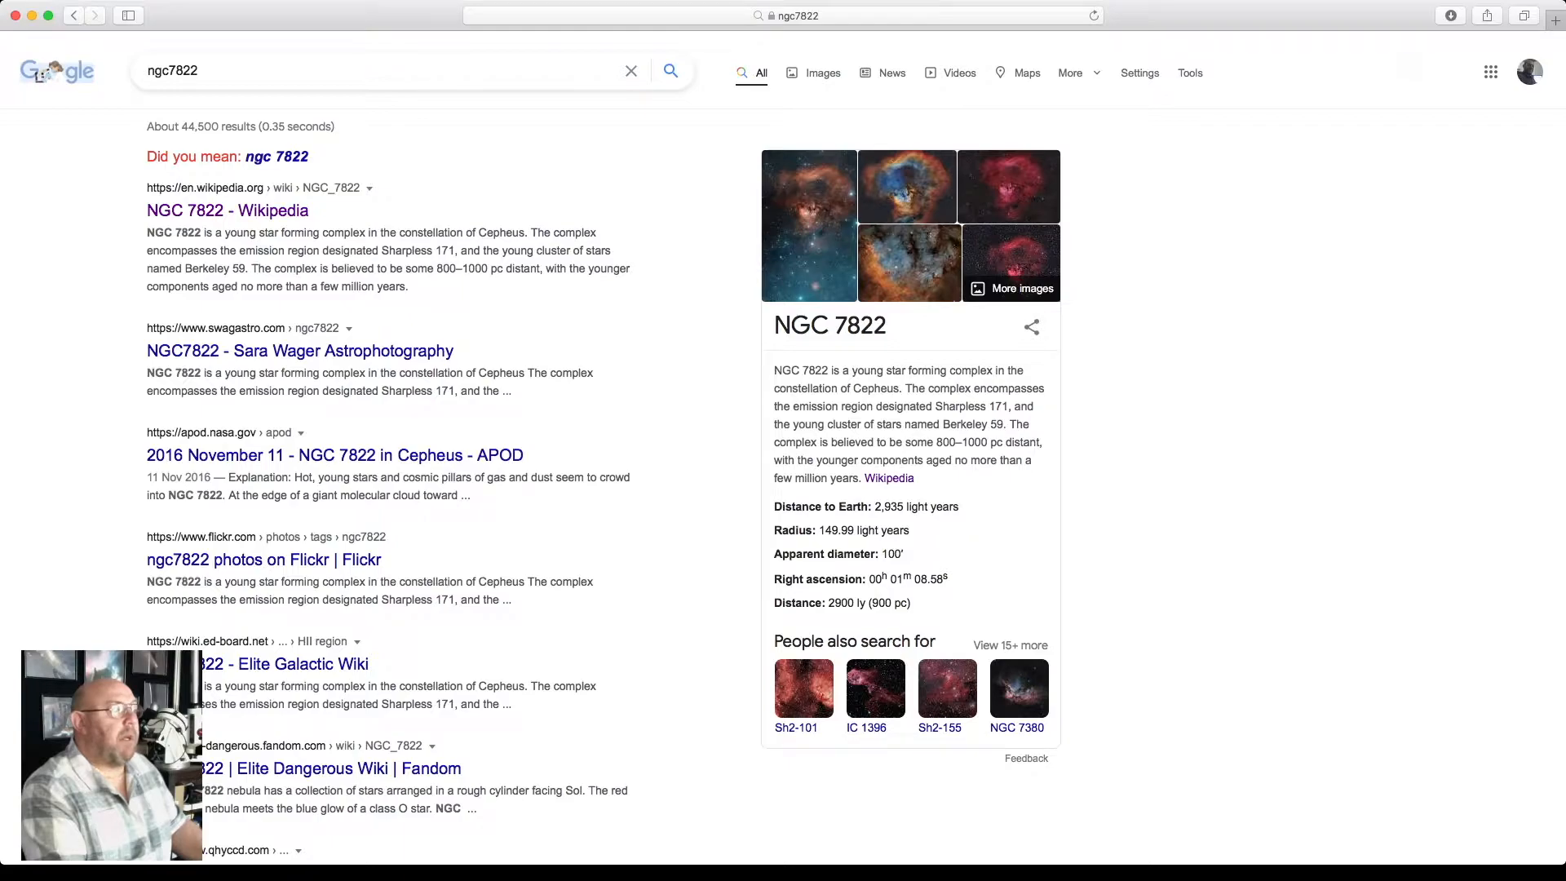
Browse image results for ngc7822 and examine the Flaming Skull panorama print up close, including its description
left_click(805, 72)
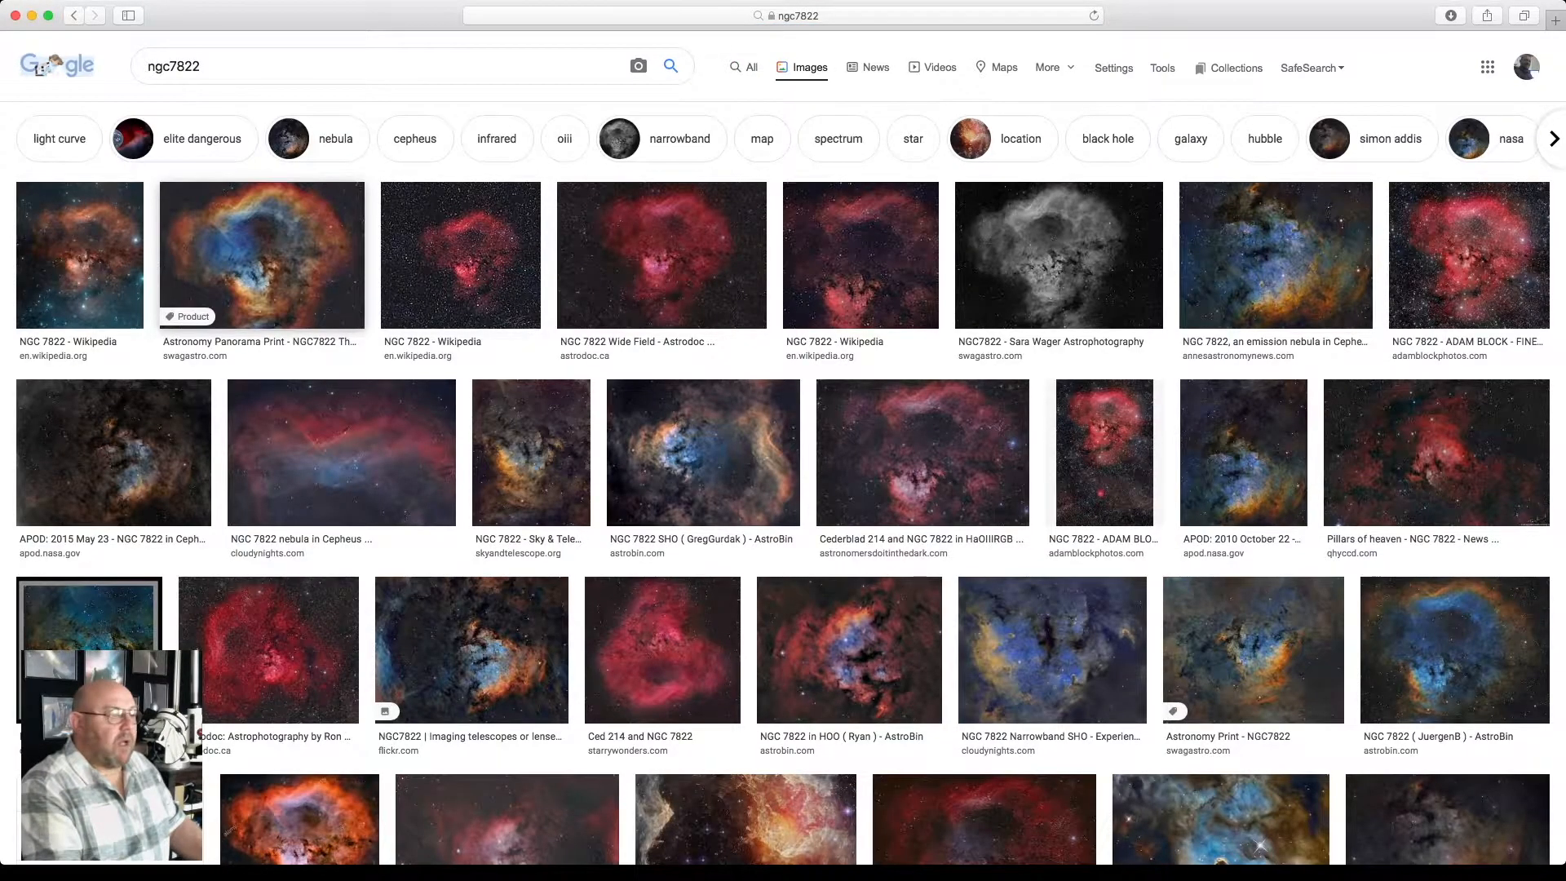
left_click(262, 255)
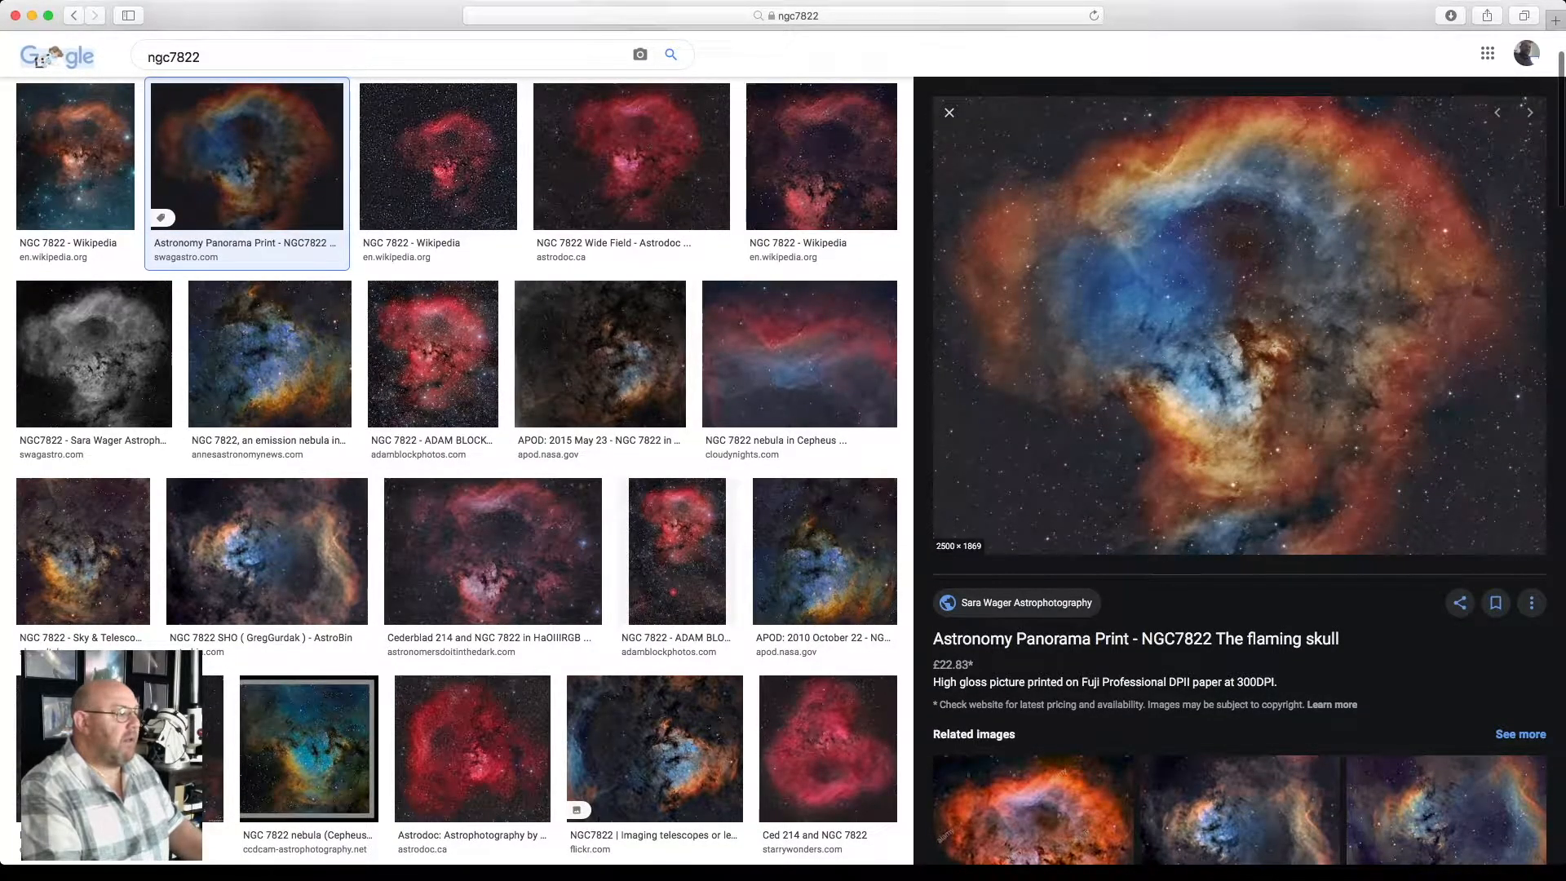
scroll(1229, 390, "up", 5)
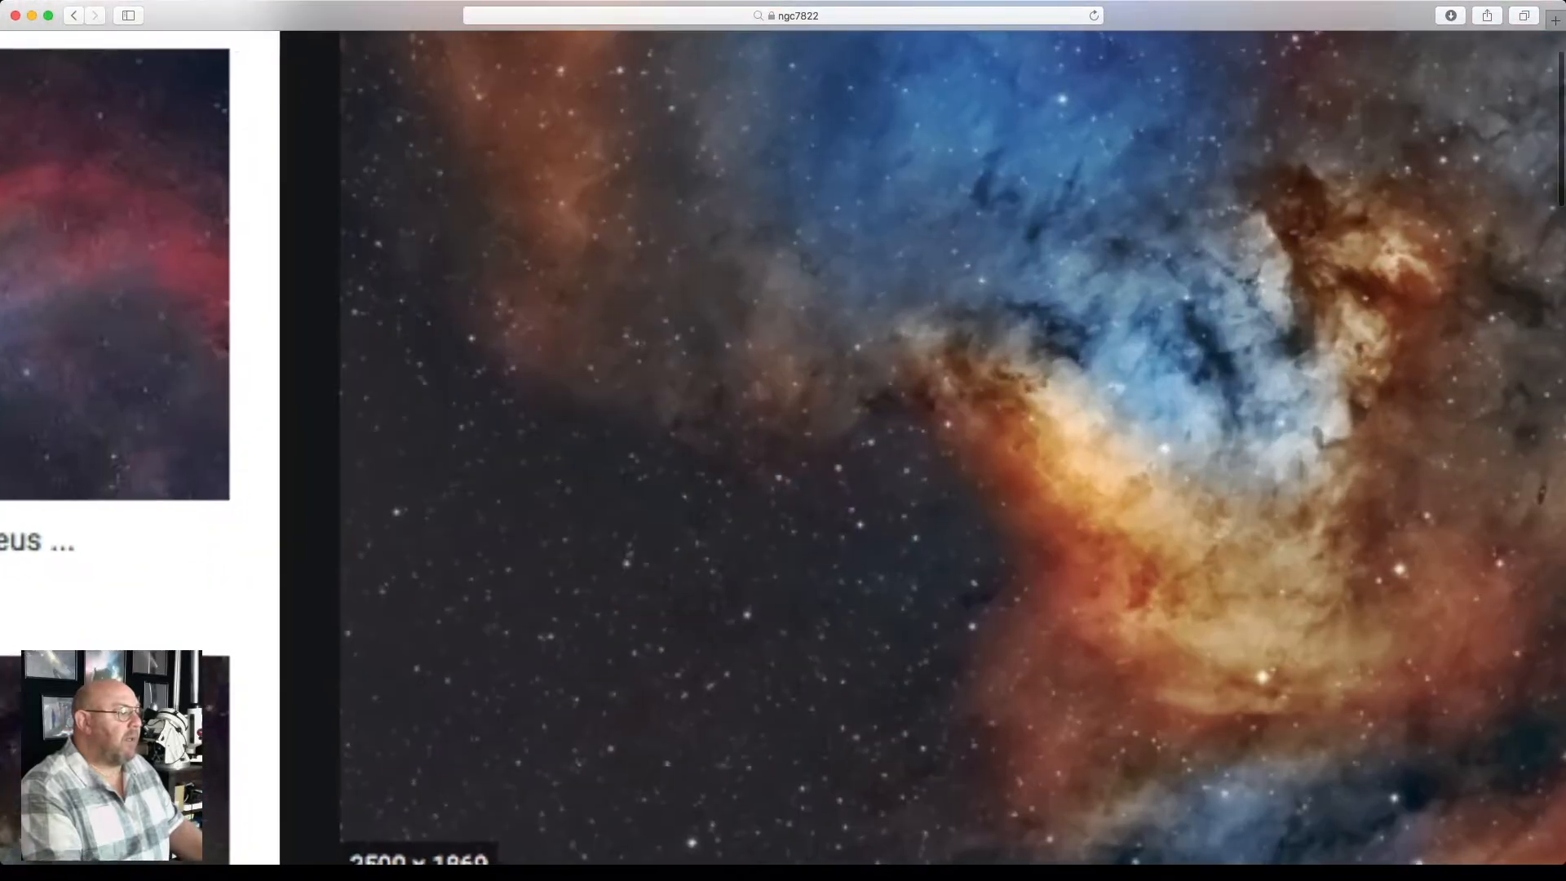
scroll(1229, 490, "down", 5)
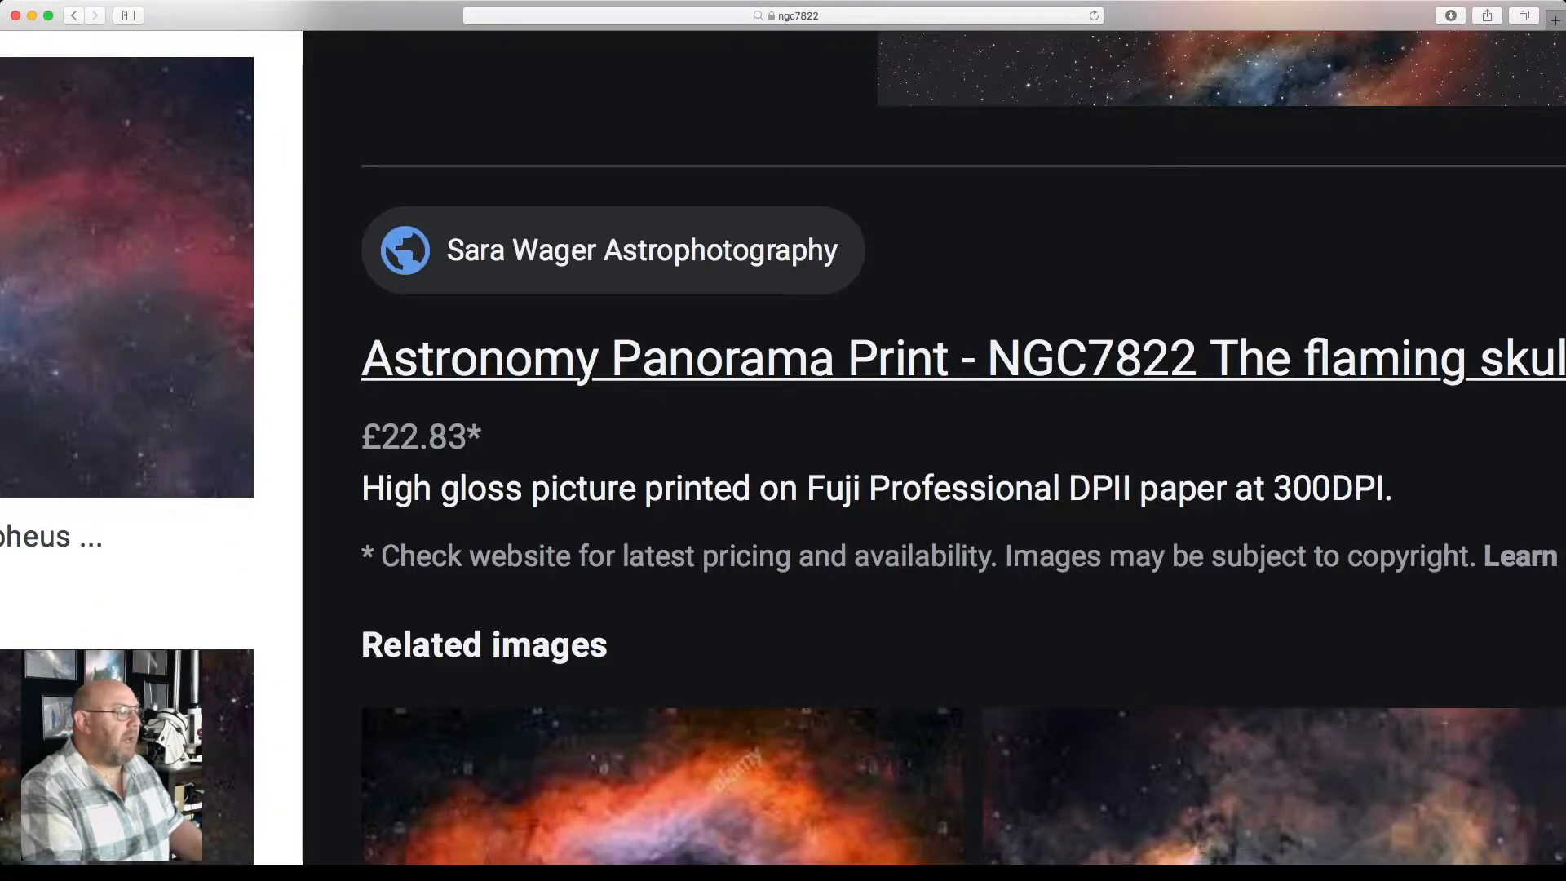
scroll(934, 441, "up", 5)
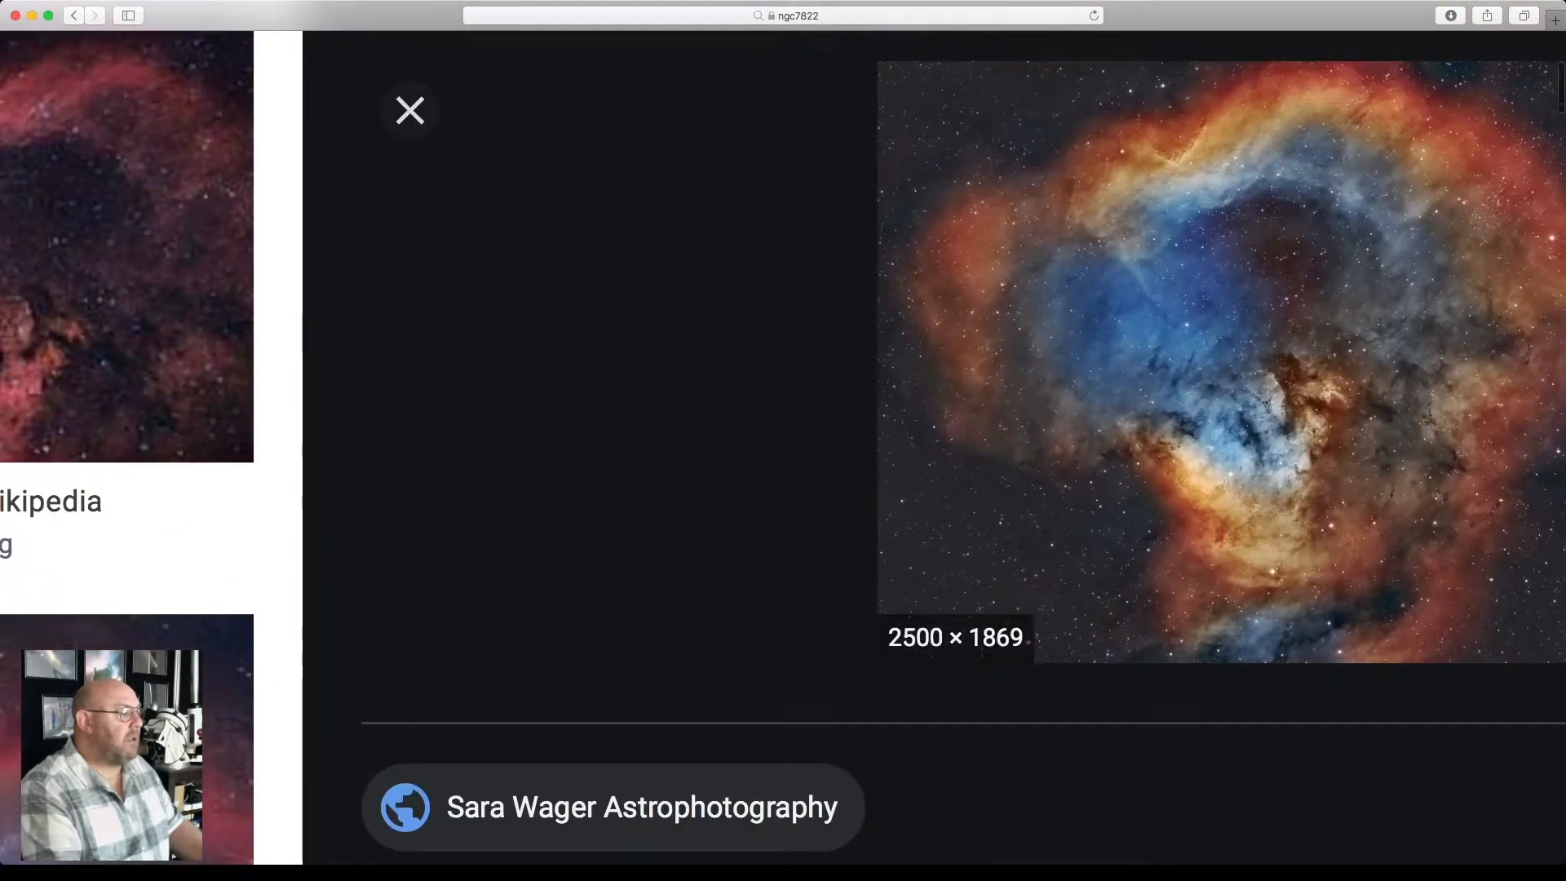
scroll(1269, 402, "down", 5)
scroll(1270, 402, "down", 3)
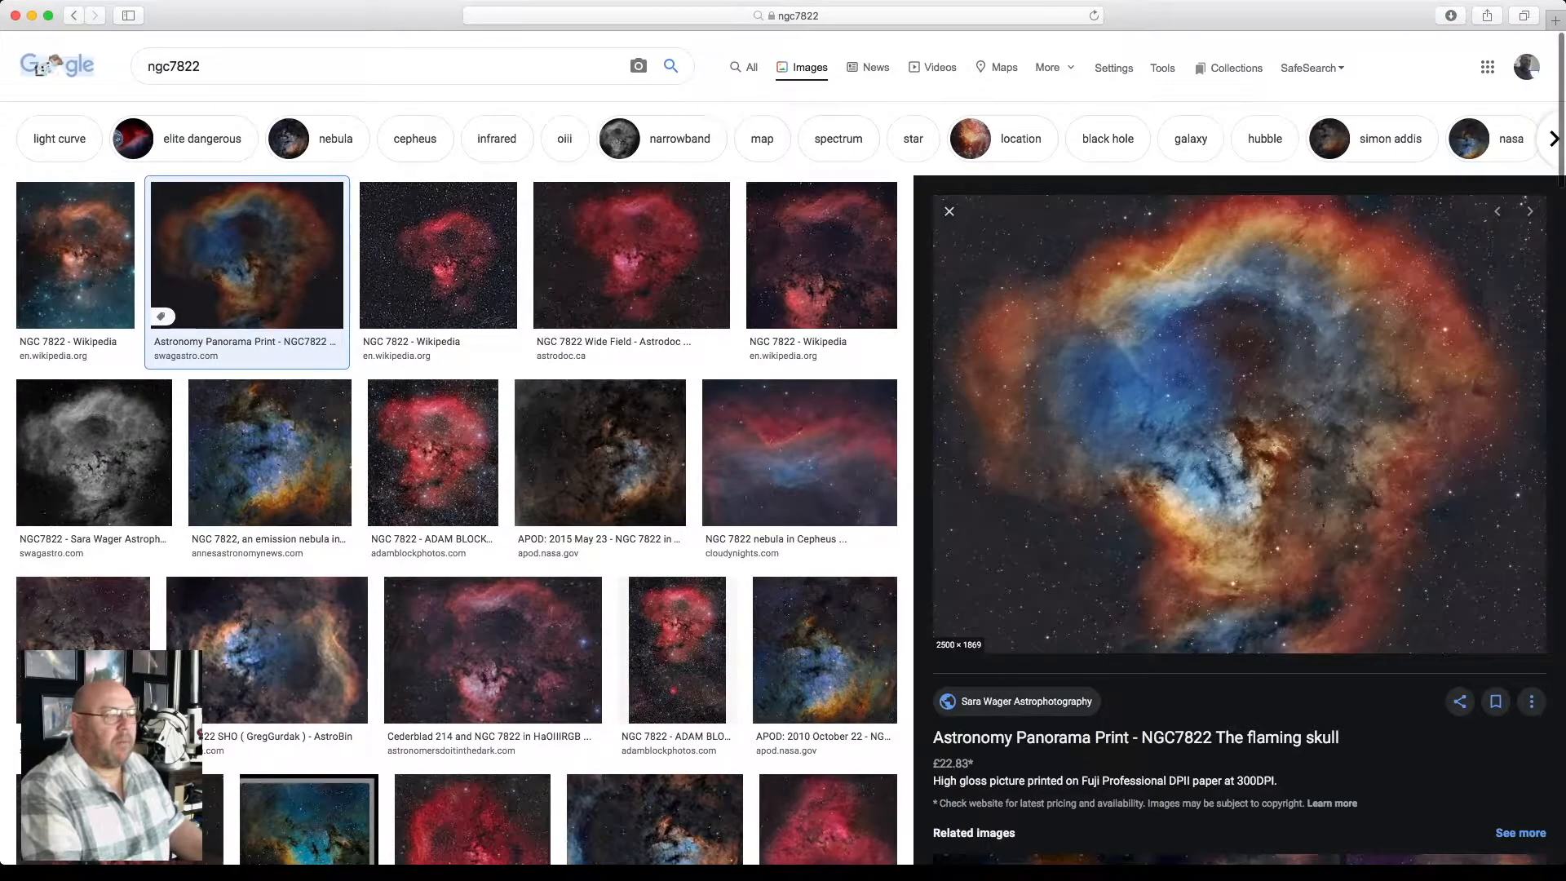
Preview the NGC 7822 SHO image from AstroBin and look through further image results for other renditions of the nebula
left_click(267, 650)
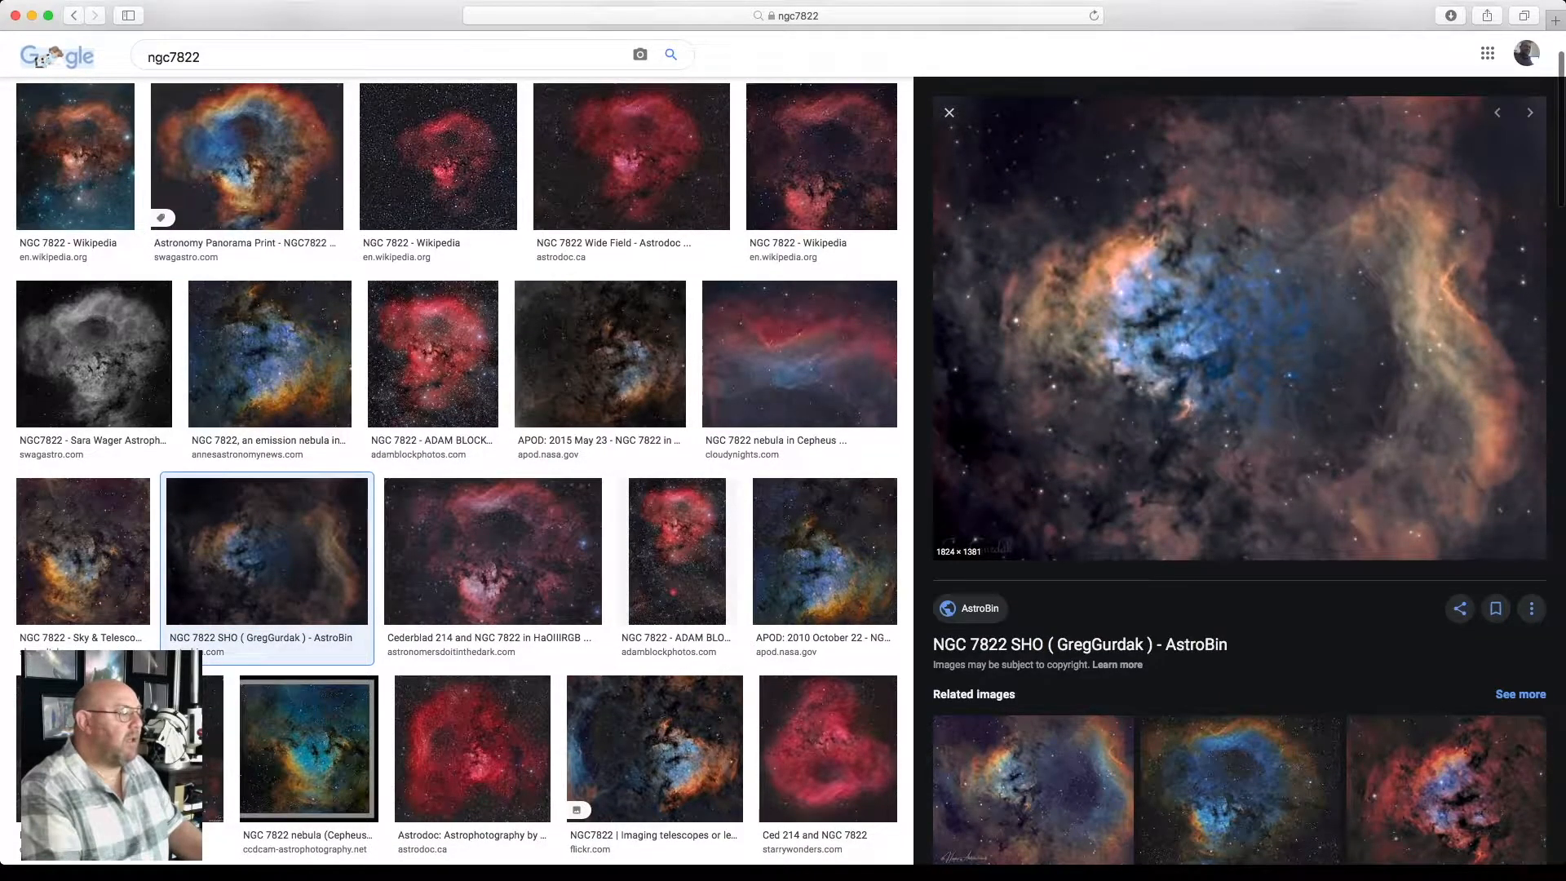
scroll(456, 471, "down", 10)
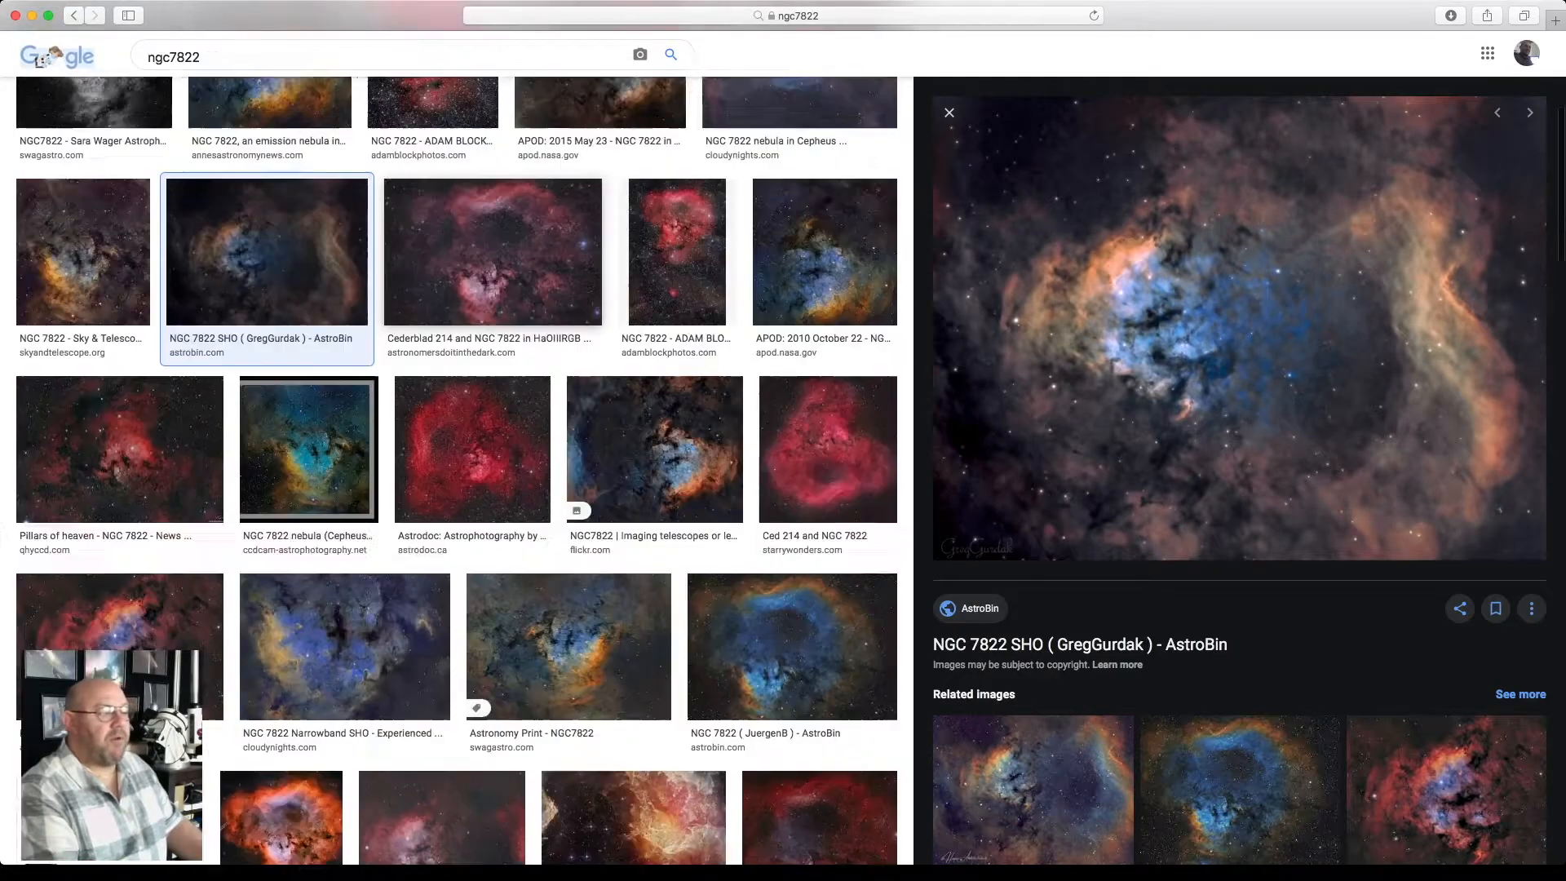
scroll(456, 470, "down", 20)
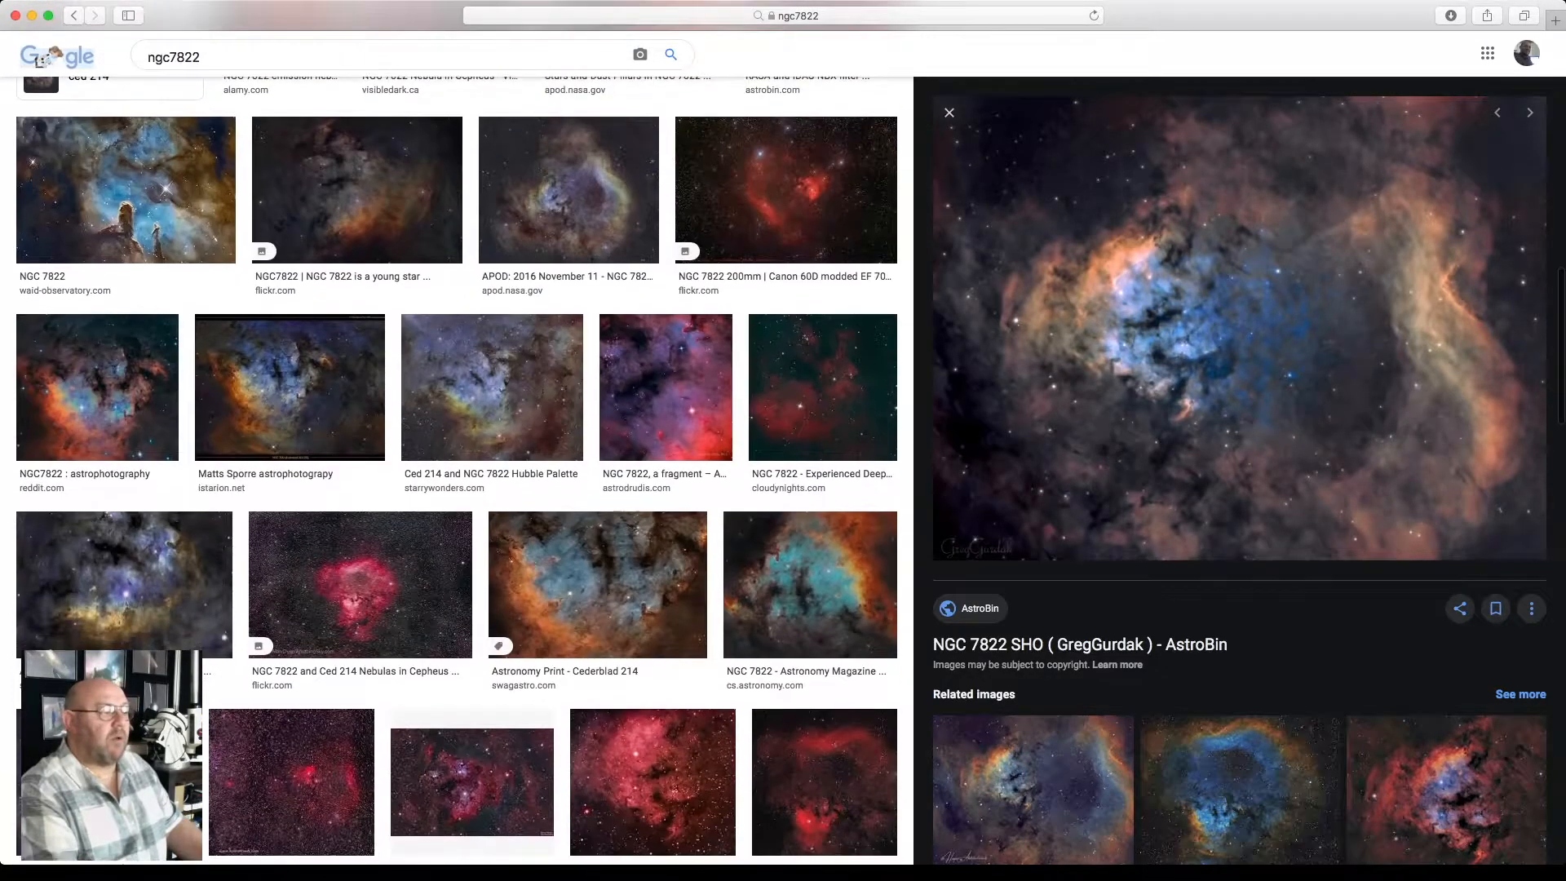
scroll(457, 471, "down", 20)
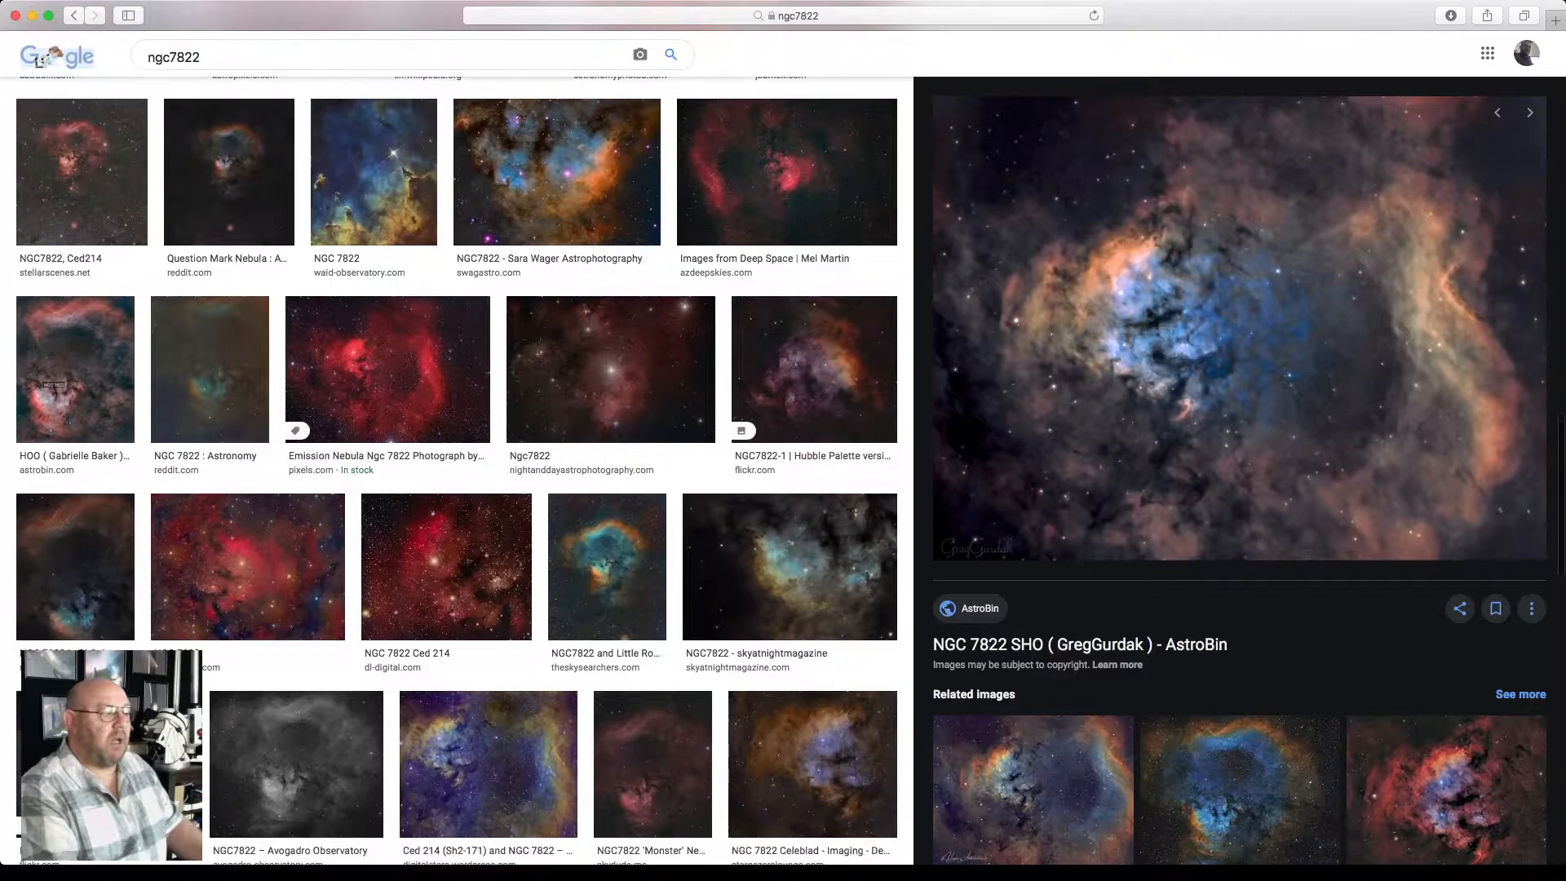
scroll(577, 506, "down", 1)
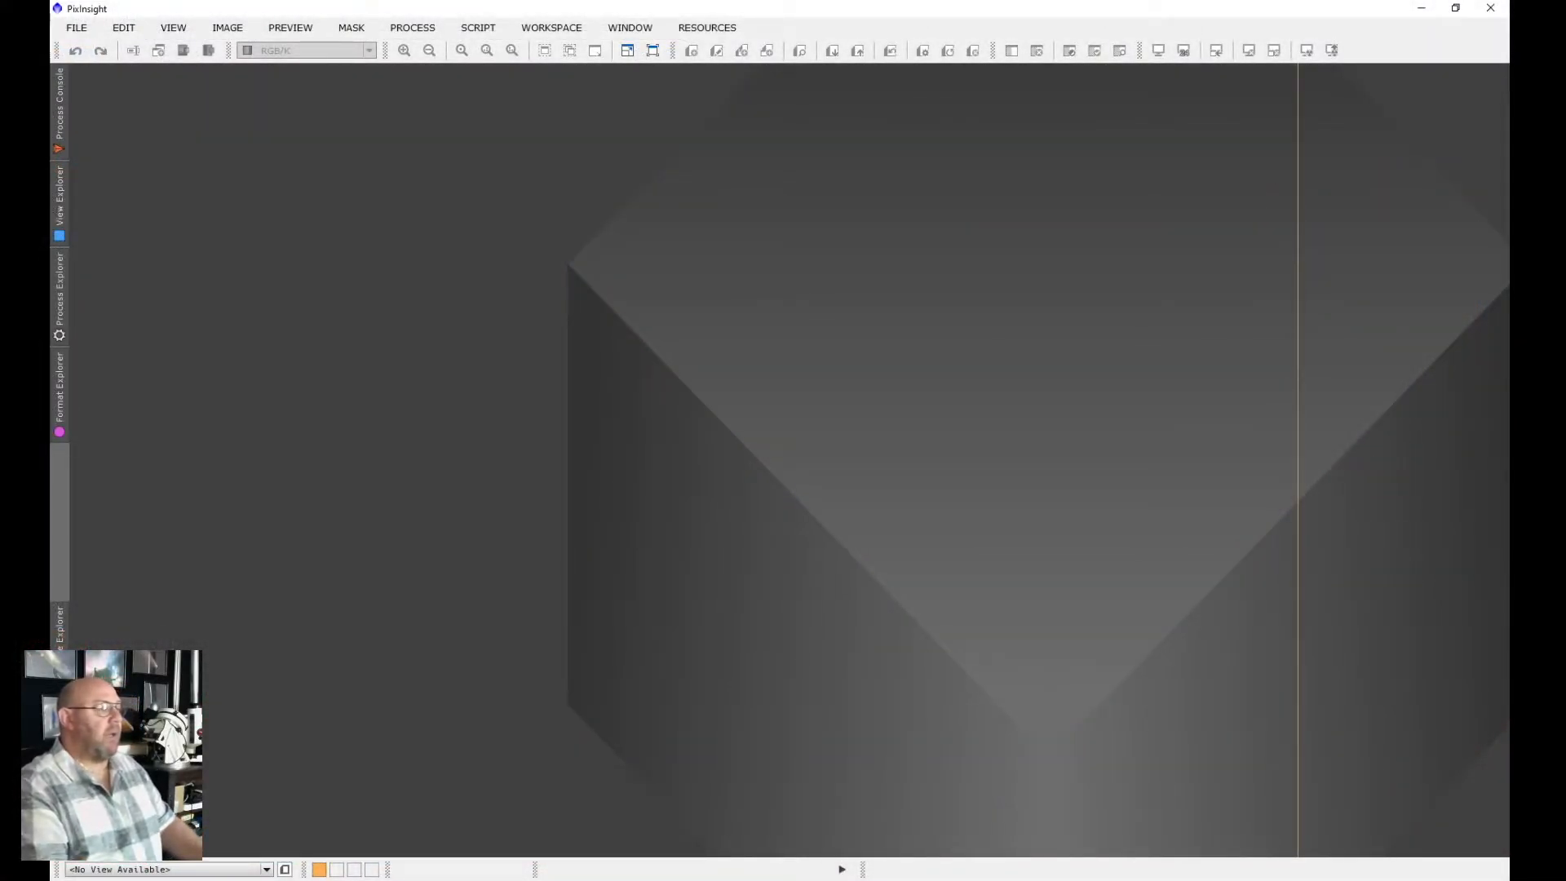
Switch to PixInsight and load the process icons from ProcessIcons.xpsm in the Eagle Processing folder
right_click(1321, 208)
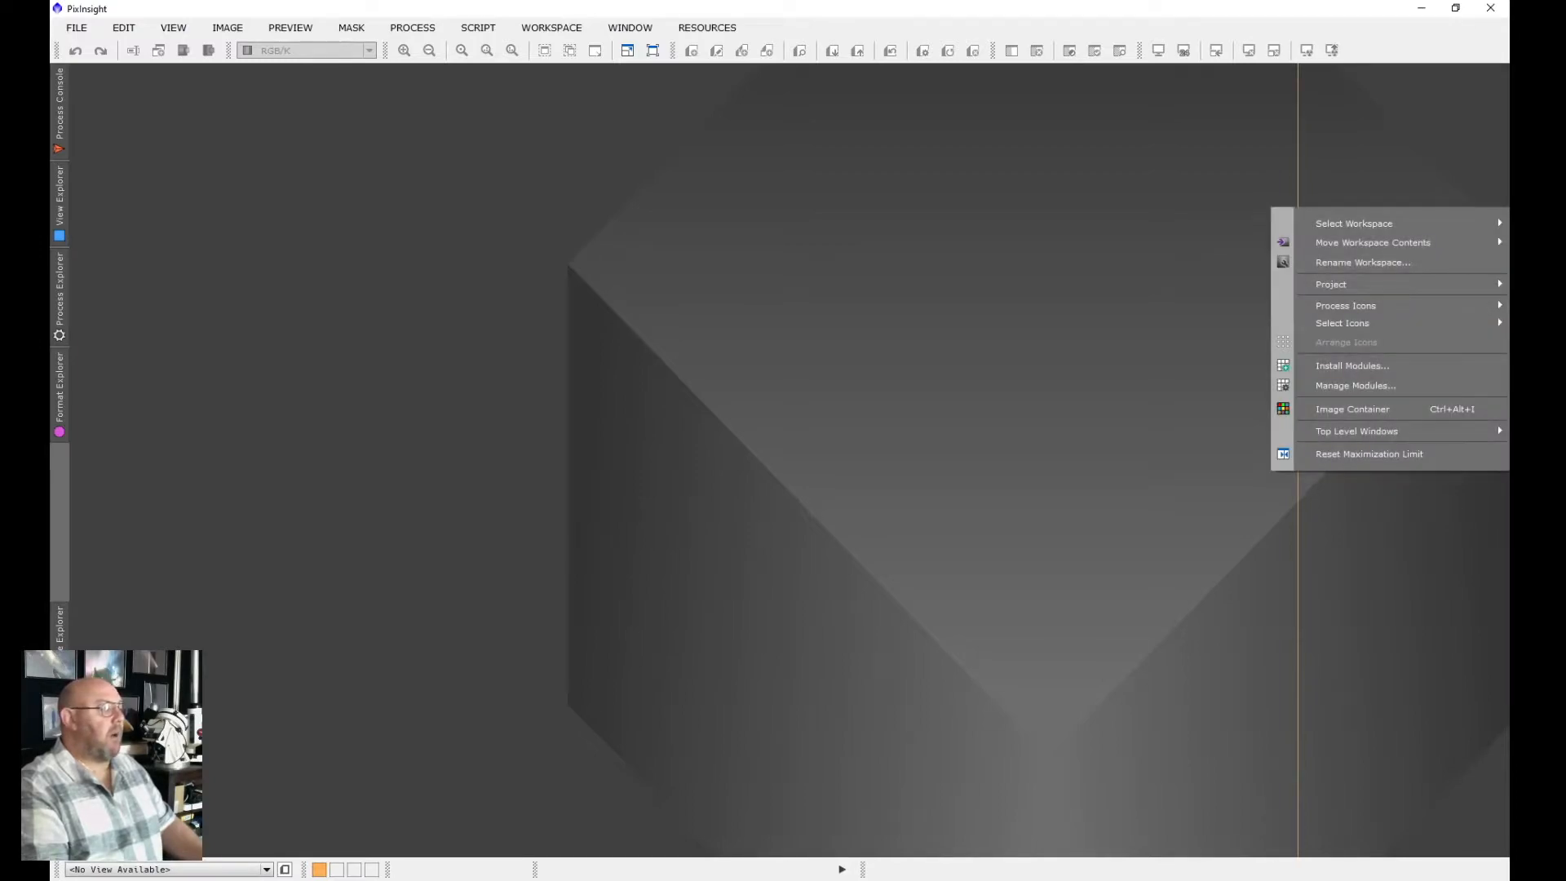
mouse_move(1387, 305)
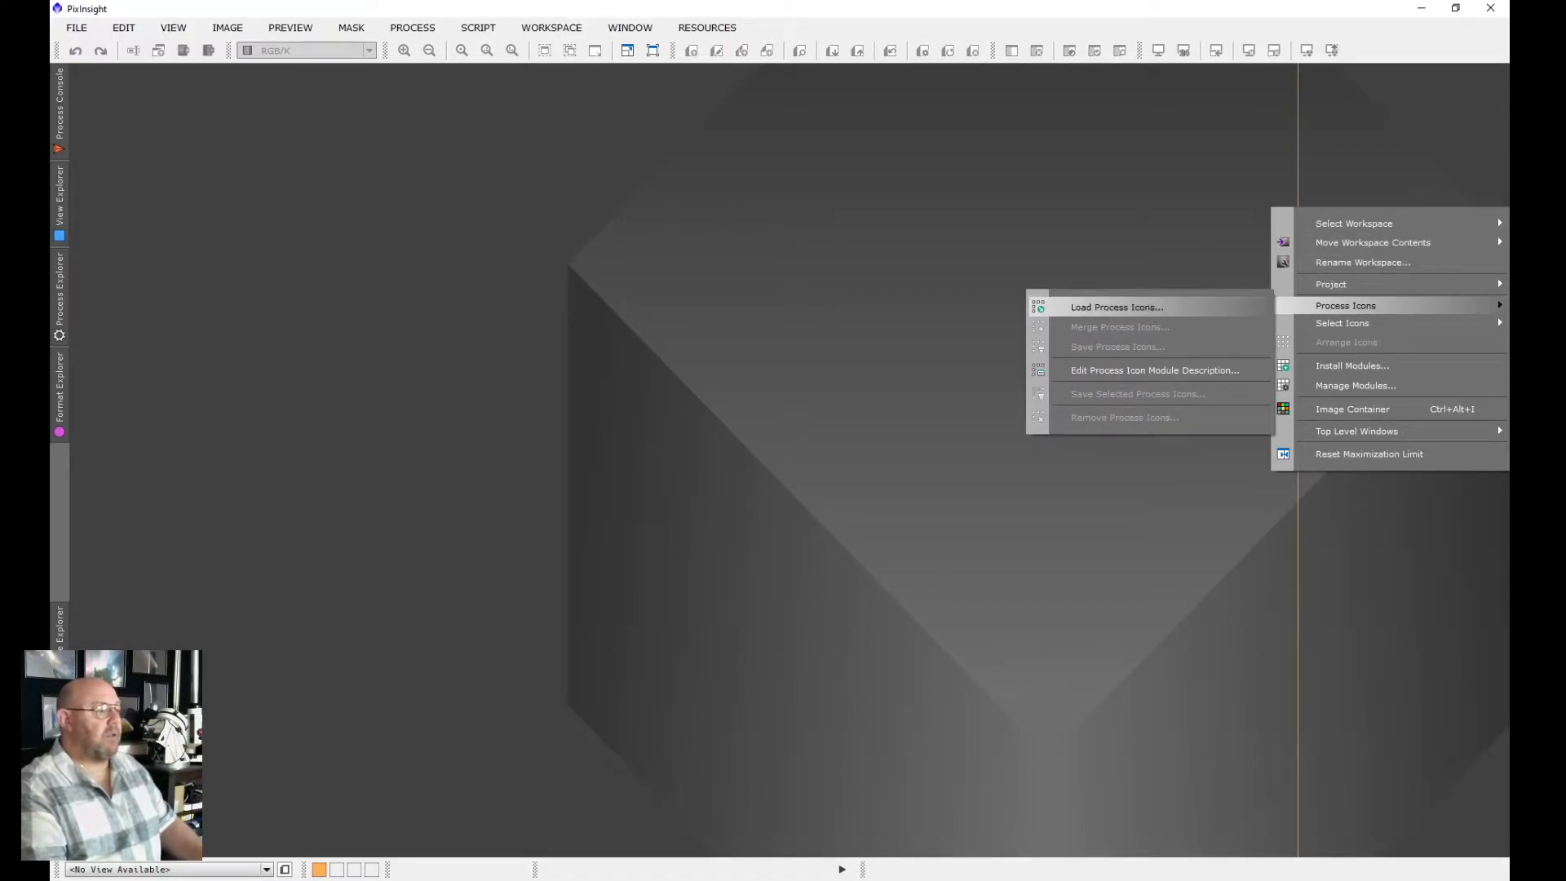
left_click(1125, 307)
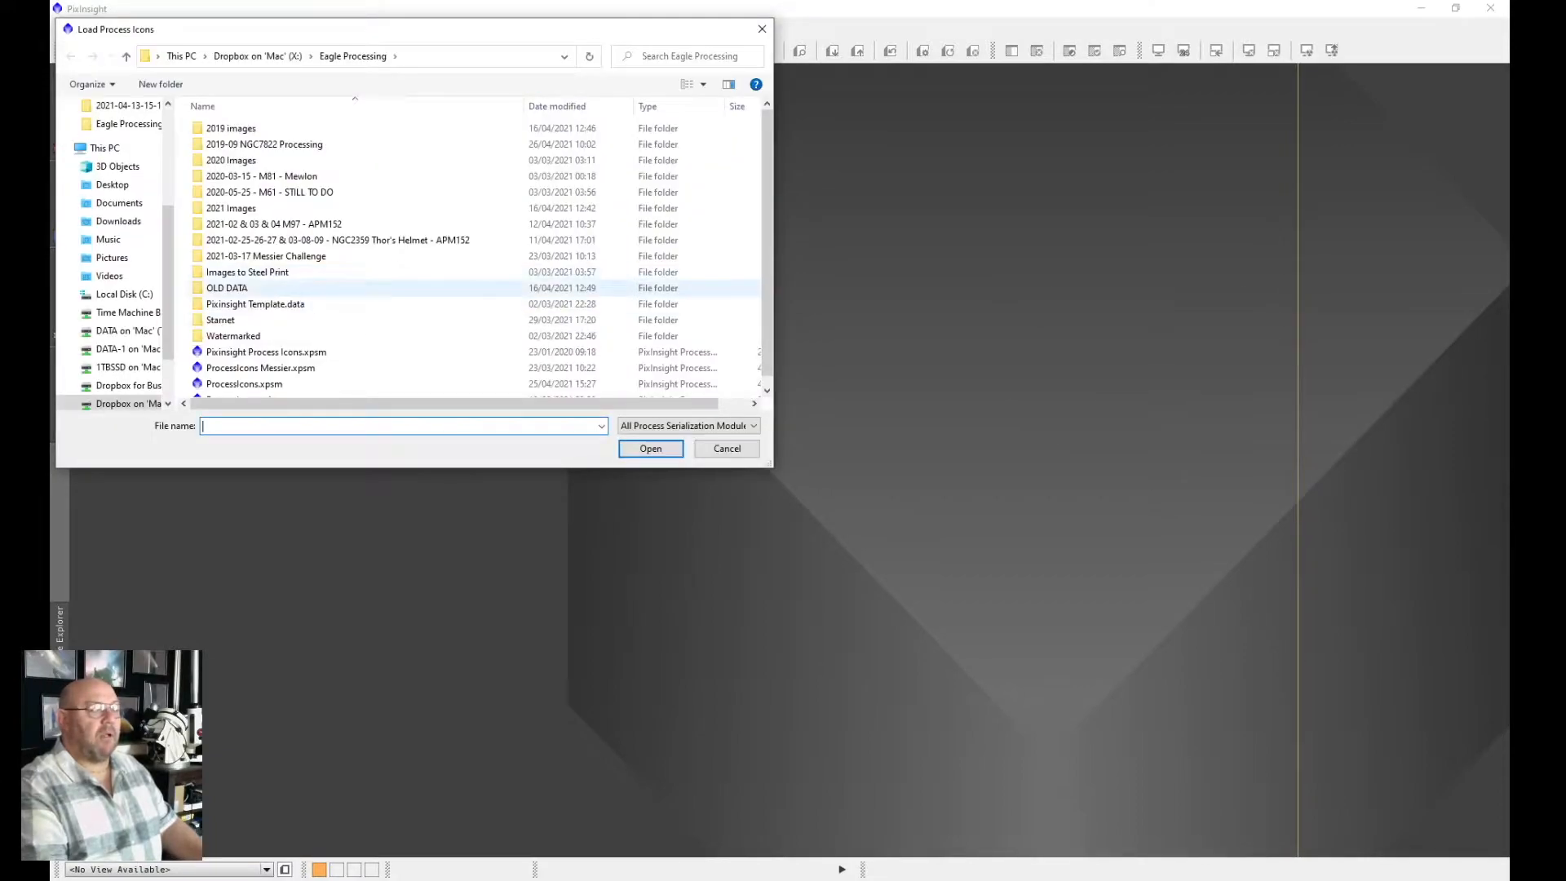
scroll(282, 367, "down", 1)
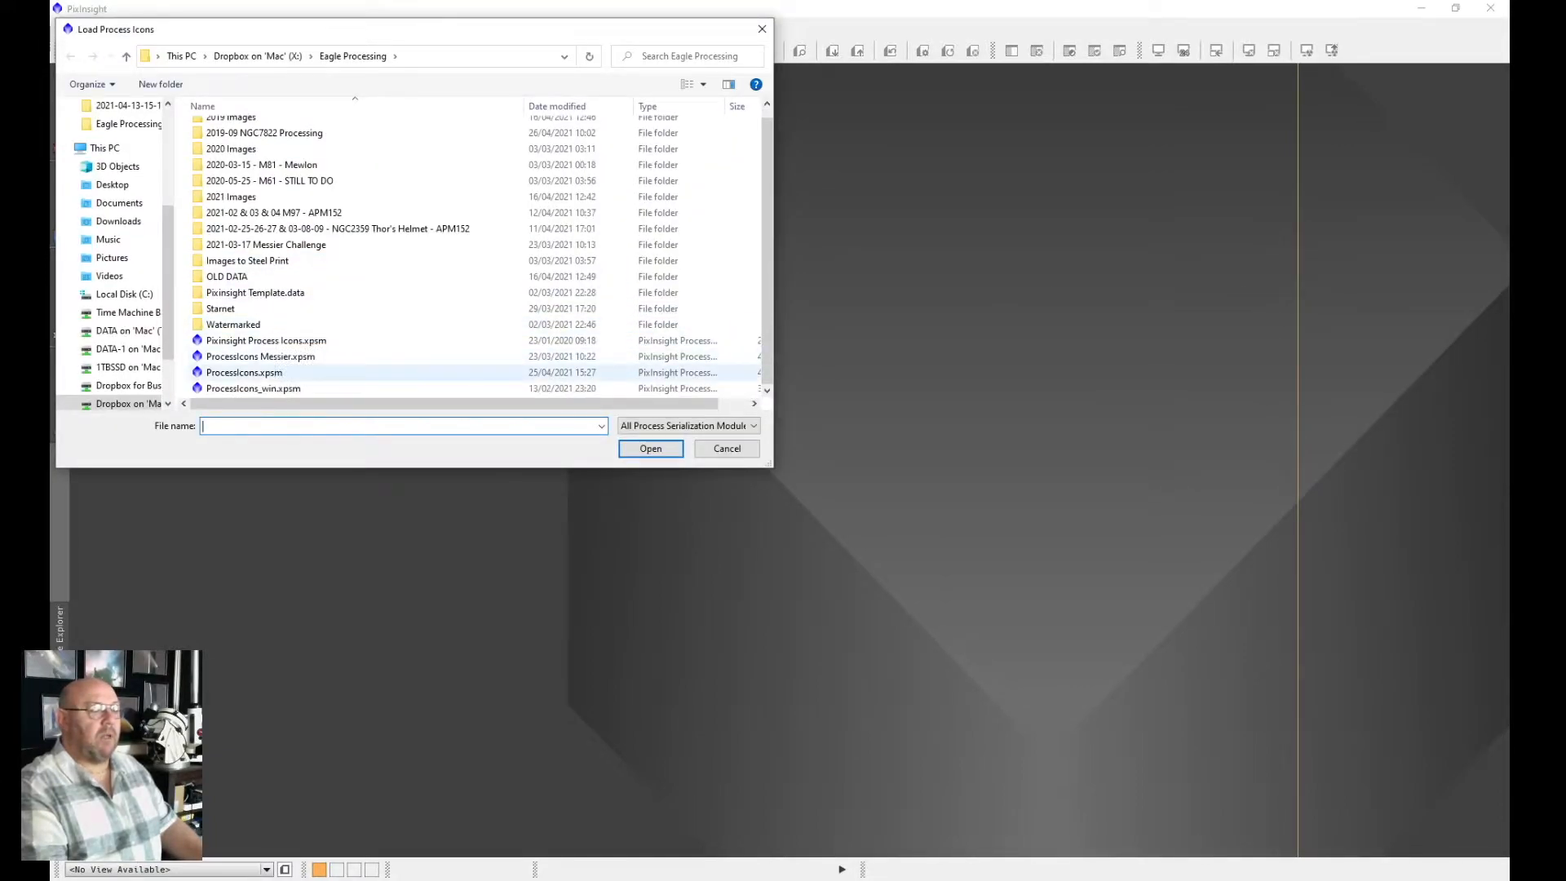
left_click(245, 371)
left_click(650, 448)
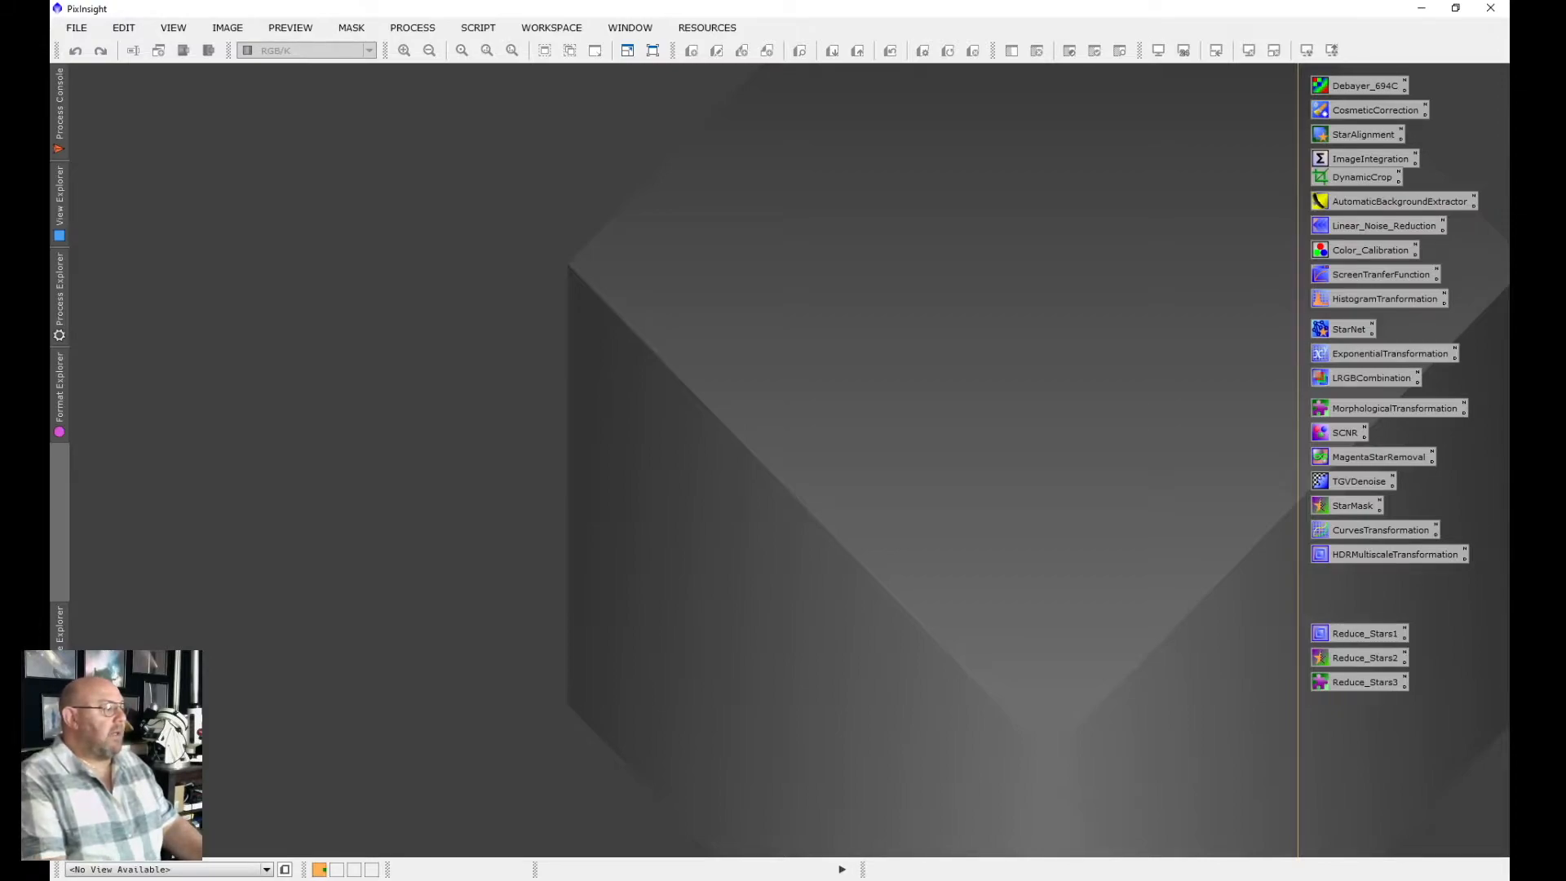
Shift all process icons from MorphologicalTransformation through Reduce_Stars3 downward together, making a gap below LRGBCombination
left_click_drag(1489, 396, 1286, 719)
left_click_drag(1354, 456, 1354, 481)
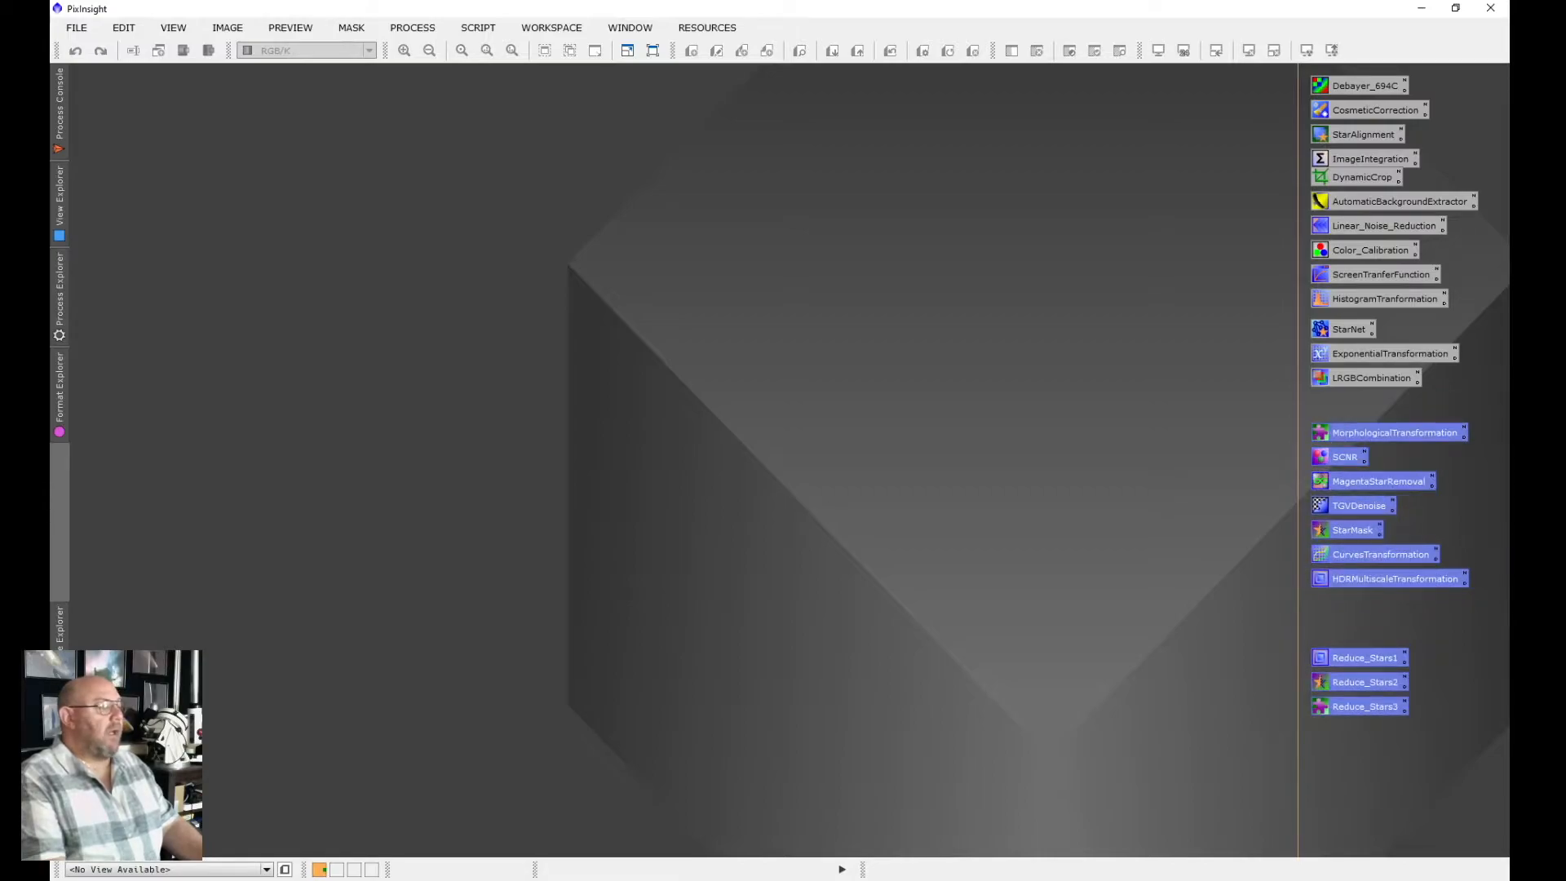
left_click(1423, 522)
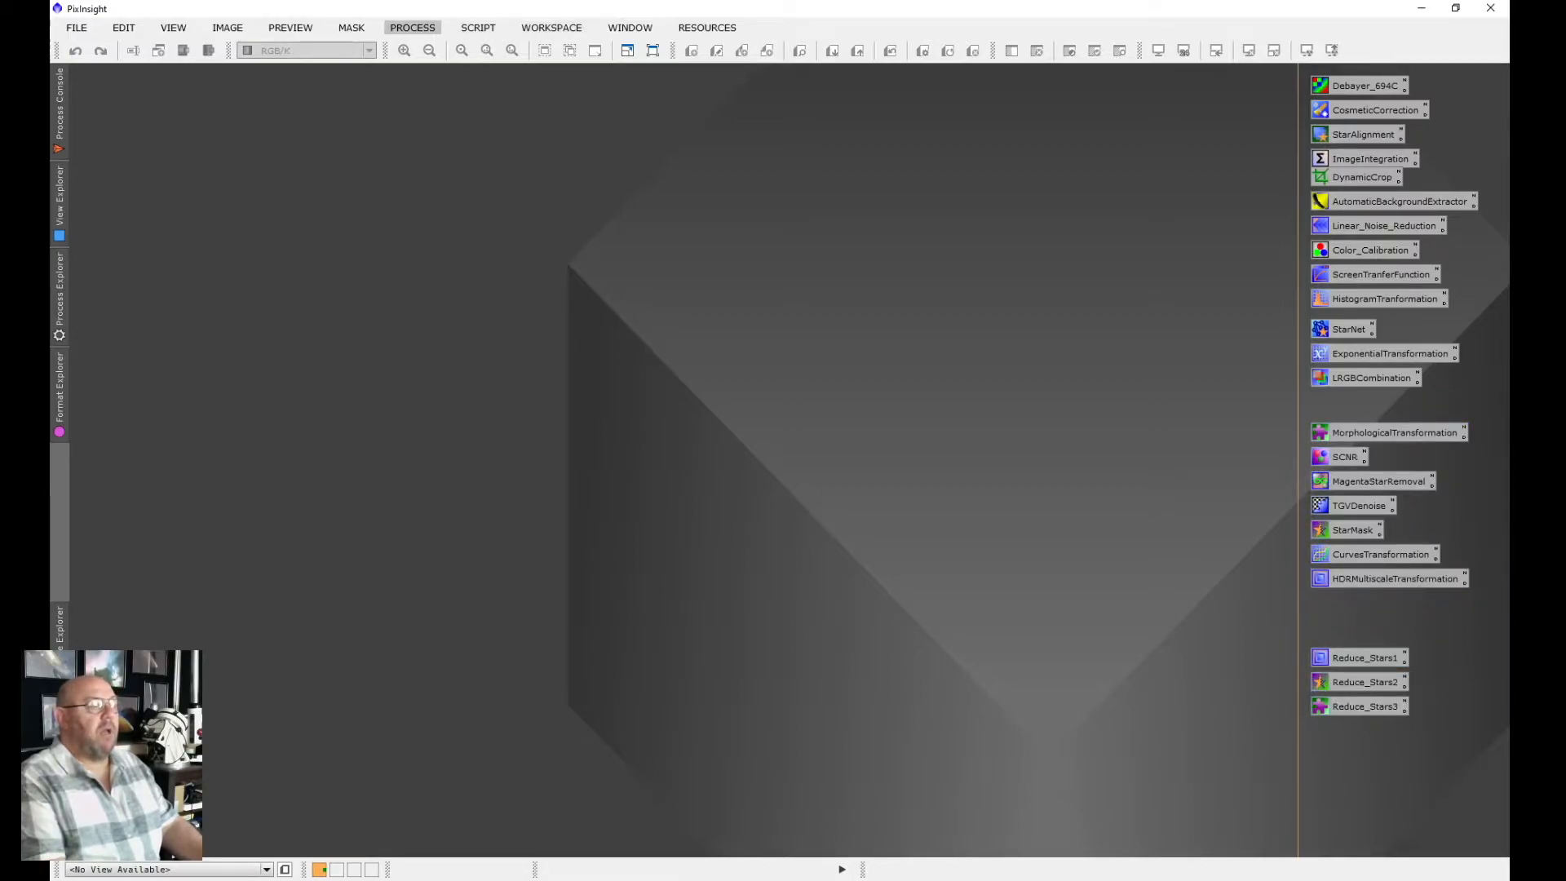
Open the UnsharpMask process, set its StdDev to 4 and enable Deringing
left_click(413, 27)
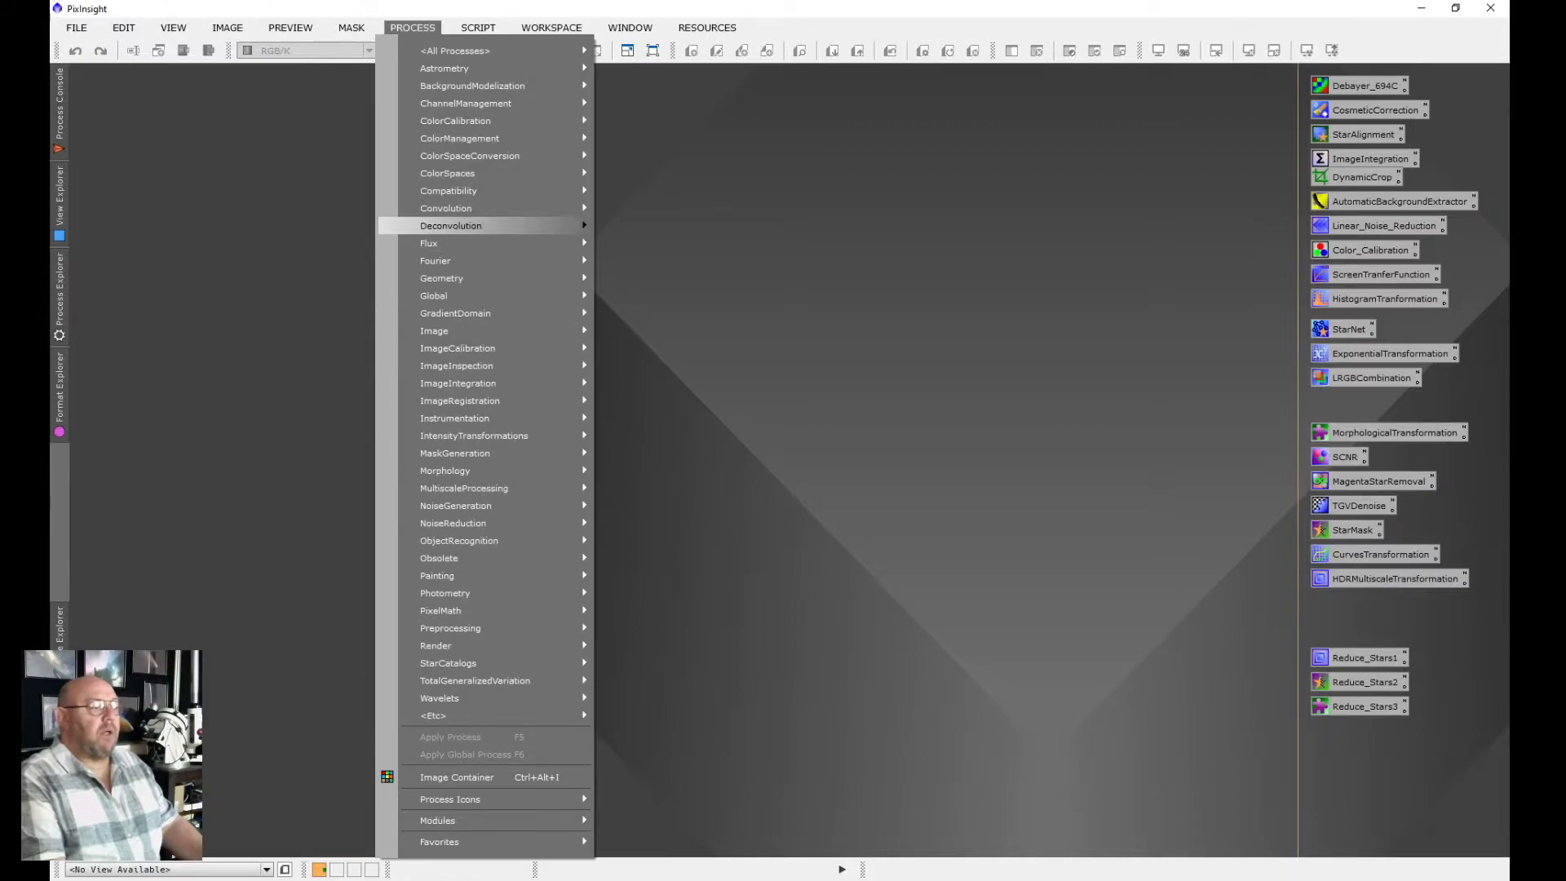
mouse_move(490, 207)
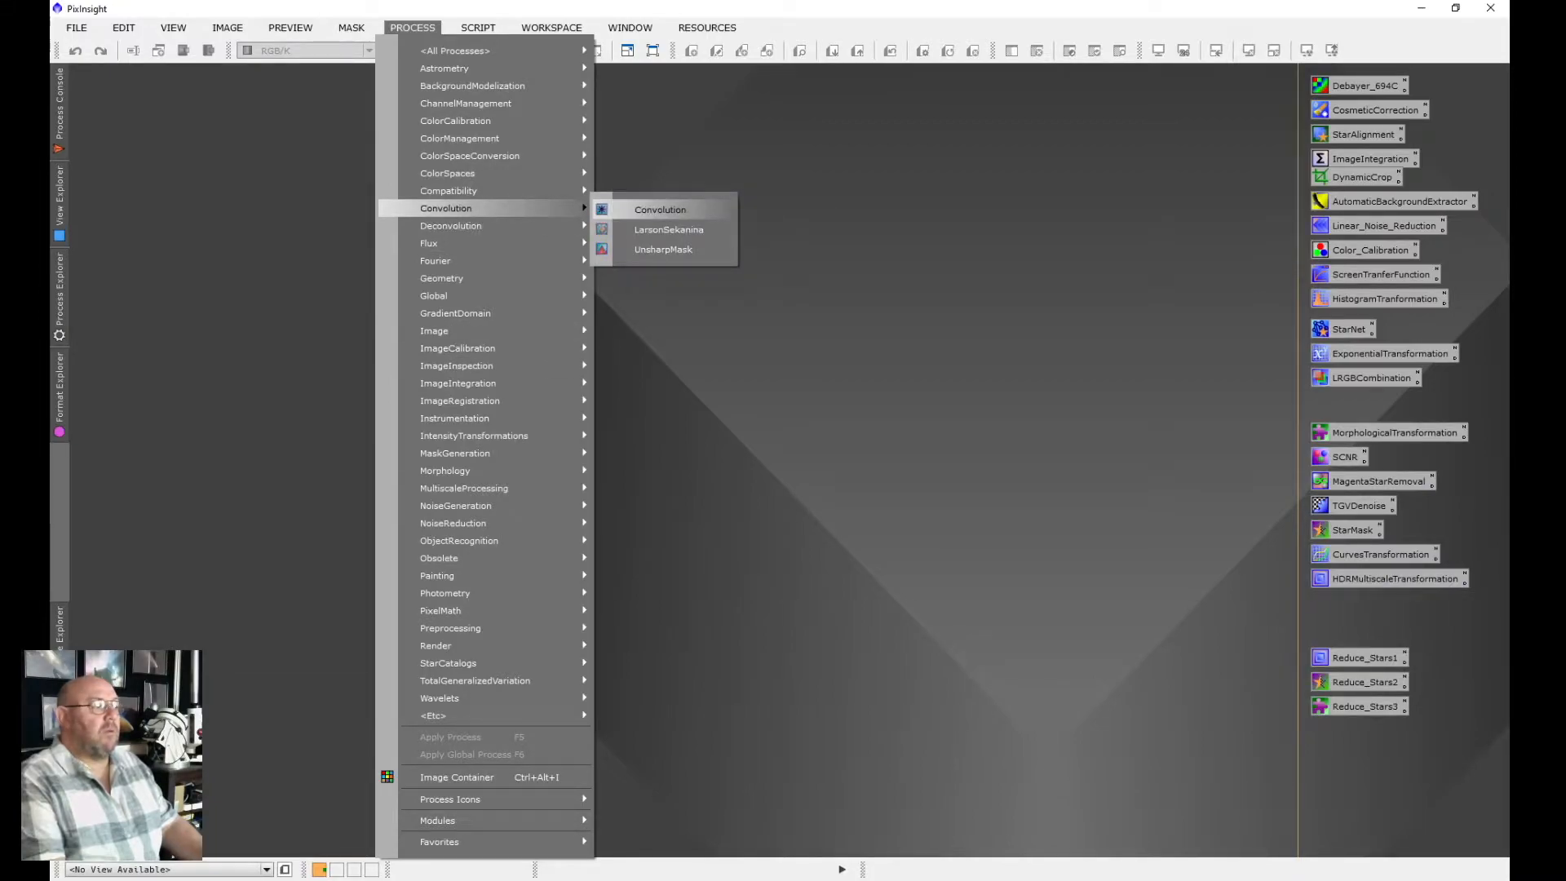
left_click(663, 249)
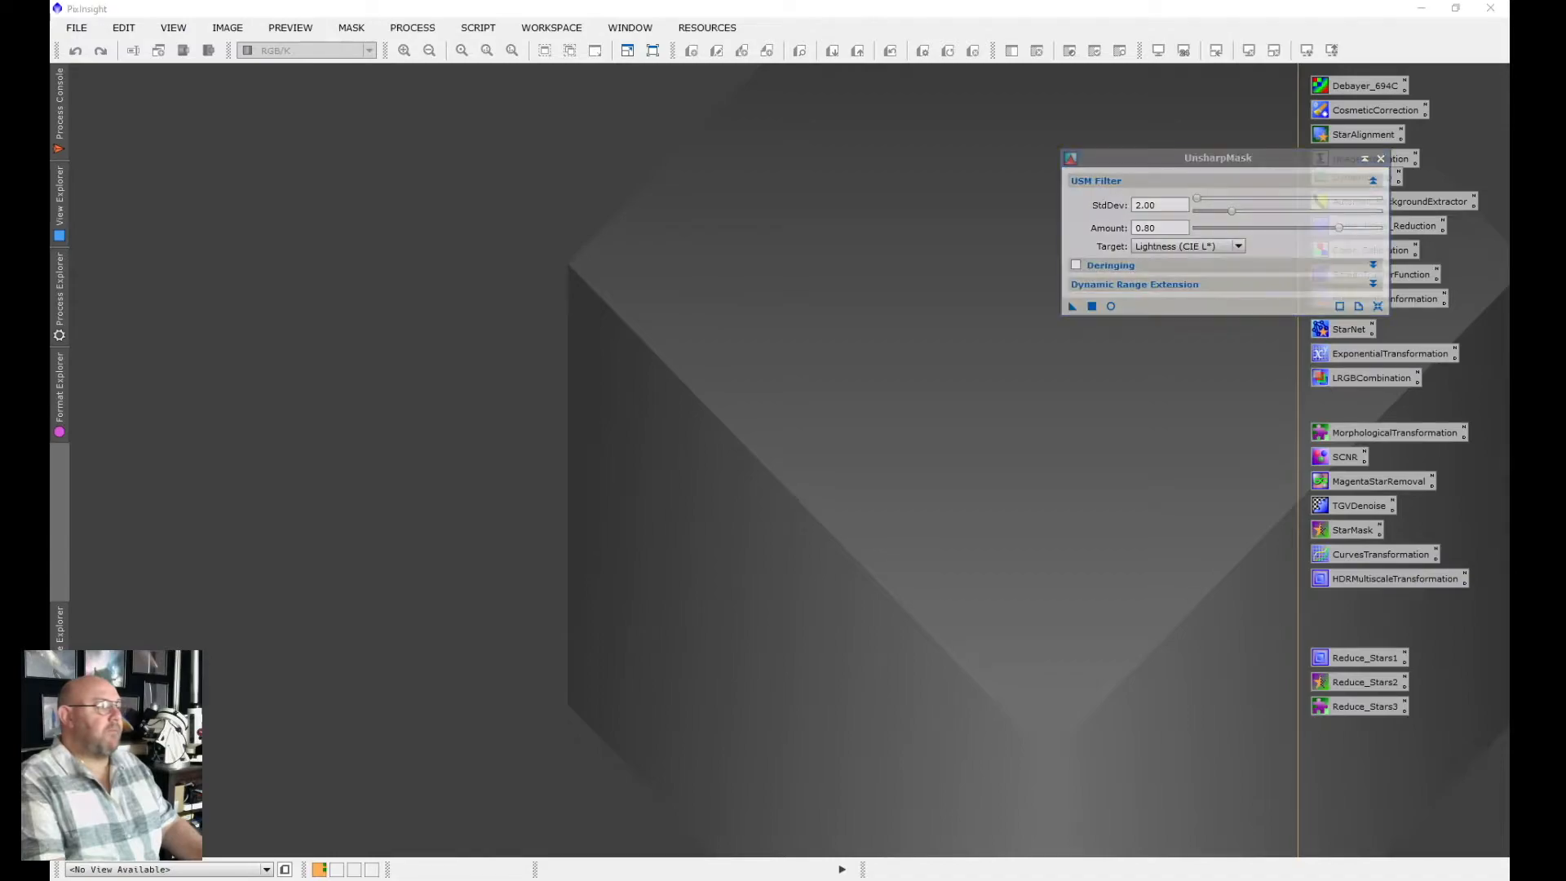
left_click_drag(1223, 154, 1044, 207)
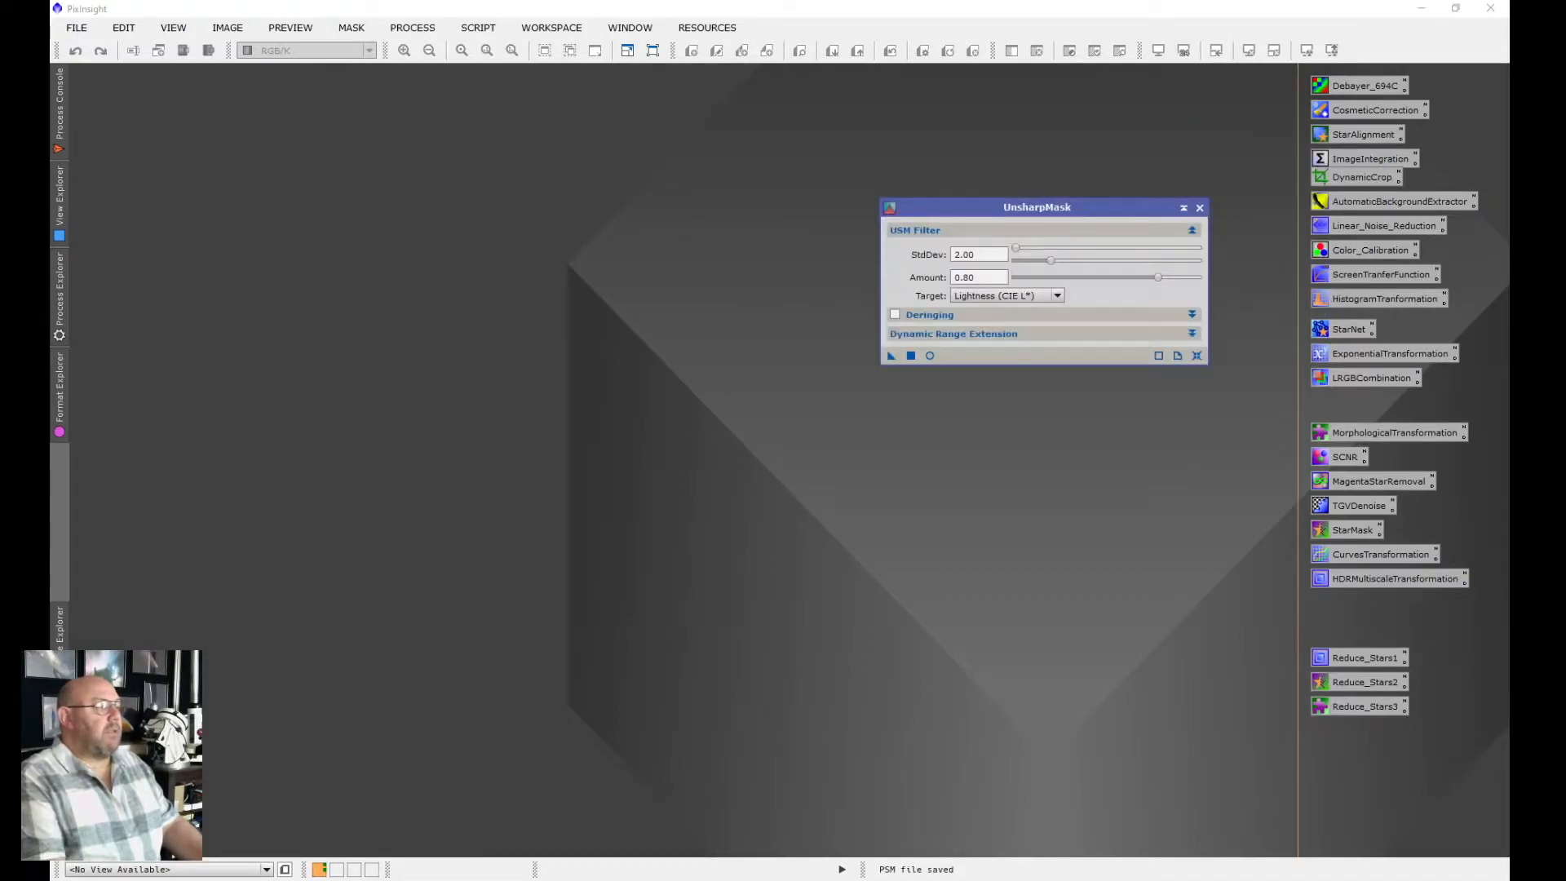
left_click(979, 255)
type("4")
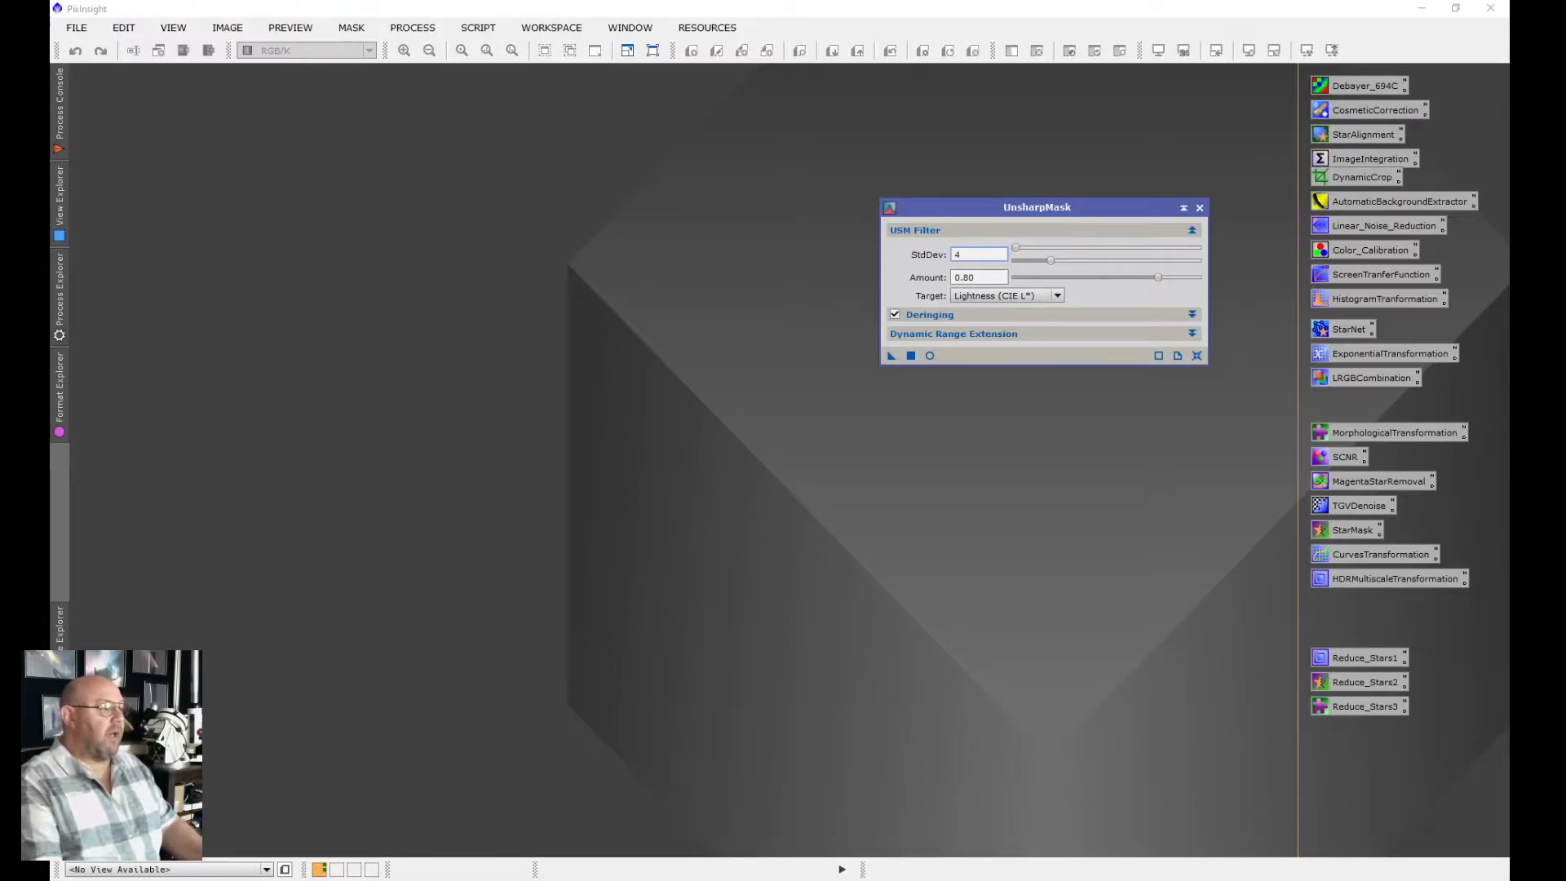
key("Return")
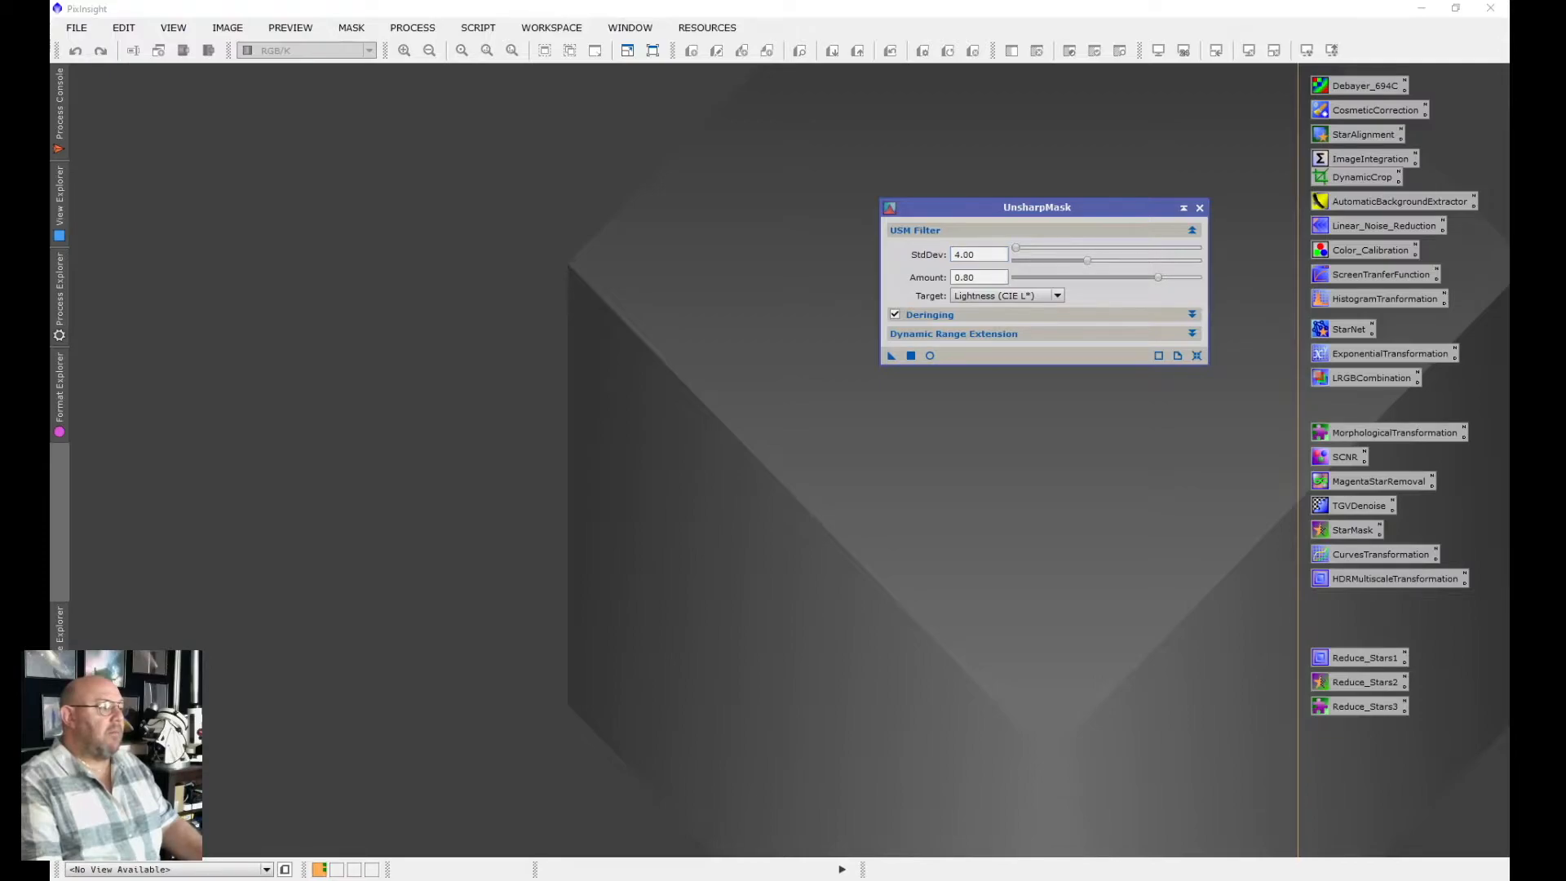
Store the UnsharpMask settings as a process icon on the workspace and rename the icon UnSharpMask
left_click_drag(891, 356, 839, 475)
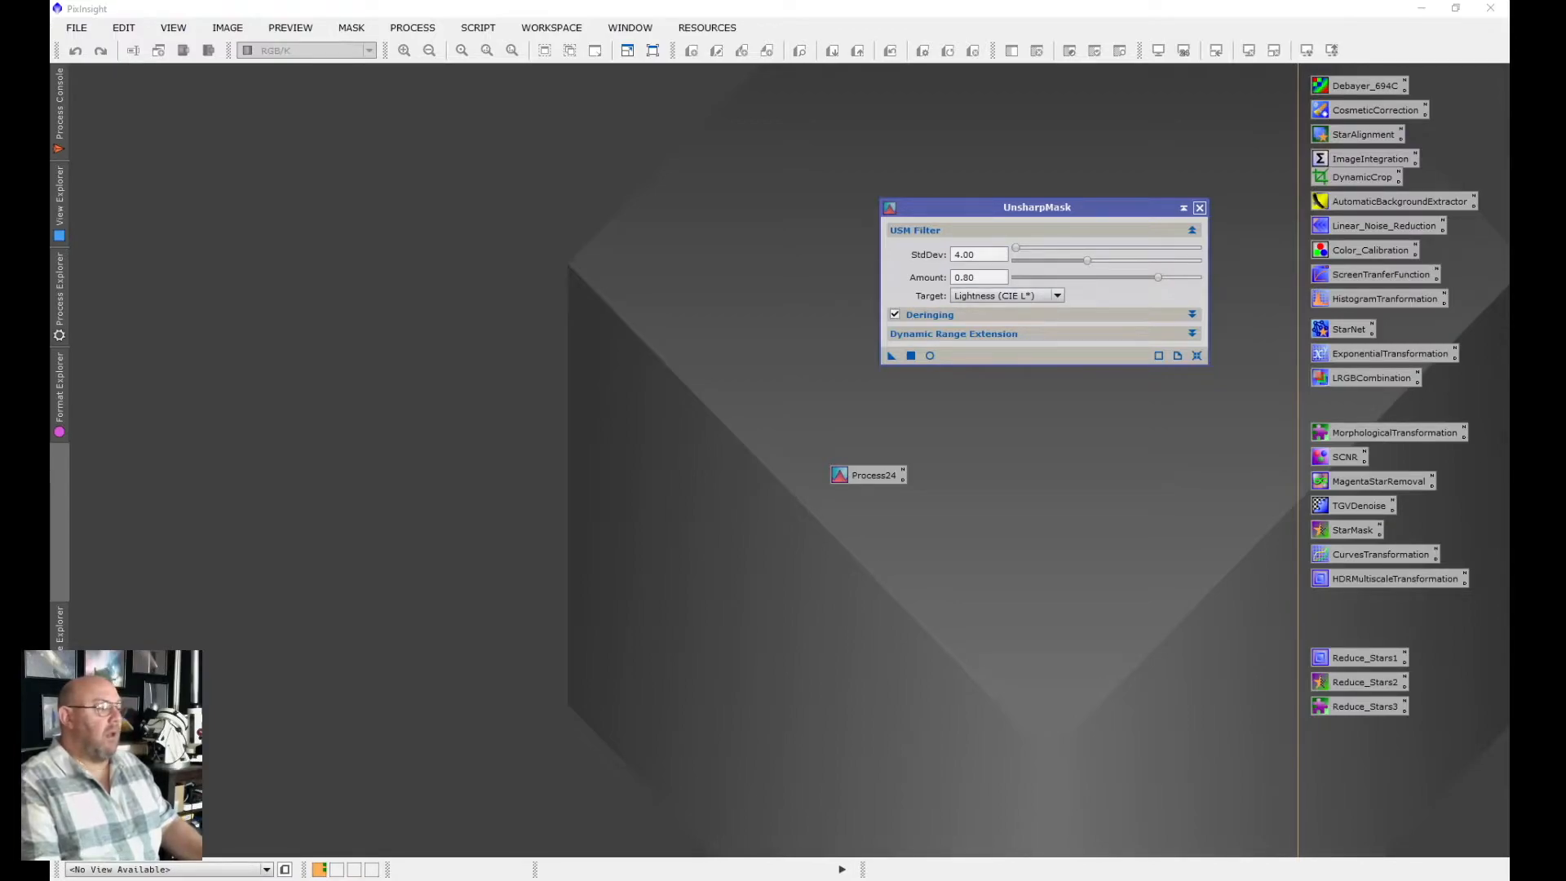
left_click(1198, 207)
right_click(866, 475)
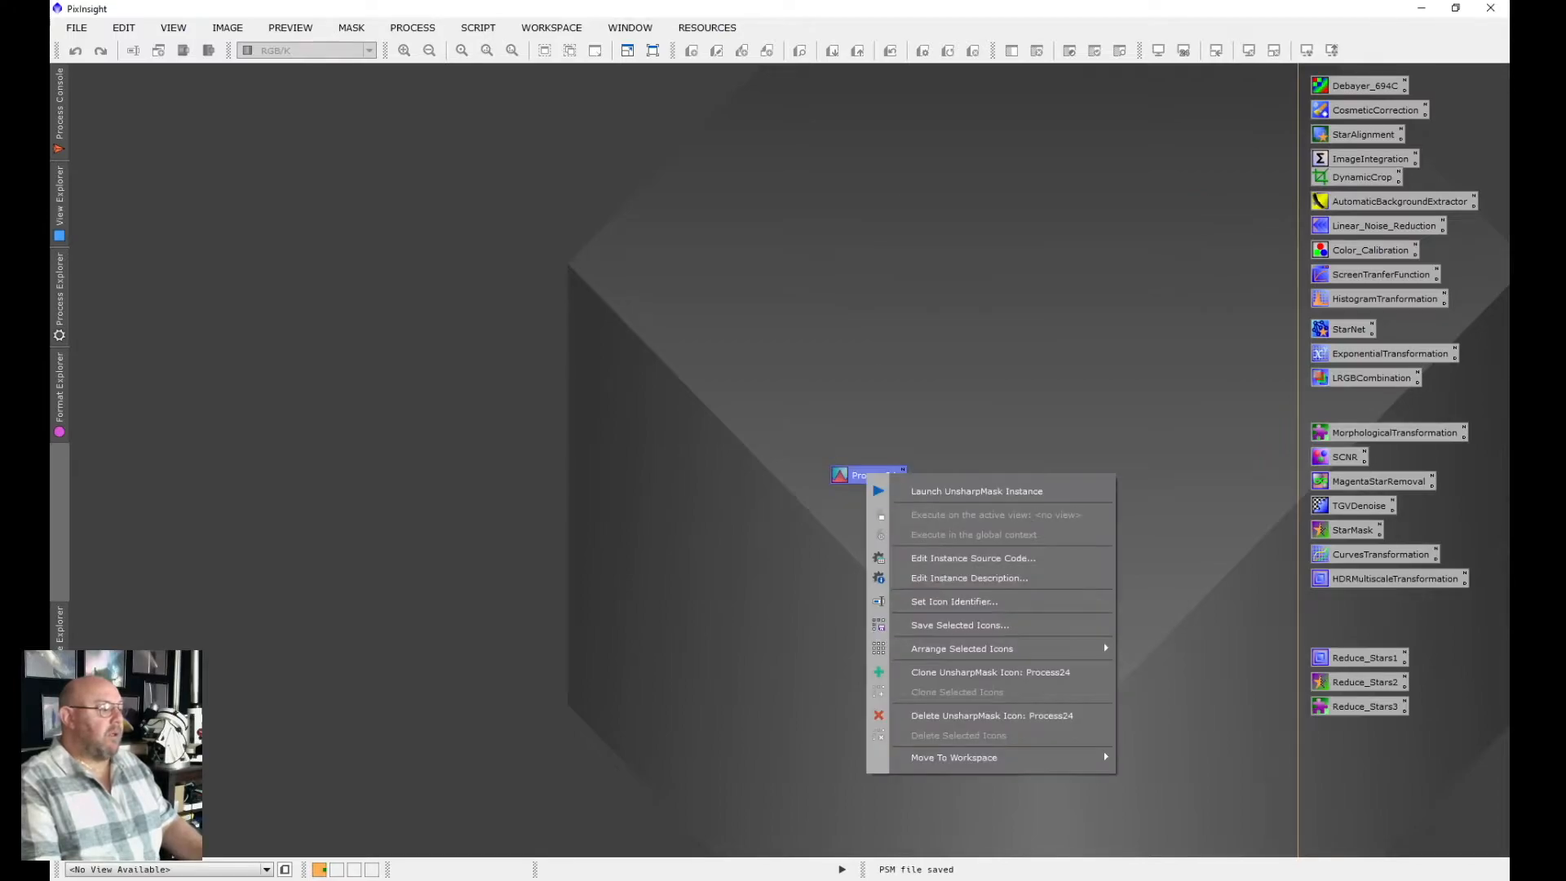
left_click(954, 601)
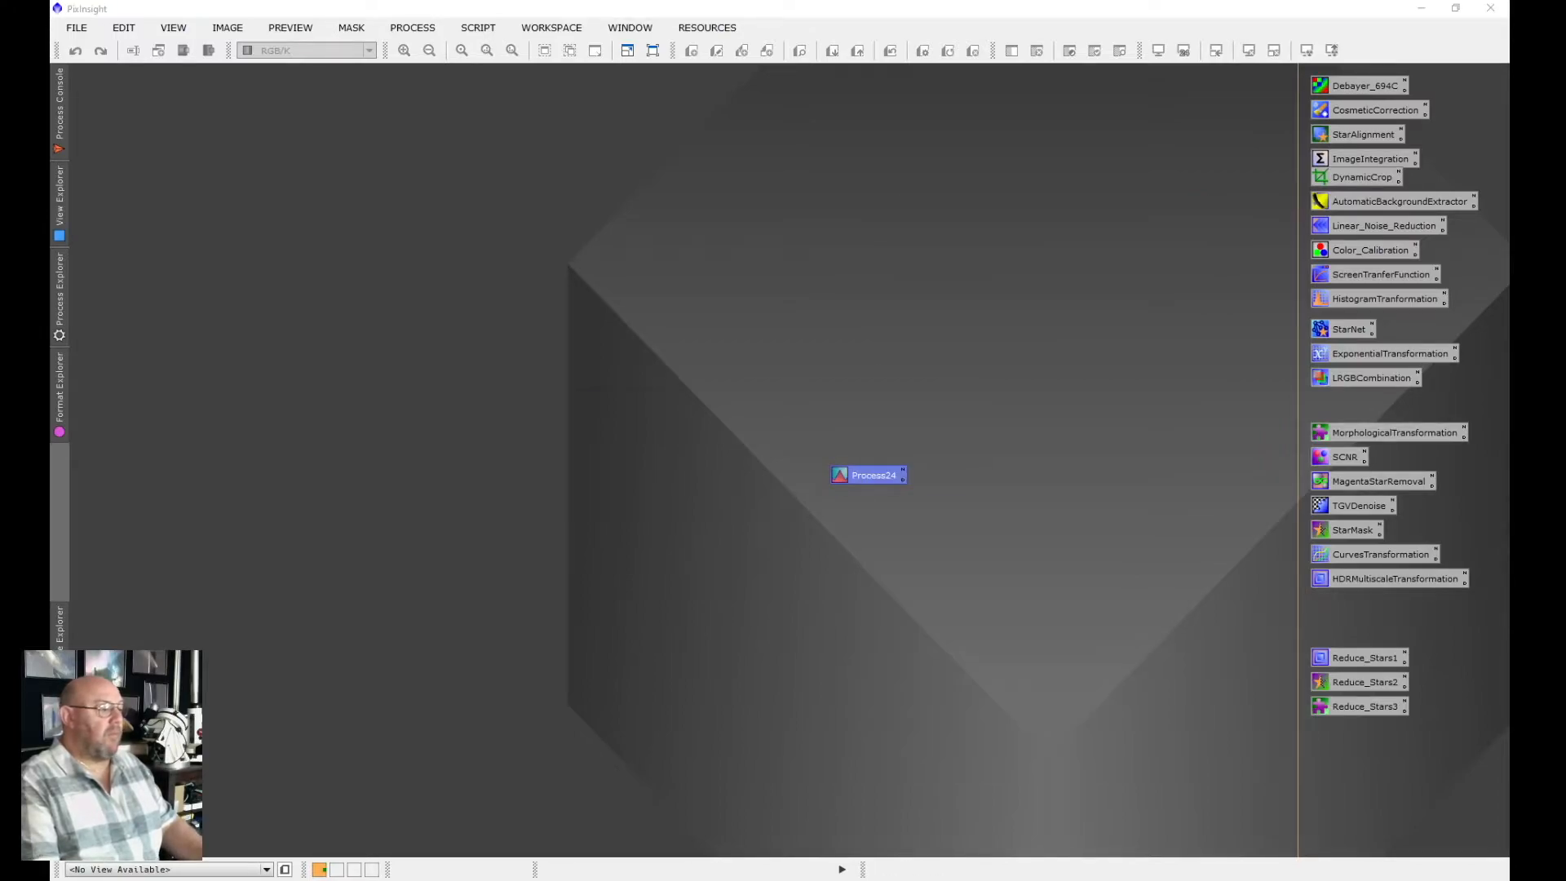
type("Un")
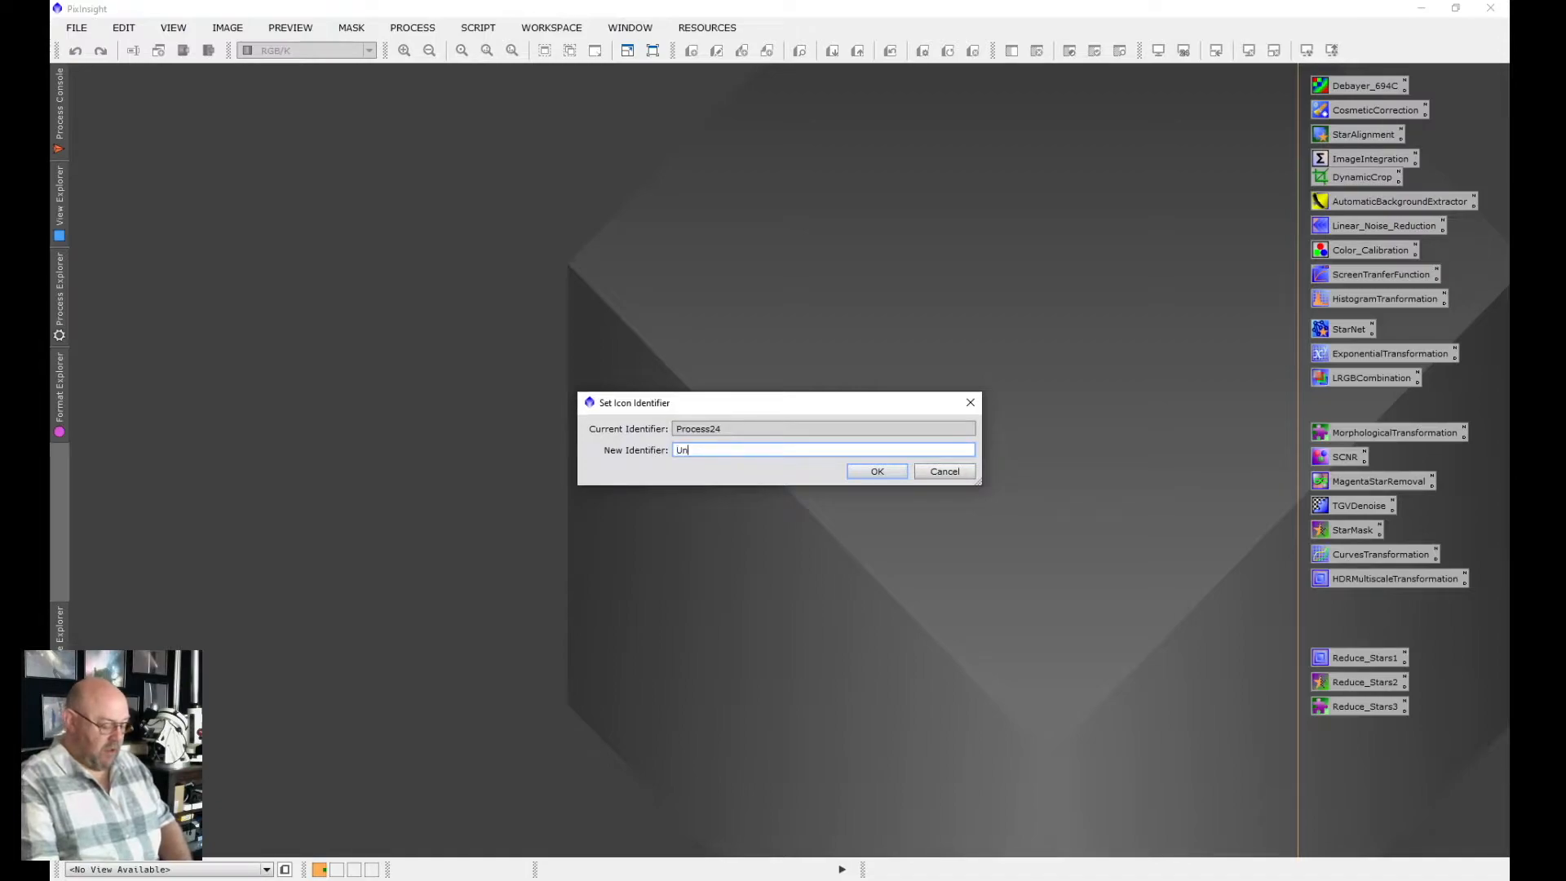
type("SharpMask")
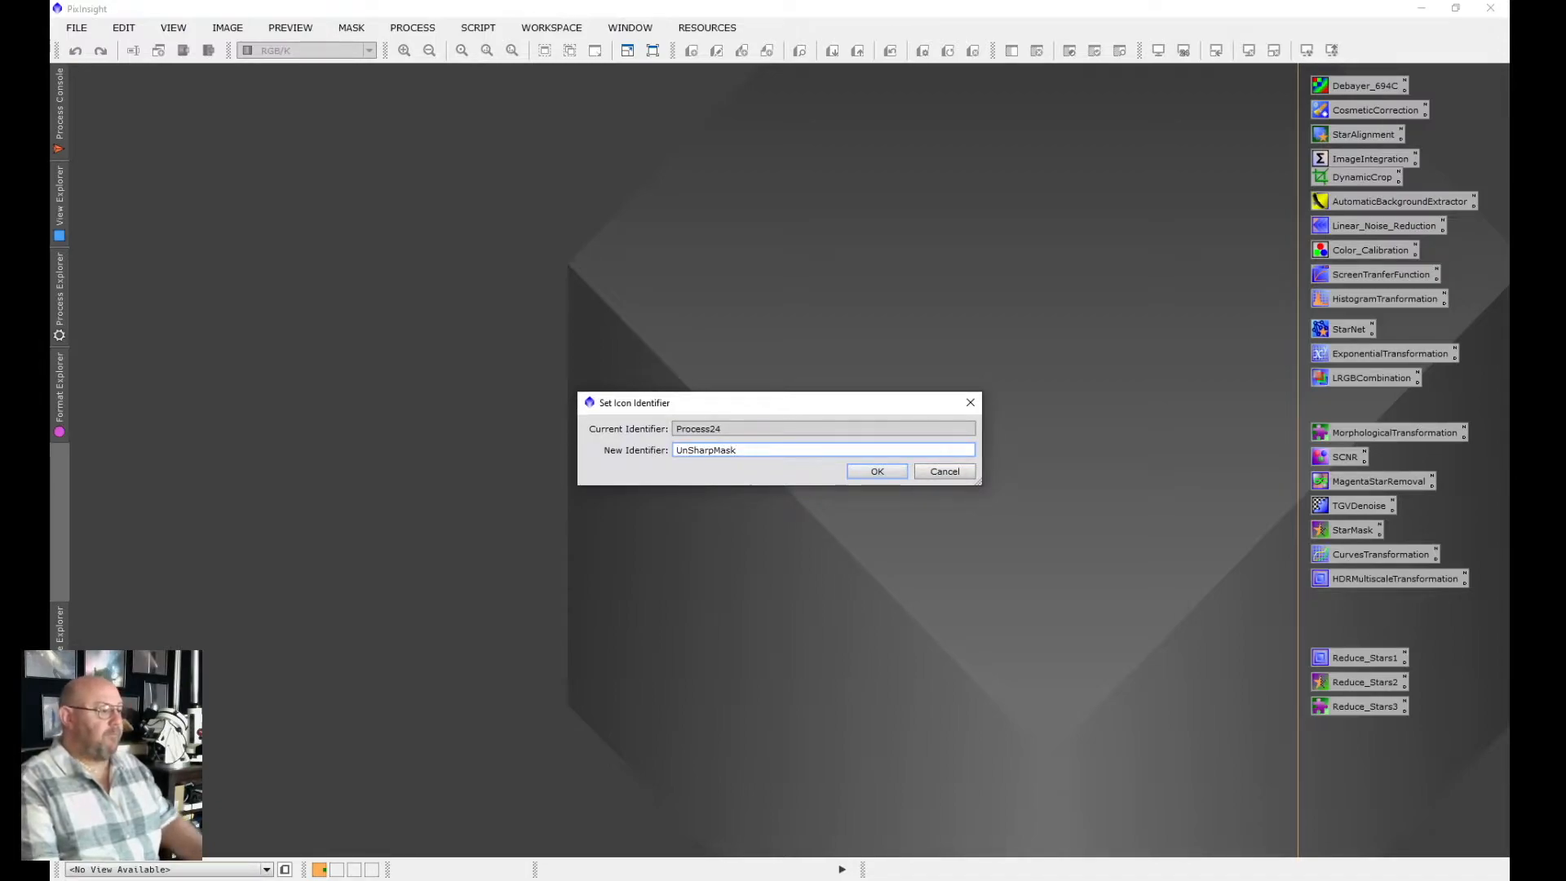
key("Return")
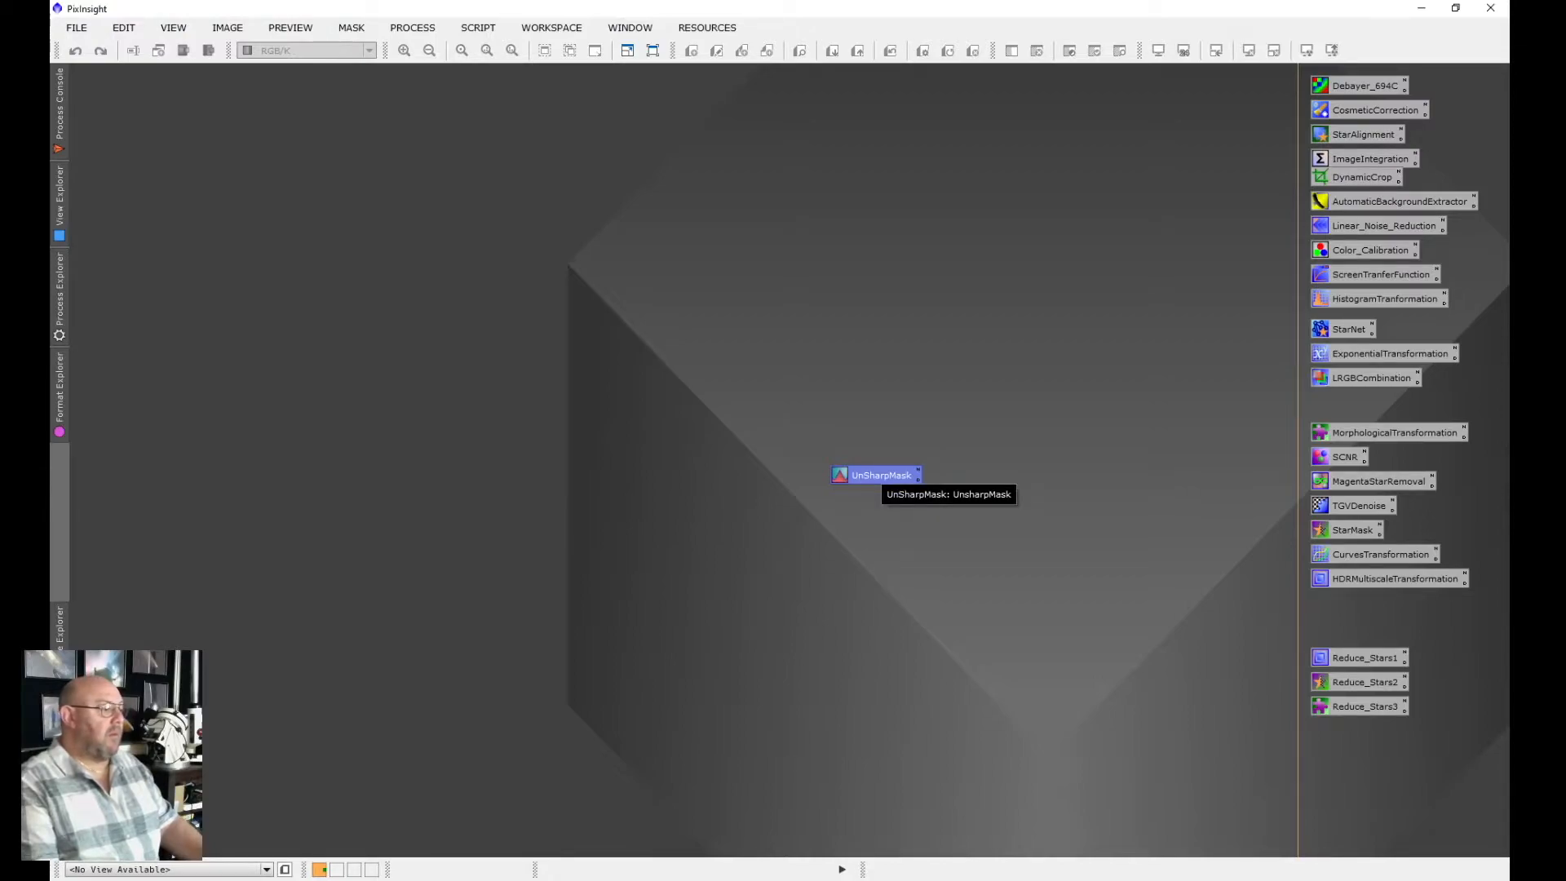
Place the UnSharpMask icon between LRGBCombination and MorphologicalTransformation and check that it opens with its stored settings
left_click_drag(877, 475, 1355, 402)
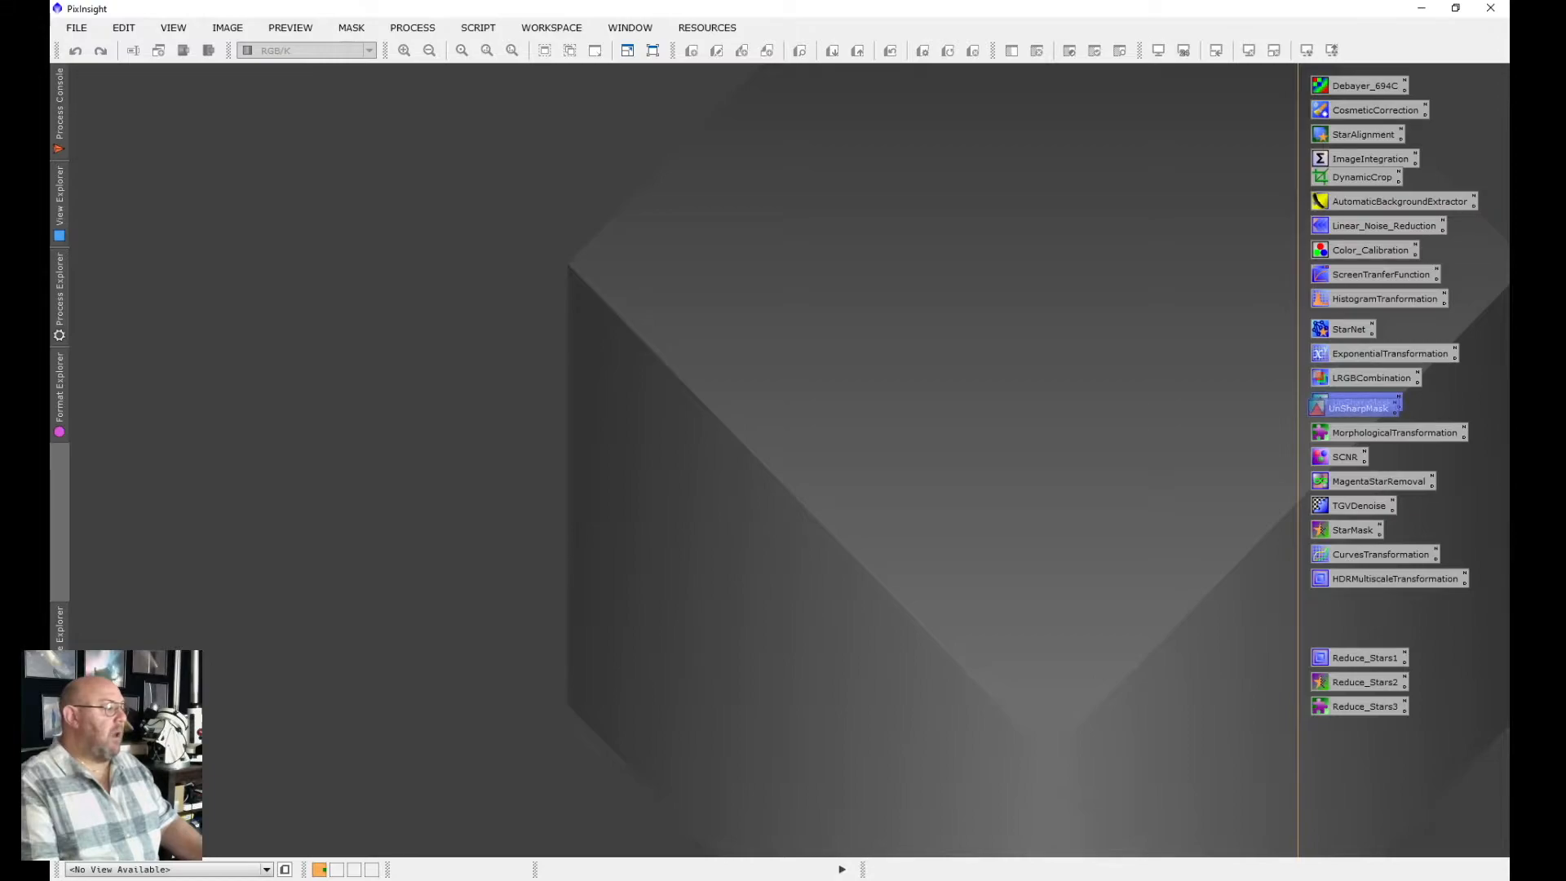
double_click(1356, 402)
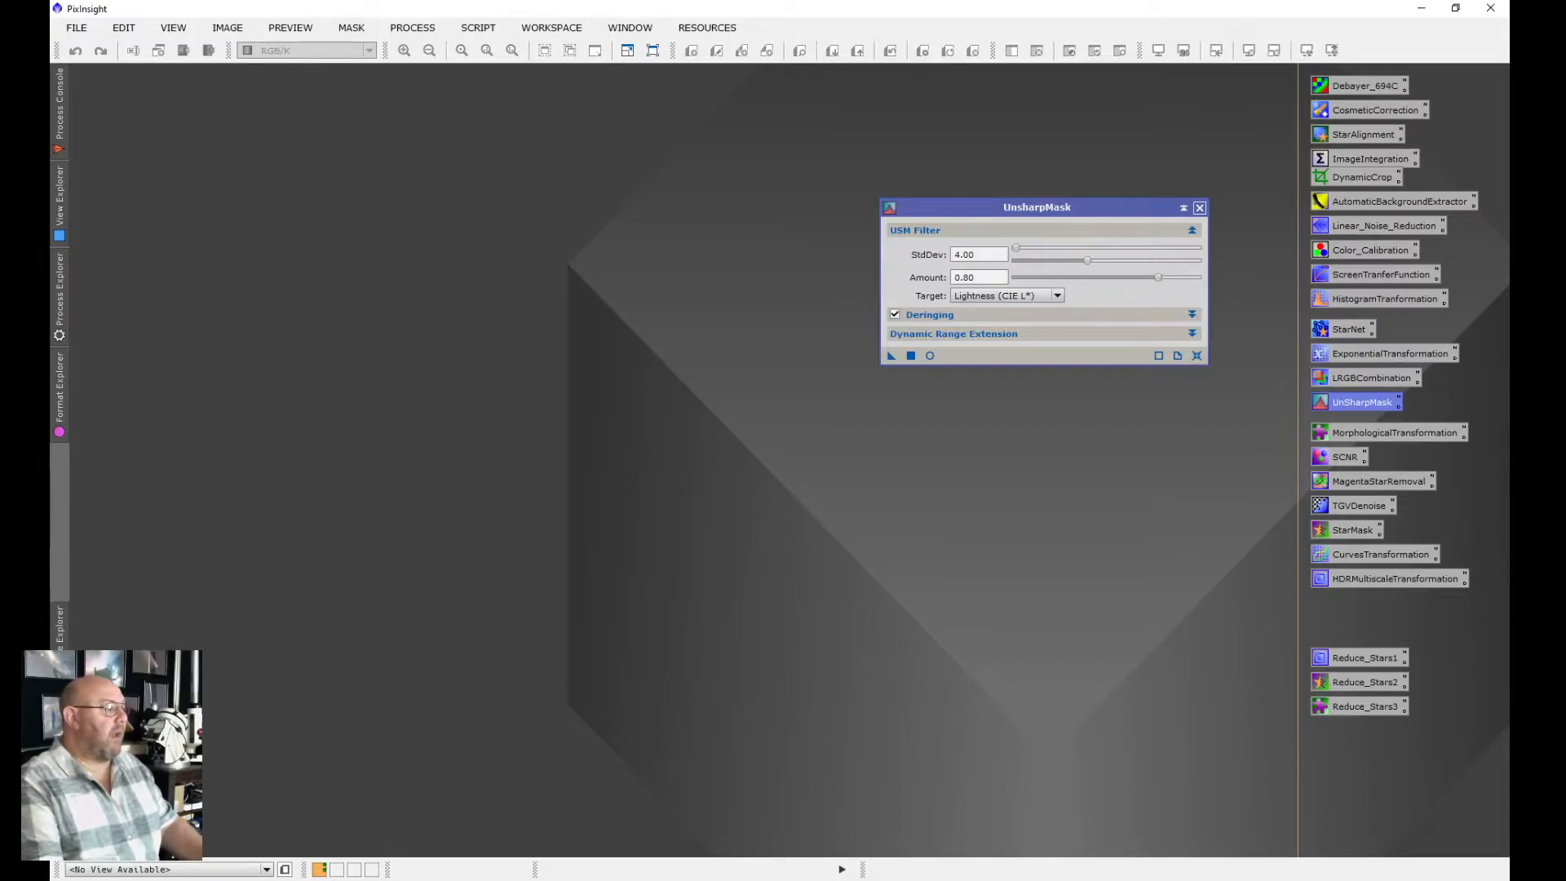
left_click(1199, 207)
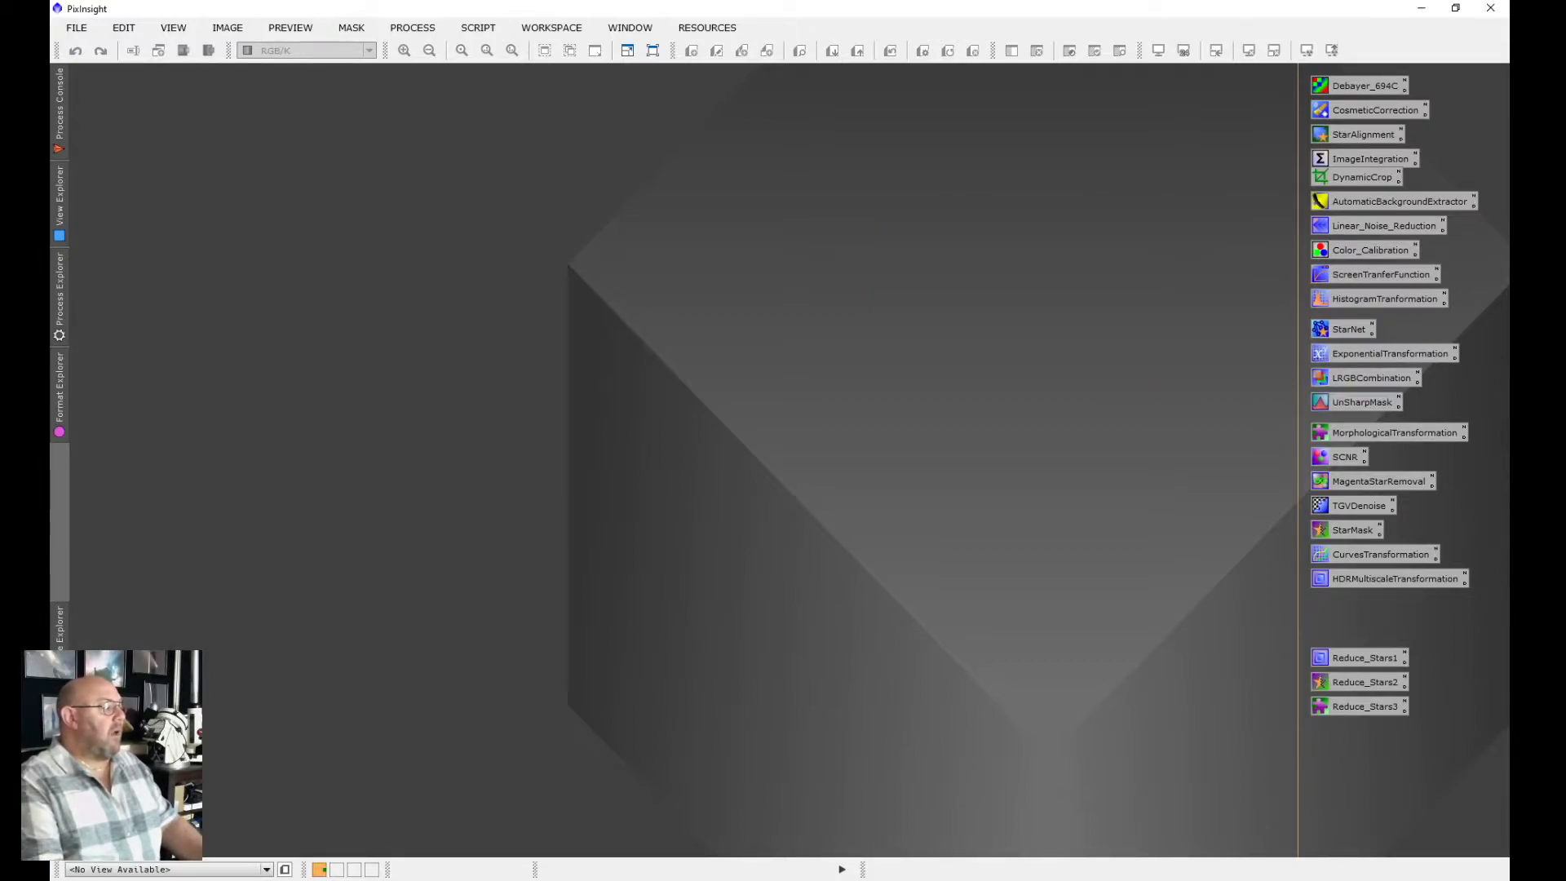
Save the workspace's process icons to ProcessIcons.xpsm in the Eagle Processing folder, overwriting the existing file without adding a description
right_click(1497, 423)
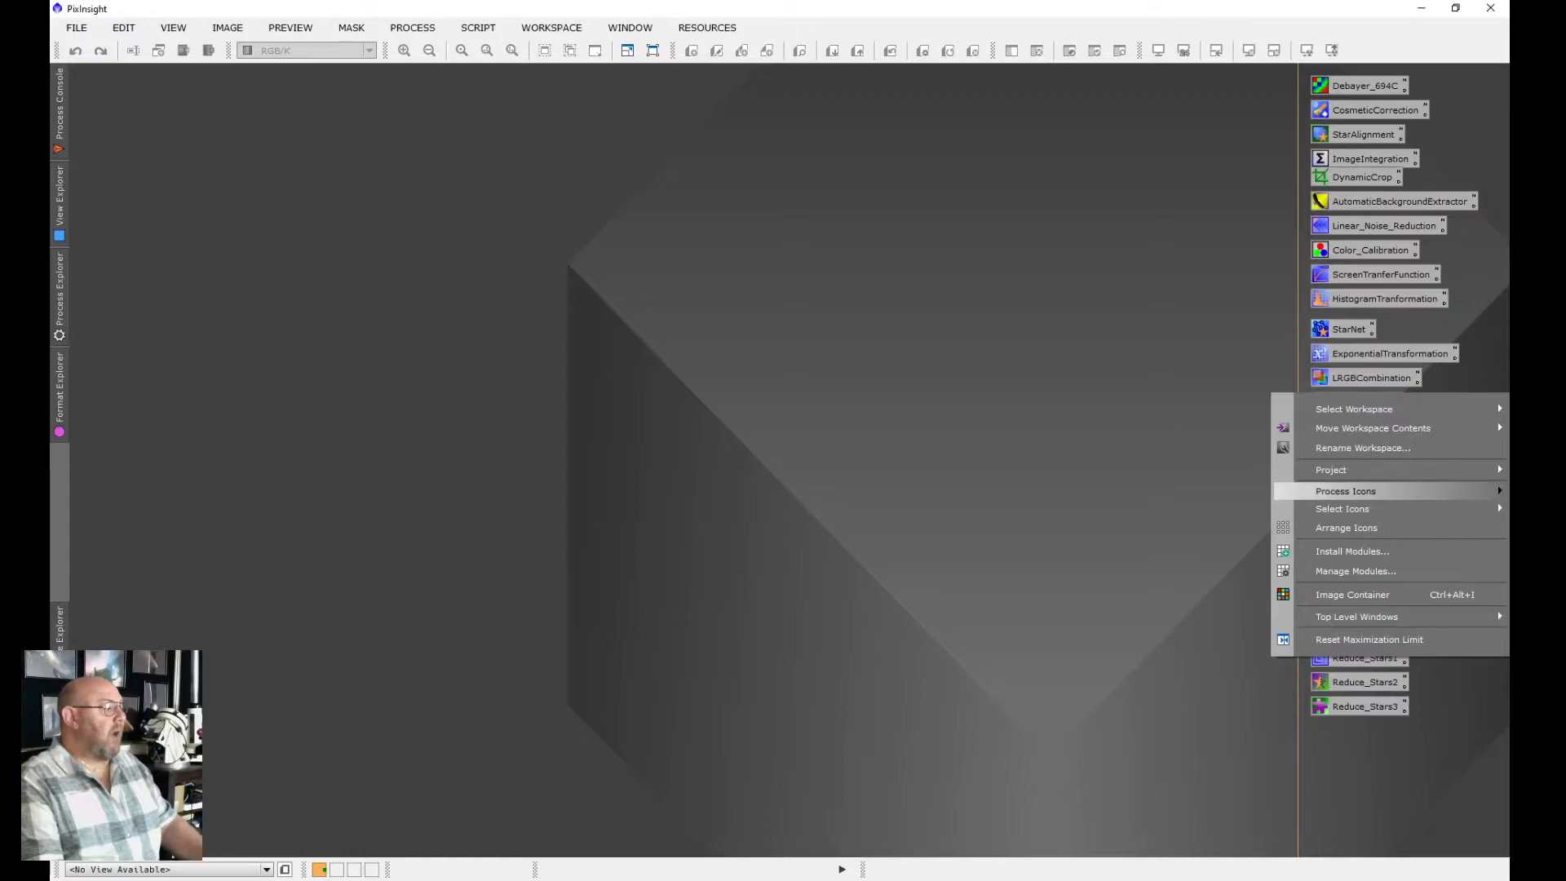
mouse_move(1435, 491)
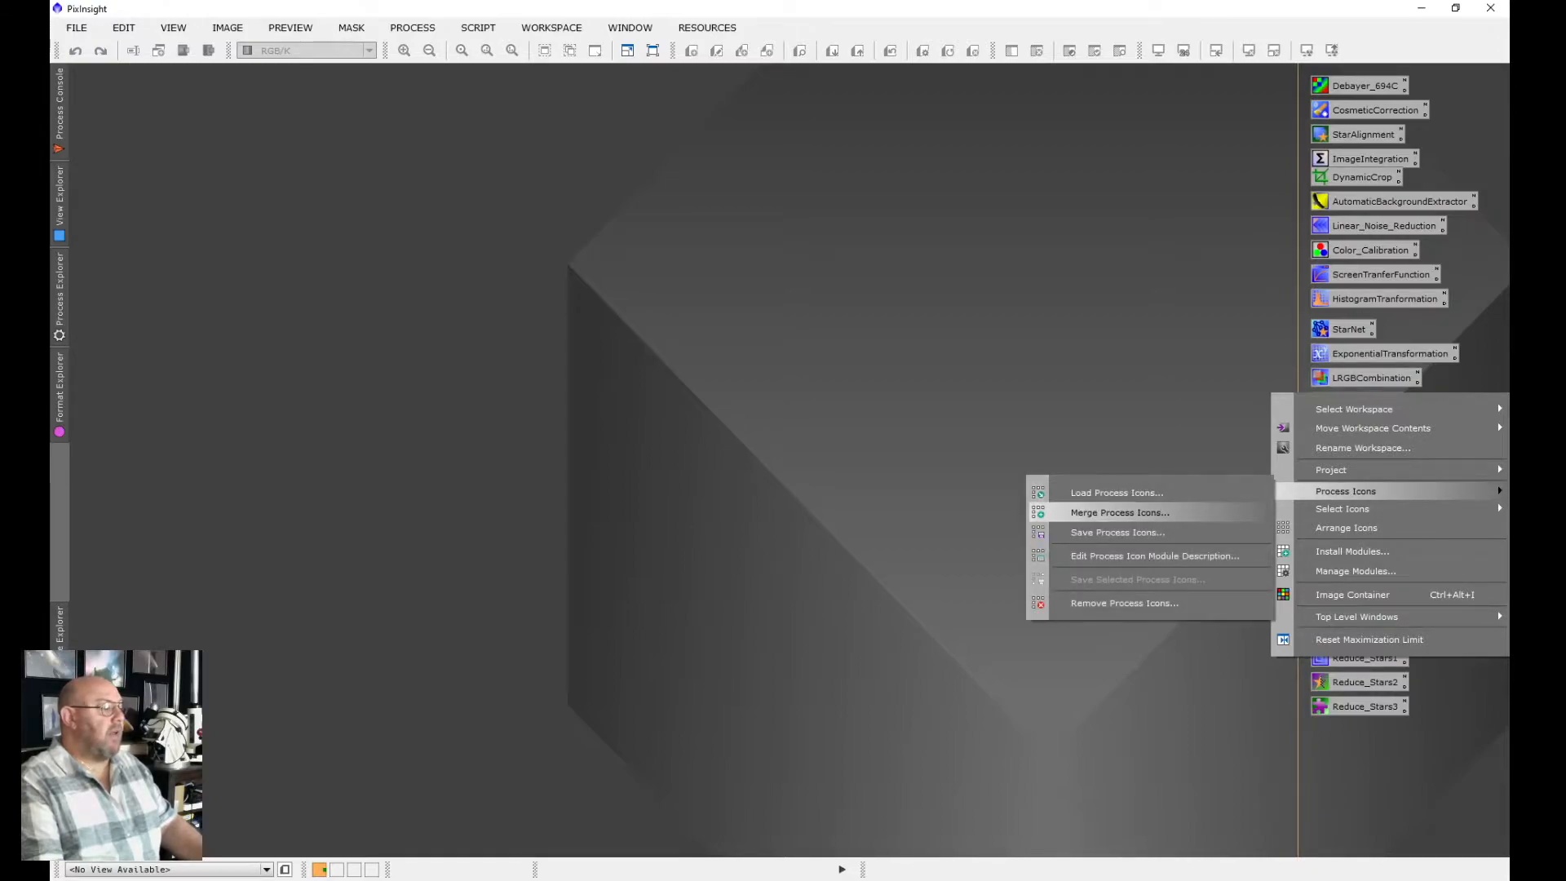
left_click(1118, 531)
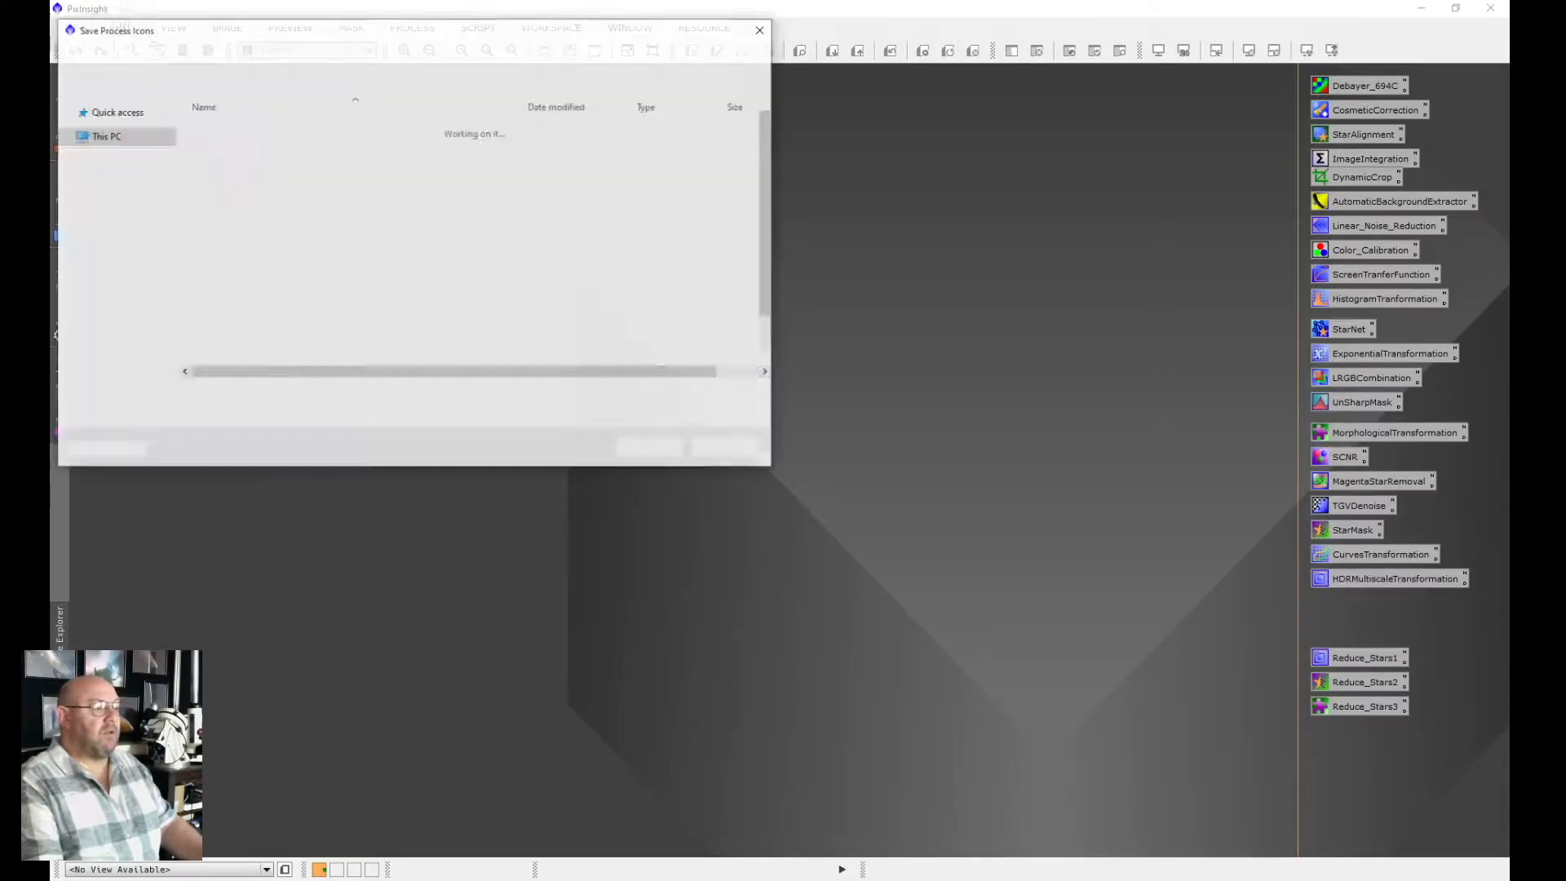
scroll(473, 236, "down", 1)
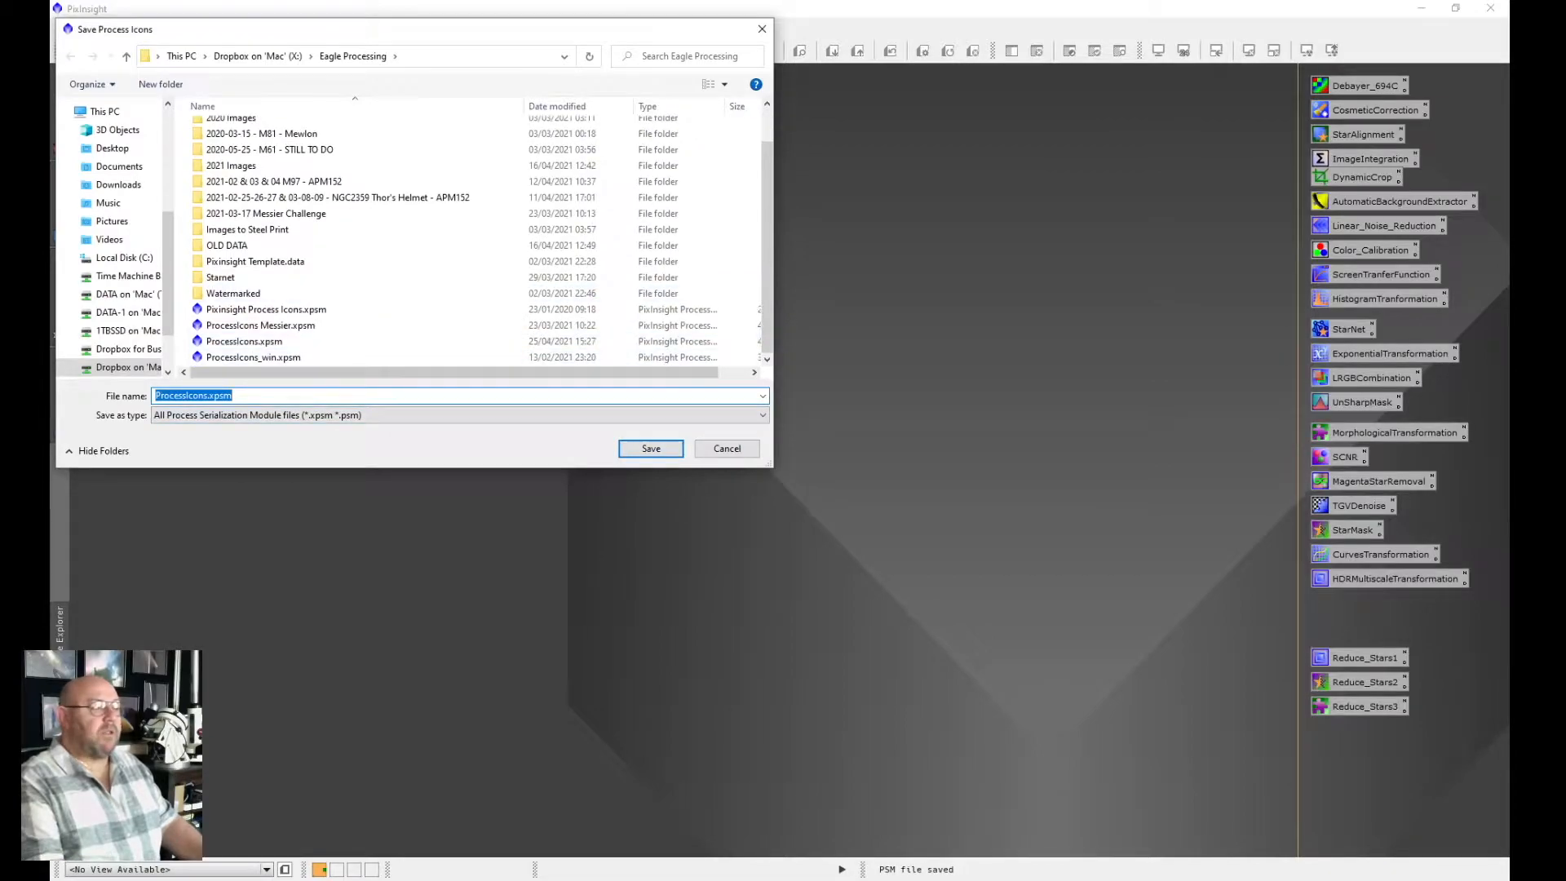
key("Return")
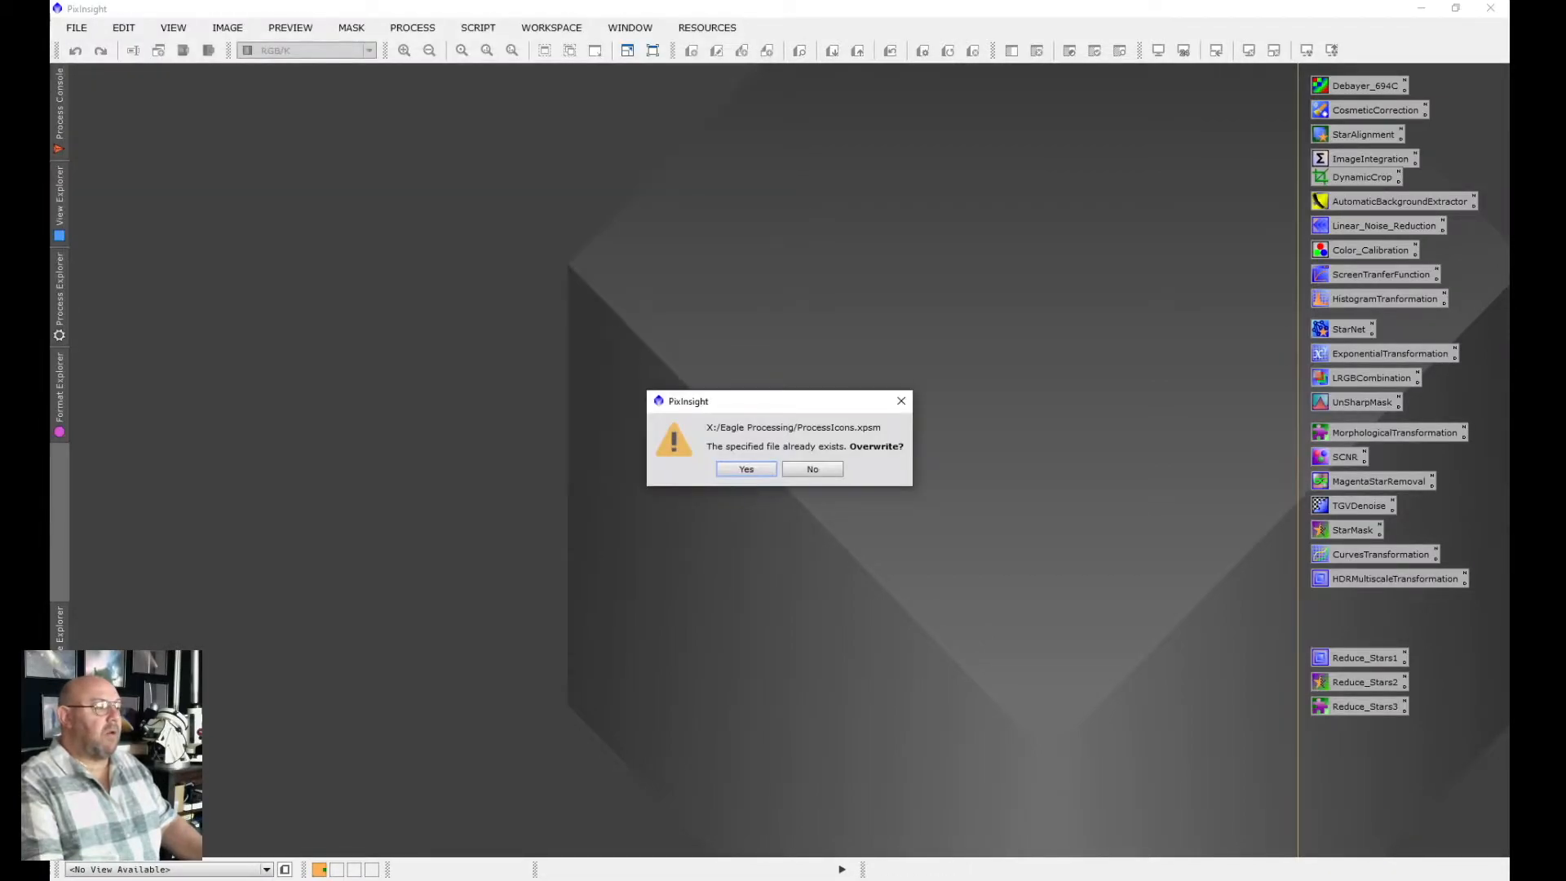
key("Return")
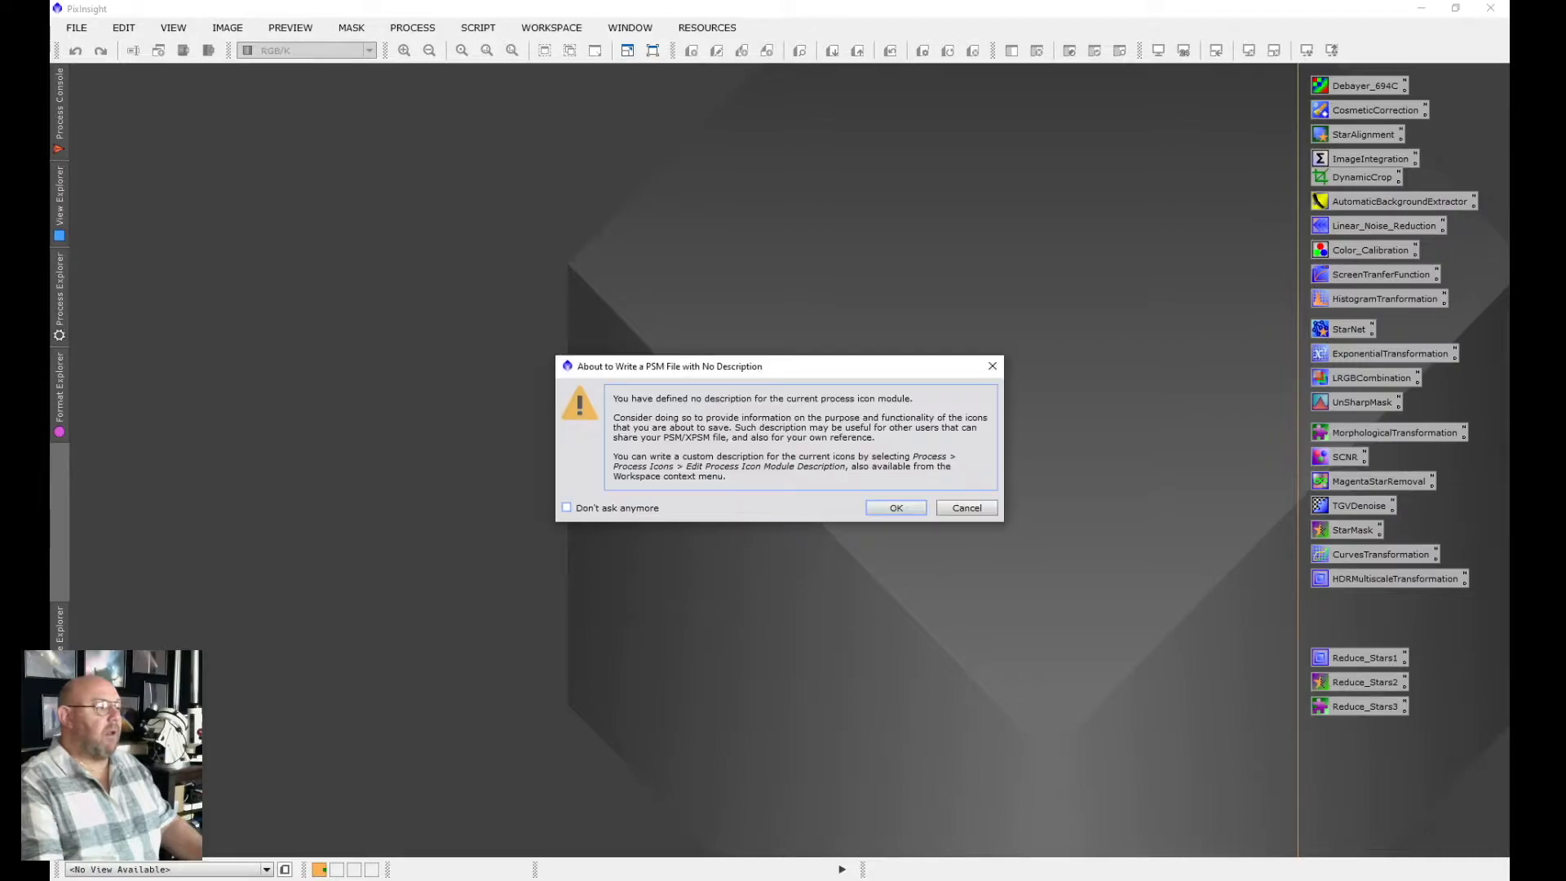
key("Return")
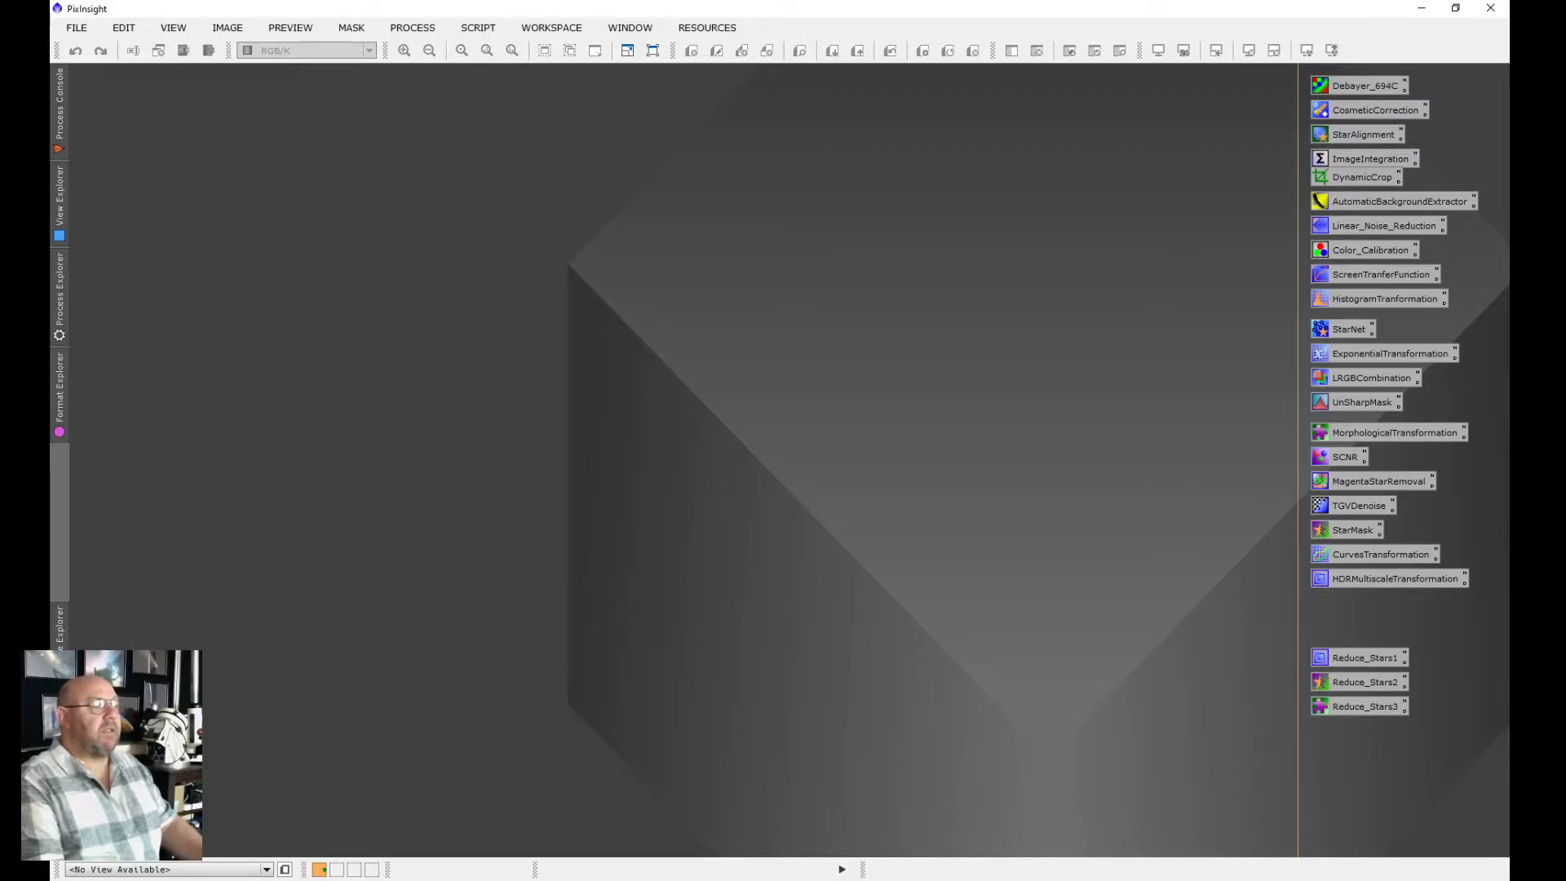
Open the Blink process and load all NGC7822 frames from the _original folder inside 2019-09 NGC7822 Processing
left_click(412, 26)
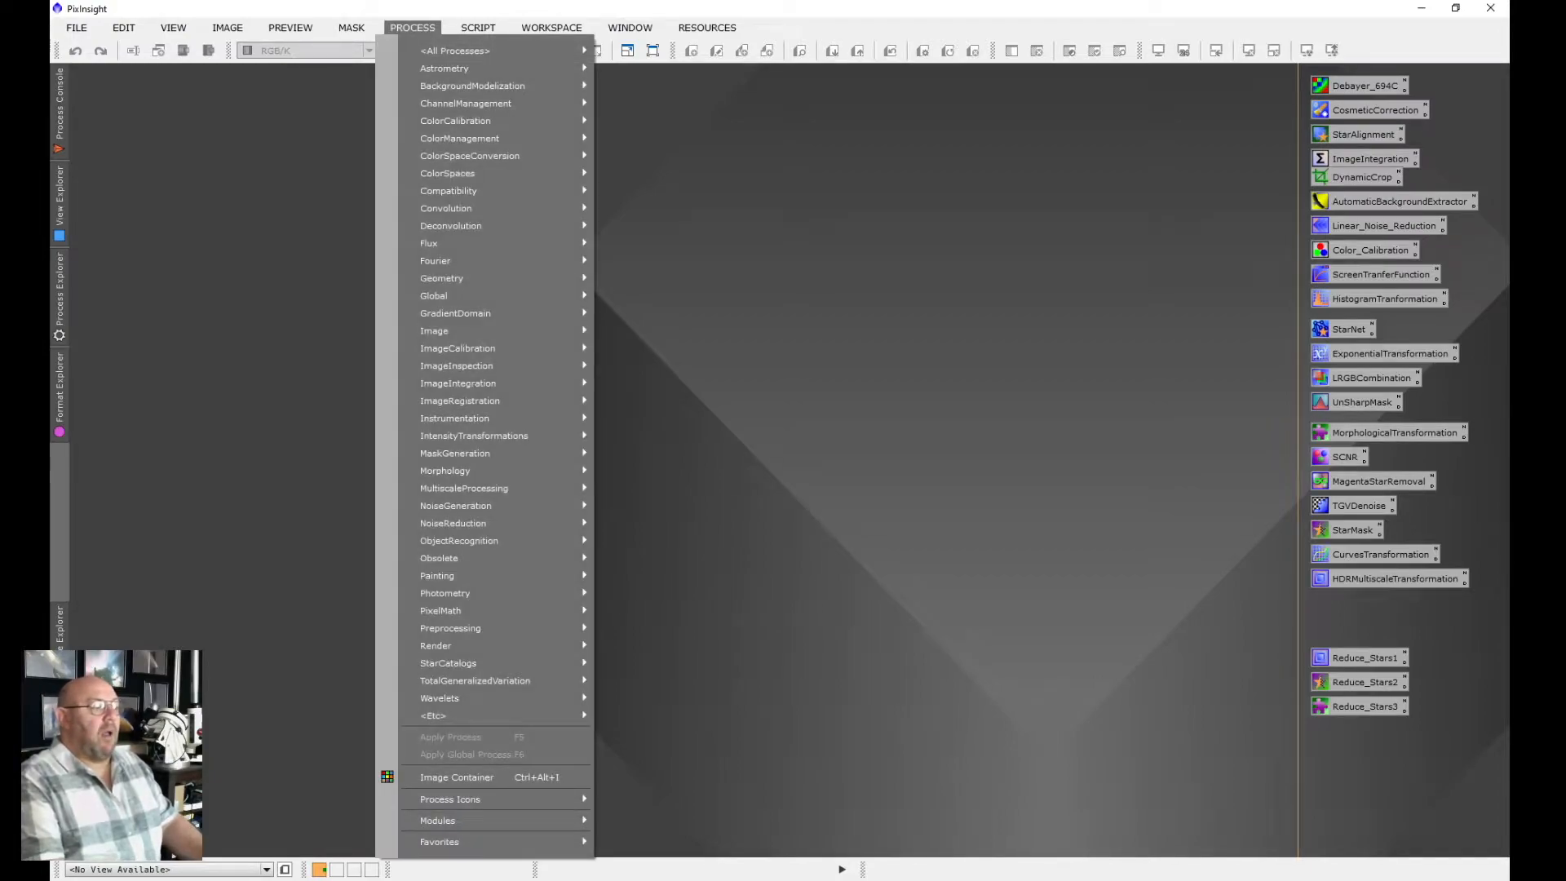
mouse_move(456, 365)
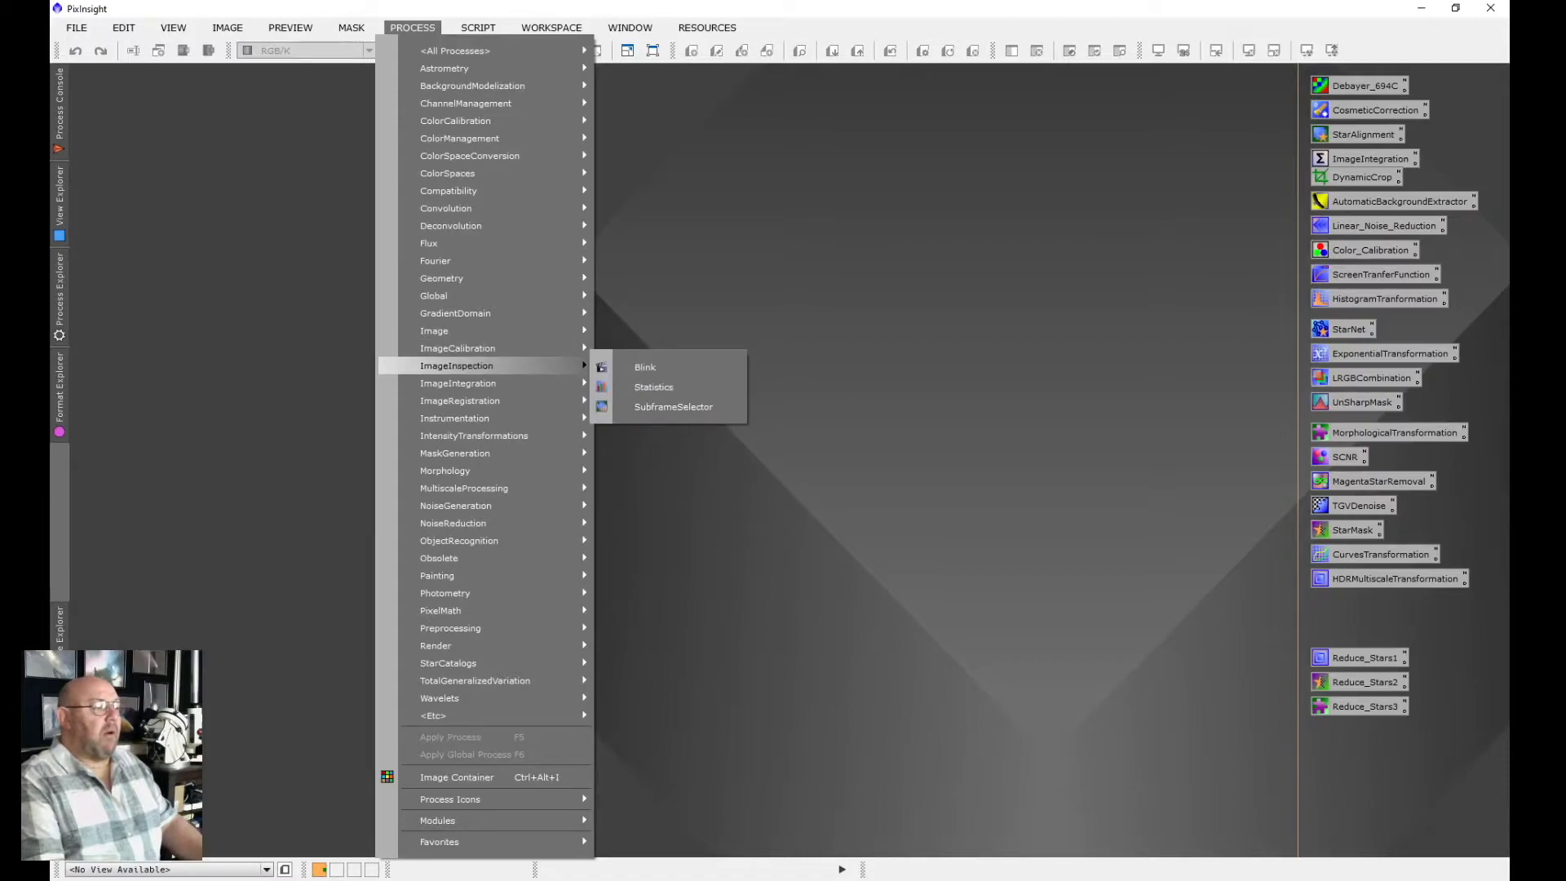
left_click(645, 366)
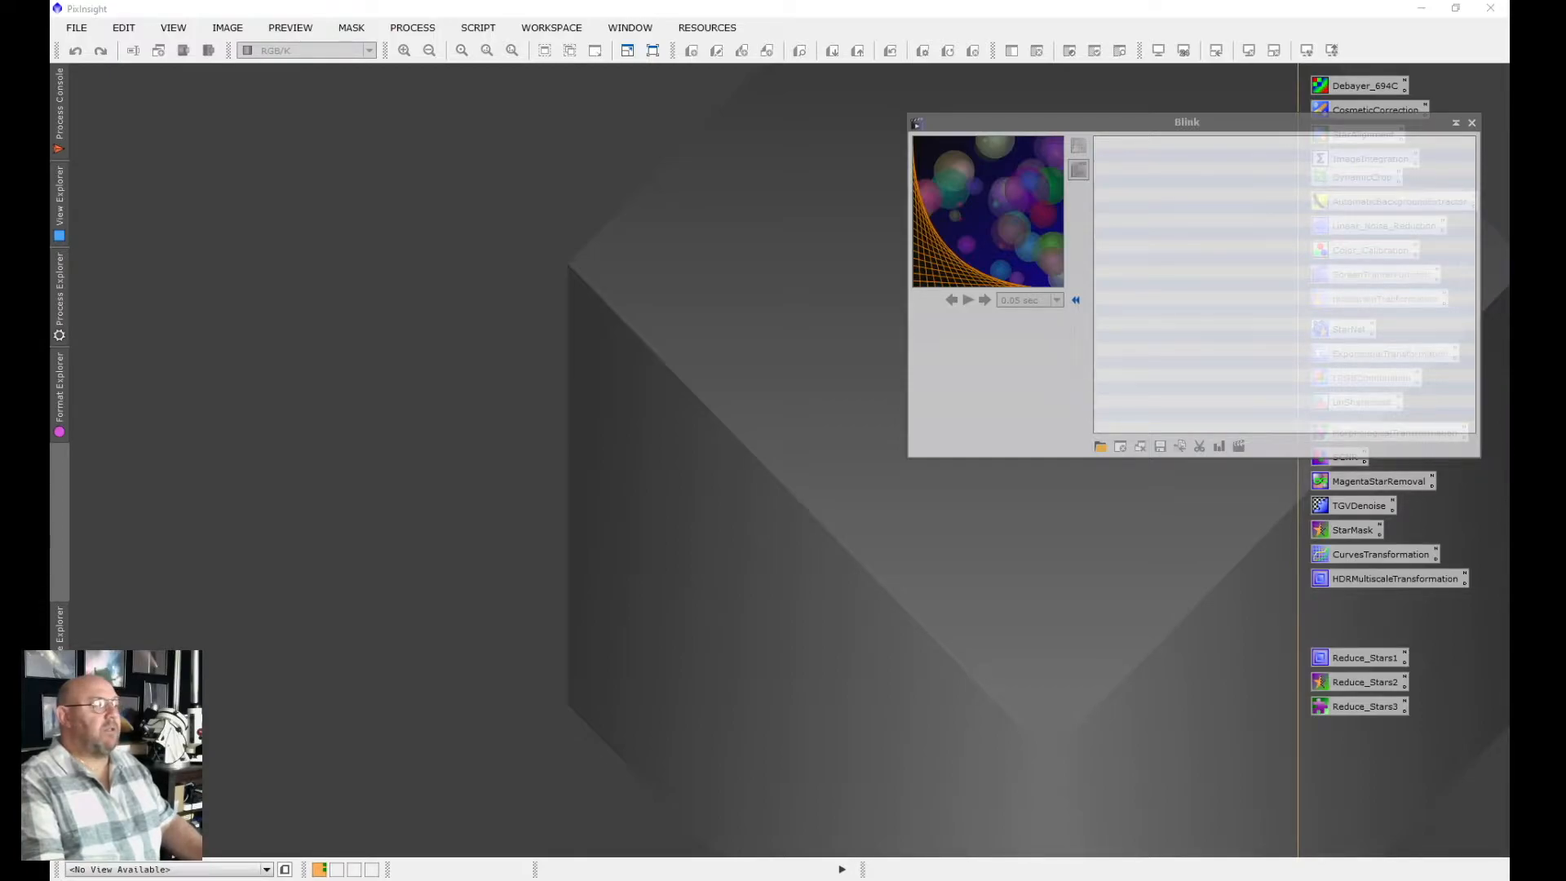
left_click(1099, 446)
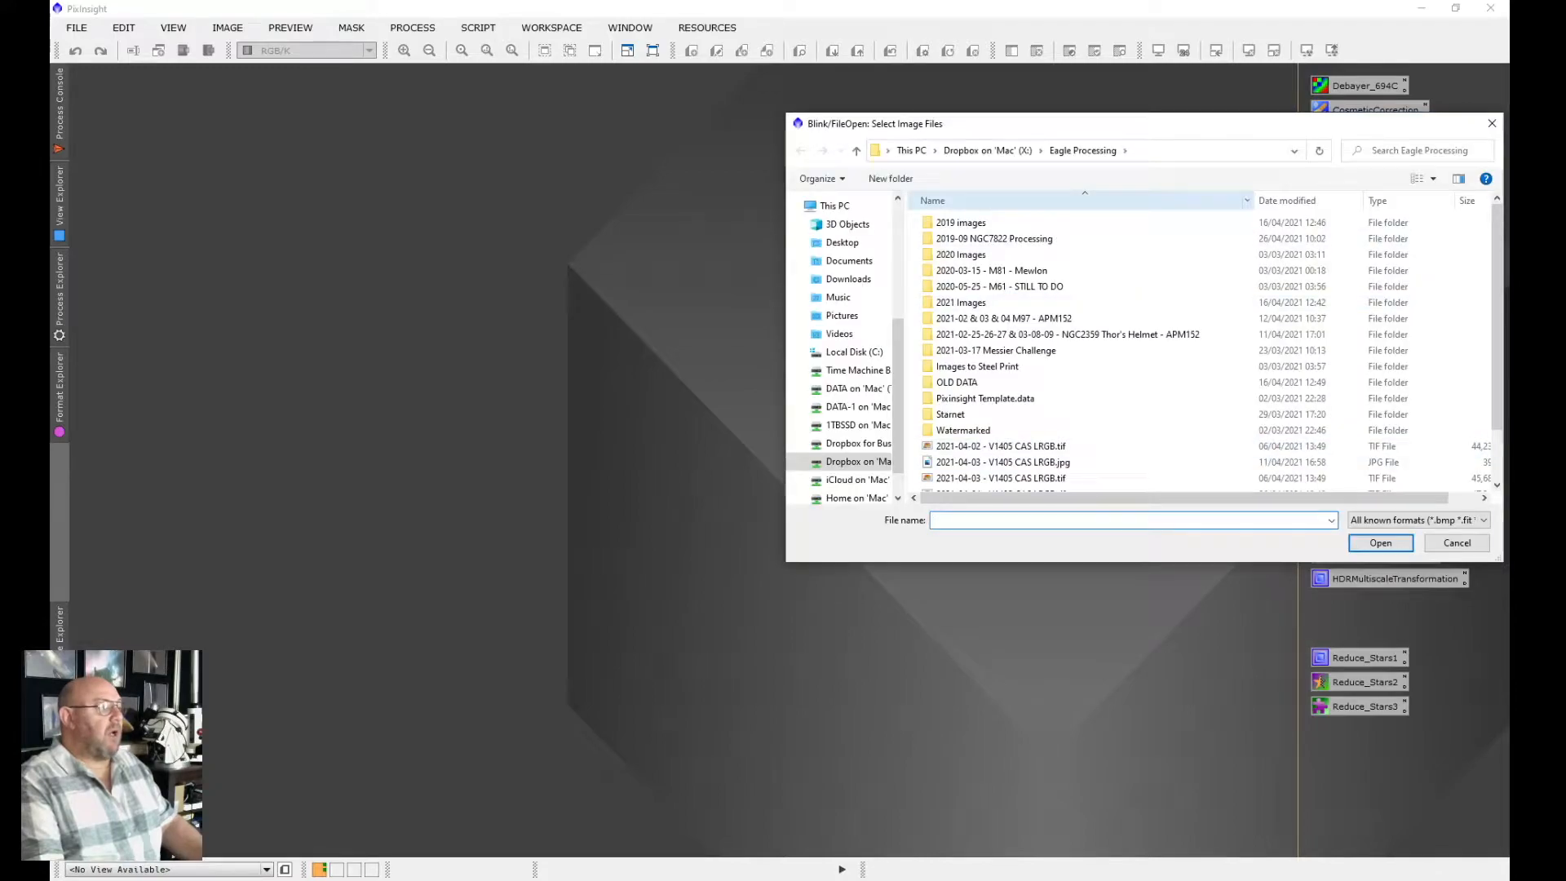
double_click(994, 238)
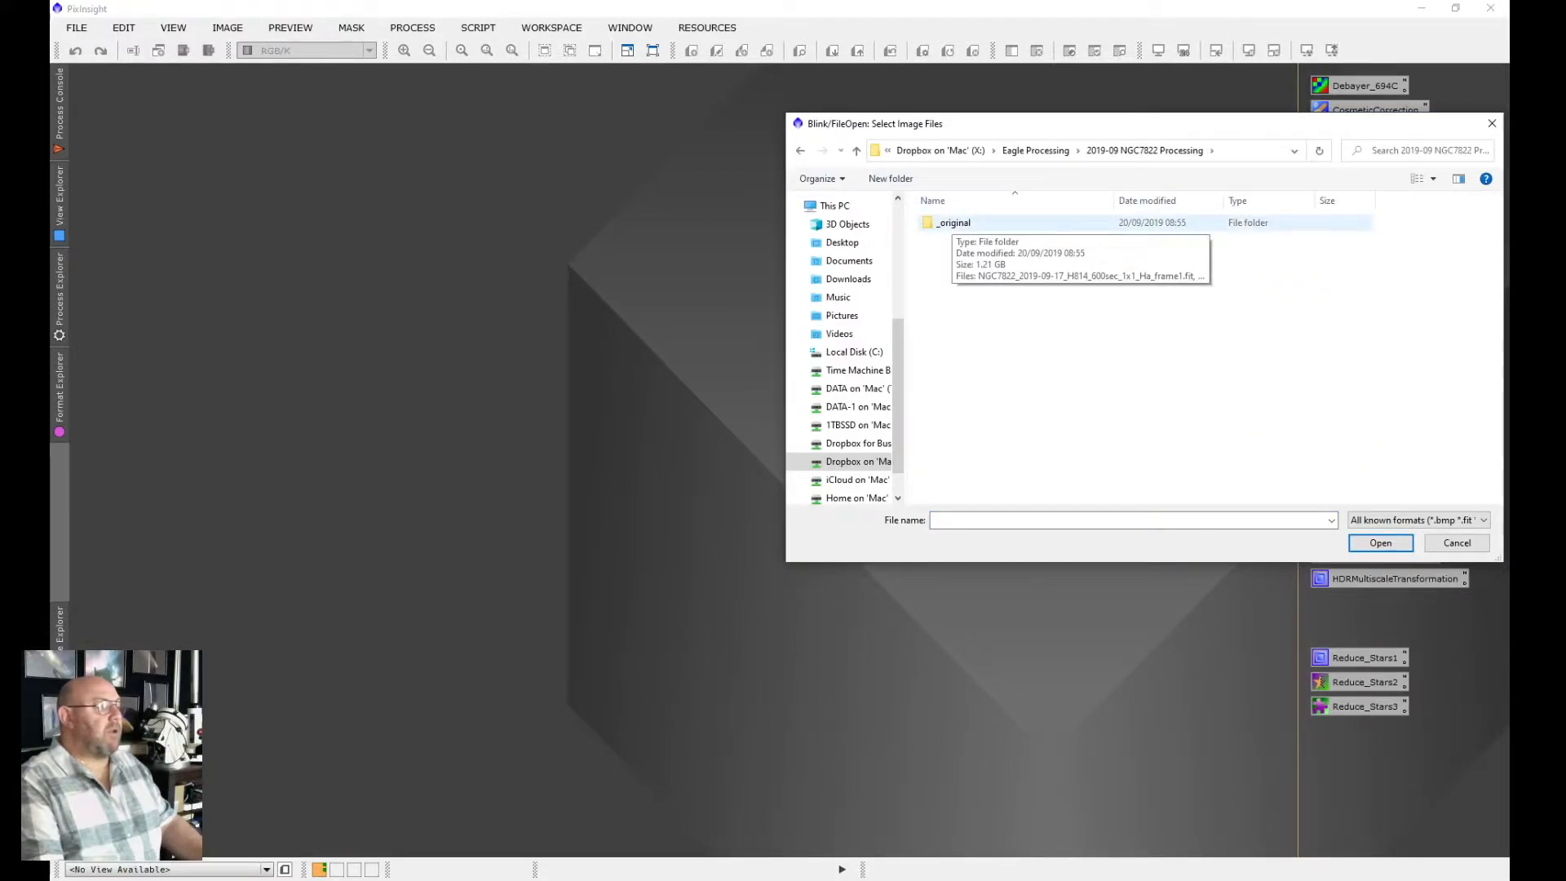
double_click(955, 223)
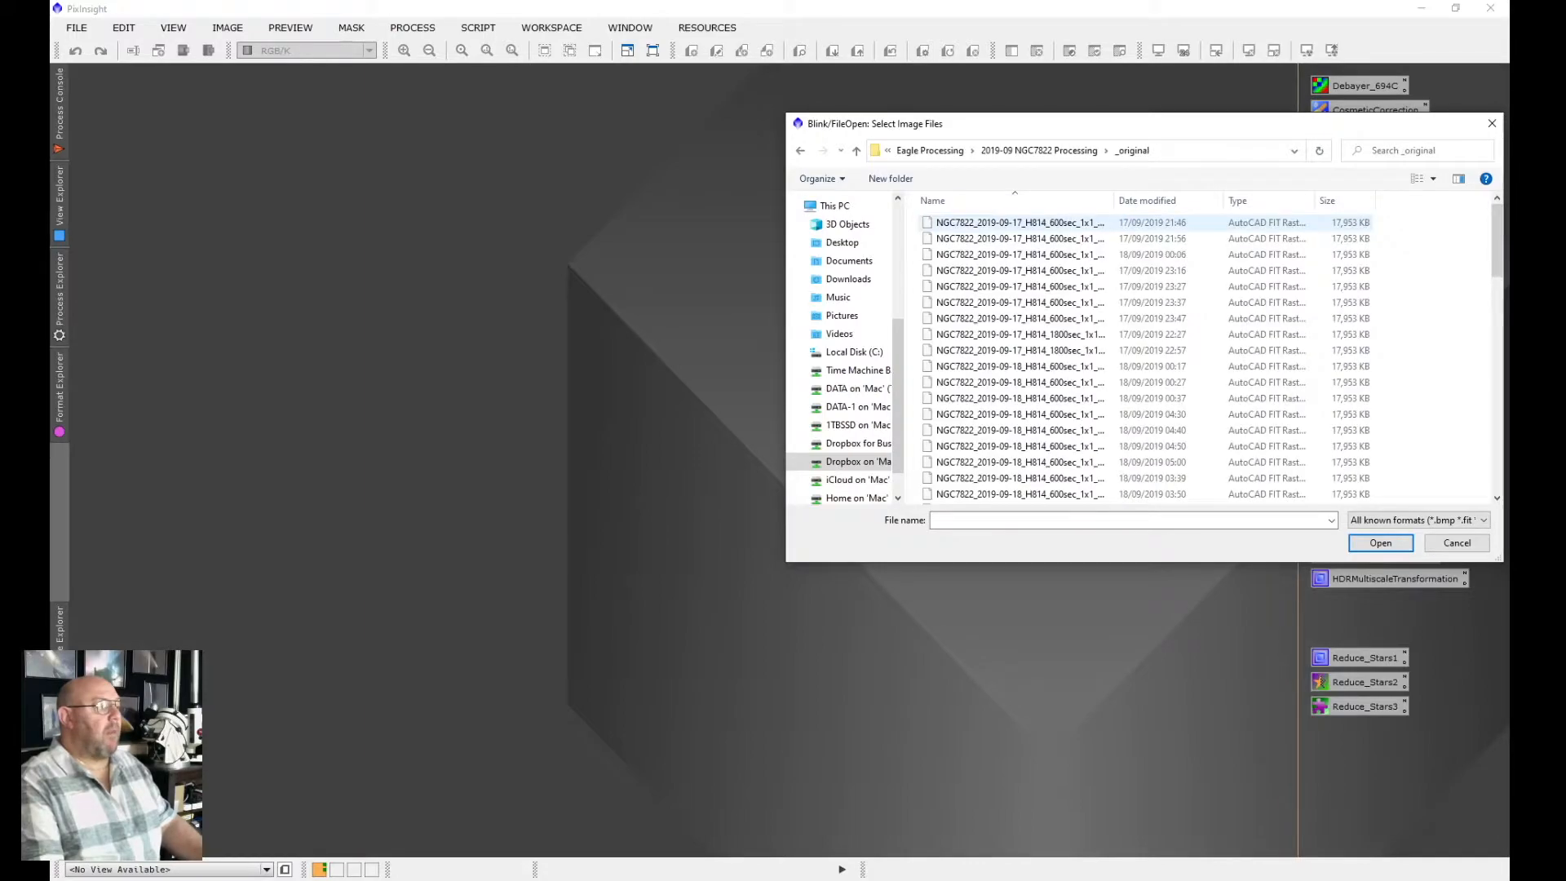
left_click(954, 222)
scroll(1036, 371, "down", 10)
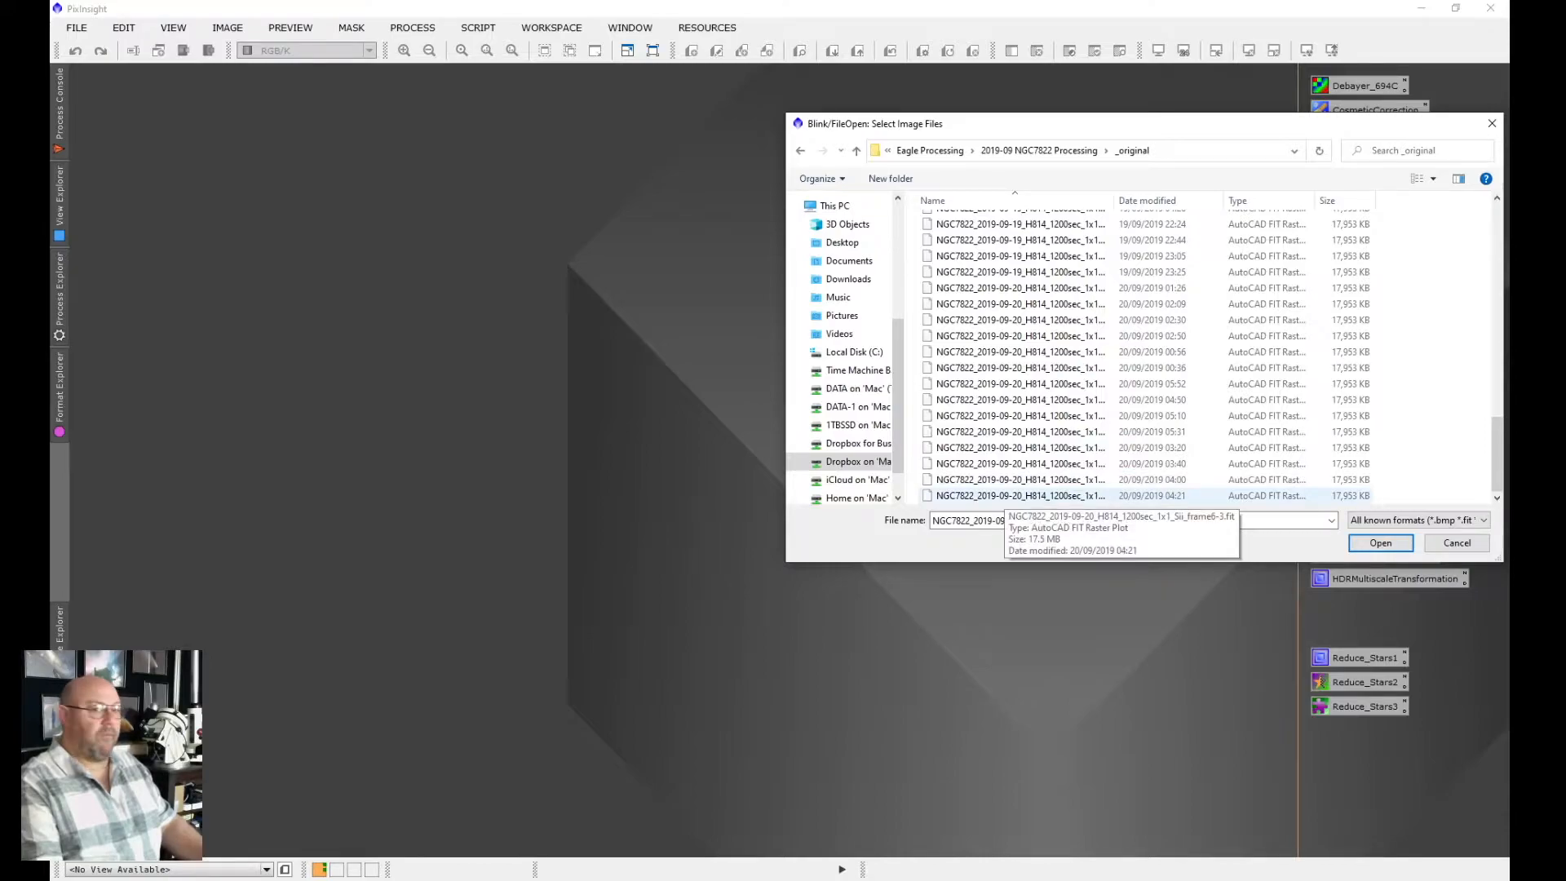
left_click(1019, 495, "shift")
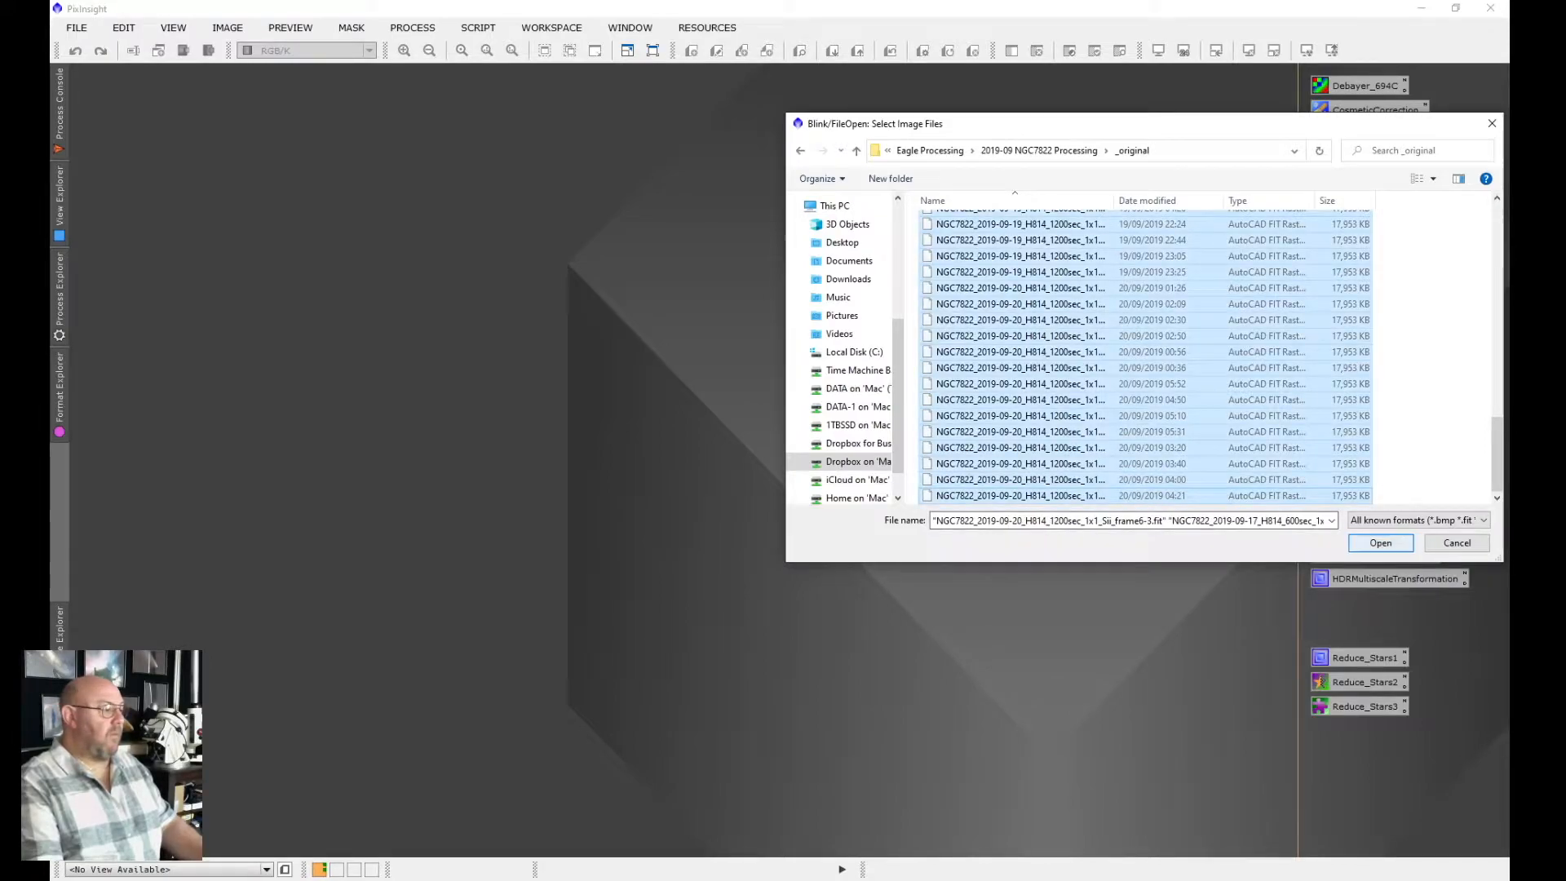
key("Return")
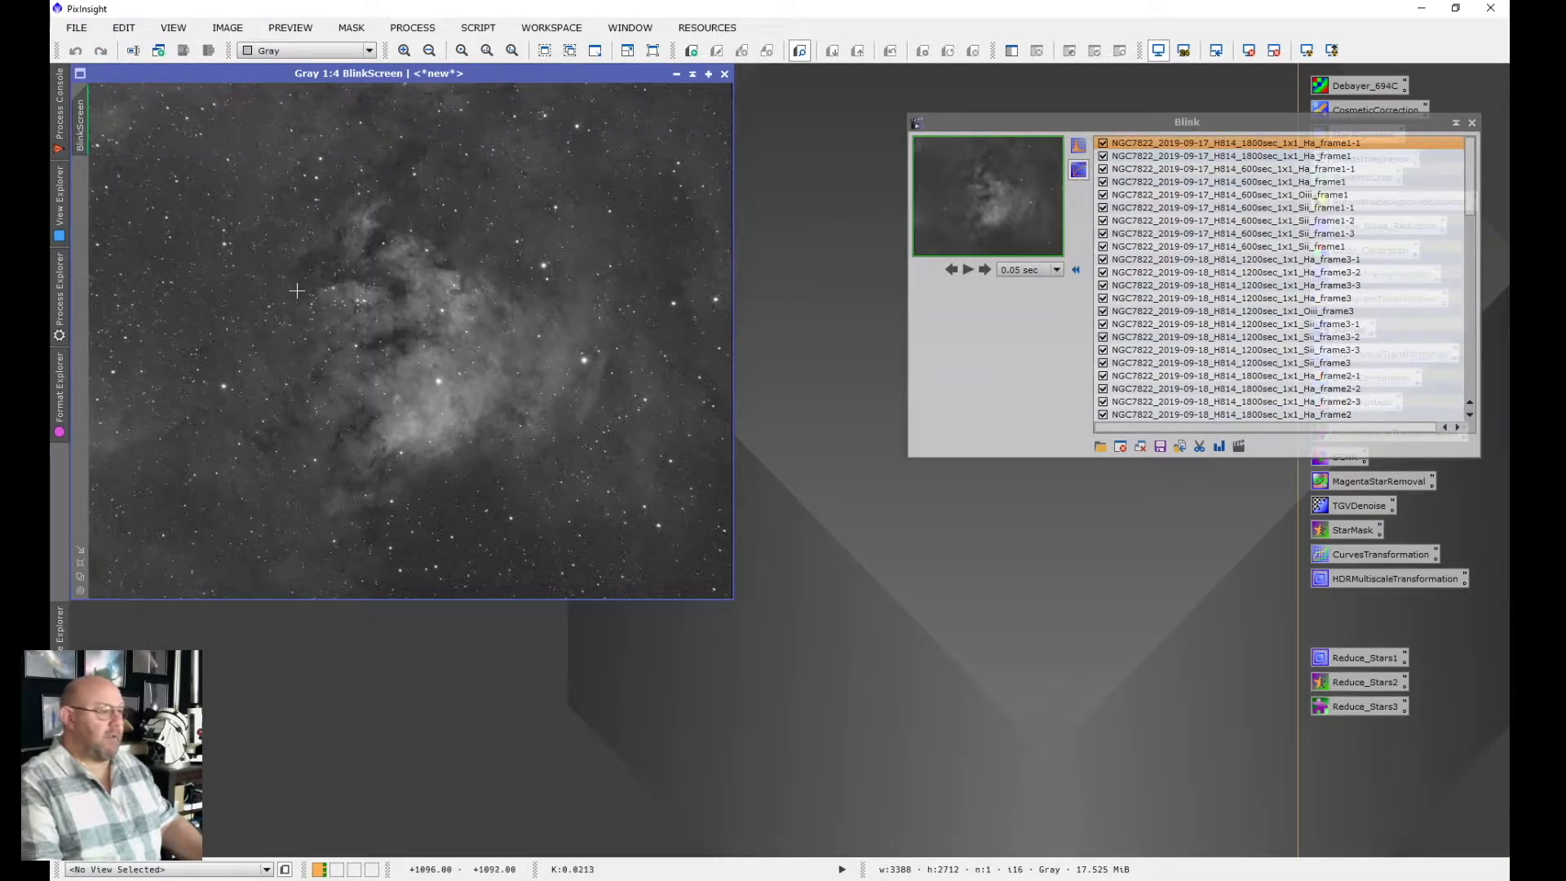
Inspect individual Ha, Oiii and Sii frames in Blink, applying an automatic histogram transformation to all images
left_click(1223, 155)
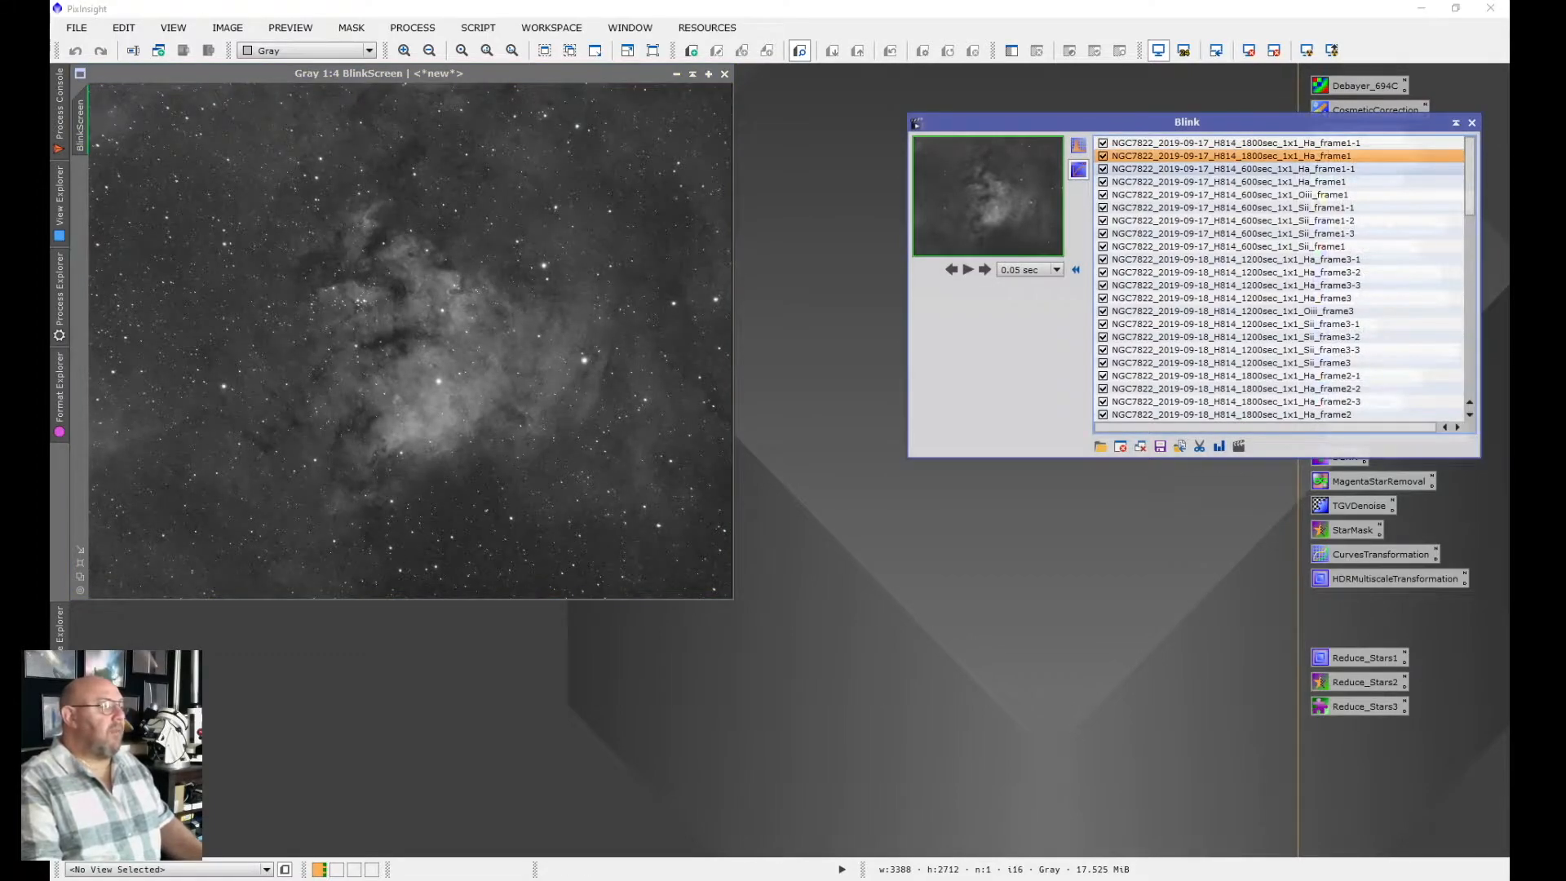
left_click(1223, 168)
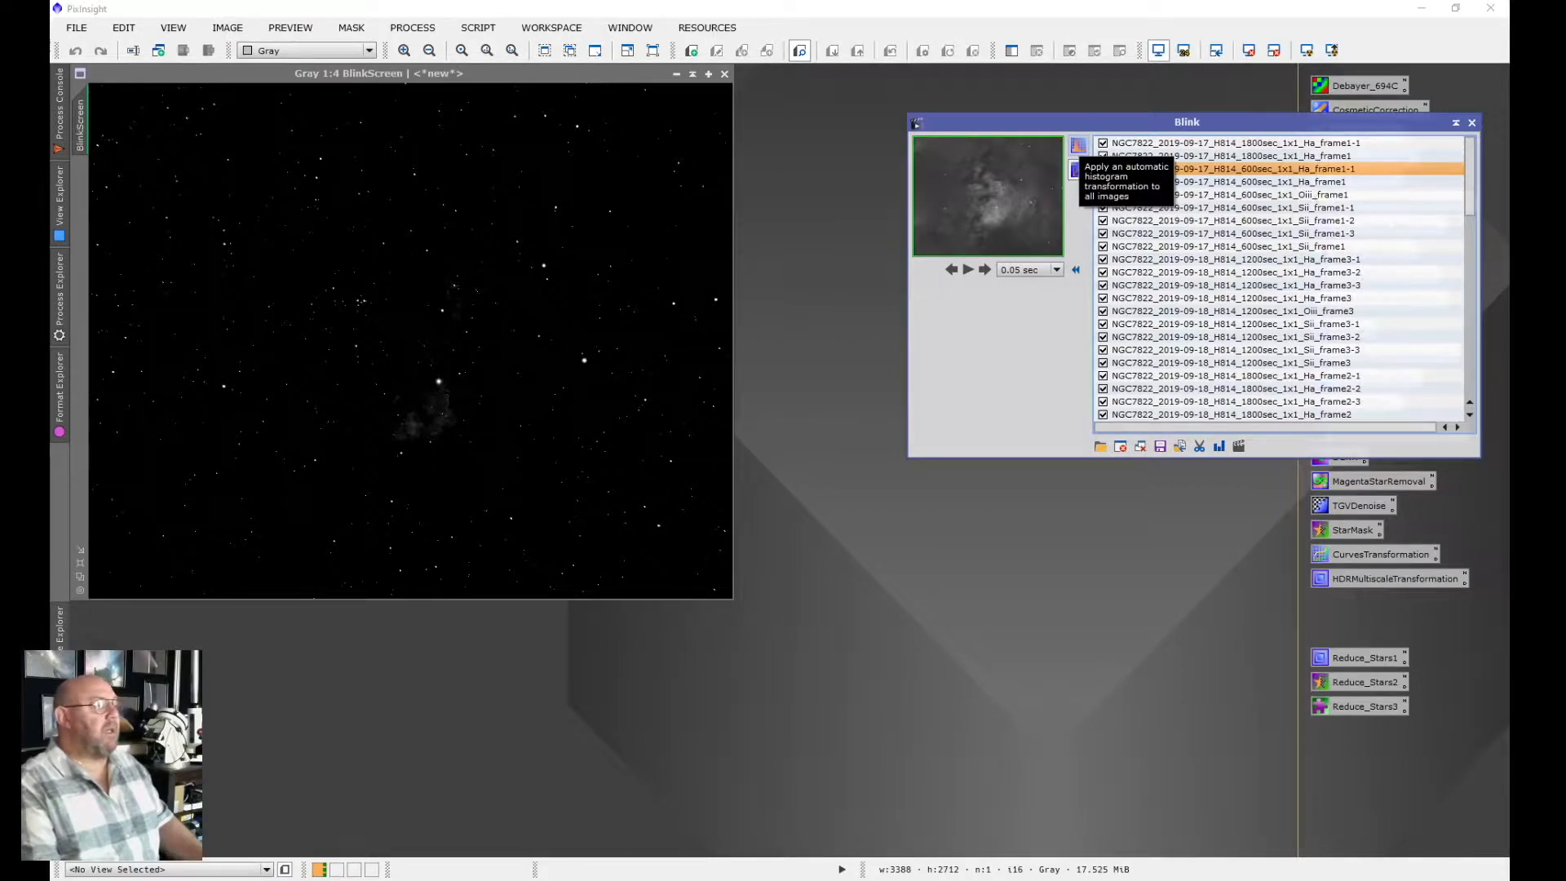
left_click(1078, 146)
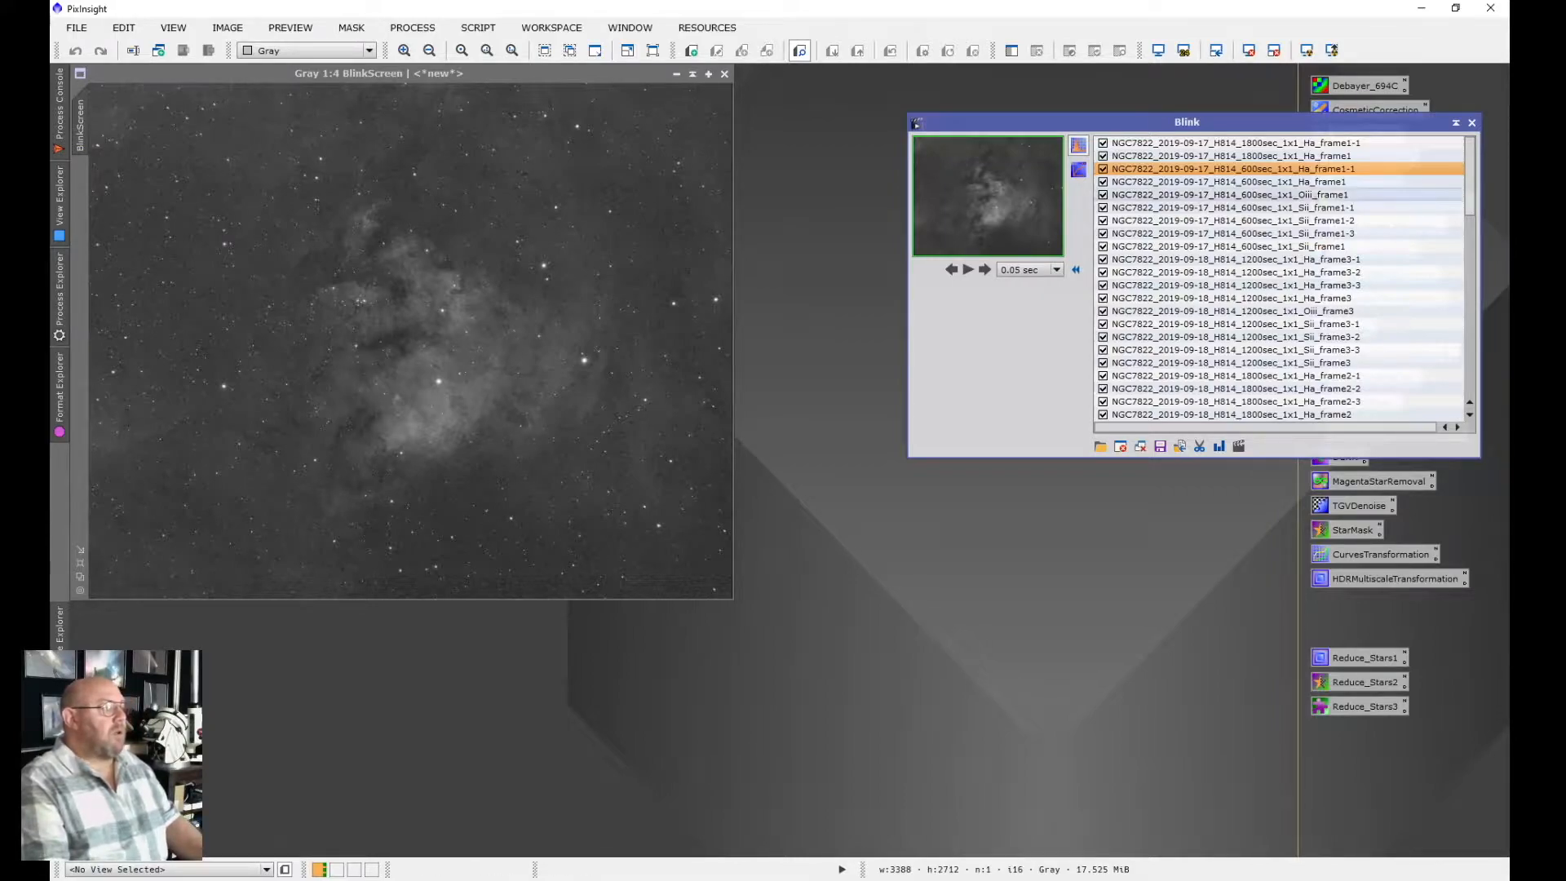
left_click(1272, 194)
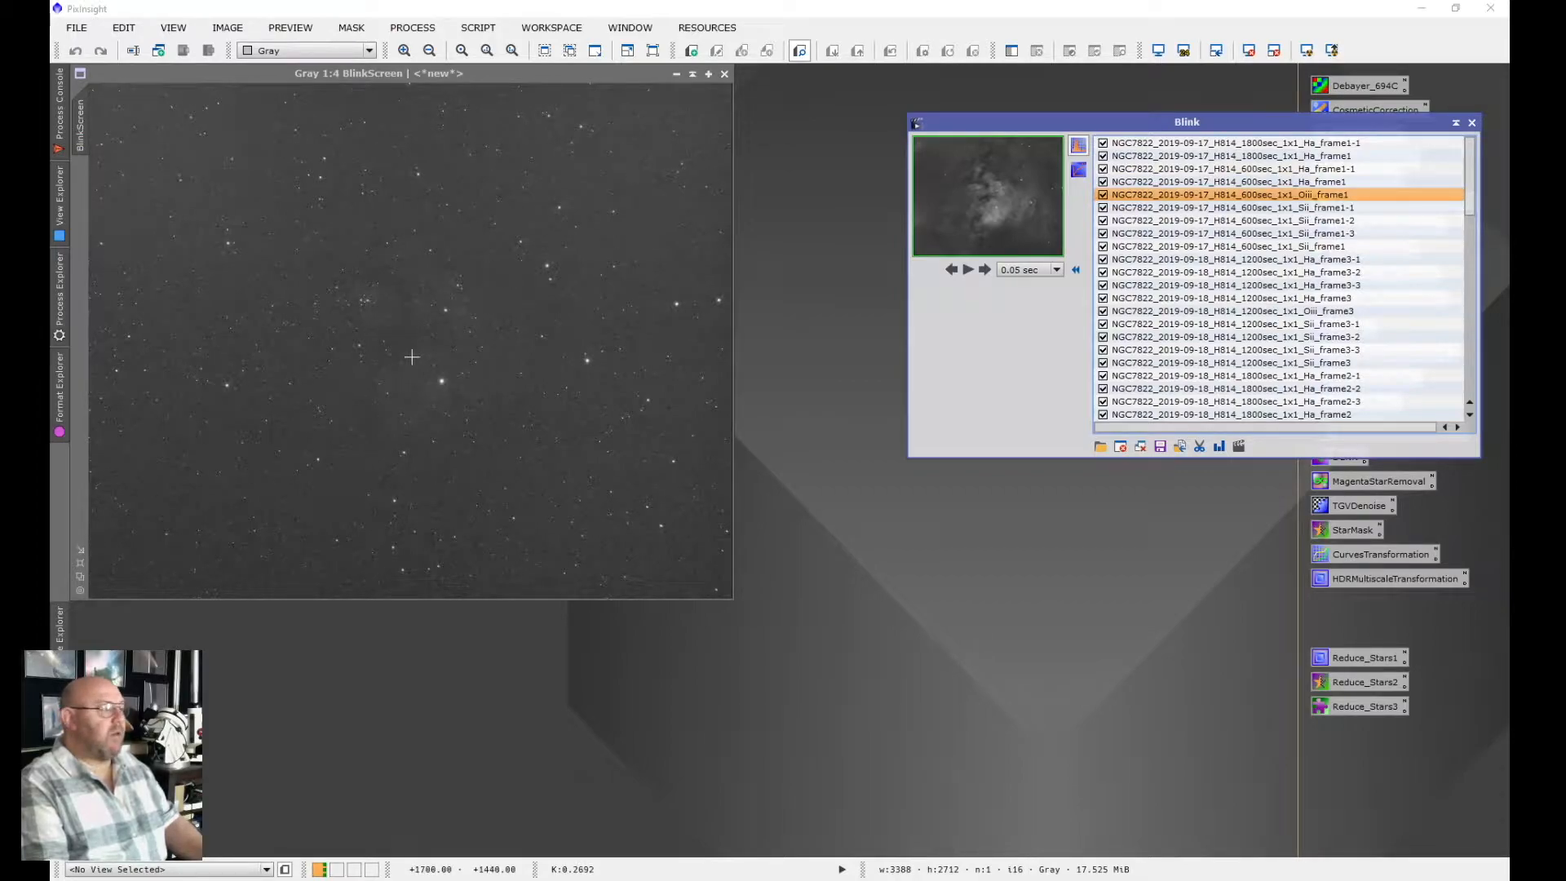
left_click(1272, 220)
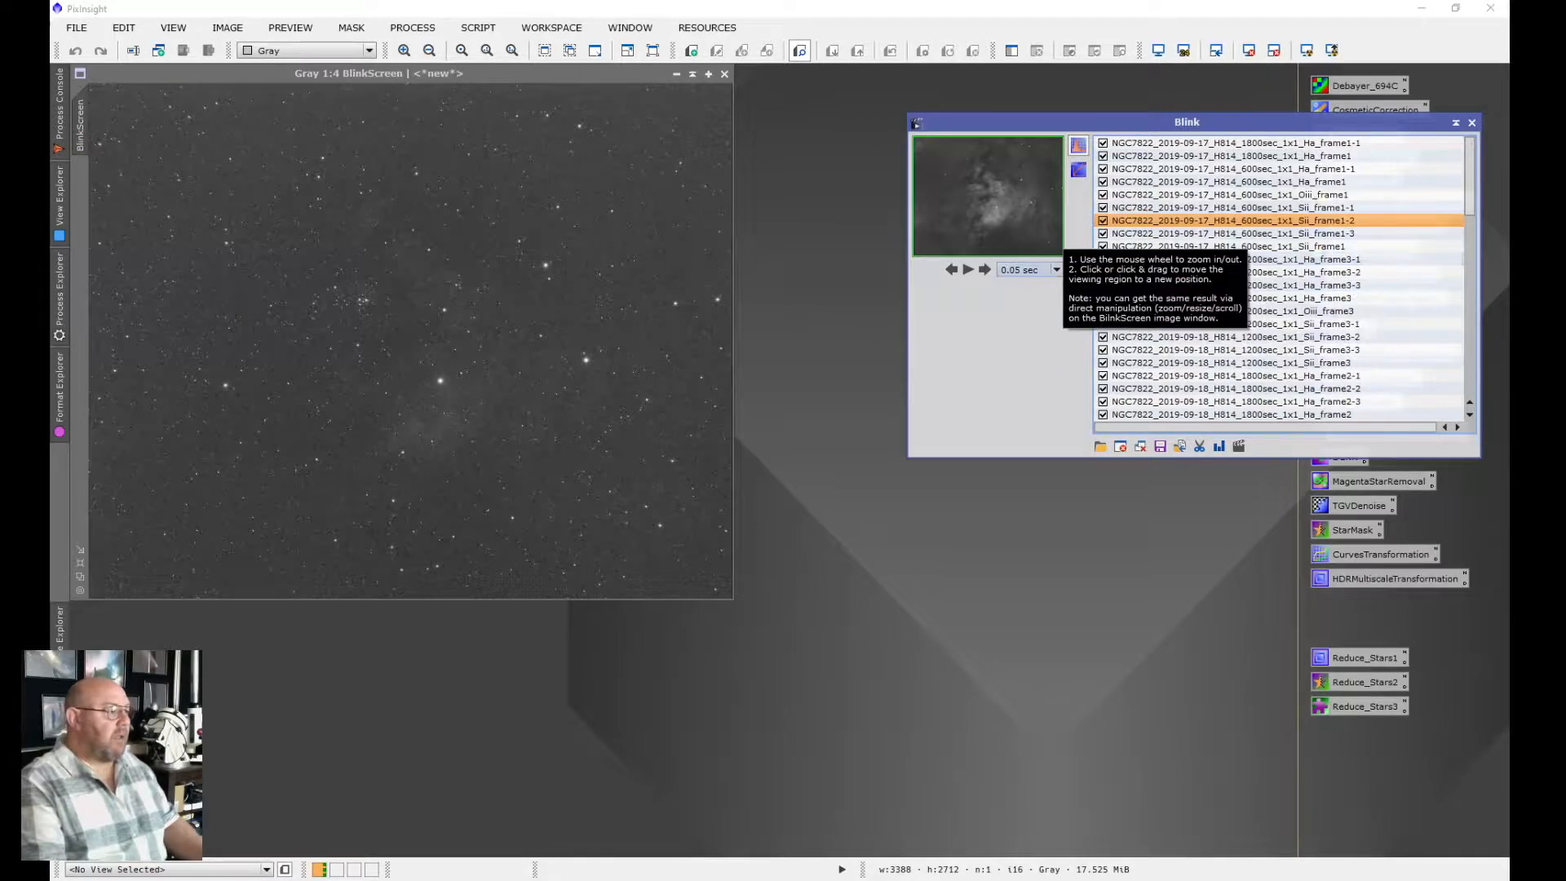
Play through the loaded frames at a 0.30 sec interval to check them, and close all images and Blink
left_click(1055, 270)
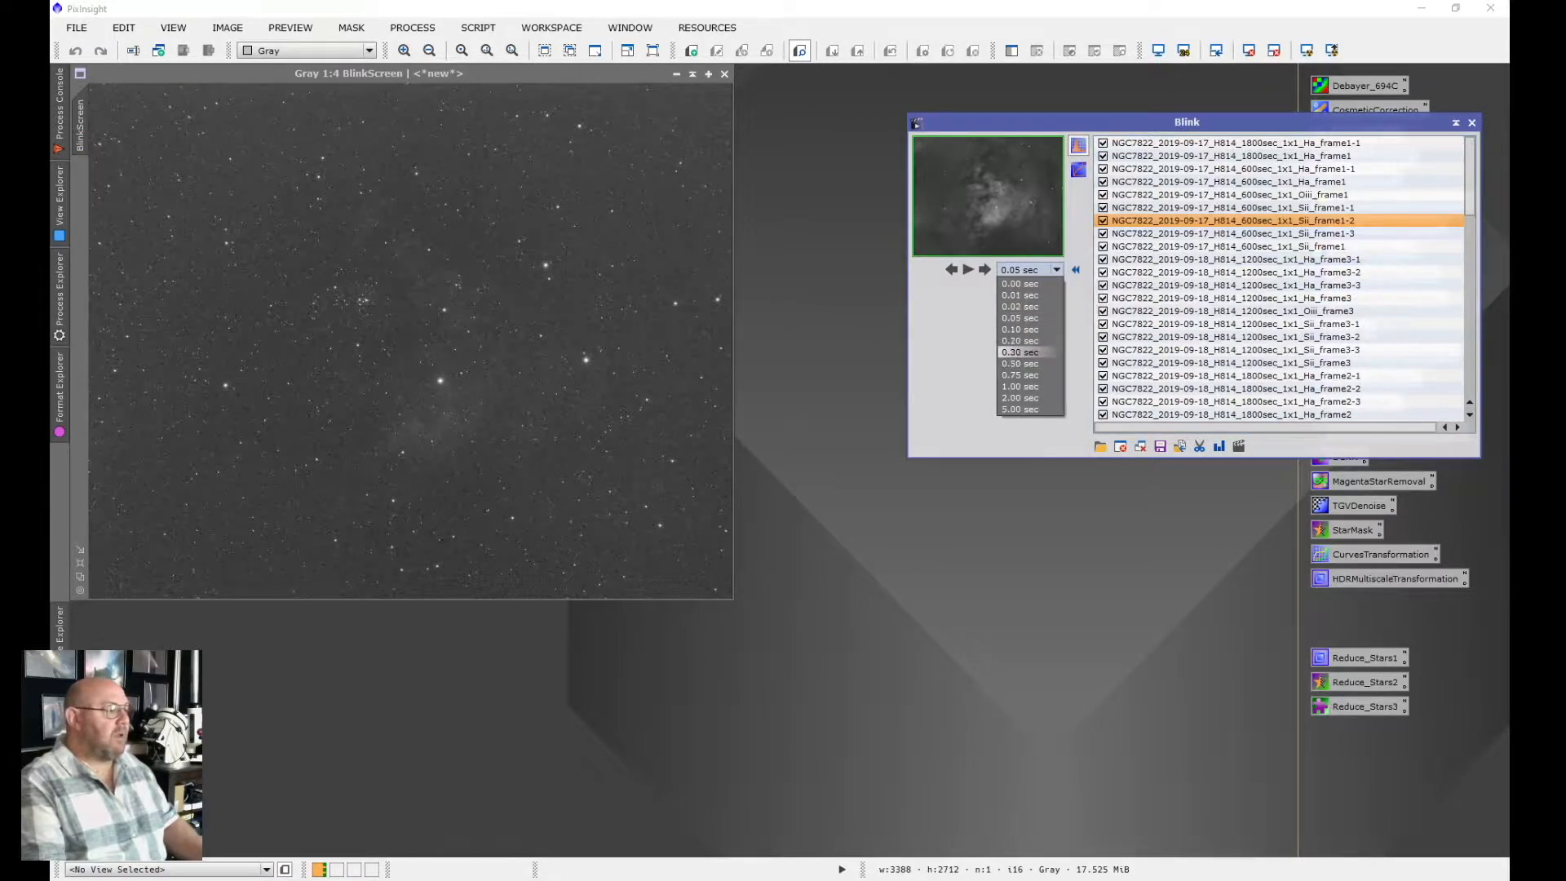
left_click(1019, 352)
left_click(968, 269)
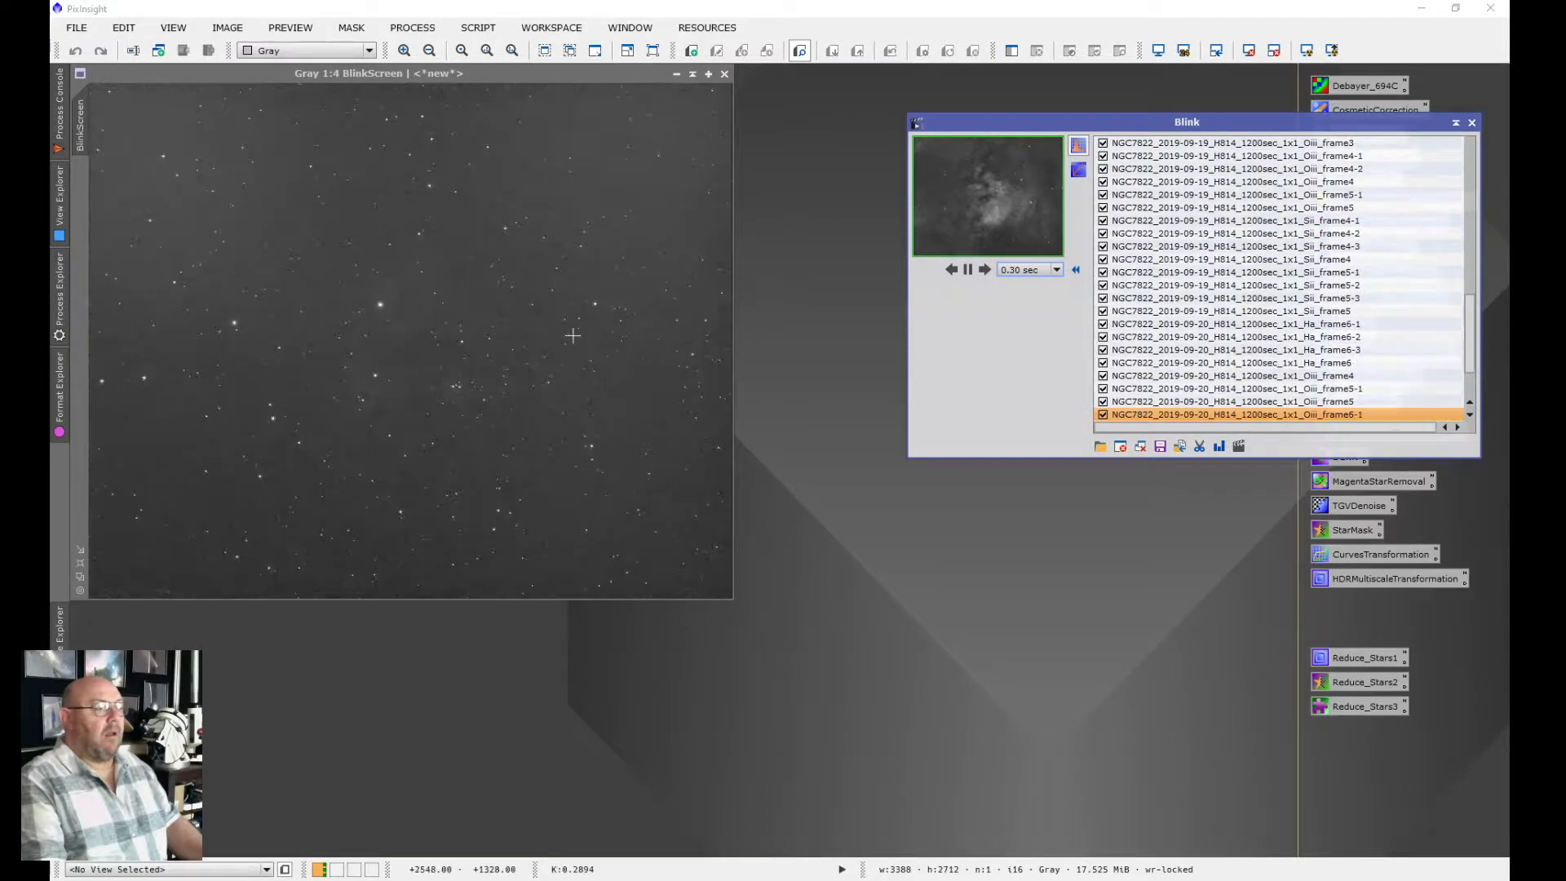
left_click(968, 269)
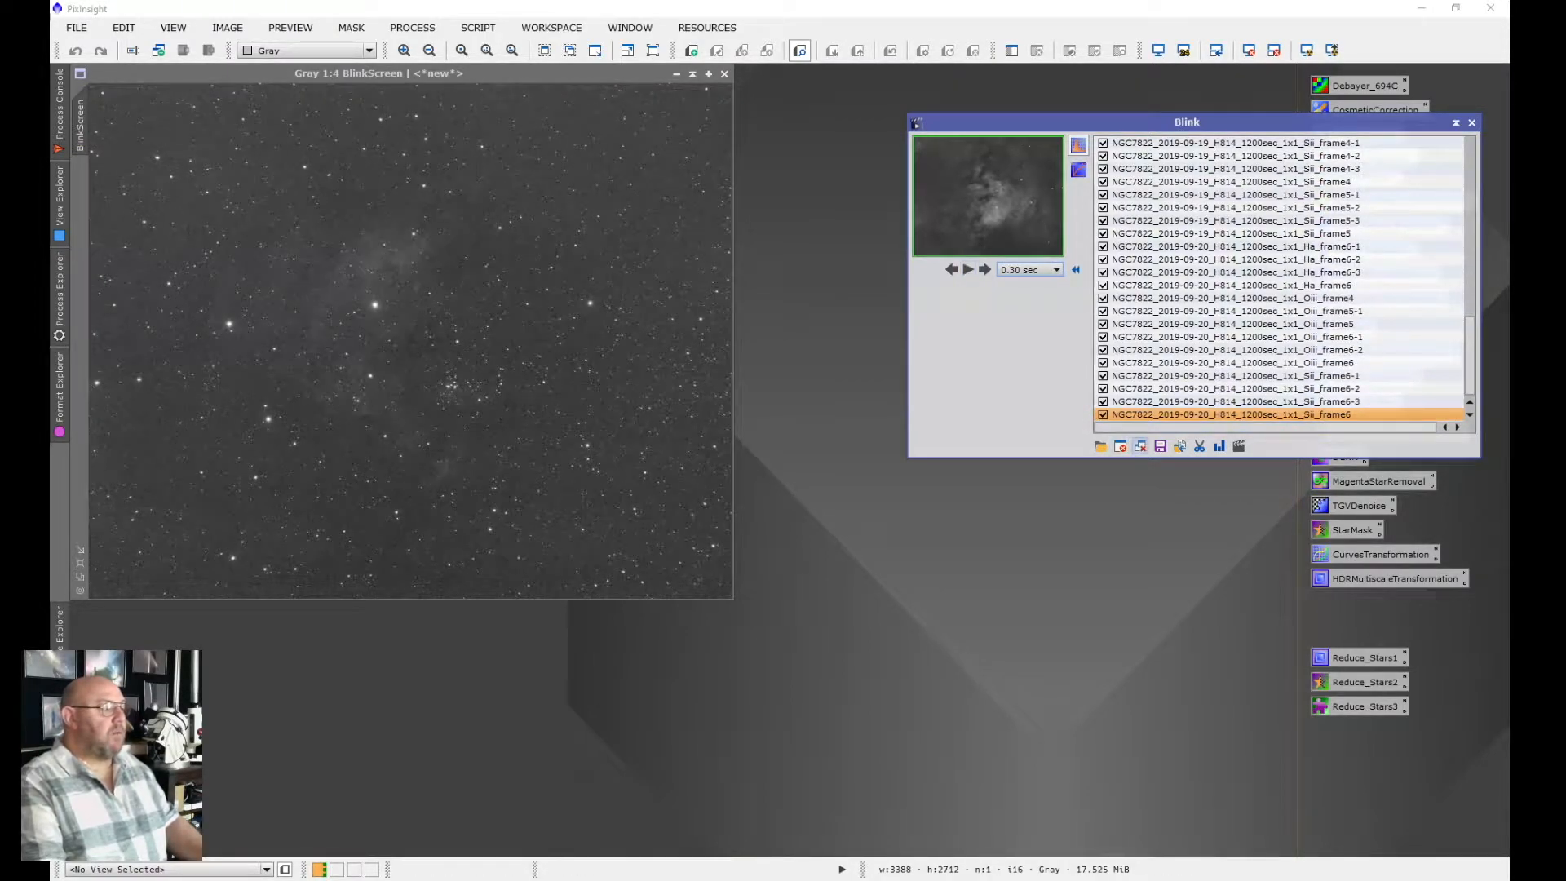
left_click(1139, 446)
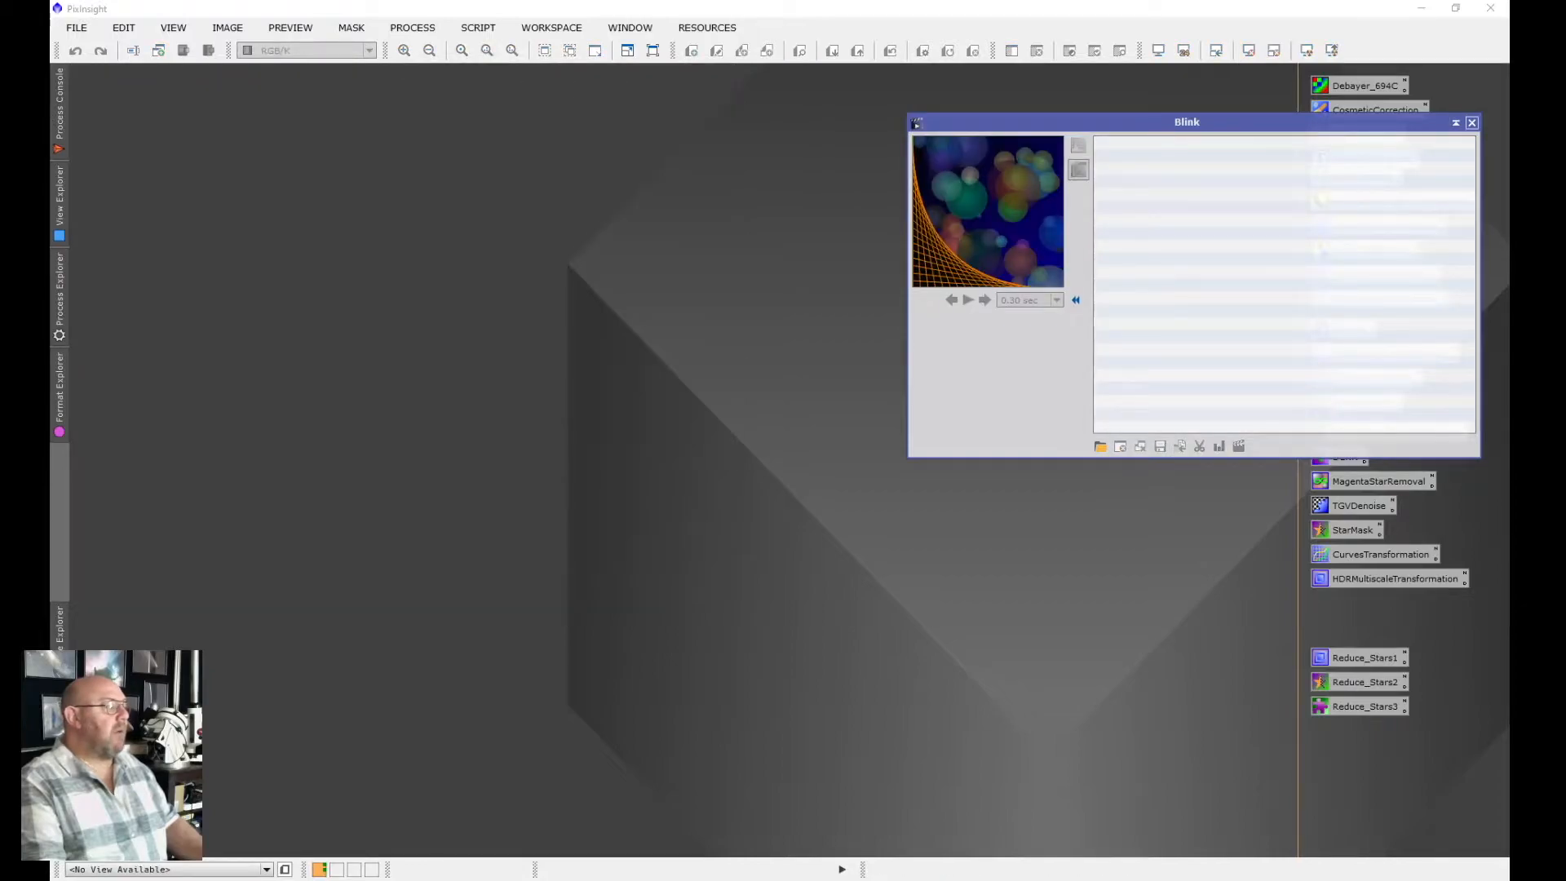
left_click(1471, 122)
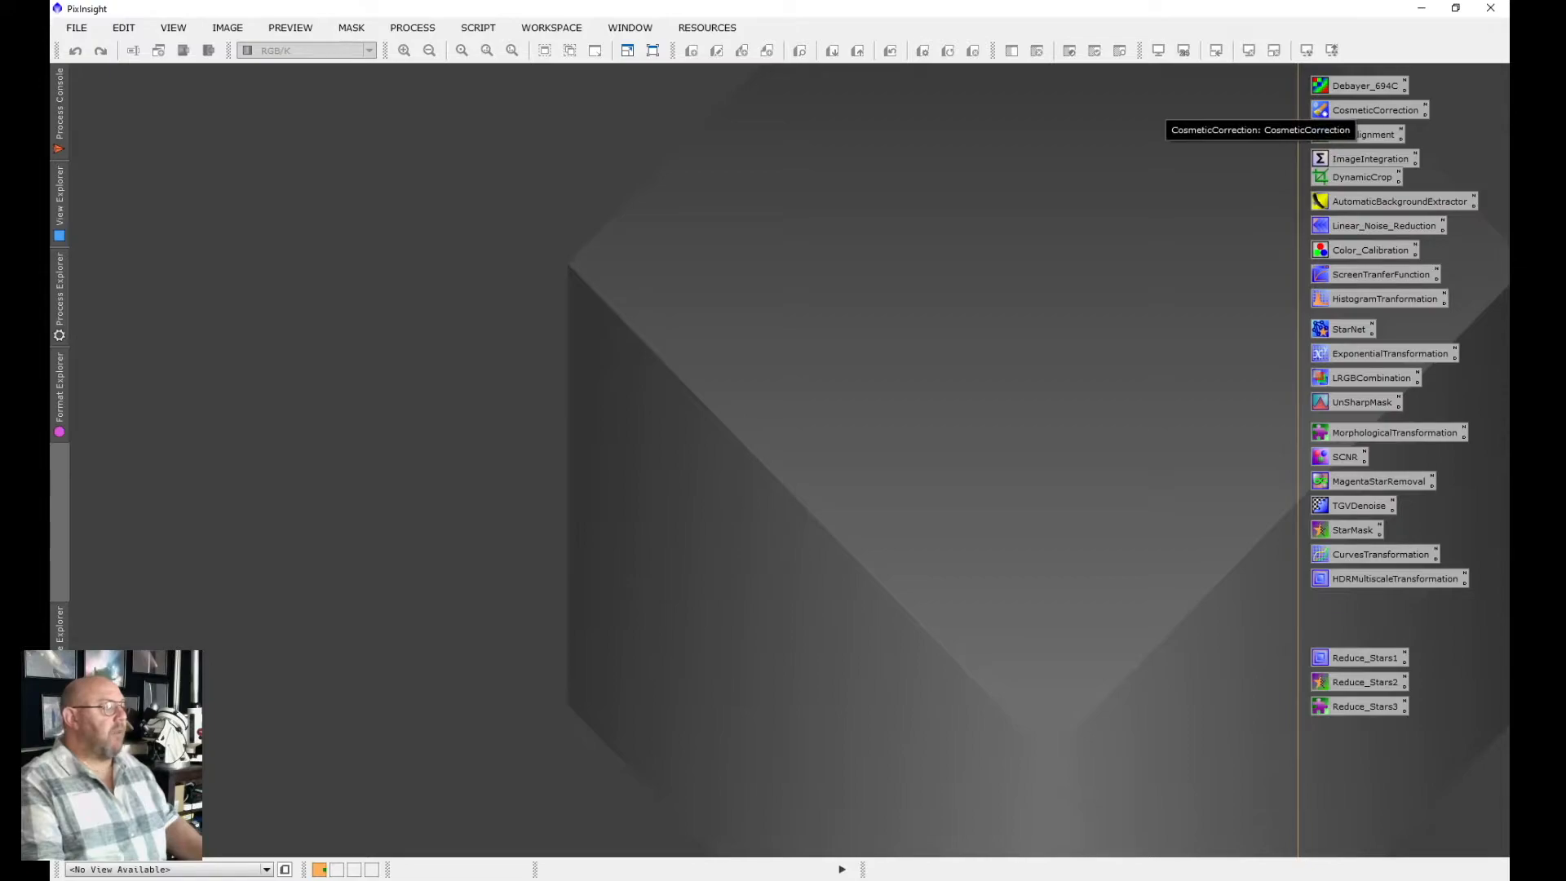
Open the stored CosmeticCorrection process and add all NGC7822 frames from the _original folder as target frames
double_click(1375, 110)
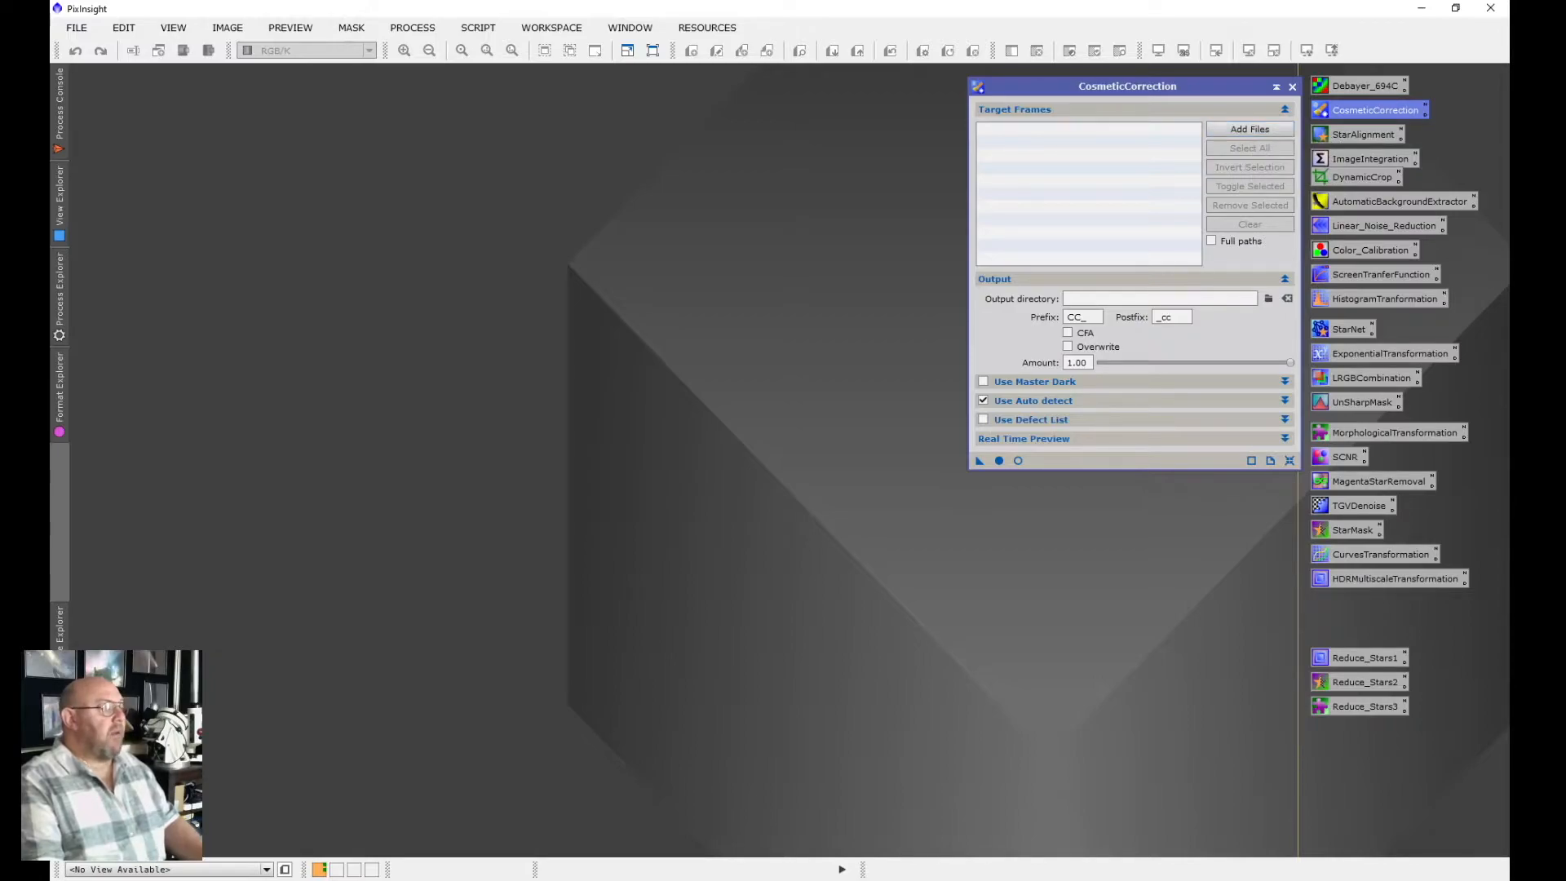
left_click(1249, 129)
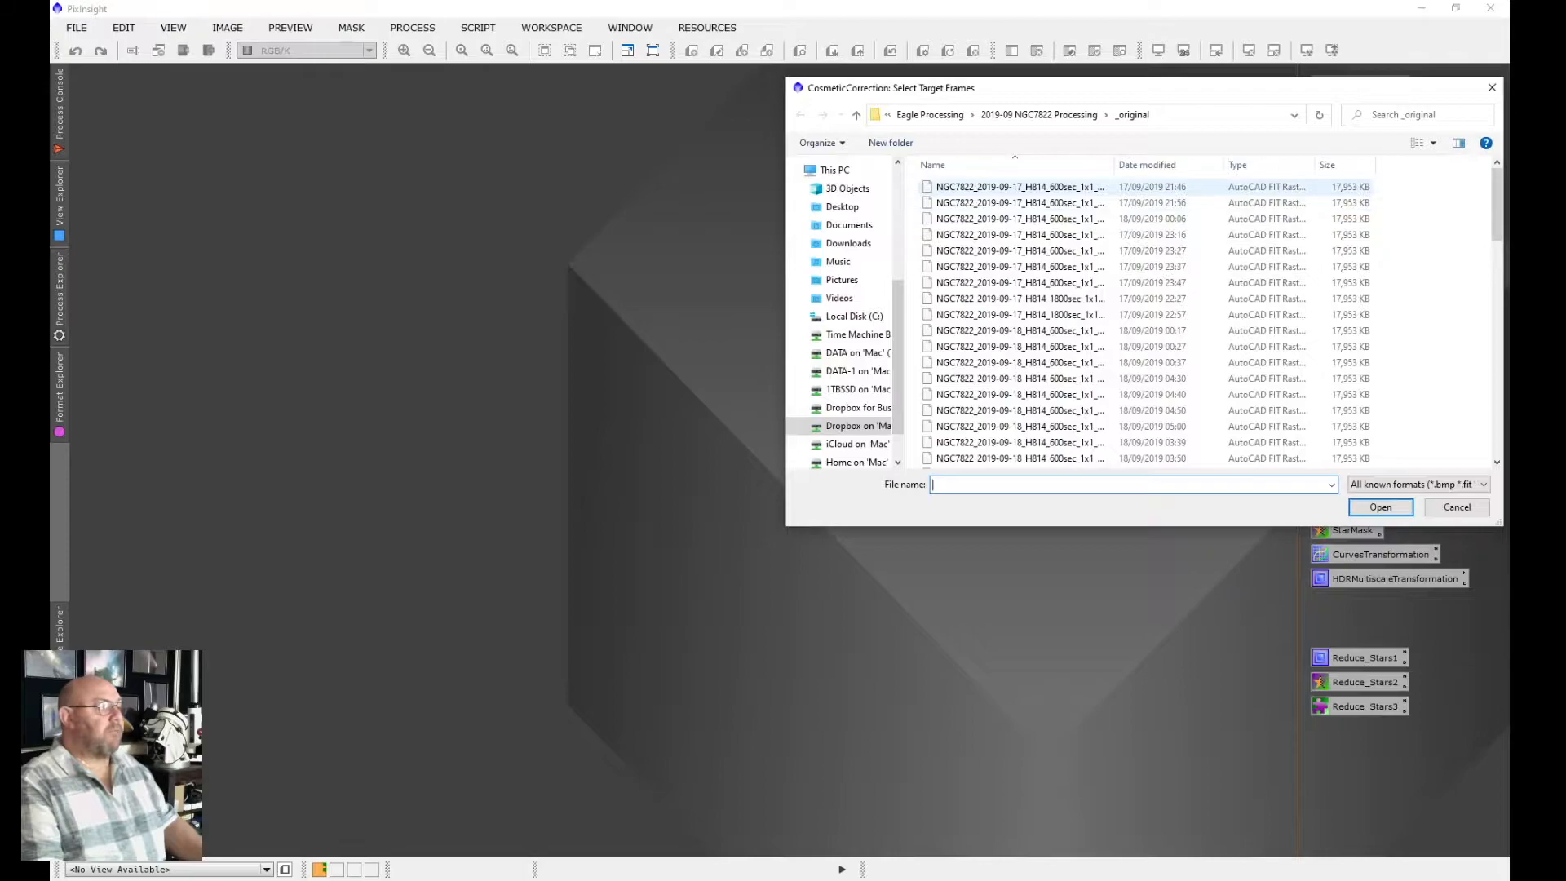
left_click(1019, 187)
scroll(1019, 188, "down", 10)
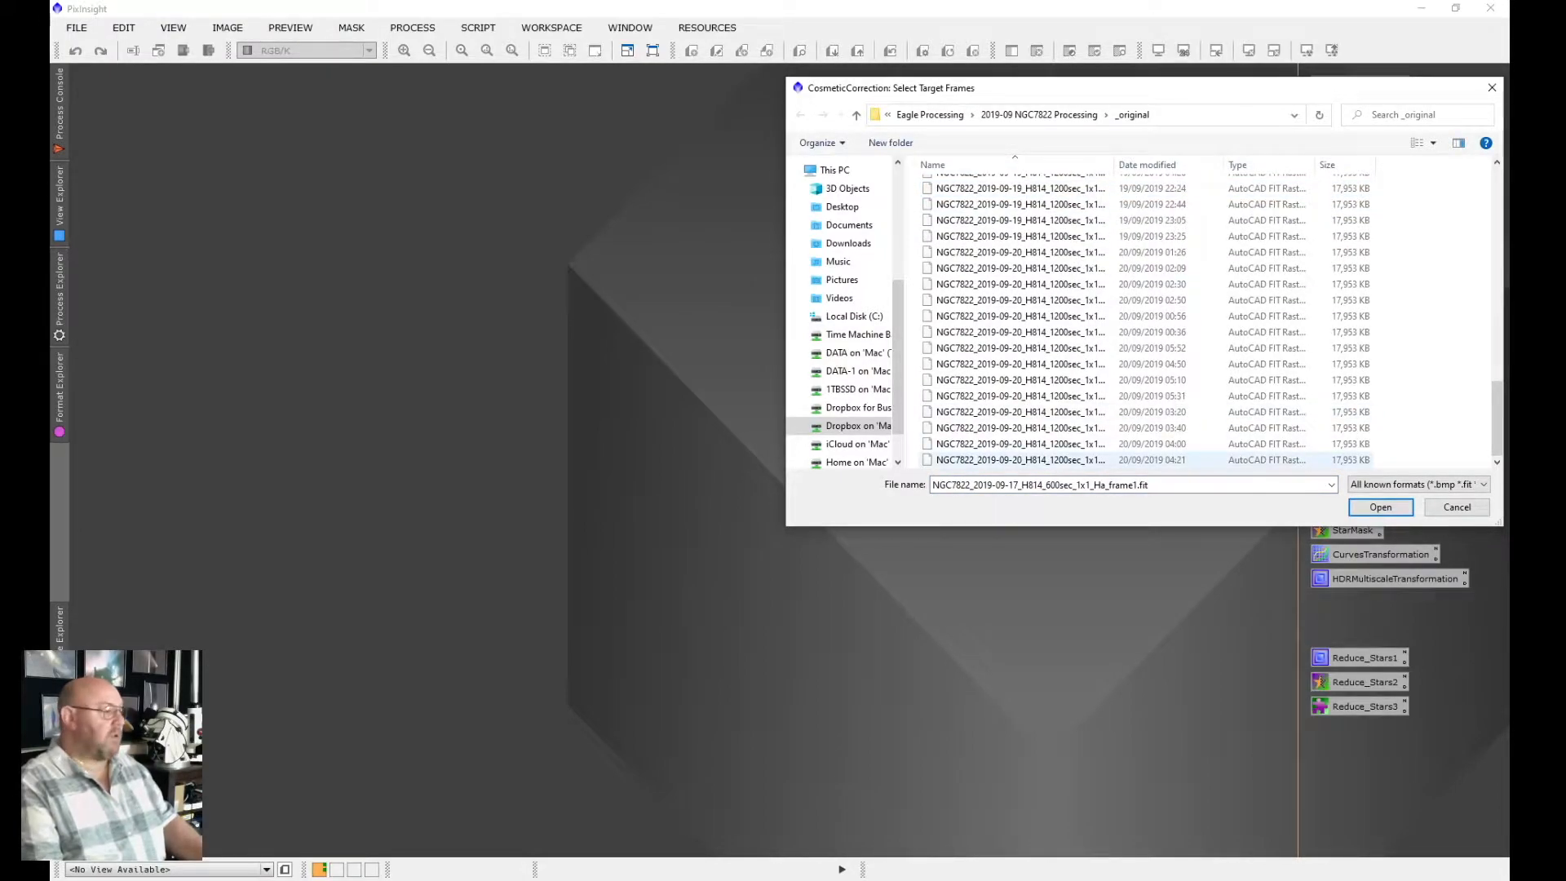
left_click(1019, 460, "shift")
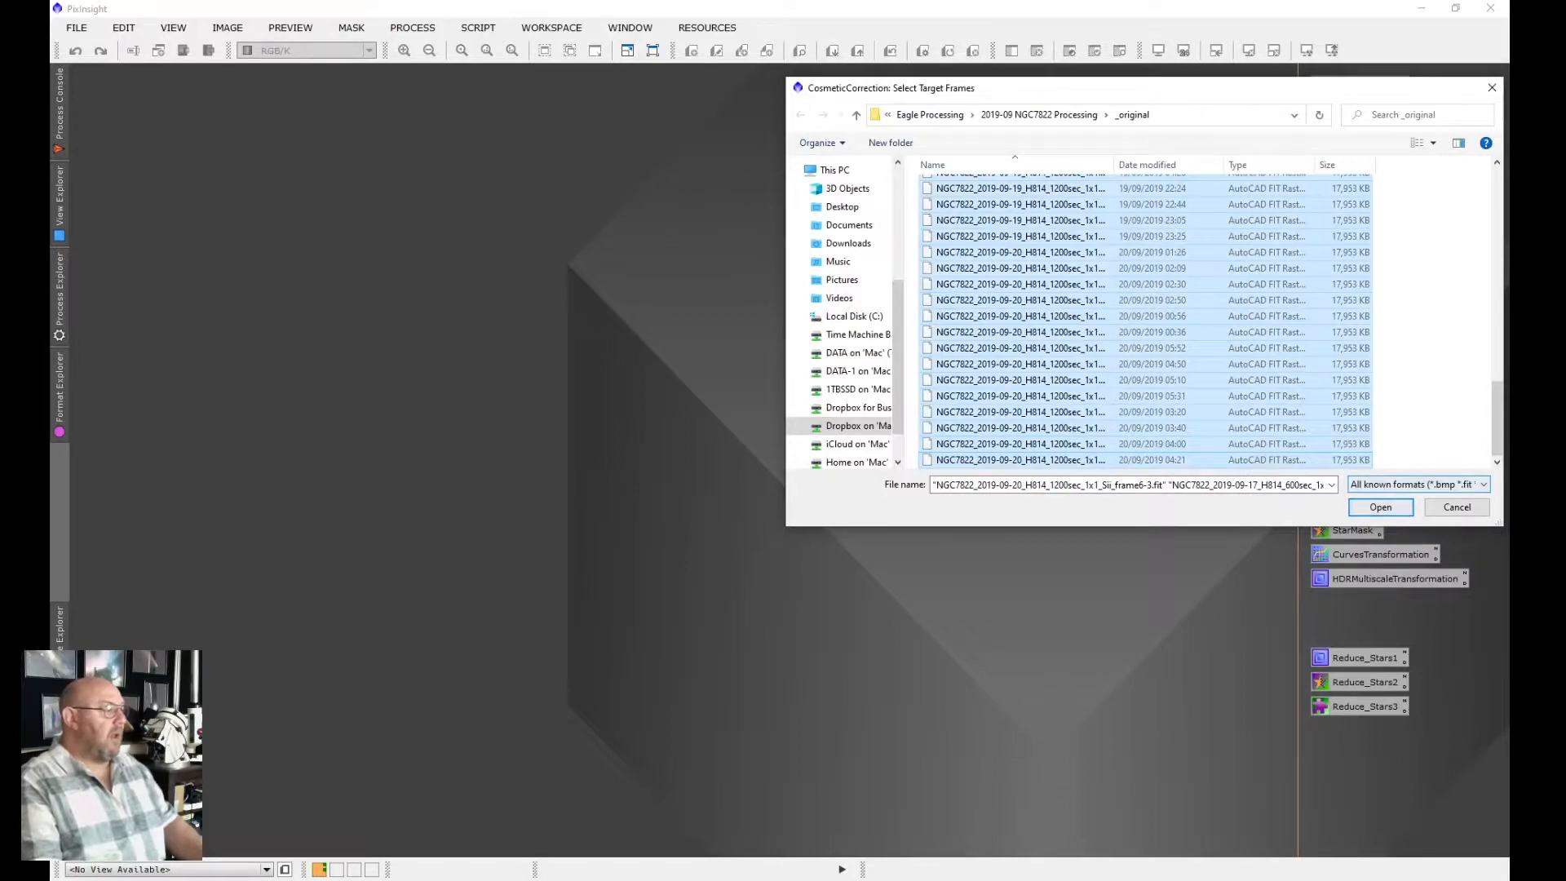
left_click(1380, 507)
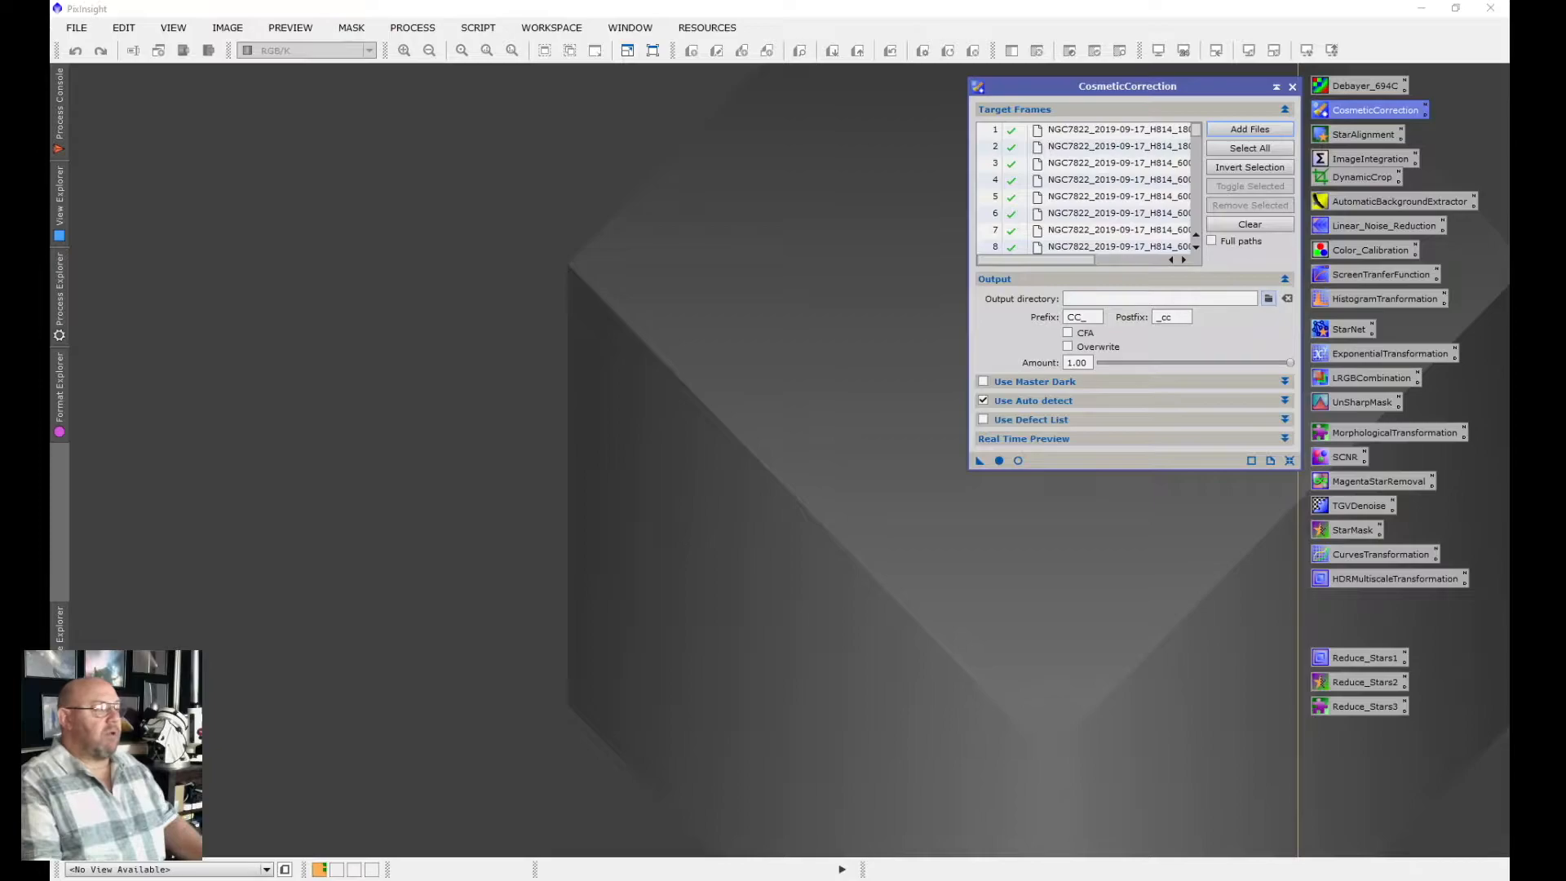
Create a _pixinsight folder inside 2019-09 NGC7822 Processing and set it as the CosmeticCorrection output directory
left_click(1268, 298)
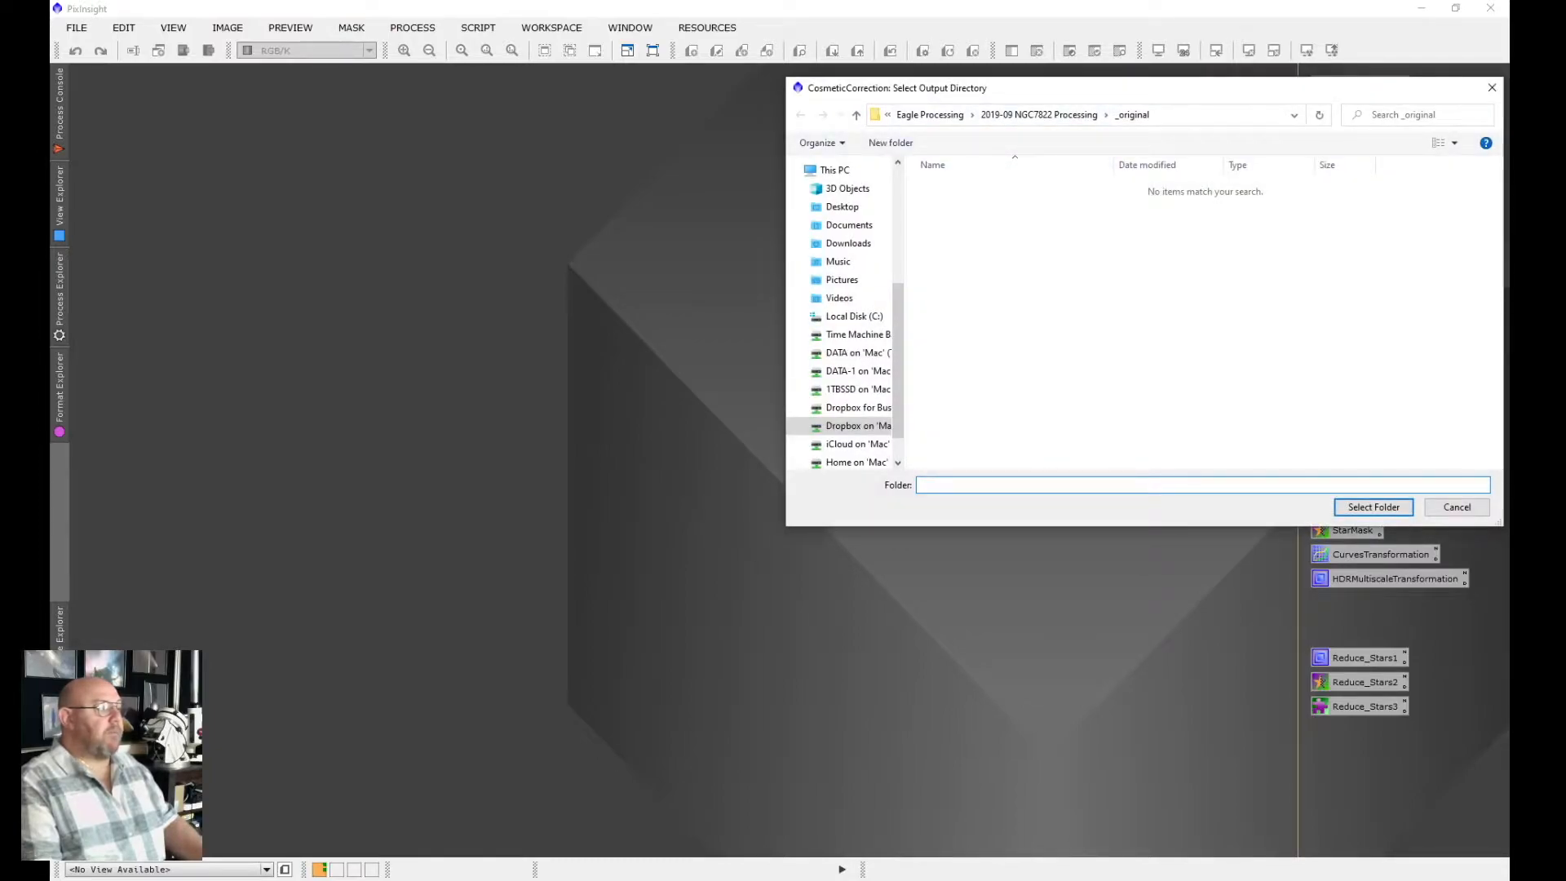
left_click(855, 114)
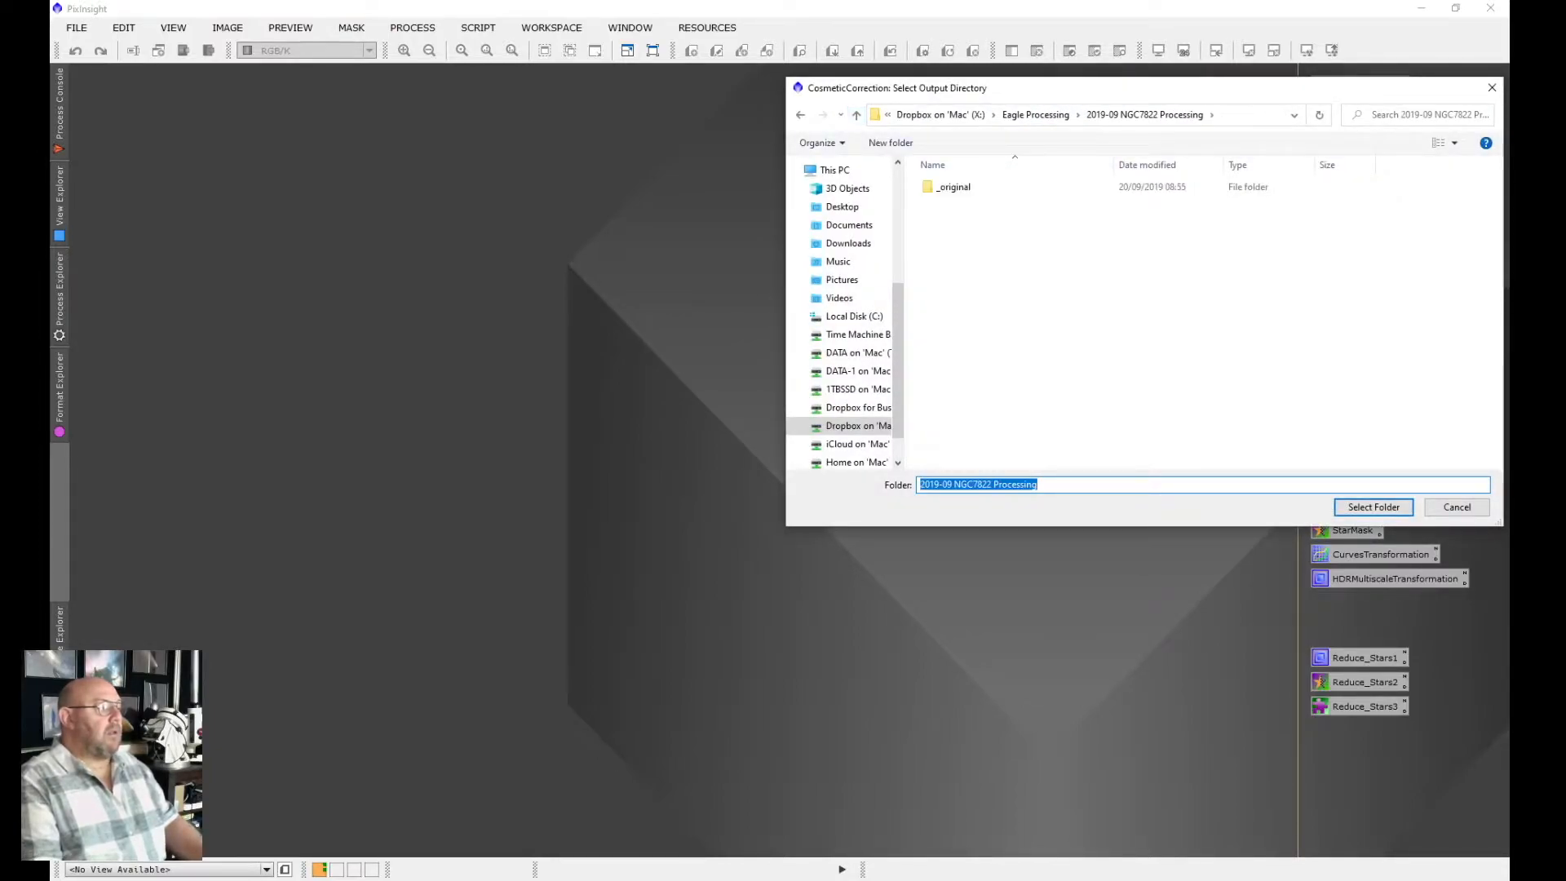
left_click(891, 143)
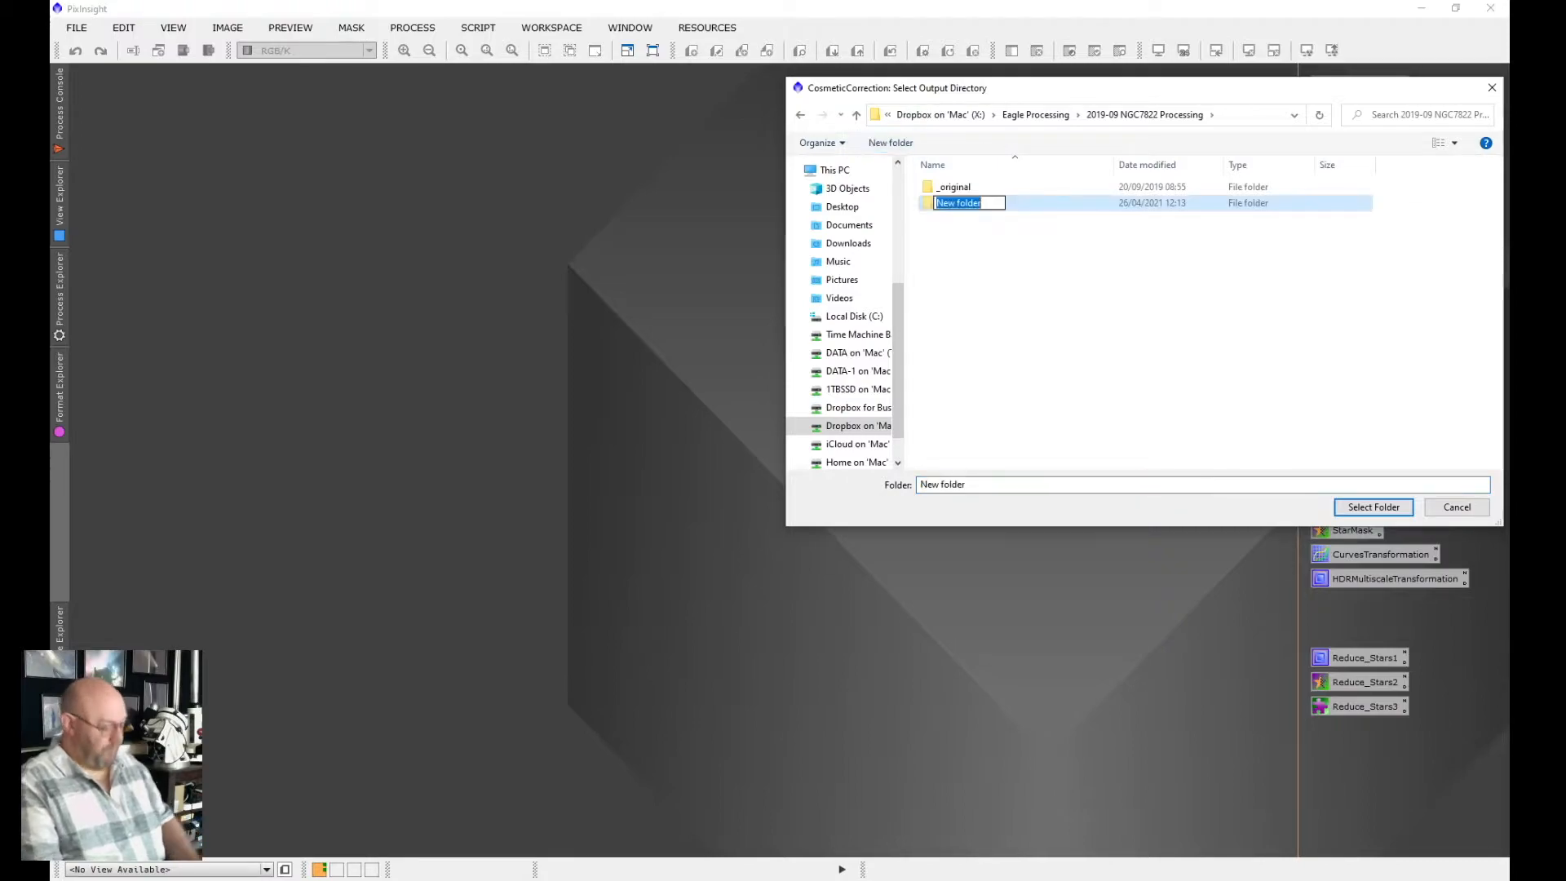
type("_pix")
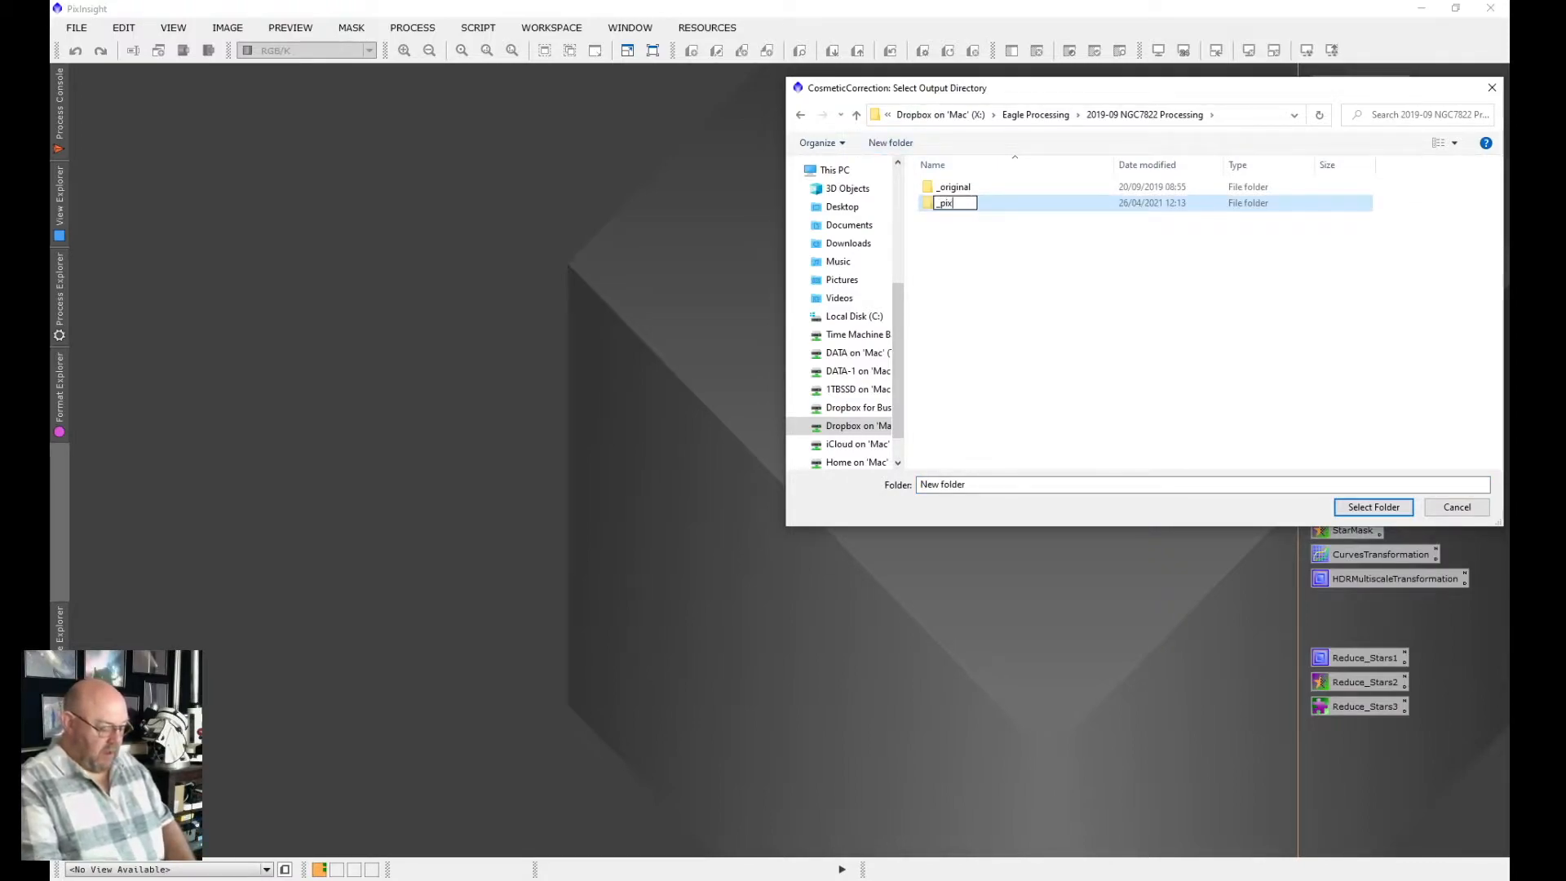
type("insight")
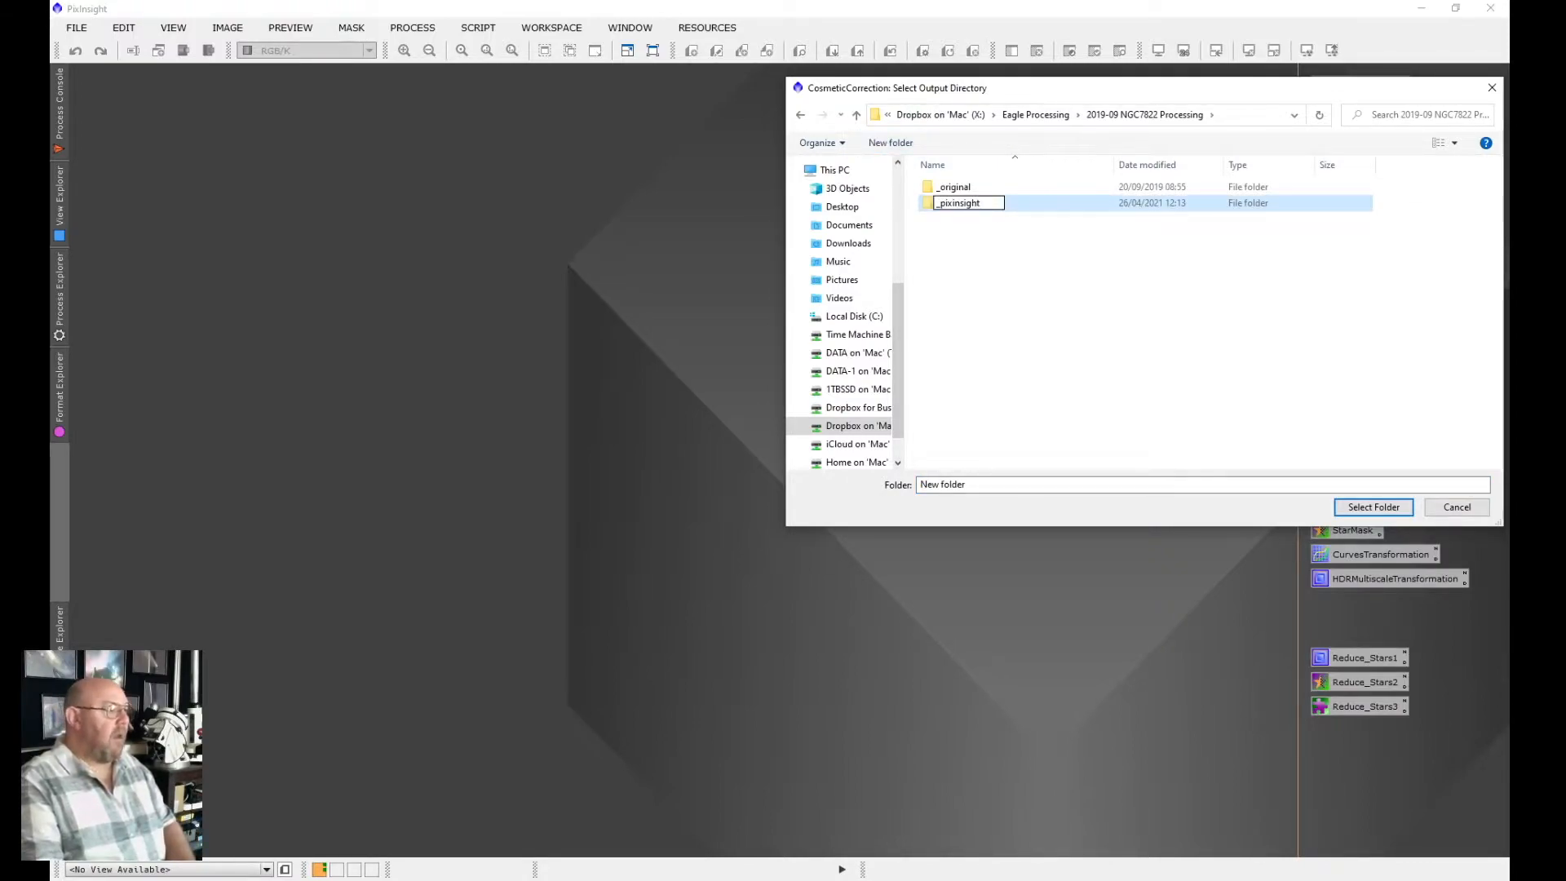
key("Return")
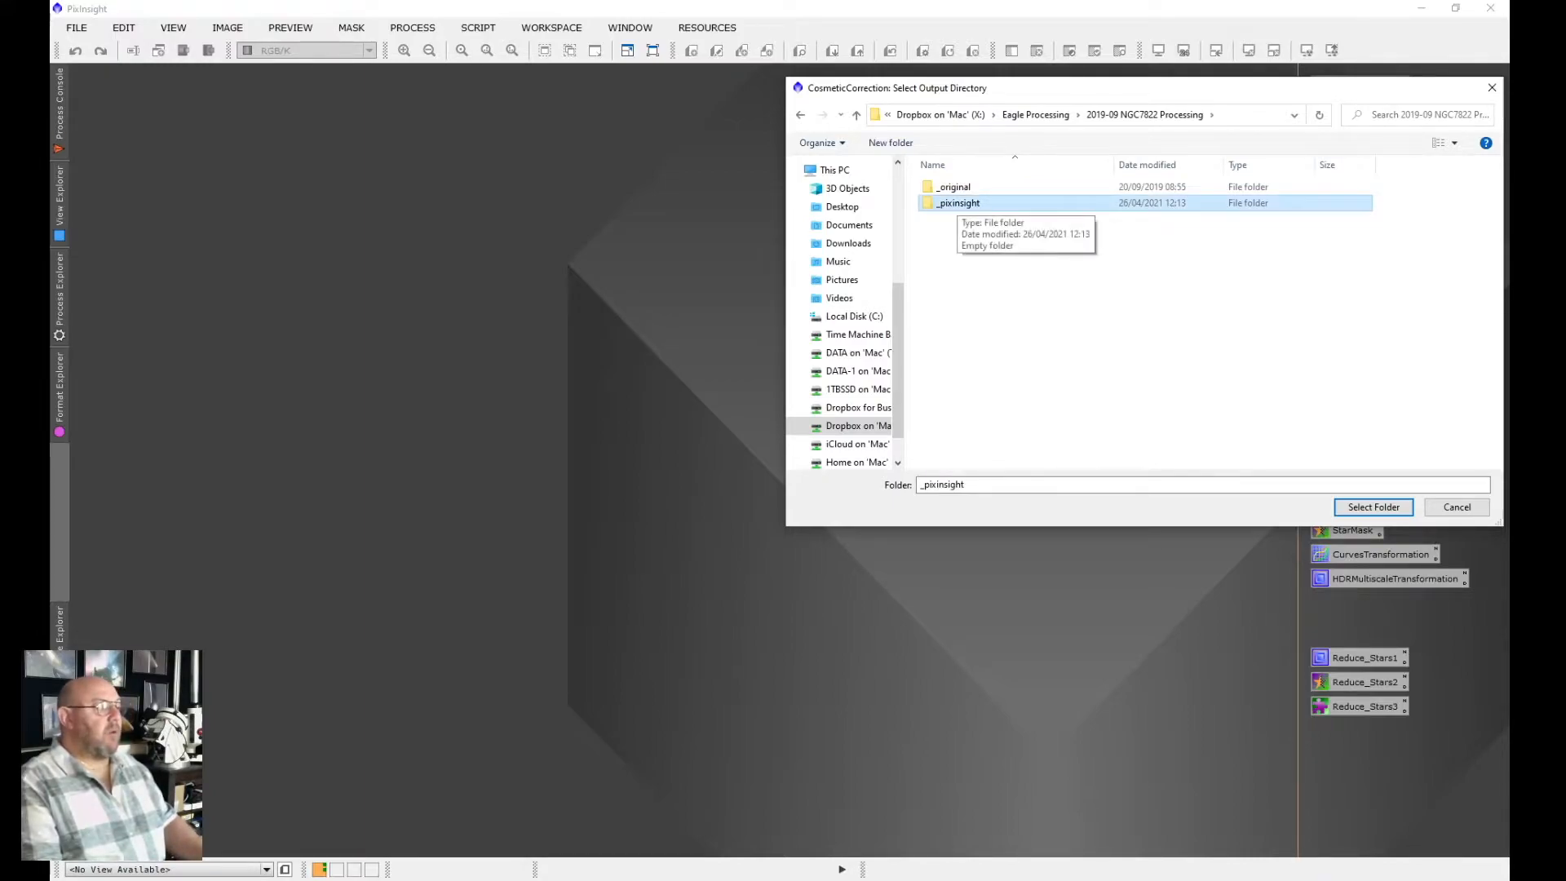
double_click(955, 203)
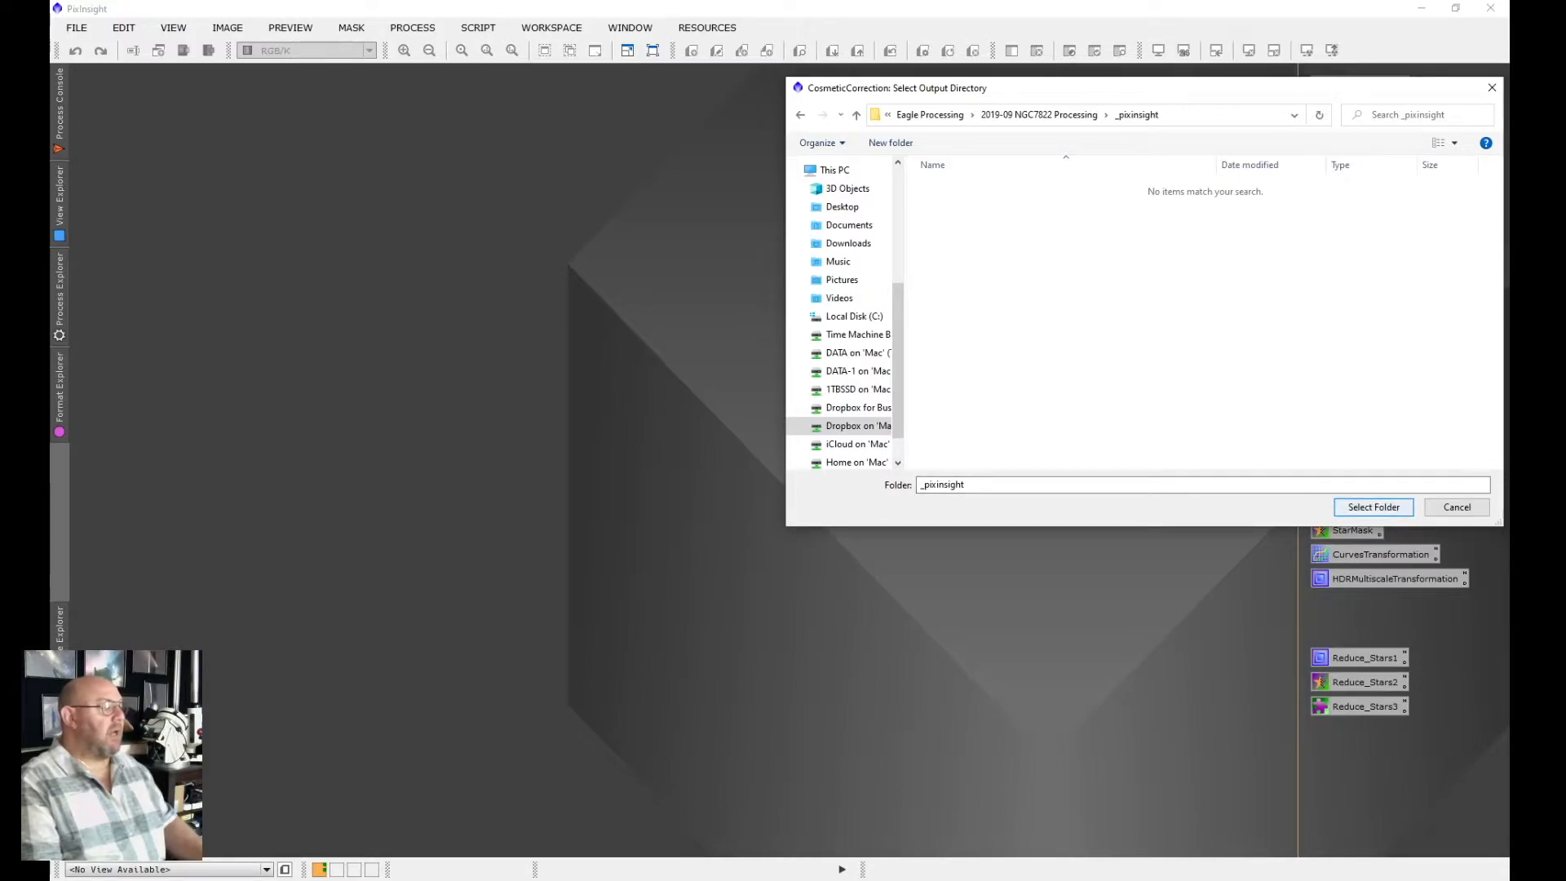
key("Return")
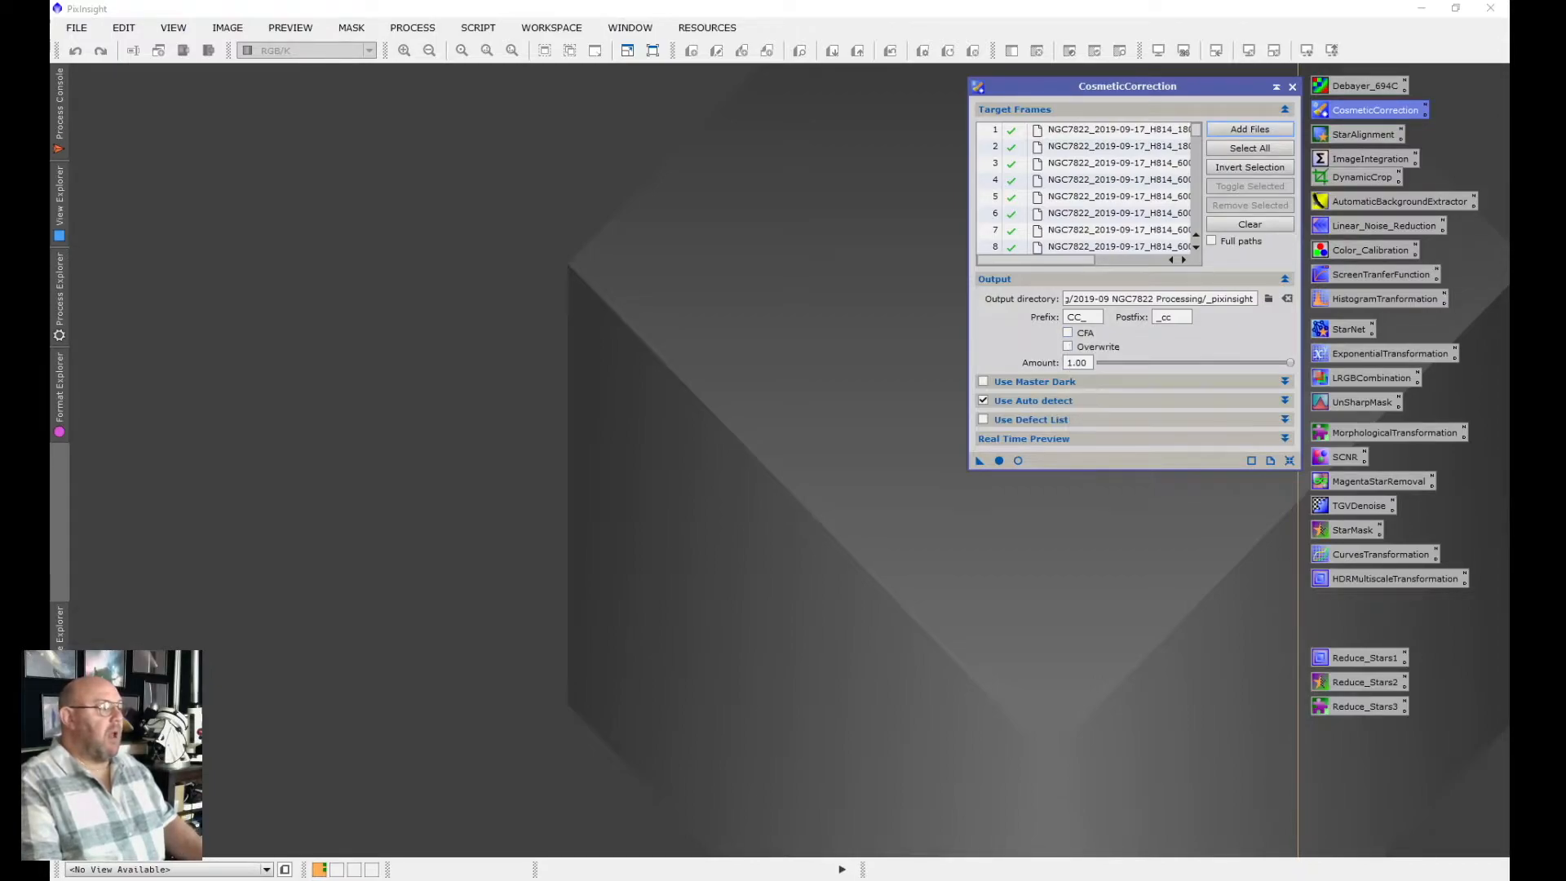
Expand the auto-detect settings, run CosmeticCorrection on the target frames, and replace it with the stored StarAlignment process
left_click(1285, 401)
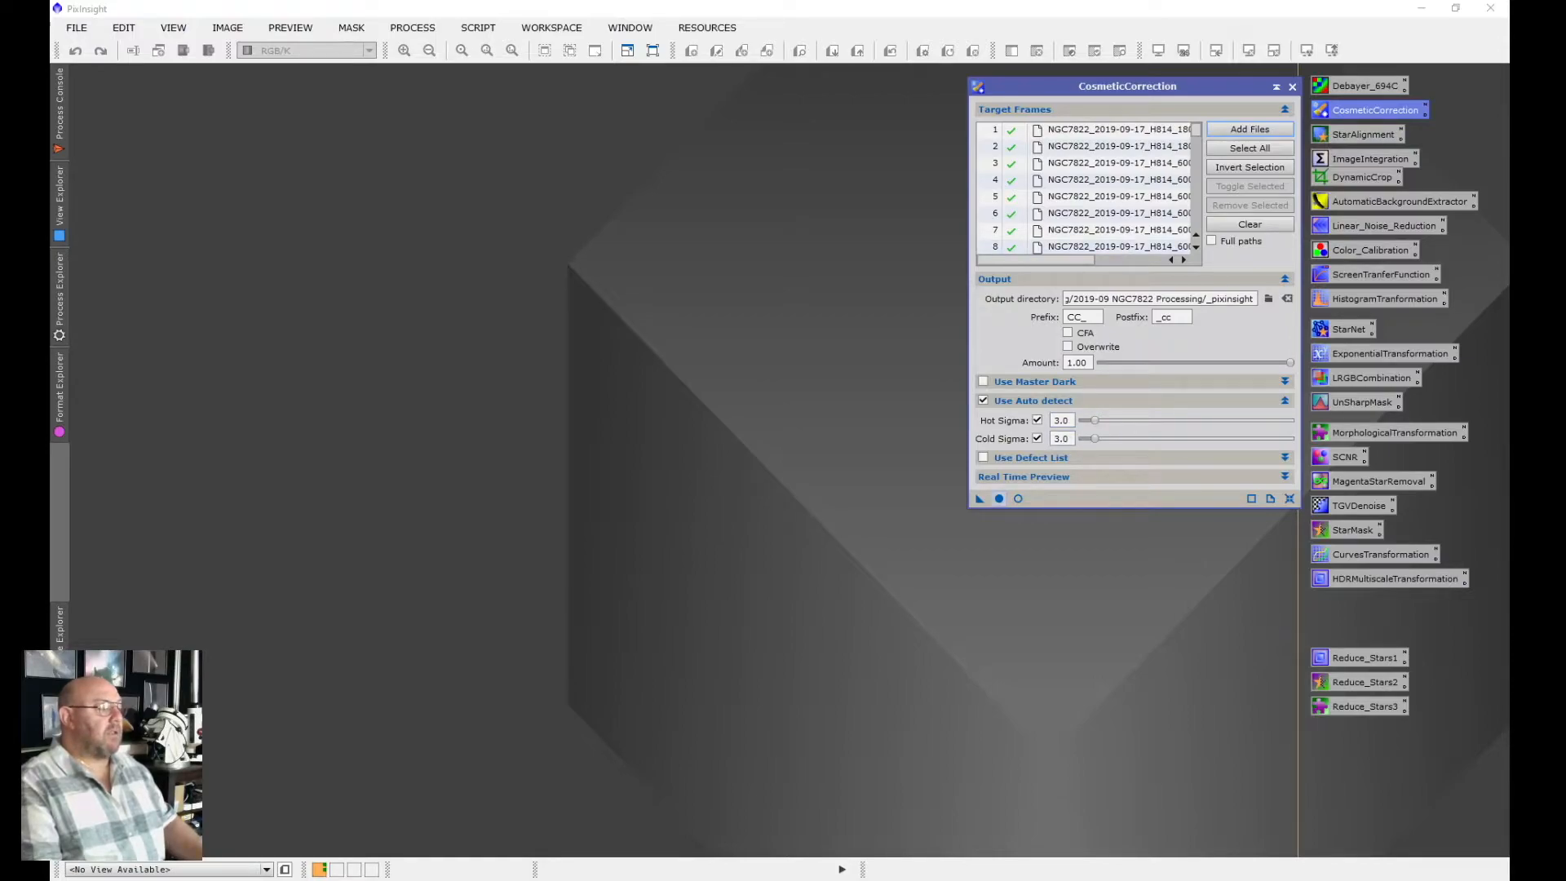
left_click(999, 498)
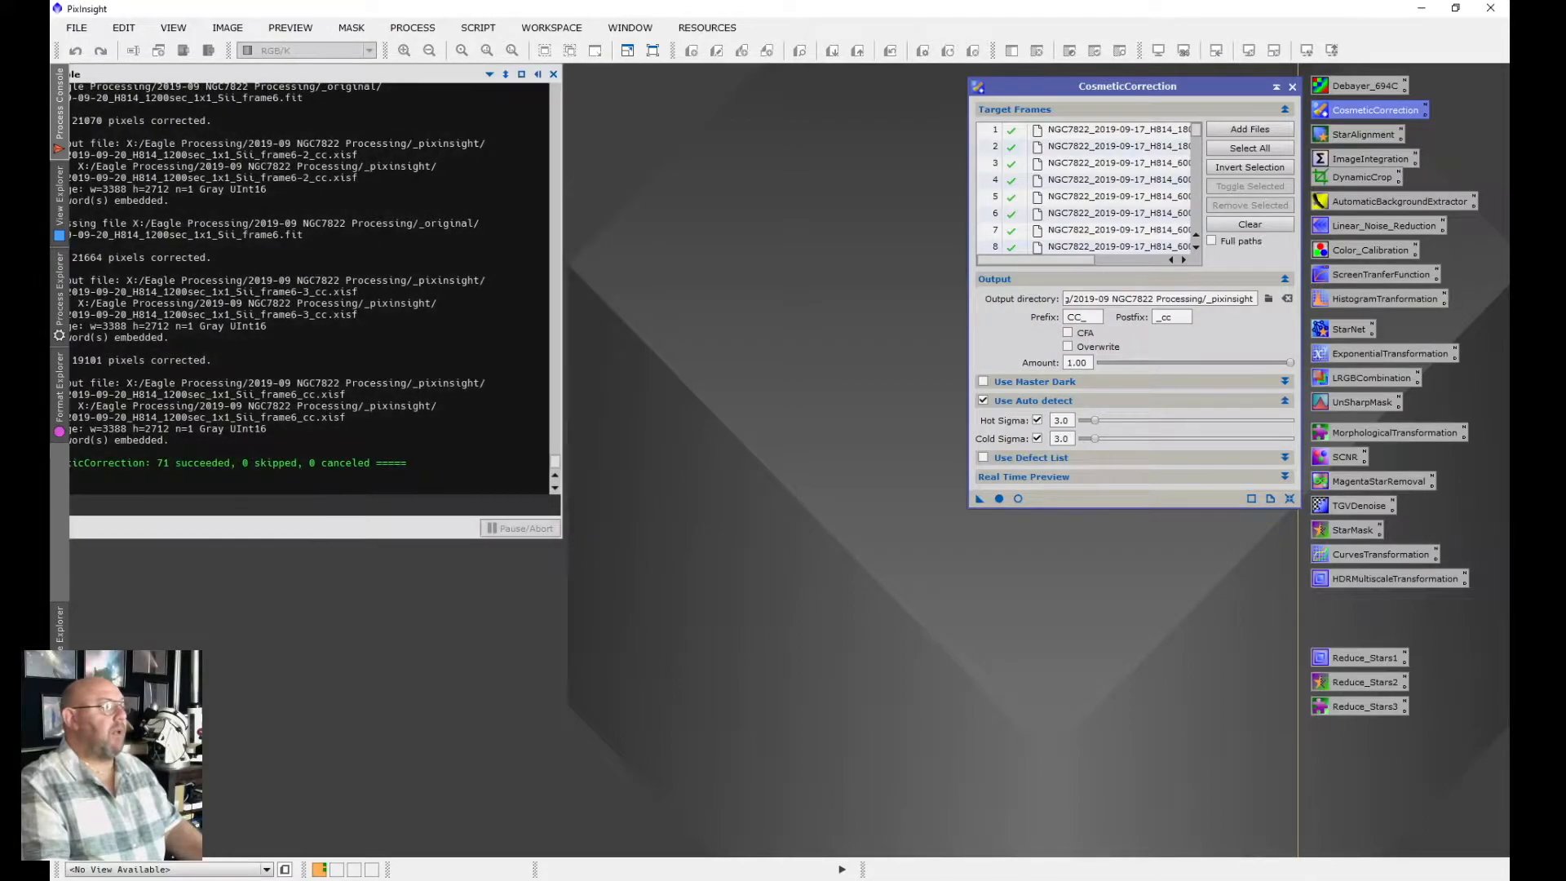
left_click(1293, 87)
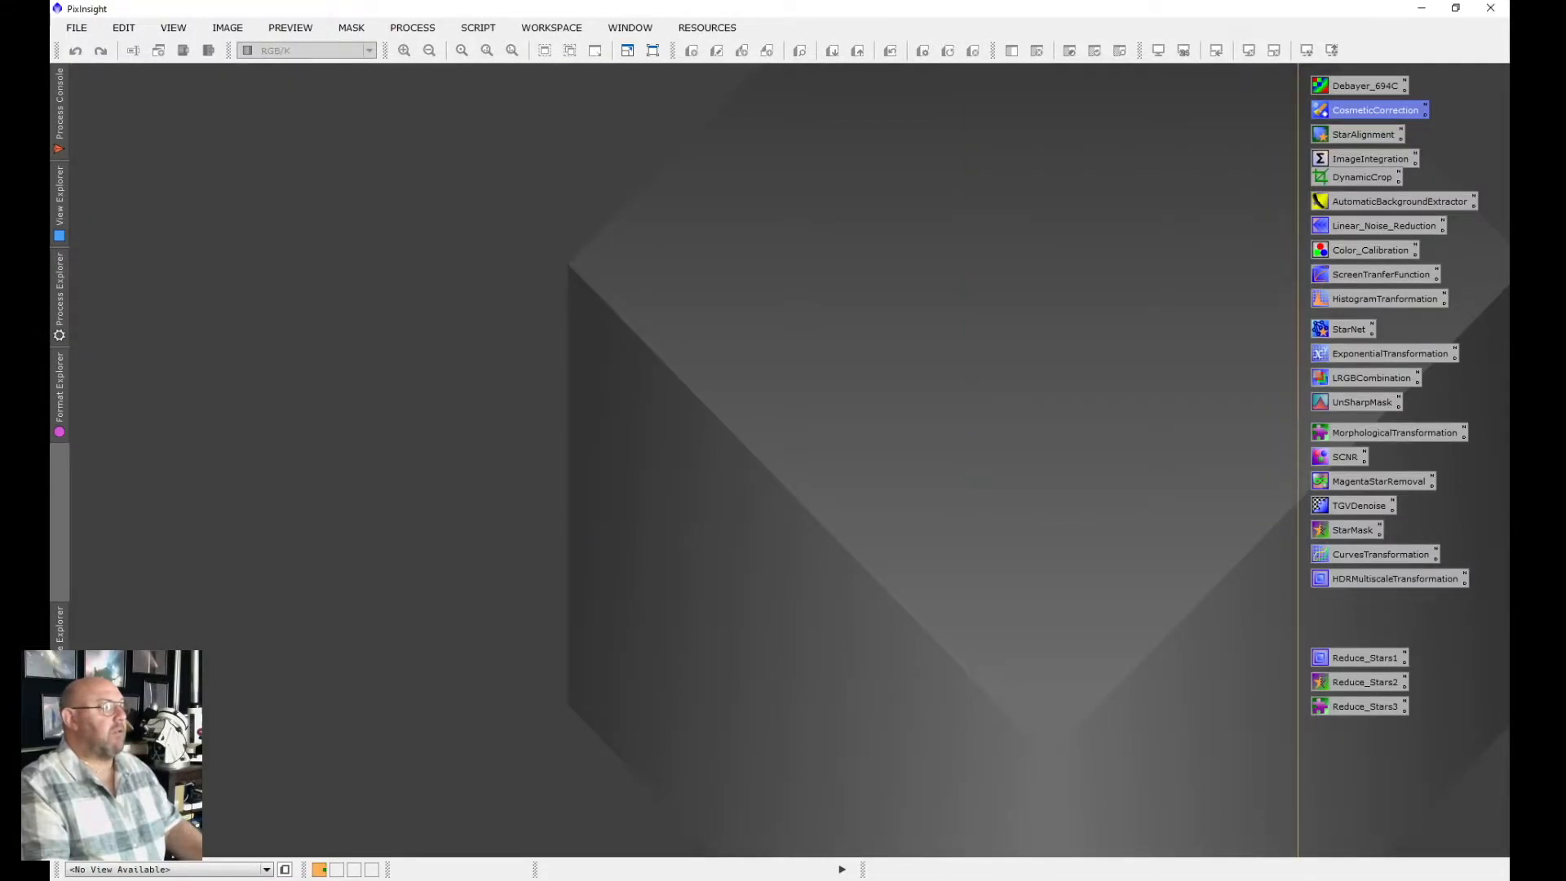
double_click(1363, 135)
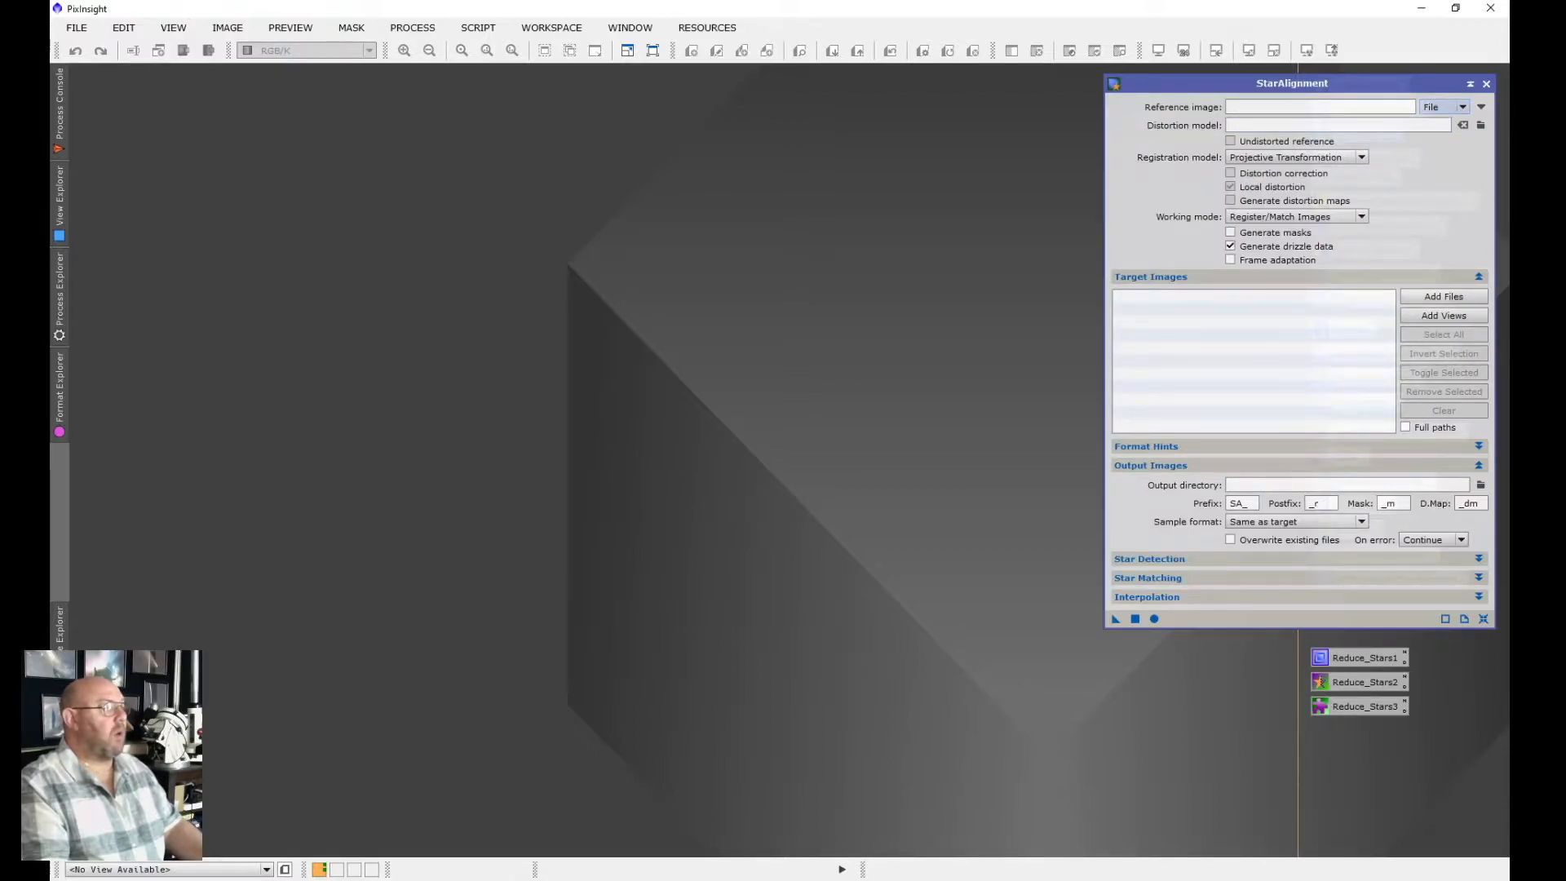
Set NGC7822_2019-09-17_H814_1800sec_1x1_Ha_frame1.fit from the _original folder as the StarAlignment reference image
left_click(1481, 107)
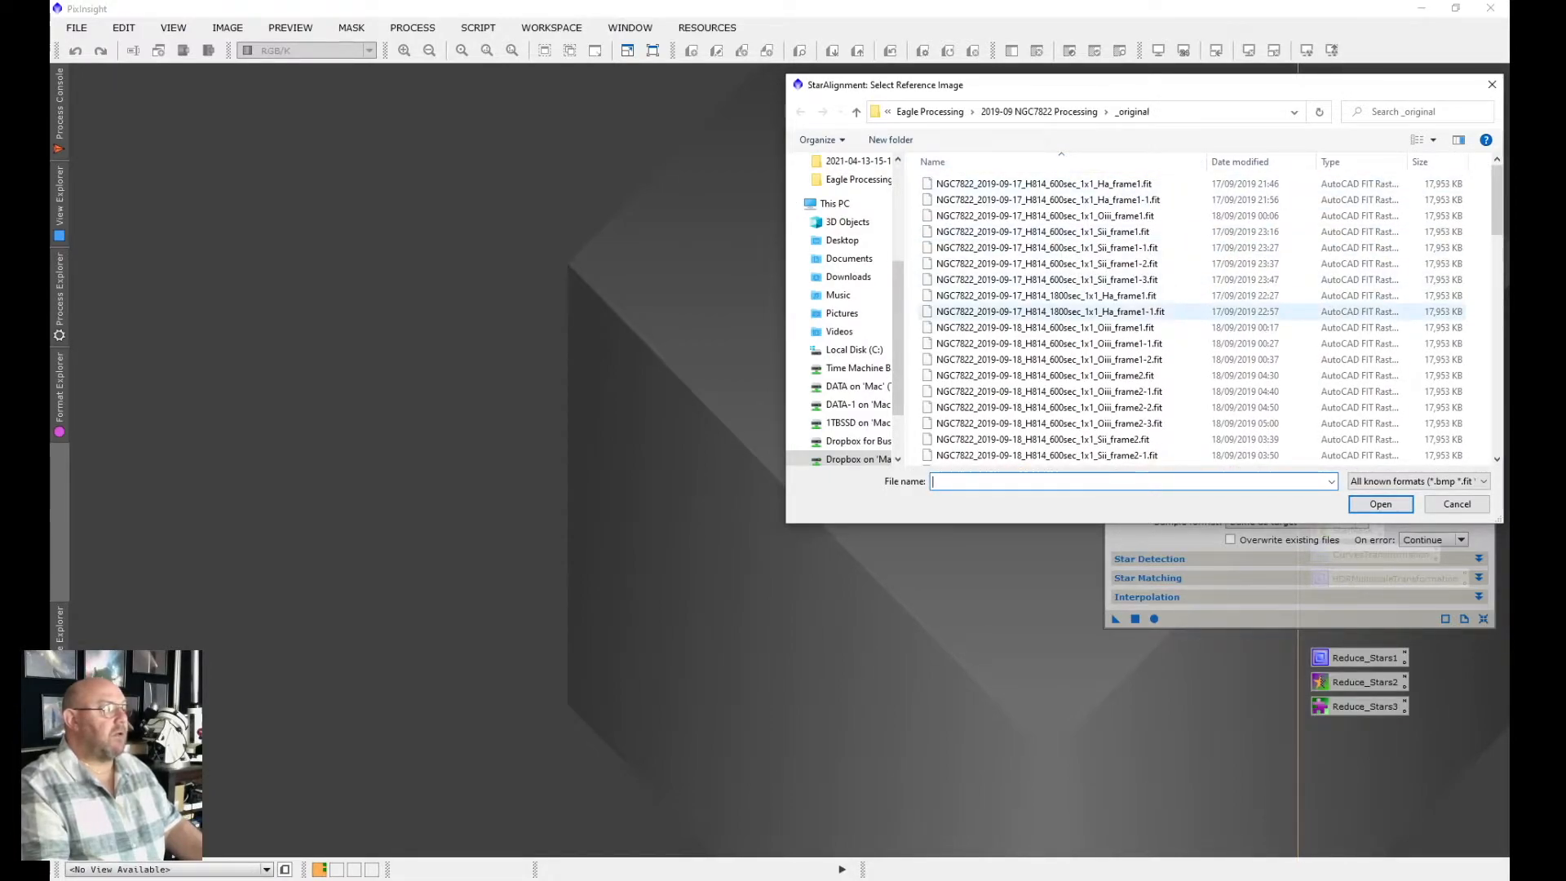
left_click(1045, 295)
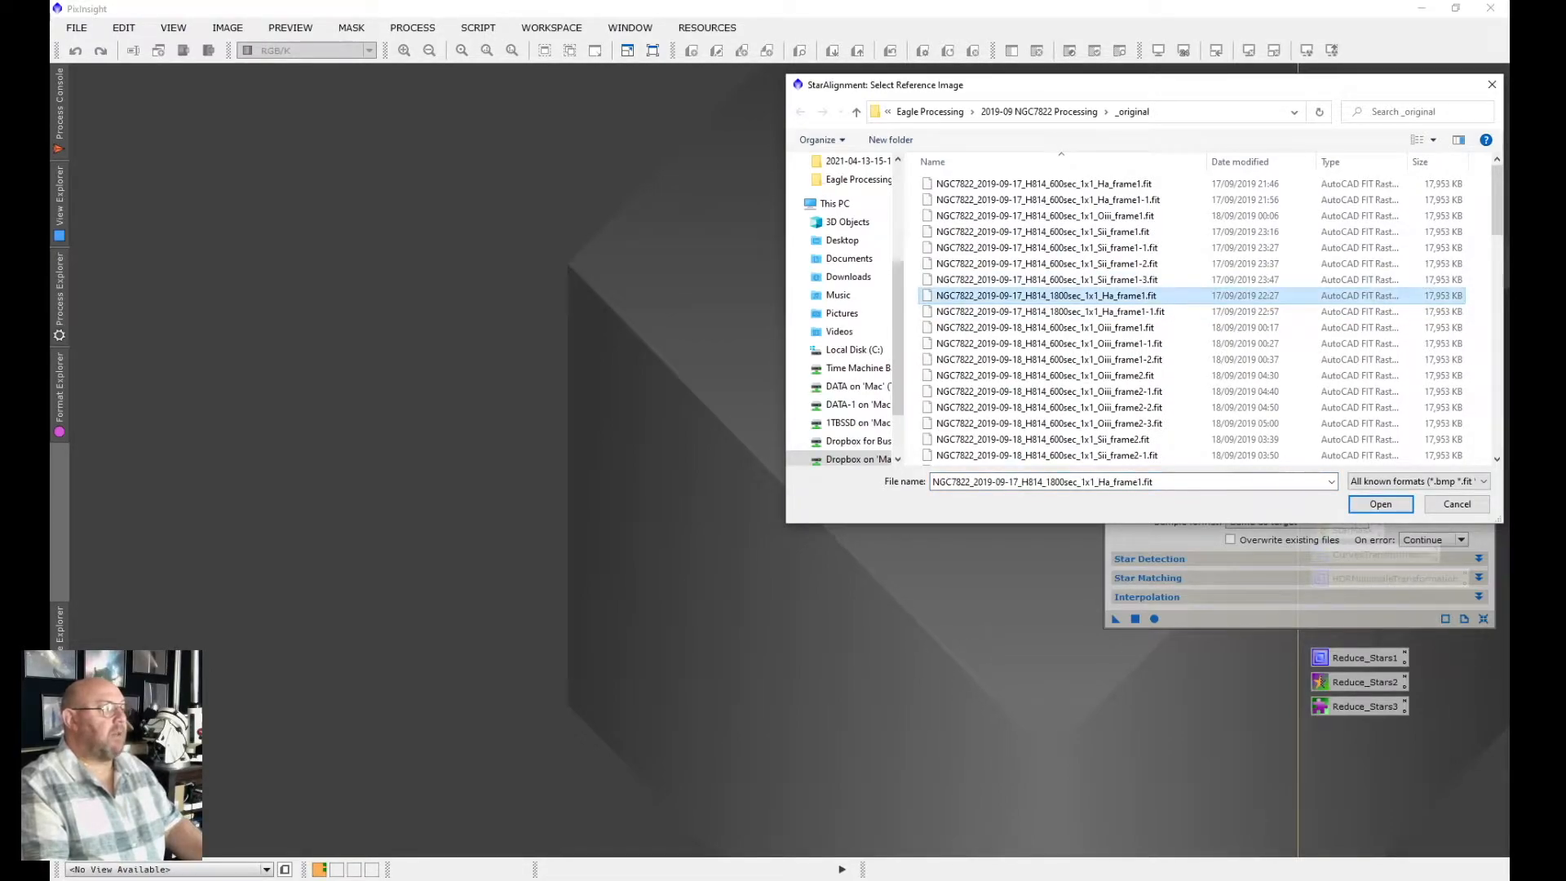
key("Return")
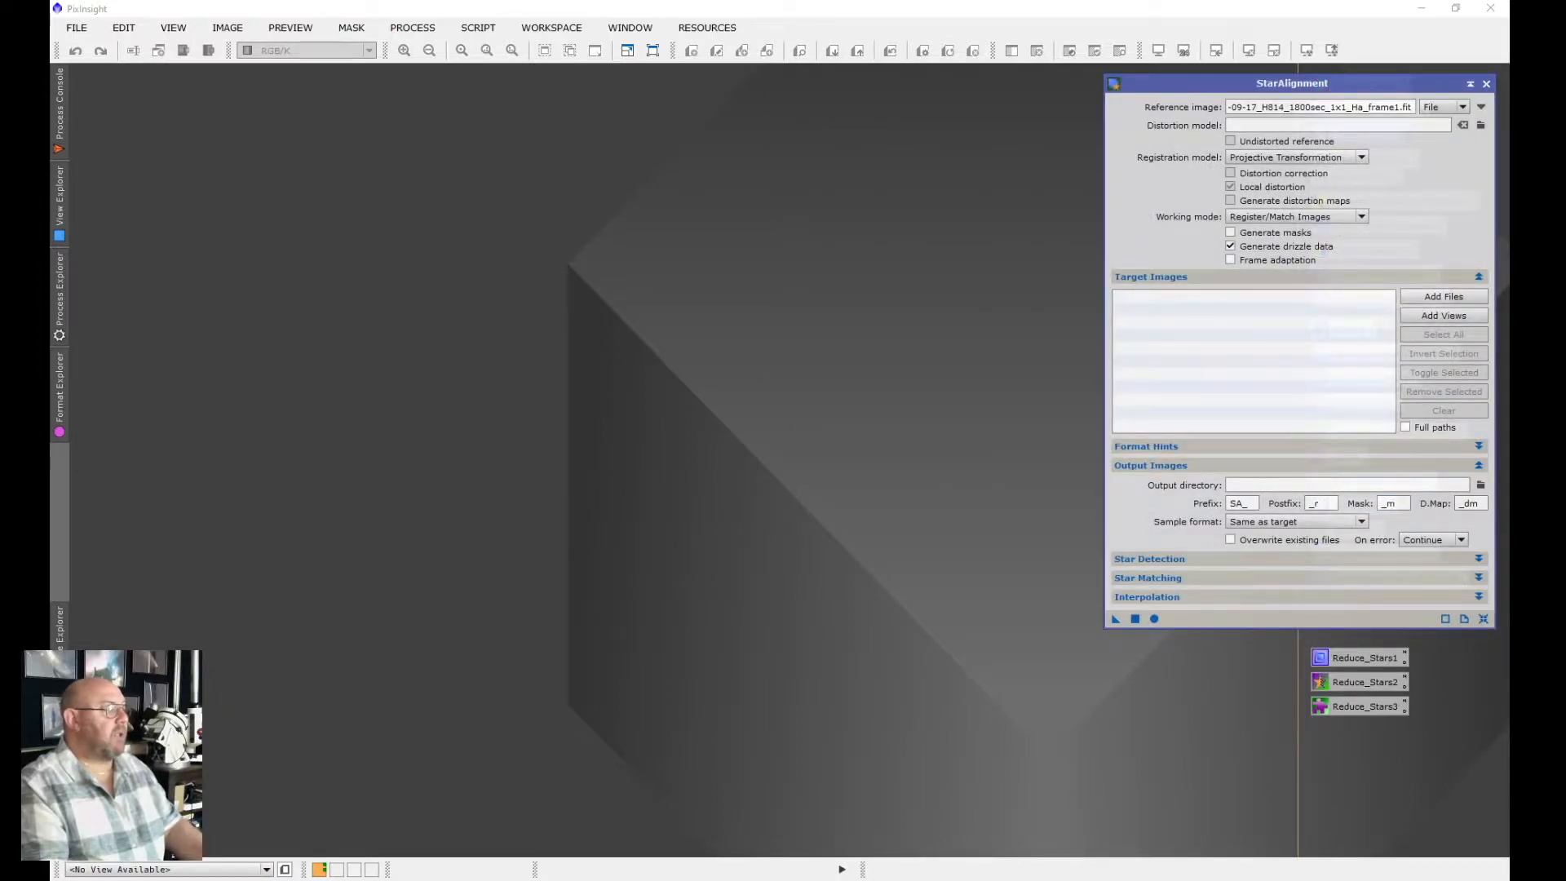
Add all cosmetically corrected CC_NGC7822 .xisf frames from the _pixinsight folder as StarAlignment target images
left_click(1443, 296)
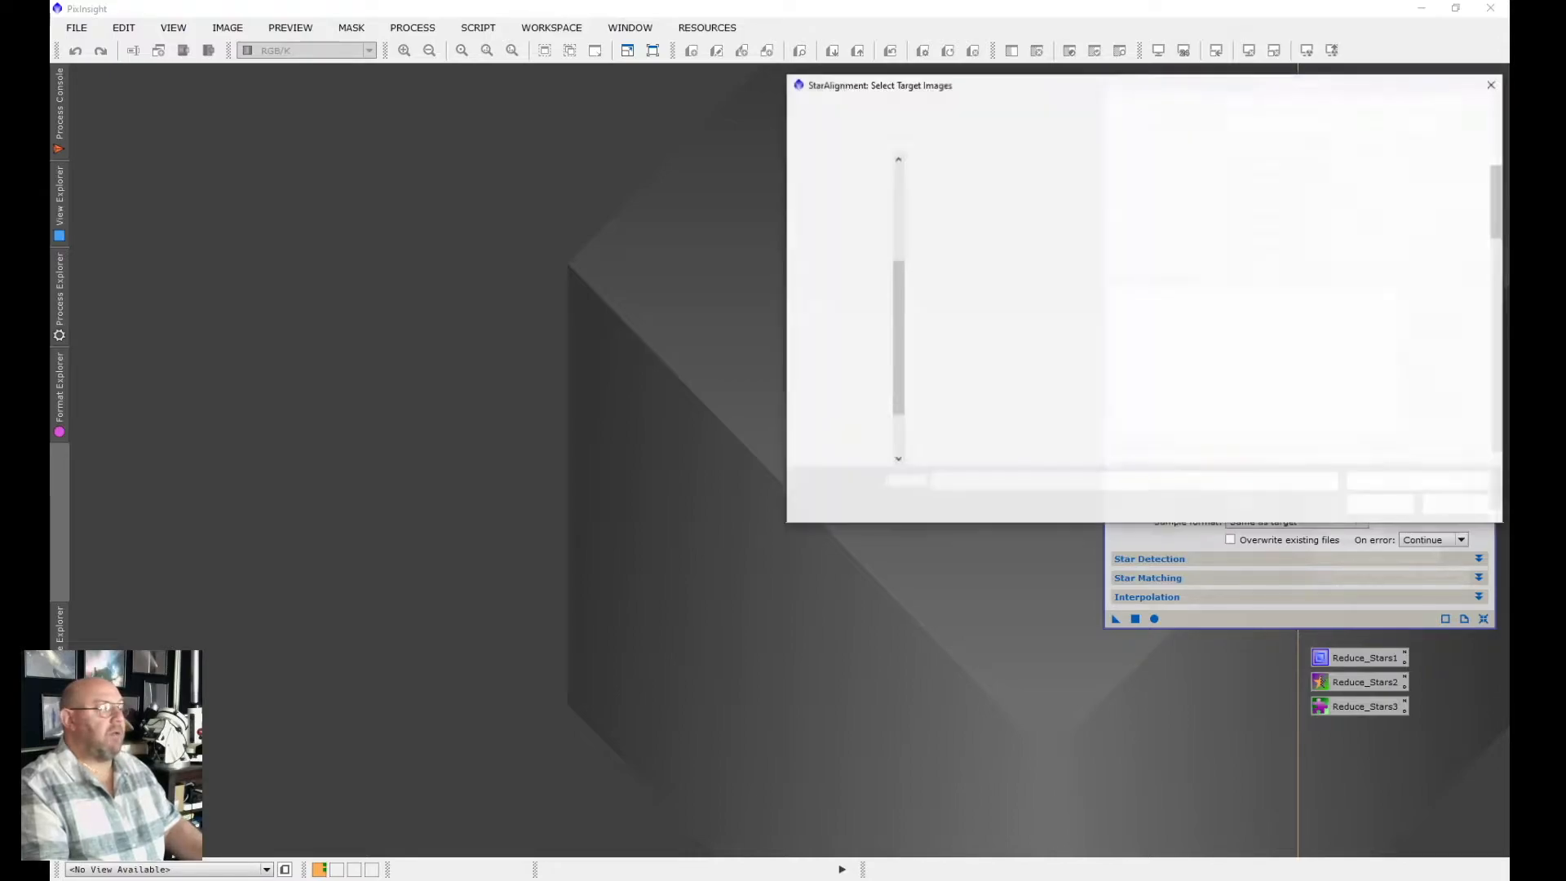
left_click(1044, 184)
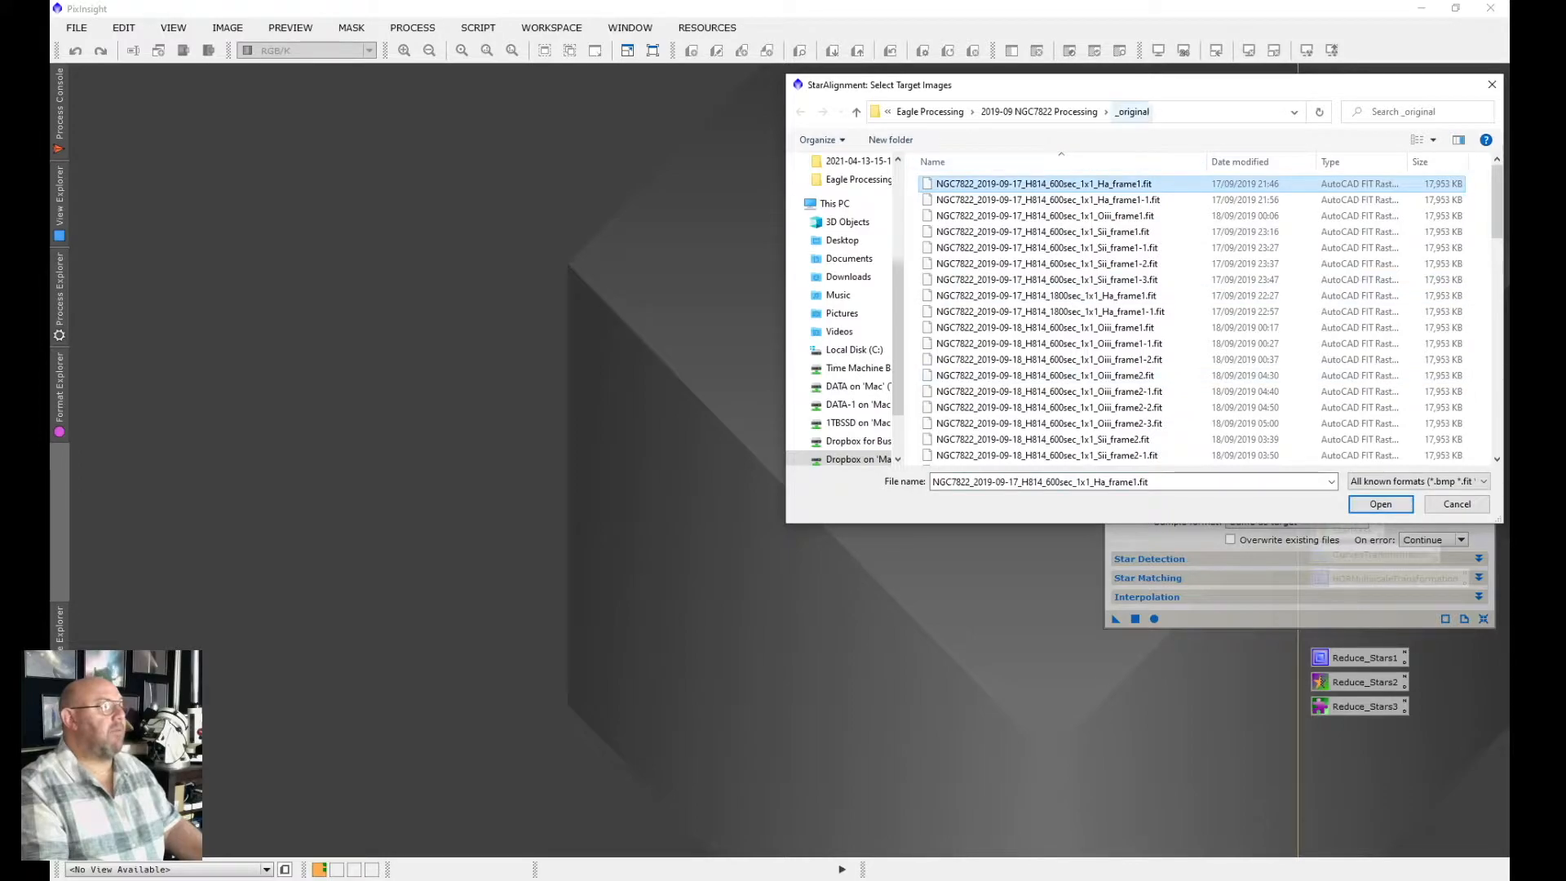
left_click(856, 112)
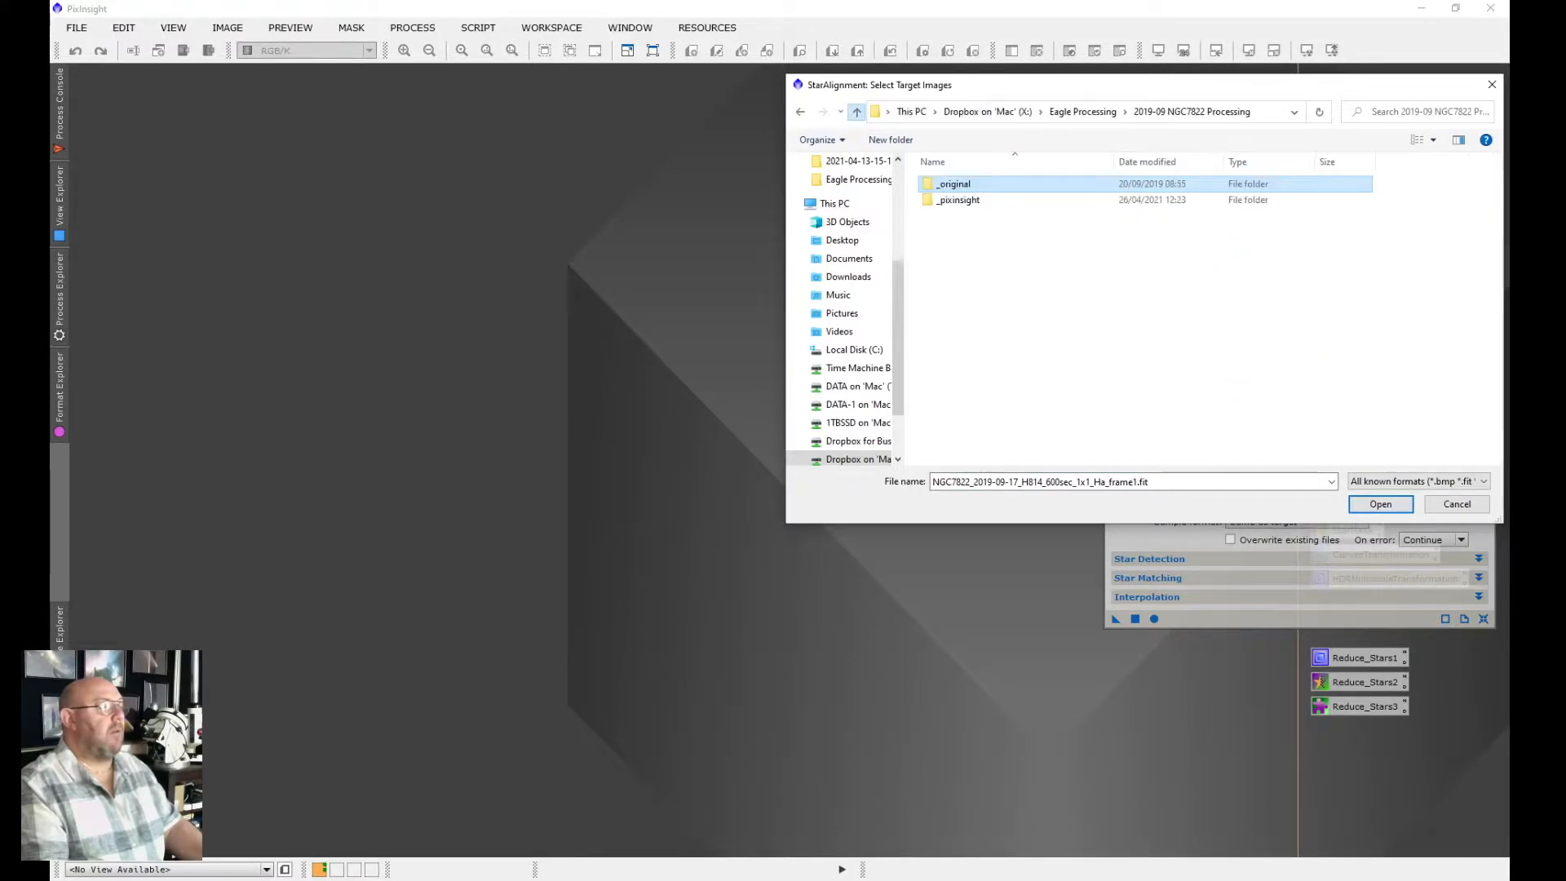
double_click(958, 200)
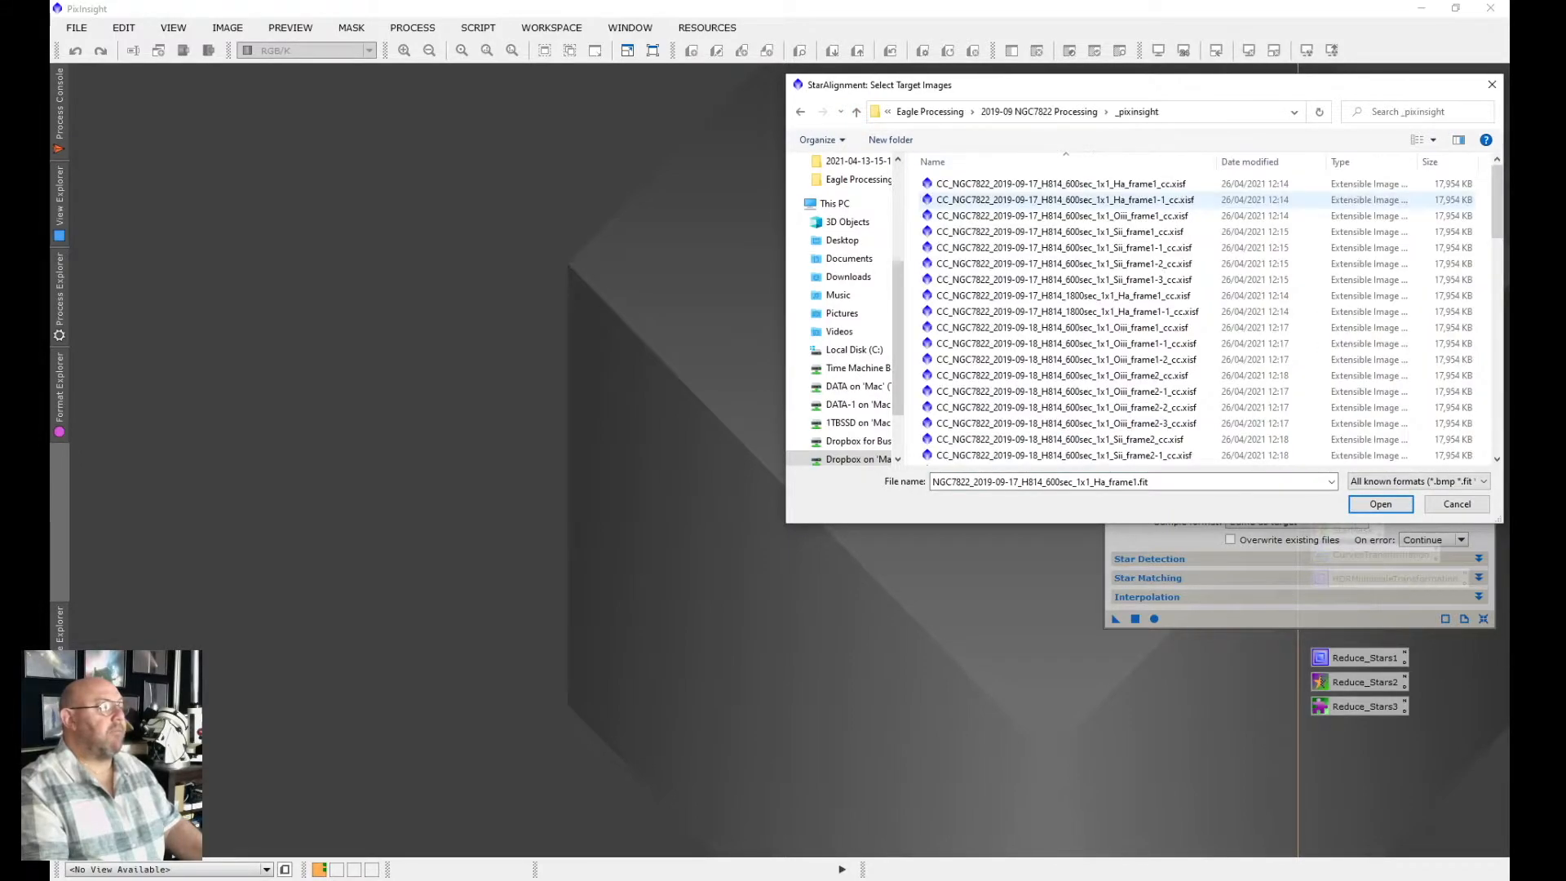
left_click(959, 183)
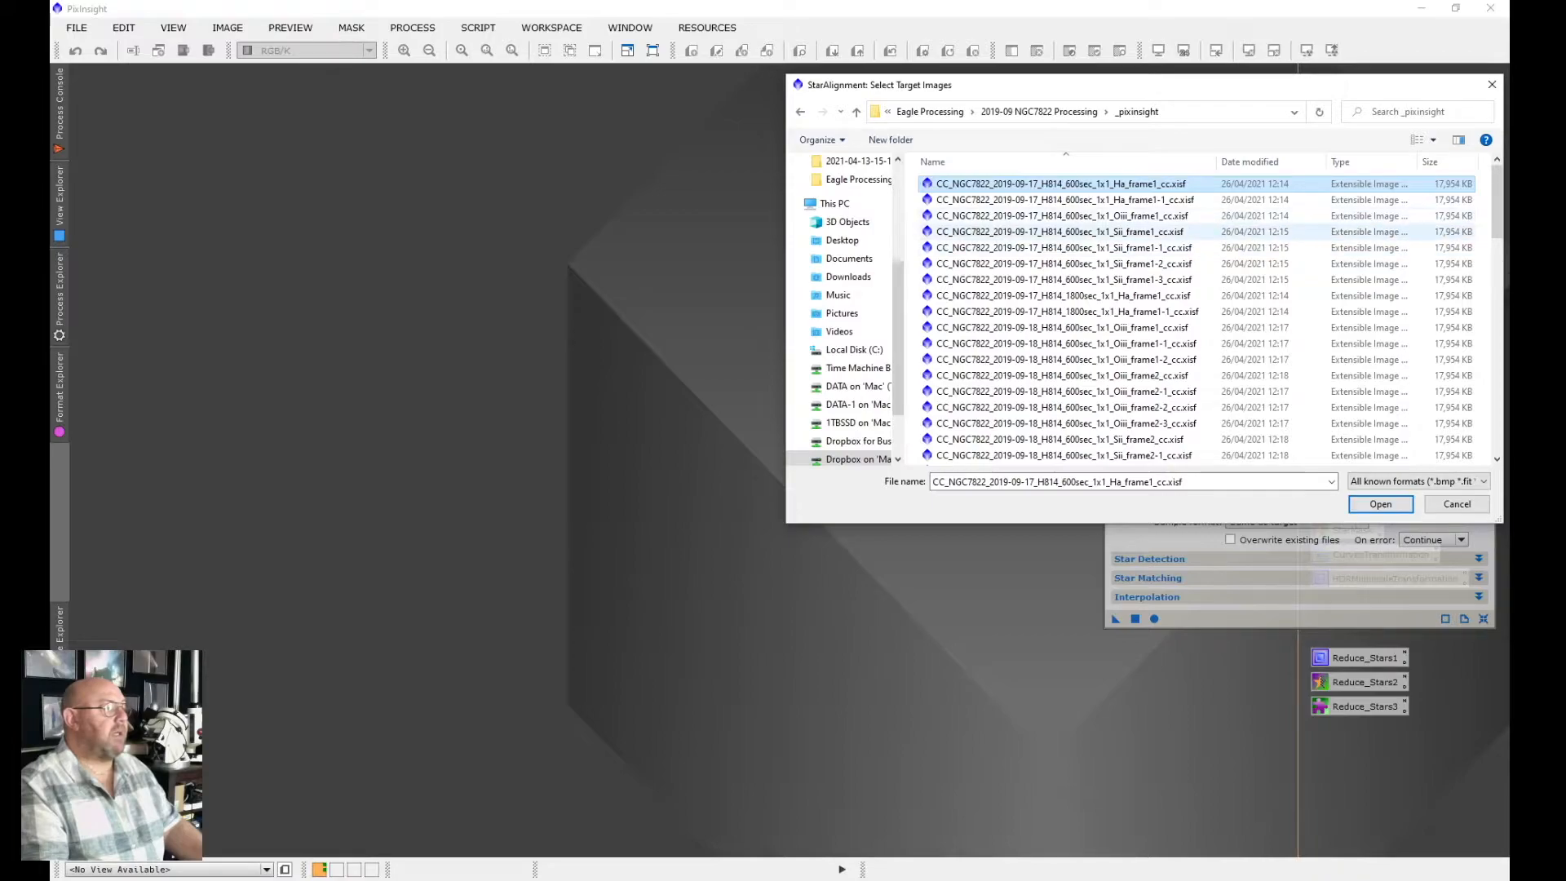
scroll(1060, 297, "down", 10)
scroll(1061, 297, "down", 7)
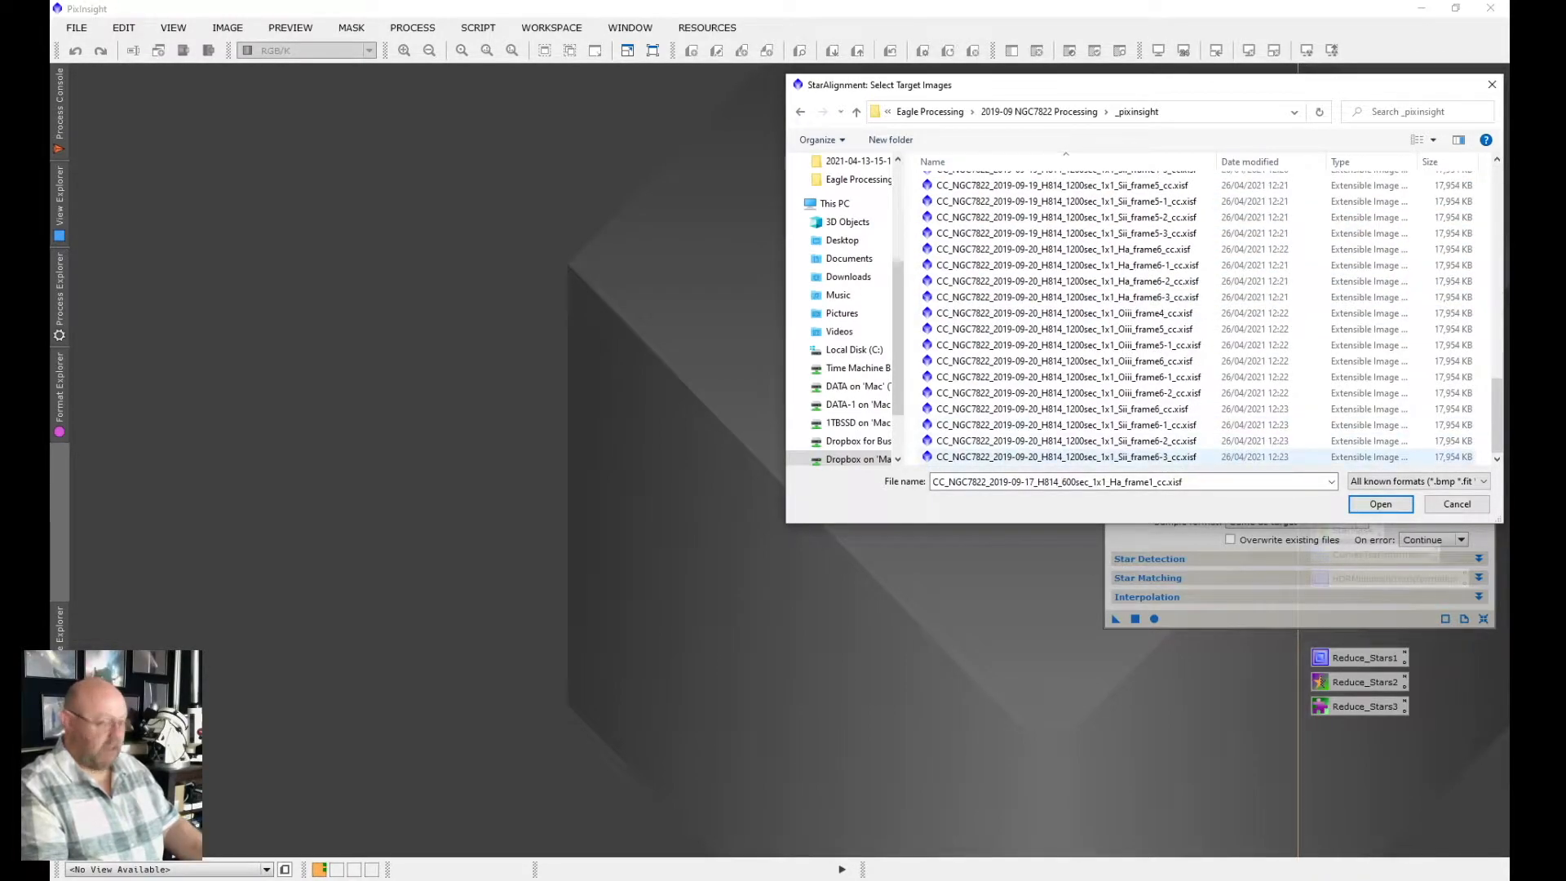
left_click(1060, 456, "shift")
key("Return")
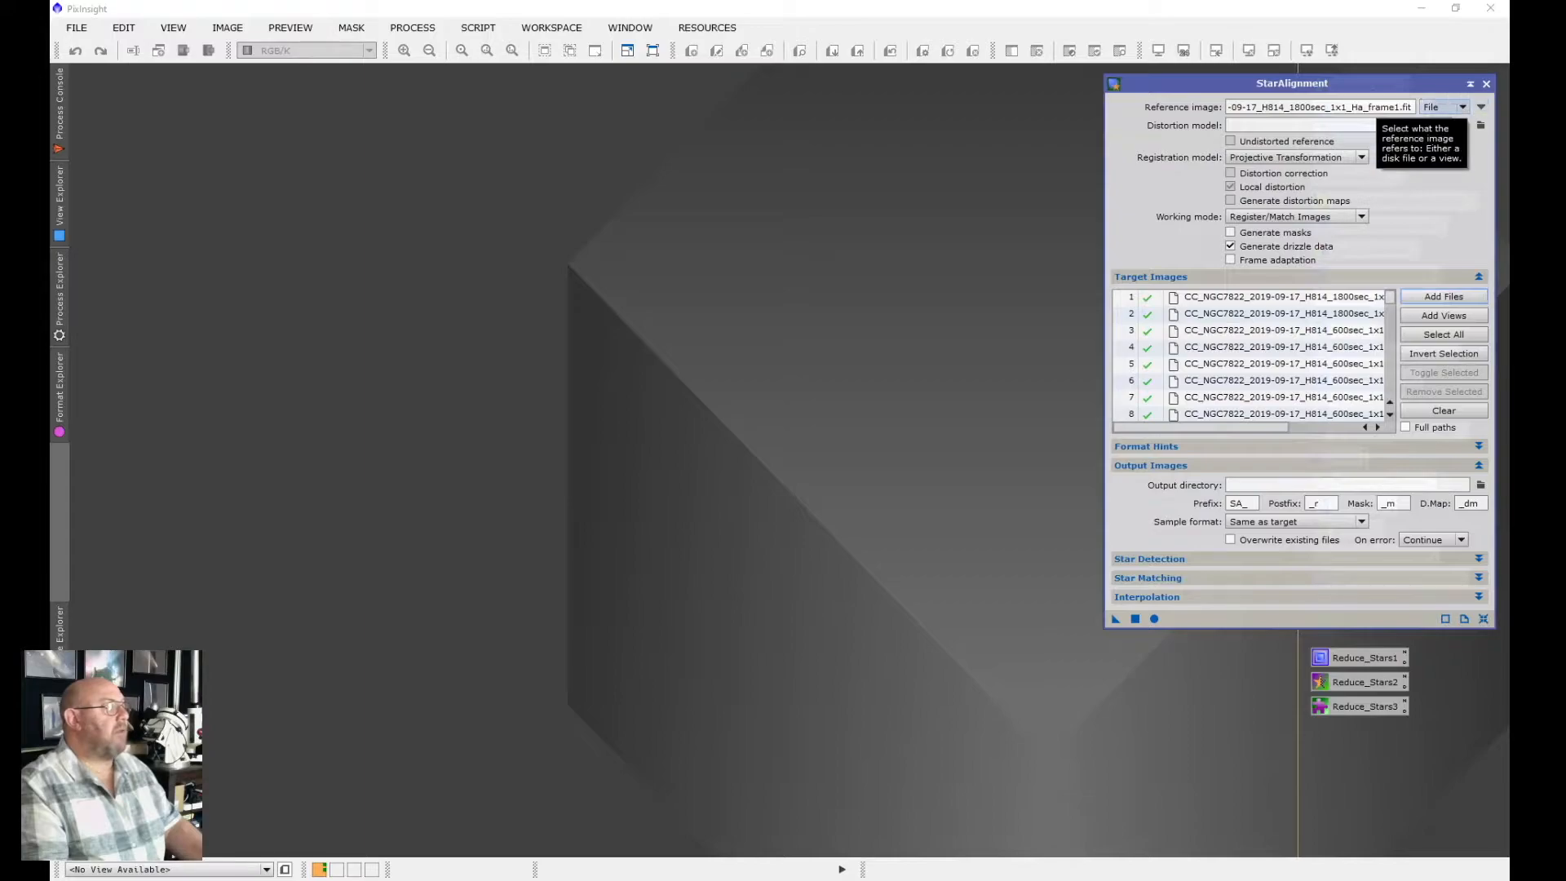
Set CC_NGC7822_2019-09-17_H814_1800sec_1x1_Ha_frame1_cc.xisf as the reference image, run StarAlignment on the targets and close it
left_click(1481, 107)
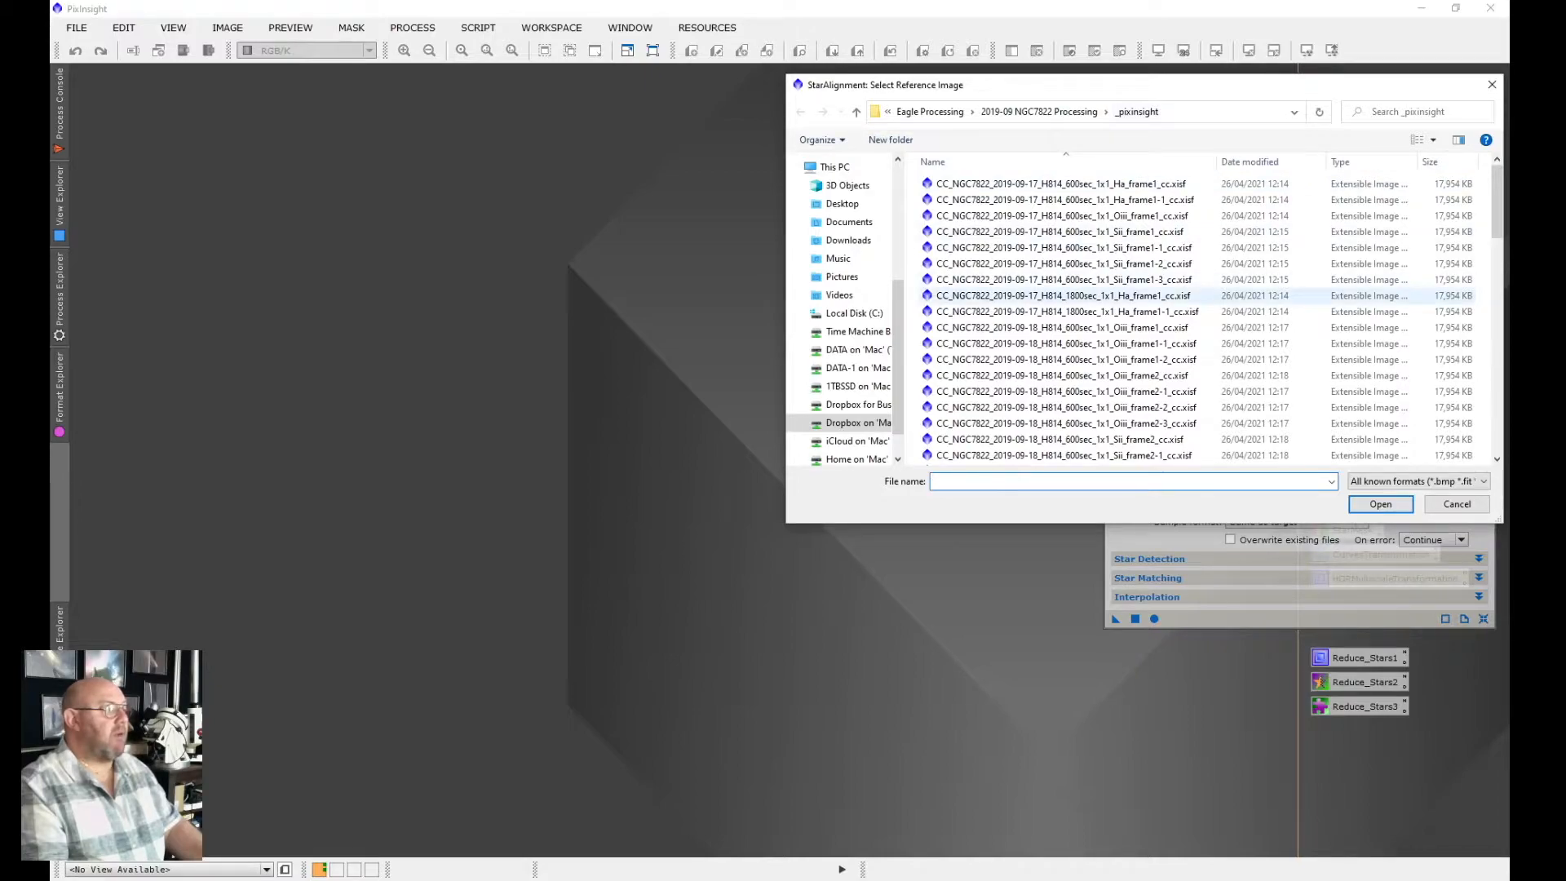
left_click(1063, 296)
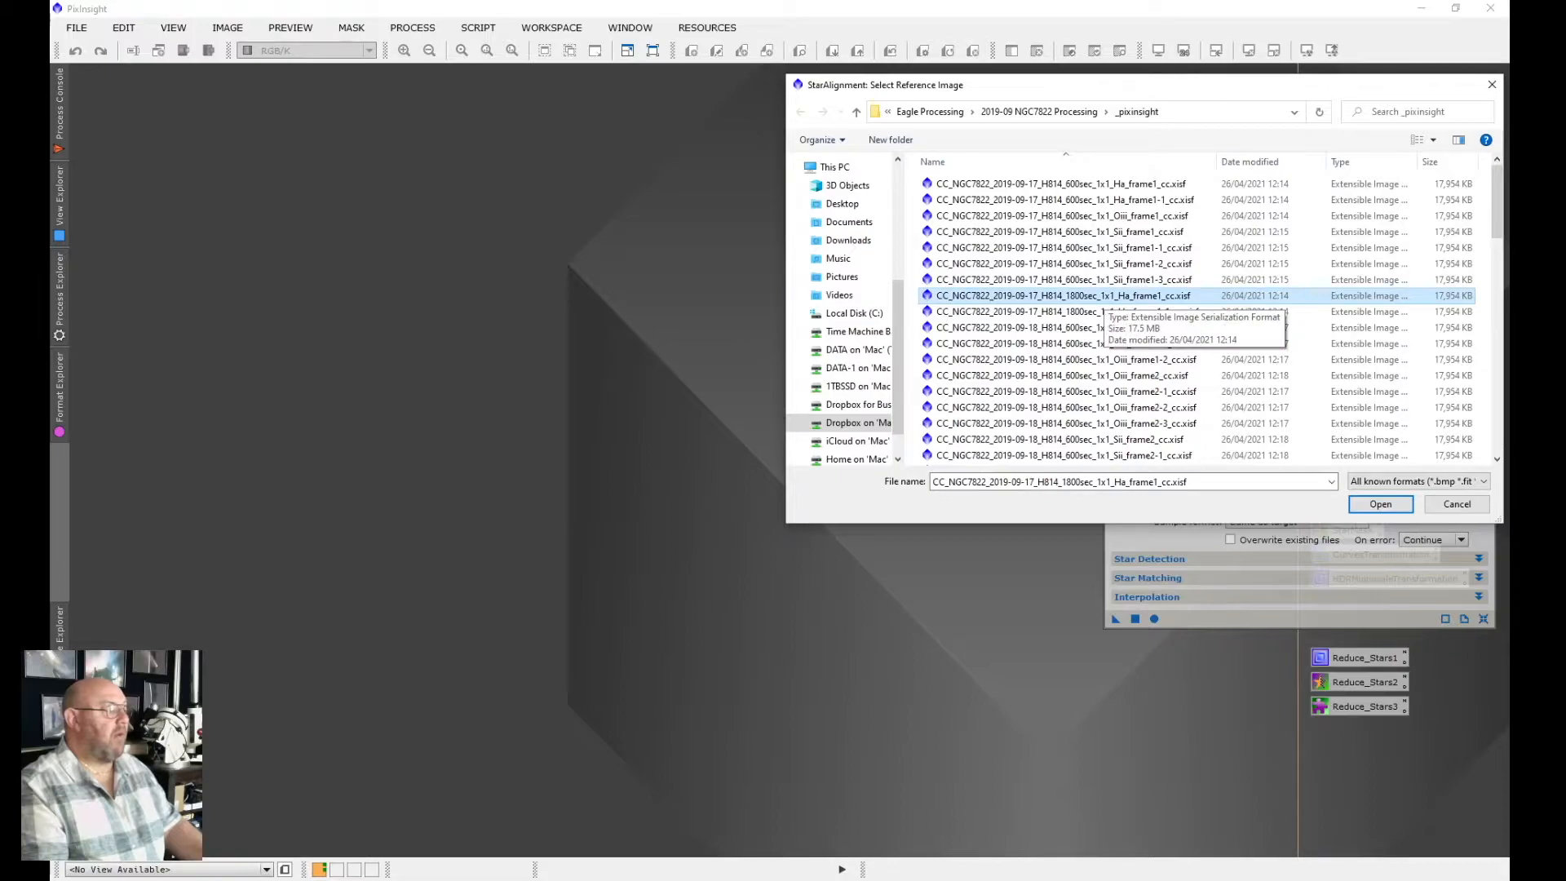
left_click(1381, 504)
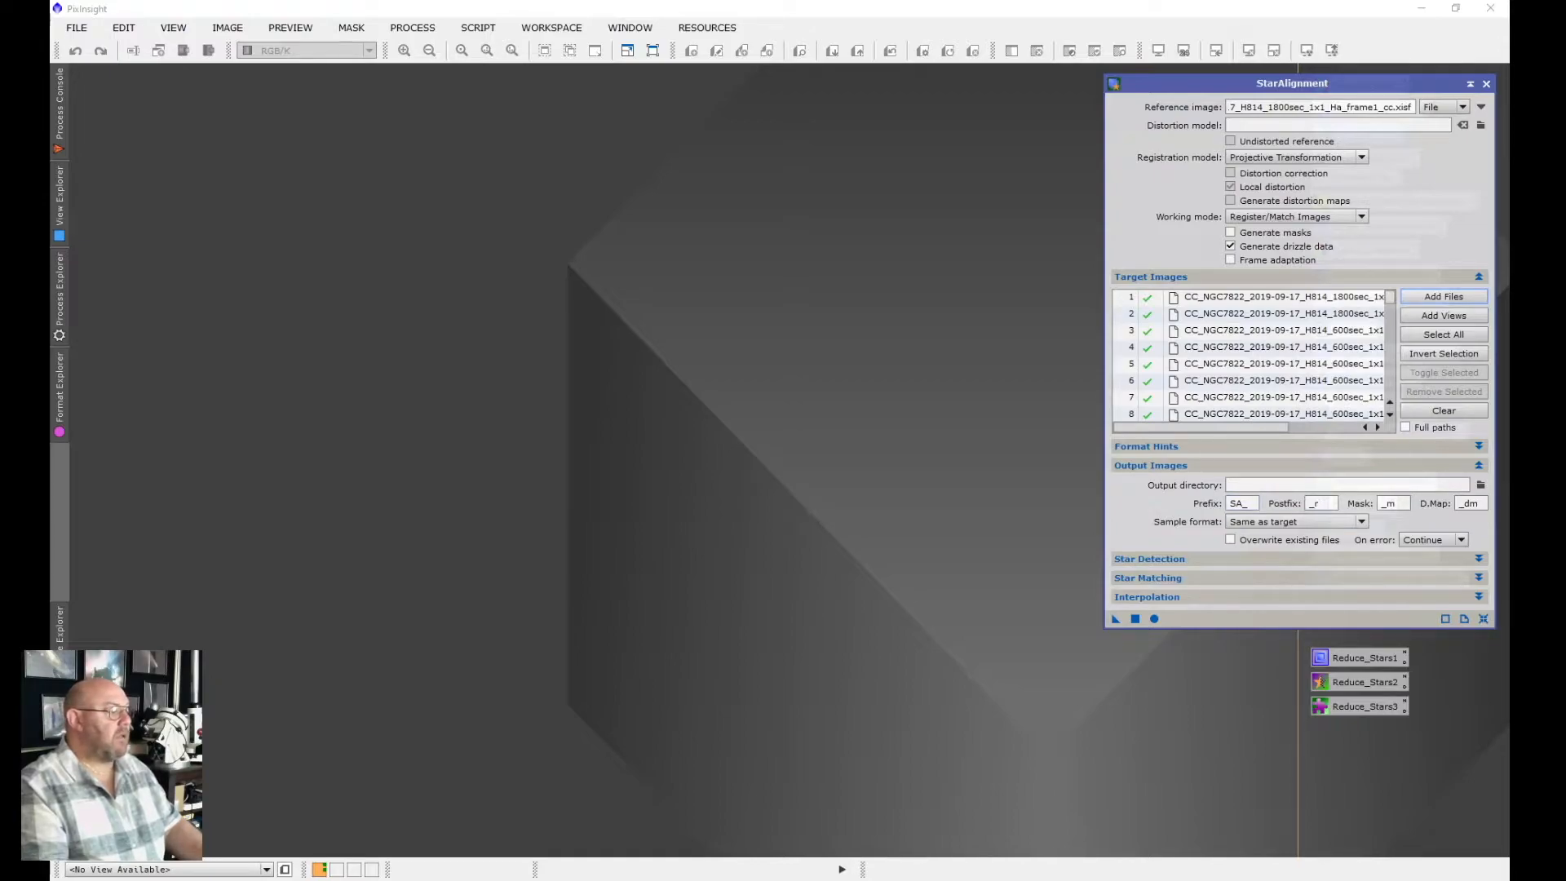
left_click(1154, 618)
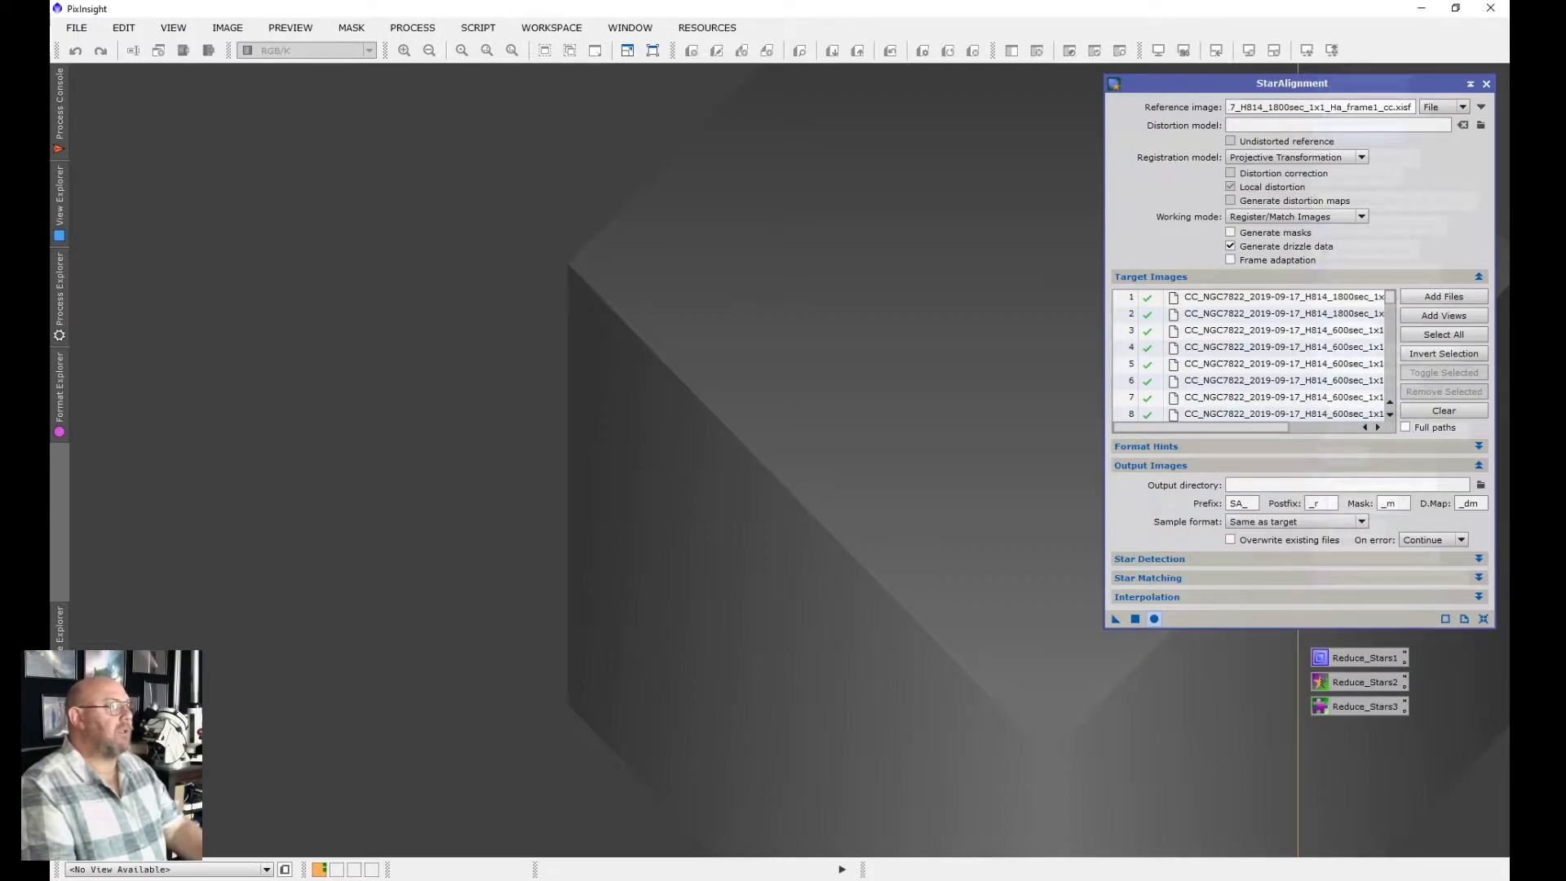
left_click(1486, 83)
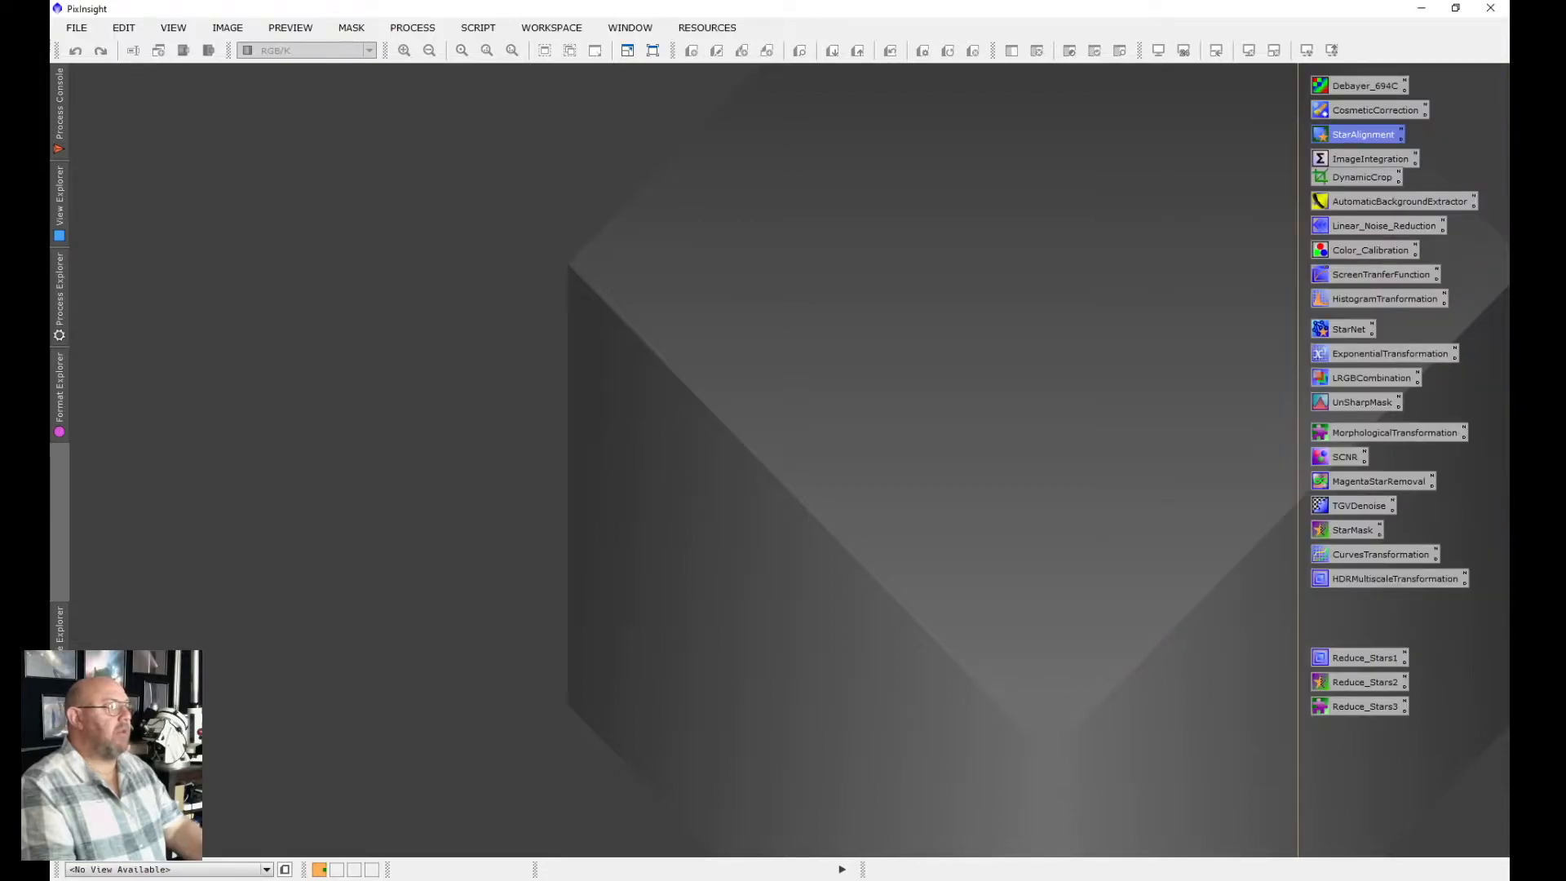
Open the stored ImageIntegration process and add all registered SA_CC_NGC7822 .xisf frames from the _pixinsight folder as input images
left_click(1370, 158)
double_click(1370, 158)
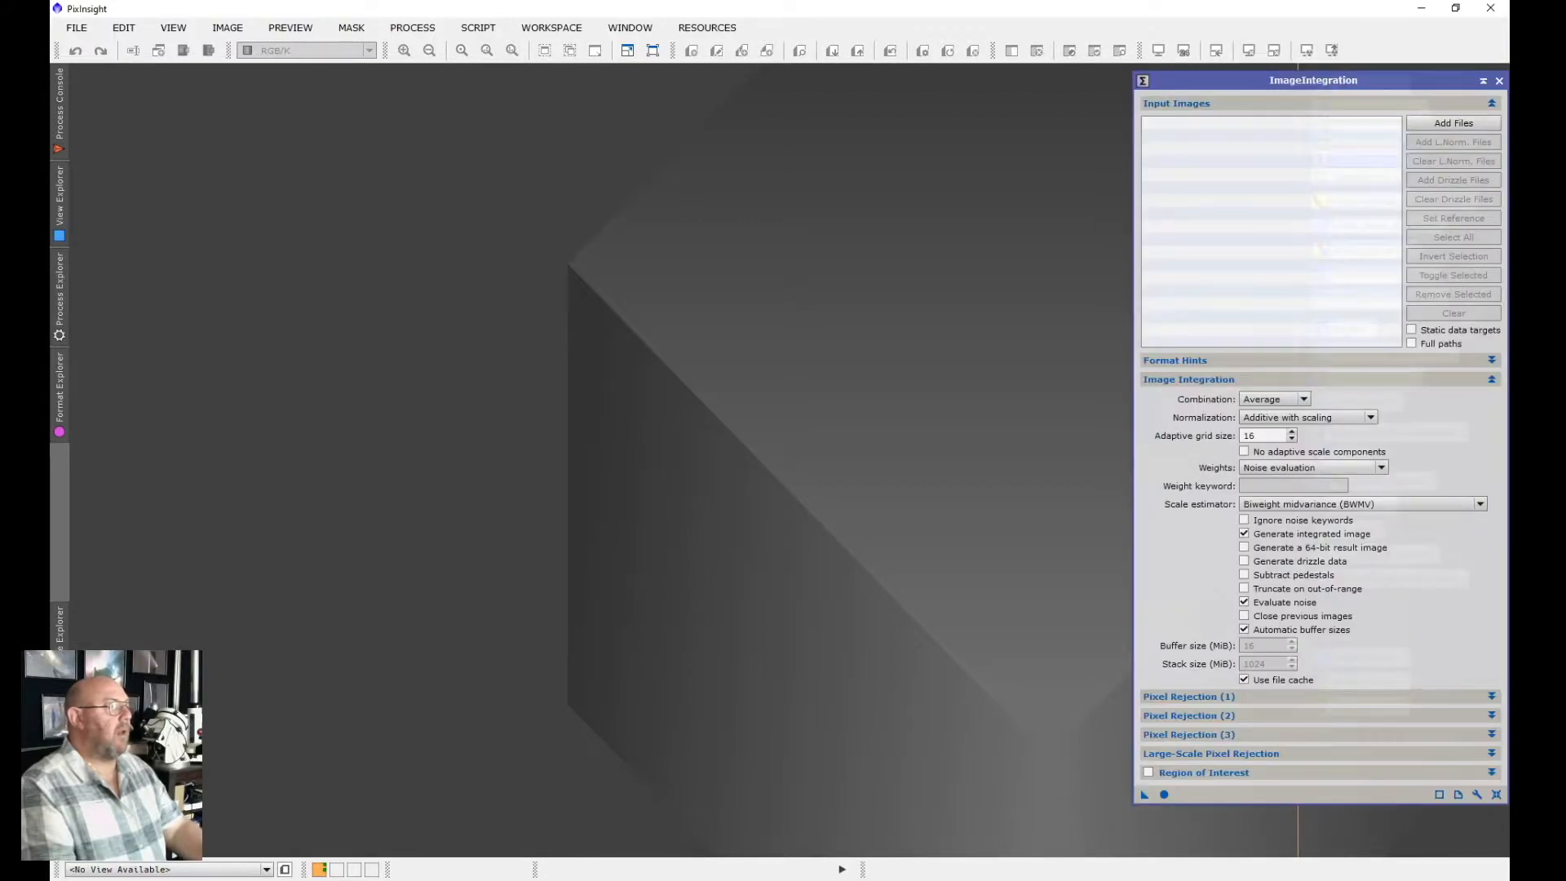
left_click(1453, 122)
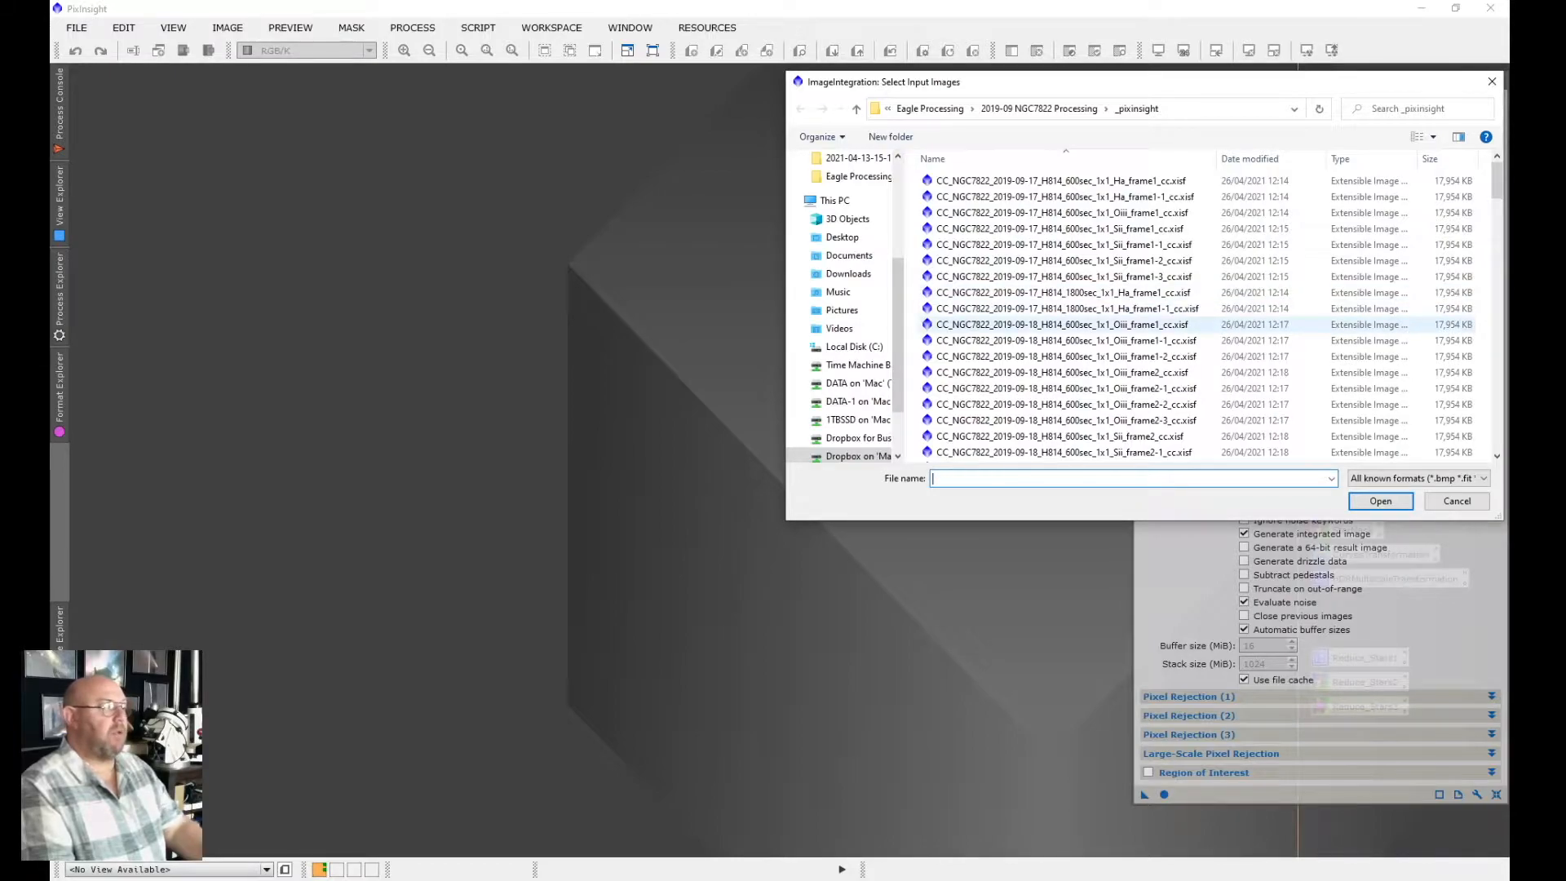
scroll(1060, 318, "down", 10)
scroll(1060, 310, "down", 10)
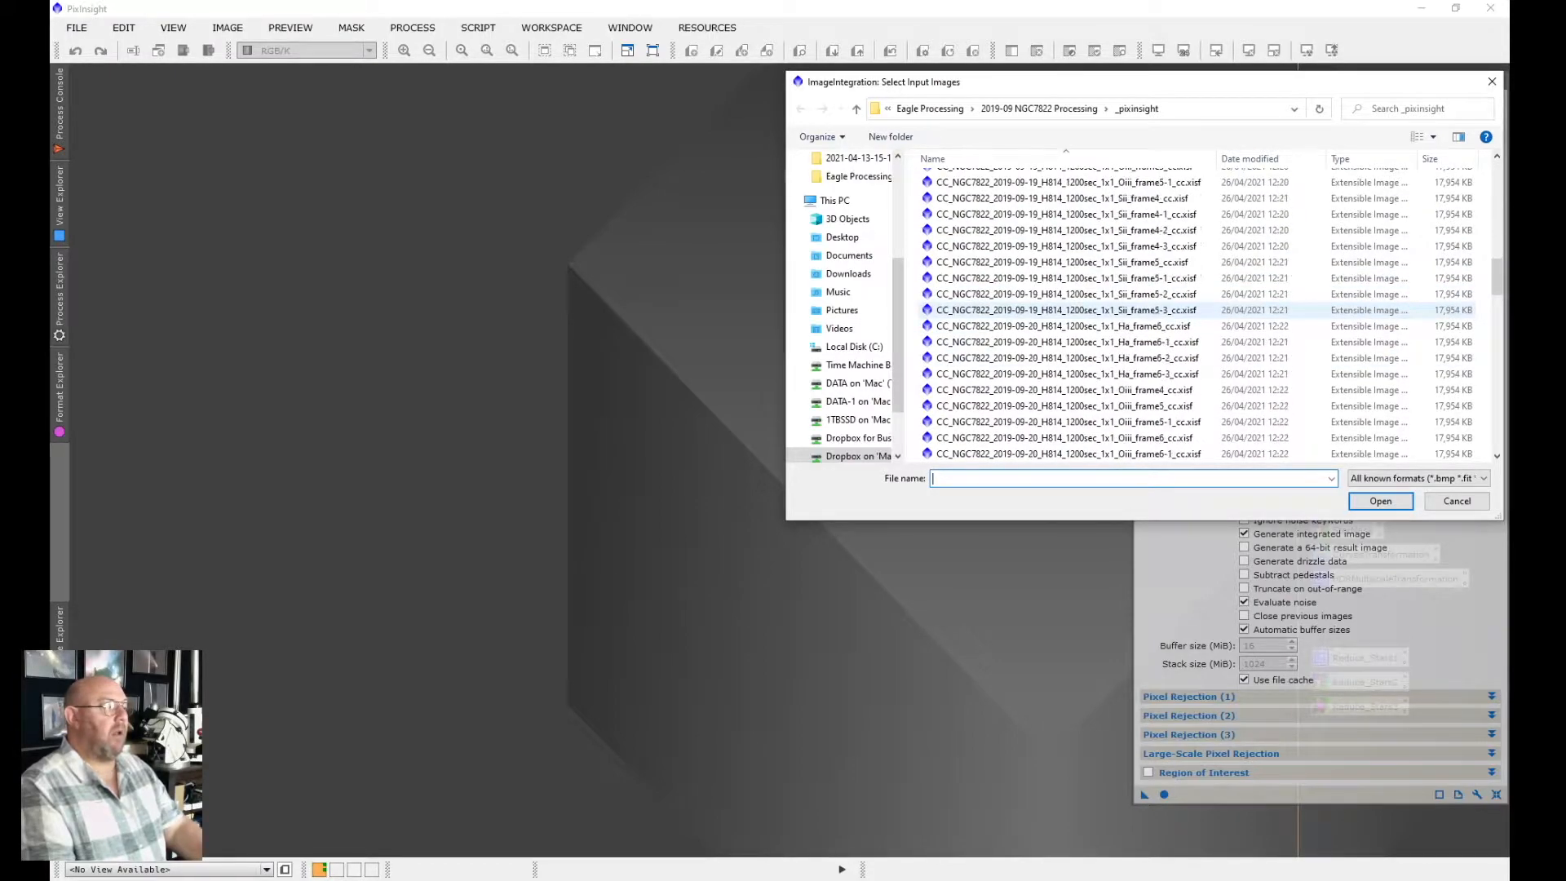
left_click(1060, 357)
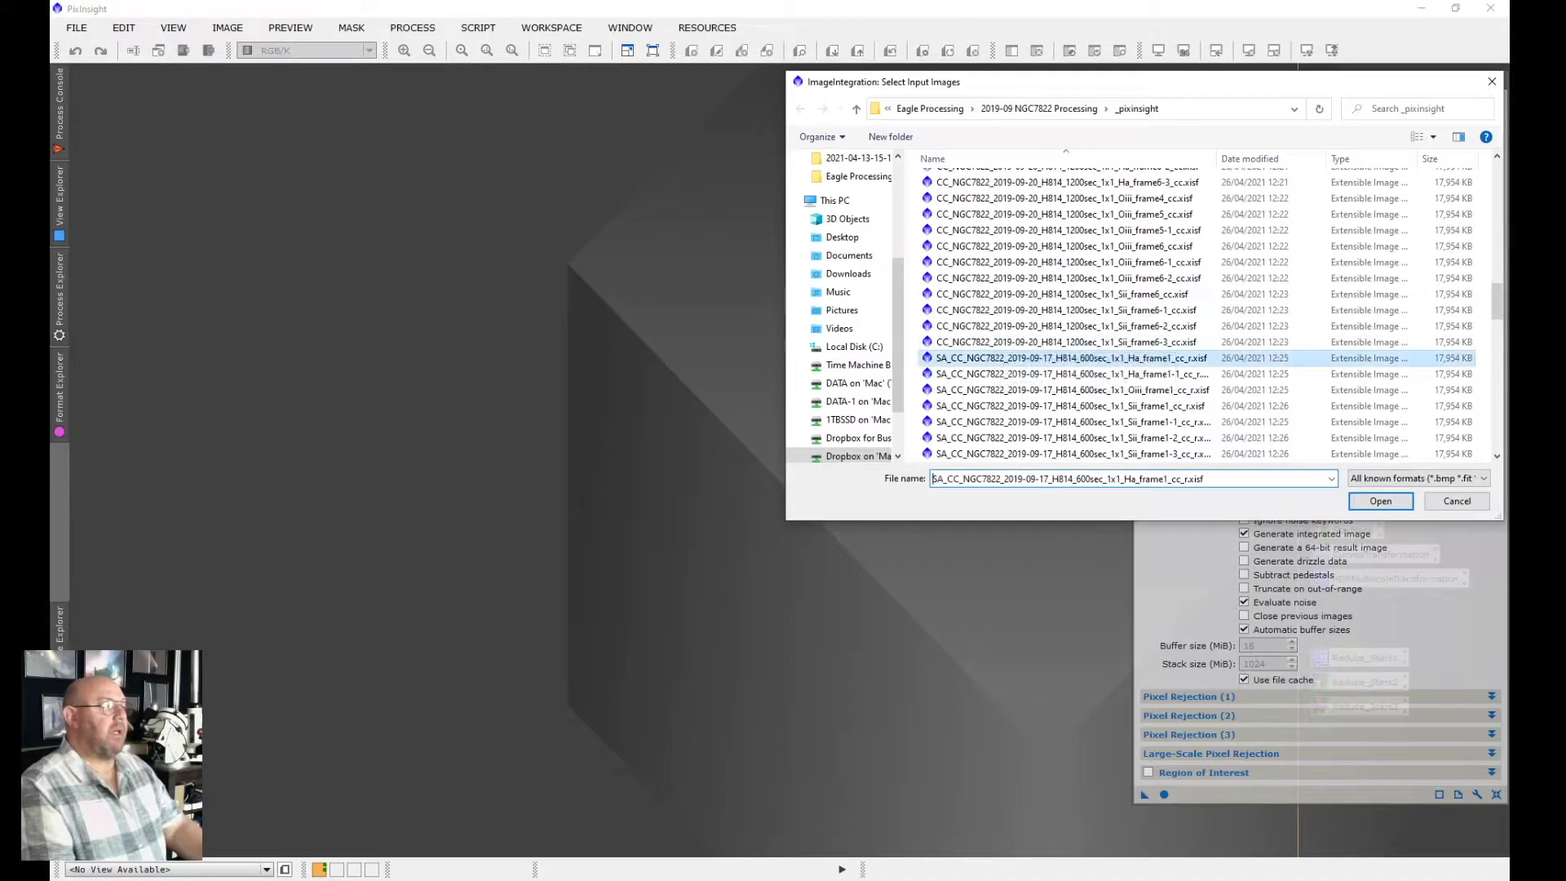
scroll(1060, 357, "down", 10)
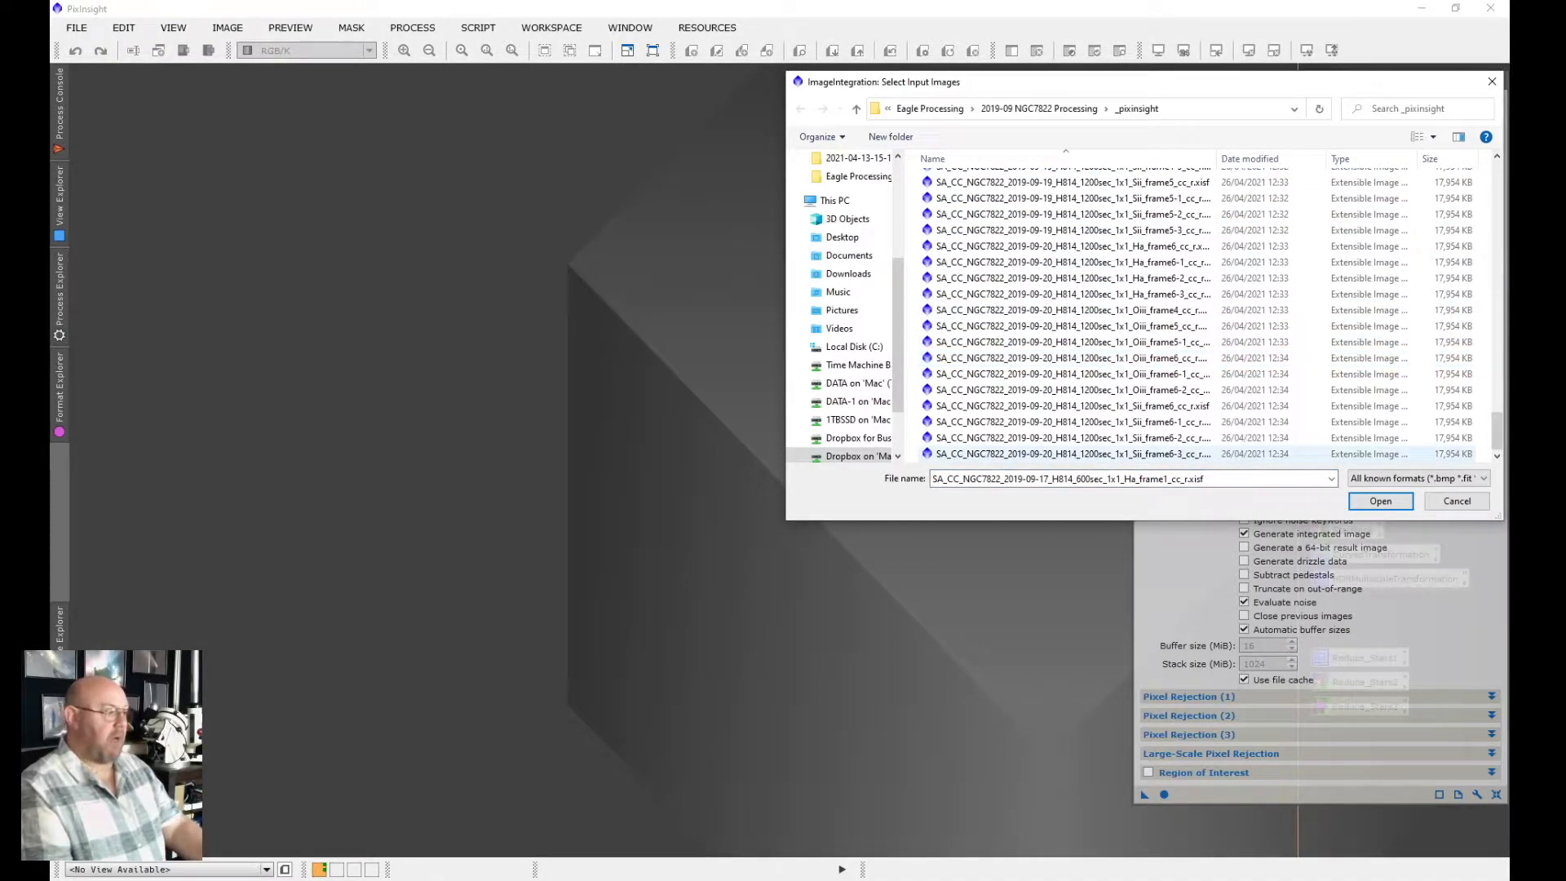
left_click(1060, 454, "shift")
left_click(1380, 501)
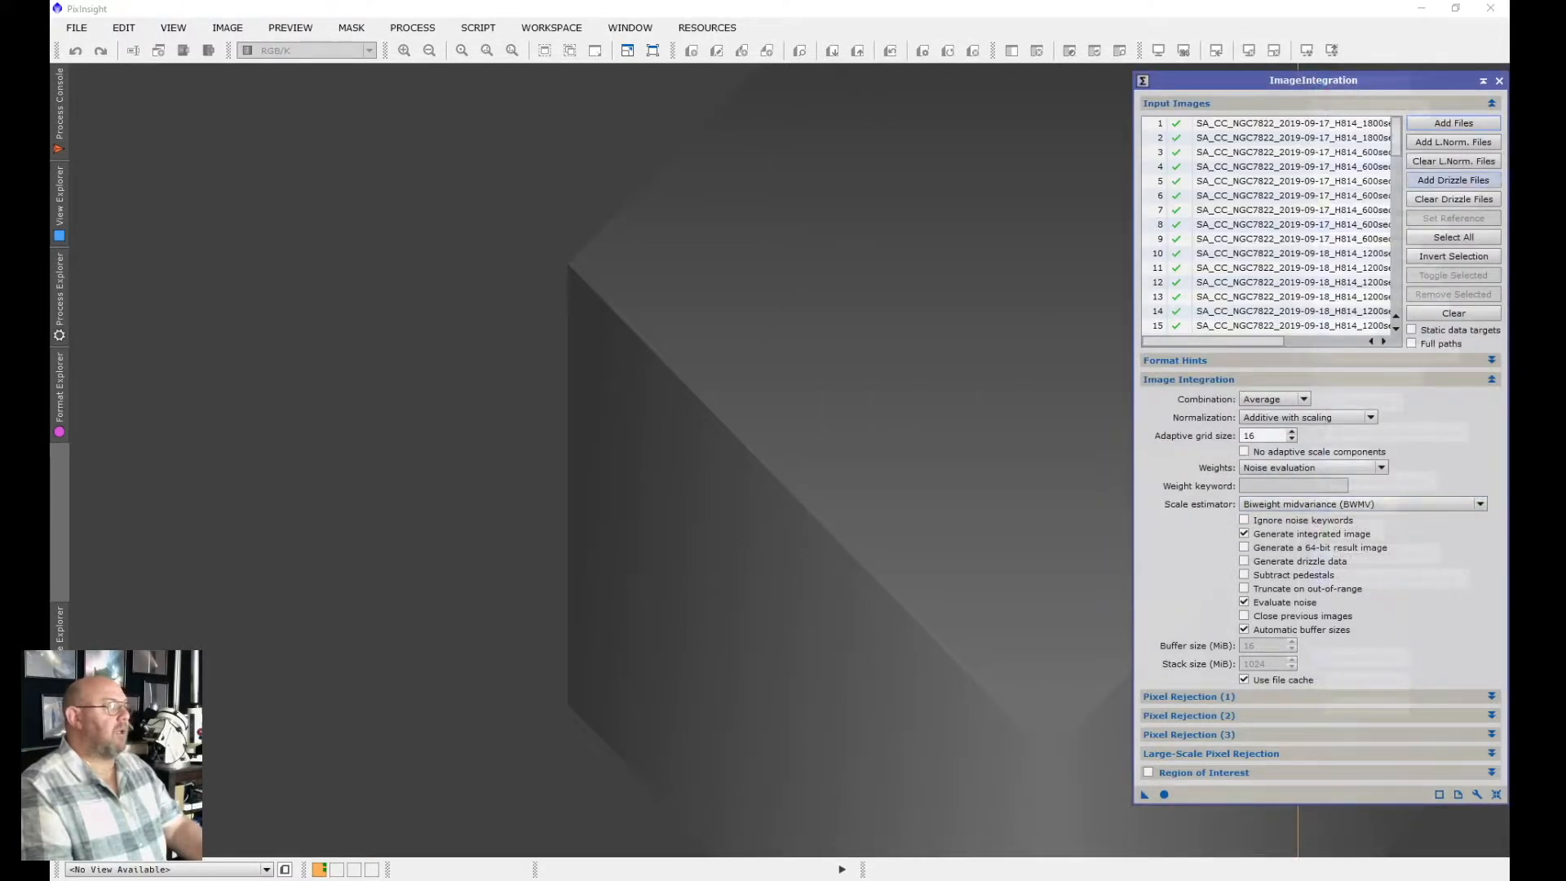
Add all SA_CC_NGC7822 .xdrz drizzle data files from the _pixinsight folder to ImageIntegration
left_click(1453, 180)
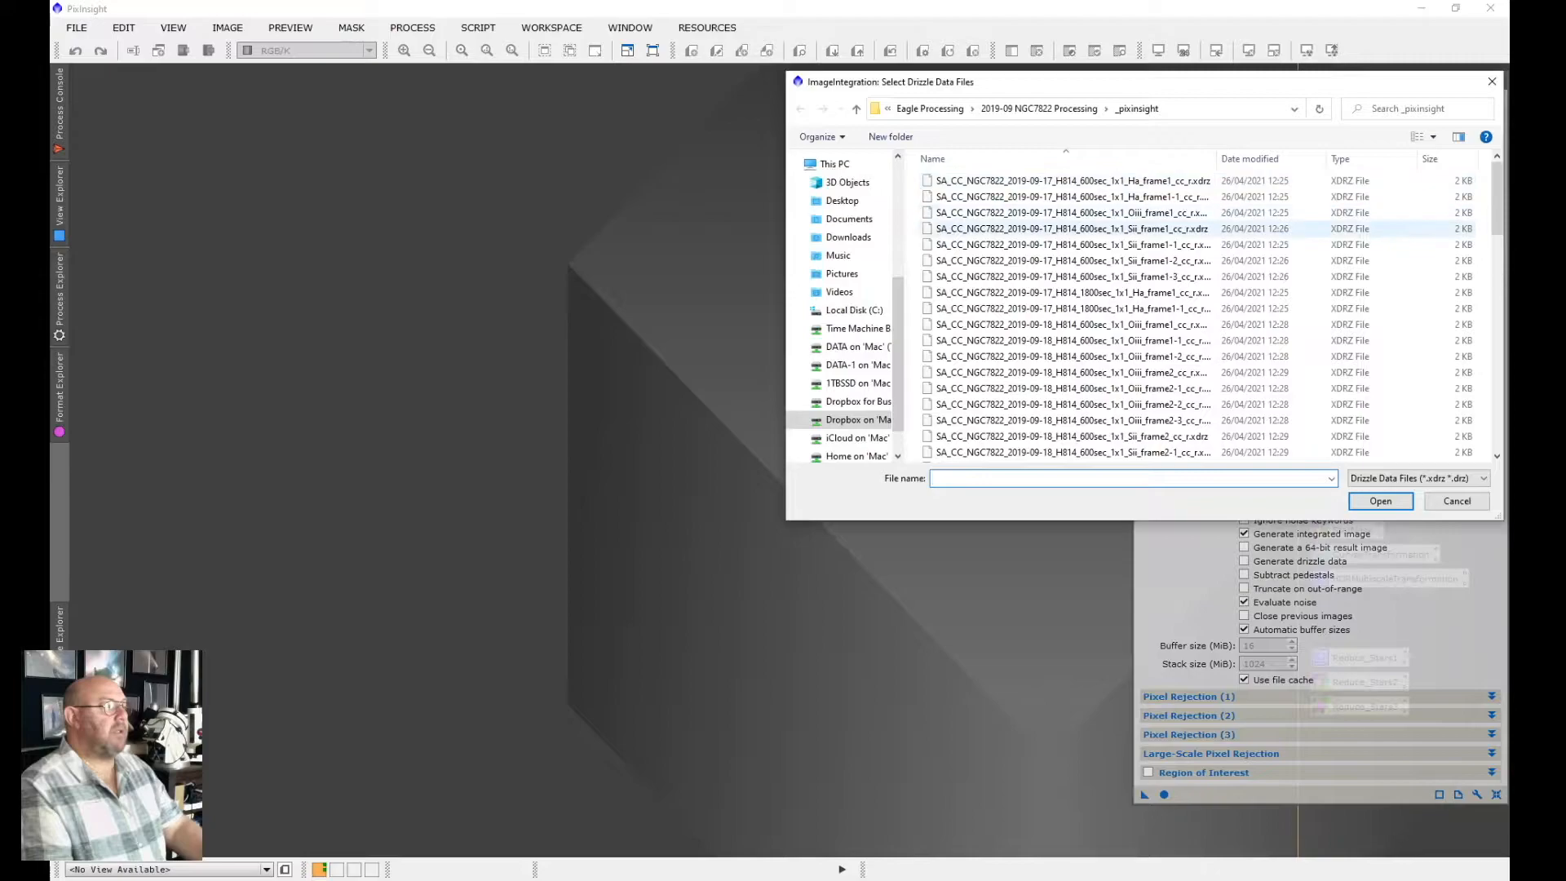
left_click(1454, 180)
scroll(1166, 277, "down", 15)
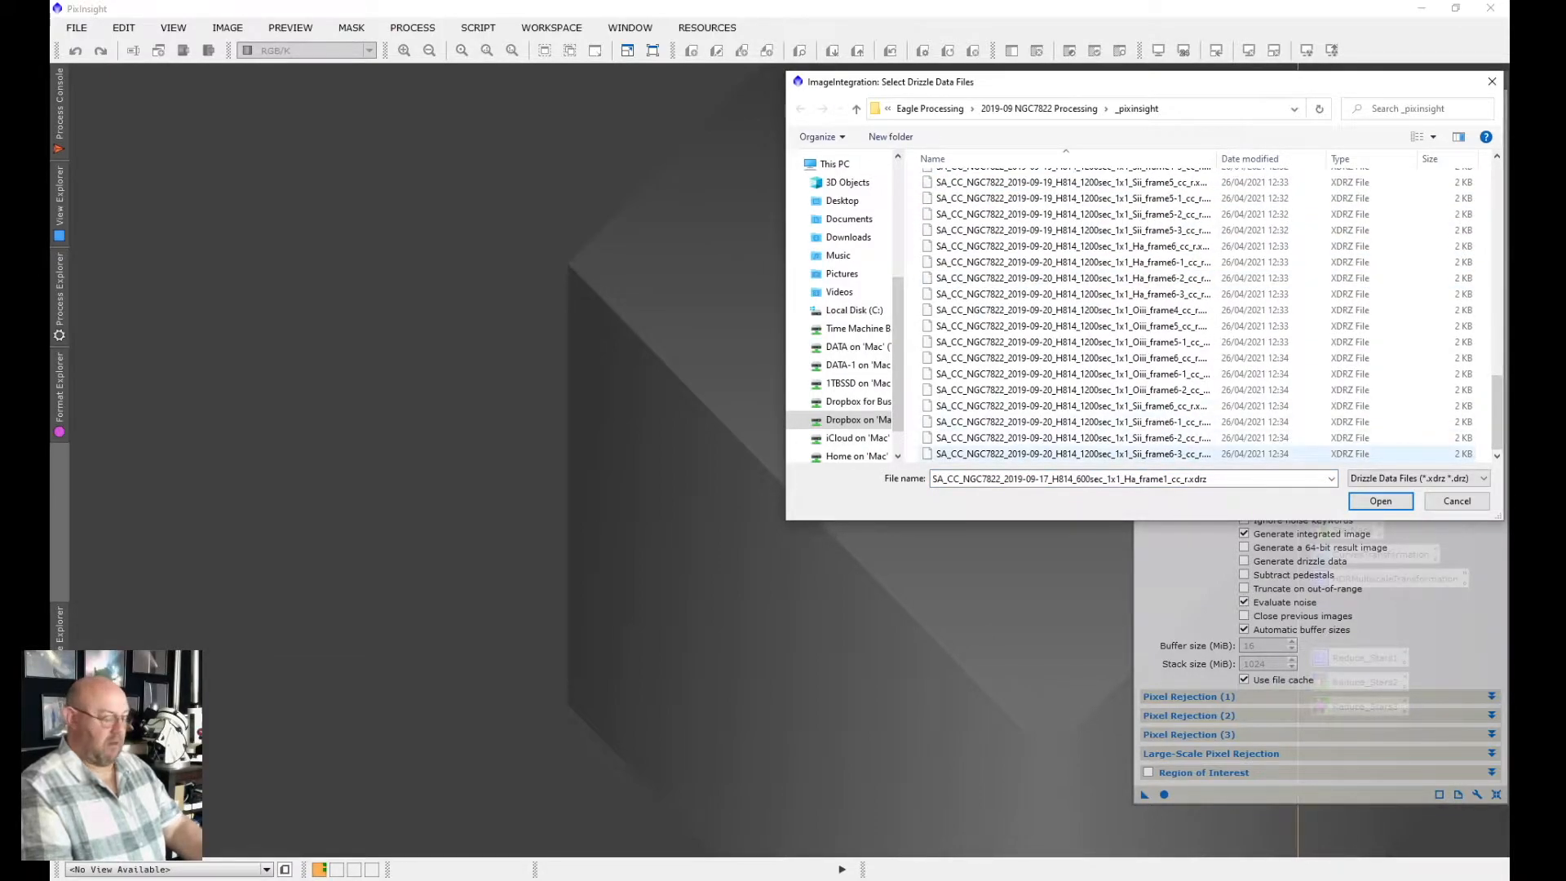
left_click(1060, 454, "shift")
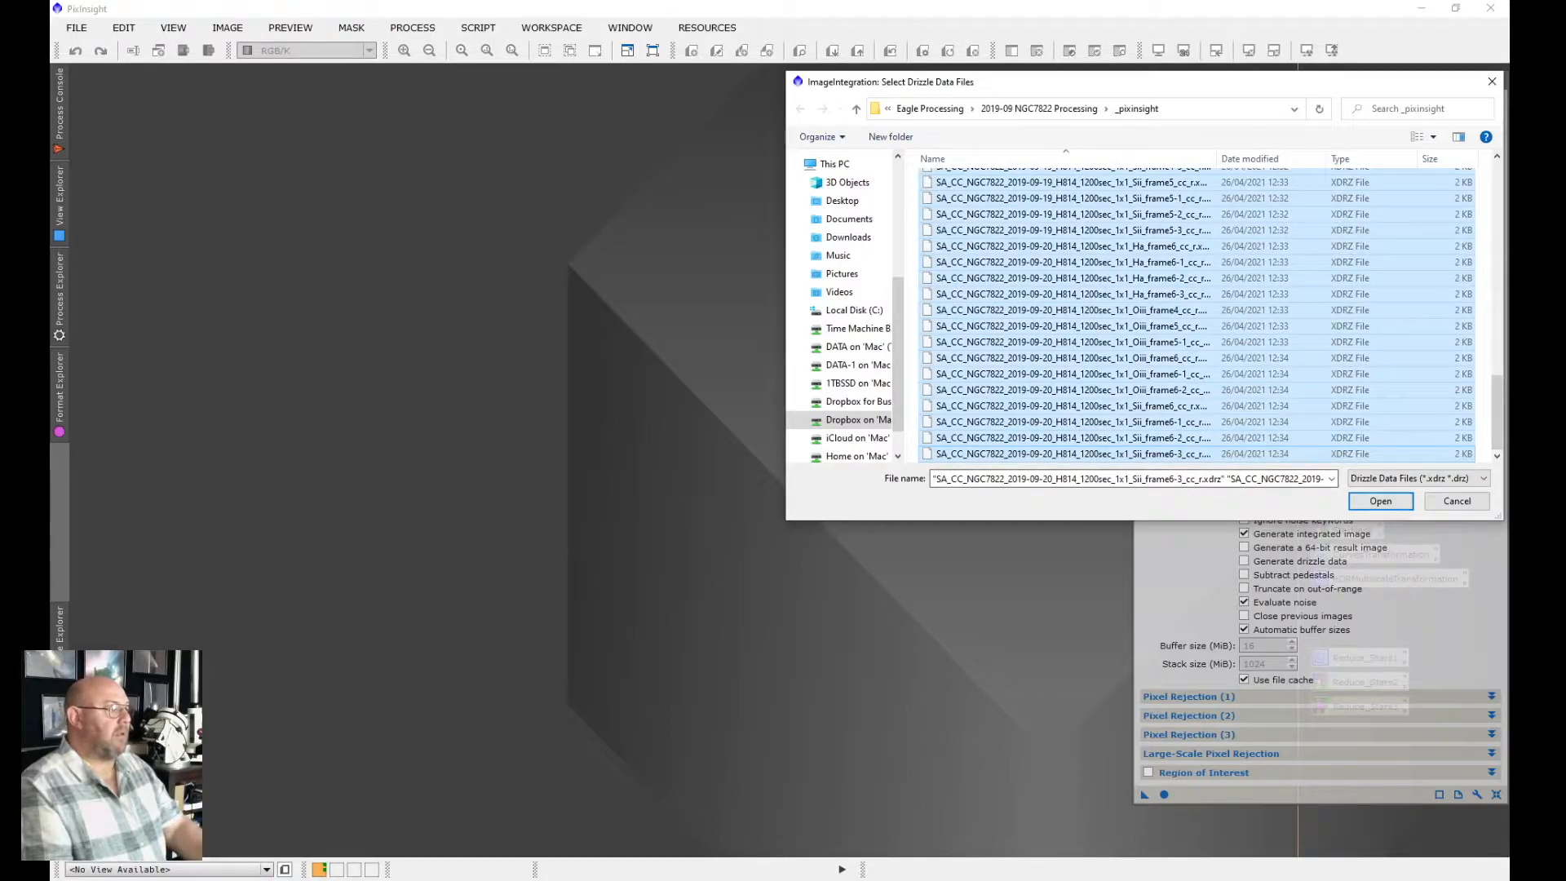
left_click(1380, 501)
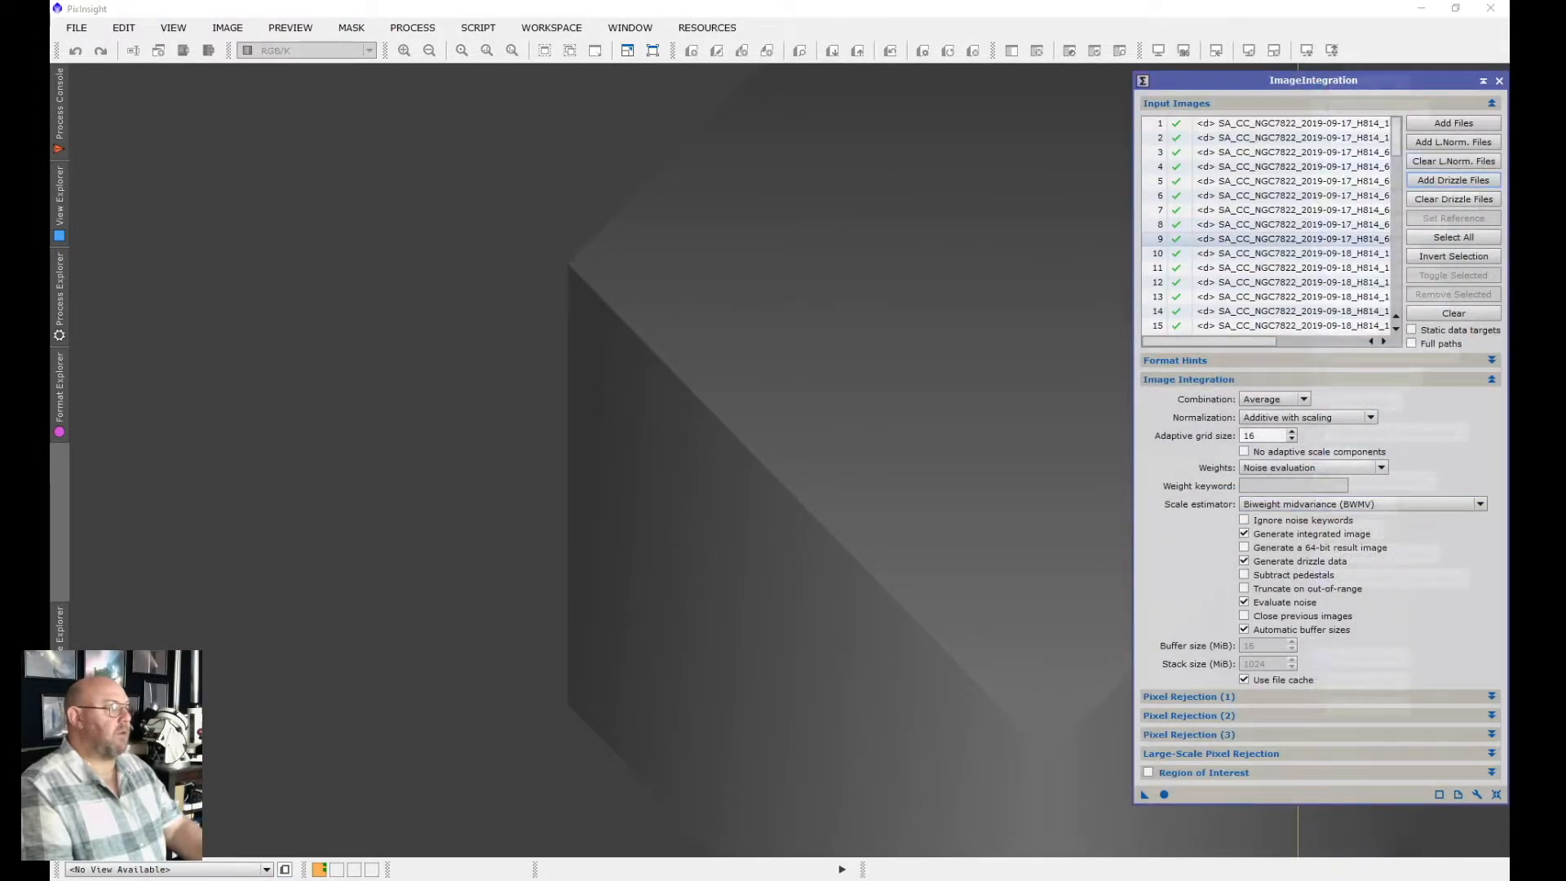
scroll(1264, 195, "right", 5)
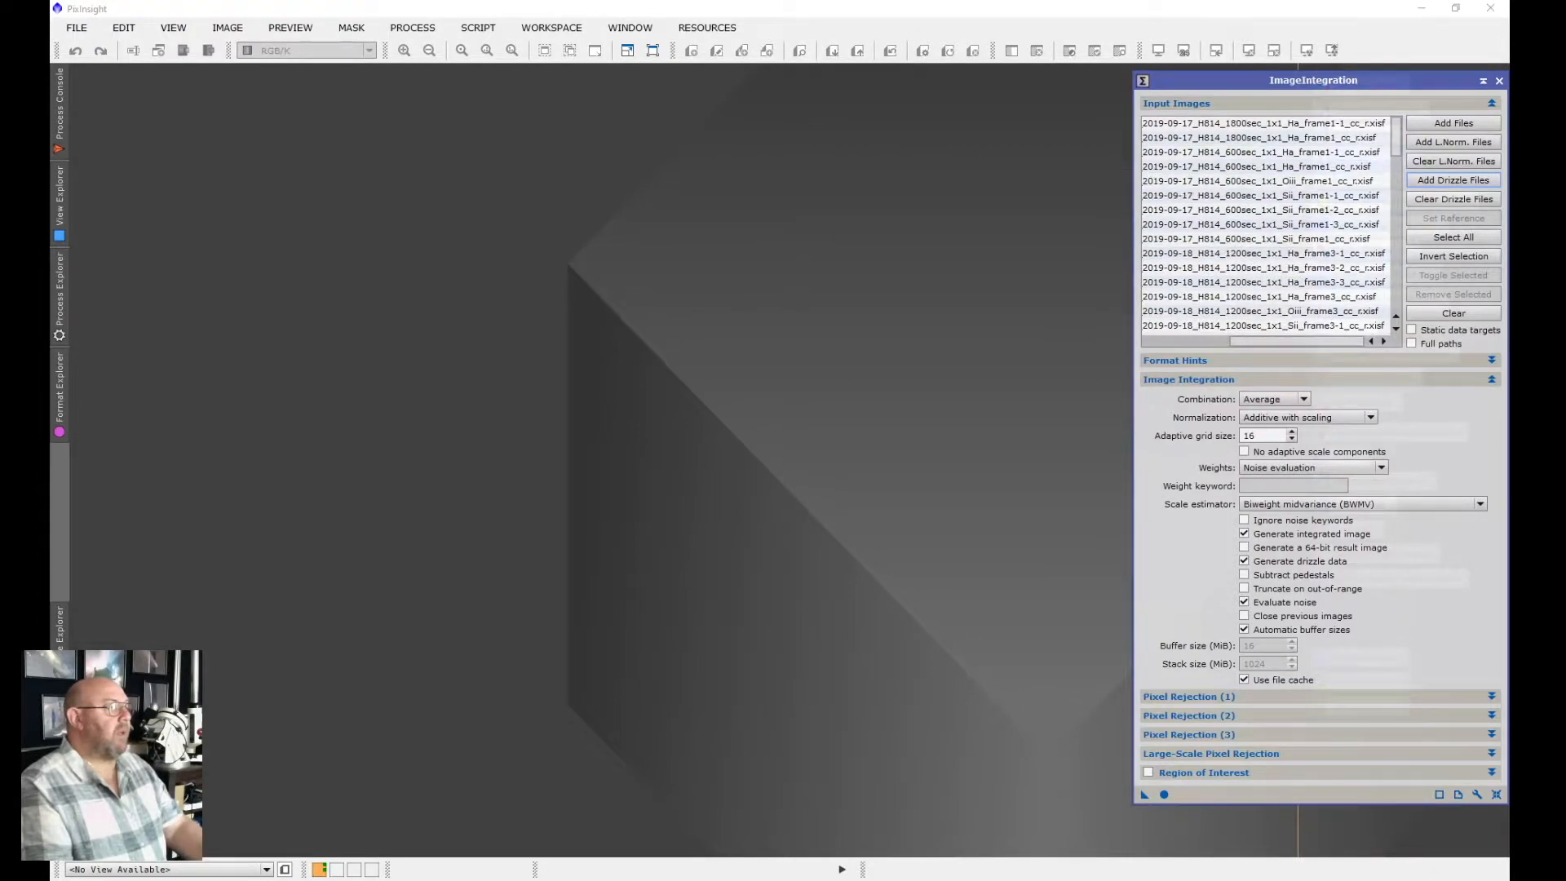
left_click(1264, 180)
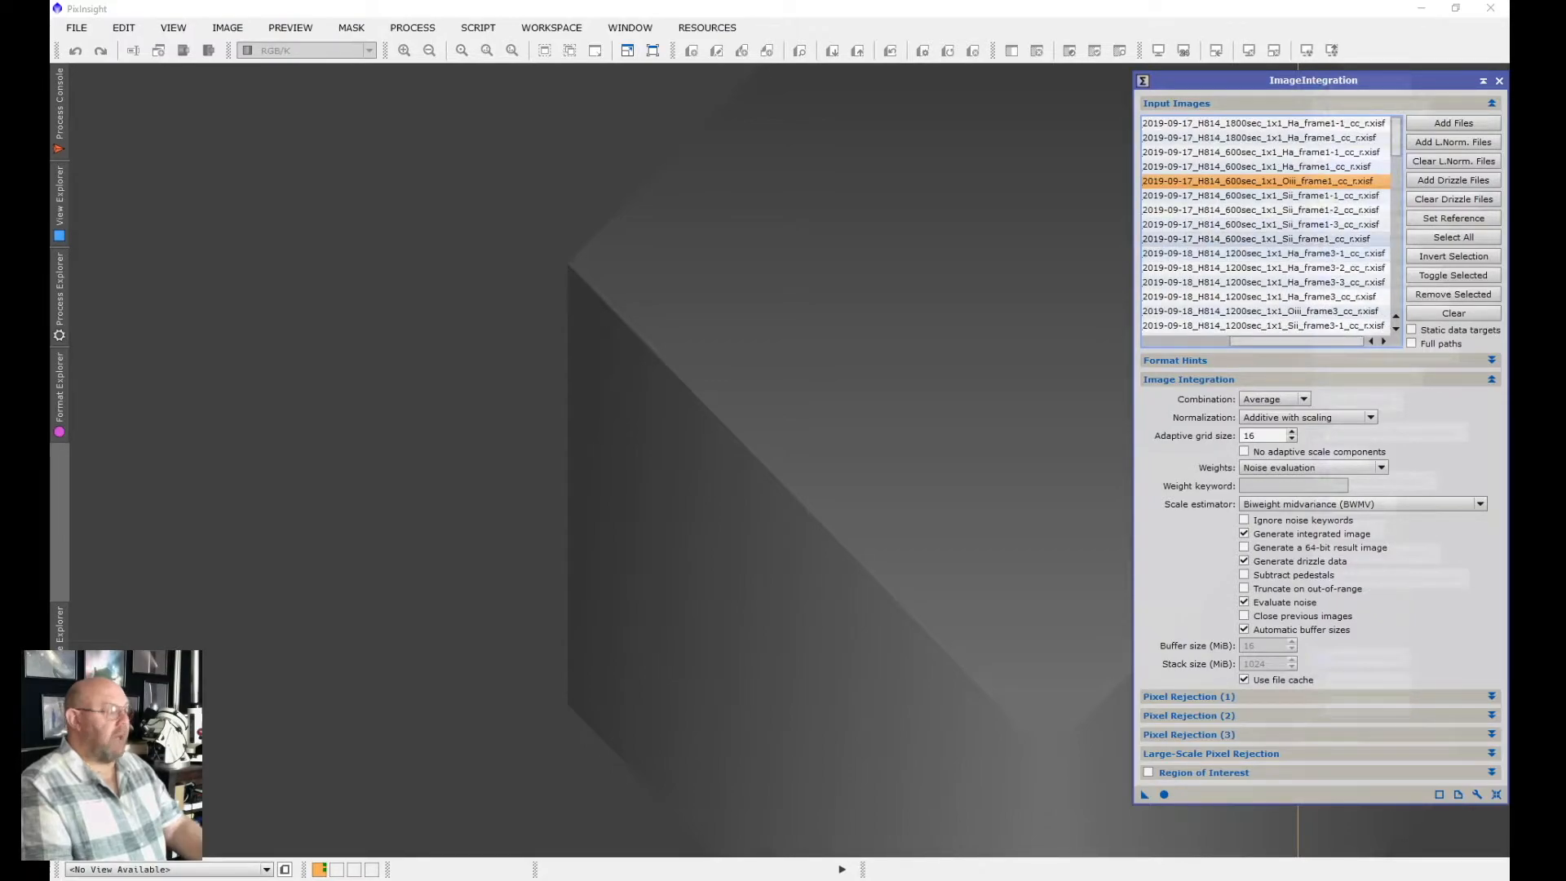
left_click(1264, 238, "shift")
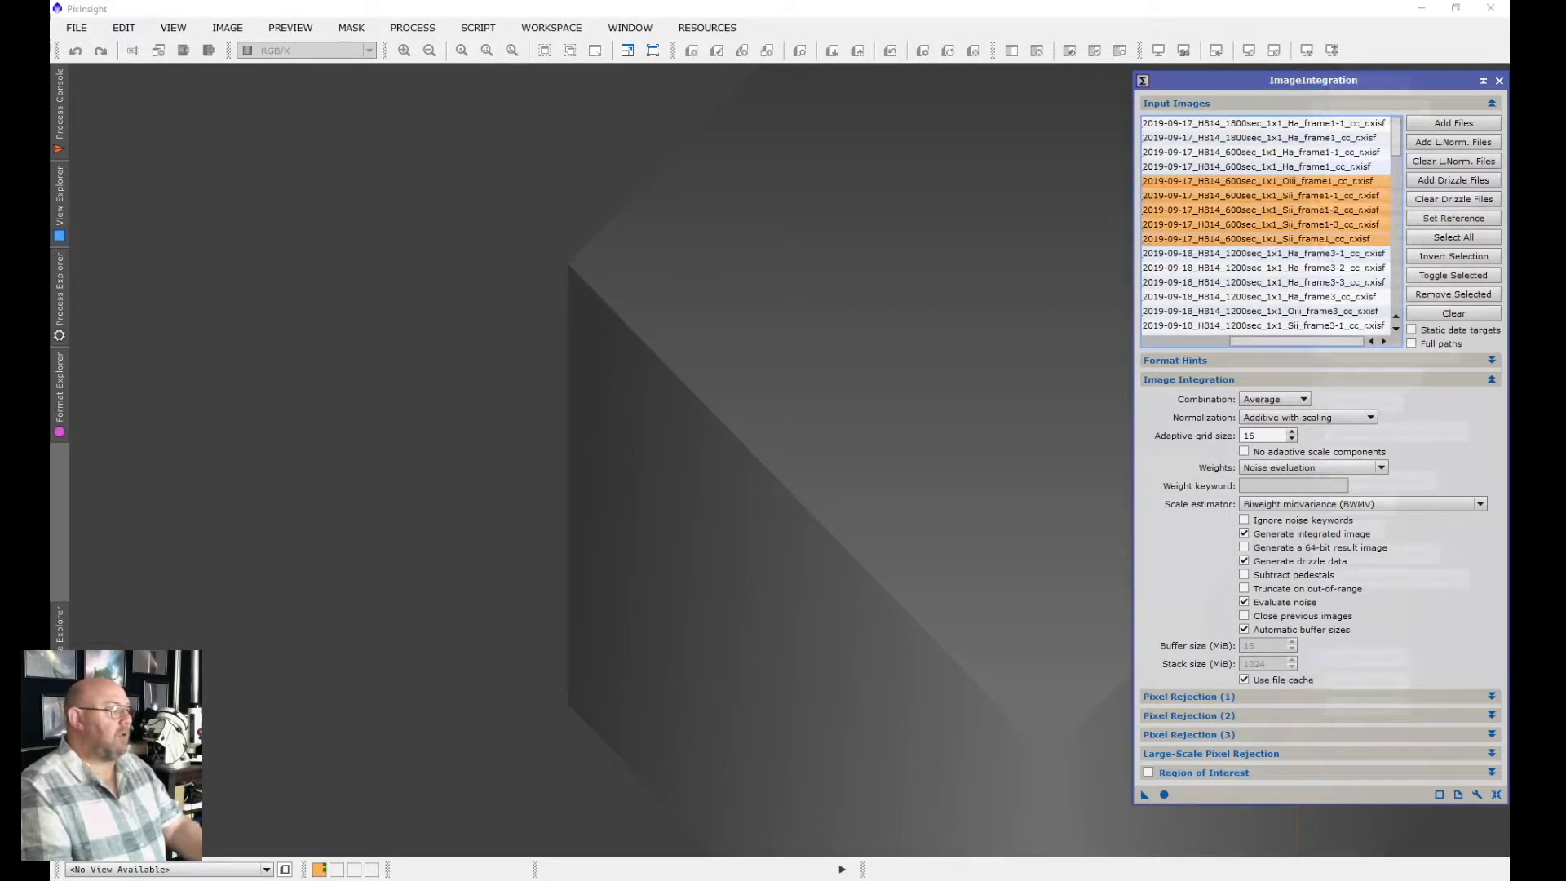
left_click(1452, 275)
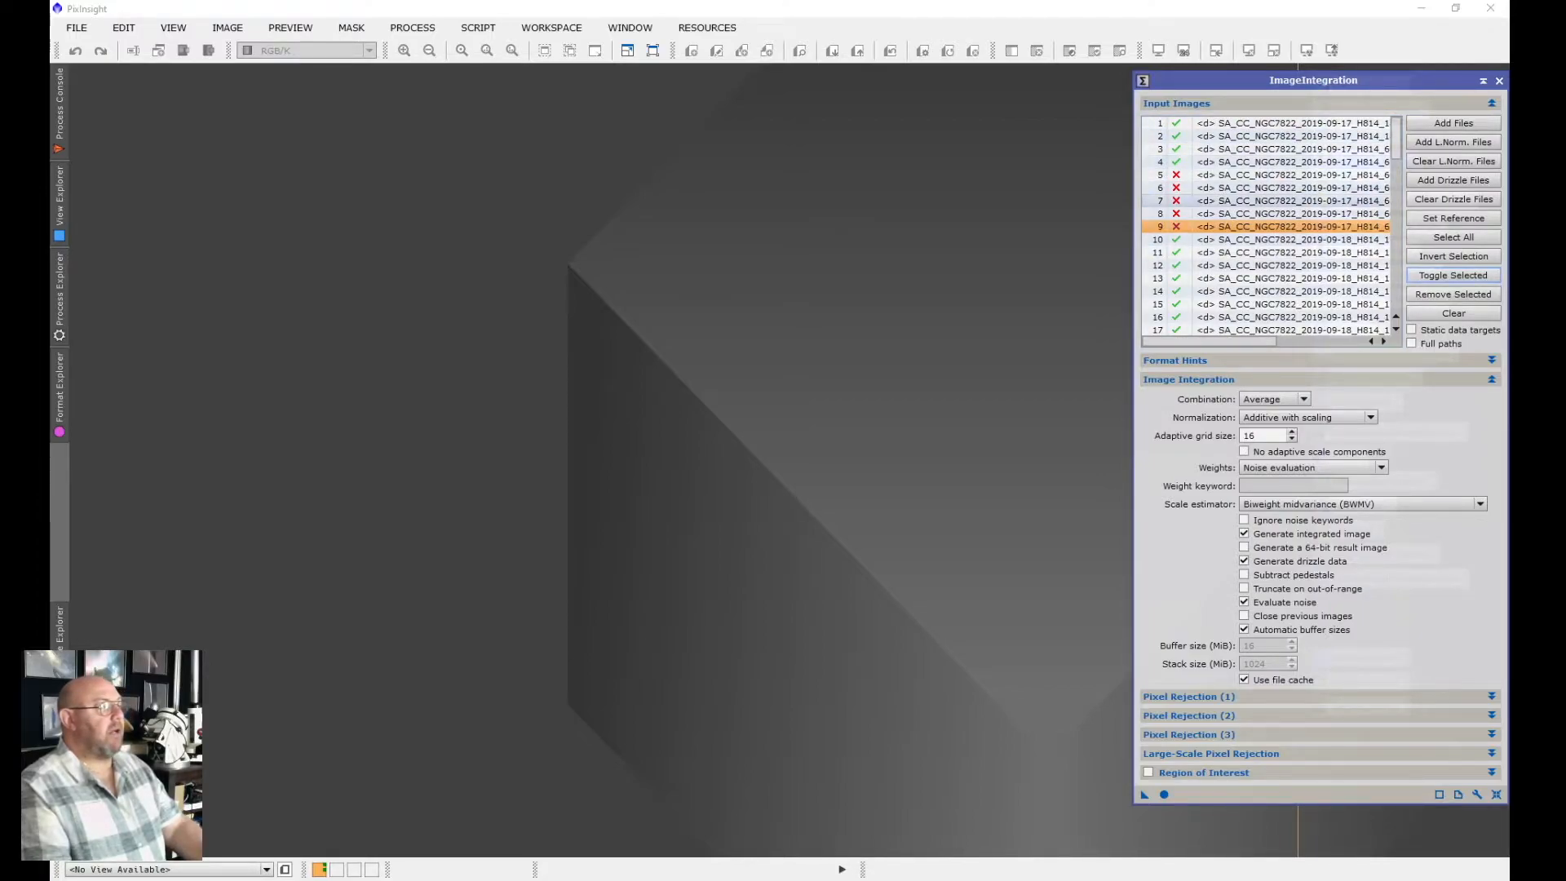
left_click_drag(1207, 340, 1295, 341)
scroll(1268, 226, "down", 1)
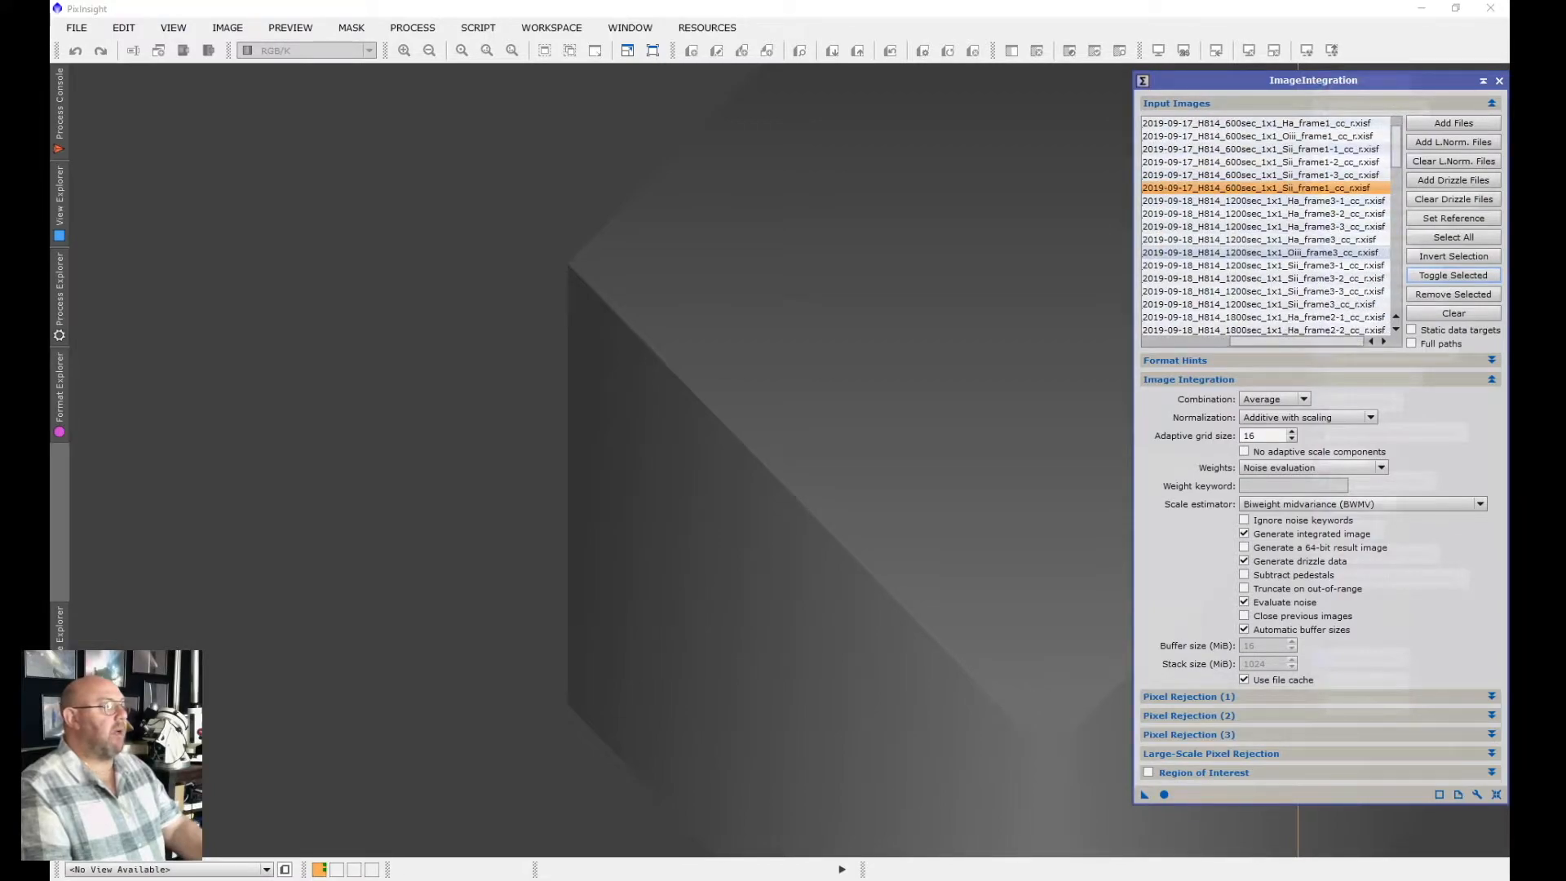
left_click(1264, 252)
scroll(1264, 252, "down", 1)
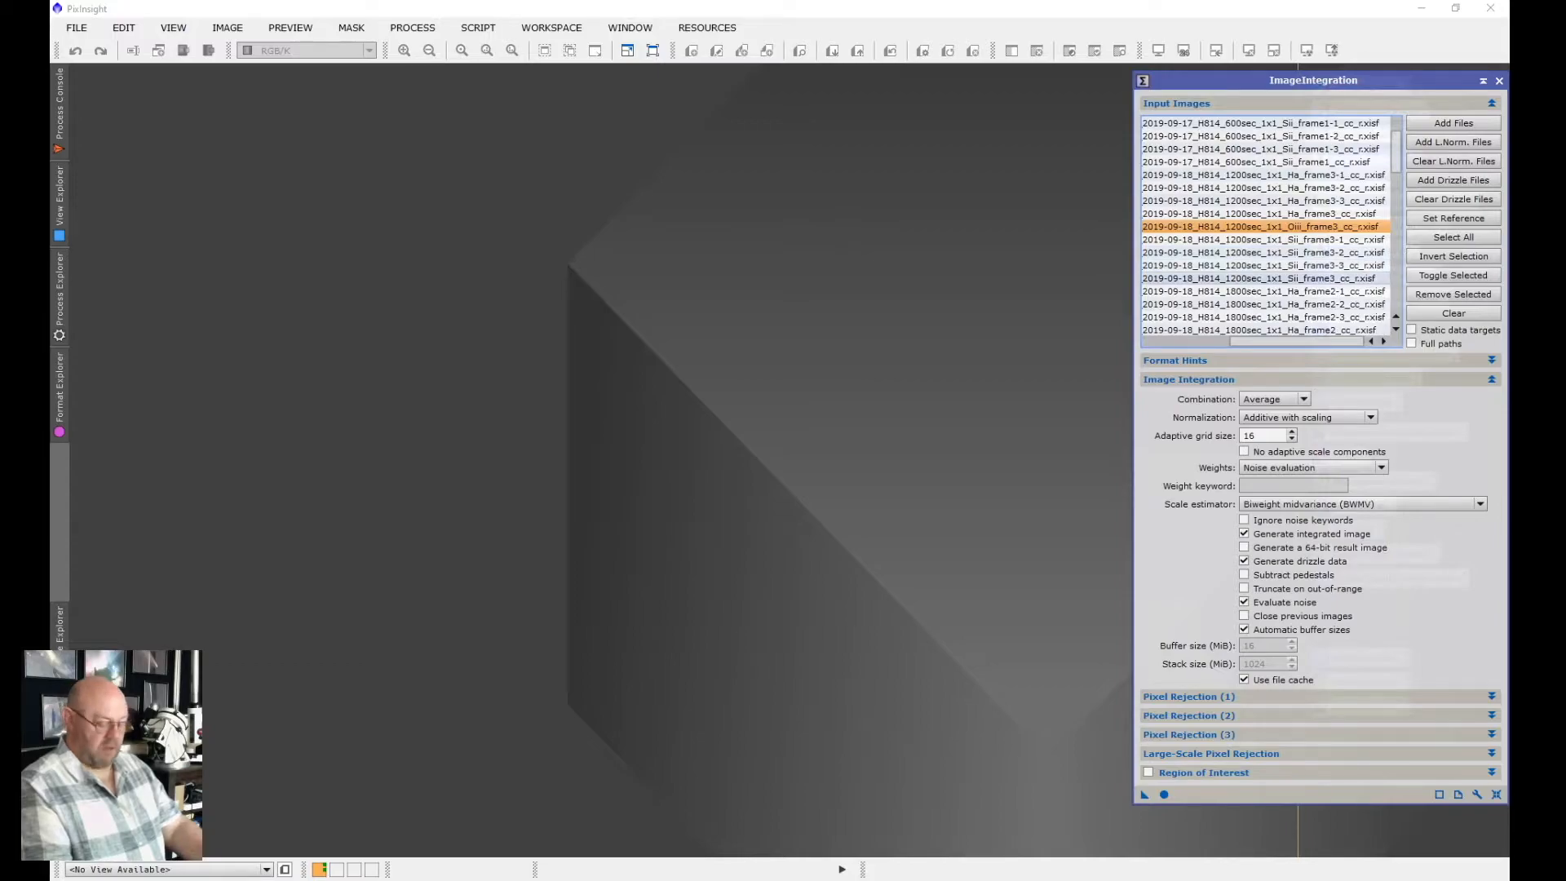
left_click(1268, 278, "shift")
left_click(1452, 274)
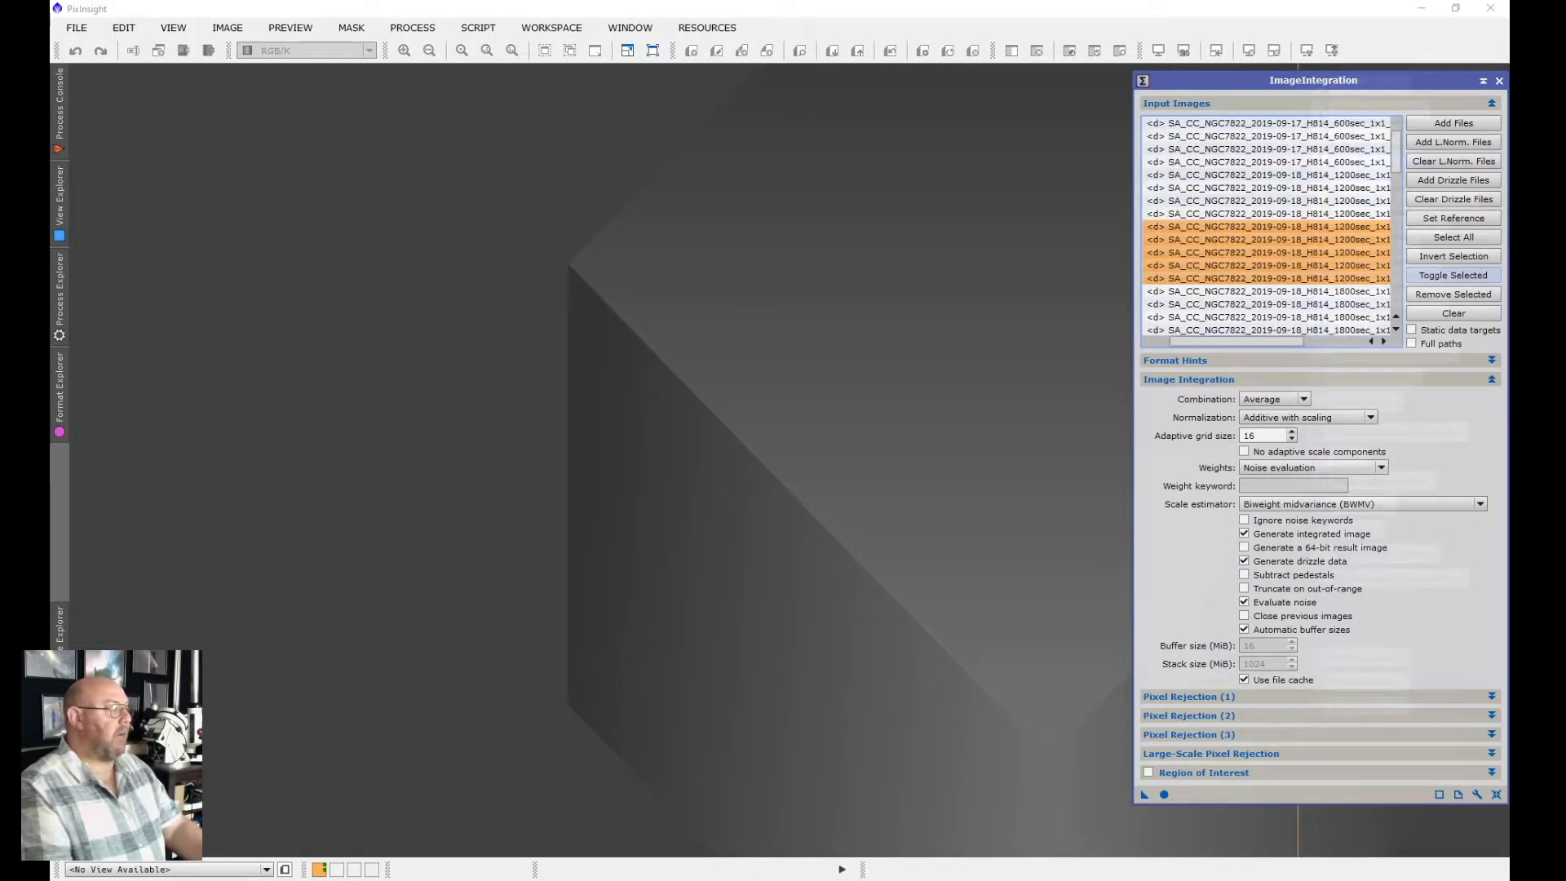
left_click(1452, 275)
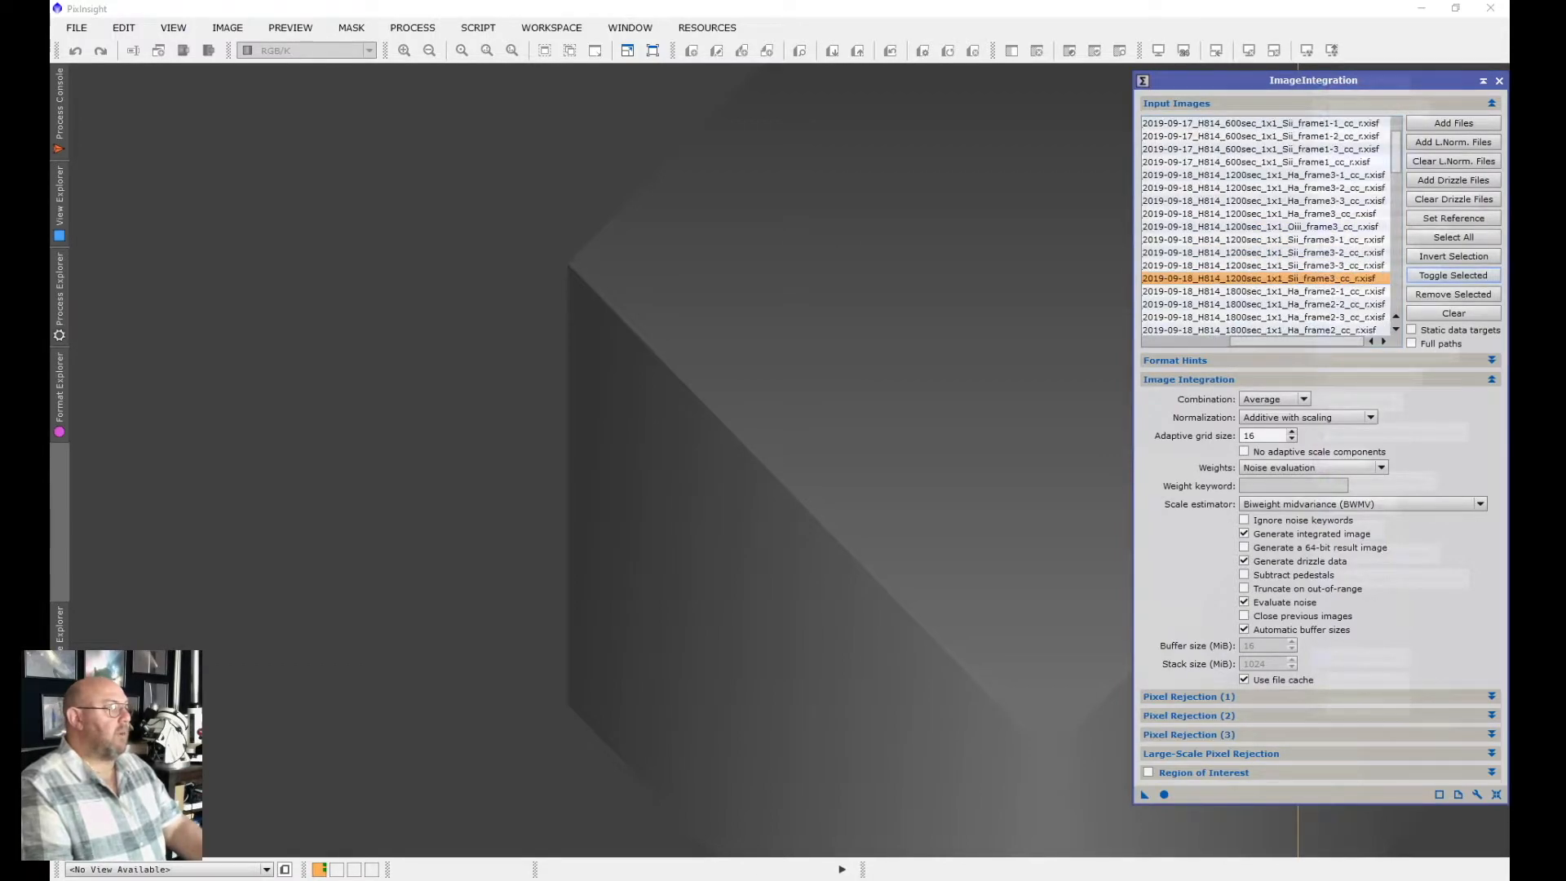
left_click(1262, 278)
scroll(1262, 279, "down", 3)
scroll(1263, 278, "down", 1)
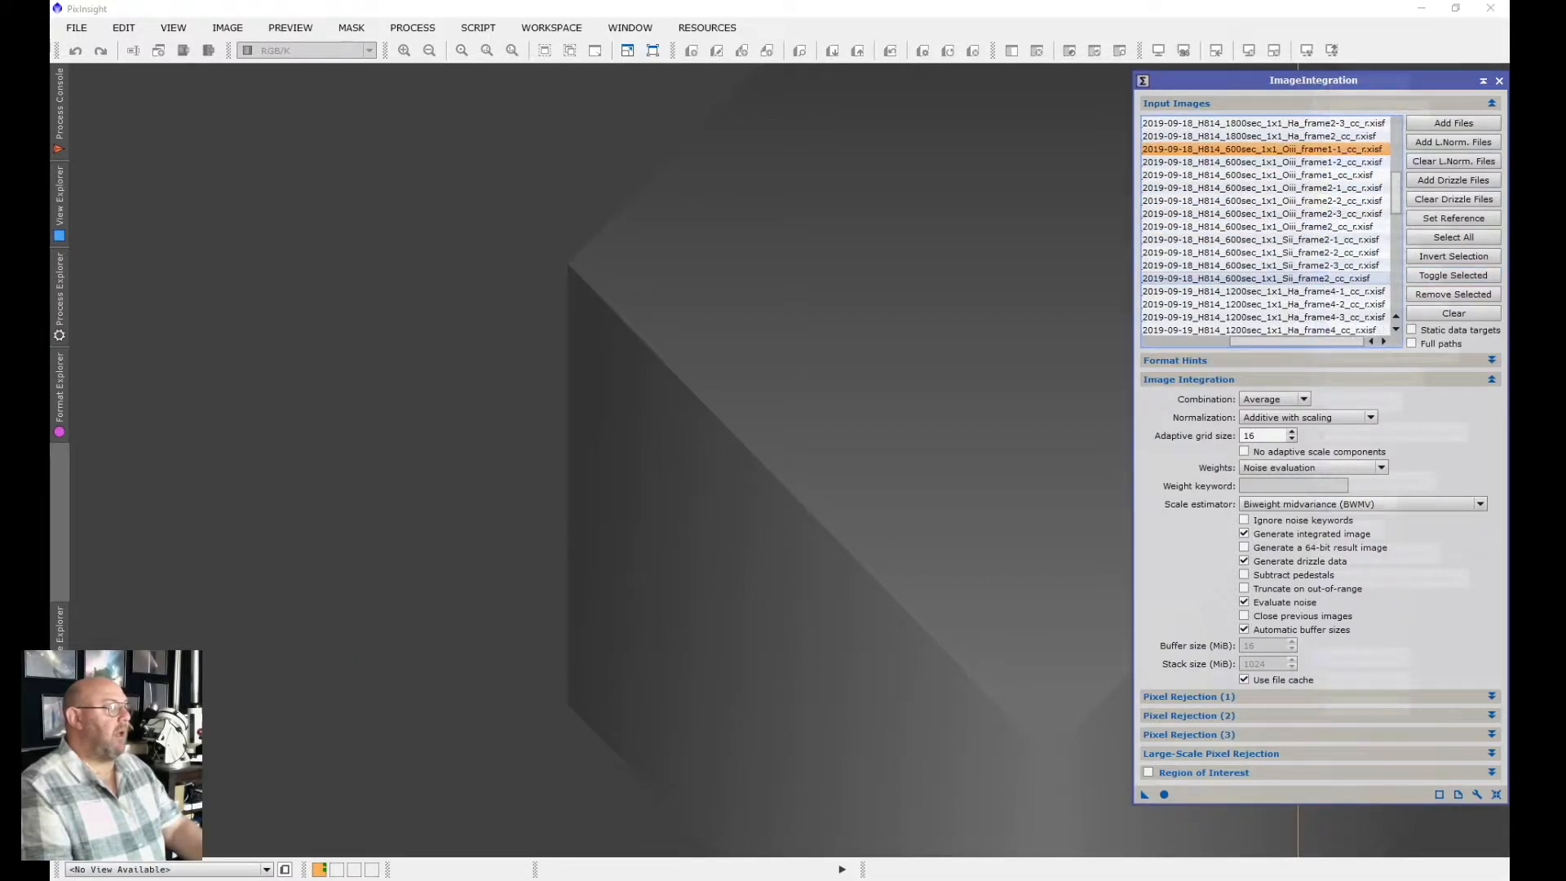
left_click(1262, 278, "shift")
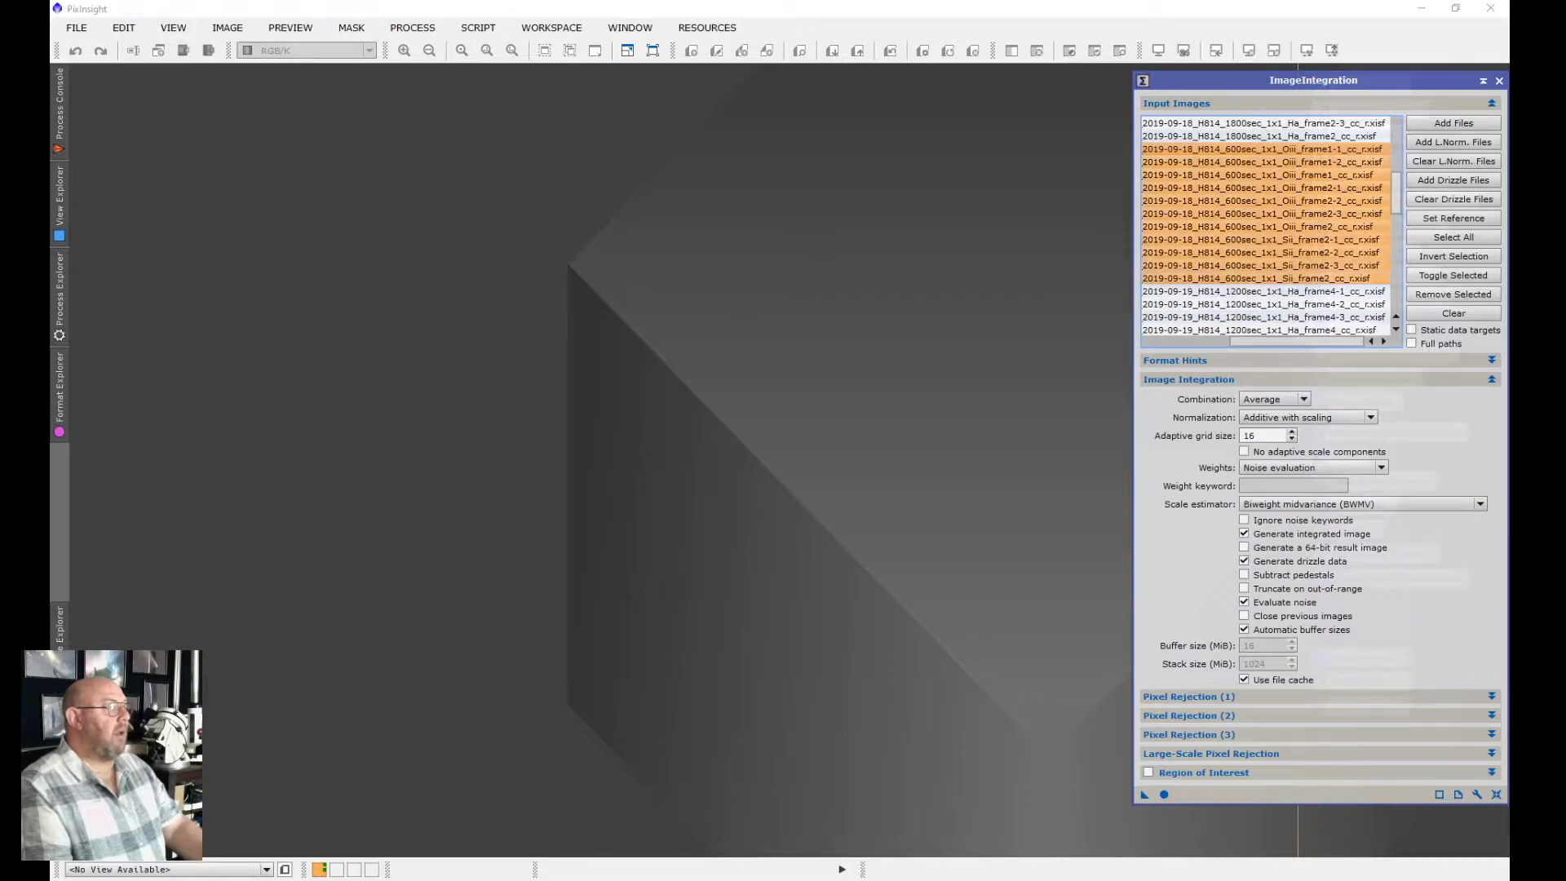
left_click(1453, 275)
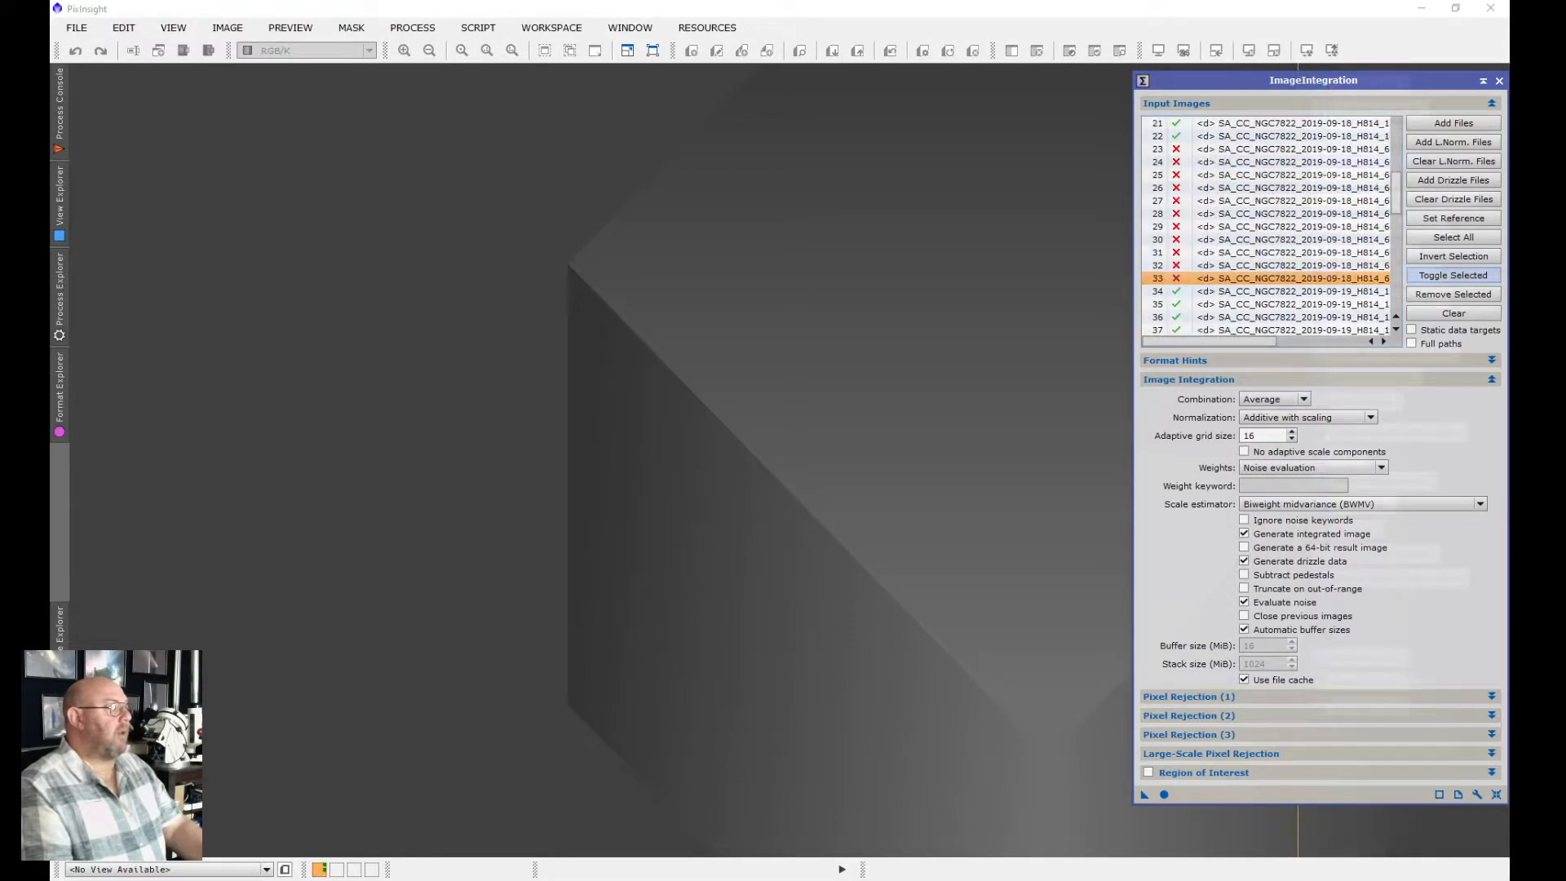
scroll(1264, 252, "down", 4)
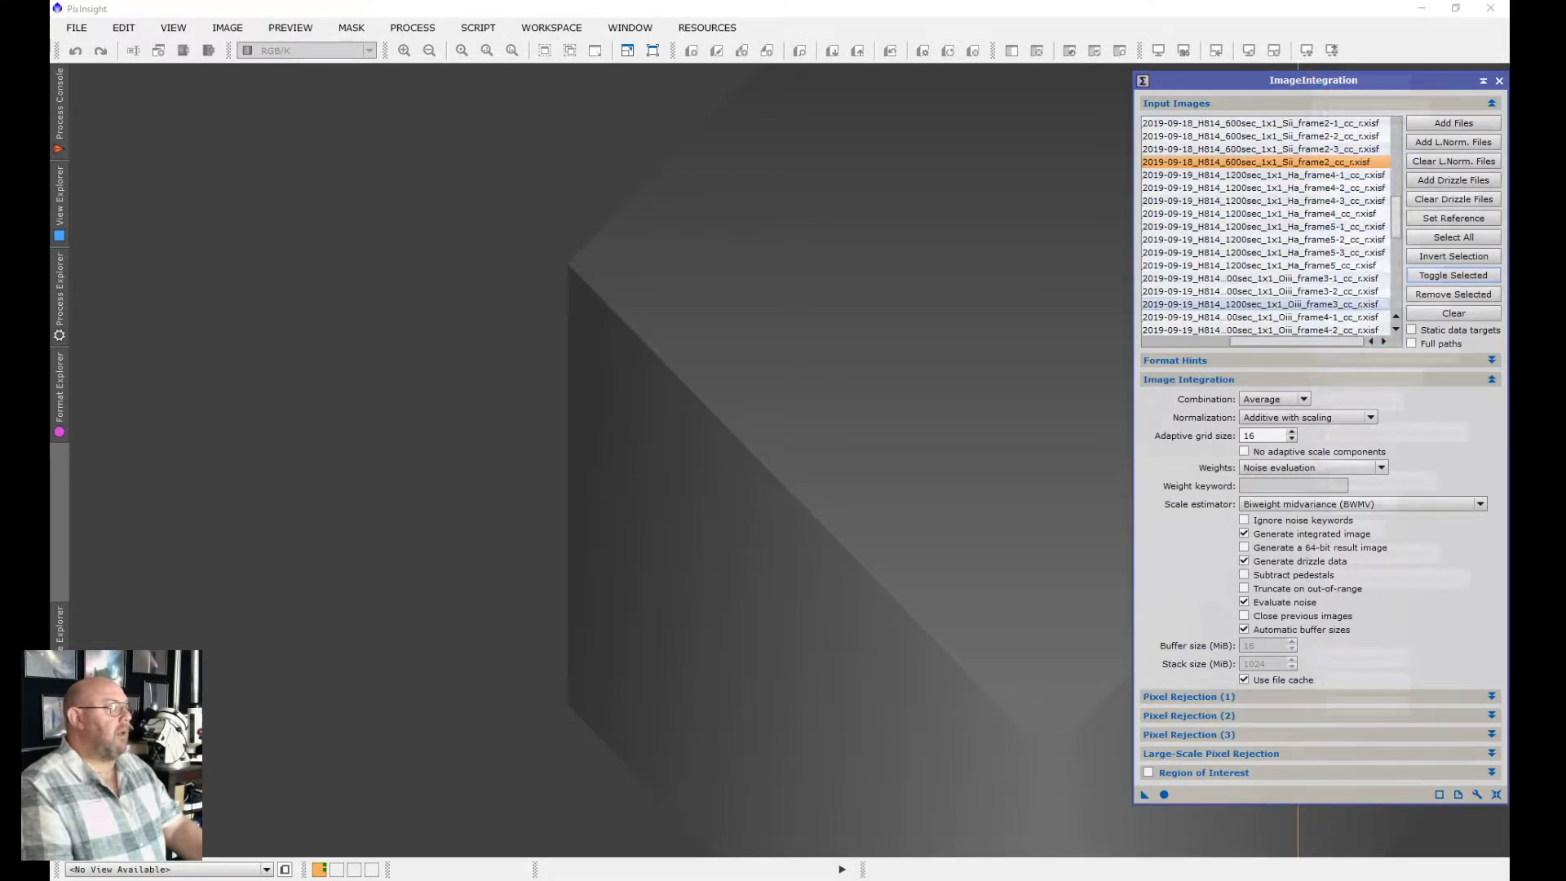
left_click(1264, 252)
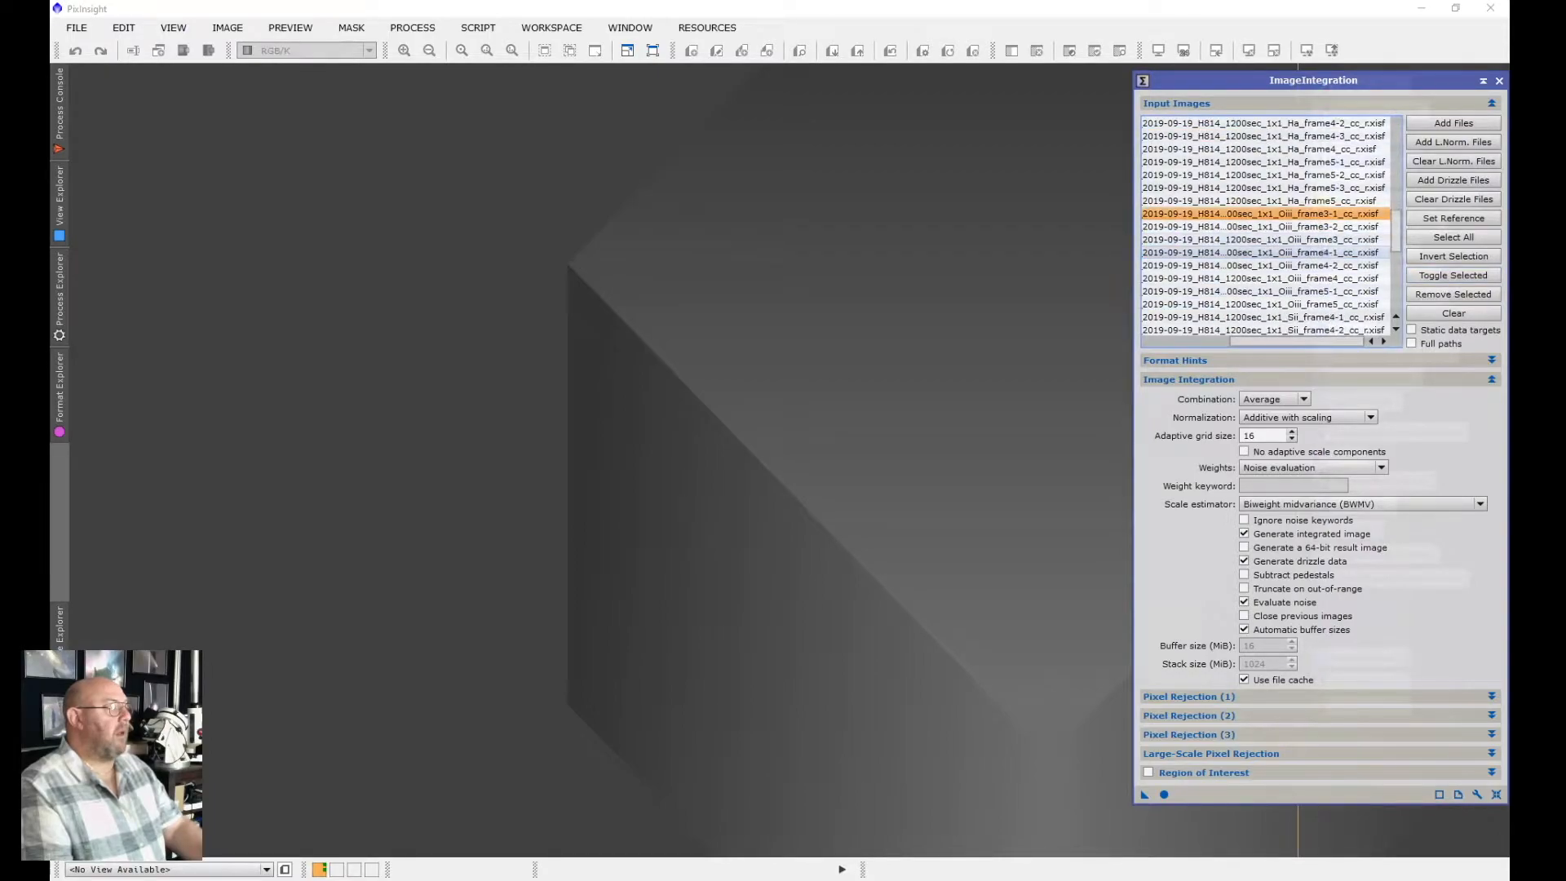
scroll(1264, 252, "down", 3)
scroll(1264, 252, "down", 3)
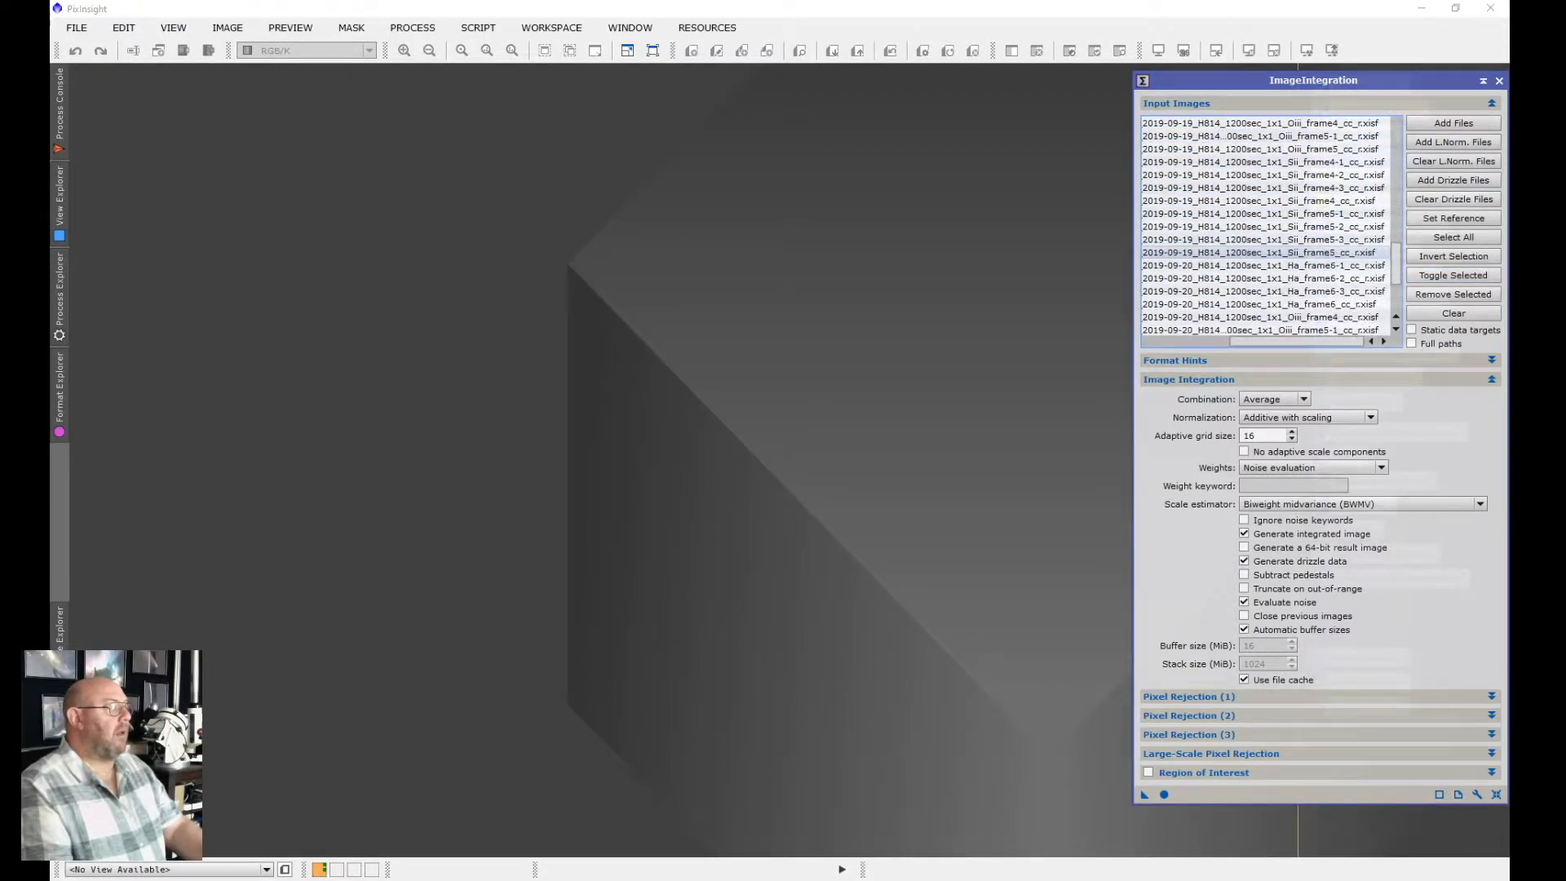
left_click(1264, 252, "shift")
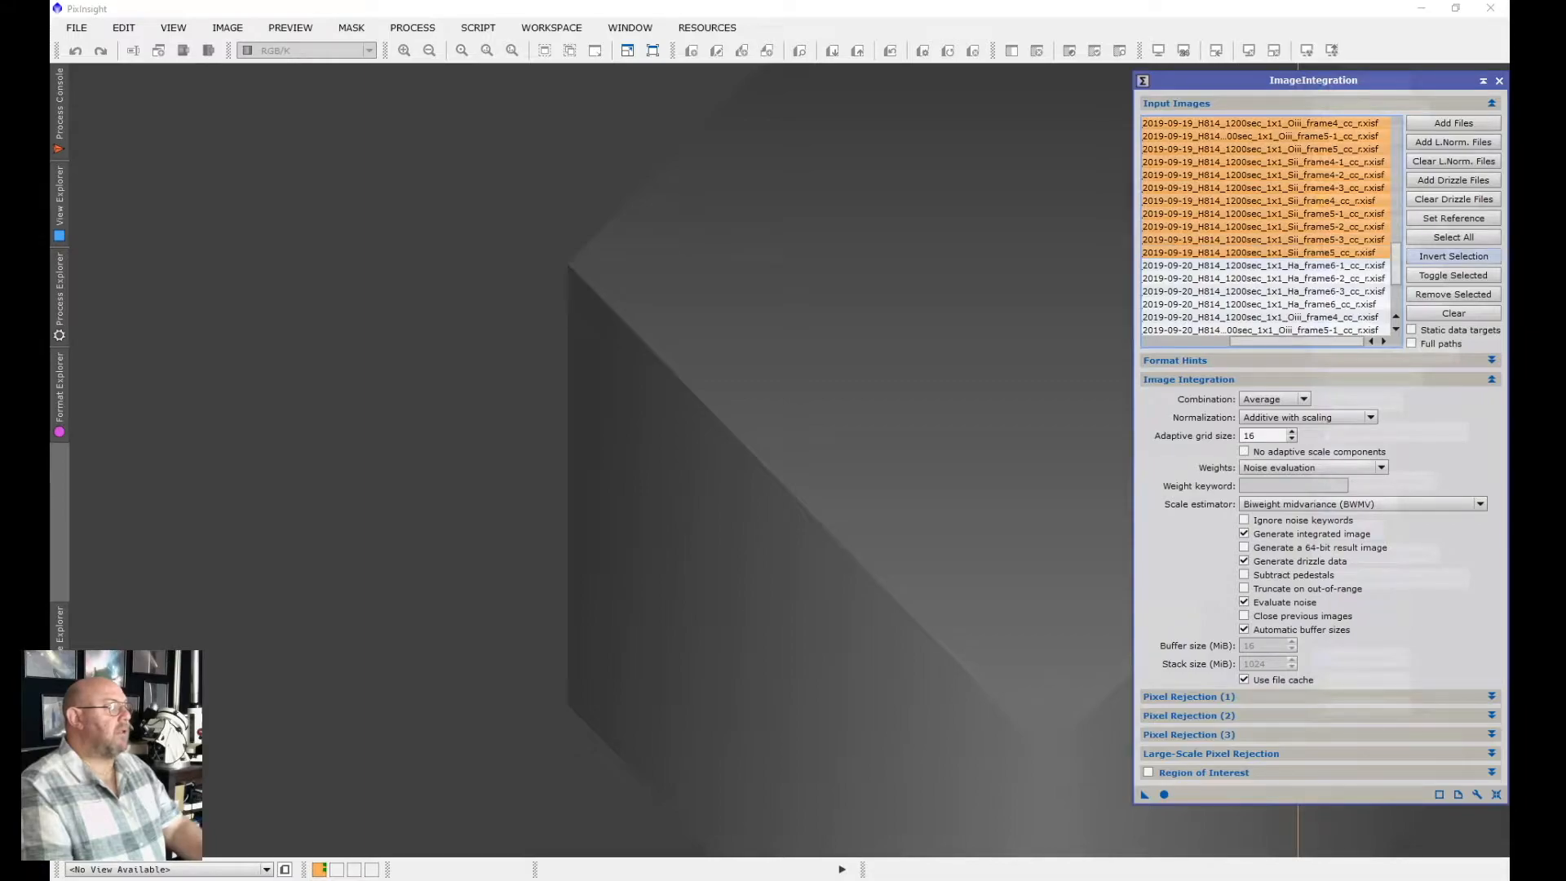
left_click(1453, 275)
scroll(1305, 265, "right", 4)
scroll(1305, 265, "down", 2)
left_click(1264, 265)
scroll(1264, 245, "down", 3)
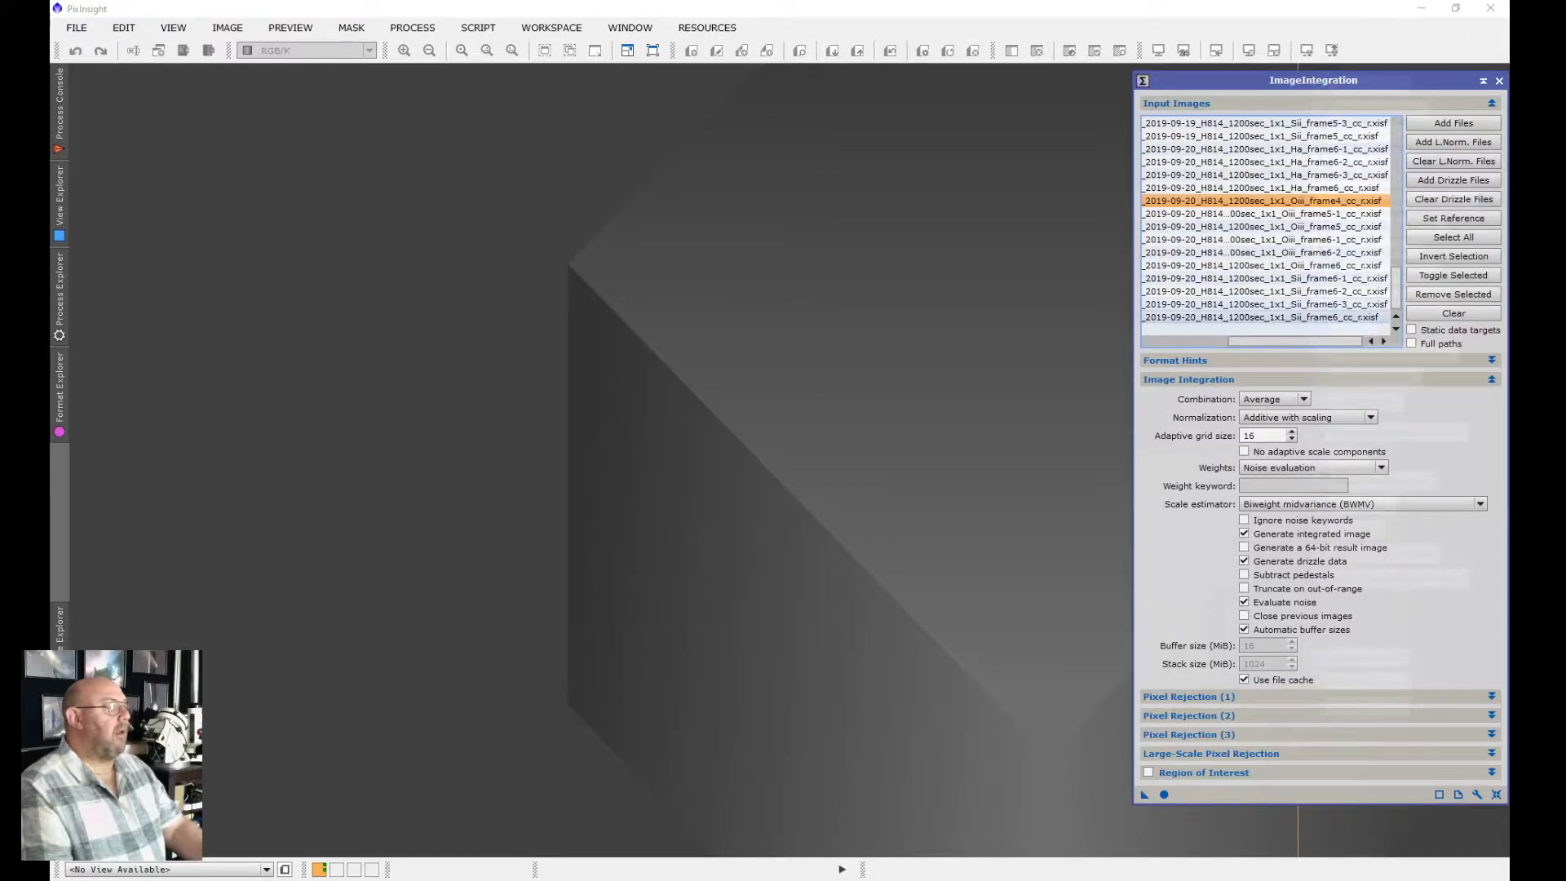
left_click(1264, 316, "shift")
scroll(1264, 245, "left", 4)
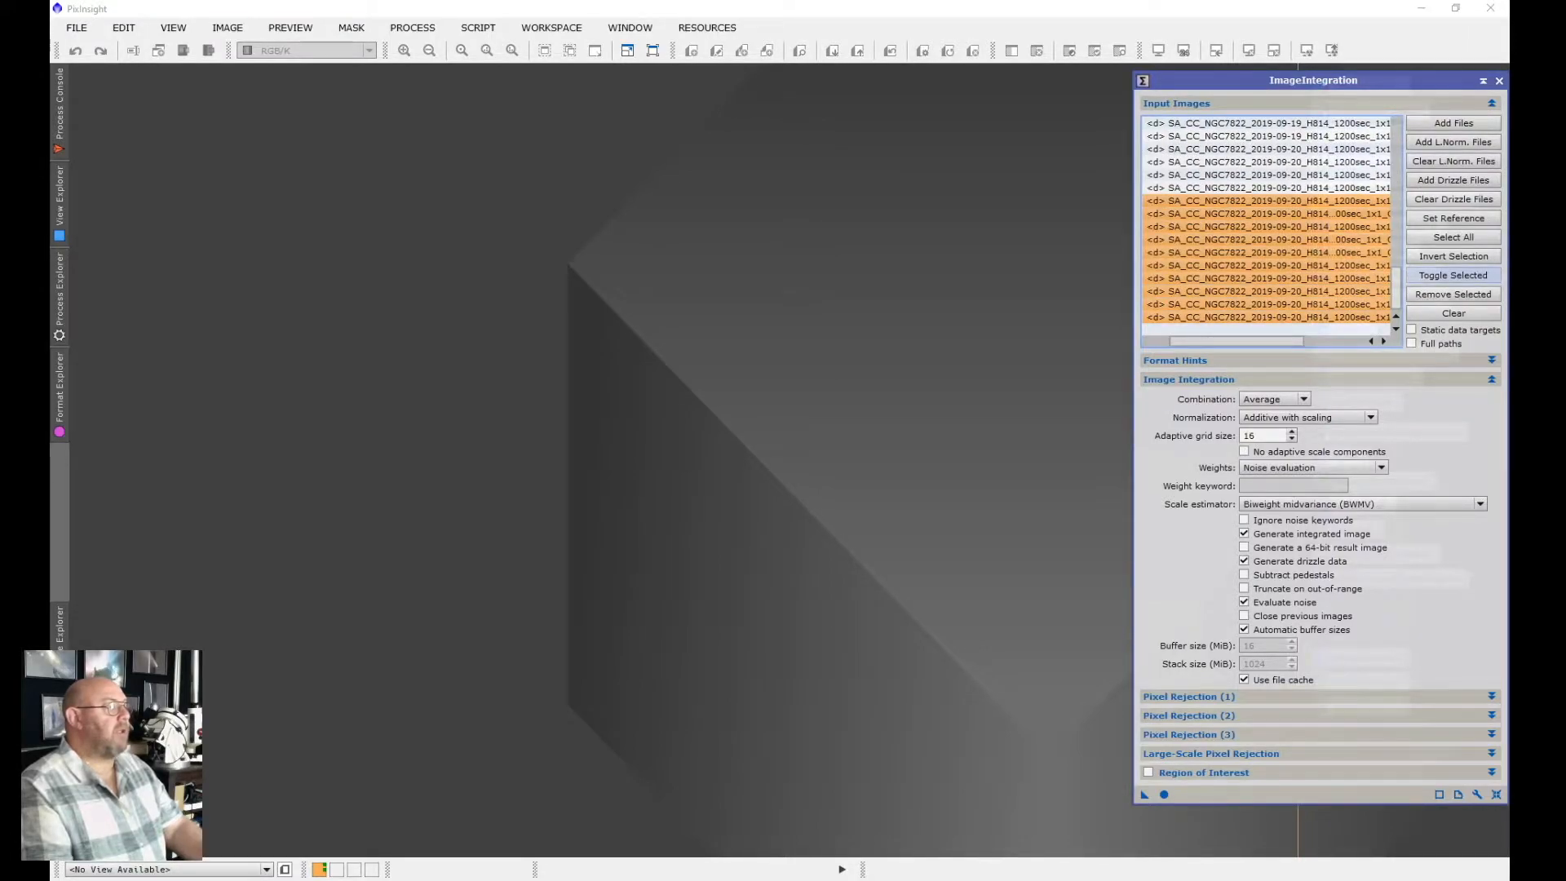
scroll(1264, 245, "left", 2)
left_click(1454, 275)
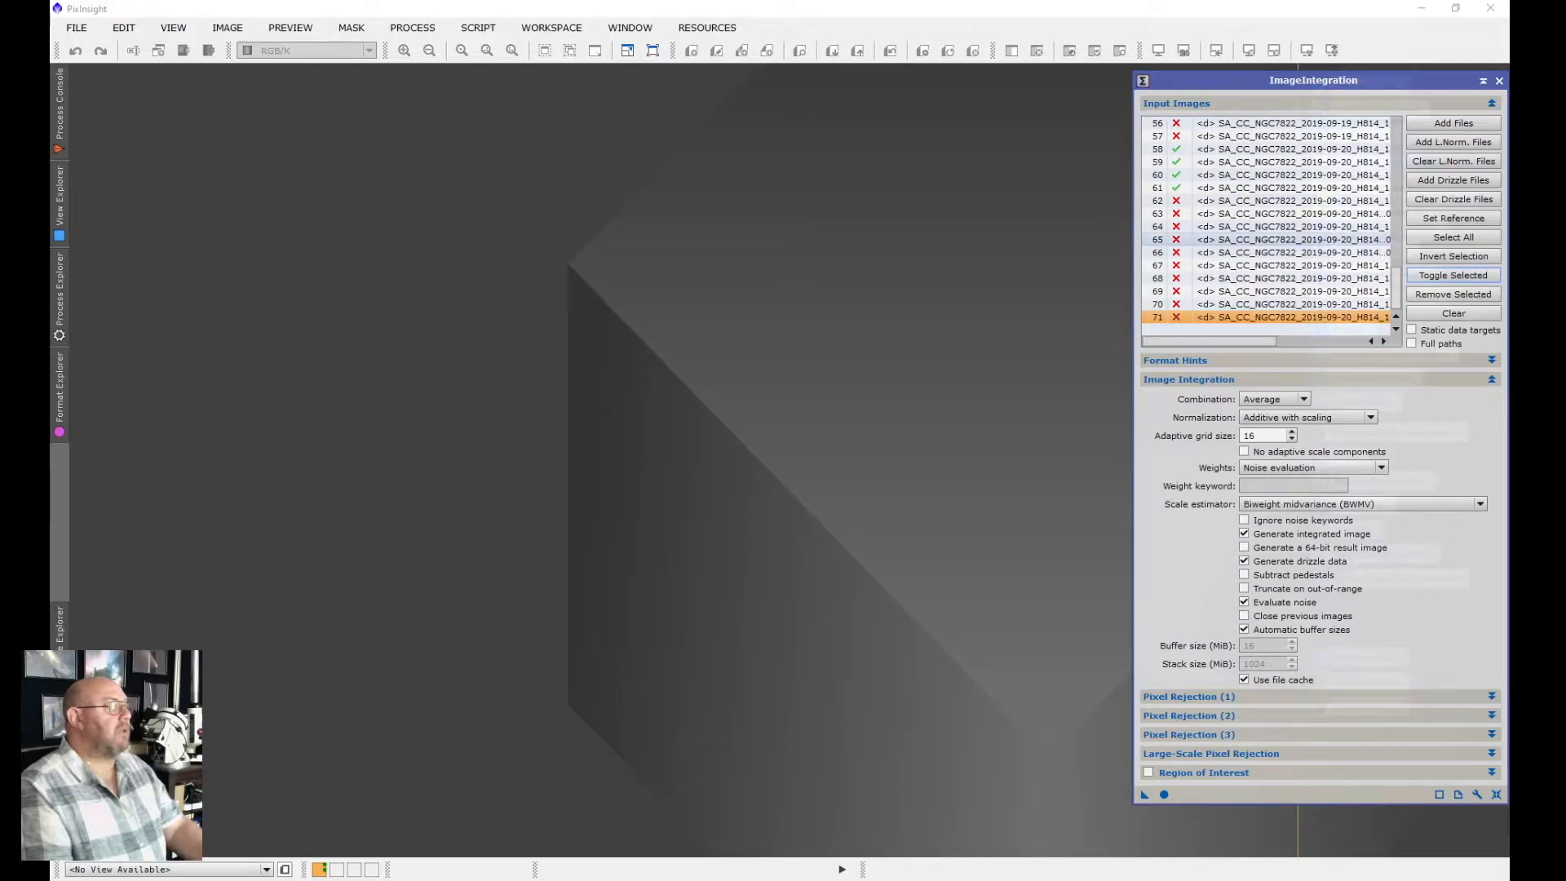
Set the Pixel Rejection (1) algorithm to Winsorized Sigma Clipping
scroll(1264, 239, "up", 15)
scroll(1264, 239, "up", 3)
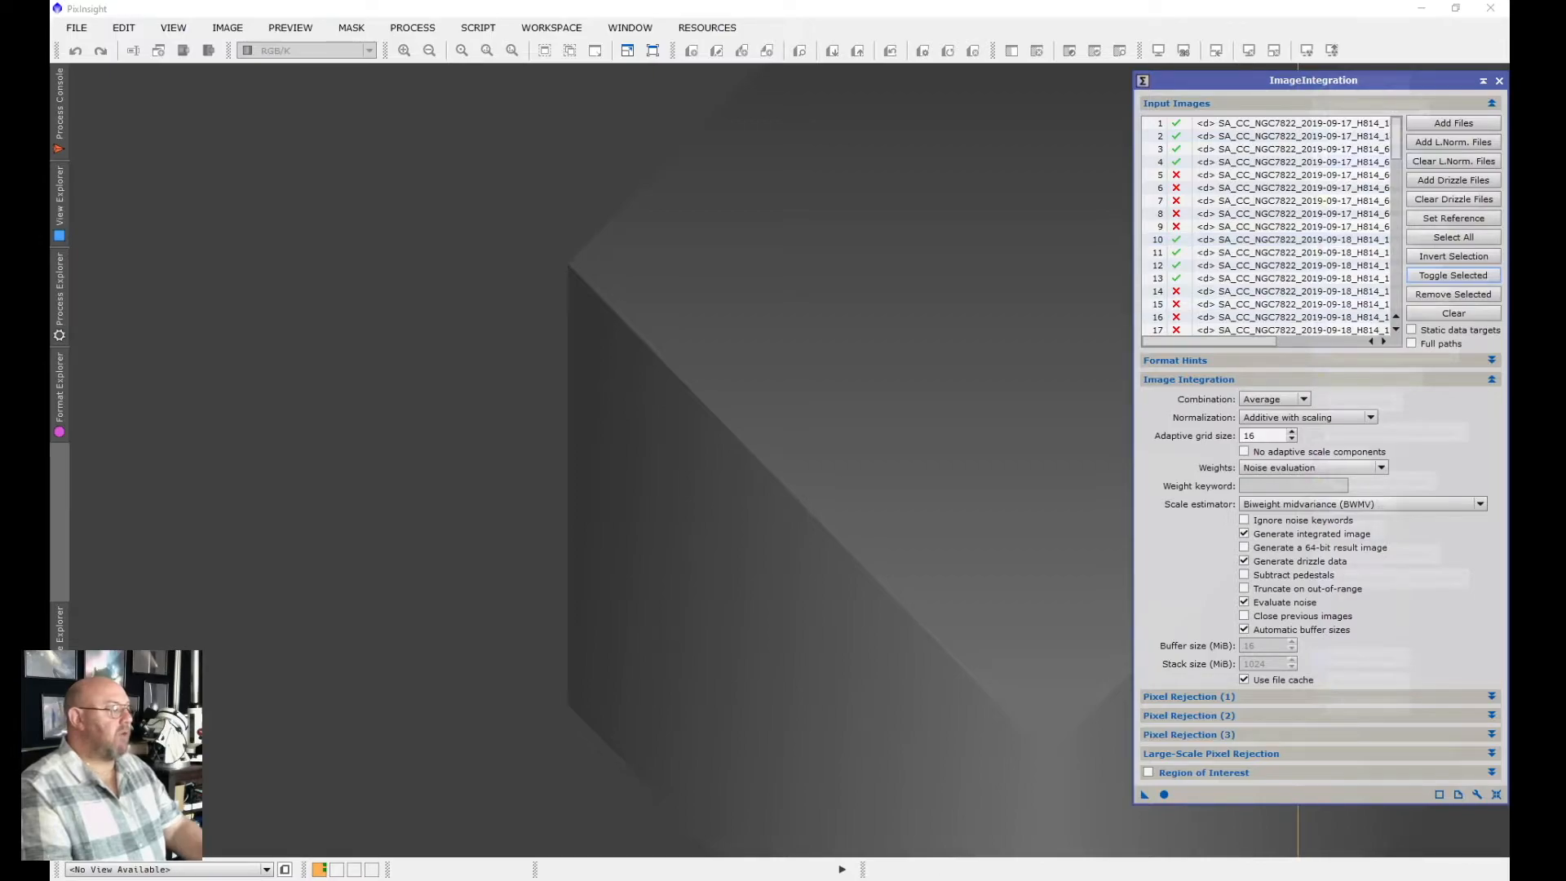
left_click(1492, 379)
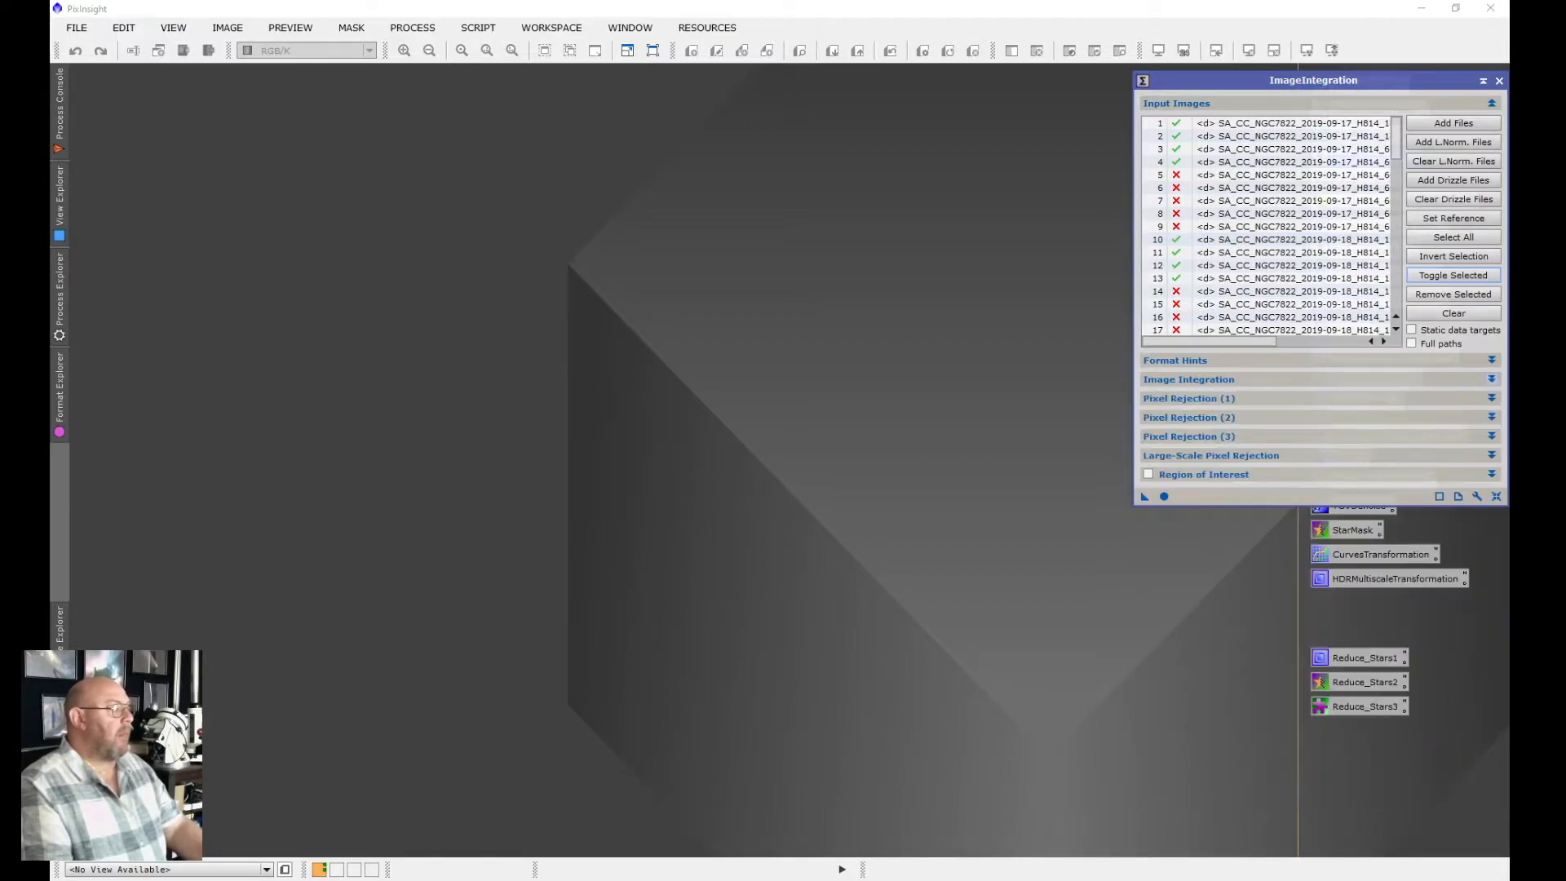
left_click(1492, 398)
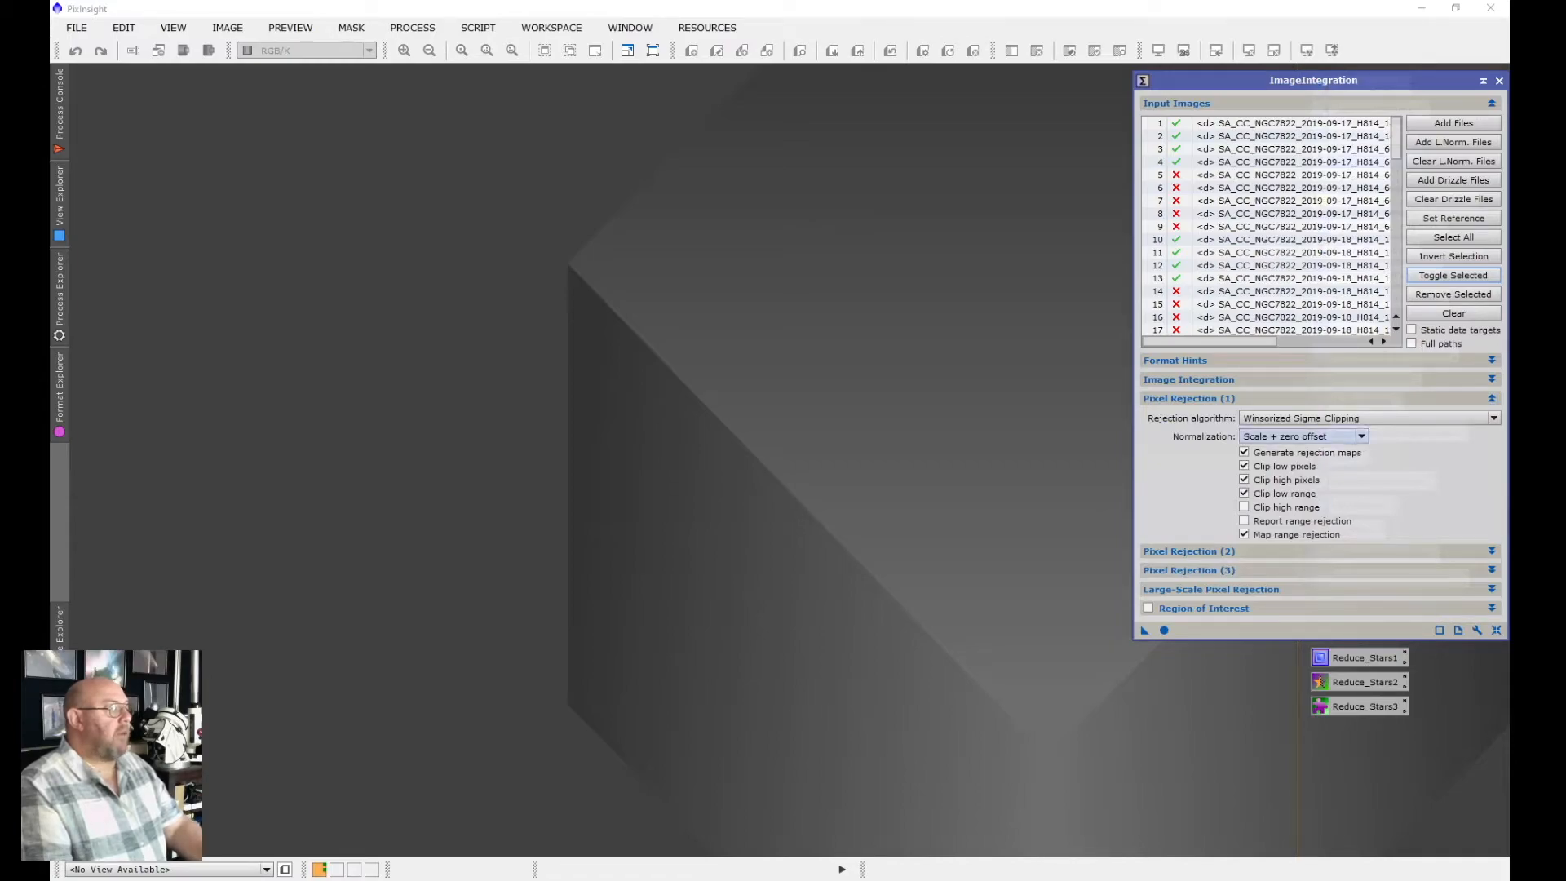
mouse_move(1306, 418)
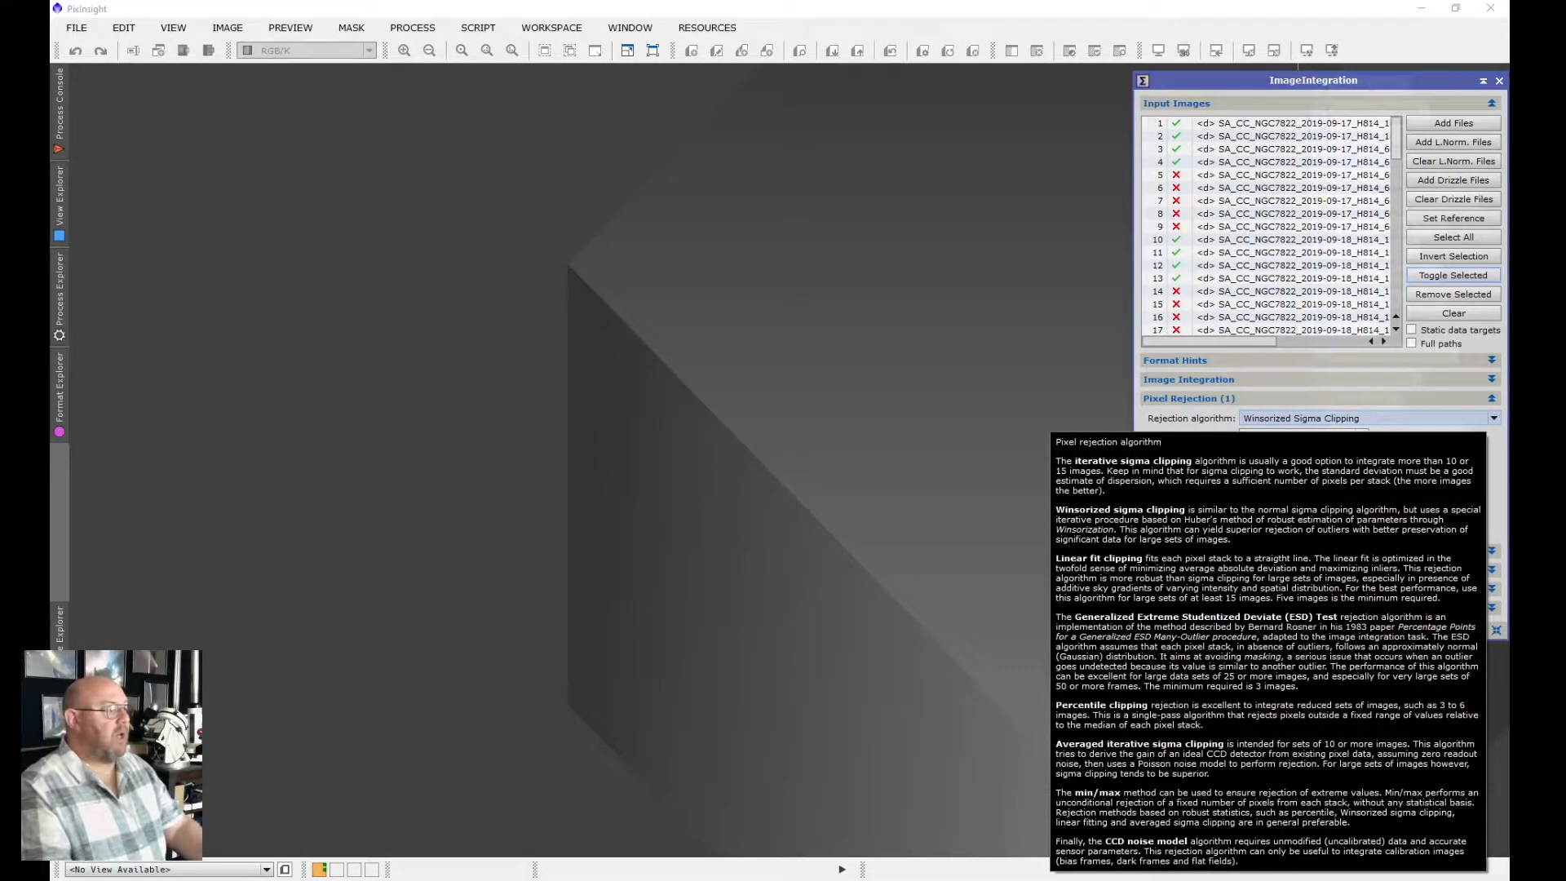
left_click(1386, 418)
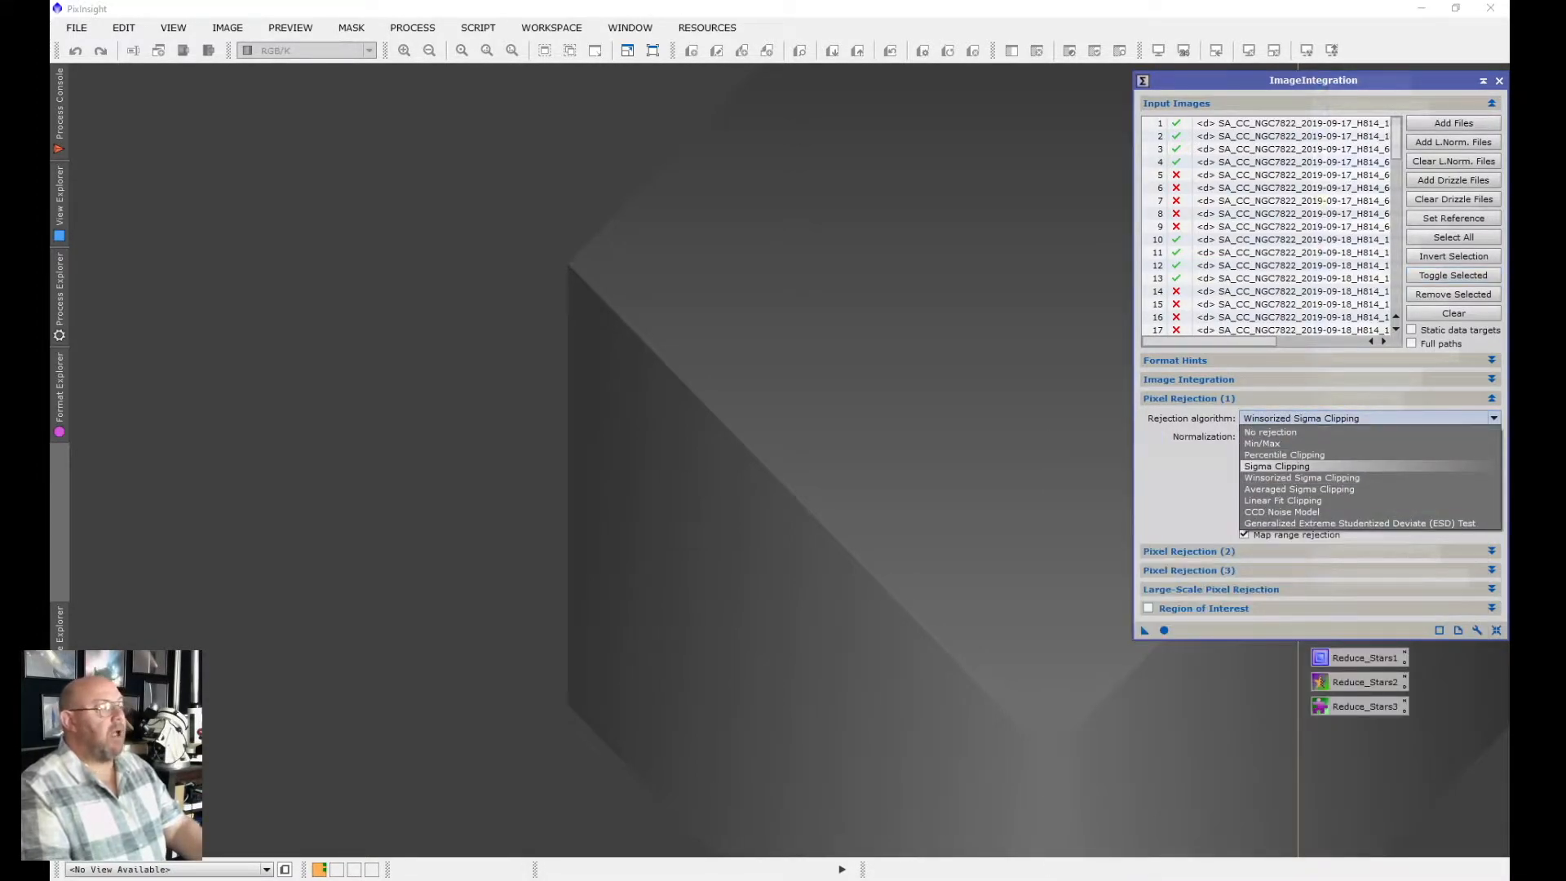
left_click(1302, 478)
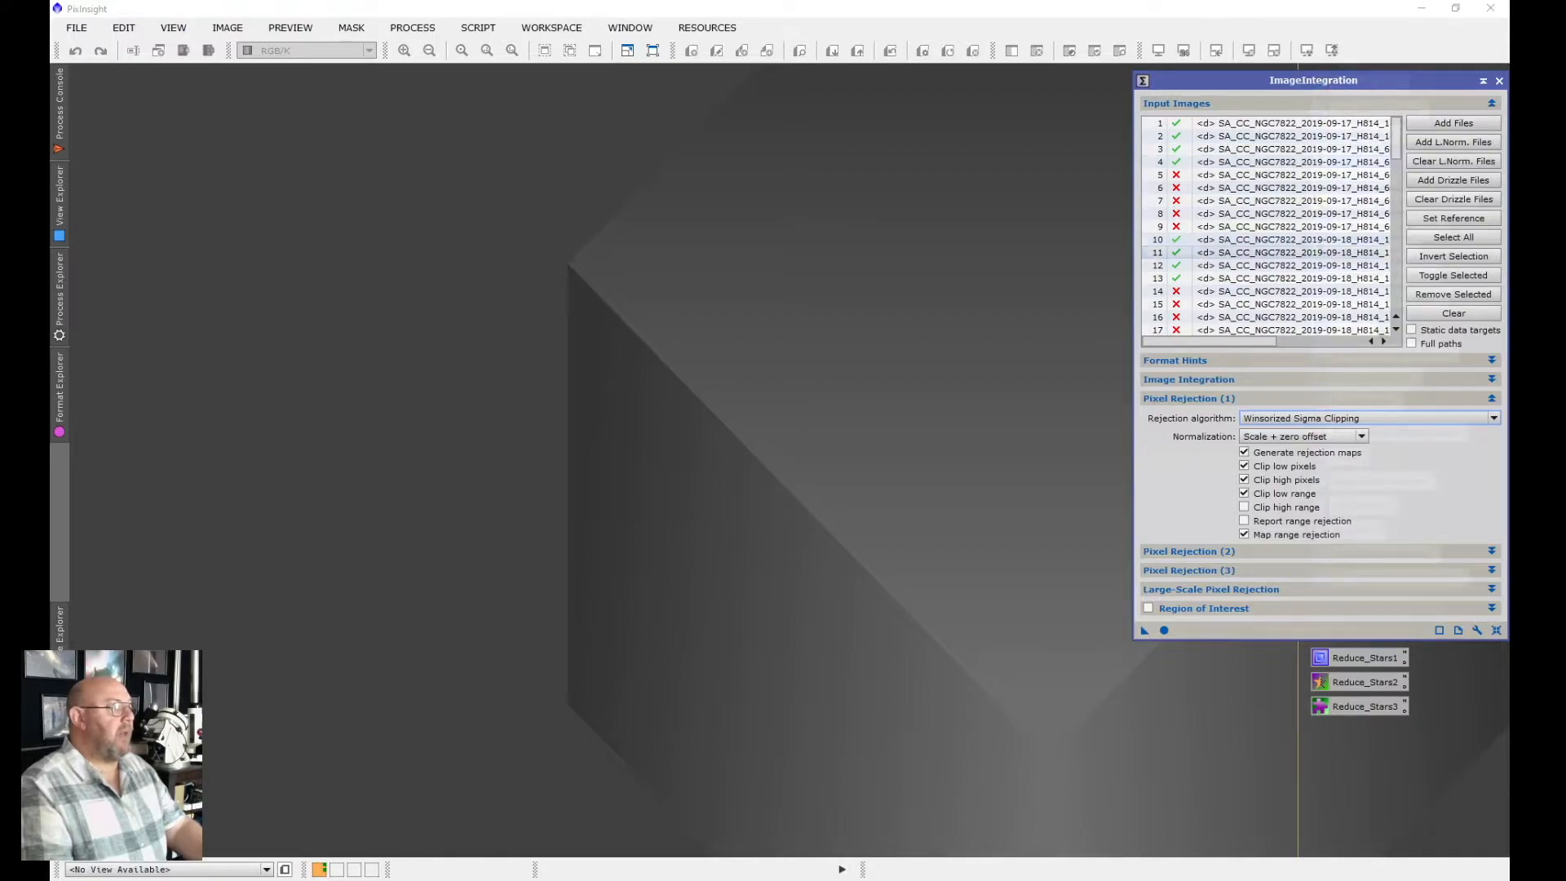
Review which input frames are enabled and run ImageIntegration on the Ha frames
scroll(1272, 278, "down", 8)
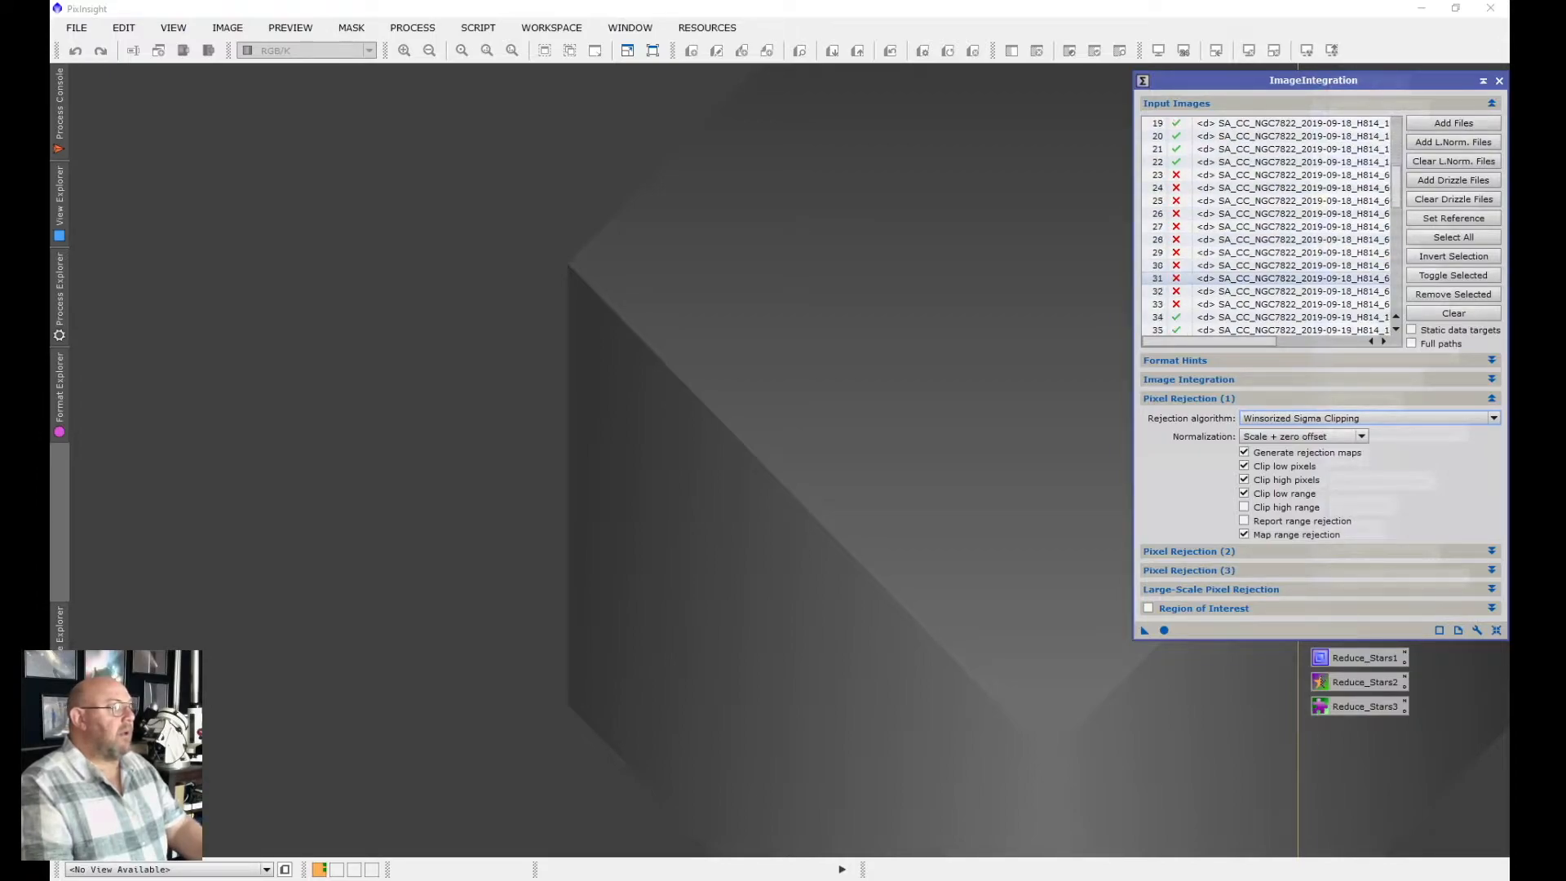
scroll(1272, 278, "down", 1)
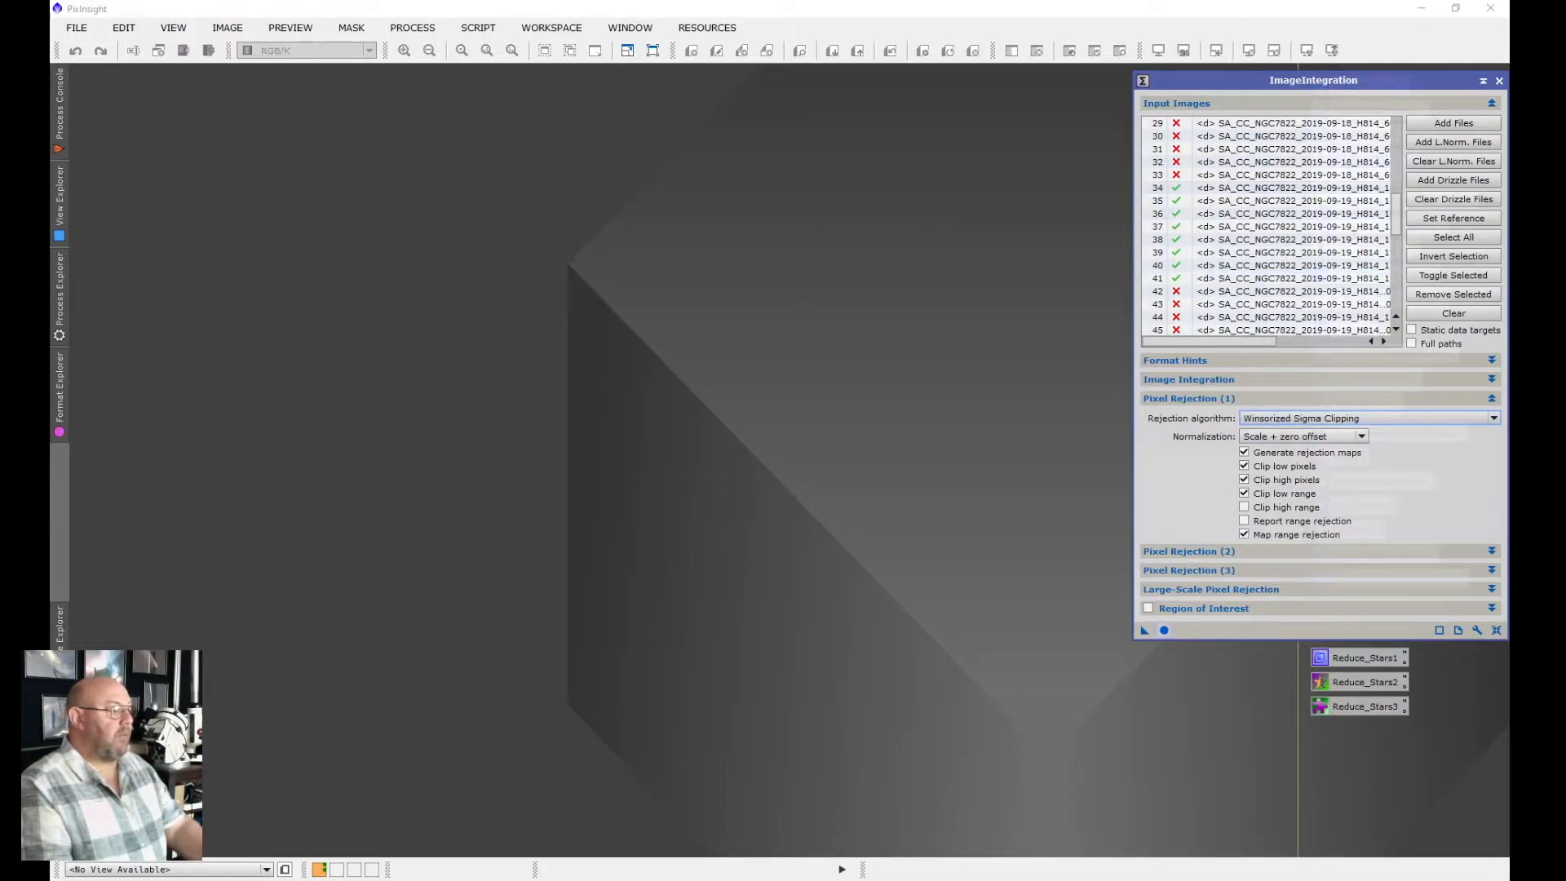
left_click(1164, 629)
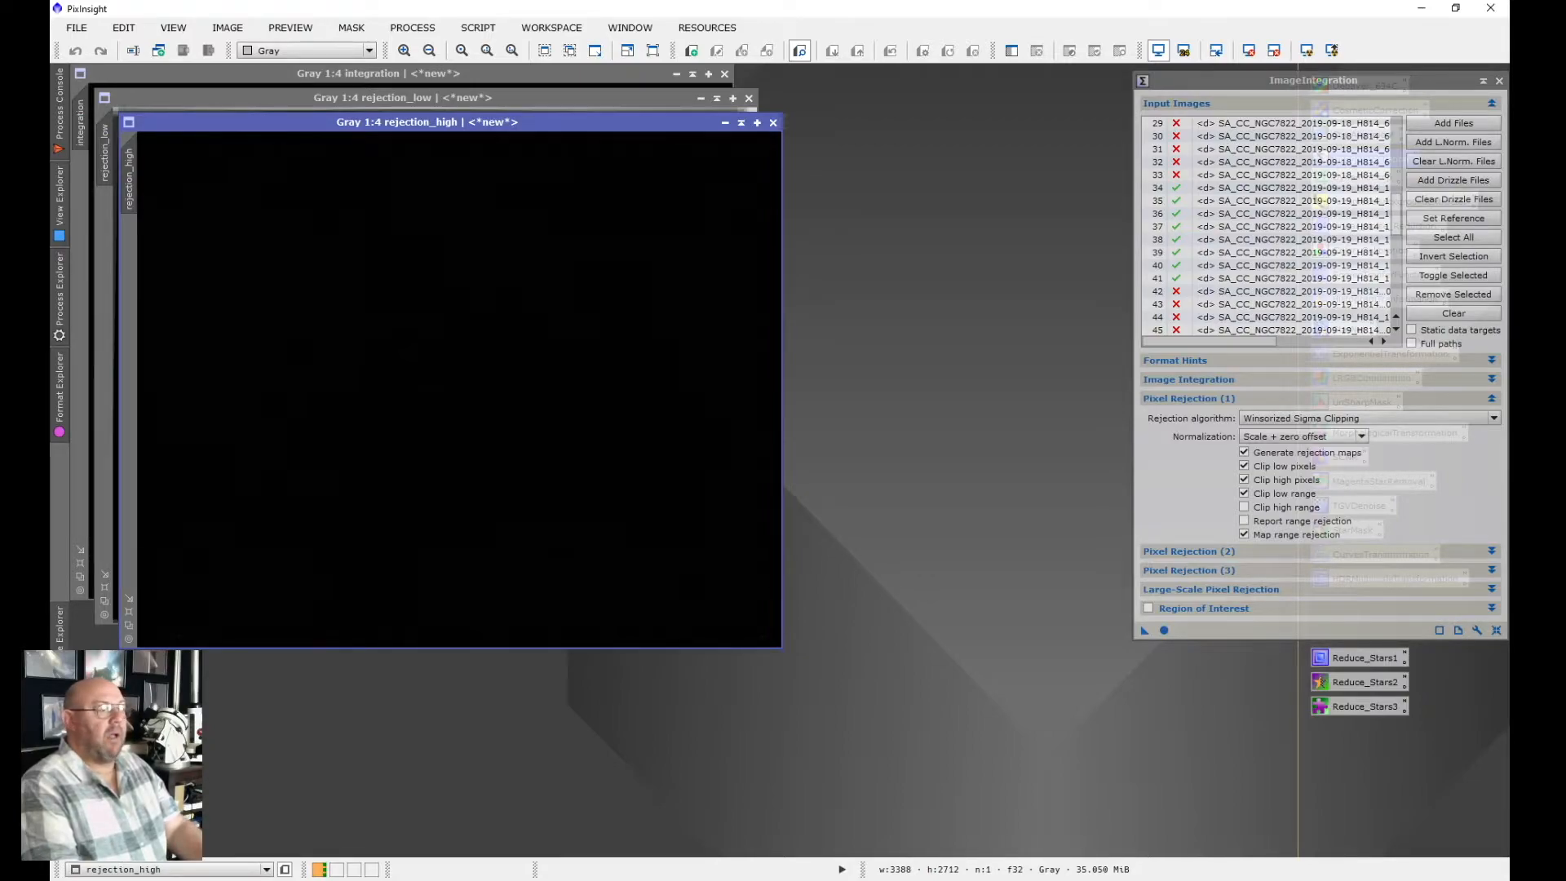
Close the rejection_high and rejection_low map images without keeping them
left_click(773, 122)
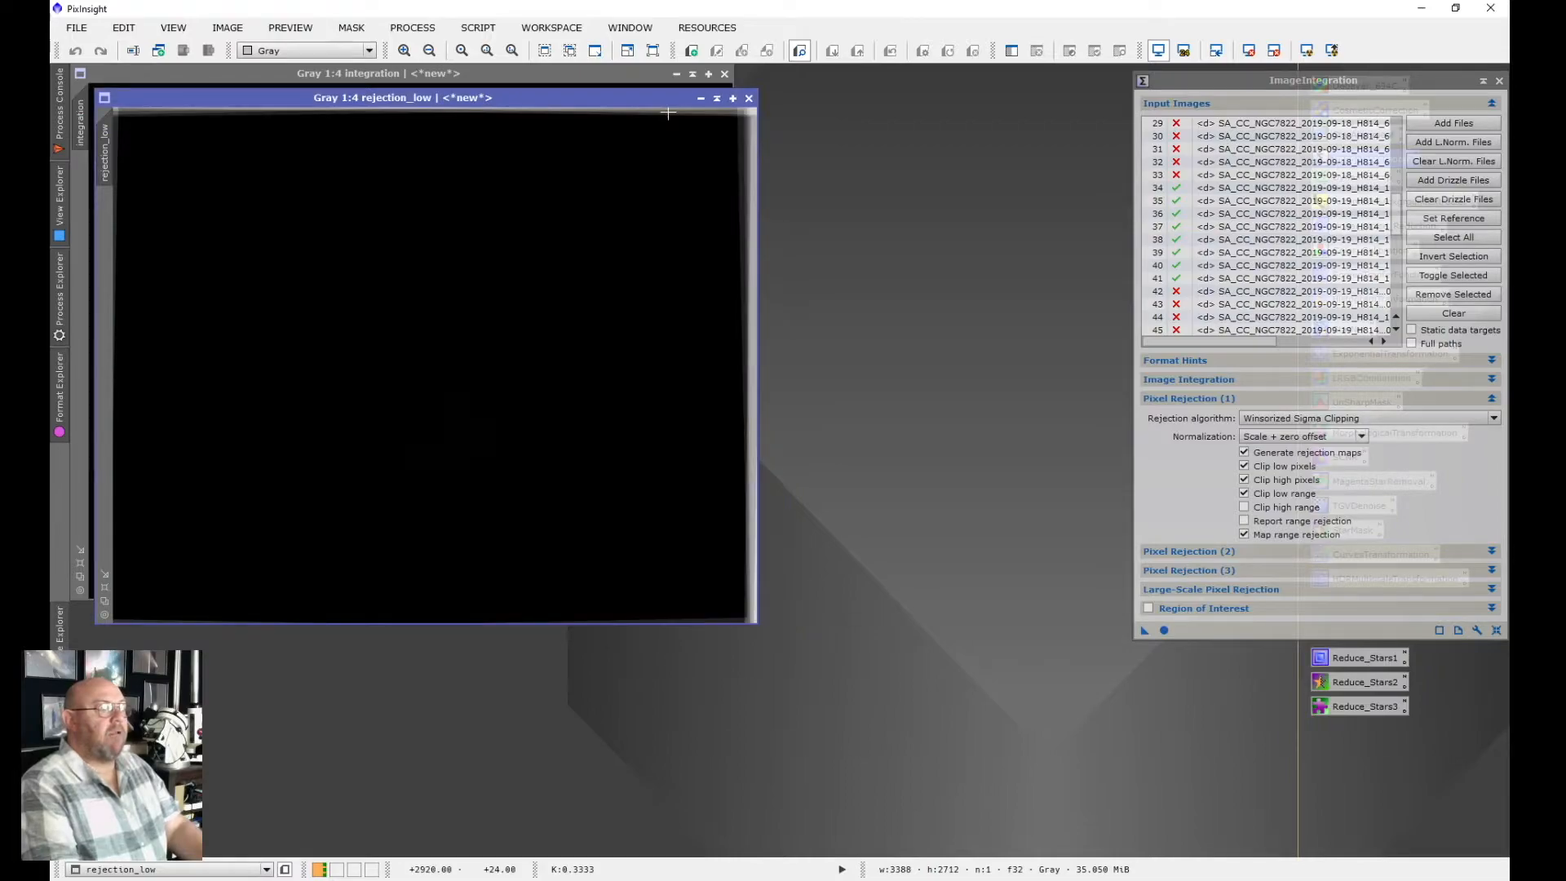
left_click_drag(668, 98, 852, 116)
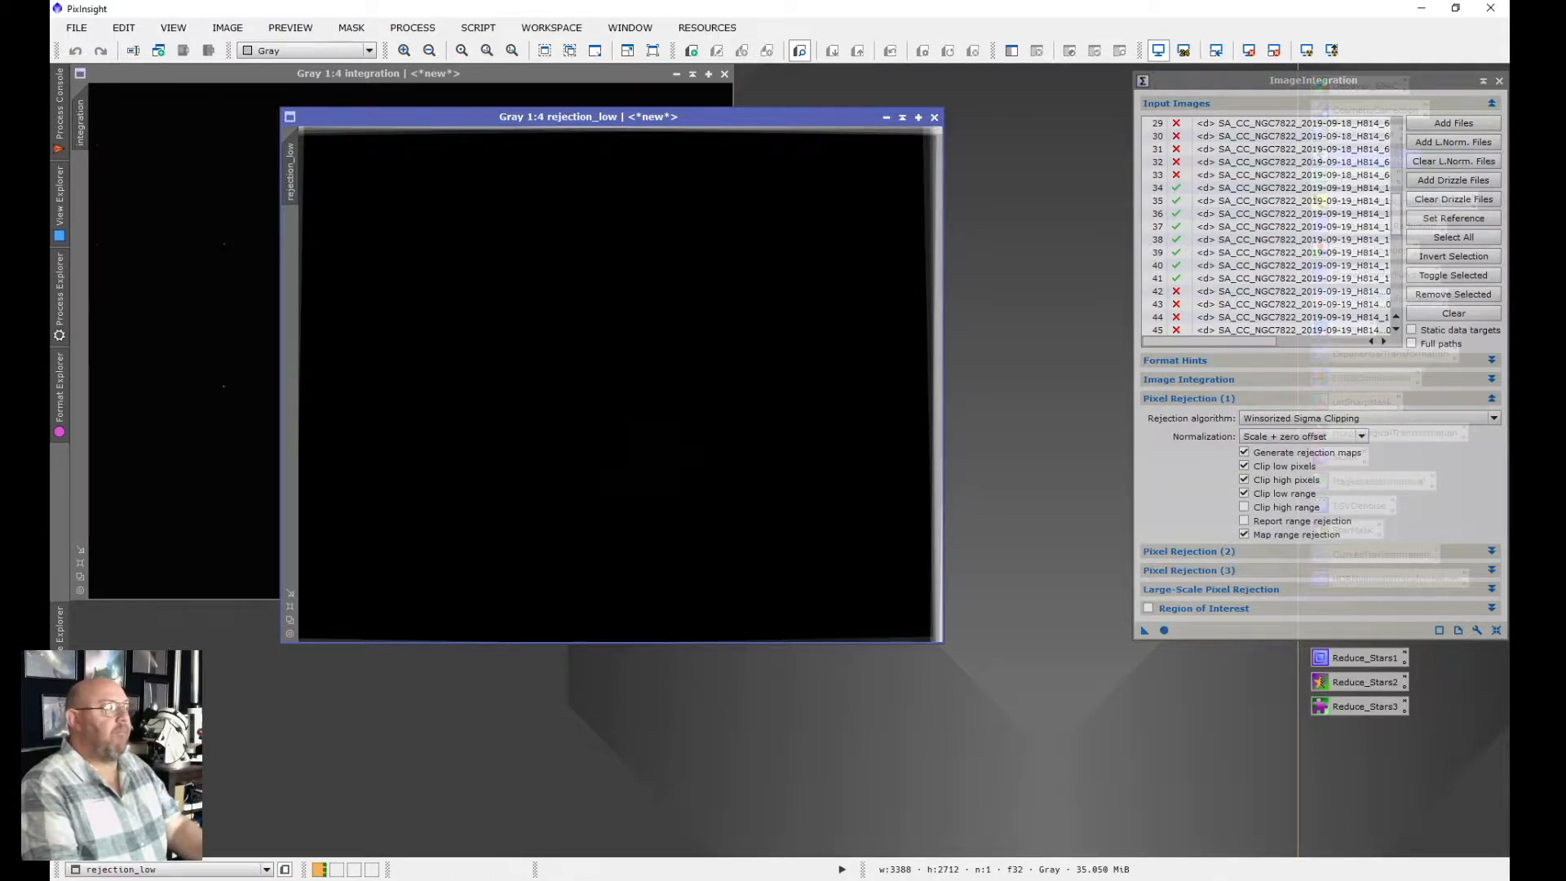
left_click(934, 117)
Move the integration image to the middle of the workspace and apply an auto-stretch to its screen display
left_click_drag(408, 74, 684, 159)
left_click(1305, 50)
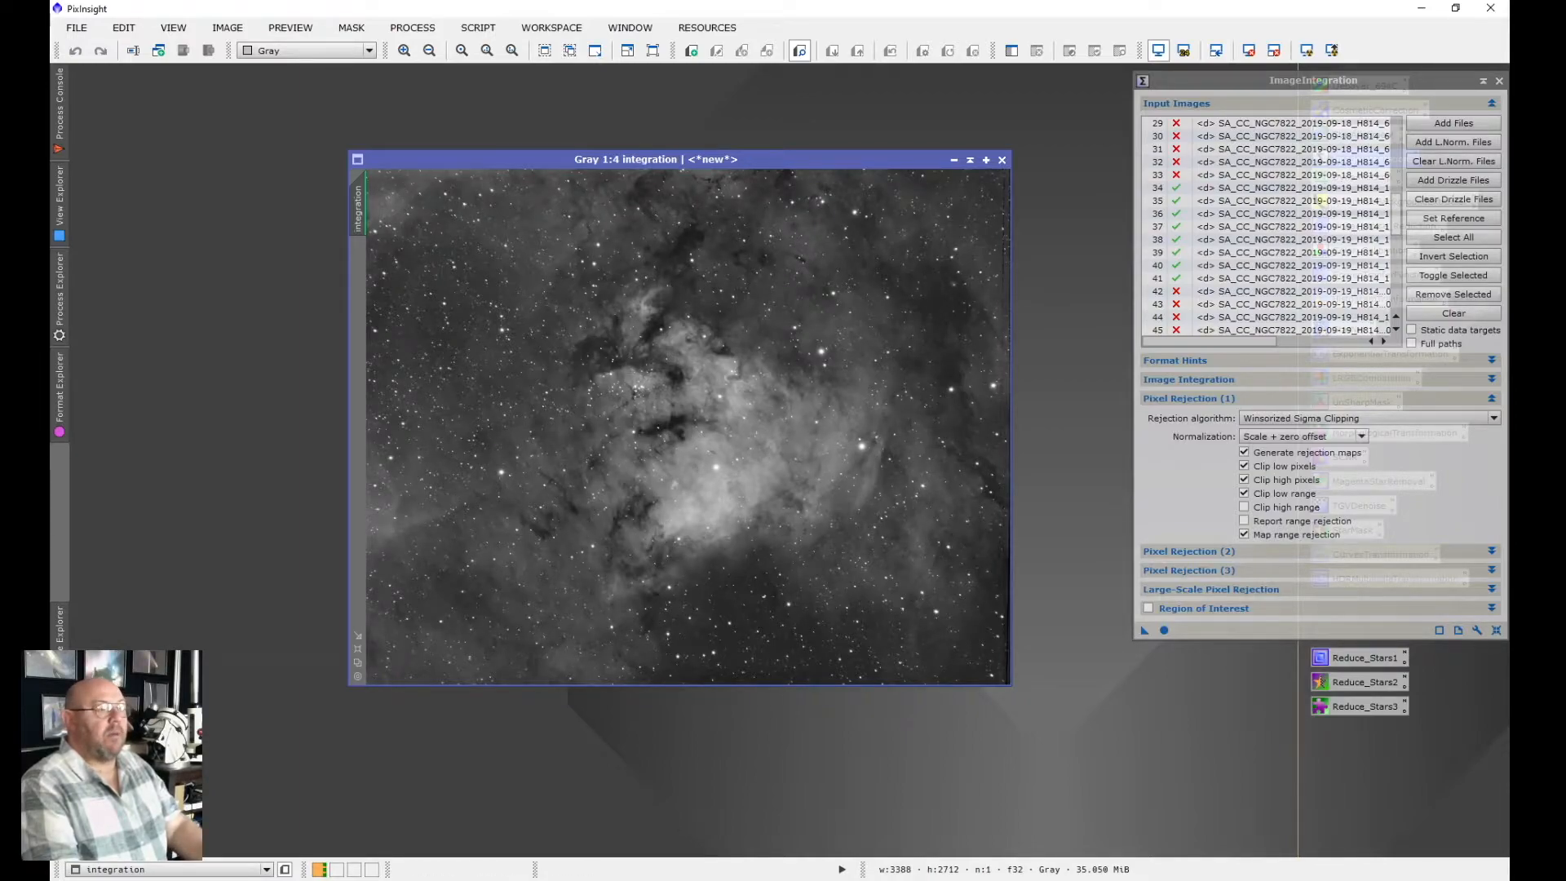
mouse_move(357, 206)
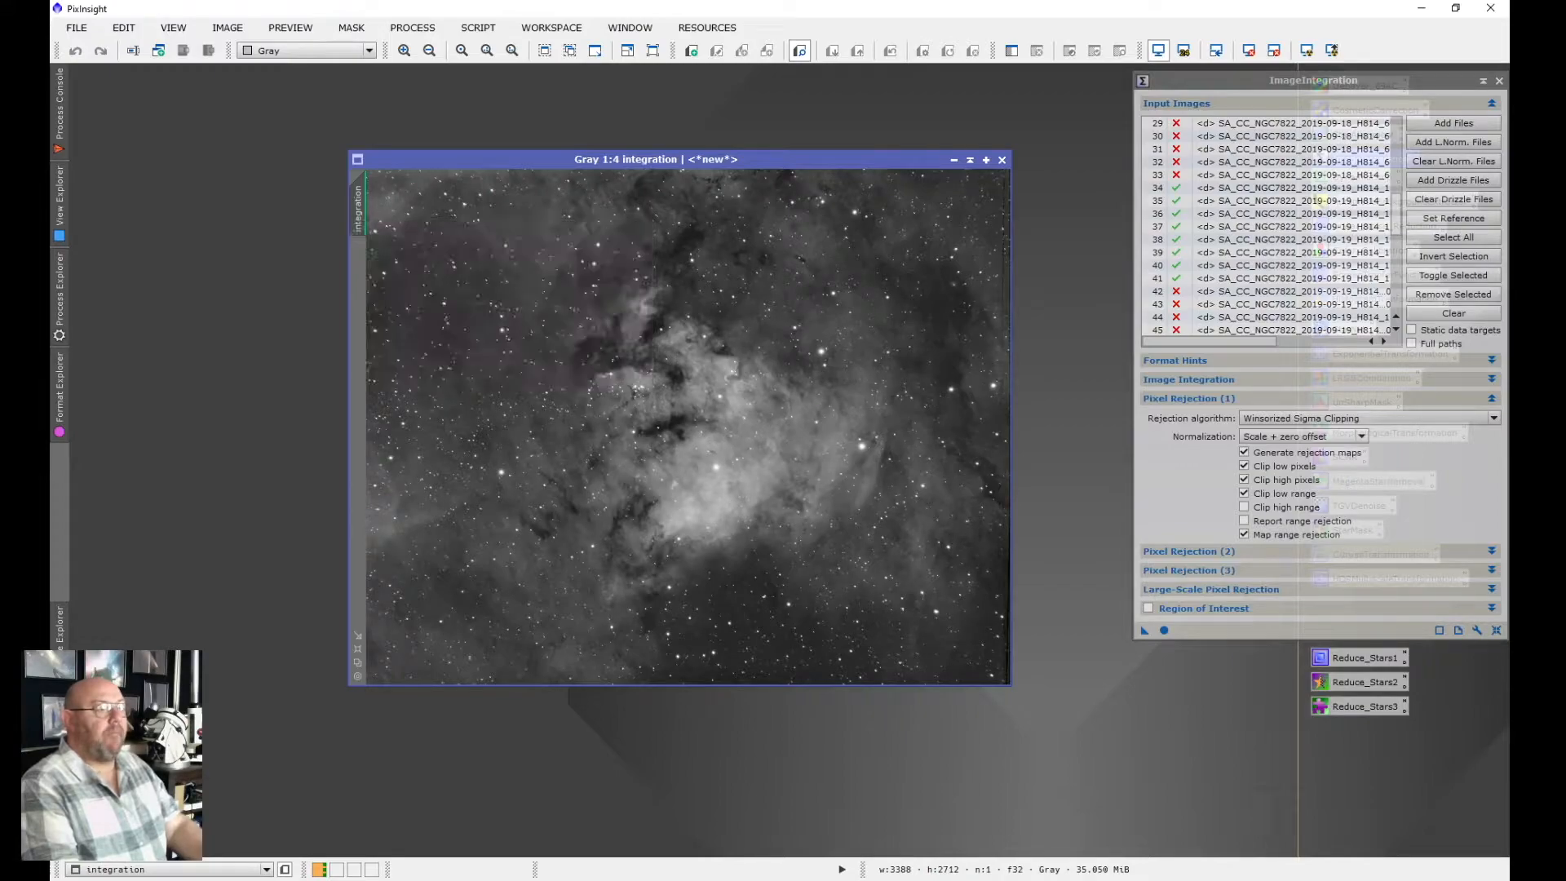
Rename the integration image identifier to Ha and collapse its window out of the way
double_click(358, 206)
type("Ha")
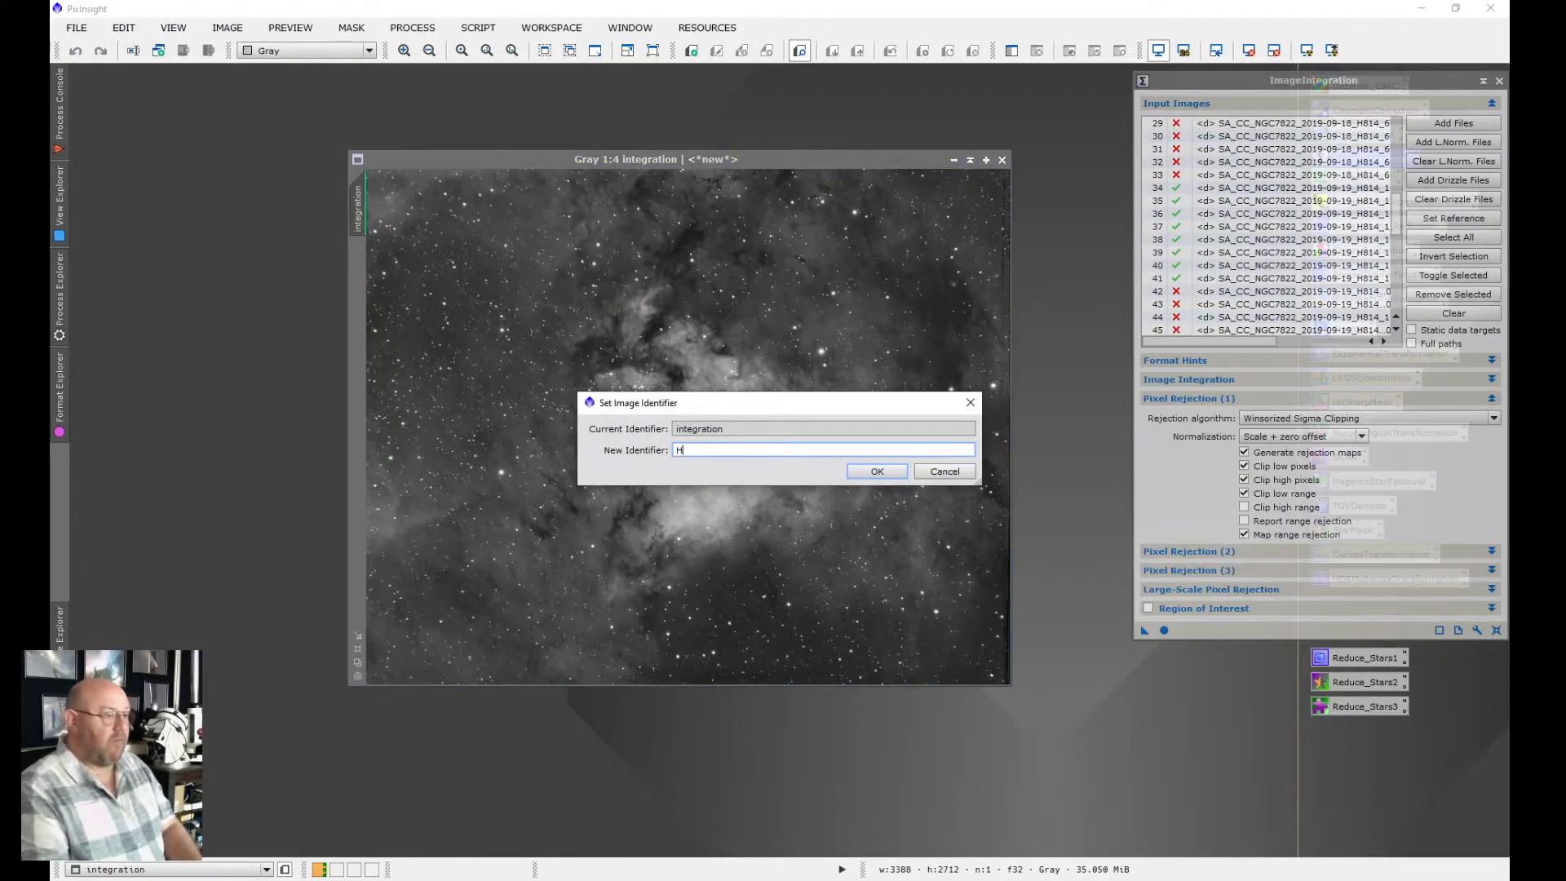
left_click(876, 471)
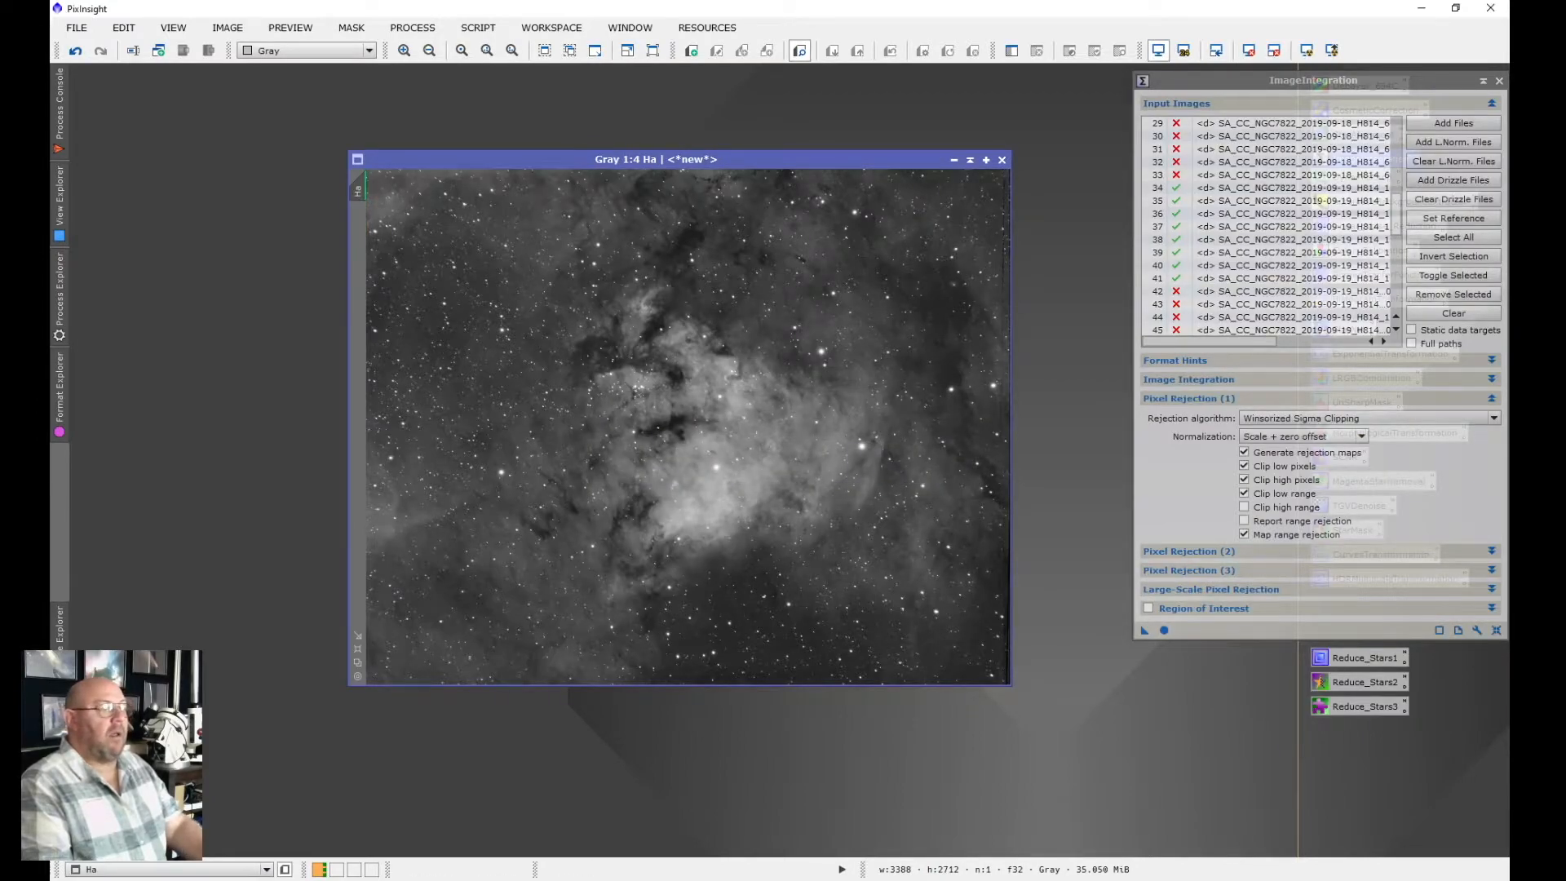
left_click_drag(946, 160, 917, 138)
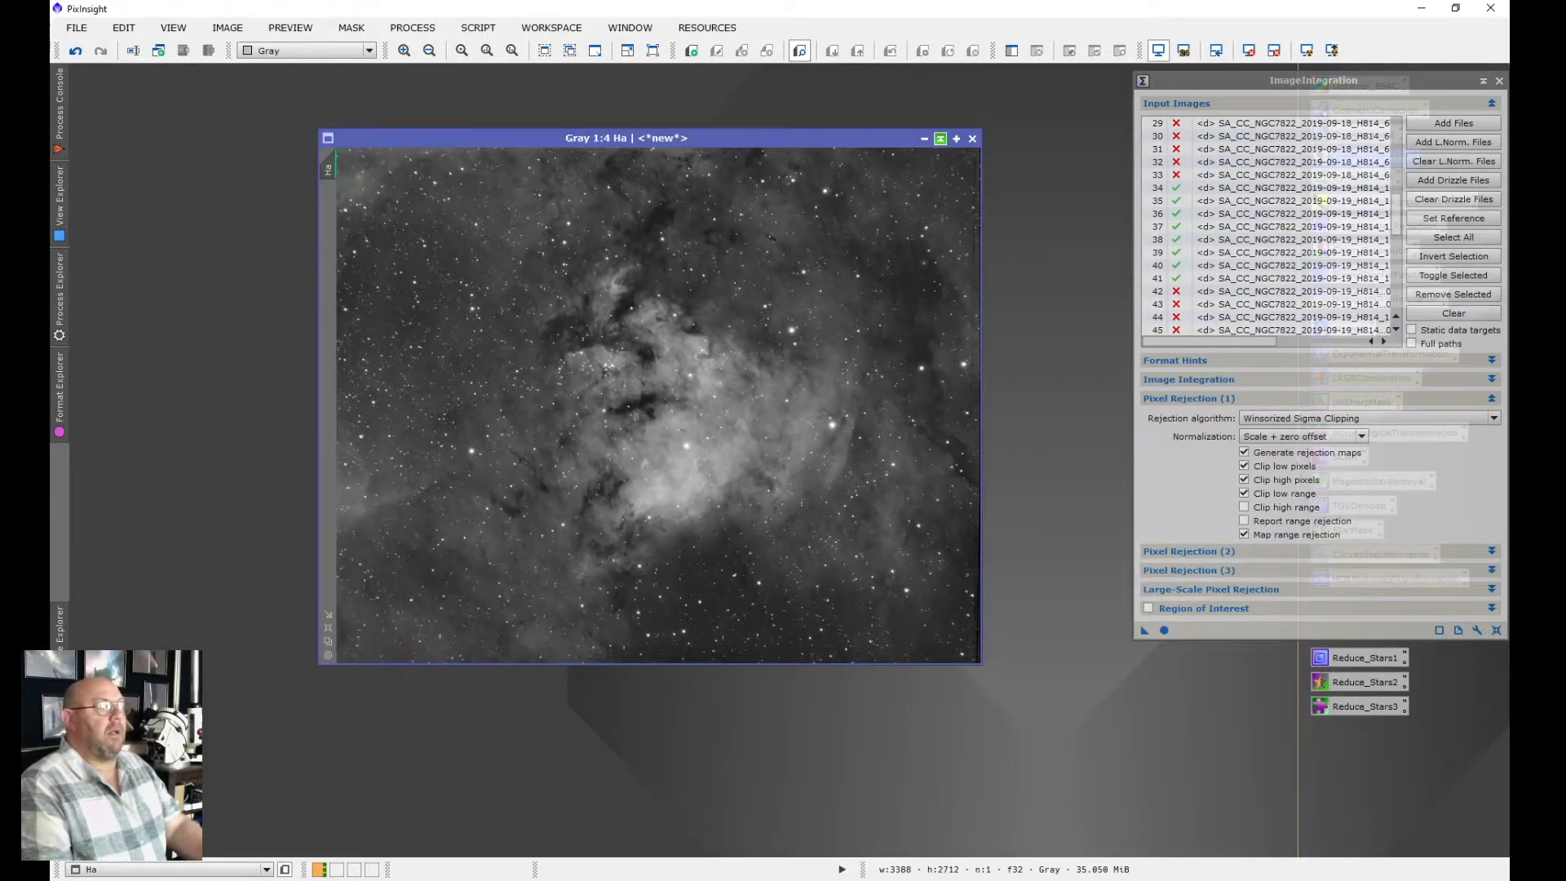
left_click(940, 139)
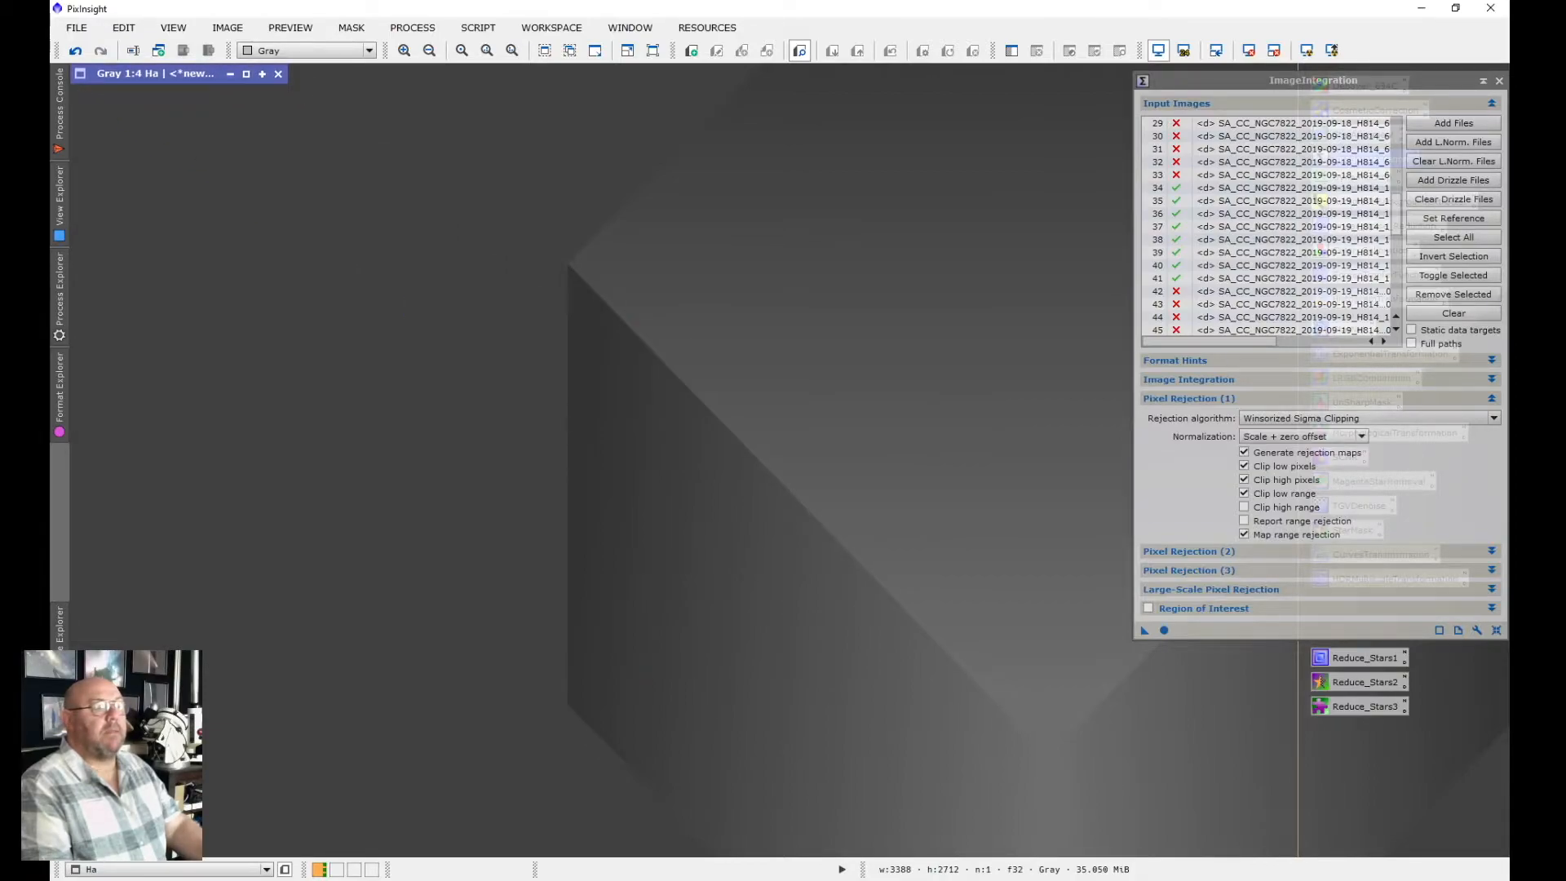
Remove the two 1800-second frames dated 2019-09-17 from the start of the ImageIntegration input list
scroll(1264, 174, "up", 3)
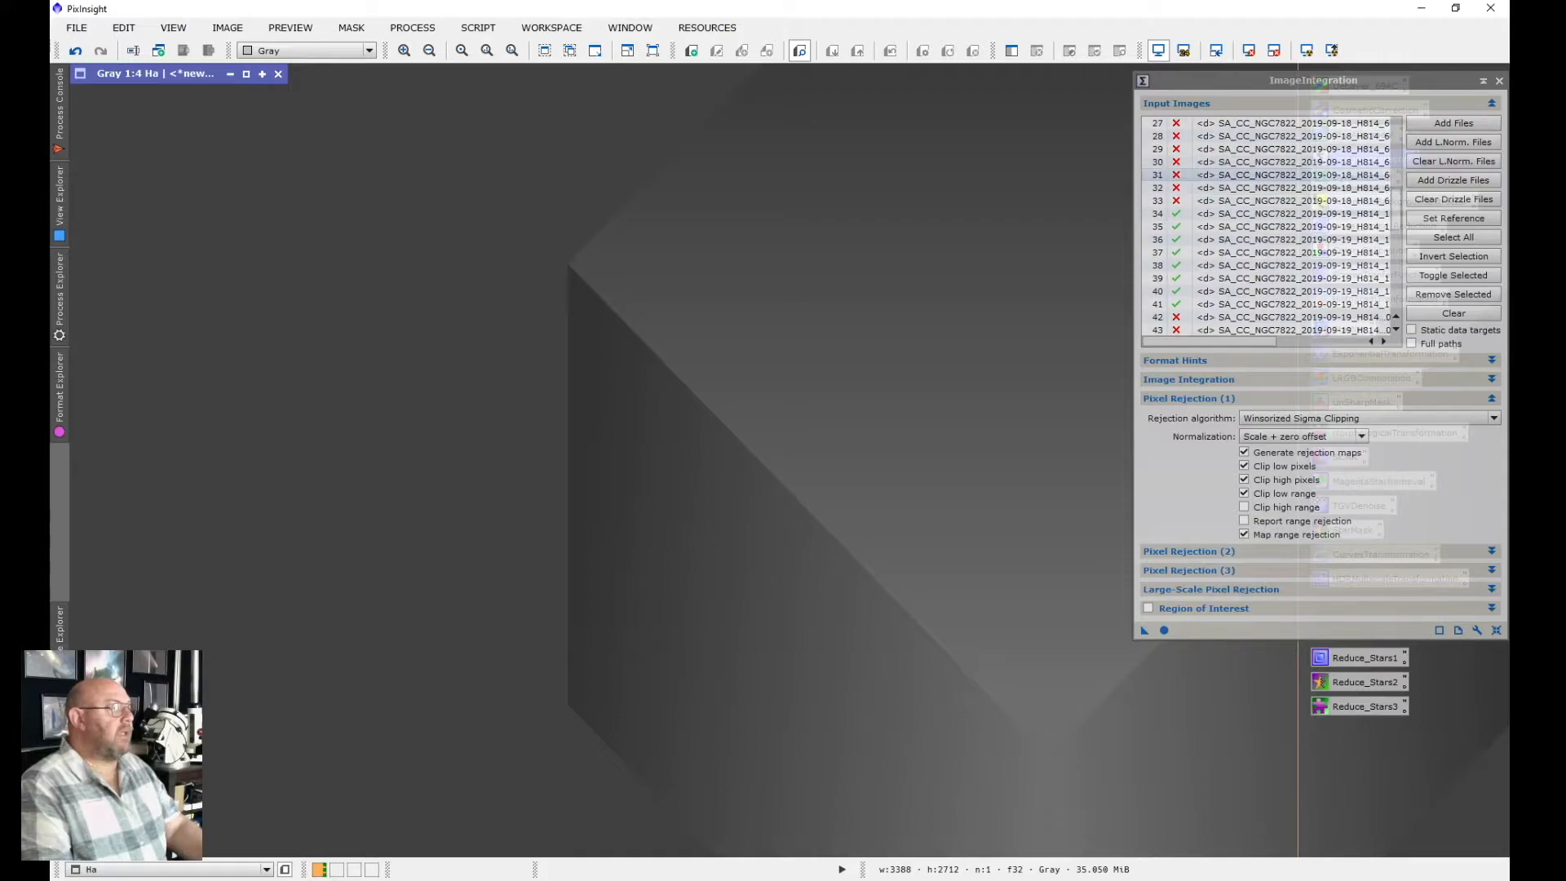
scroll(1264, 174, "up", 7)
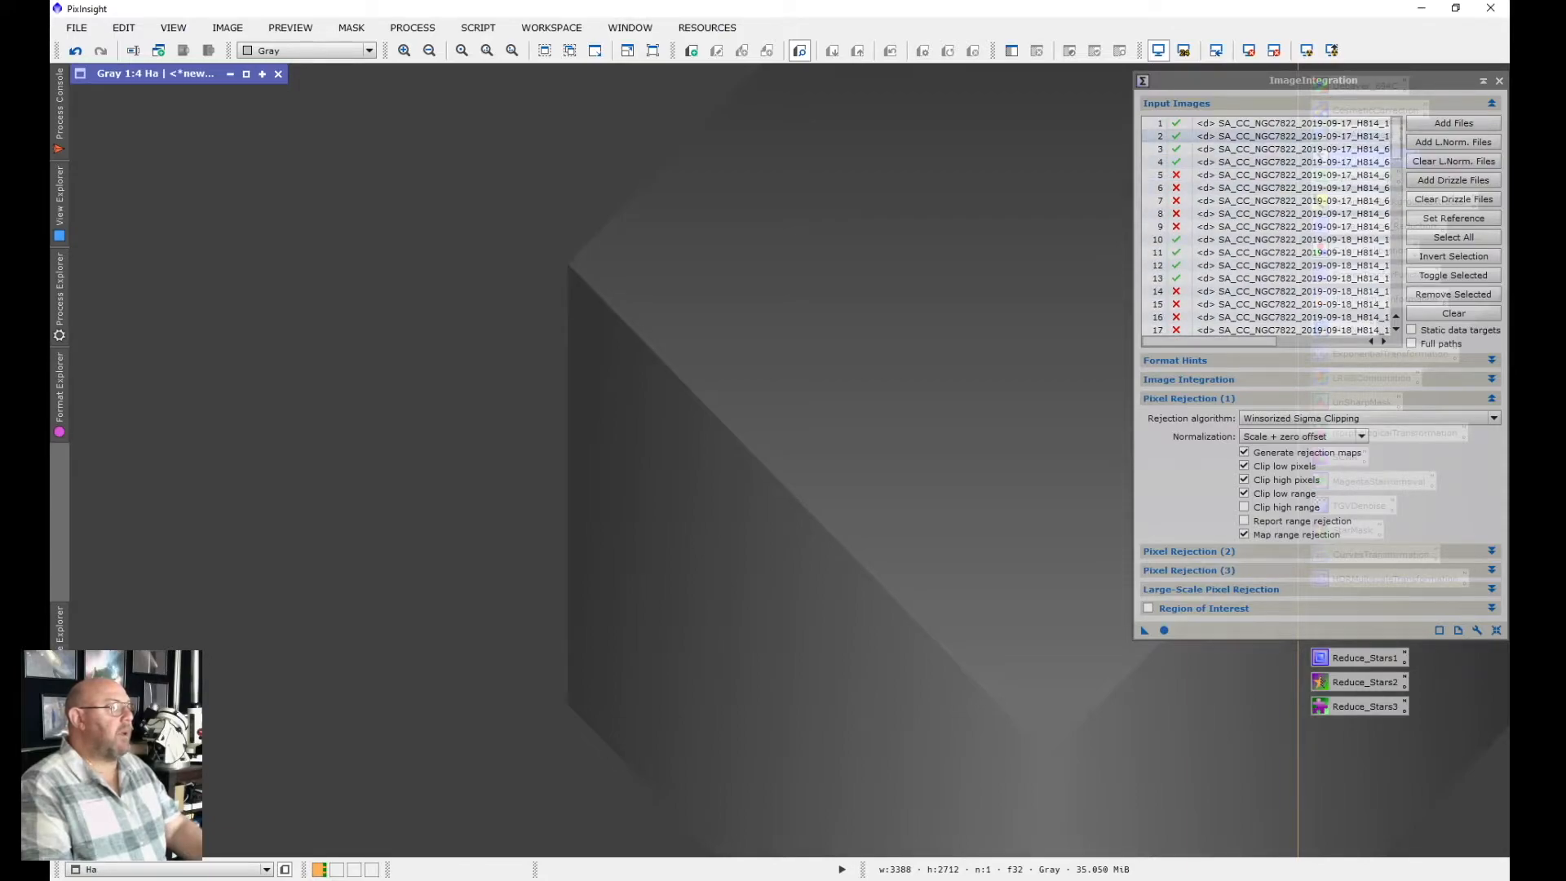
left_click(1305, 123)
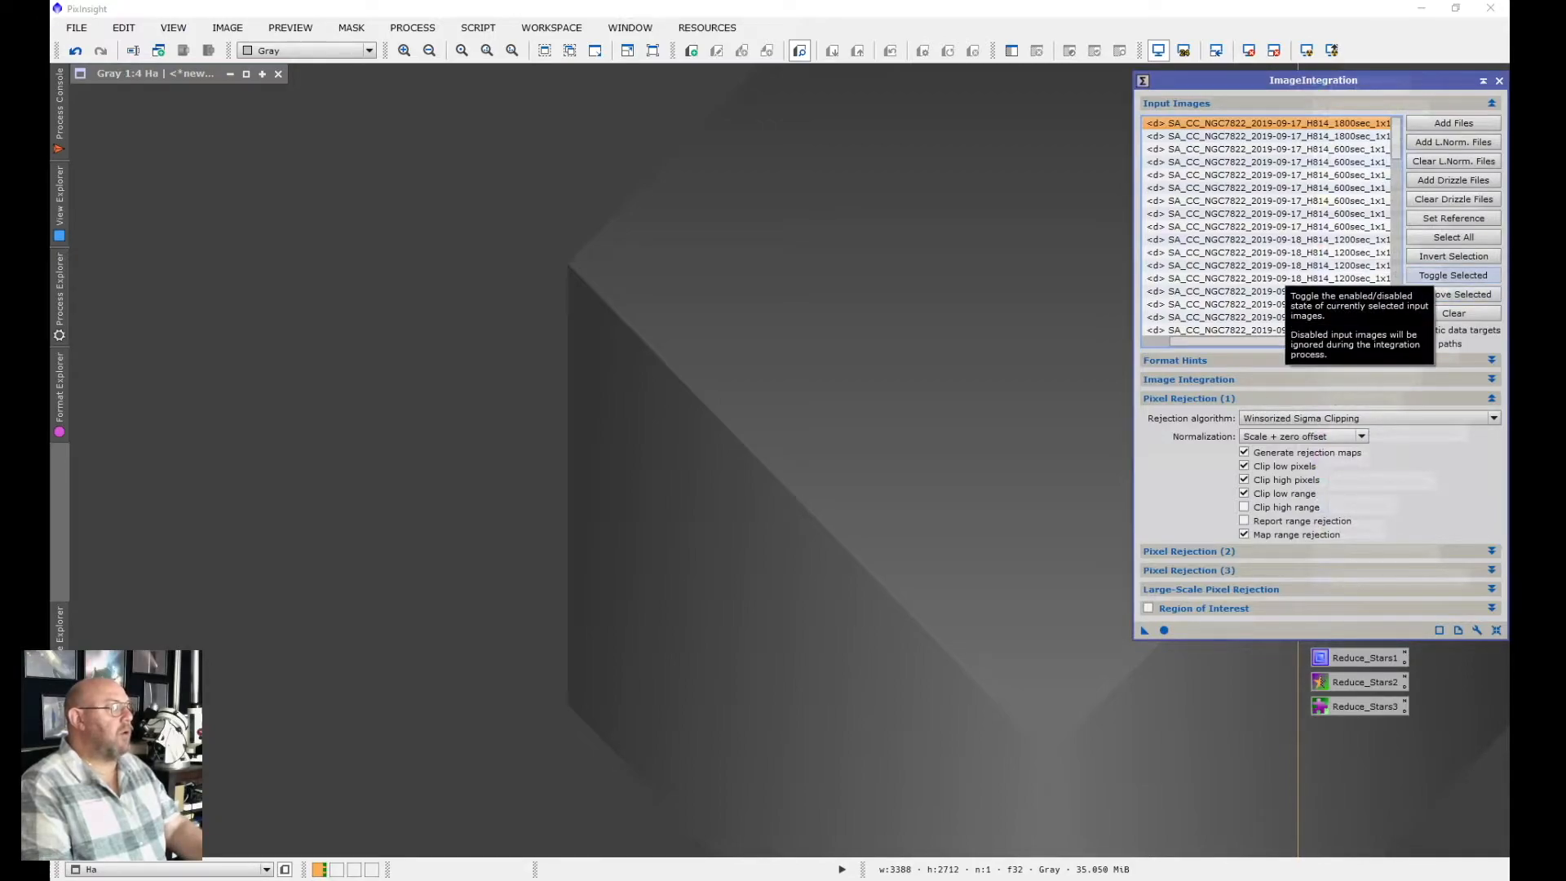
left_click(1453, 293)
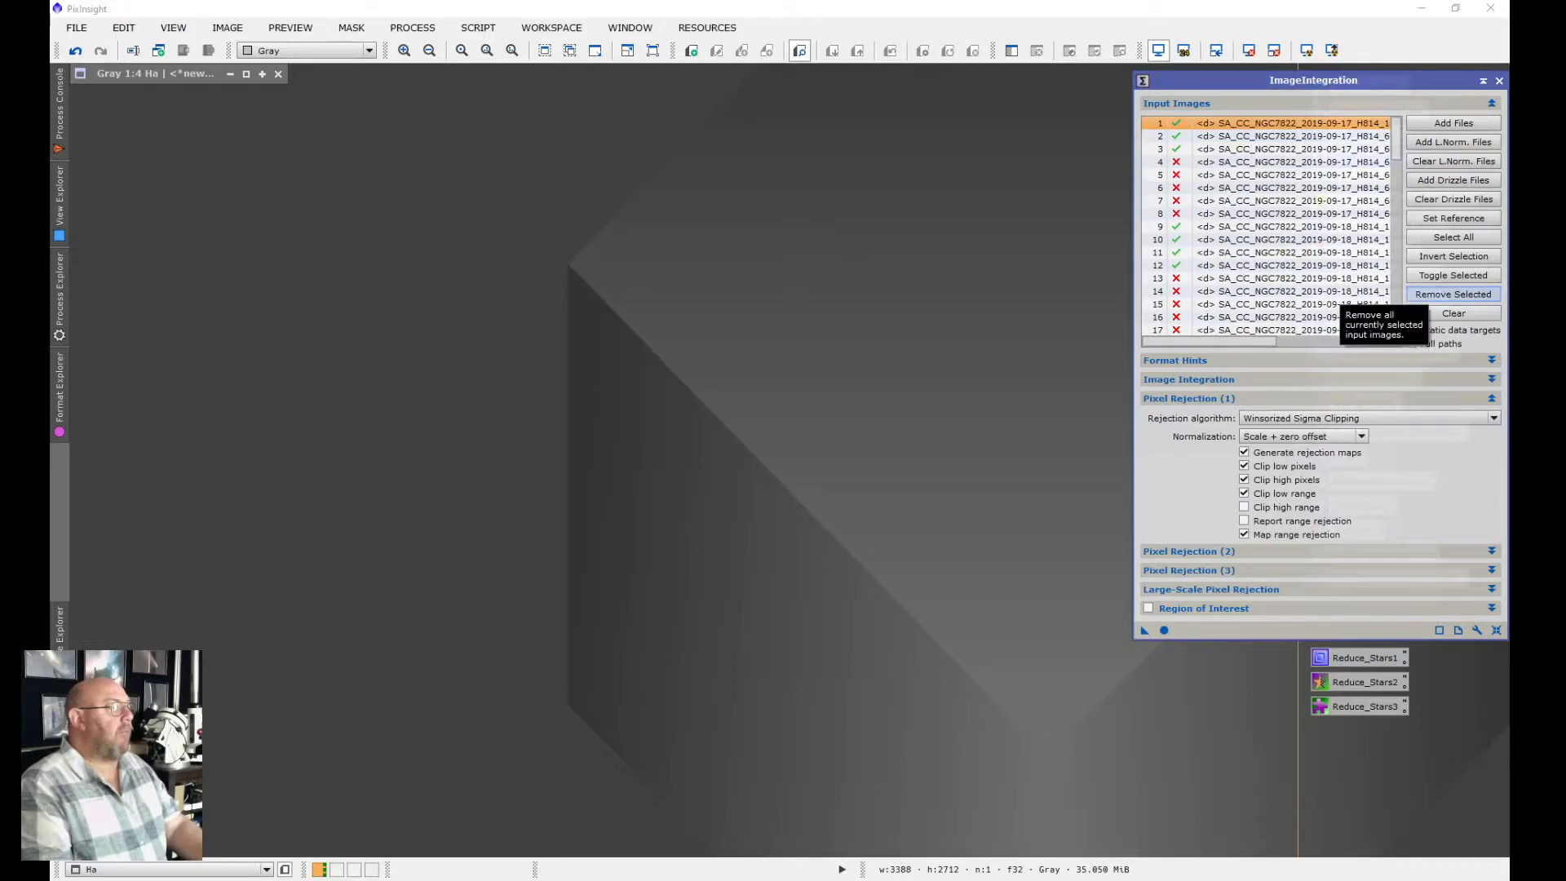
left_click(1453, 293)
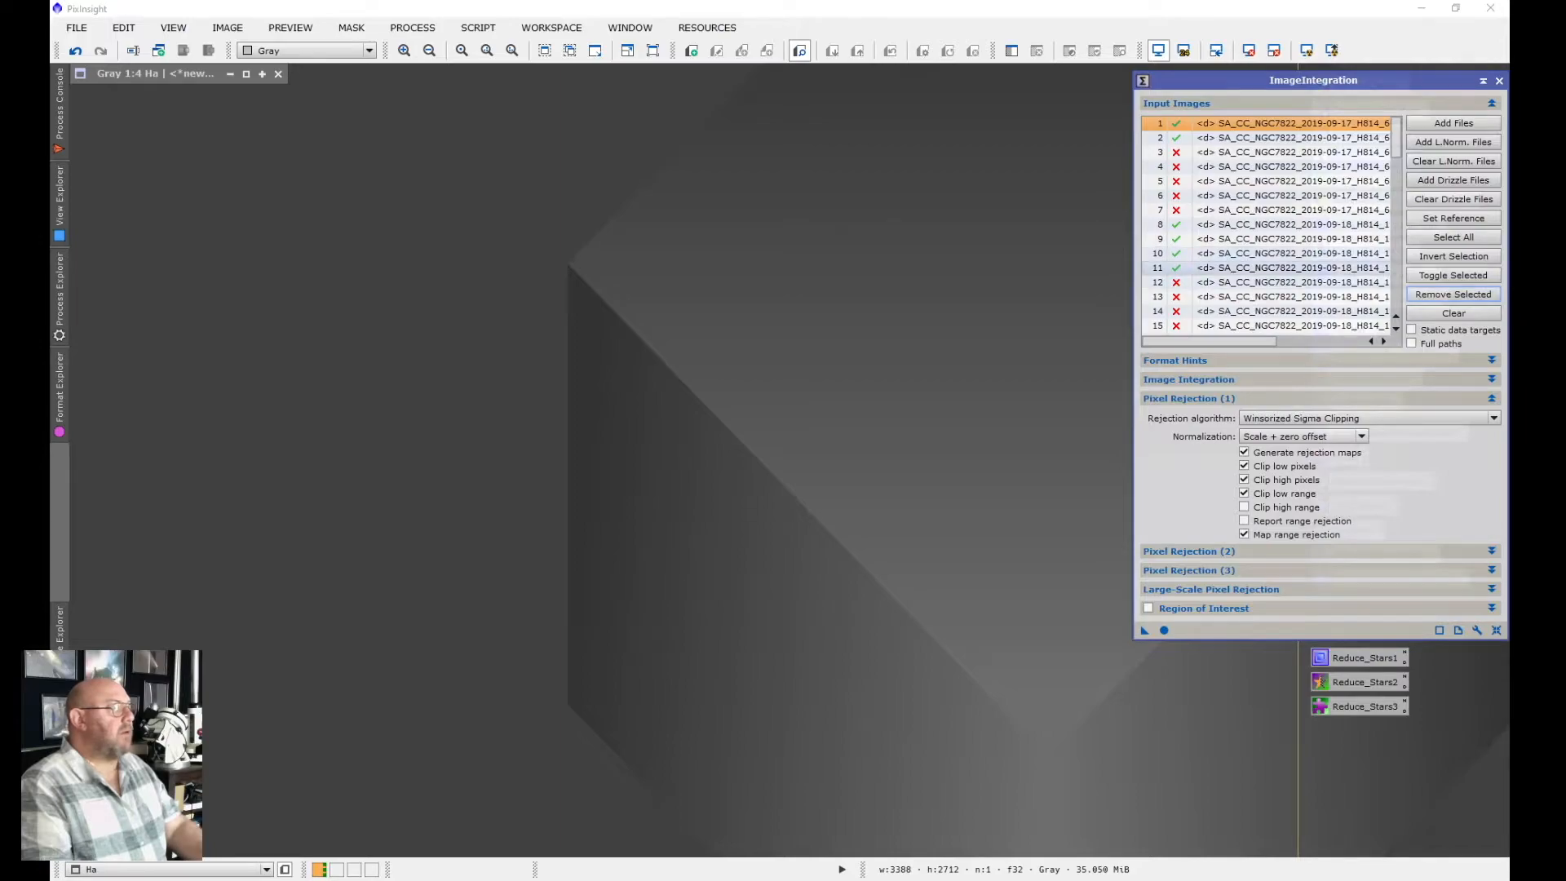
Disable the two 600-second Ha frames dated 2019-09-17 and enable Oiii_frame1 of that night
left_click(1296, 137)
scroll(1264, 224, "right", 5)
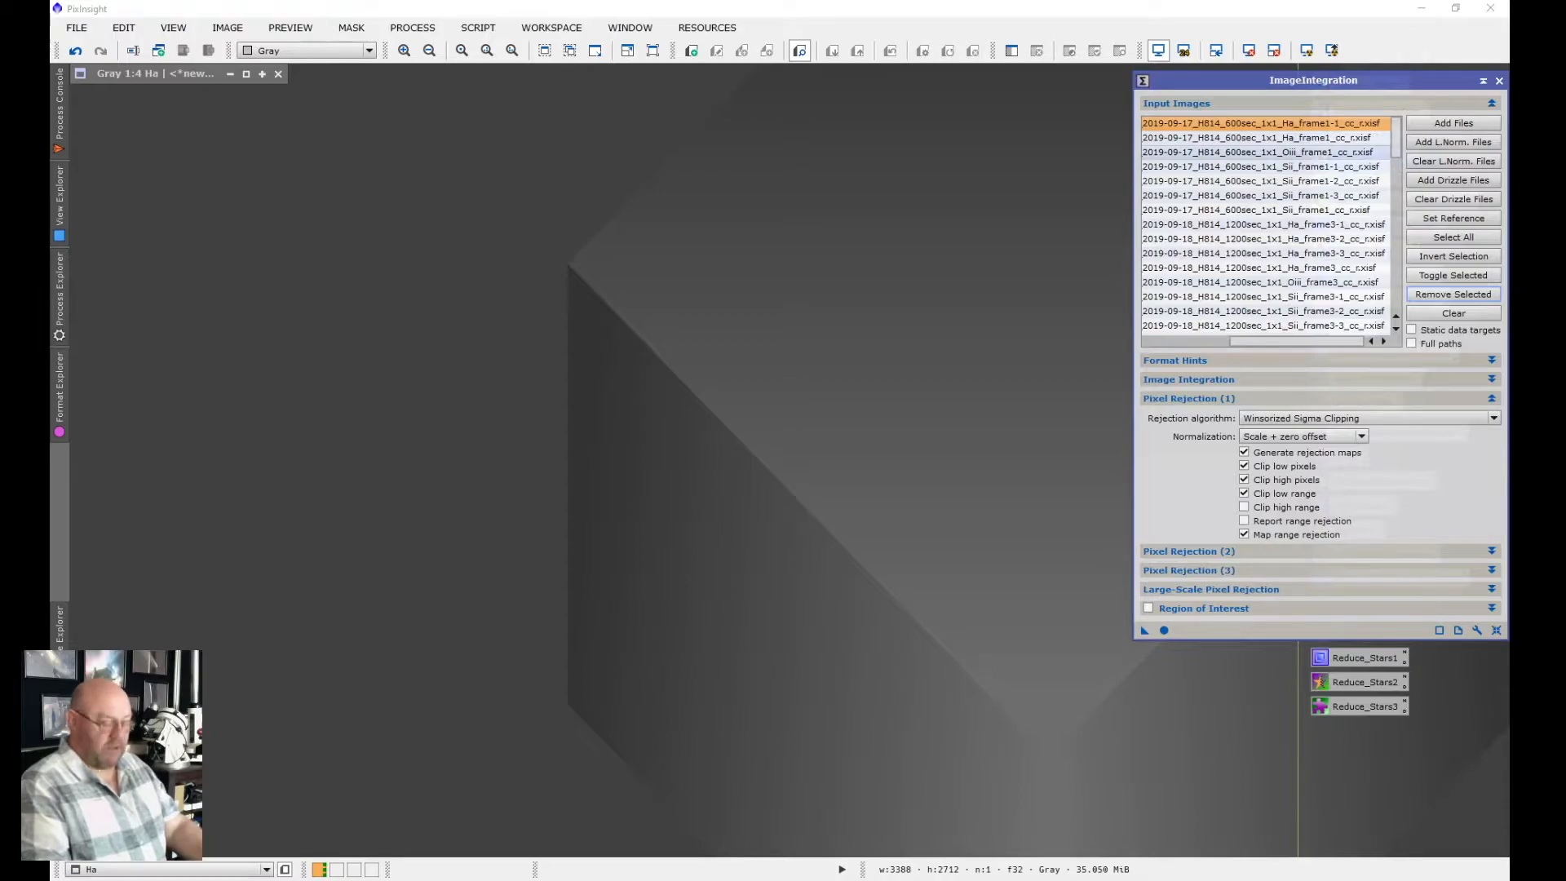
left_click(1264, 152, "shift")
scroll(1264, 225, "left", 5)
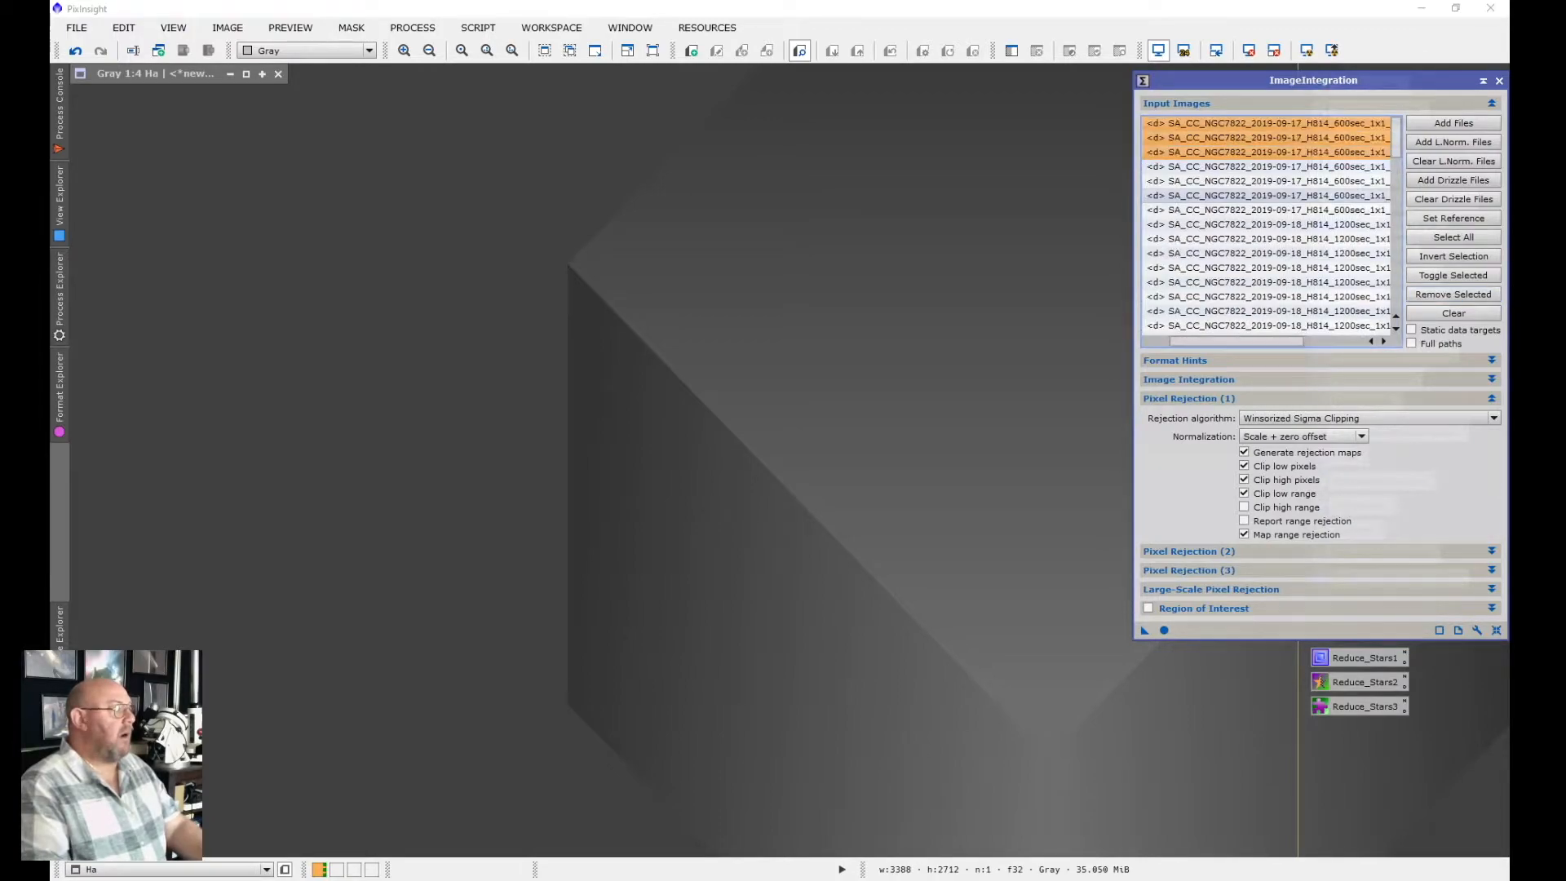
scroll(1264, 224, "left", 3)
left_click(1264, 149)
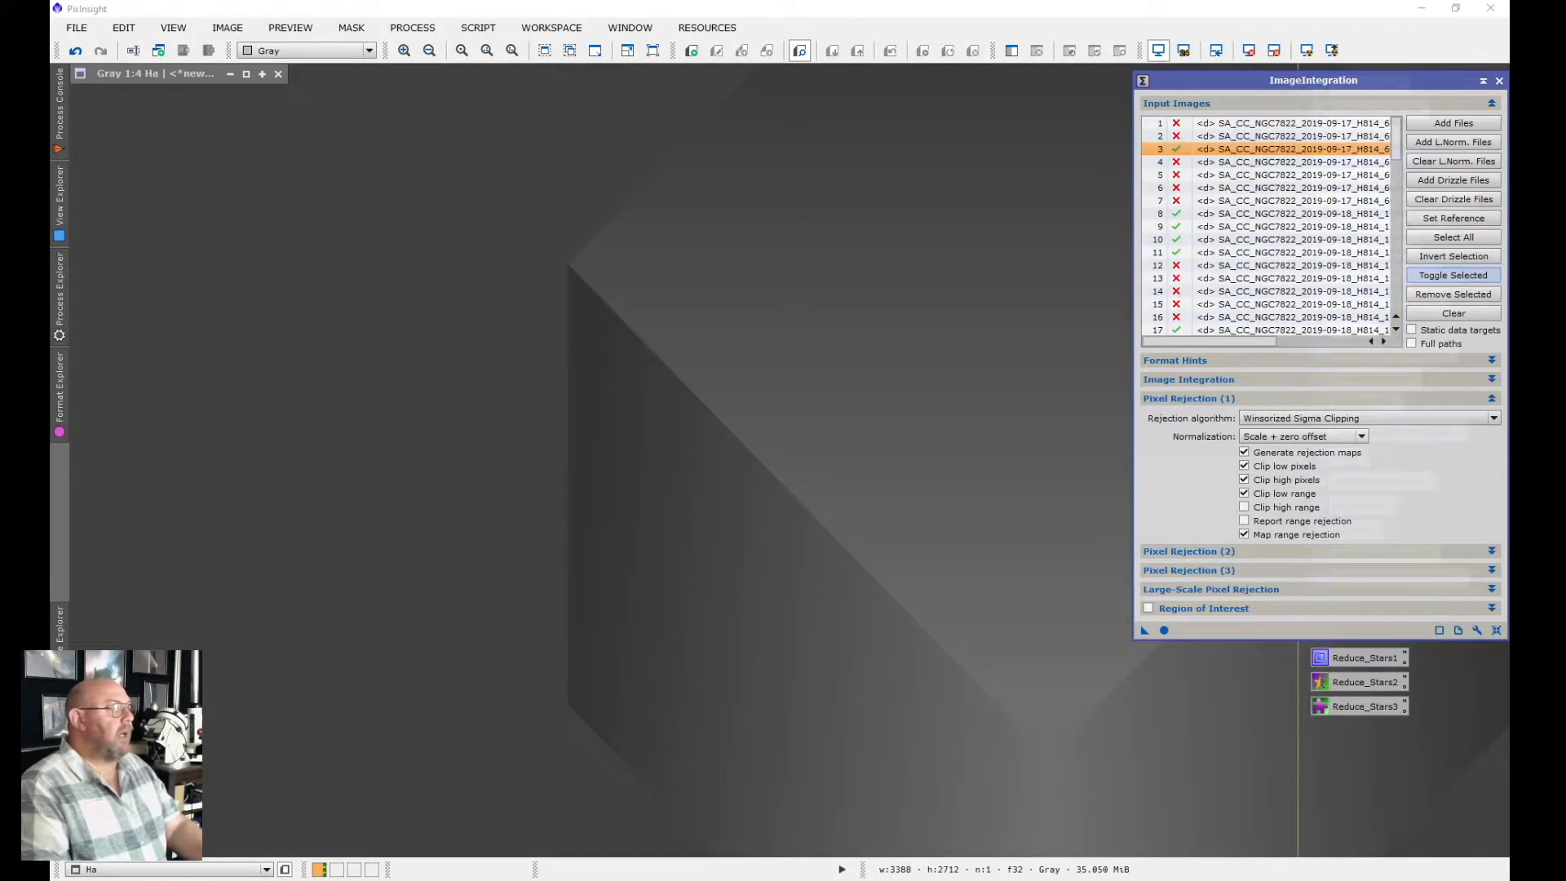
Disable the four 1200-second Ha frames dated 2019-09-18 and enable the 1200-second Oiii_frame3
scroll(1264, 162, "right", 3)
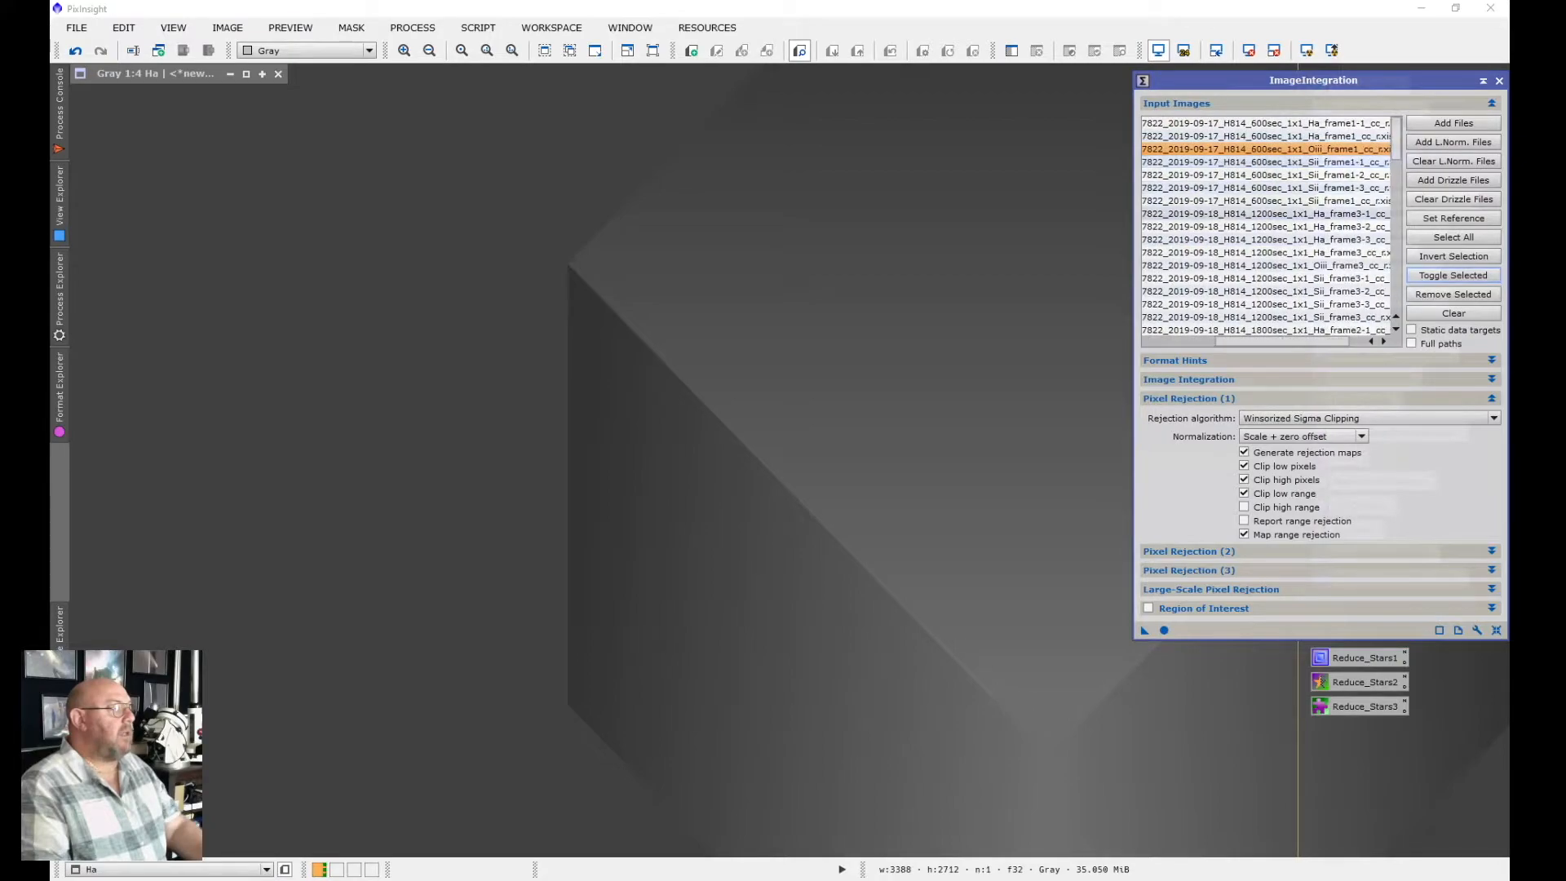
left_click(1265, 214)
scroll(1264, 214, "left", 2)
scroll(1264, 214, "right", 3)
scroll(1264, 214, "down", 2)
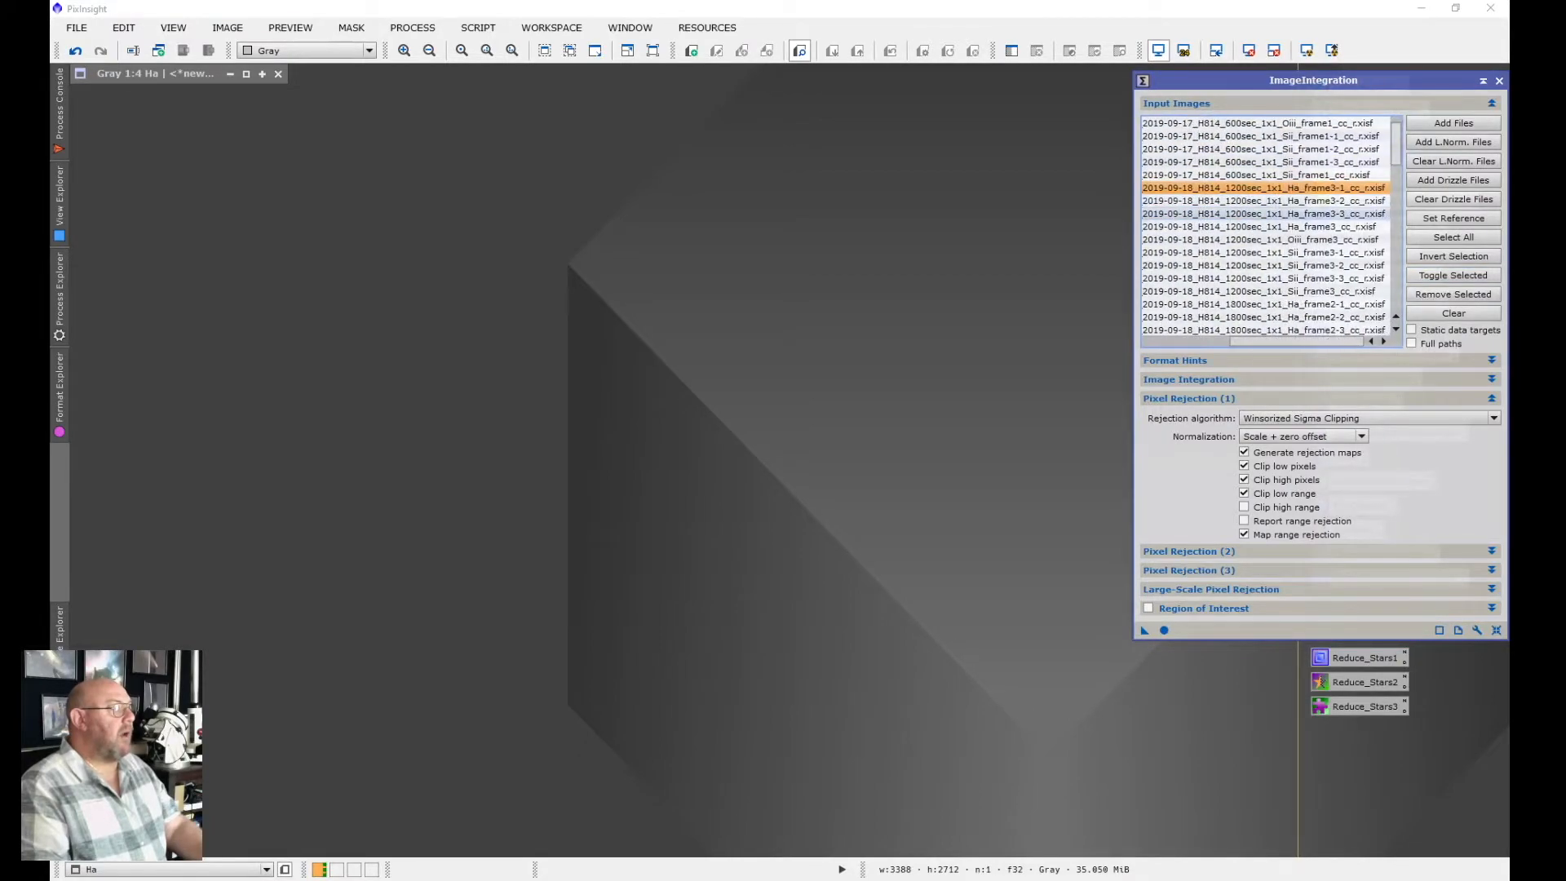
left_click(1264, 240, "shift")
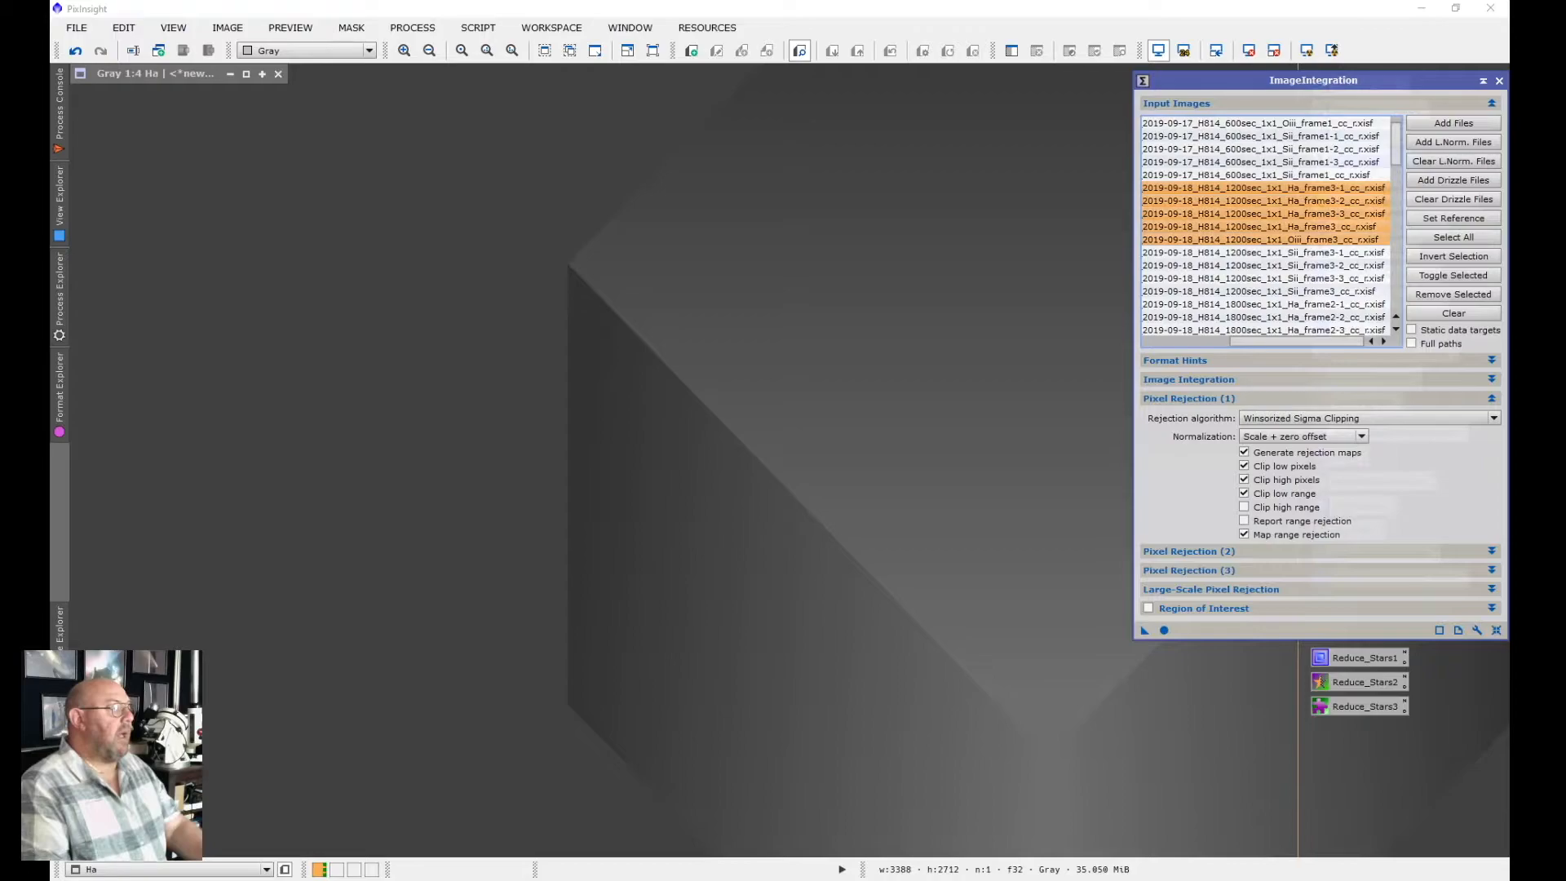
left_click(1453, 274)
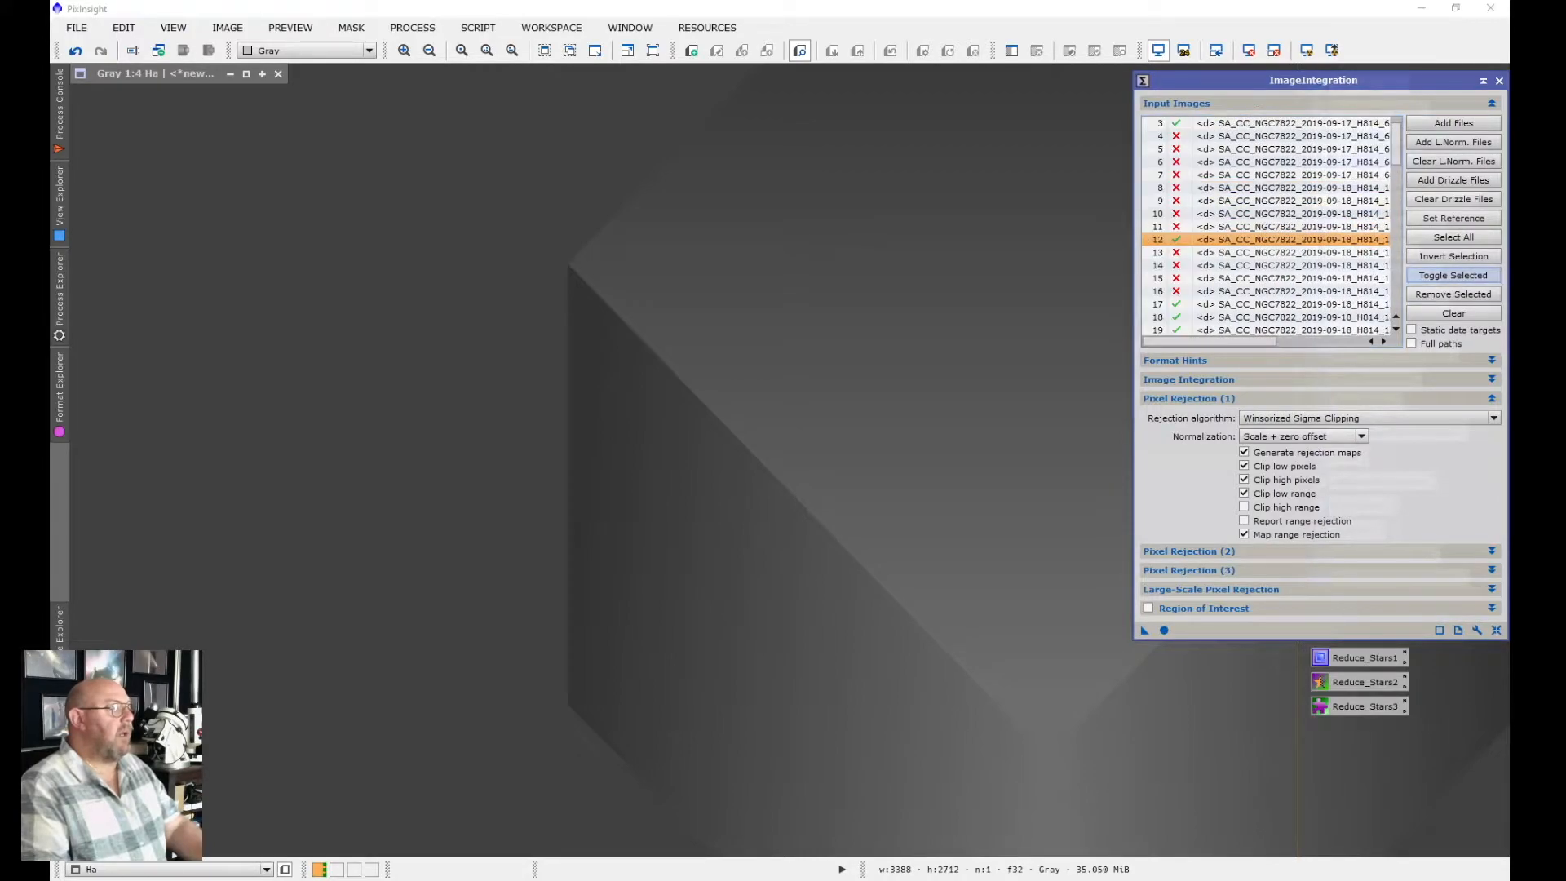
Disable the four 1800-second Ha frames dated 2019-09-18 and enable the seven 600-second Oiii frames of that night
scroll(1264, 232, "right", 3)
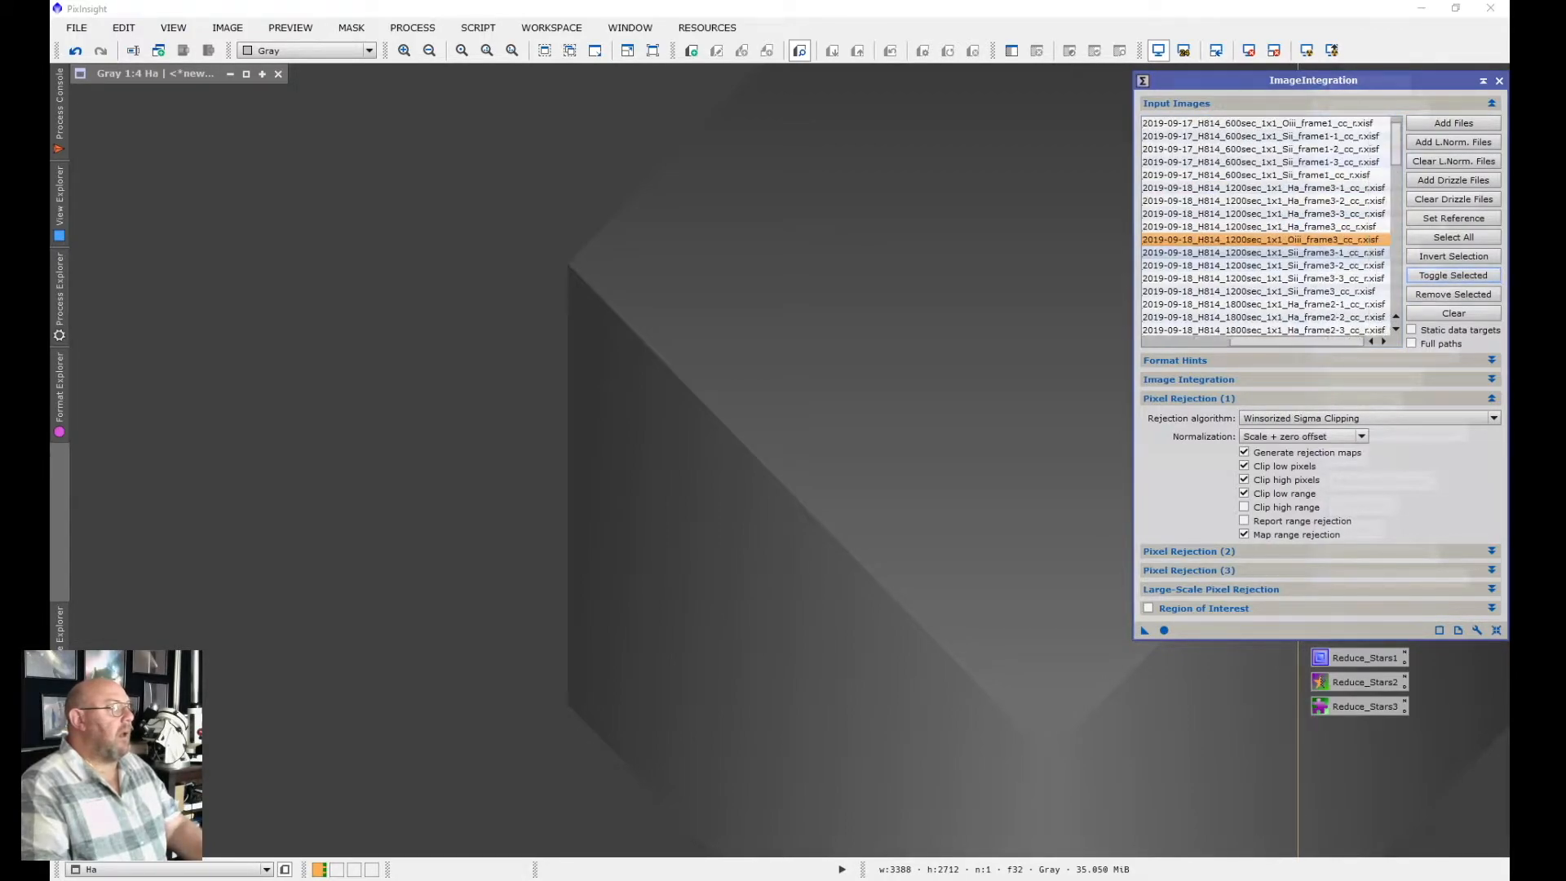
scroll(1265, 252, "left", 3)
scroll(1264, 252, "down", 1)
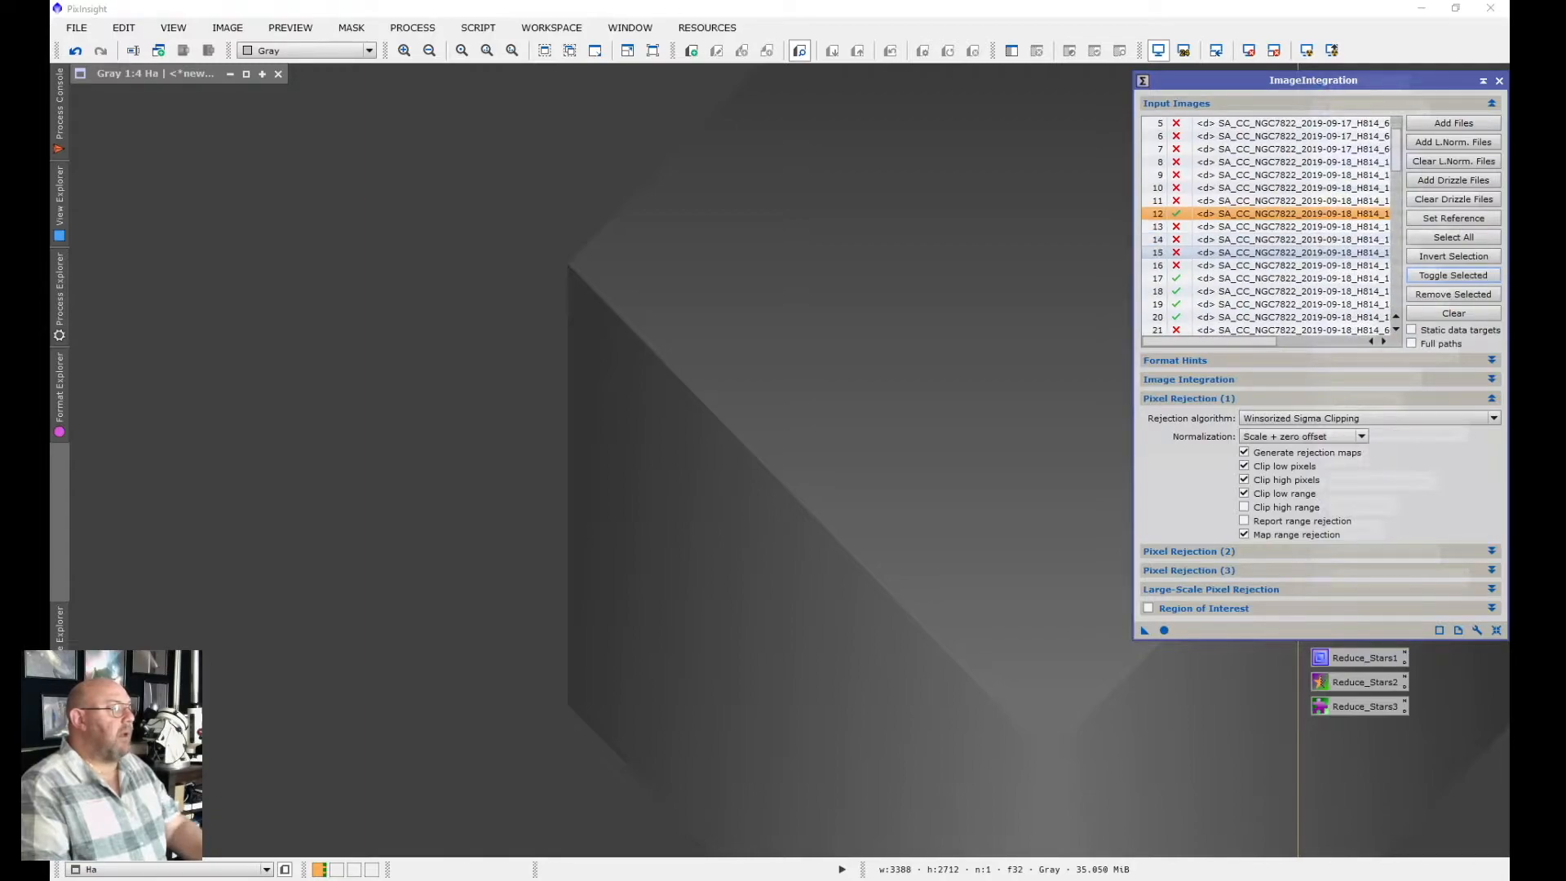
scroll(1264, 261, "up", 2)
scroll(1264, 261, "right", 3)
scroll(1264, 233, "down", 3)
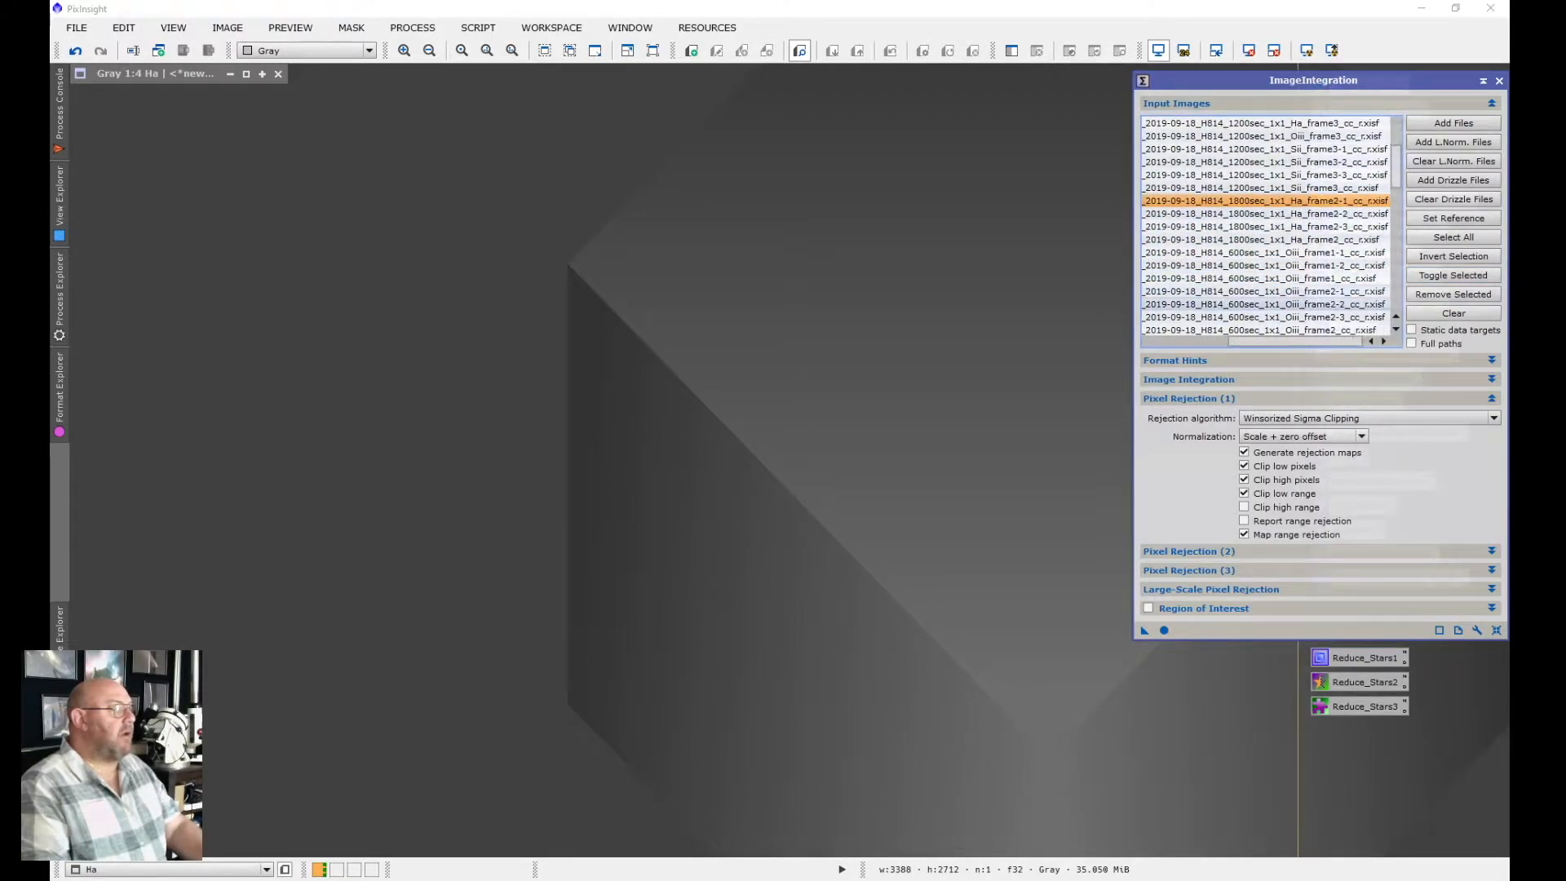
scroll(1264, 226, "down", 2)
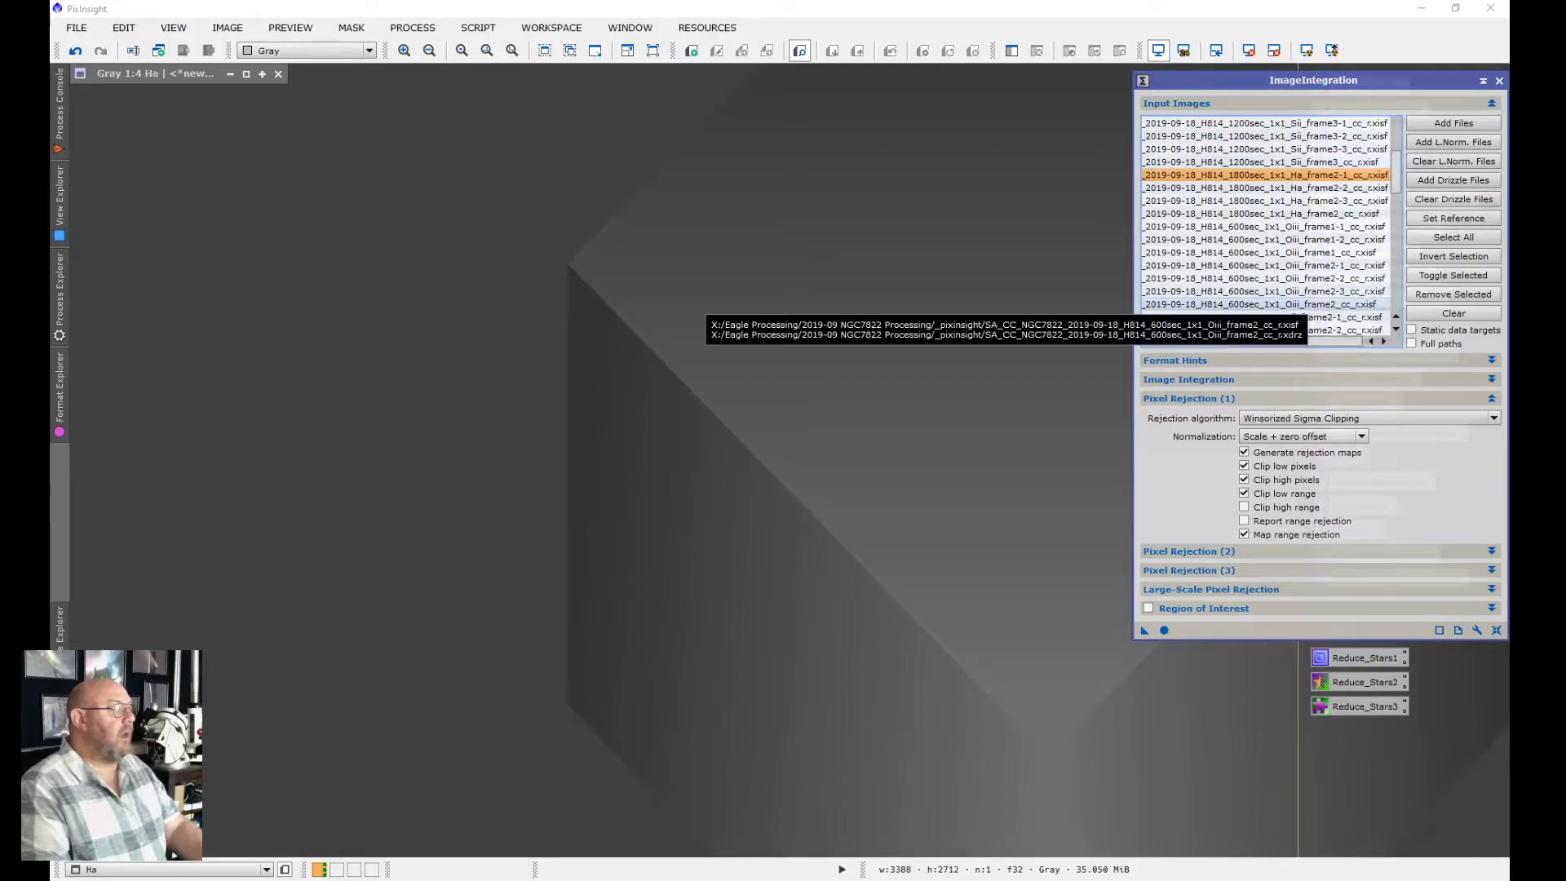
left_click(1264, 303, "shift")
scroll(1264, 303, "left", 3)
left_click(1454, 275)
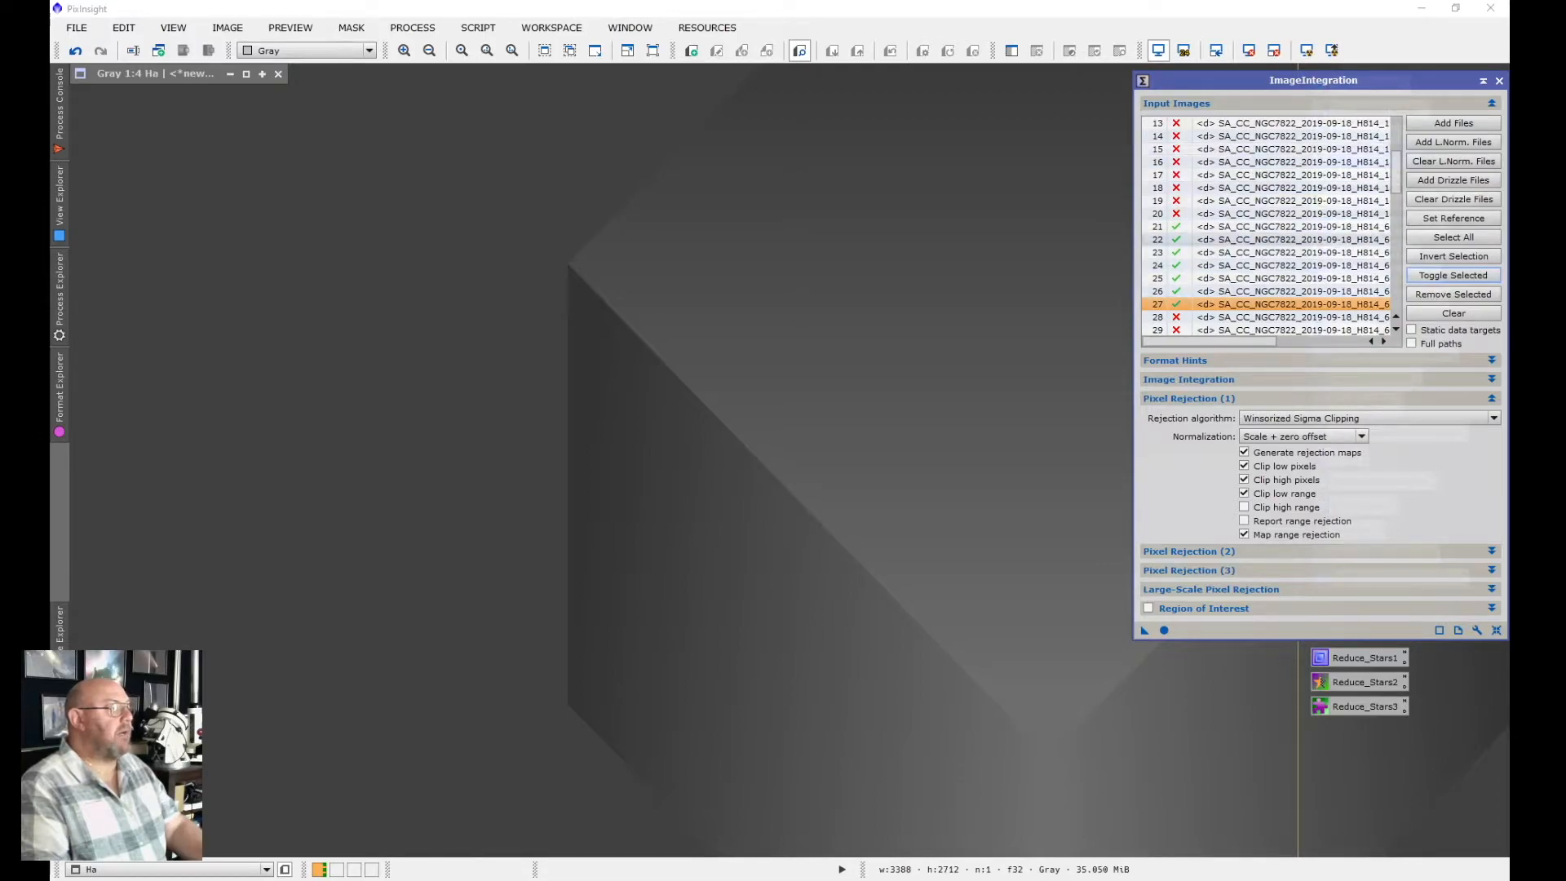
For the 2019-09-19 and 2019-09-20 nights, disable the Ha frames and enable the Oiii frames
scroll(1264, 232, "right", 3)
scroll(1264, 265, "down", 1)
left_click(1264, 252)
scroll(1264, 265, "down", 2)
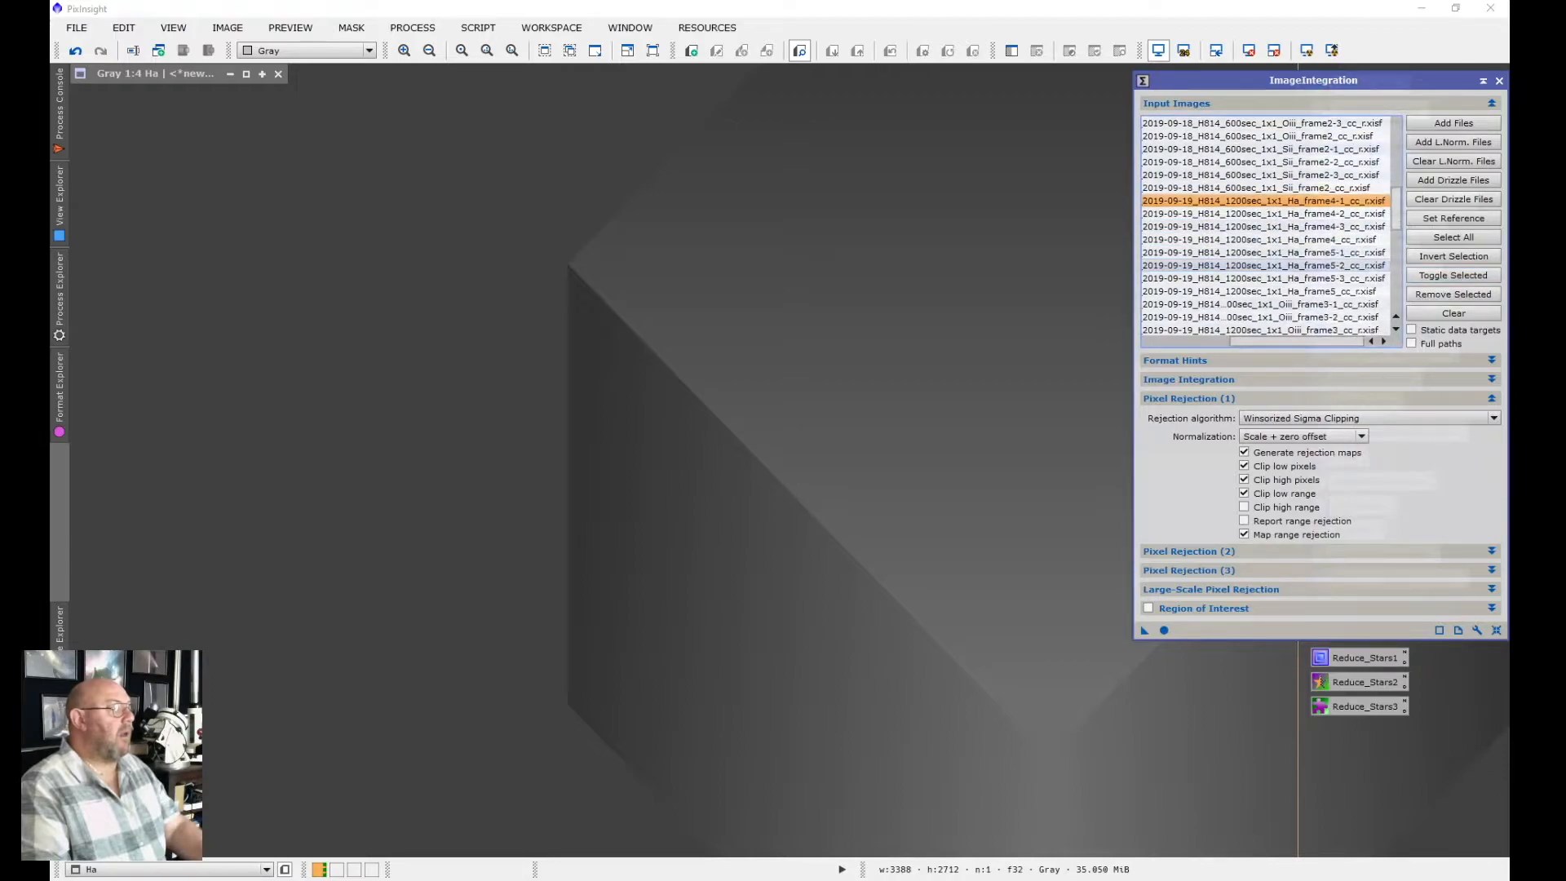
scroll(1264, 228, "down", 3)
scroll(1264, 245, "down", 1)
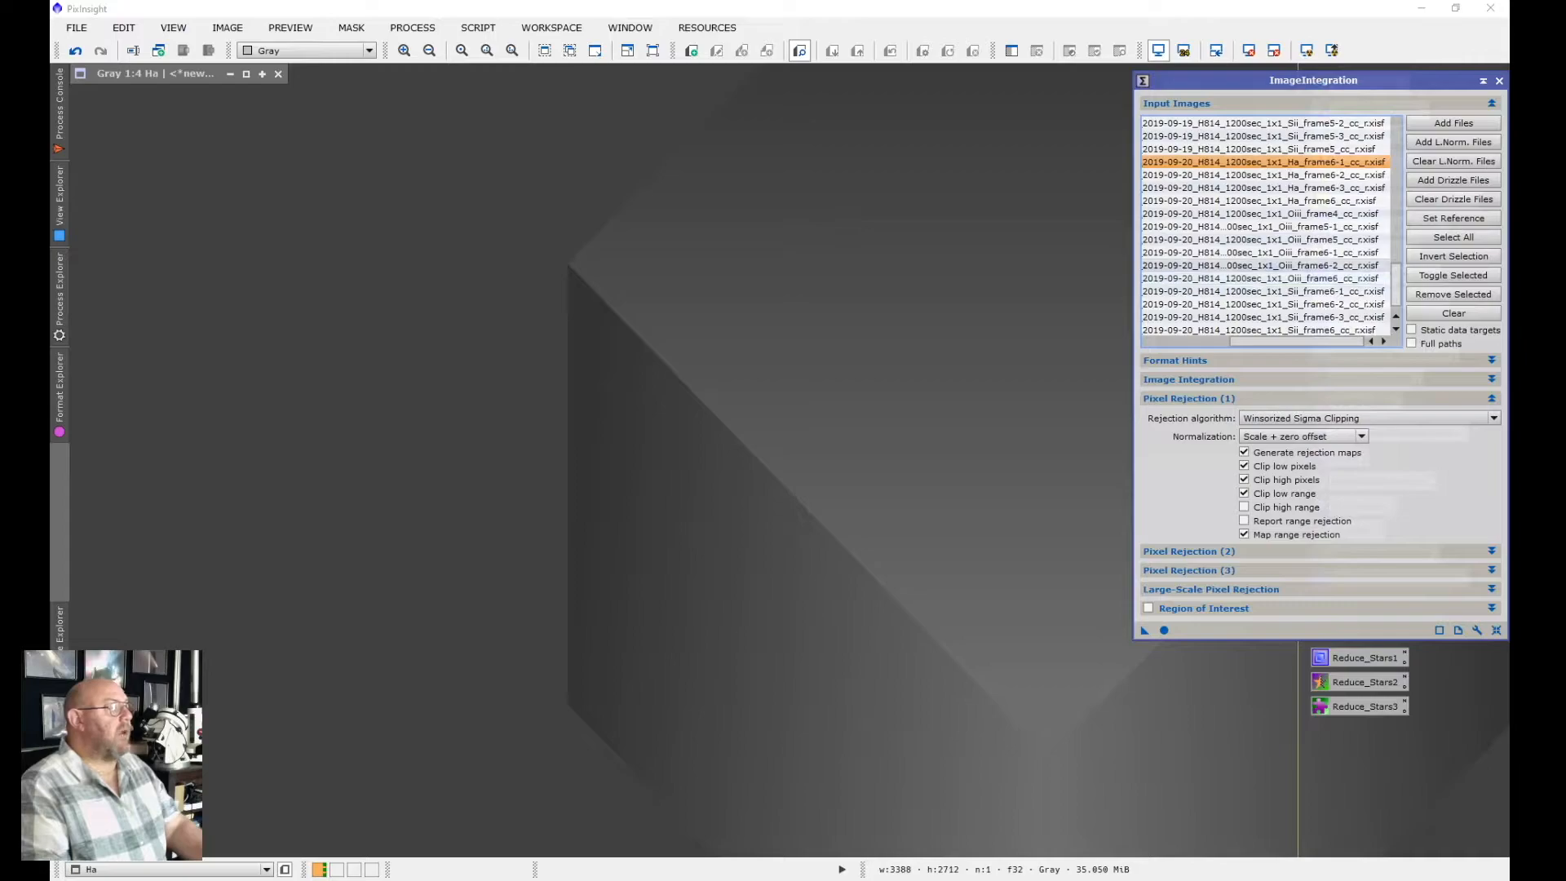
left_click(1264, 278, "shift")
left_click(1453, 274)
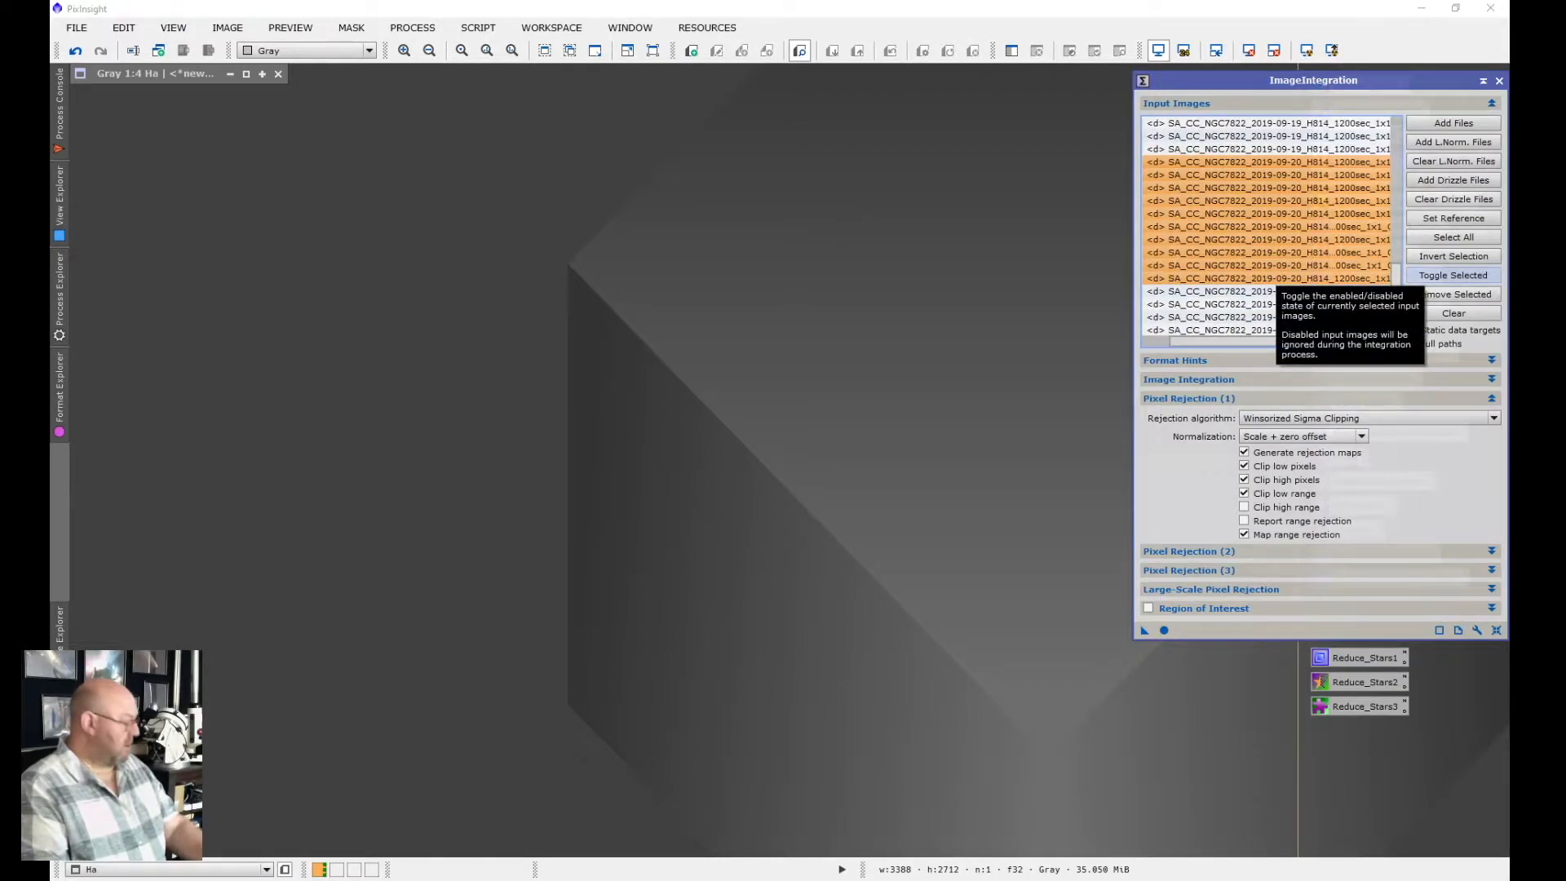
left_click(1453, 275)
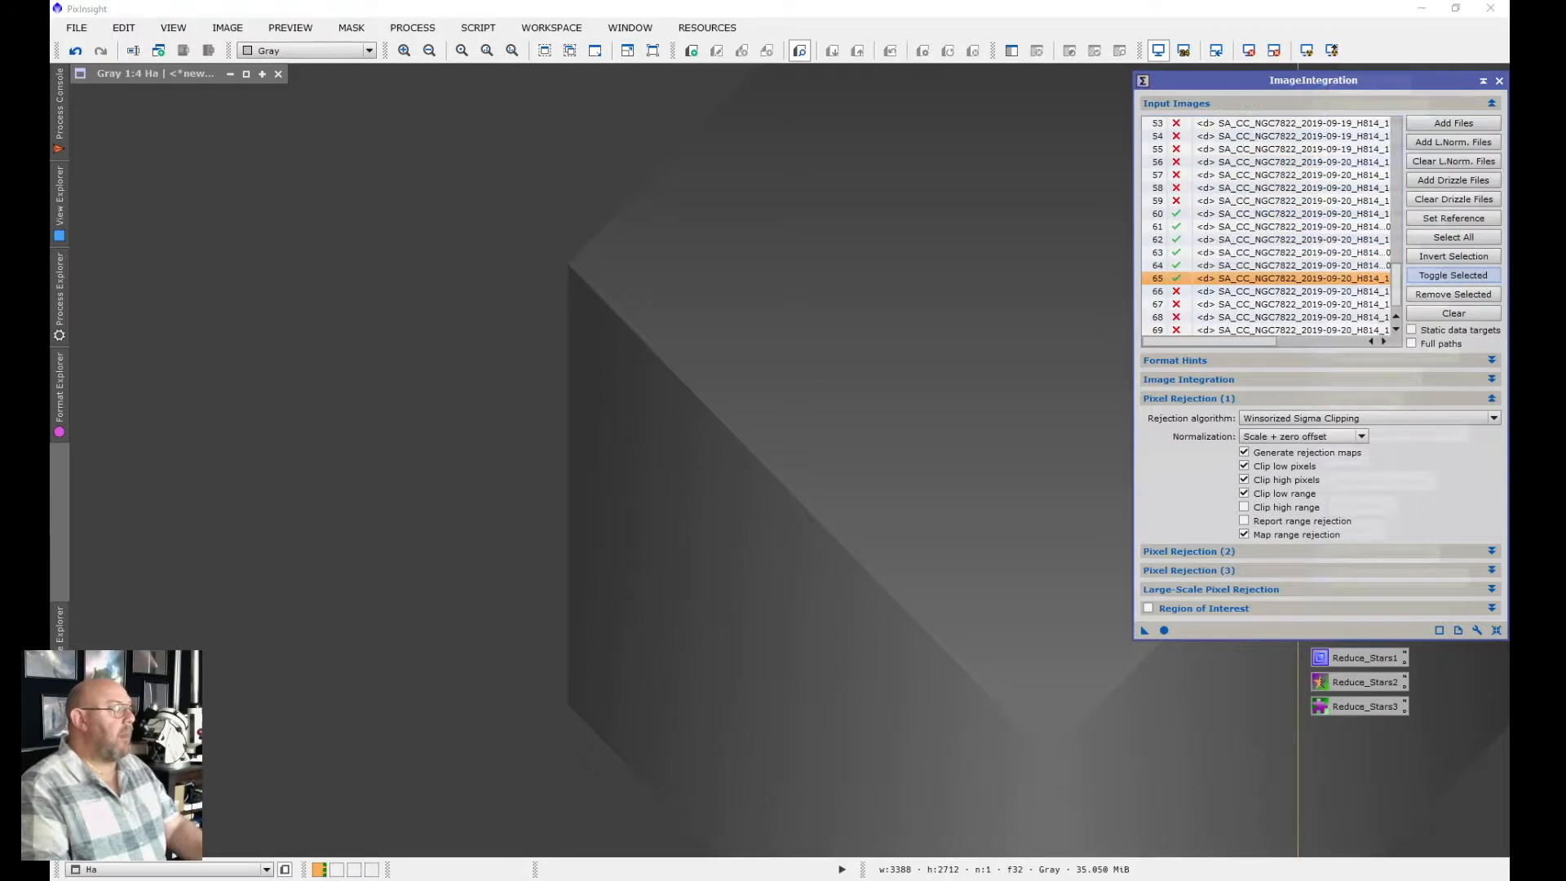
Check the end of the input list and run ImageIntegration on the enabled Oiii frames
scroll(1338, 304, "right", 4)
scroll(1338, 304, "down", 1)
scroll(1264, 220, "left", 1)
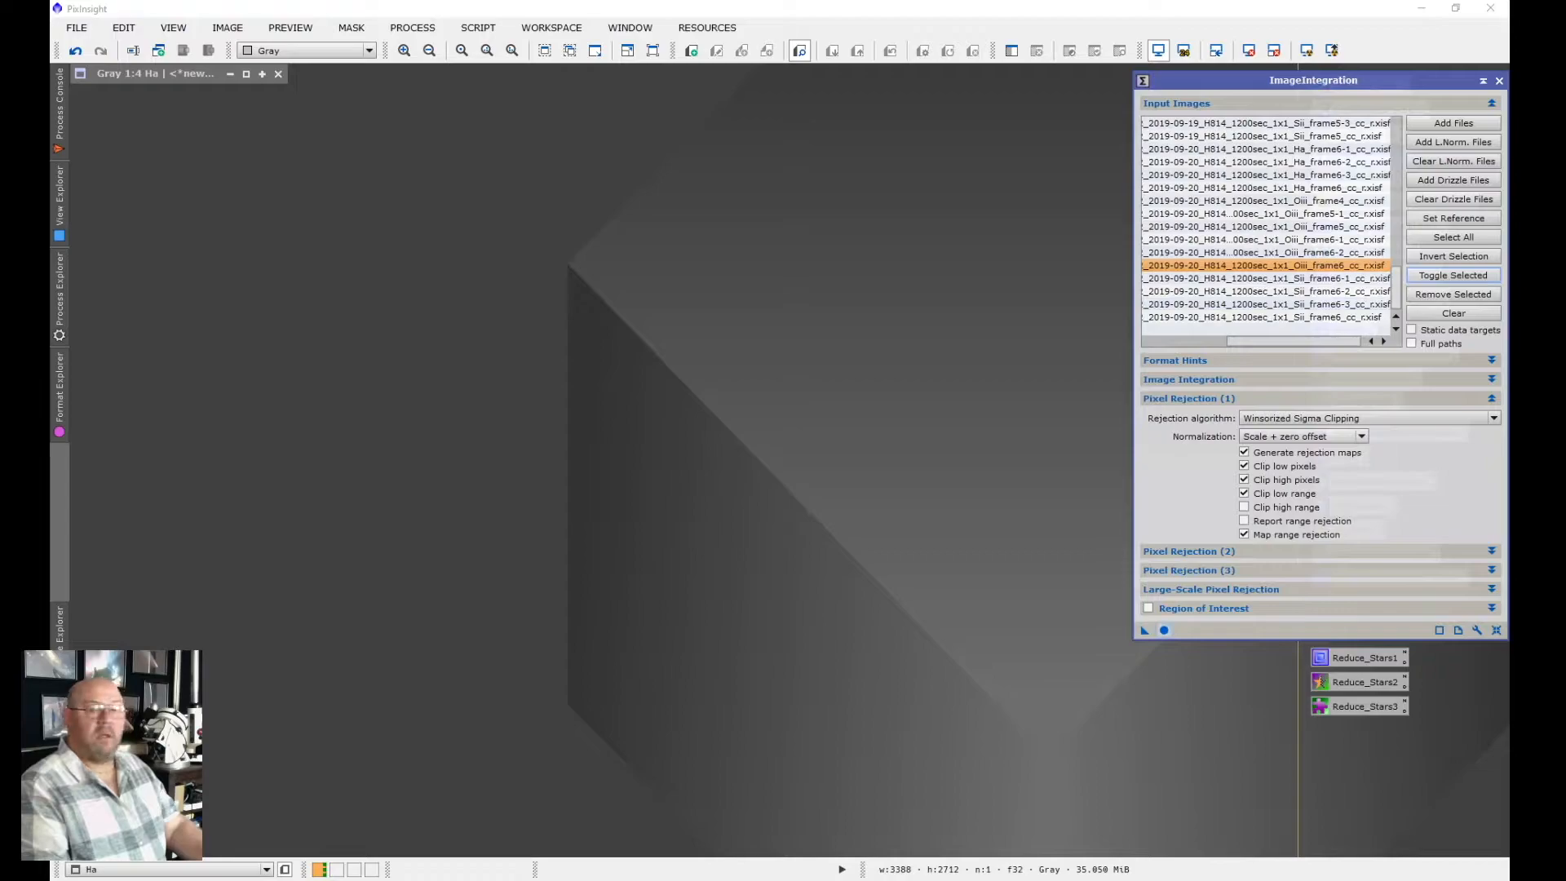
left_click_drag(1144, 629, 1146, 630)
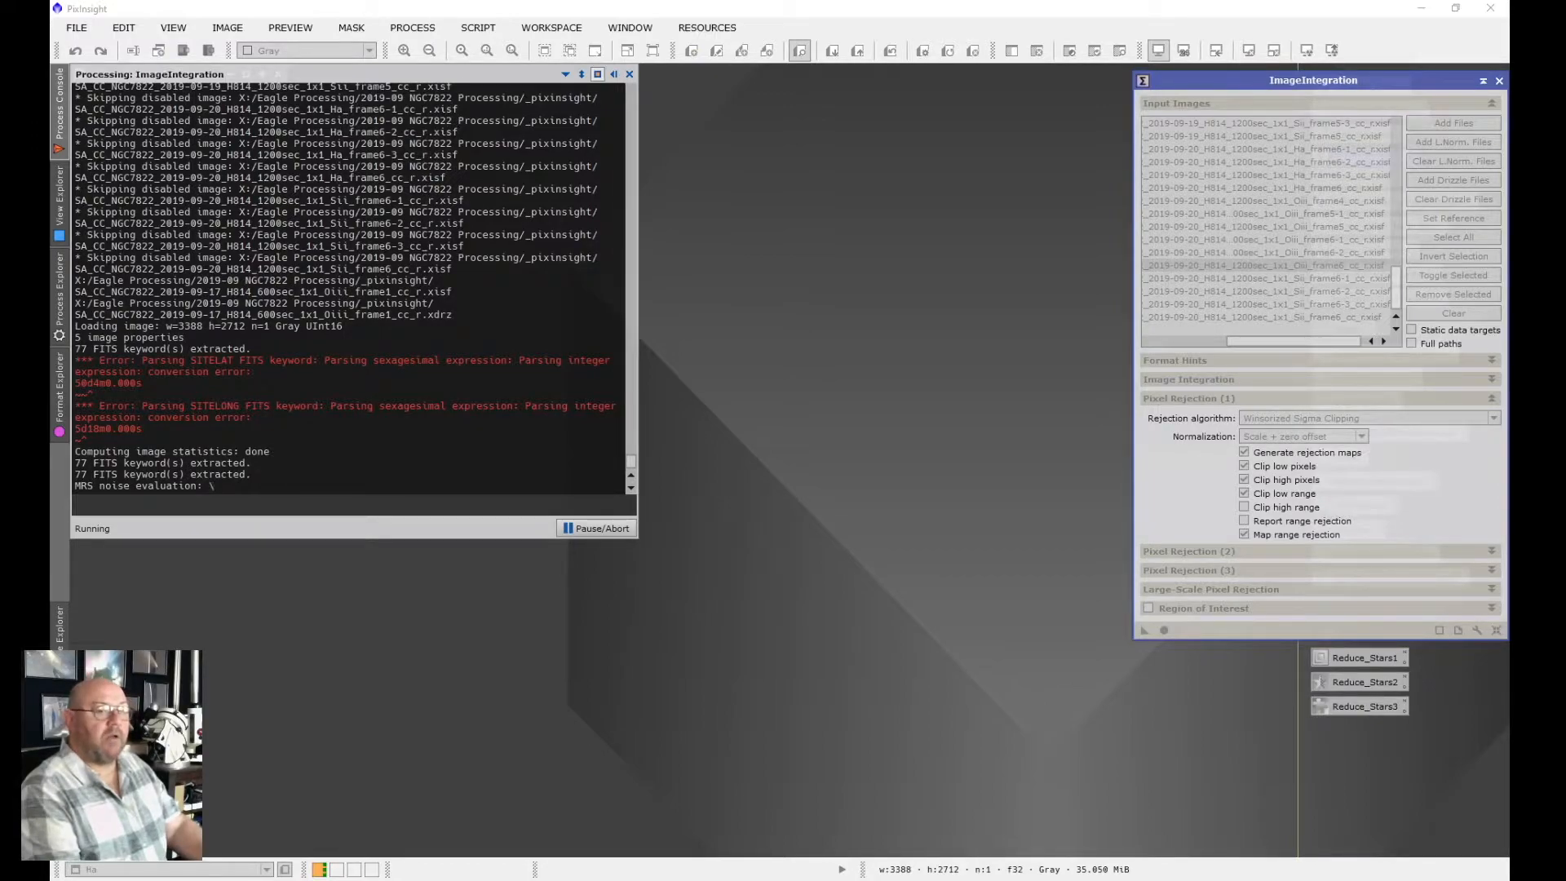
Close the rejection_high and rejection_low maps produced by the Oiii integration
mouse_move(59, 393)
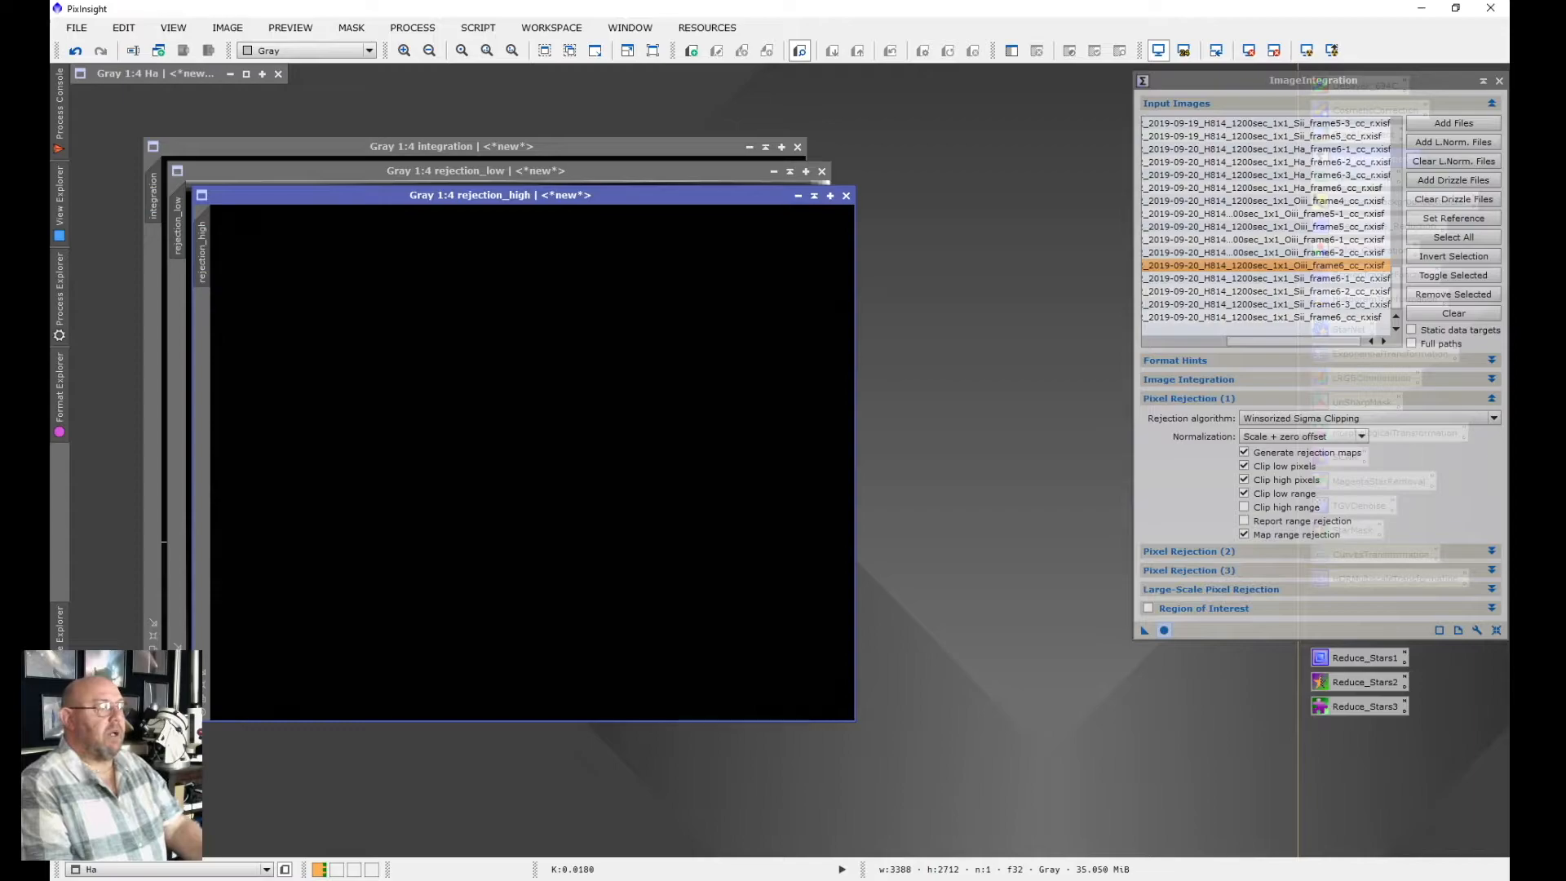
key("ctrl+w")
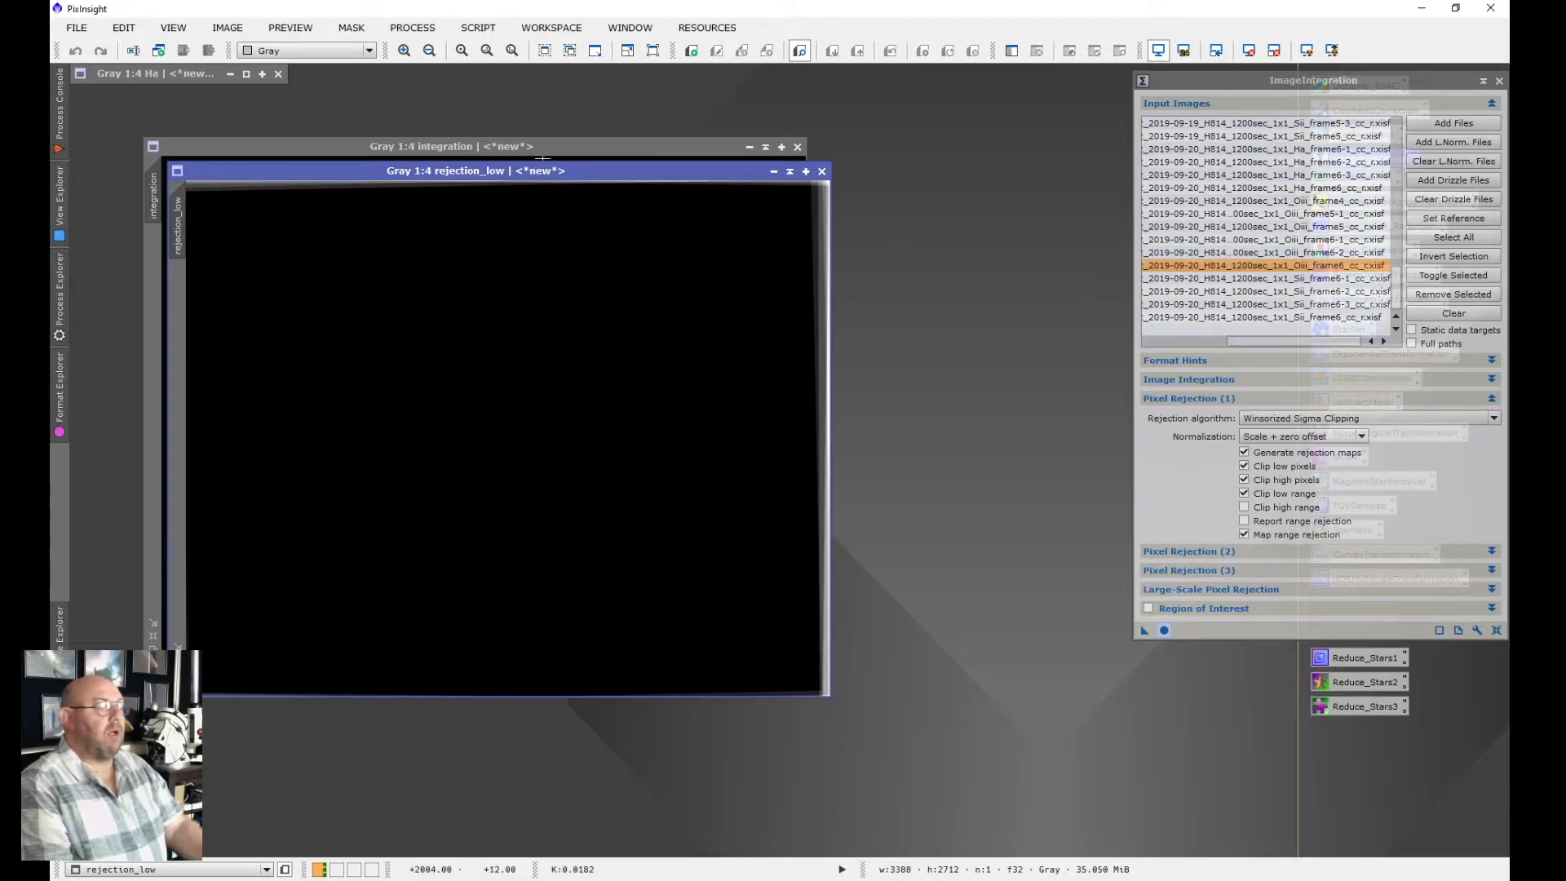
left_click(822, 170)
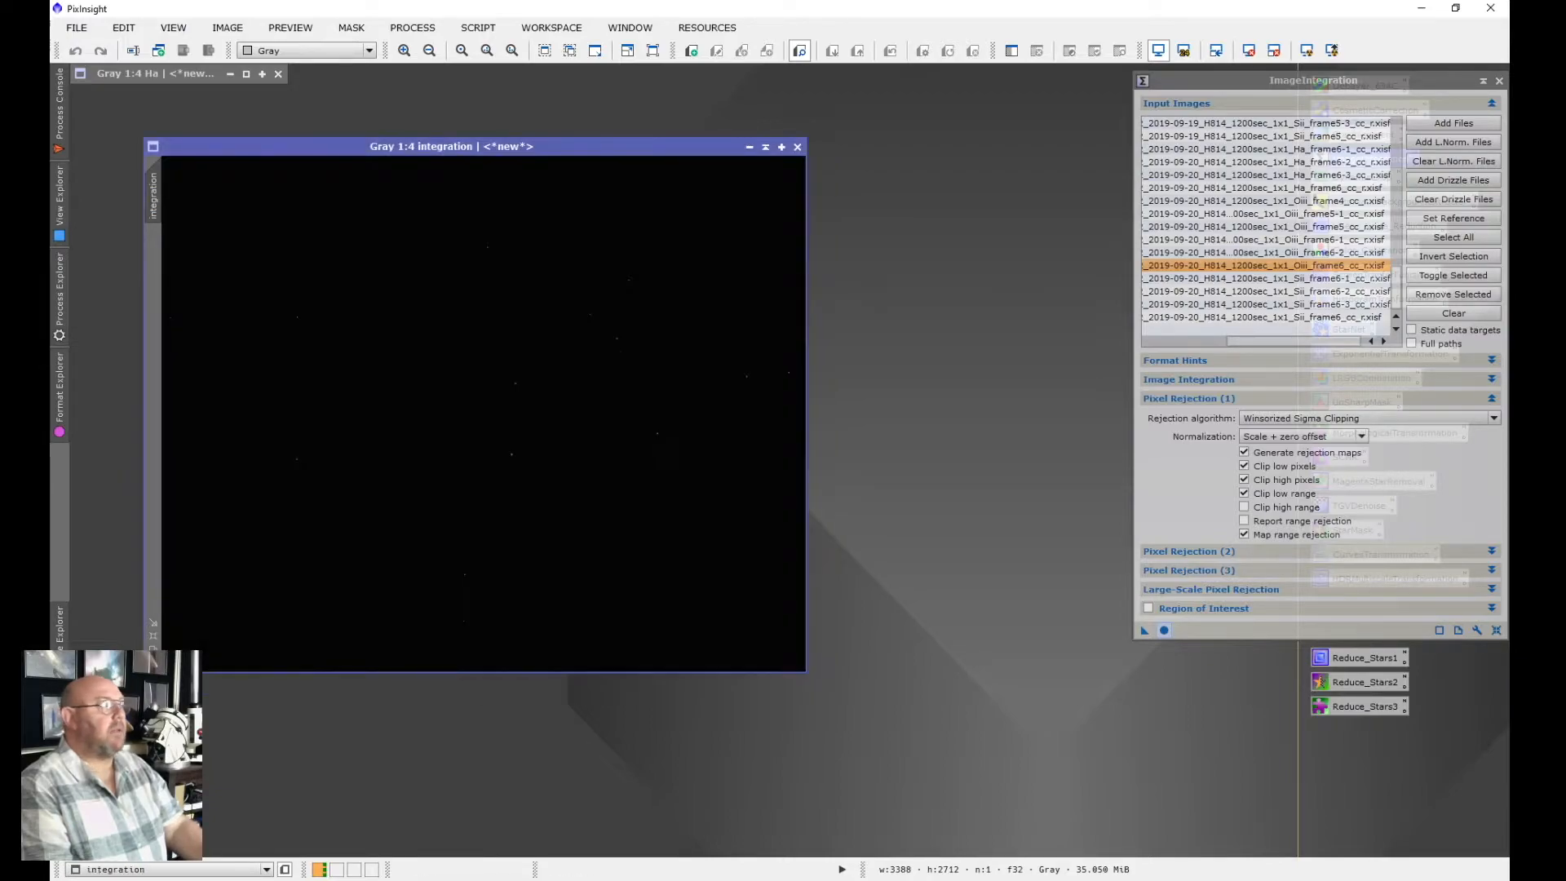
Auto-stretch the screen display of the Oiii integration image and reposition its window in the workspace
left_click(1306, 51)
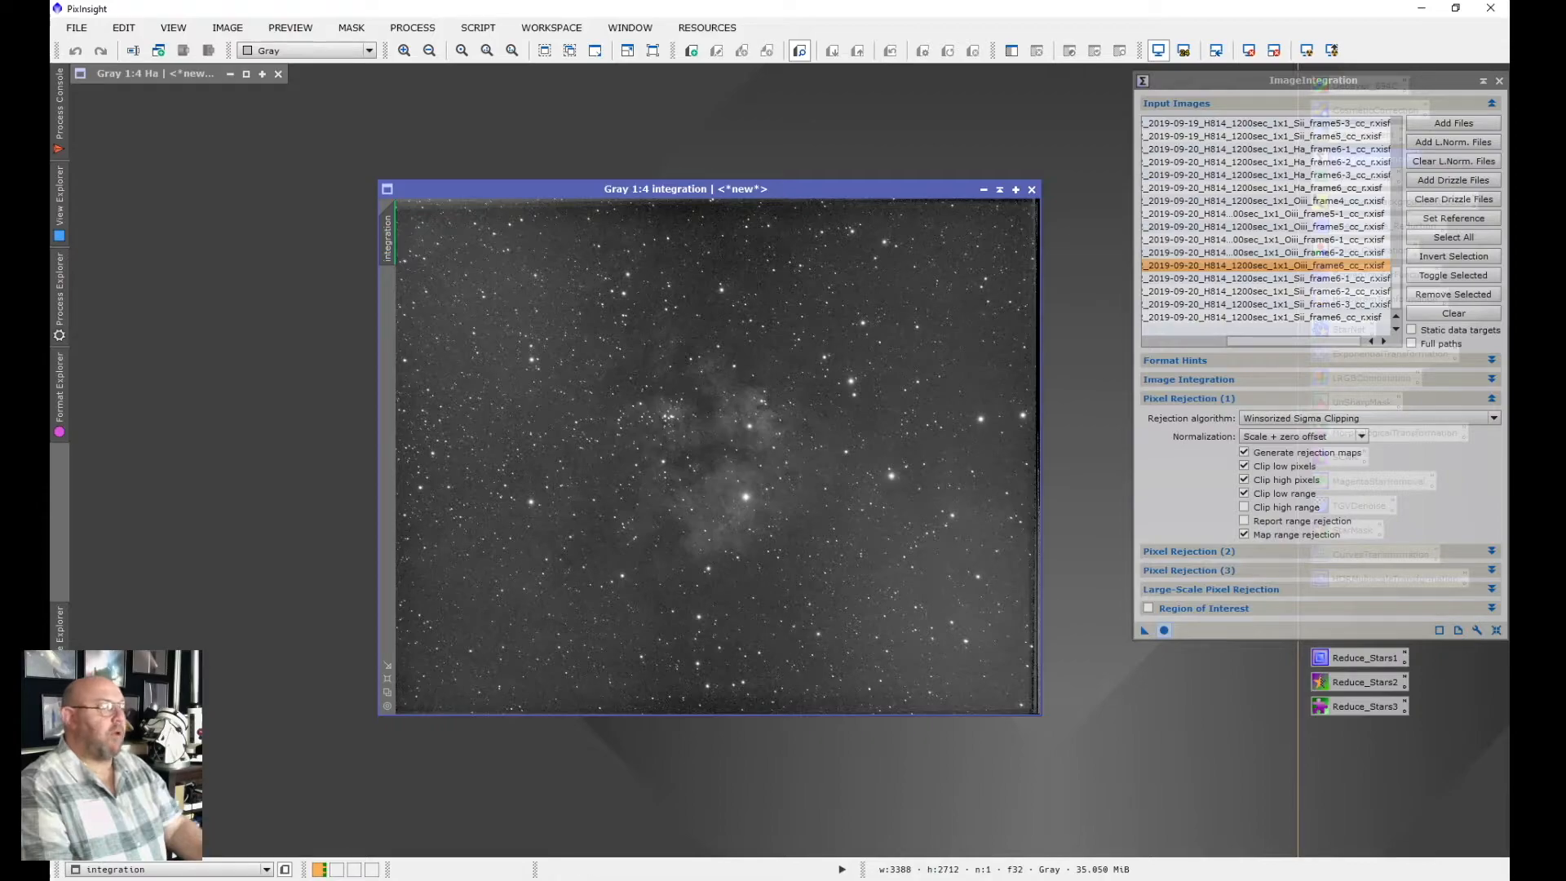
left_click_drag(857, 188, 949, 312)
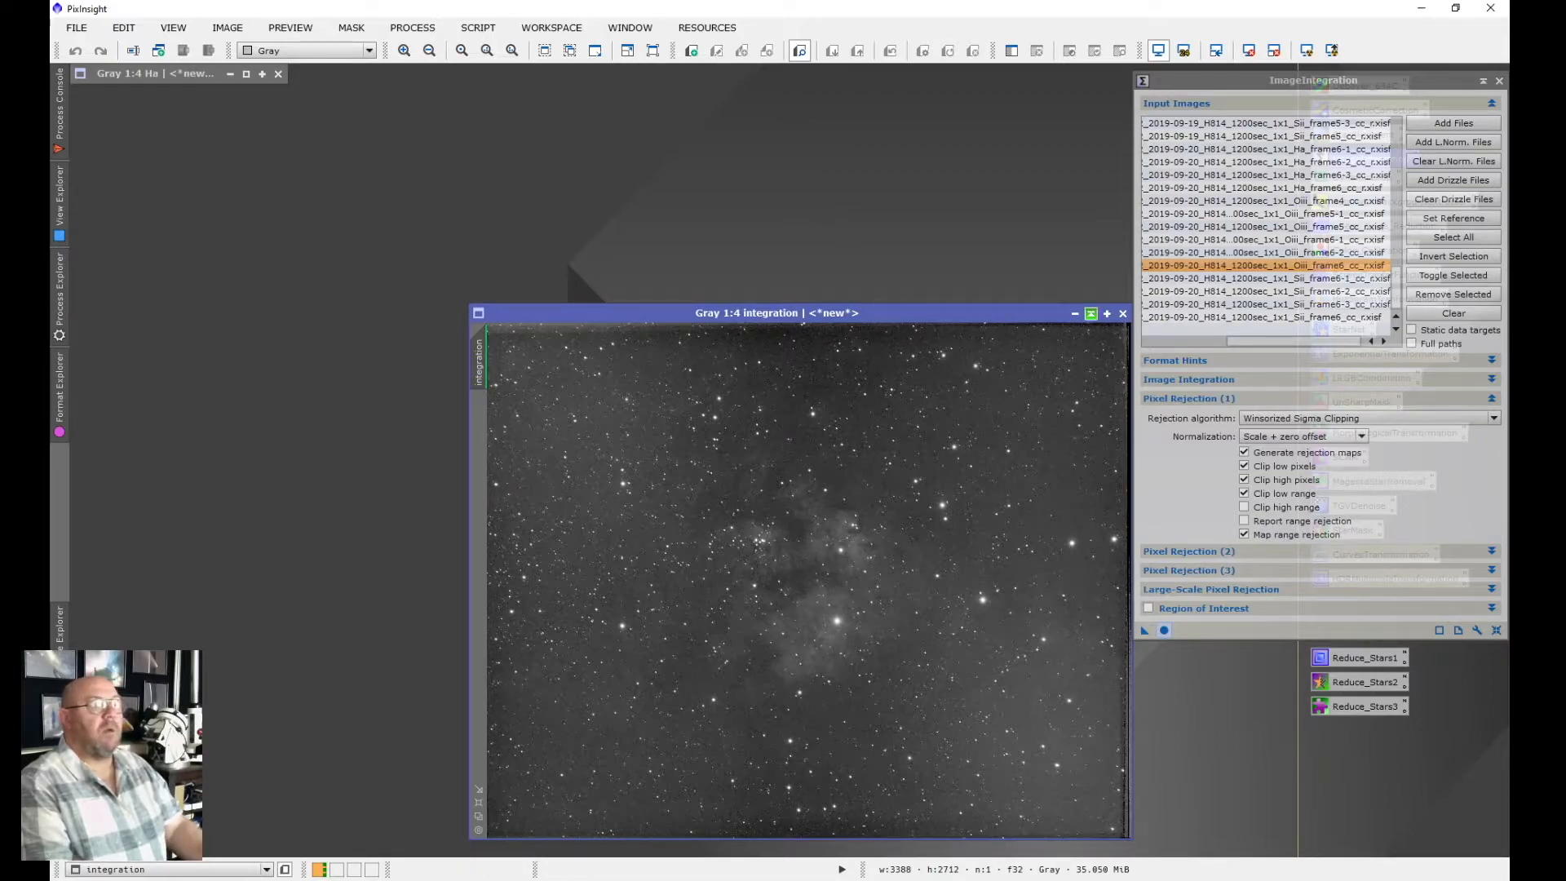
left_click(1092, 314)
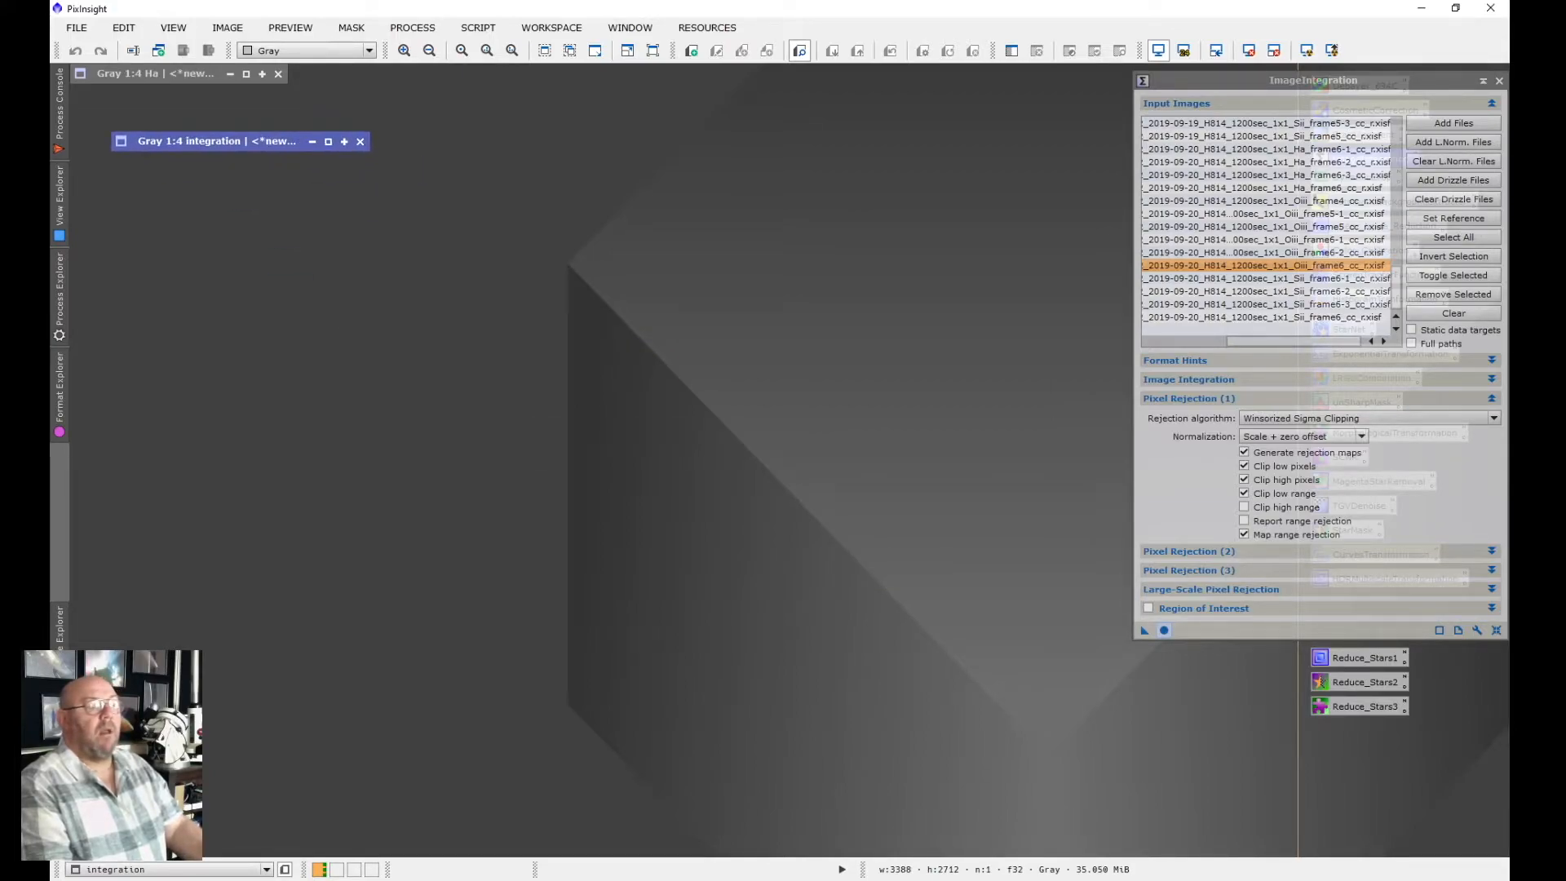
left_click(328, 141)
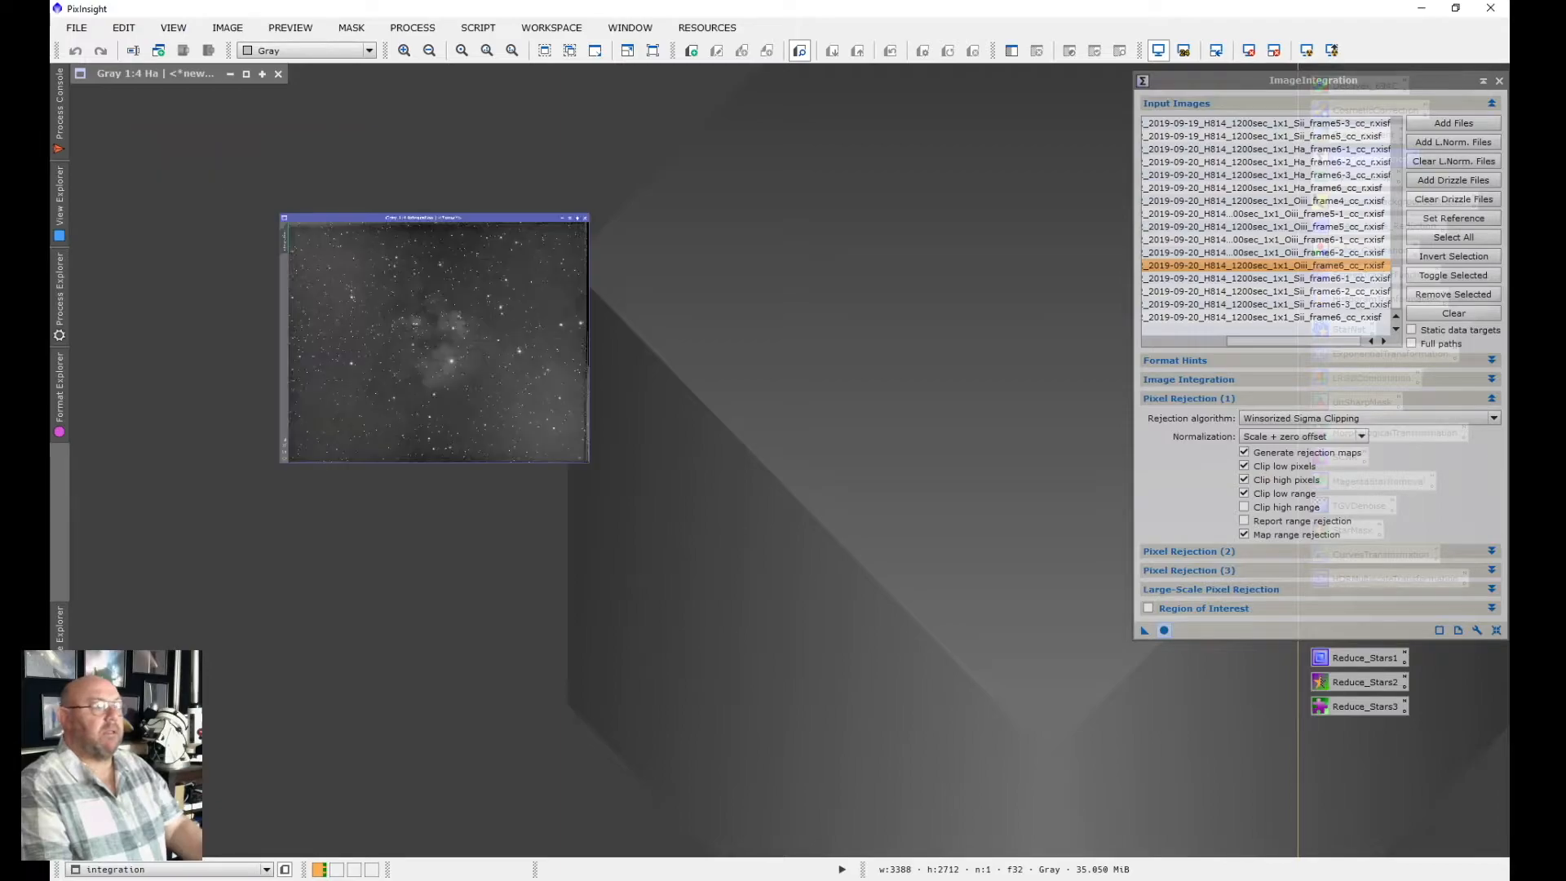
Rename the Oiii integration image as Oiii and collapse its window to a title bar
double_click(479, 359)
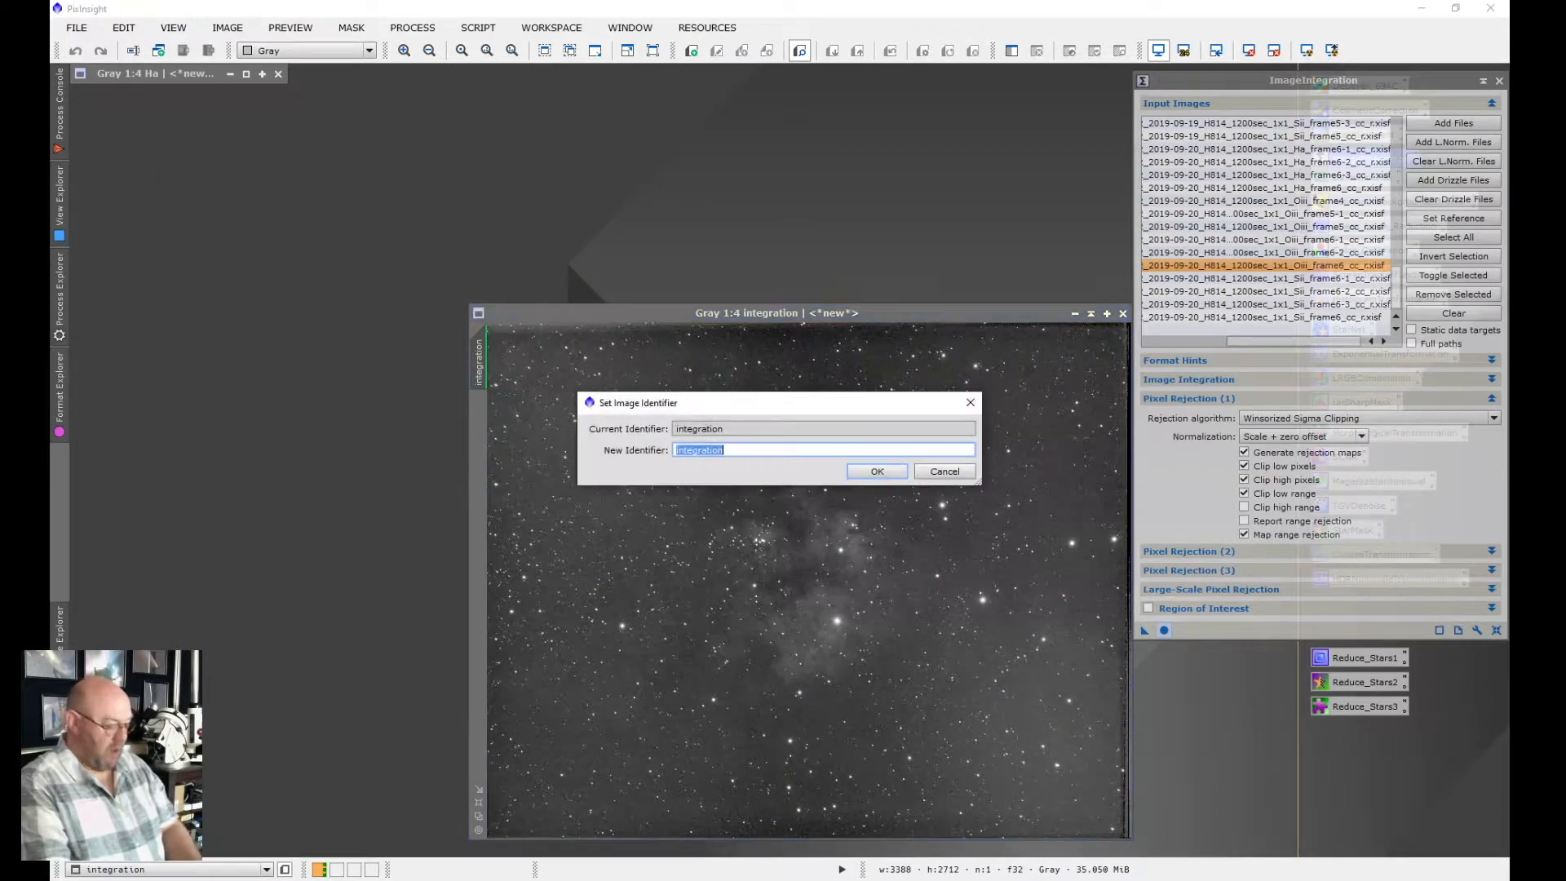
type("Oiii")
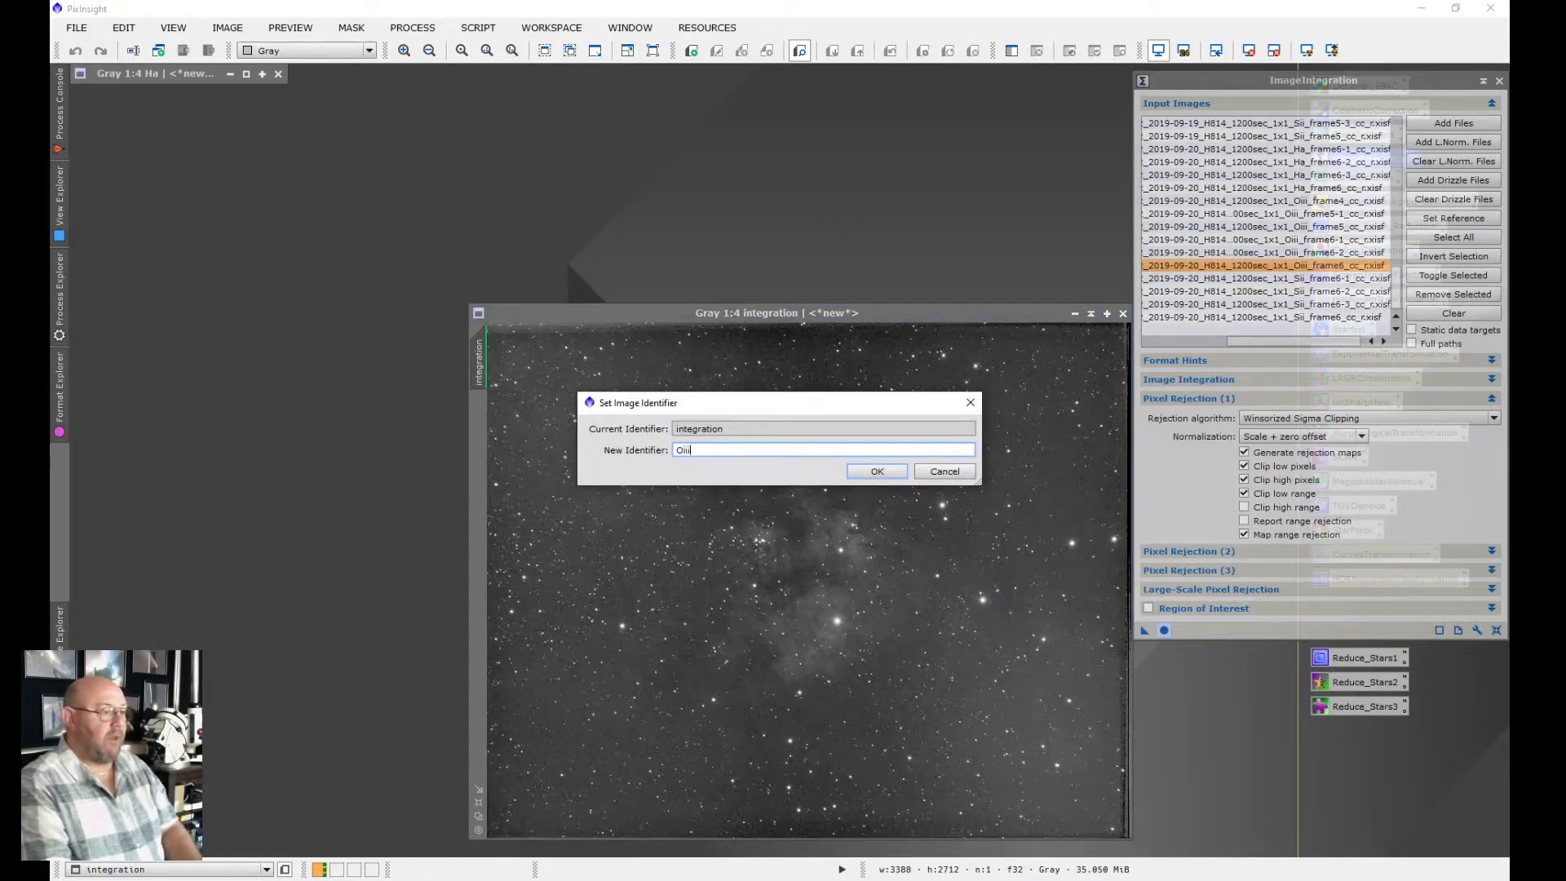
key("Return")
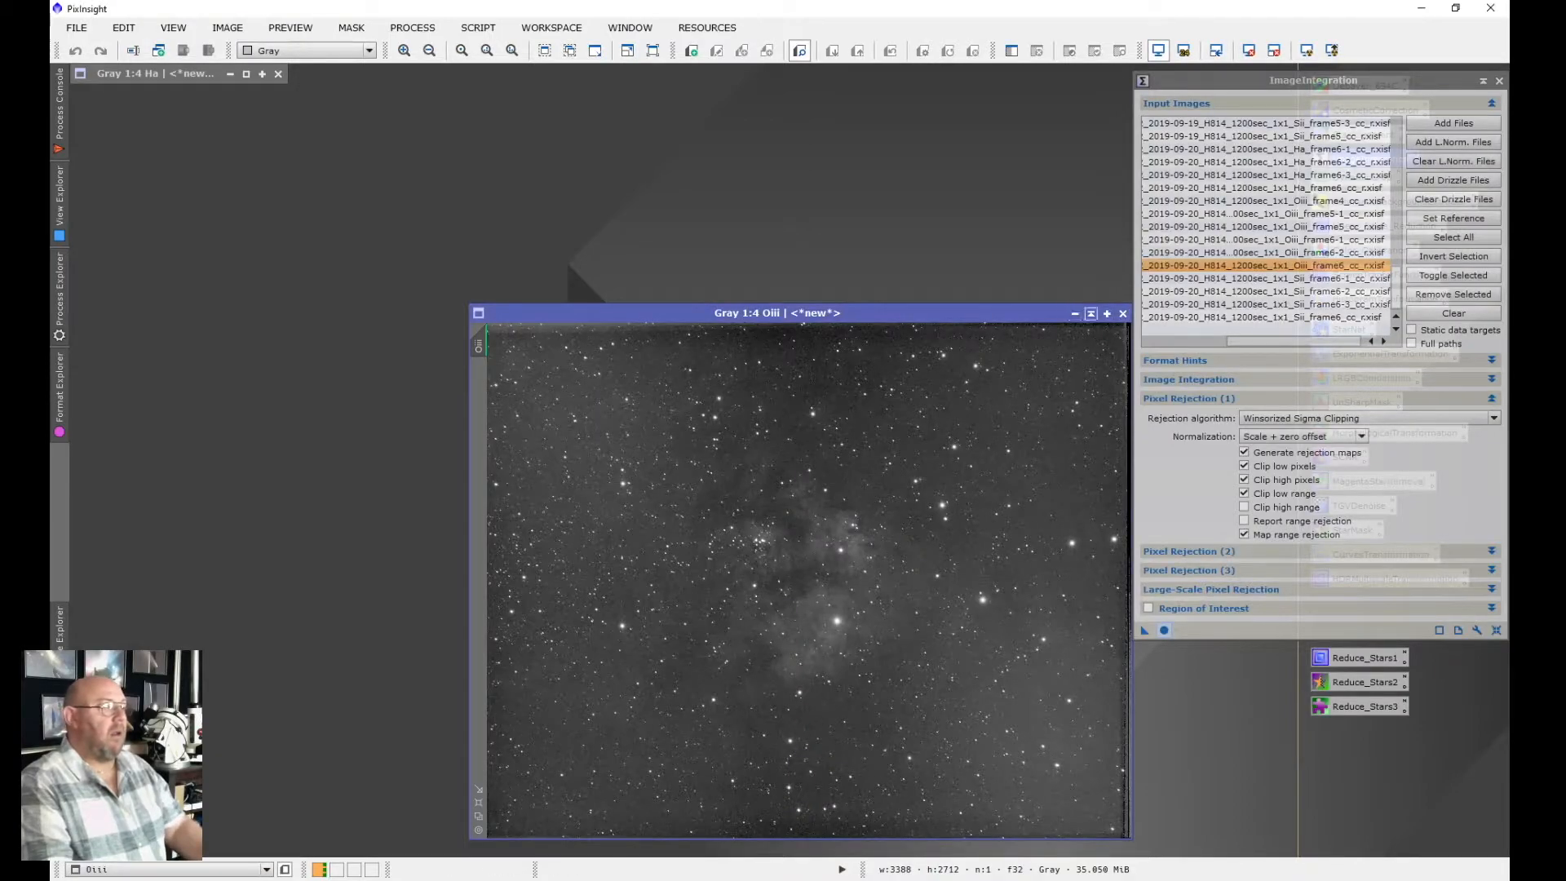
left_click(1090, 313)
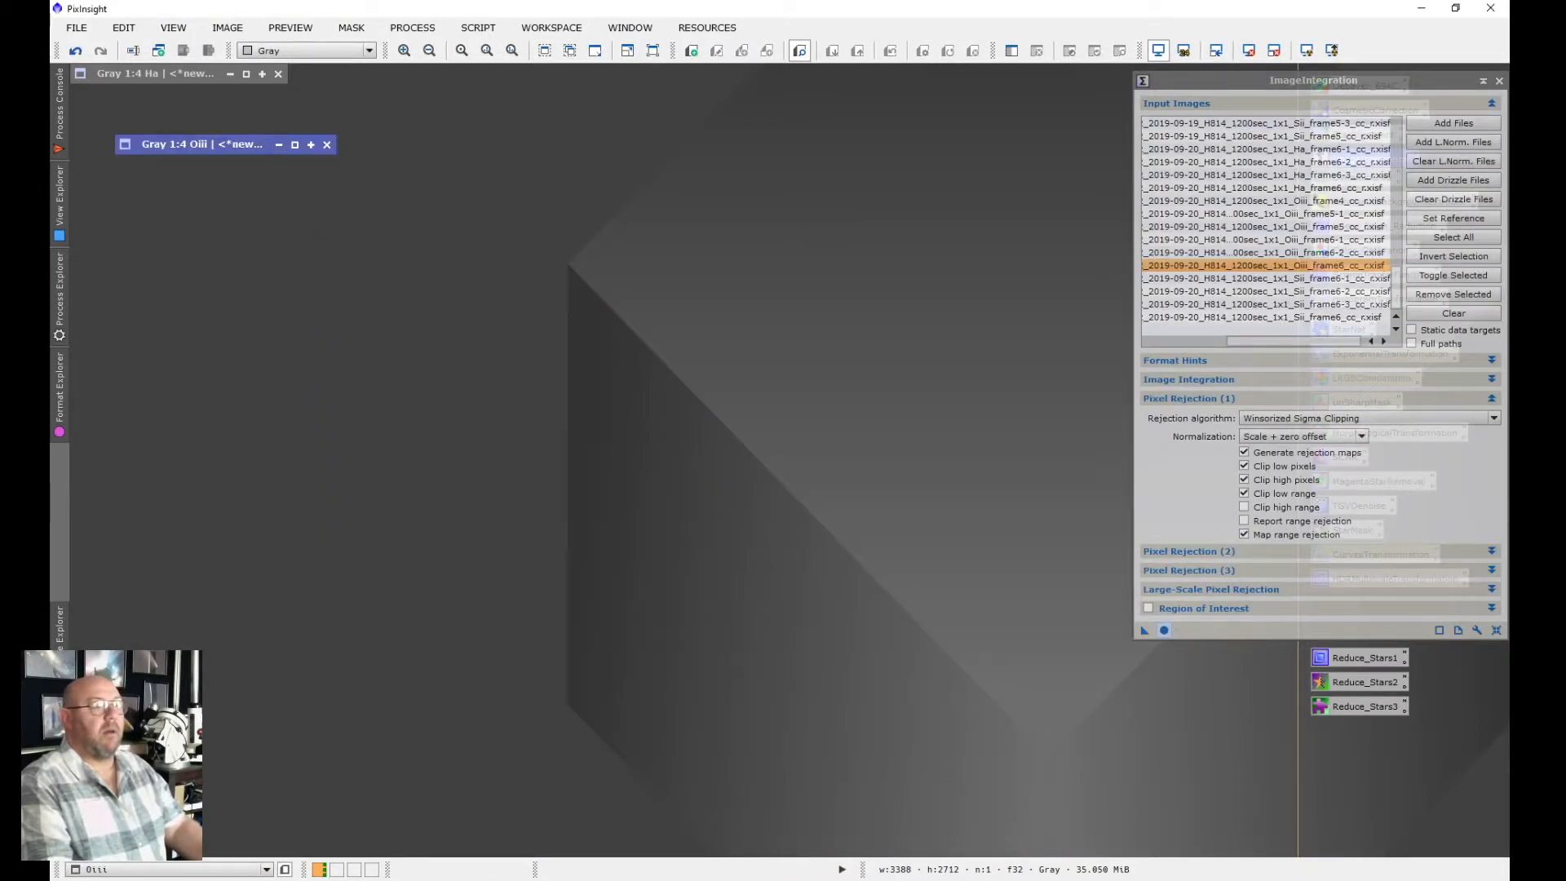
For the 2019-09-17 night in the integration input list, disable the Oiii frame and enable the Sii frames
scroll(1322, 201, "up", 10)
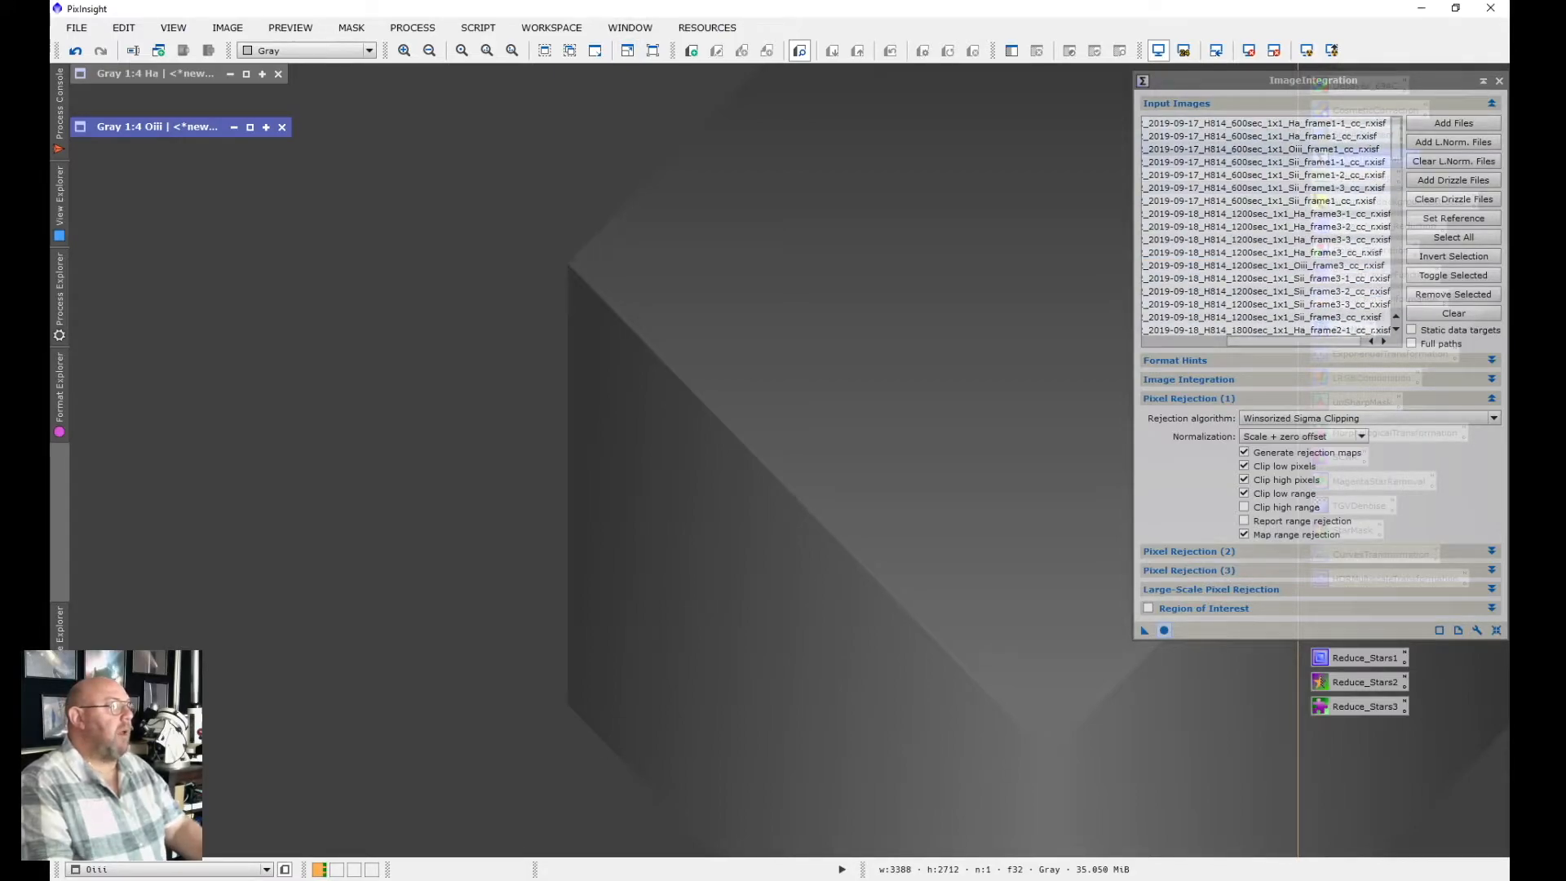
left_click(1321, 150)
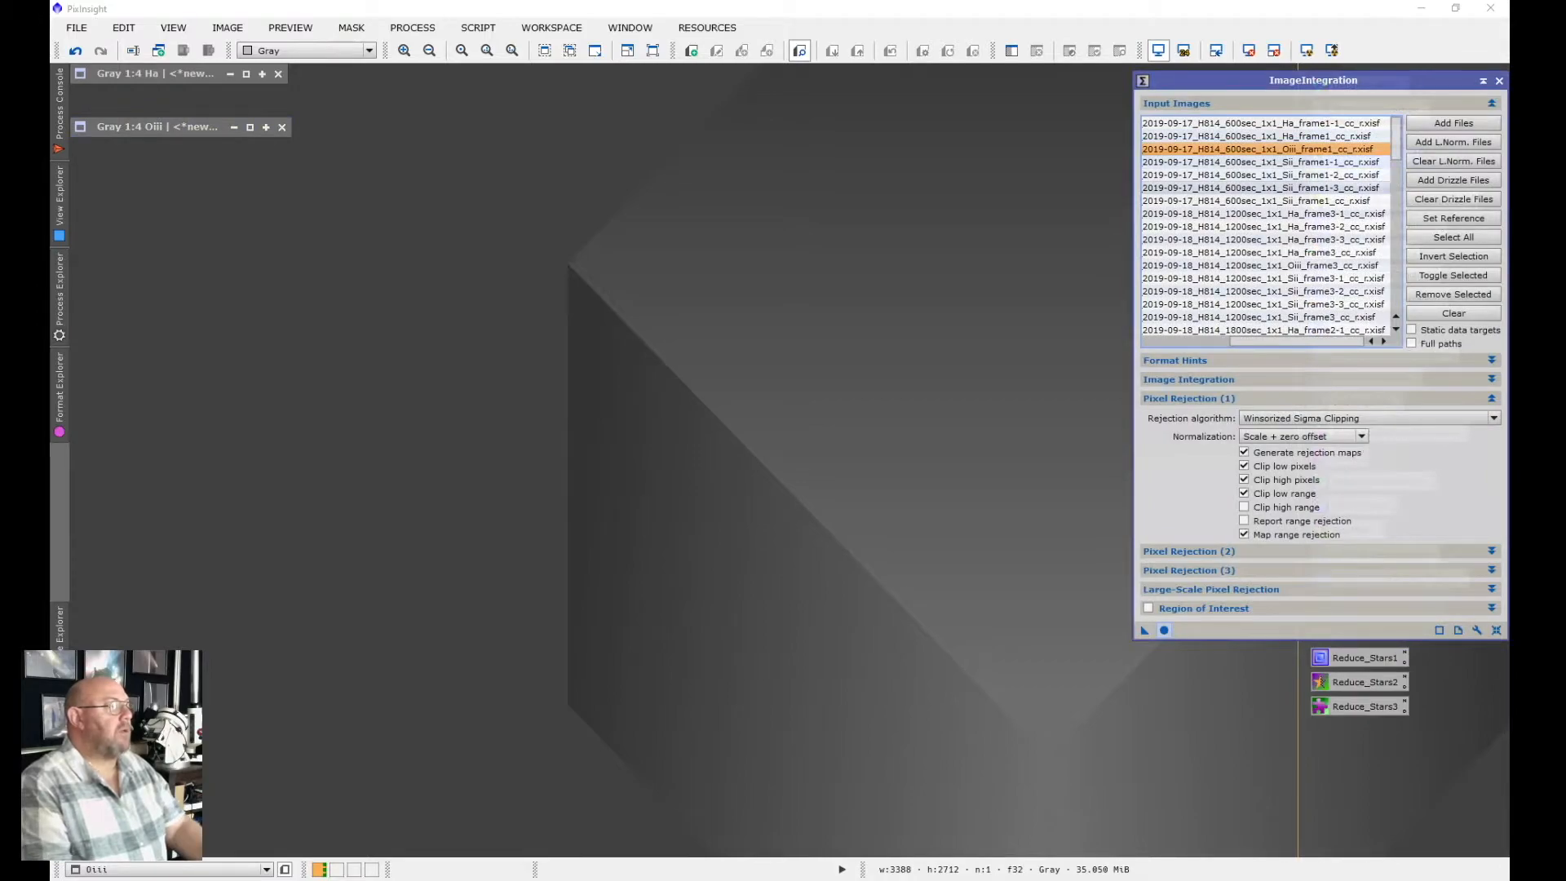
left_click(1264, 201, "shift")
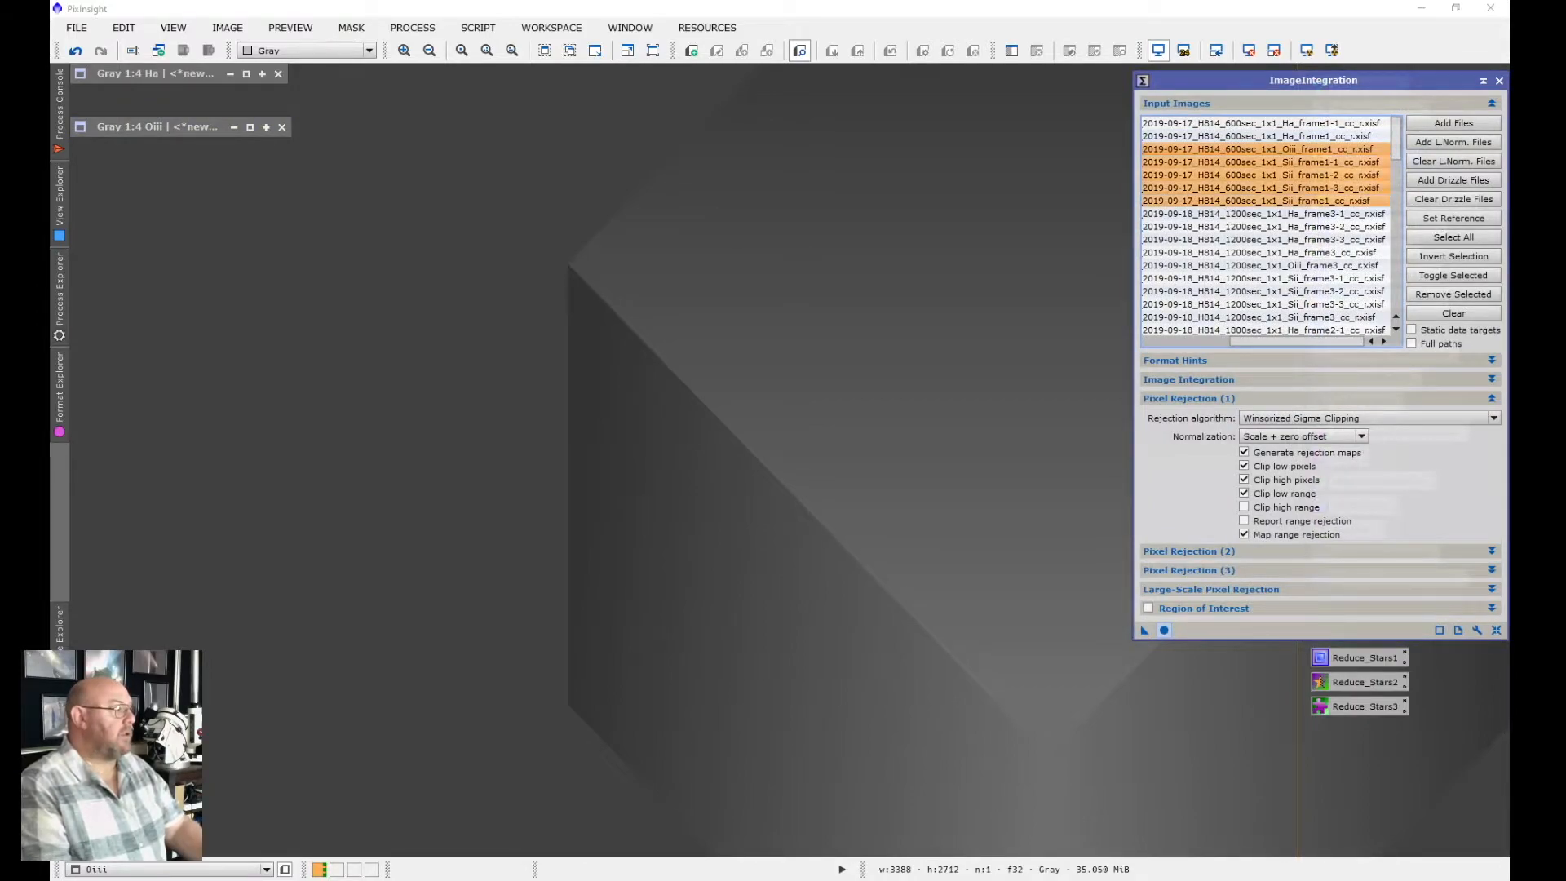
left_click(1453, 275)
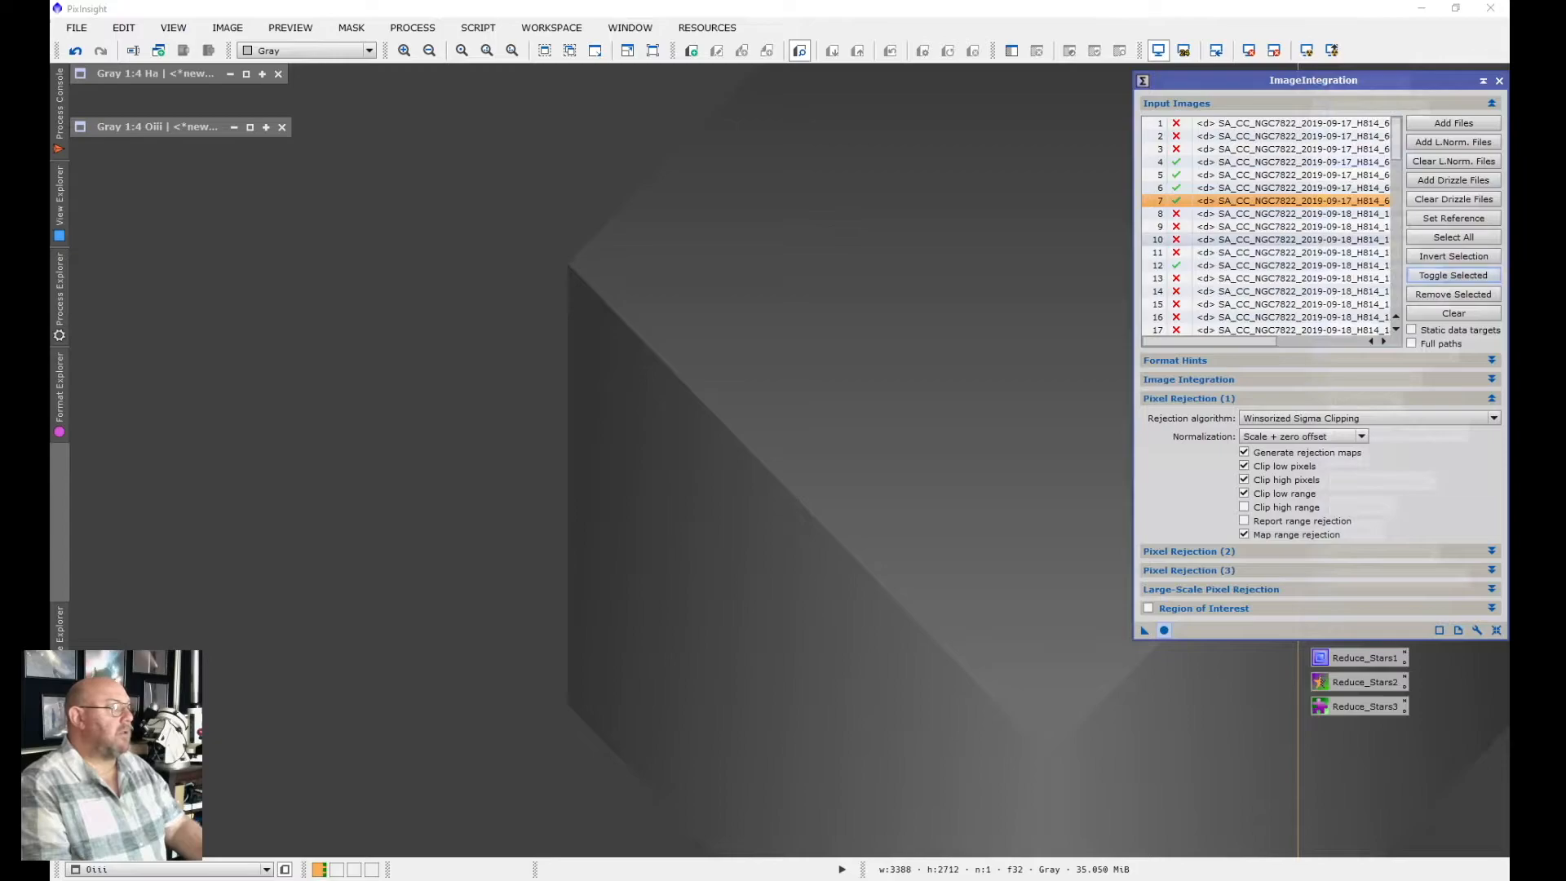
For the 2019-09-18 night's 1200 sec exposures, disable the Oiii frame and enable the Sii frames
left_click(1264, 252)
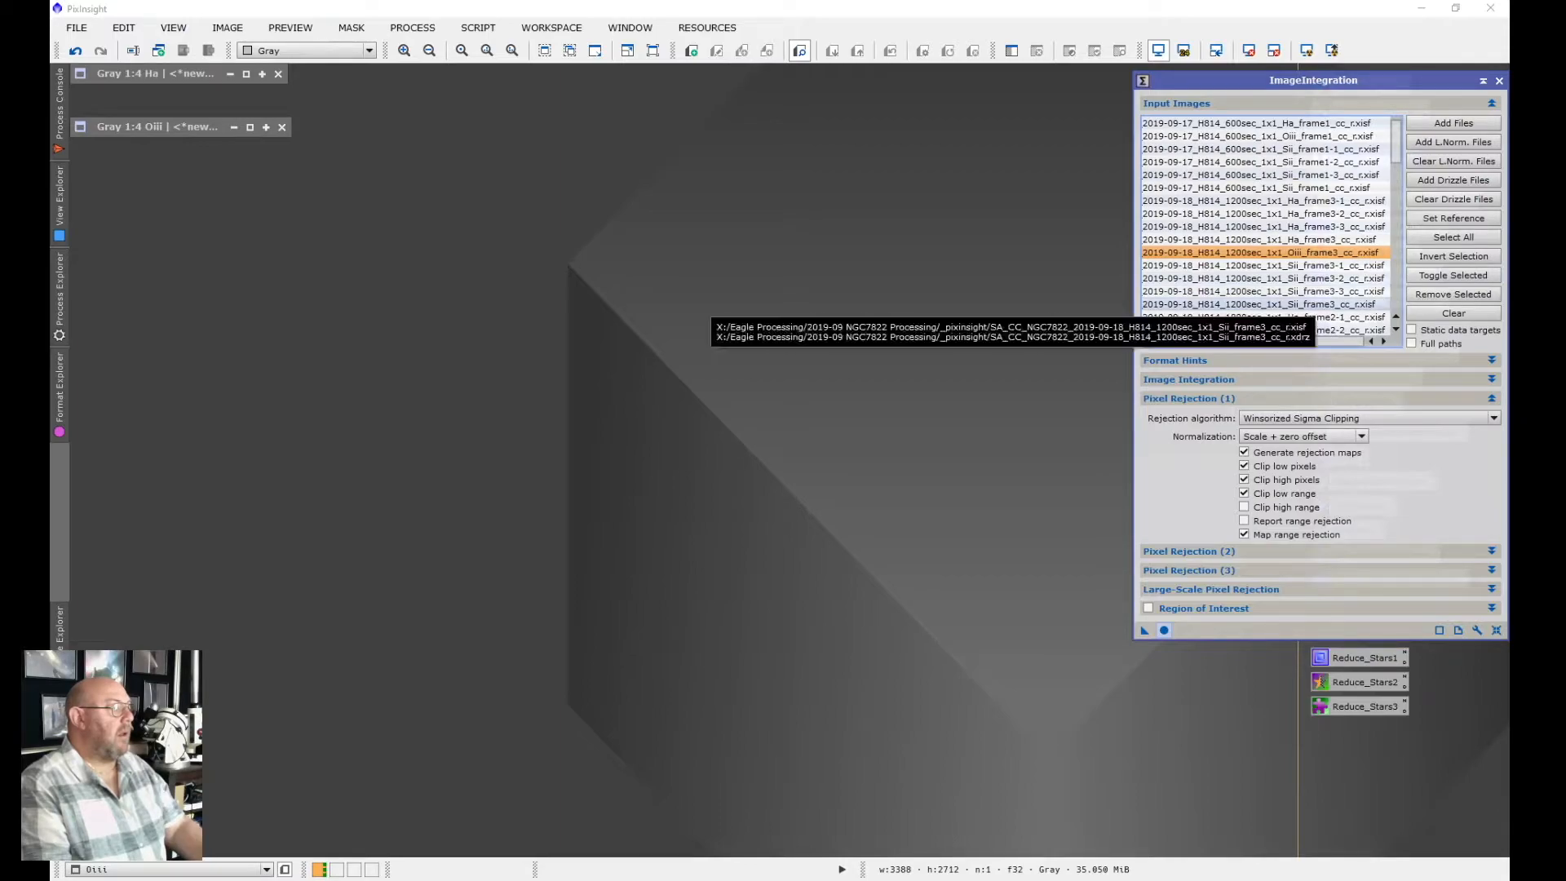
left_click(1264, 305, "shift")
left_click_drag(1297, 341, 1215, 340)
left_click(1264, 291)
scroll(1264, 228, "down", 1)
scroll(1264, 229, "down", 2)
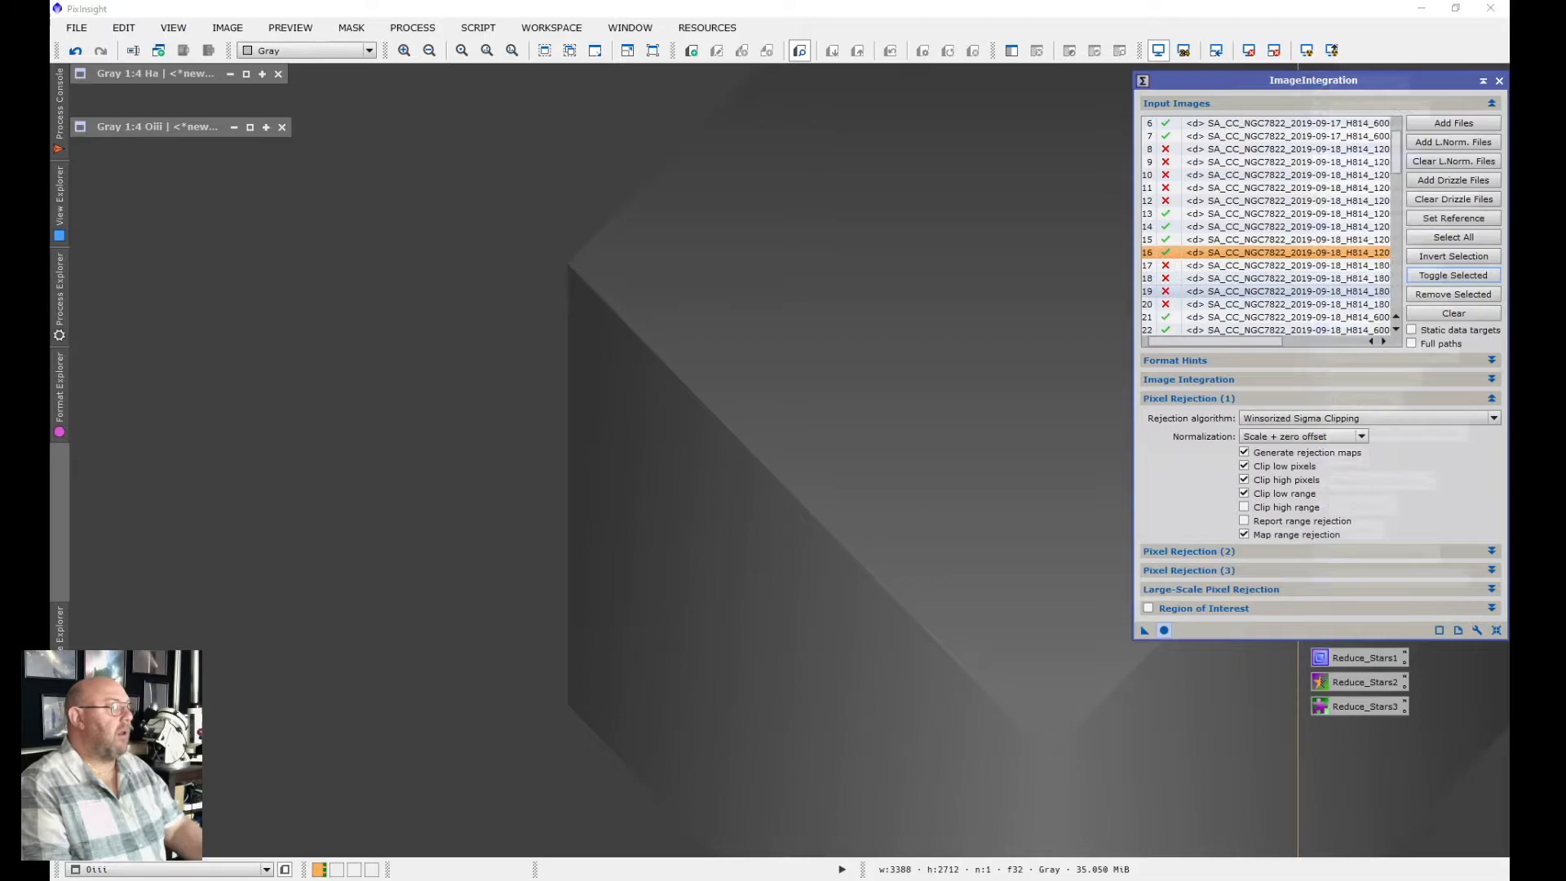
For the 2019-09-18 night's 600 sec exposures, disable the Oiii frames and enable the Sii frames
scroll(1264, 291, "down", 2)
left_click(1264, 291)
scroll(1264, 244, "right", 3)
scroll(1264, 245, "down", 4)
scroll(1264, 226, "down", 2)
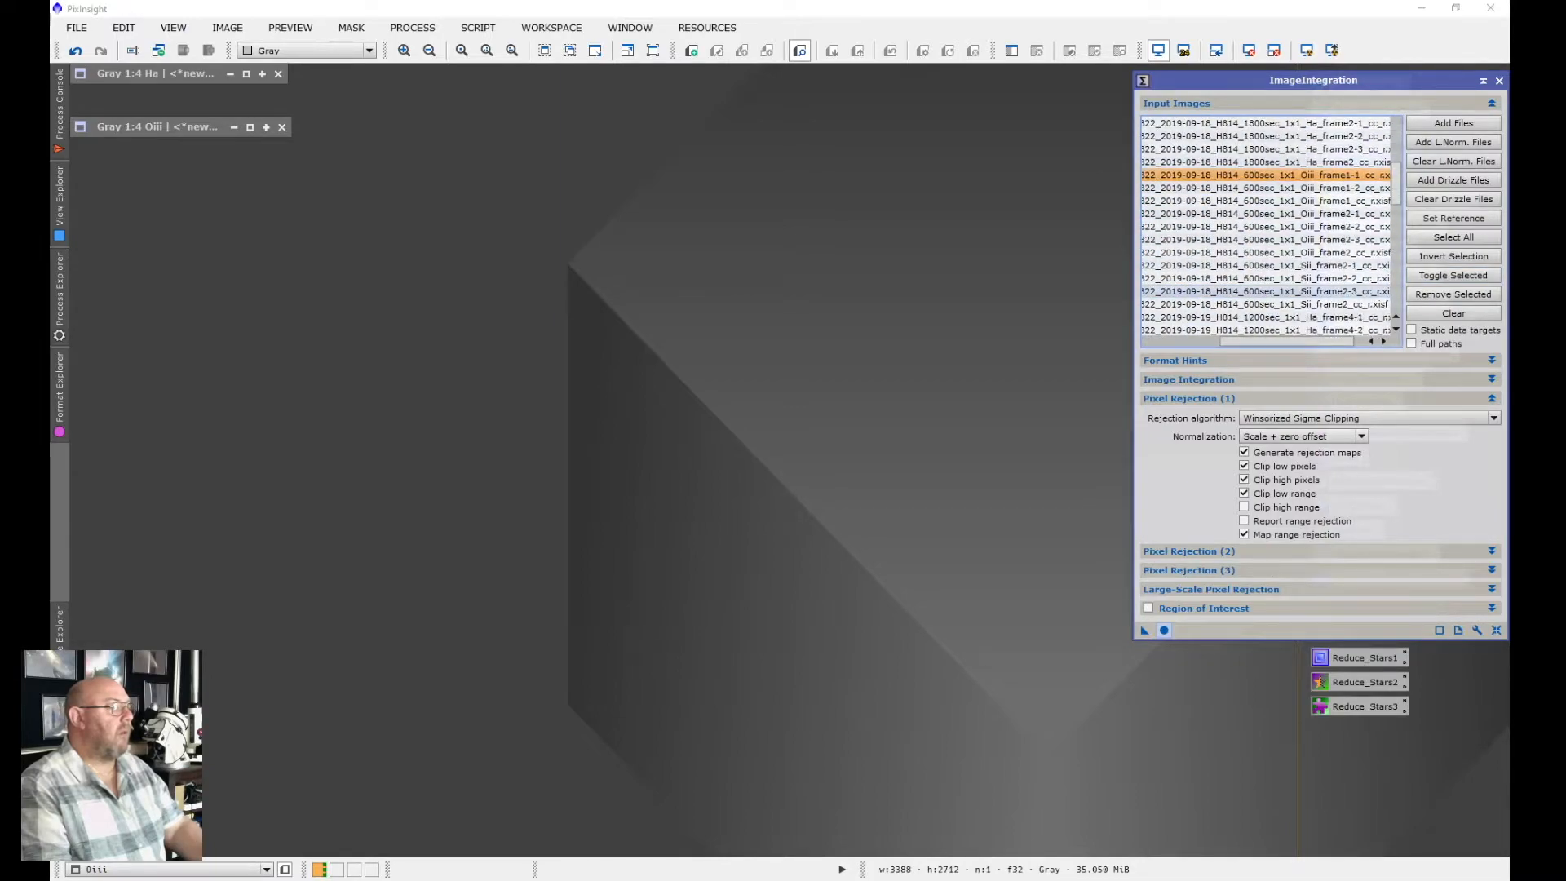
left_click(1264, 291, "shift")
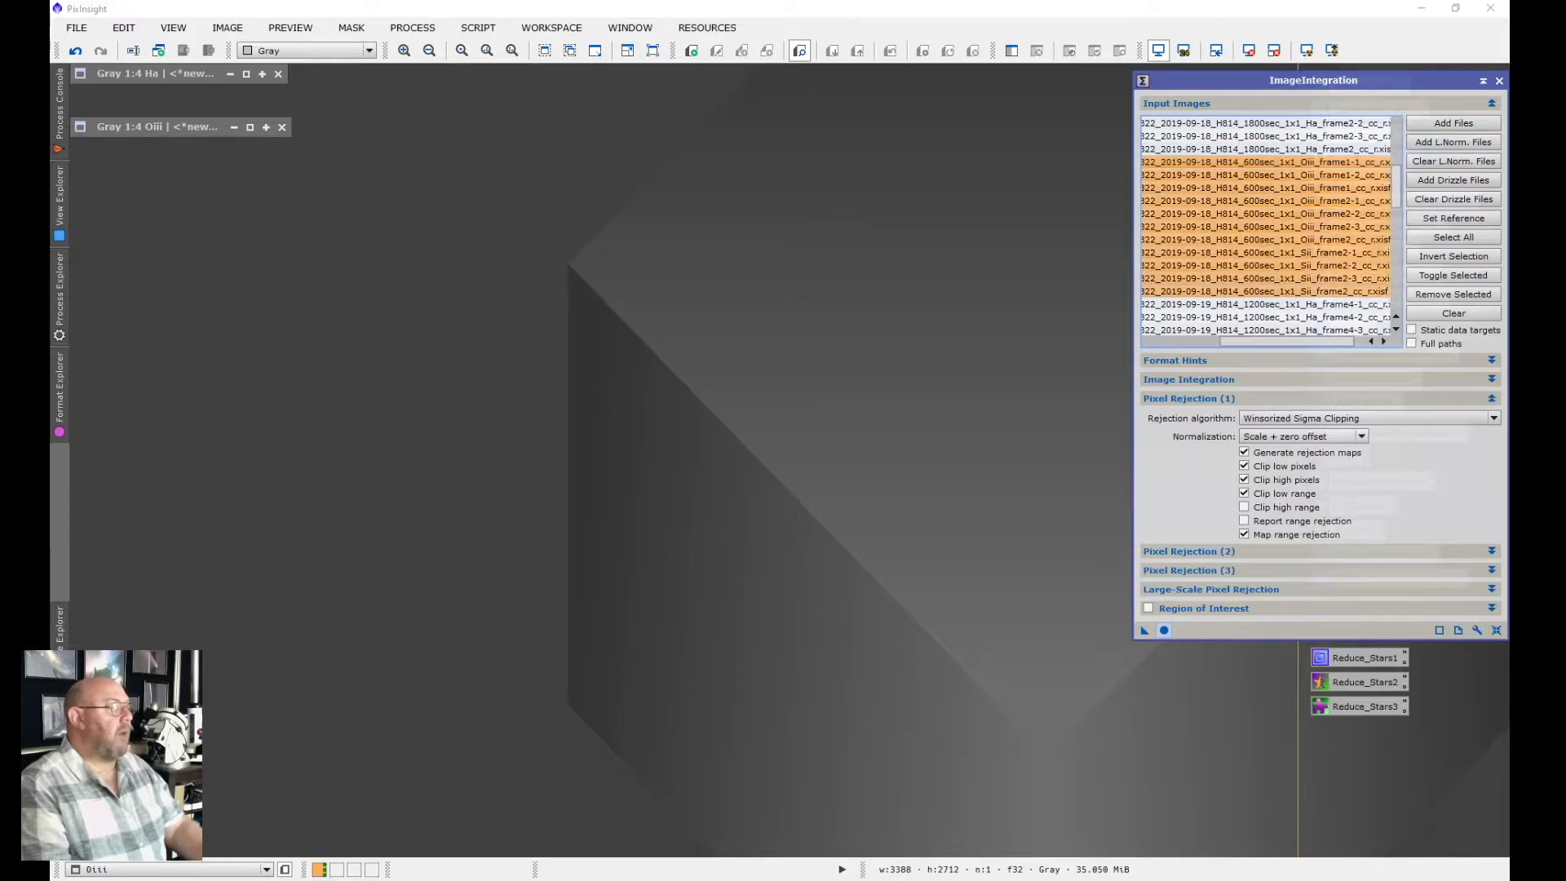
left_click(1454, 275)
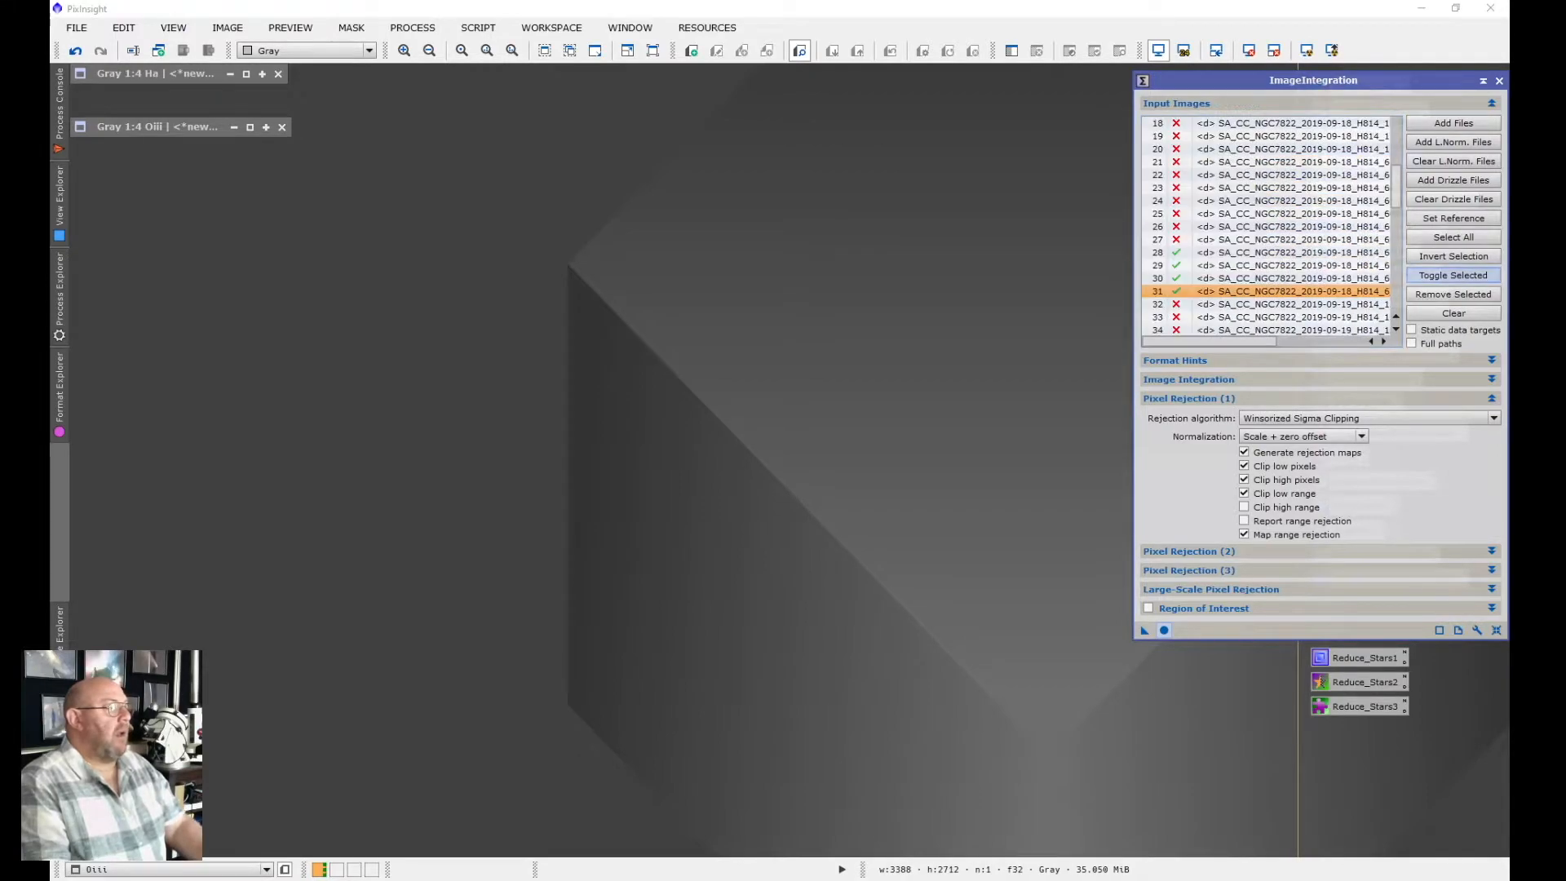
For the 2019-09-19 night, disable the Oiii frames and enable the Sii frames
scroll(1264, 228, "right", 3)
scroll(1264, 229, "left", 3)
scroll(1264, 228, "down", 4)
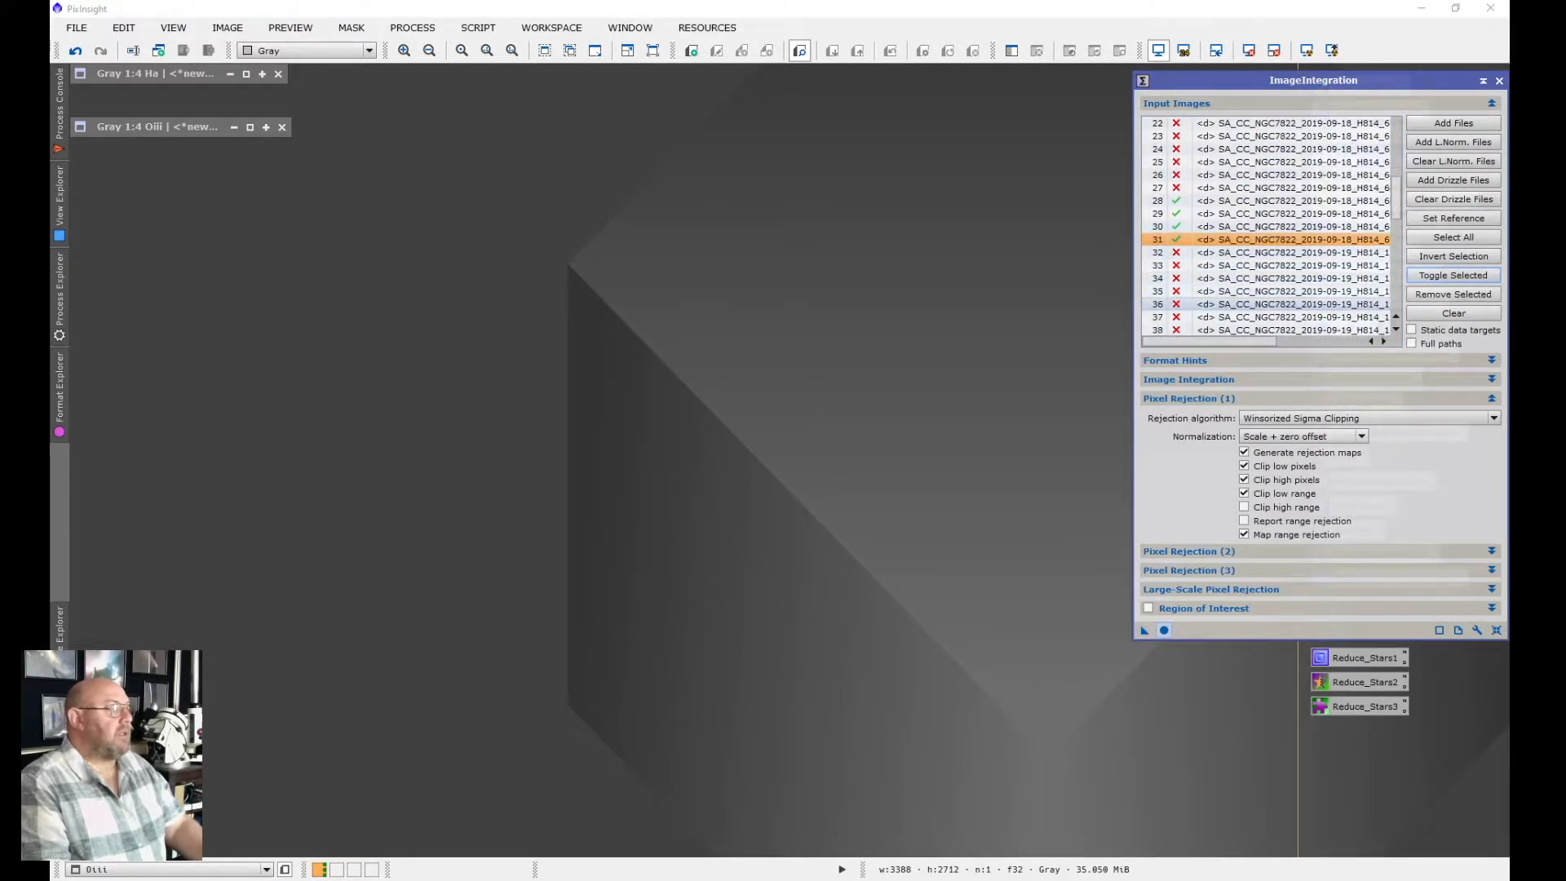
scroll(1264, 229, "down", 5)
left_click(1264, 291)
scroll(1264, 228, "right", 3)
left_click(1264, 239)
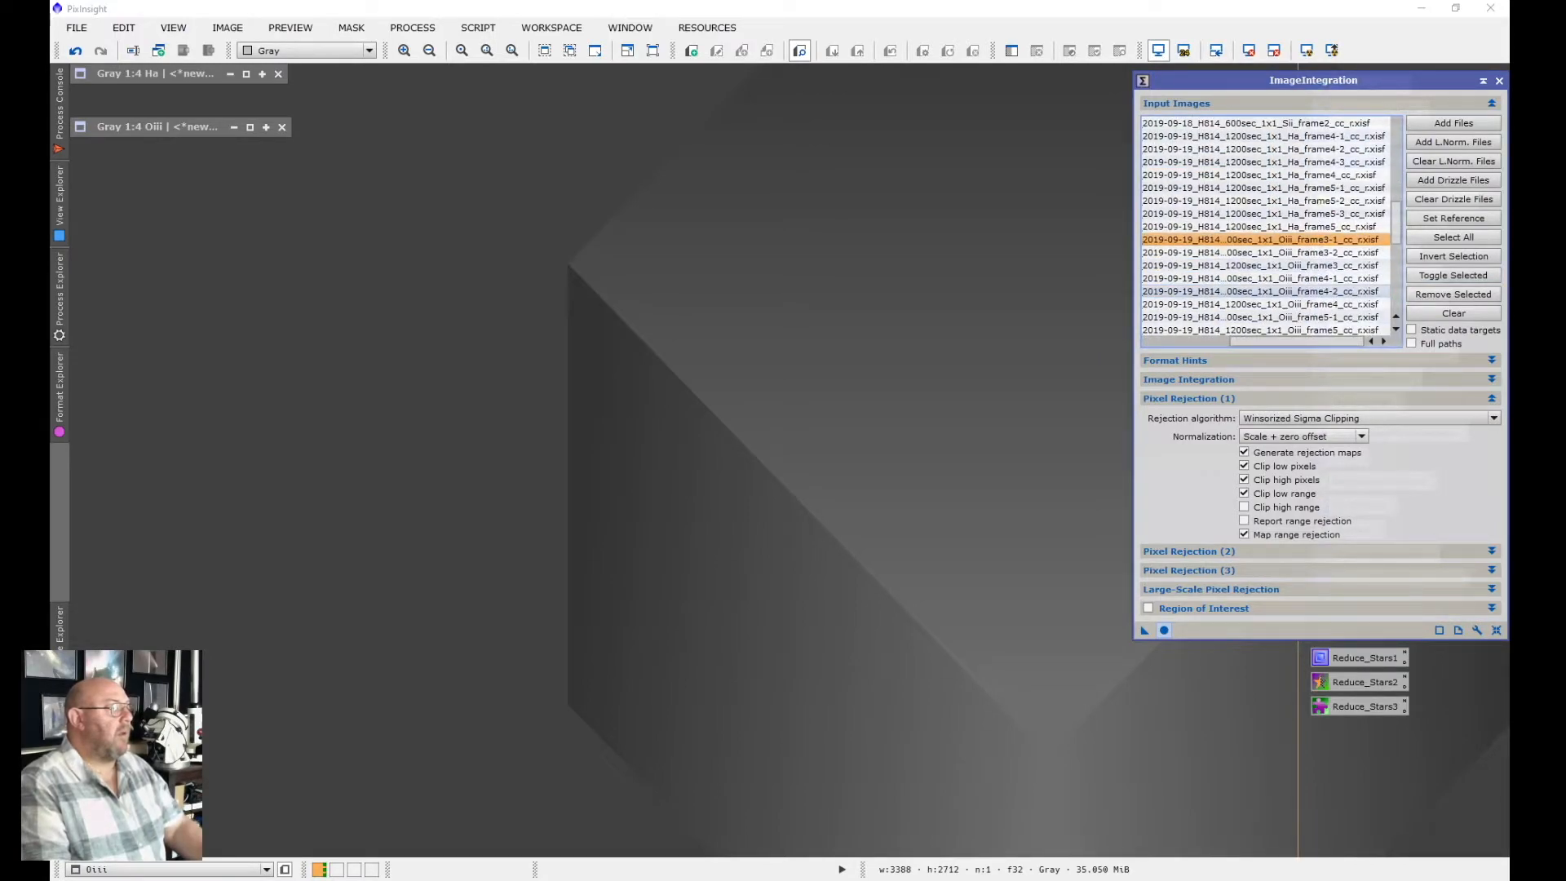
scroll(1264, 228, "down", 3)
scroll(1264, 228, "down", 1)
left_click(1264, 304, "shift")
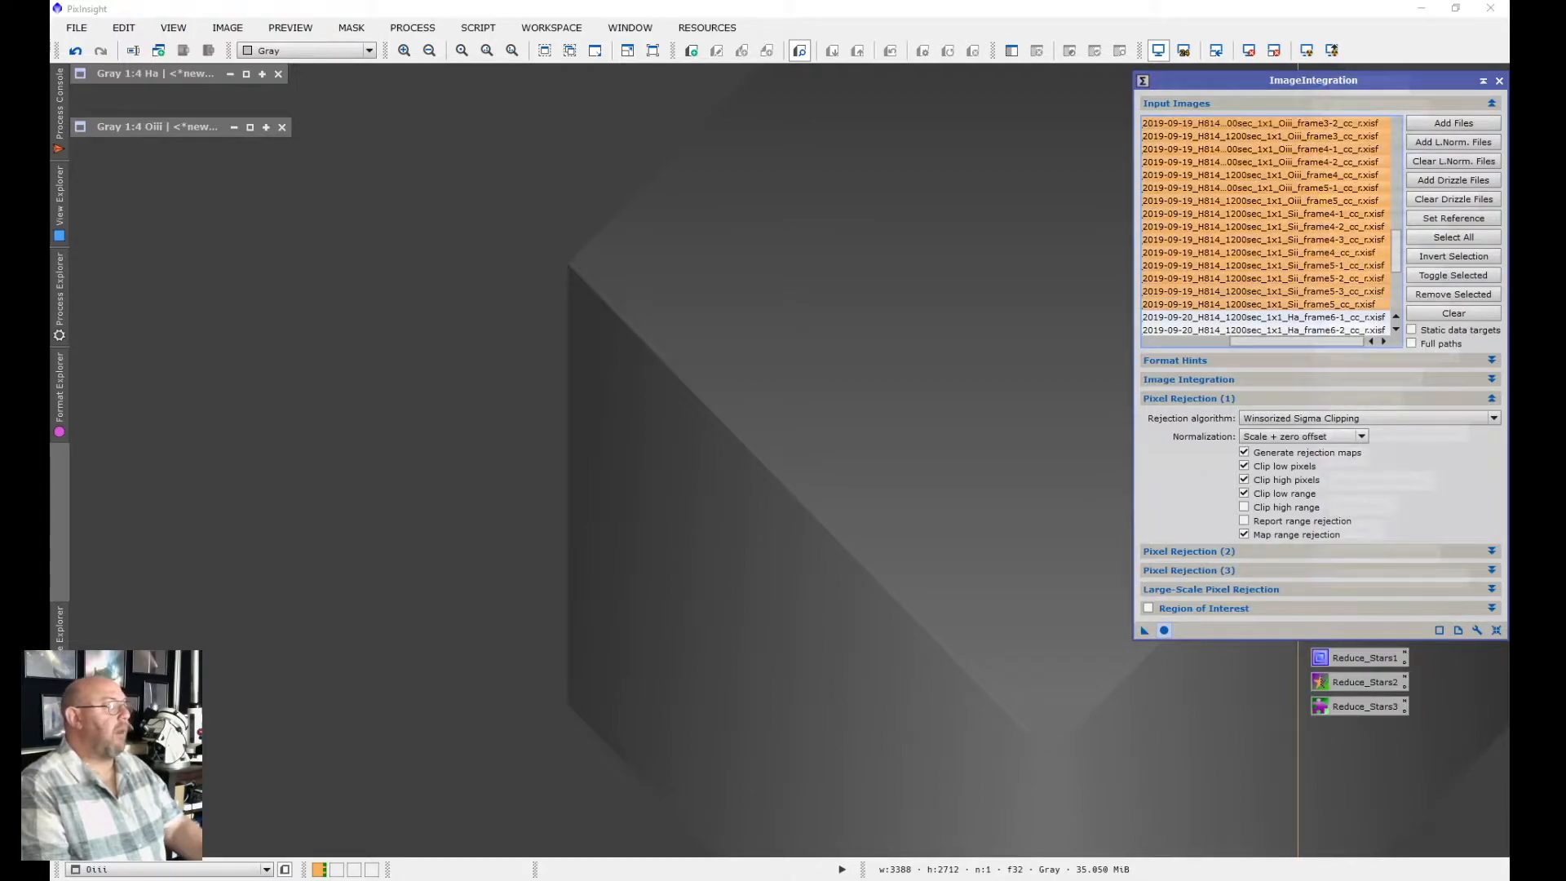
left_click(1453, 275)
Switch the 2019-09-20 night from Oiii to Sii frames and run ImageIntegration on the enabled Sii frames
scroll(1264, 228, "right", 2)
scroll(1264, 229, "down", 2)
left_click(1264, 304)
scroll(1264, 304, "down", 4)
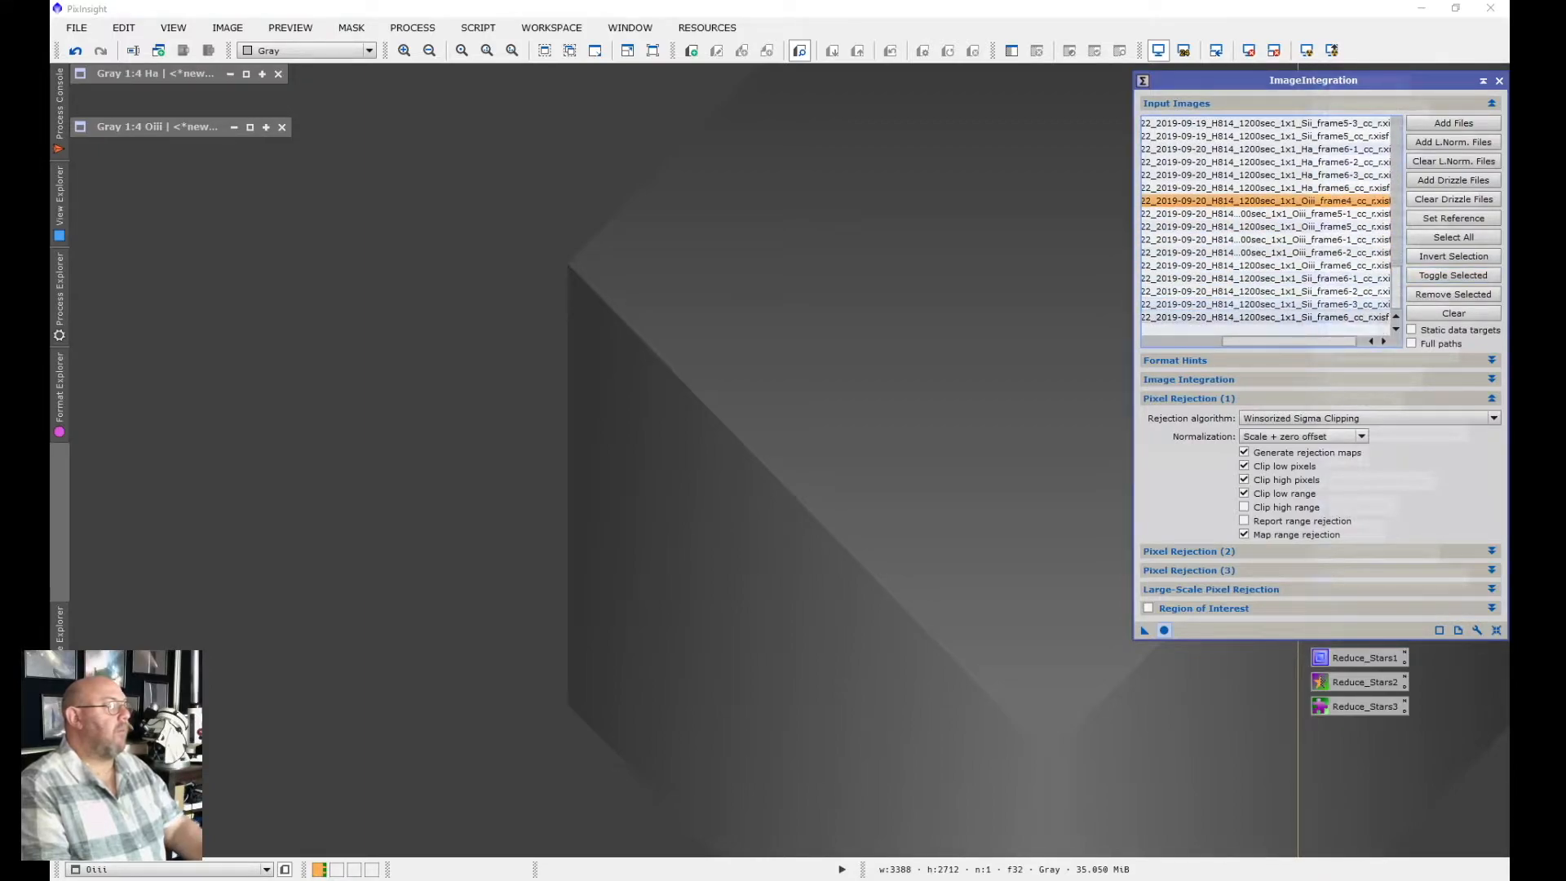
left_click(1264, 317, "shift")
left_click(1453, 275)
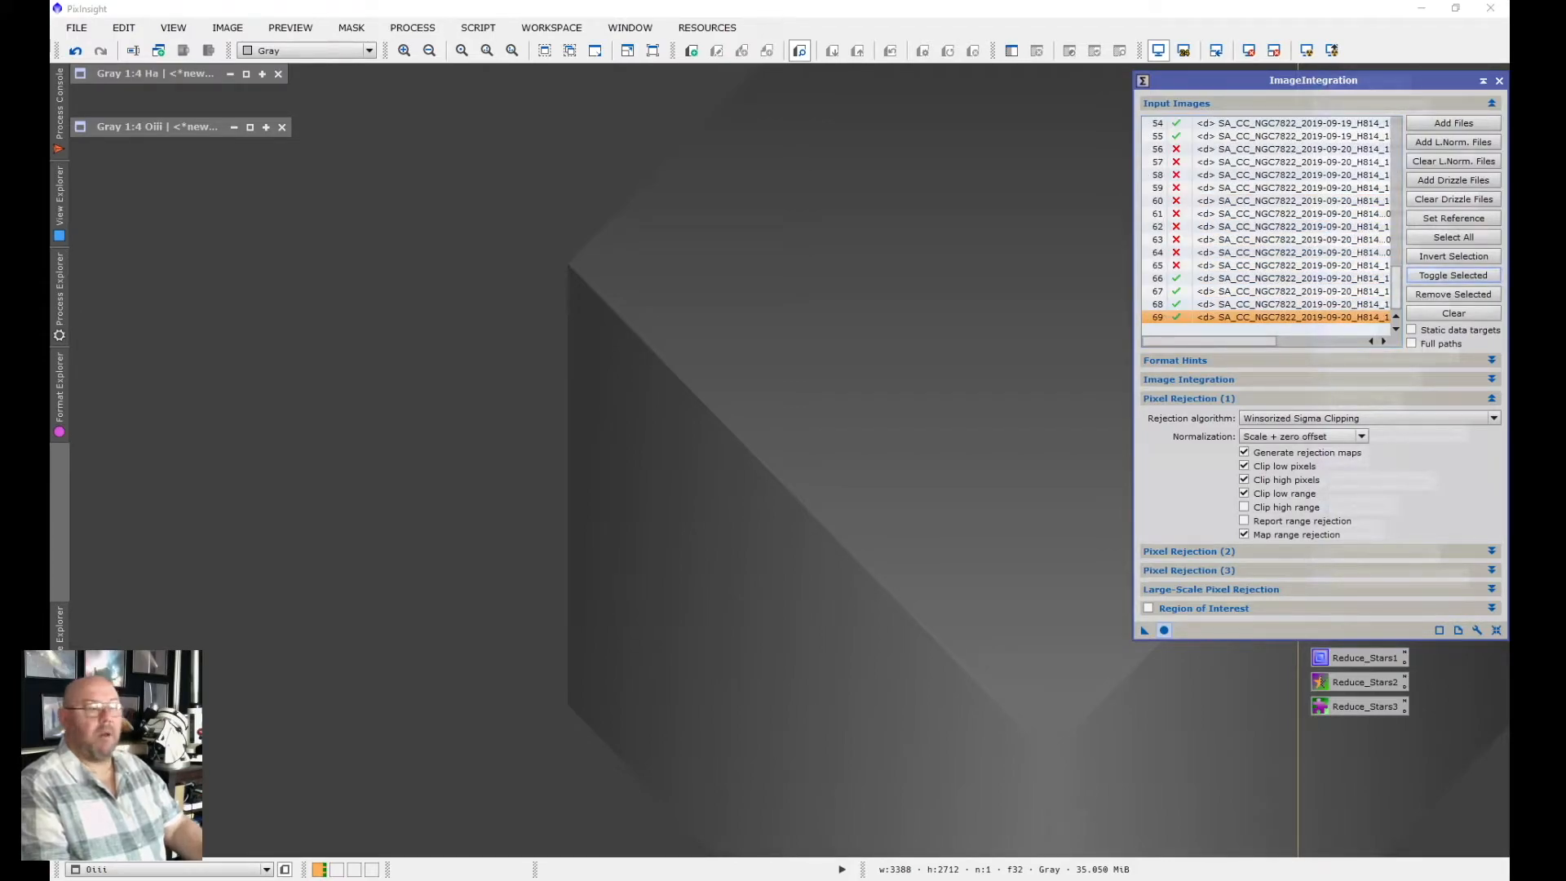
left_click(1163, 629)
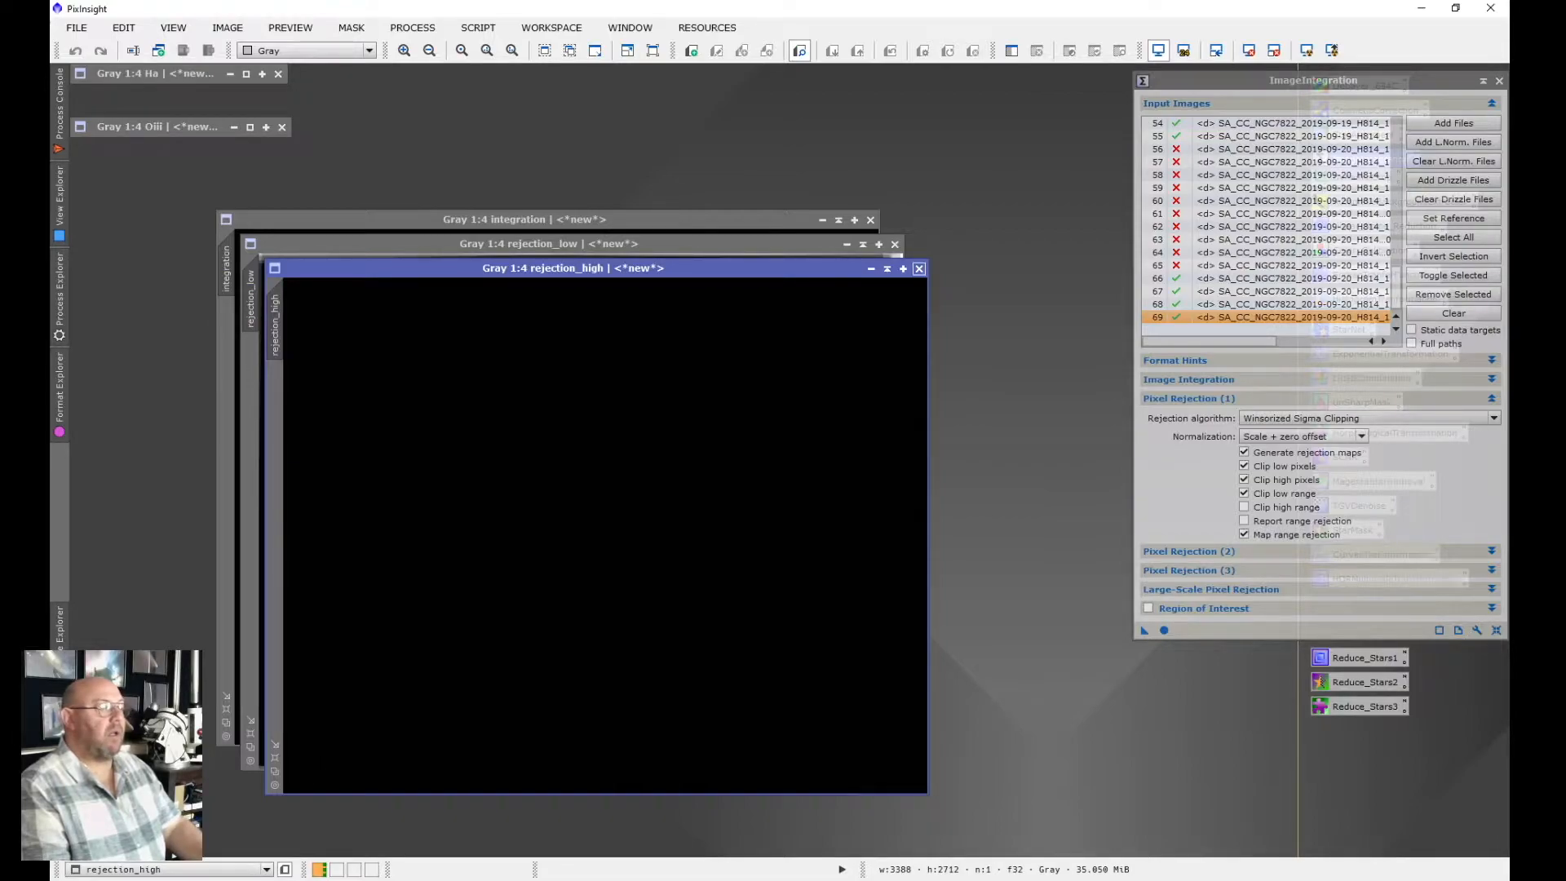
Close the rejection_high map and move the rejection_low map and the integration image apart in the workspace
left_click(919, 268)
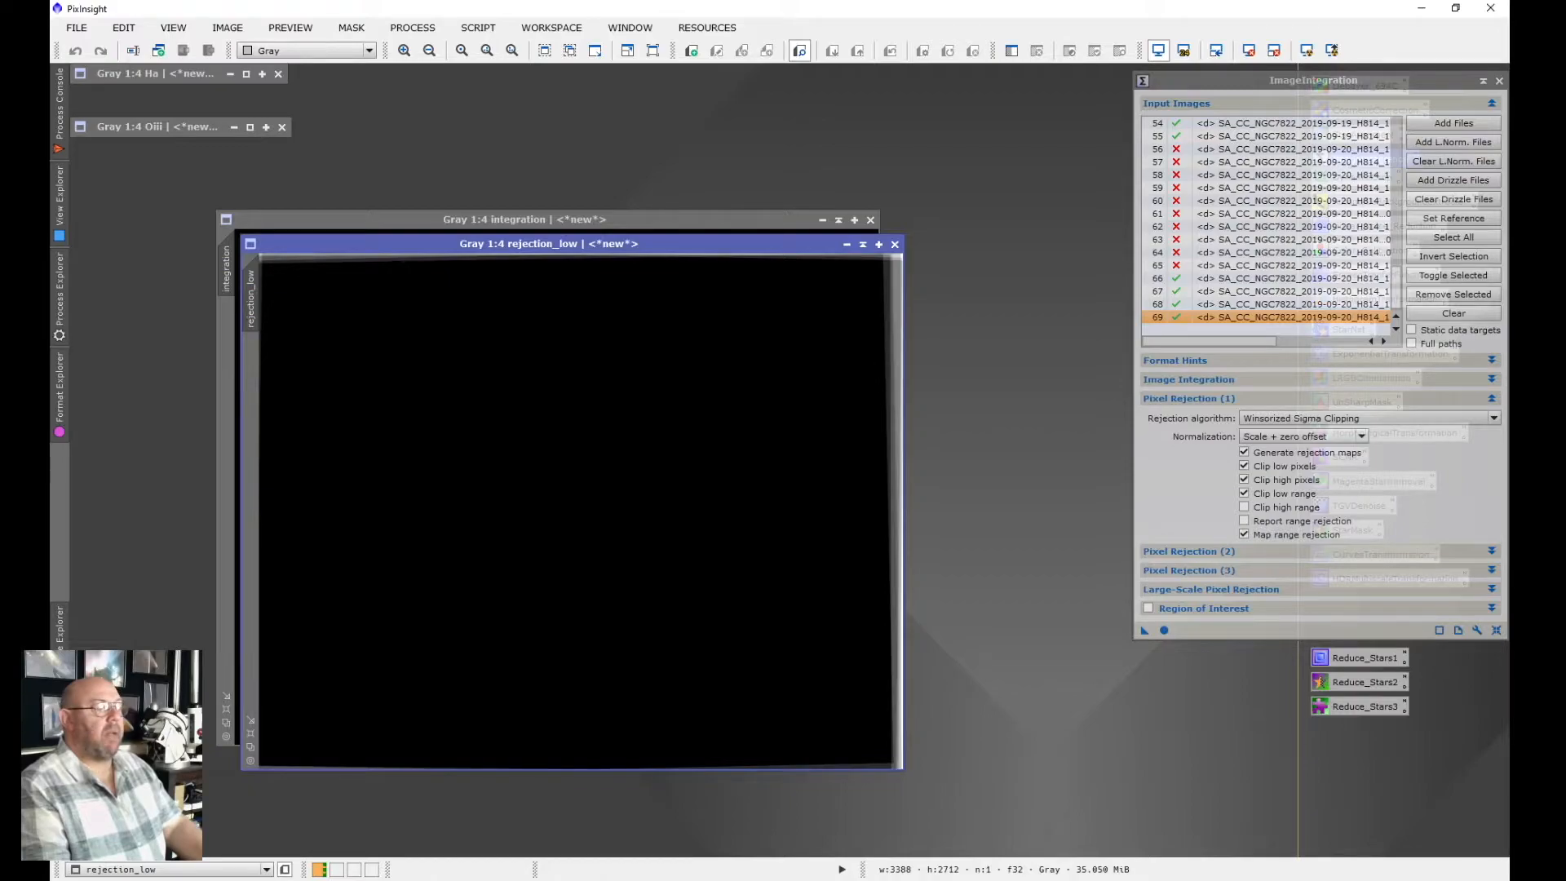
left_click_drag(571, 243, 999, 81)
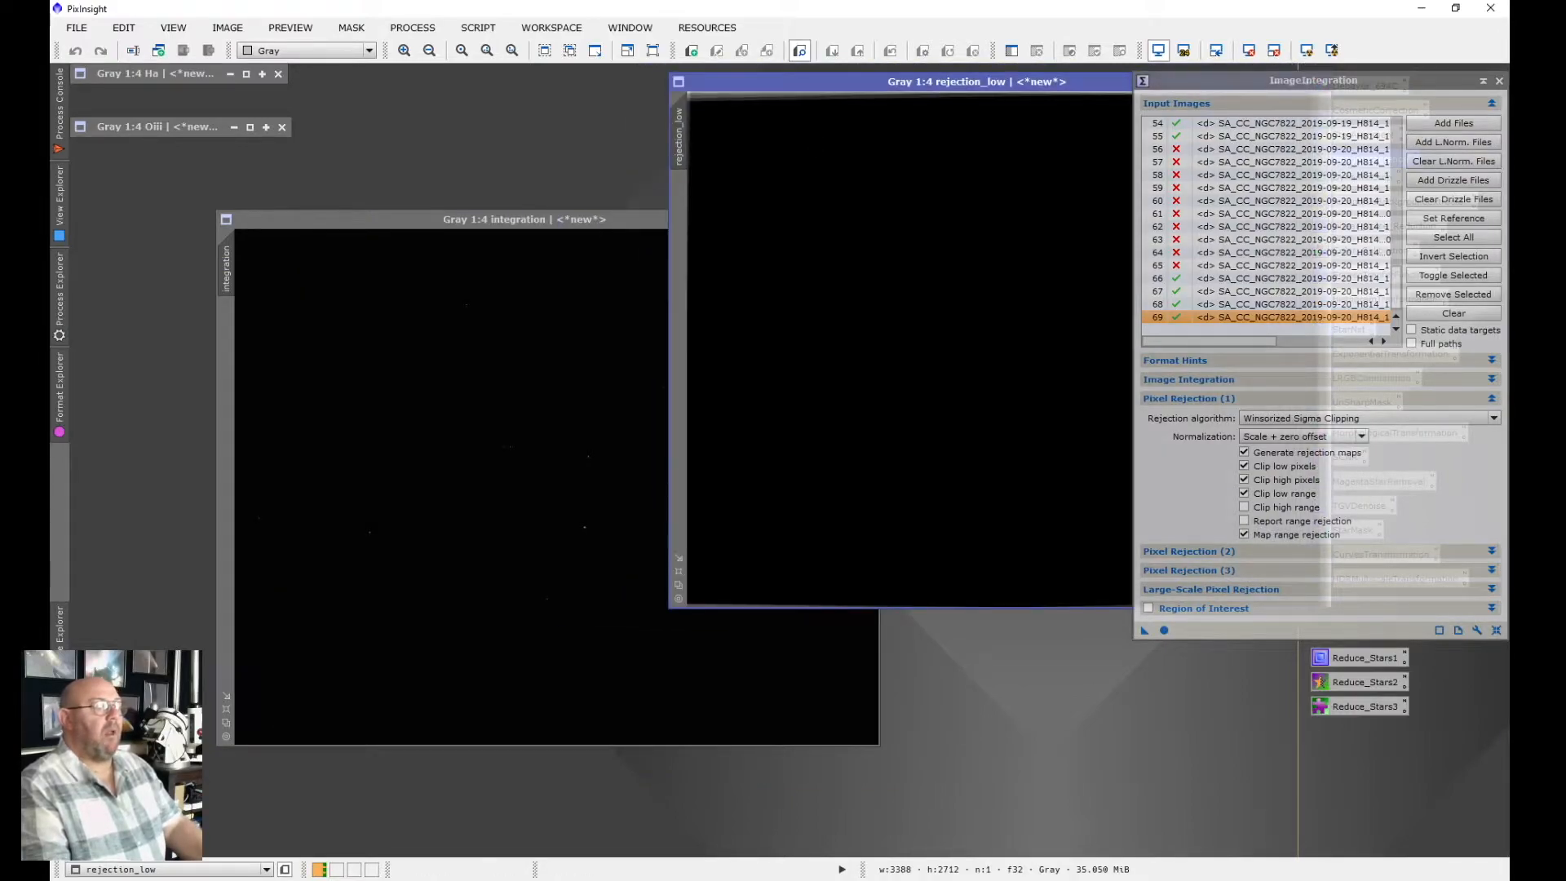
left_click(489, 219)
left_click_drag(489, 219, 610, 215)
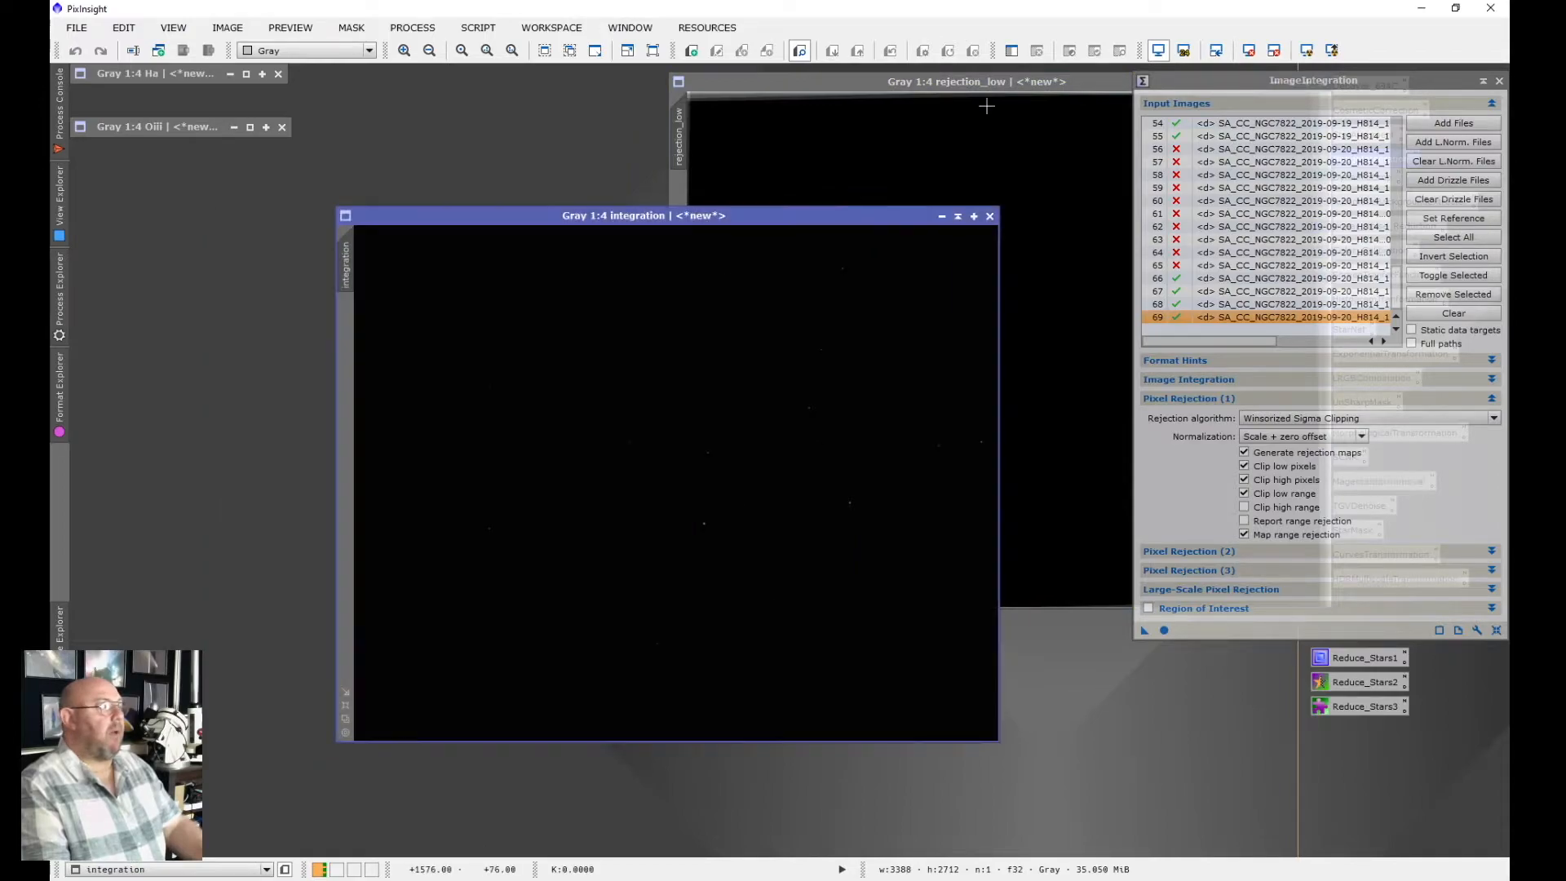
Auto-stretch the screen display of the new integration image and rename it as Sii
left_click(1306, 49)
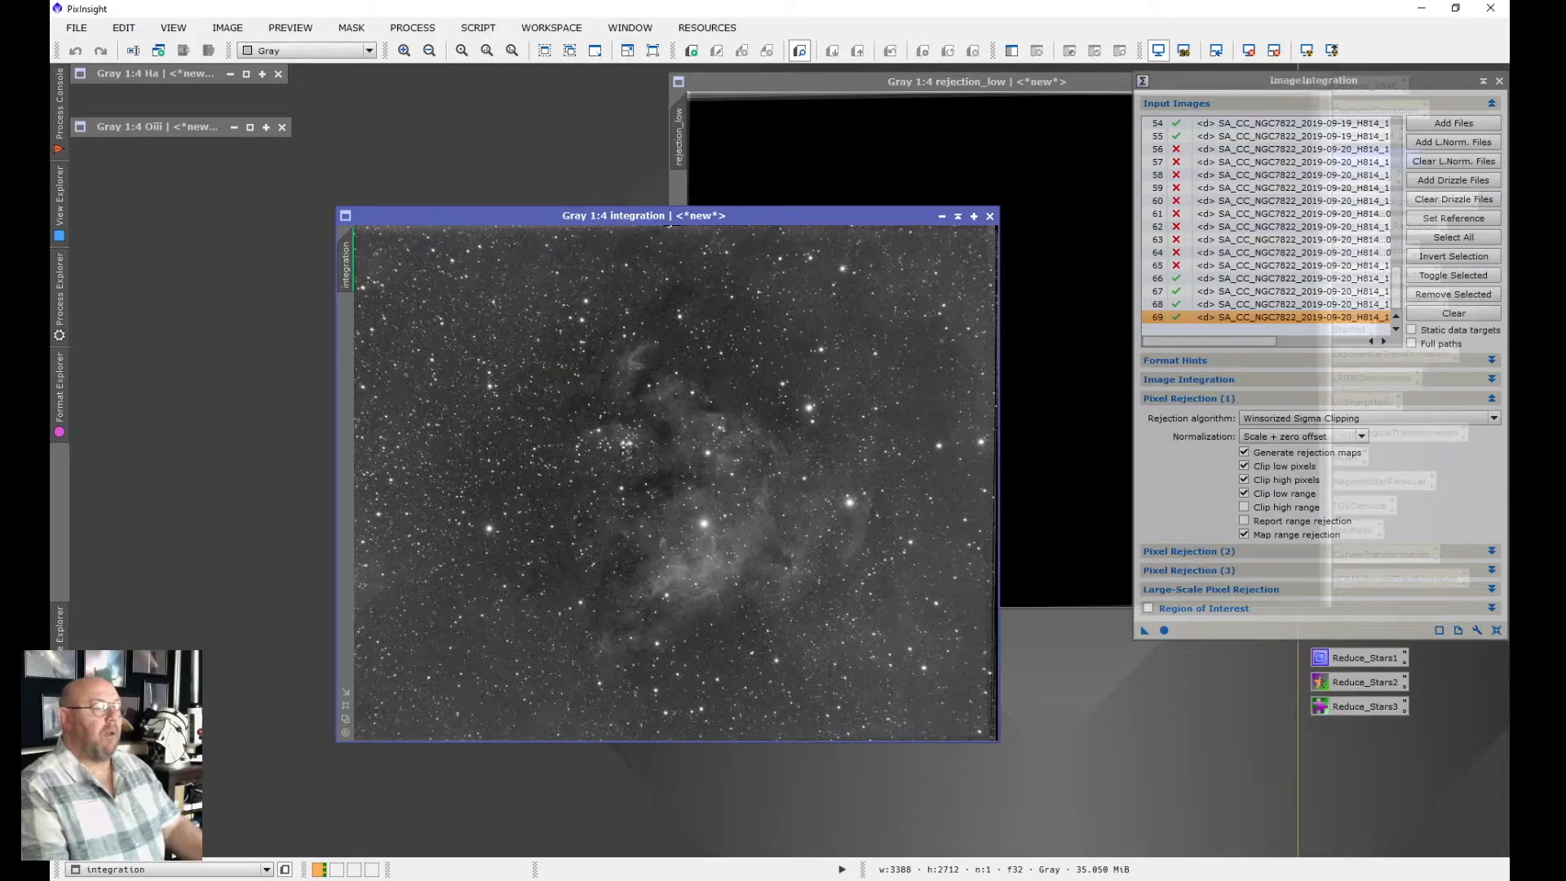
double_click(346, 263)
type("Sii")
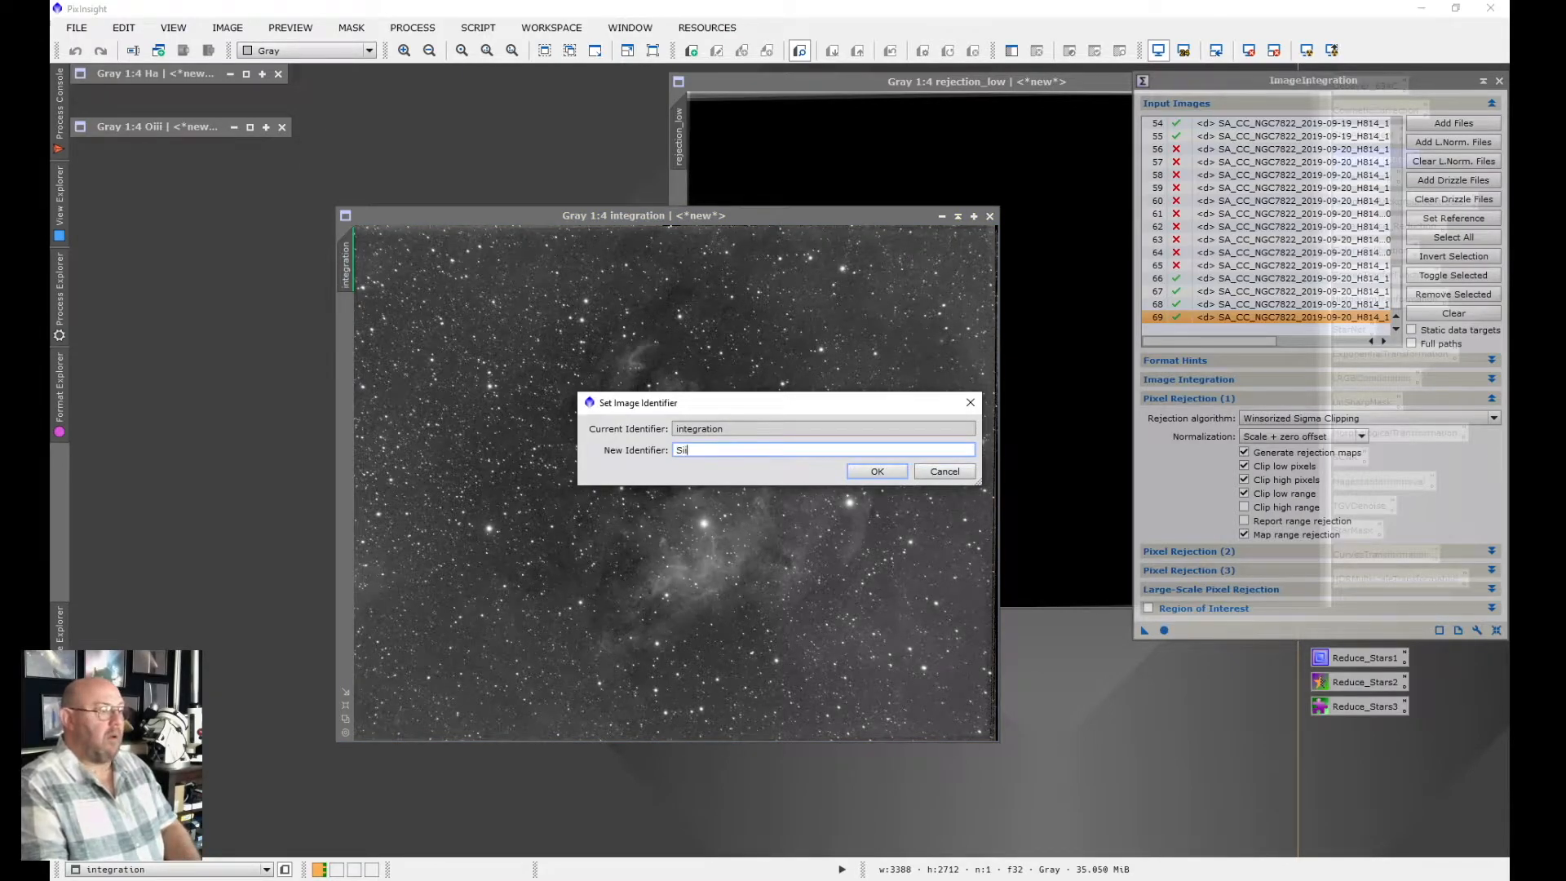
key("Return")
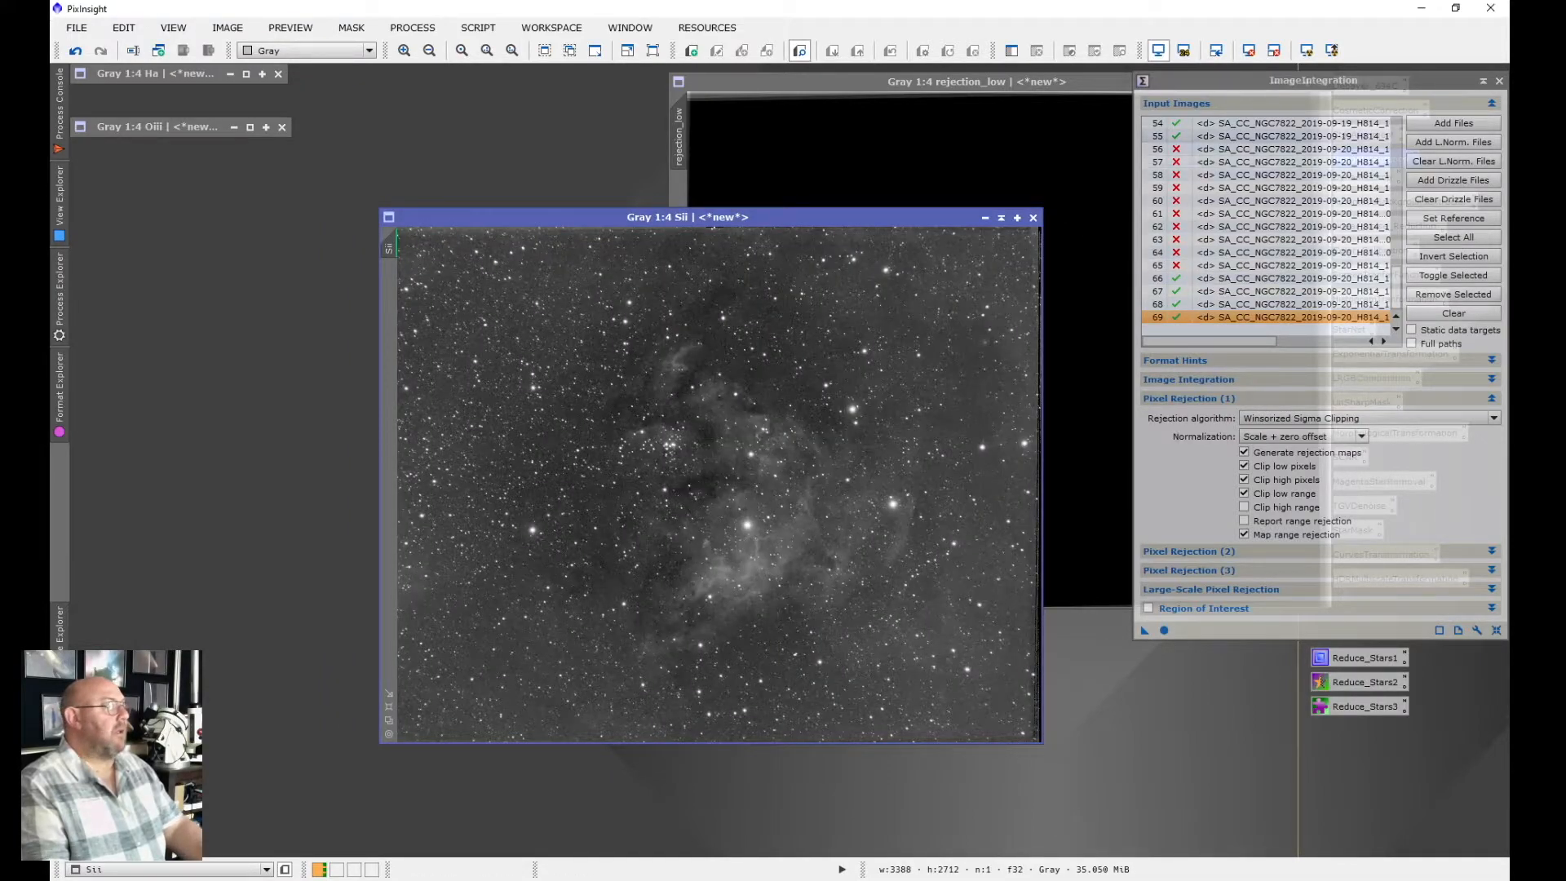
Close ImageIntegration, lay out the Ha, Sii and Oiii masters in a cascade, and bring the rejection_low map to the front
left_click(1499, 81)
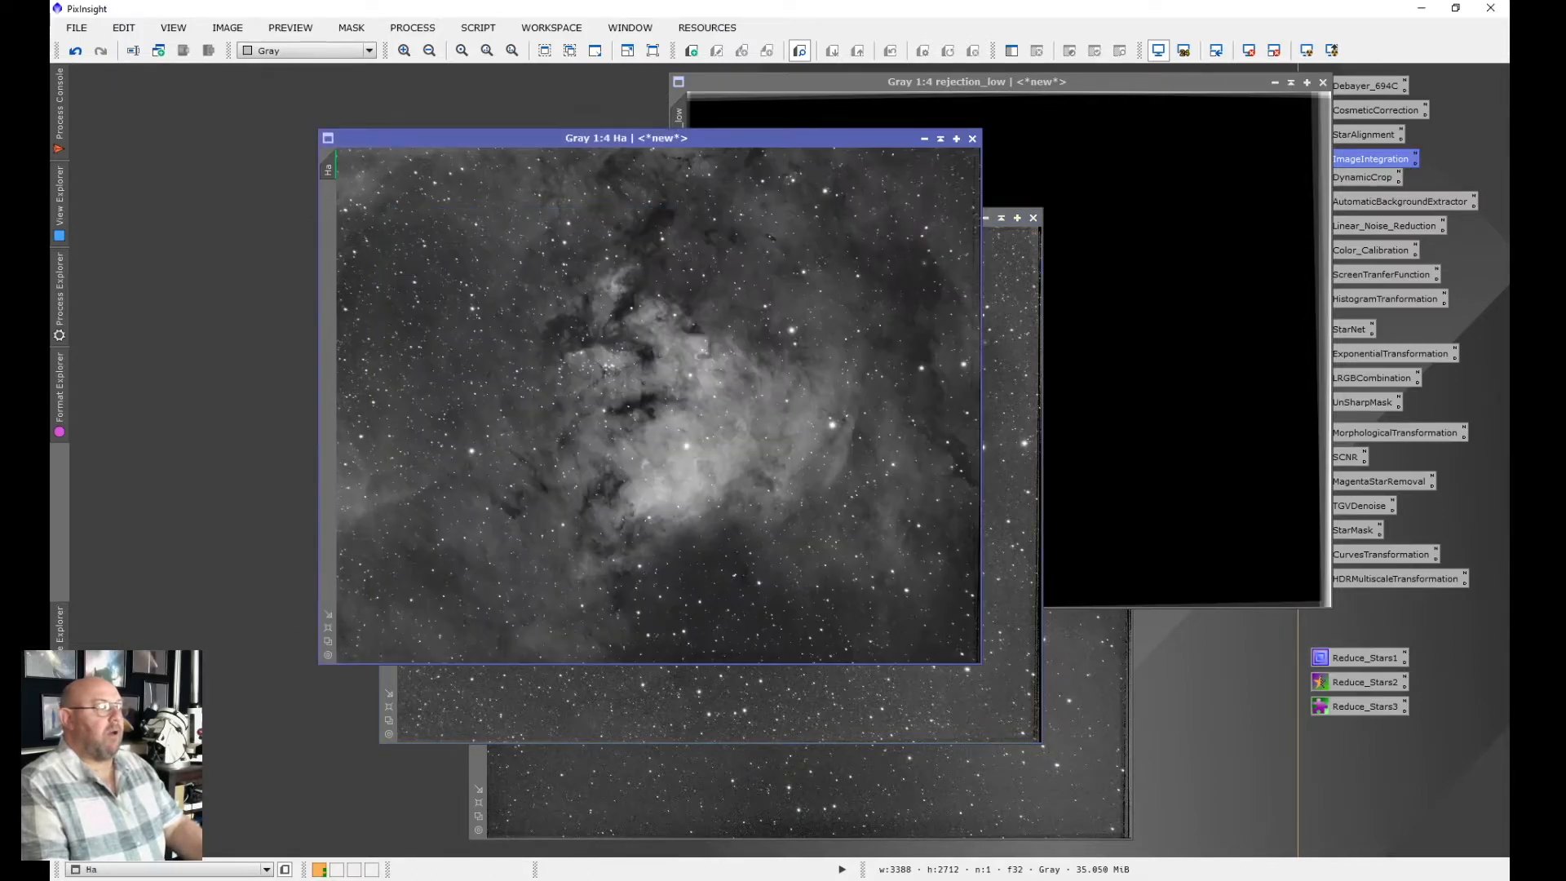
left_click(1012, 471)
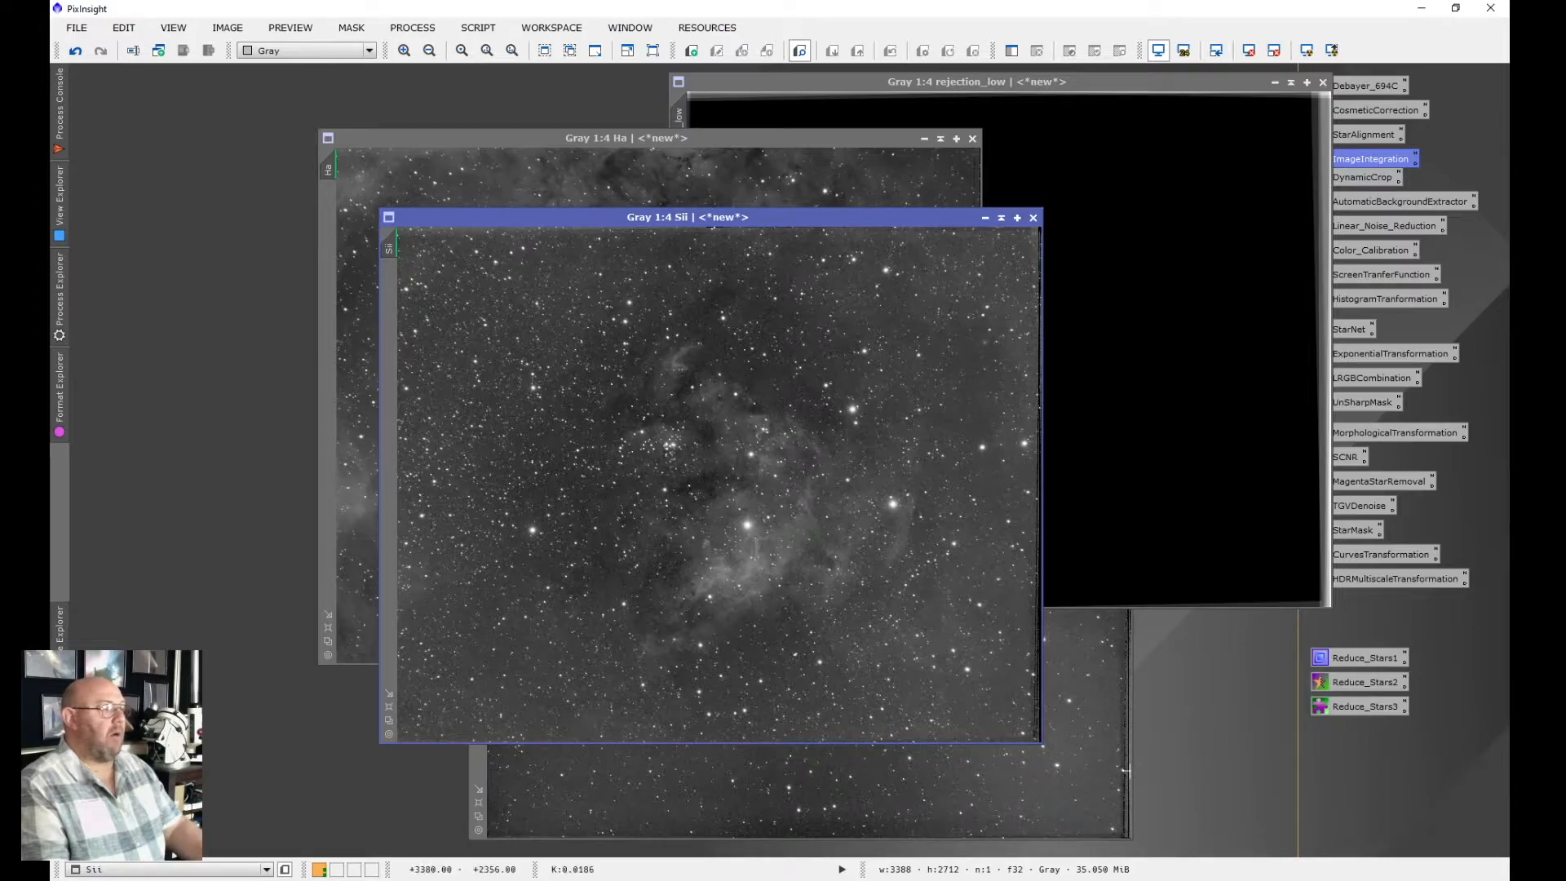
left_click(1072, 729)
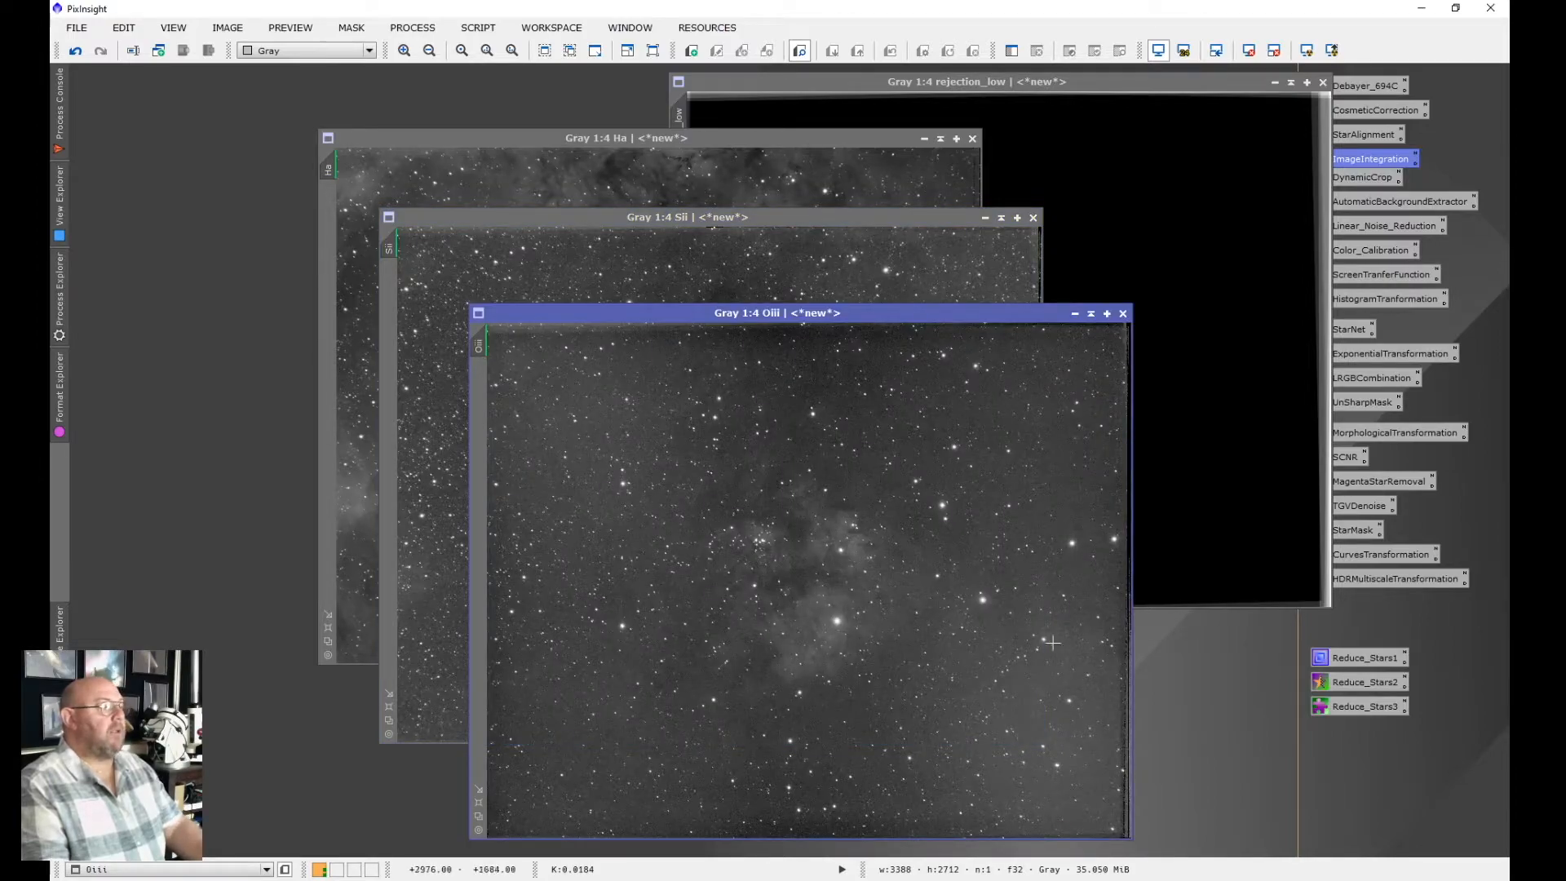
key("ctrl+Tab")
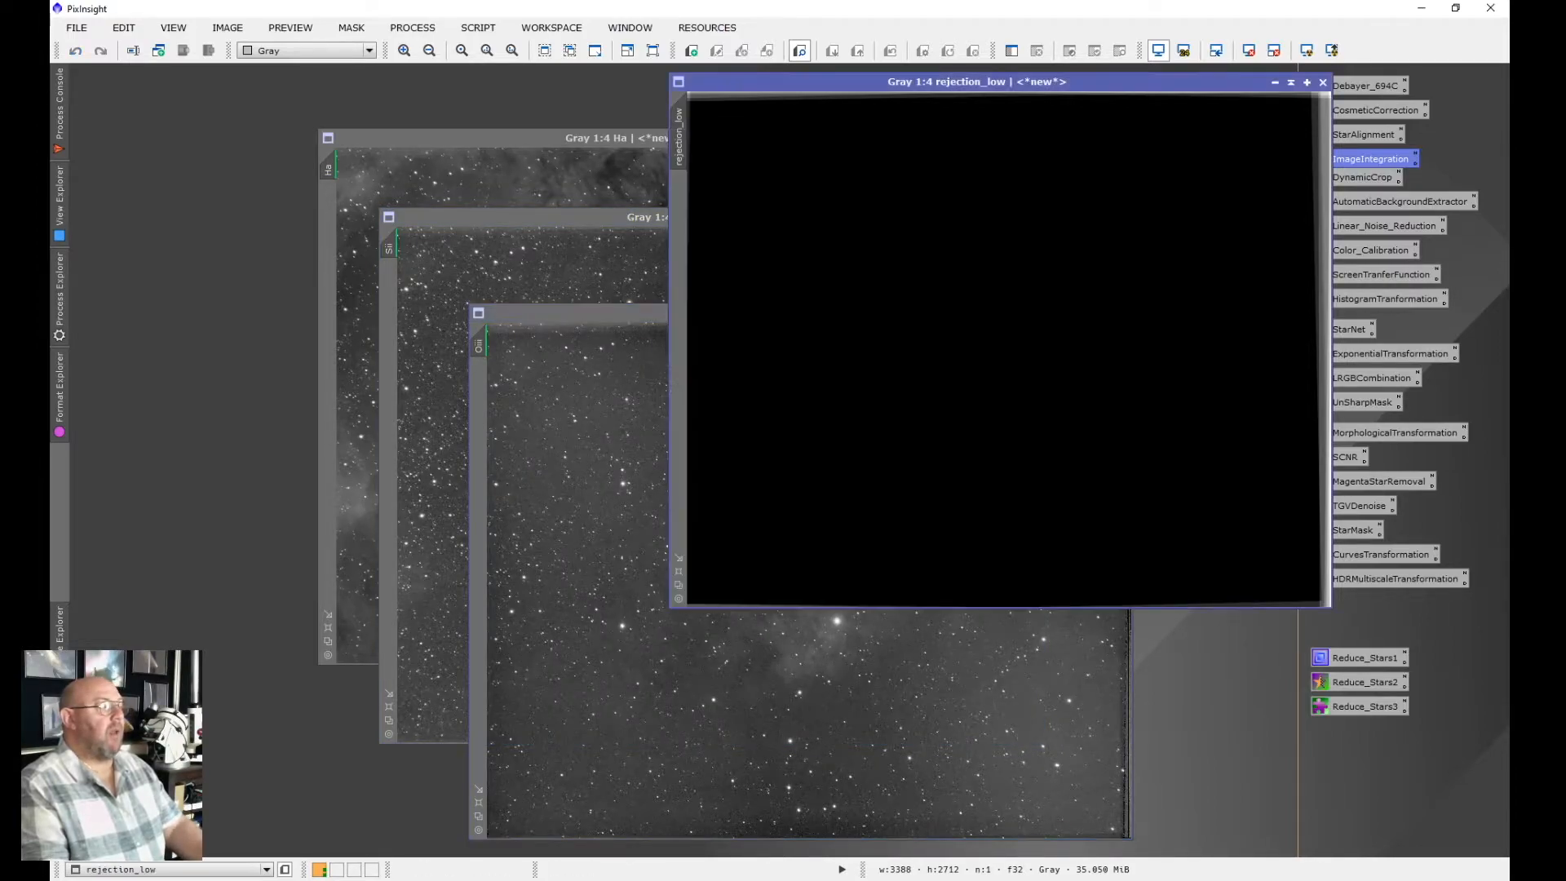
left_click_drag(816, 81, 761, 89)
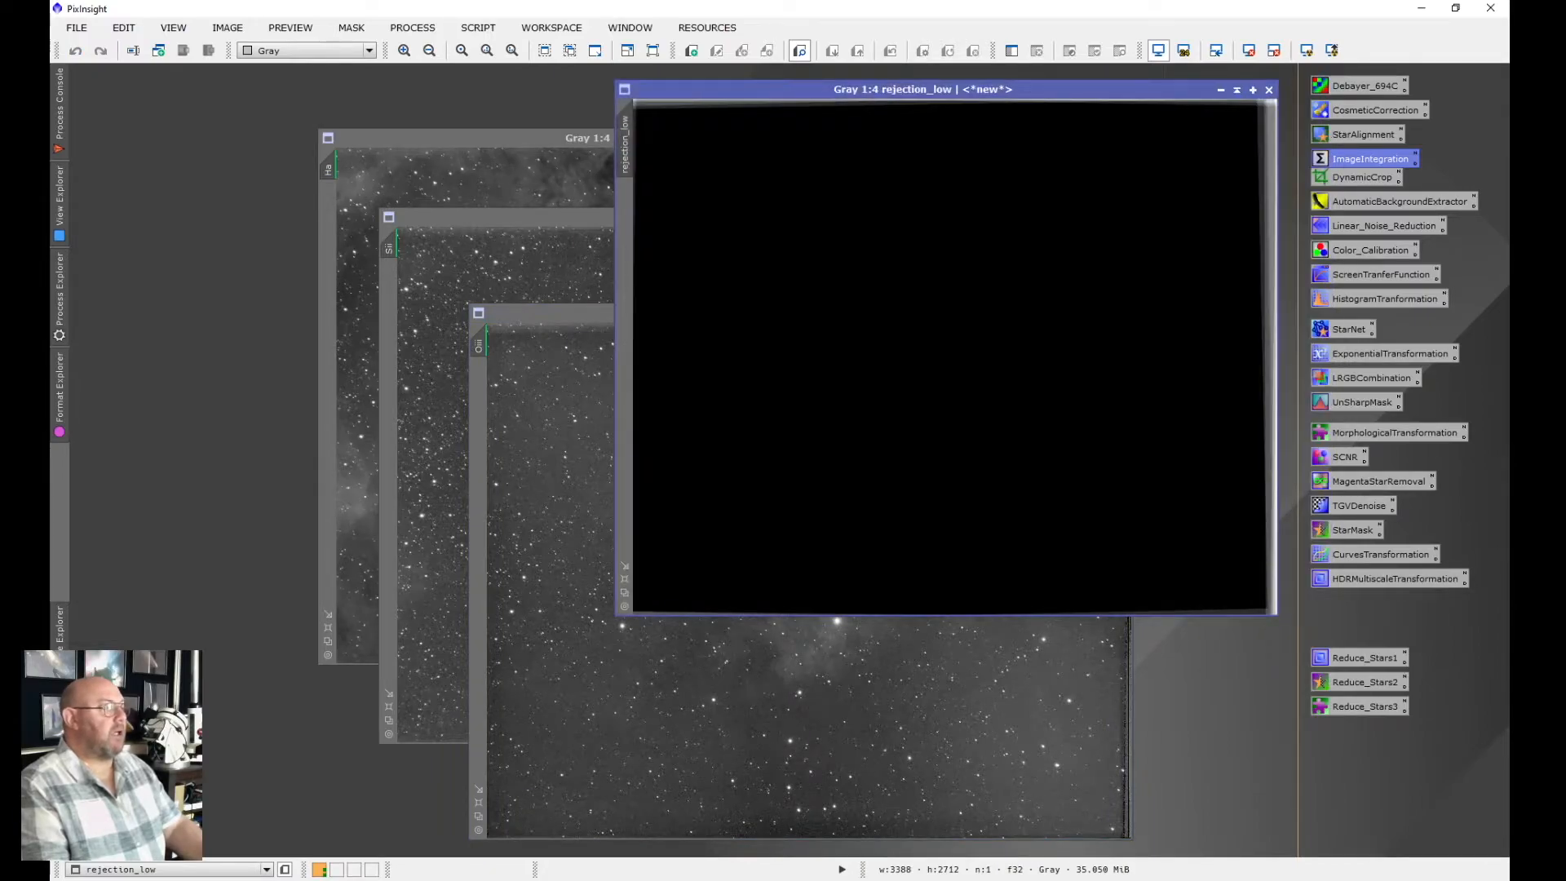
Start DynamicCrop on the rejection_low map and fit a crop rectangle of about 3208 × 2544 px inside its bright edges
left_click(1362, 177)
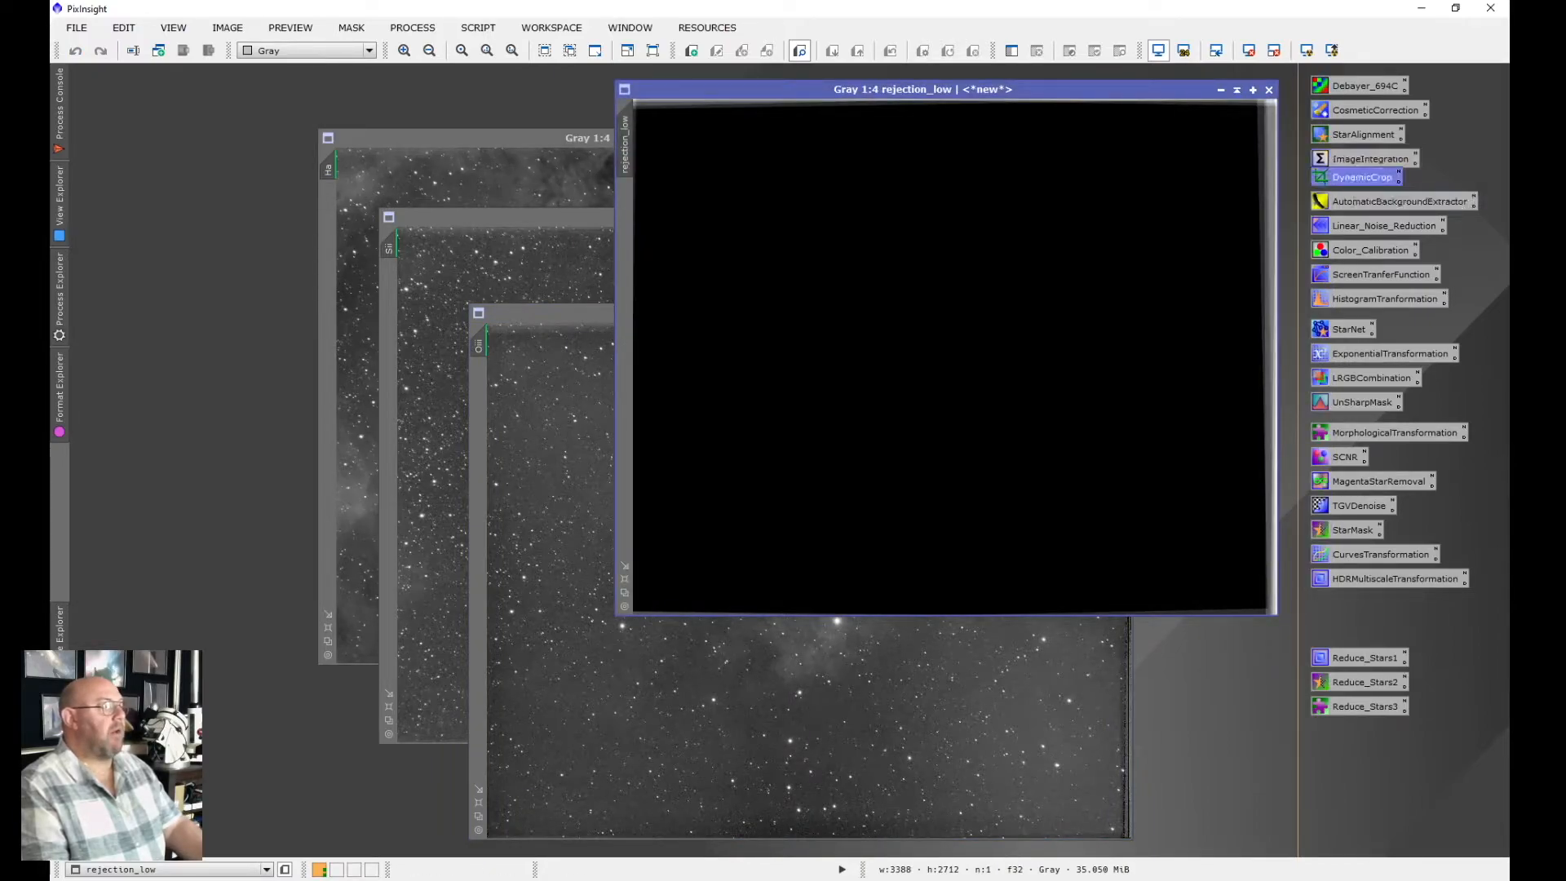
double_click(1362, 177)
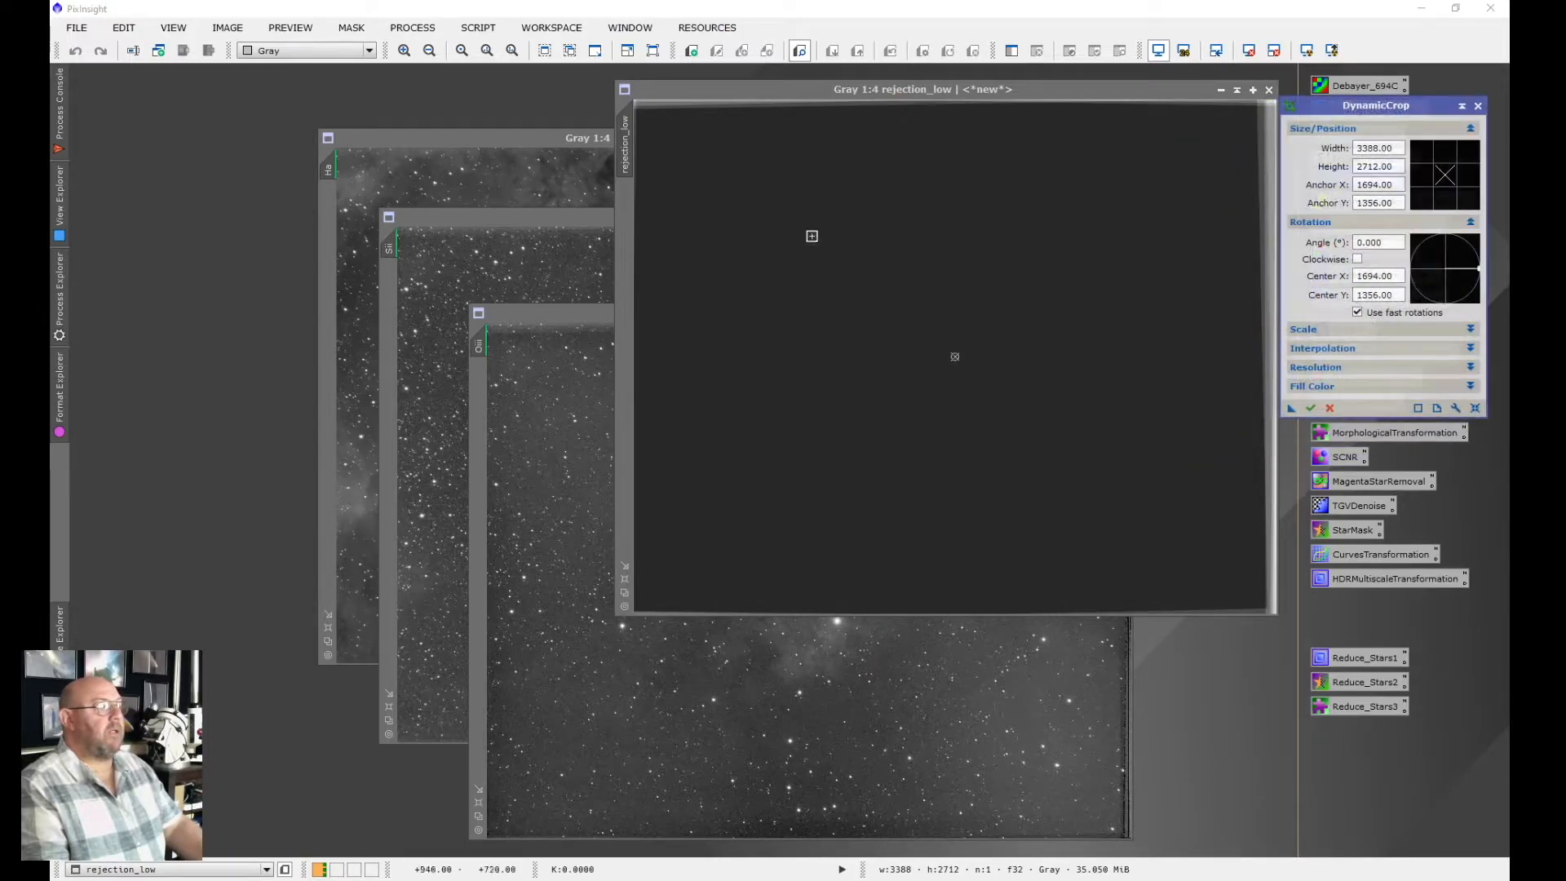
mouse_move(663, 179)
left_mouse_down()
mouse_move(702, 220)
mouse_move(668, 192)
mouse_move(683, 203)
left_mouse_up()
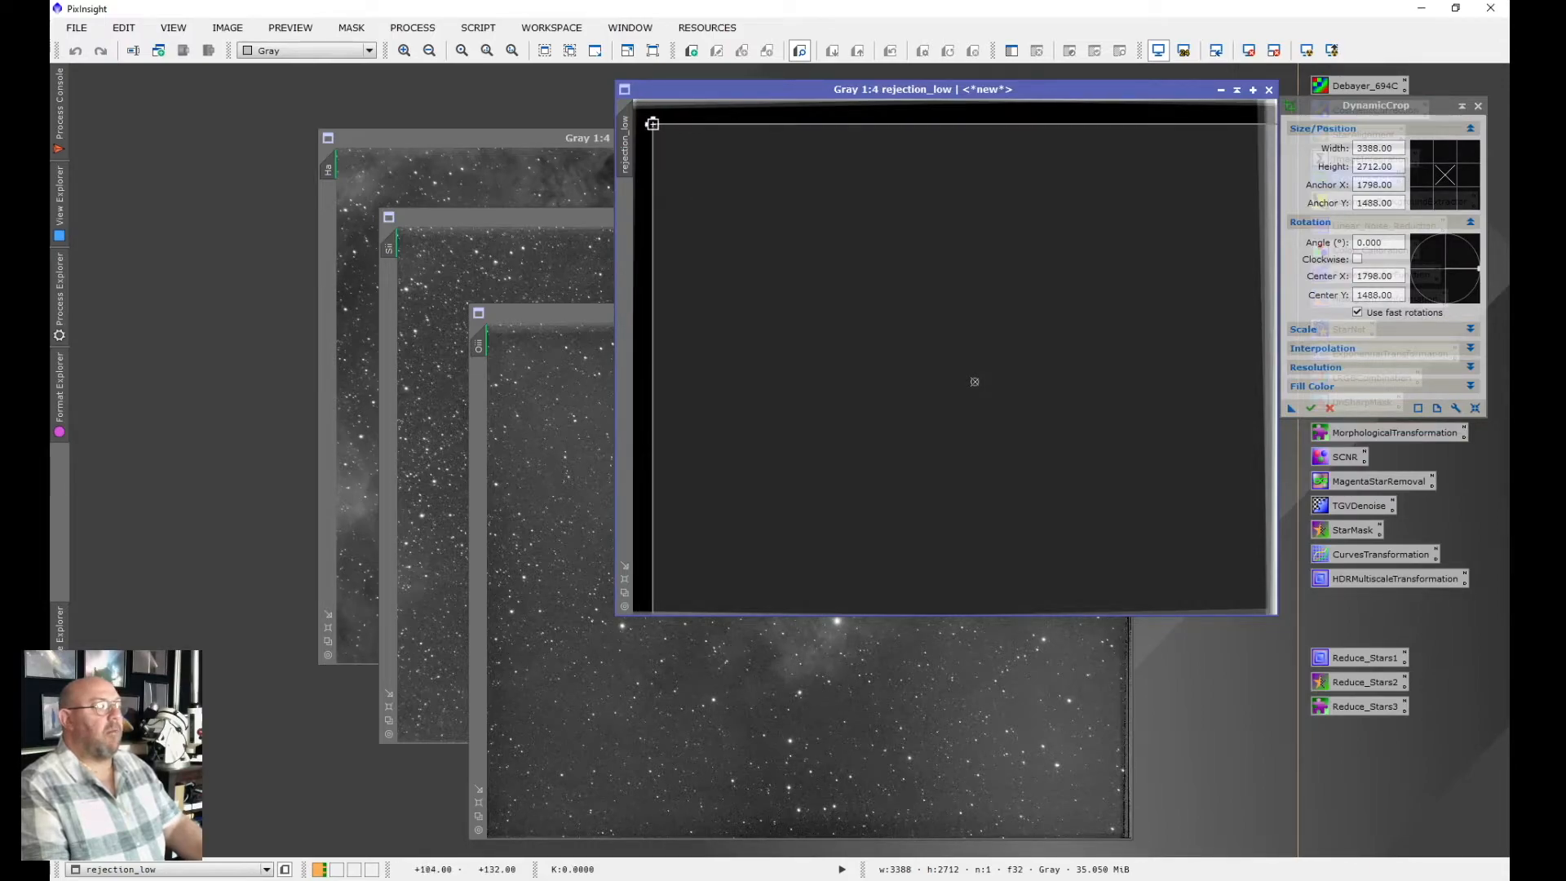
left_click_drag(652, 123, 742, 217)
left_click_drag(860, 269, 760, 181)
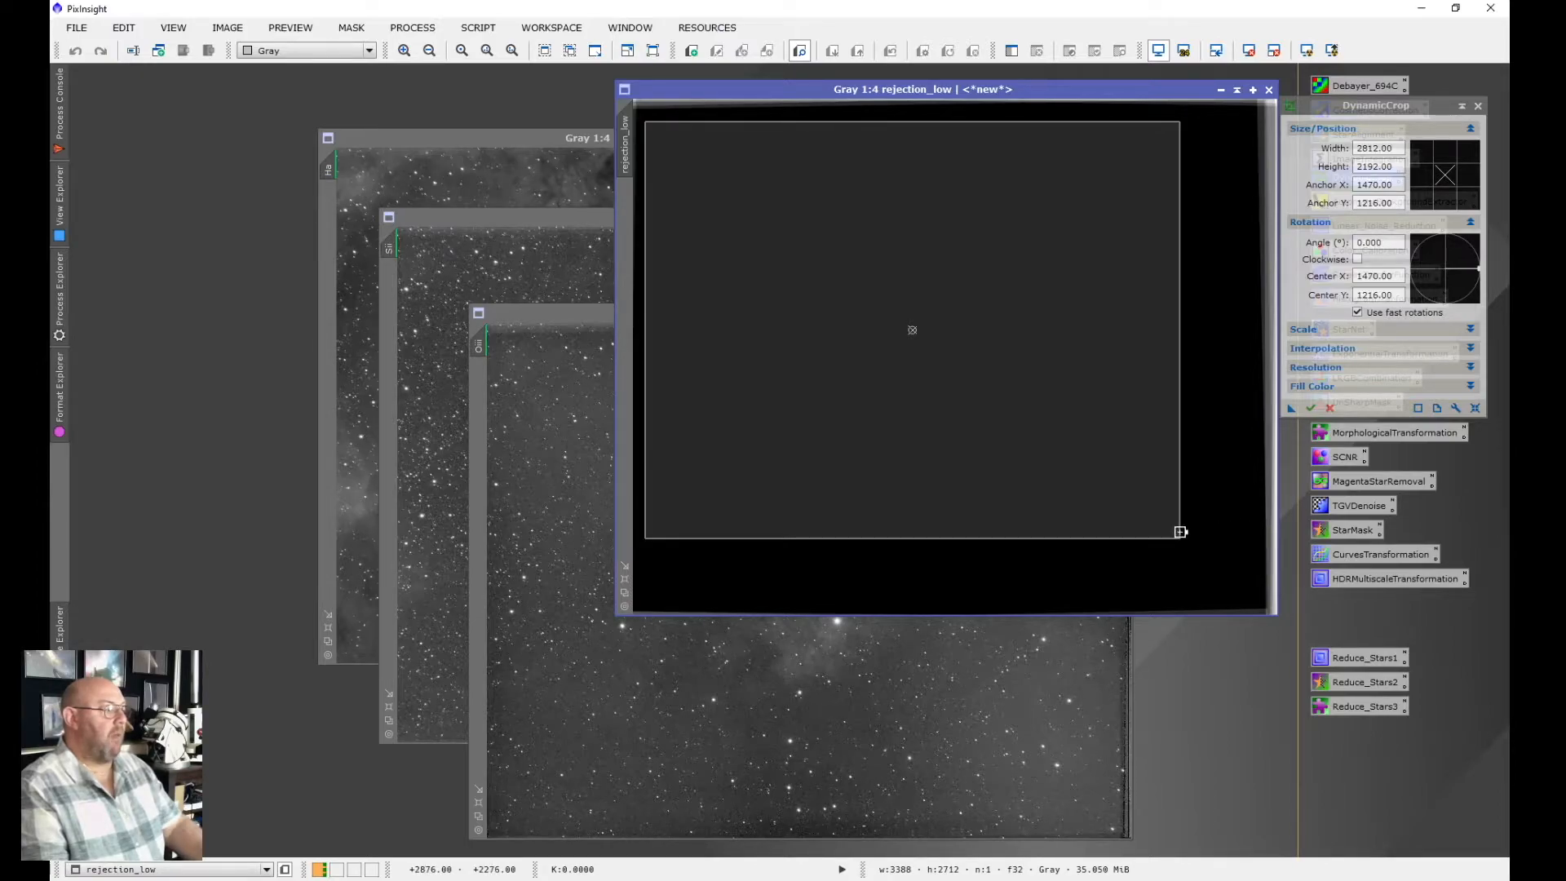
left_click_drag(1180, 538, 1256, 605)
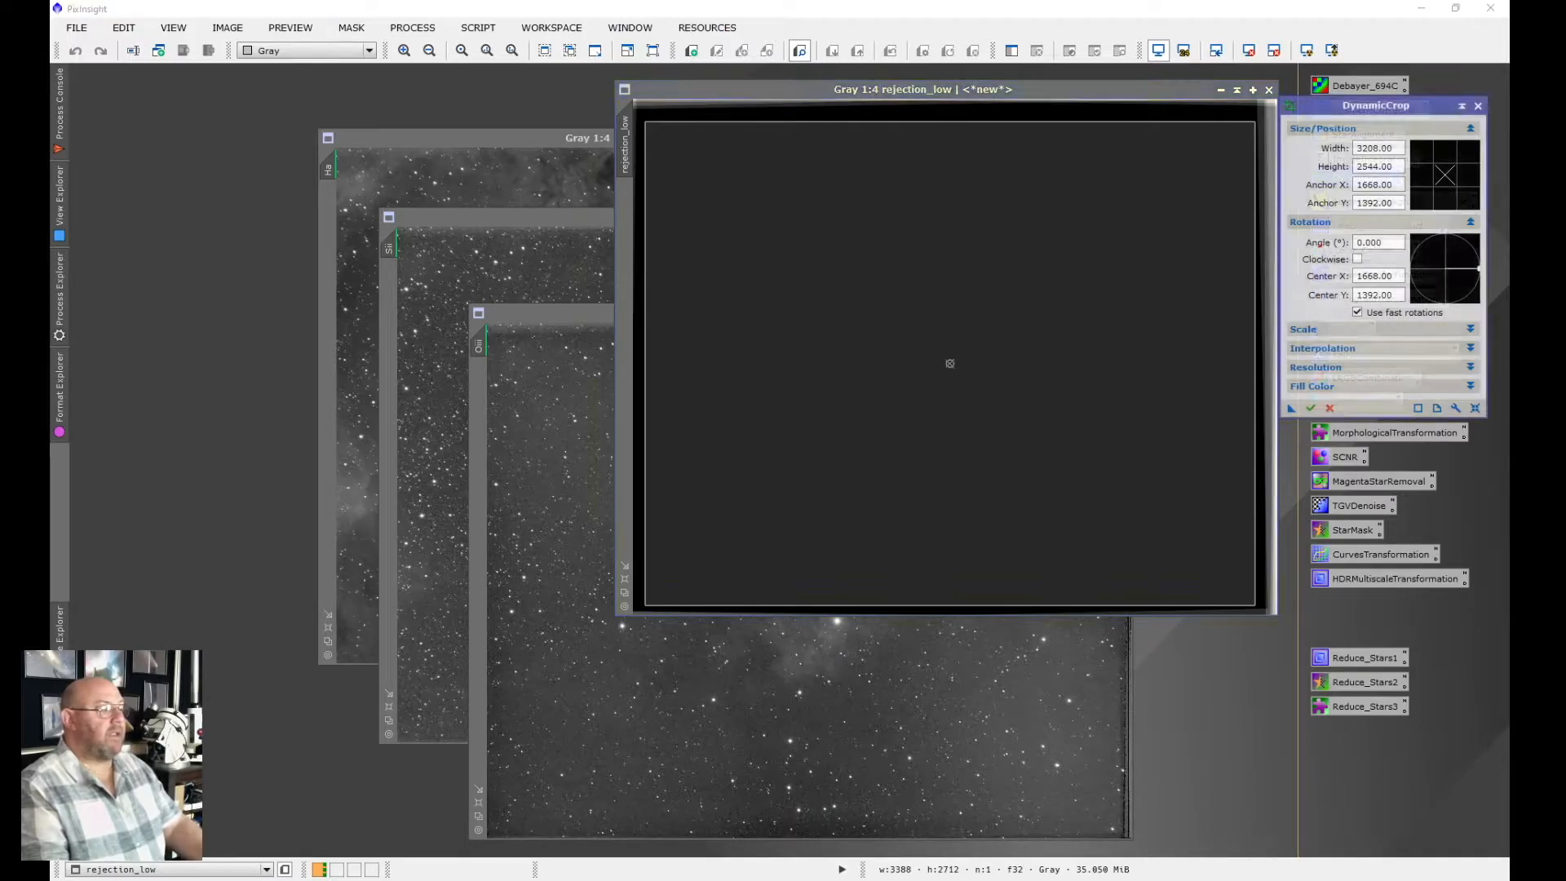
Apply the same 3208 × 2544 px crop to the Oiii, Sii and Ha masters
left_click(964, 688)
key("Return")
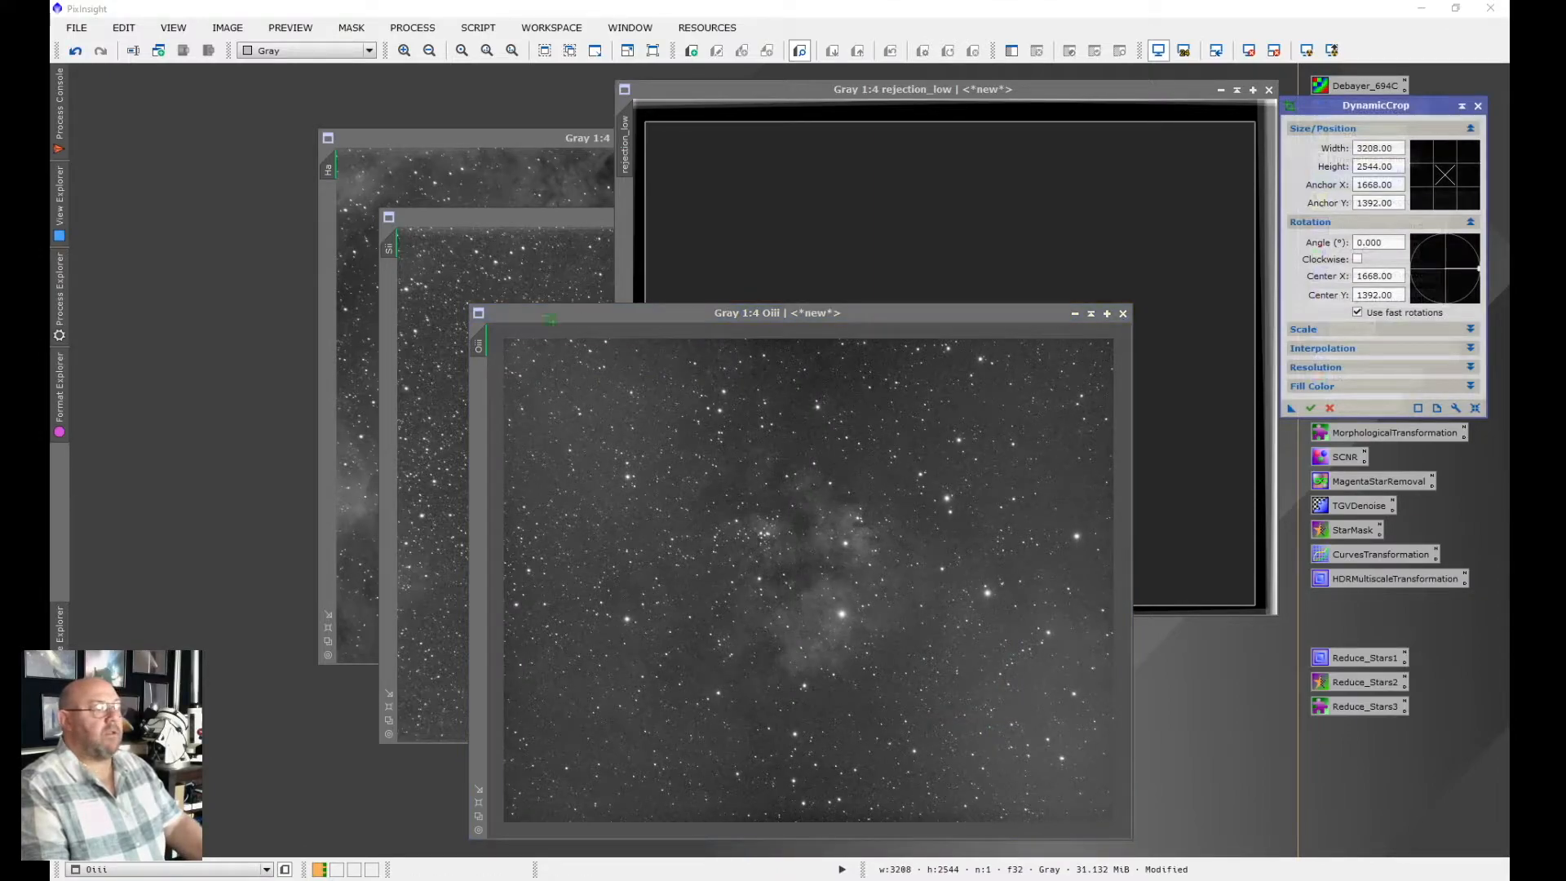
left_click(529, 276)
key("Return")
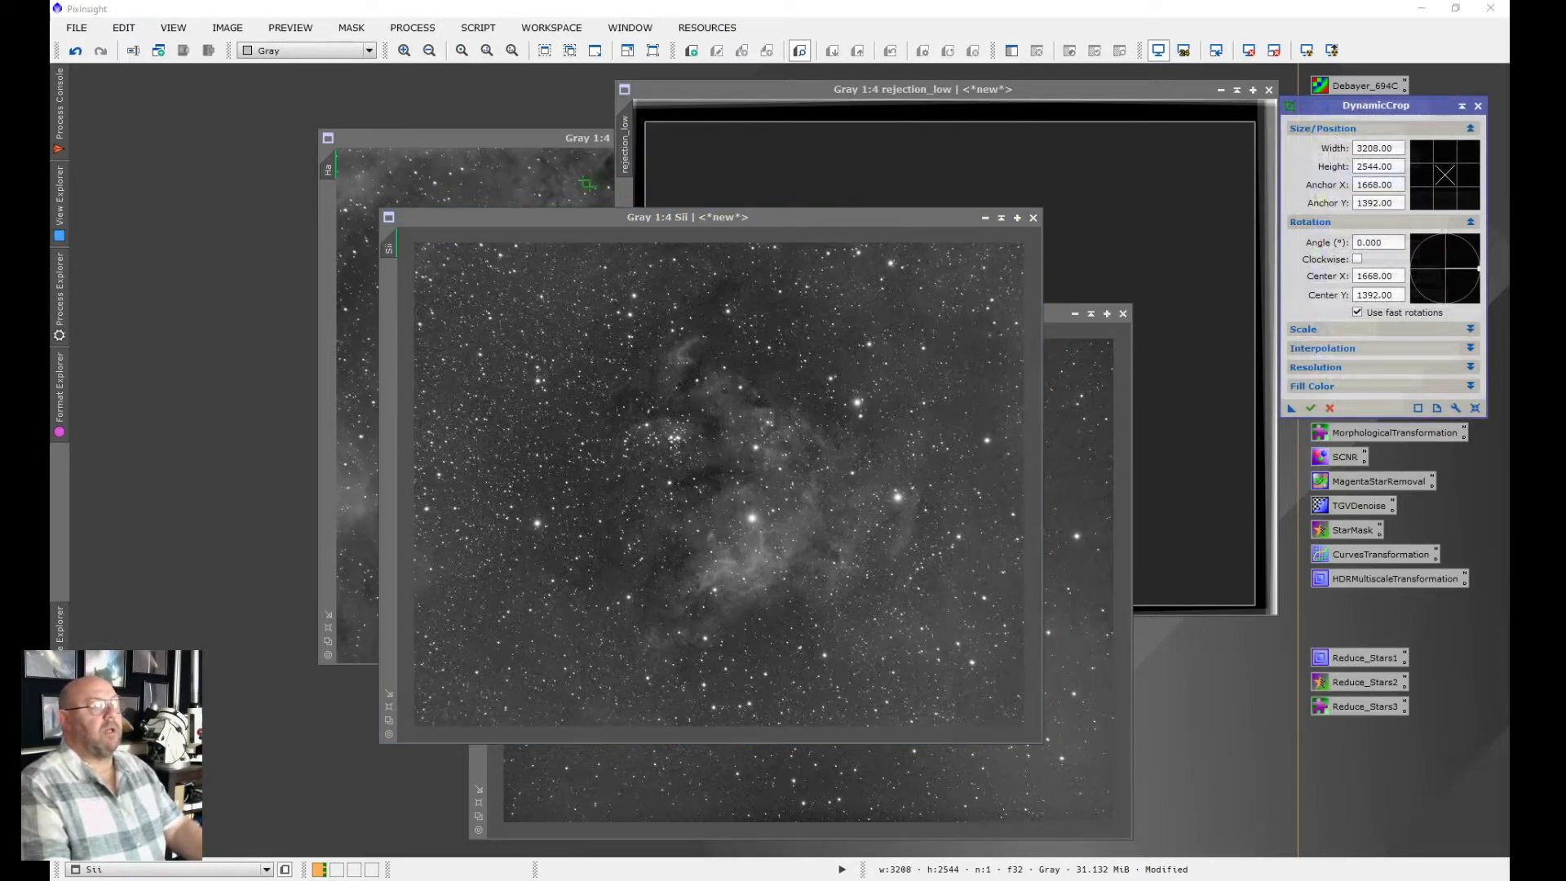
left_click(589, 188)
key("Return")
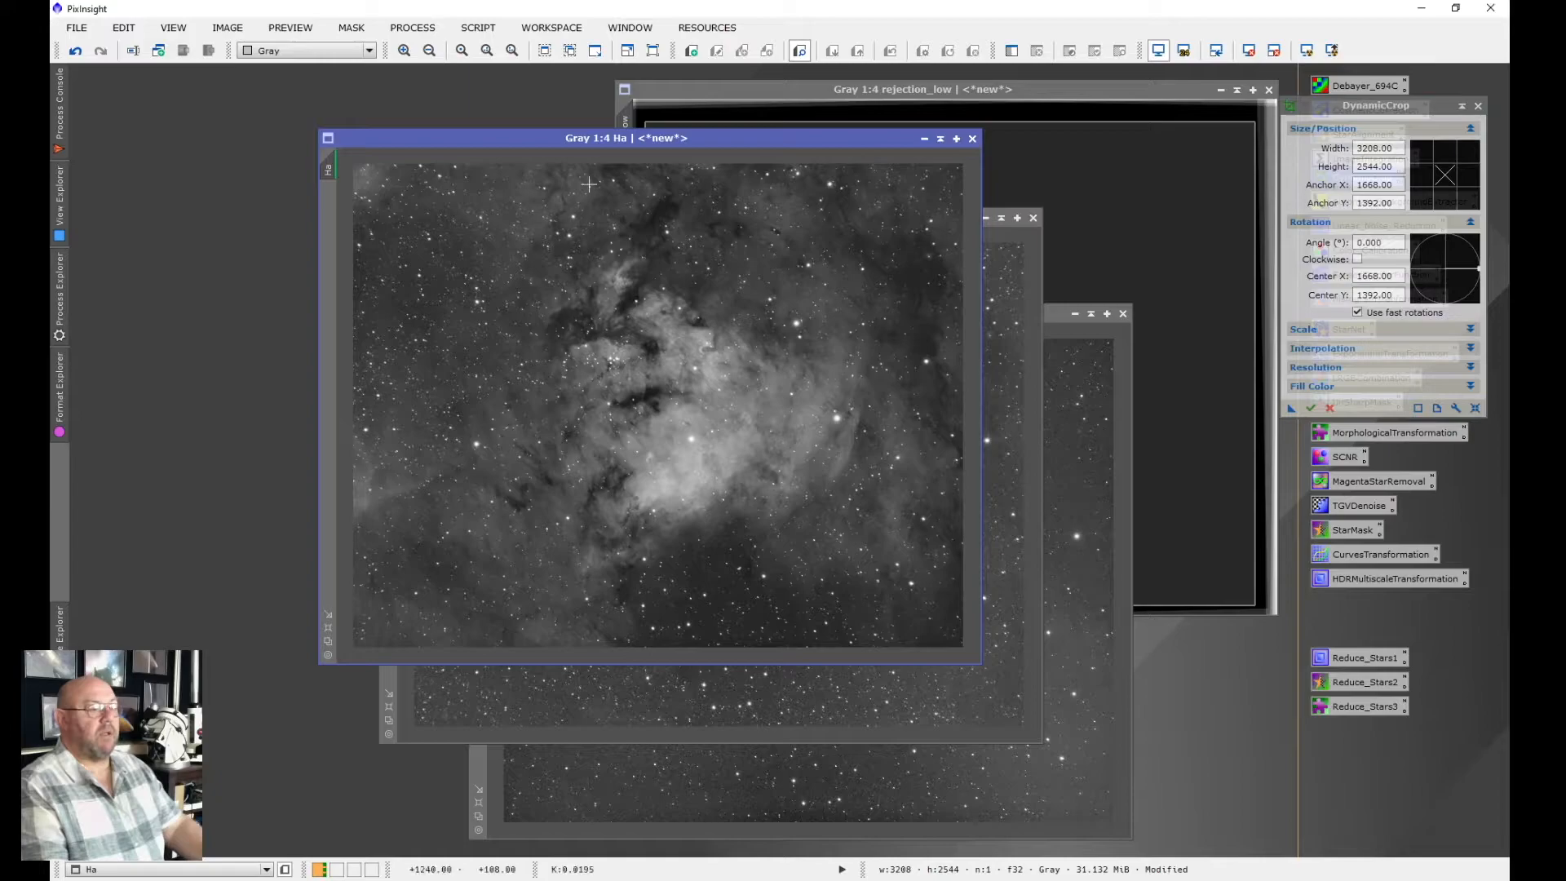
Fit the Ha, Sii and Oiii windows to their cropped images
left_click(328, 613)
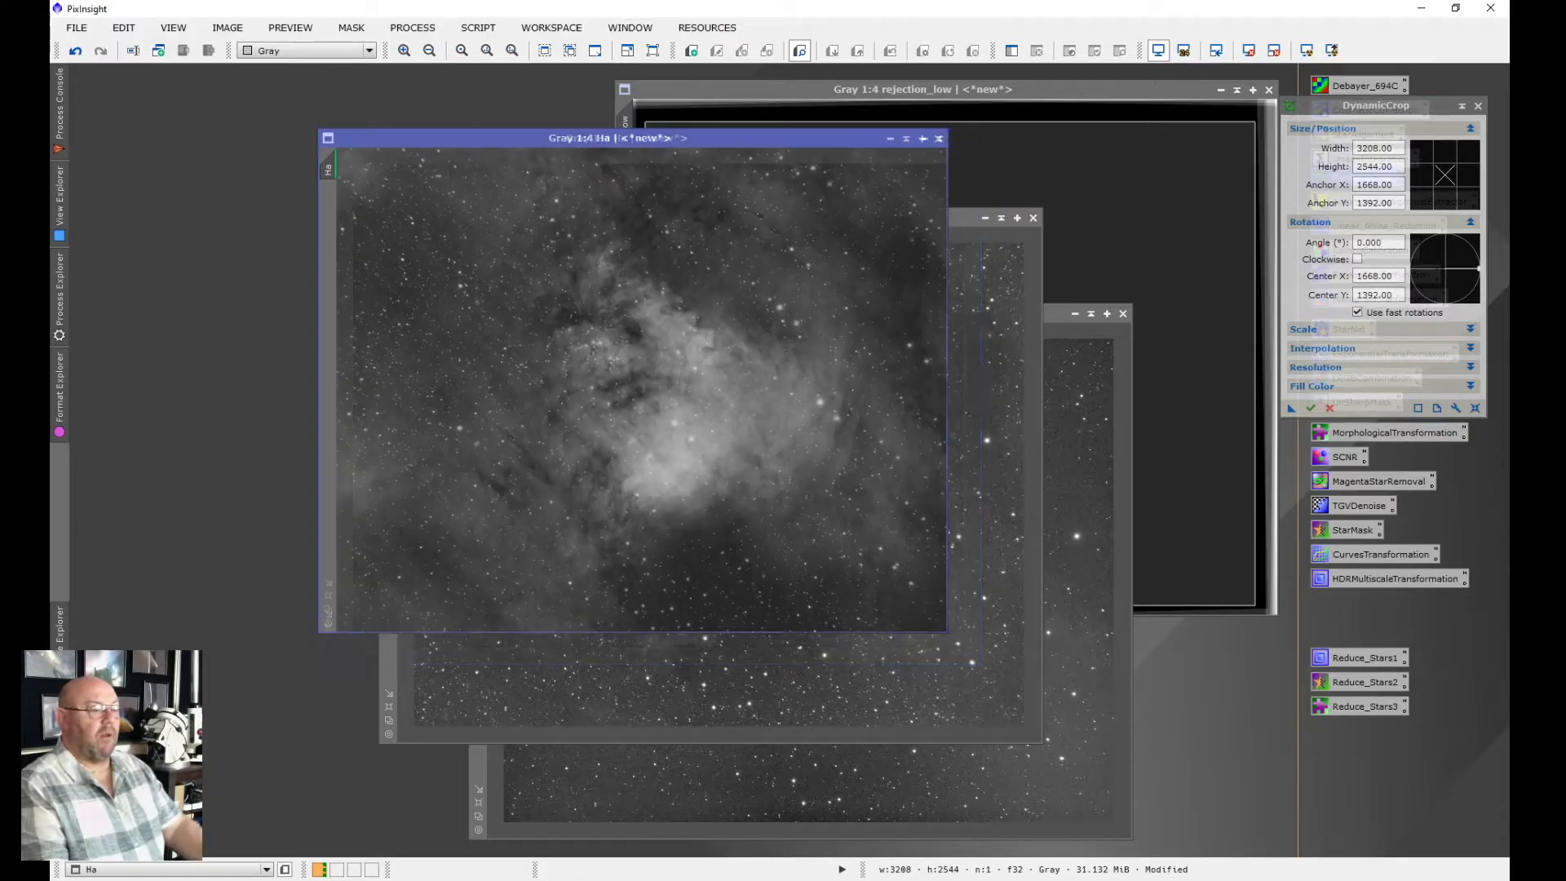
left_click(389, 692)
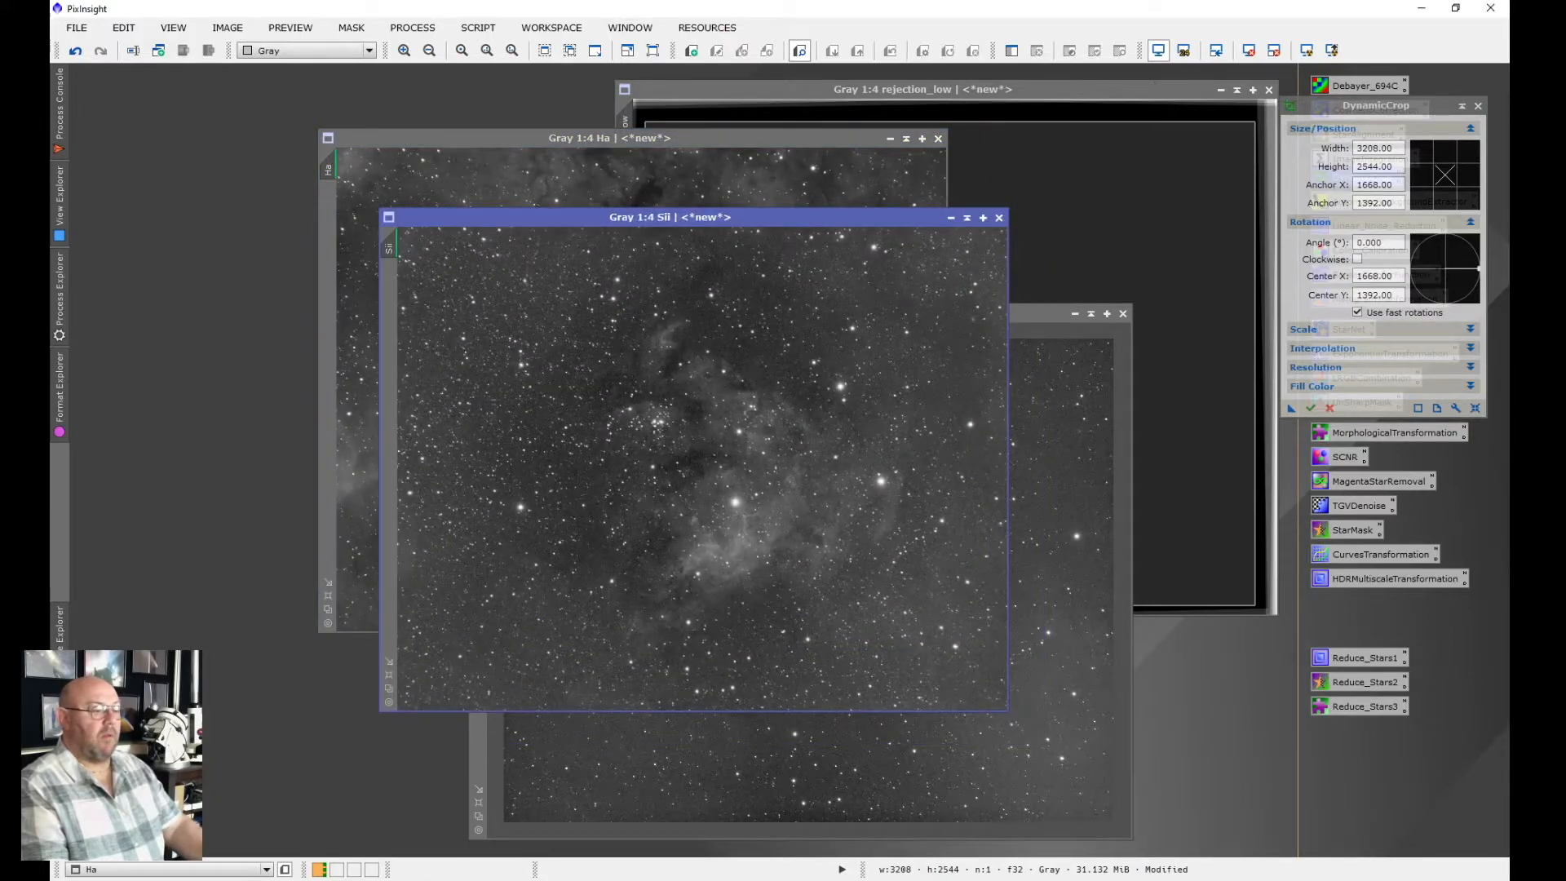
left_click(478, 789)
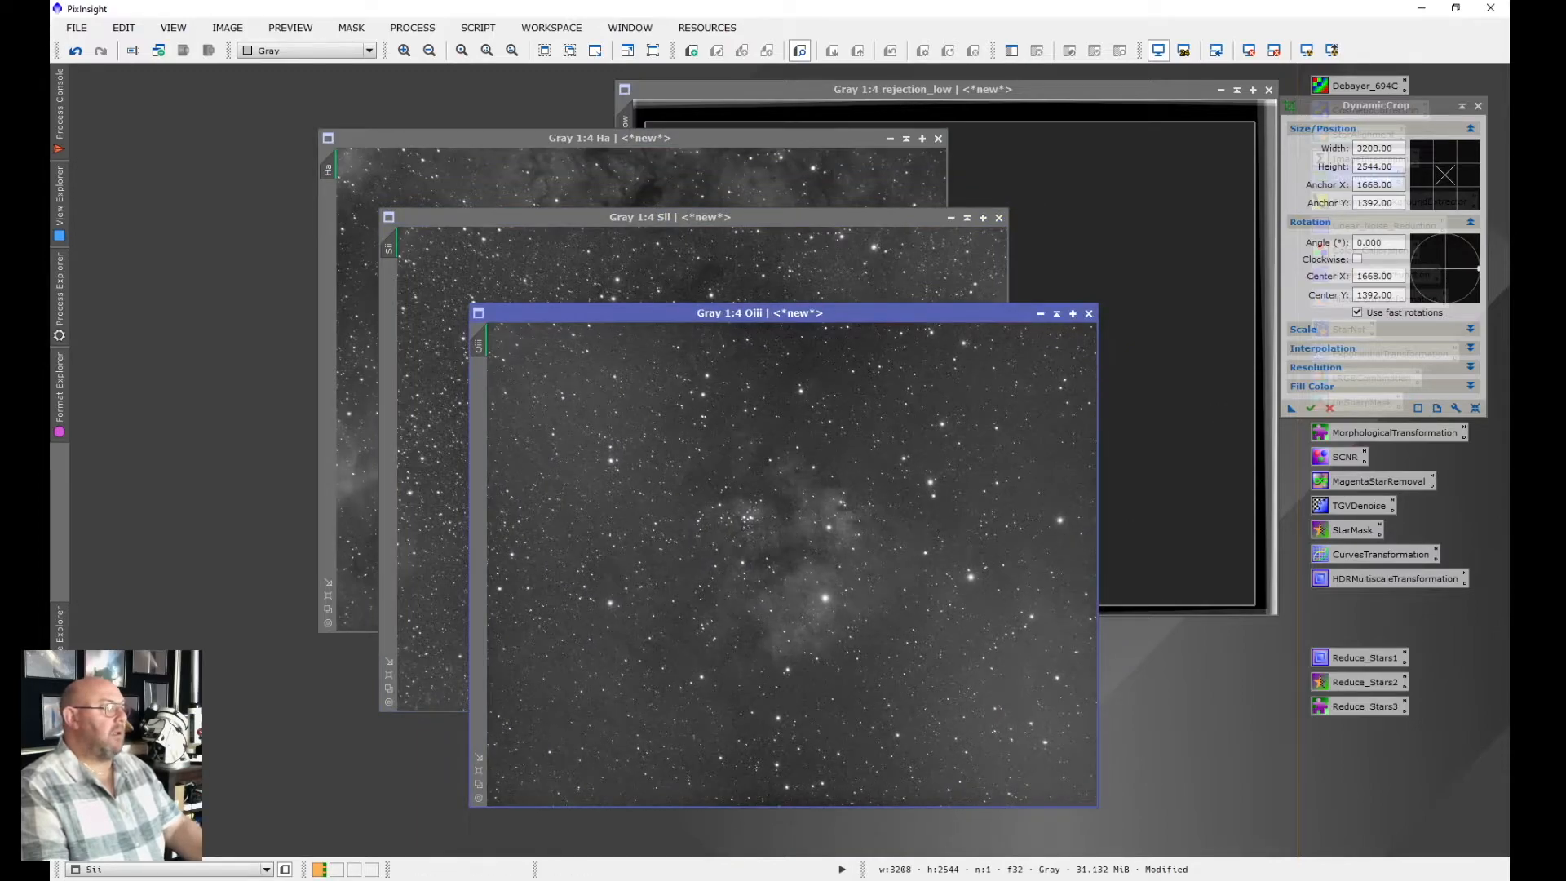
Crop the rejection_low map as well, inspect it with an auto-stretched display, and close it without saving along with DynamicCrop
key("ctrl+Tab")
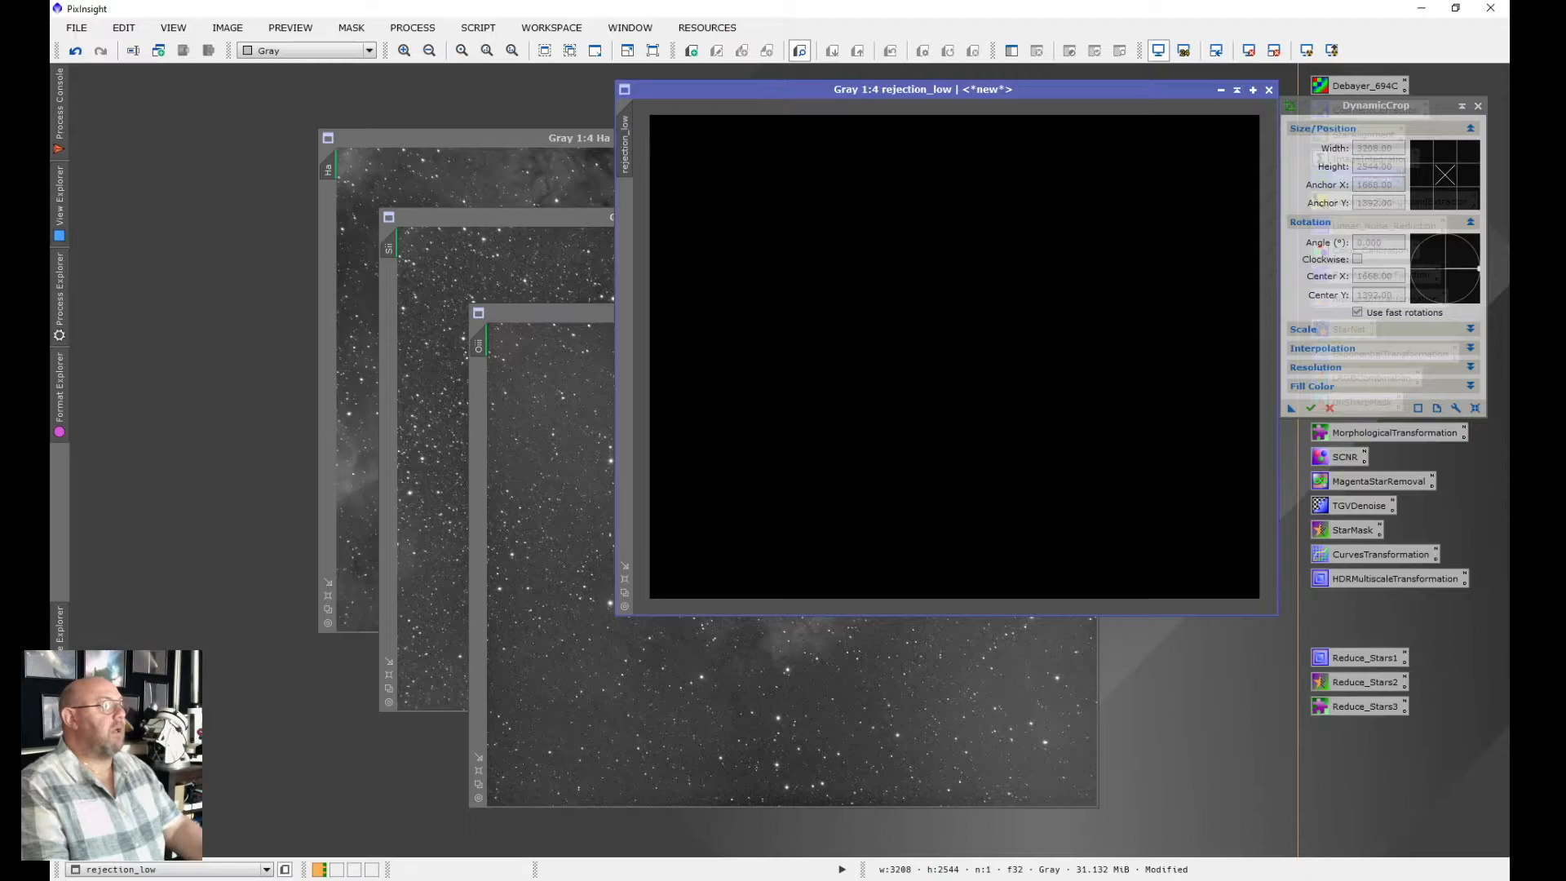
left_click(1332, 50)
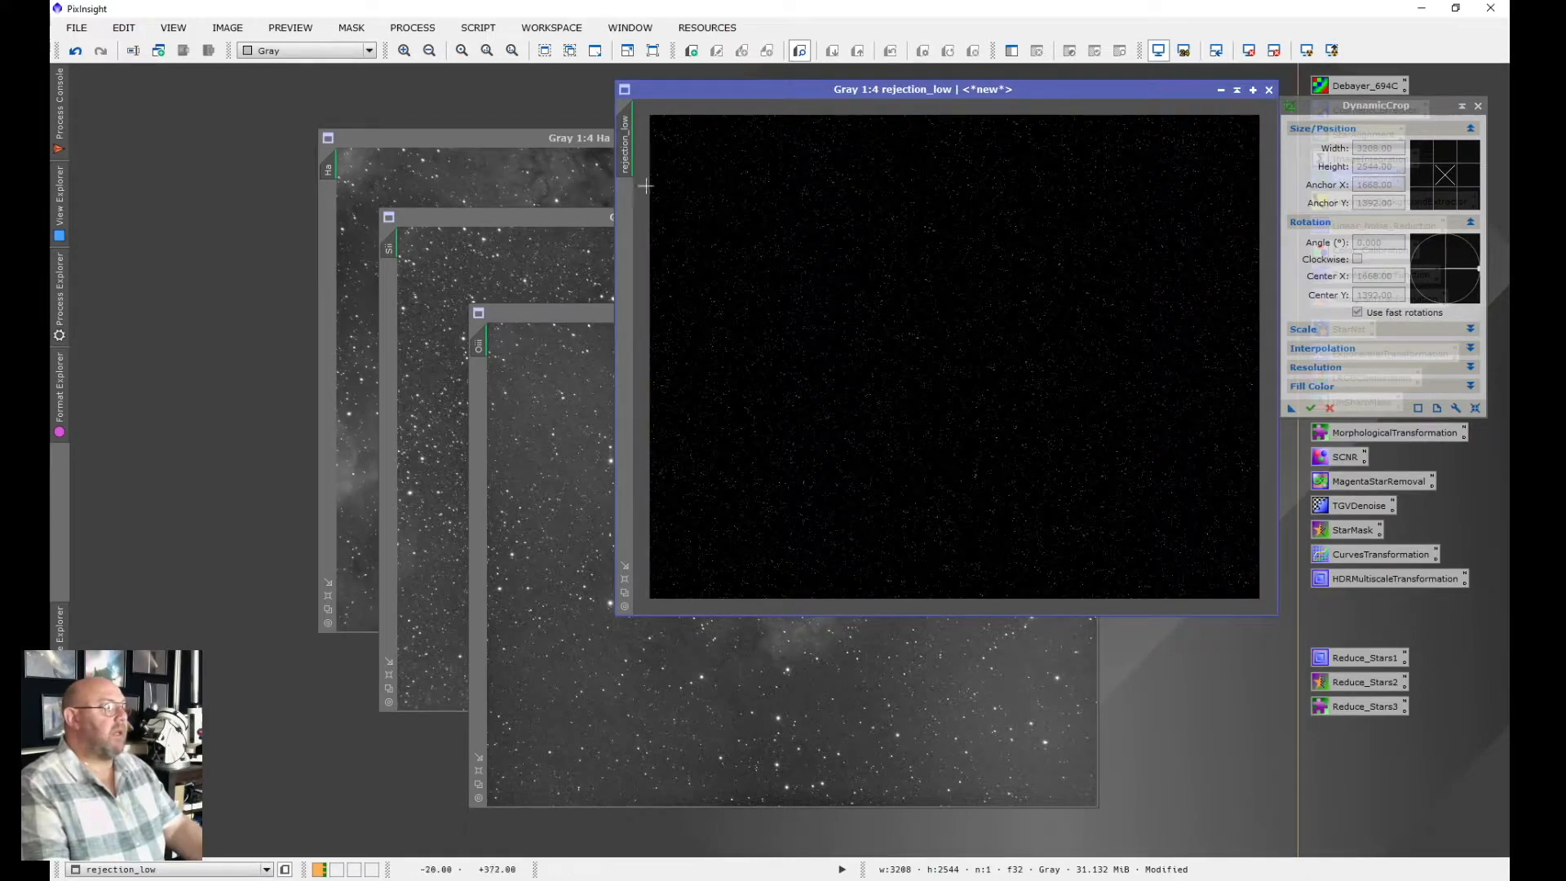
scroll(967, 396, "down", 1)
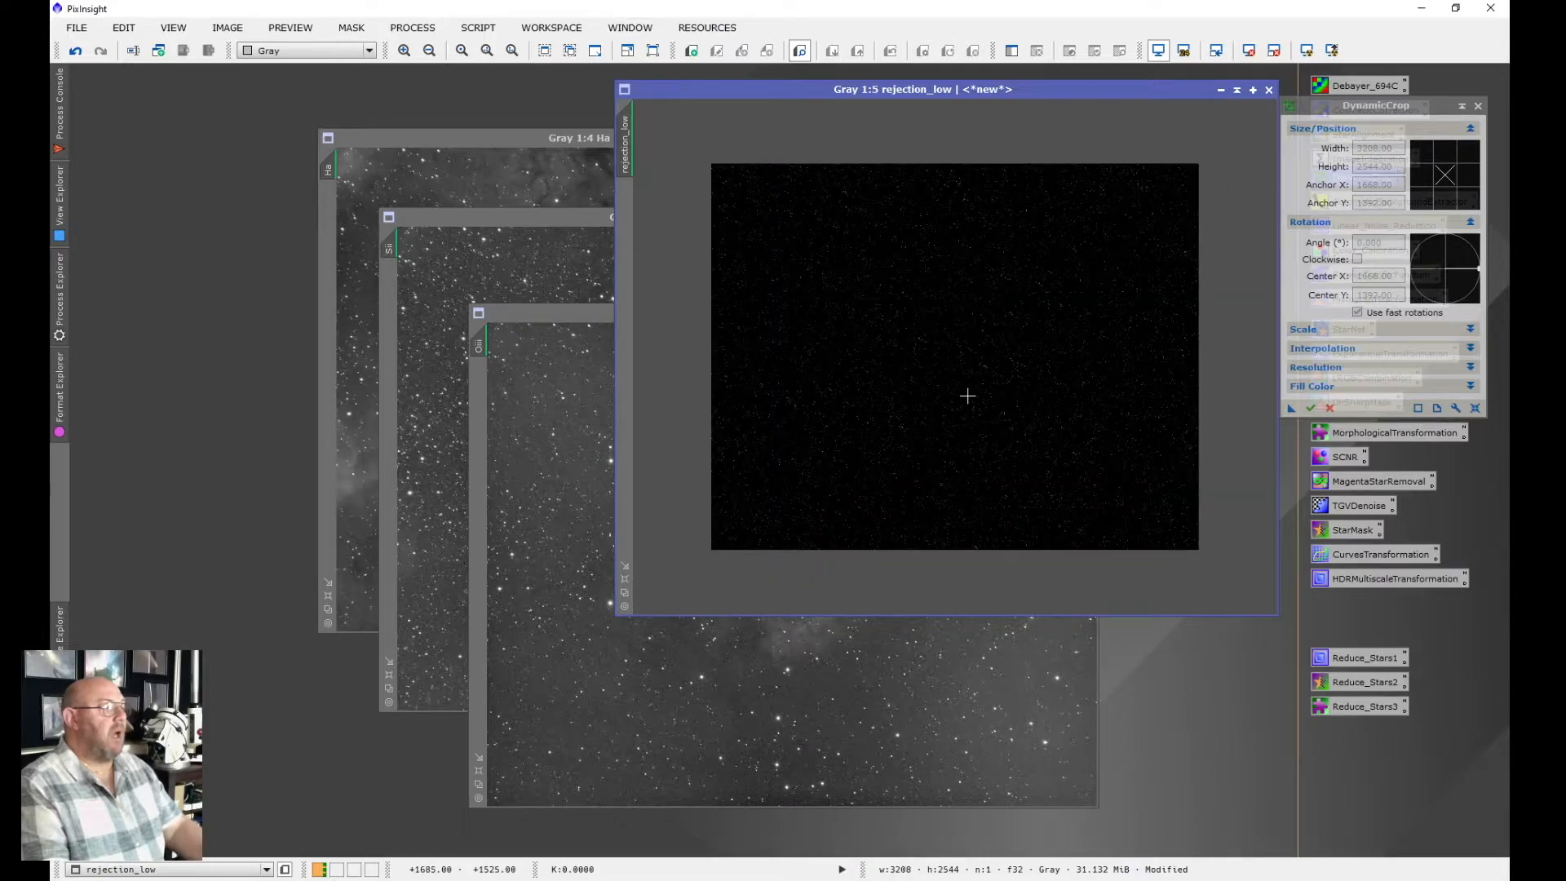
scroll(967, 395, "up", 6)
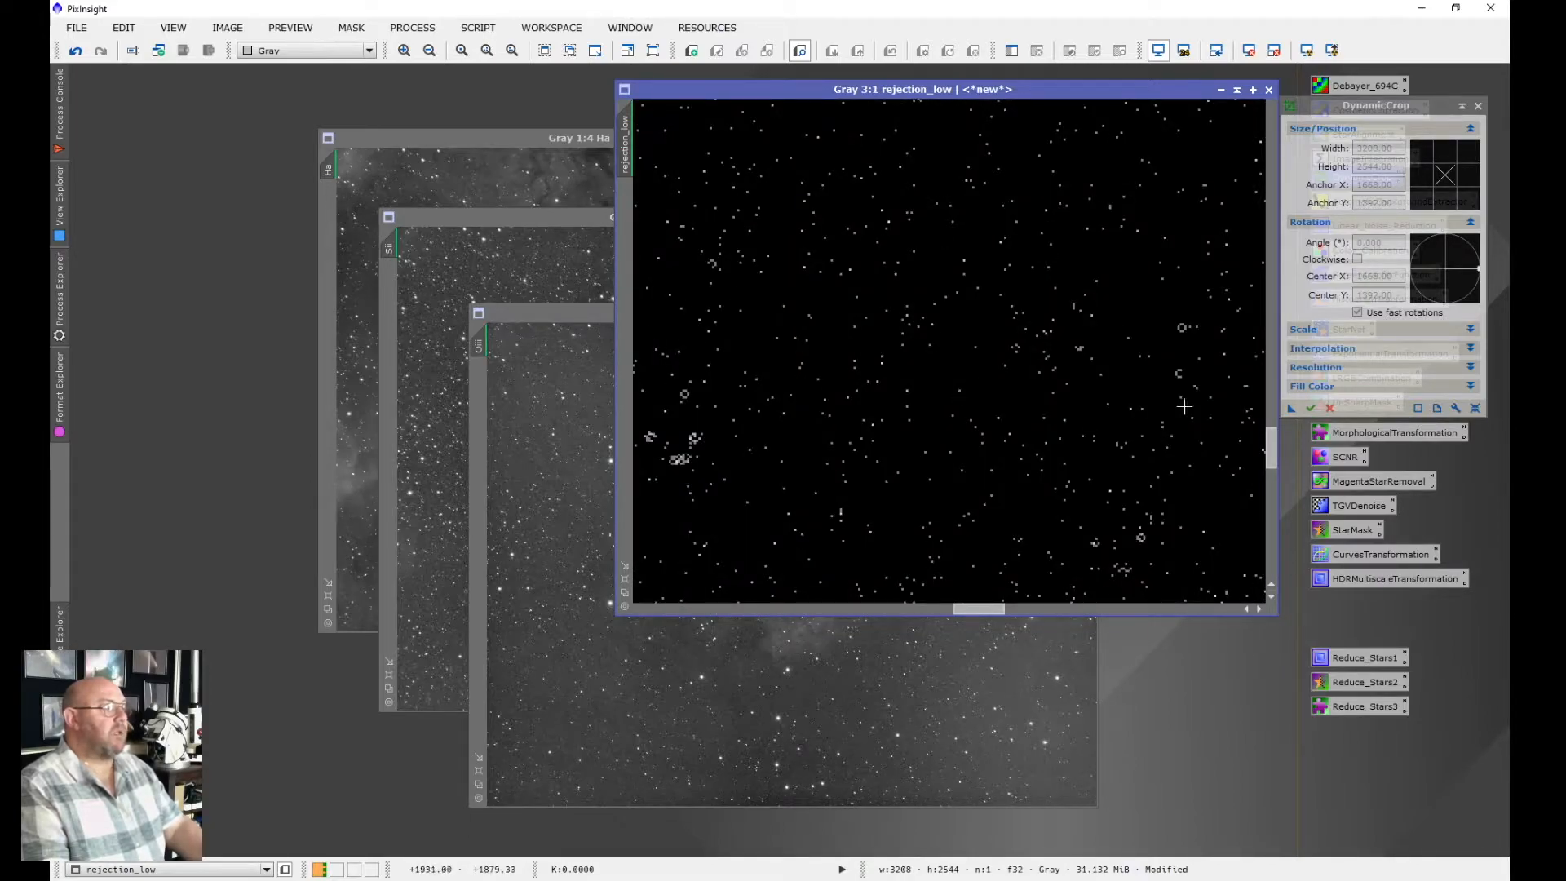
scroll(881, 363, "down", 5)
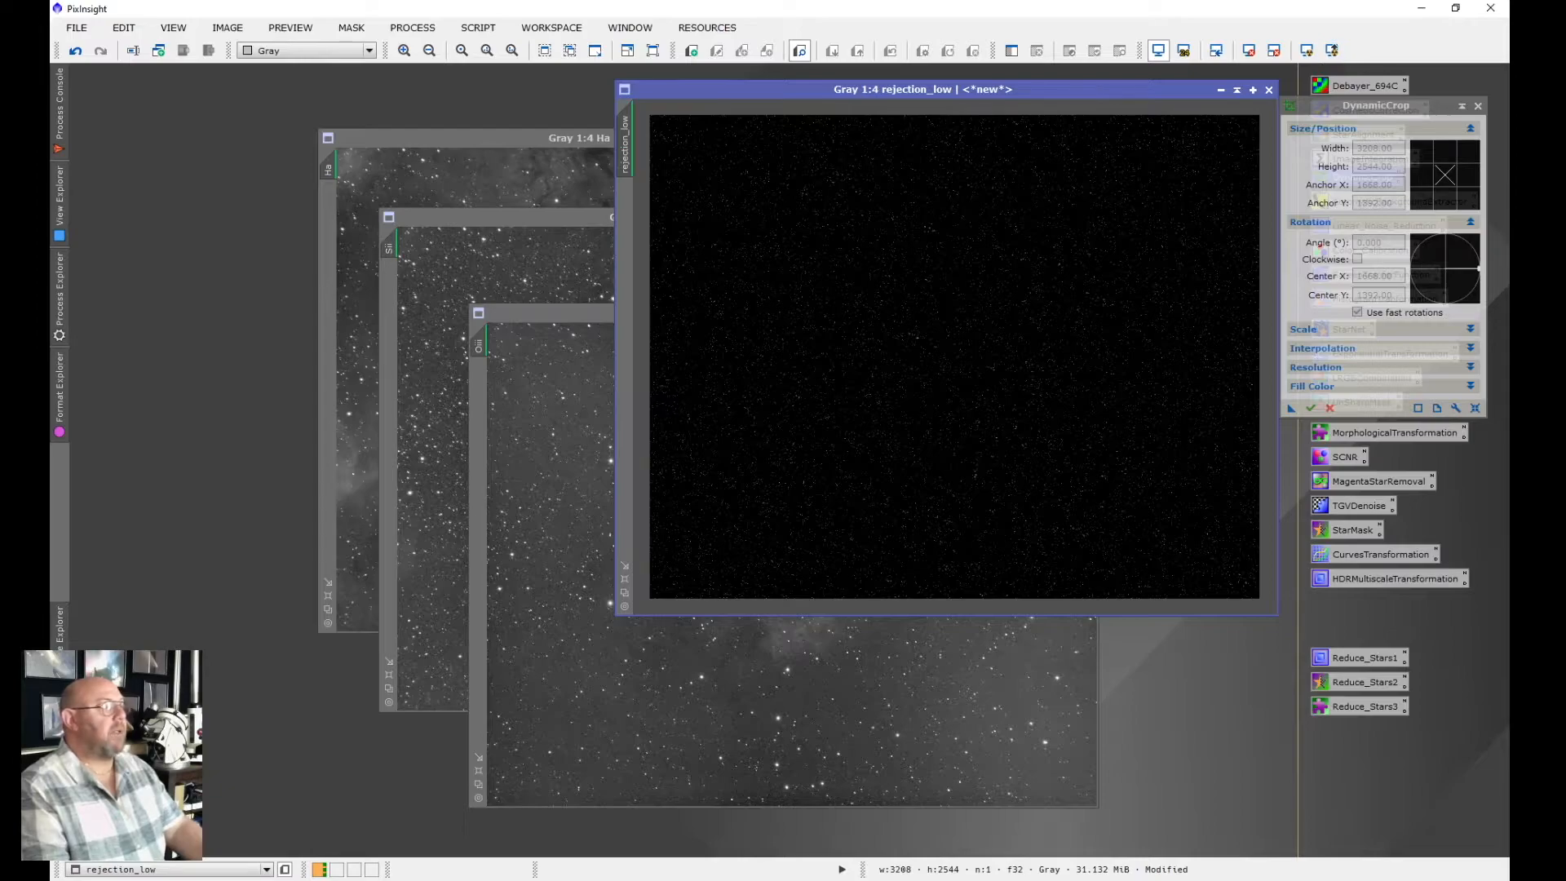
left_click(1269, 89)
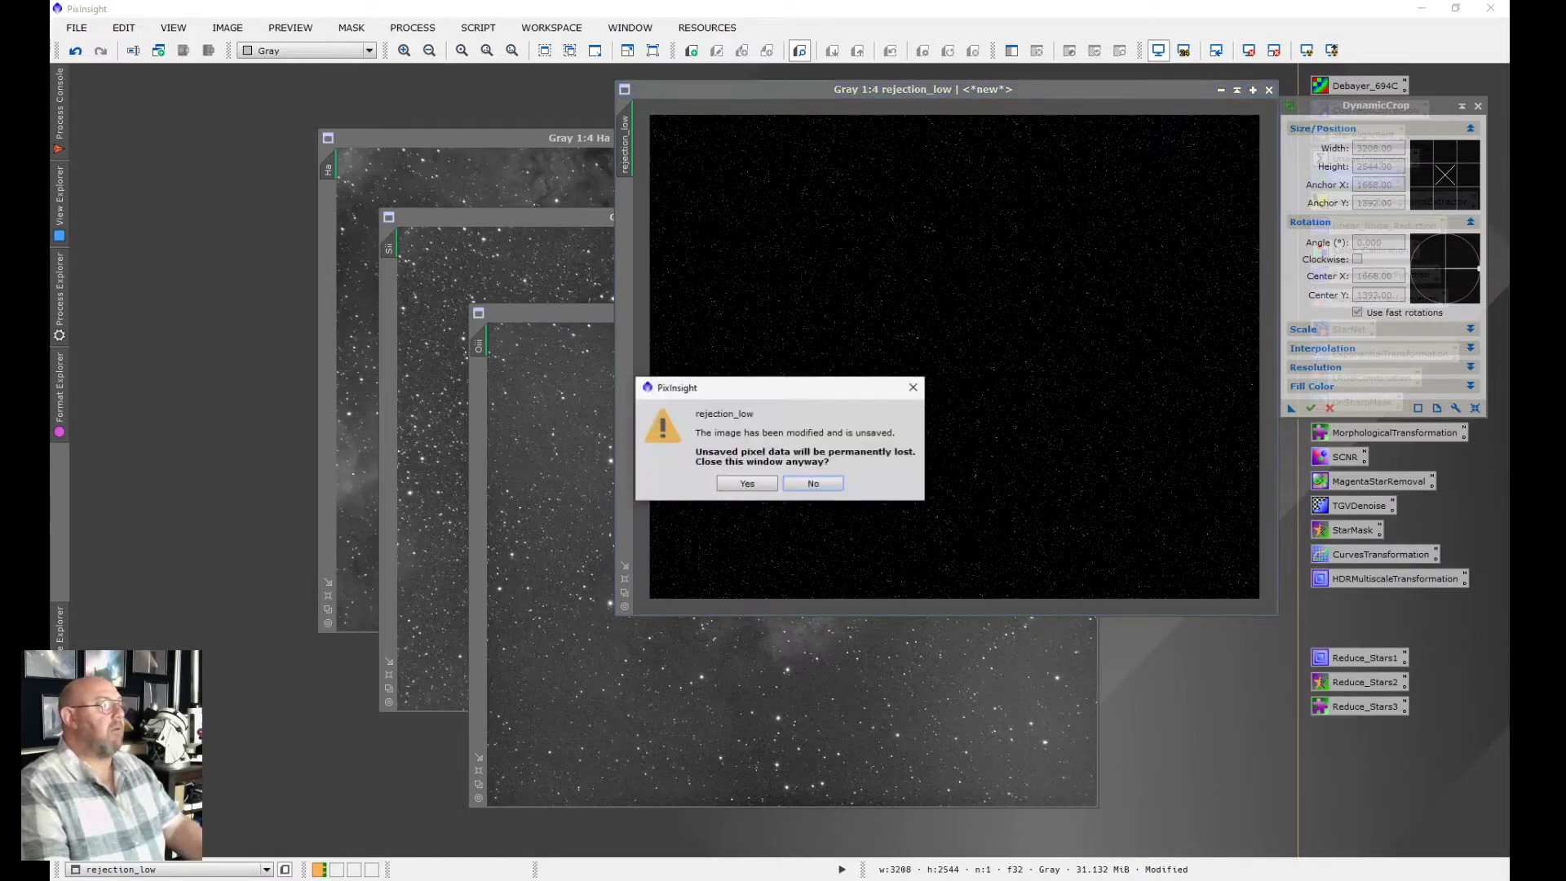
key("Return")
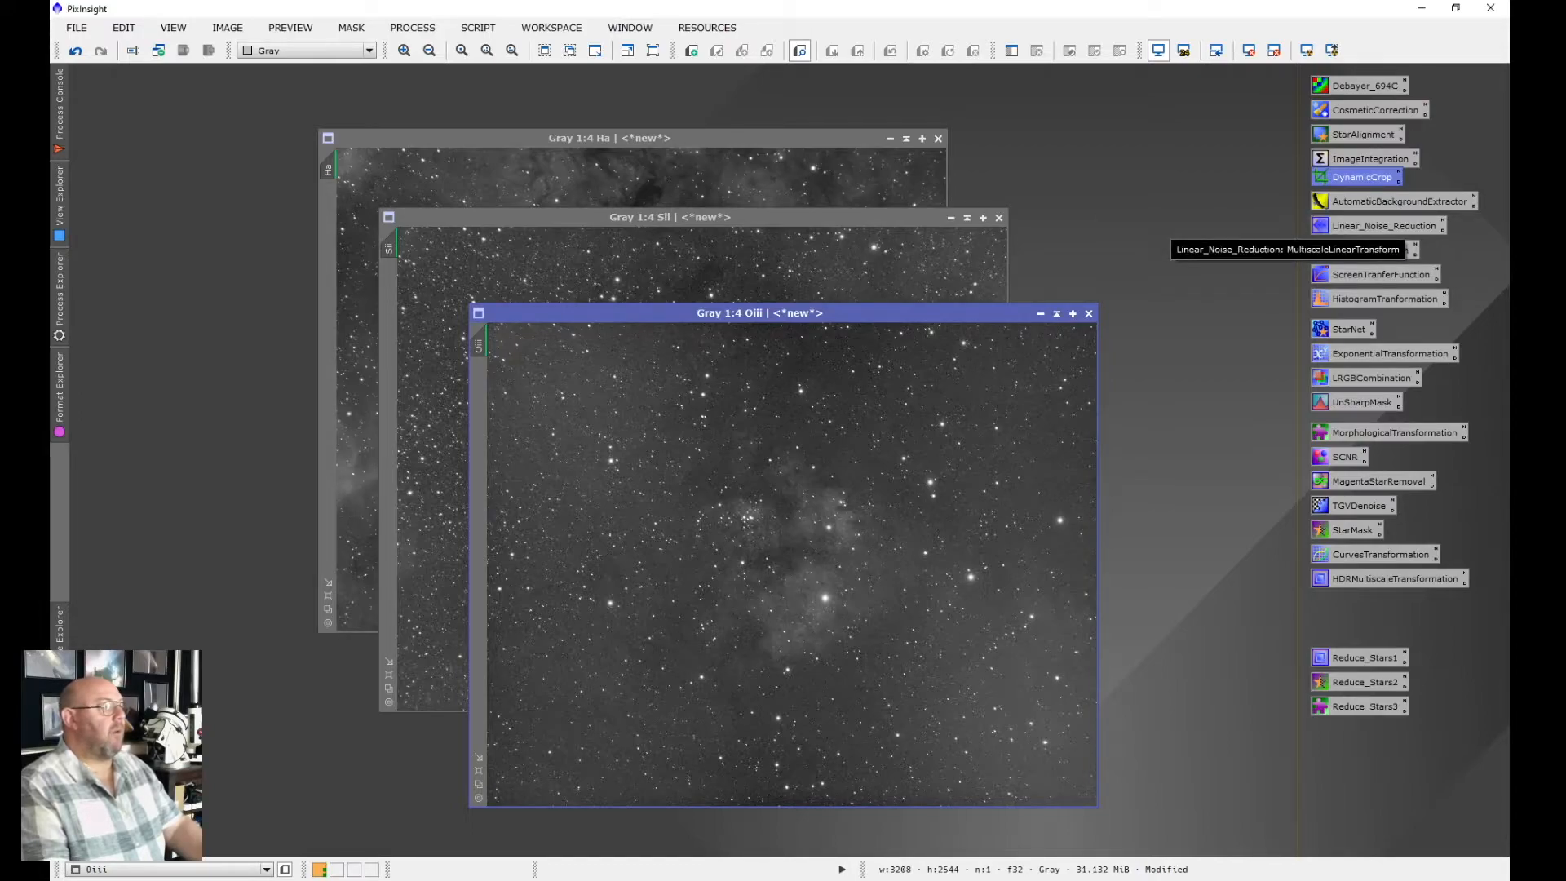
Open the Linear_Noise_Reduction MultiscaleLinearTransform and show its linear mask in a real-time preview of the Oiii image
double_click(1384, 226)
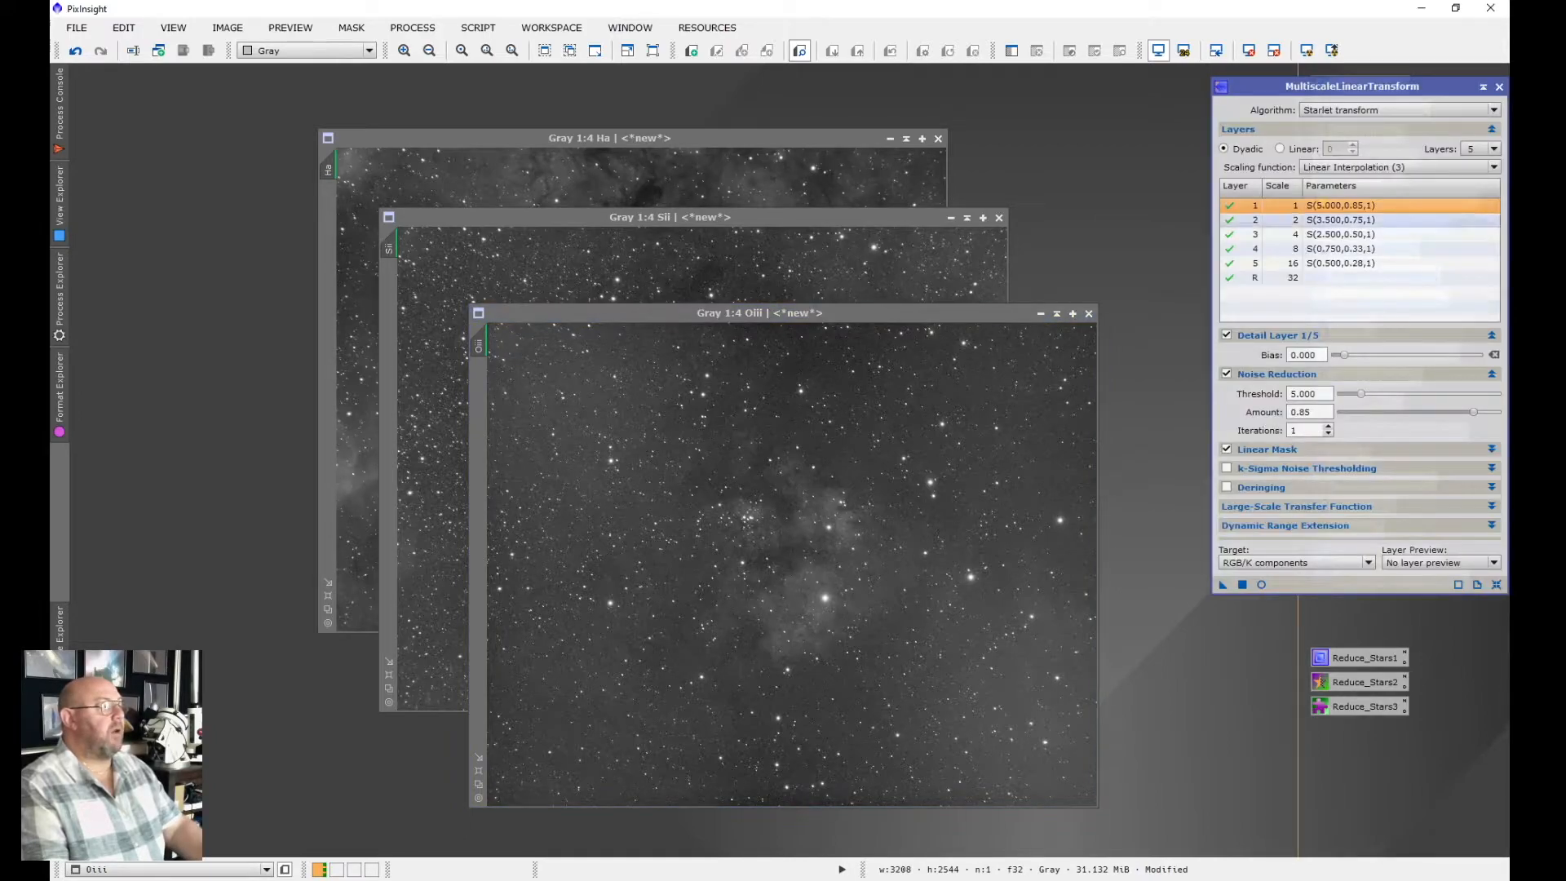
left_click_drag(1338, 86, 1241, 113)
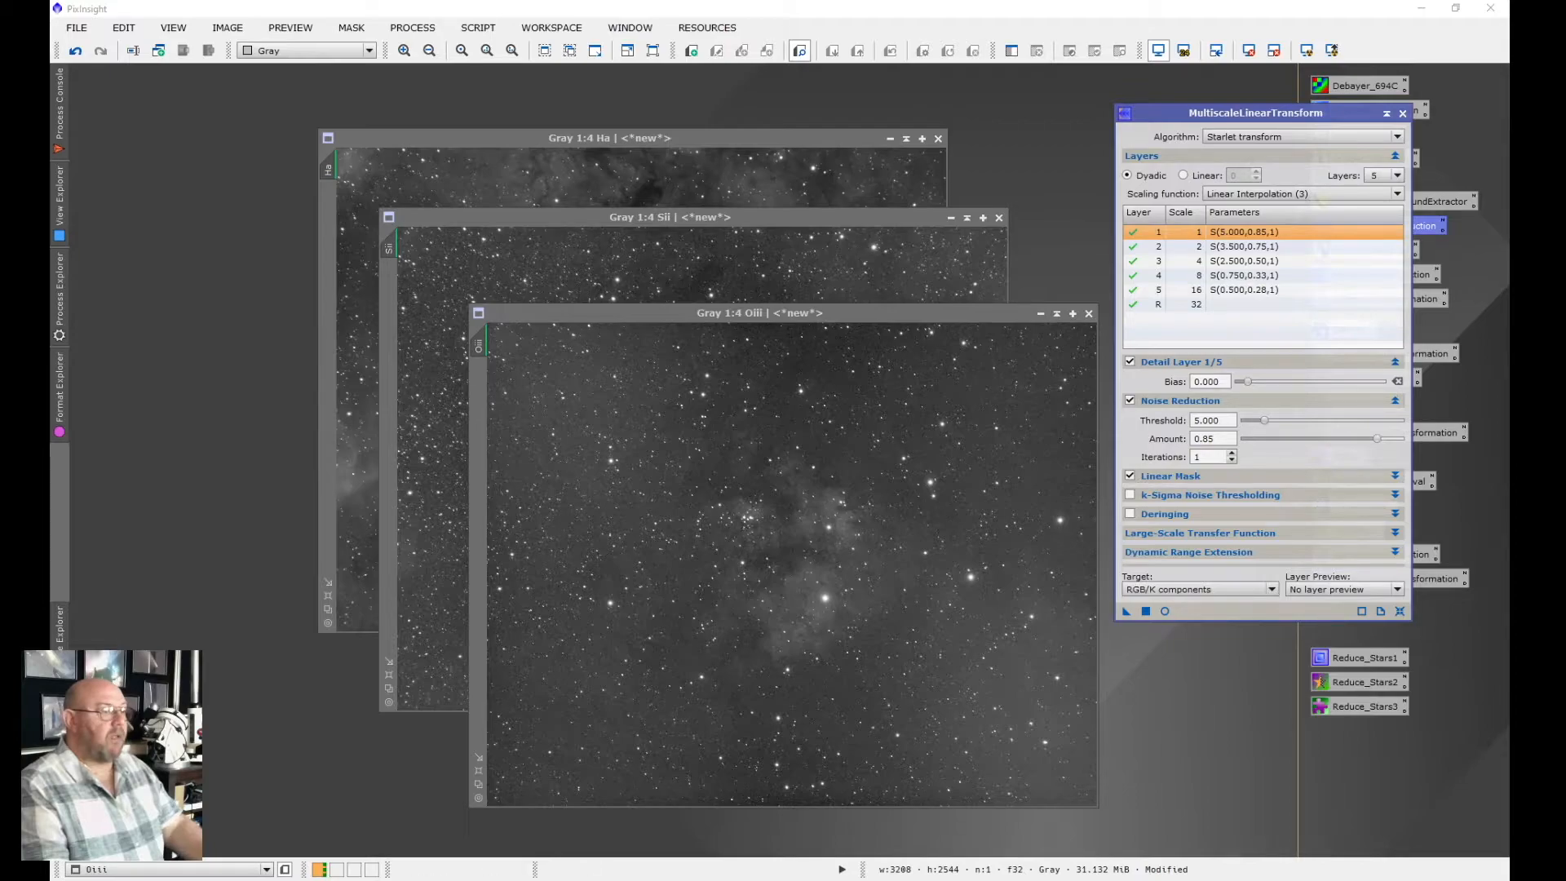
left_click(759, 313)
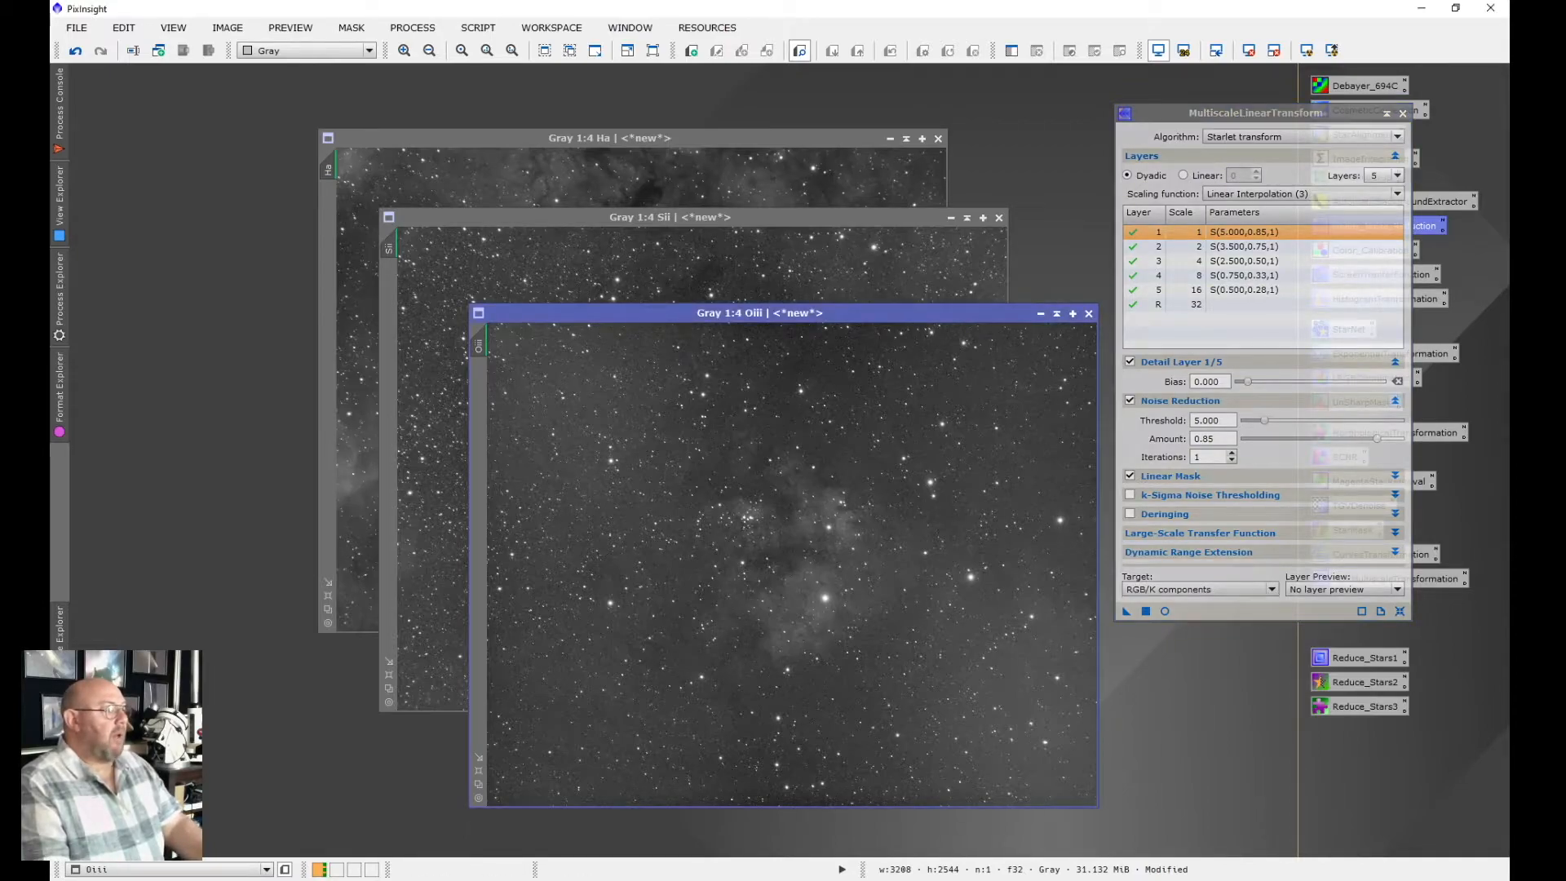
left_click(1394, 400)
left_click(1395, 361)
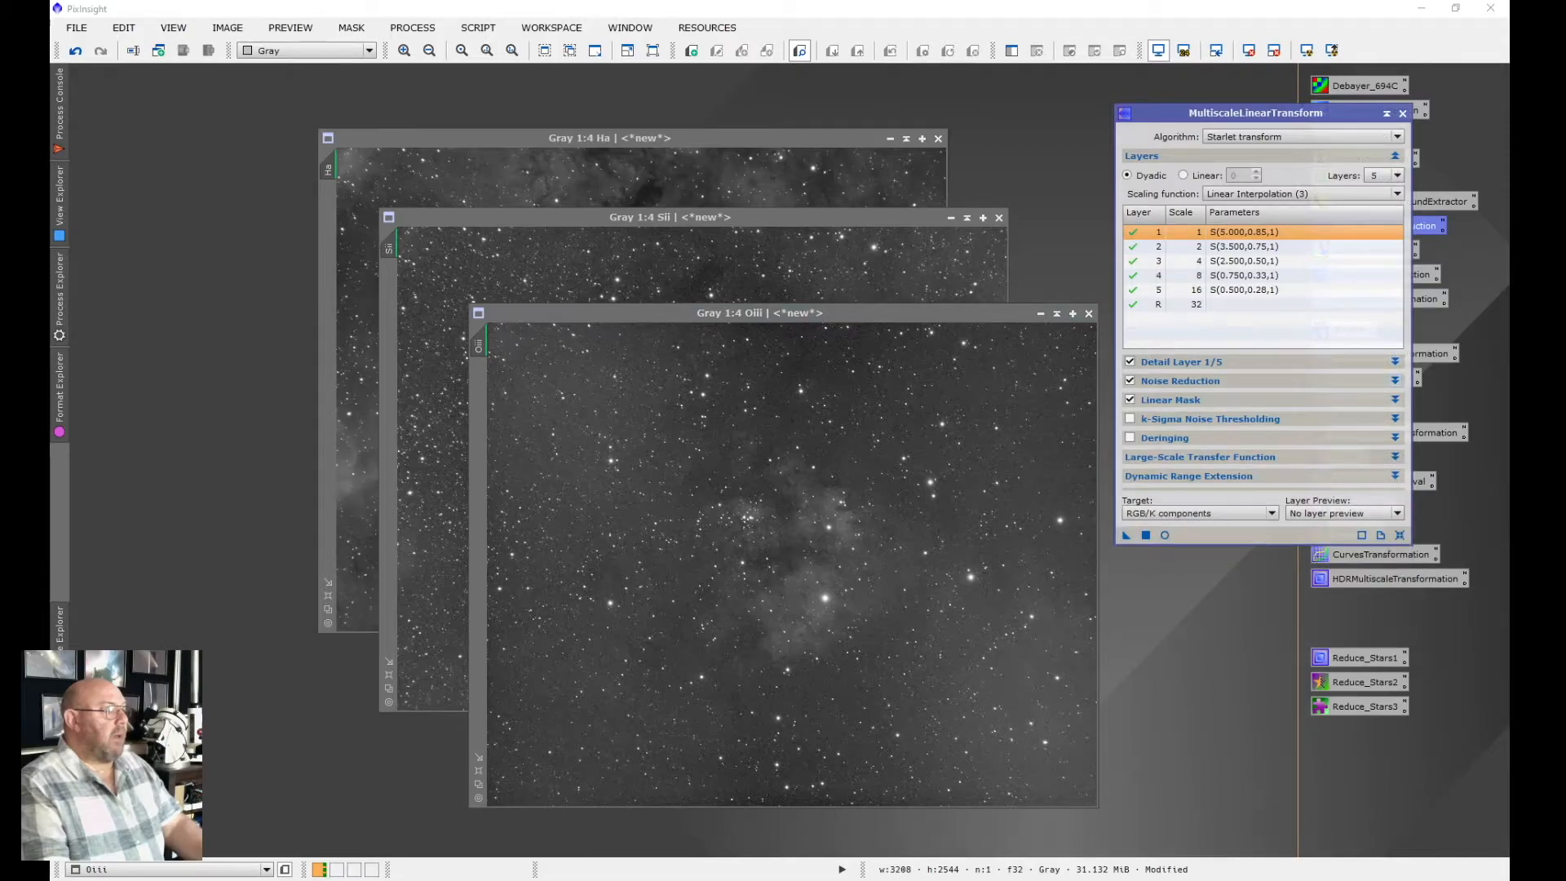
left_click(1394, 399)
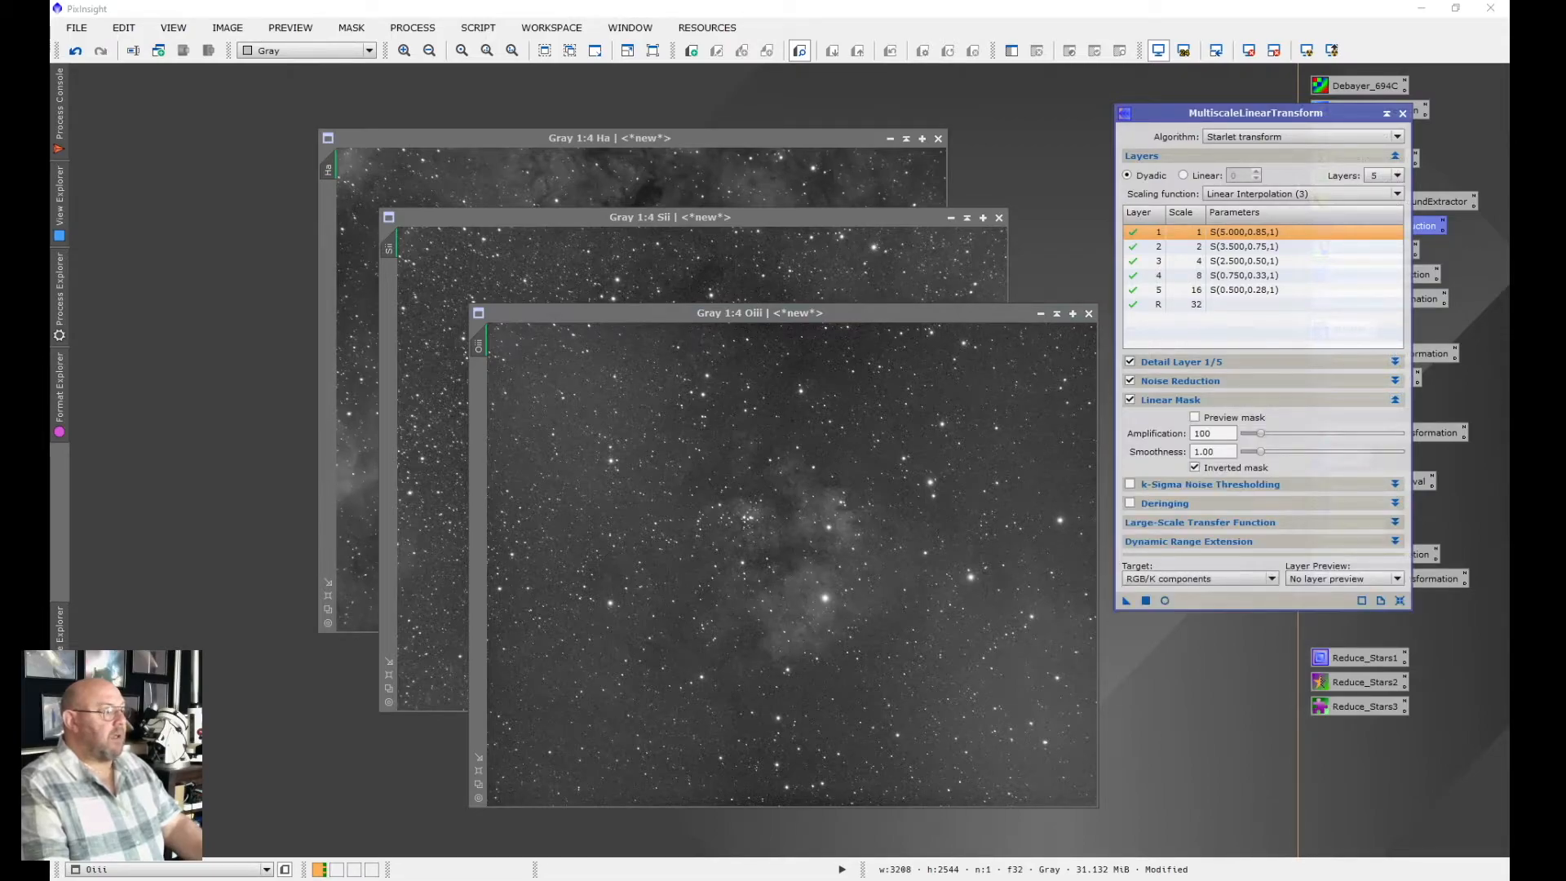
left_click(1195, 417)
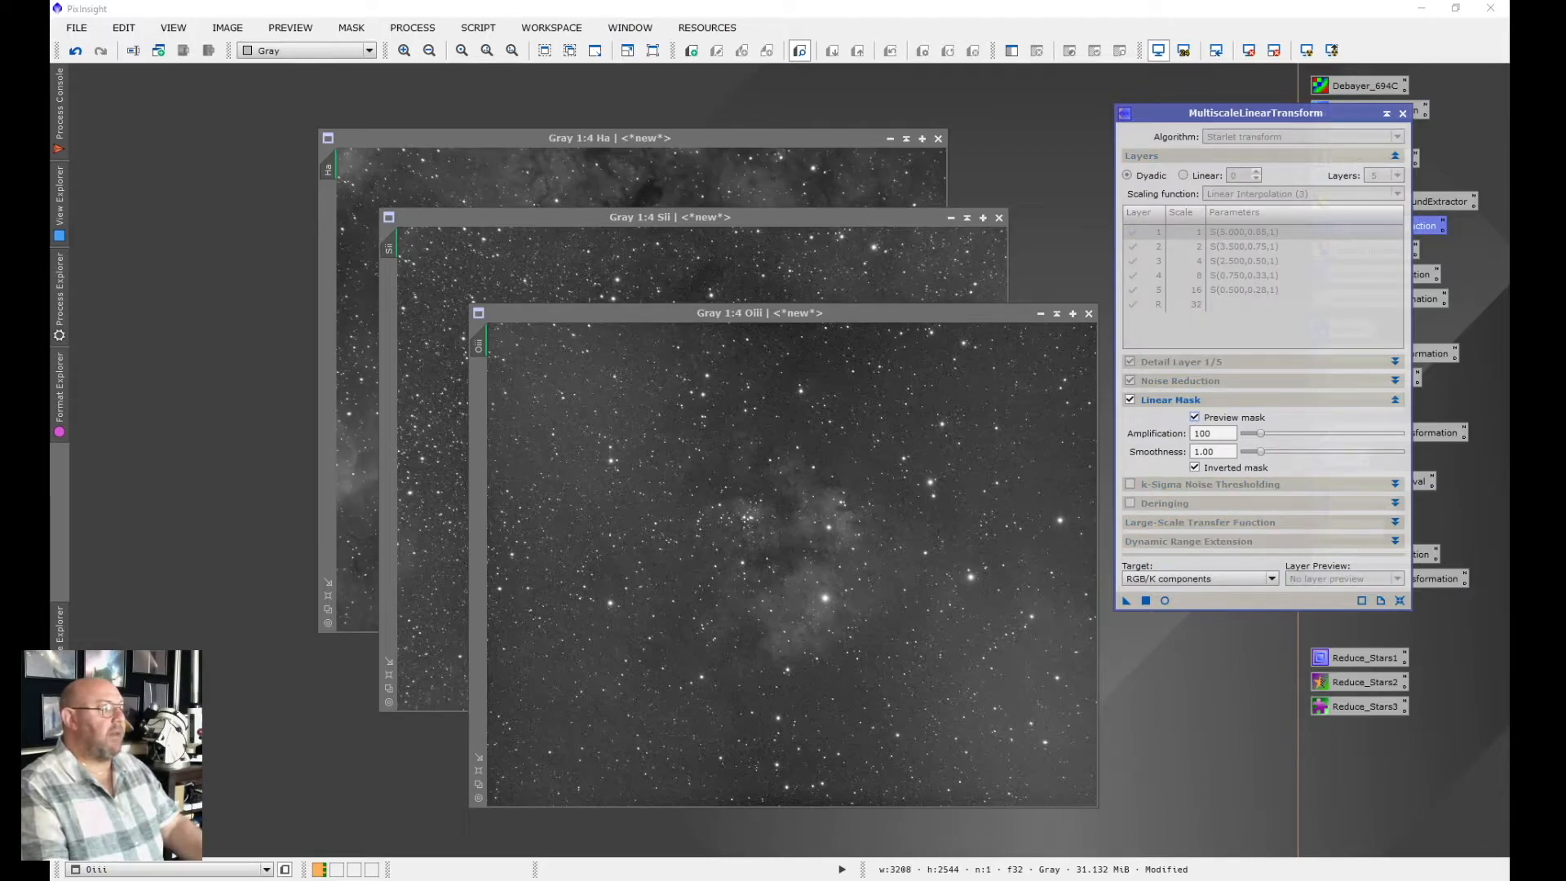
left_click(1164, 600)
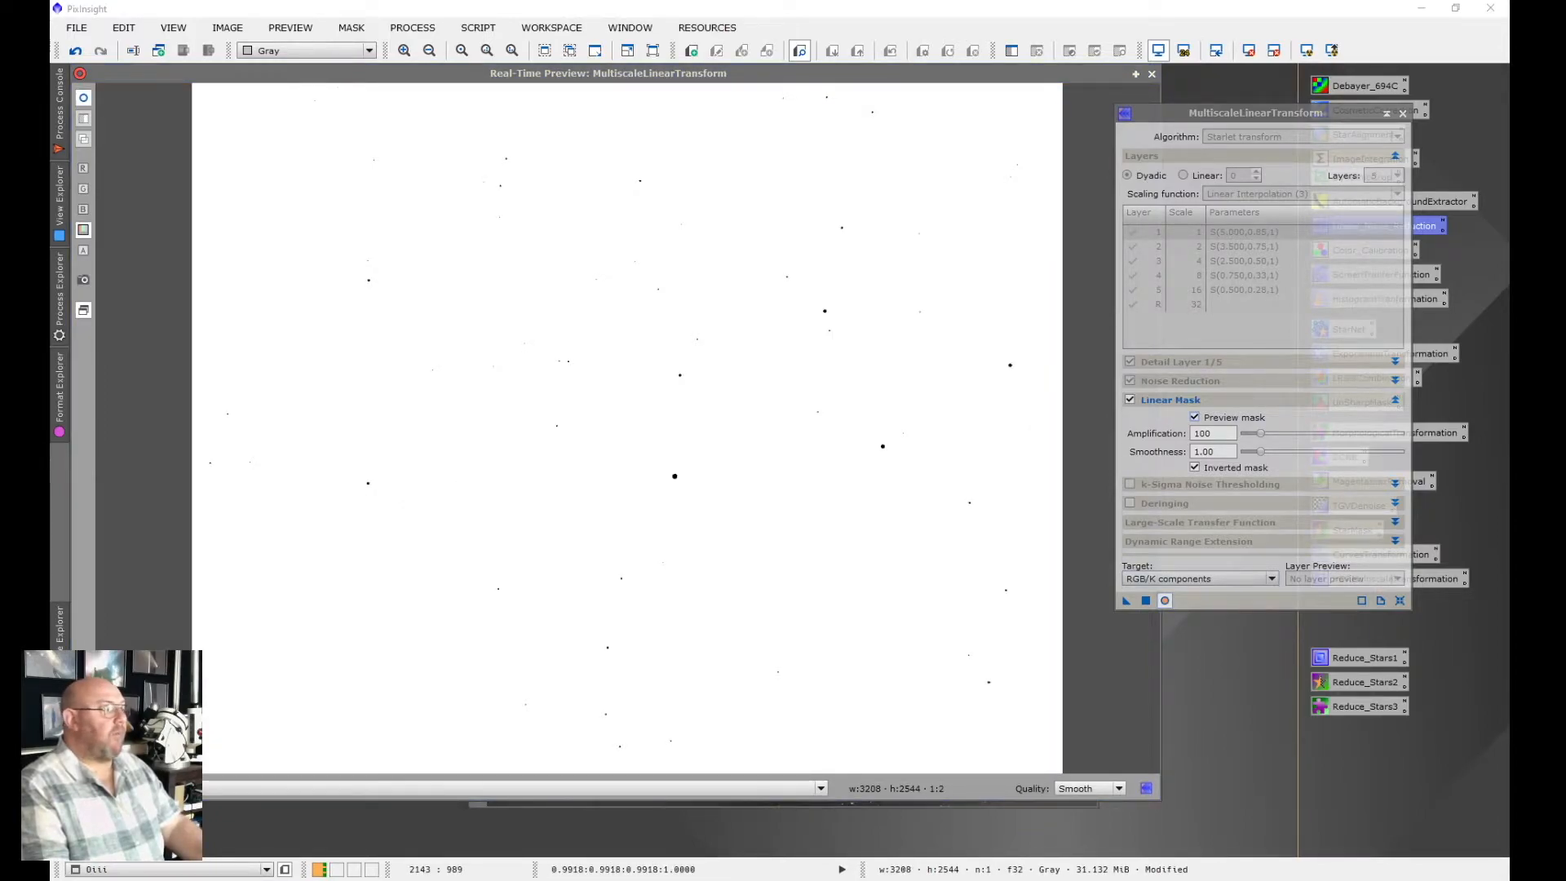
Raise the linear mask's amplification through trial values to 780 so that the mask protects the stars and brighter nebula in Oiii
left_click_drag(1260, 433, 1284, 433)
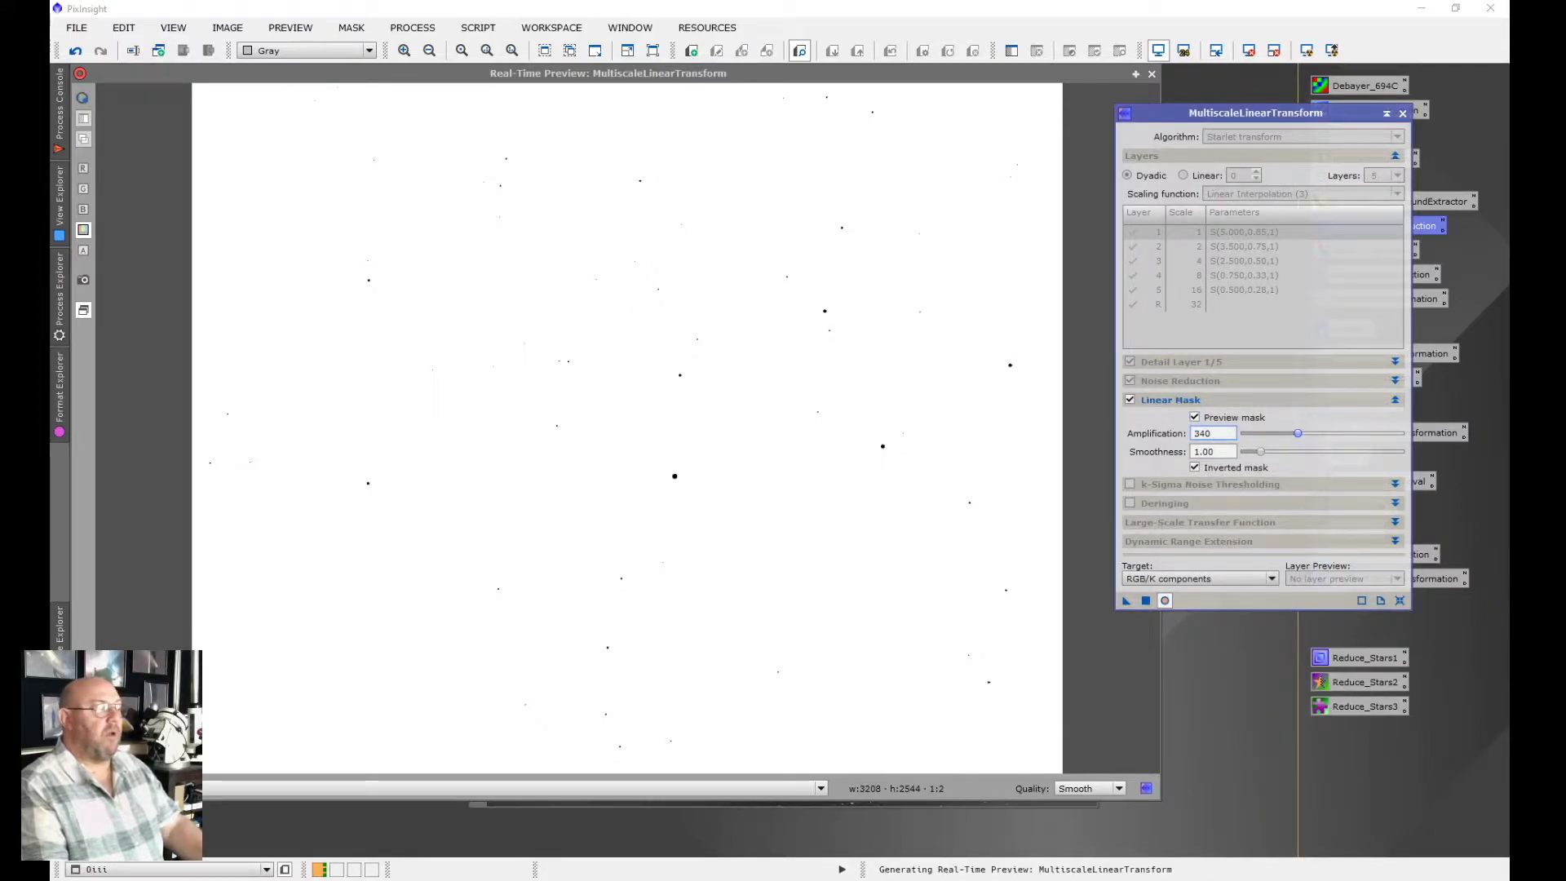
left_click_drag(1298, 433, 1323, 433)
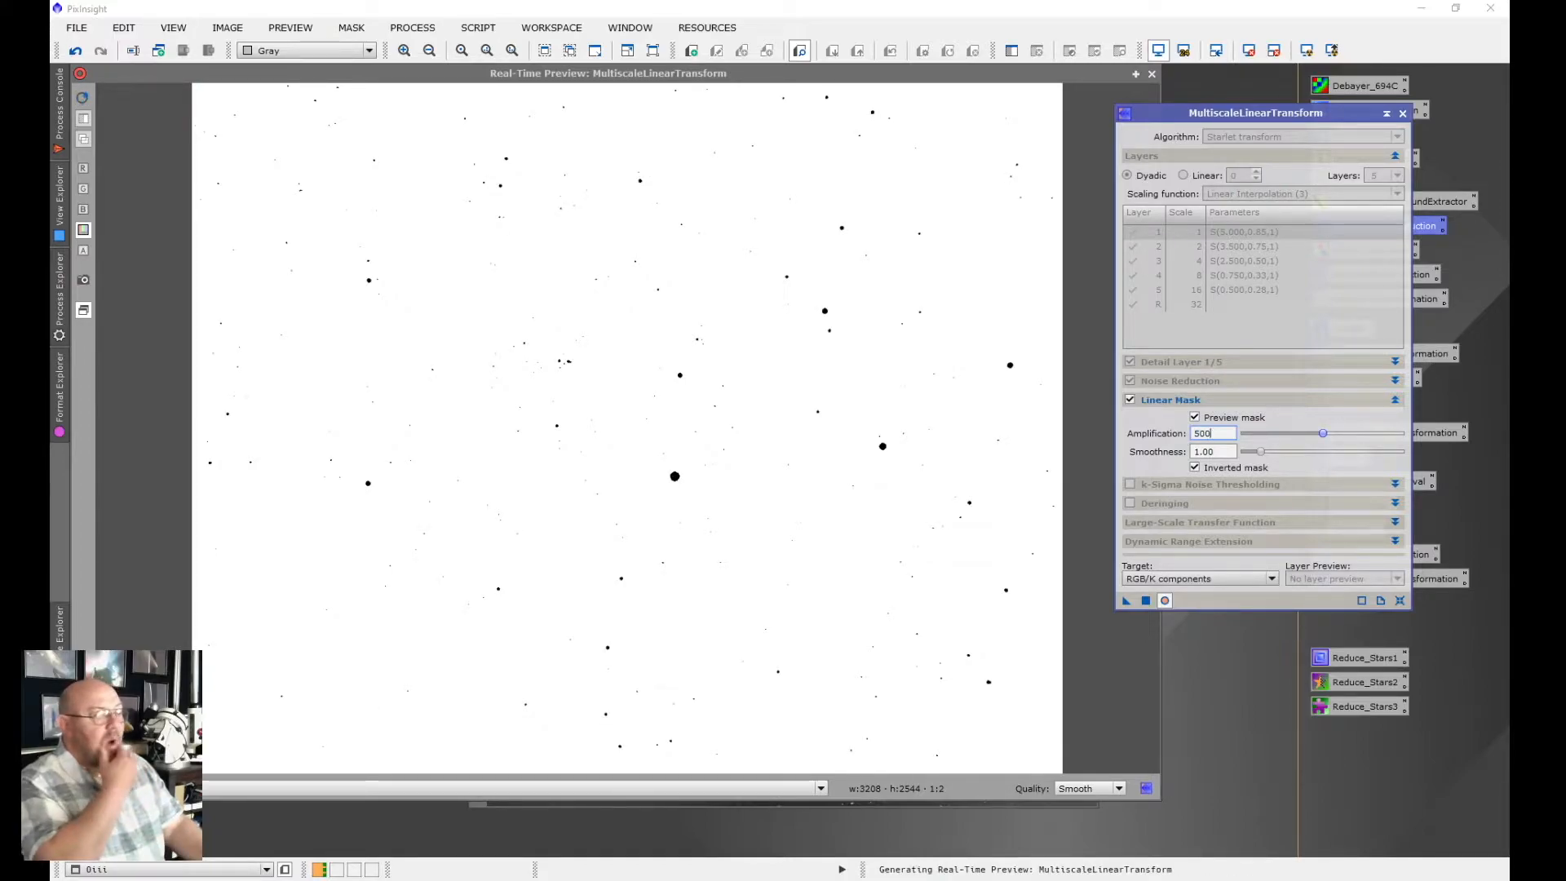
type("600")
key("Return")
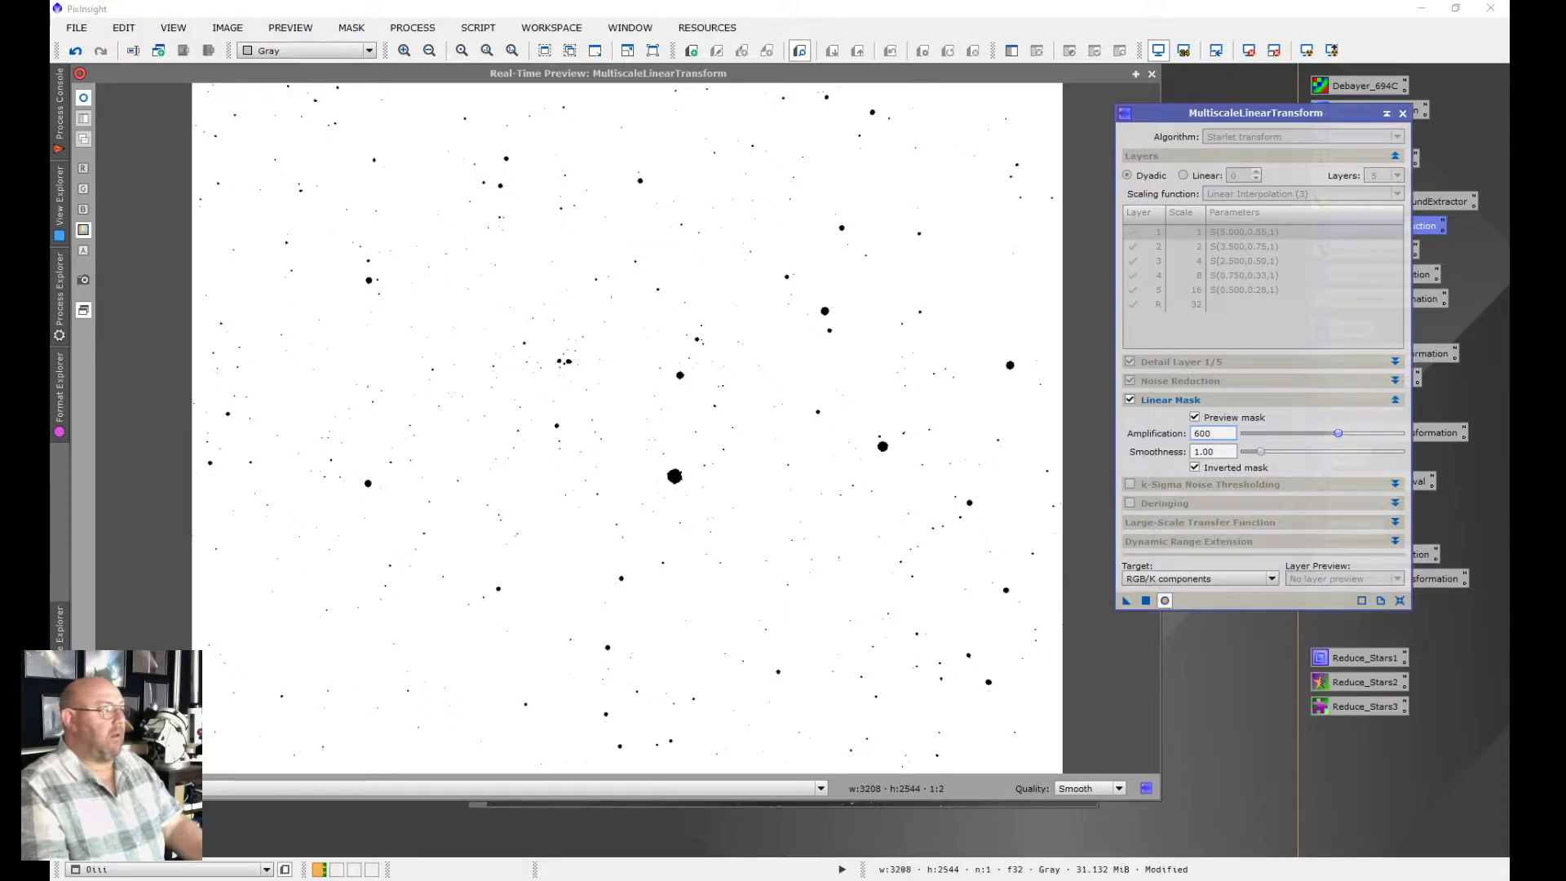
type("670")
key("Return")
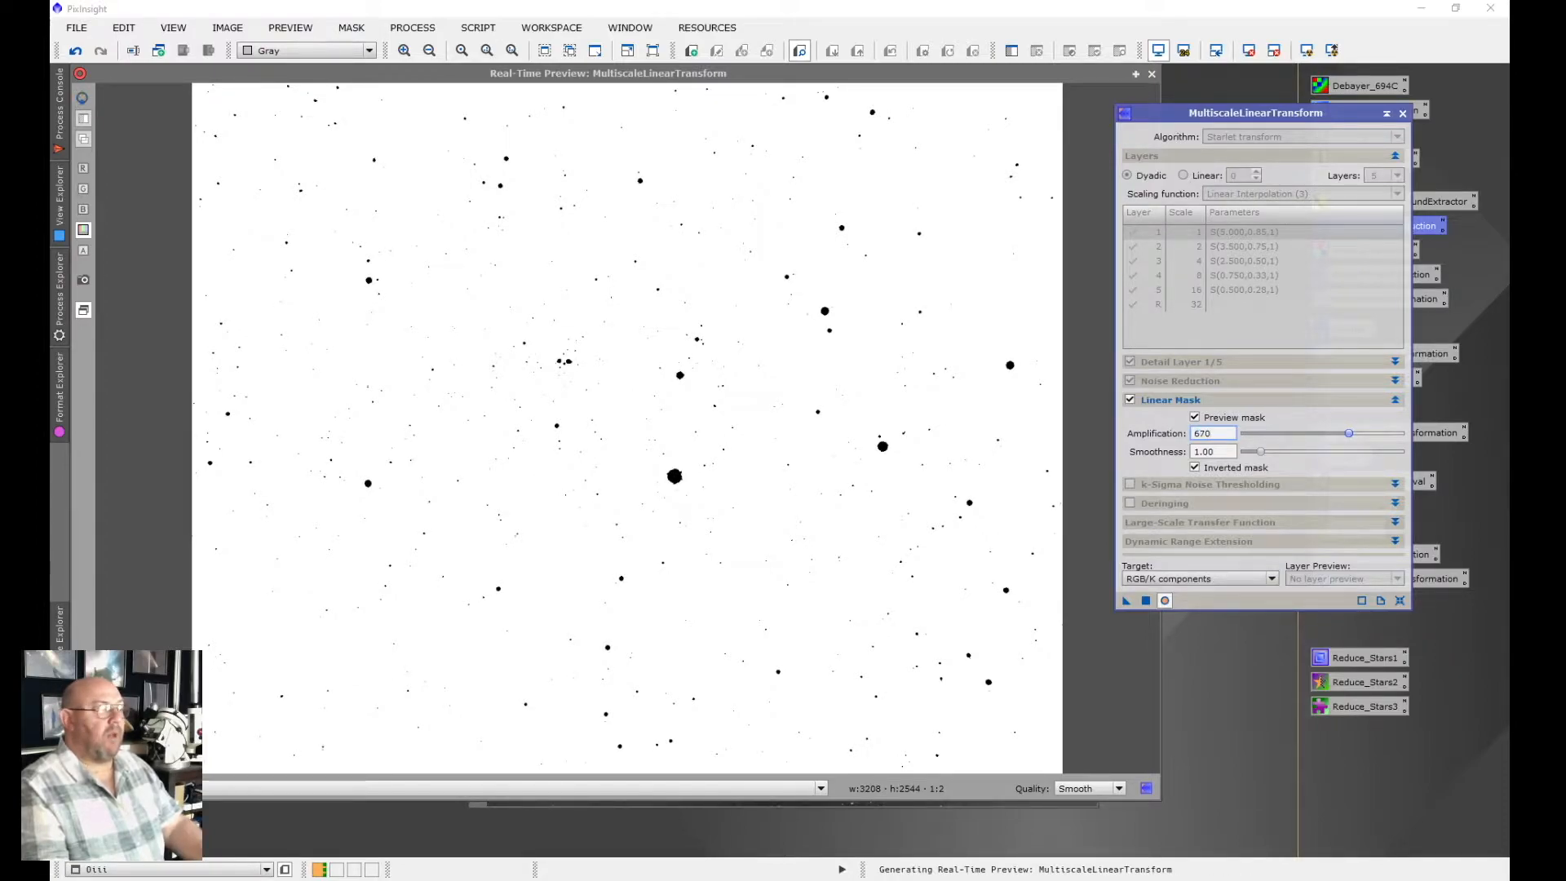
key("BackSpace")
key("BackSpace")
key("BackSpace")
type("780")
key("Return")
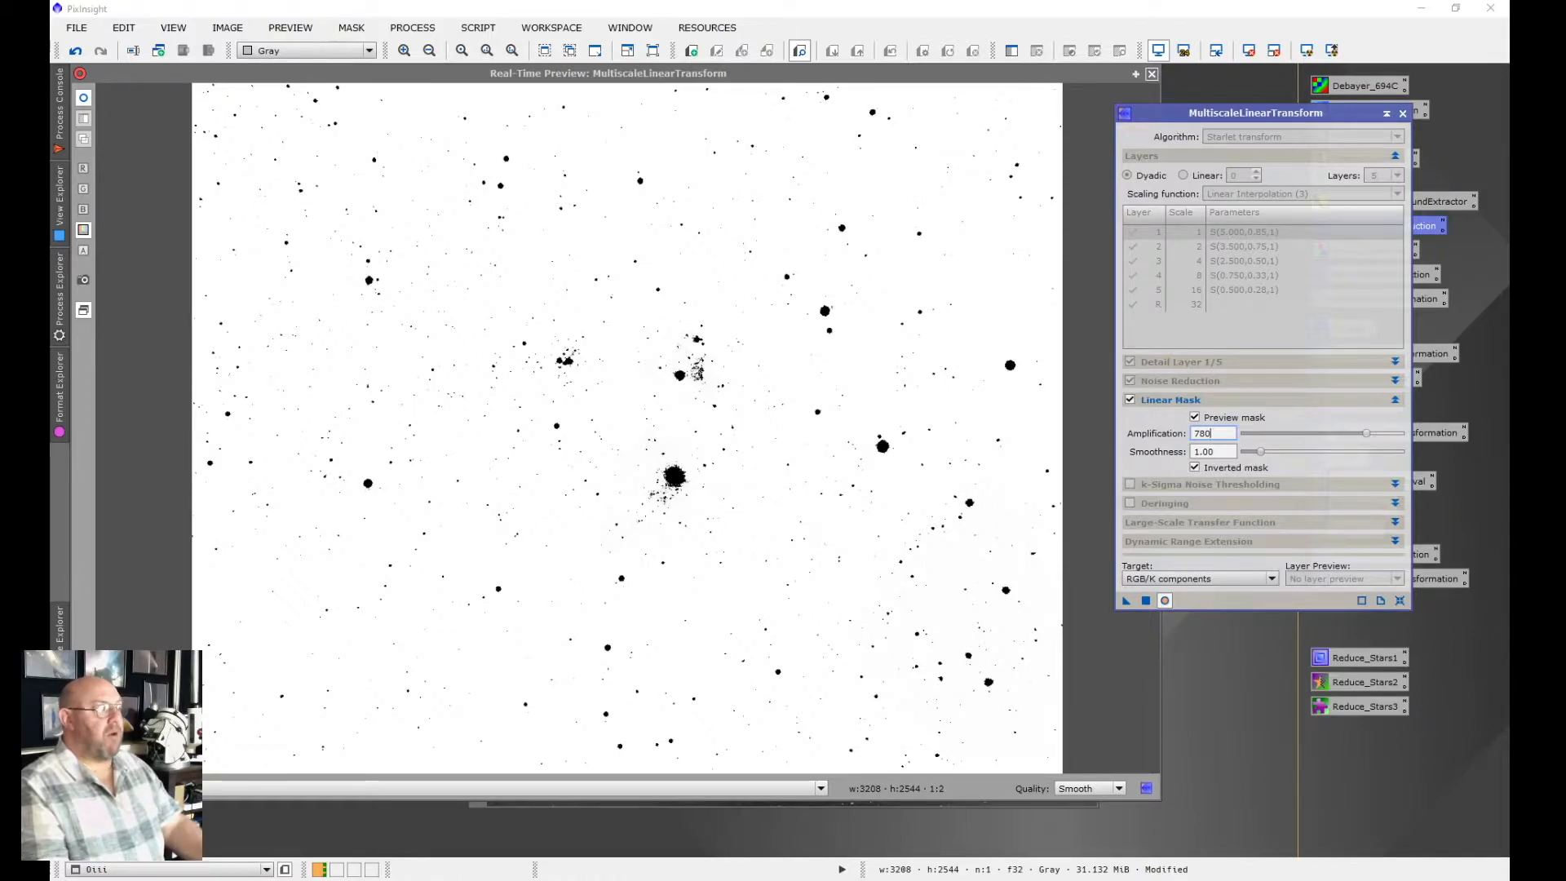
End the real-time and mask previews and apply the MultiscaleLinearTransform noise reduction to the Oiii image, checking the background grain close up
left_click(1151, 73)
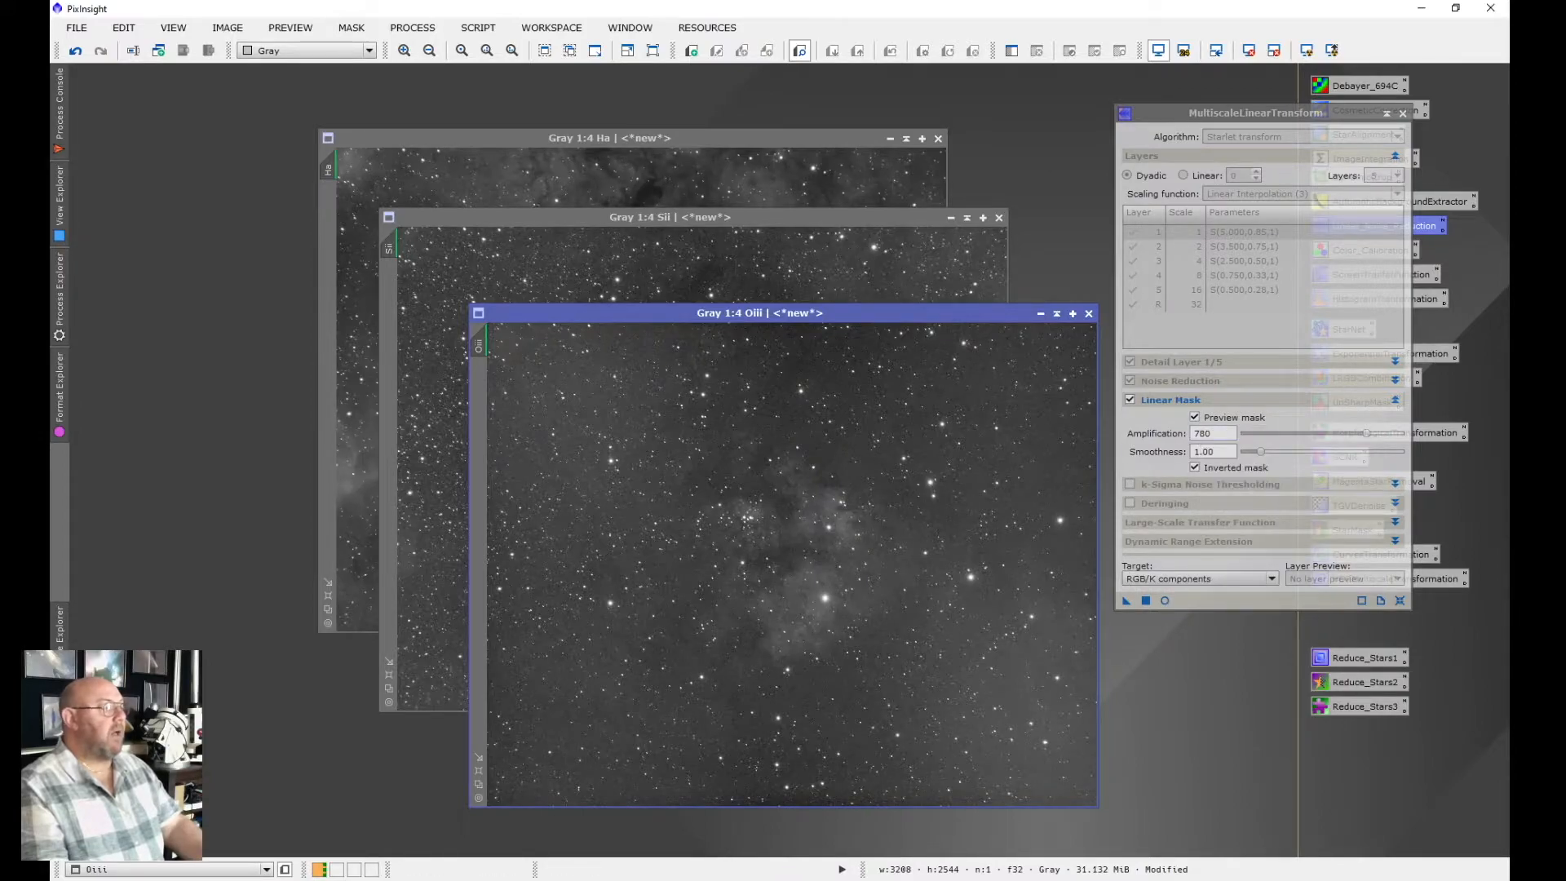
left_click(1195, 417)
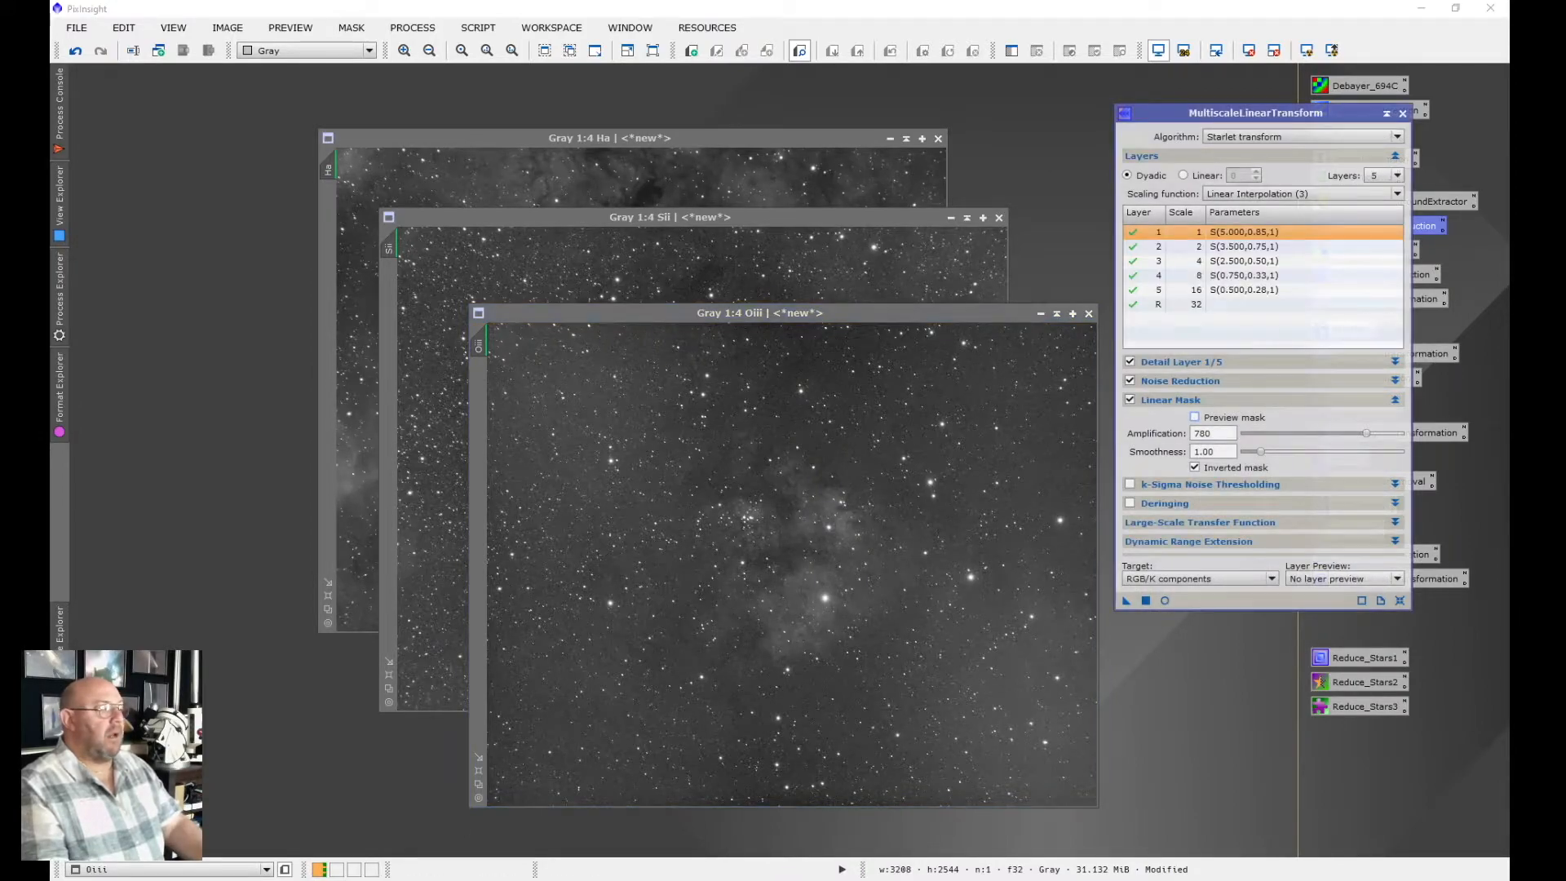
left_click(714, 585)
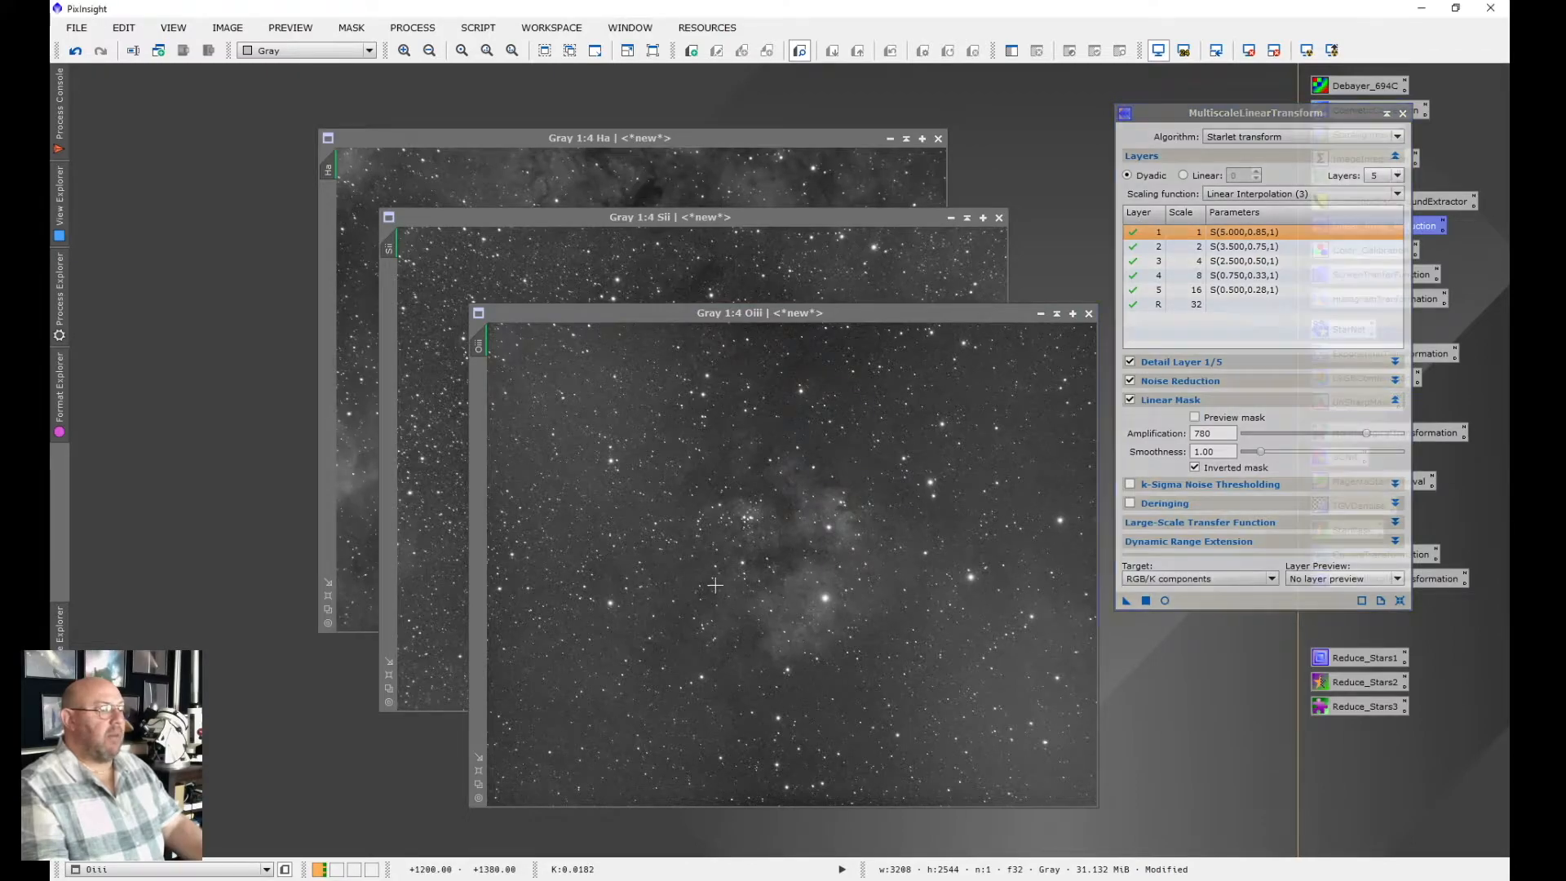
scroll(715, 585, "down", 3)
scroll(714, 585, "up", 8)
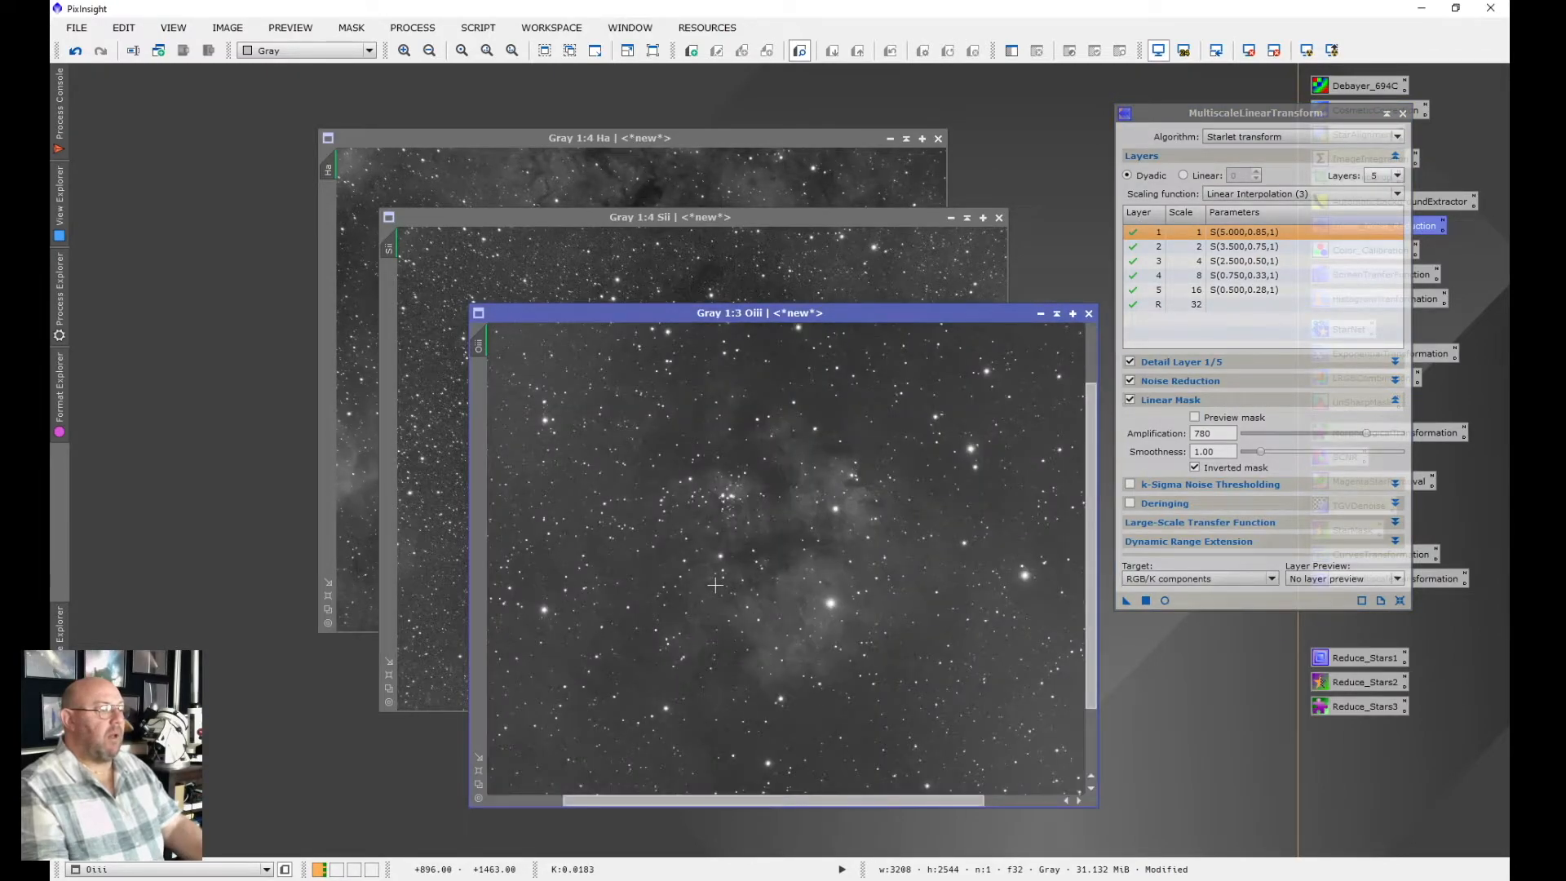
scroll(714, 585, "up", 4)
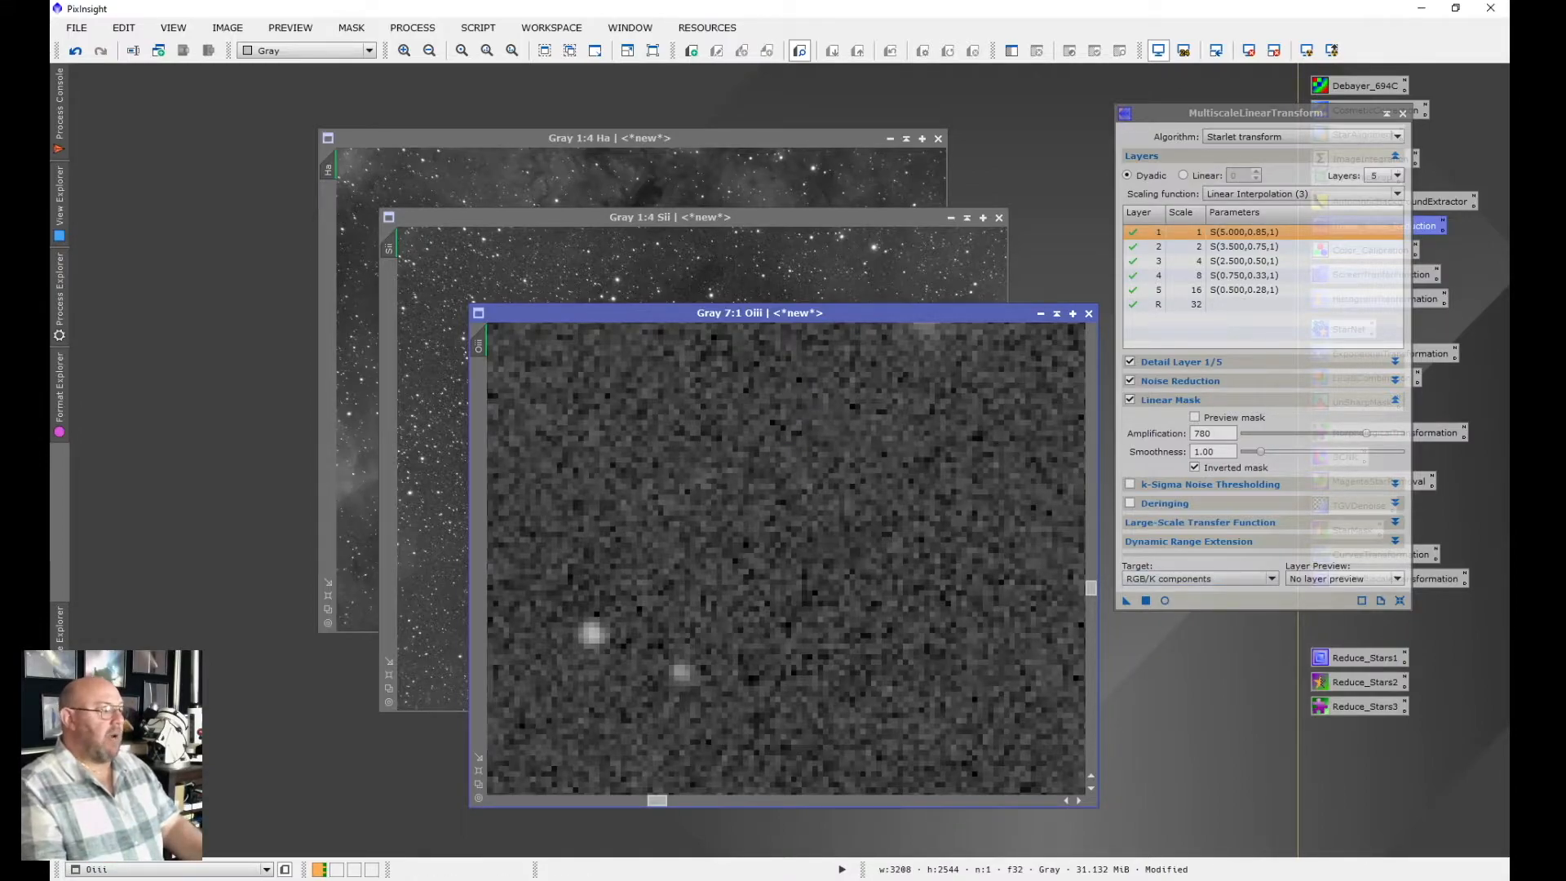
left_click_drag(1127, 601, 868, 522)
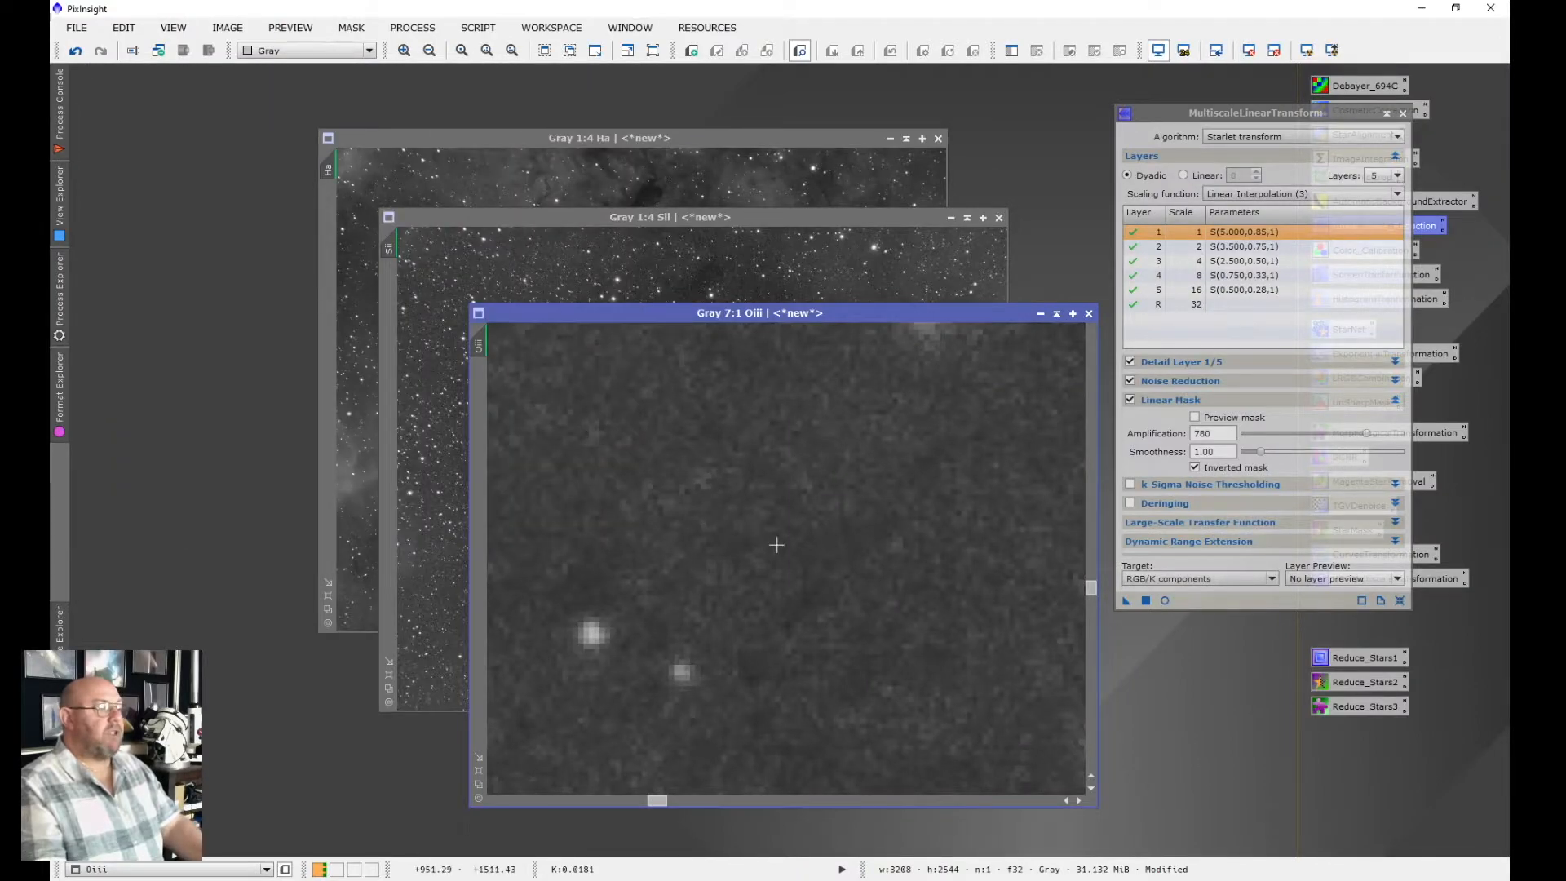
scroll(777, 544, "down", 6)
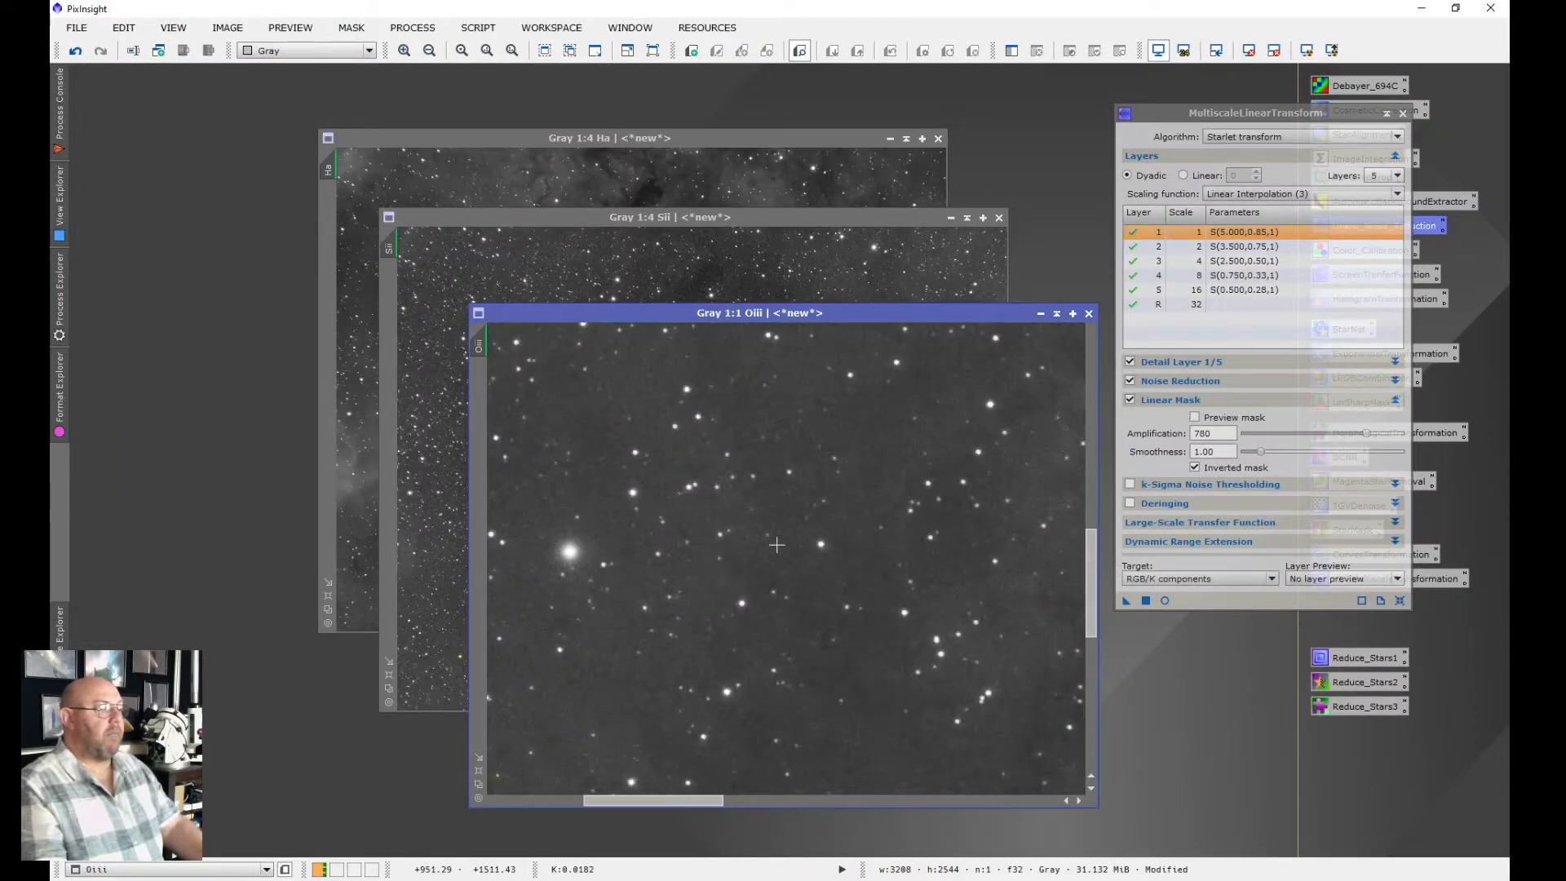
scroll(776, 545, "down", 3)
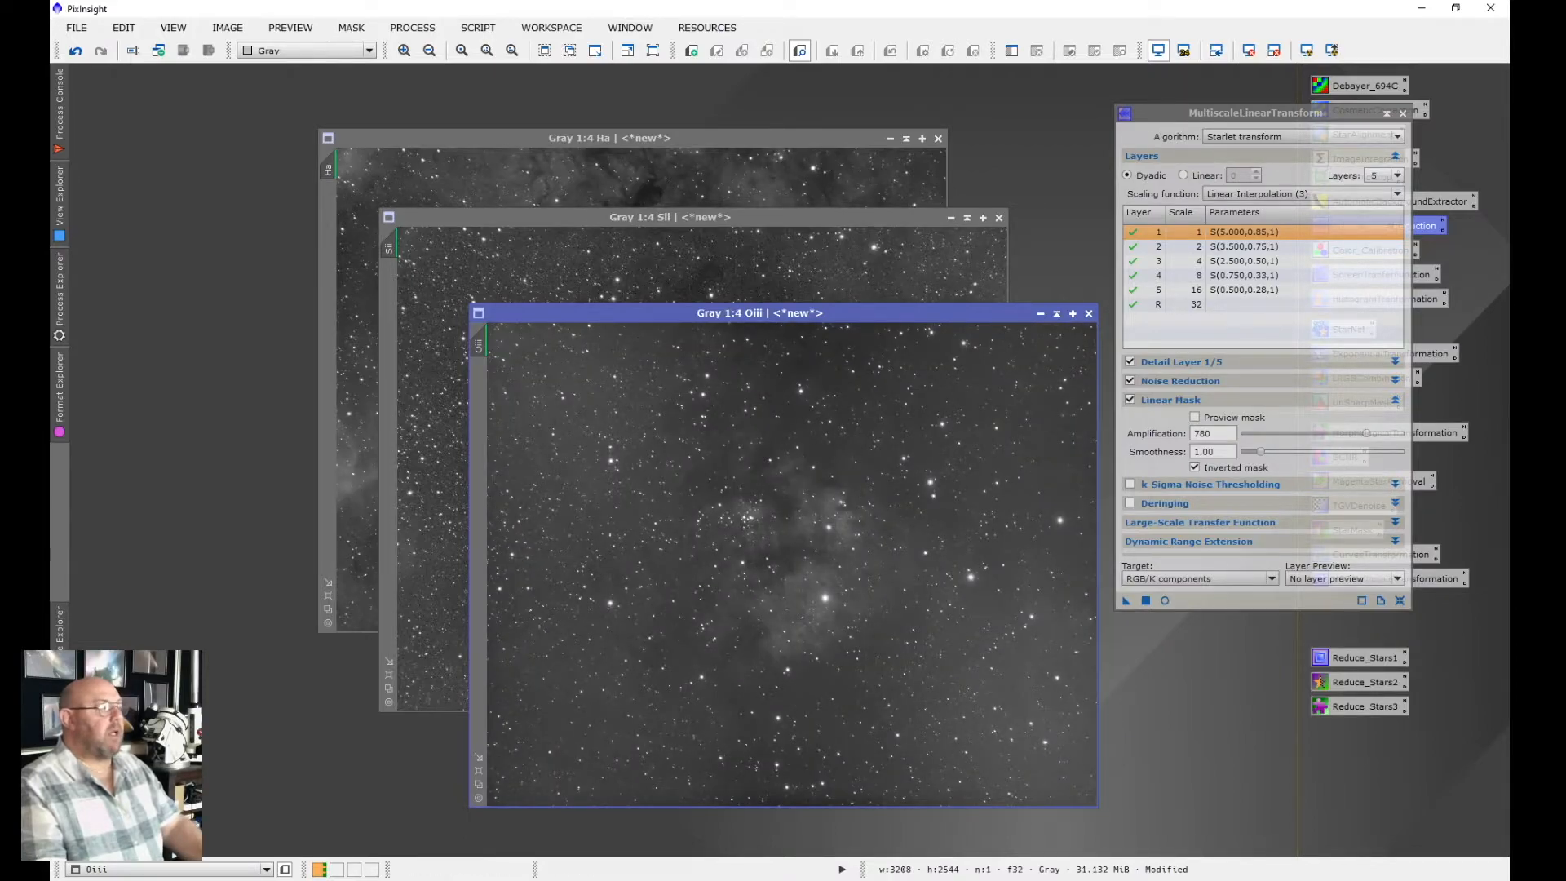
Preview the linear mask on the Sii image, end both previews, and apply the MultiscaleLinearTransform noise reduction to Sii with amplification 780
left_click(652, 269)
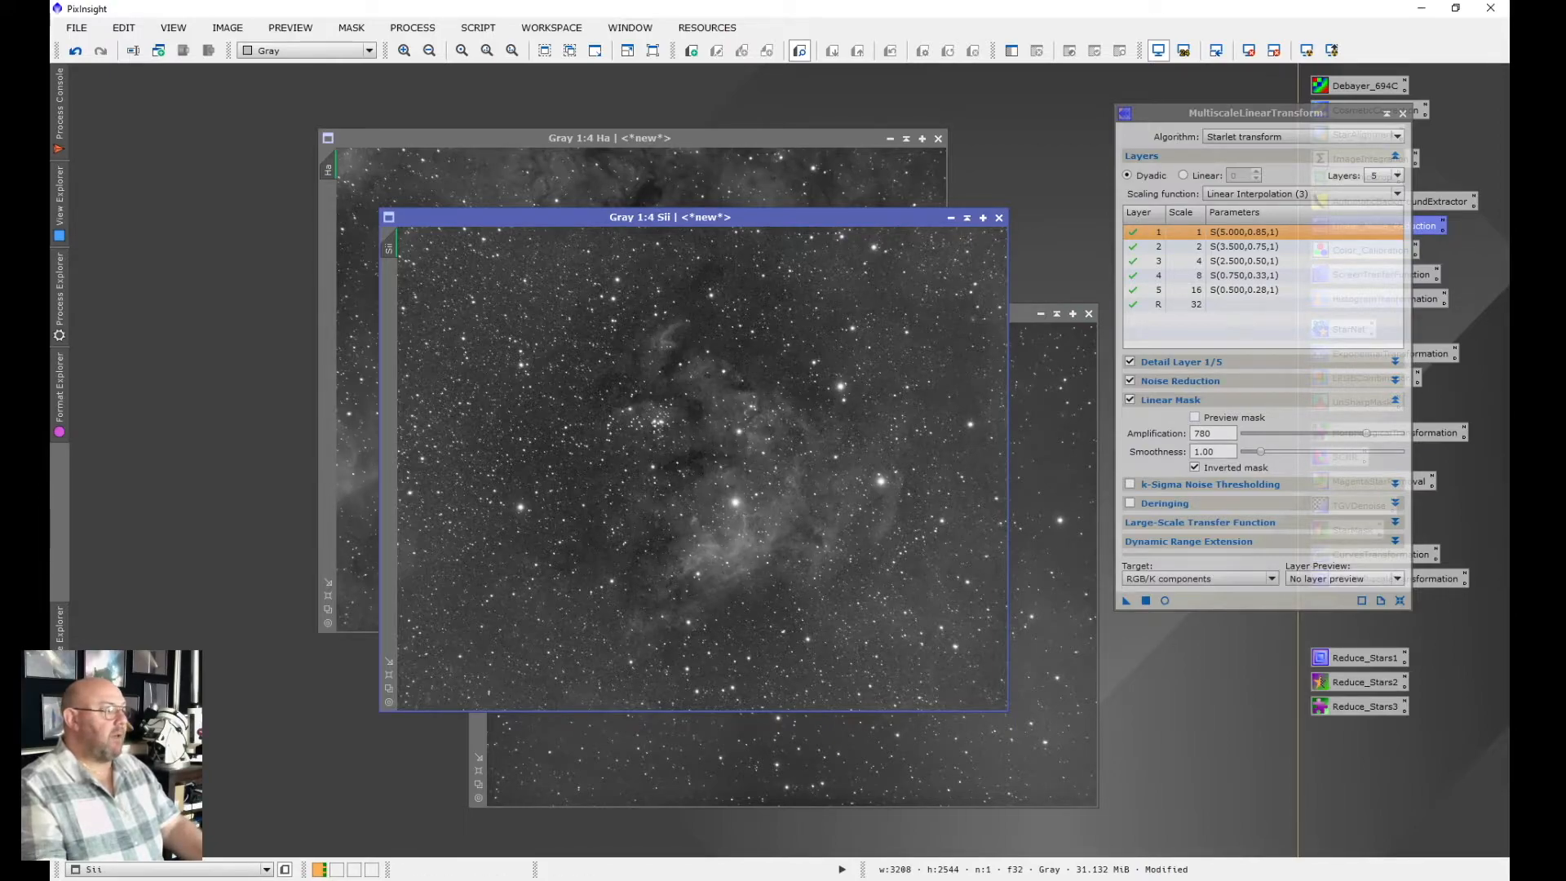
left_click(1195, 417)
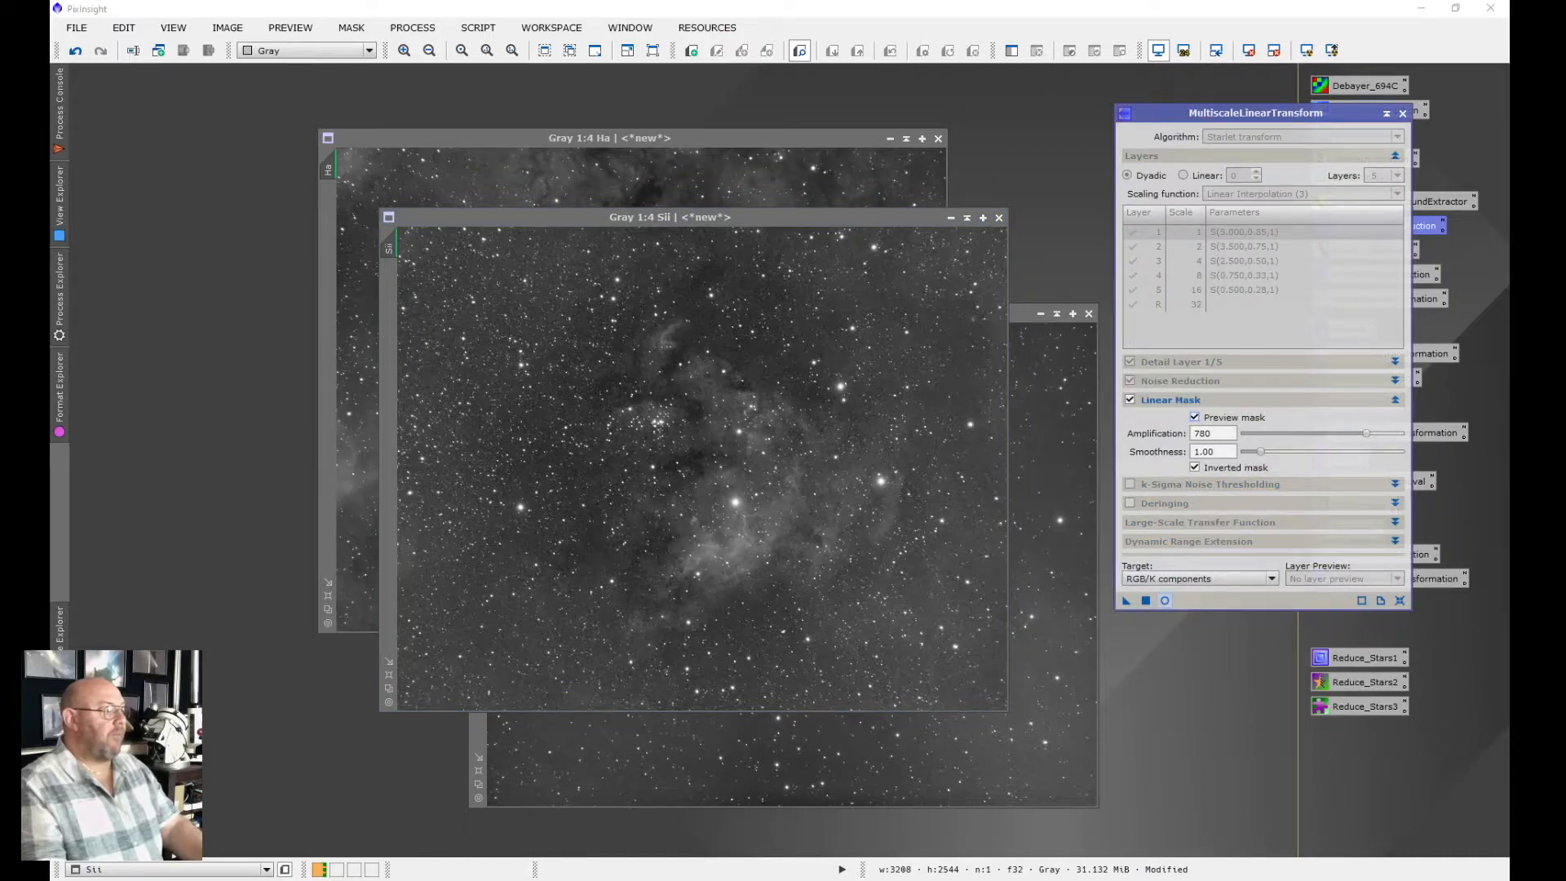
left_click(1164, 601)
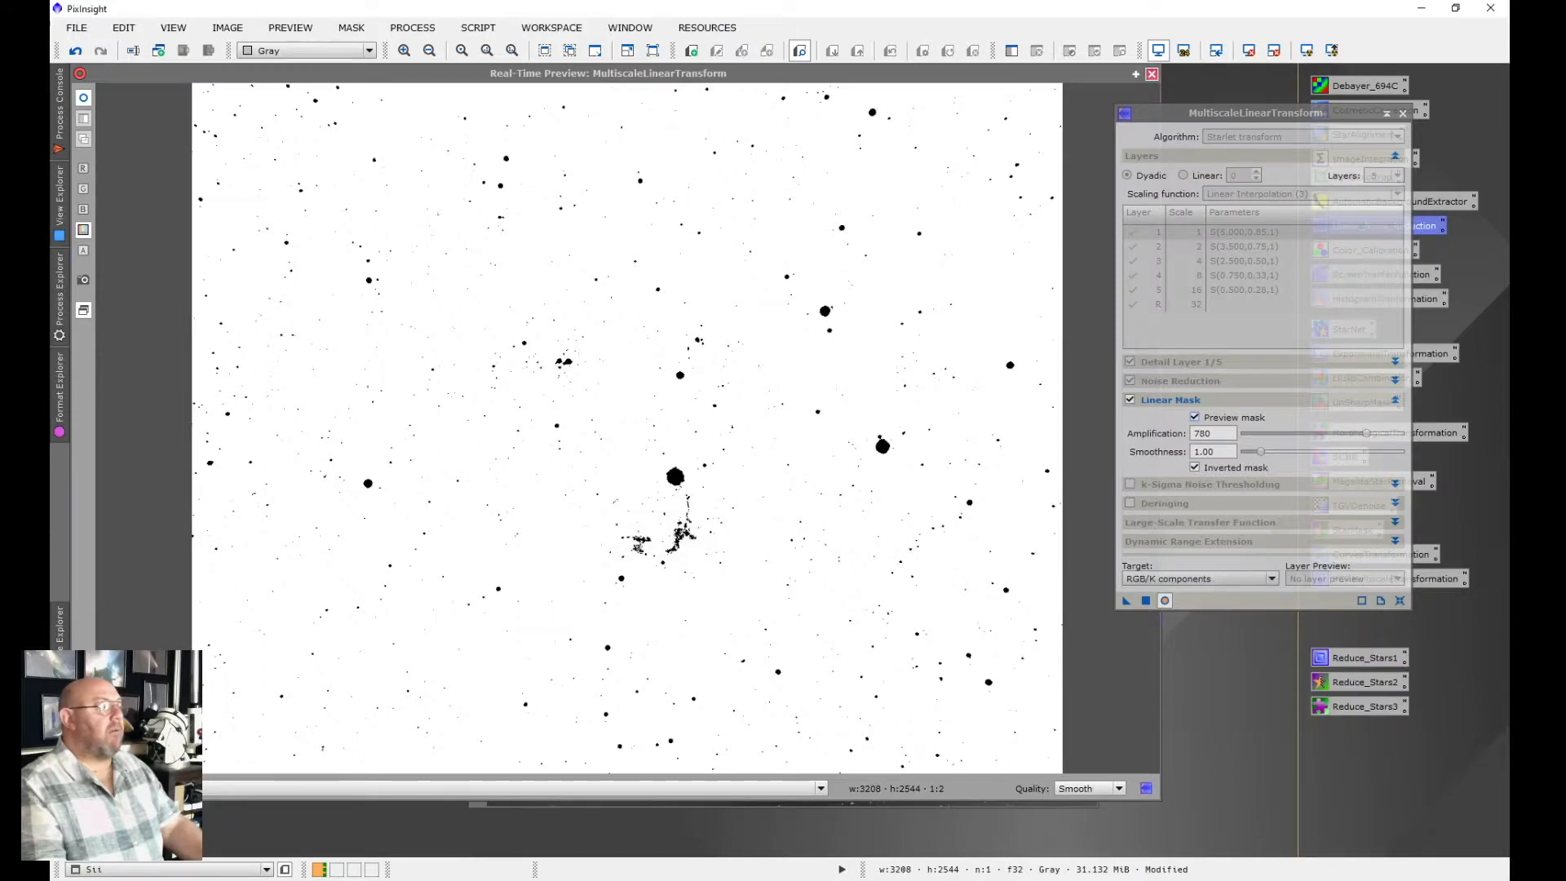
left_click(1152, 73)
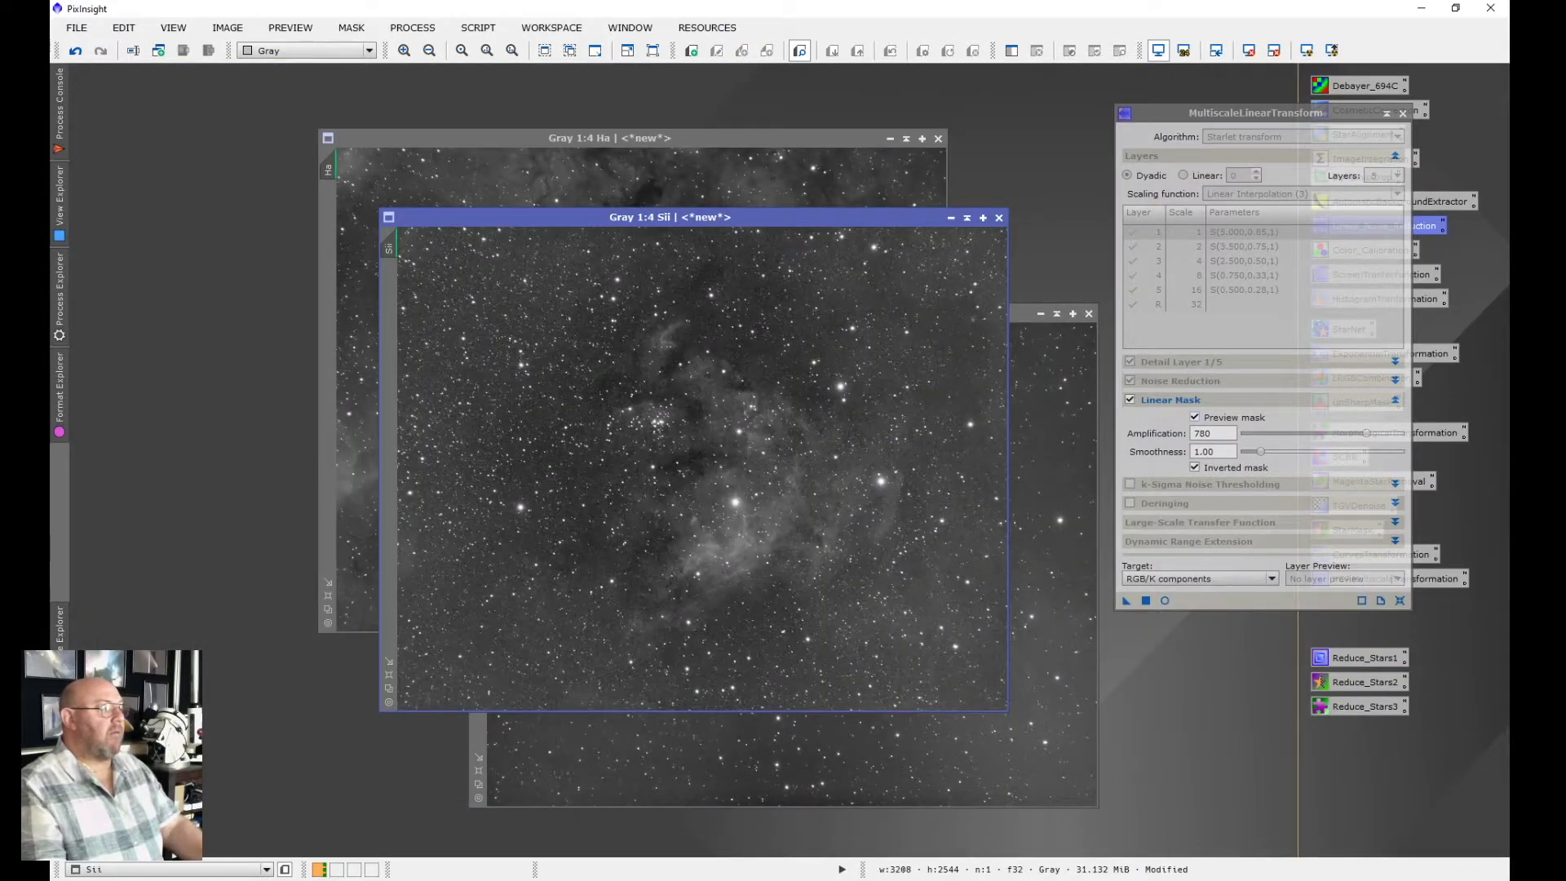
left_click(1194, 417)
left_click_drag(1126, 600, 840, 440)
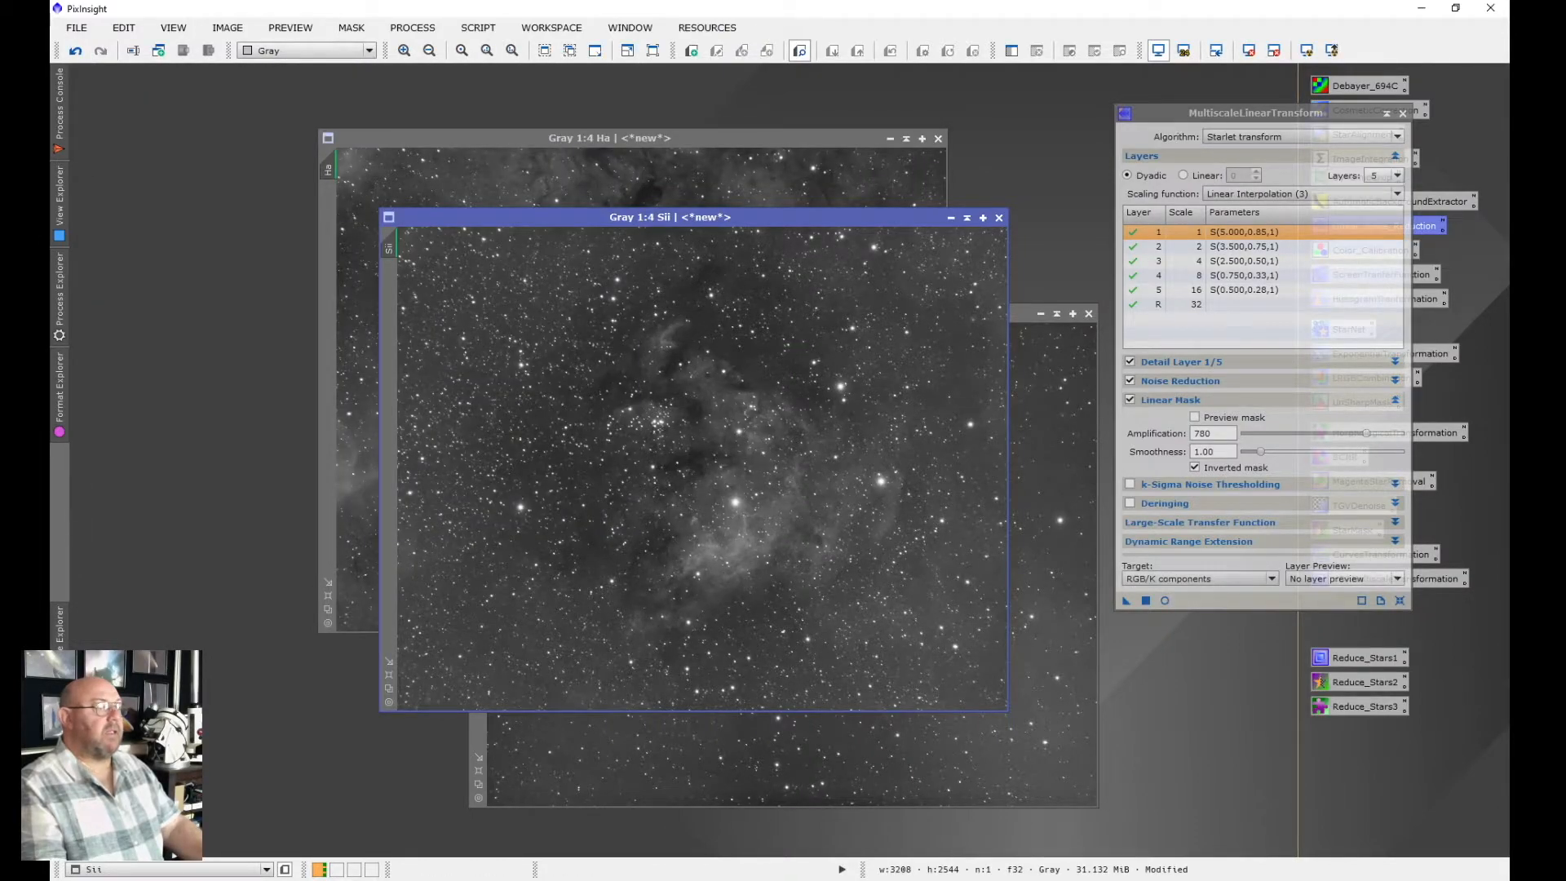
Show the linear mask of the Ha image in a real-time preview
left_click(359, 326)
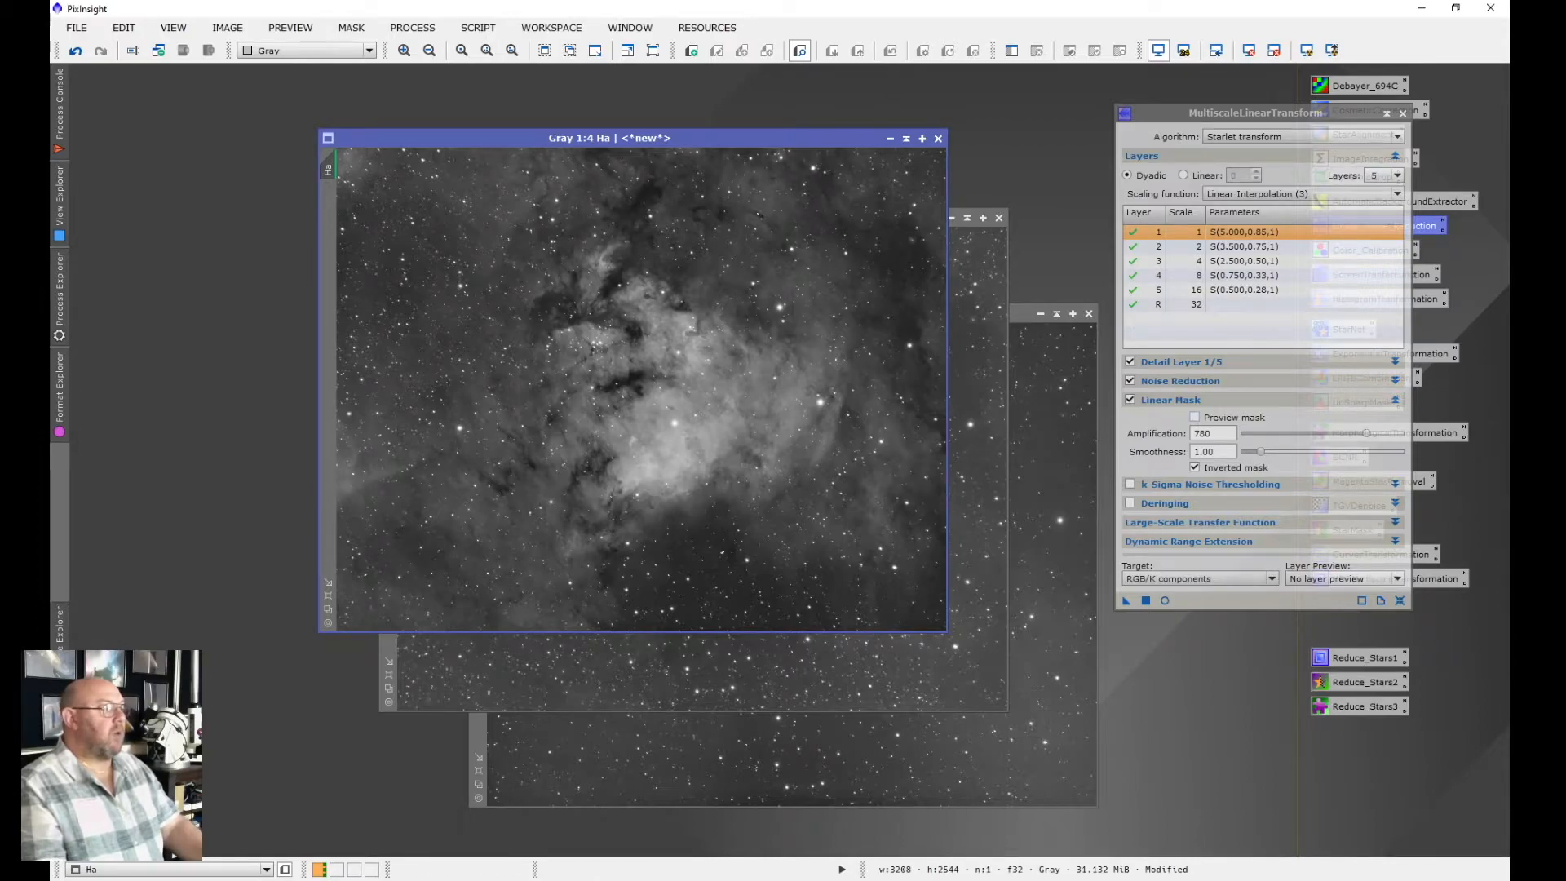
left_click(1195, 416)
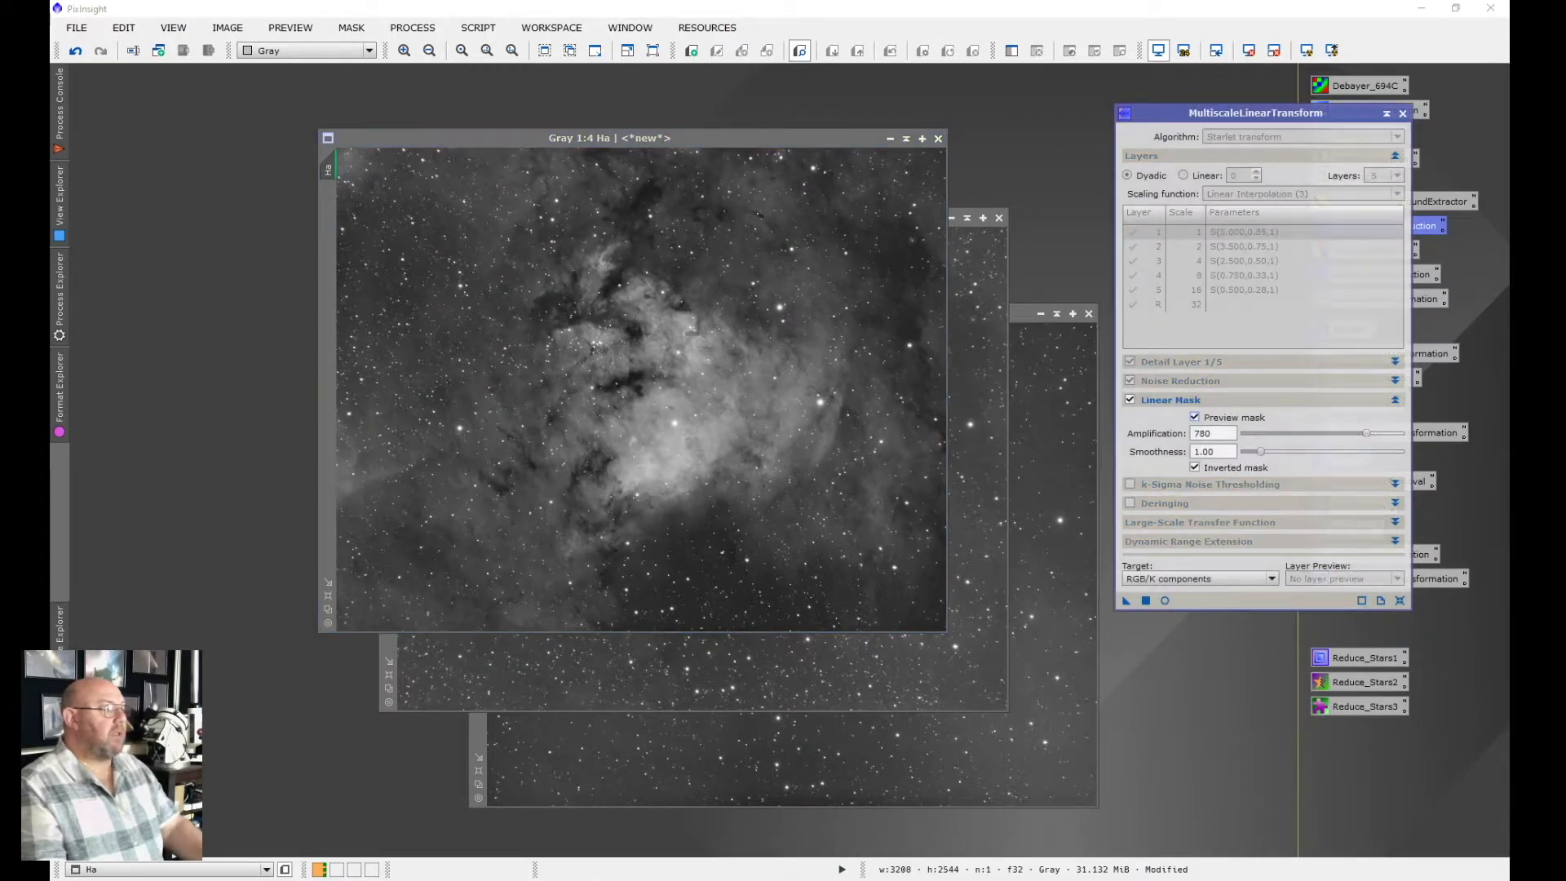
left_click(1165, 600)
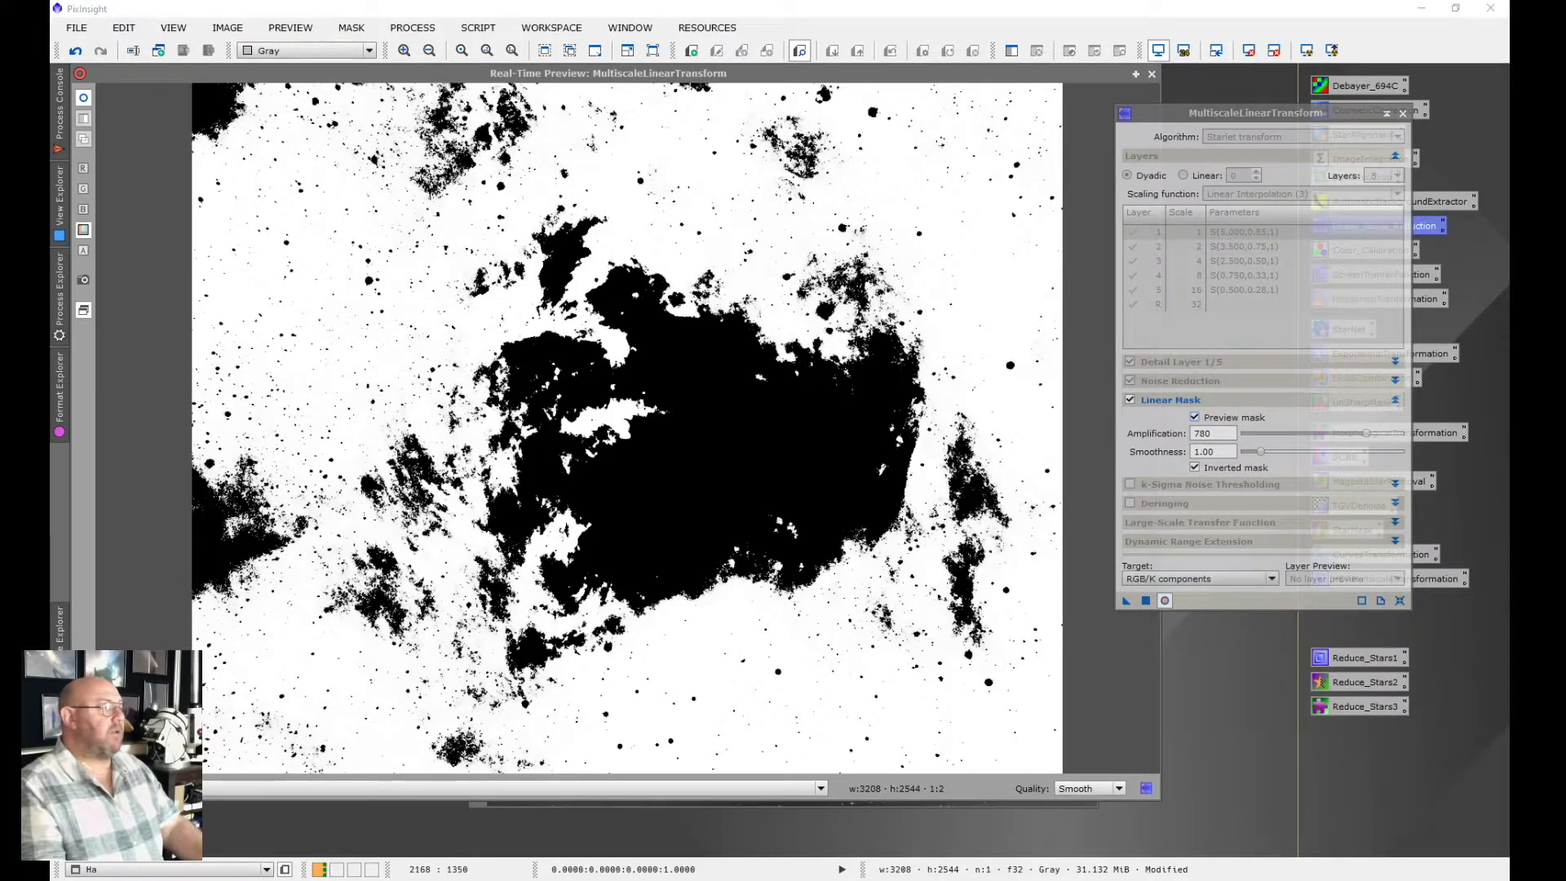
Lower the linear mask's amplification for Ha through trial values of 430 and 260 to 150, limiting protection to the brightest nebula and stars
left_click_drag(1366, 433, 1312, 433)
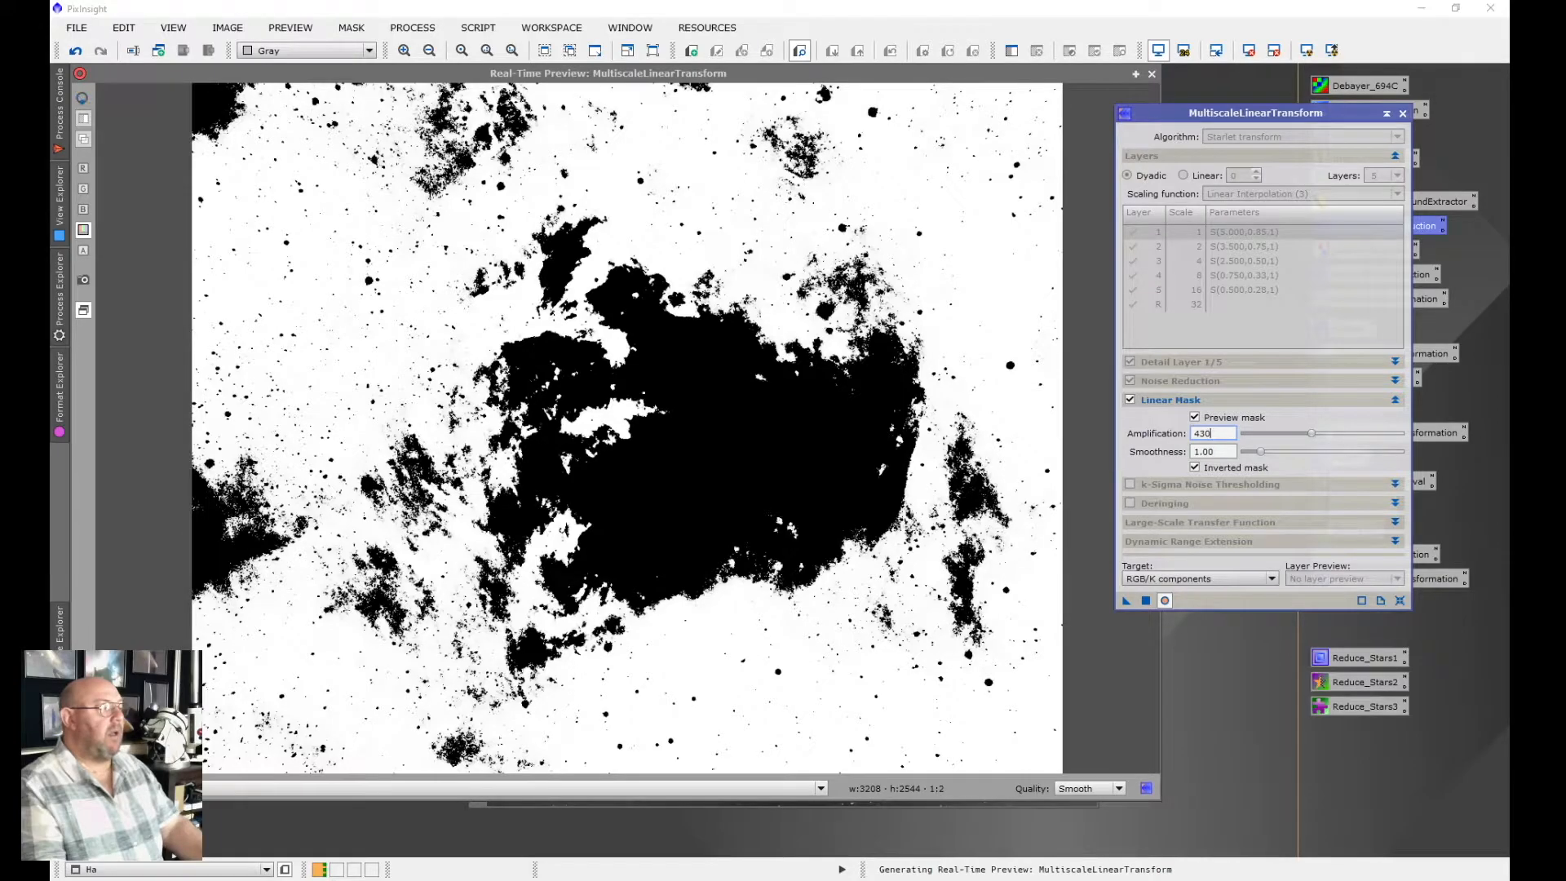
key("BackSpace")
key("BackSpace")
key("BackSpace")
type("260")
key("Return")
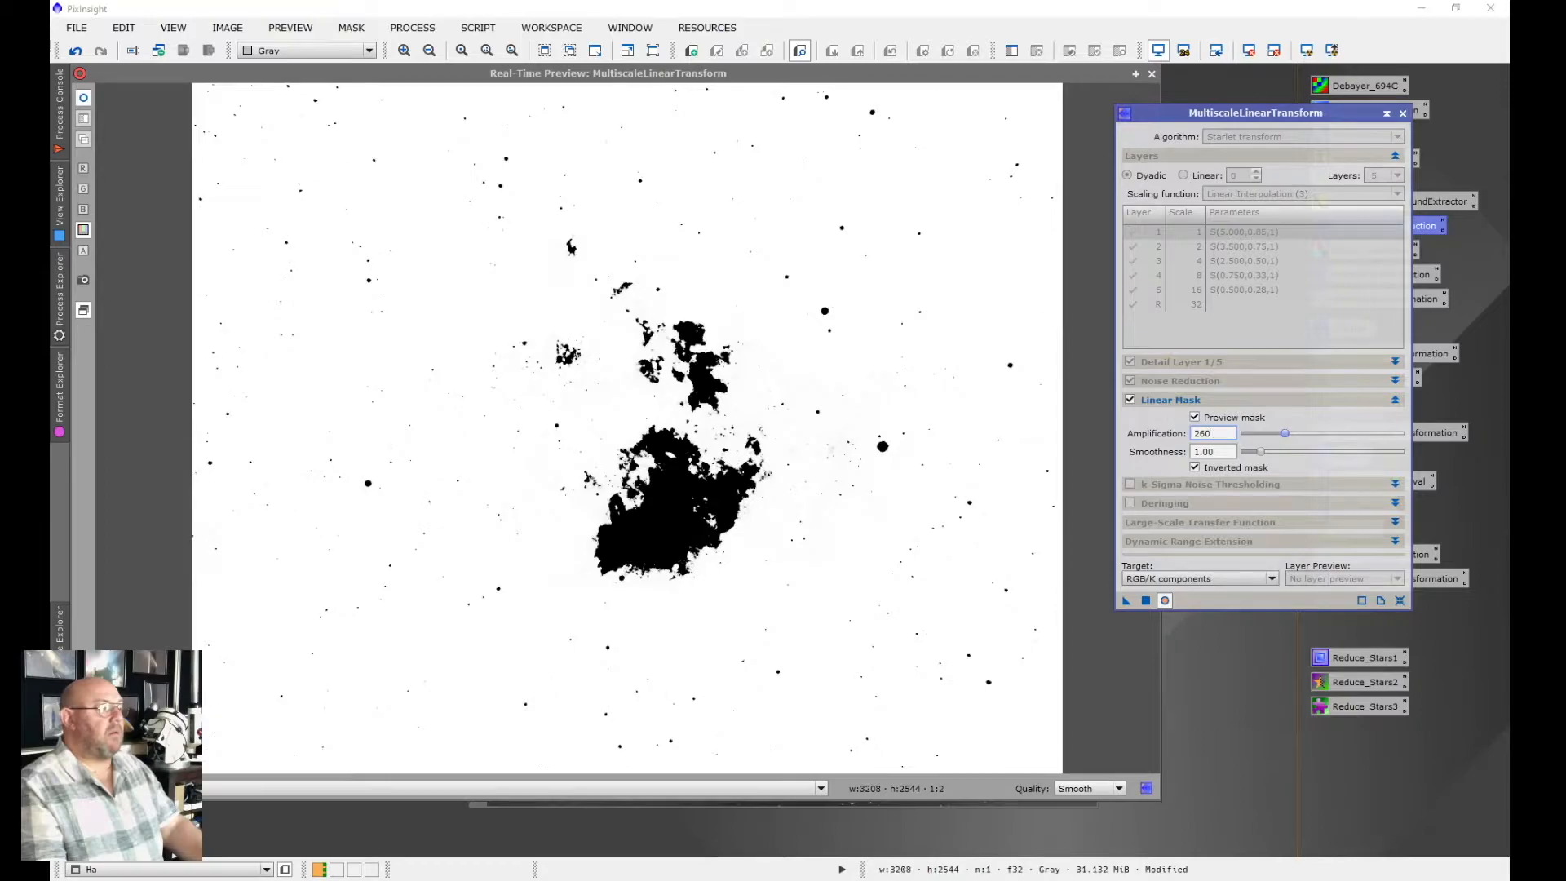
key("BackSpace")
key("BackSpace")
key("BackSpace")
type("150")
key("Return")
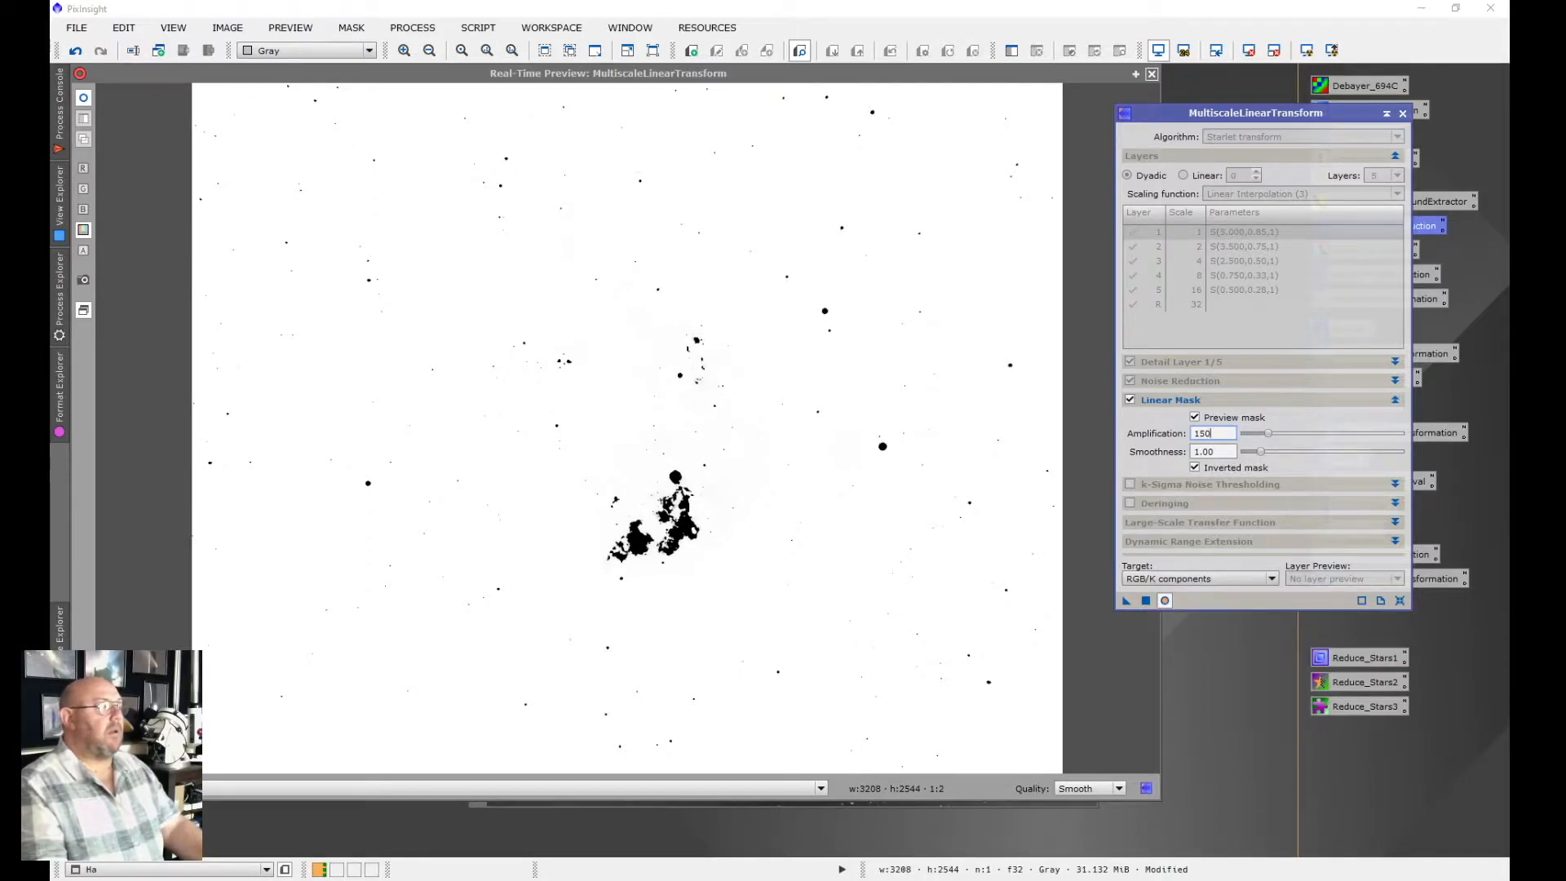
End the previews, apply the noise reduction to Ha while checking its background grain close up, and close MultiscaleLinearTransform
left_click(1151, 73)
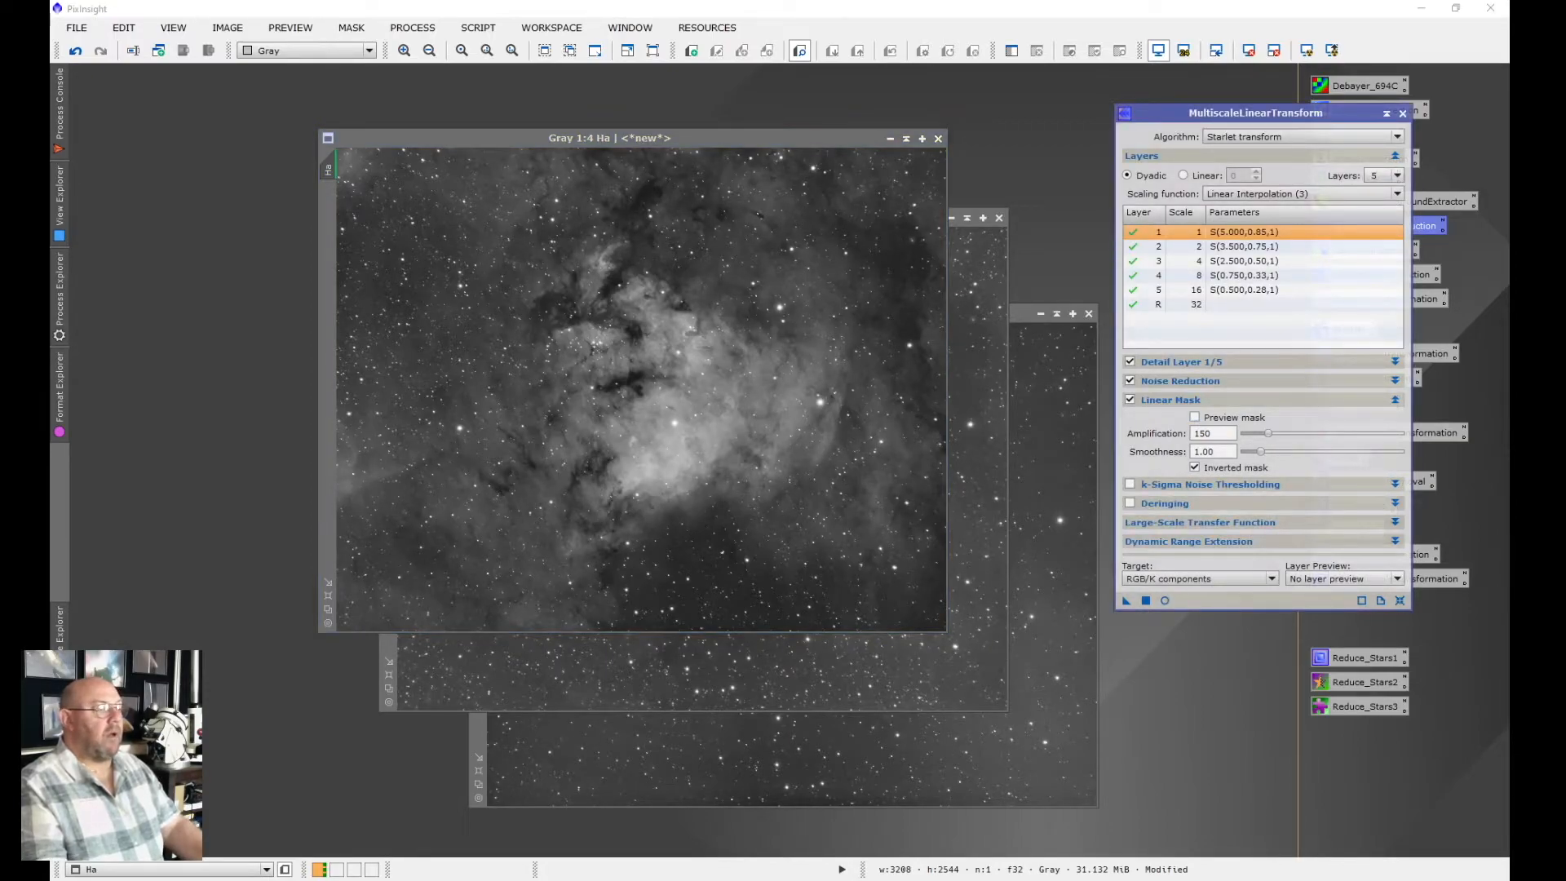
scroll(677, 372, "down", 4)
scroll(677, 372, "up", 8)
scroll(677, 372, "up", 5)
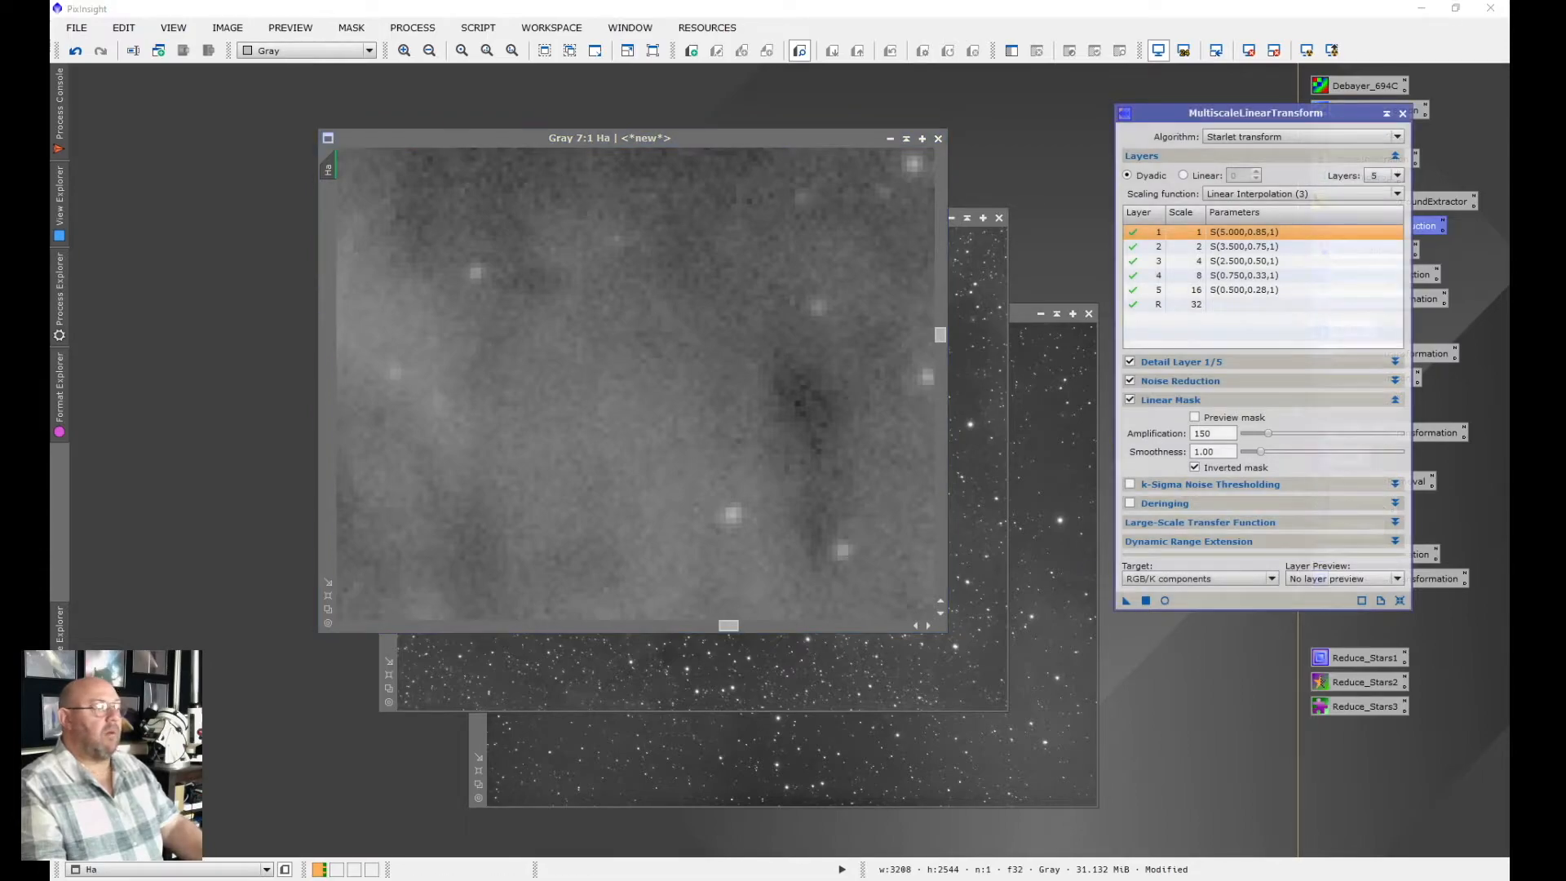
key("ctrl+Return")
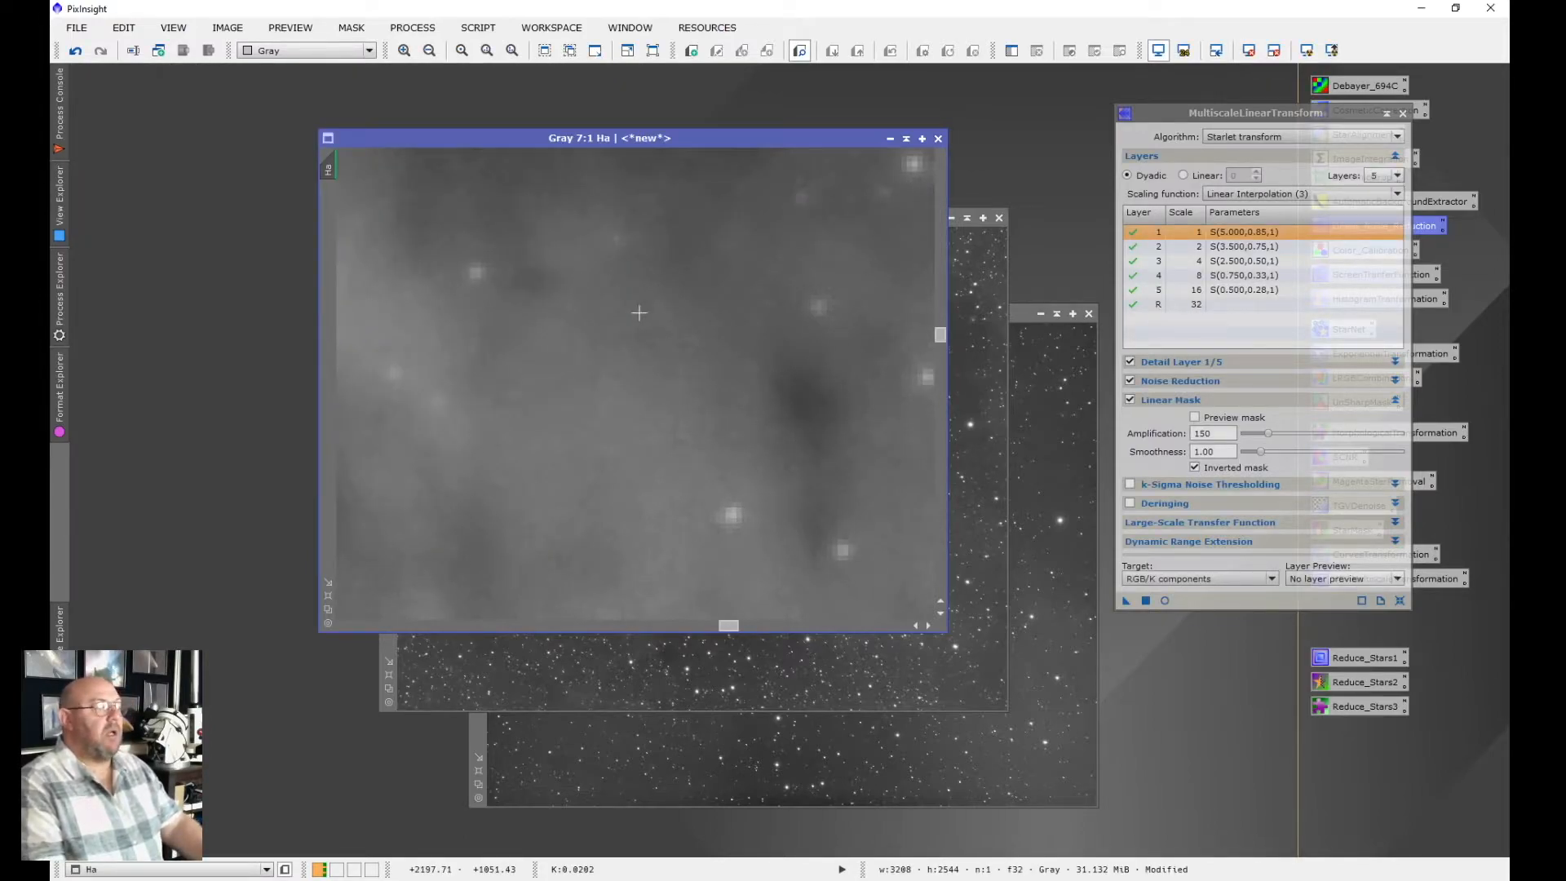
scroll(698, 384, "down", 8)
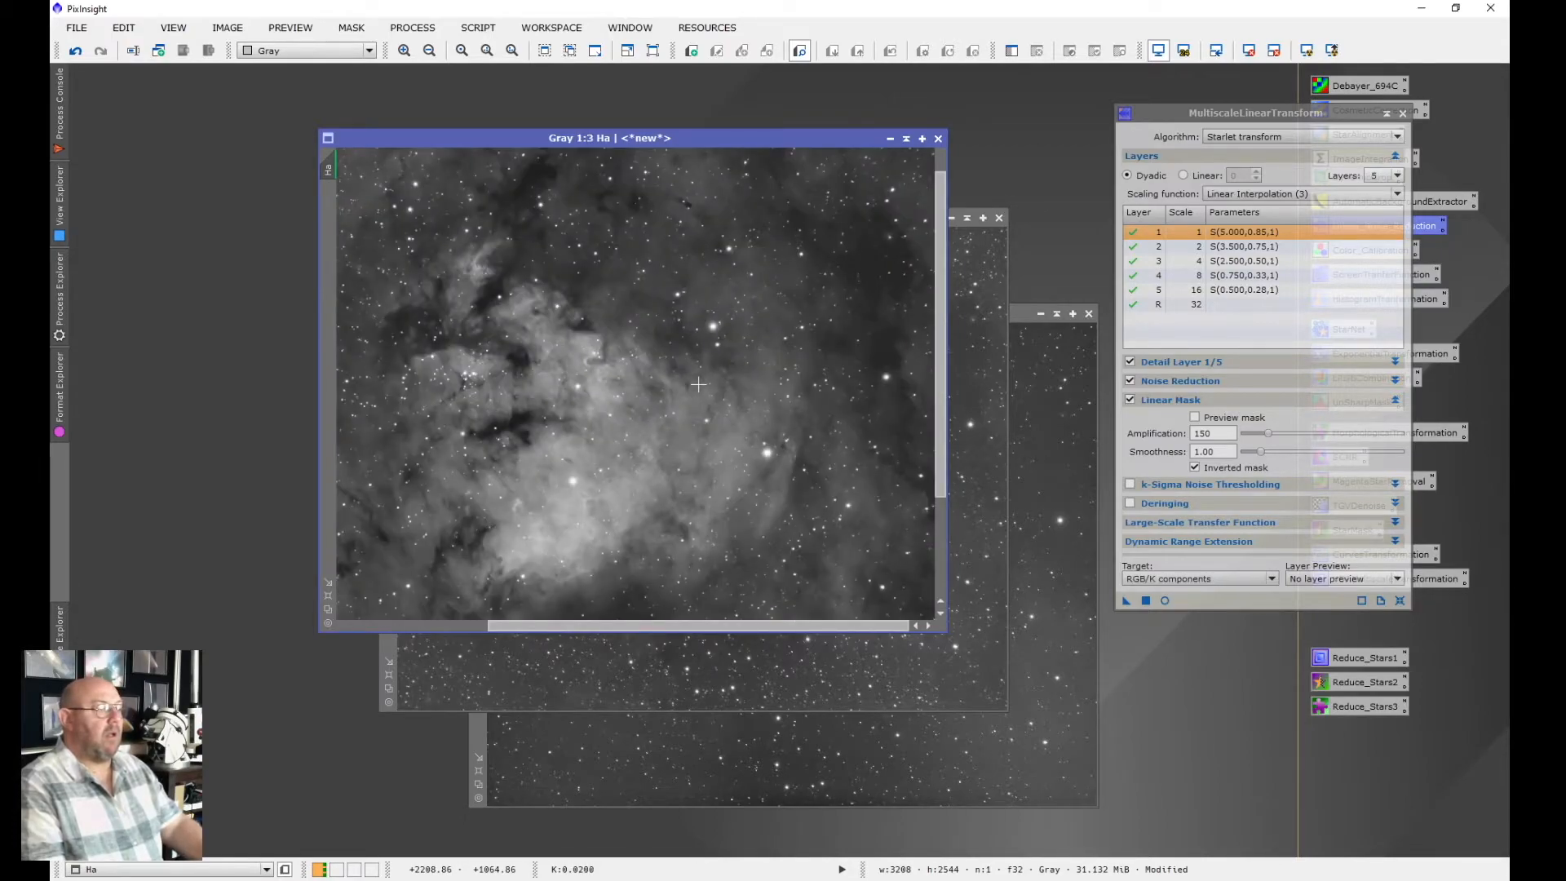
scroll(698, 384, "down", 1)
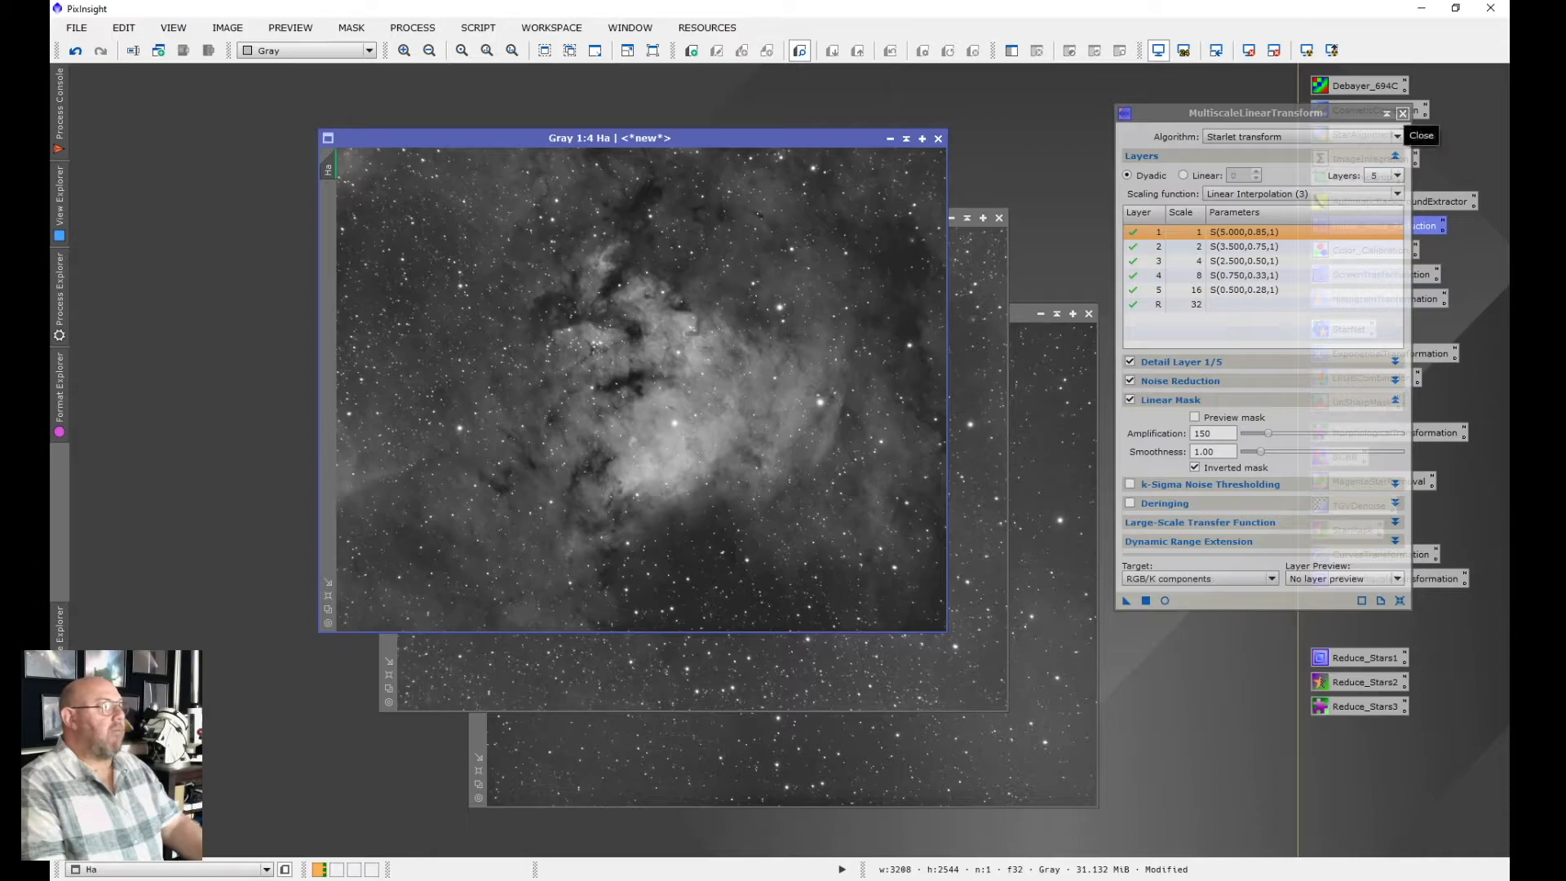
left_click(1403, 114)
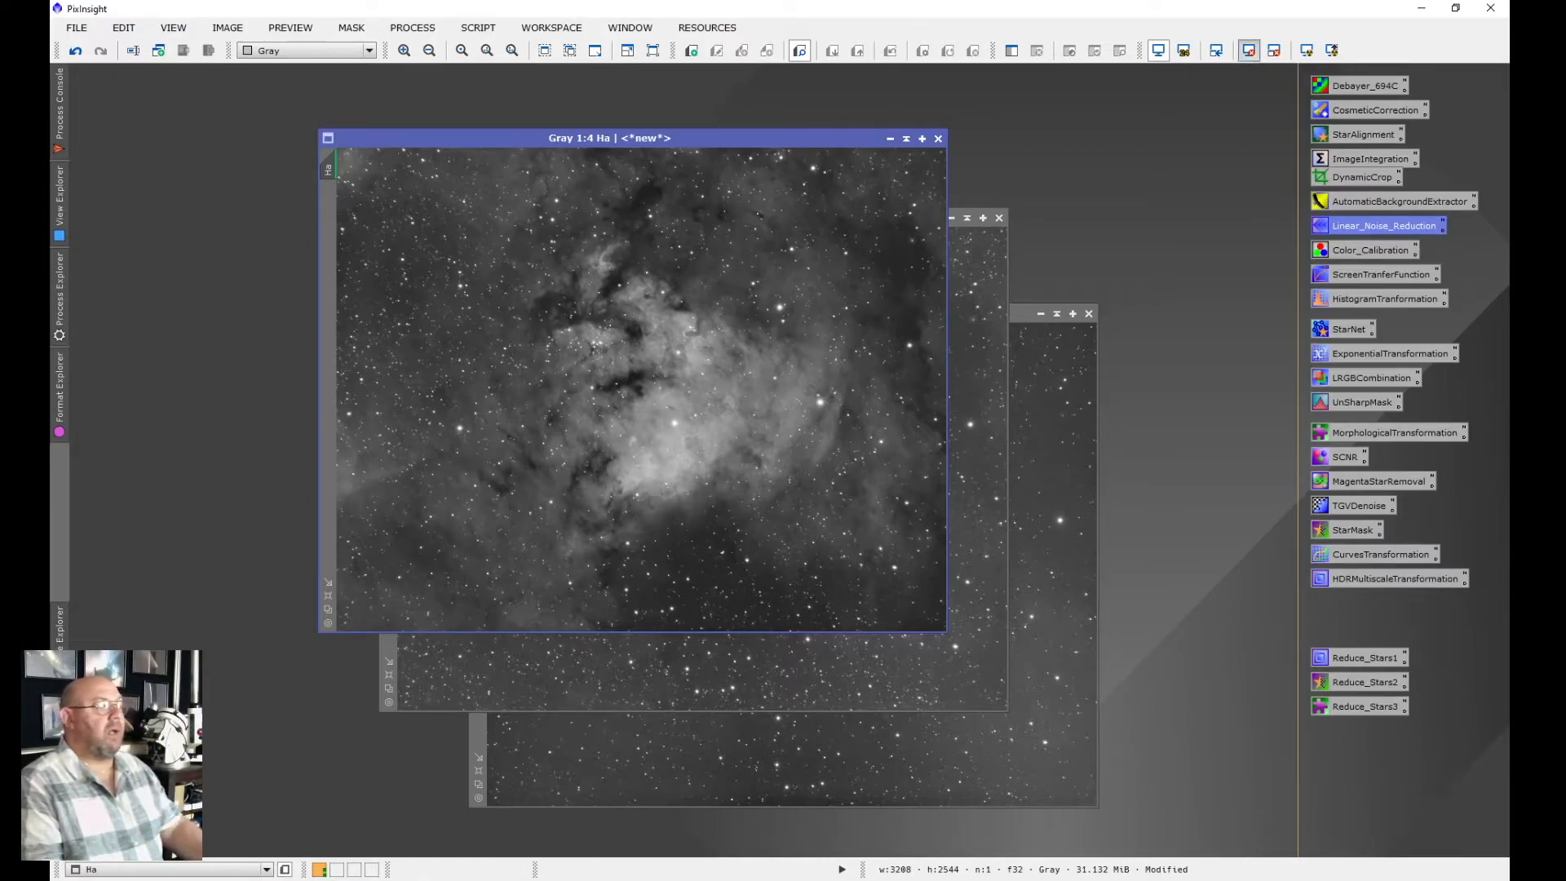
Remove the screen stretch from the Ha, Sii and Oiii images so they display as linear data
left_click(1248, 50)
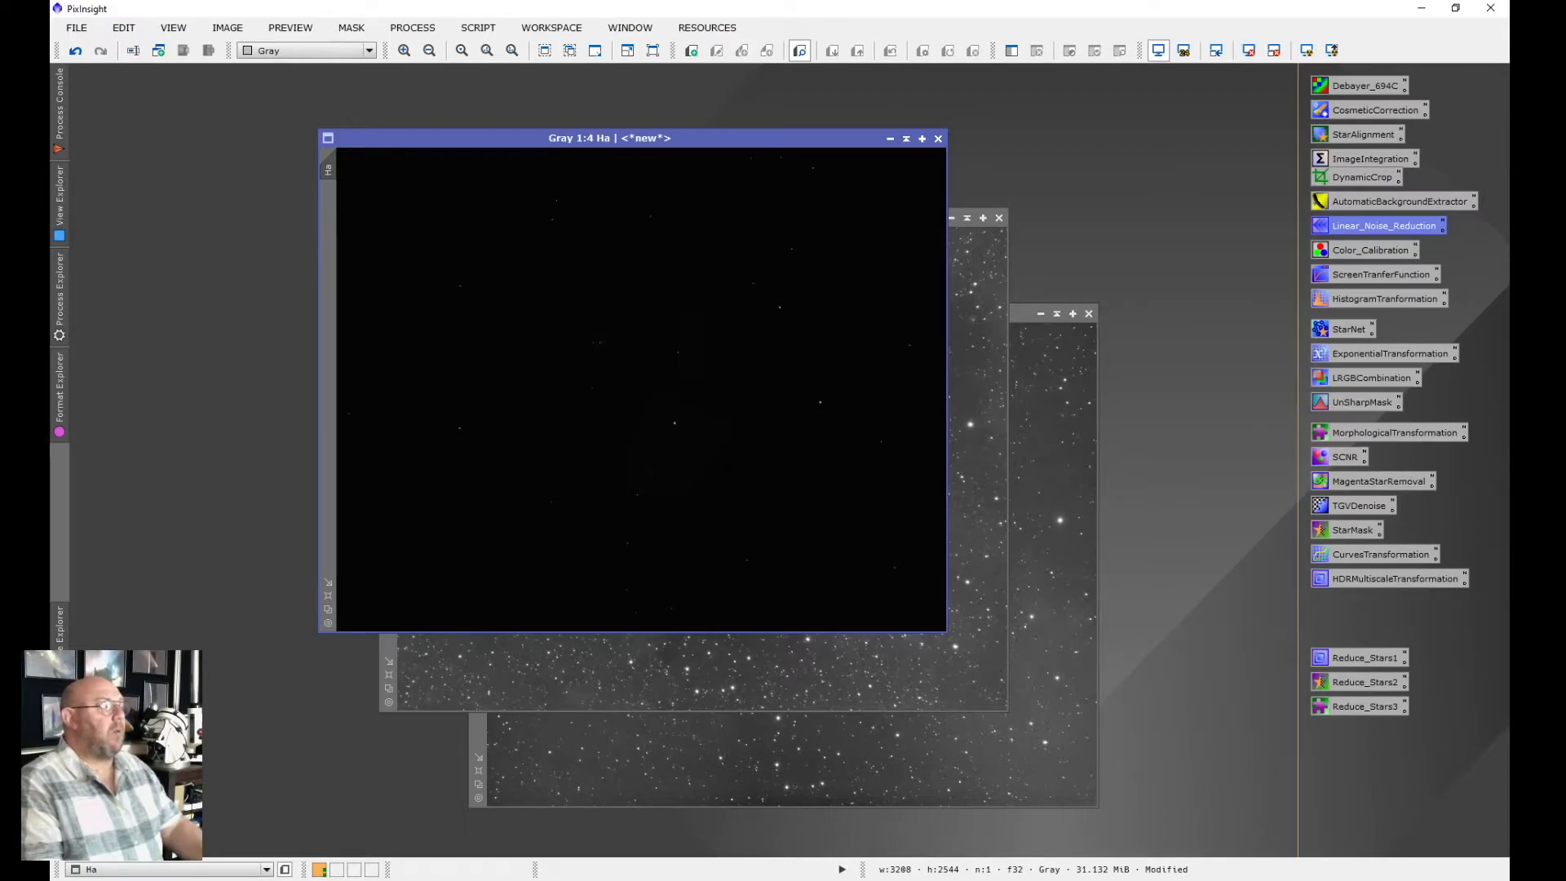
left_click(972, 287)
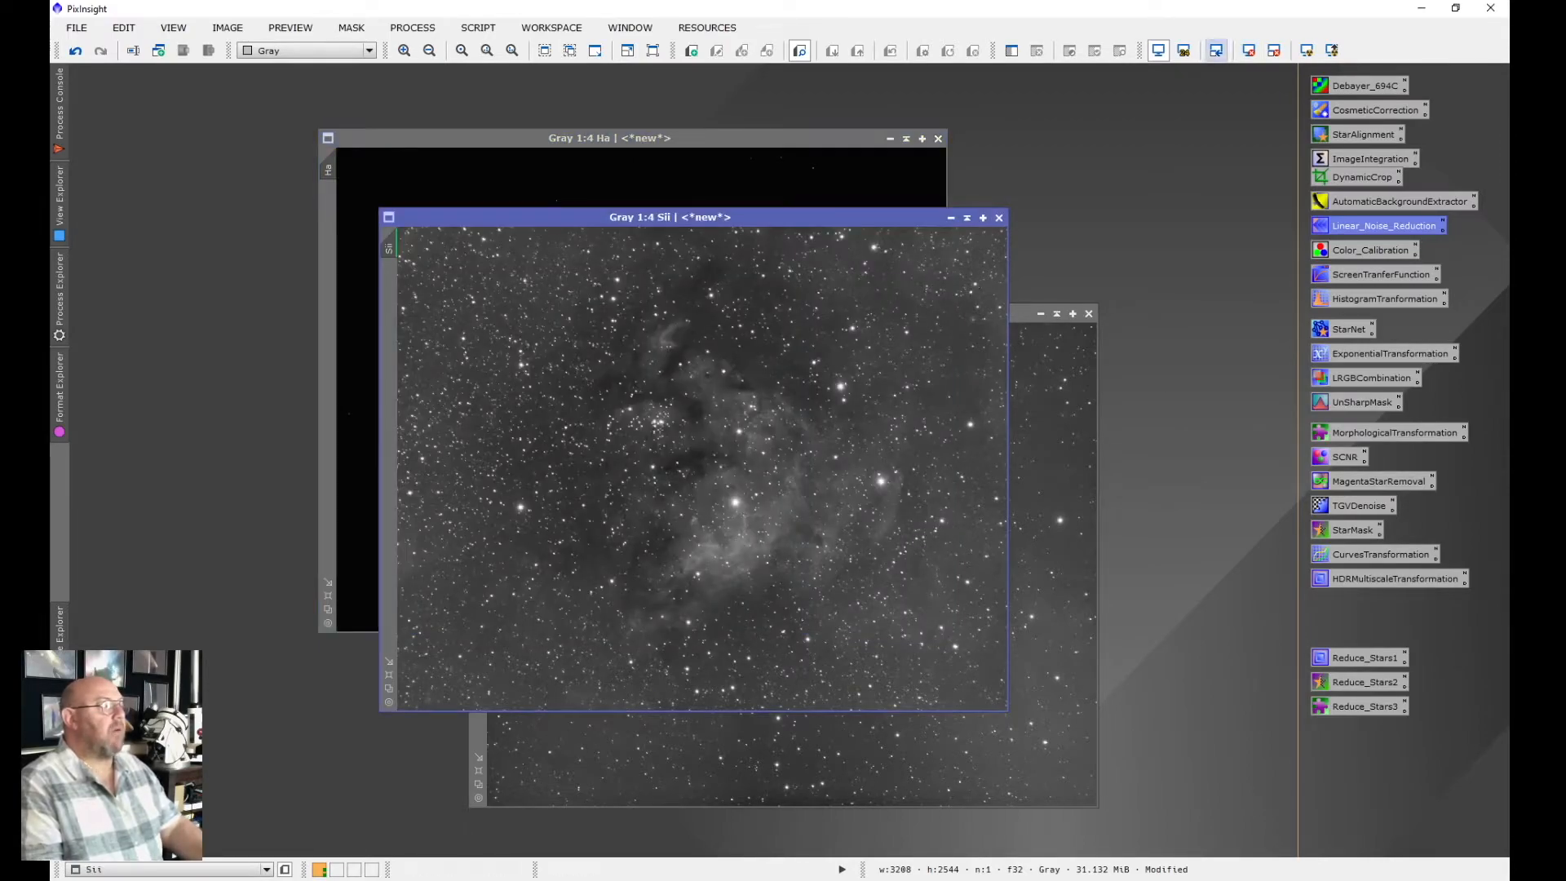
left_click(1249, 50)
left_click(1060, 380)
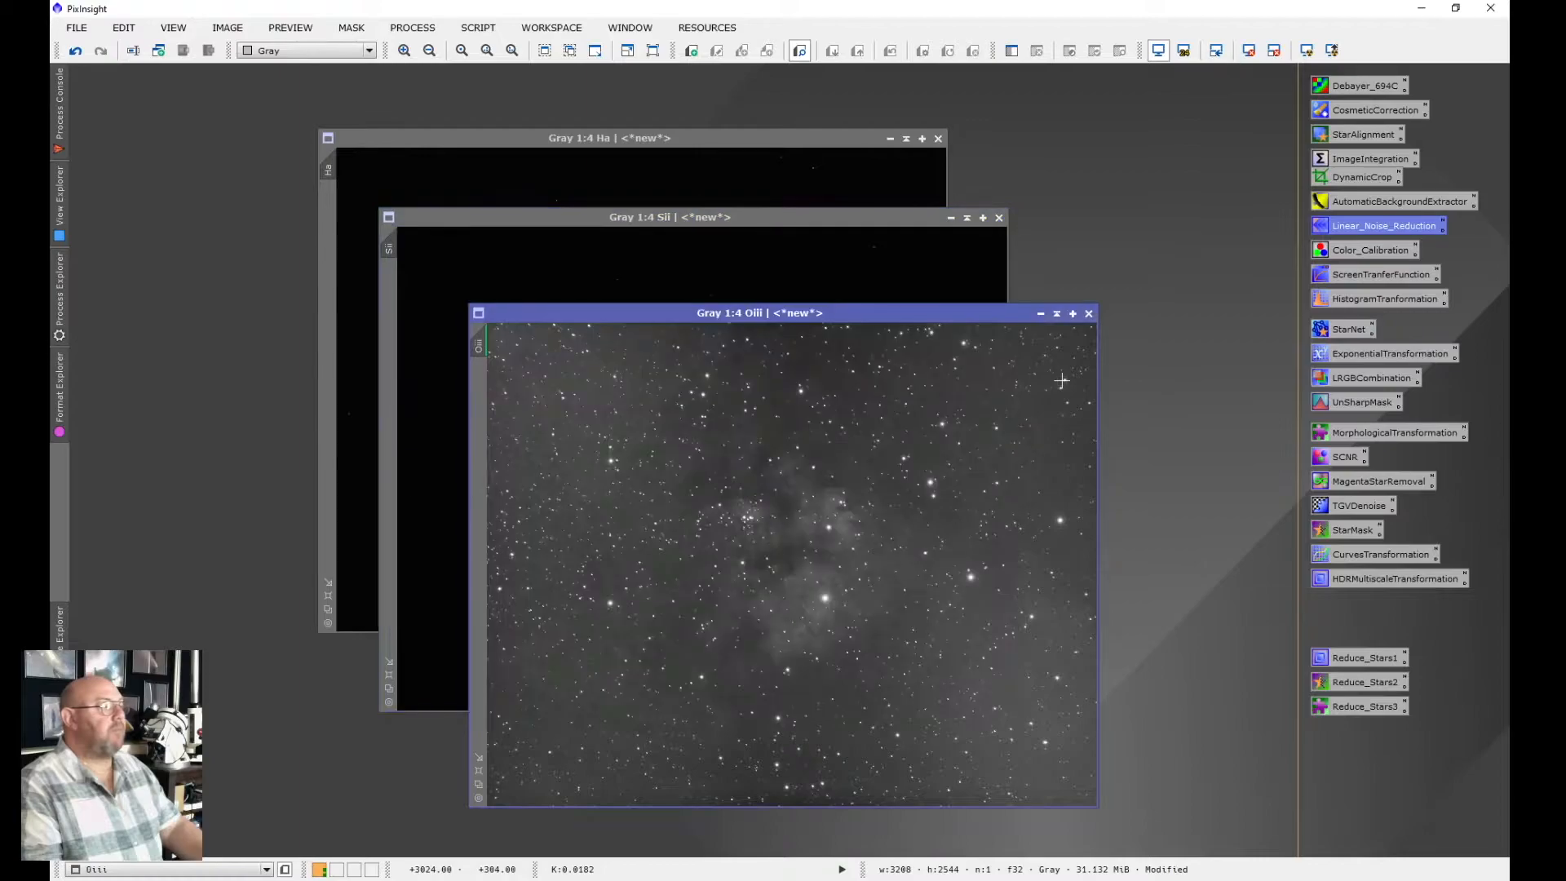
left_click(1248, 50)
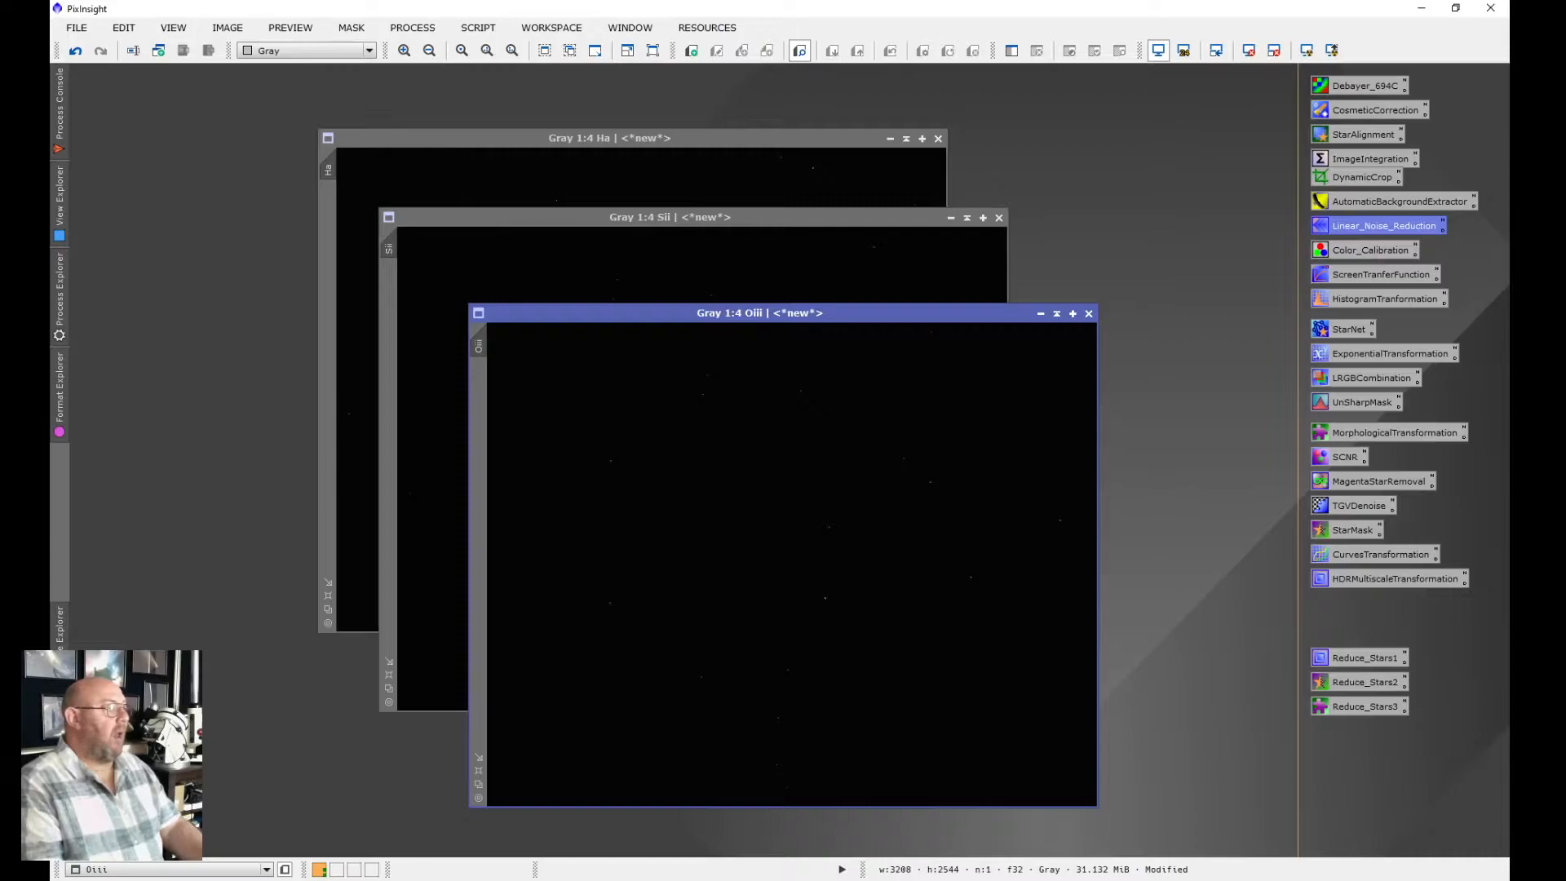
Open ScreenTransferFunction and HistogramTransformation, and make ScreenTransferFunction track the active view, checking it with Sii and Oiii
double_click(1381, 274)
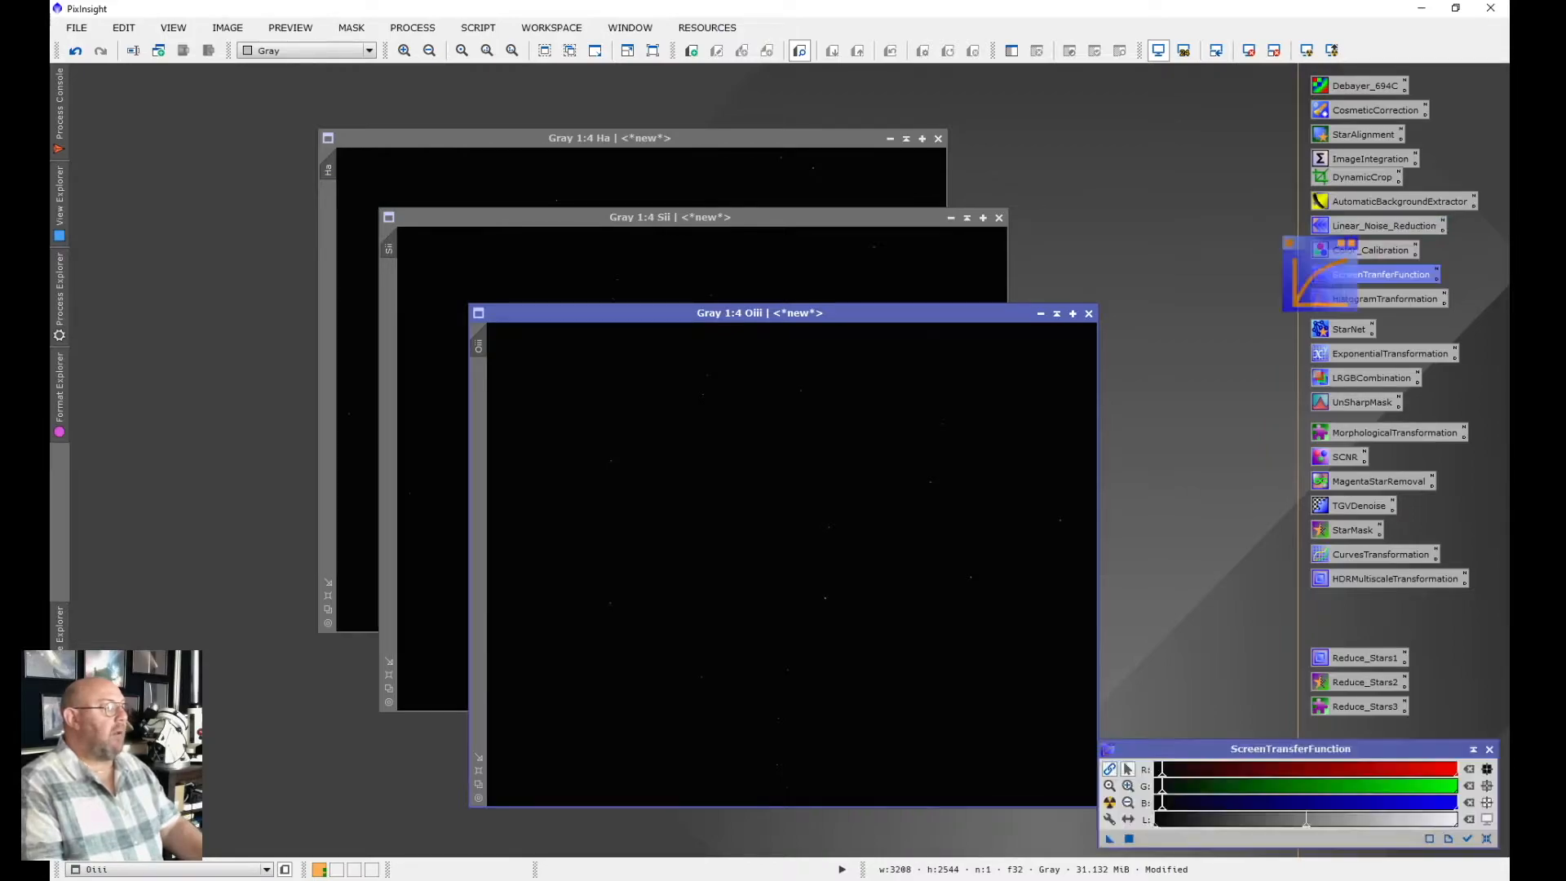
double_click(1384, 298)
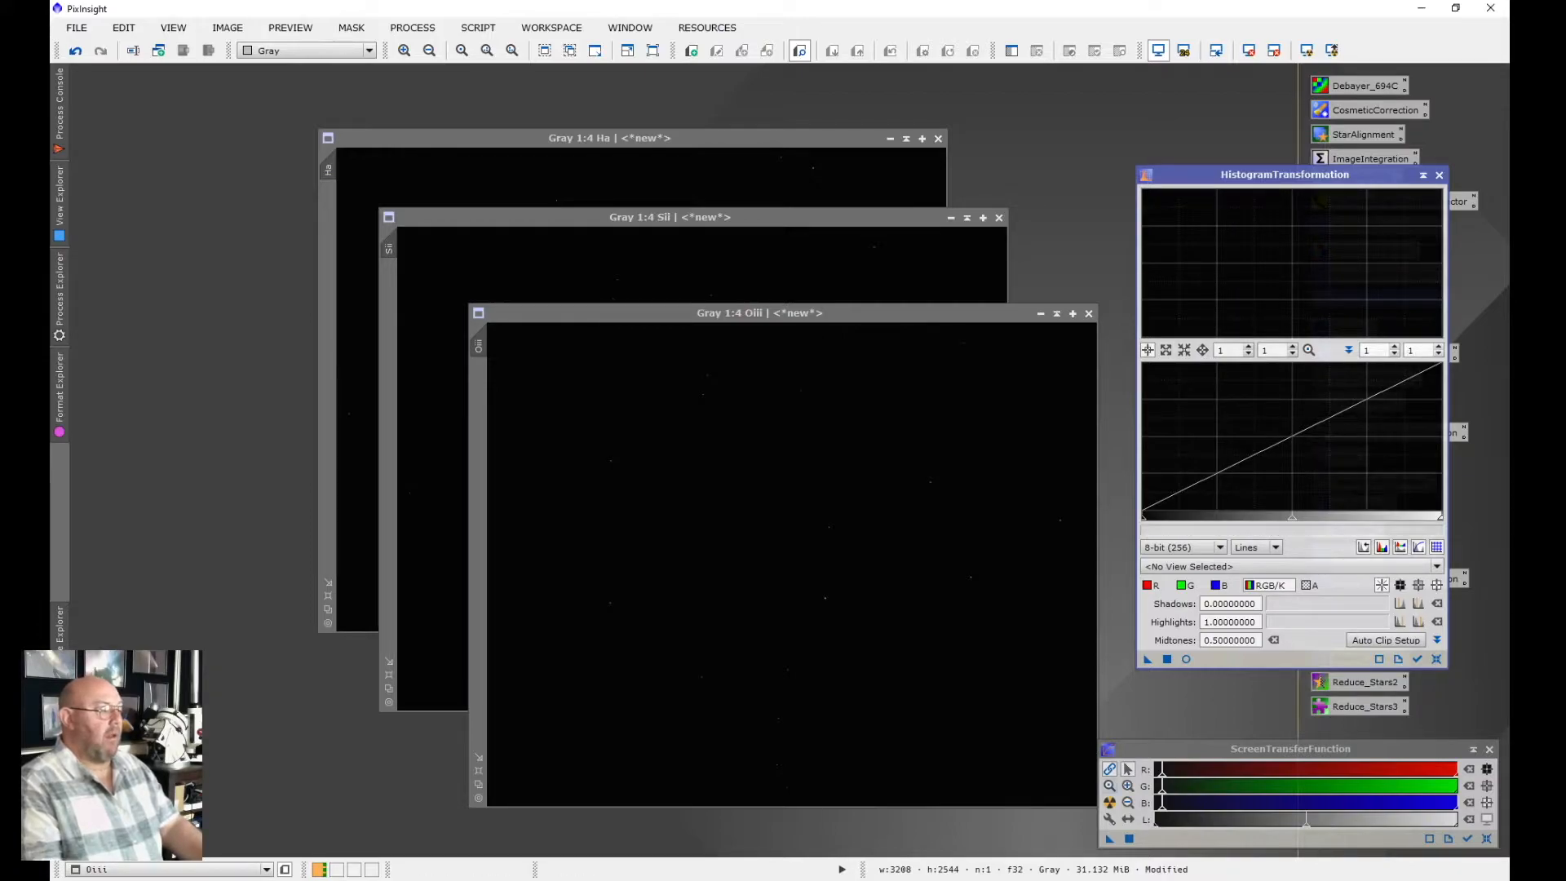
left_click(1109, 769)
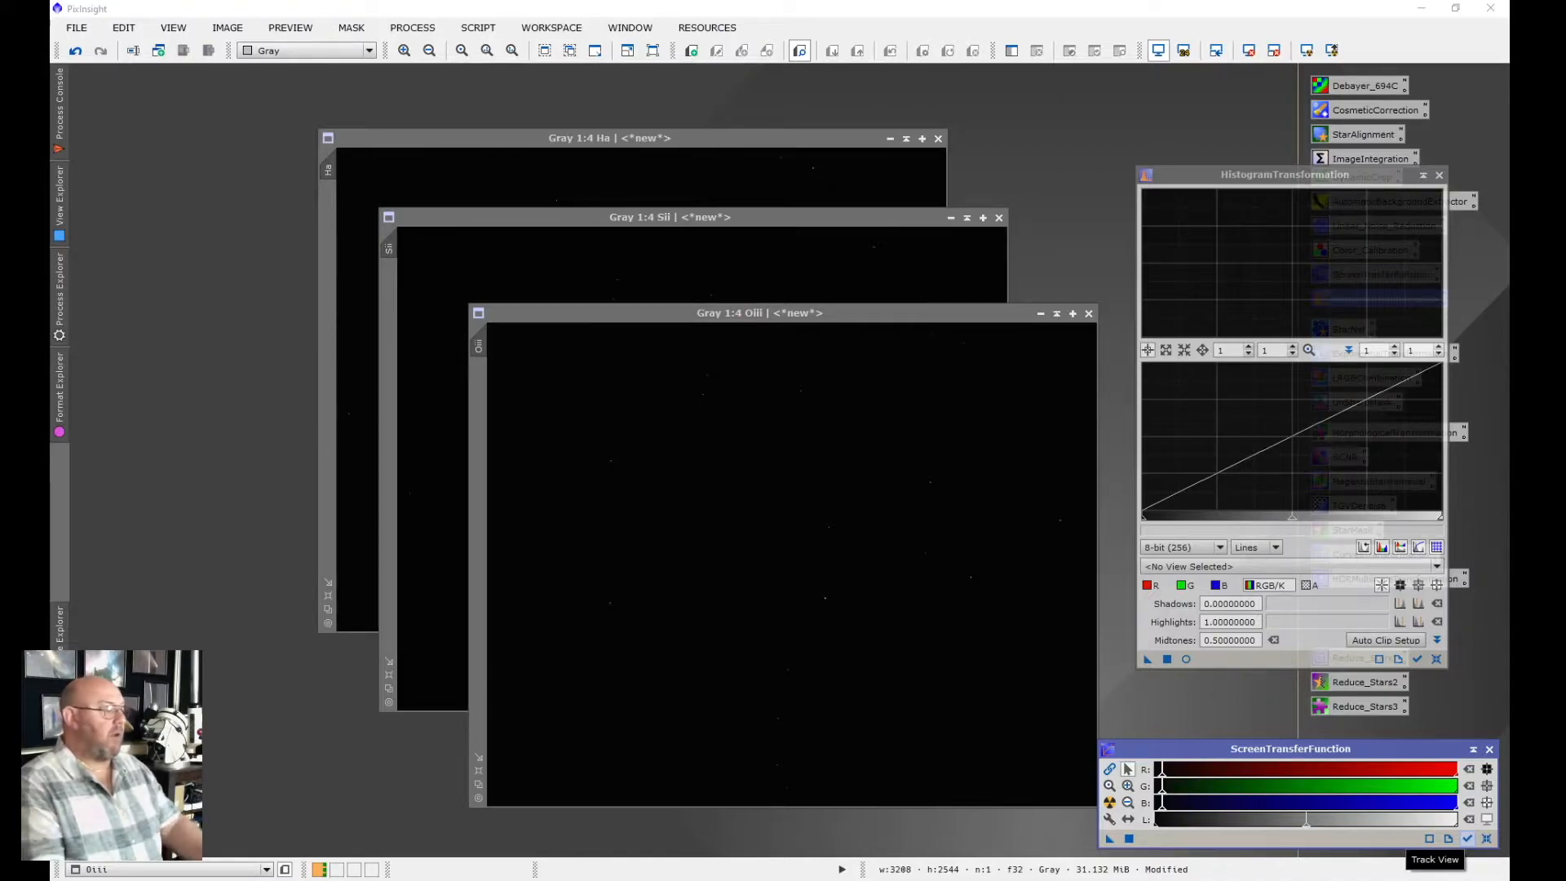
left_click(1468, 839)
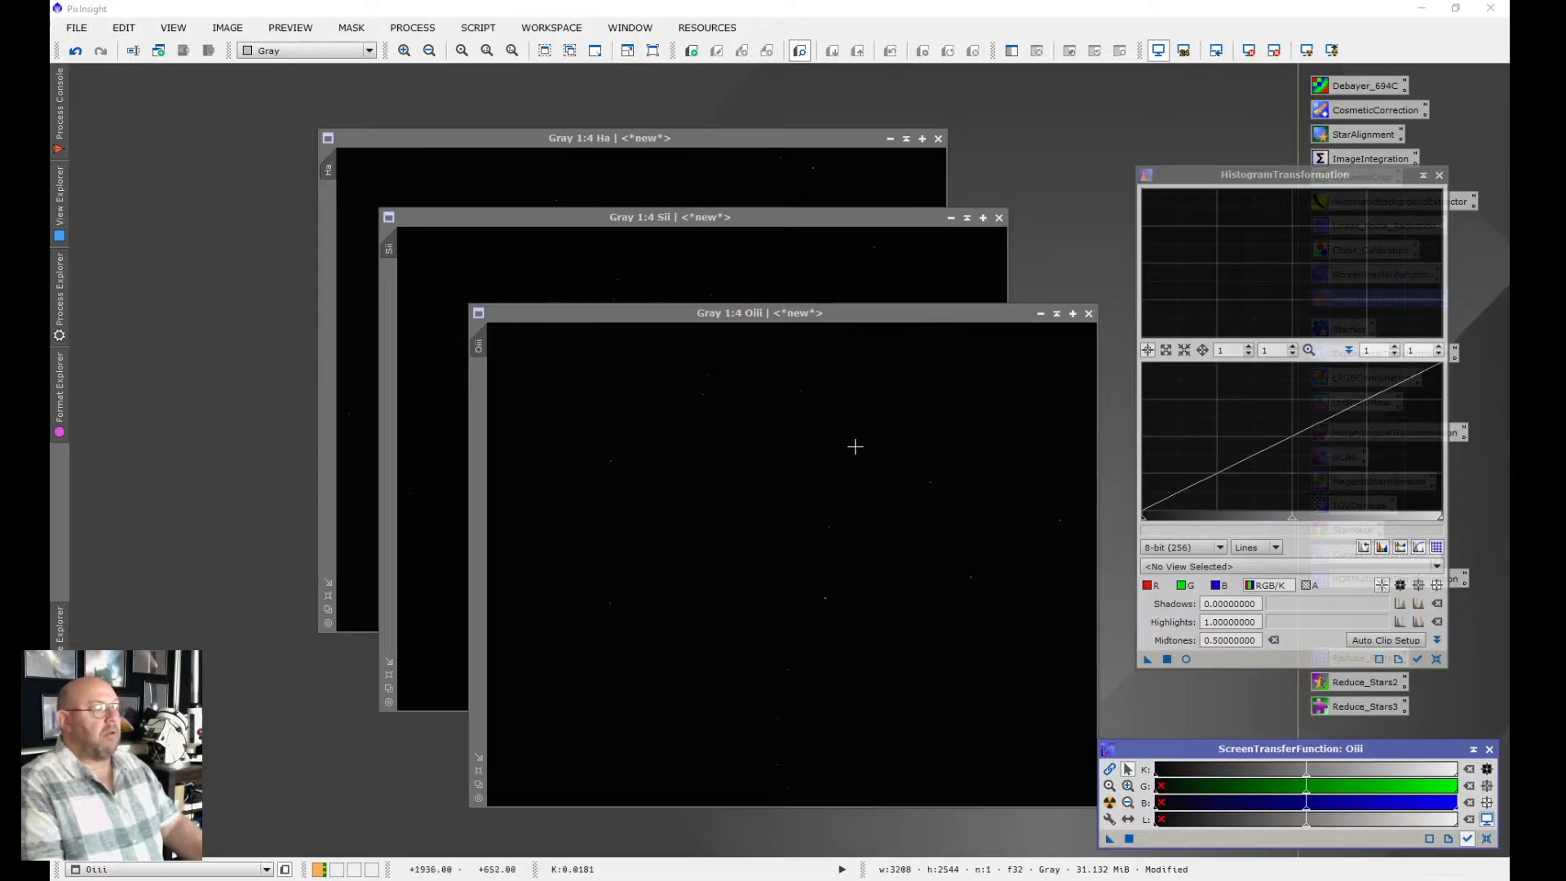
left_click(783, 489)
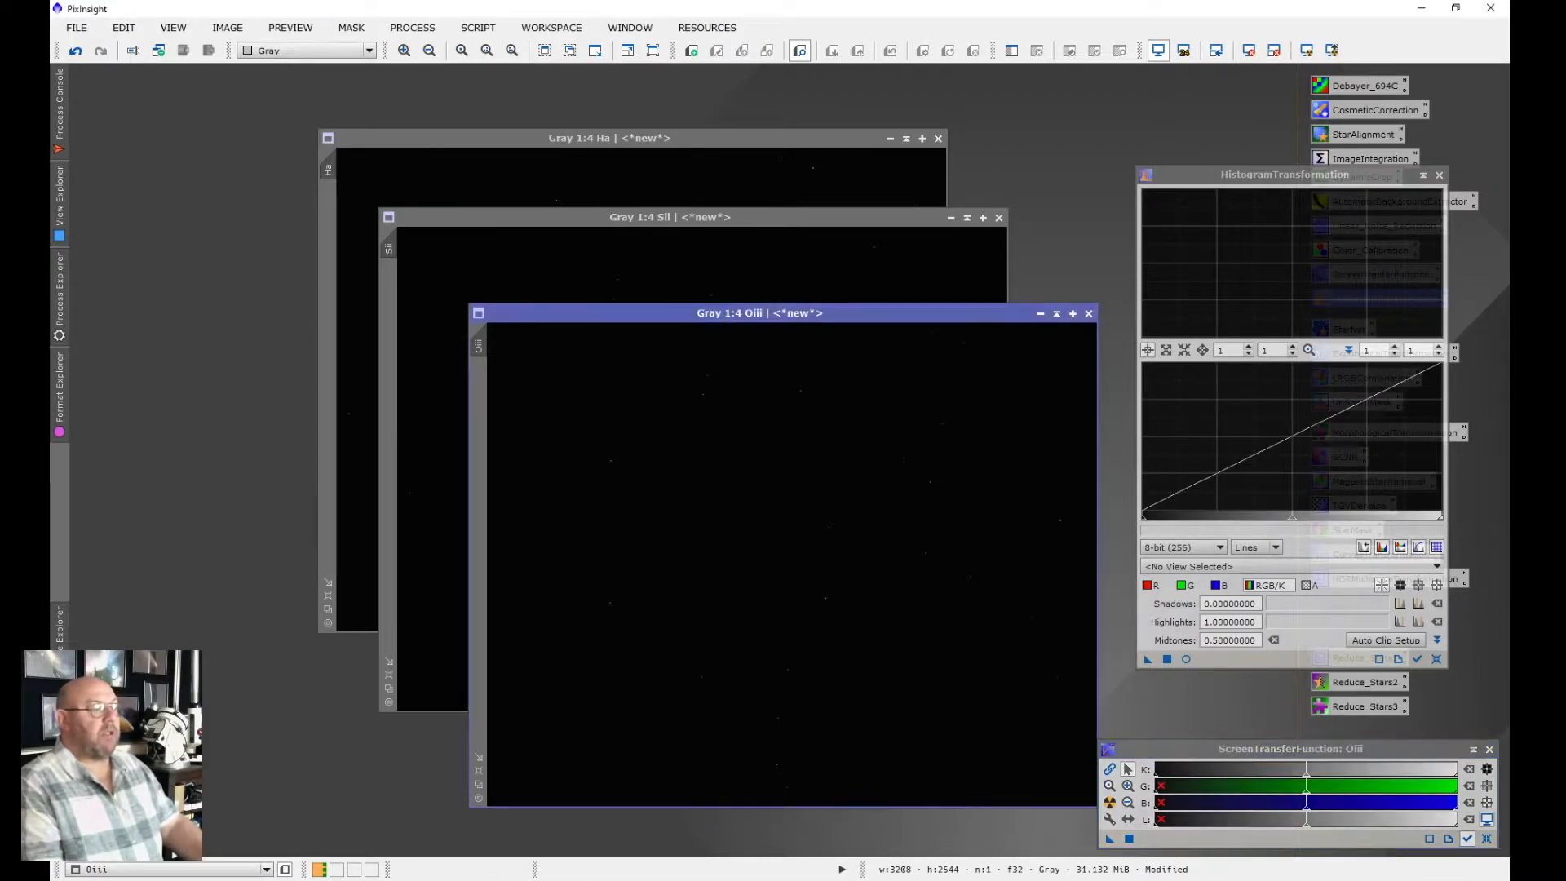
left_click(685, 217)
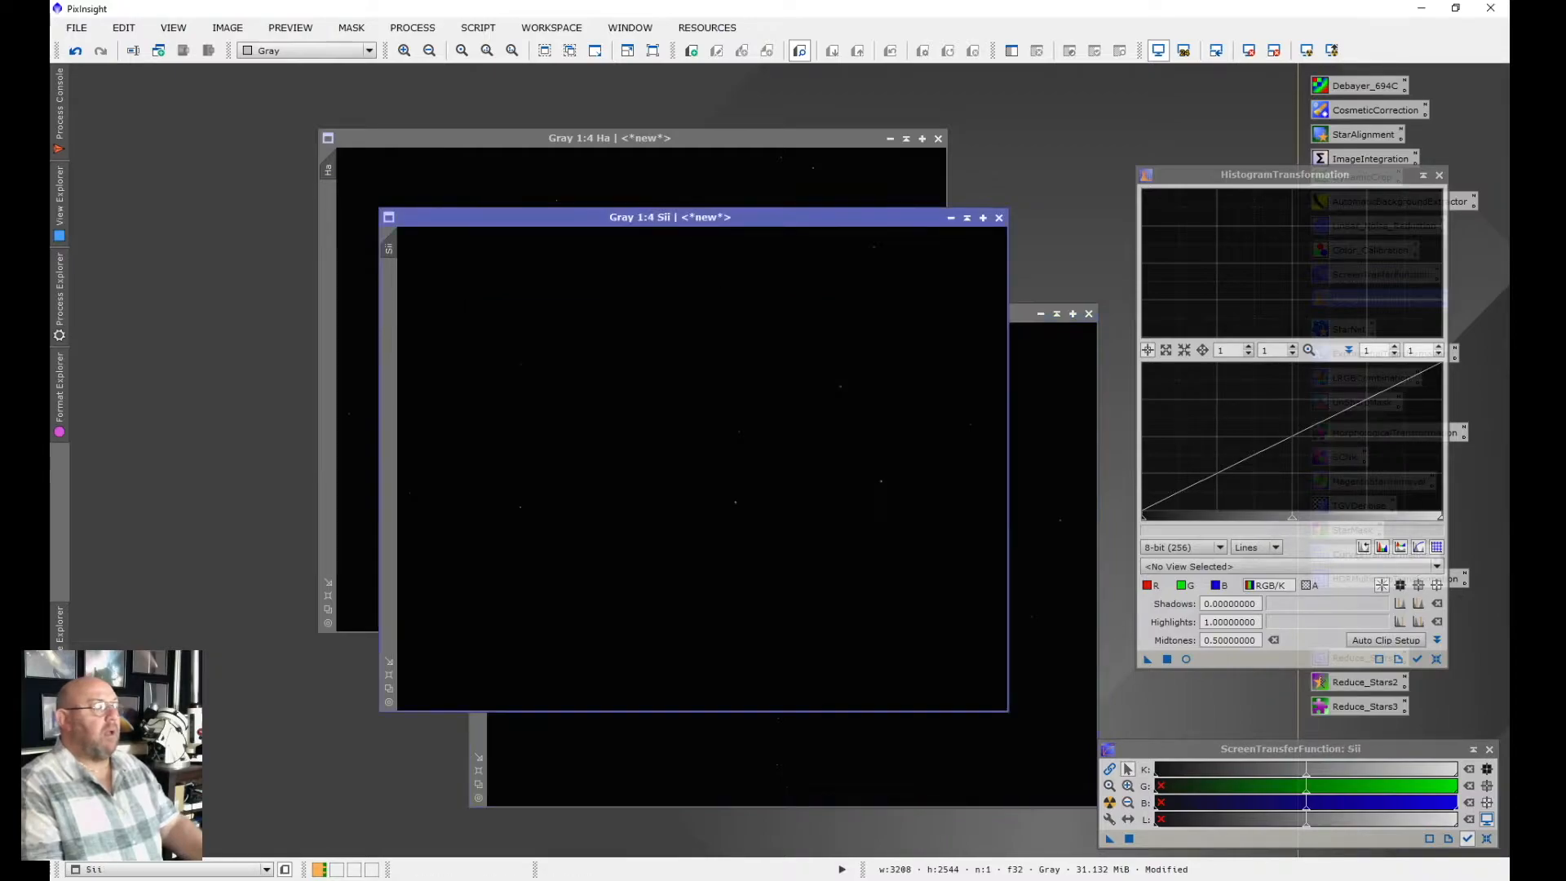
key("ctrl+Tab")
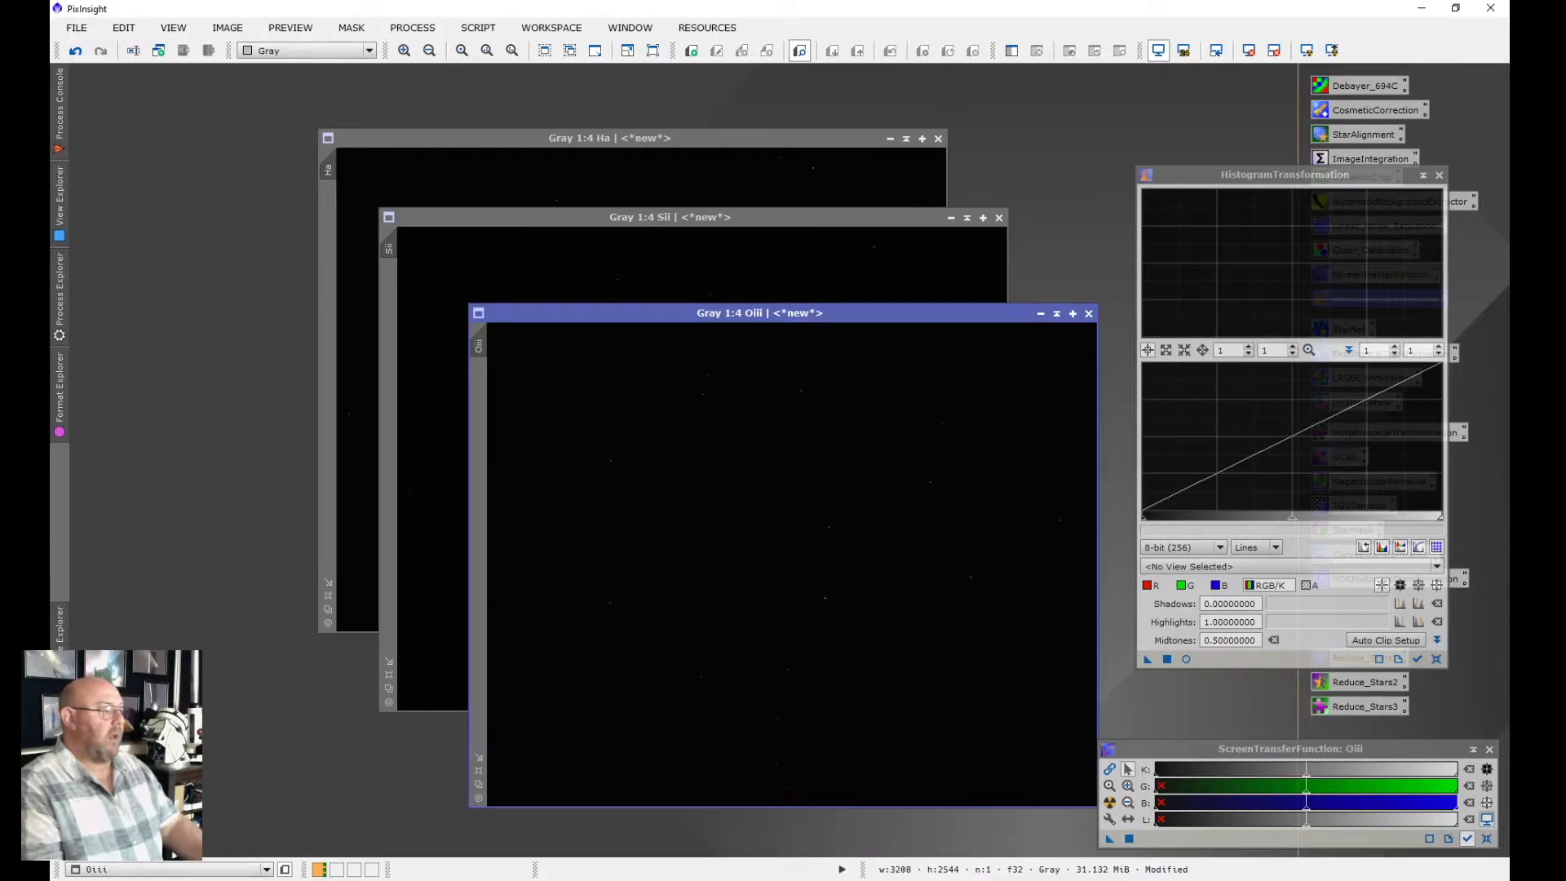
Auto-stretch the Oiii display, load that stretch into HistogramTransformation, apply it permanently to Oiii, and reset the image's screen stretch
left_click_drag(1109, 839, 1212, 651)
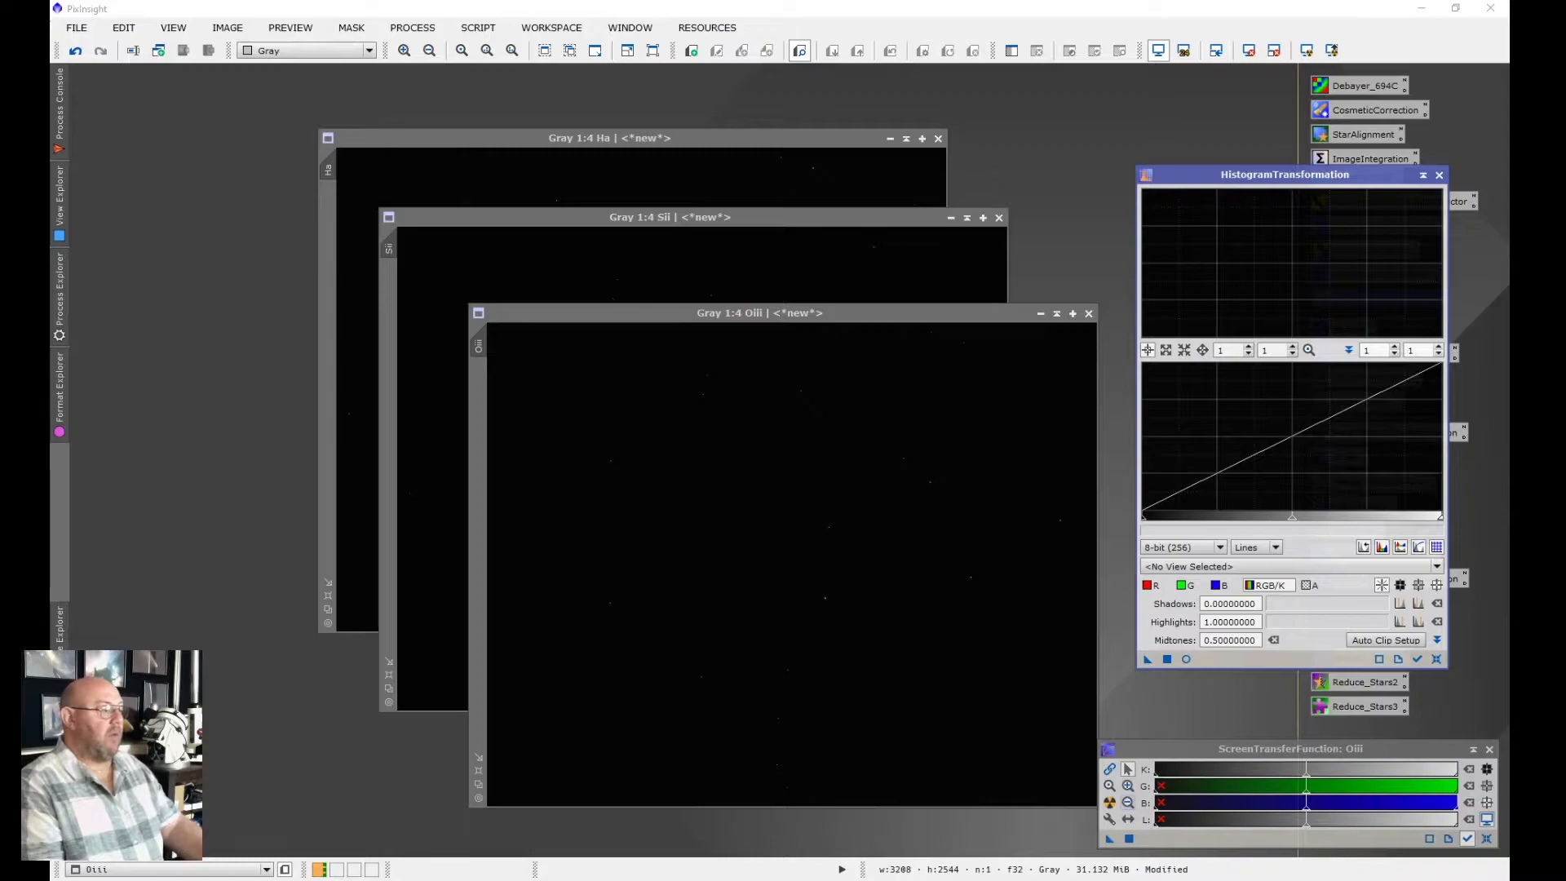
key("ctrl+a")
left_click_drag(1109, 838, 1197, 653)
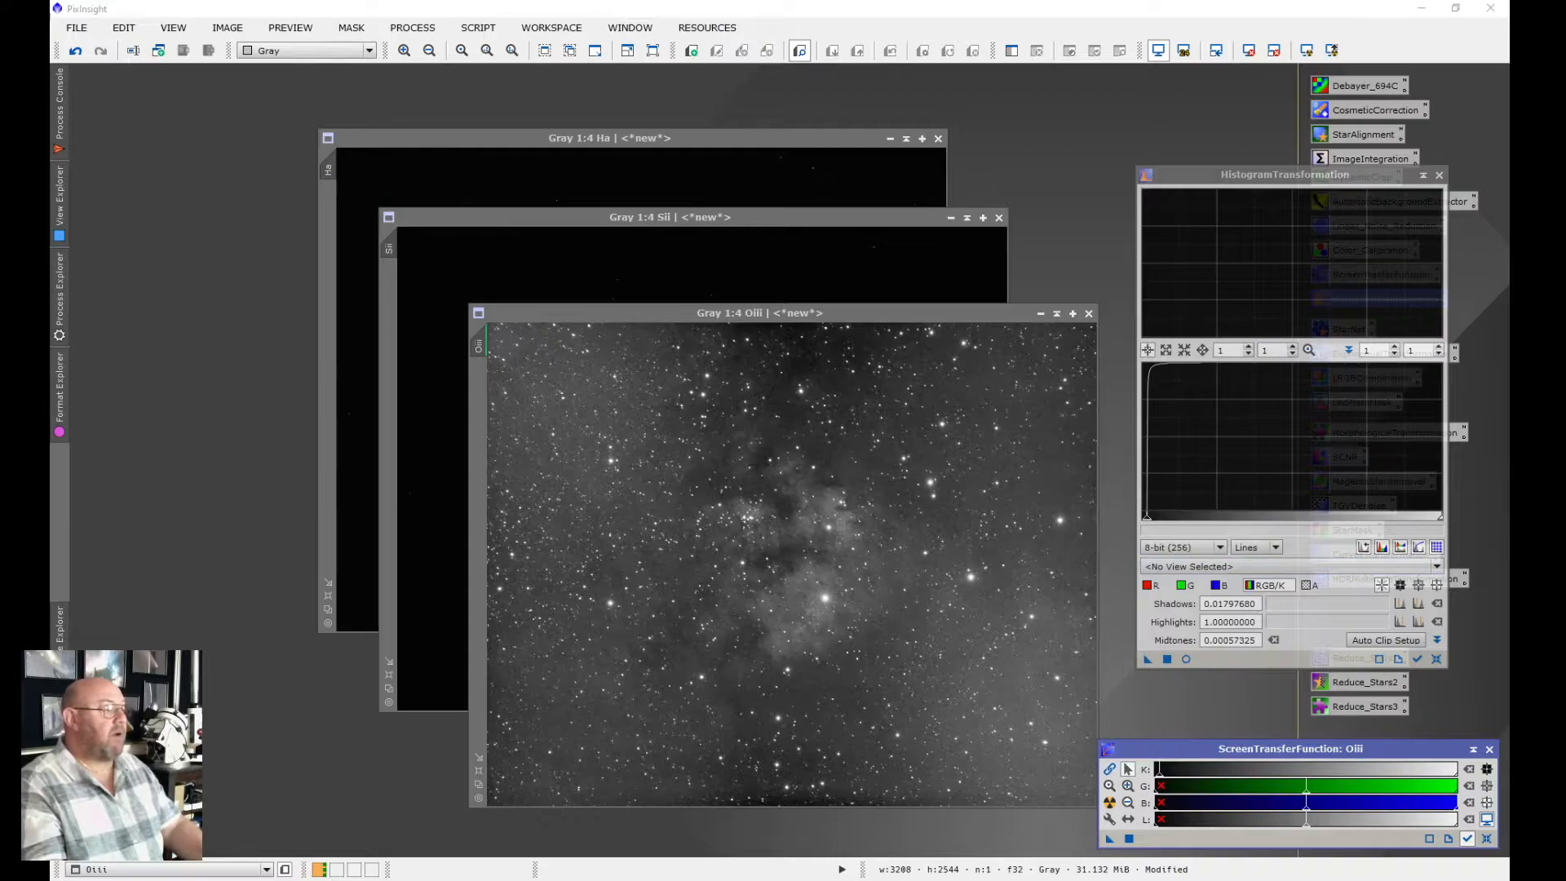
left_click_drag(1147, 659, 766, 324)
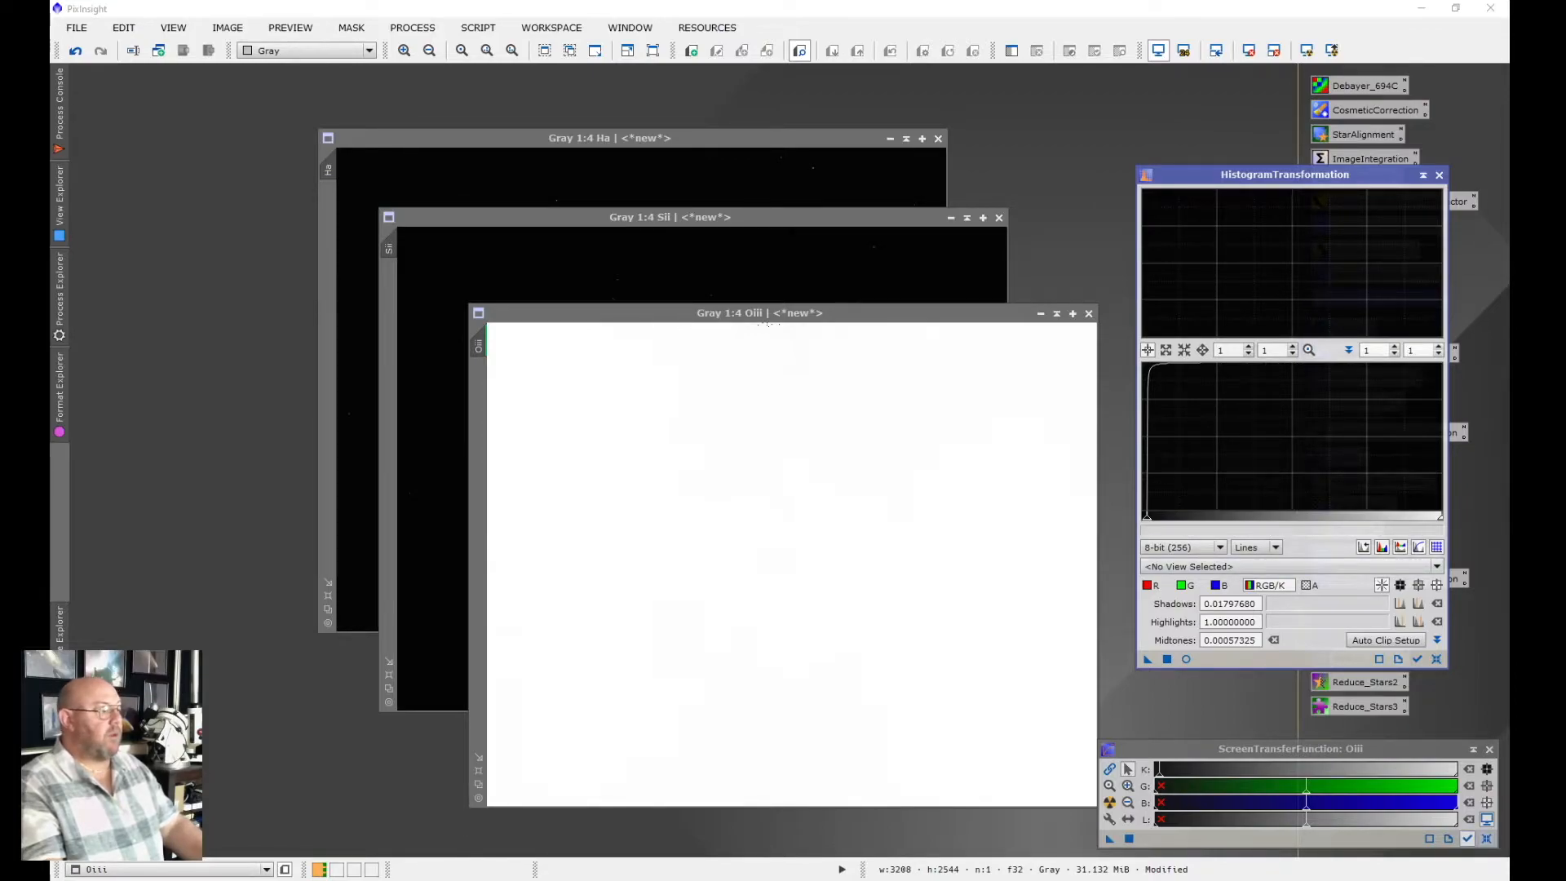
key("ctrl+F12")
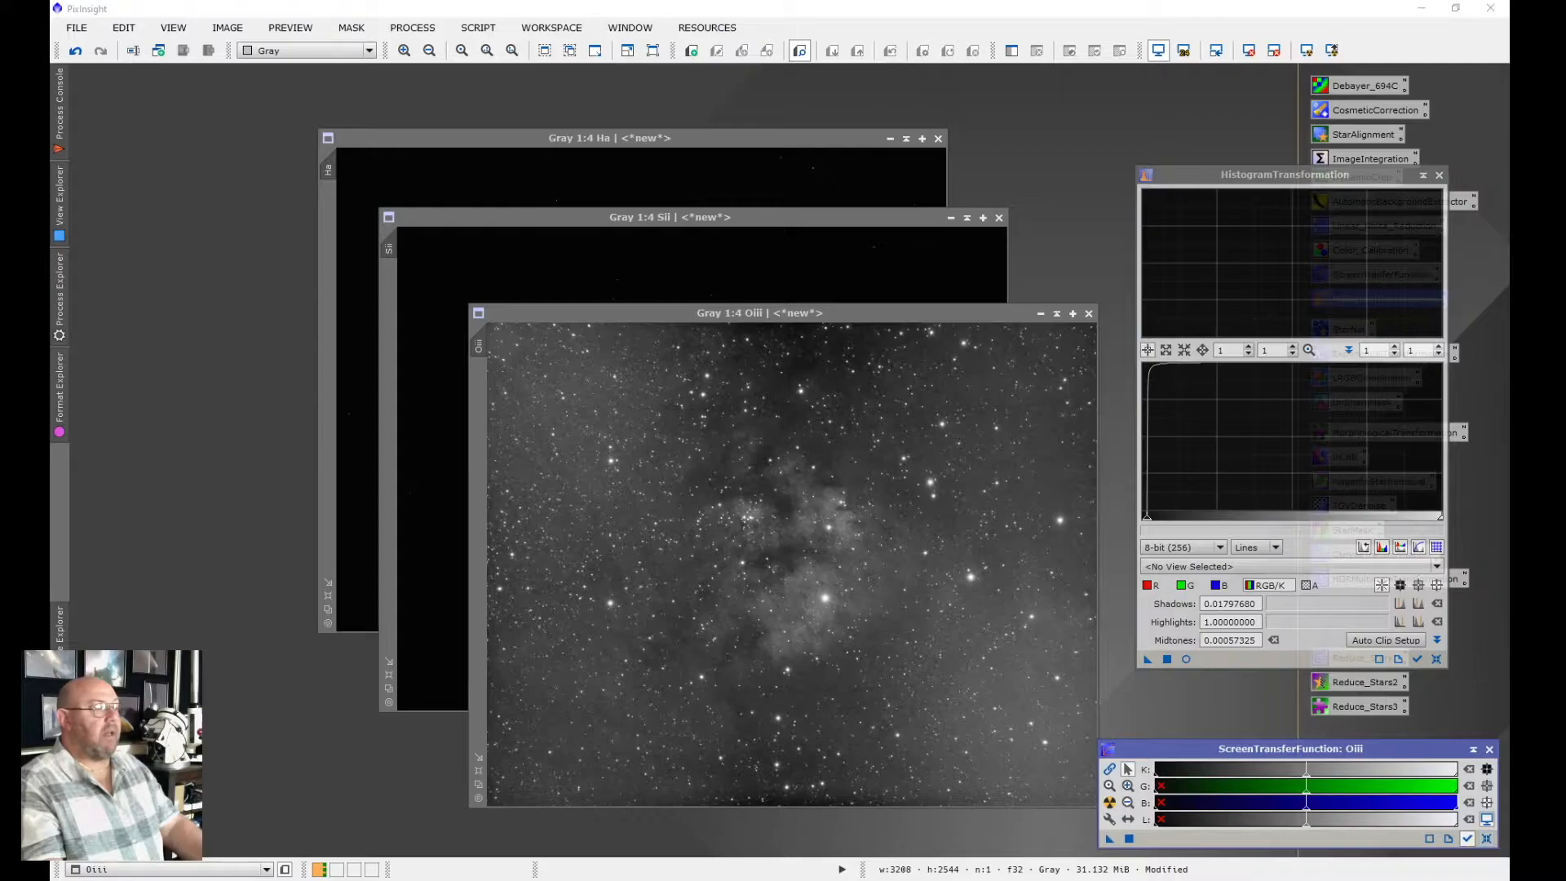
Auto-stretch the Sii display, transfer that stretch to HistogramTransformation, apply it permanently to Sii, and reset its screen stretch
left_click(753, 236)
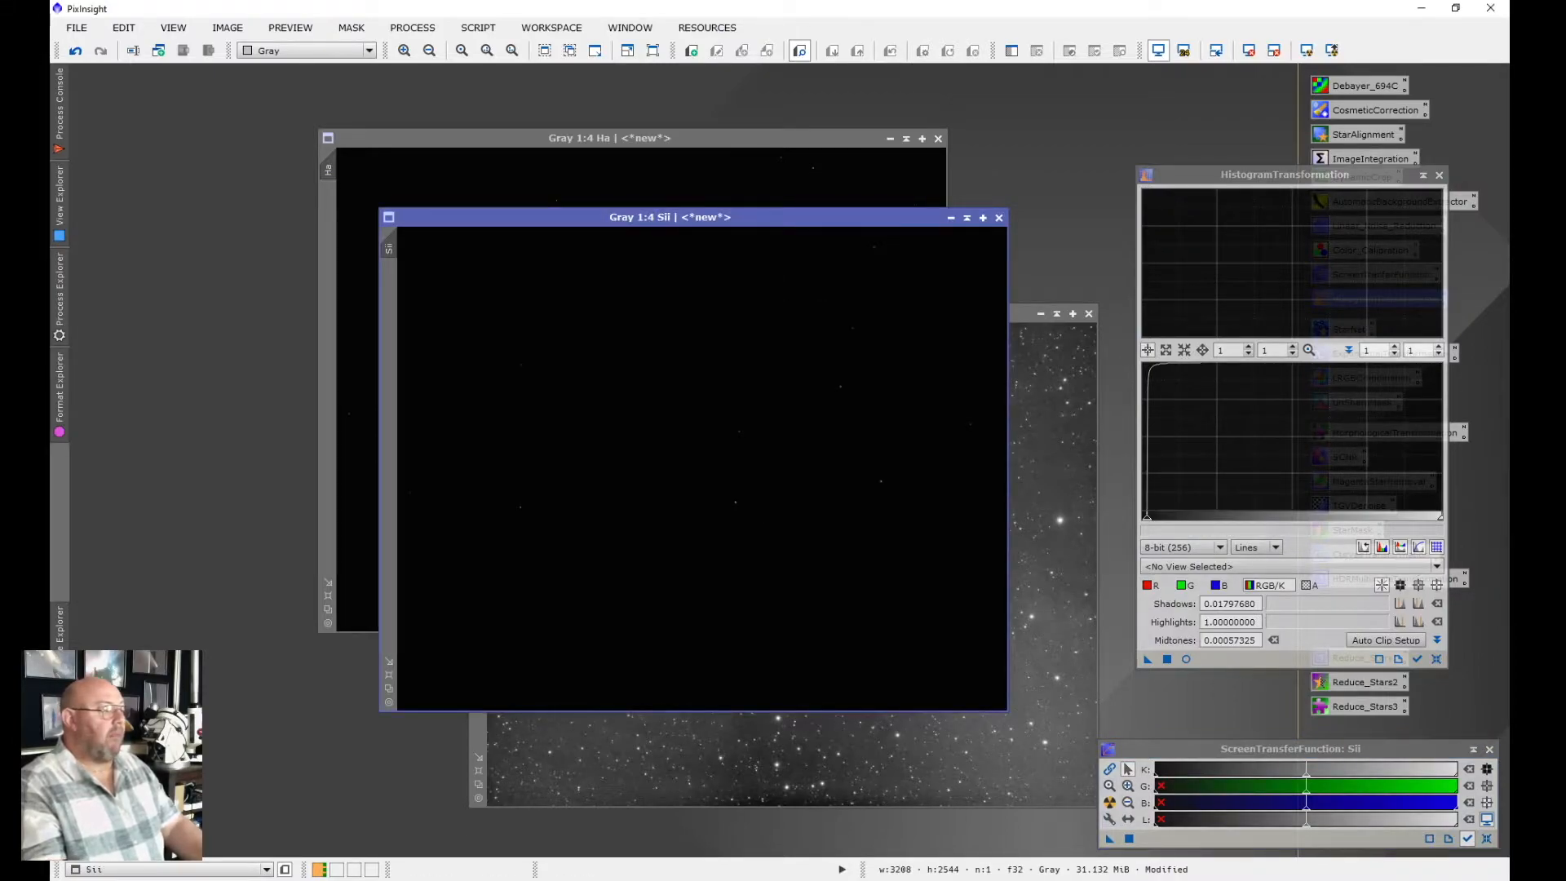
left_click(1119, 751)
left_click_drag(1124, 755, 1203, 657)
left_click(1109, 802)
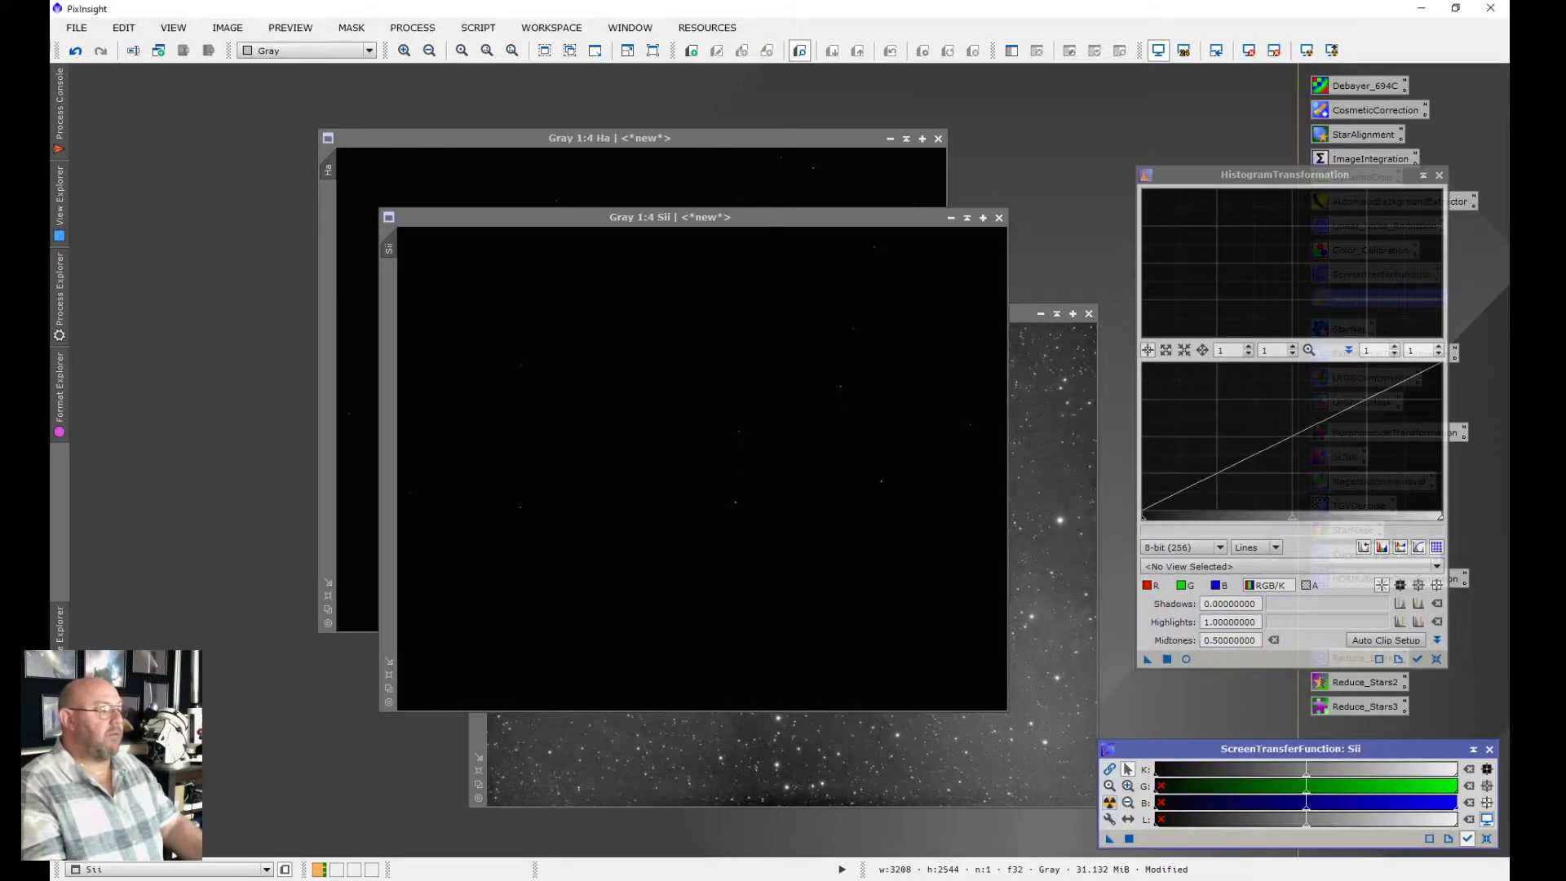
left_click_drag(1109, 838, 1204, 659)
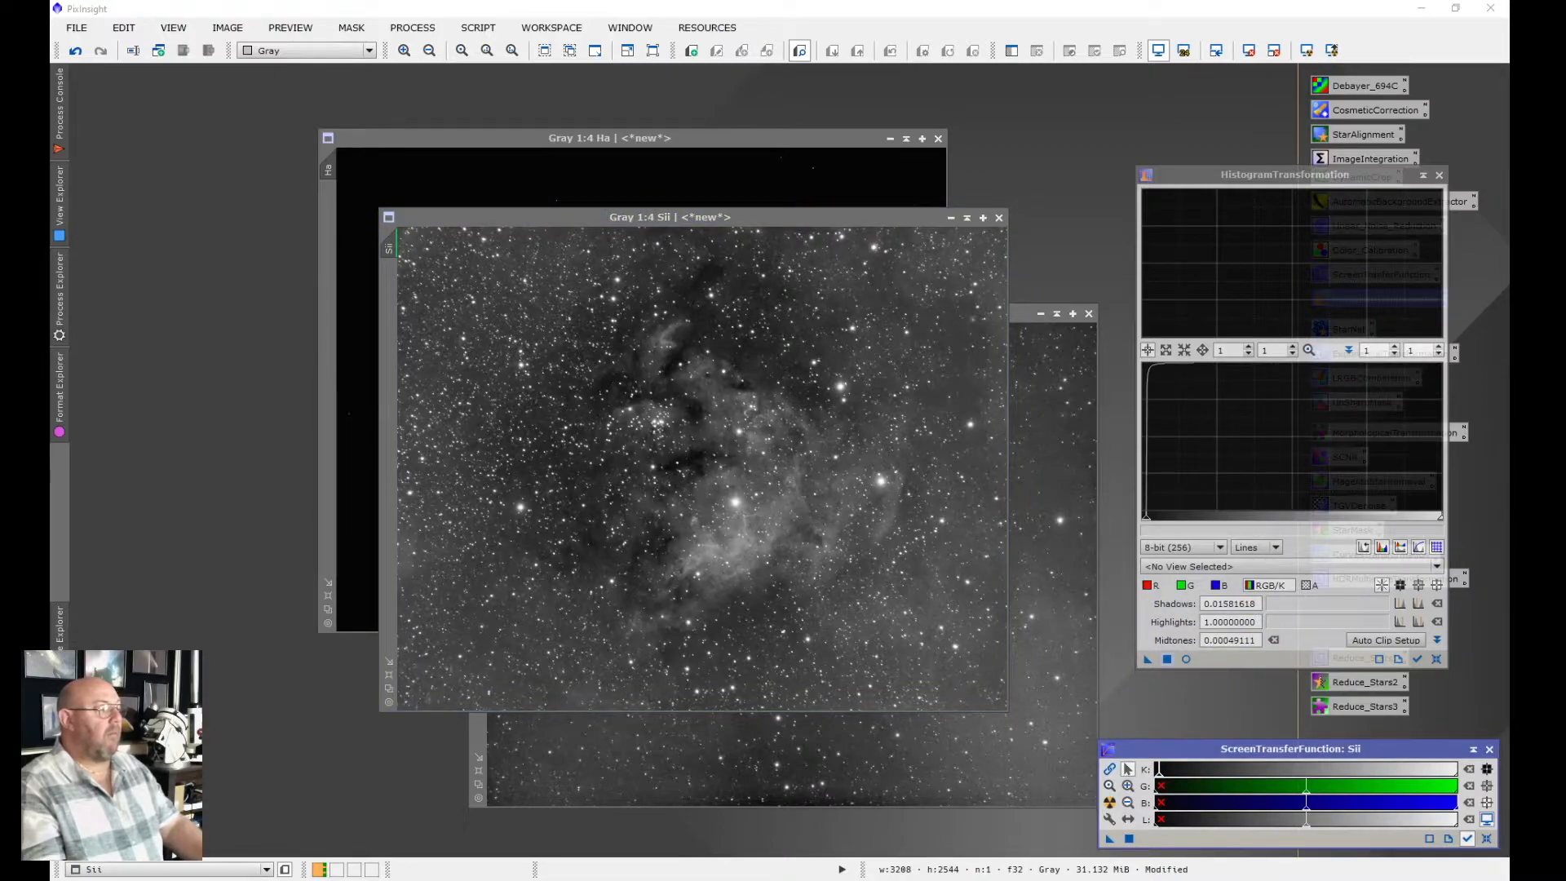
left_click(1167, 659)
left_click(1487, 839)
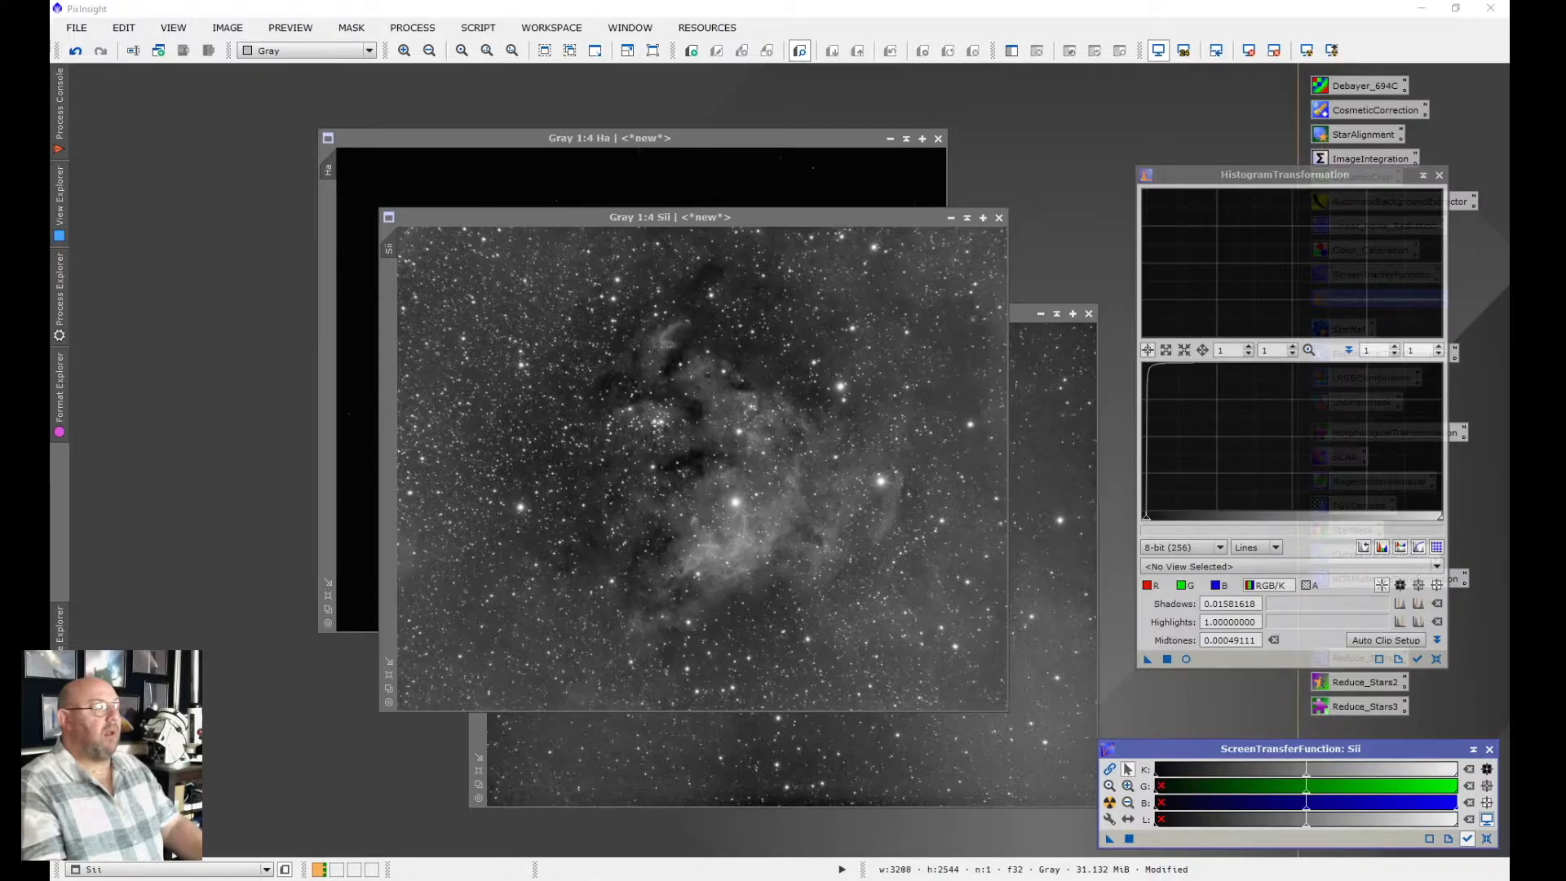
Permanently stretch Ha using its auto screen stretch in HistogramTransformation, remove its screen stretch, and close both stretching tools
left_click(638, 155)
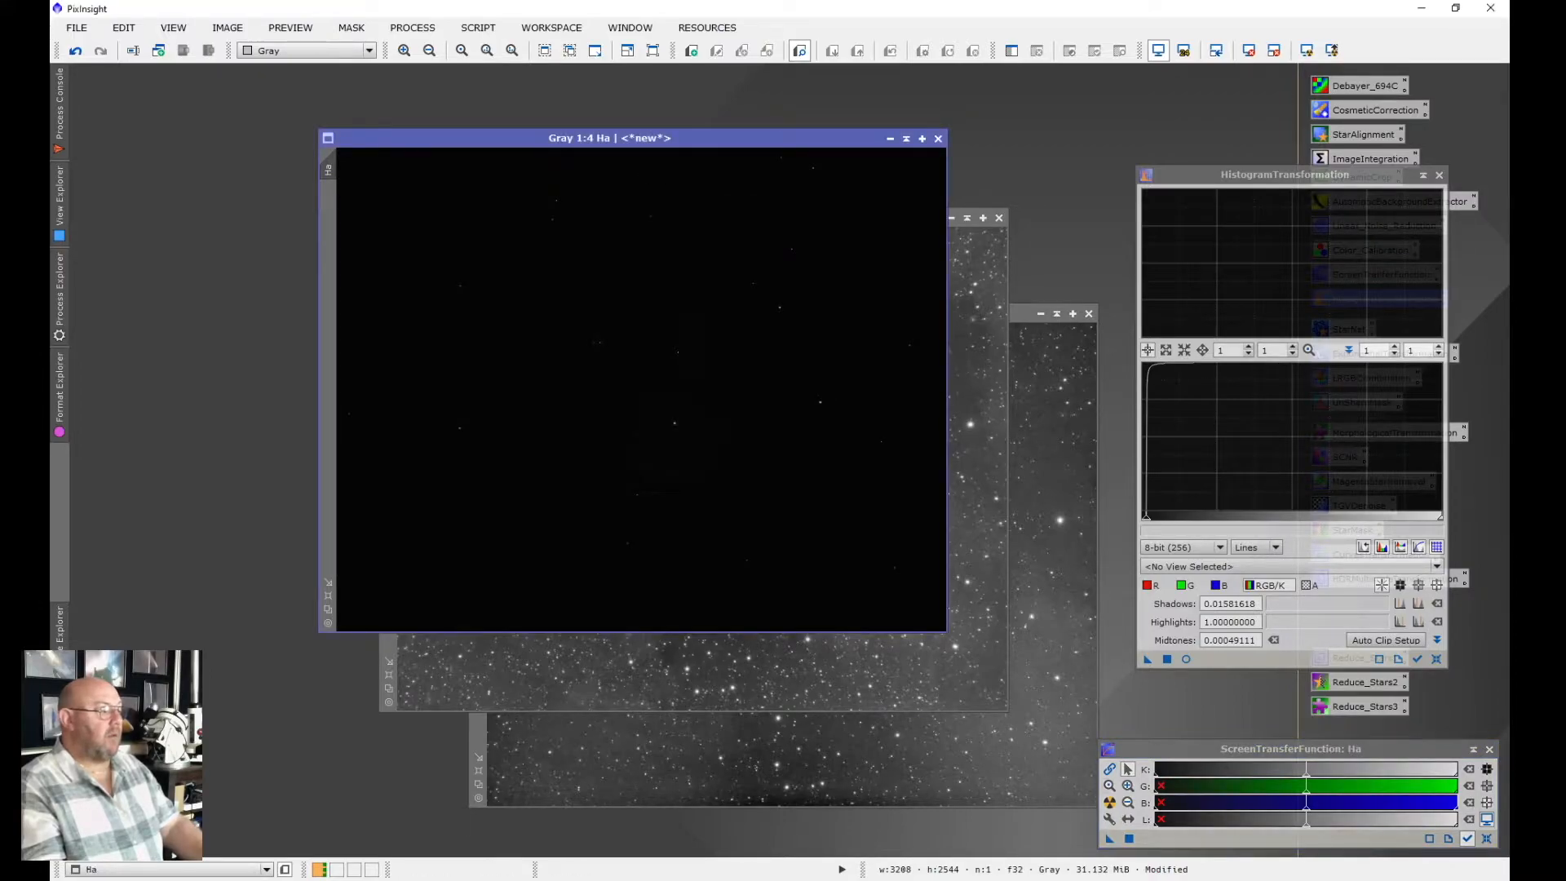
left_click(1109, 803)
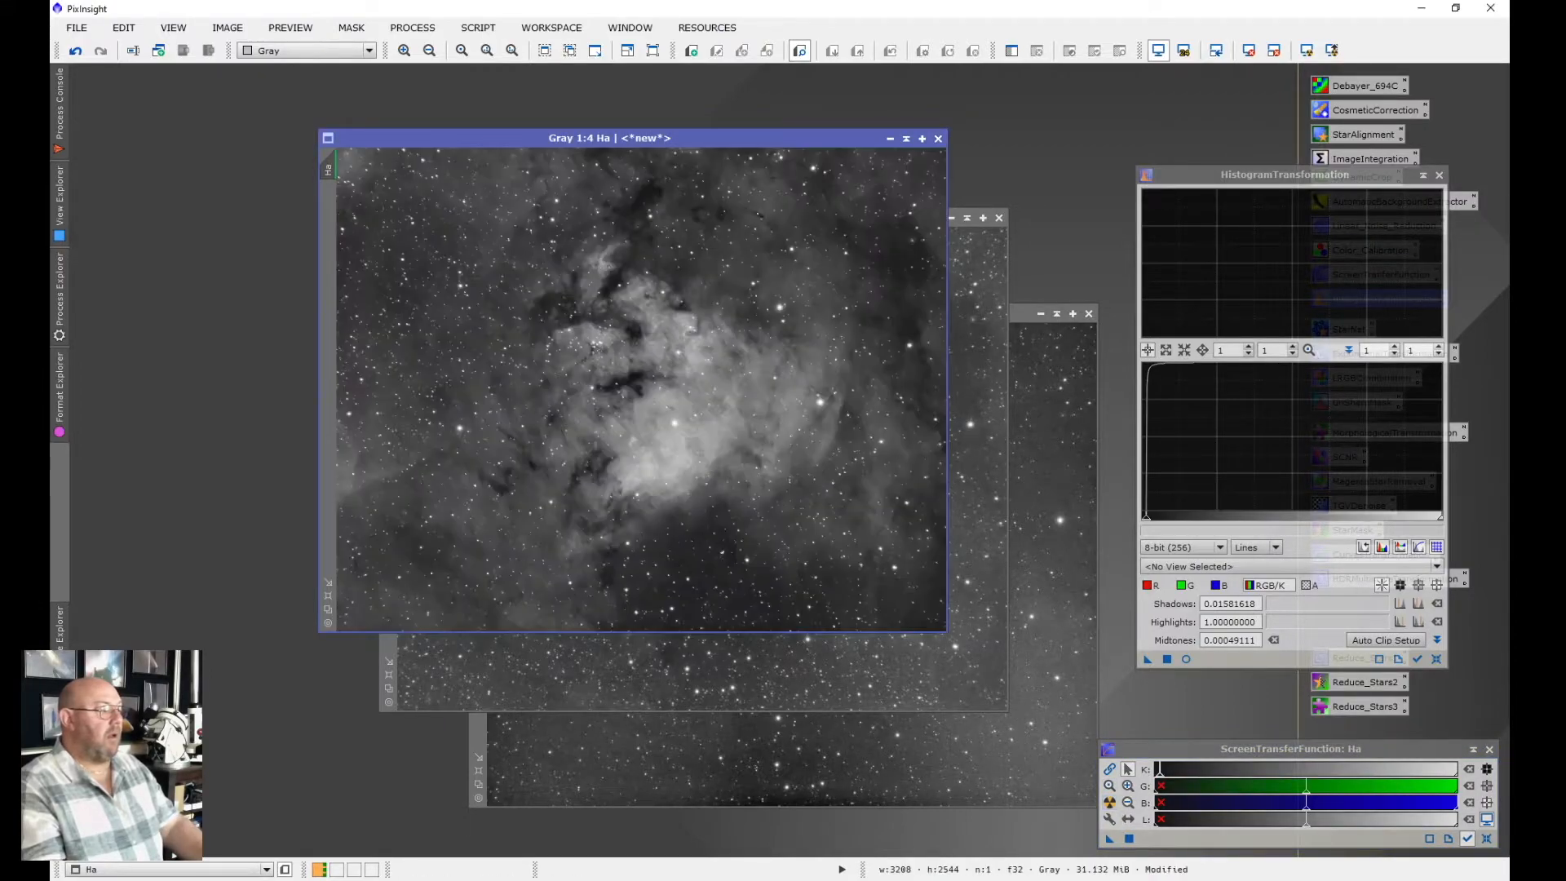
left_click_drag(1109, 838, 1207, 658)
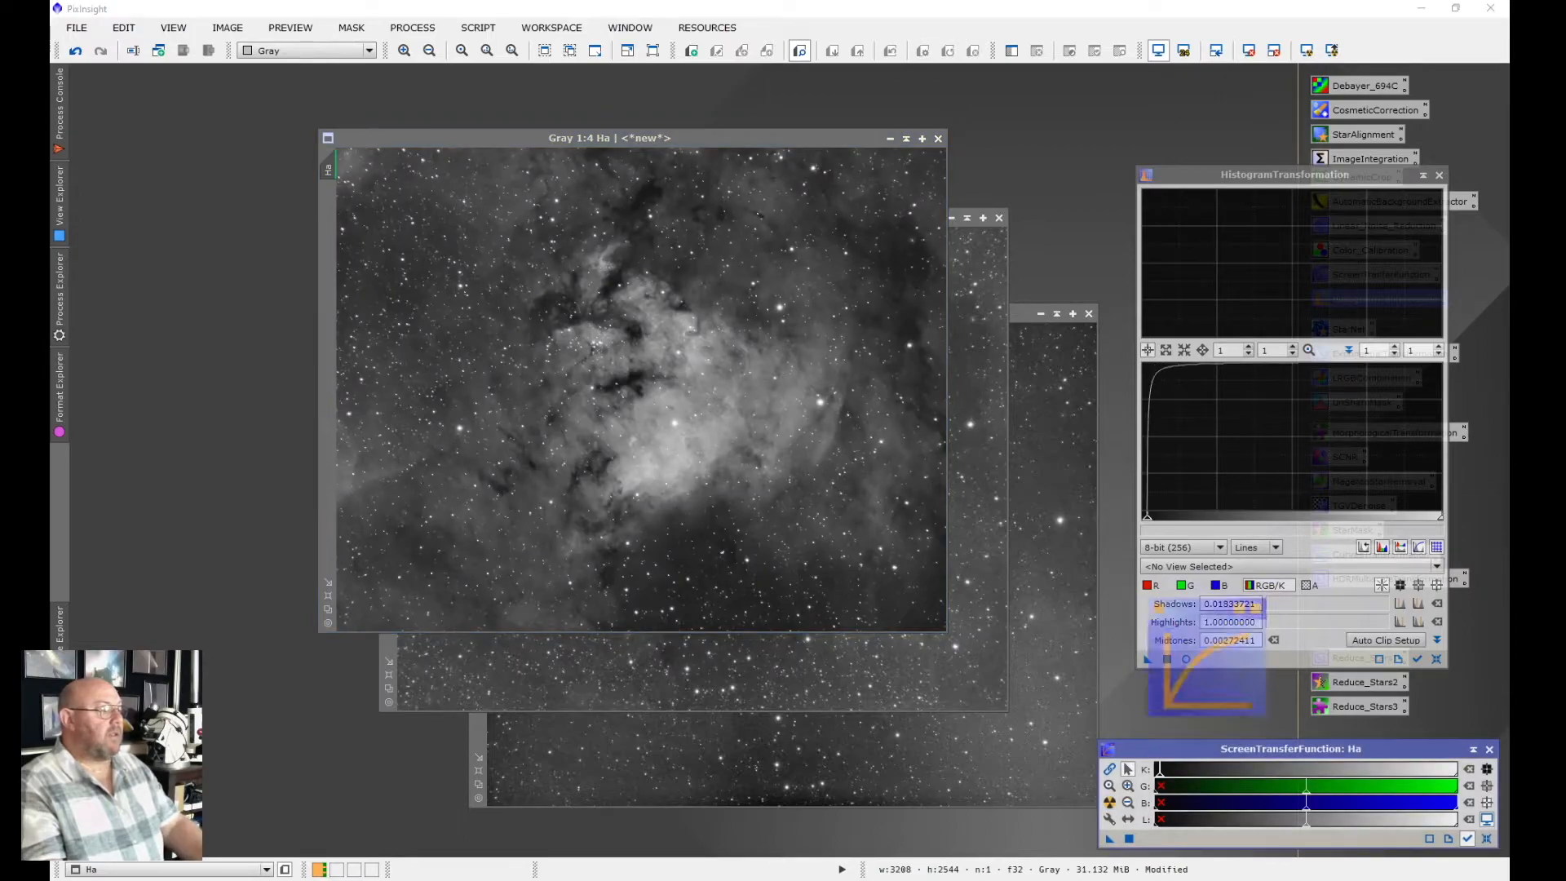
left_click(1167, 659)
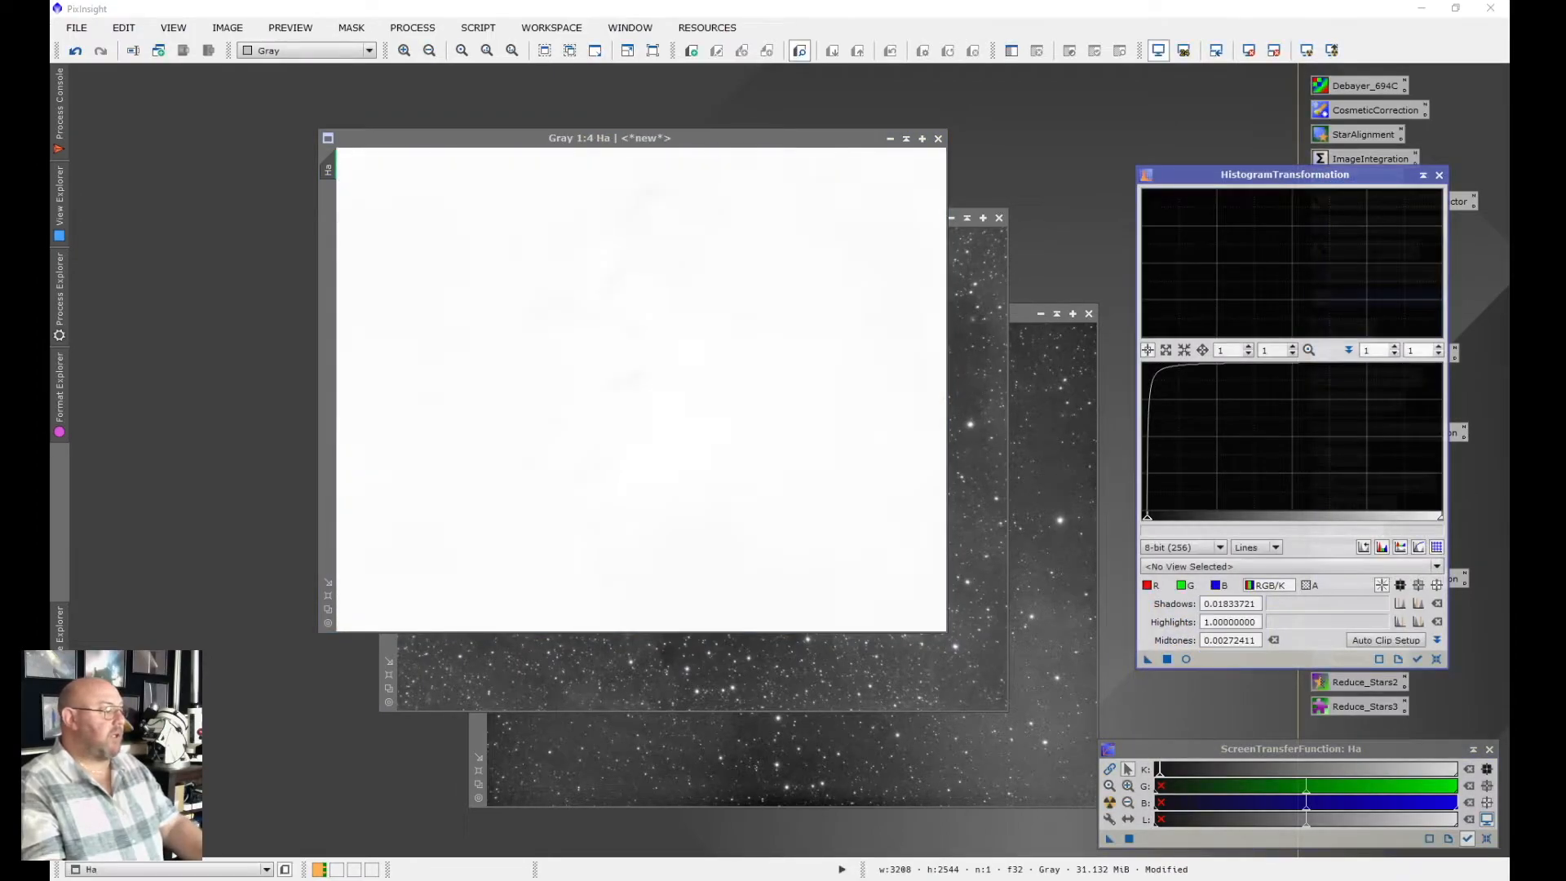
key("ctrl+F12")
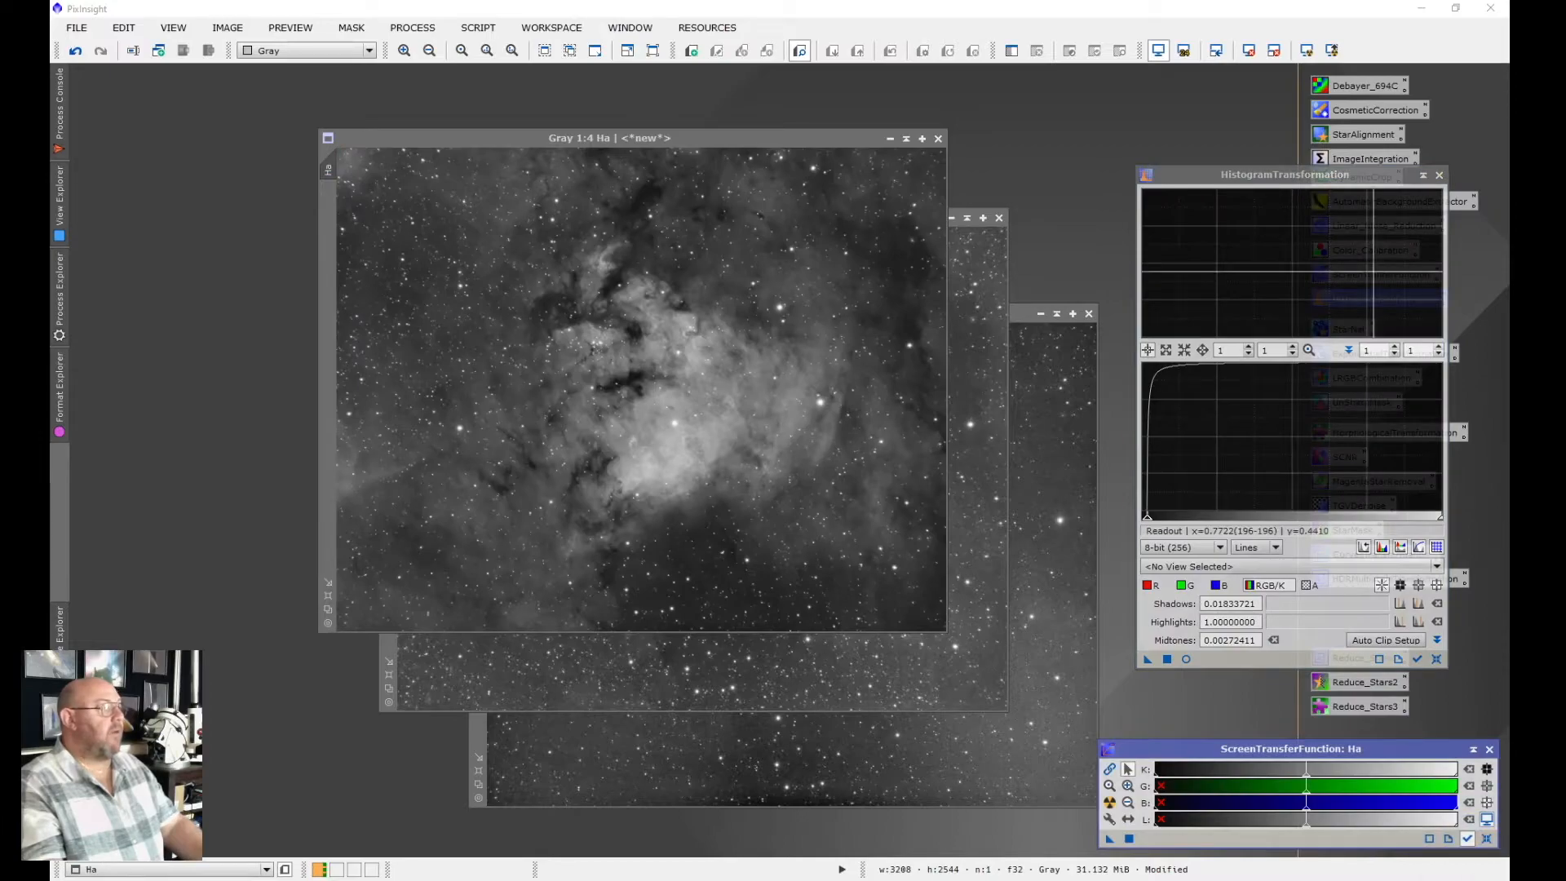
left_click(1439, 175)
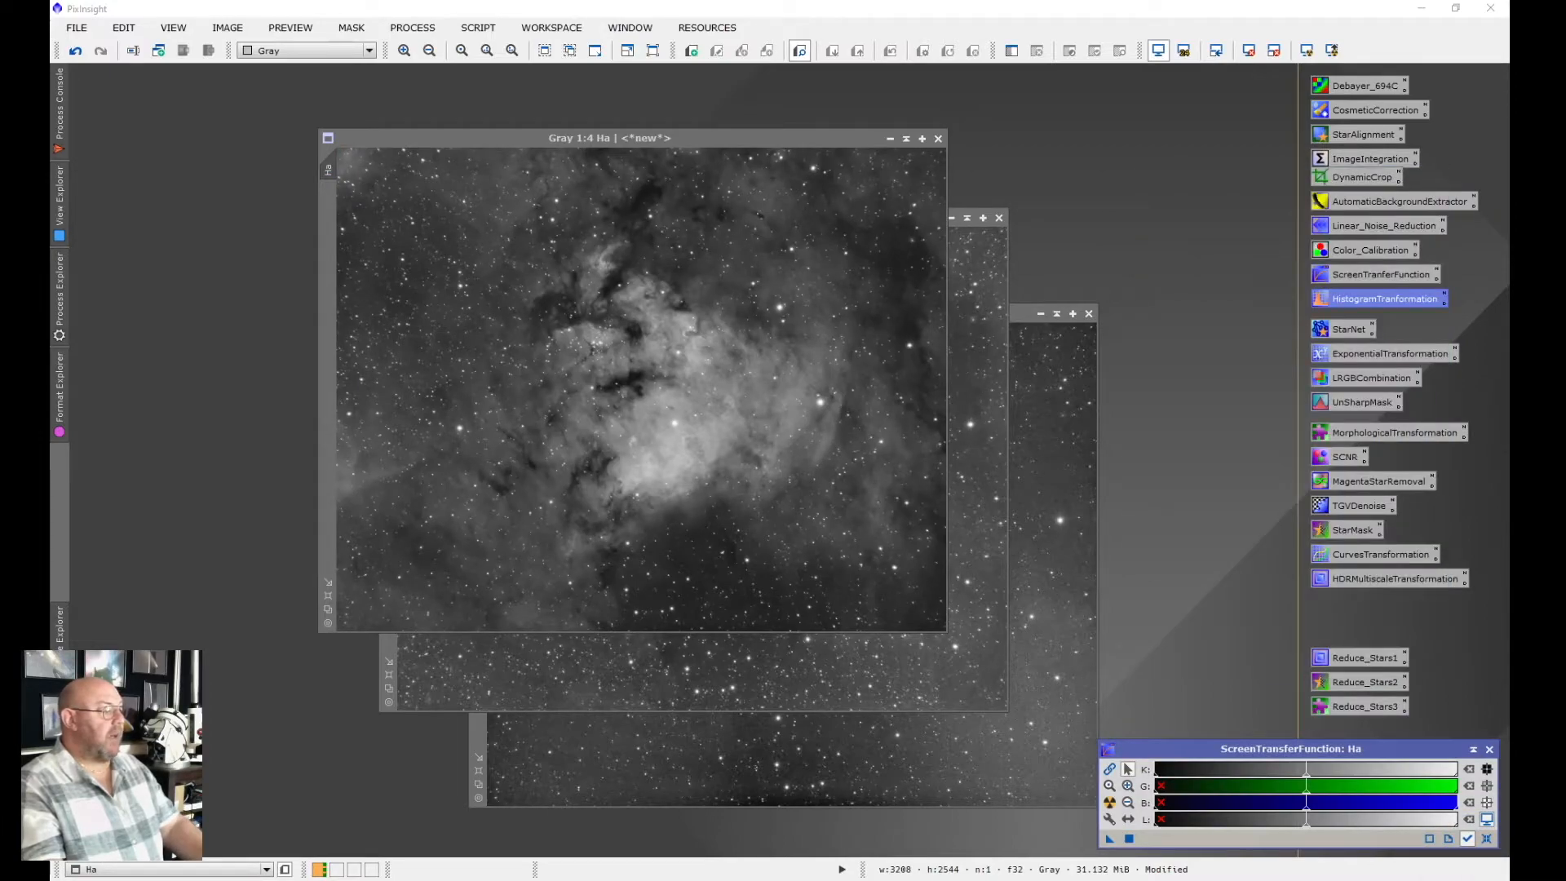
left_click(1490, 749)
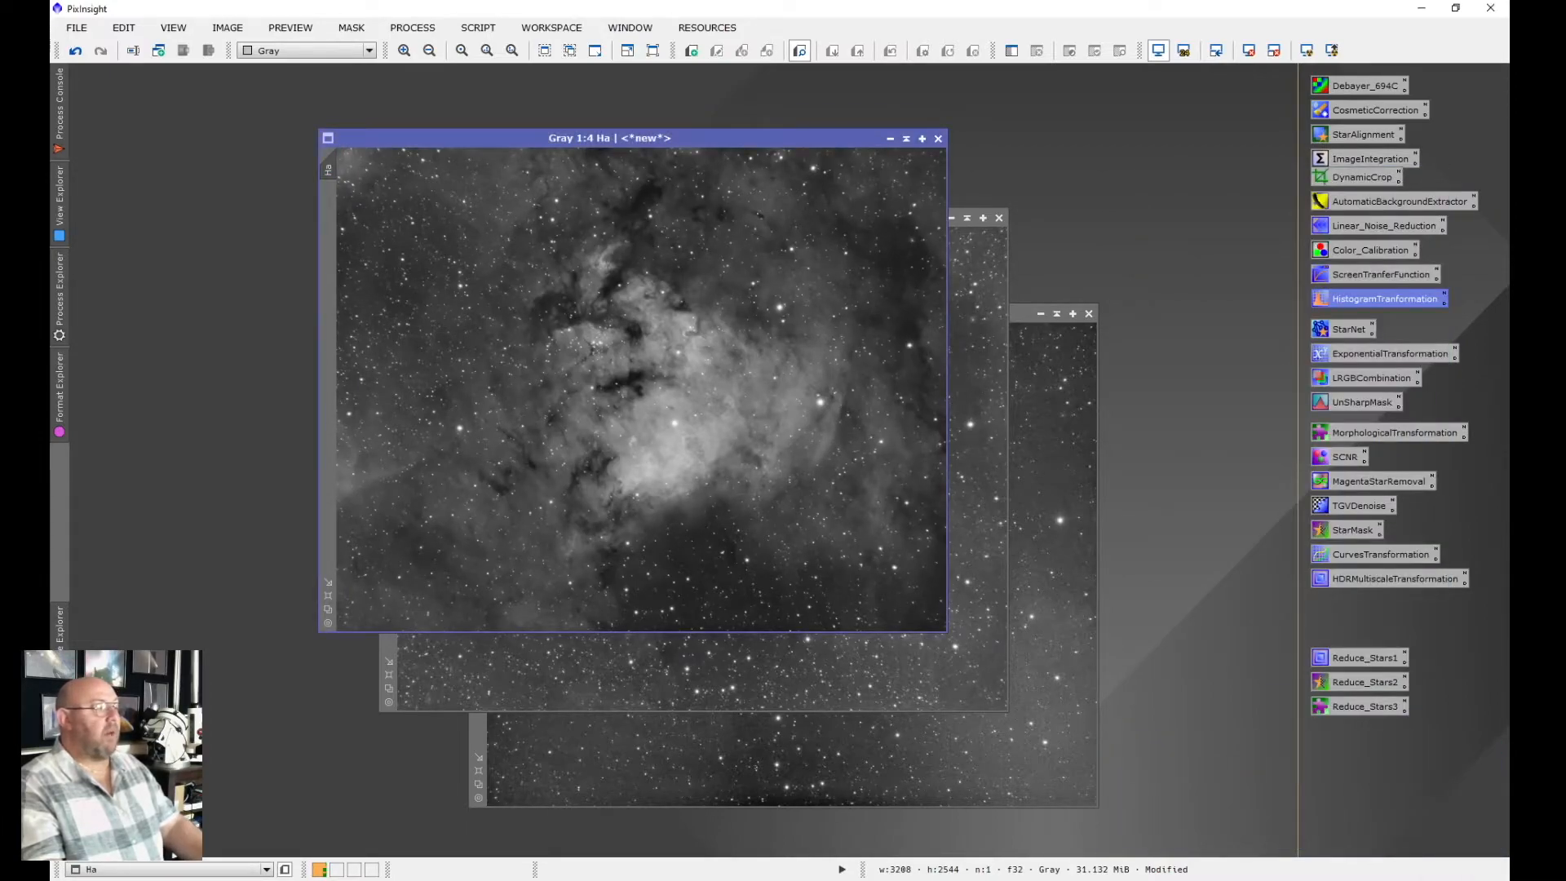
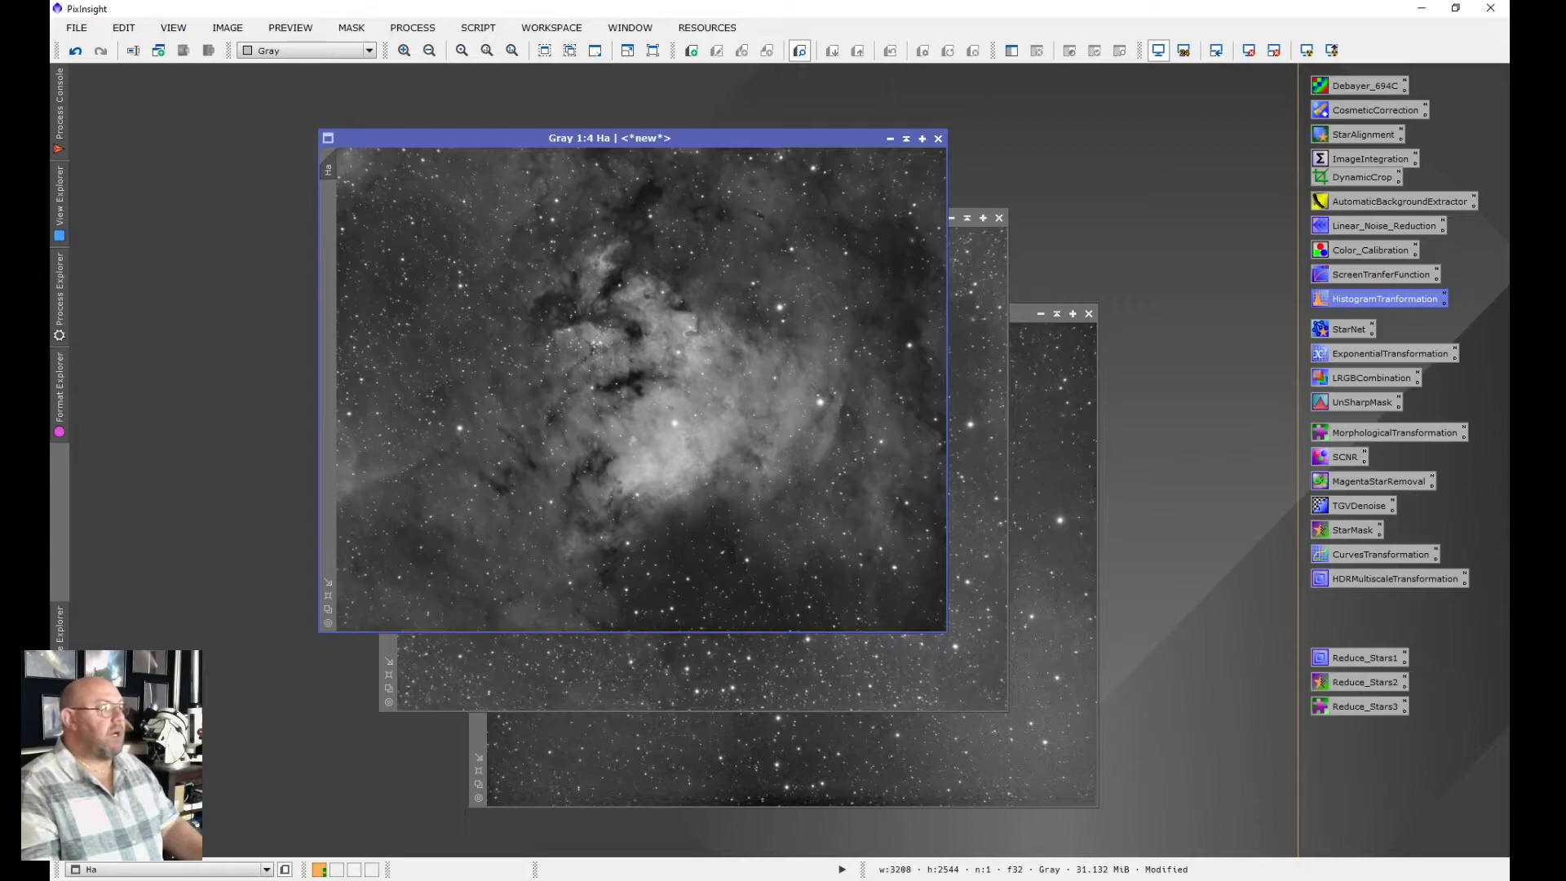
Run StarNet on Ha with stride 128 and star mask creation, compare the starless image with its mask, and collapse the Ha window
double_click(1346, 329)
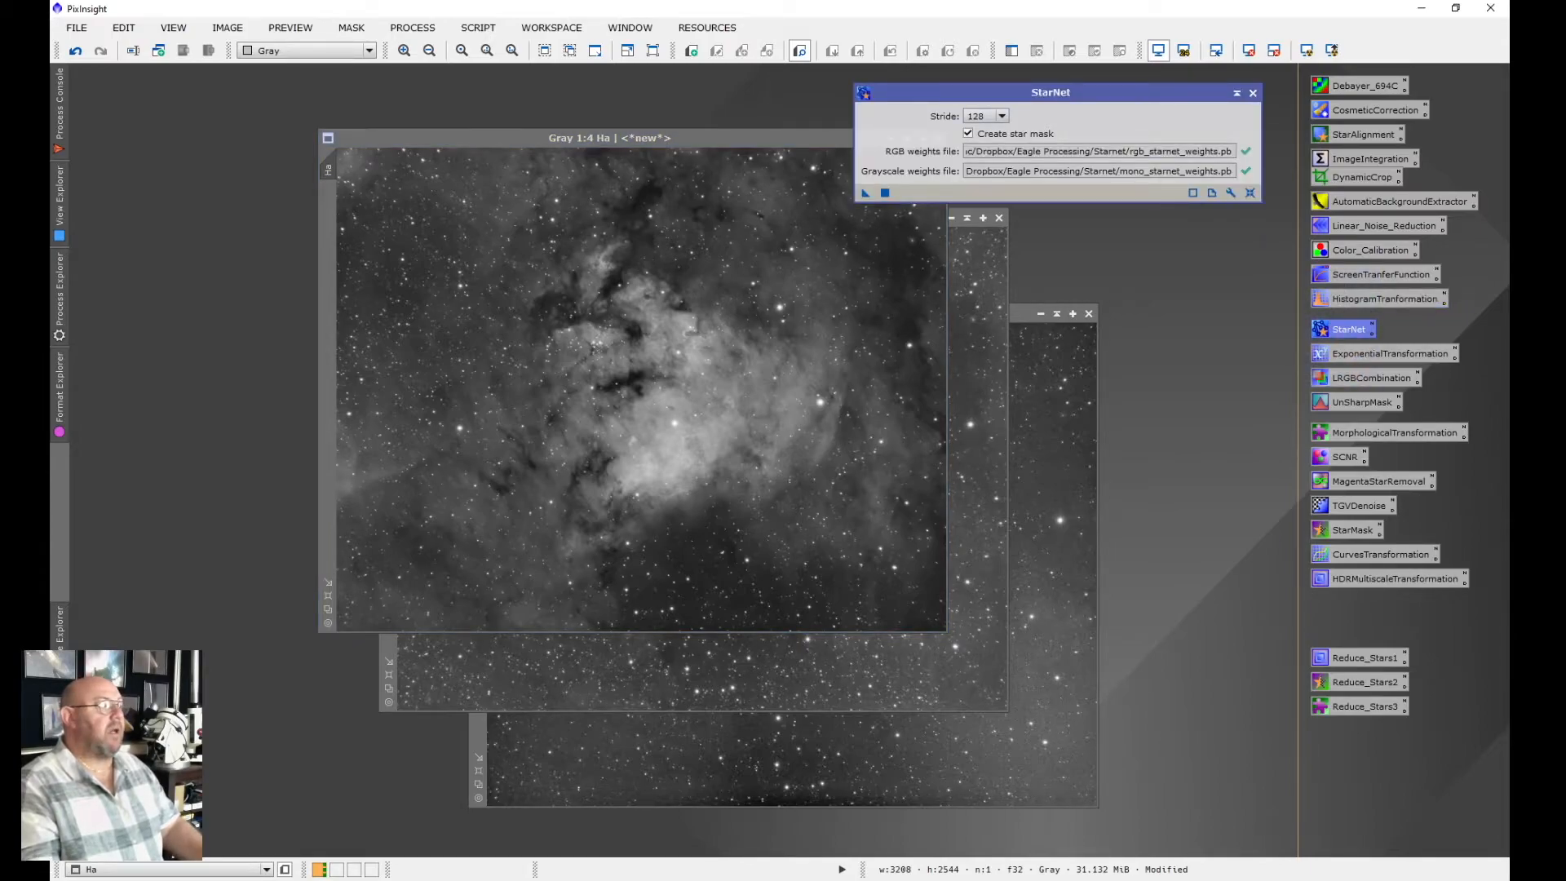
left_click_drag(979, 92, 1077, 92)
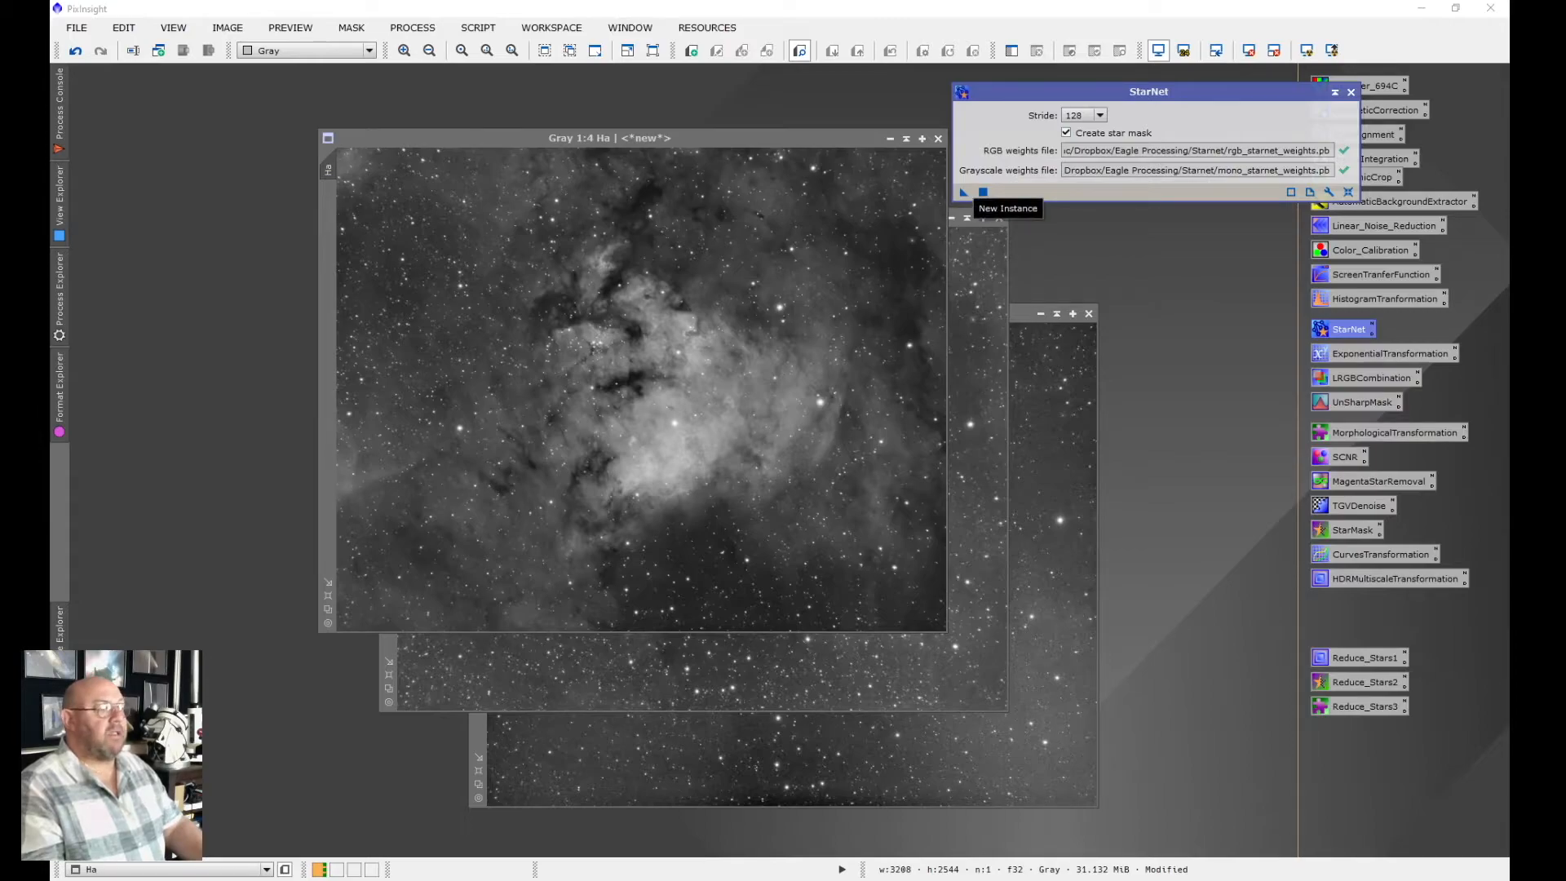
left_click_drag(963, 192, 706, 262)
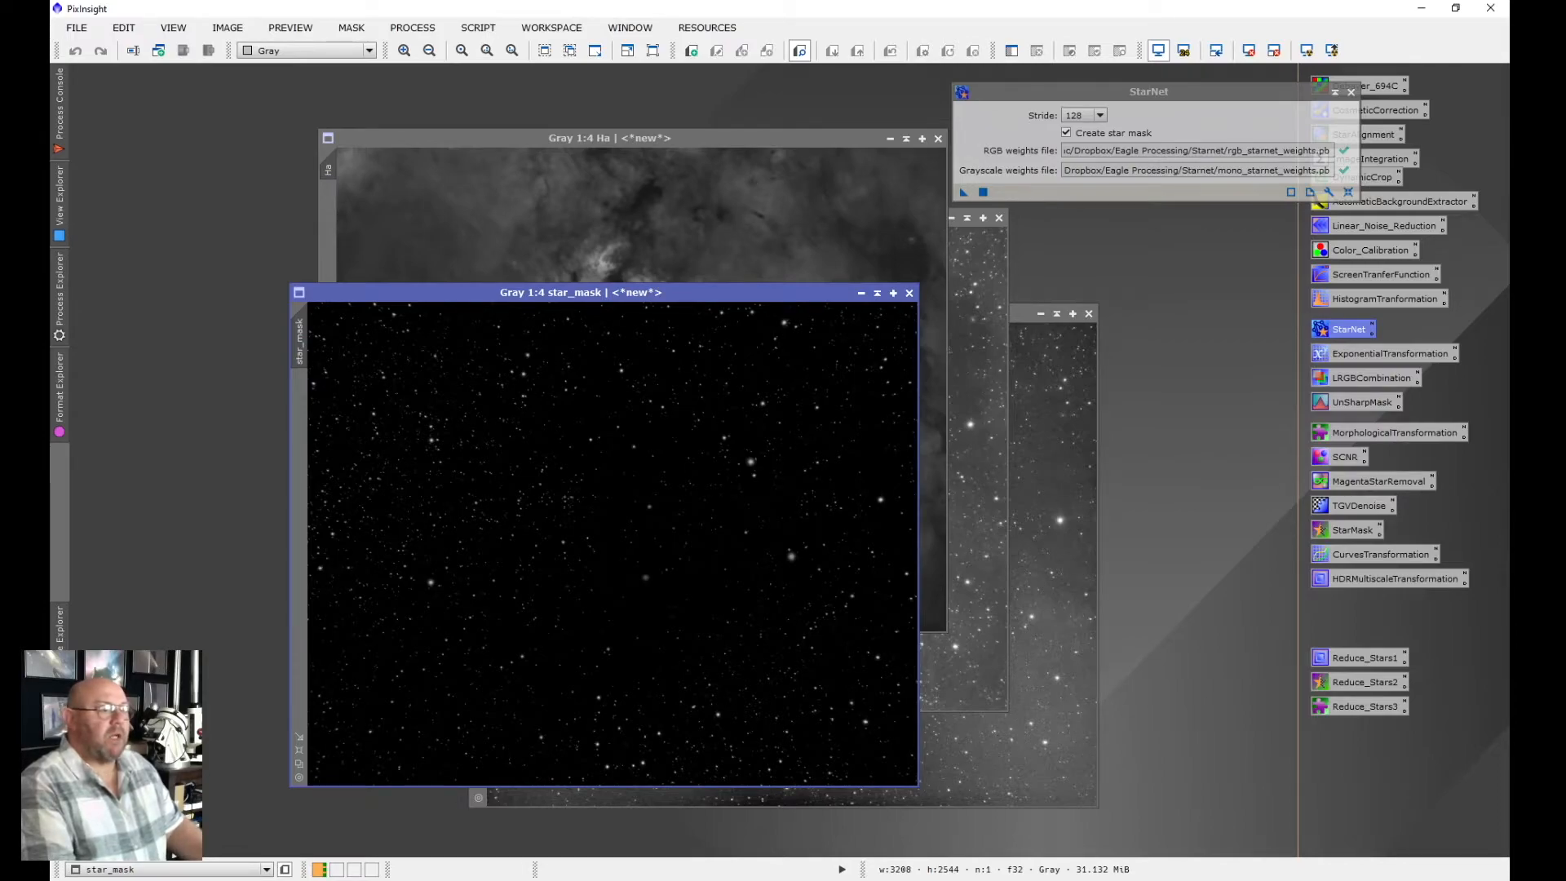
left_click_drag(652, 292, 1126, 329)
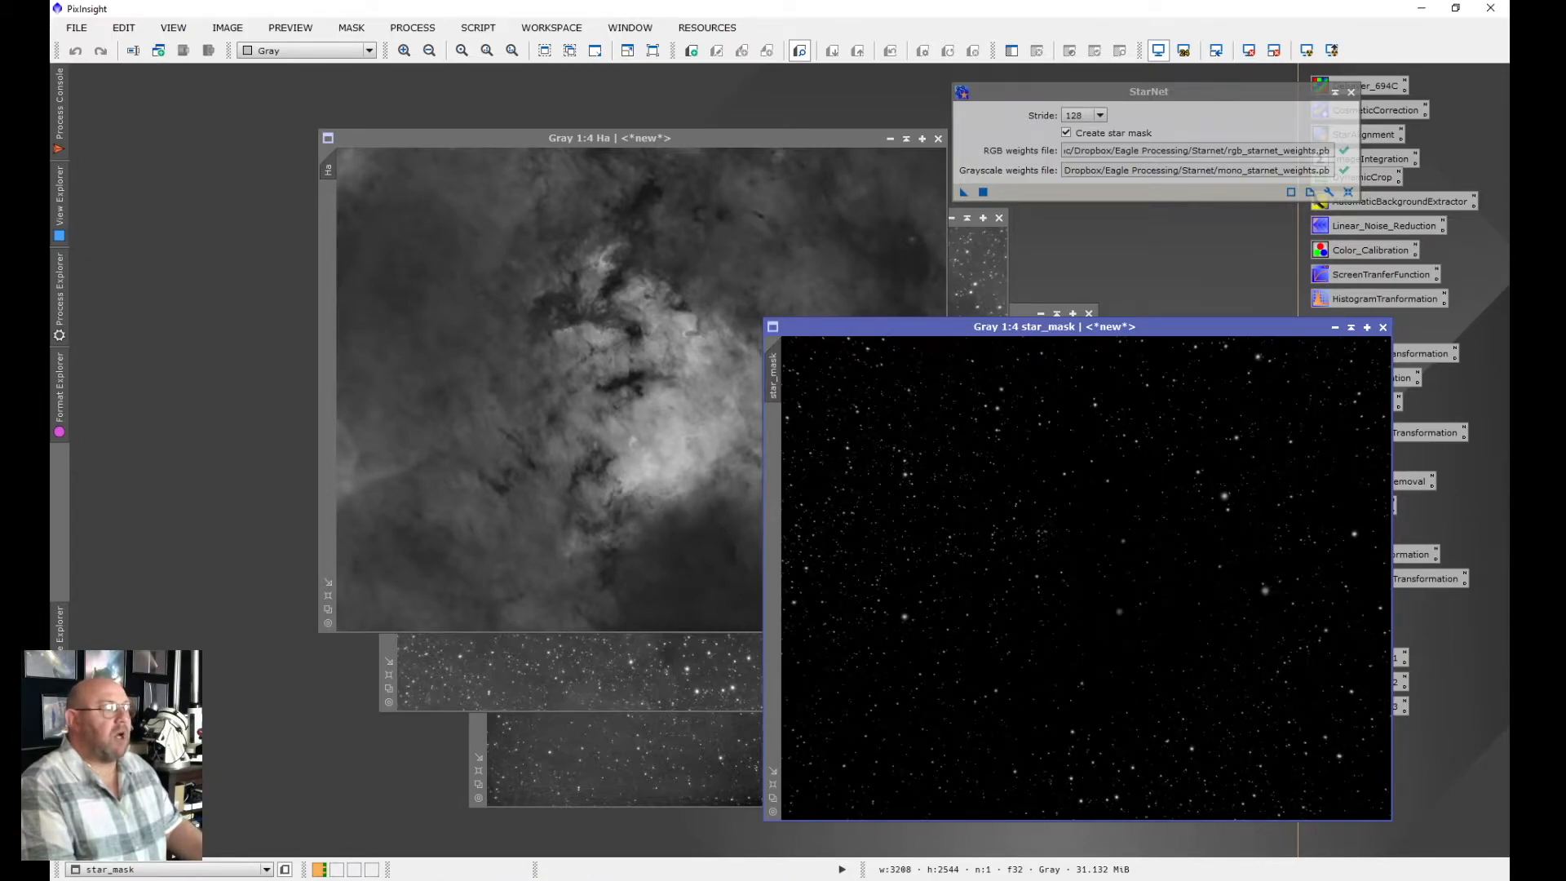
left_click(710, 544)
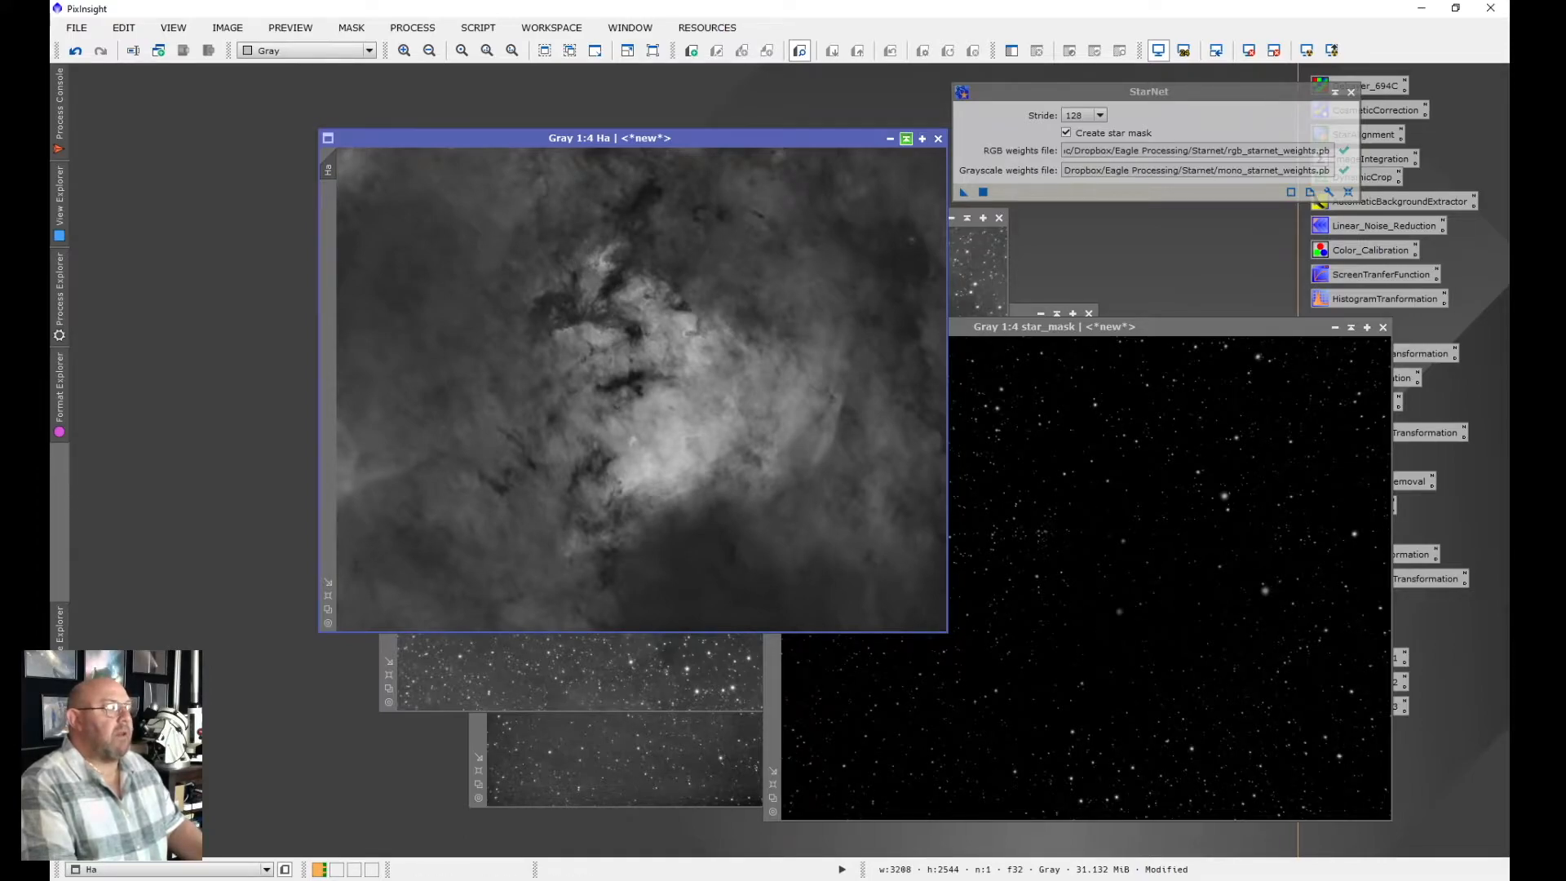
left_click(905, 139)
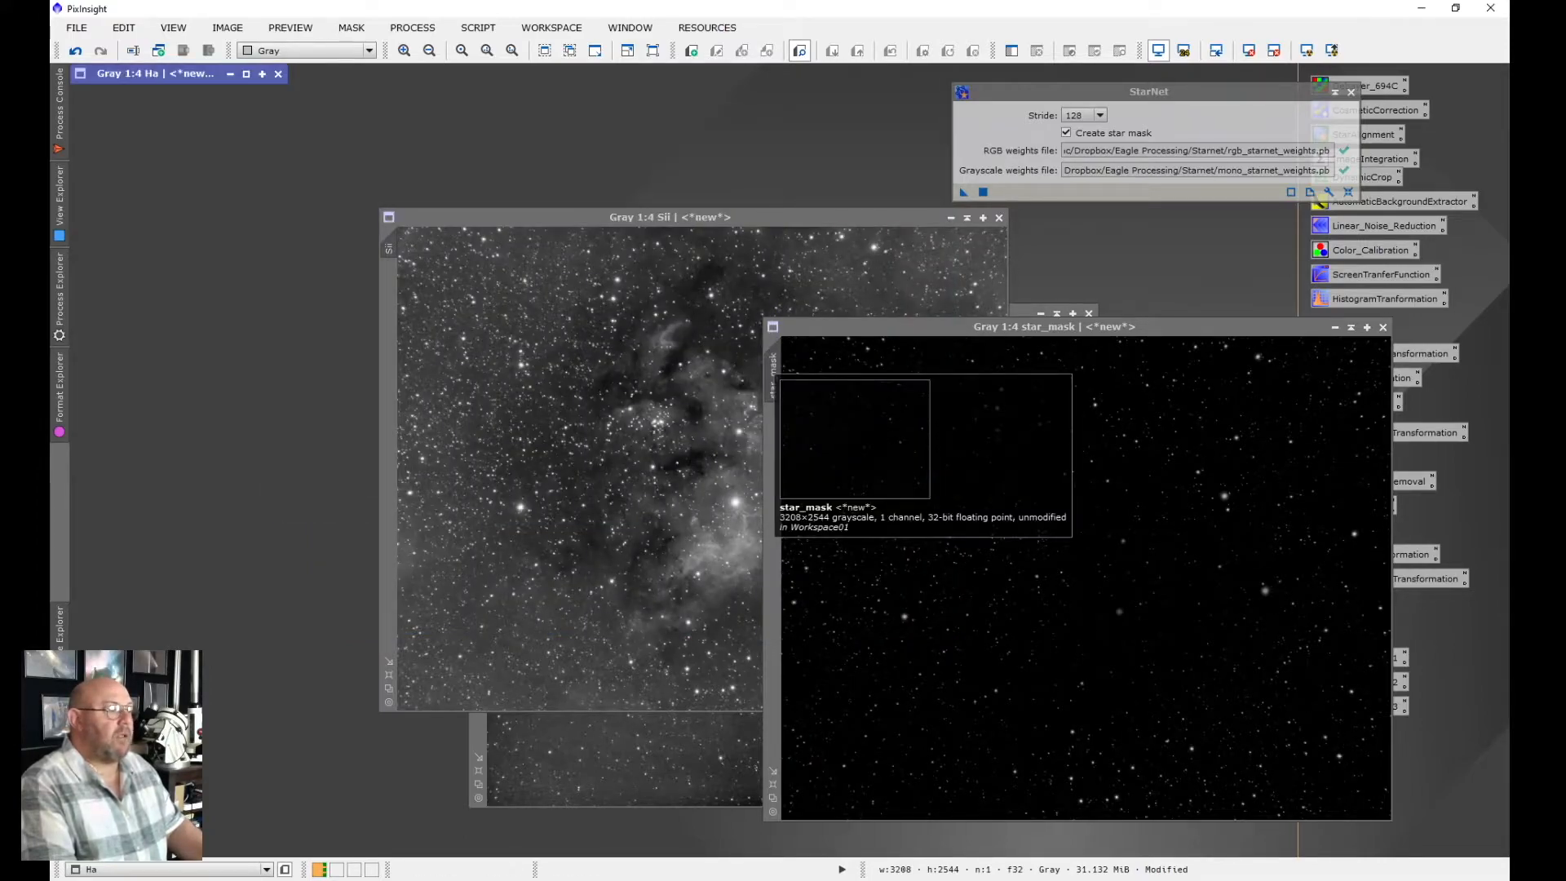
Rename the new star mask Ha_star_mask and park its collapsed window below the collapsed Ha image
double_click(772, 377)
key("End")
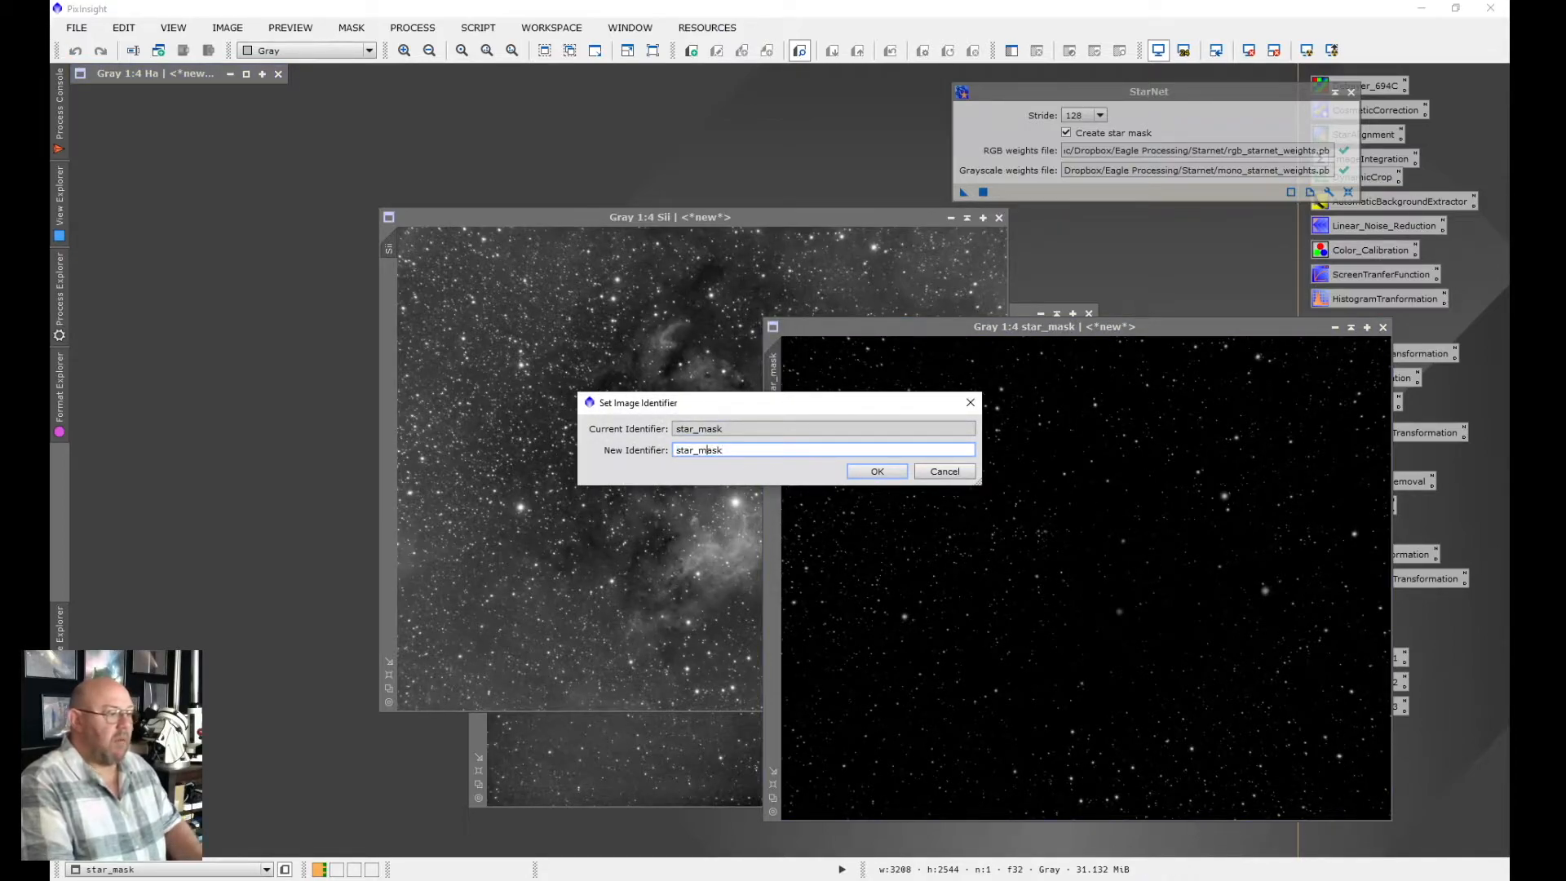
type("Ha_")
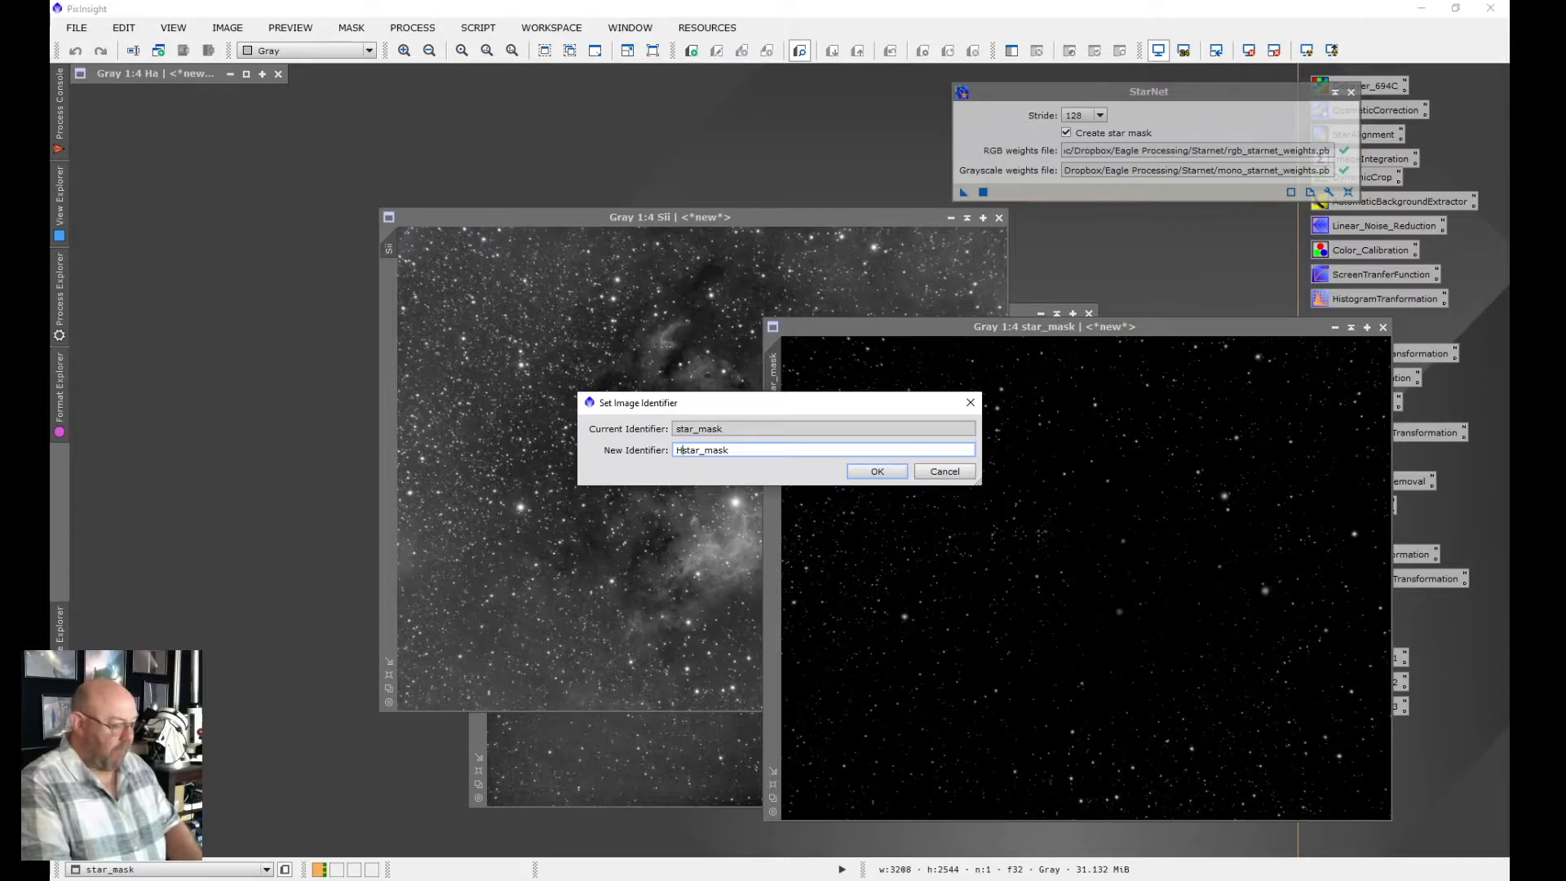
left_click(876, 472)
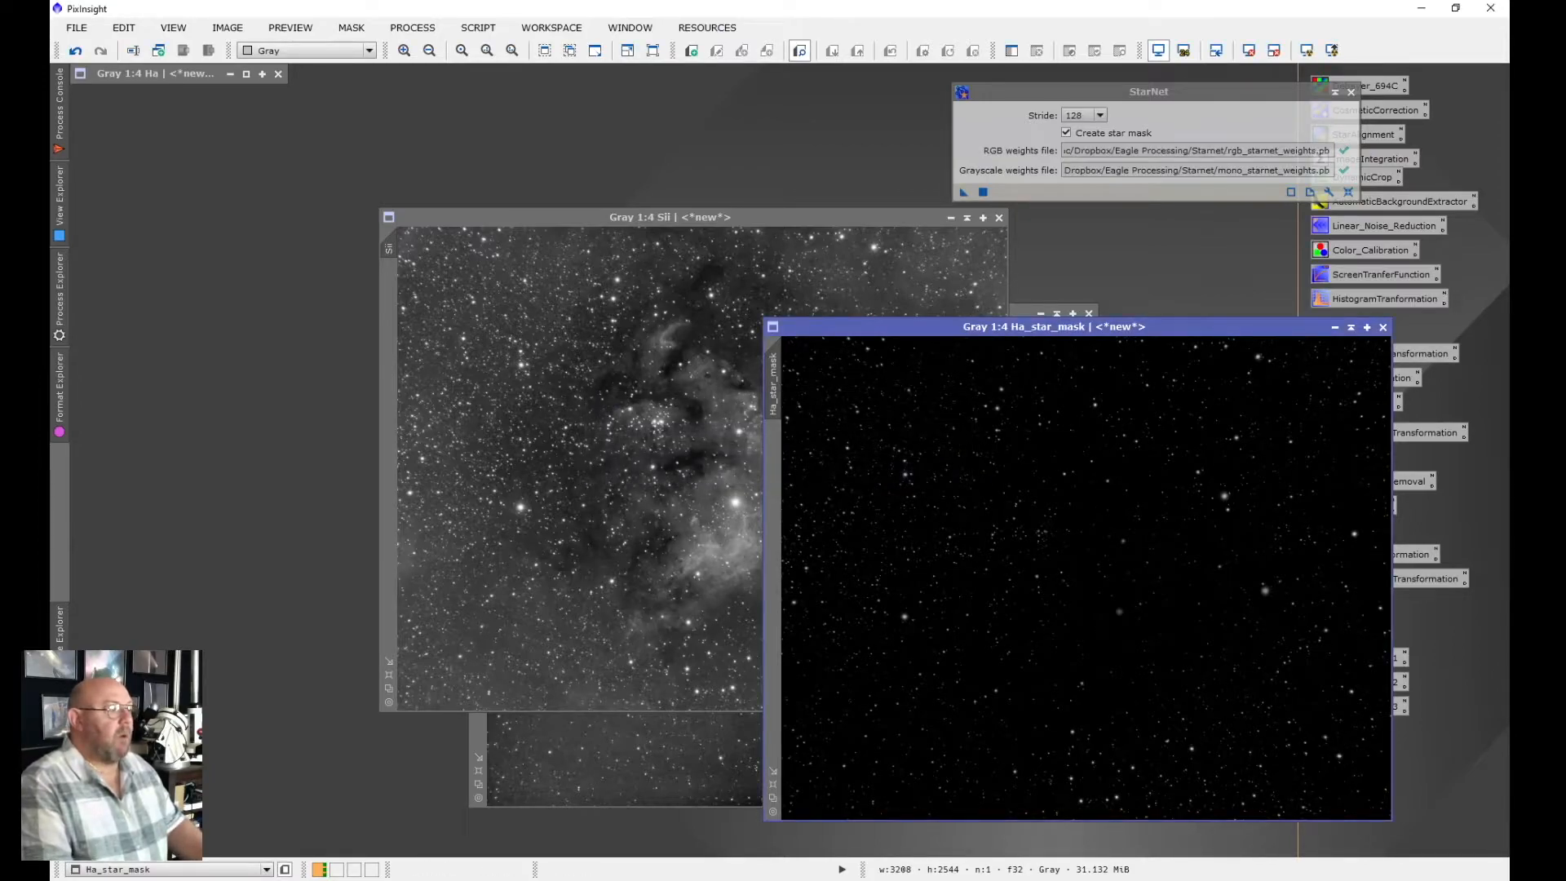
left_click_drag(1060, 327, 623, 180)
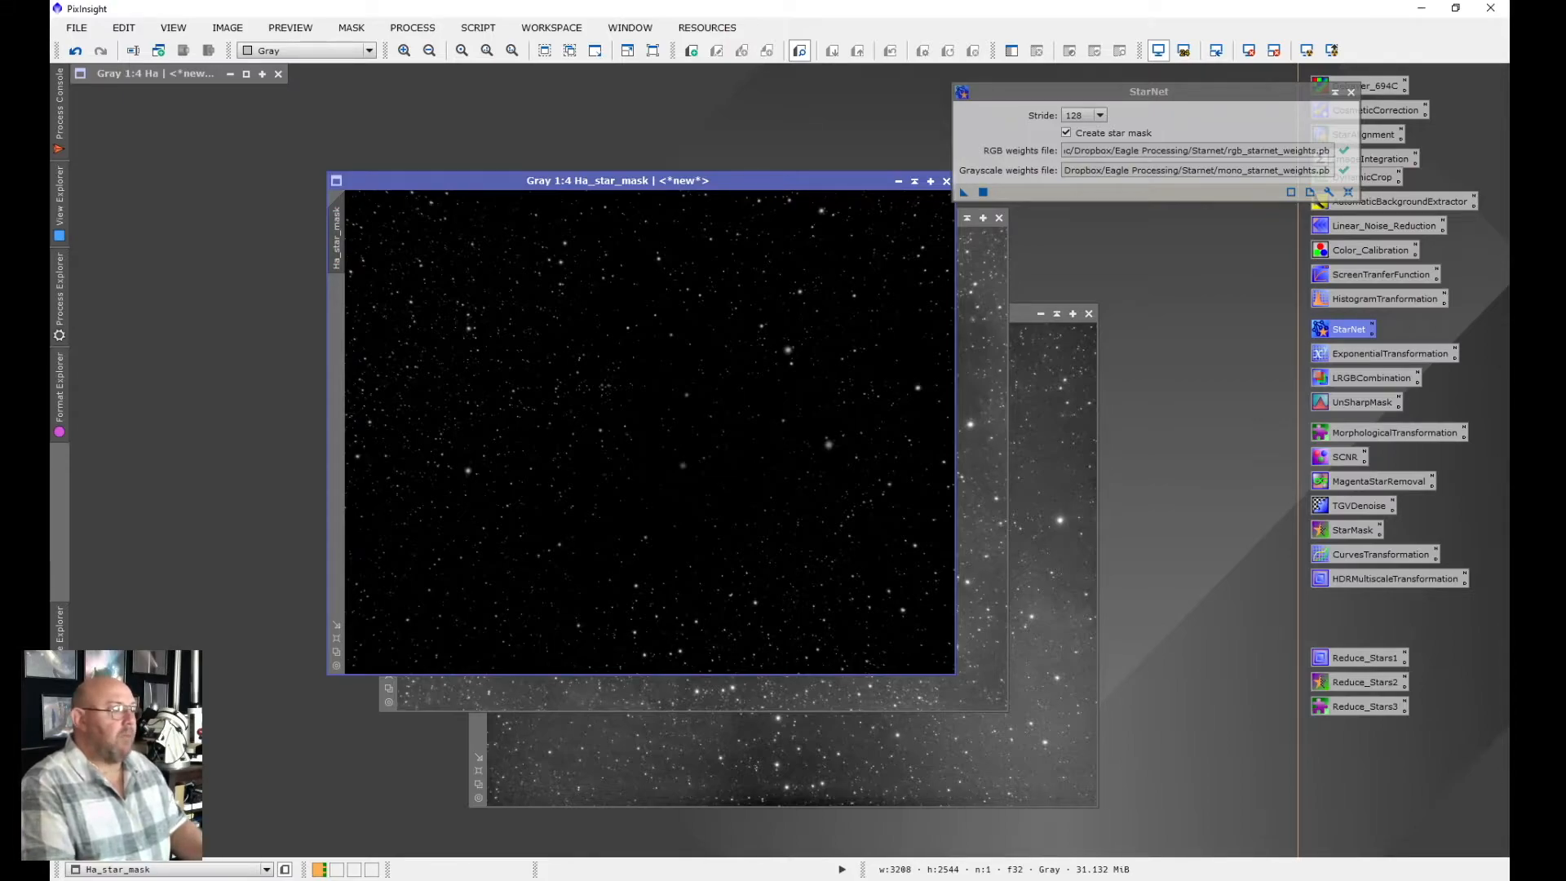
left_click(914, 180)
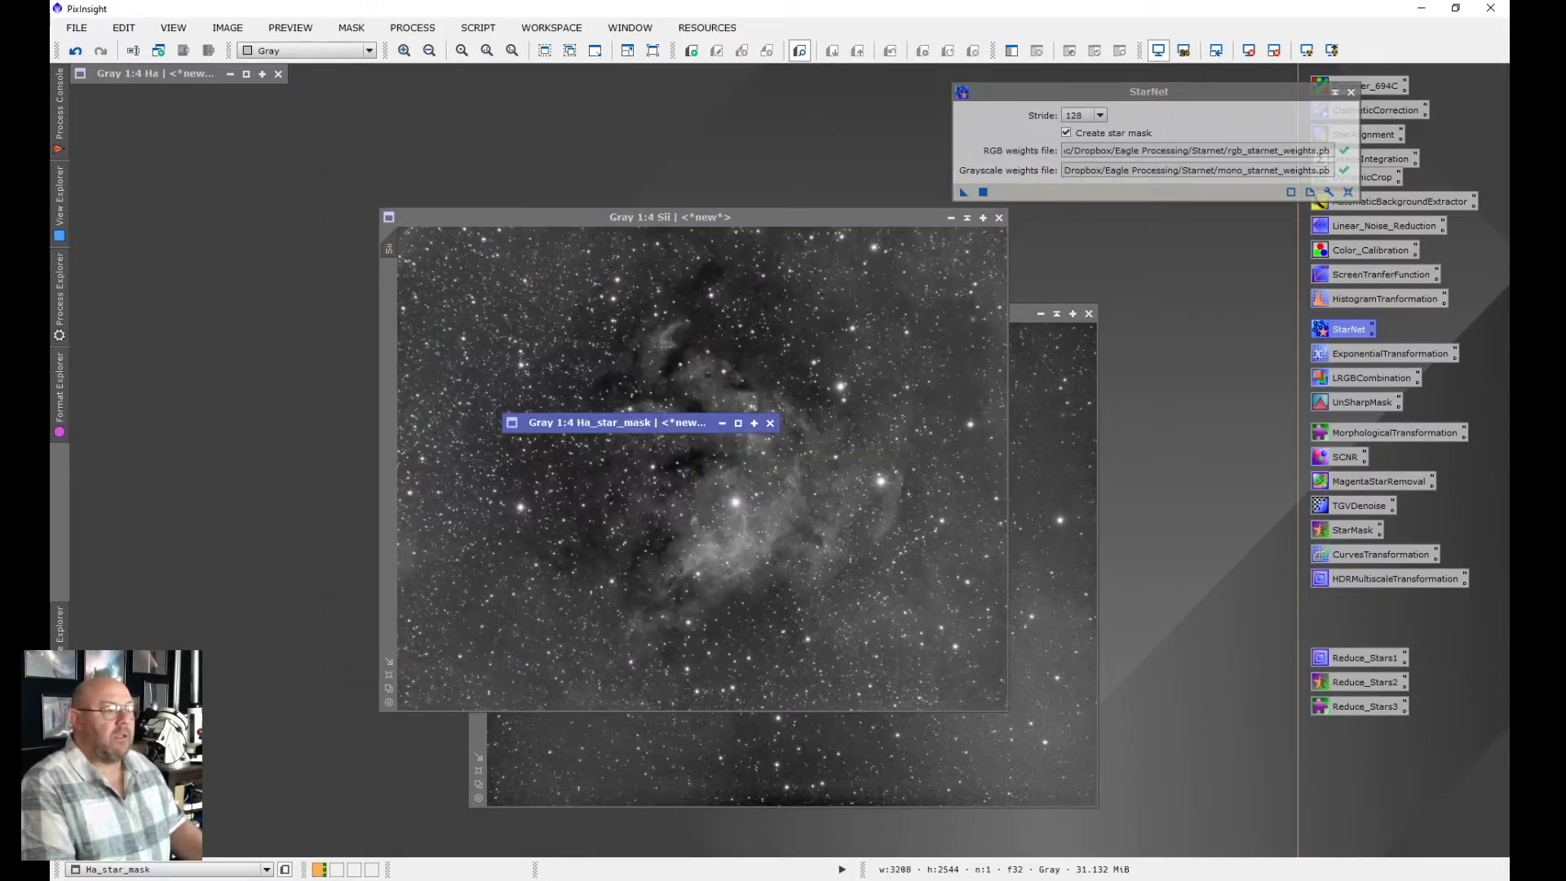
left_click_drag(612, 422, 181, 169)
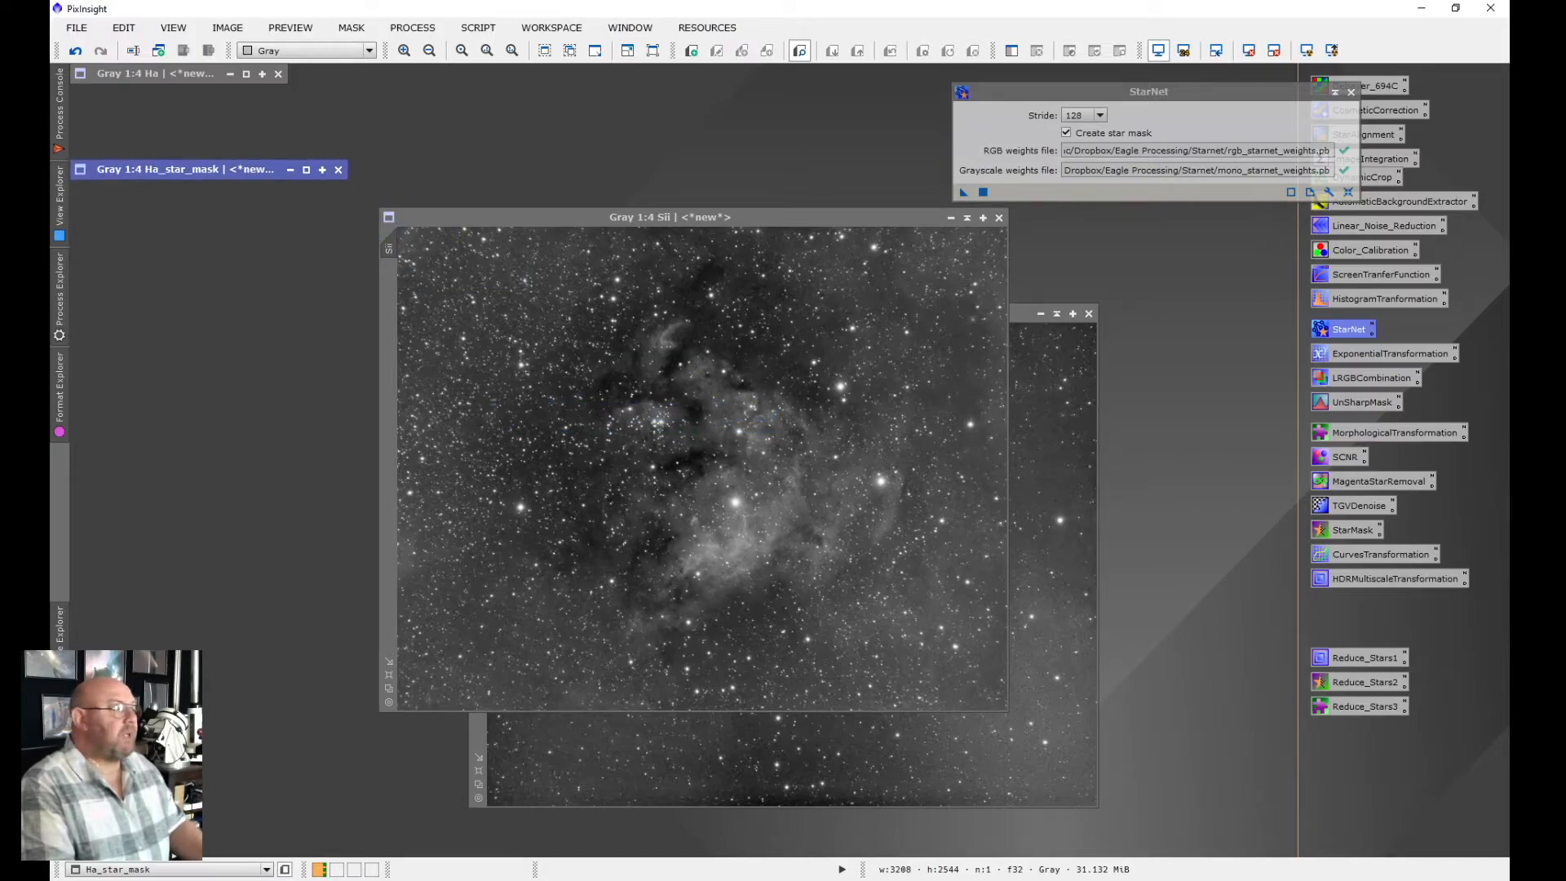
Run StarNet on Sii with star mask creation and set the starless image and its mask side by side
left_click(702, 469)
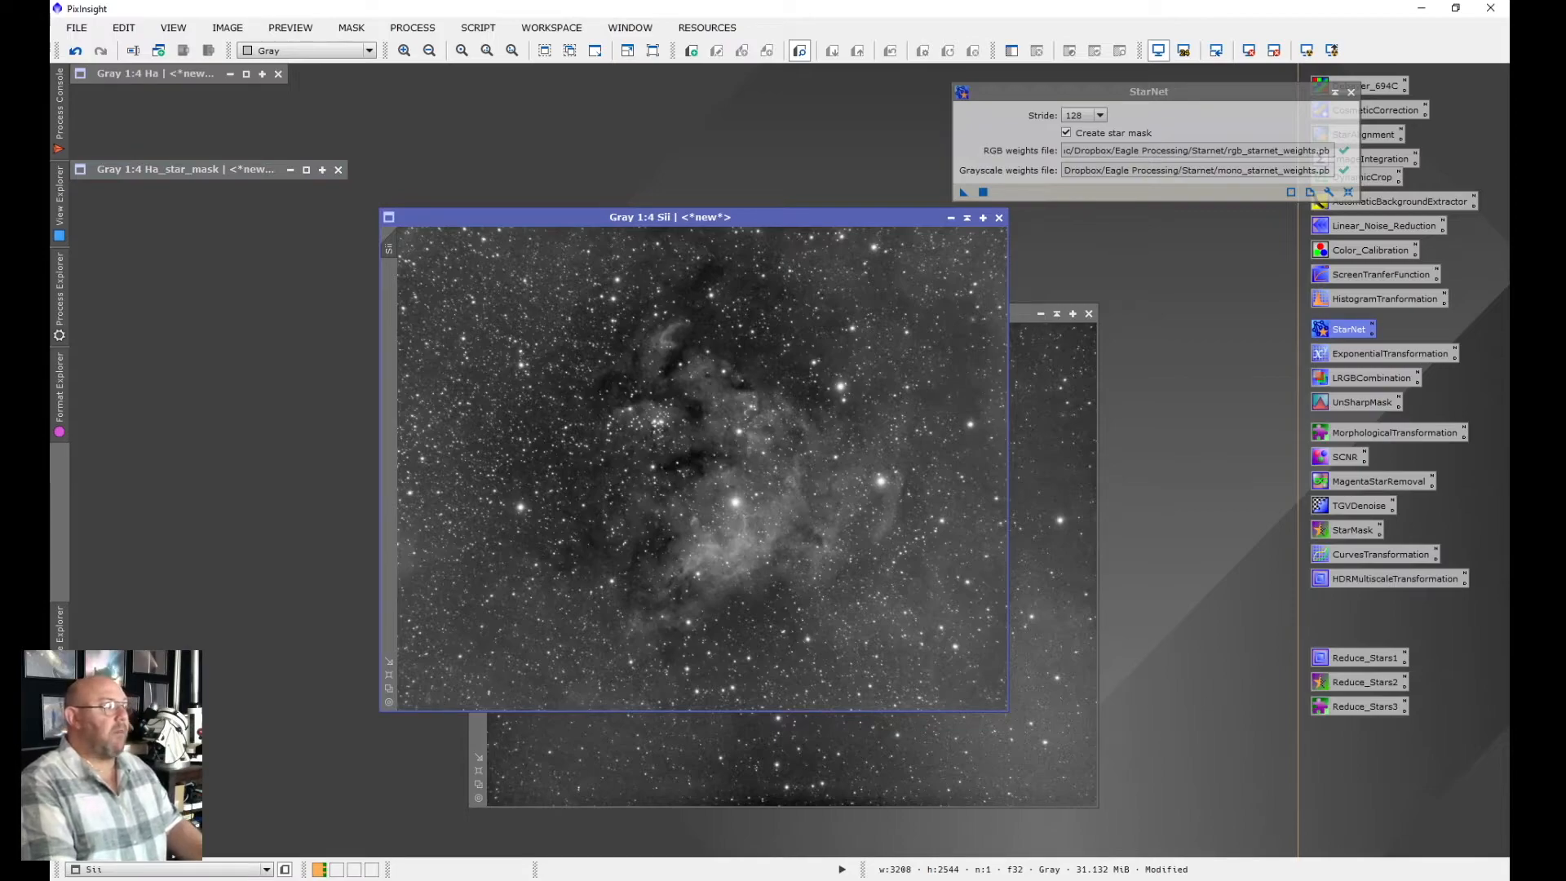
left_click_drag(963, 191, 834, 313)
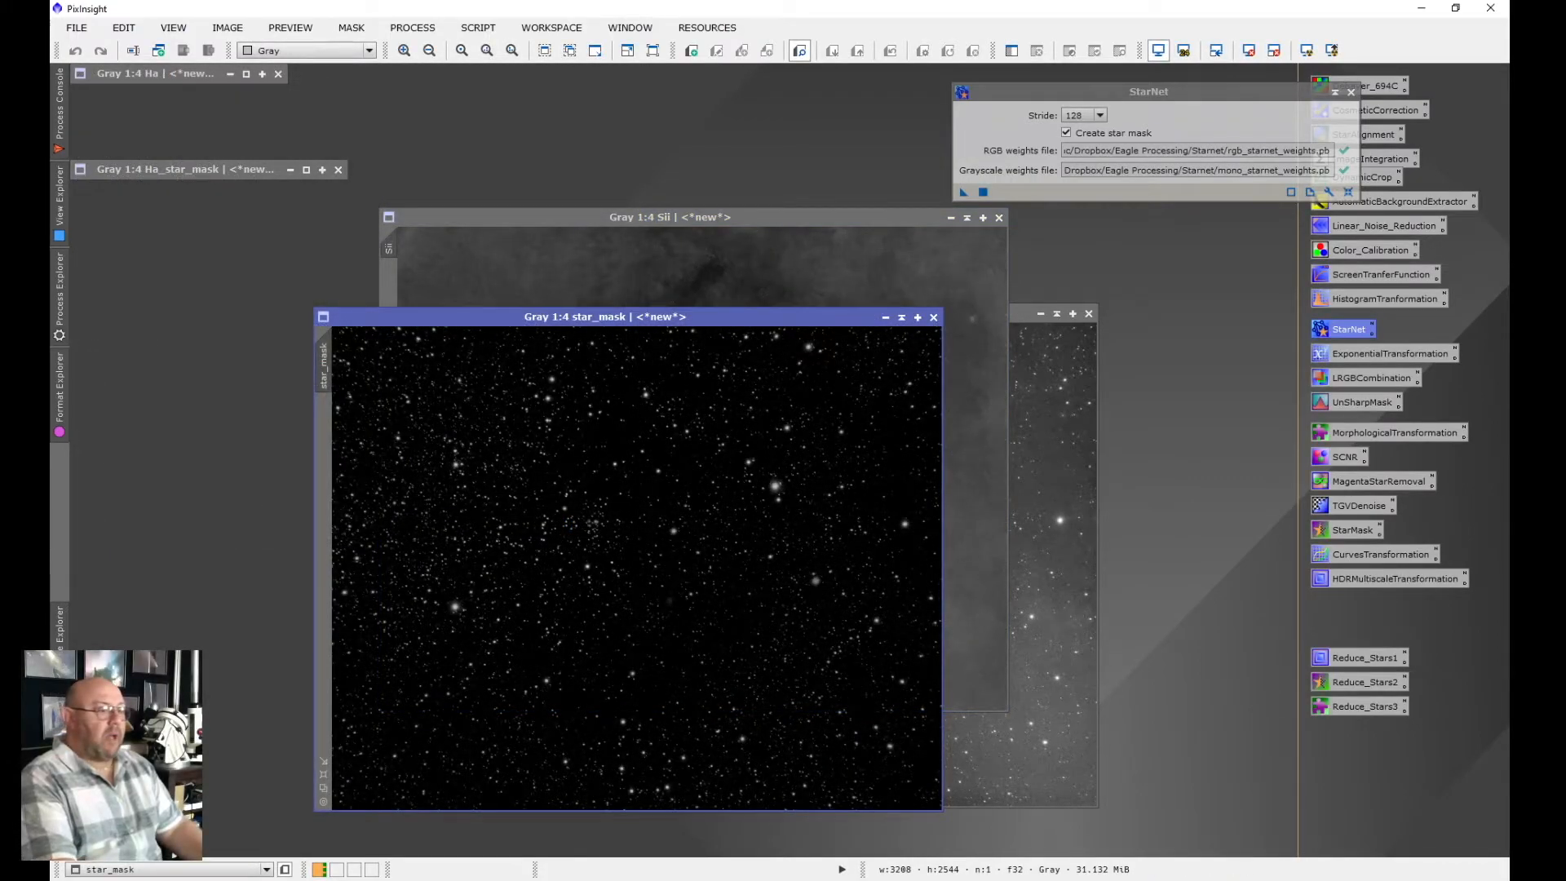
left_click_drag(604, 316, 1142, 324)
left_click_drag(670, 217, 521, 169)
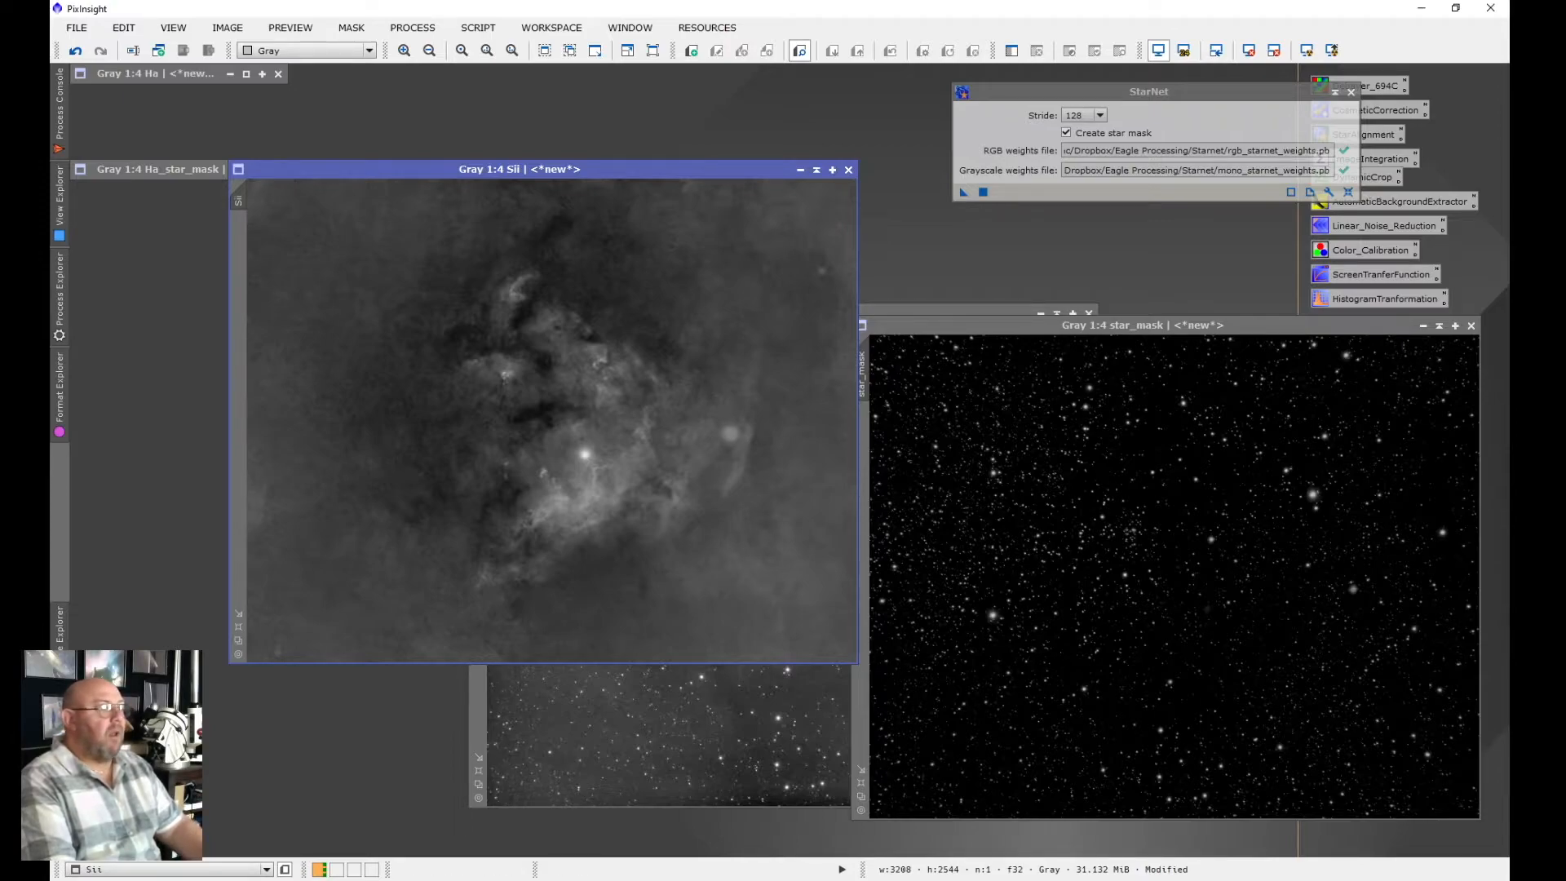
Rename the star mask extracted from Sii as Sii_star_mask
left_click(1141, 324)
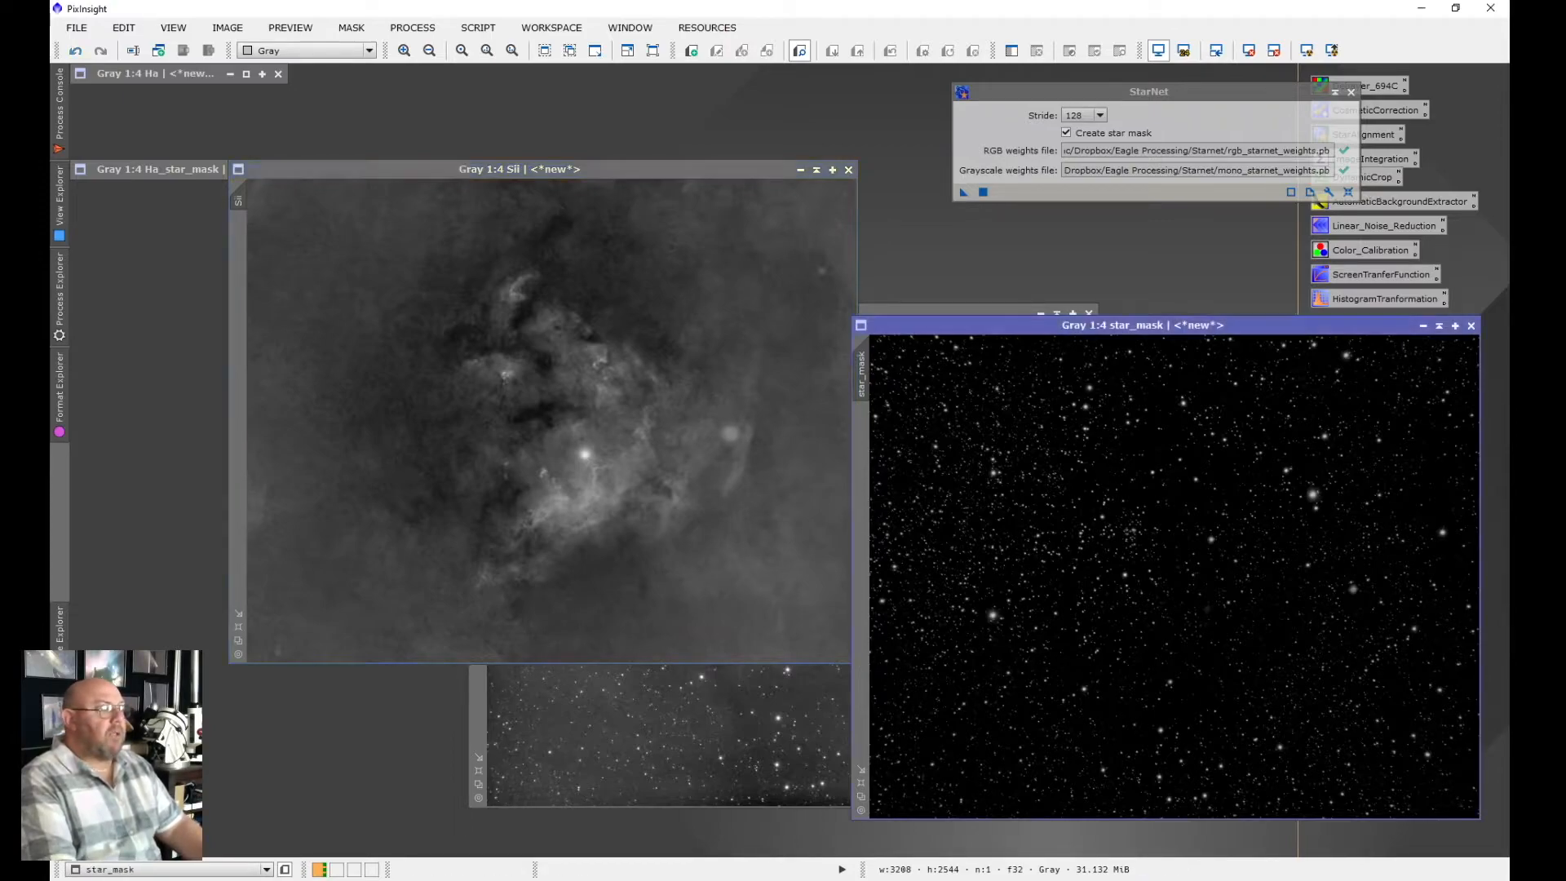
double_click(861, 374)
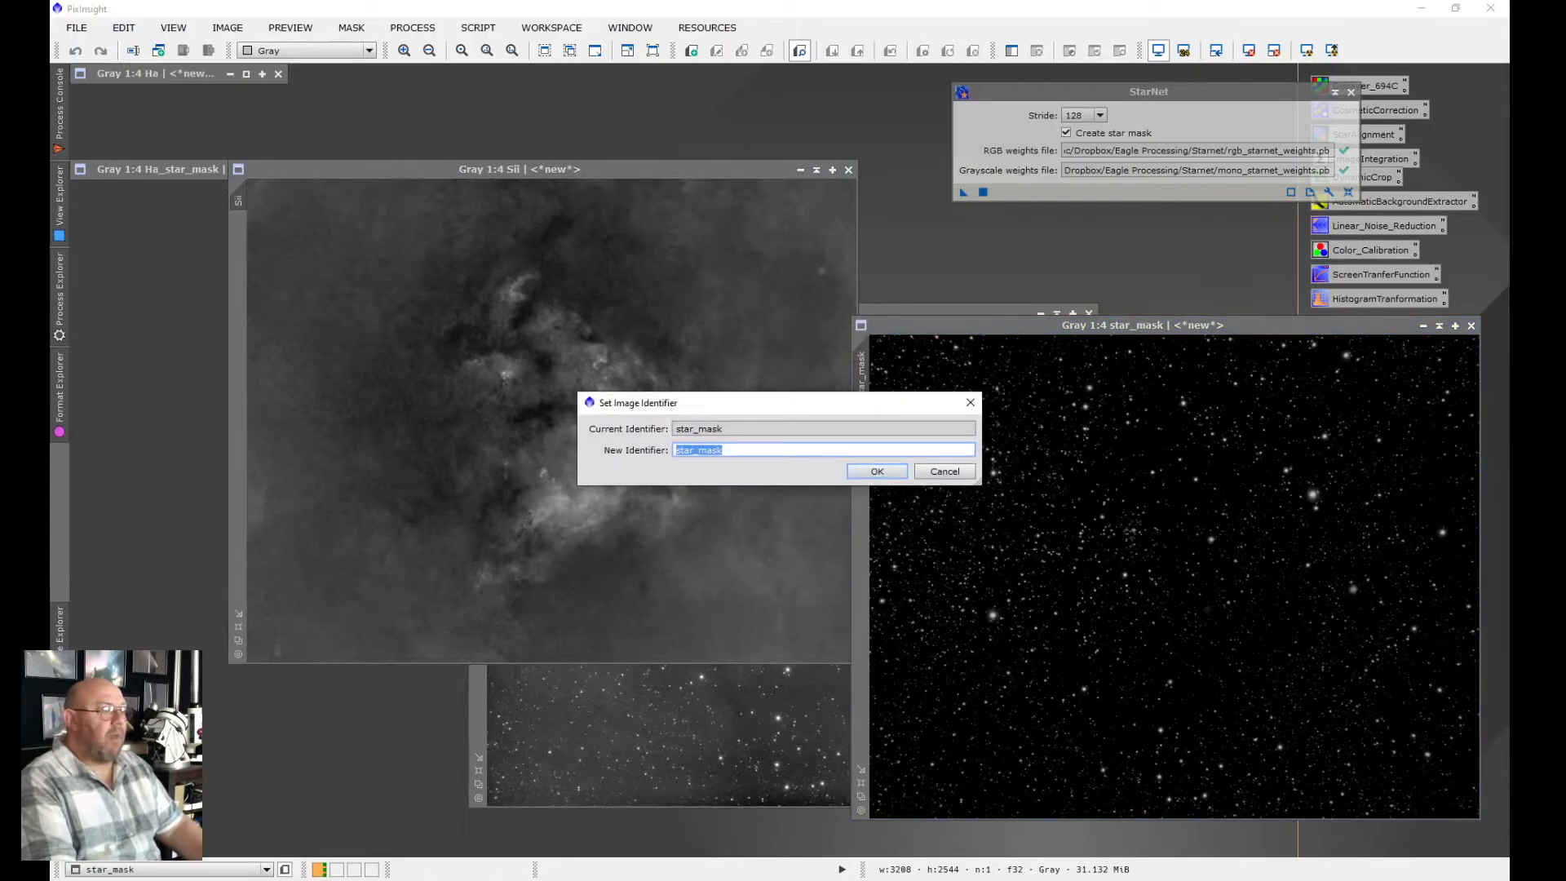
left_click(723, 451)
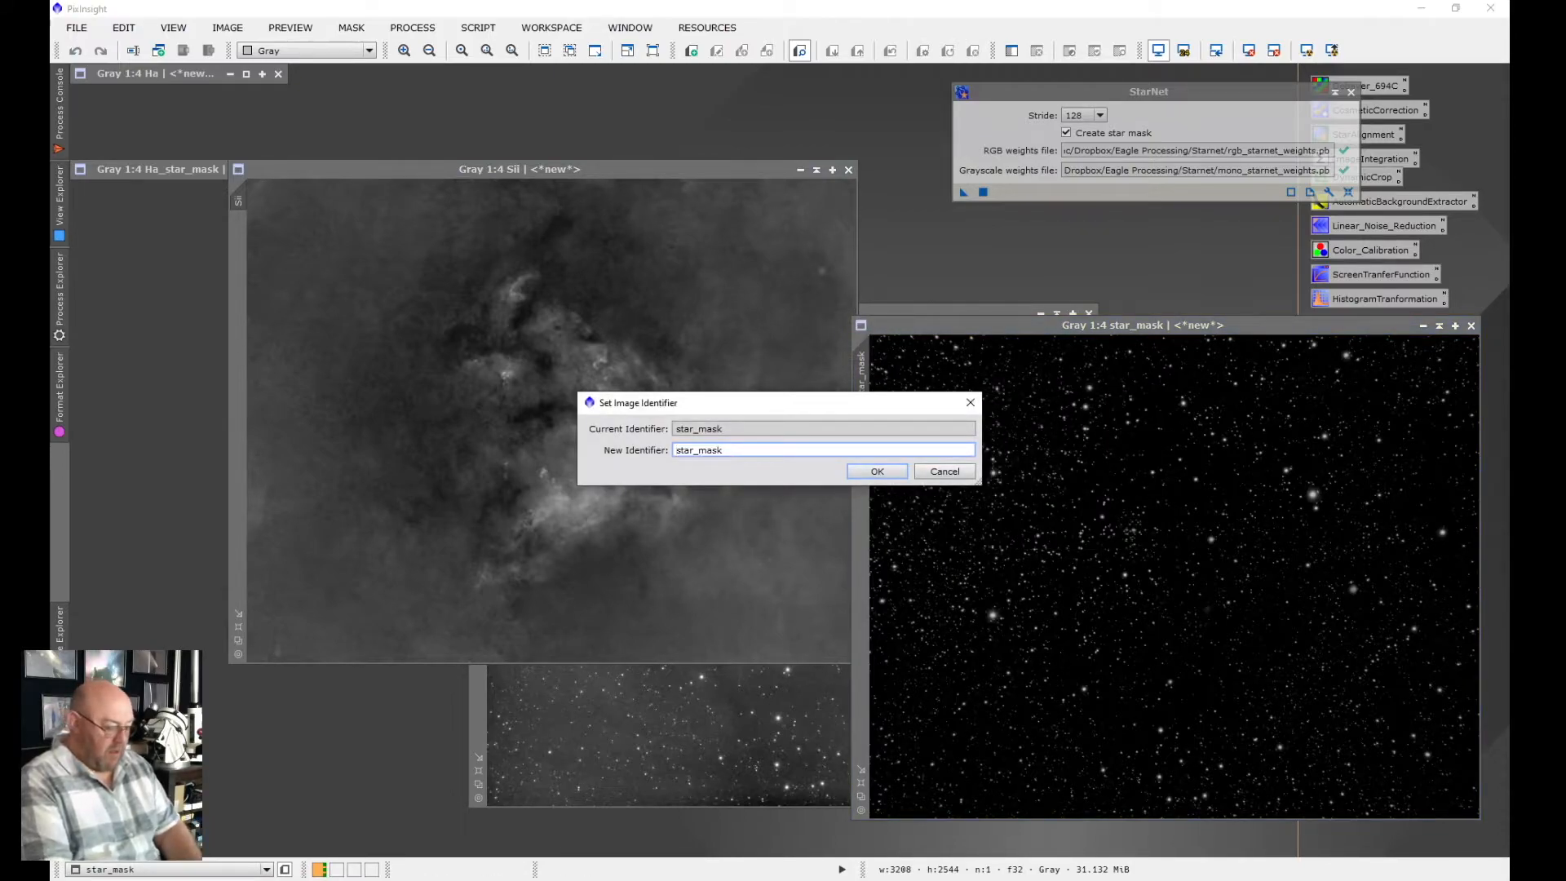
type("Sii_")
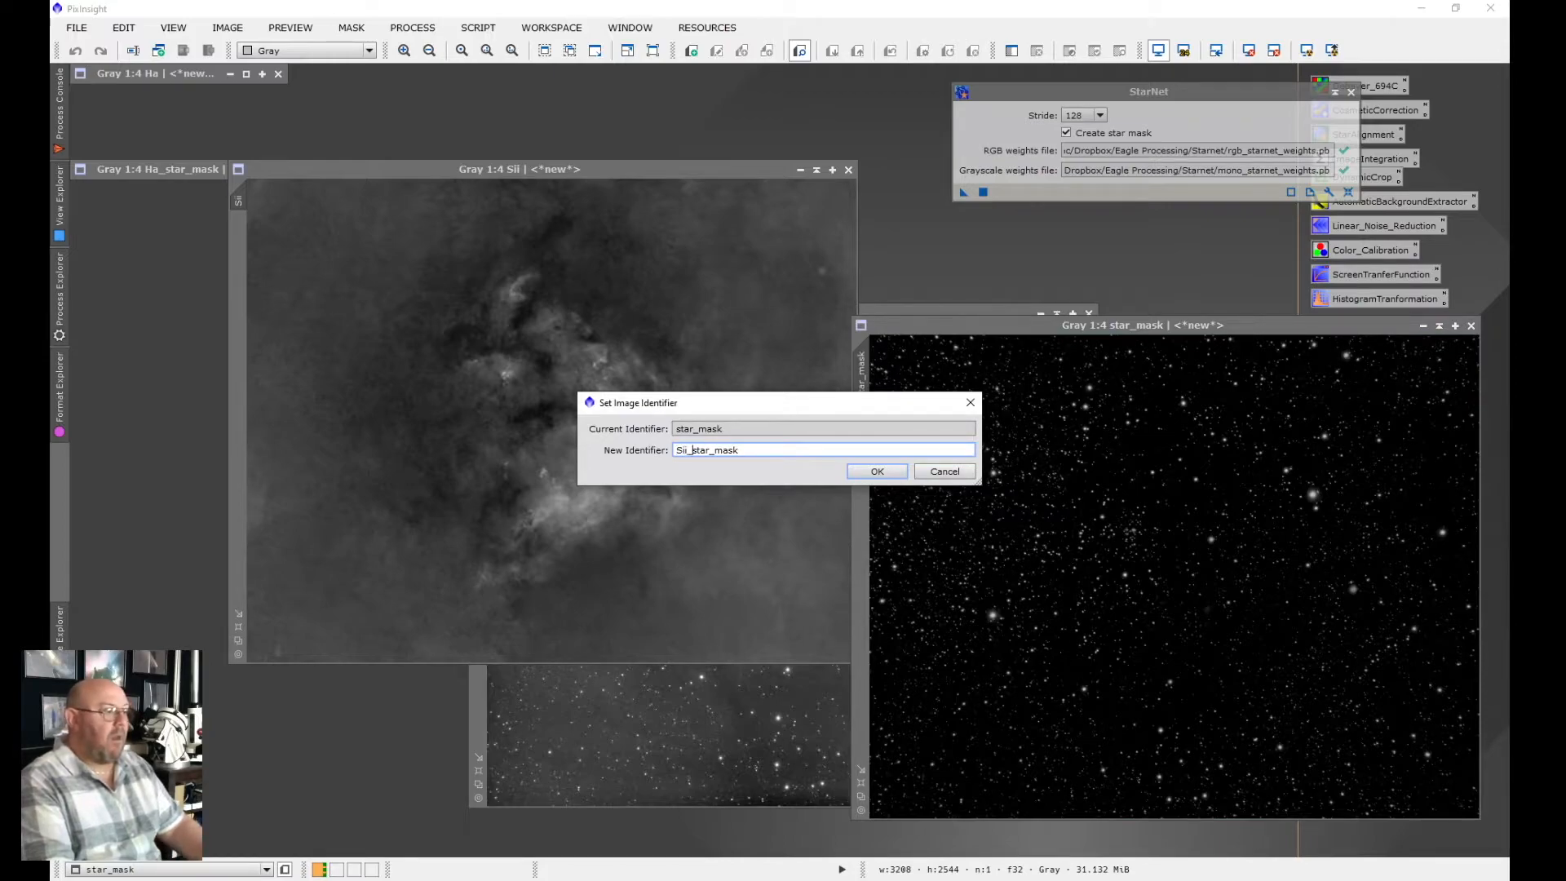
left_click(877, 472)
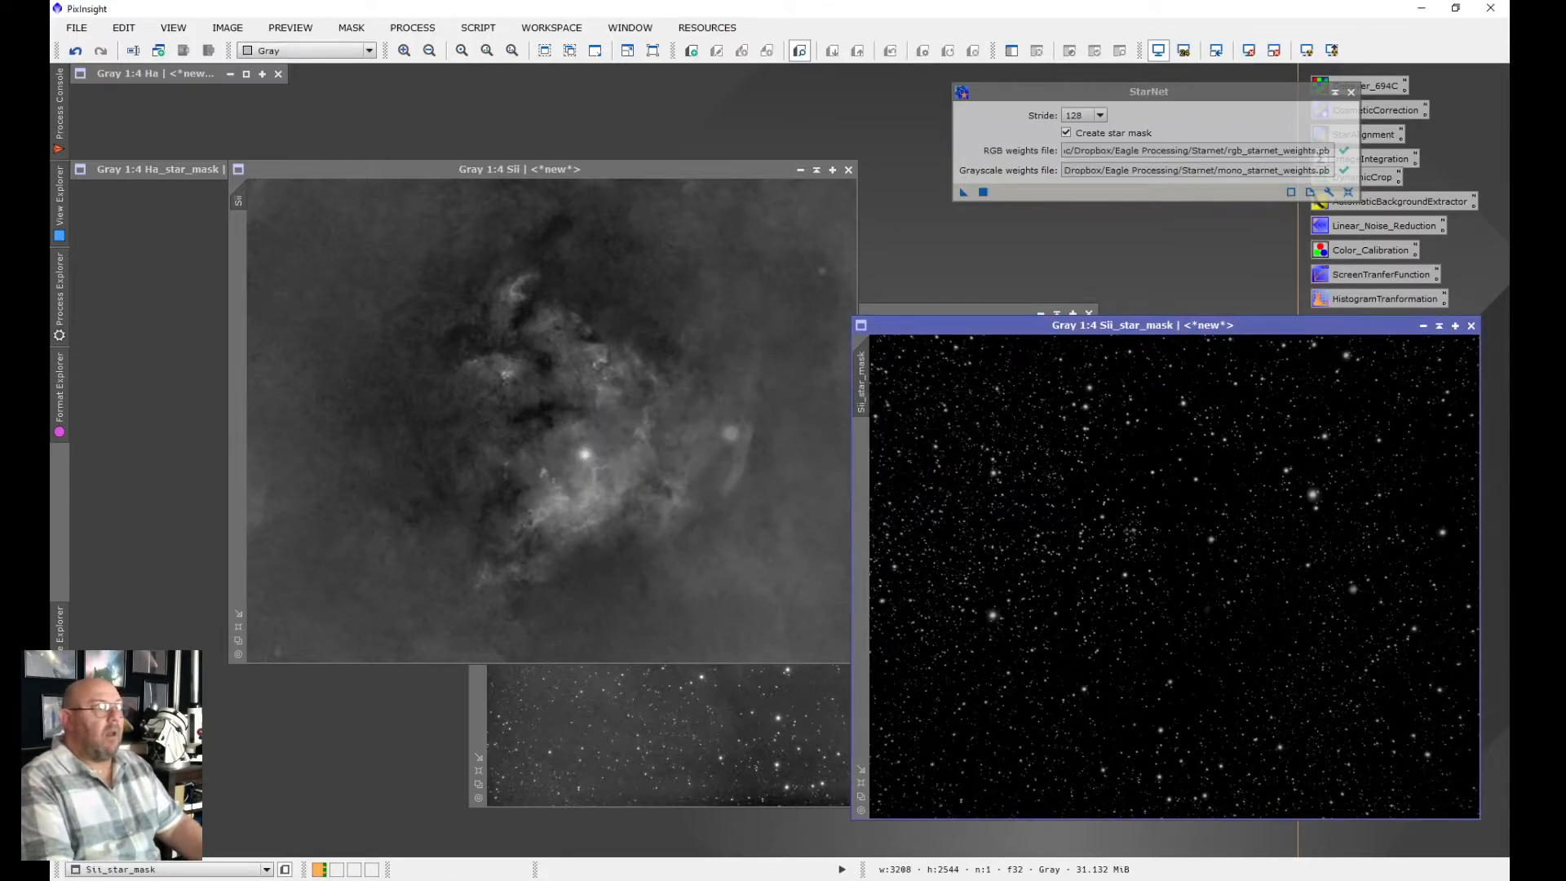
Collapse the Sii and Sii_star_mask windows and park each one directly beneath its Ha counterpart
left_click(817, 169)
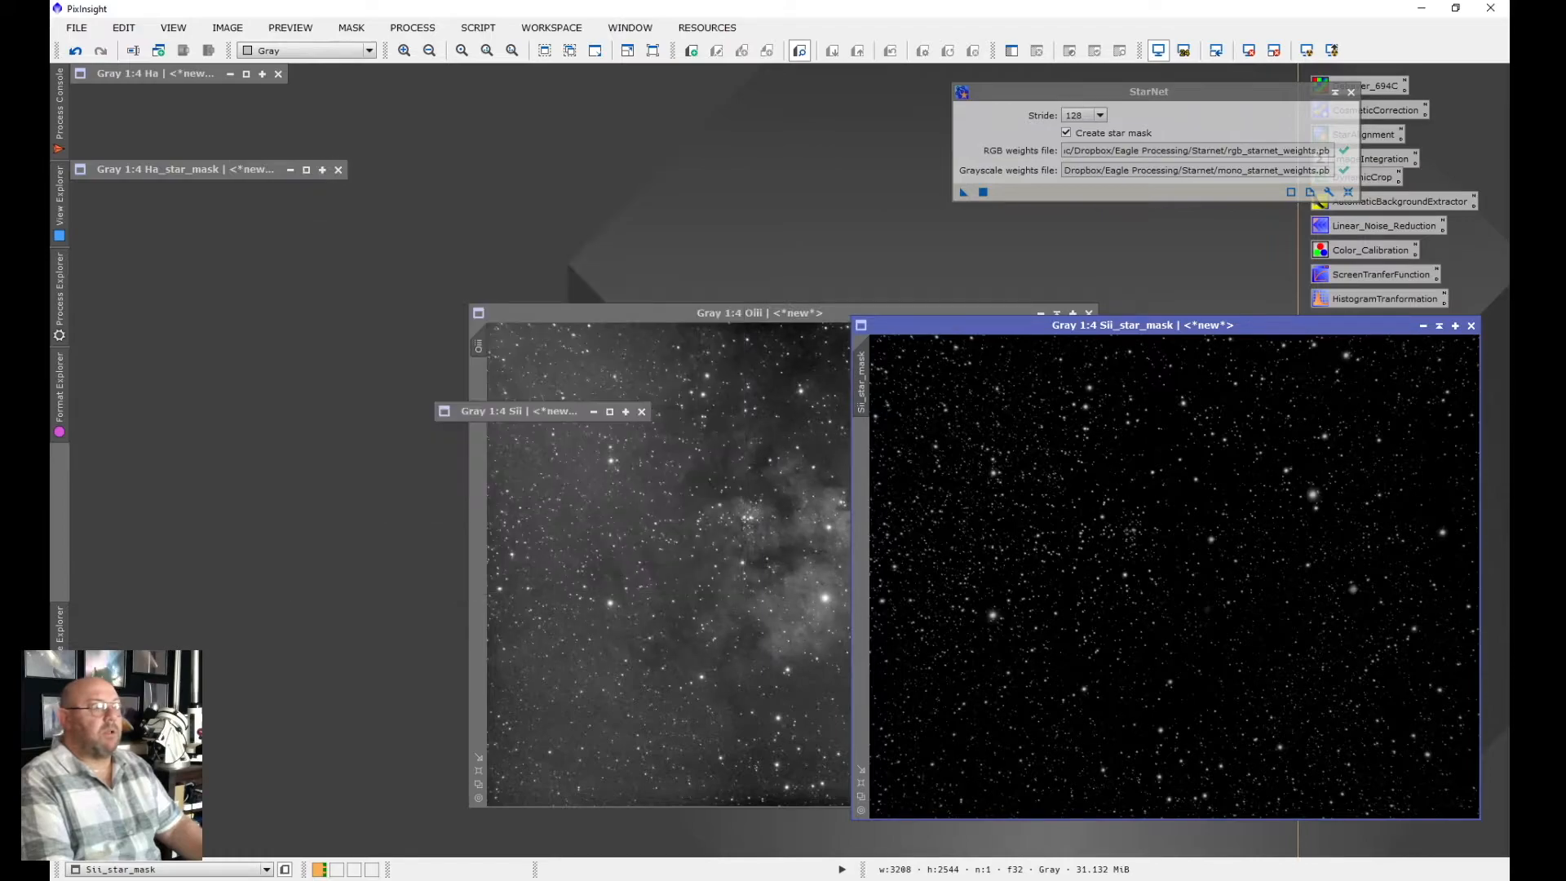
left_click_drag(490, 411, 123, 94)
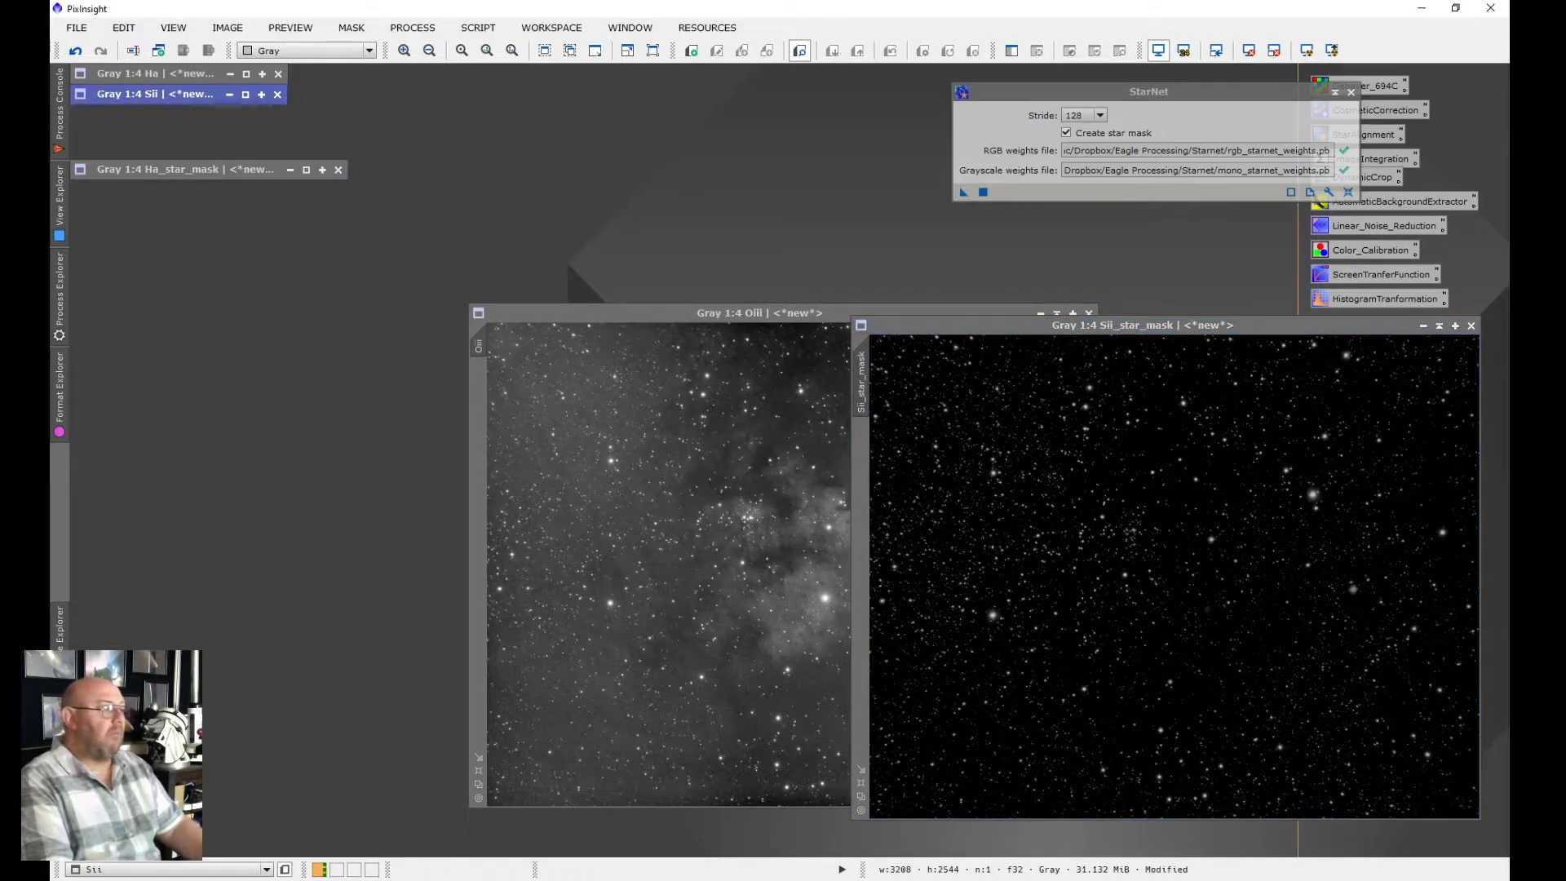
left_click_drag(1142, 325, 757, 256)
left_click(1056, 257)
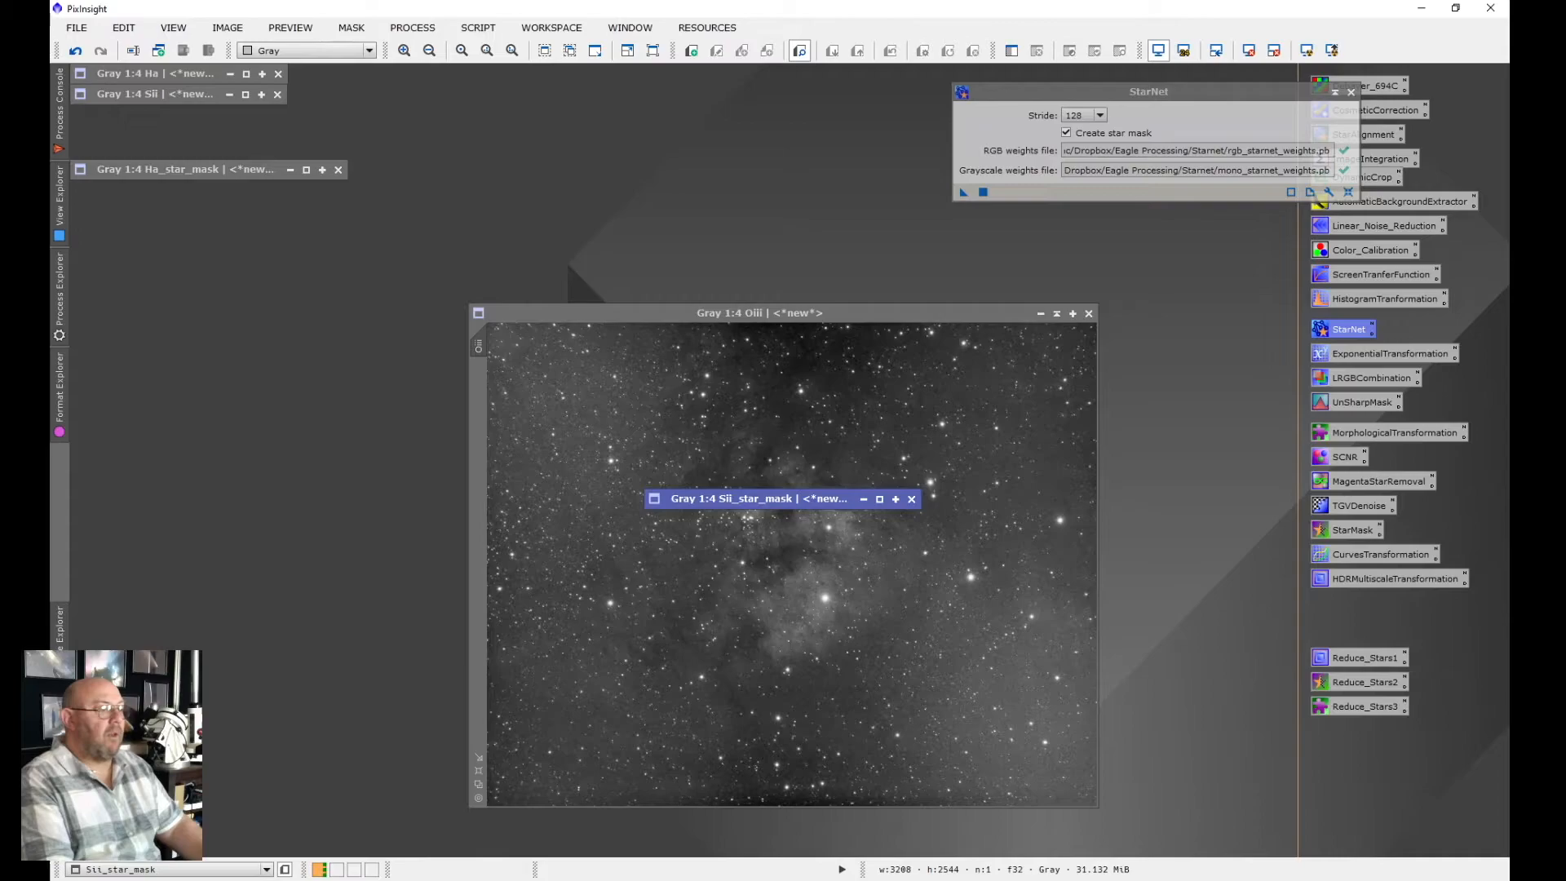
left_click_drag(759, 498, 187, 189)
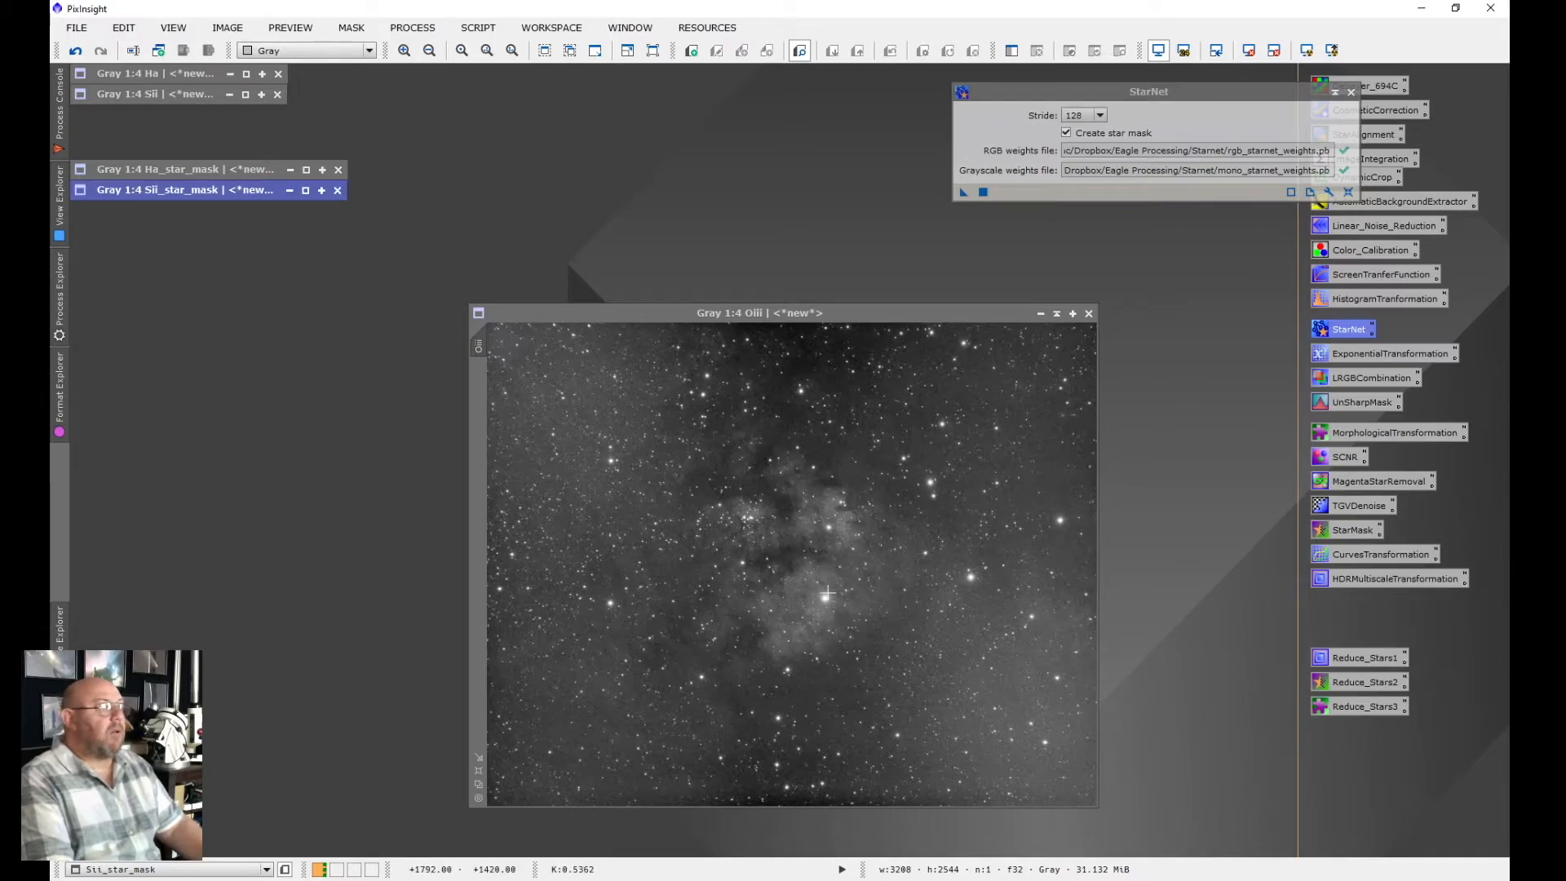
Run StarNet on Oiii with star mask creation to separate its stars from the nebula
left_click_drag(636, 313, 609, 262)
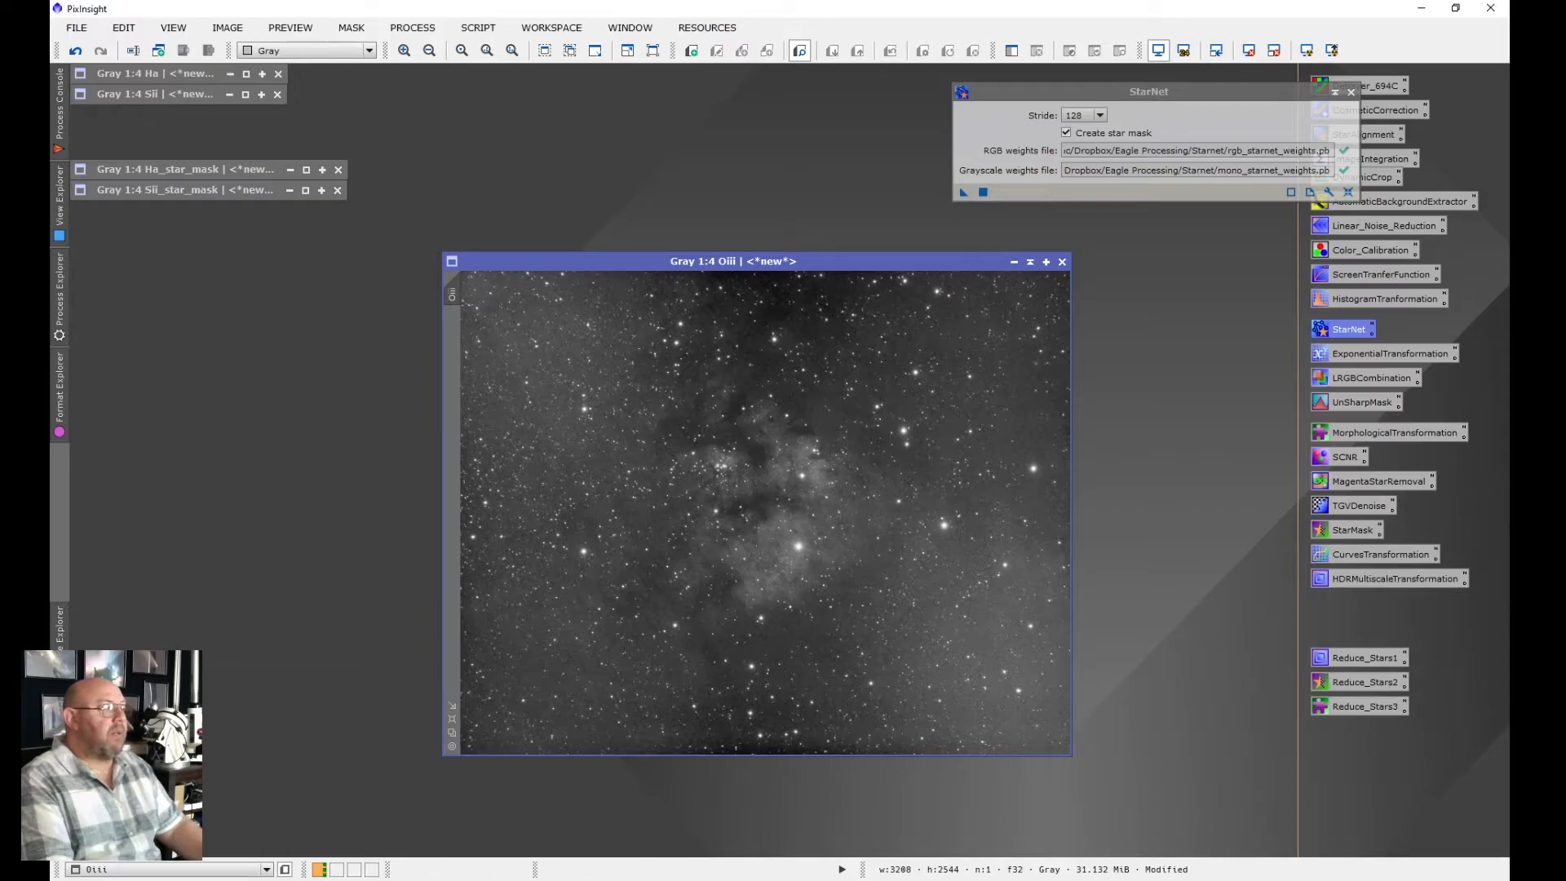
left_click_drag(963, 191, 839, 373)
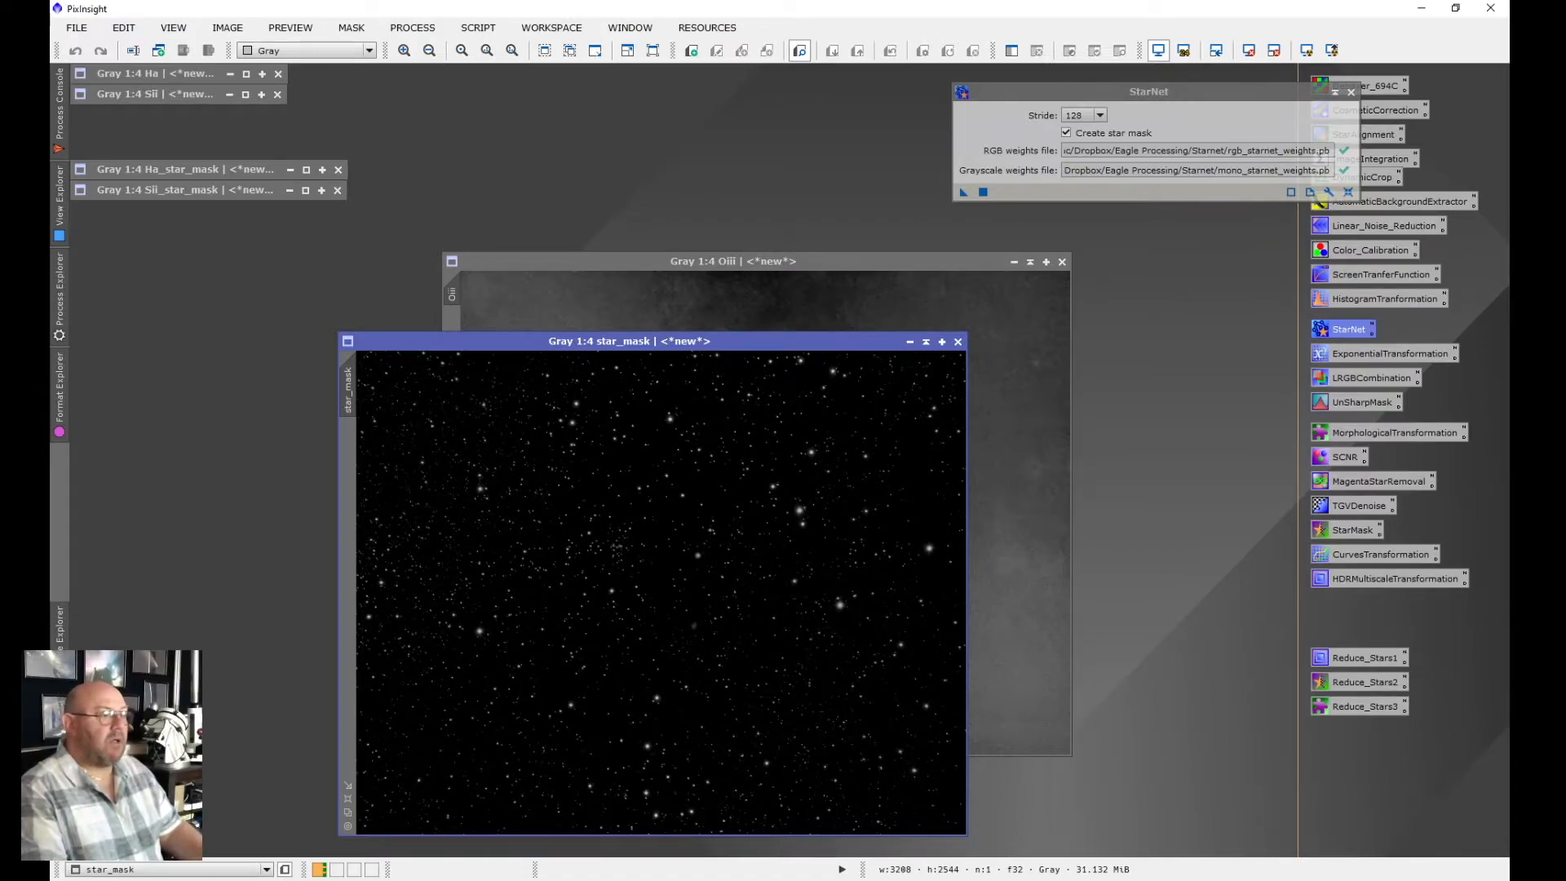
Rename the new star mask image as Oiii_star_mask and stow its collapsed window beneath the other two star masks
left_click_drag(347, 388, 483, 369)
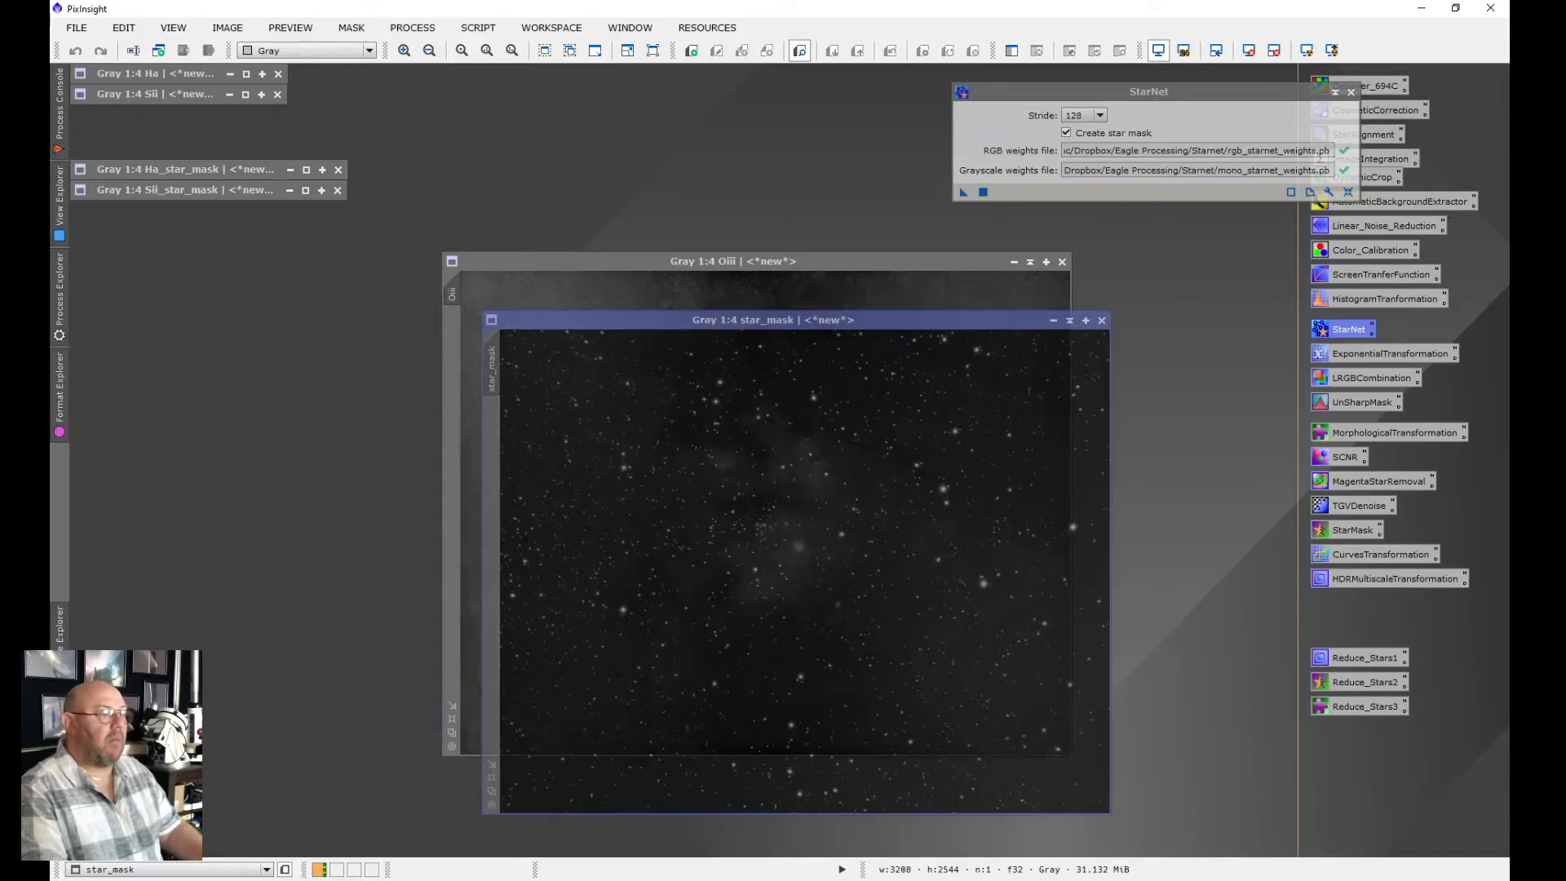
double_click(500, 371)
left_click(676, 450)
type("Oiii_star_mask")
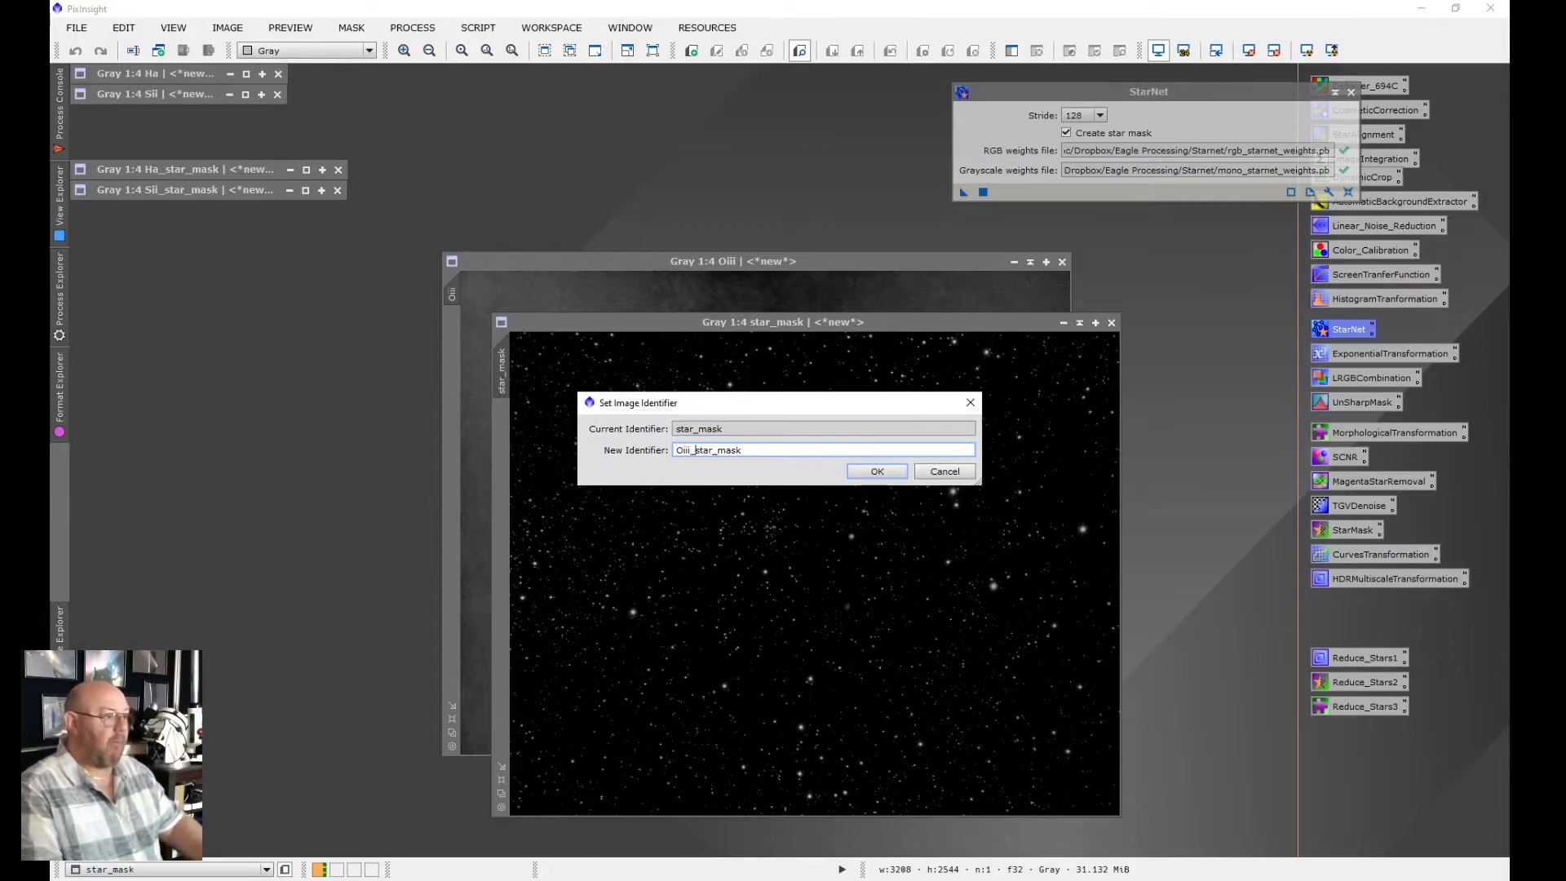
left_click(877, 472)
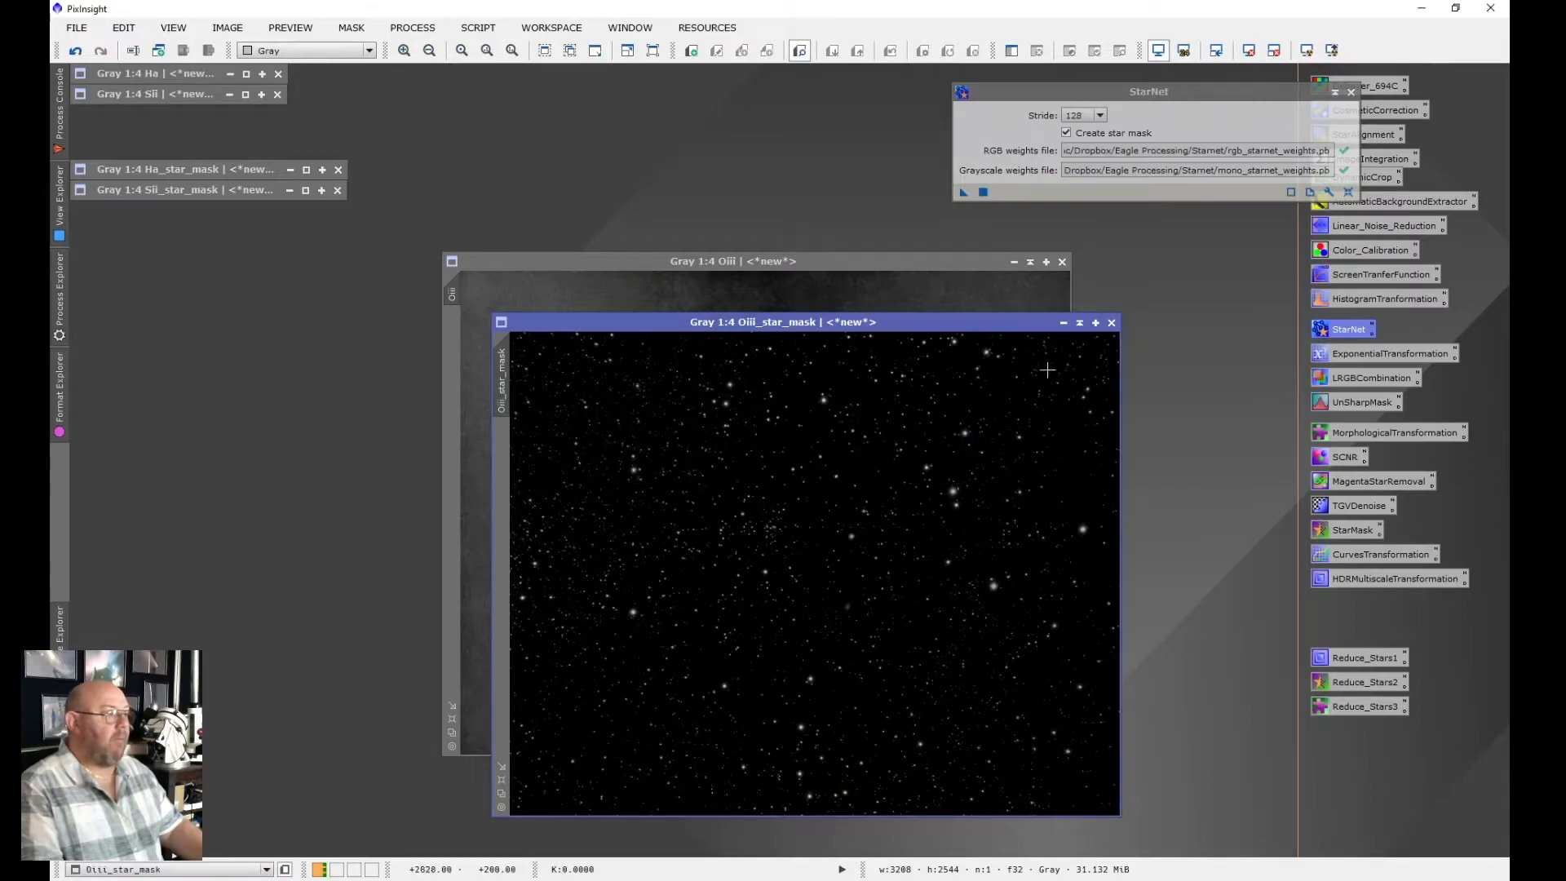
left_click(1079, 322)
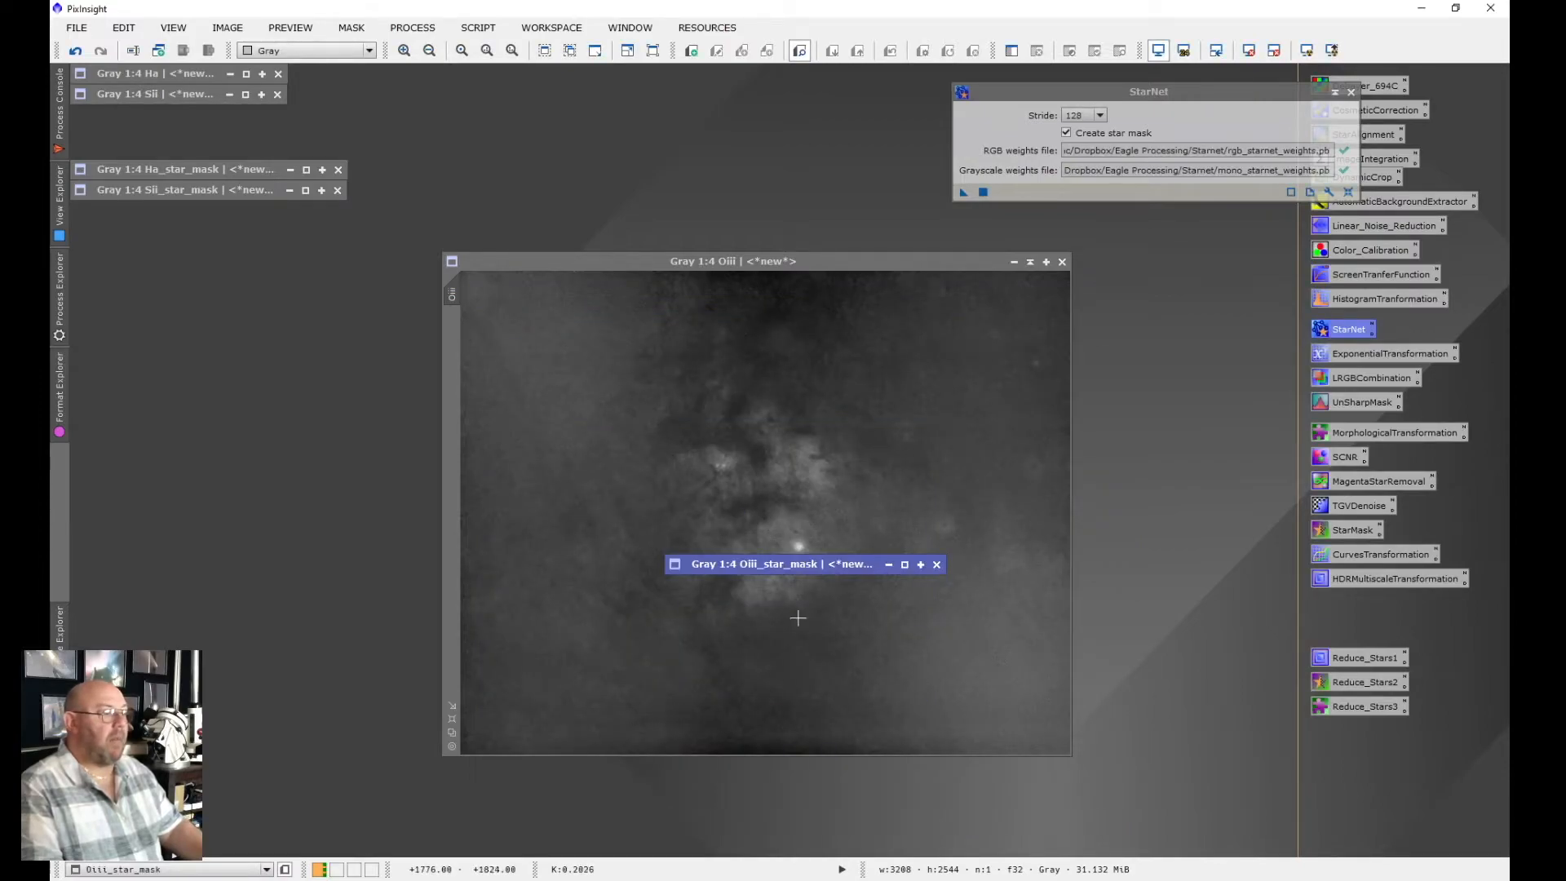
left_click_drag(799, 563, 203, 211)
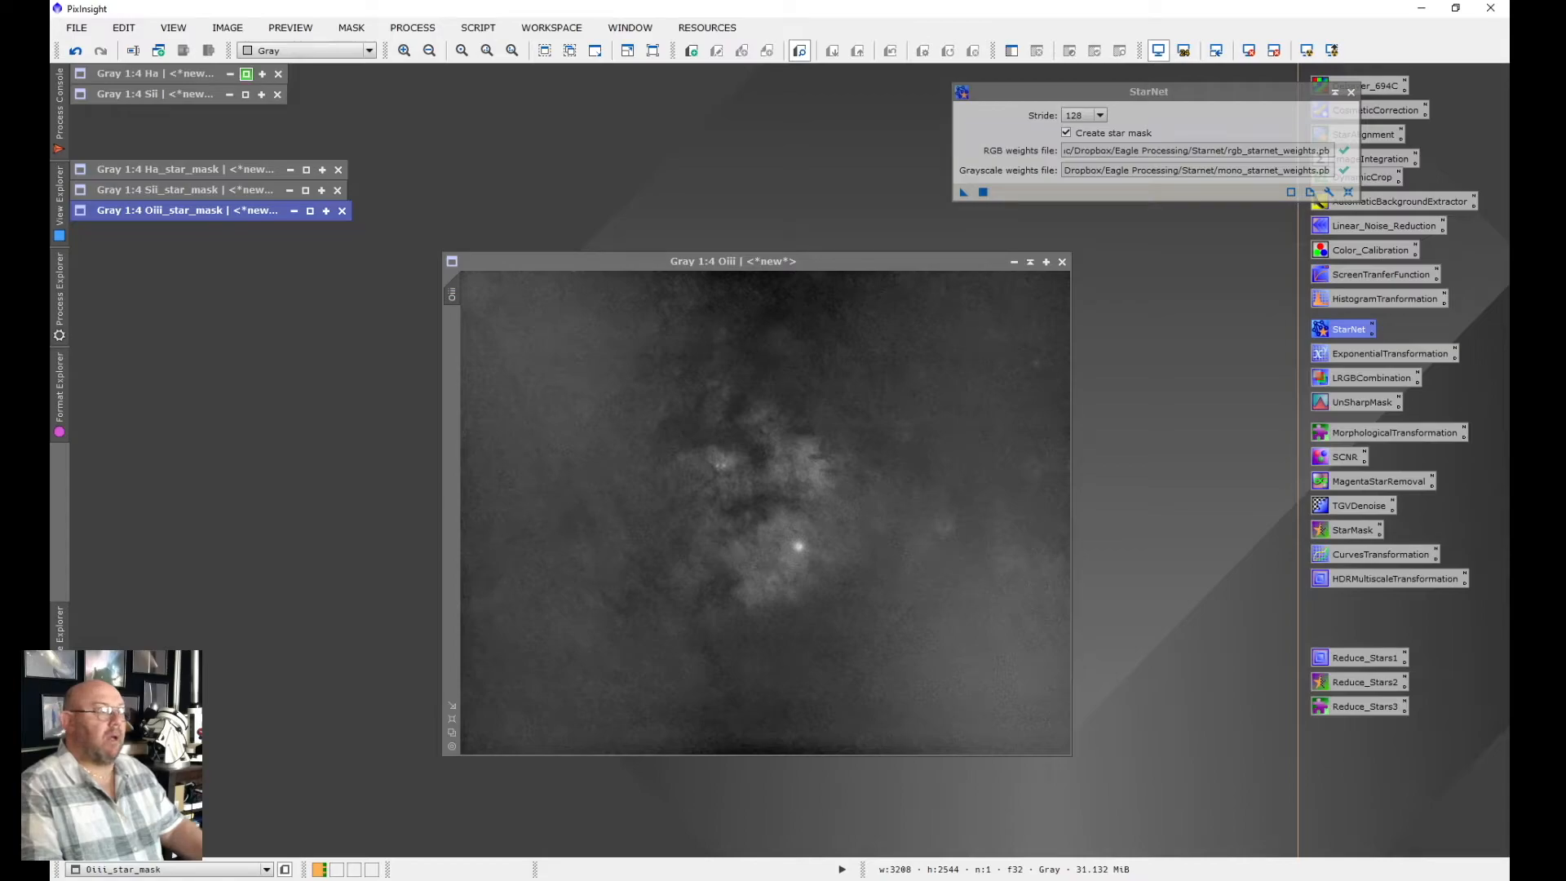
Review the starless Ha image, collapse the Ha and Oiii image windows, and close the StarNet process
left_click(245, 74)
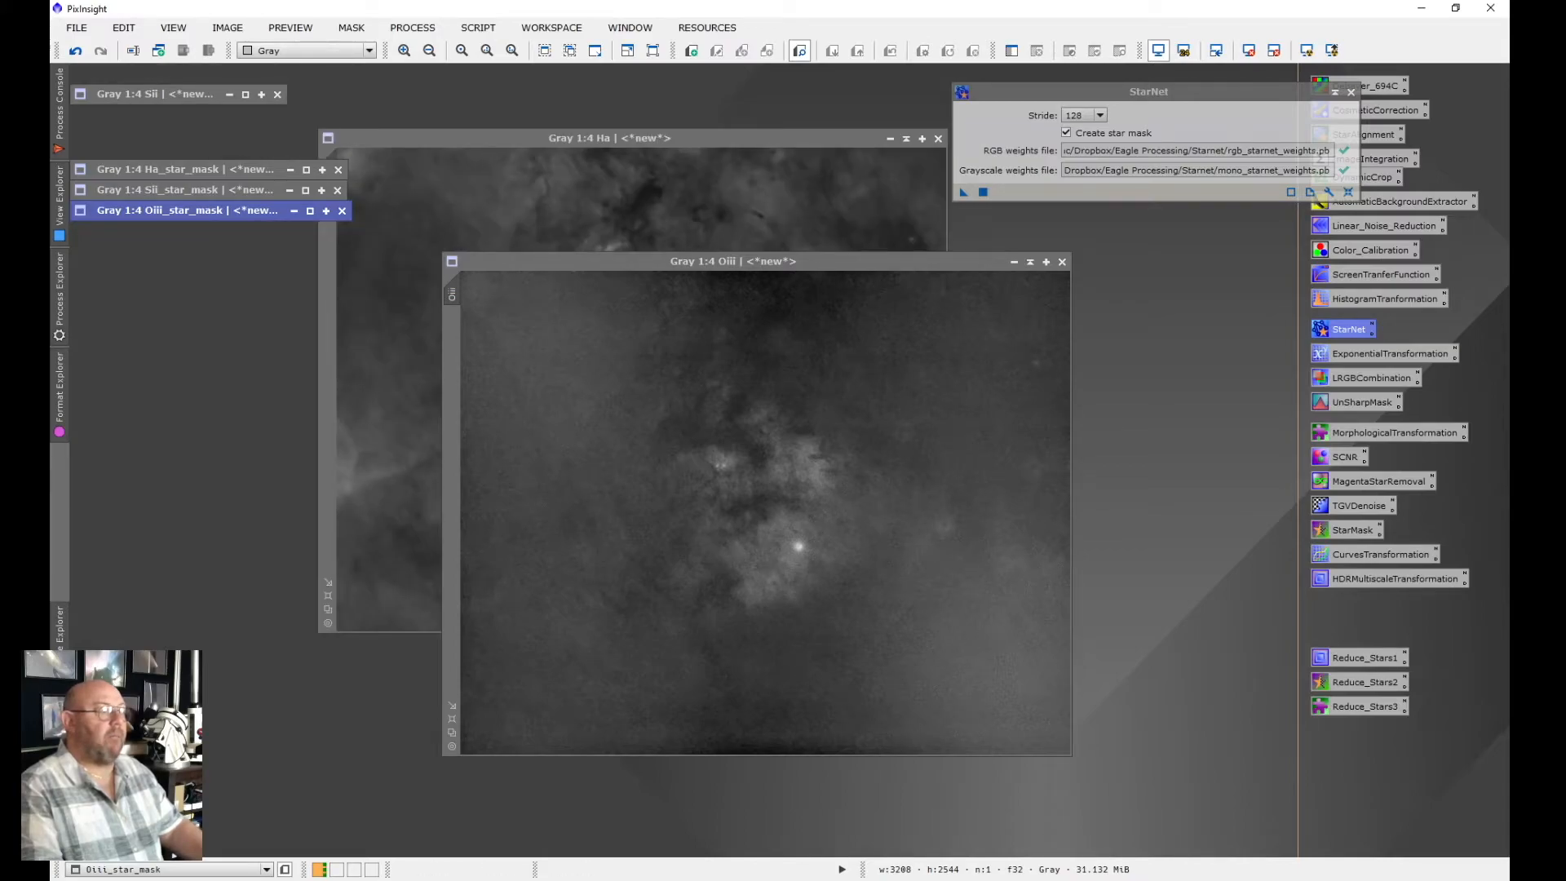
left_click(488, 189)
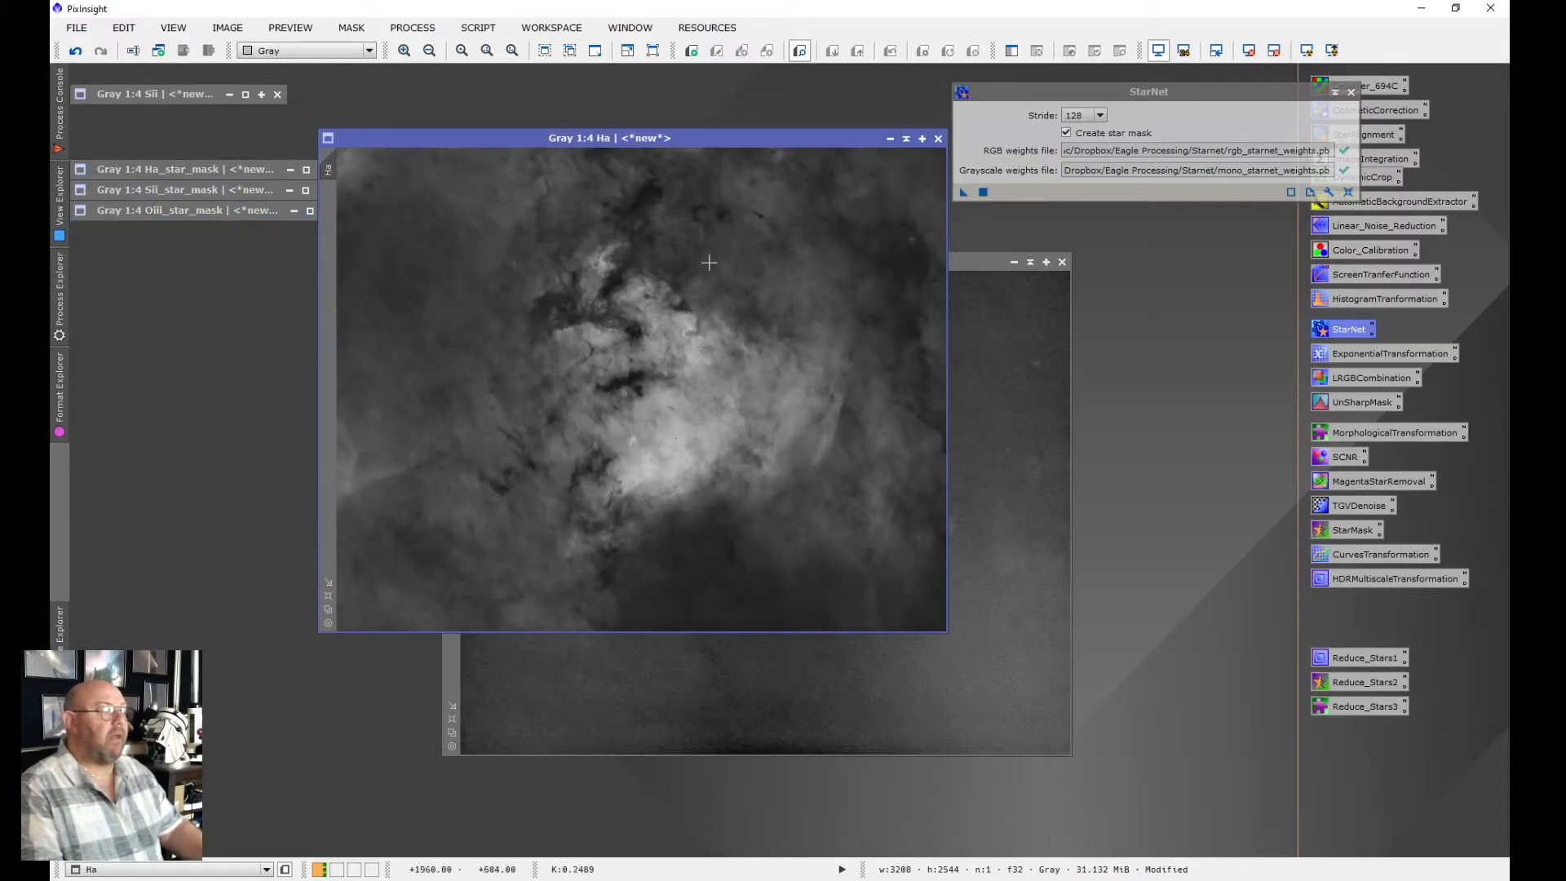
left_click(905, 138)
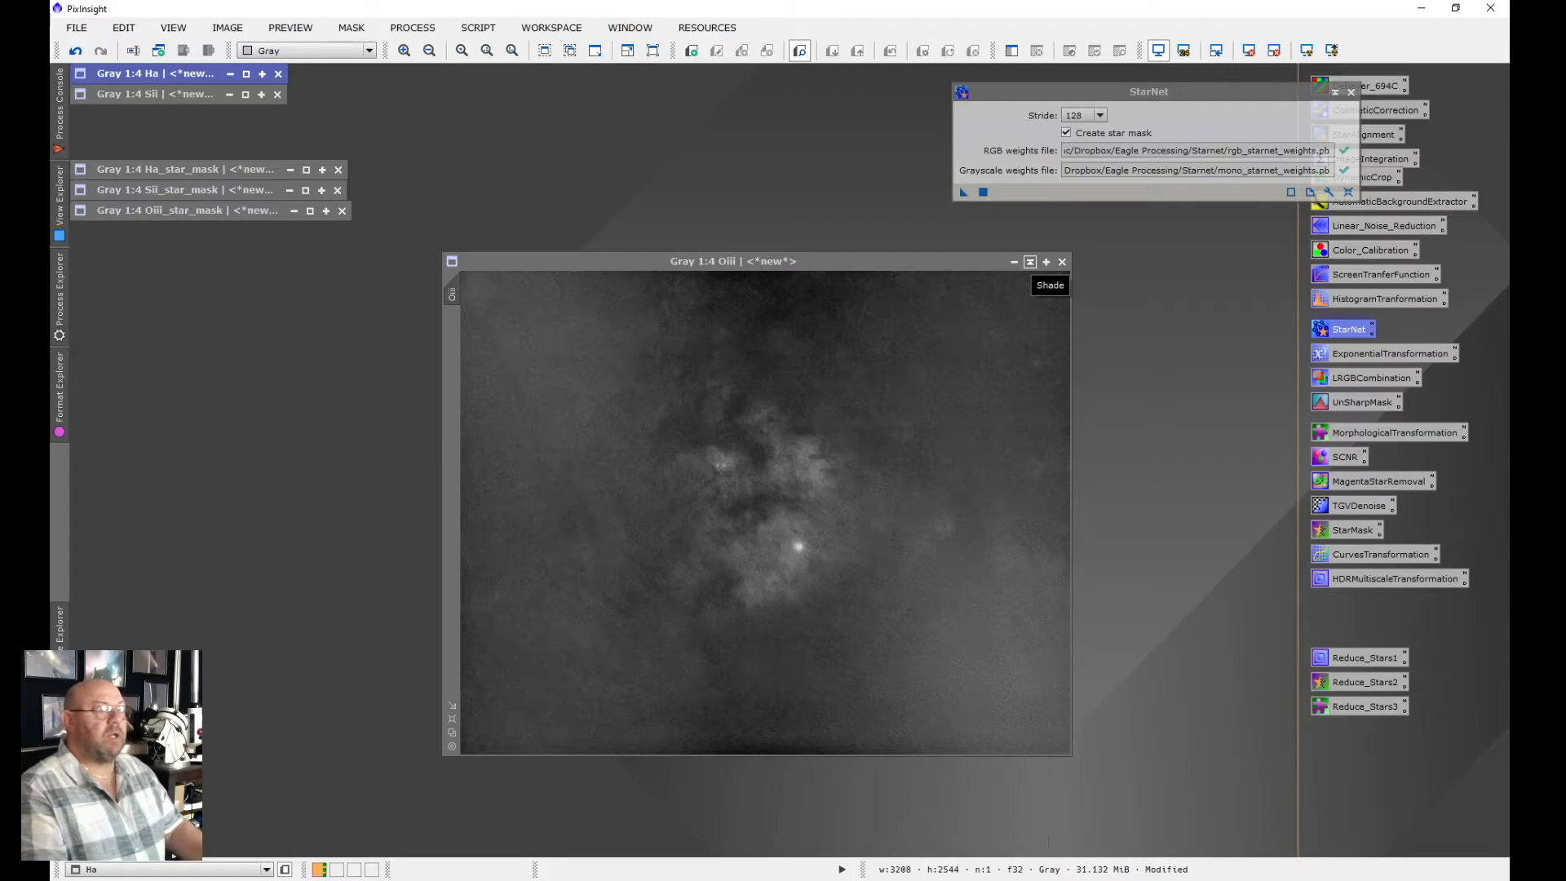
left_click(1030, 262)
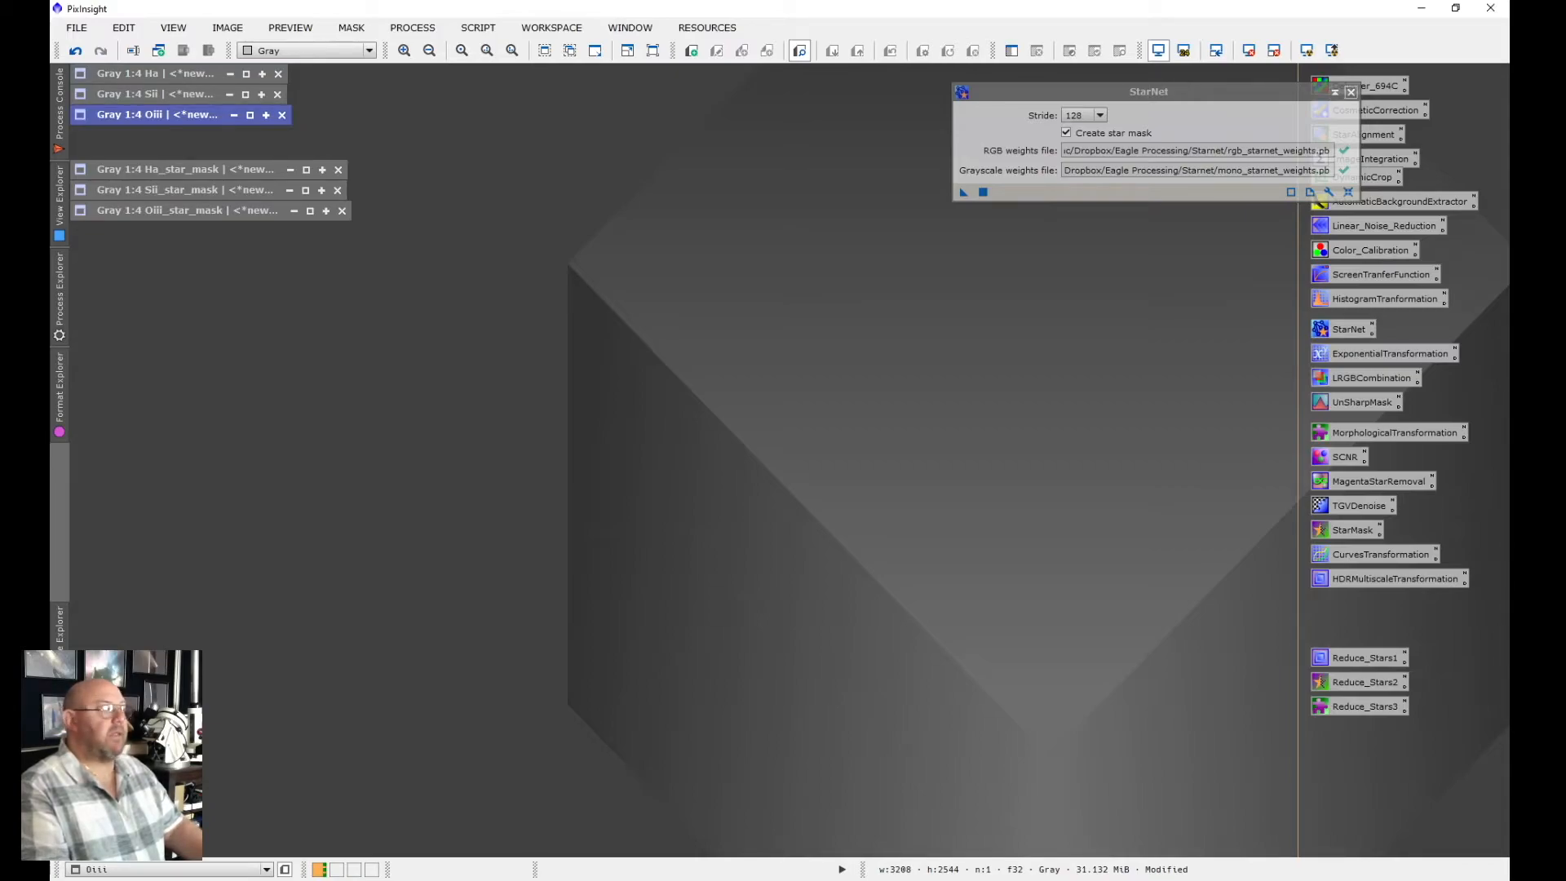
left_click(1351, 91)
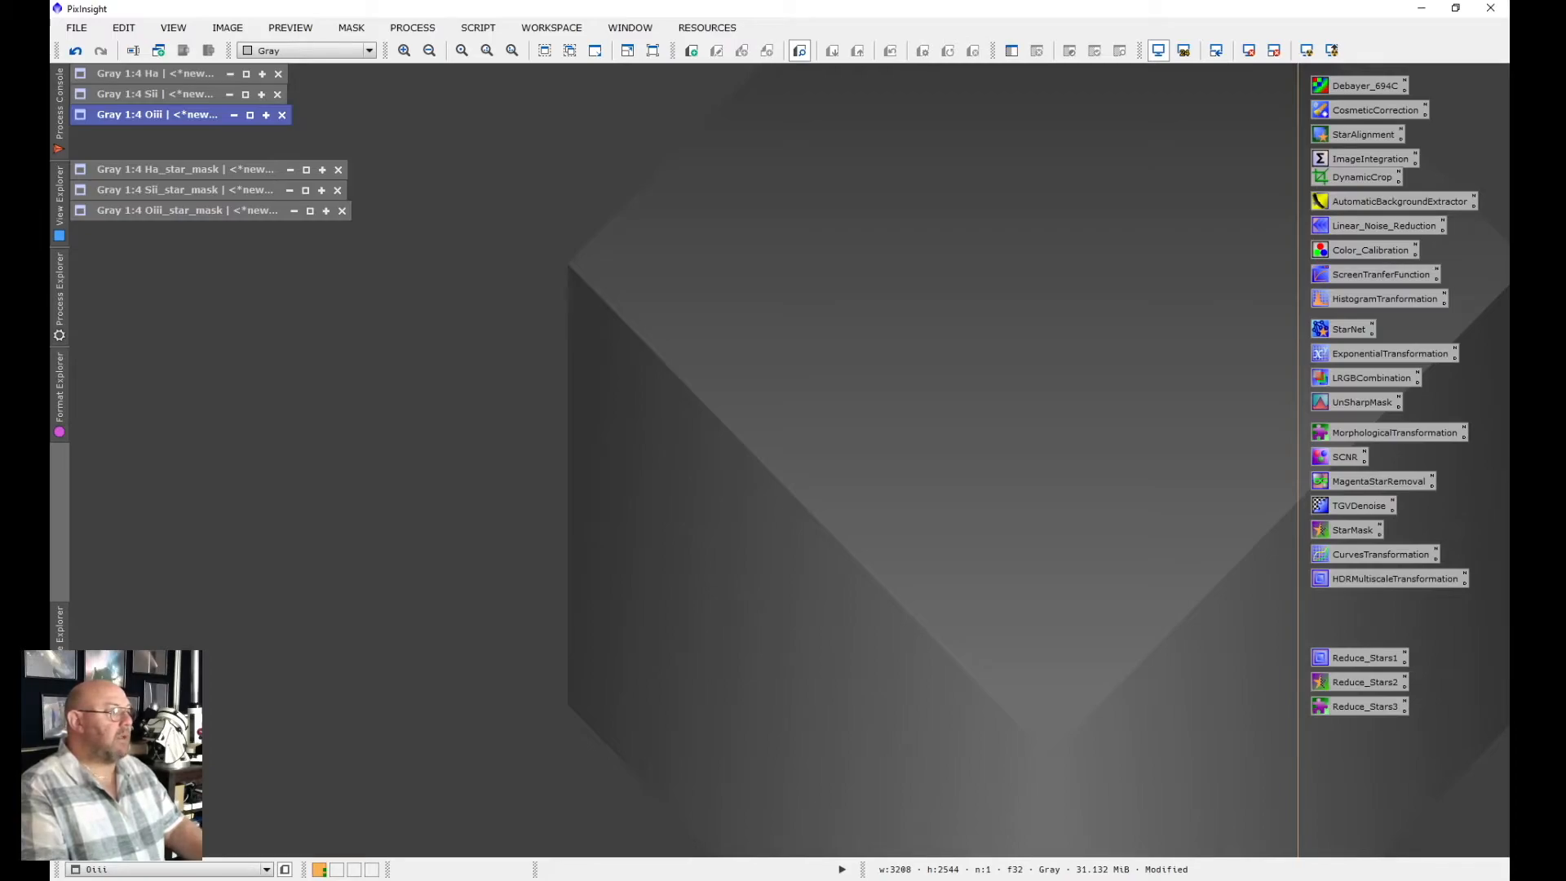
In LRGBCombination, exclude the L channel and assign the starless Oiii image to the B channel
double_click(1371, 378)
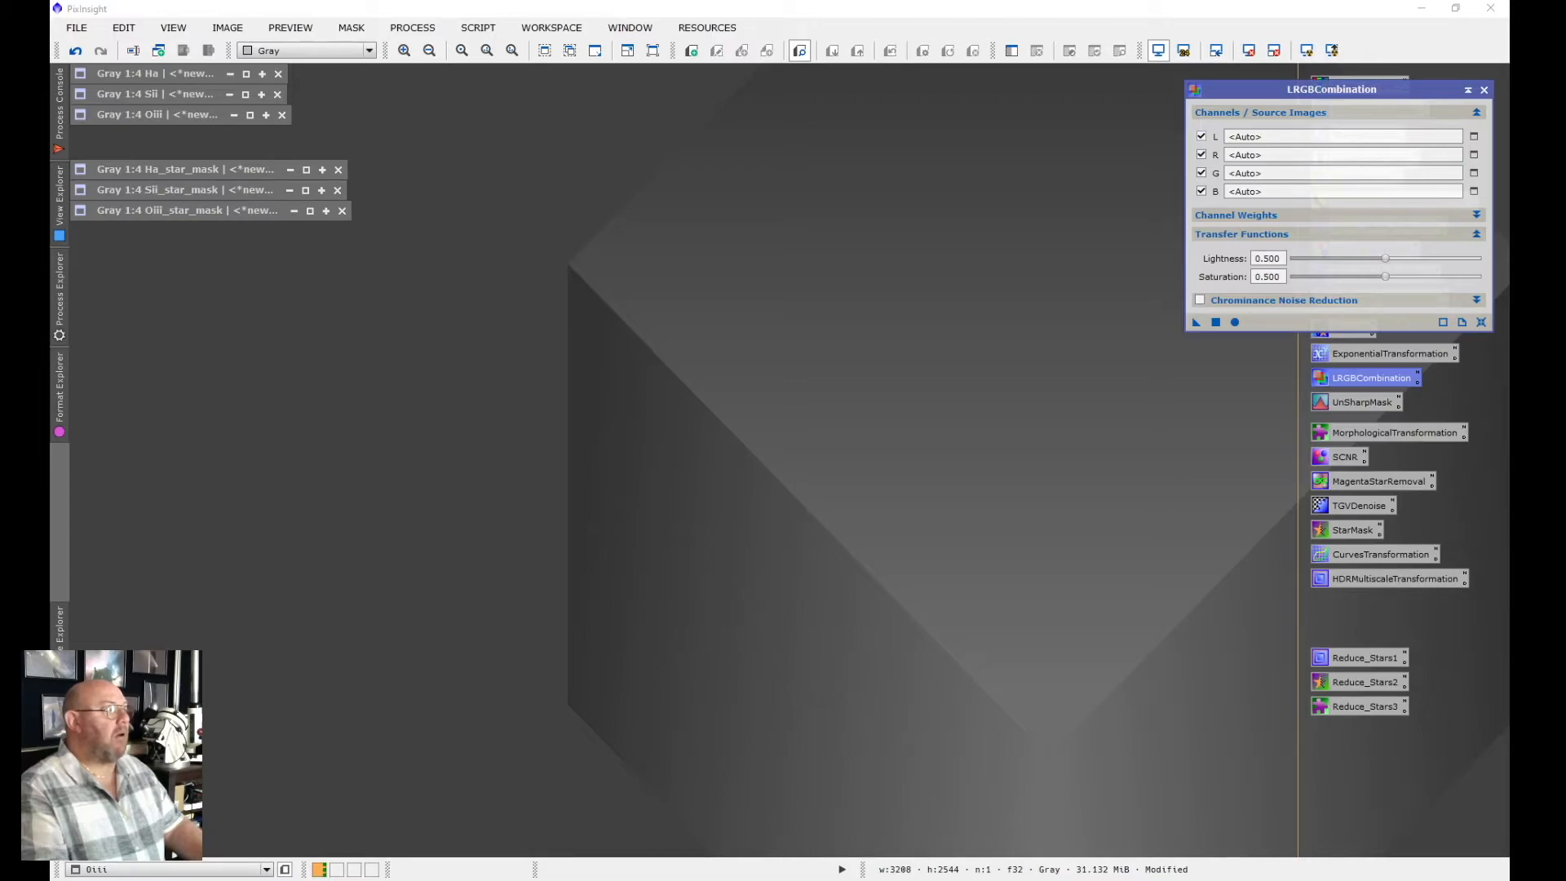
left_click(1201, 136)
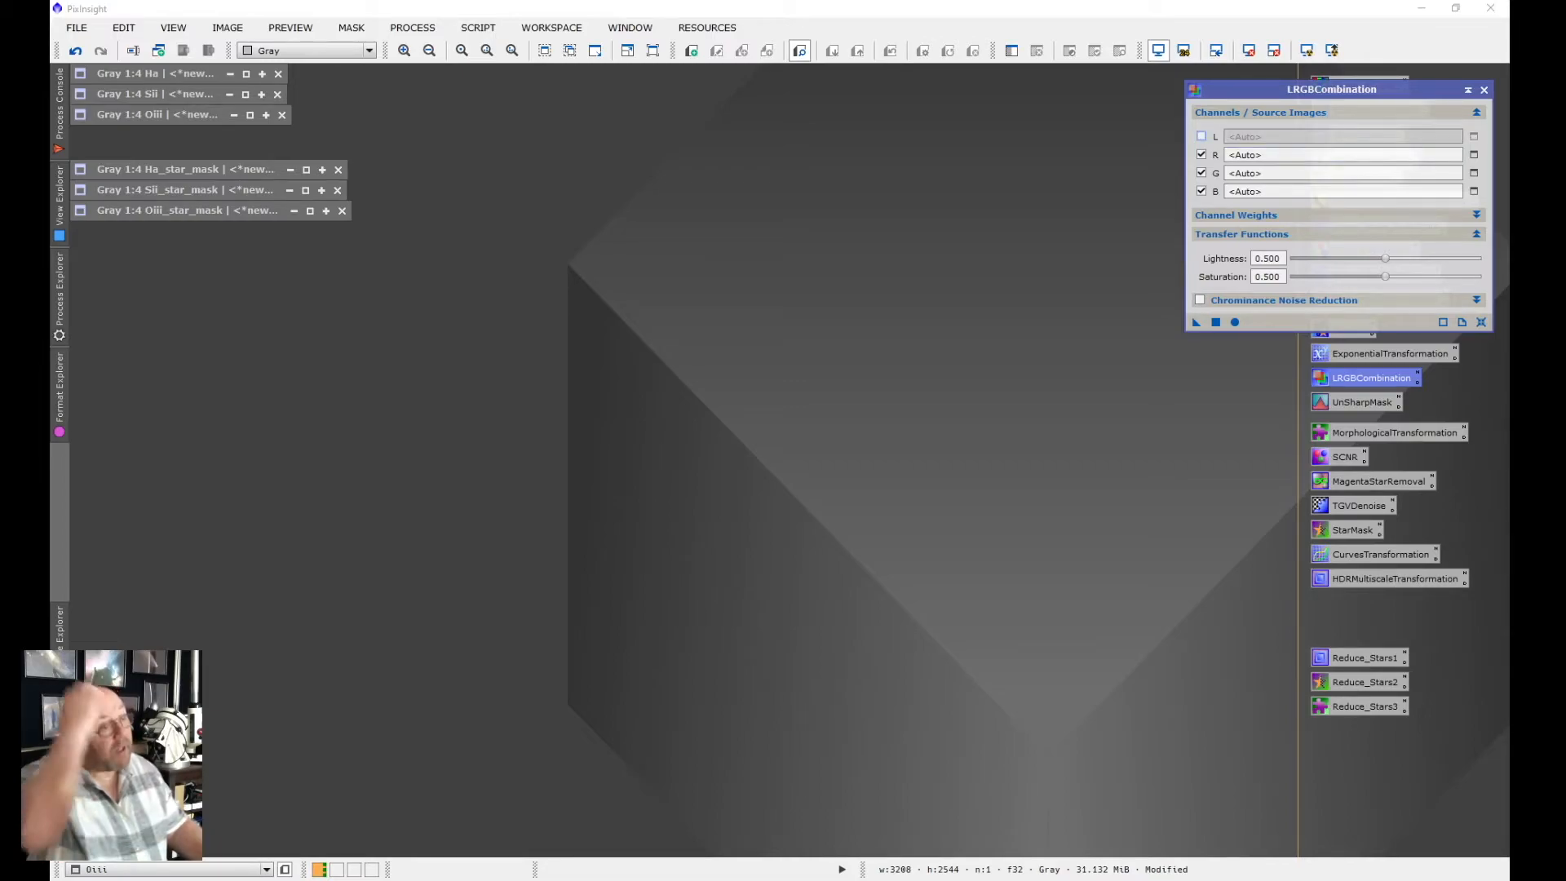
left_click(266, 115)
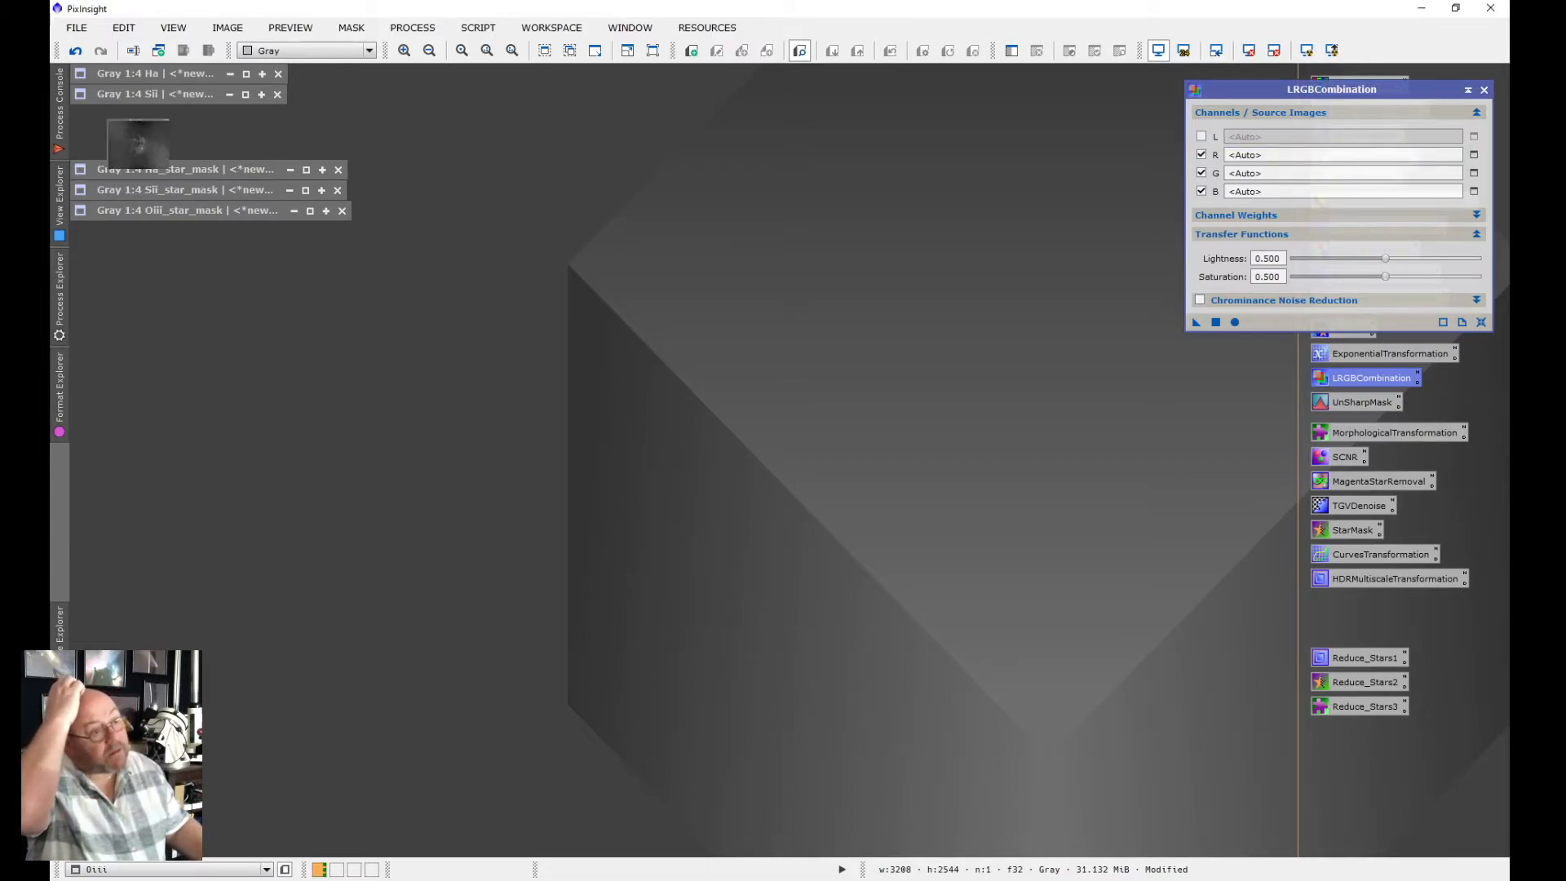
left_click(261, 94)
left_click(262, 73)
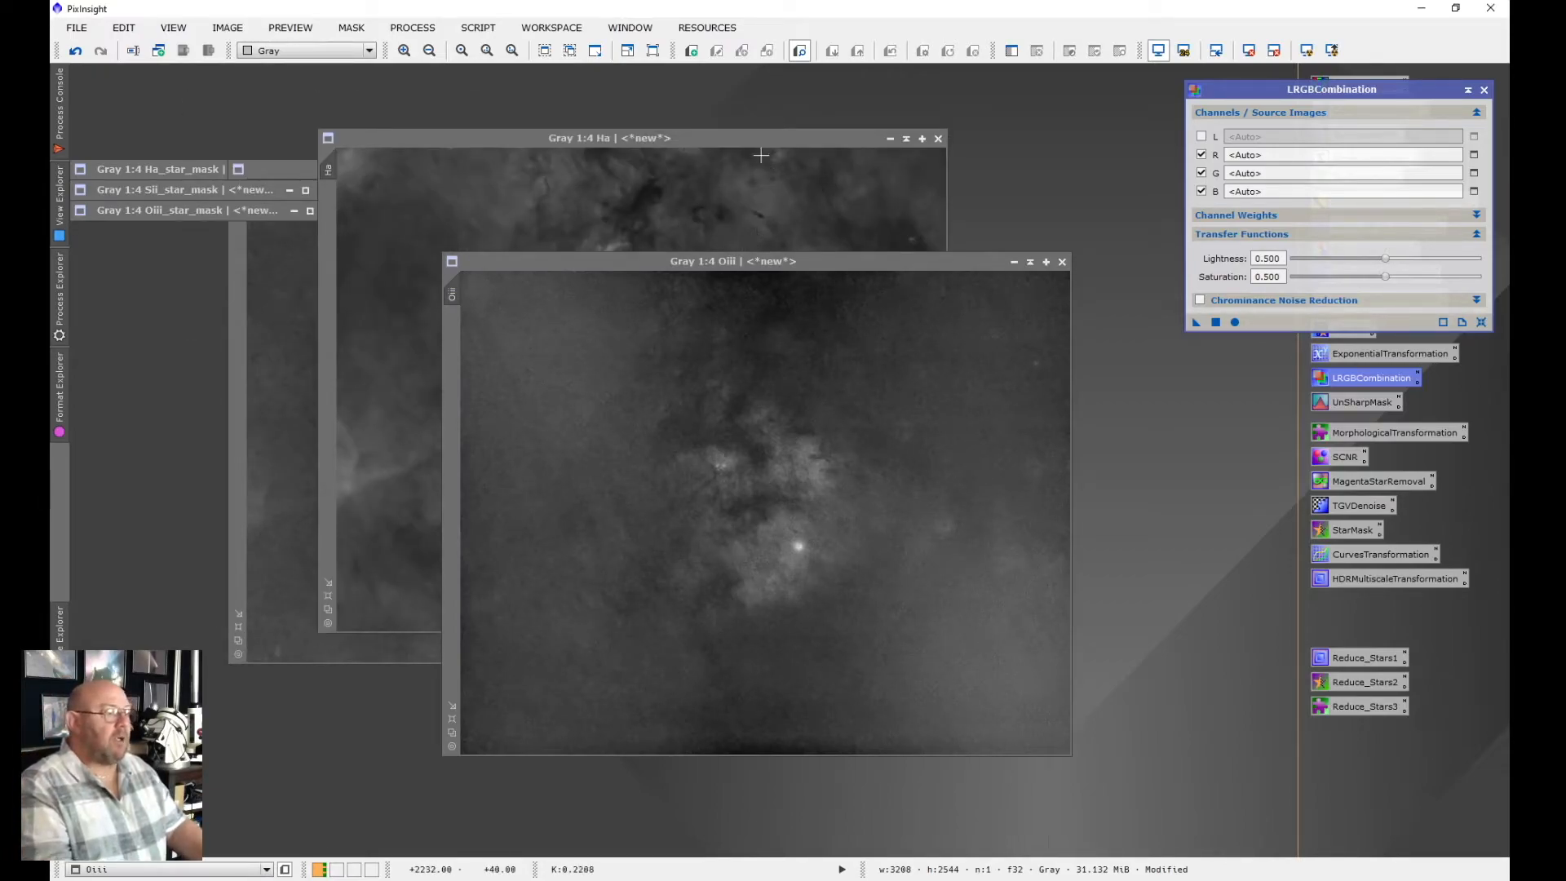
left_click_drag(467, 261, 1239, 191)
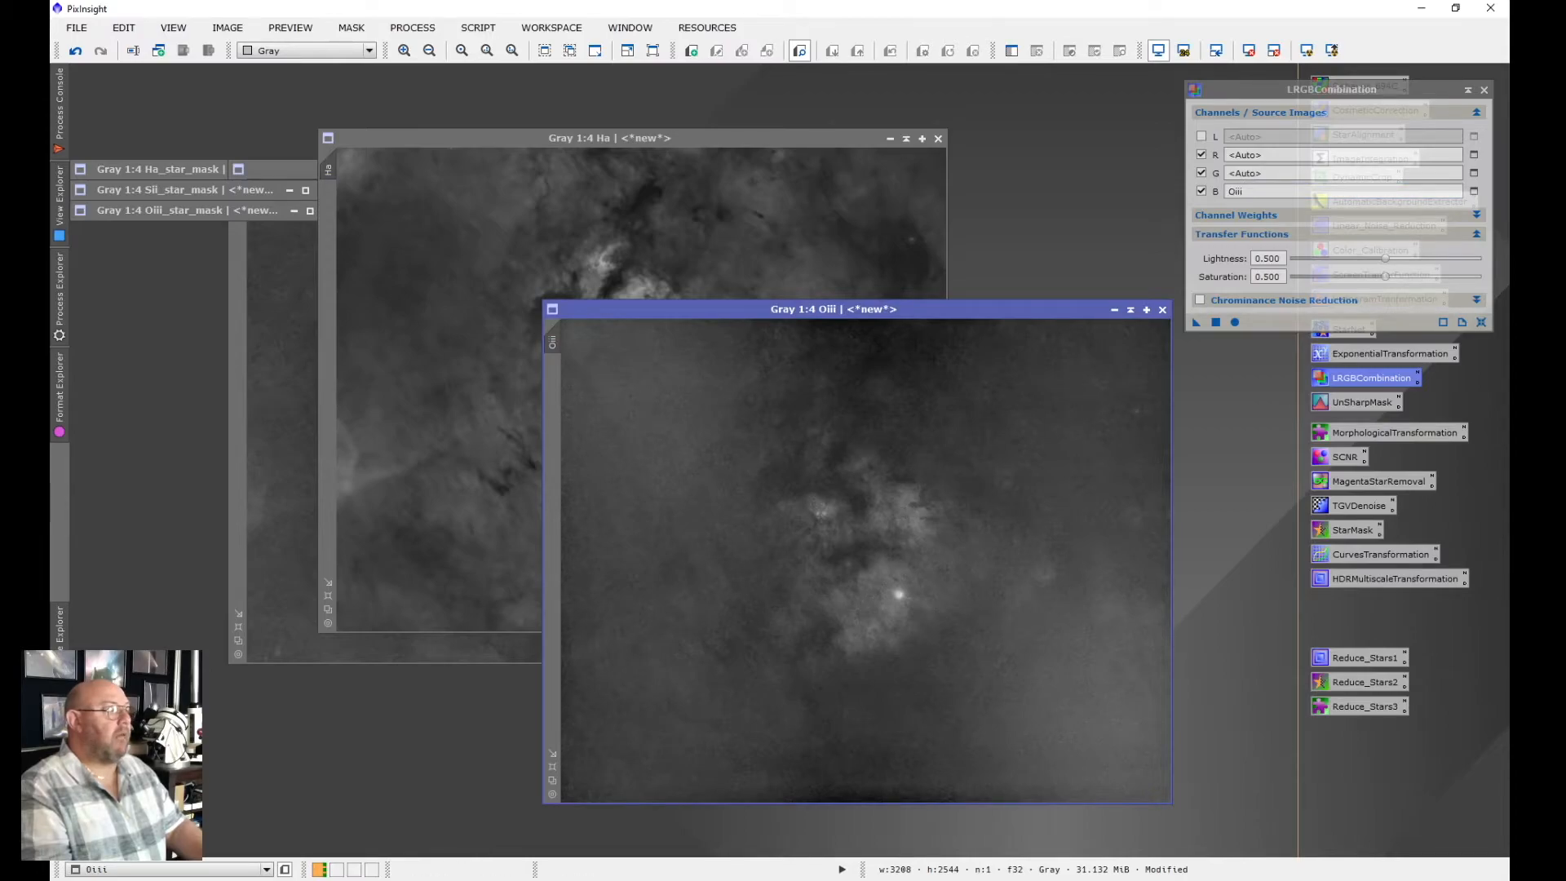
left_click(1114, 310)
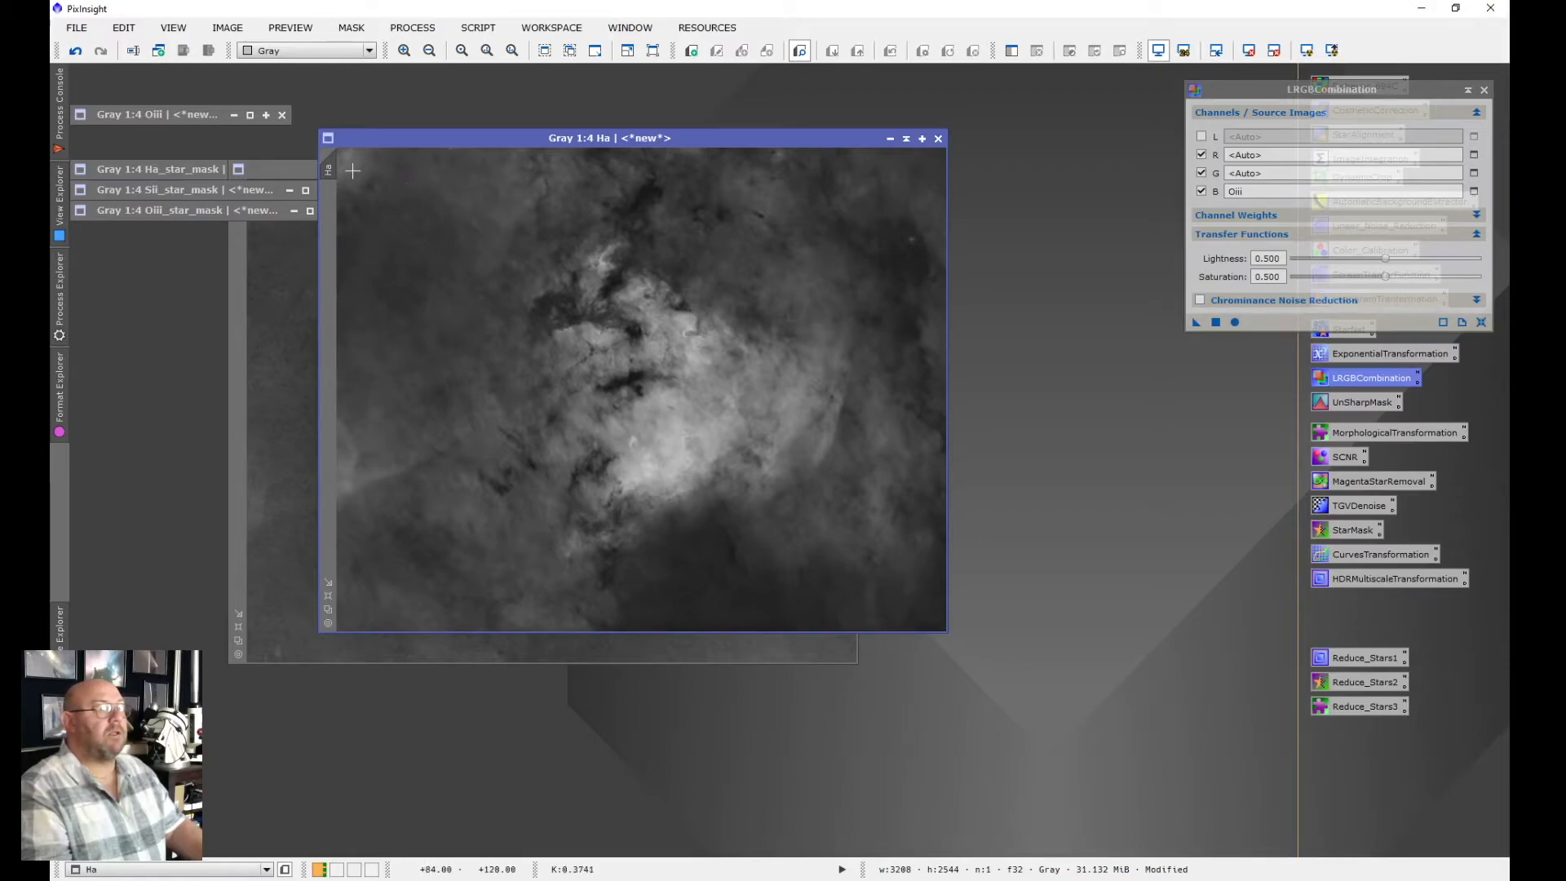
Assign the starless Ha image to the G channel and the starless Sii image to R, collapsing each source window after use
mouse_move(432, 194)
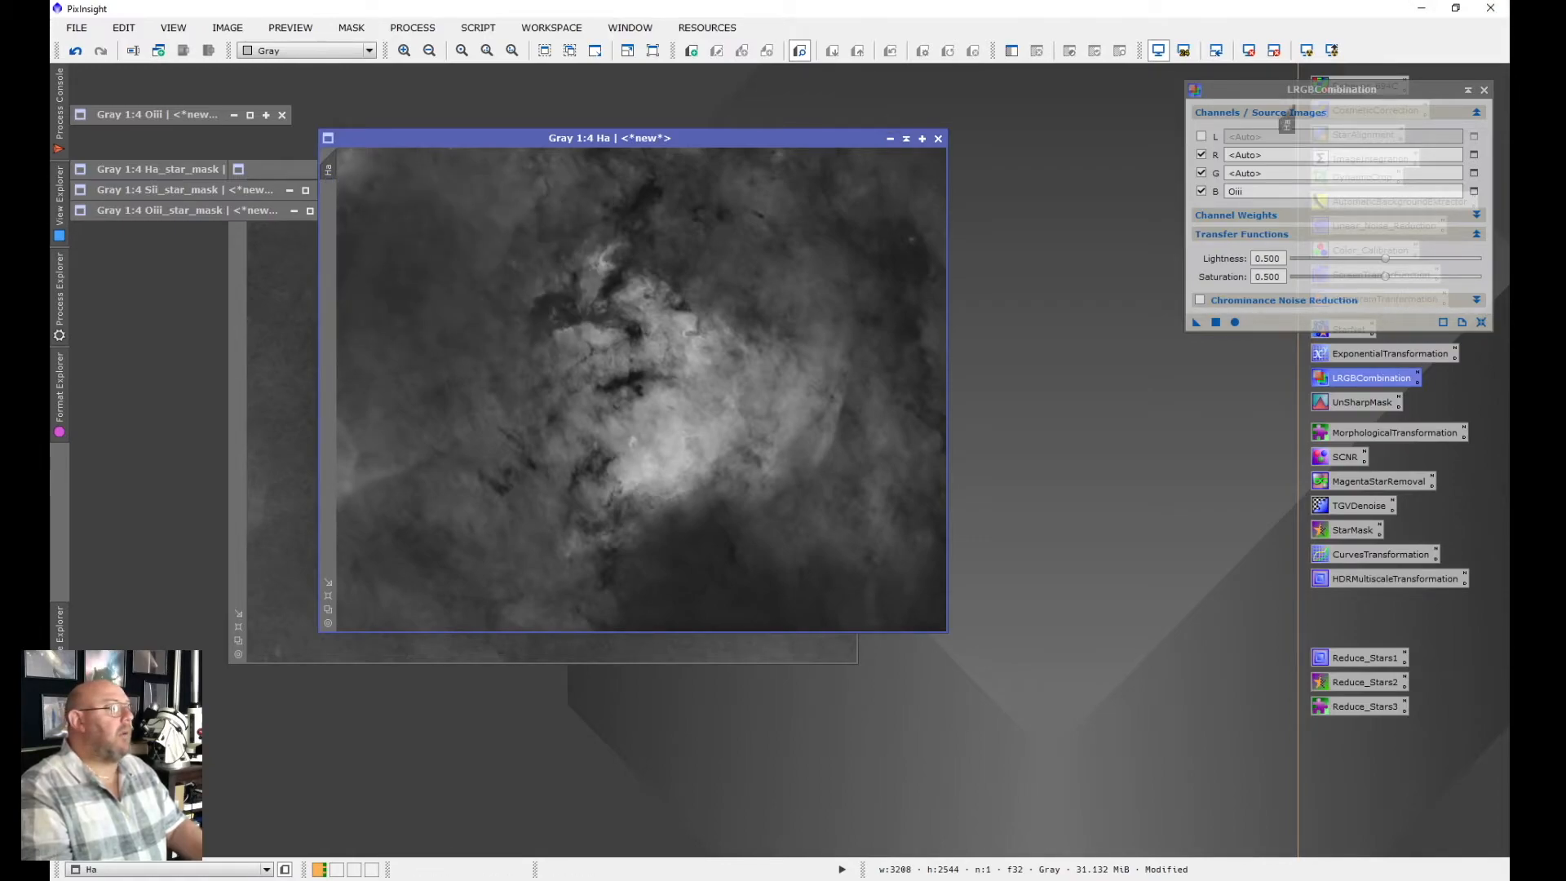
left_click_drag(1279, 159, 1272, 173)
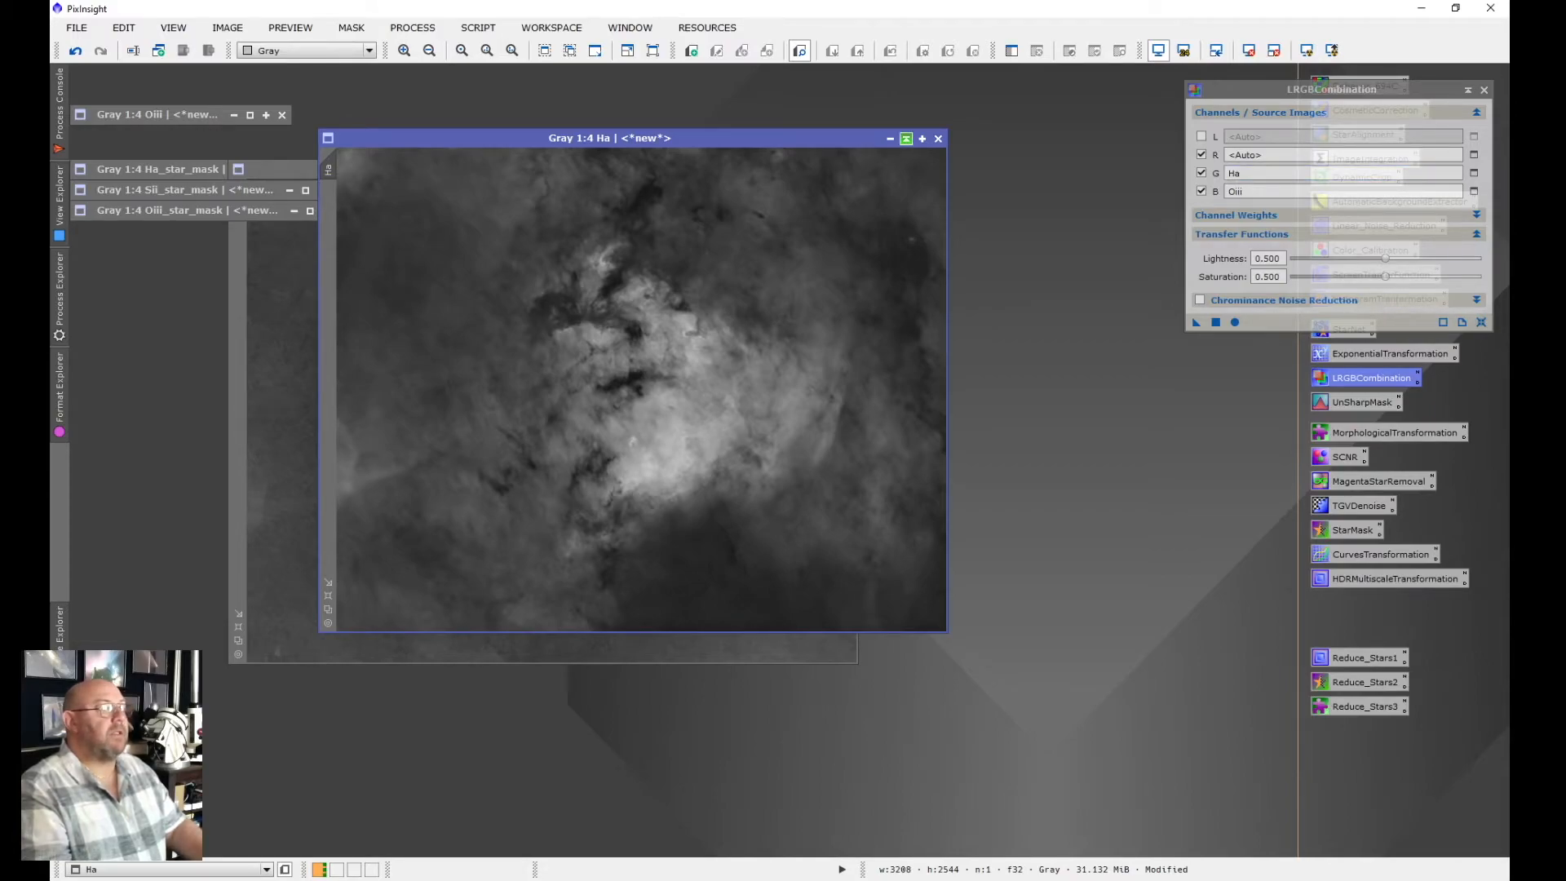
left_click(890, 138)
left_click_drag(522, 168, 705, 230)
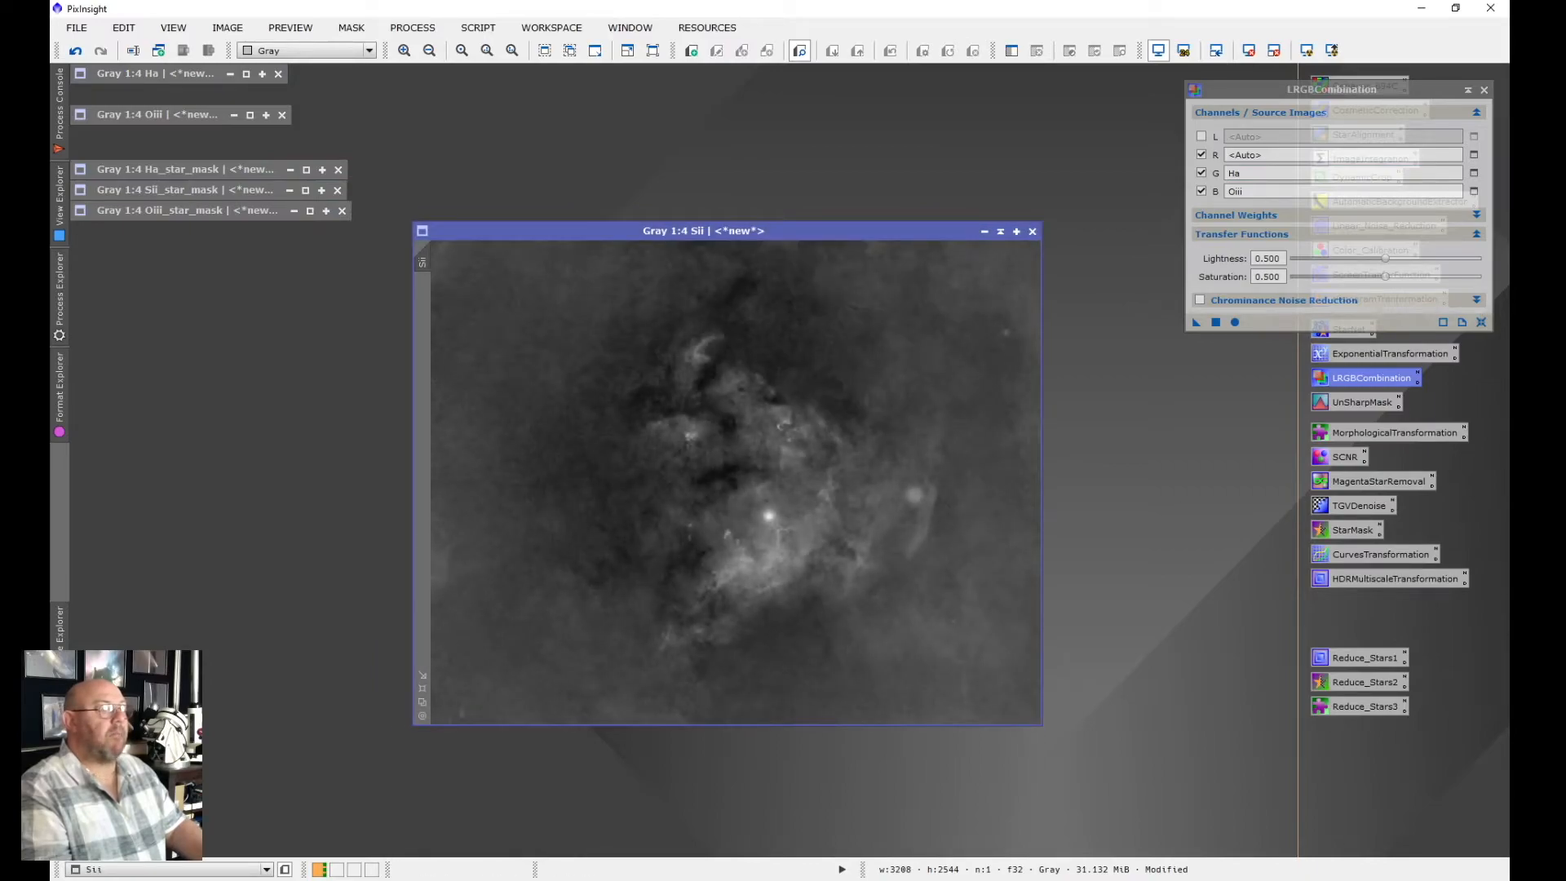
left_click_drag(1155, 175, 1249, 155)
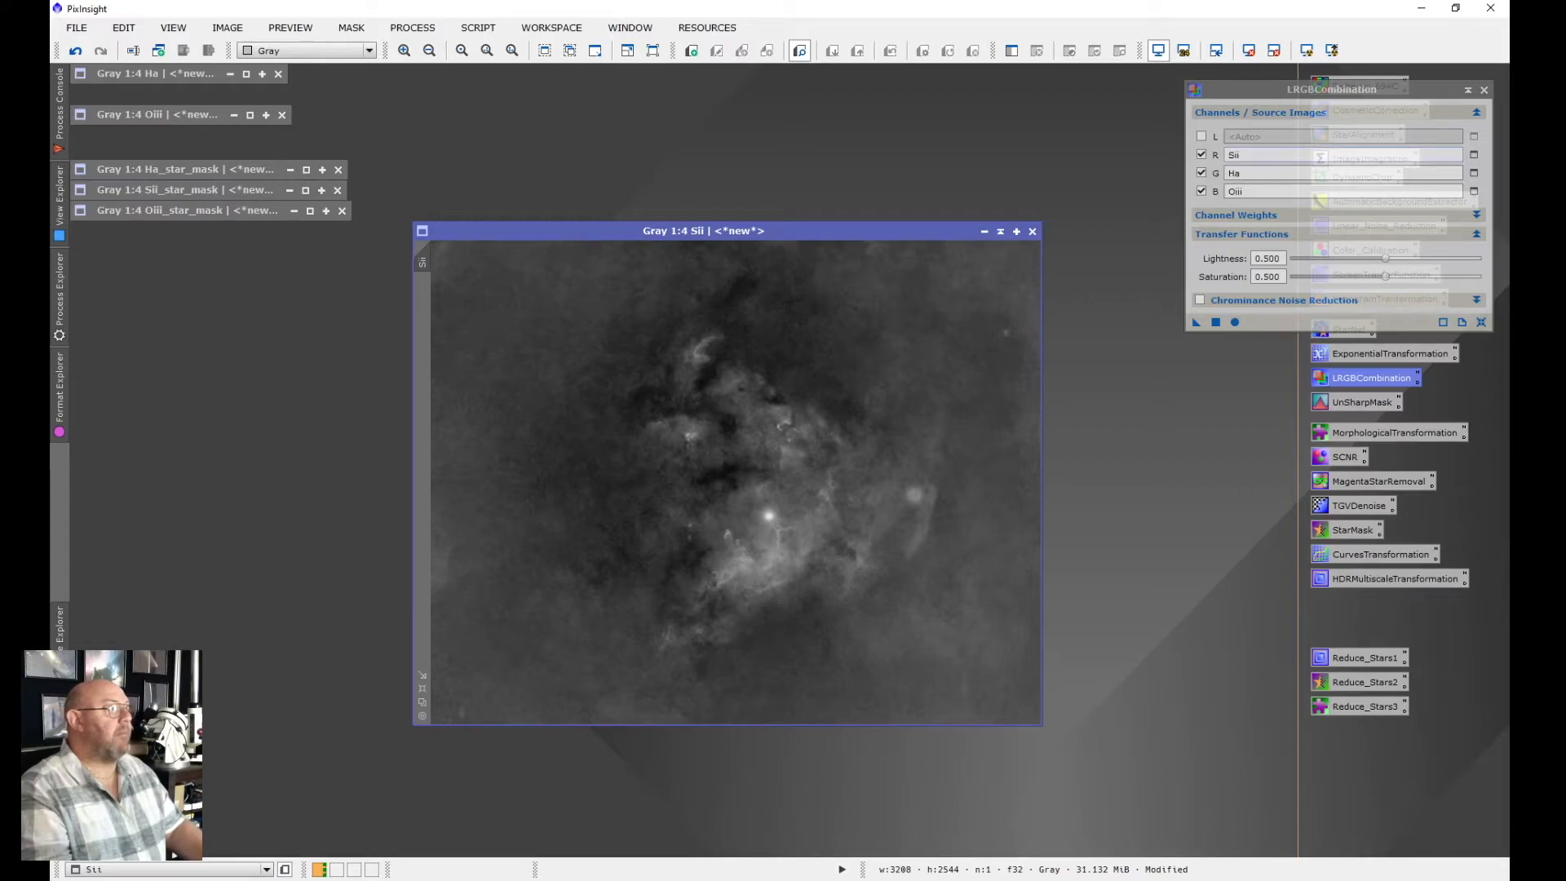
left_click(1001, 231)
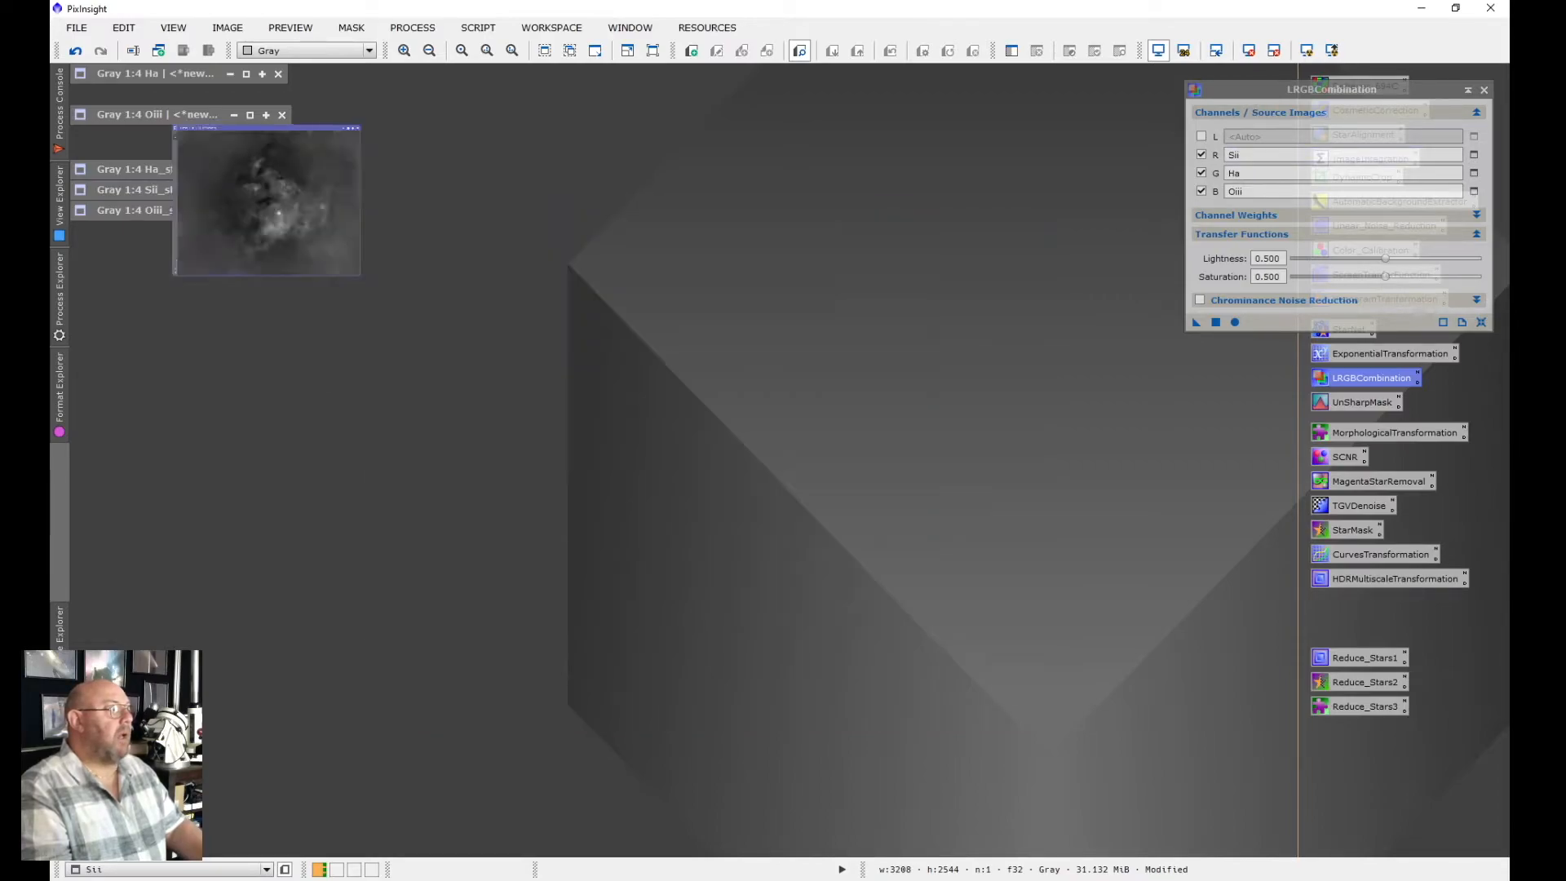
Enable Chrominance Noise Reduction and apply the LRGB combination globally to produce a colour image from the starless channels
left_click(1199, 300)
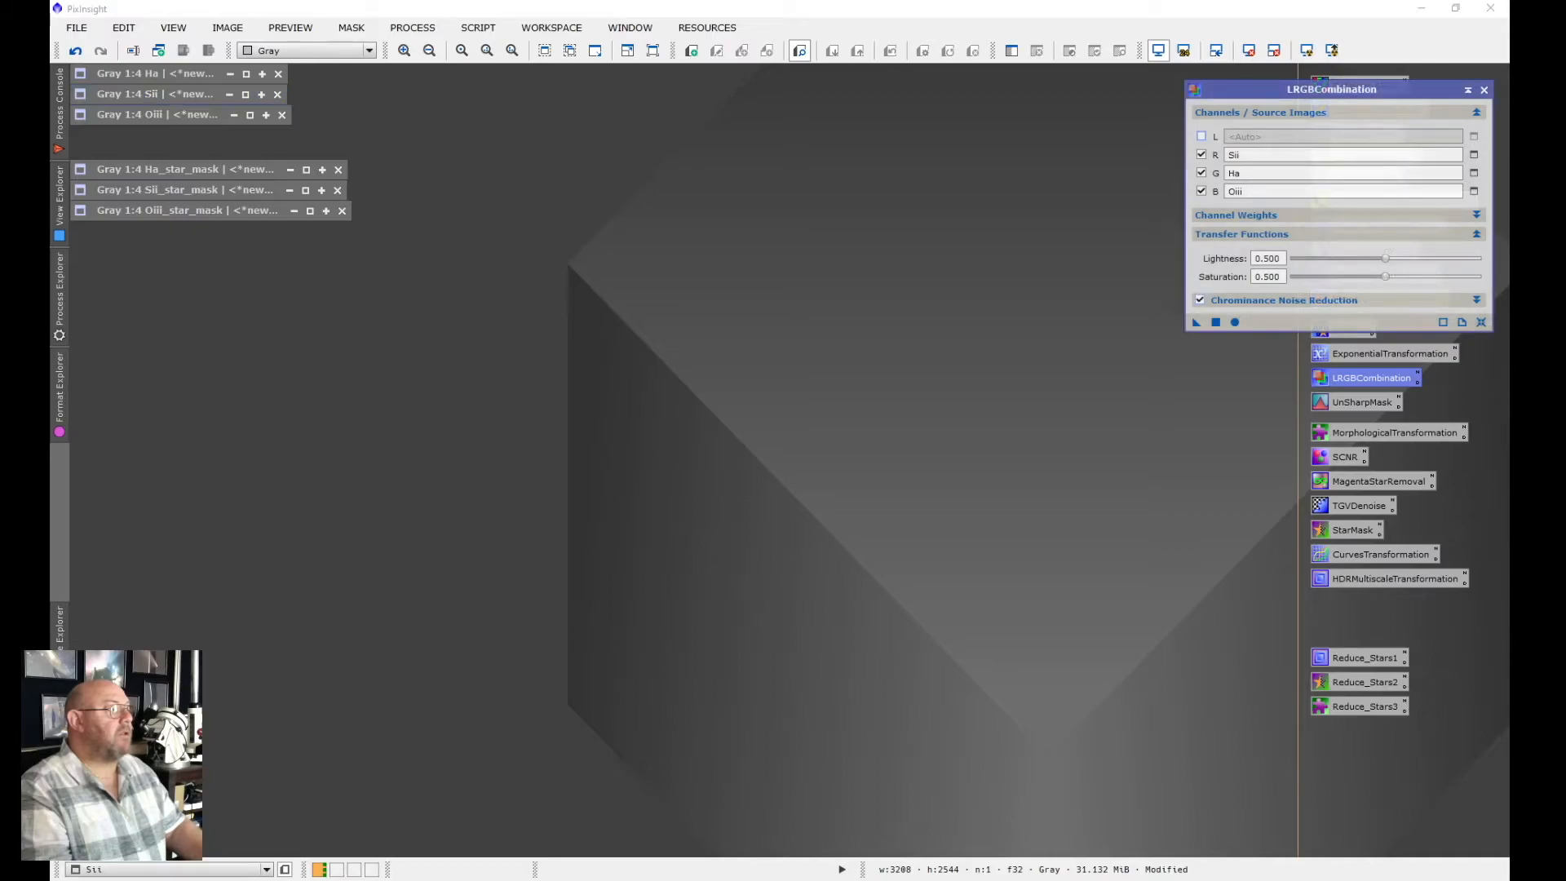
left_click(1235, 322)
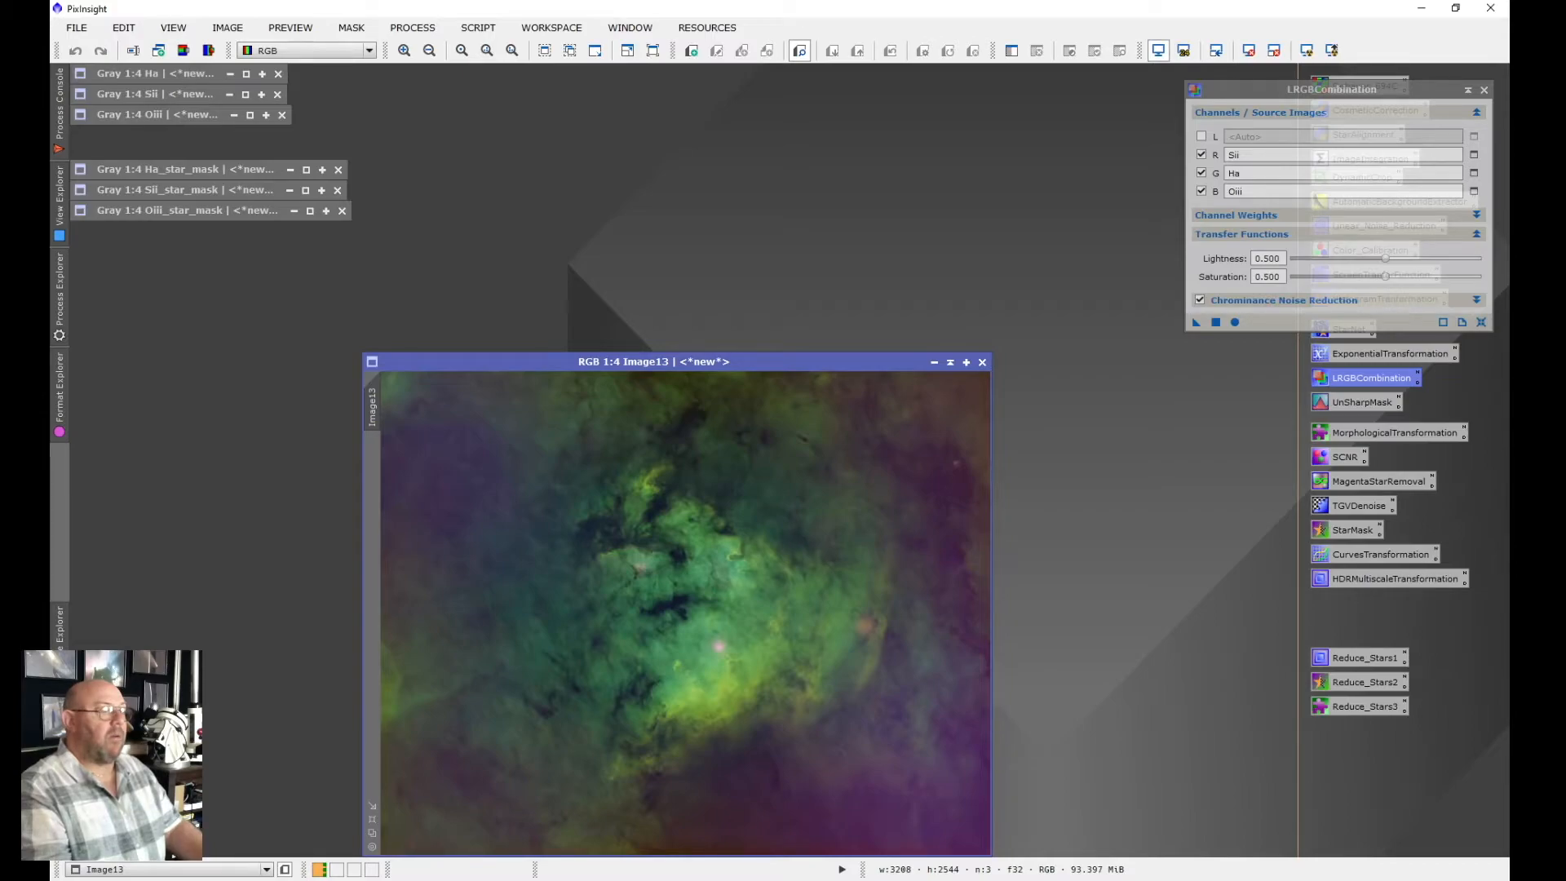
left_click_drag(727, 361, 801, 190)
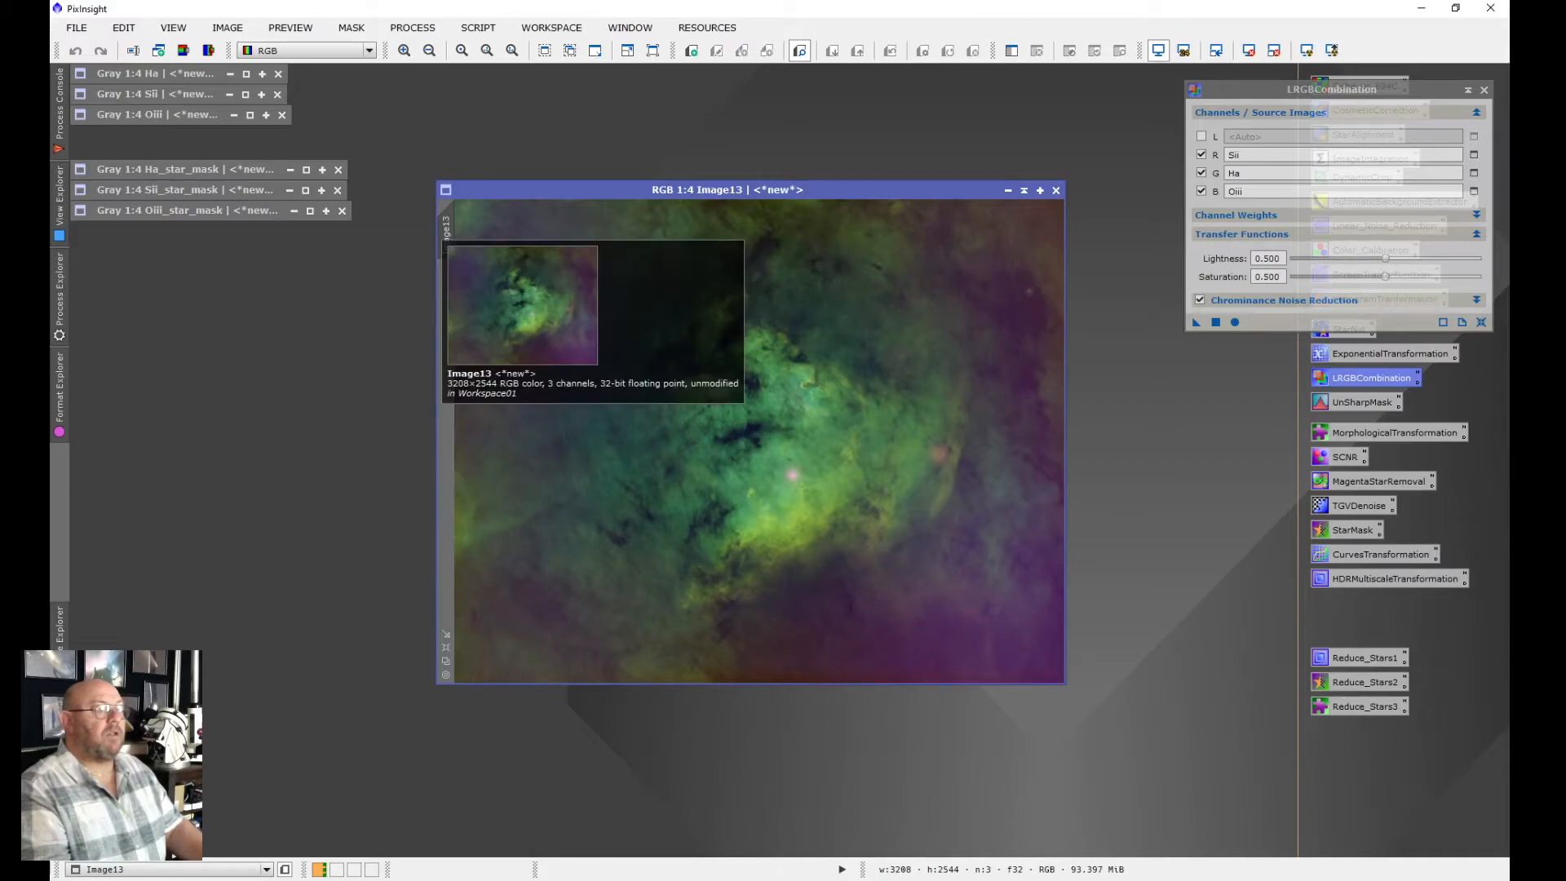
Rename the combined starless colour image as NEBULA and collapse its window
double_click(446, 236)
type("N")
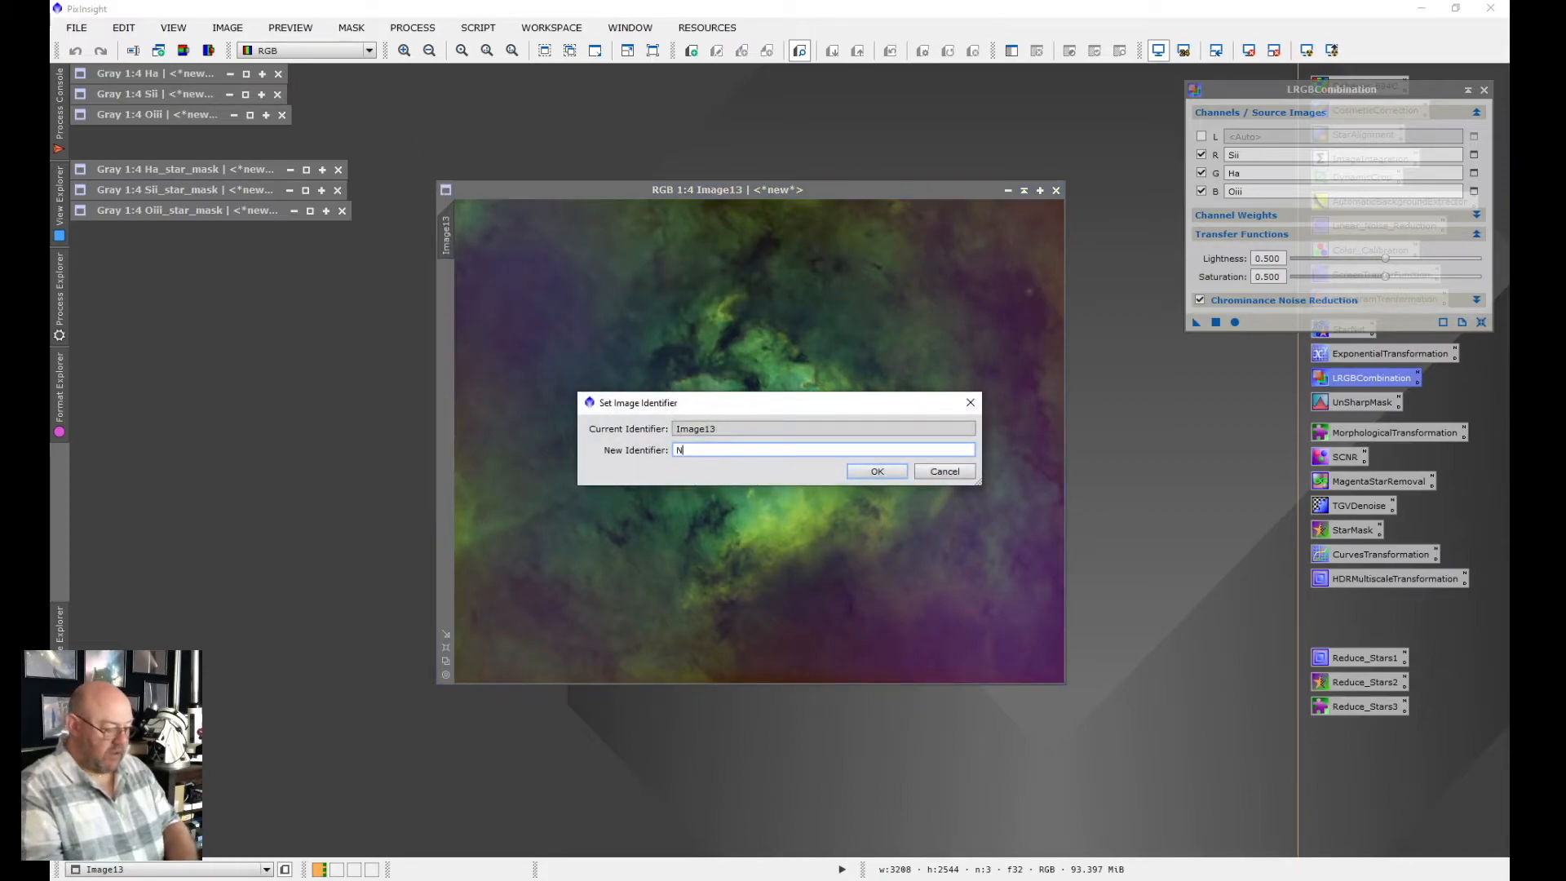
type("EBULA")
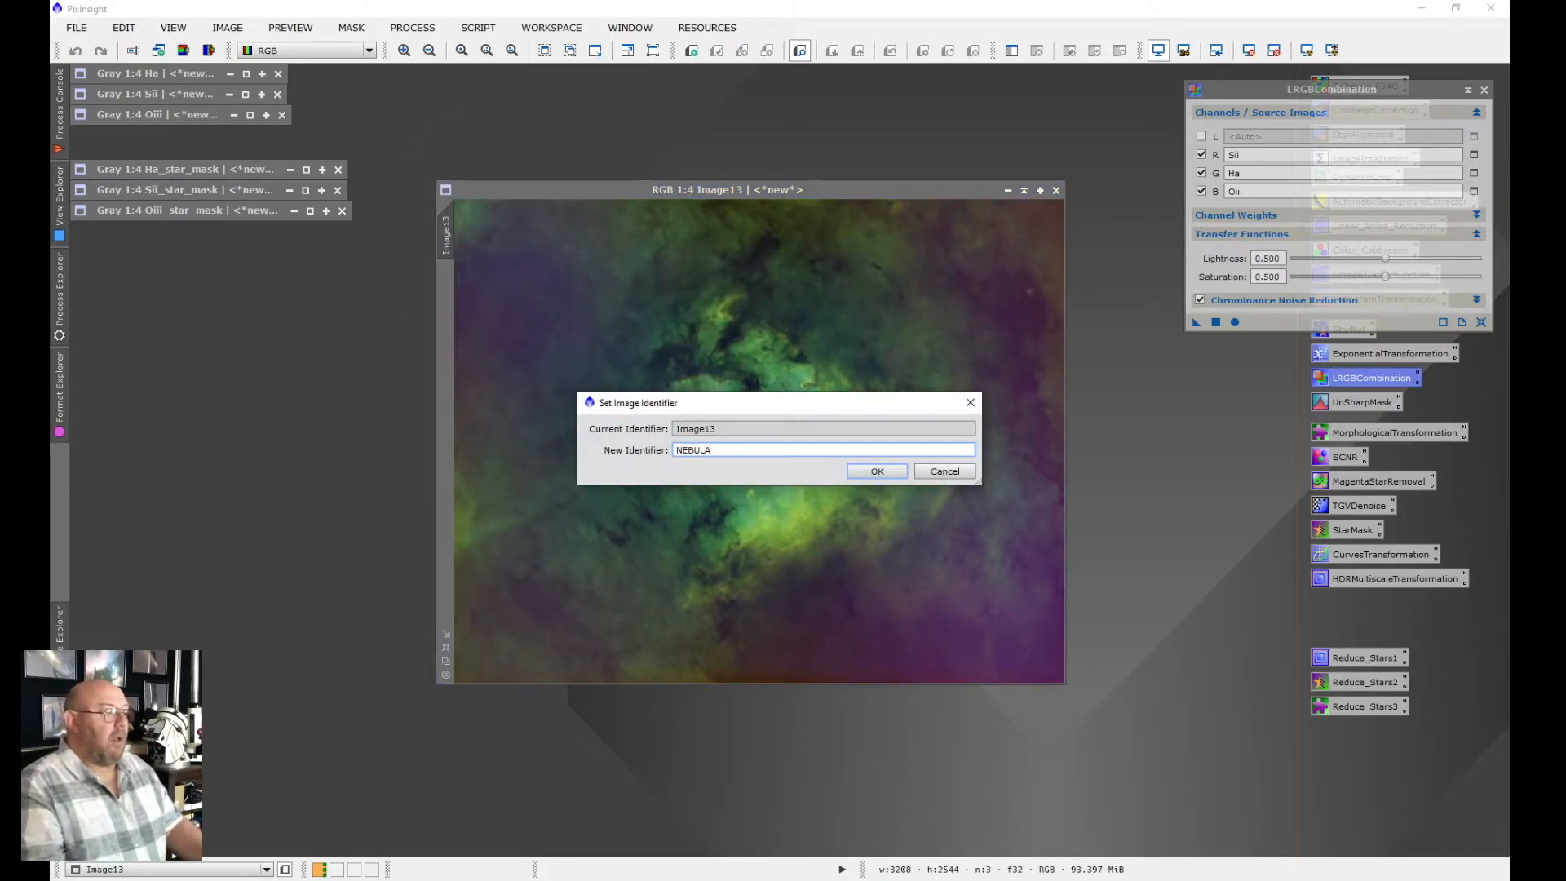
key("Return")
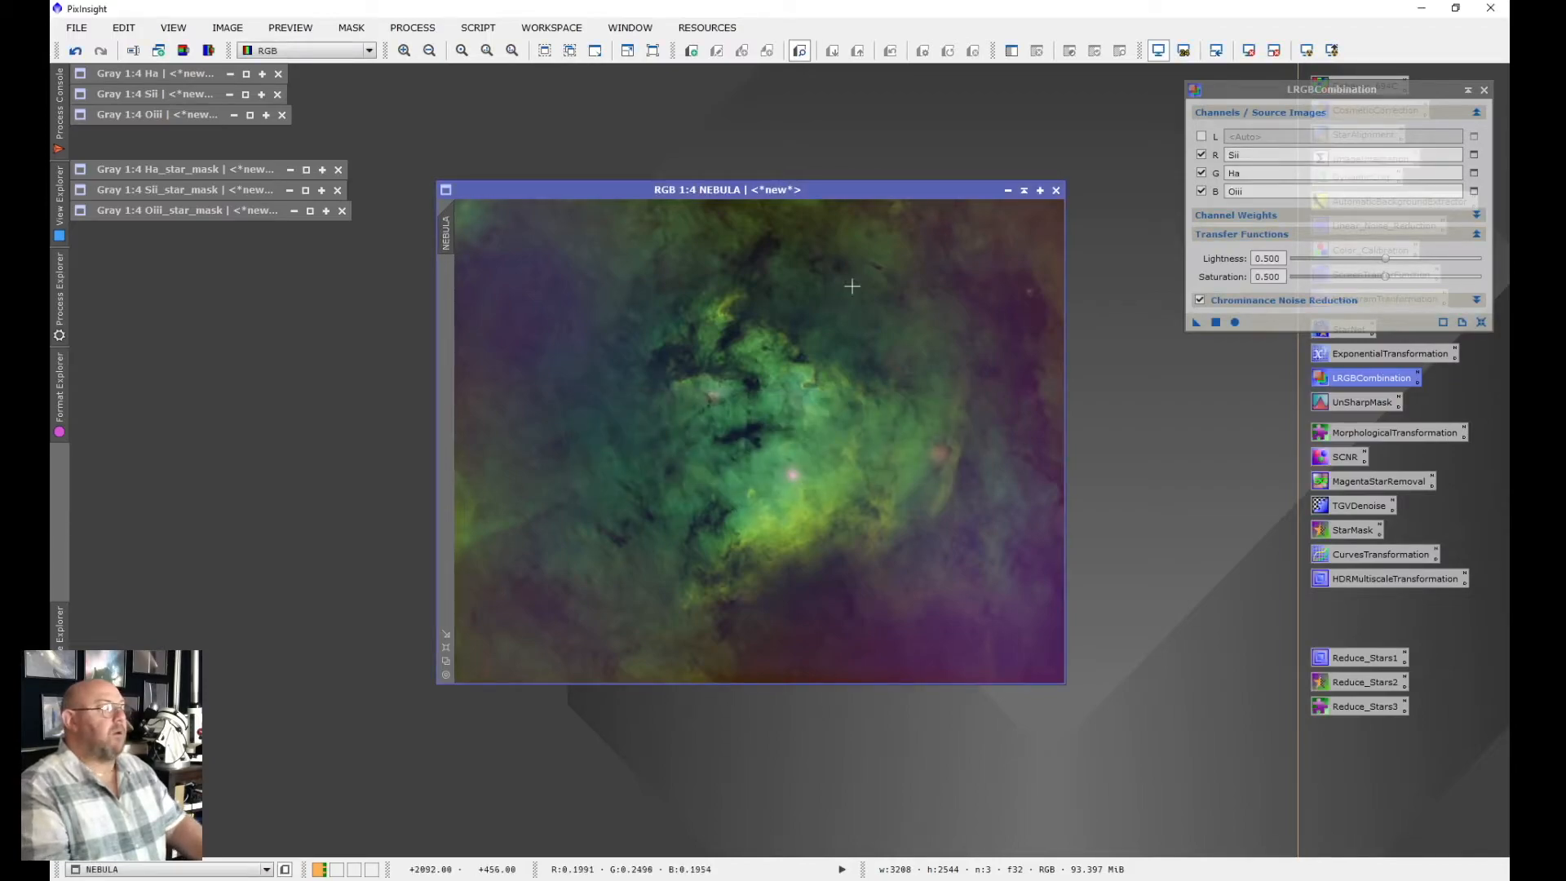
left_click(1024, 190)
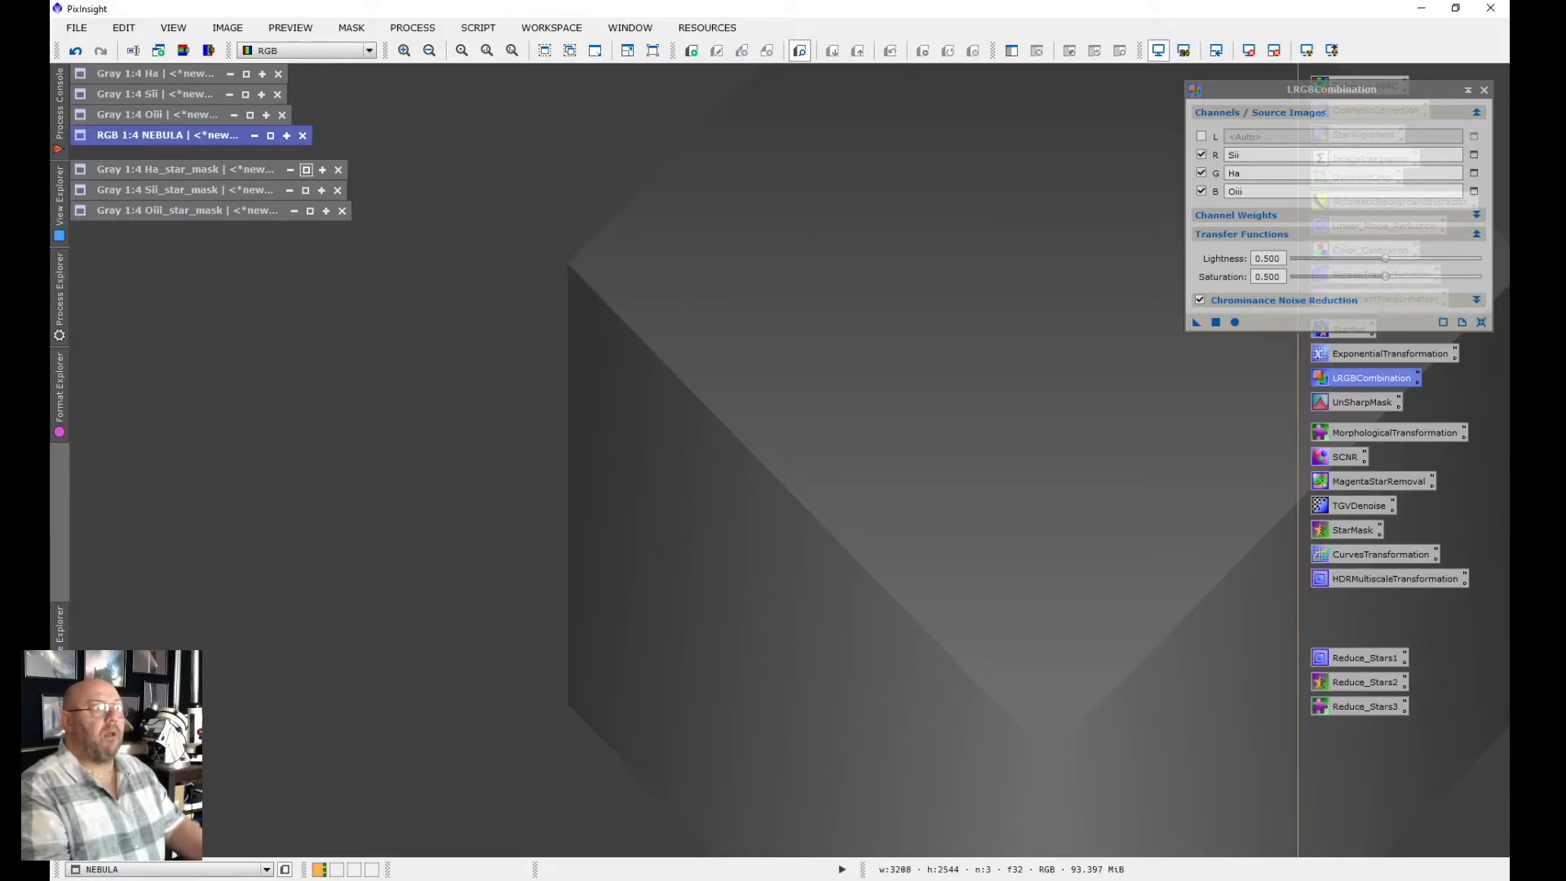
Restore the Ha, Sii and Oiii star mask windows and assign Oiii_star_mask to the B channel
left_click(306, 169)
left_click(305, 190)
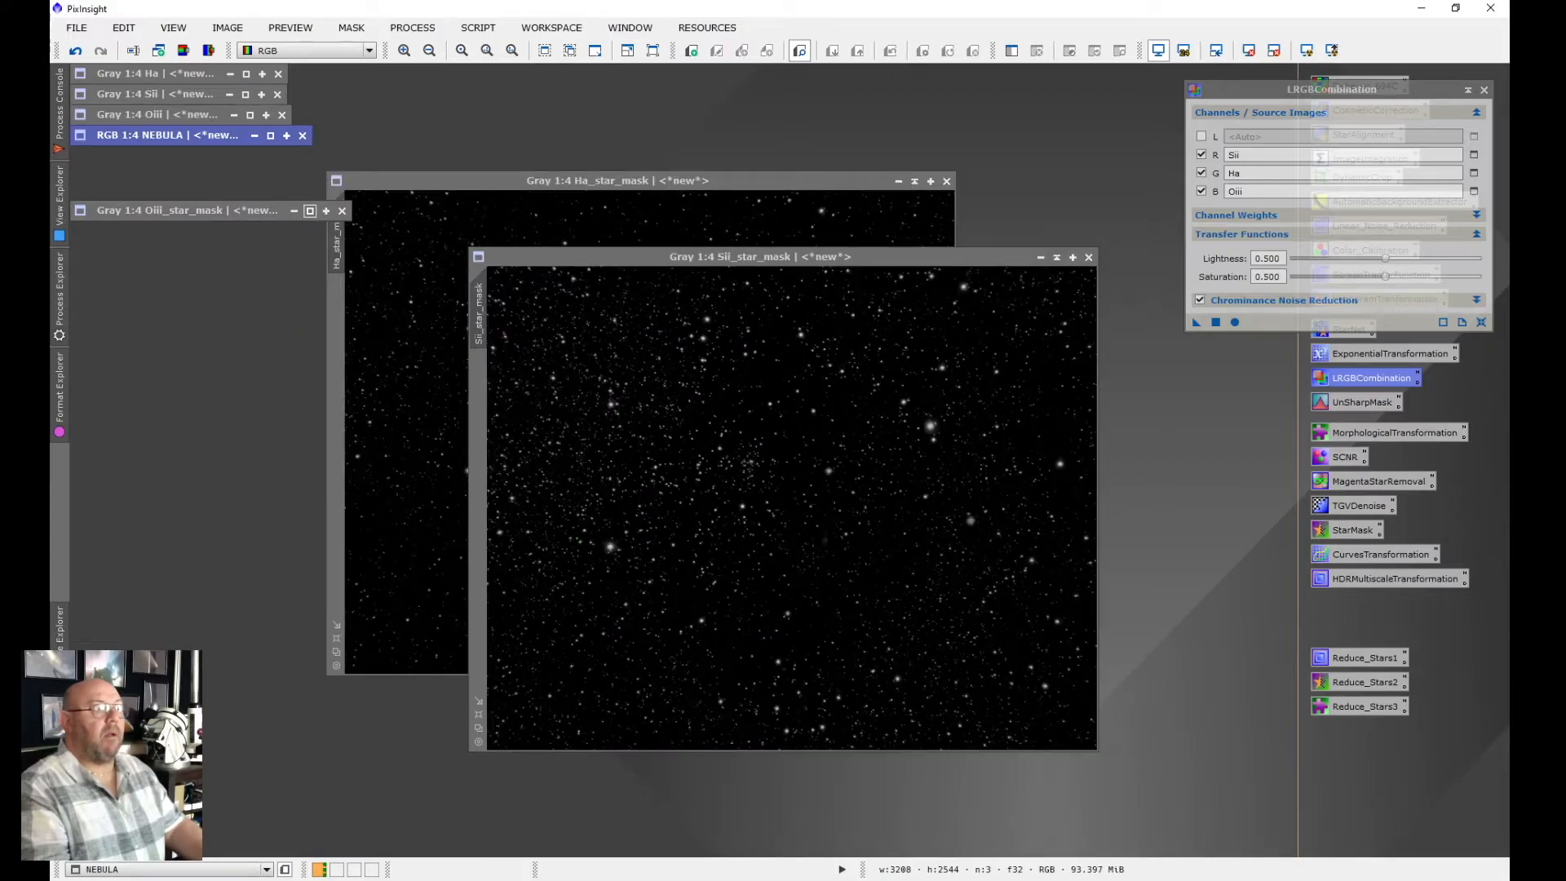
left_click(310, 210)
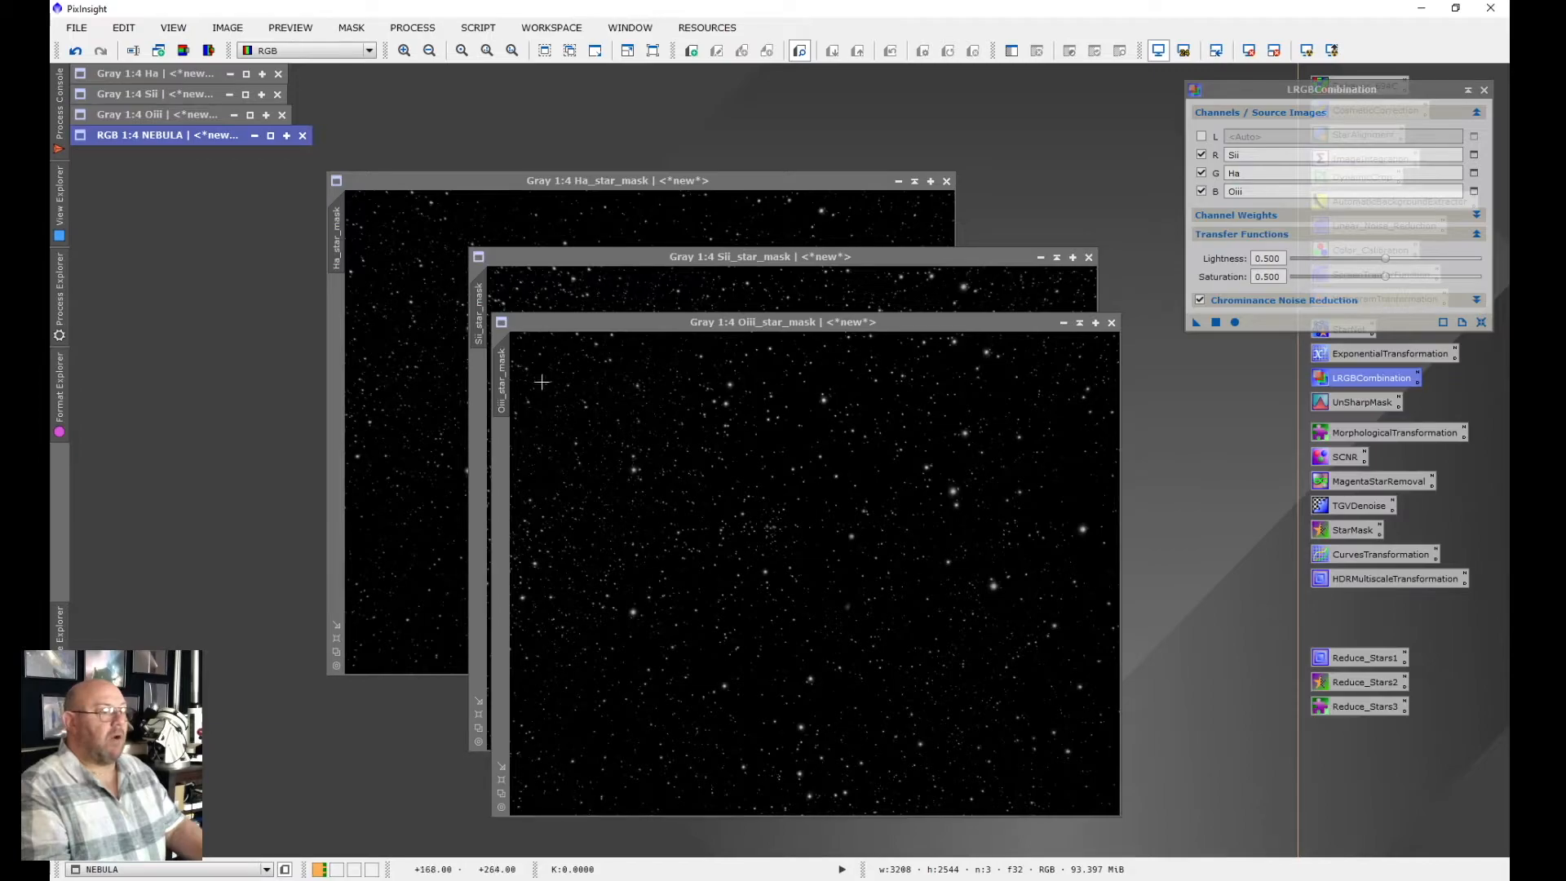
left_click(515, 380)
left_click_drag(501, 381, 1251, 191)
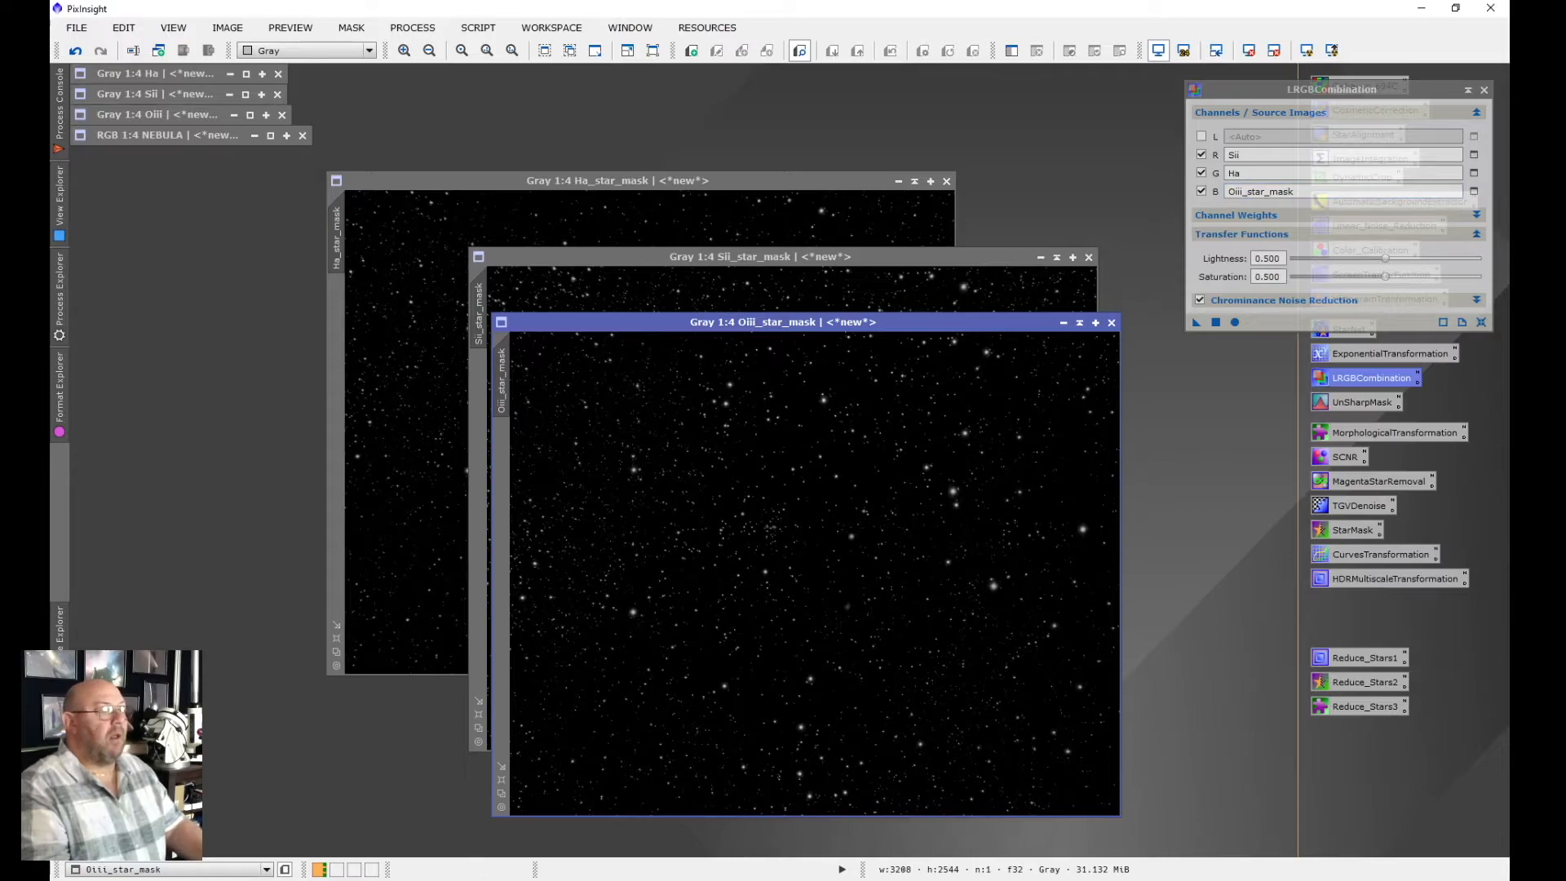
Assign Sii_star_mask to the G channel and Ha_star_mask to R, and apply the combination globally to create a colour star image
left_click(479, 314)
left_click_drag(479, 314, 1321, 173)
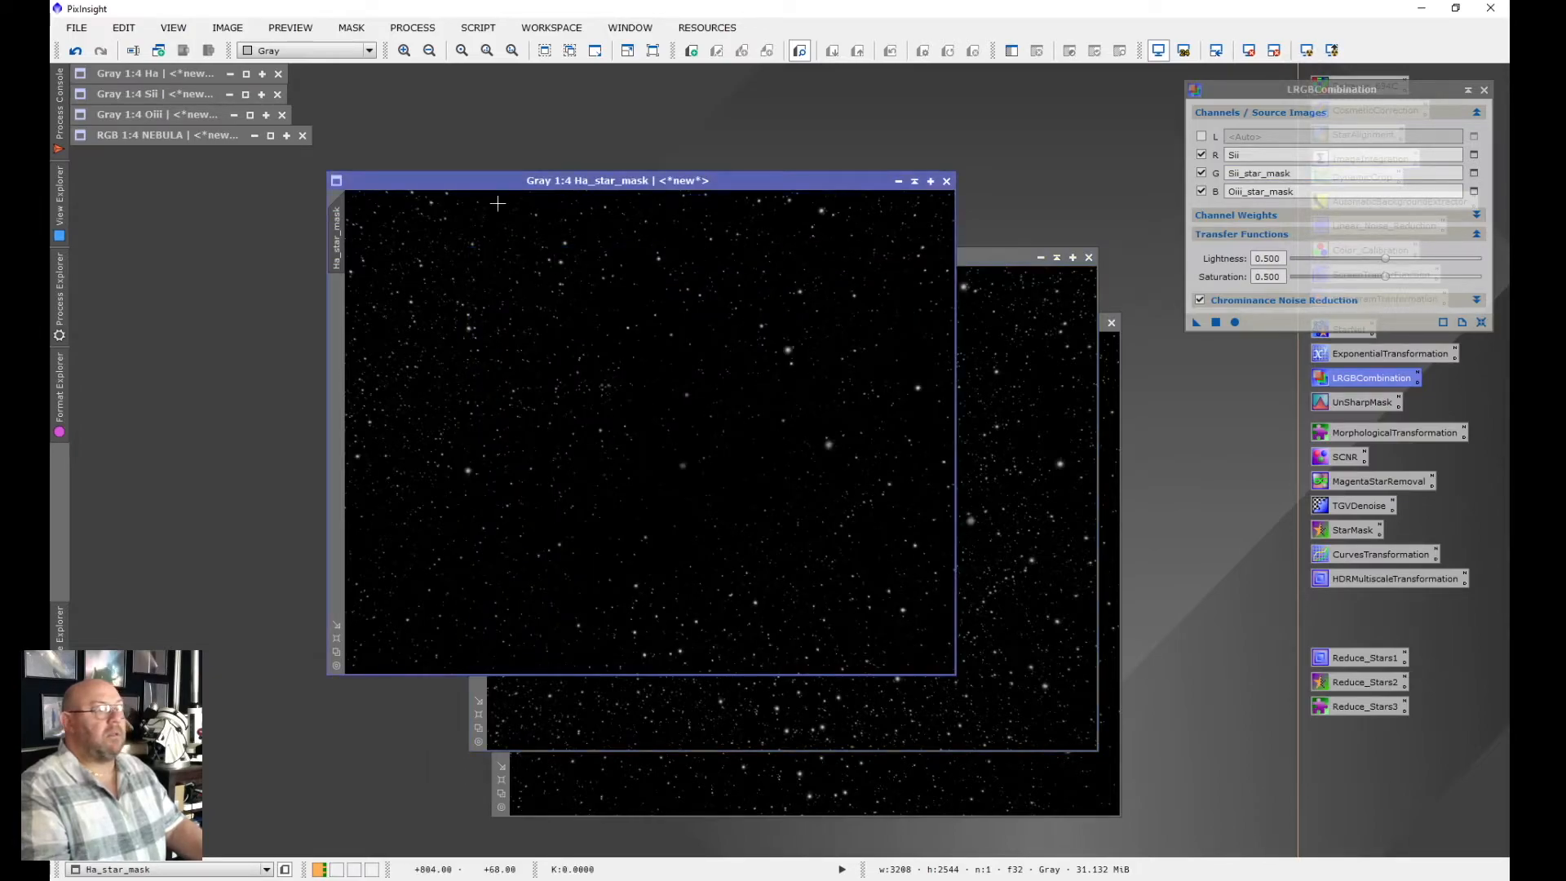
left_click_drag(336, 237, 1266, 155)
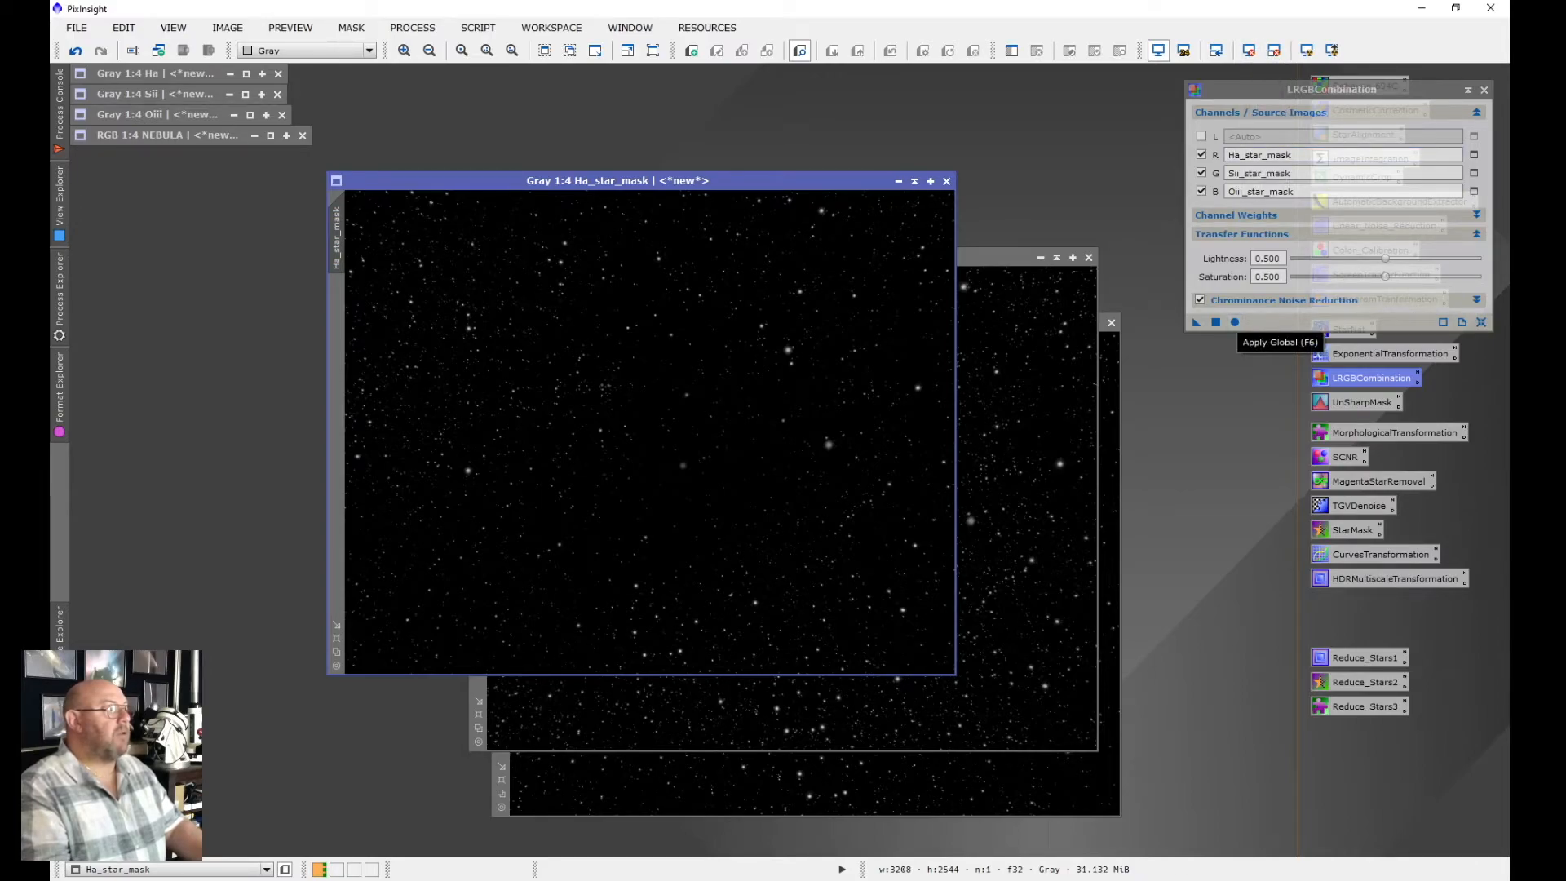
left_click(1235, 322)
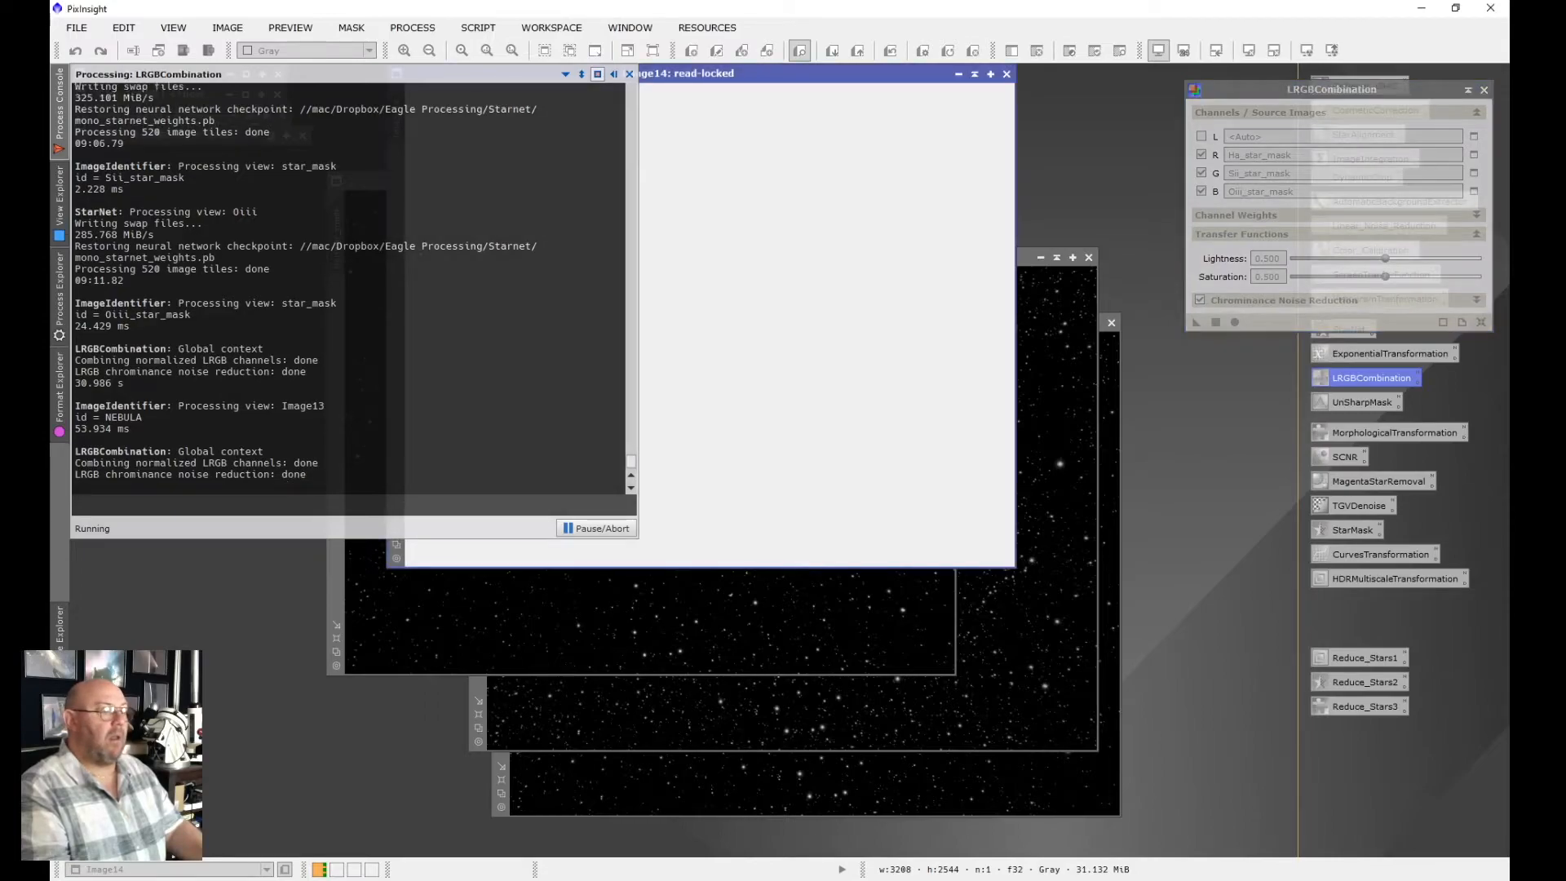
left_click_drag(491, 73, 631, 135)
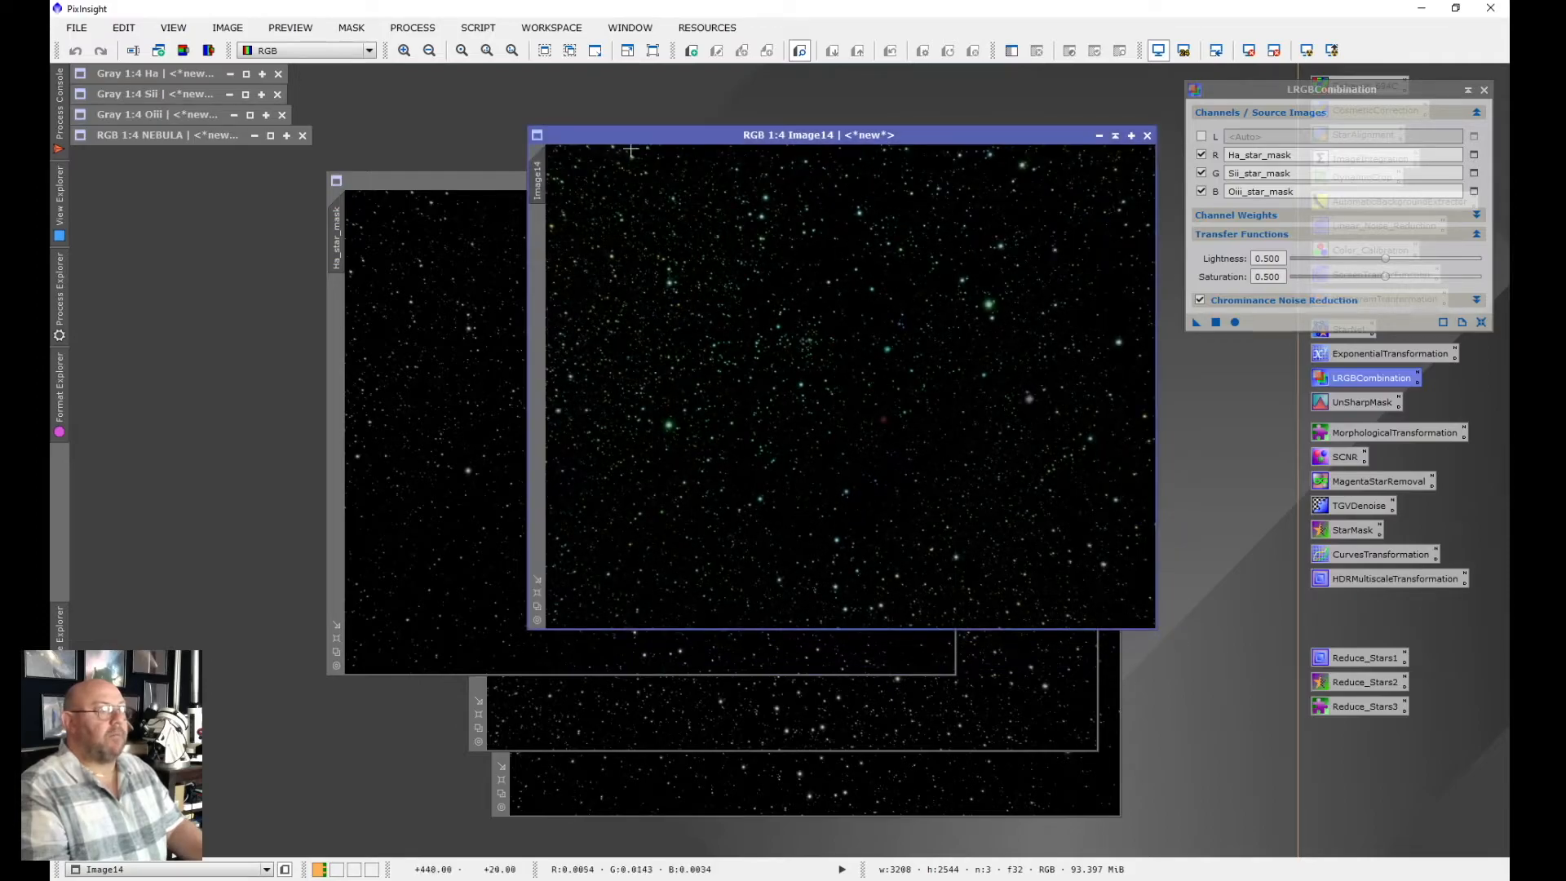
Minimize the Ha, Sii and Oiii star mask windows, leaving only the combined colour star image open
left_click(489, 212)
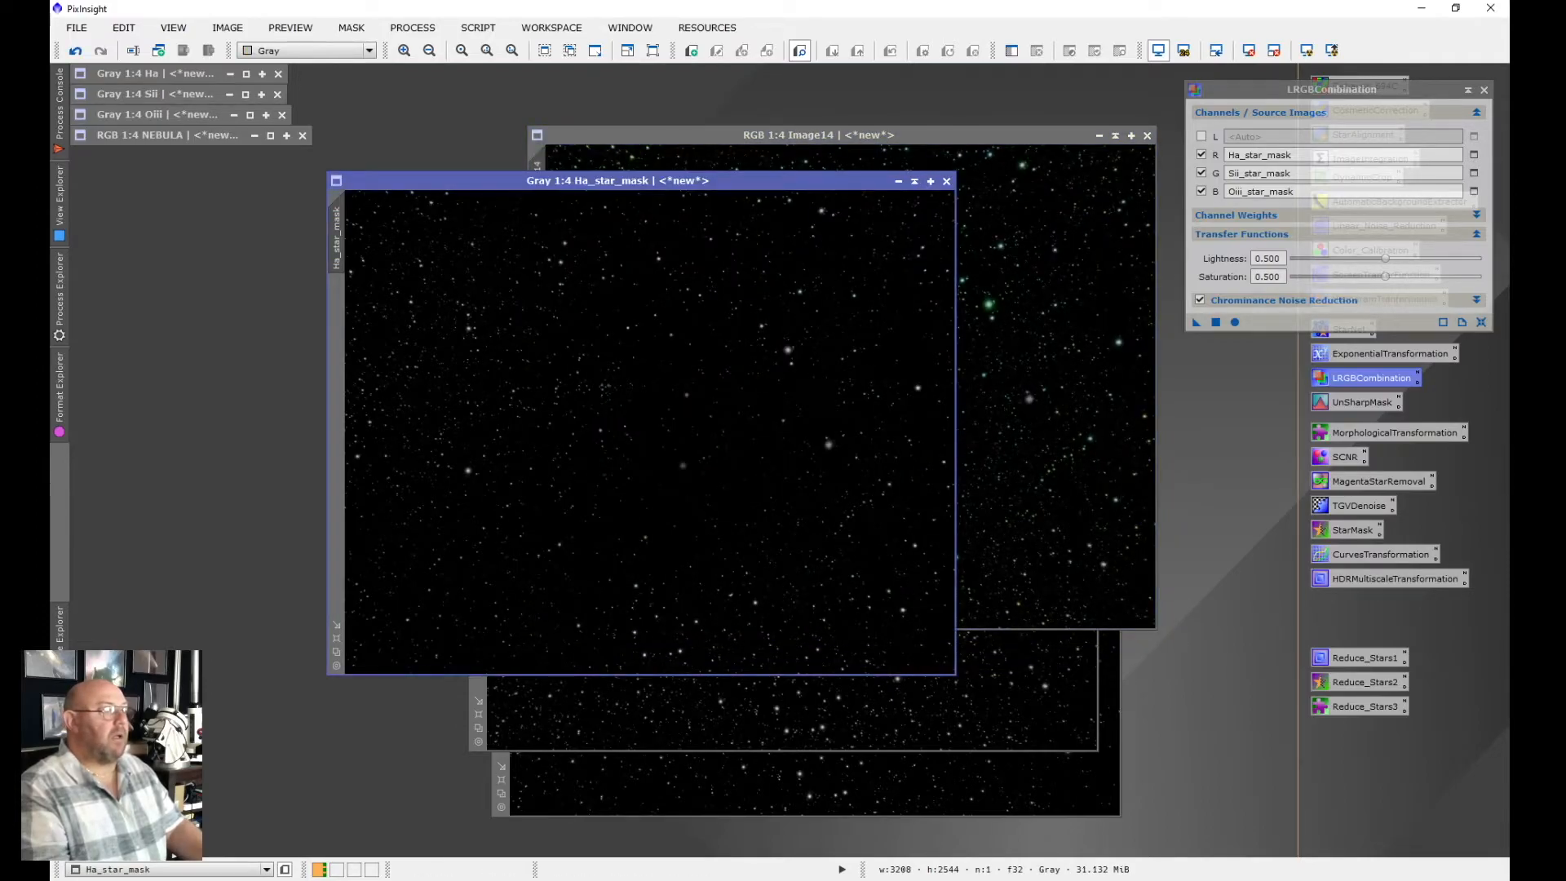
left_click(898, 180)
left_click(740, 711)
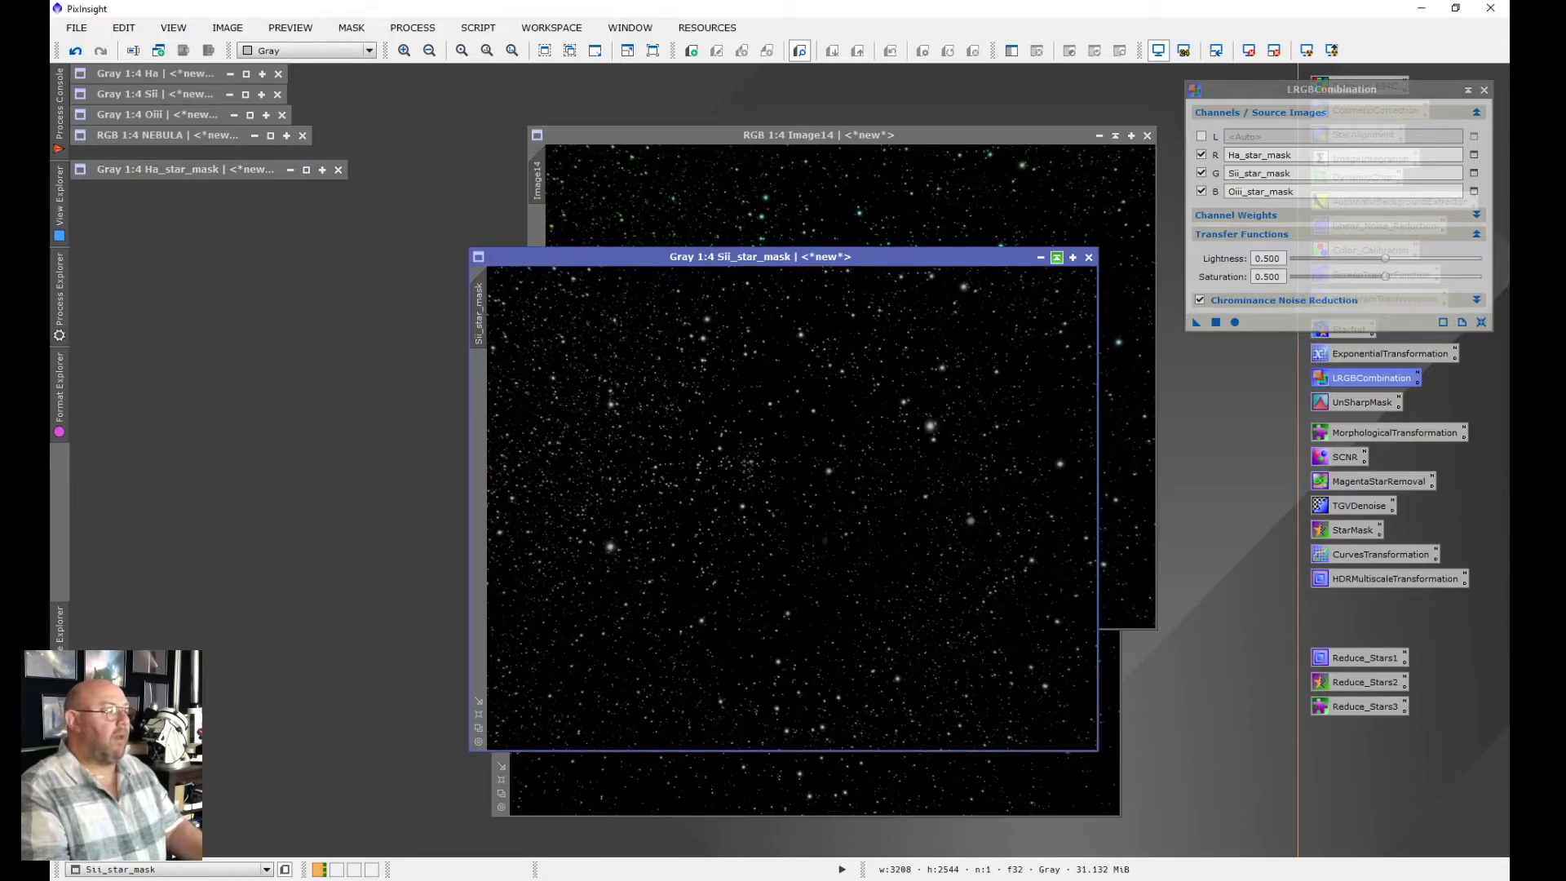
left_click(1056, 257)
left_click(827, 660)
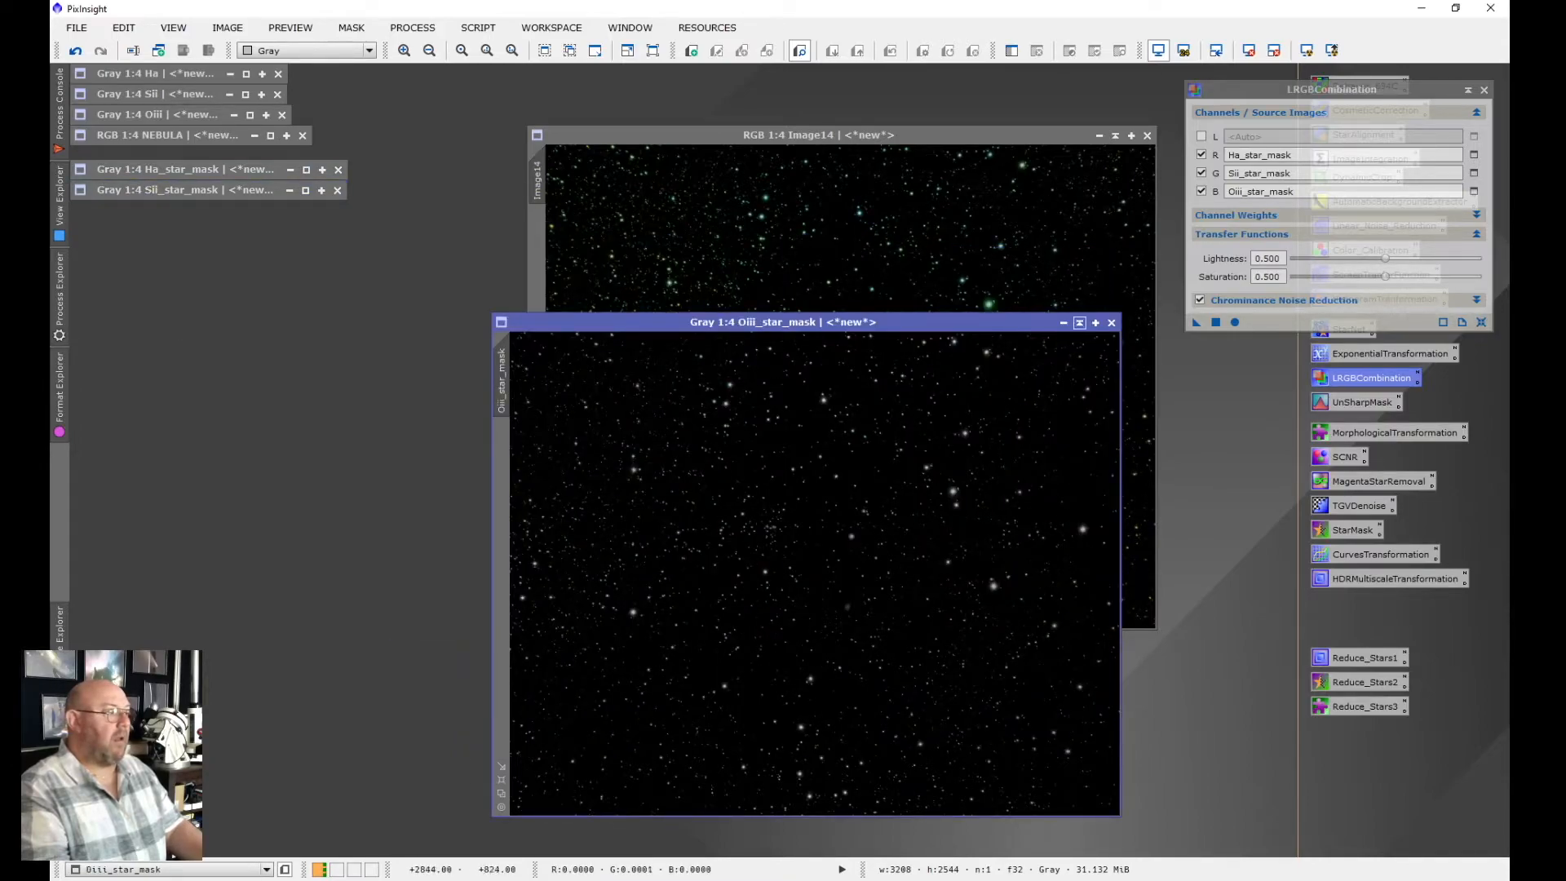
left_click(1064, 322)
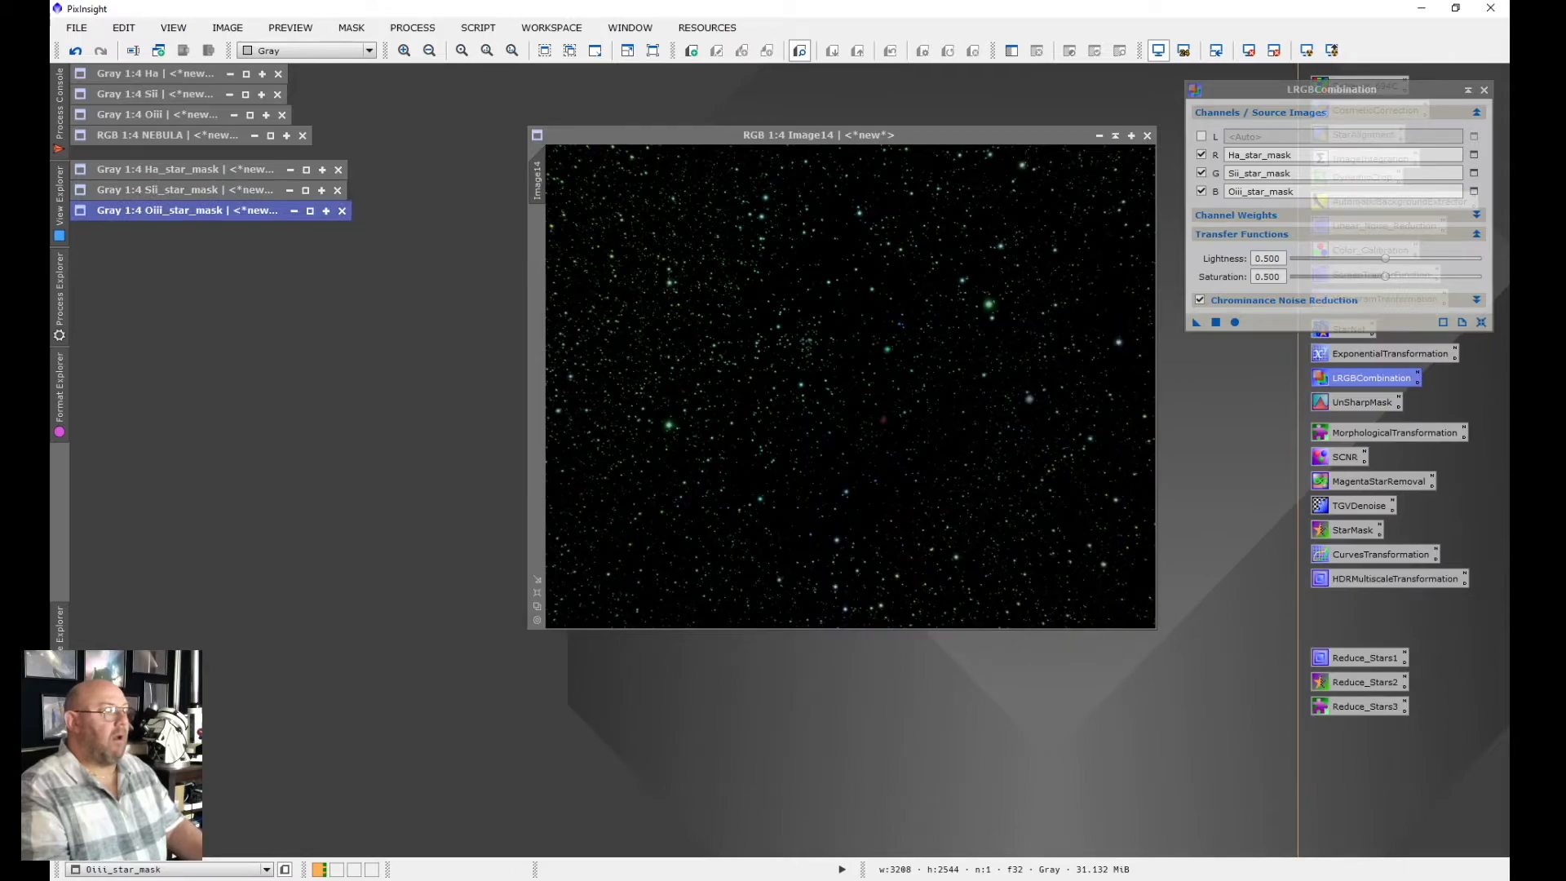
Rename the combined colour star image as STARS and collapse its window
left_click_drag(816, 135, 719, 210)
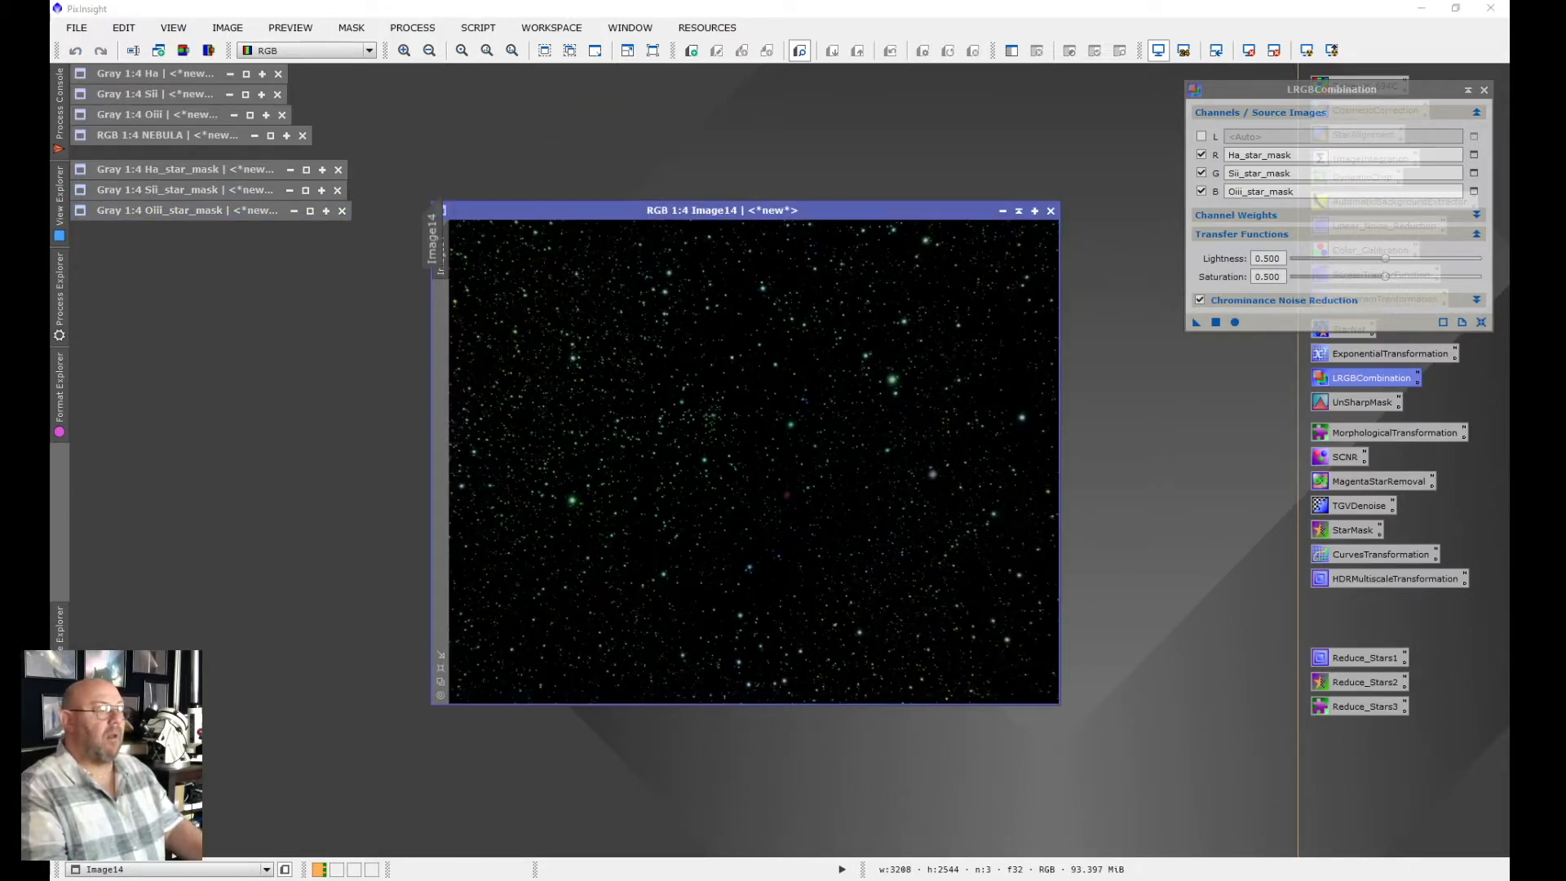
double_click(440, 255)
type("STARS")
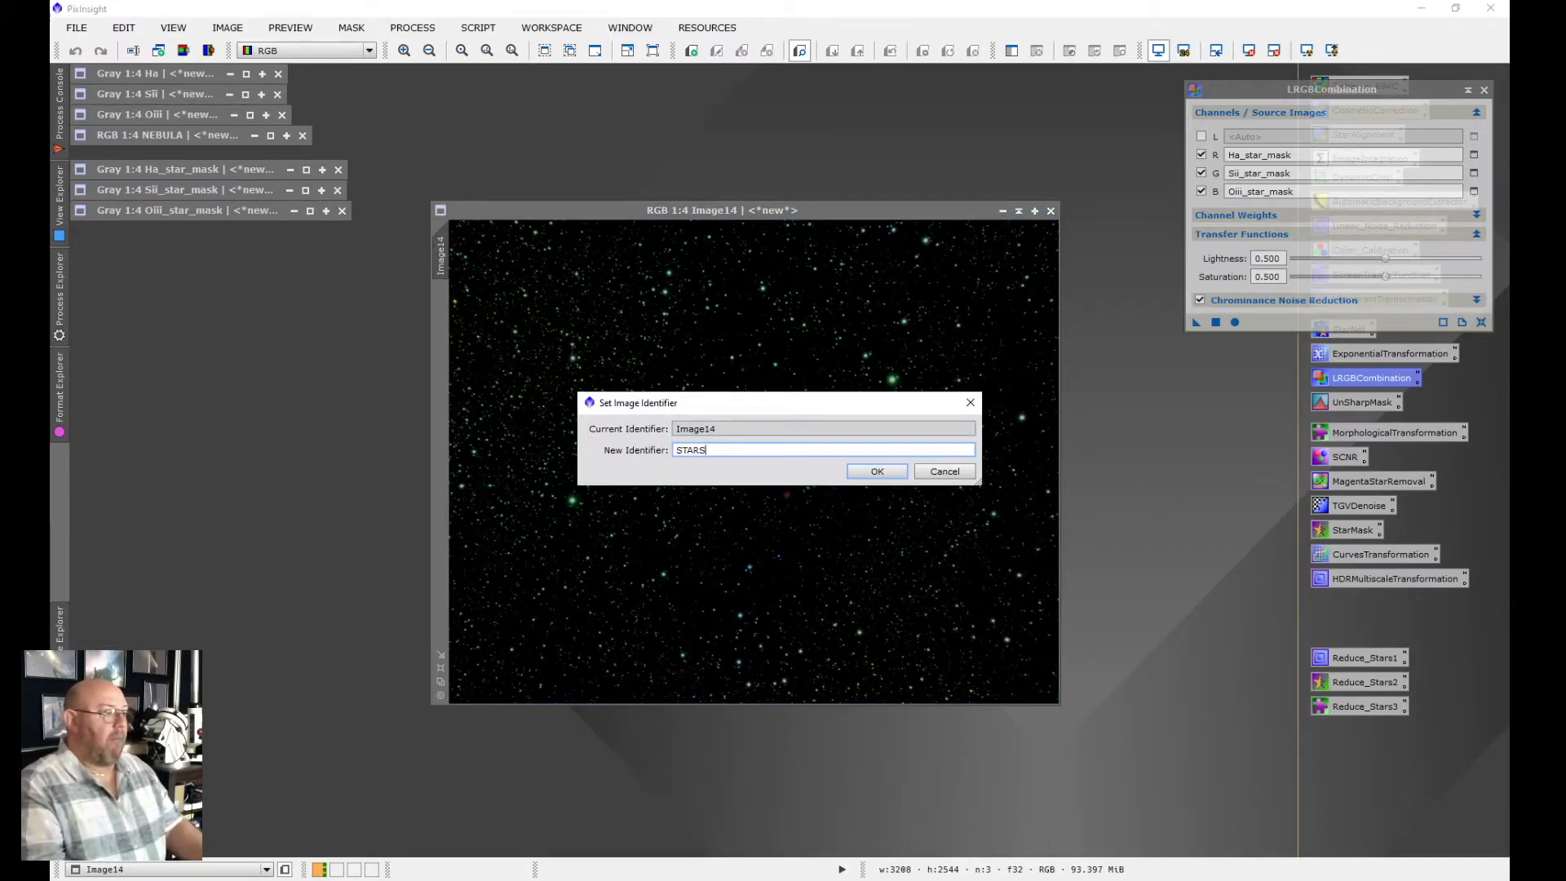
key("Return")
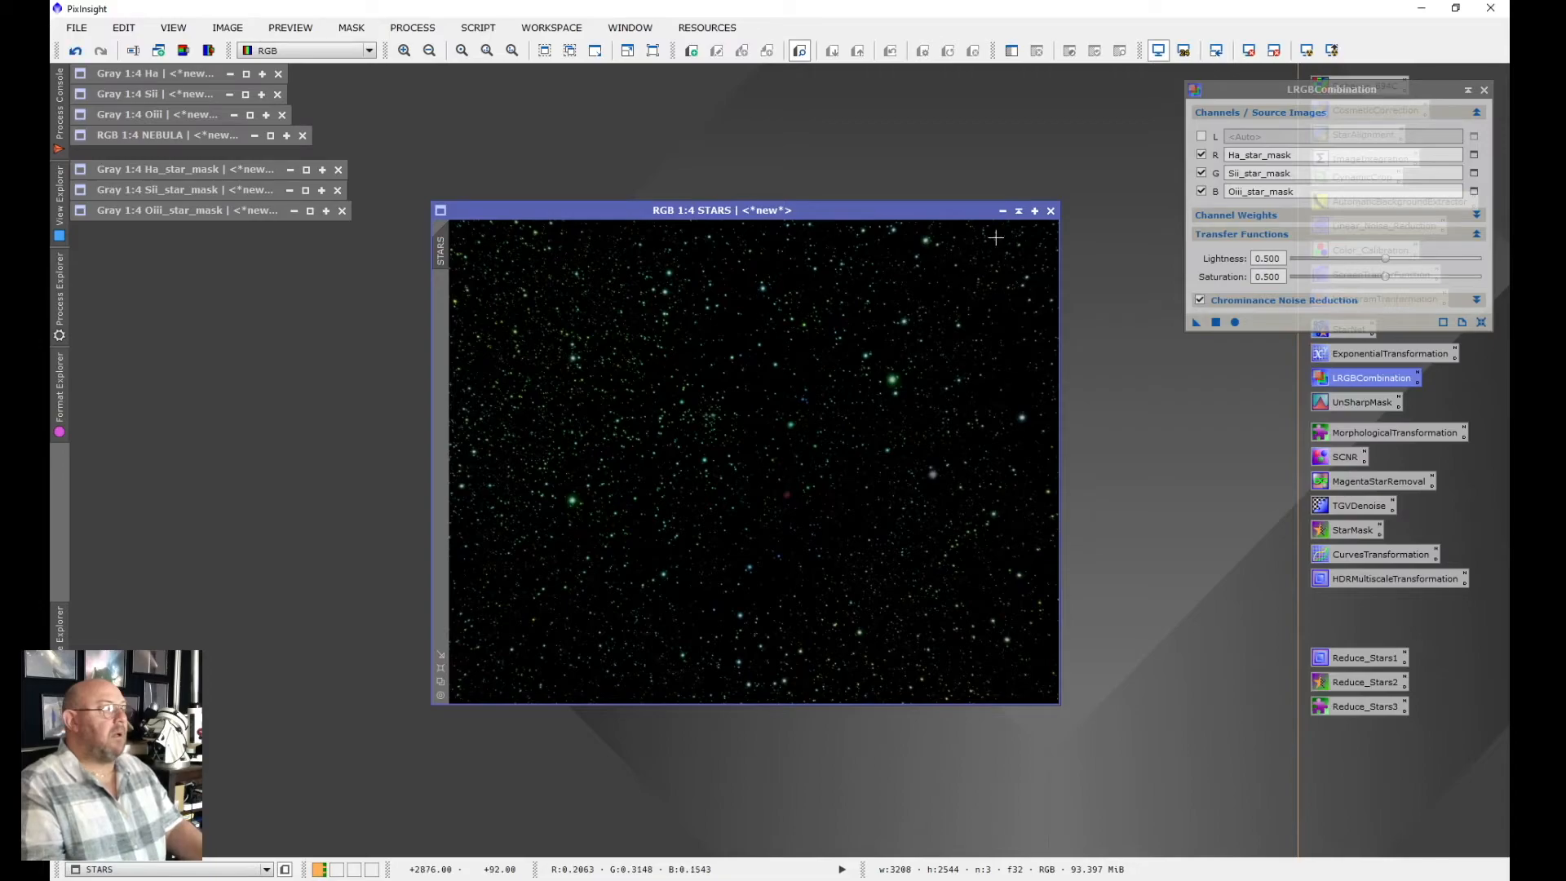
left_click(1018, 212)
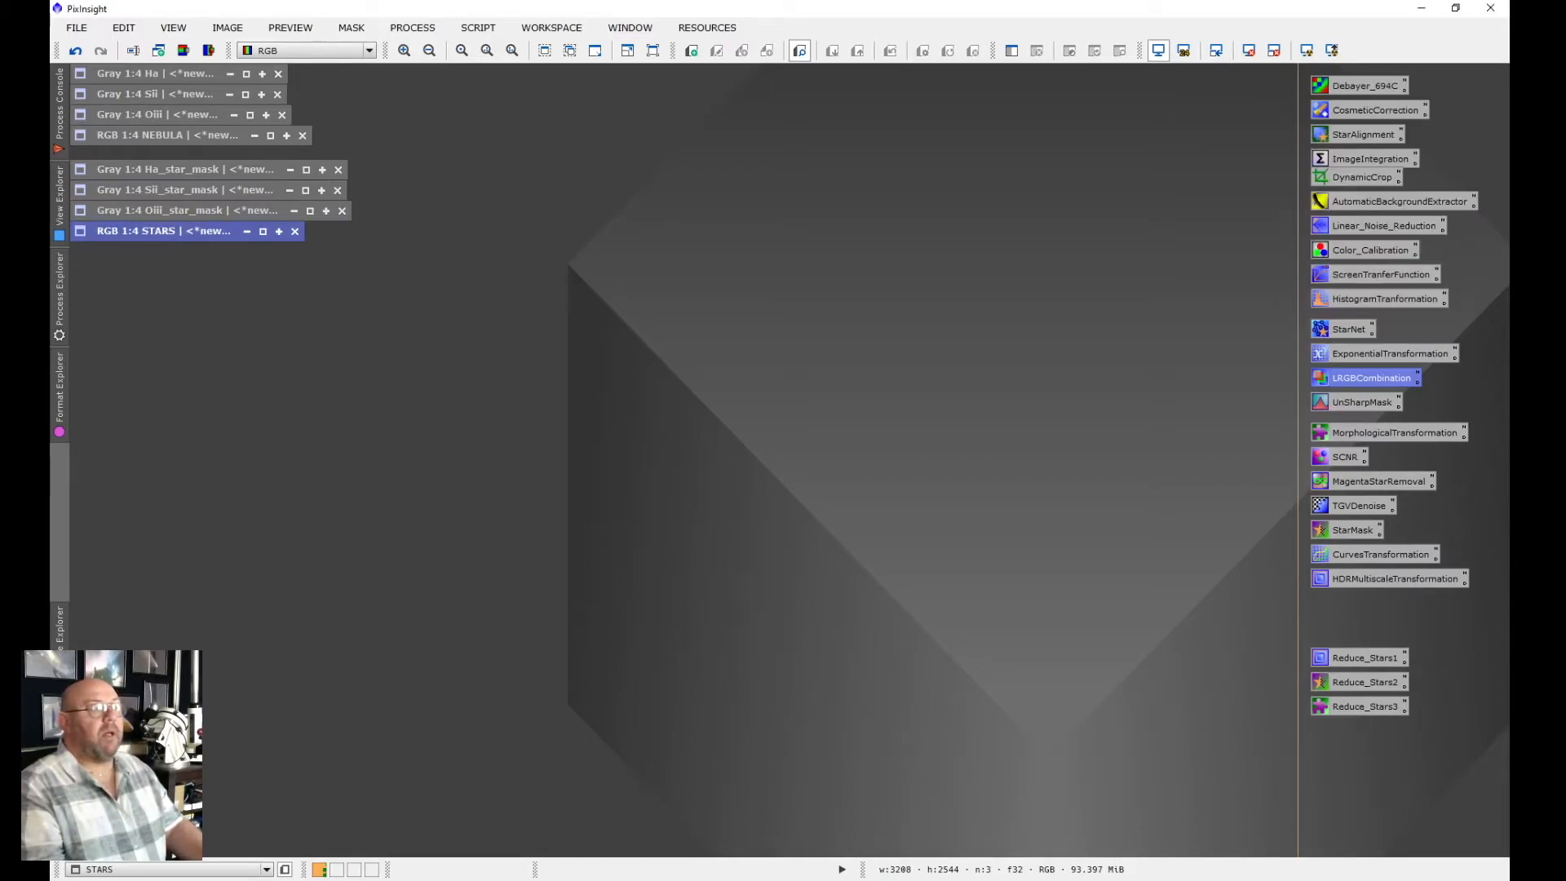
Save the Ha image as Ha.xisf in the 2019-09 NGC7822 Processing folder, using XISF format with 32-bit IEEE 754 floating point samples
left_click(163, 74)
left_click(77, 27)
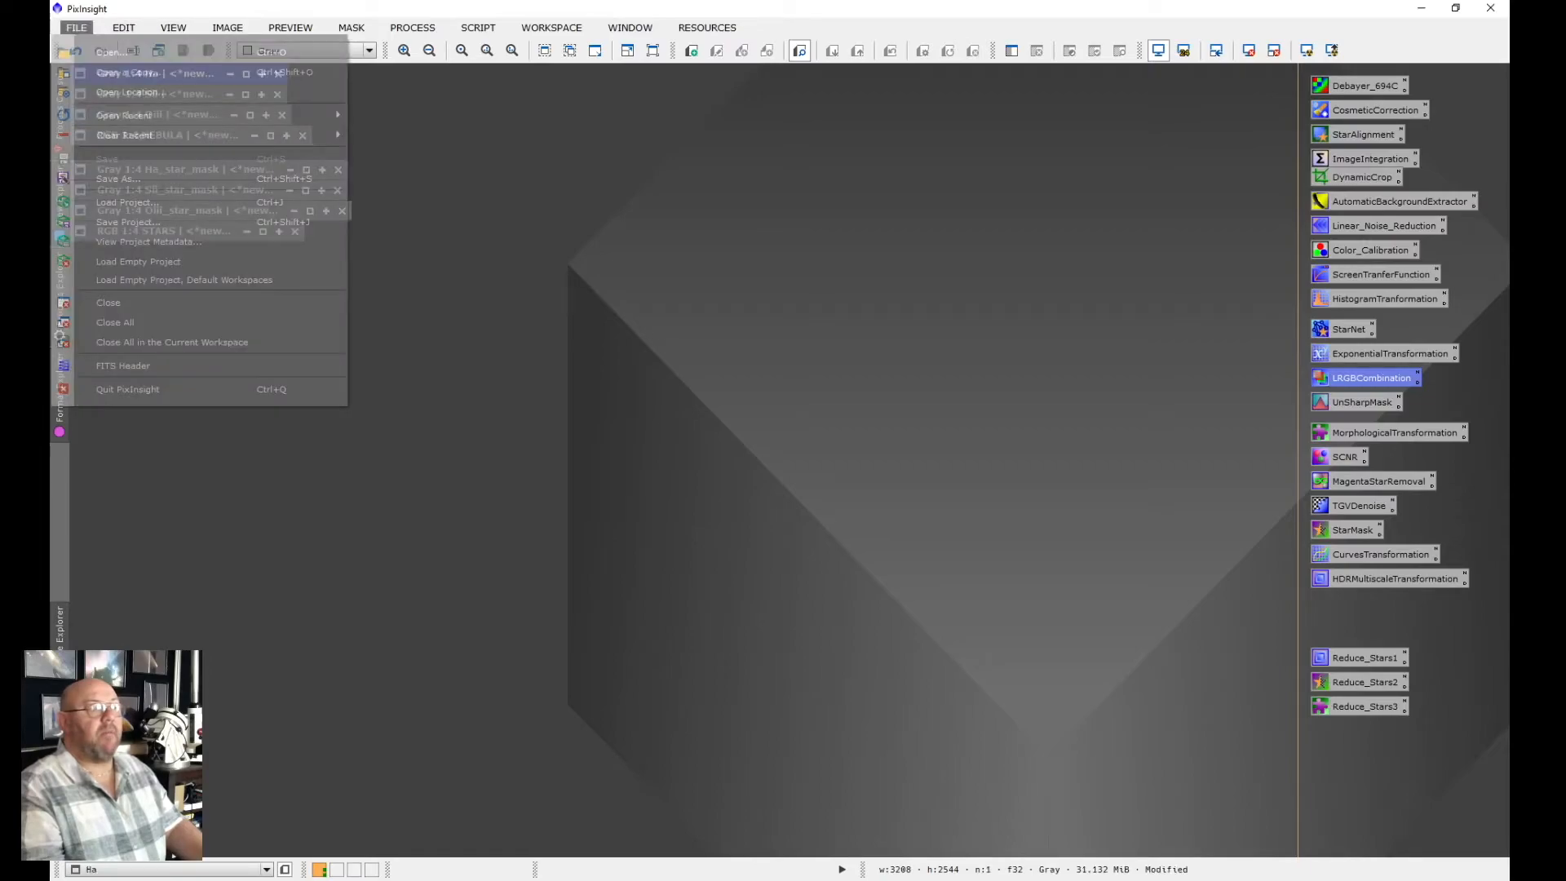
left_click(118, 178)
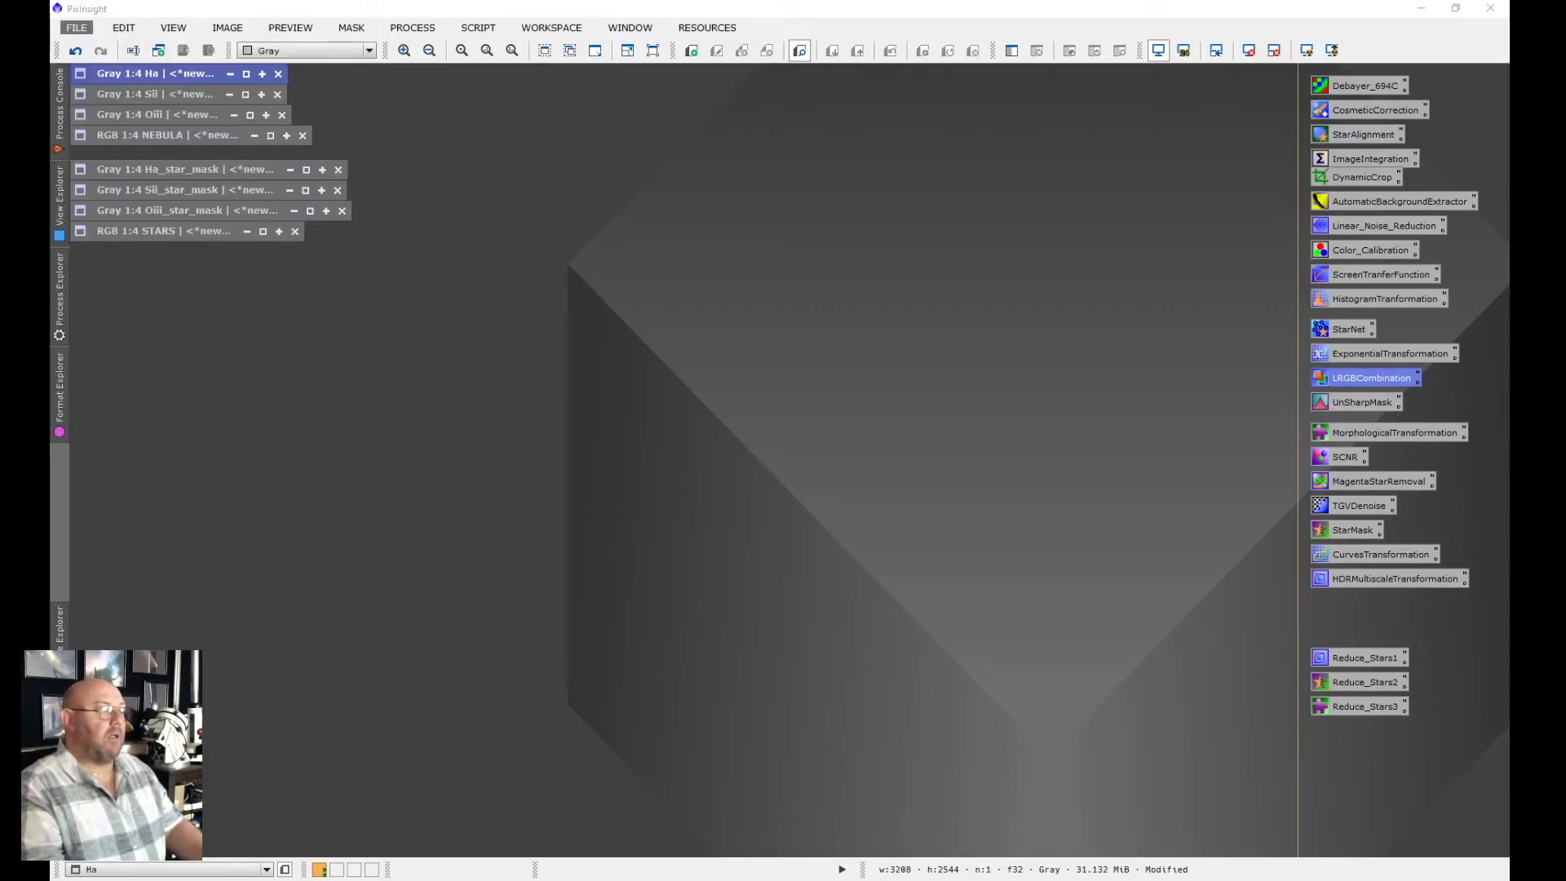
left_click(456, 415)
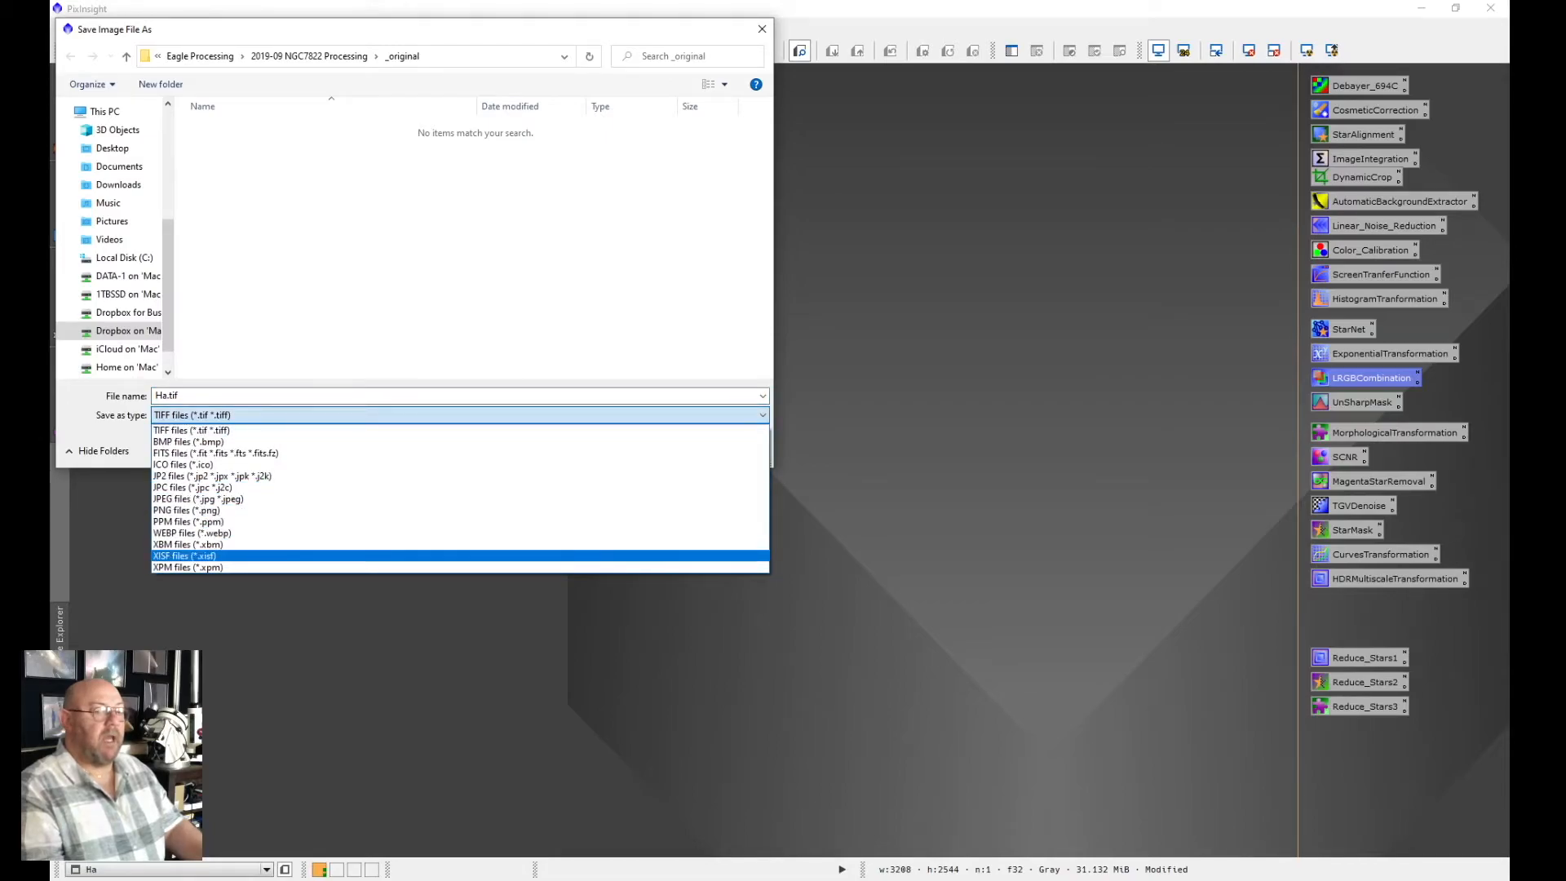
key("Return")
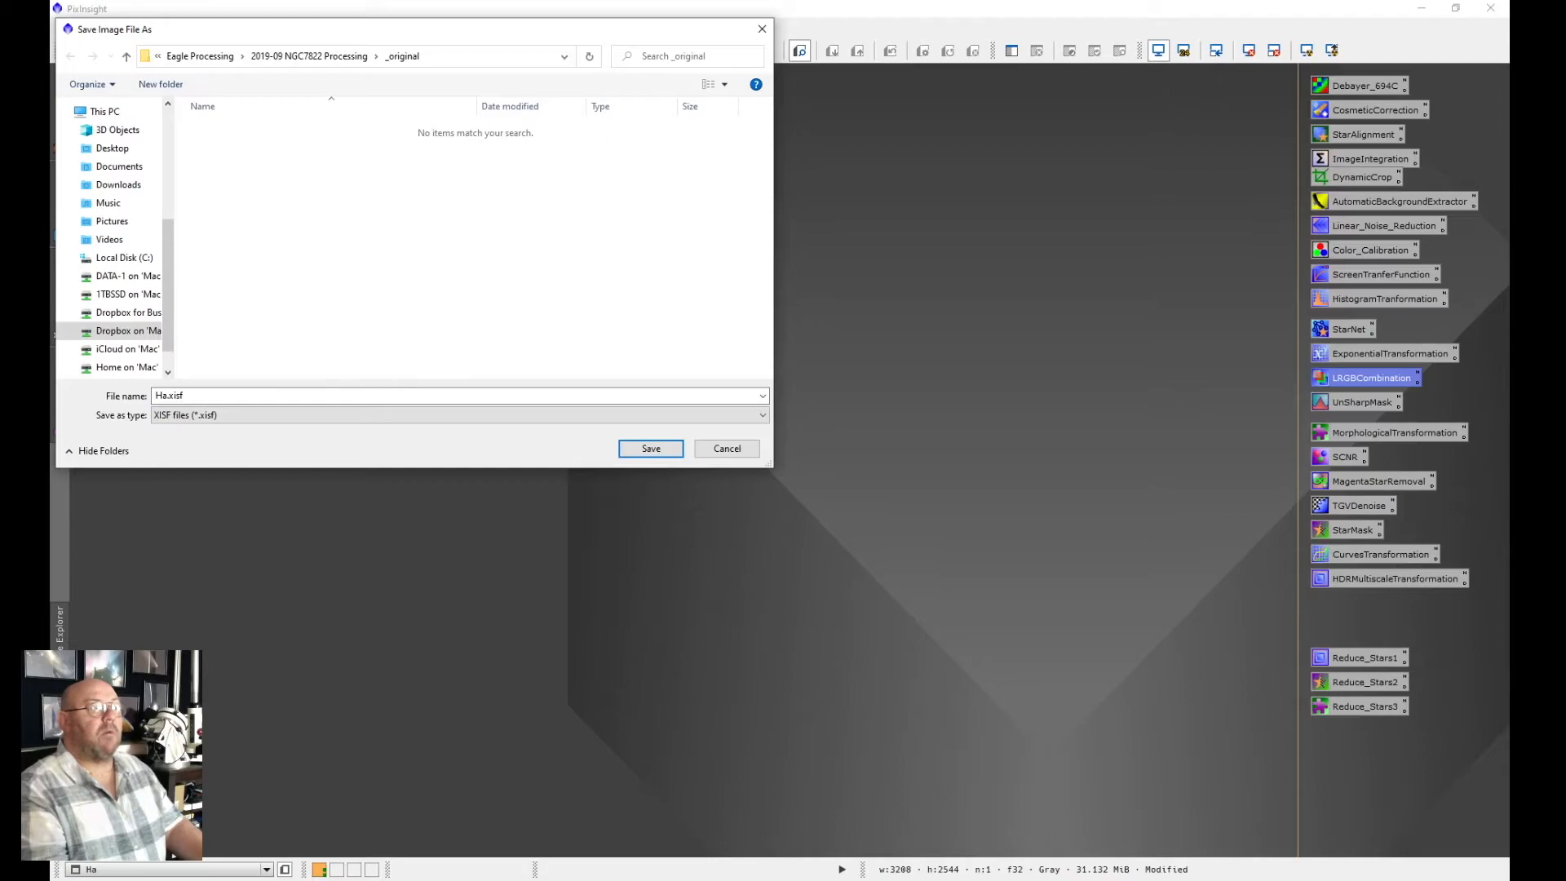
left_click(127, 56)
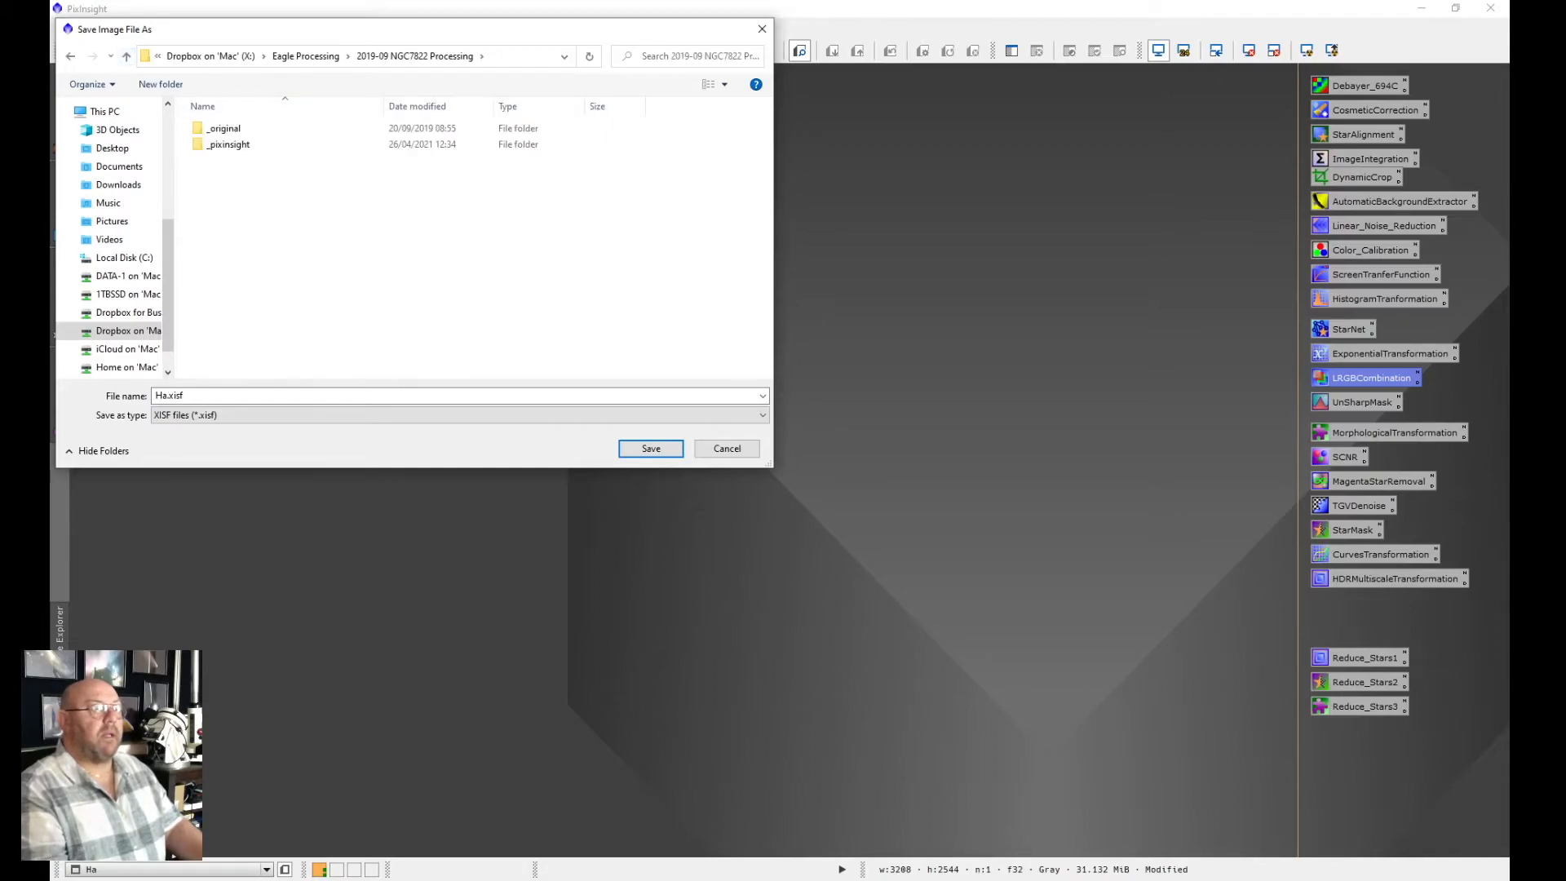
key("Tab")
key("Tab")
key("Tab")
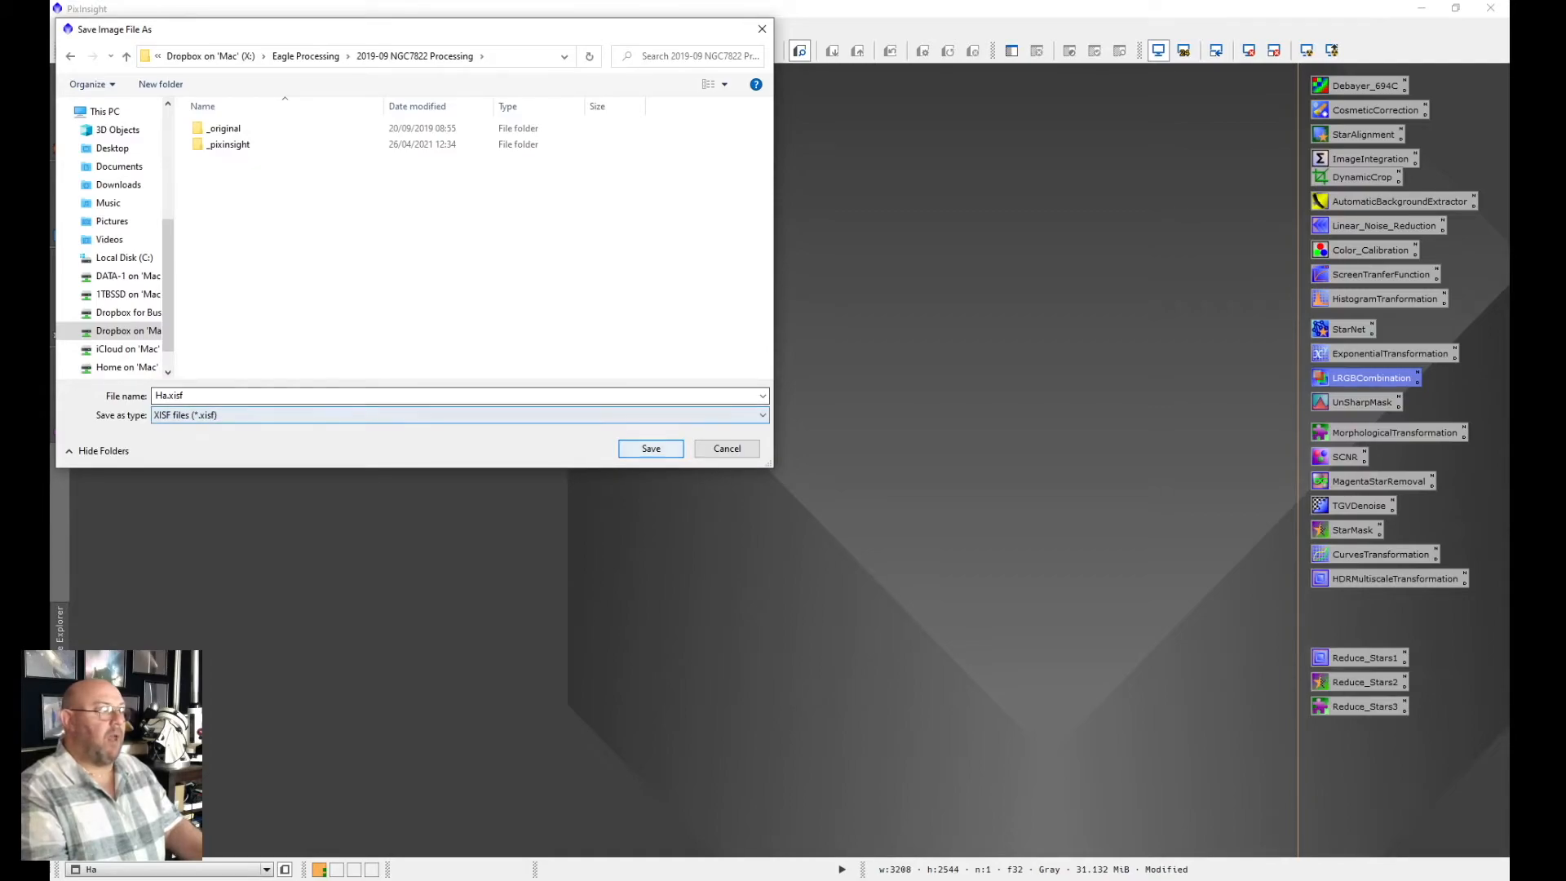
key("Return")
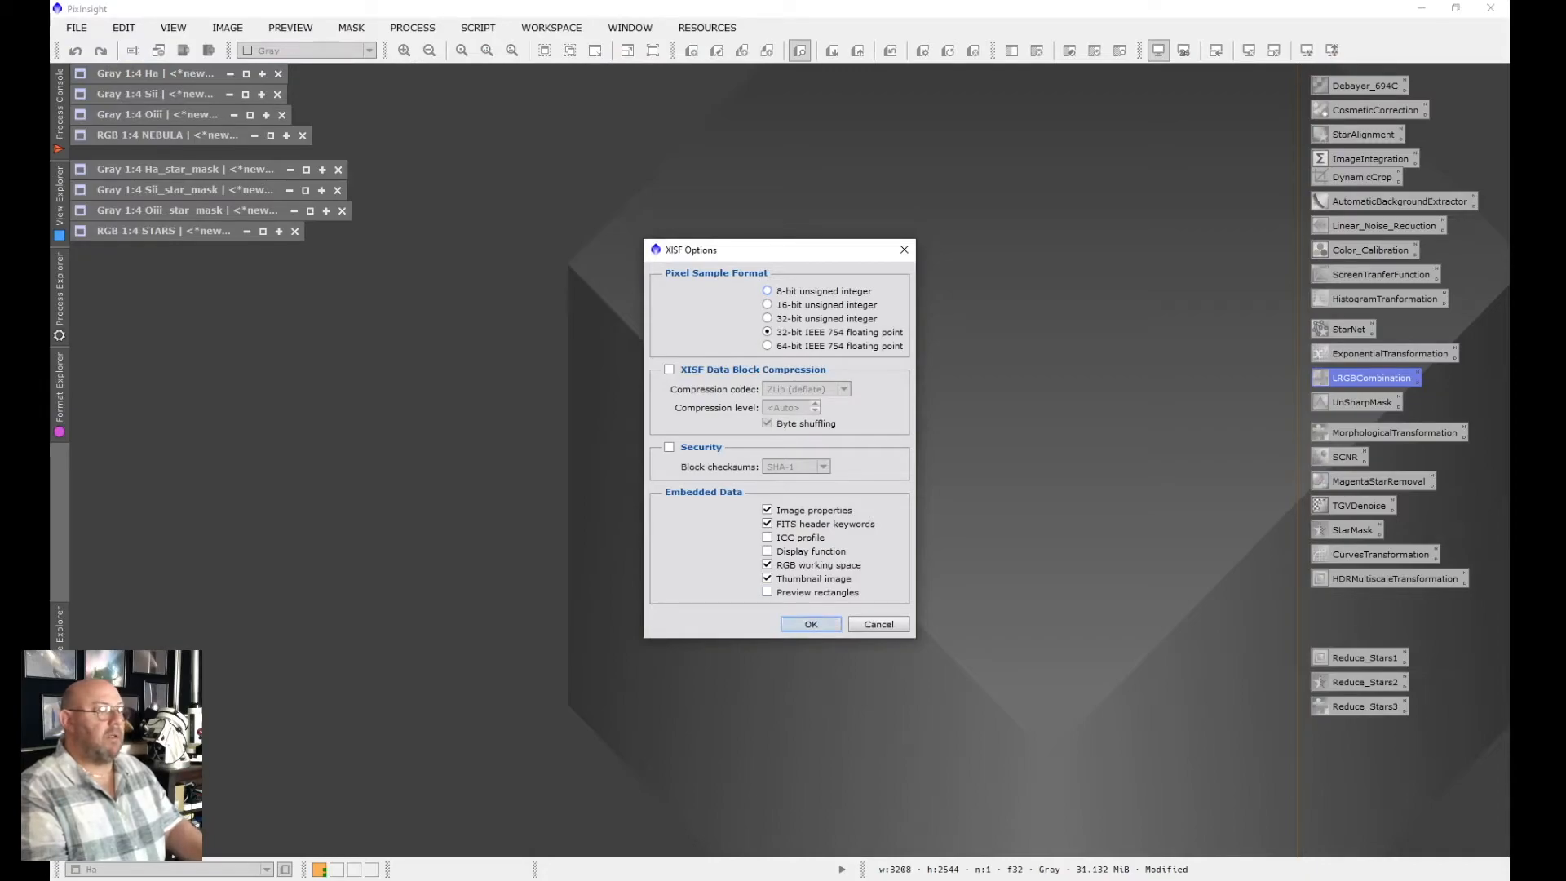
key("Return")
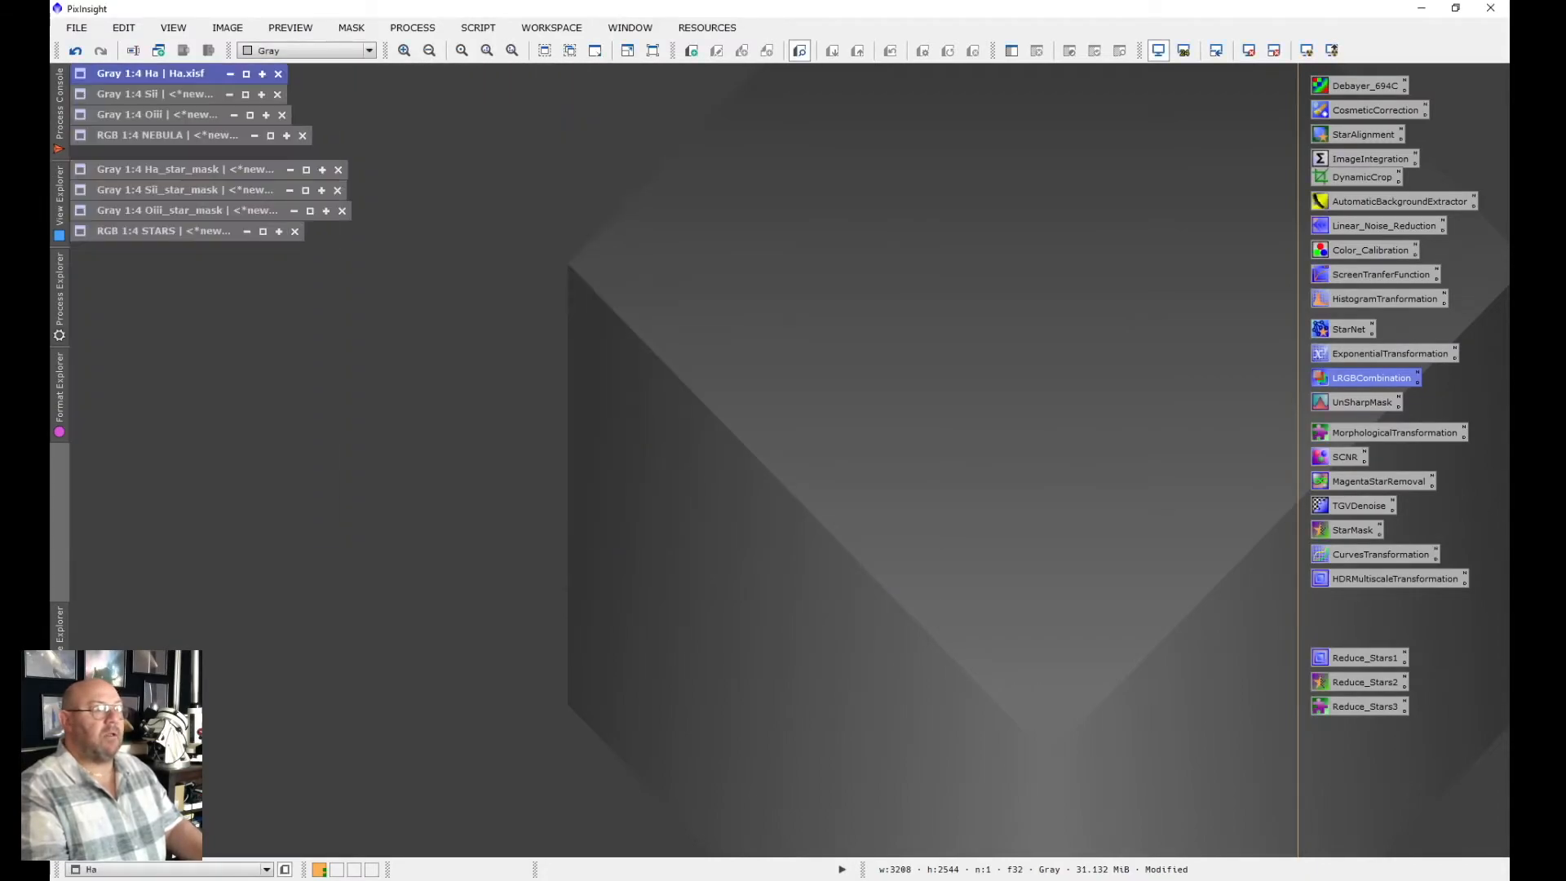
Save the Sii image as Sii.xisf in the 2019-09 NGC7822 Processing folder, accepting the default XISF options
left_click(155, 94)
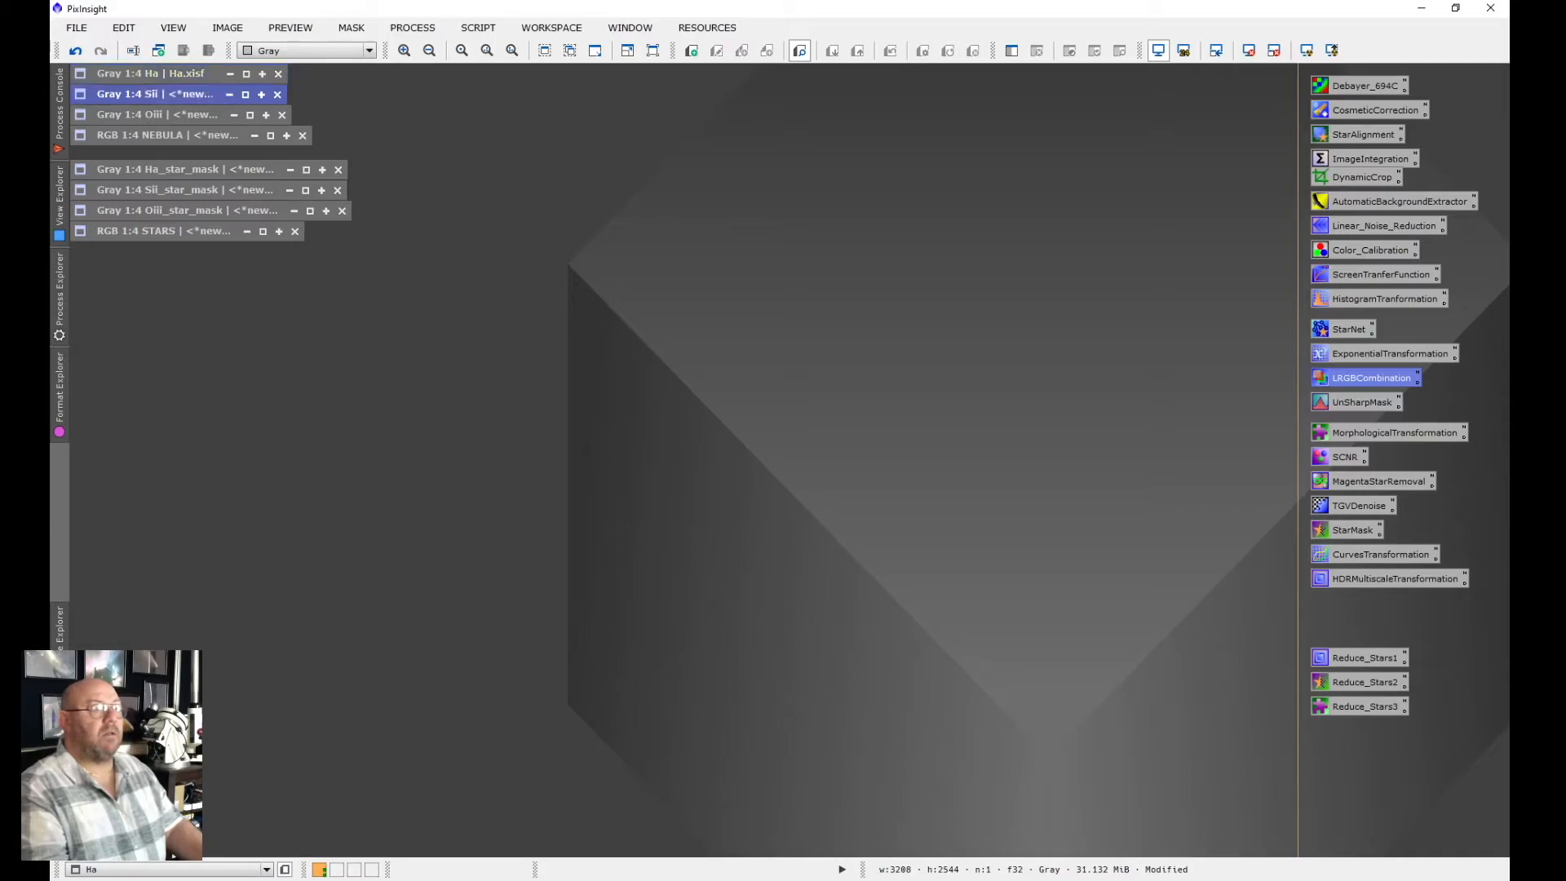
left_click(77, 27)
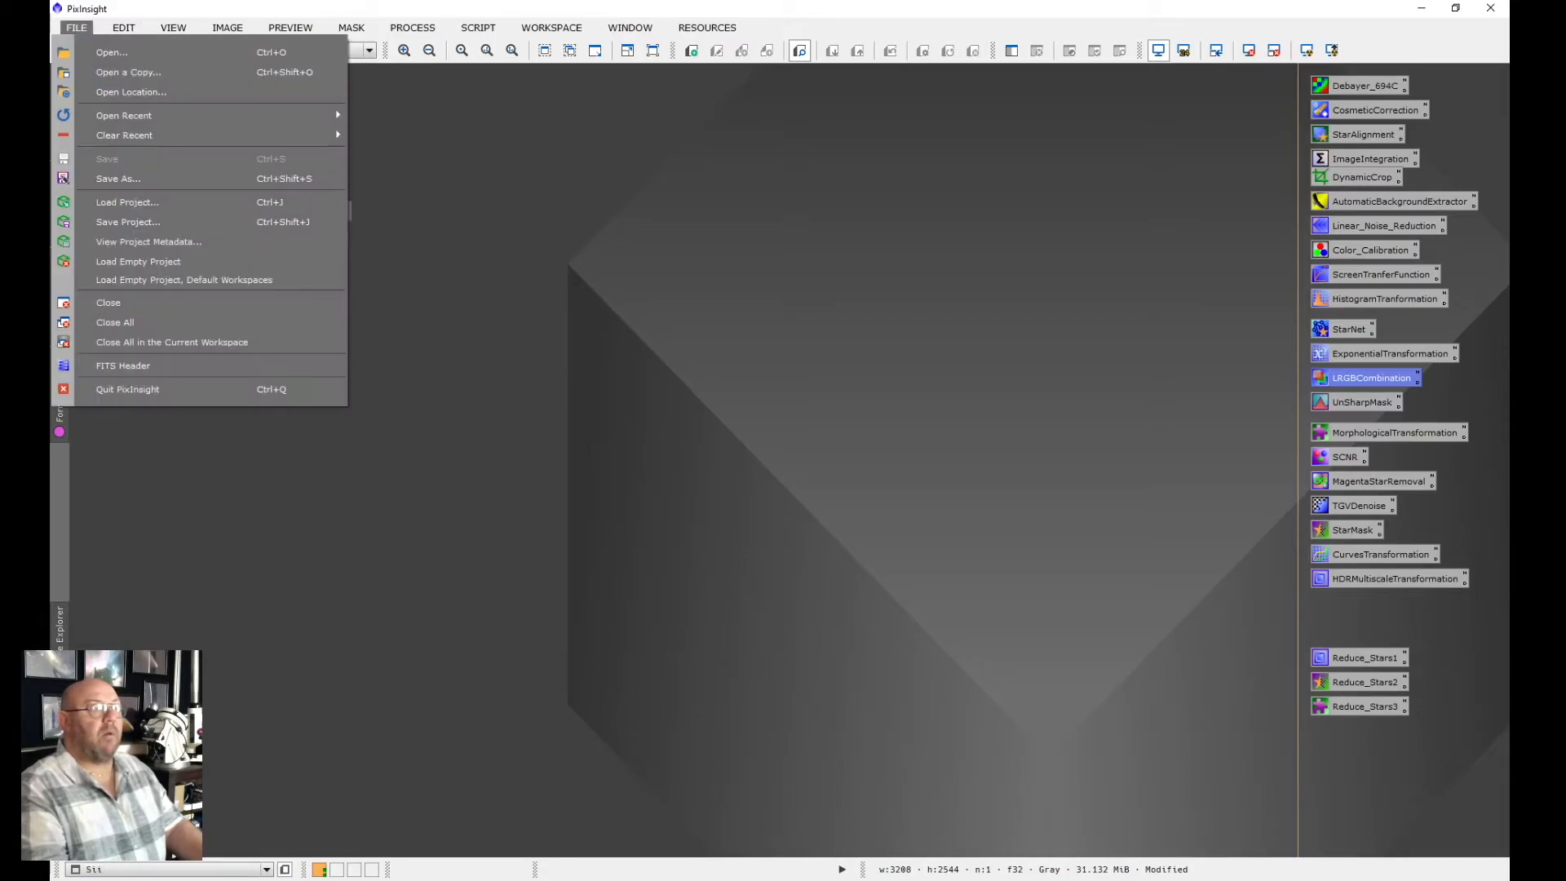
left_click(119, 177)
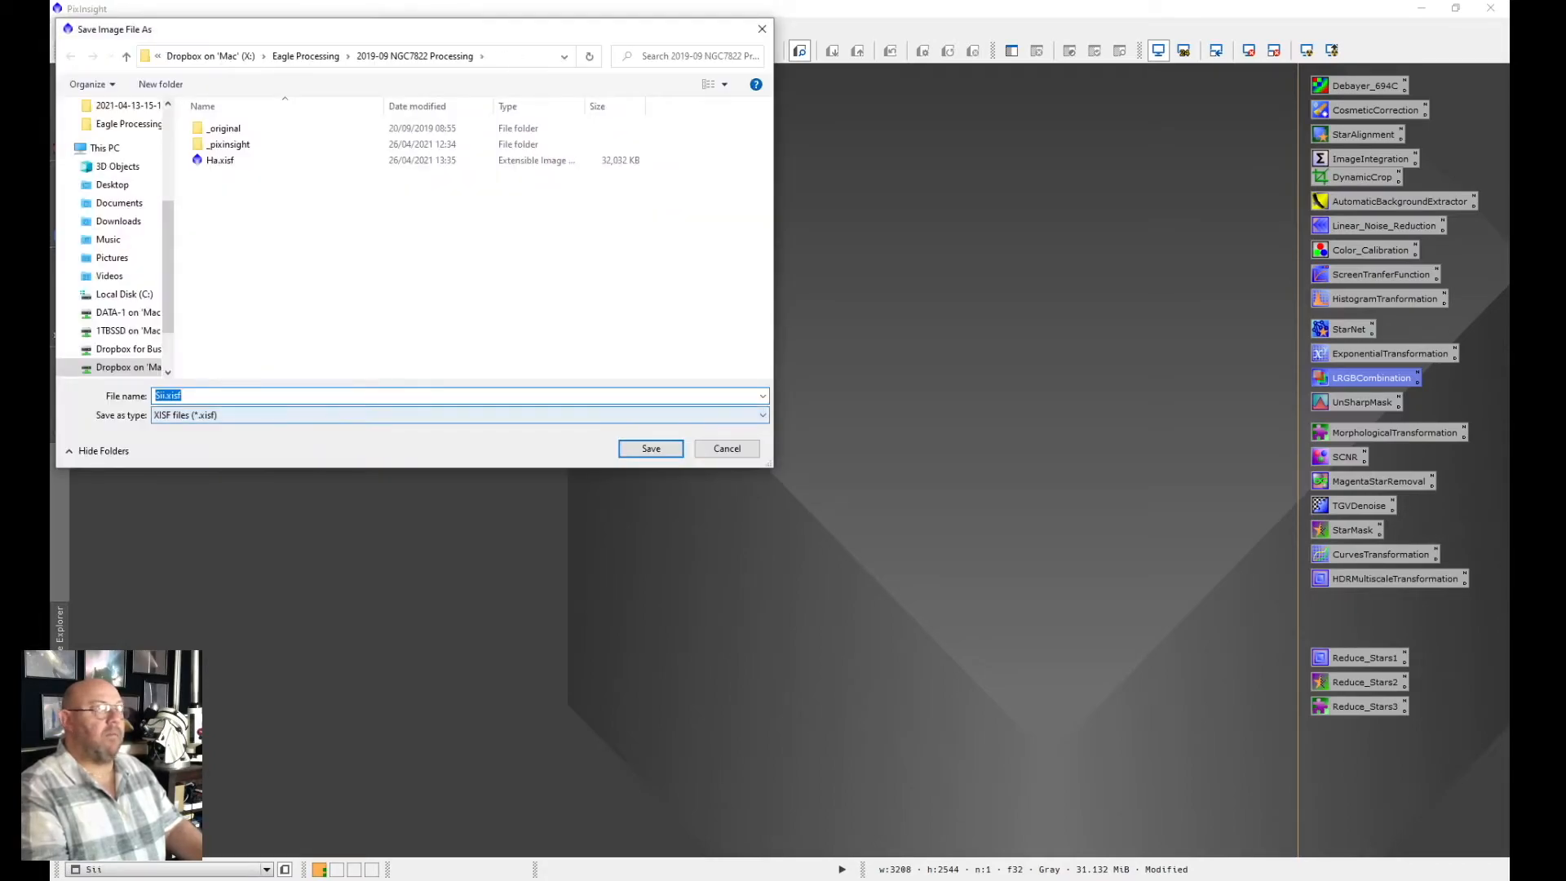
left_click(651, 447)
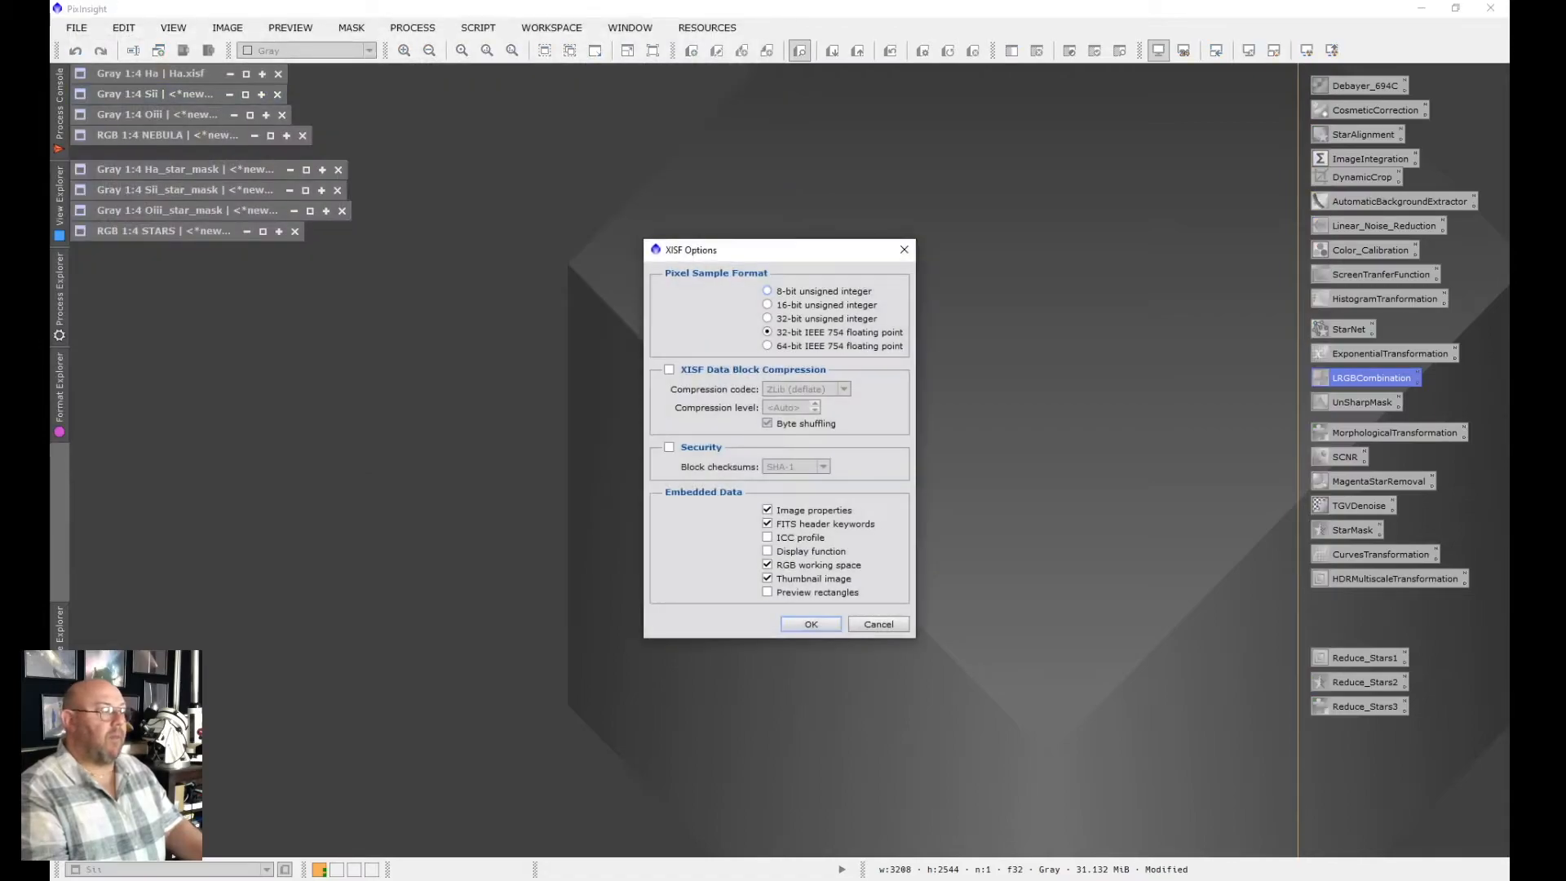
left_click(810, 624)
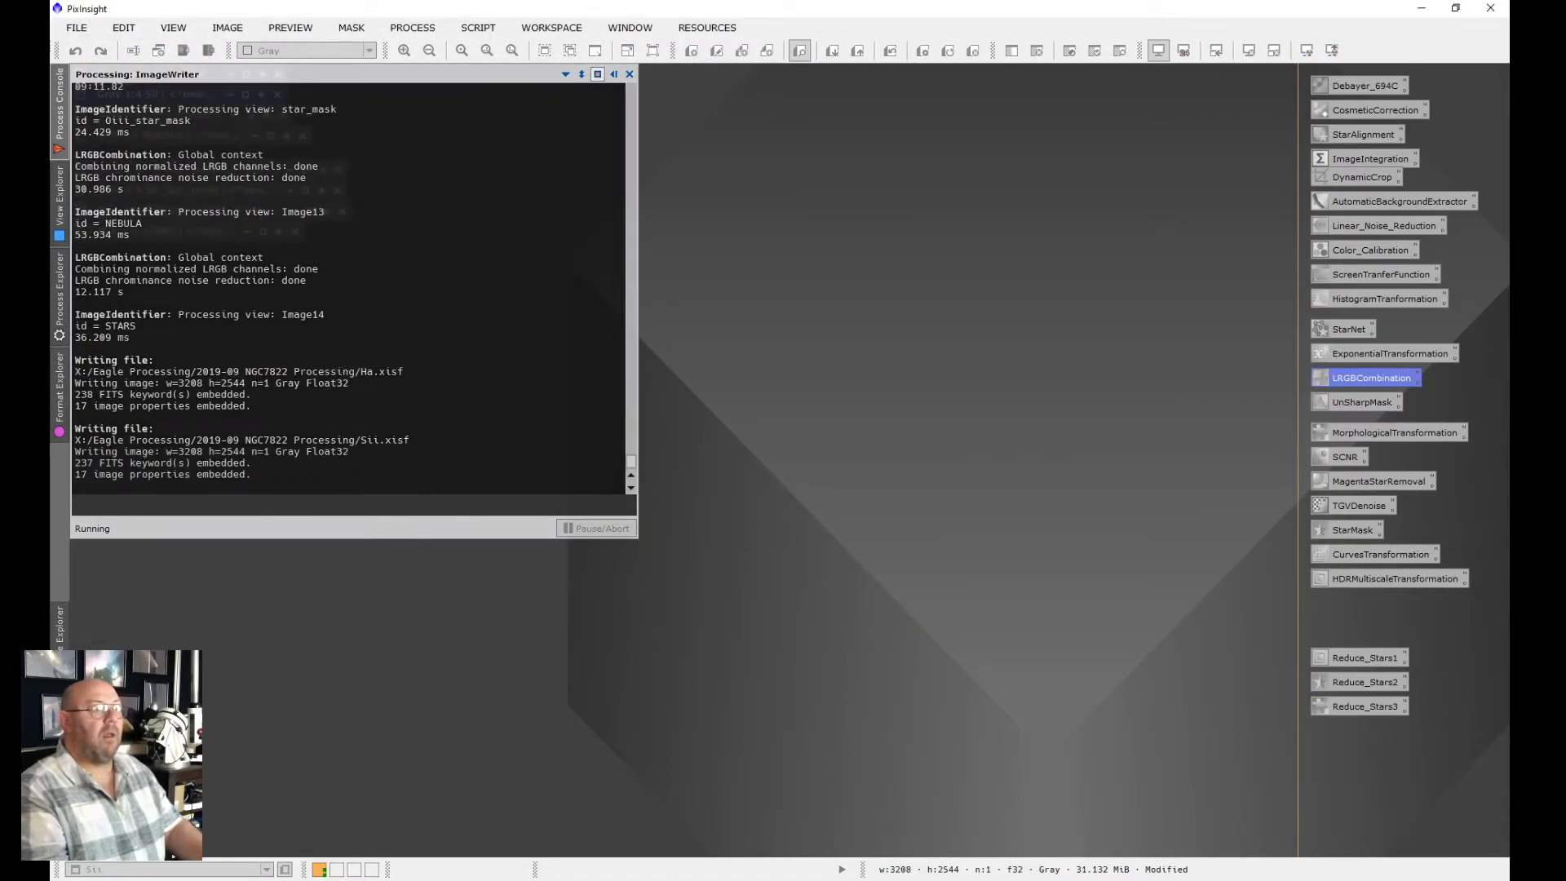
Save the Oiii image as Oiii.xisf in the same project folder with the default XISF options
left_click(155, 114)
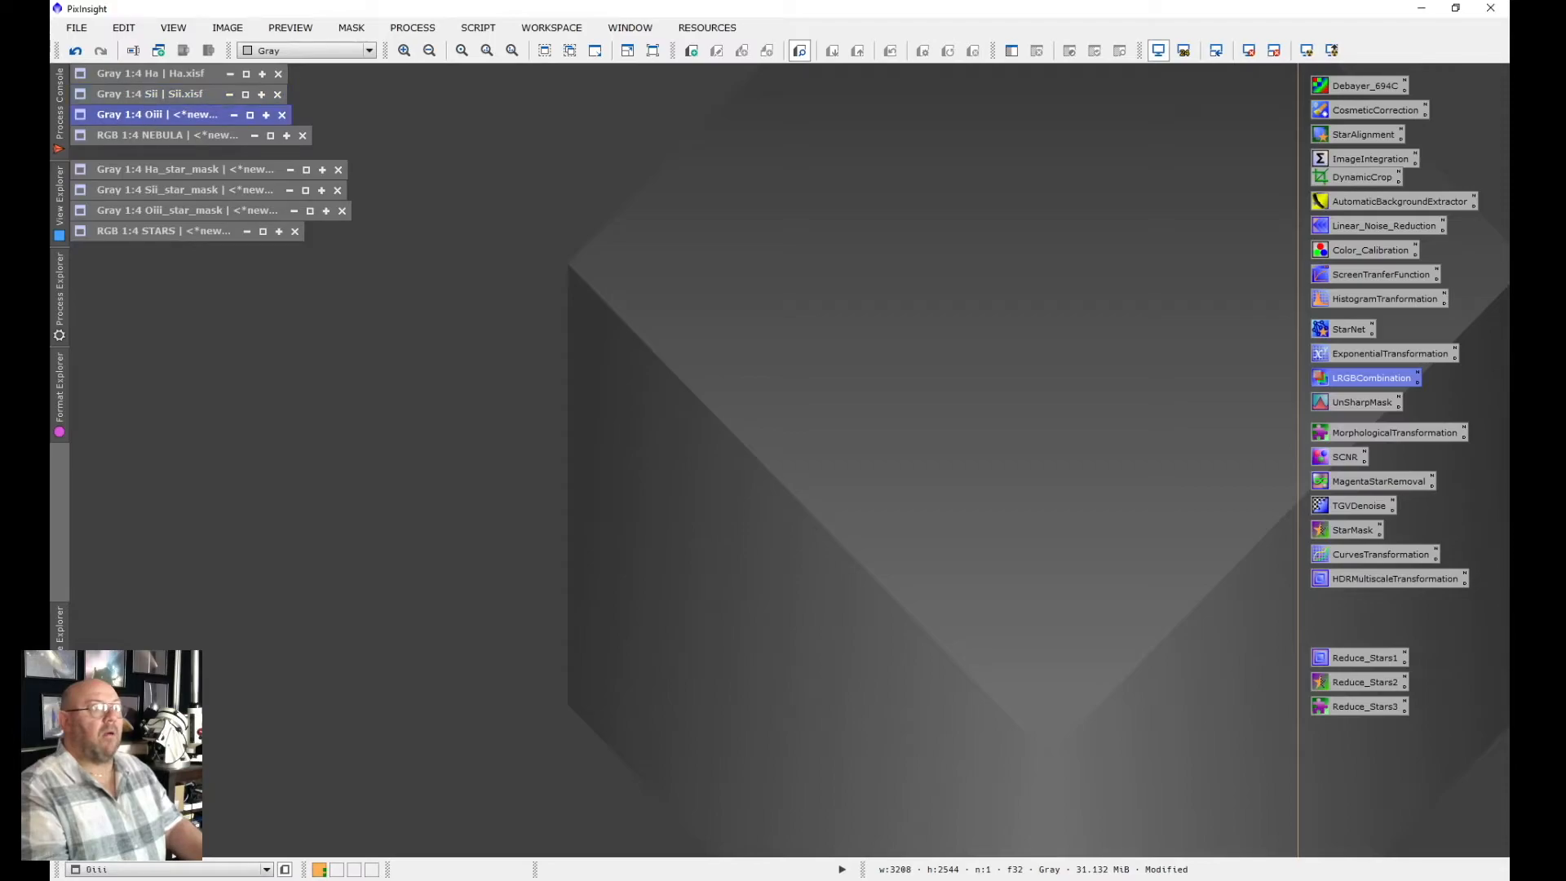
left_click(76, 27)
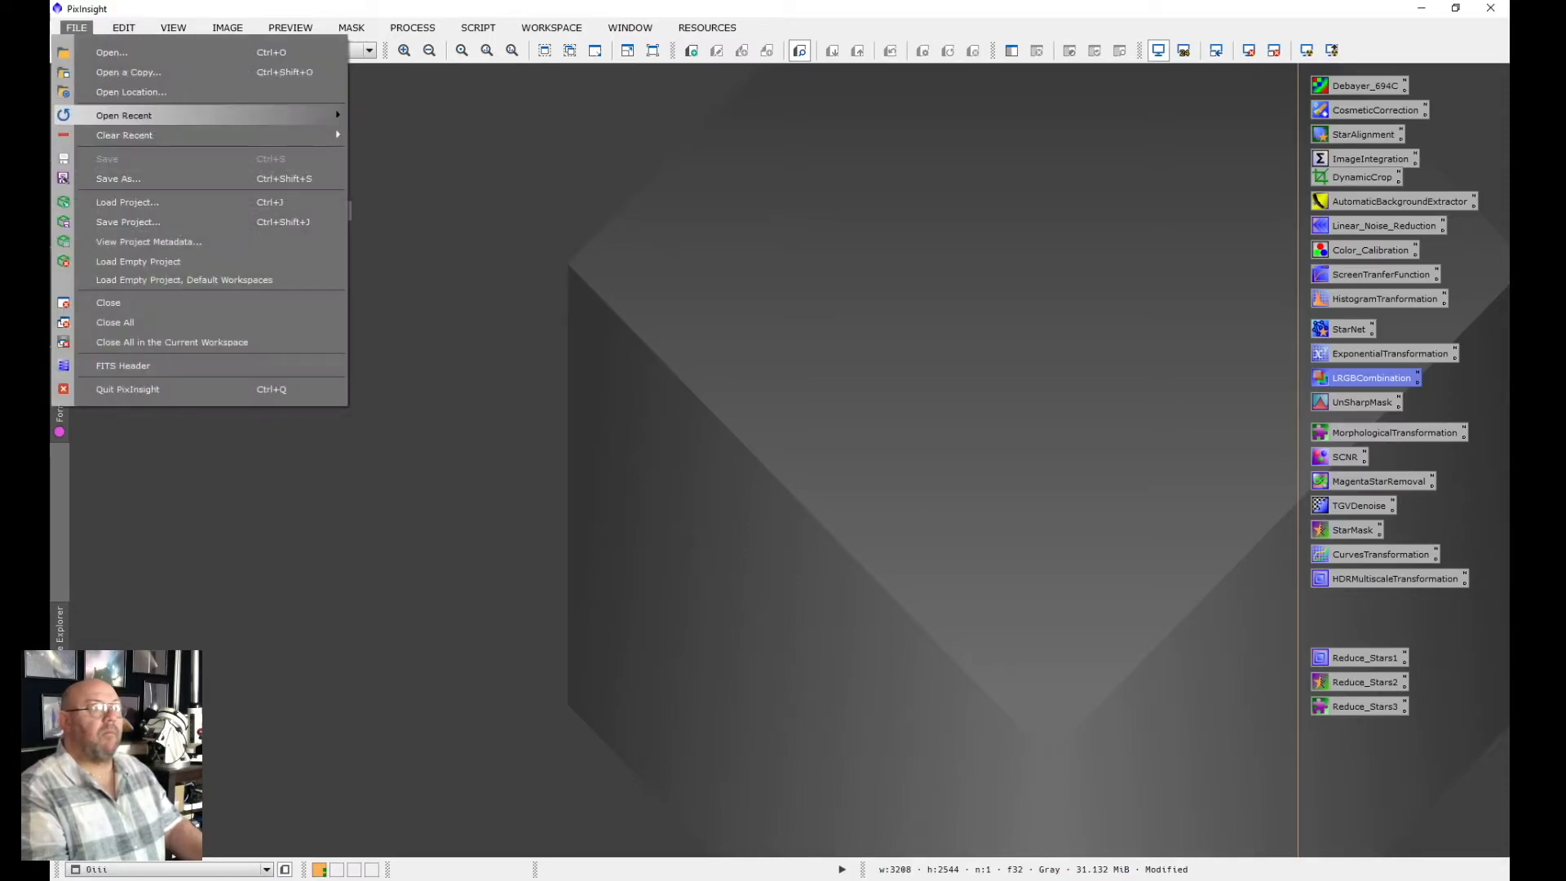
left_click(118, 178)
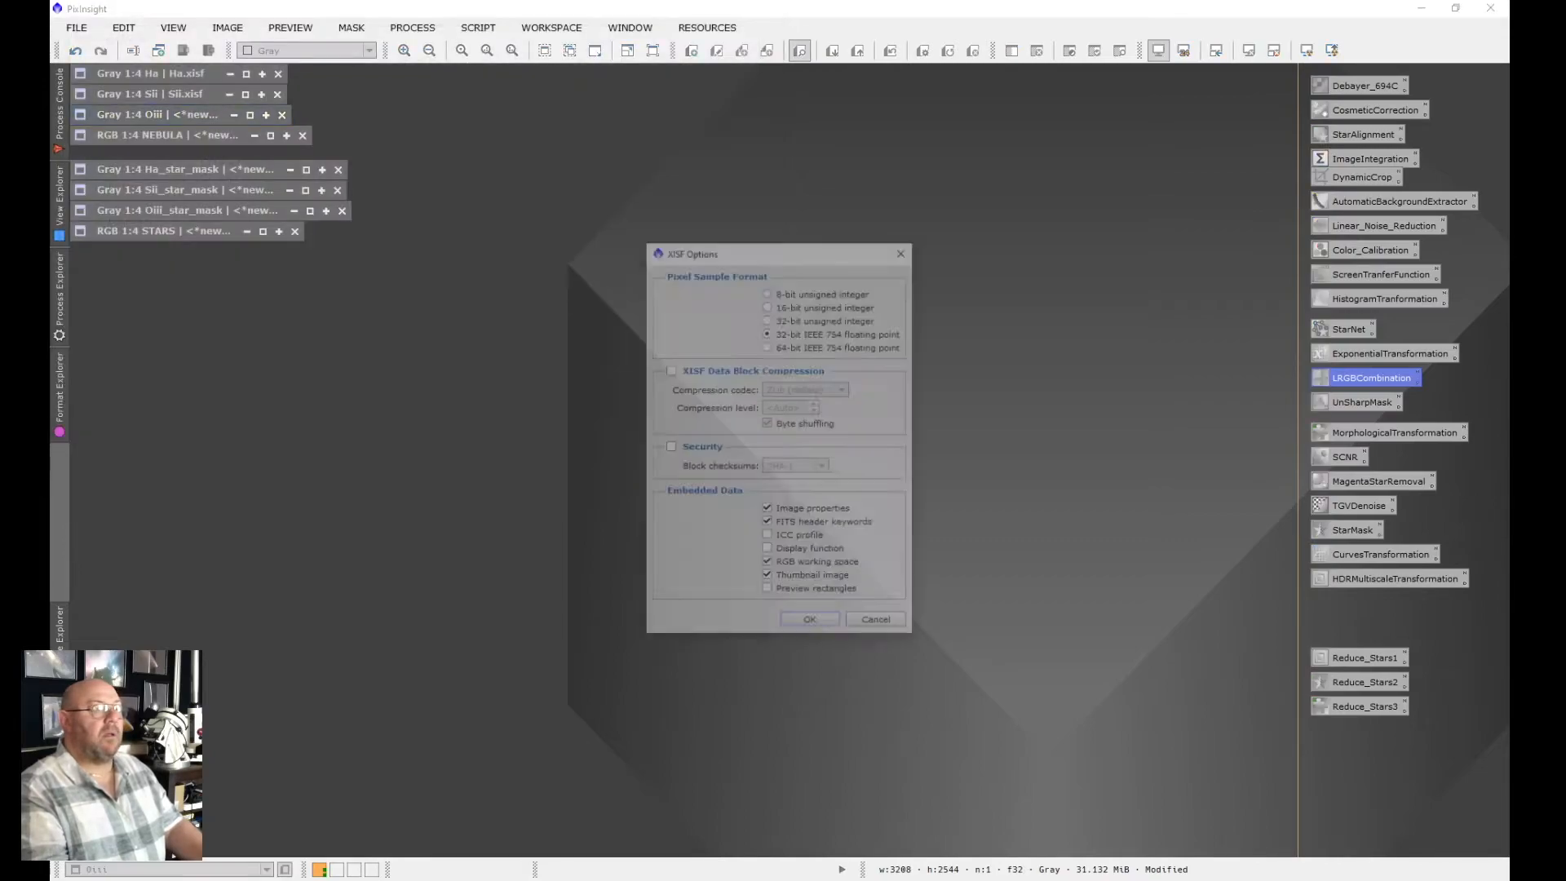
key("Return")
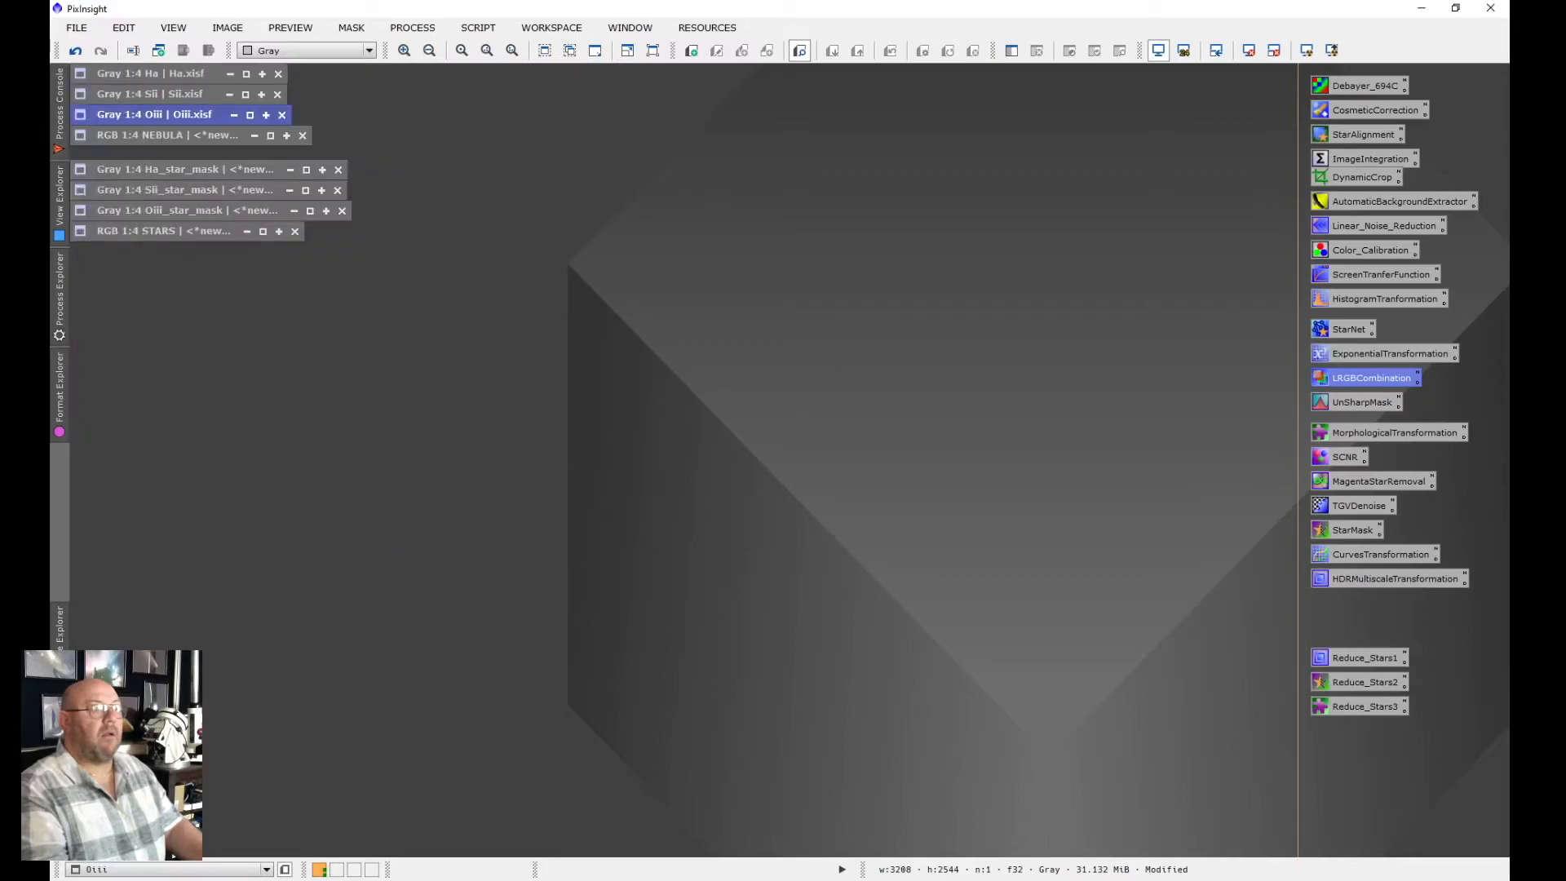
Save the combined NEBULA image as NEBULA.xisf in the project folder with the default XISF options
left_click(167, 135)
key("alt+f")
key("Escape")
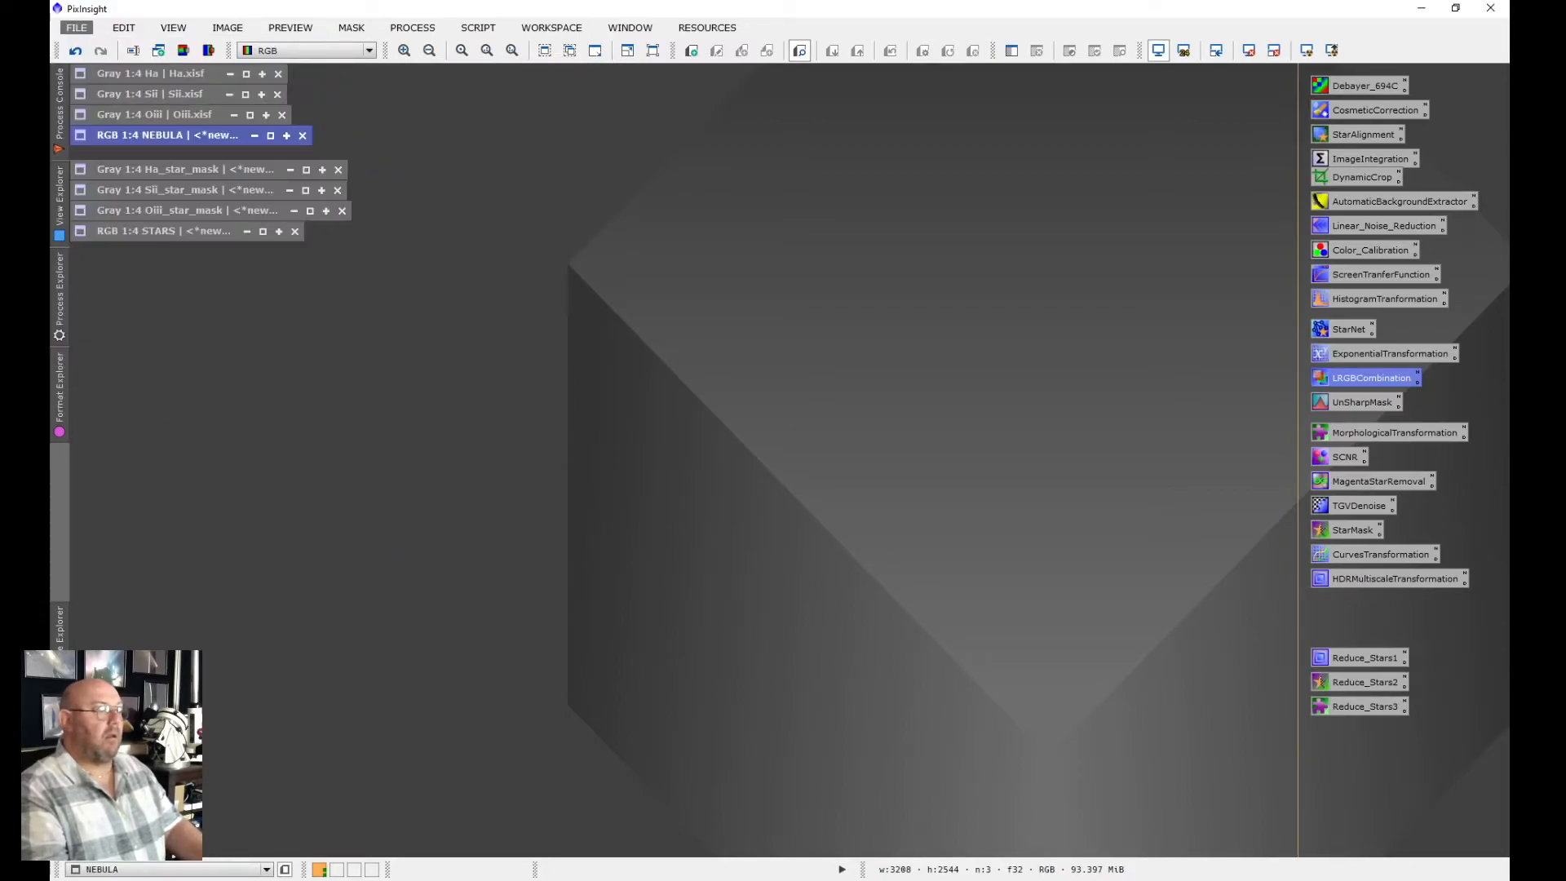
key("ctrl+shift+s")
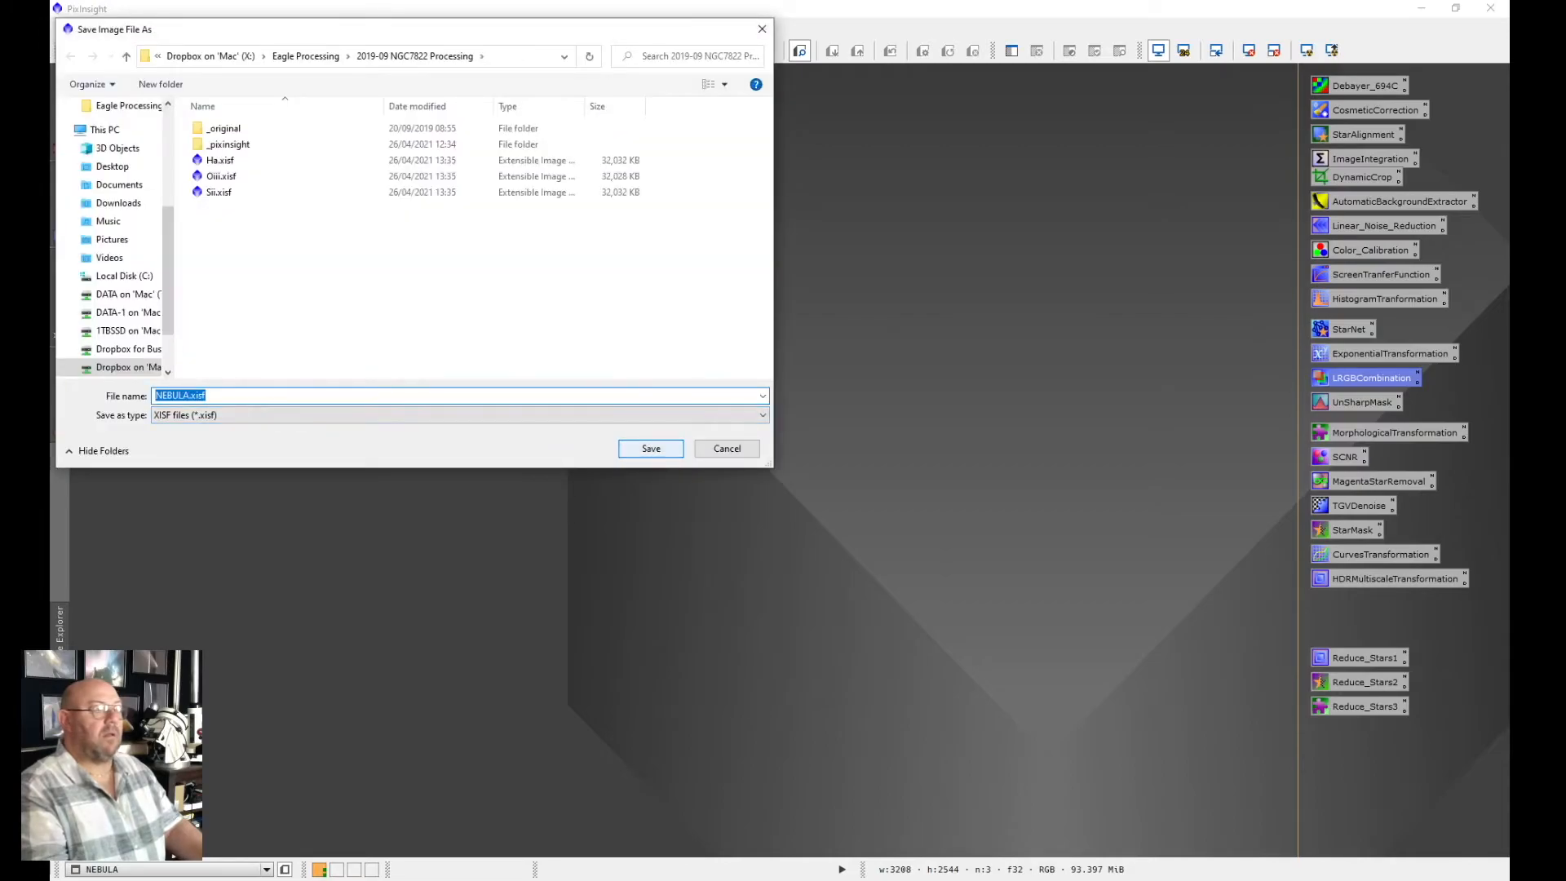
key("Return")
key("Return")
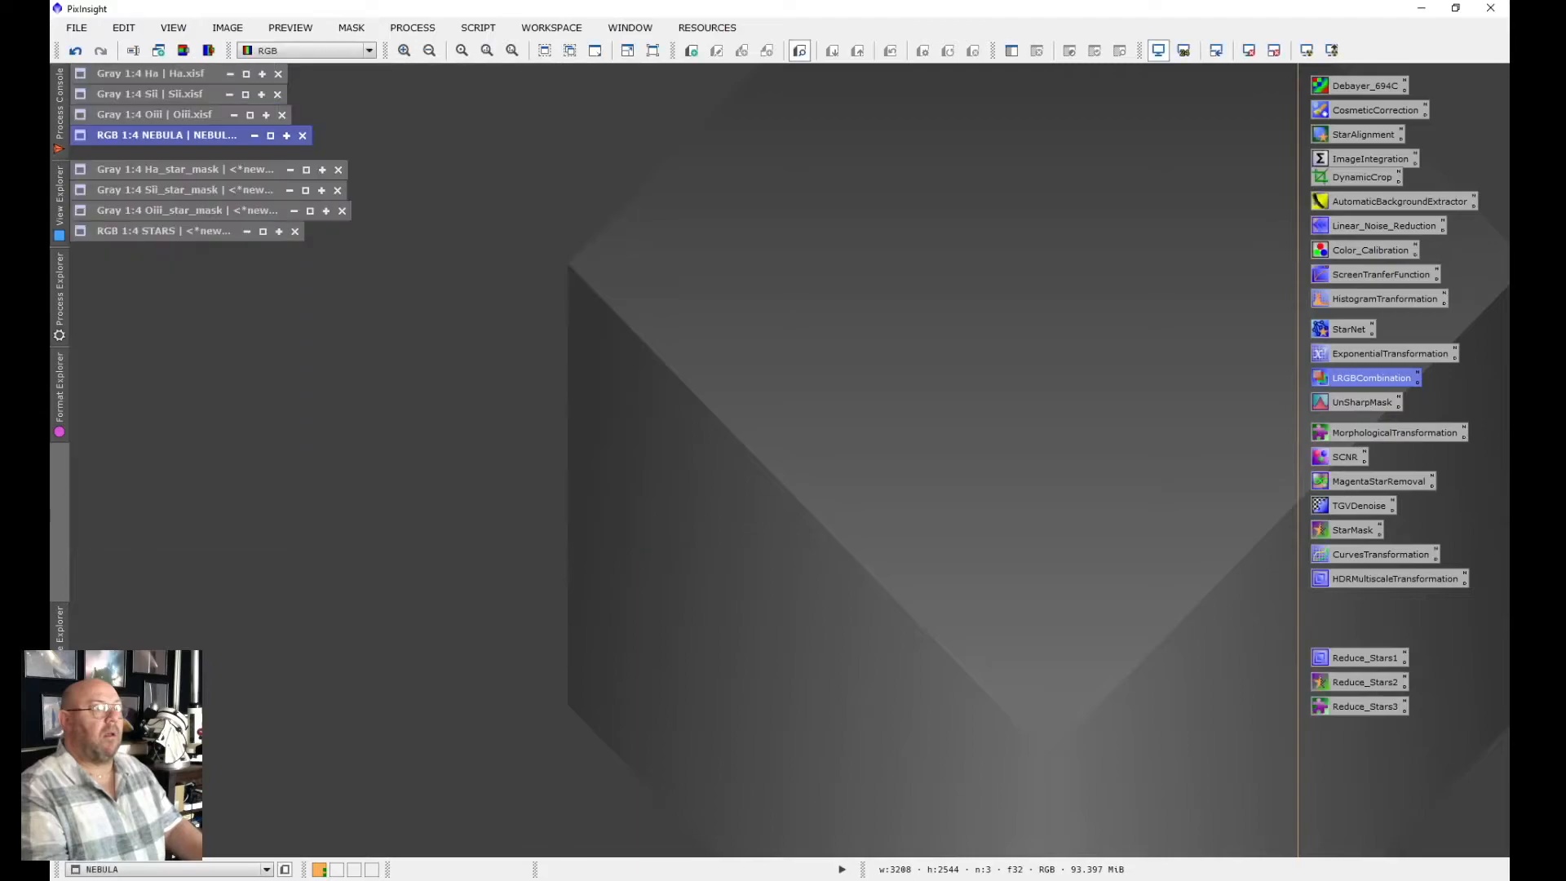
Save the Ha star mask as Ha_star_mask.xisf in the project folder with the default XISF options
left_click(185, 169)
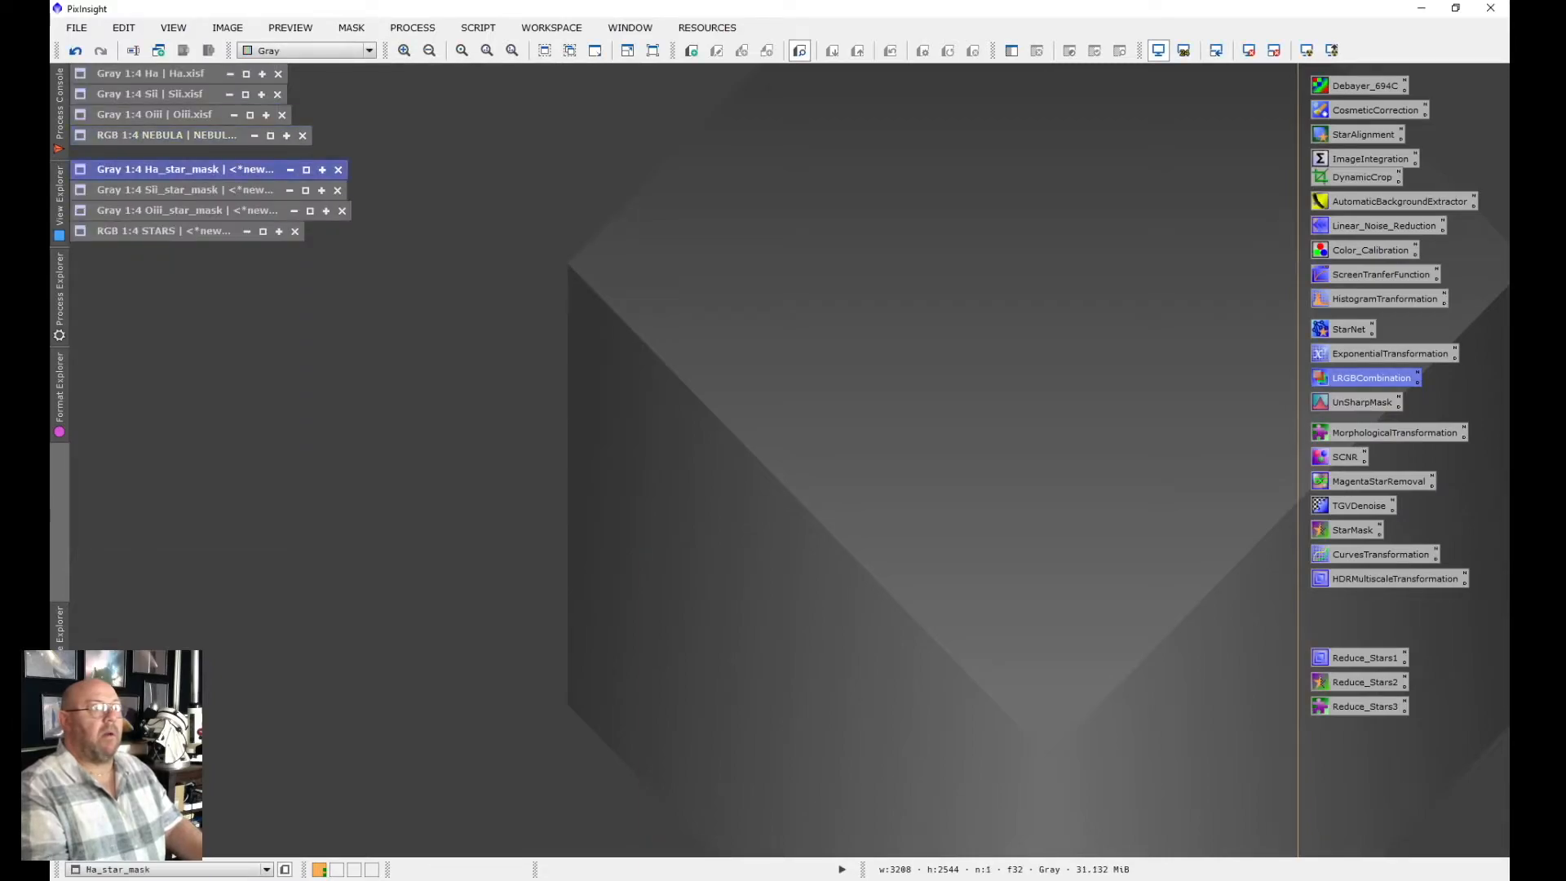
left_click(77, 27)
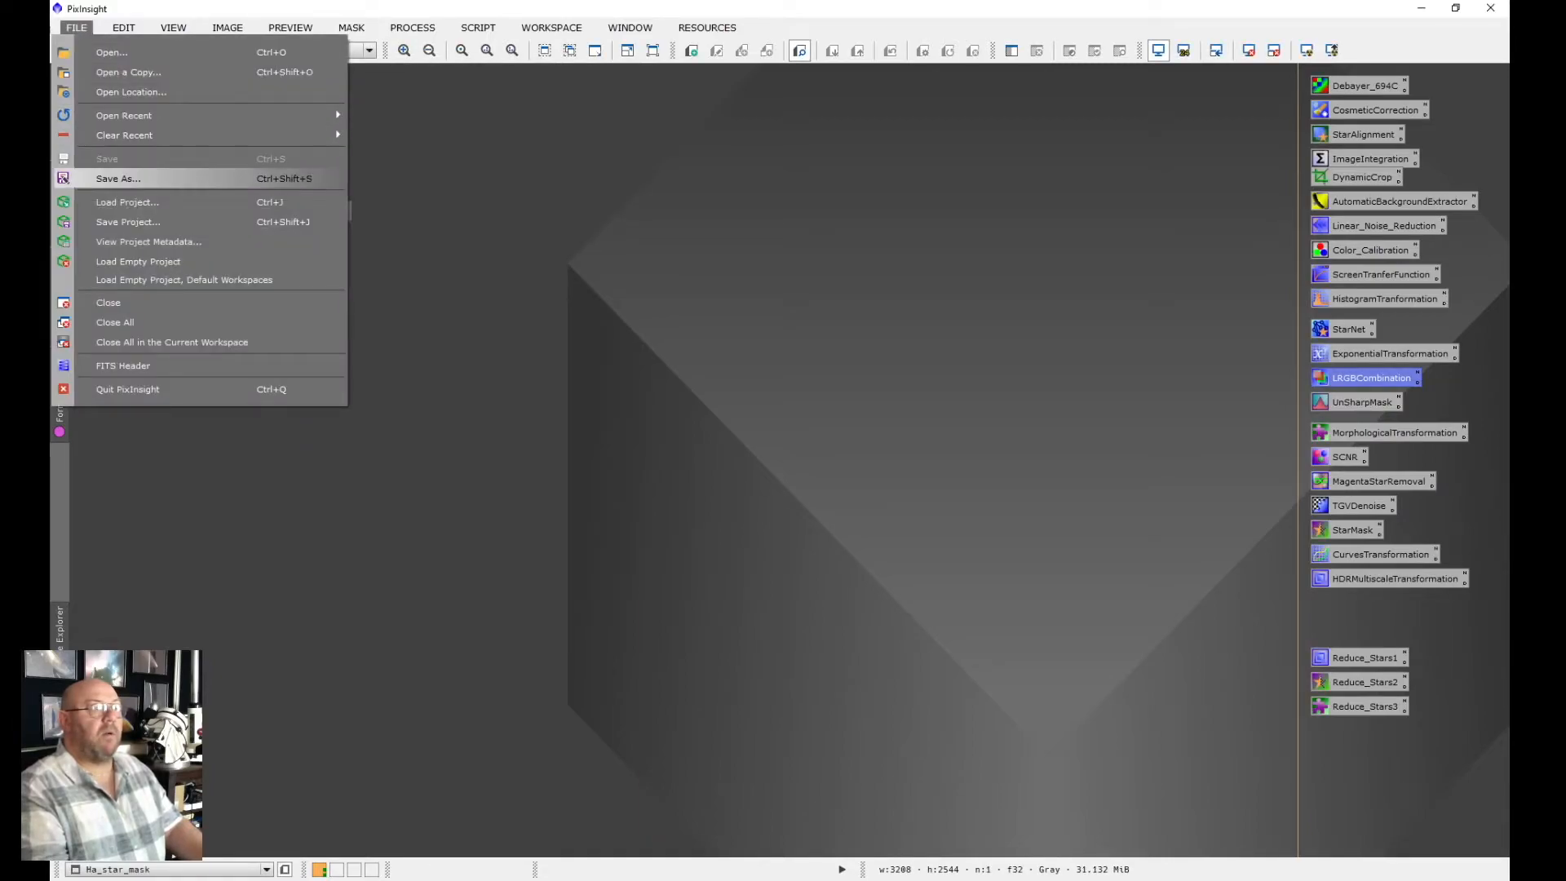
left_click(119, 177)
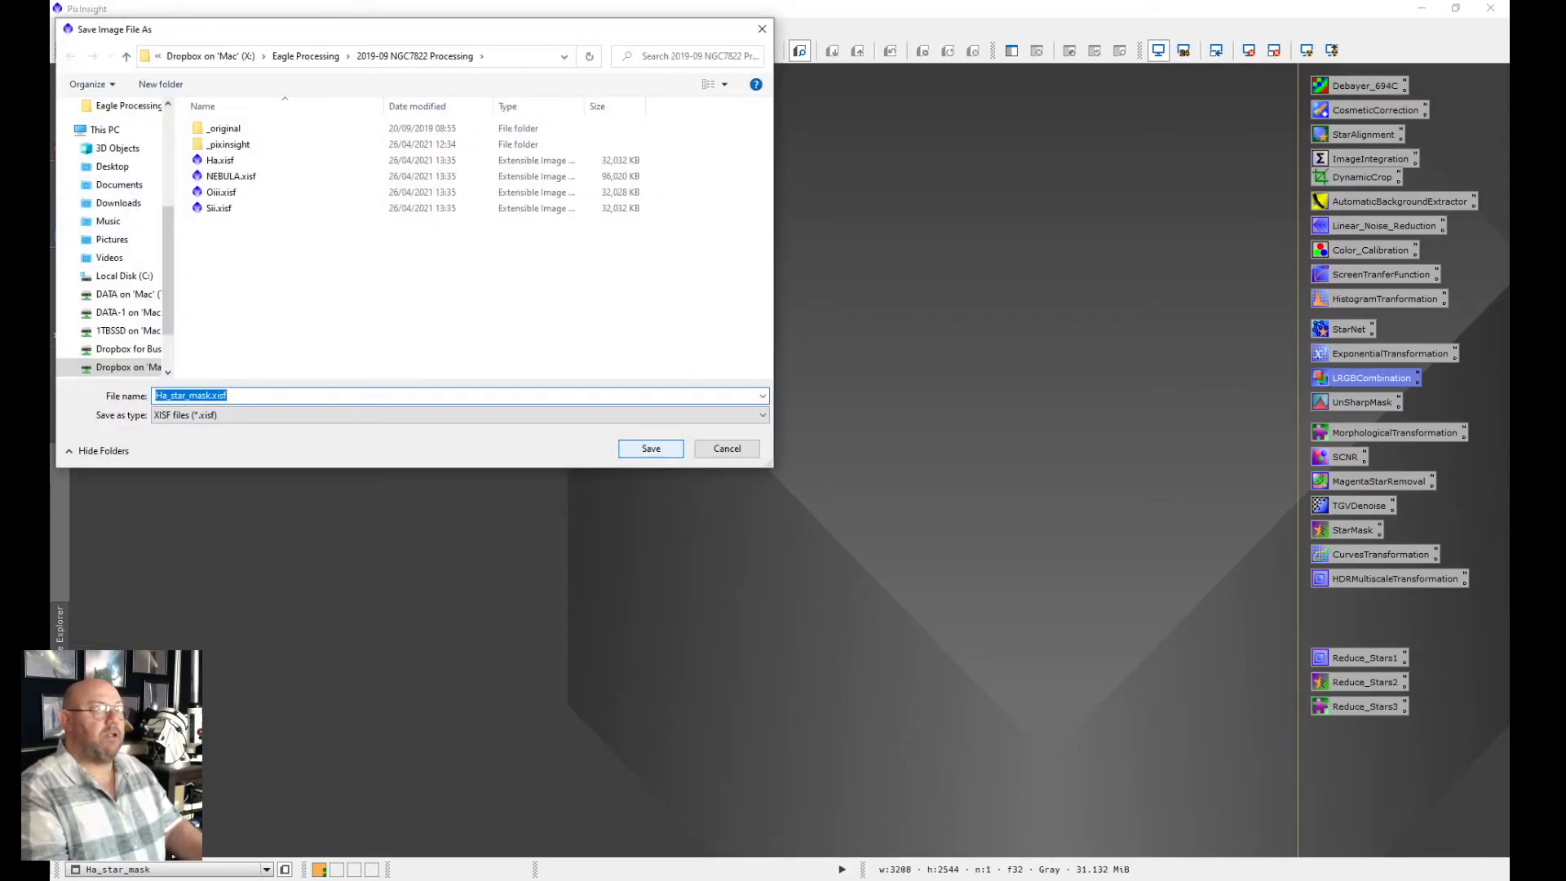
key("Return")
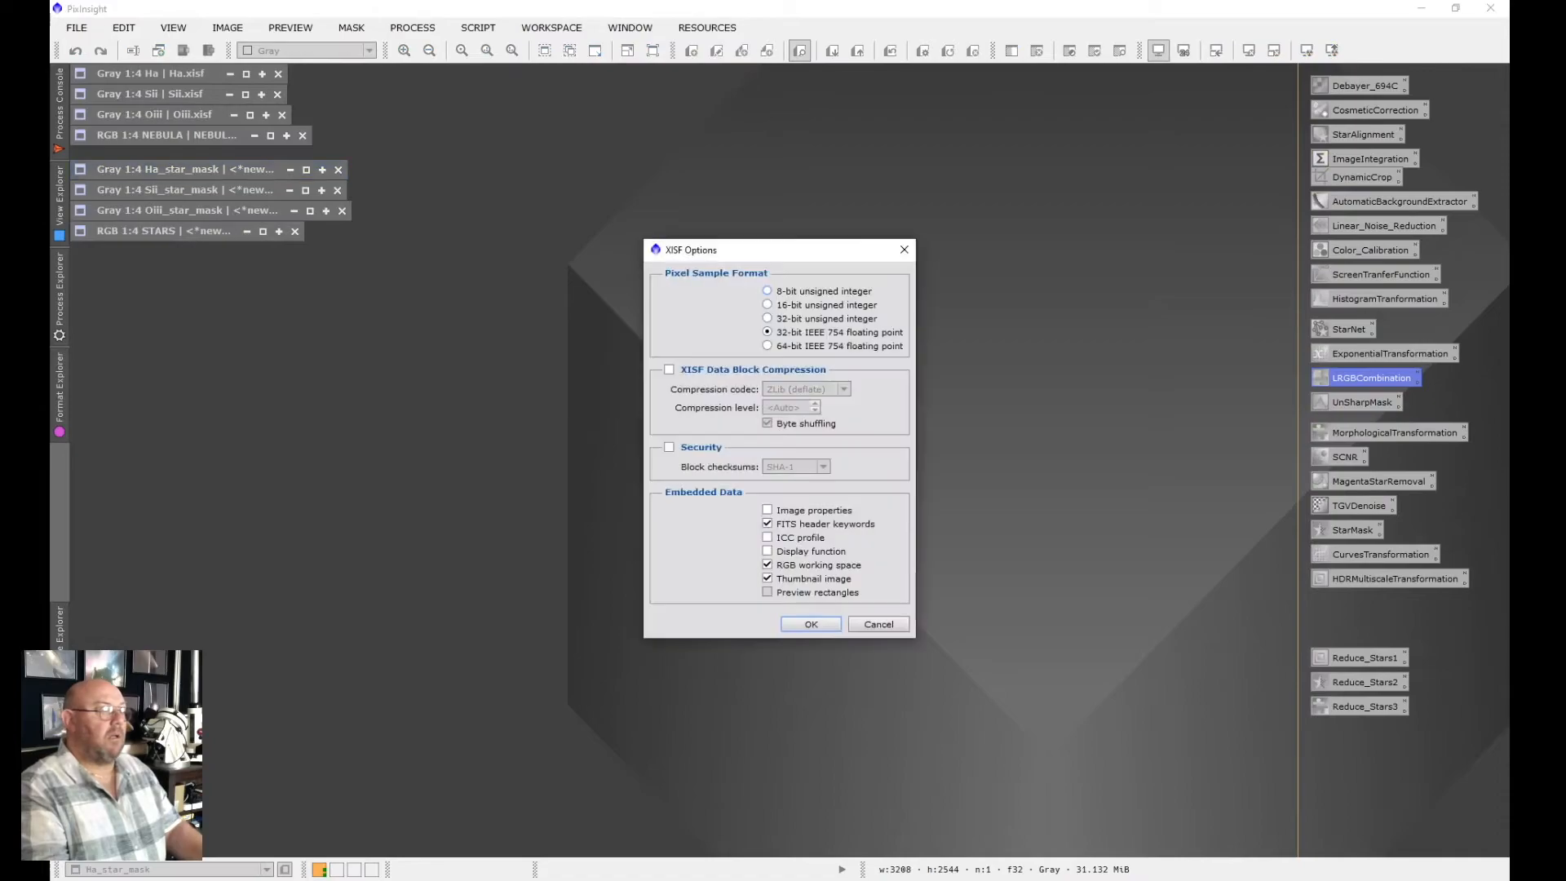
key("Return")
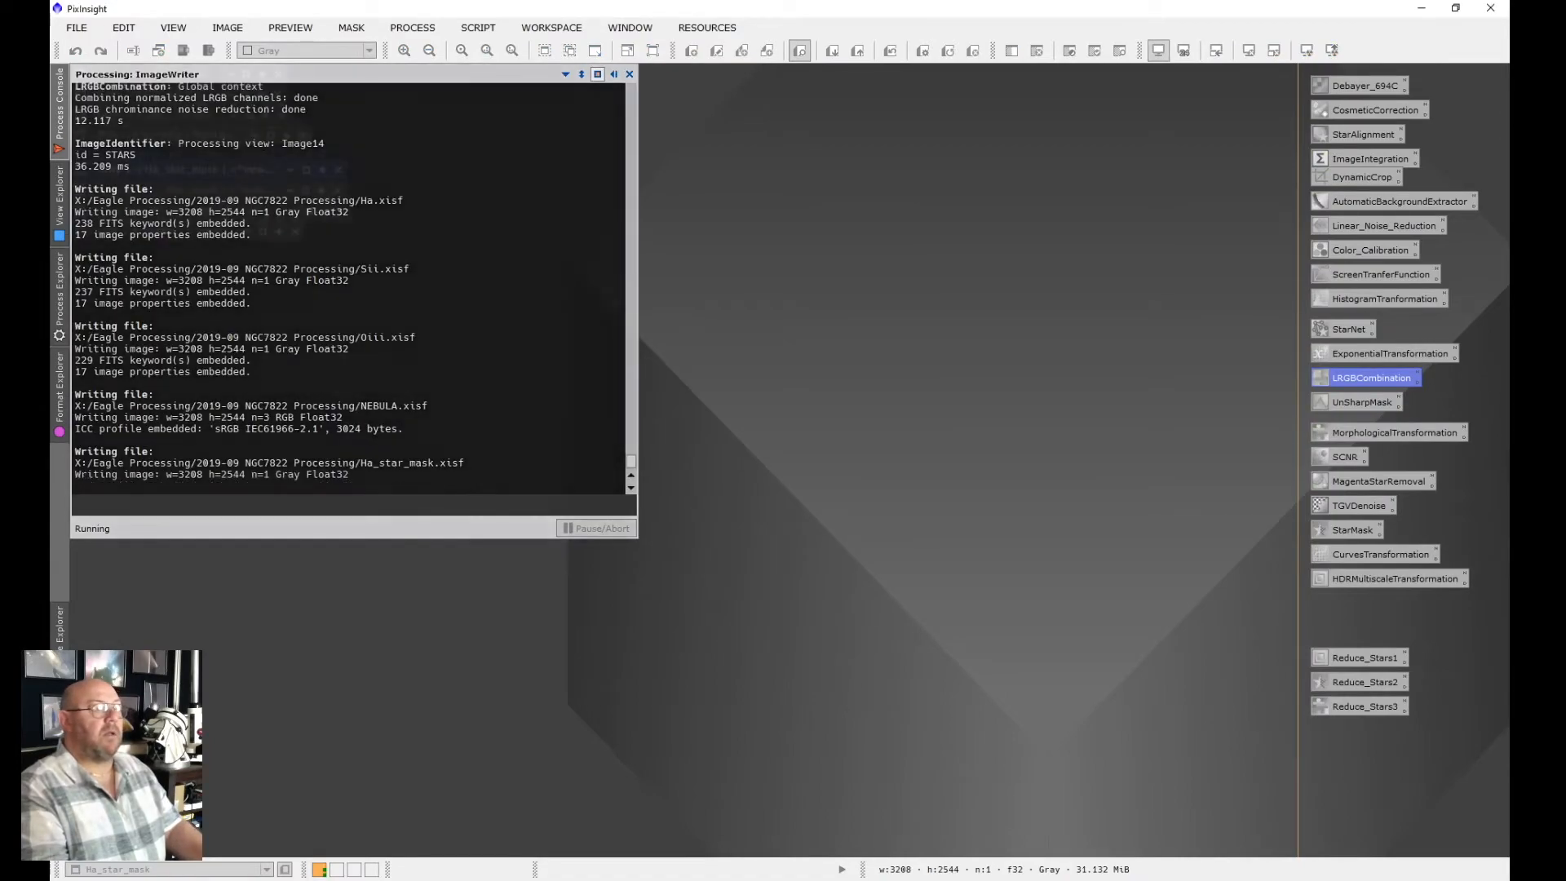
Save the Sii star mask as Sii_star_mask.xisf in the 2019-09 NGC7822 Processing folder with the default XISF options
left_click(158, 189)
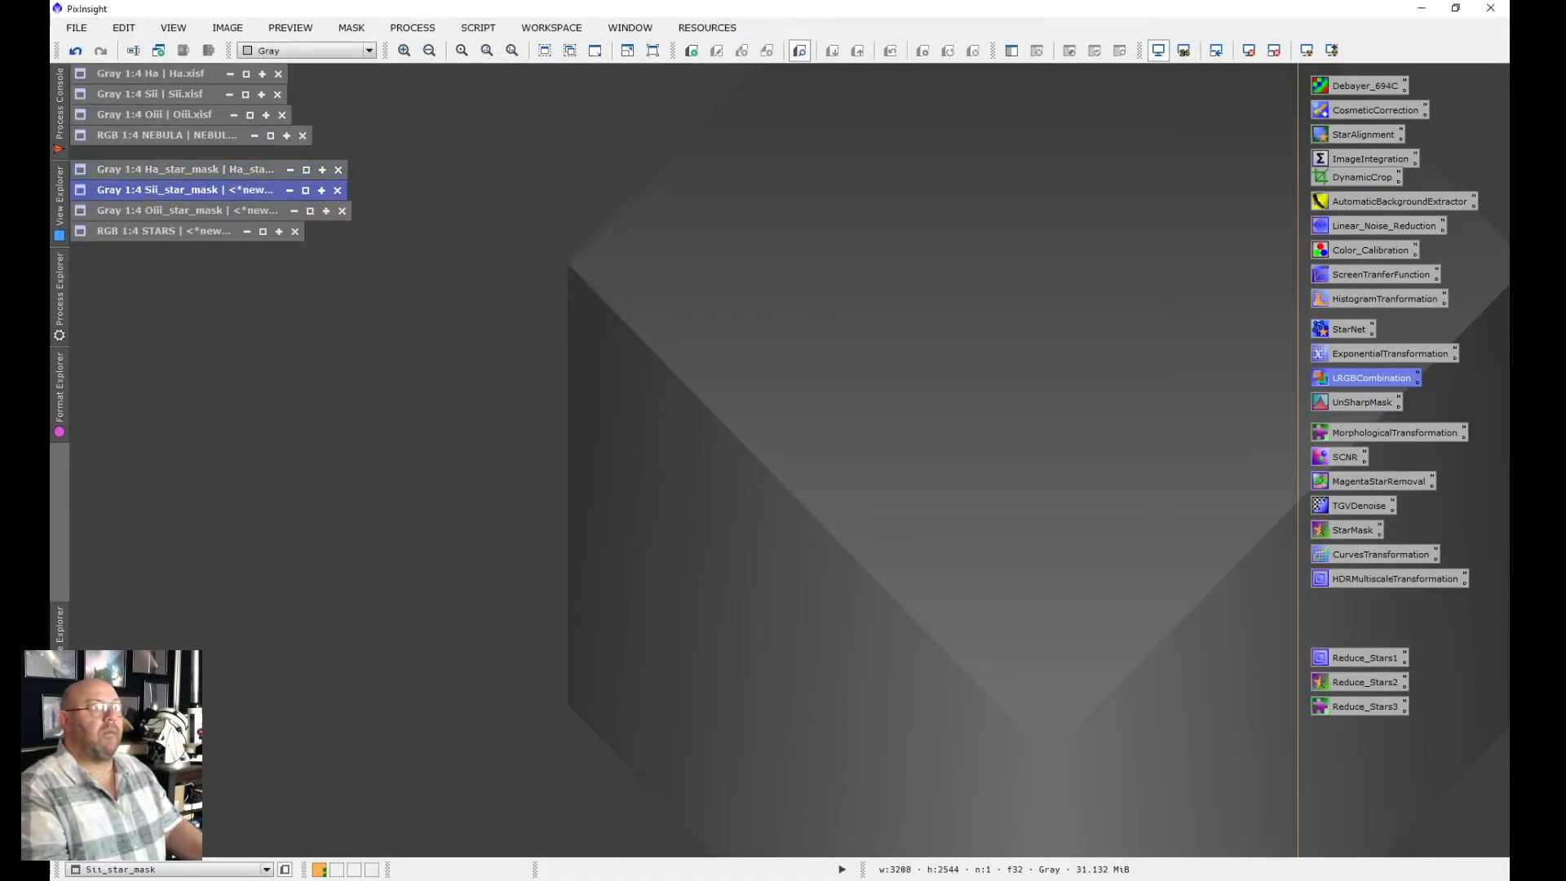
left_click(76, 27)
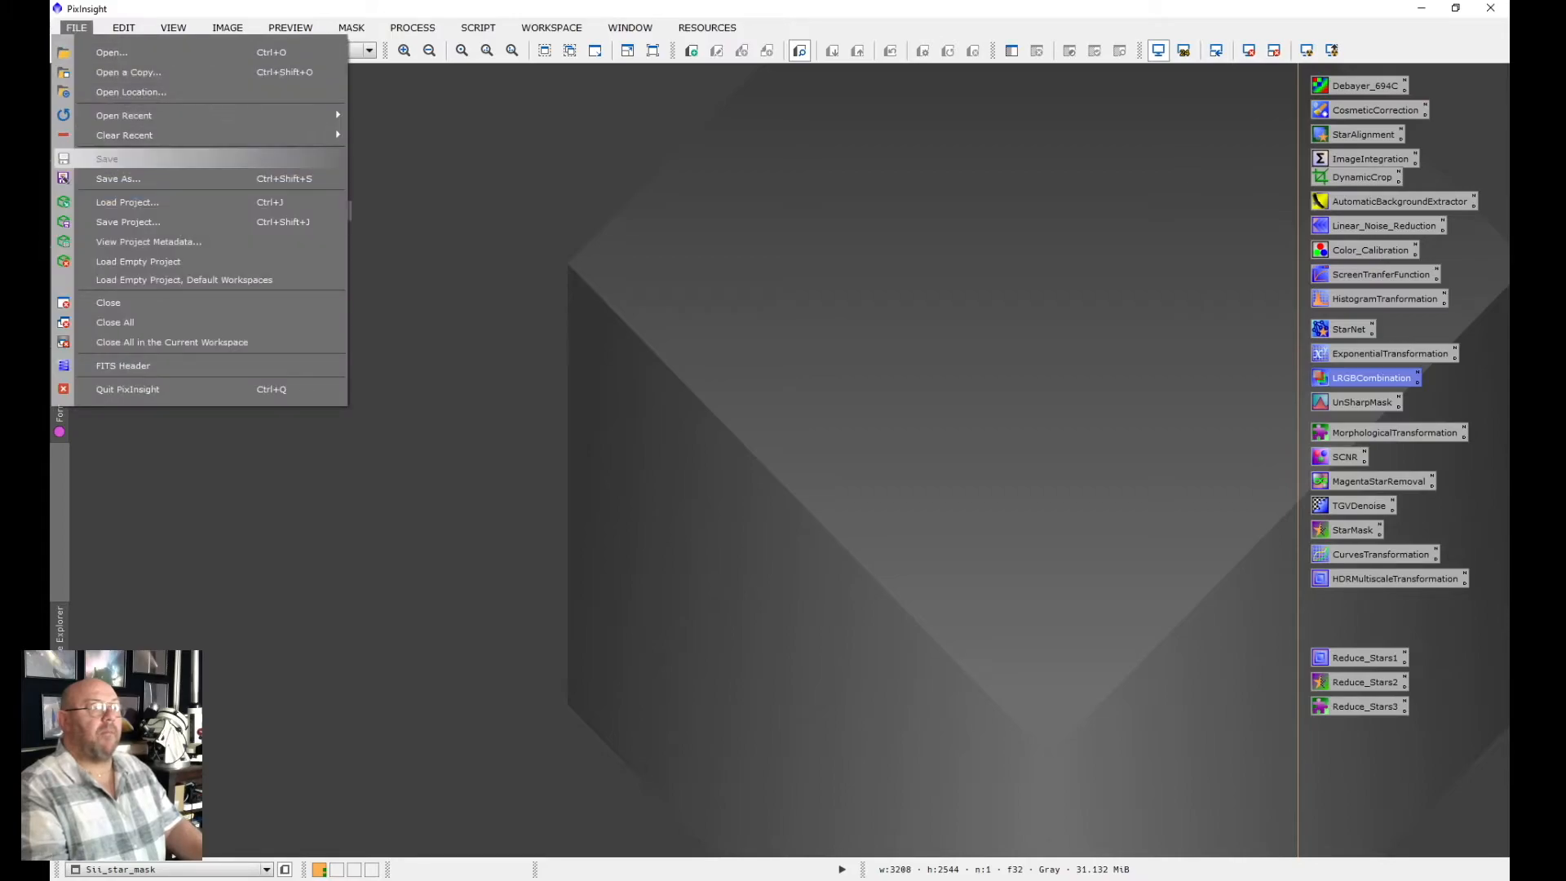
left_click(118, 178)
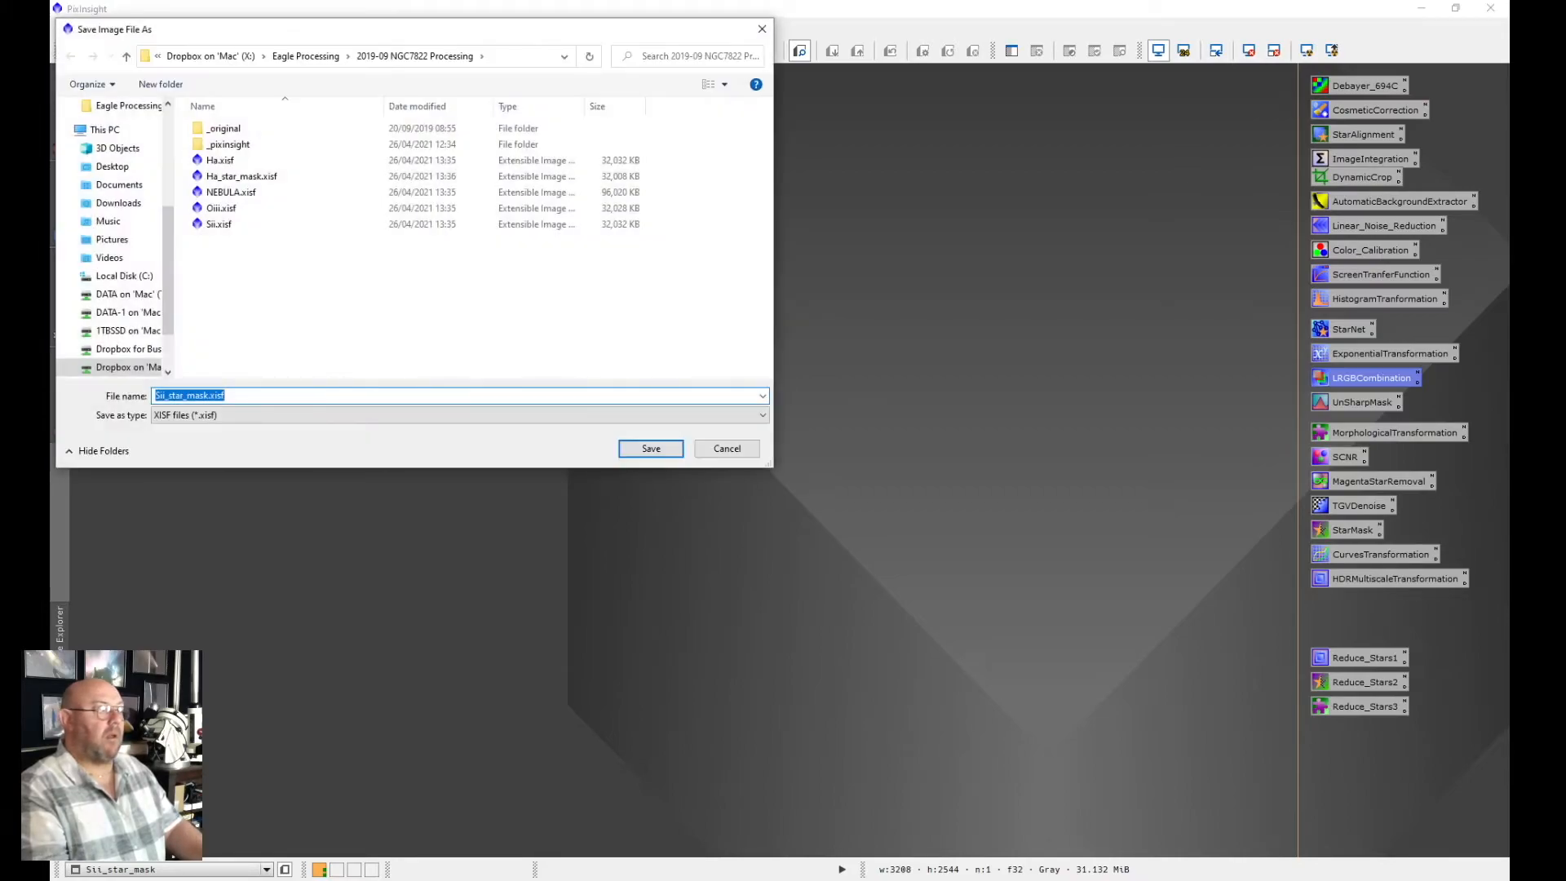
left_click(651, 448)
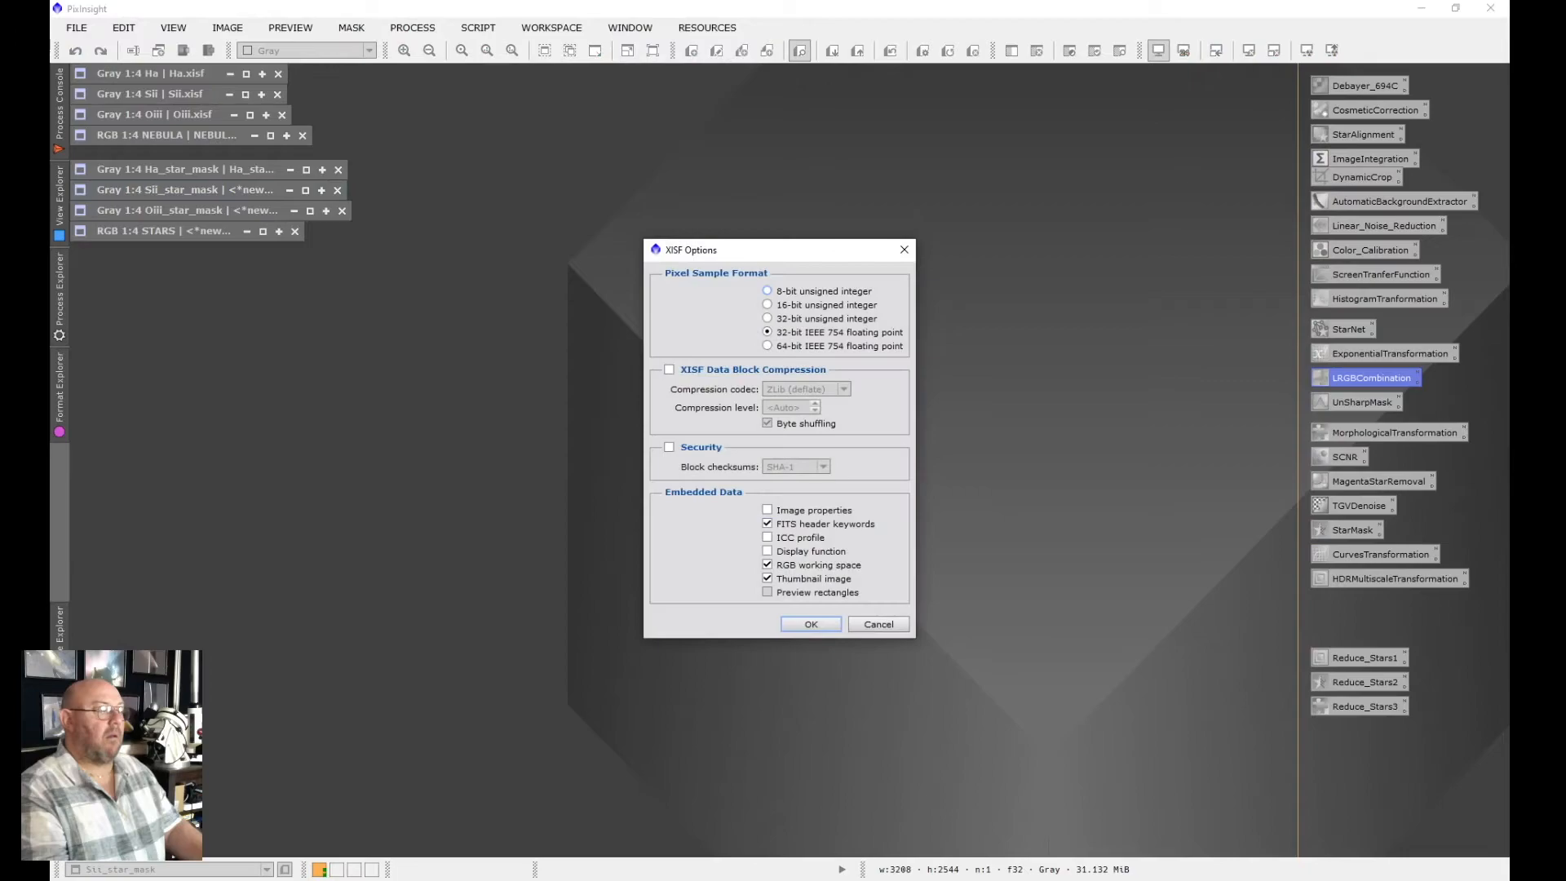
key("Return")
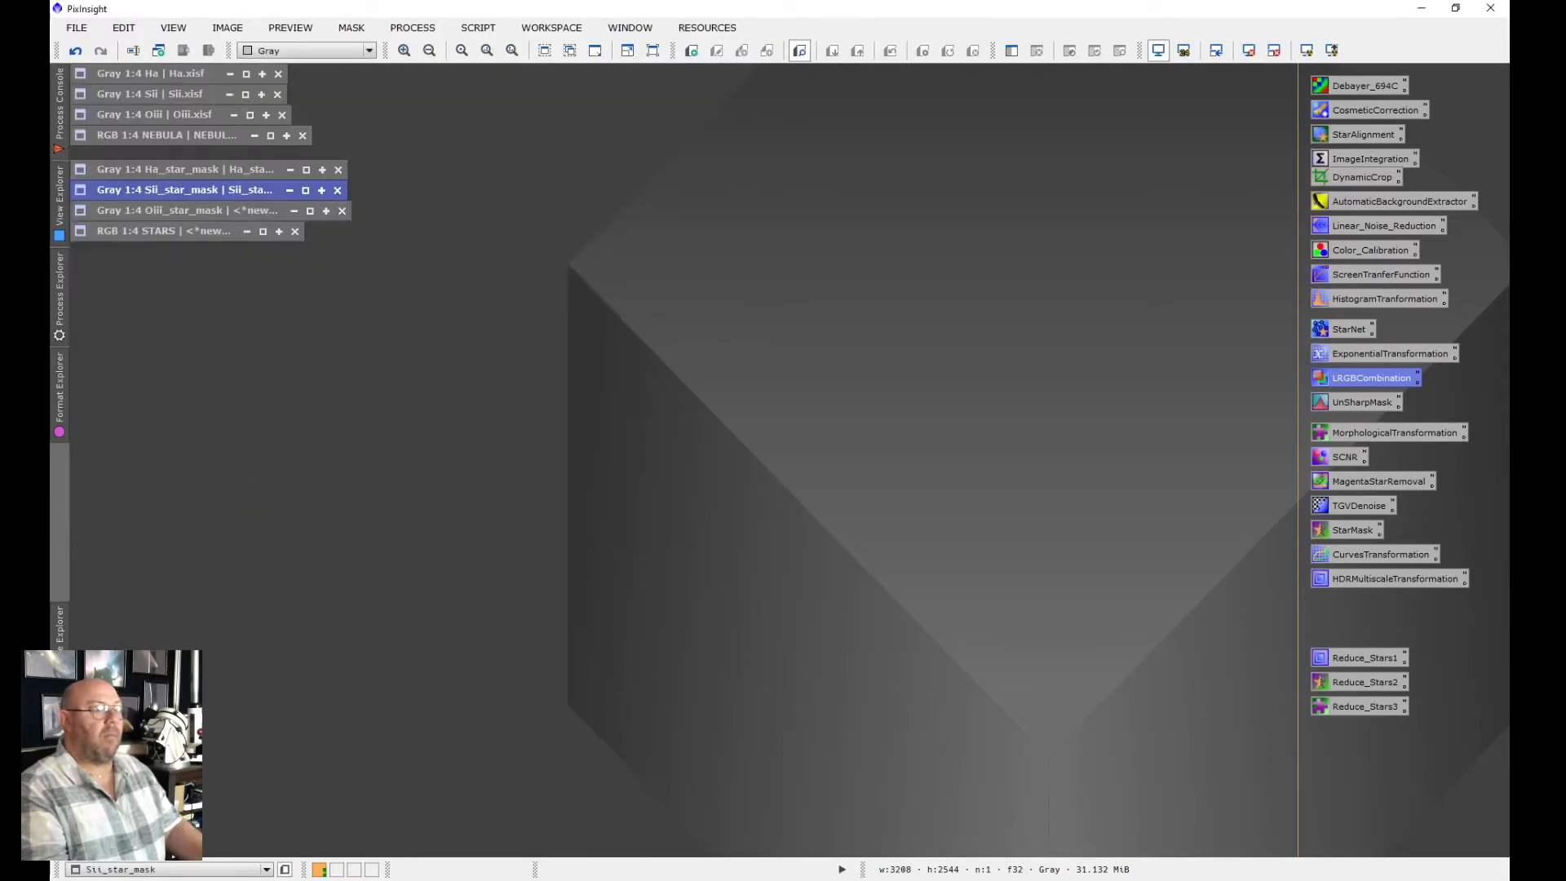
Save the Oiii star mask as Oiii_star_mask.xisf in the project folder with the default XISF options
left_click(186, 210)
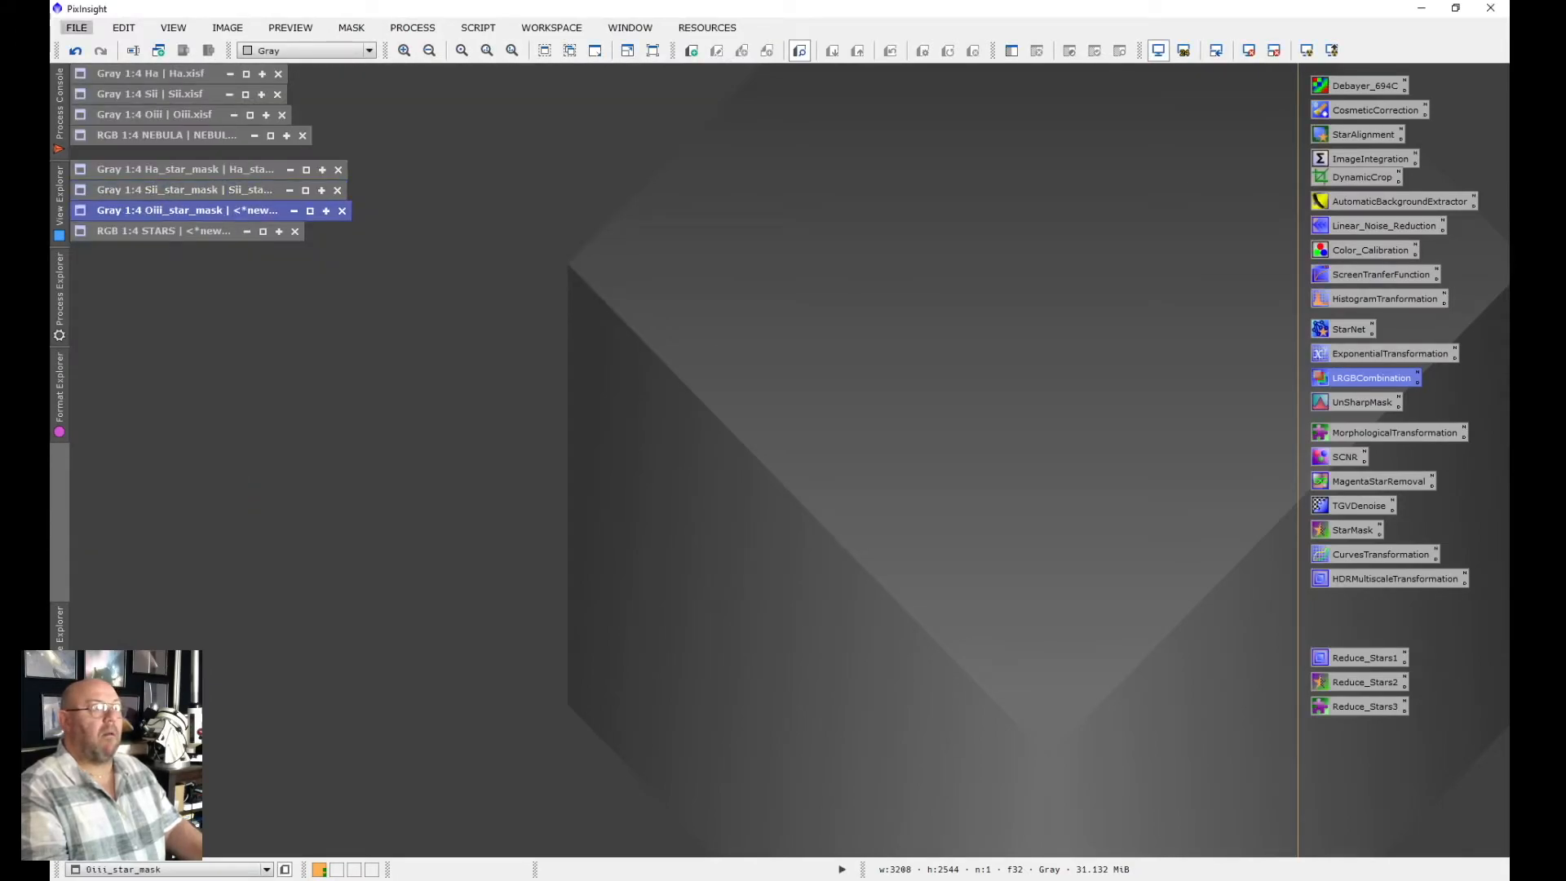
left_click(76, 28)
left_click(122, 179)
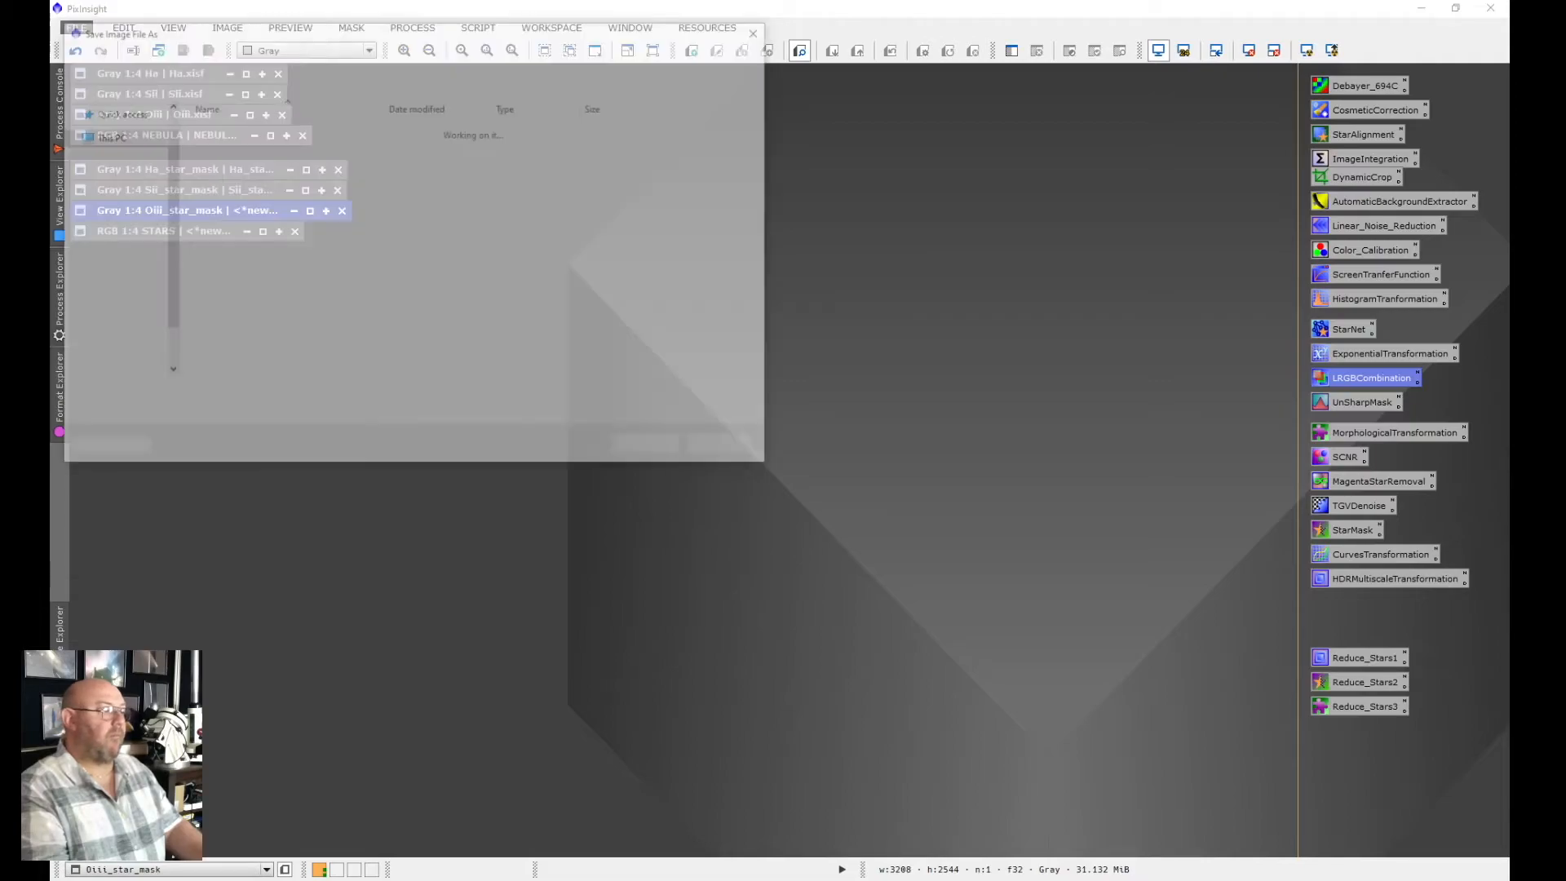
key("Return")
key("Return")
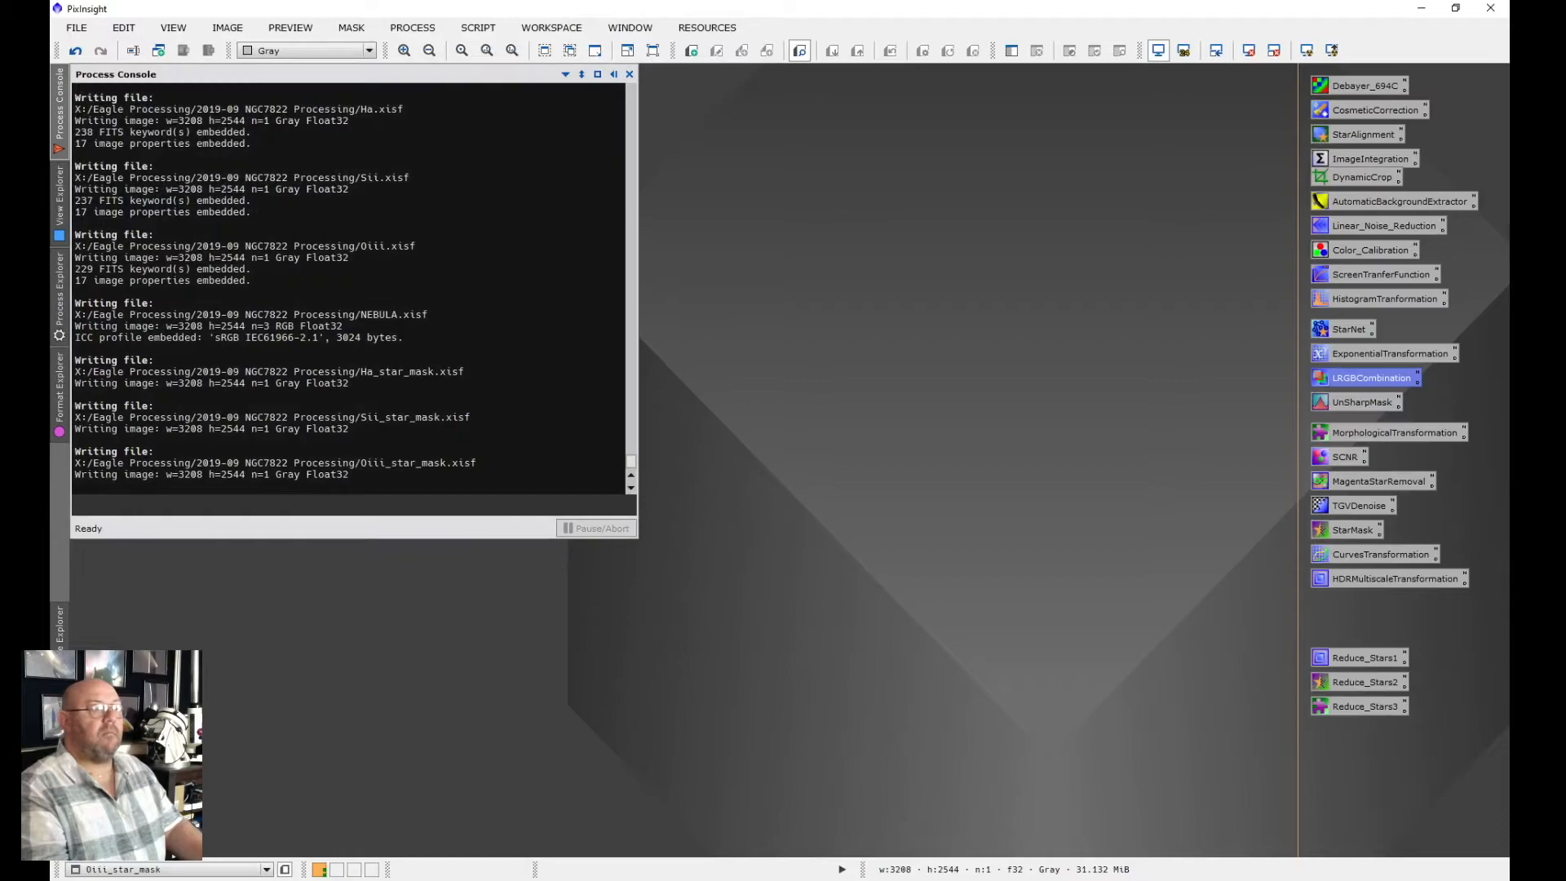
Save the combined STARS image as STARS.xisf in the project folder with the default XISF options
left_click(165, 232)
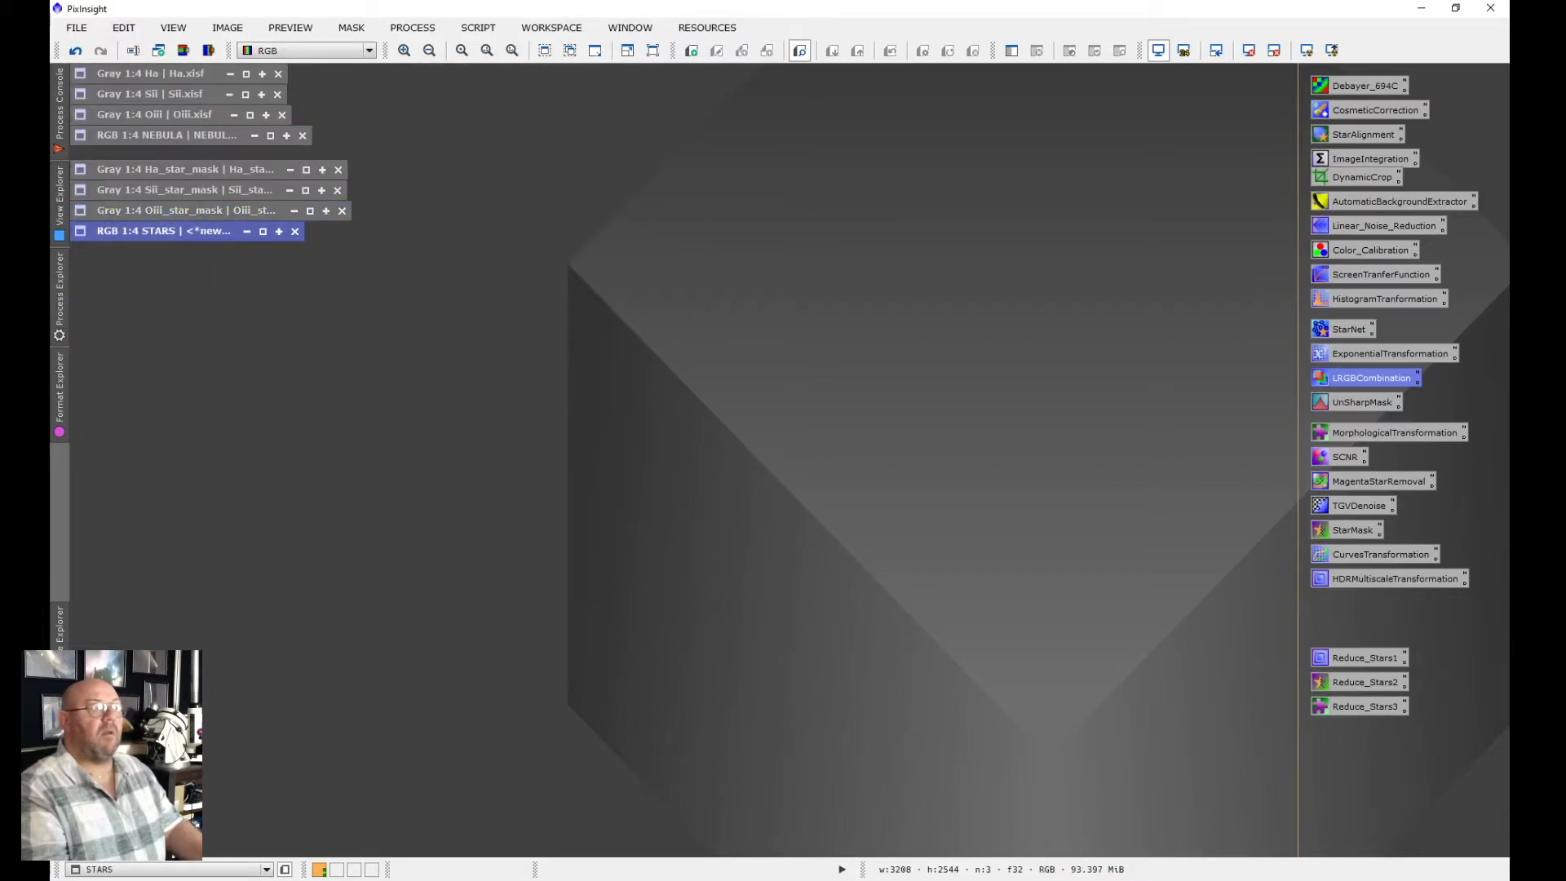
left_click(77, 27)
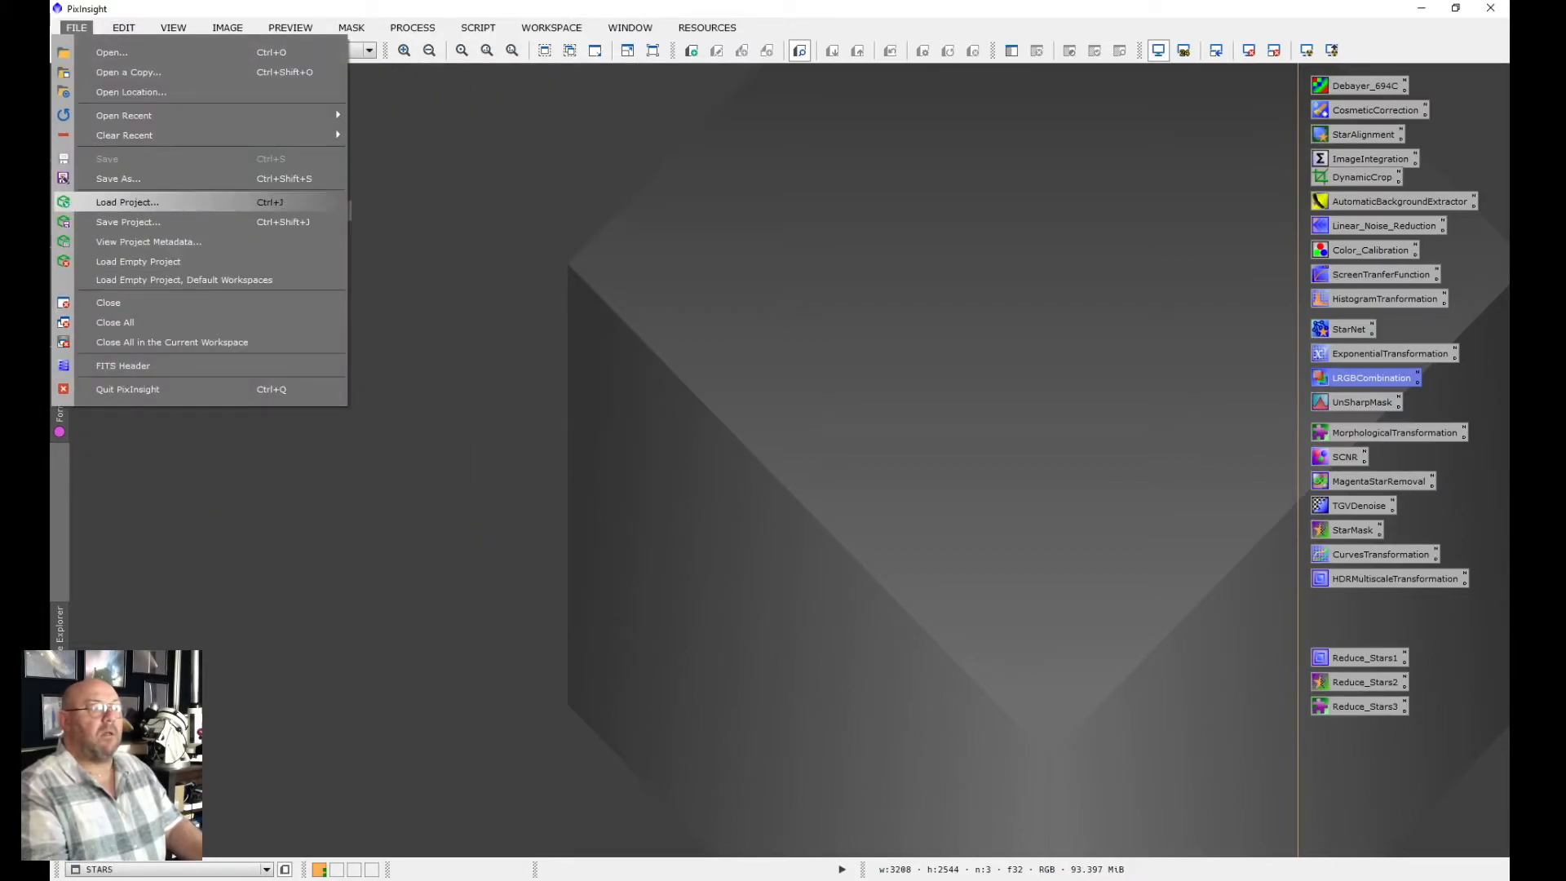
left_click(118, 177)
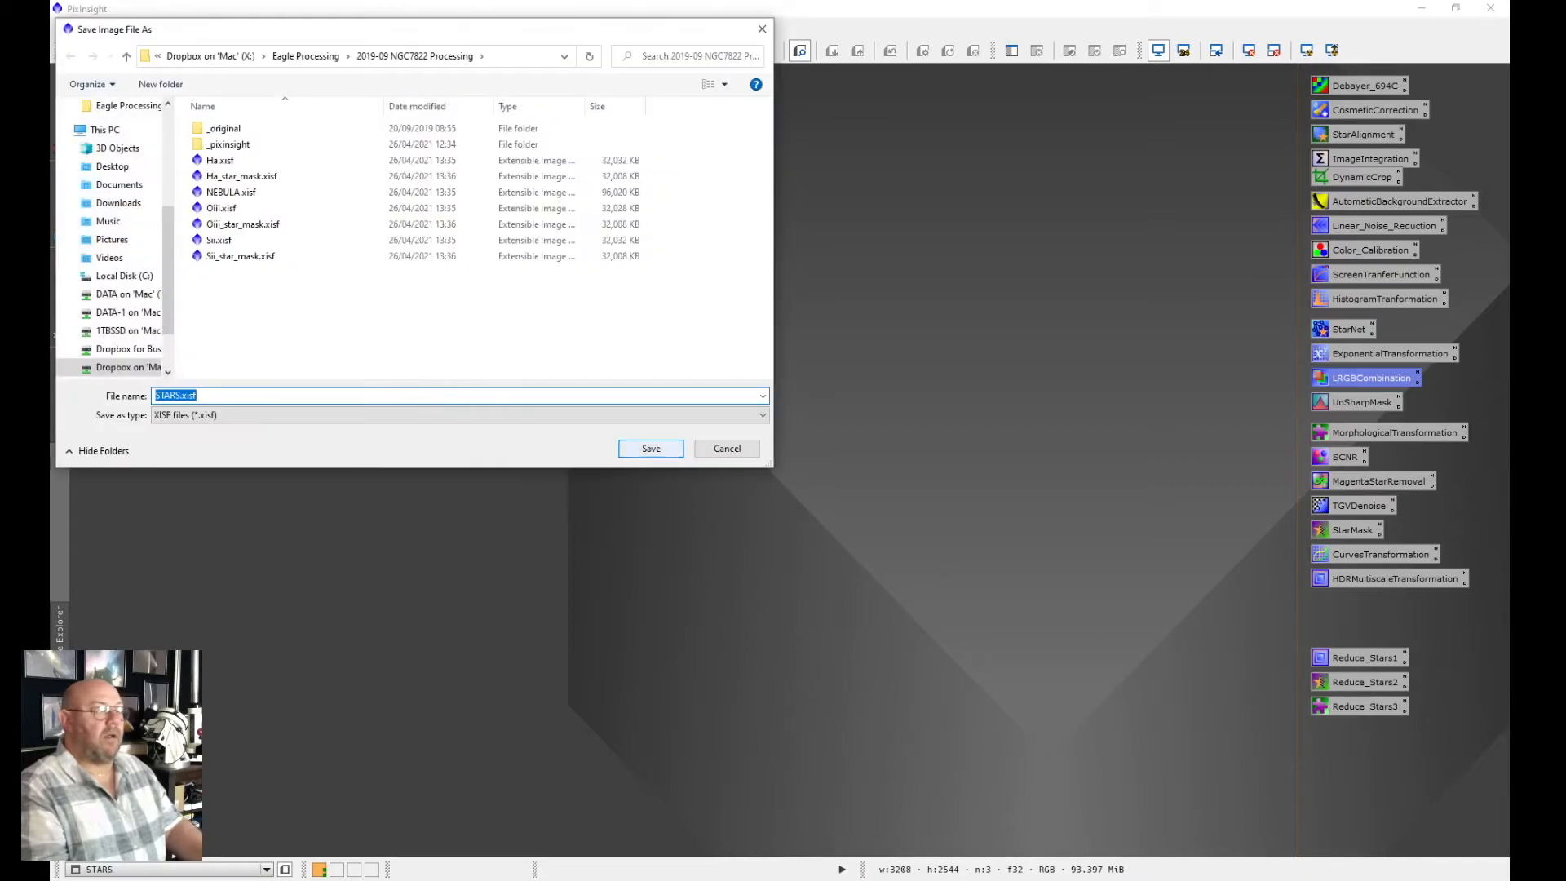
left_click(650, 447)
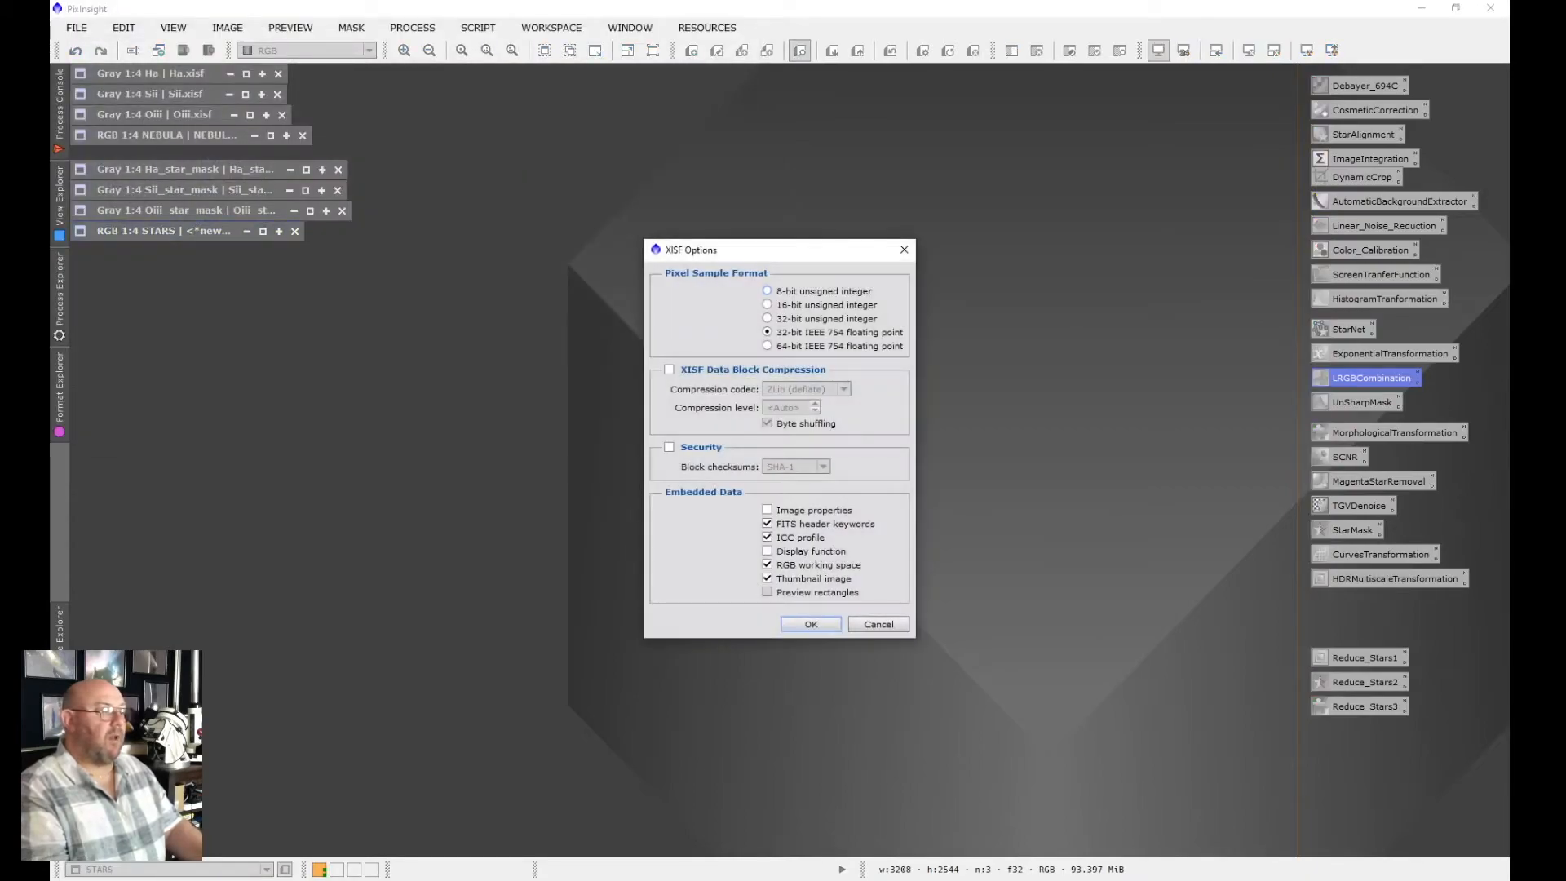
left_click(810, 623)
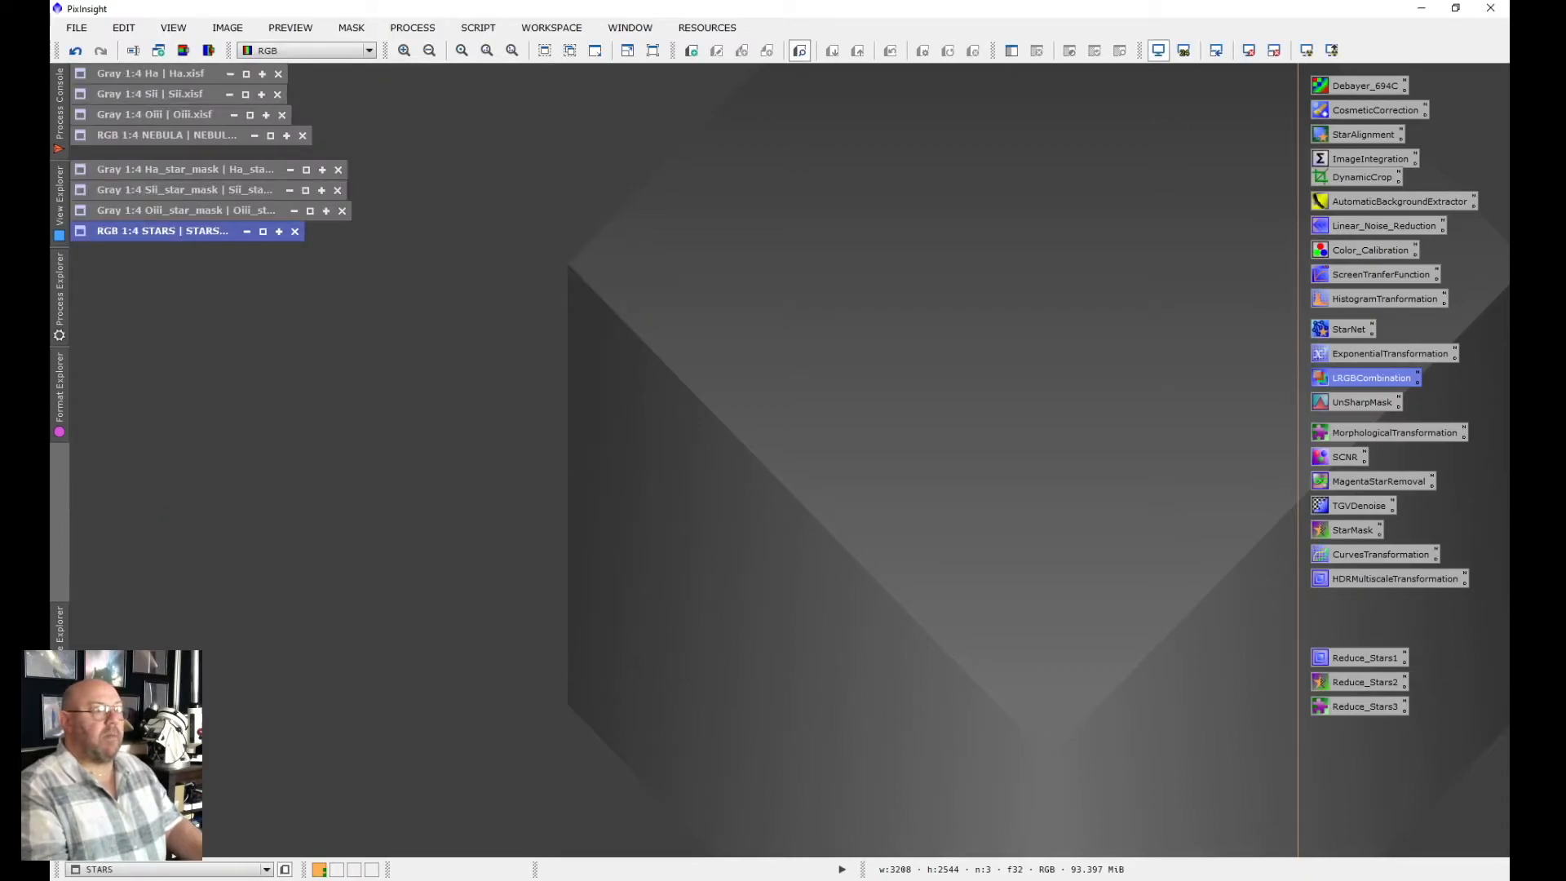
Restore the iconized STARS and NEBULA images and arrange their windows so that both can be seen
left_click(262, 231)
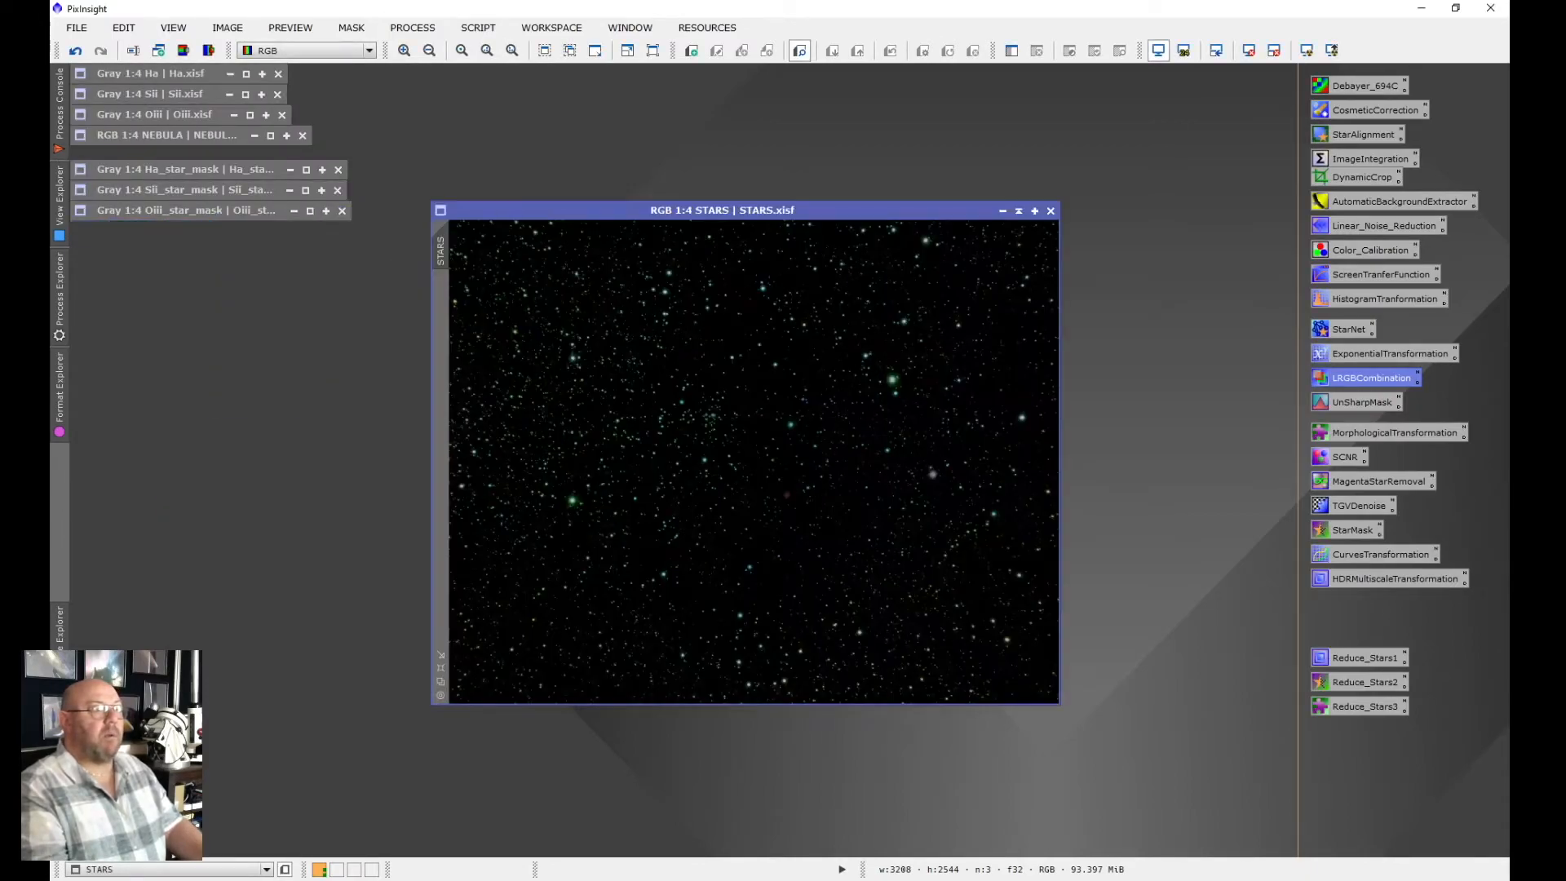
left_click(270, 135)
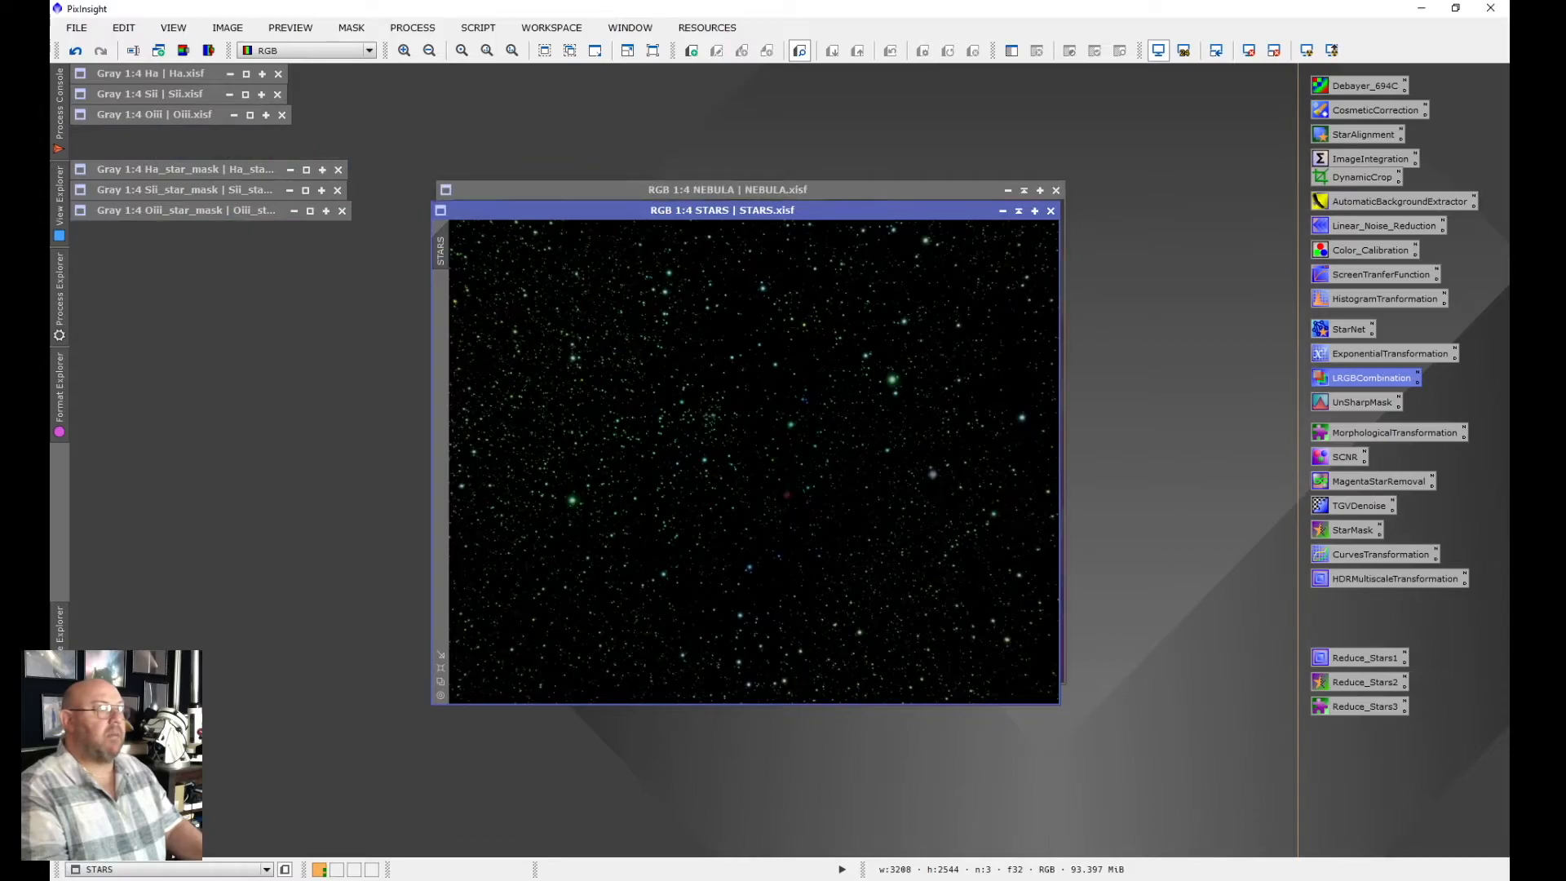
left_click_drag(721, 210, 852, 290)
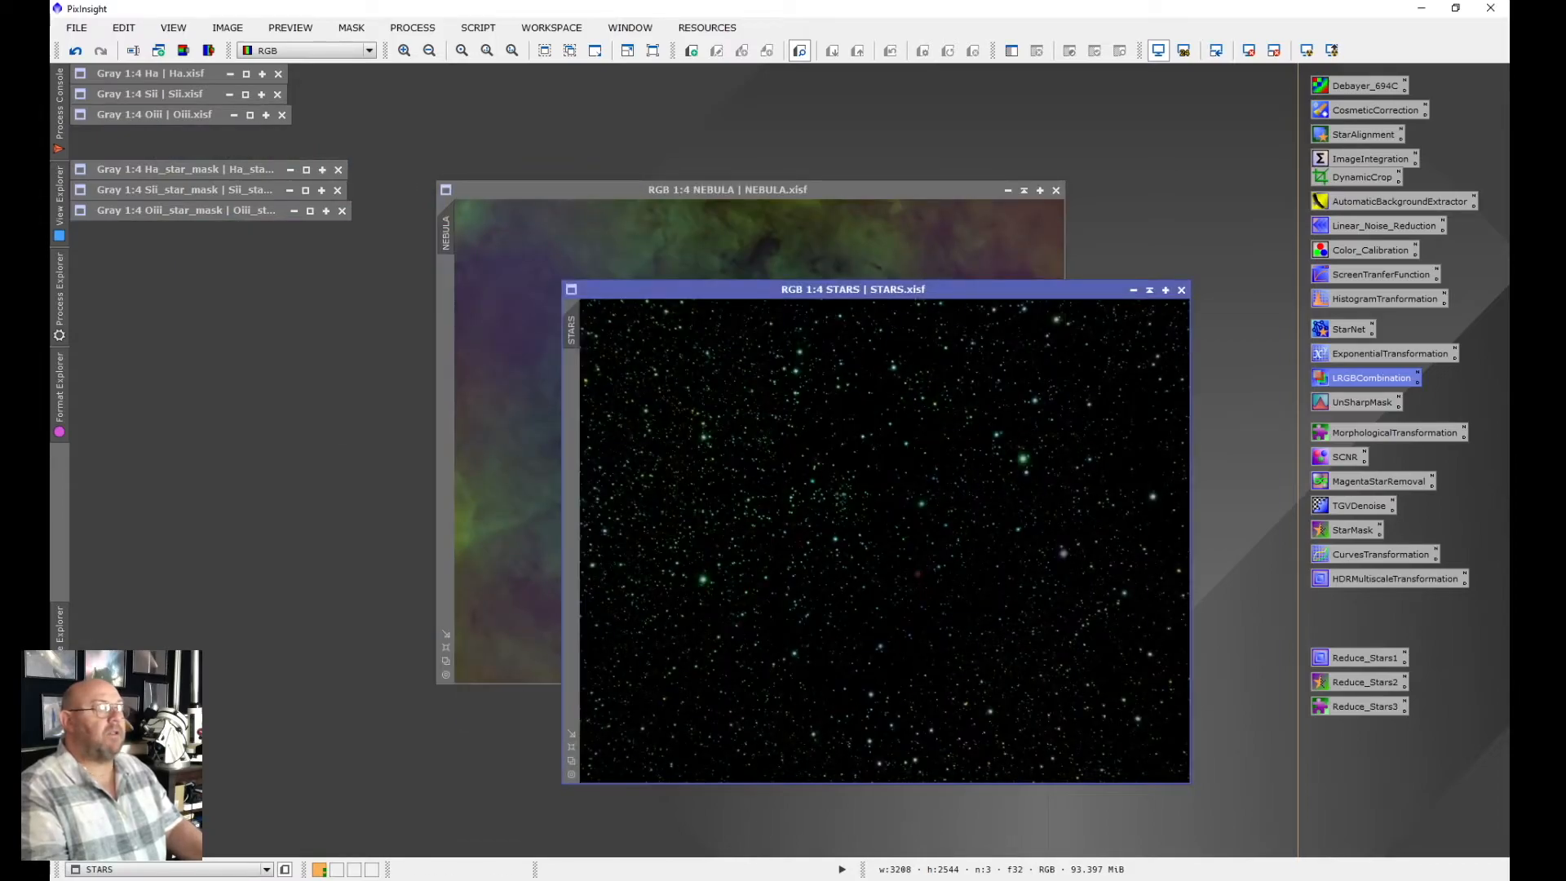
left_click_drag(748, 190, 442, 114)
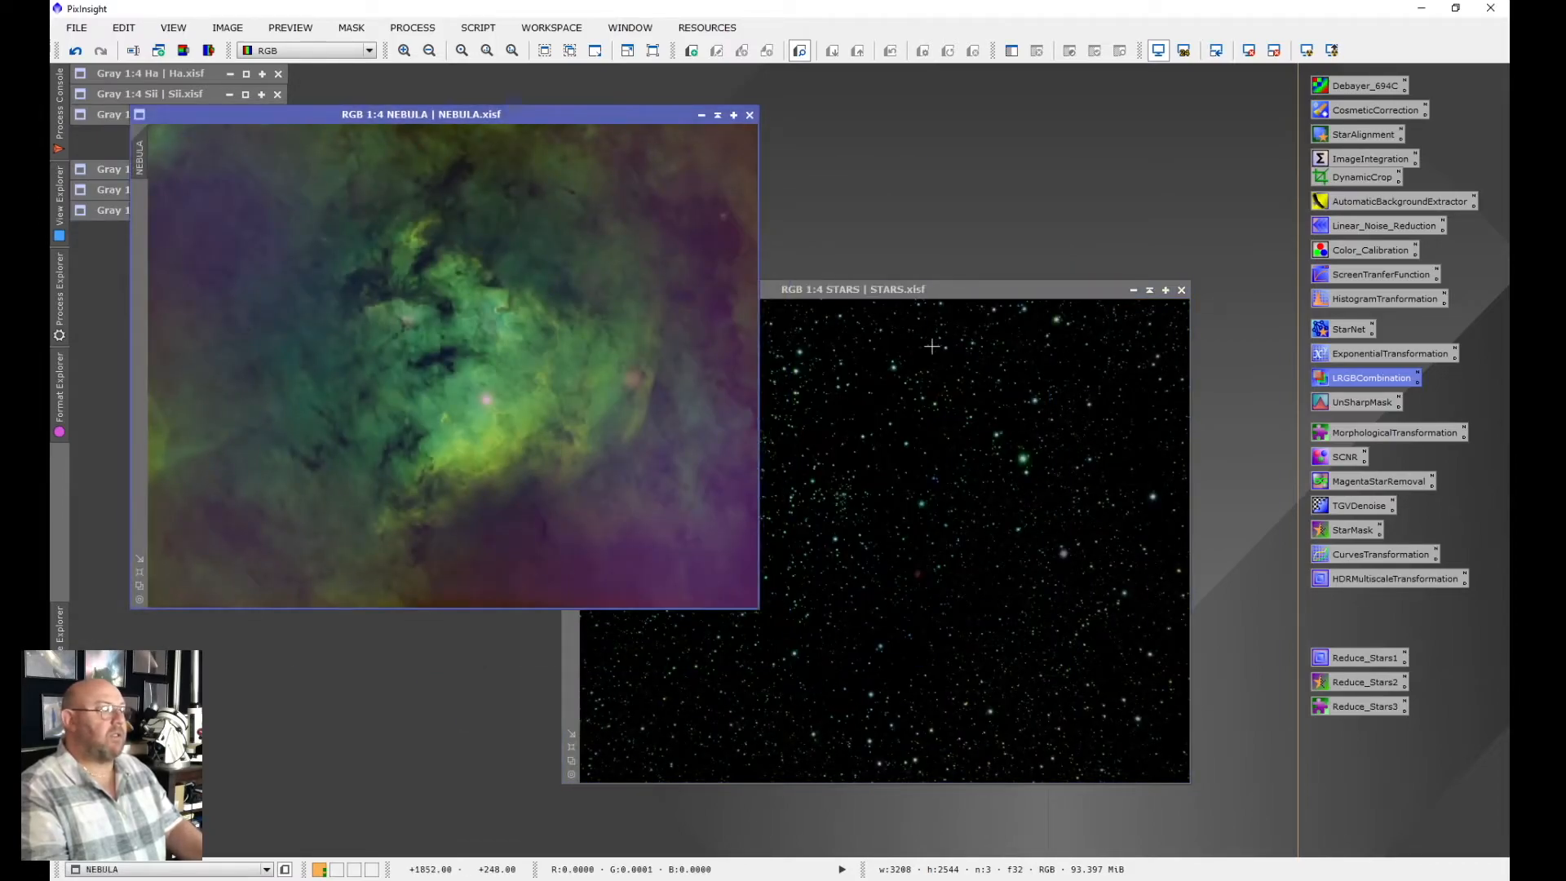
left_click(931, 346)
left_click_drag(815, 287, 641, 211)
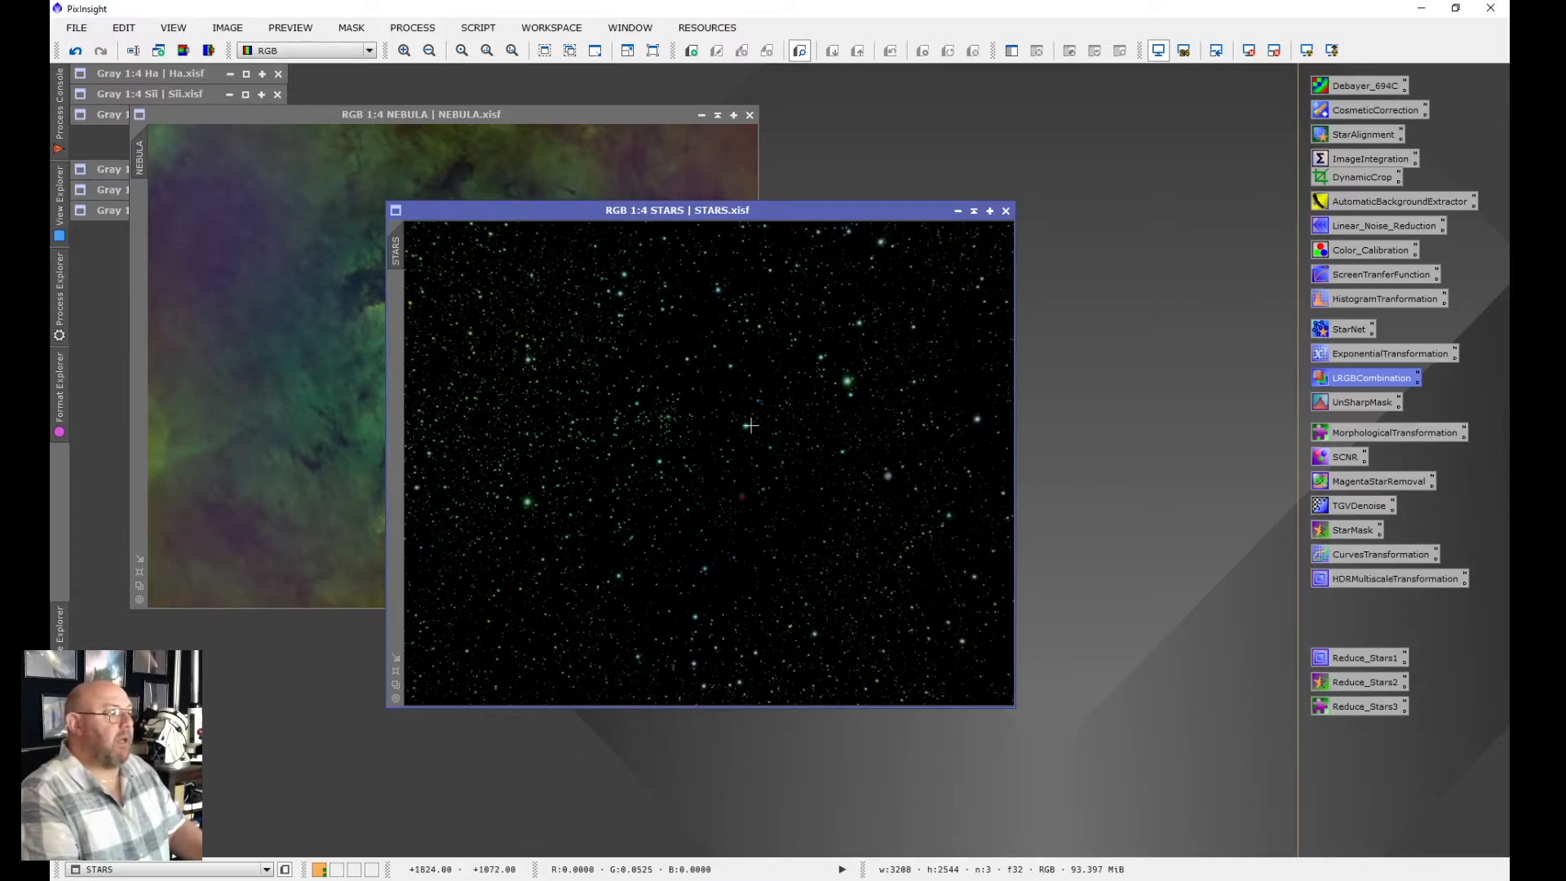
Apply SCNR to the STARS image, removing green with Average Neutral protection at amount 1.00 and lightness preserved
scroll(750, 425, "down", 2)
scroll(750, 425, "up", 3)
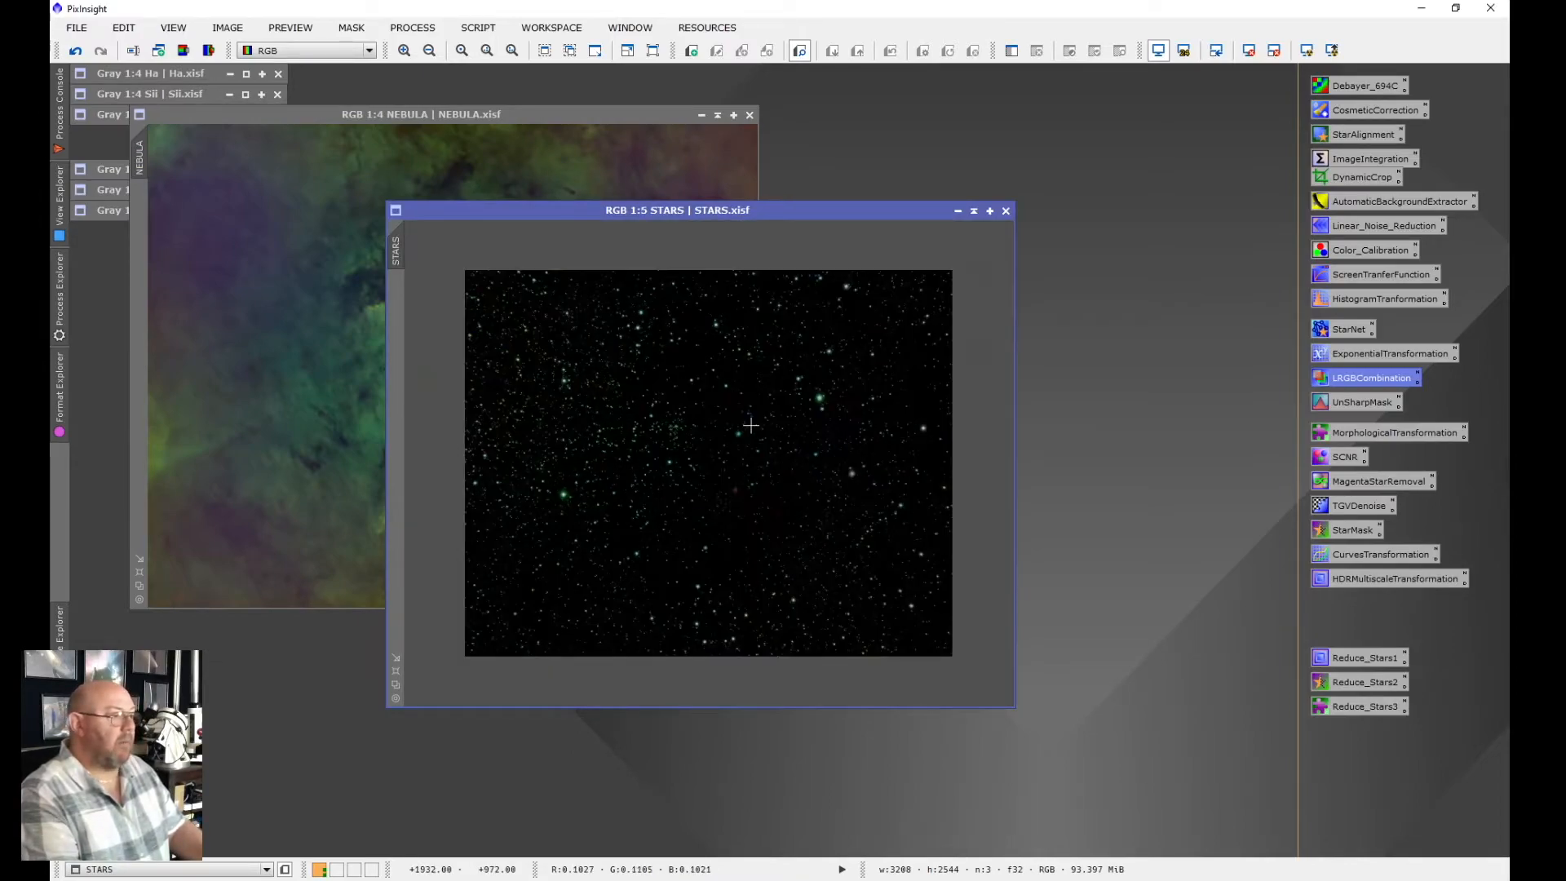
scroll(751, 425, "up", 3)
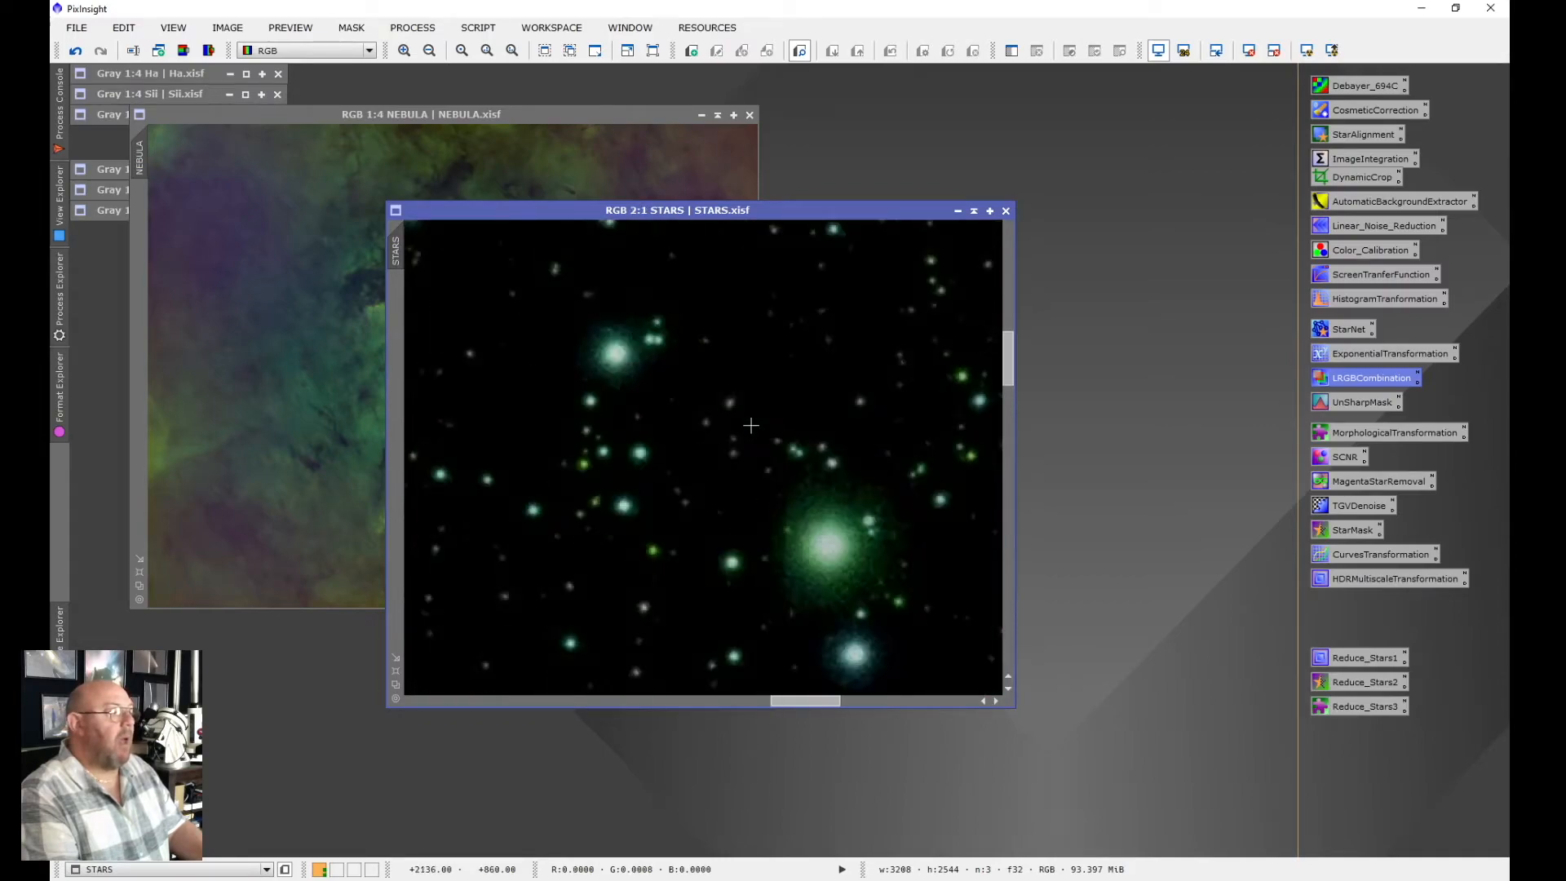
scroll(750, 424, "down", 5)
scroll(750, 425, "up", 2)
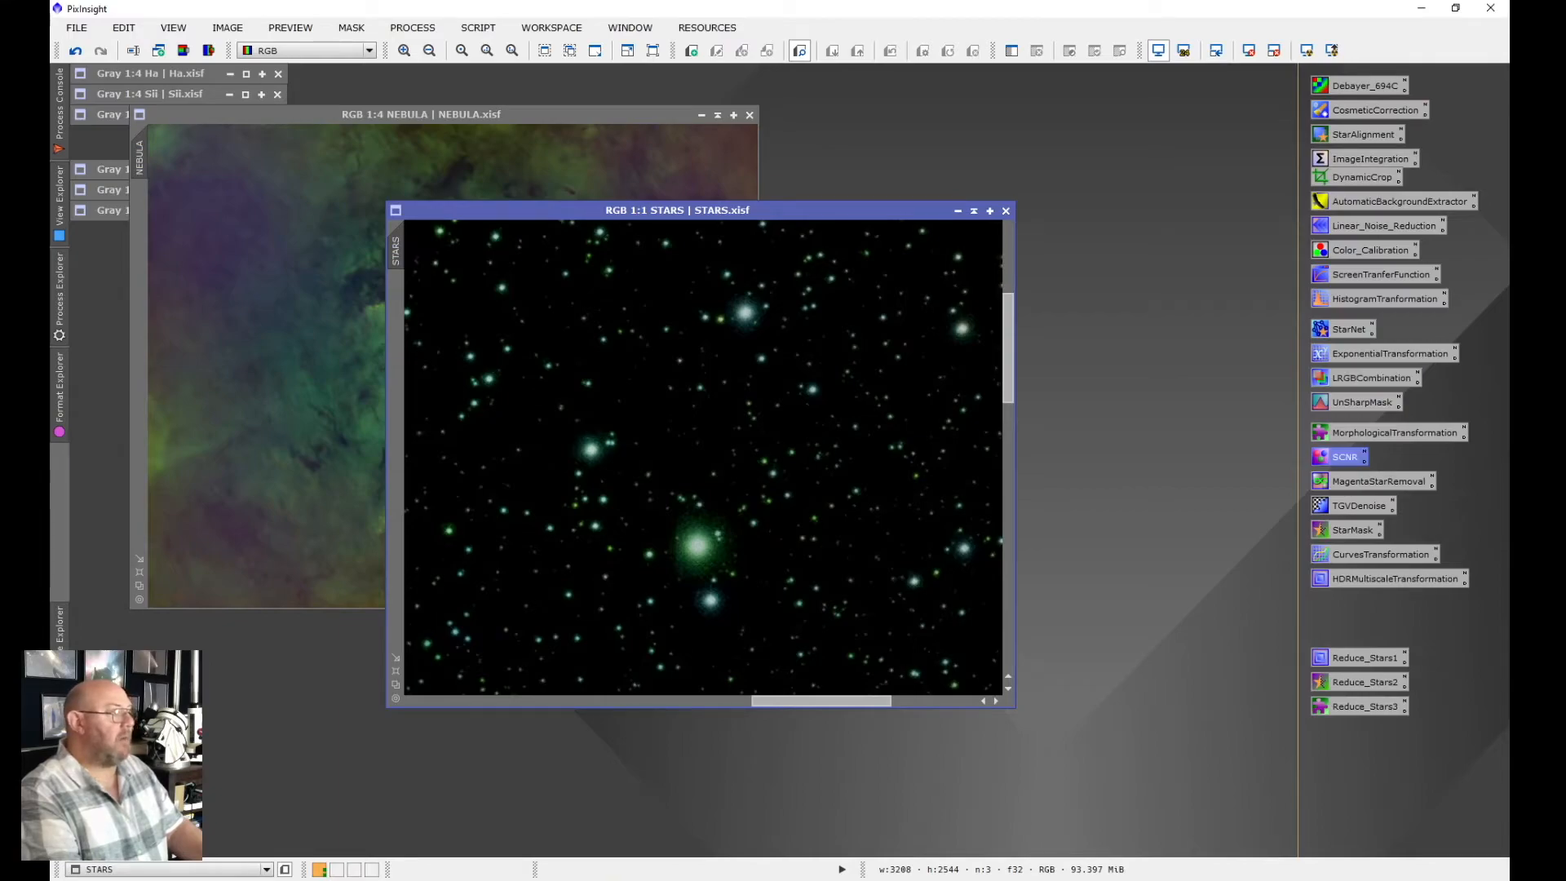
double_click(1345, 456)
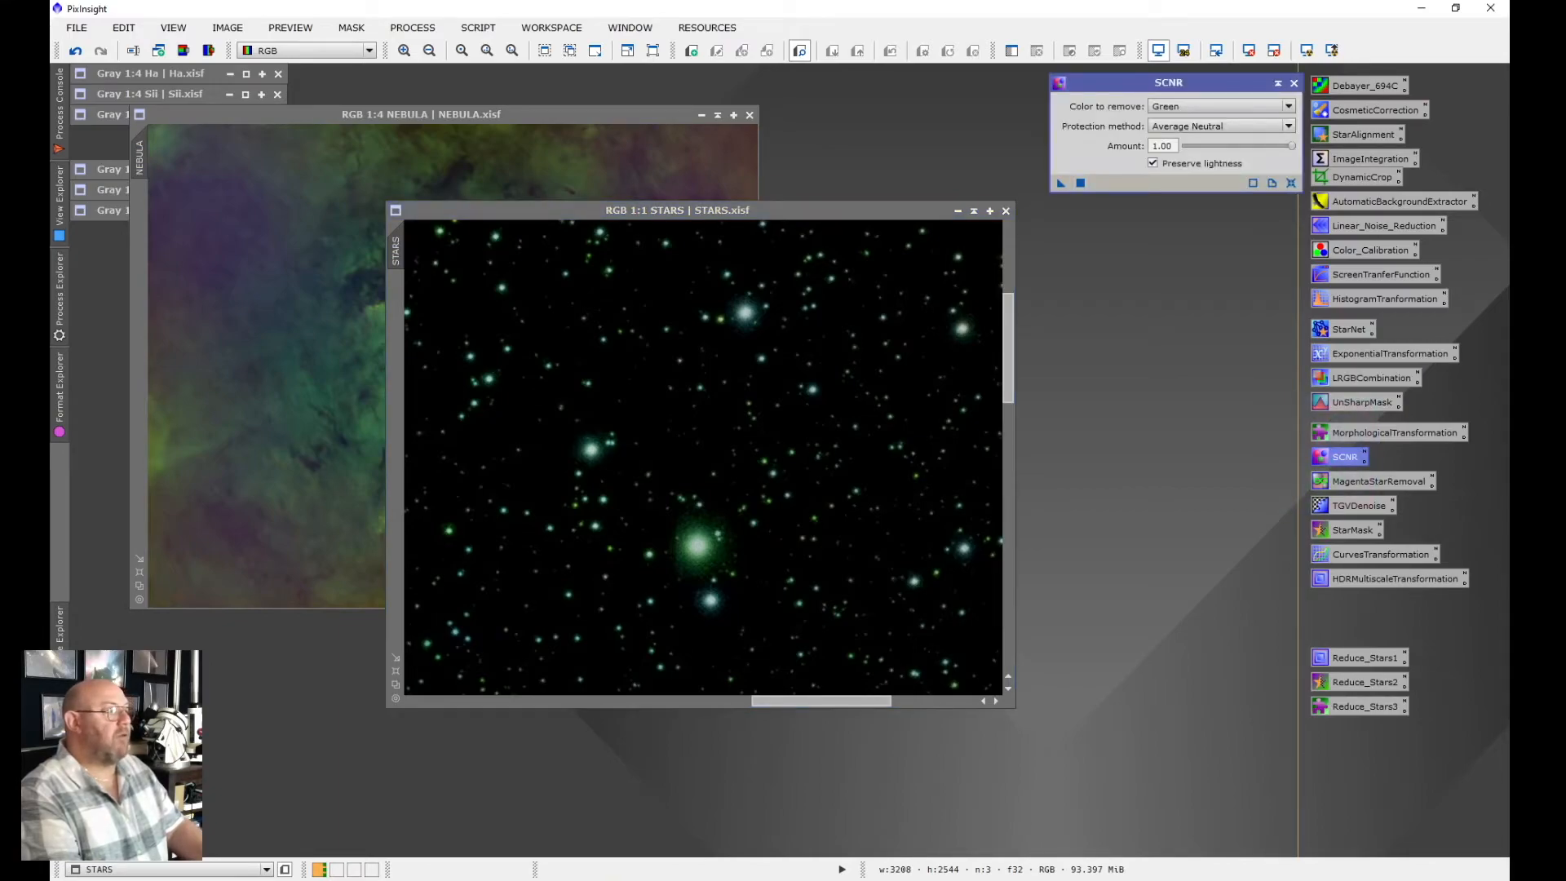
left_click(822, 343)
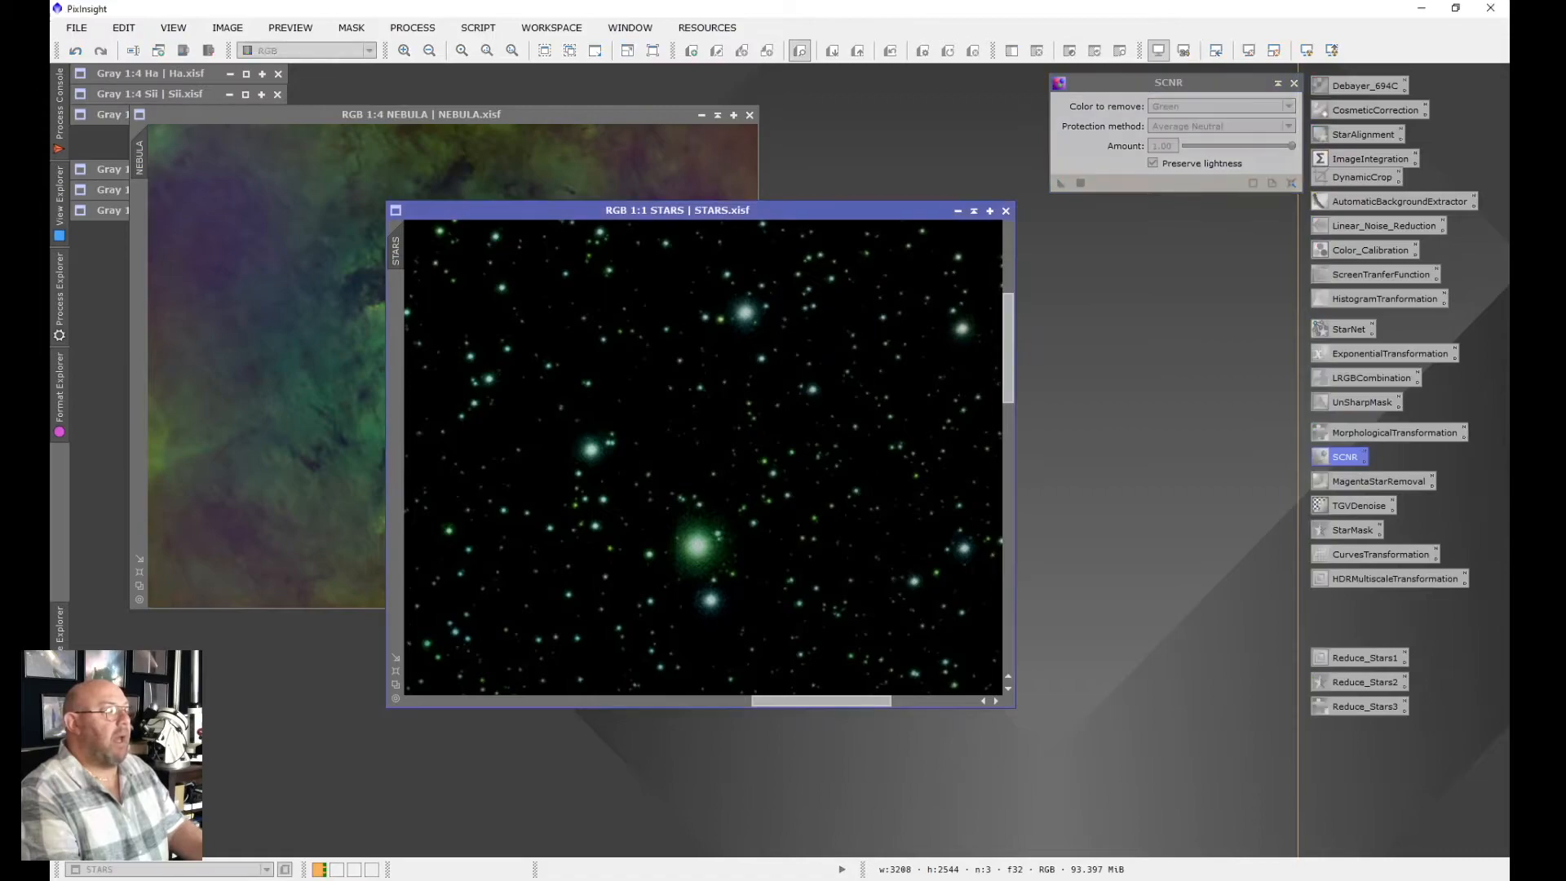
left_click(1080, 183)
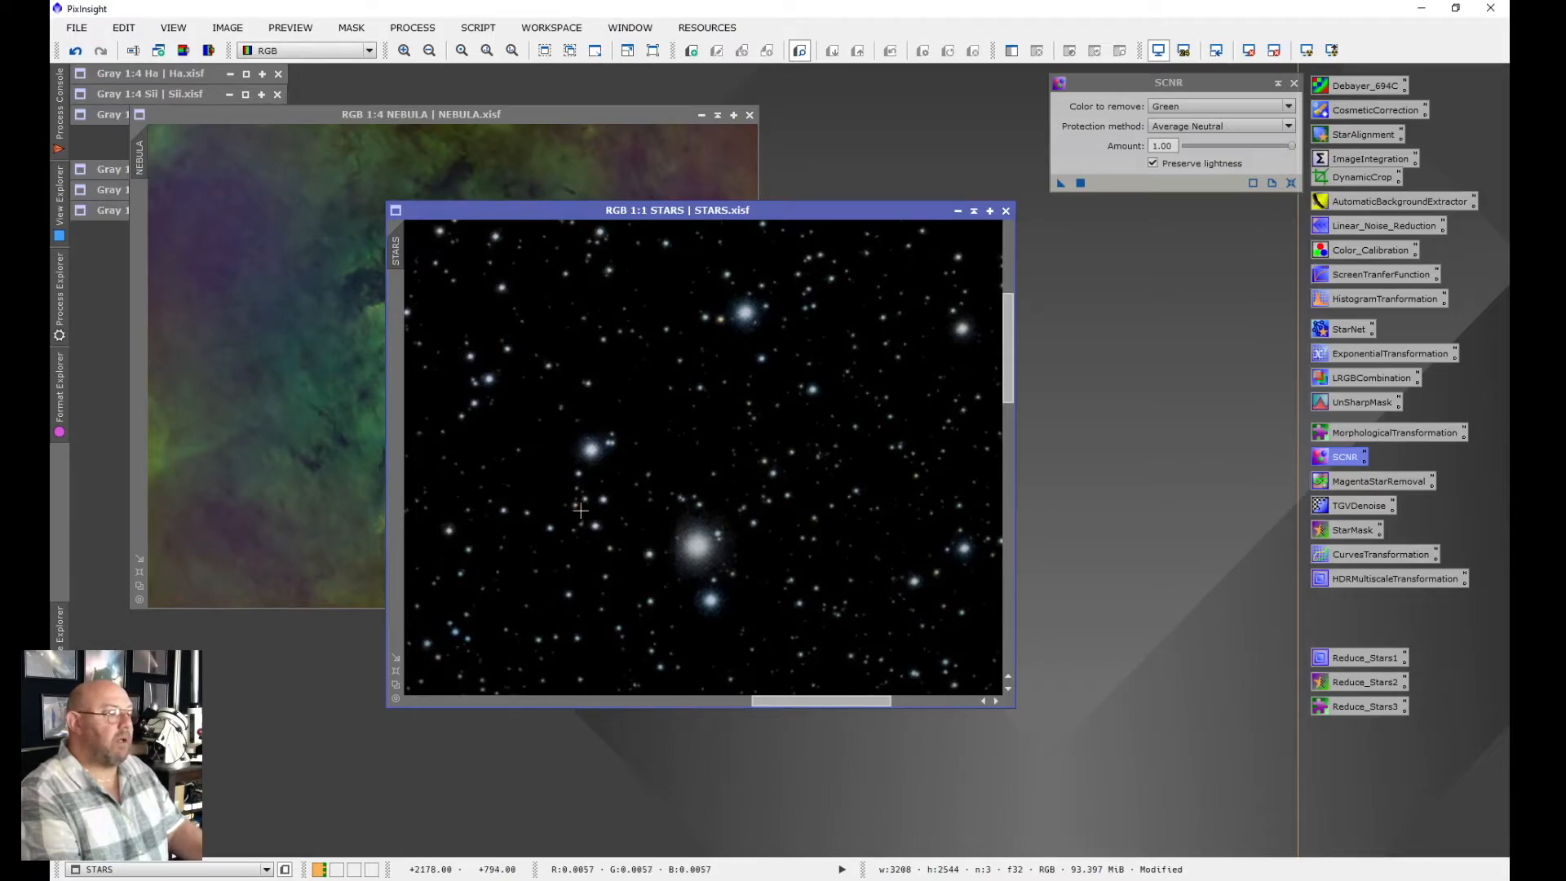
Inspect the corrected STARS image, iconize it, and move the NEBULA window to the middle of the workspace
scroll(703, 457, "left", 5)
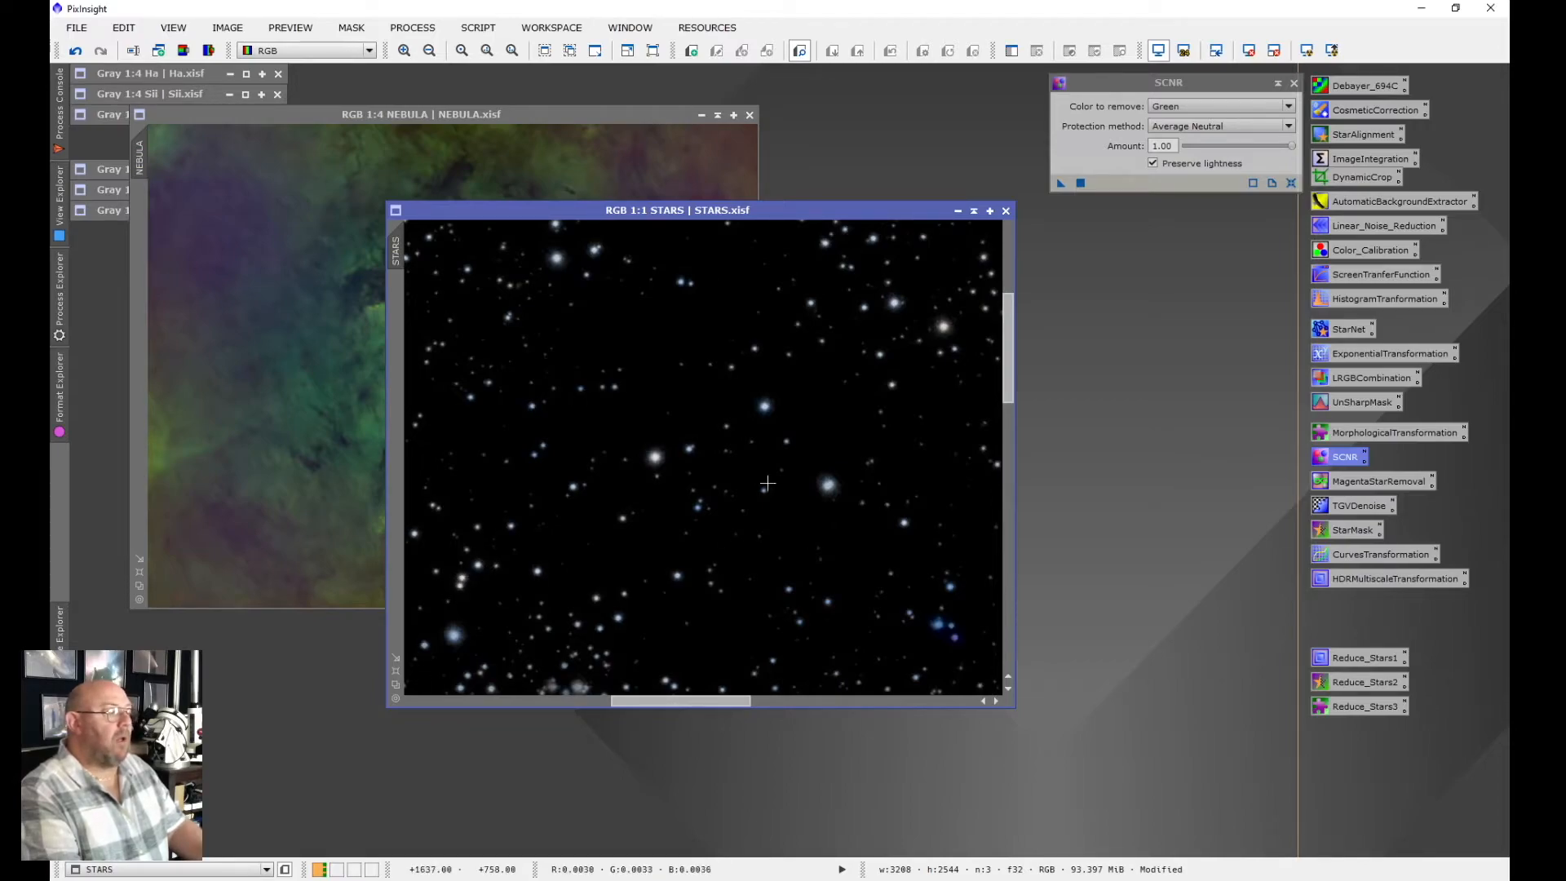
scroll(760, 482, "down", 1)
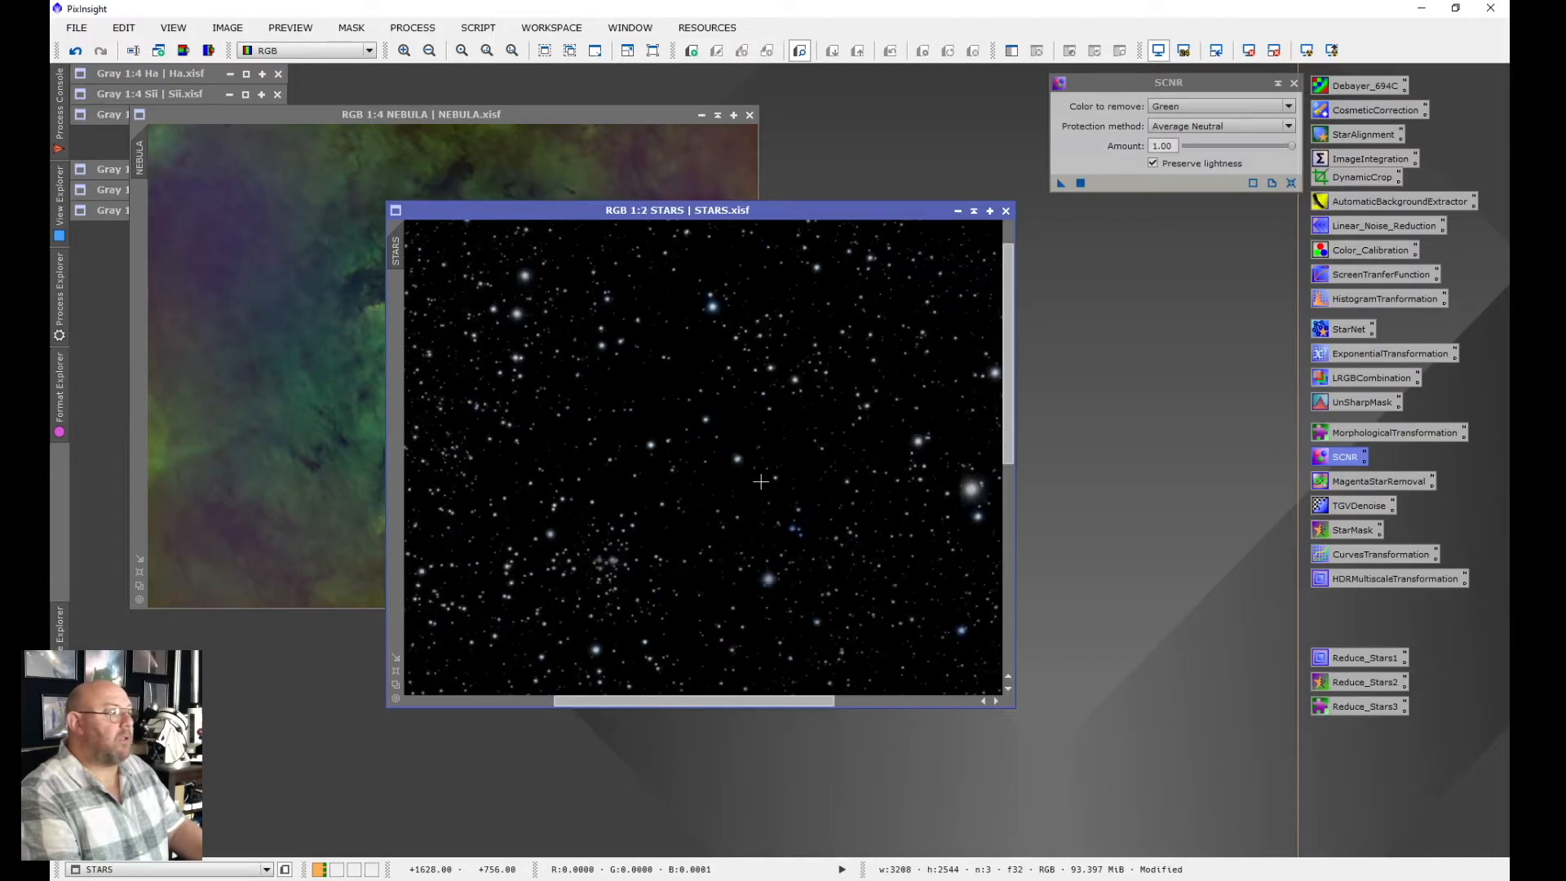
scroll(760, 482, "down", 1)
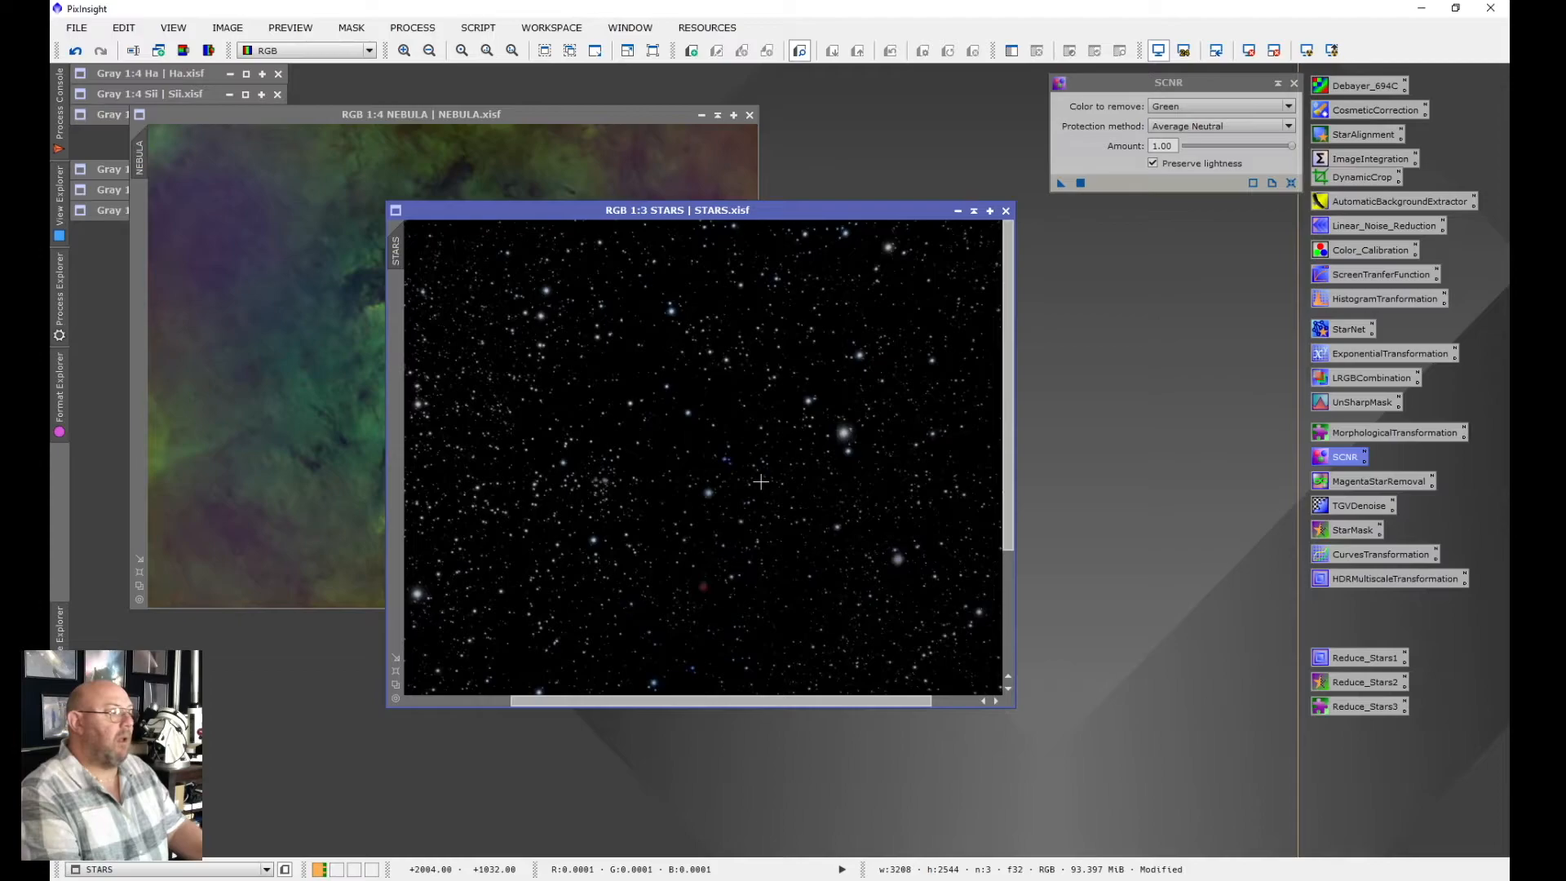
scroll(760, 482, "down", 1)
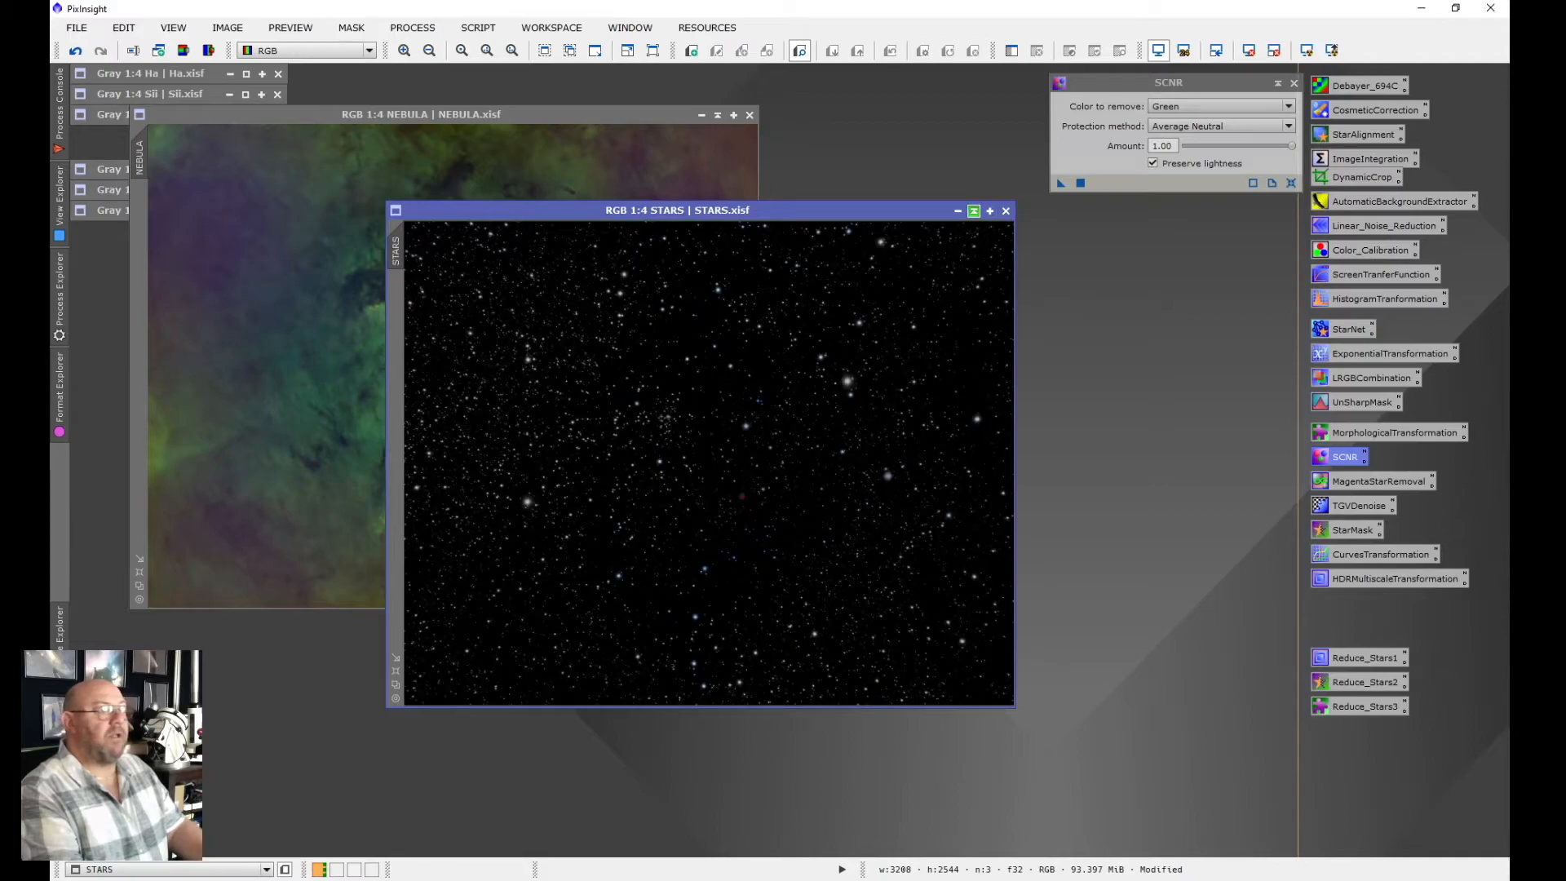
left_click(974, 211)
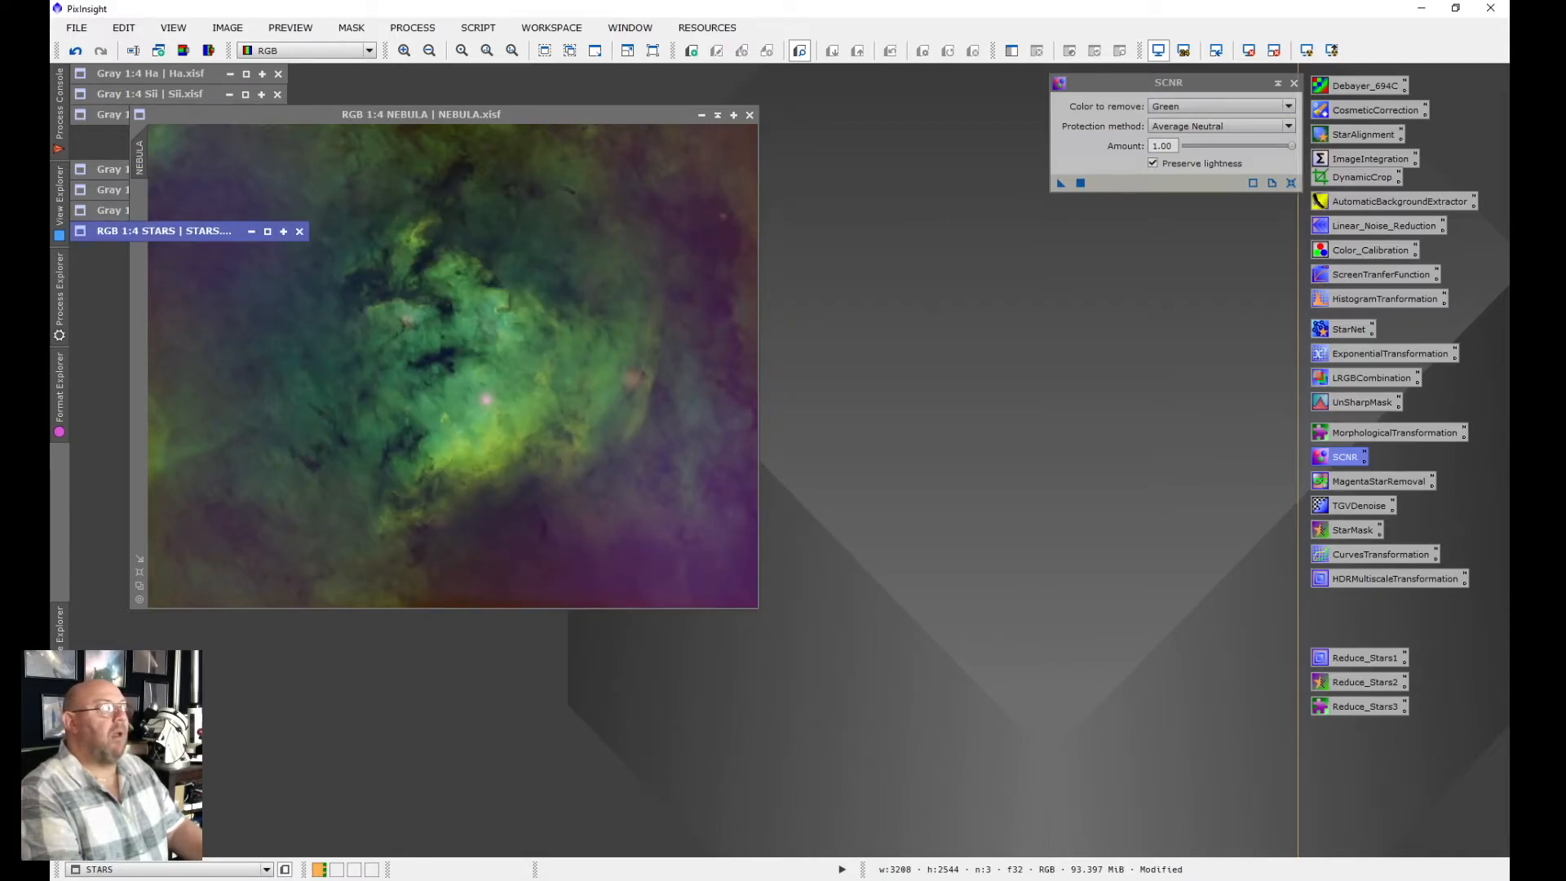
mouse_move(490, 114)
left_mouse_down()
mouse_move(849, 225)
mouse_move(782, 231)
left_mouse_up()
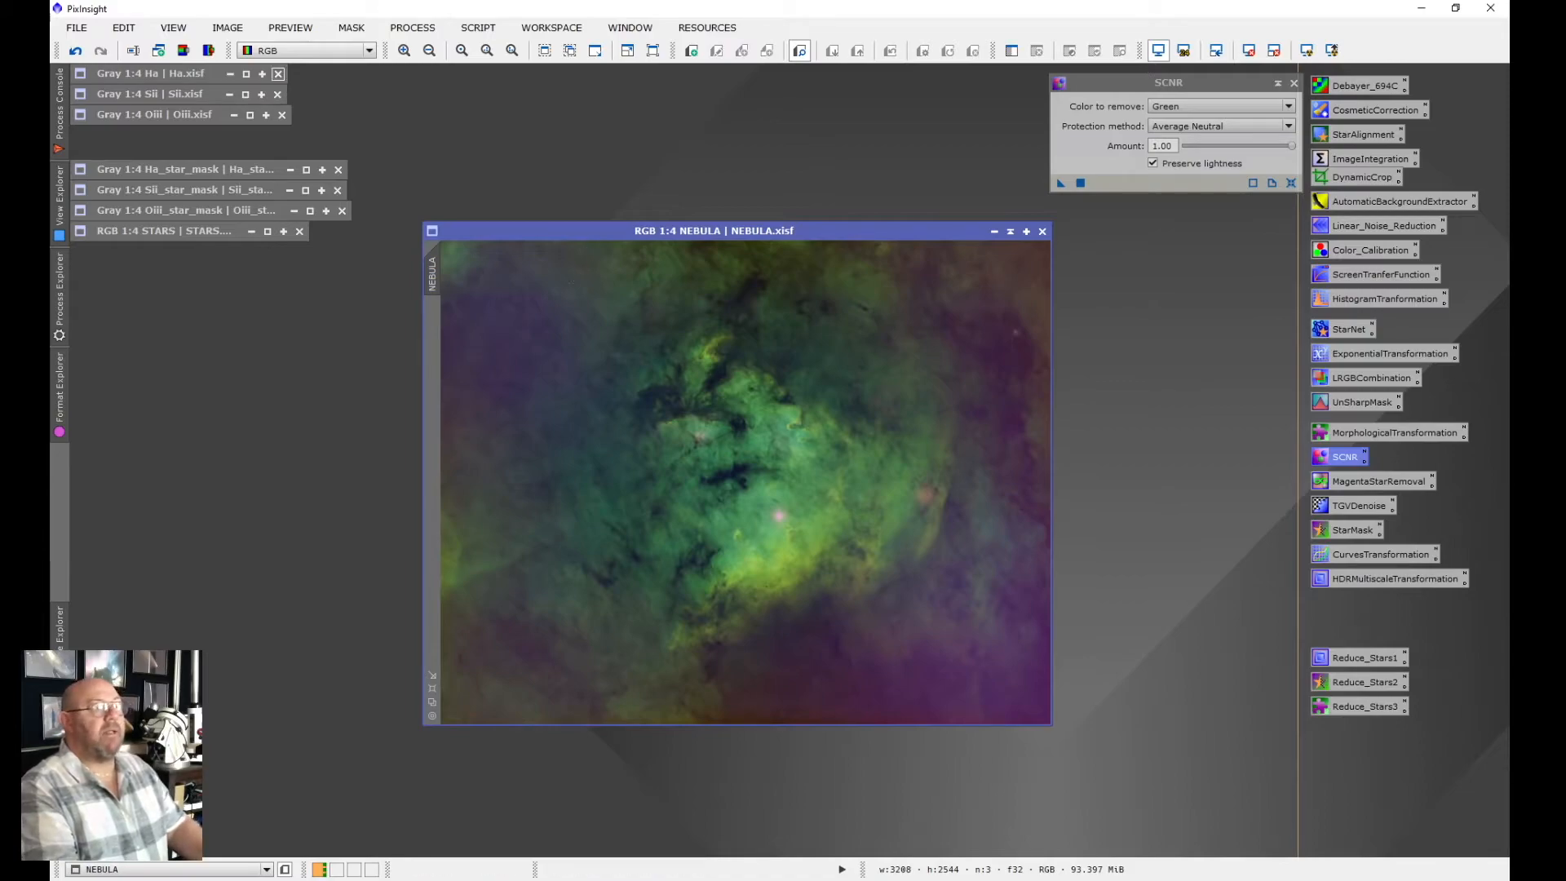
Invert the NEBULA image and apply SCNR to the inverted image to remove green at amount 1.00
left_click(228, 27)
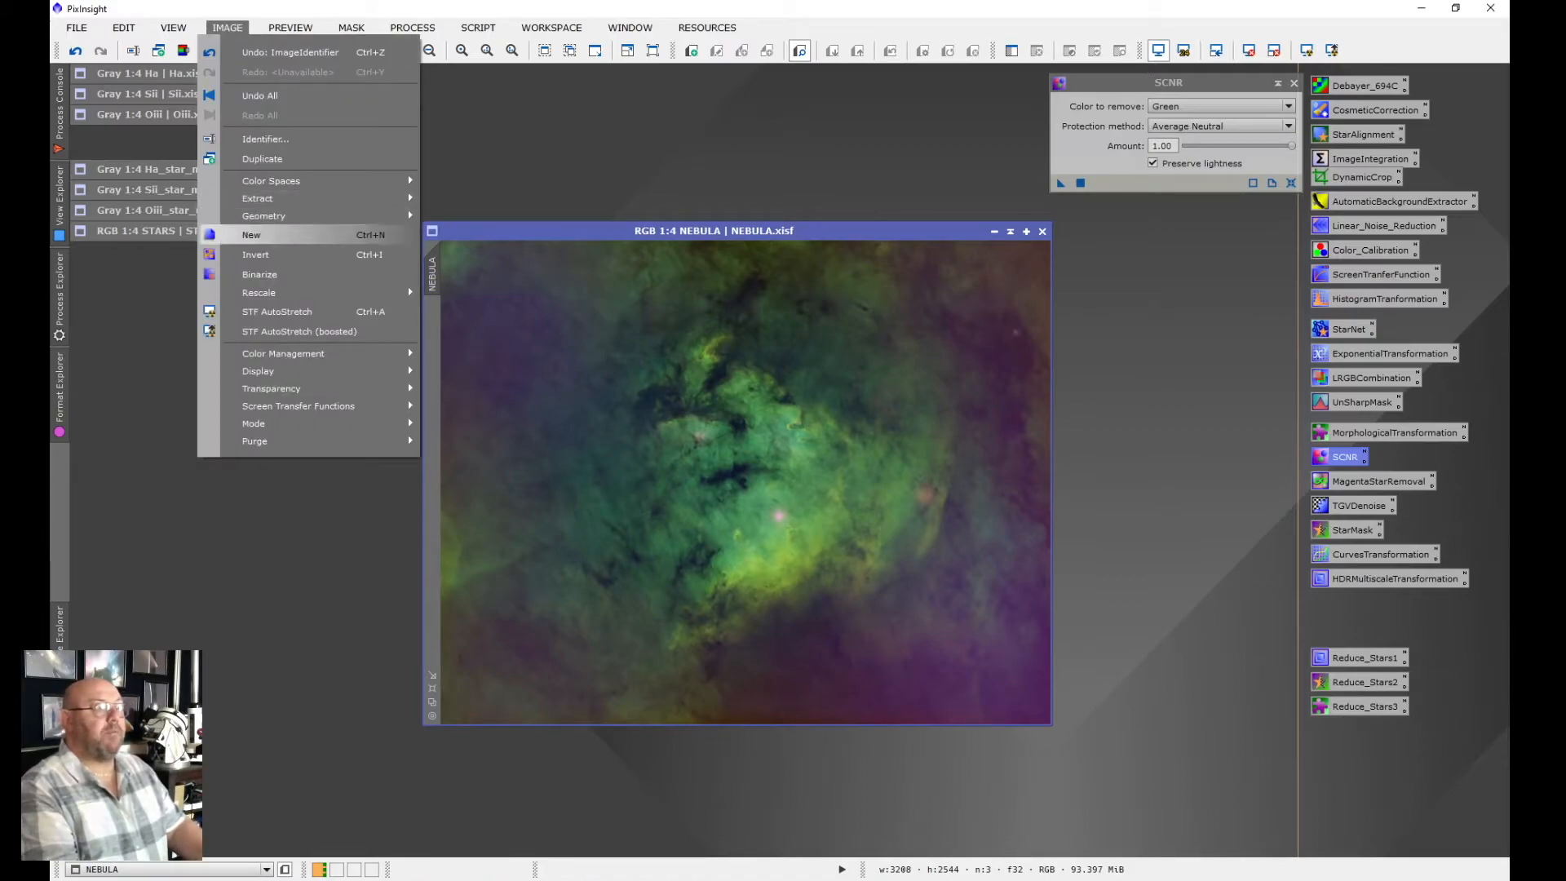
left_click(255, 255)
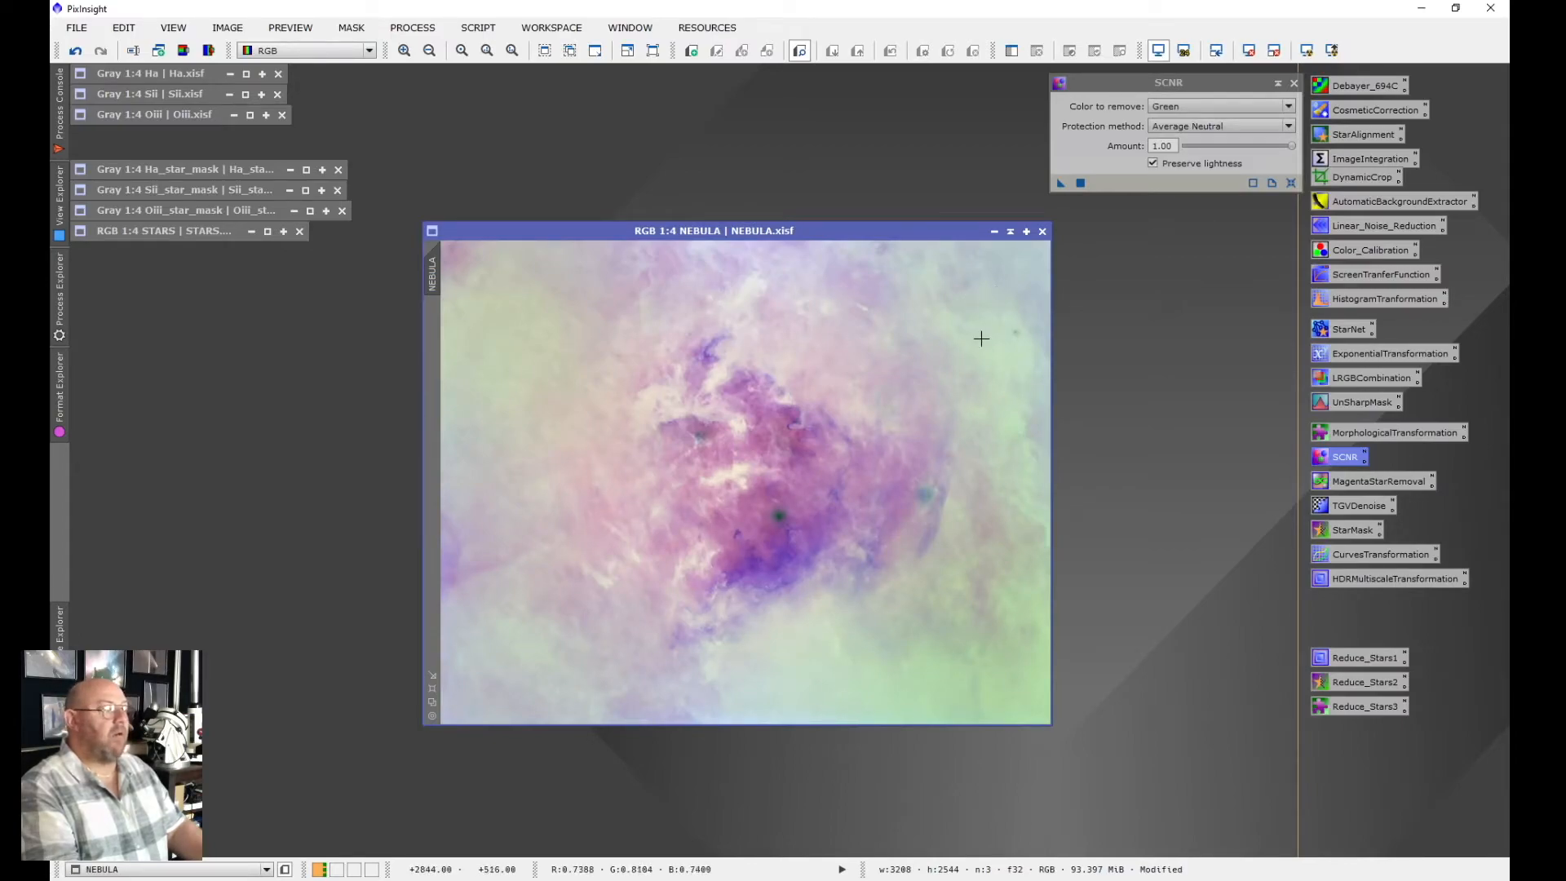
left_click_drag(1060, 183, 939, 330)
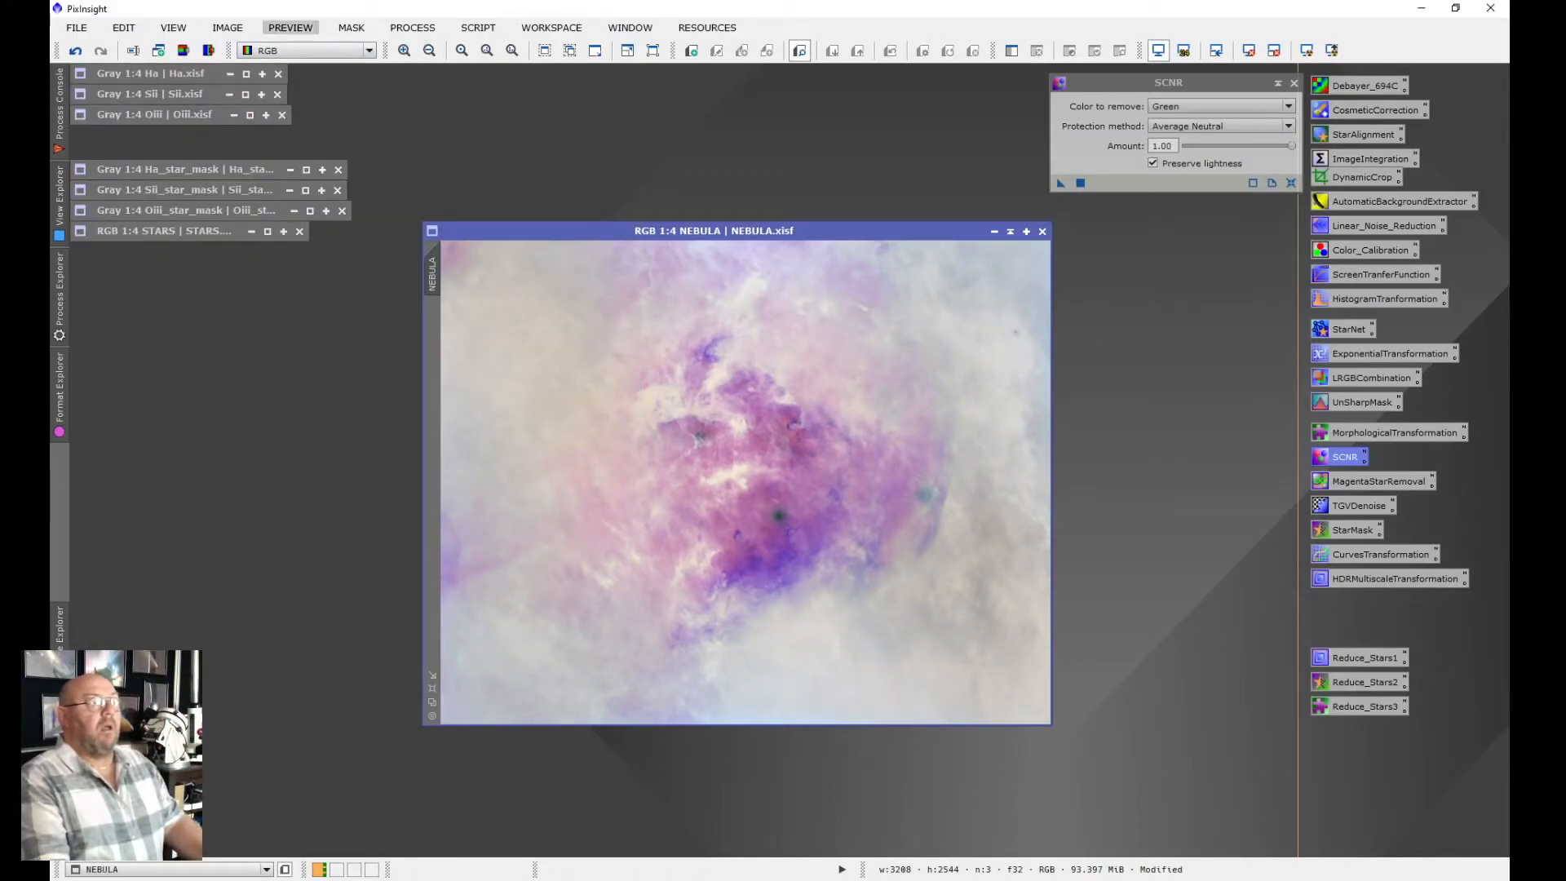
Invert the NEBULA image back to positive and apply SCNR green removal at amount 1.00 to it
left_click(227, 27)
left_click(326, 255)
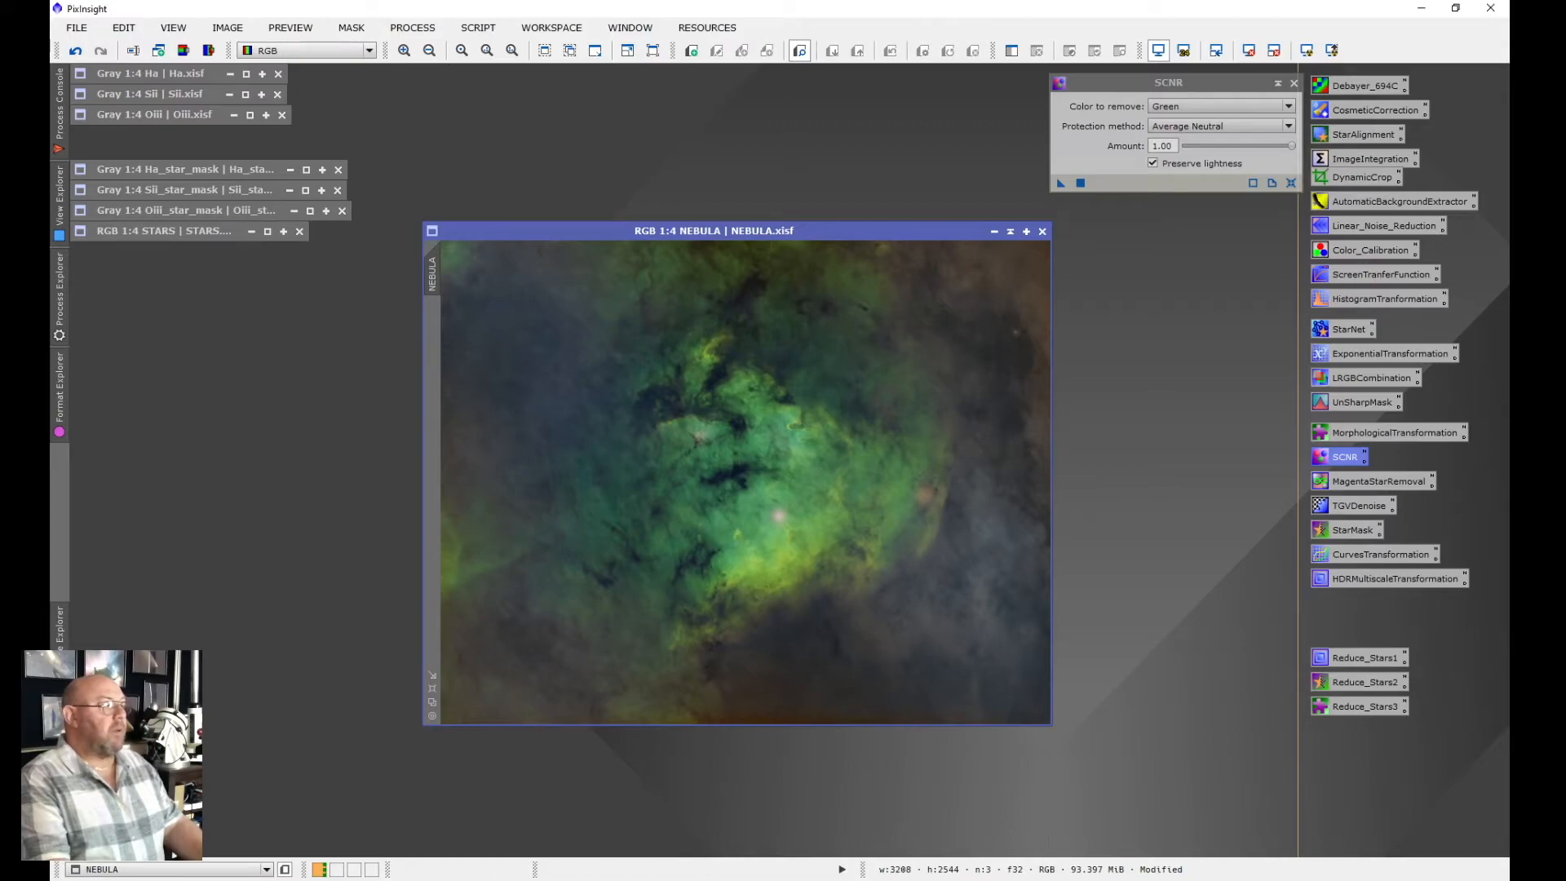
left_click_drag(1060, 182, 938, 334)
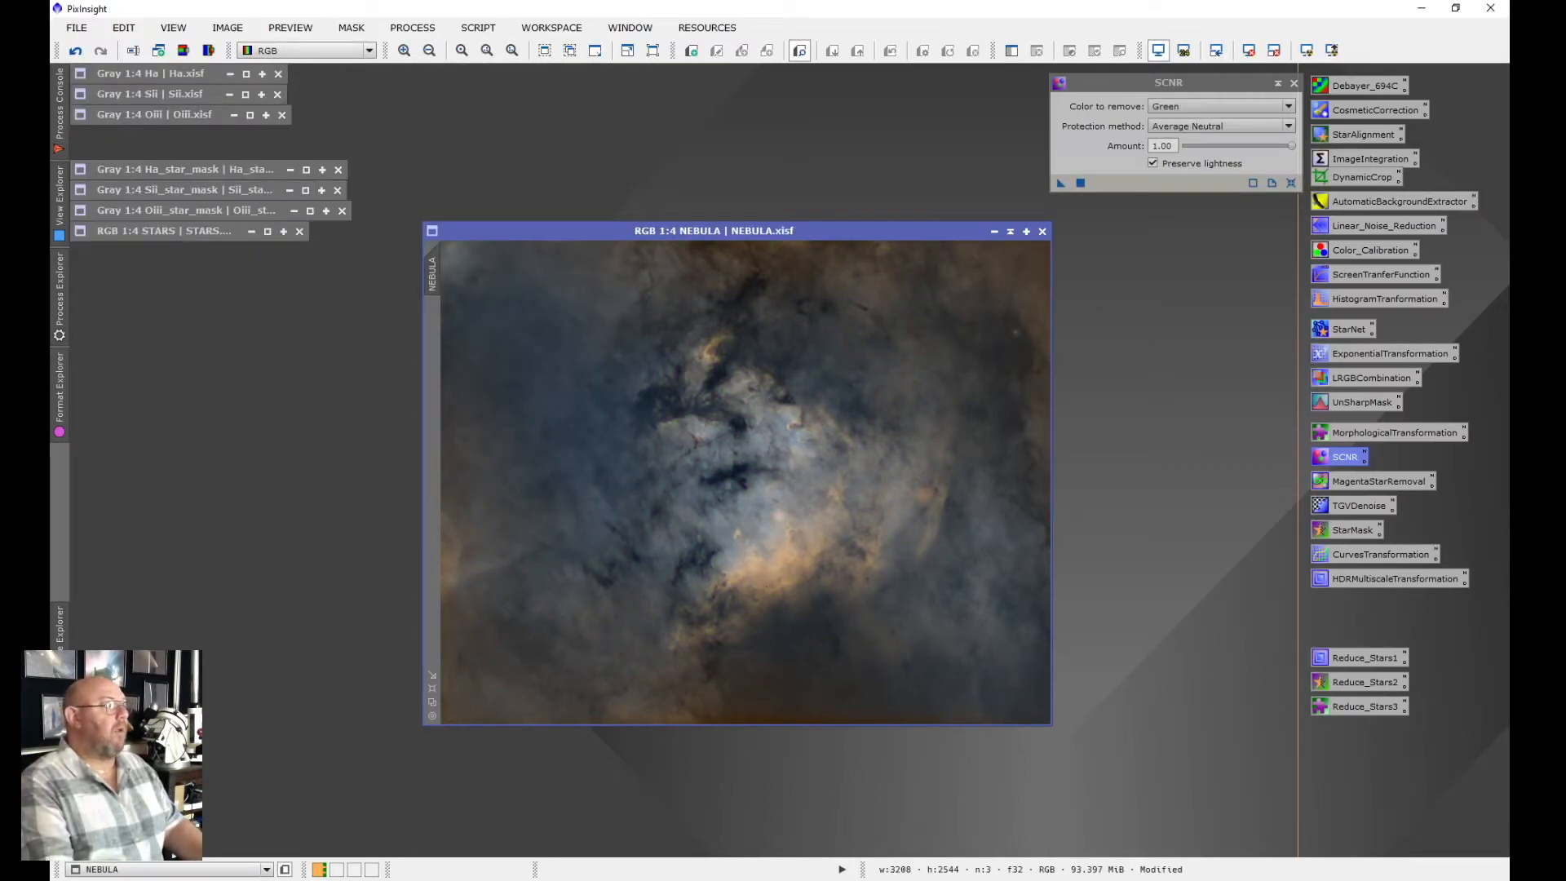
Close SCNR, move the NEBULA window up, and examine the nebula's bright core and dark structures at high magnification
left_click(1294, 82)
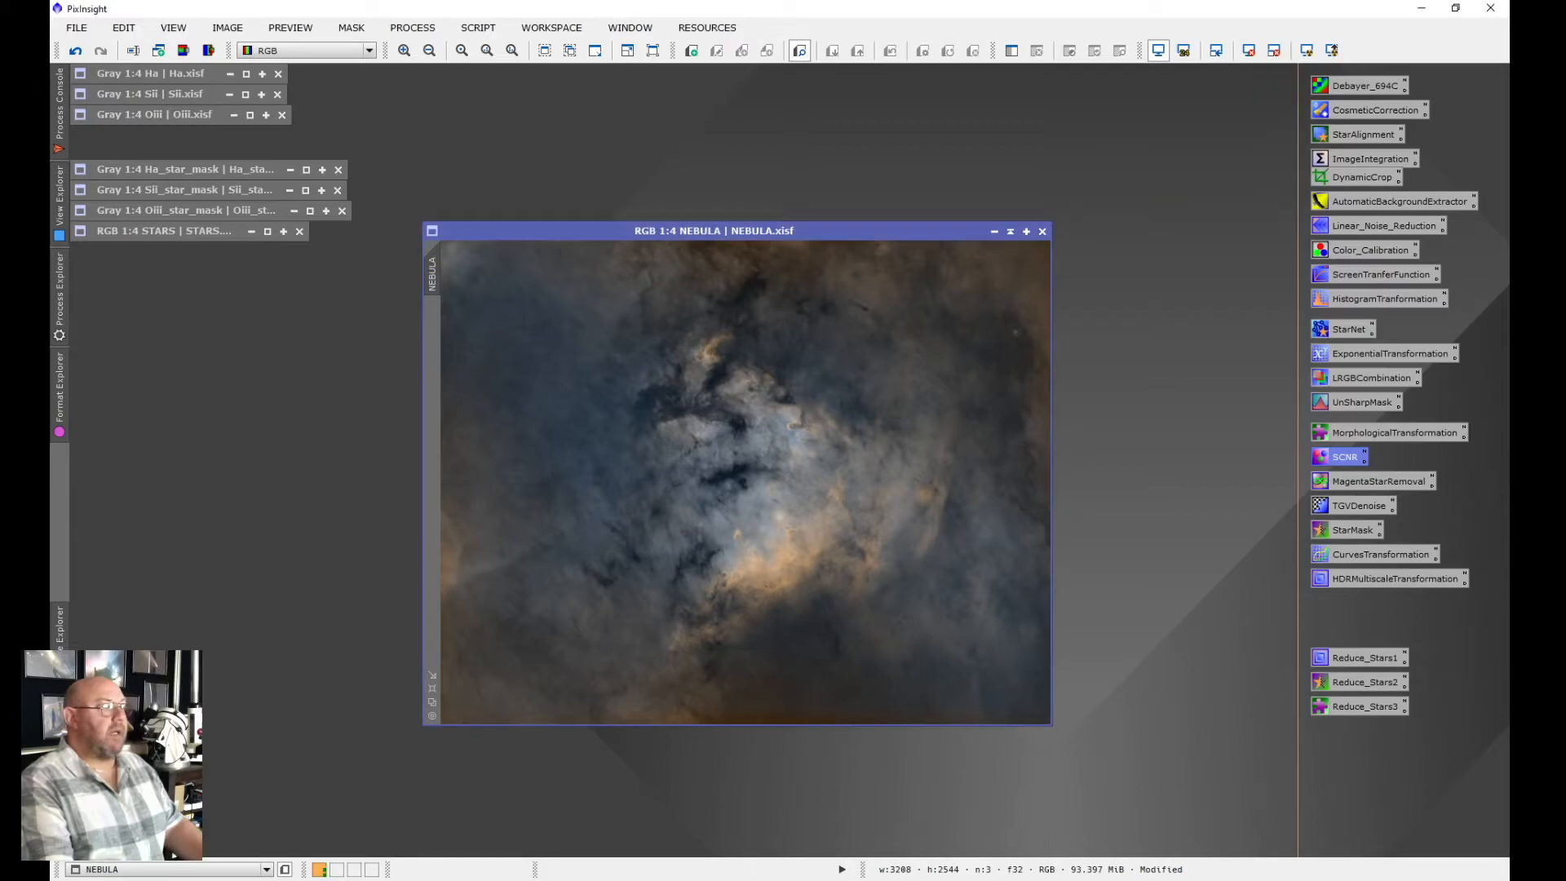
left_click_drag(734, 231, 703, 170)
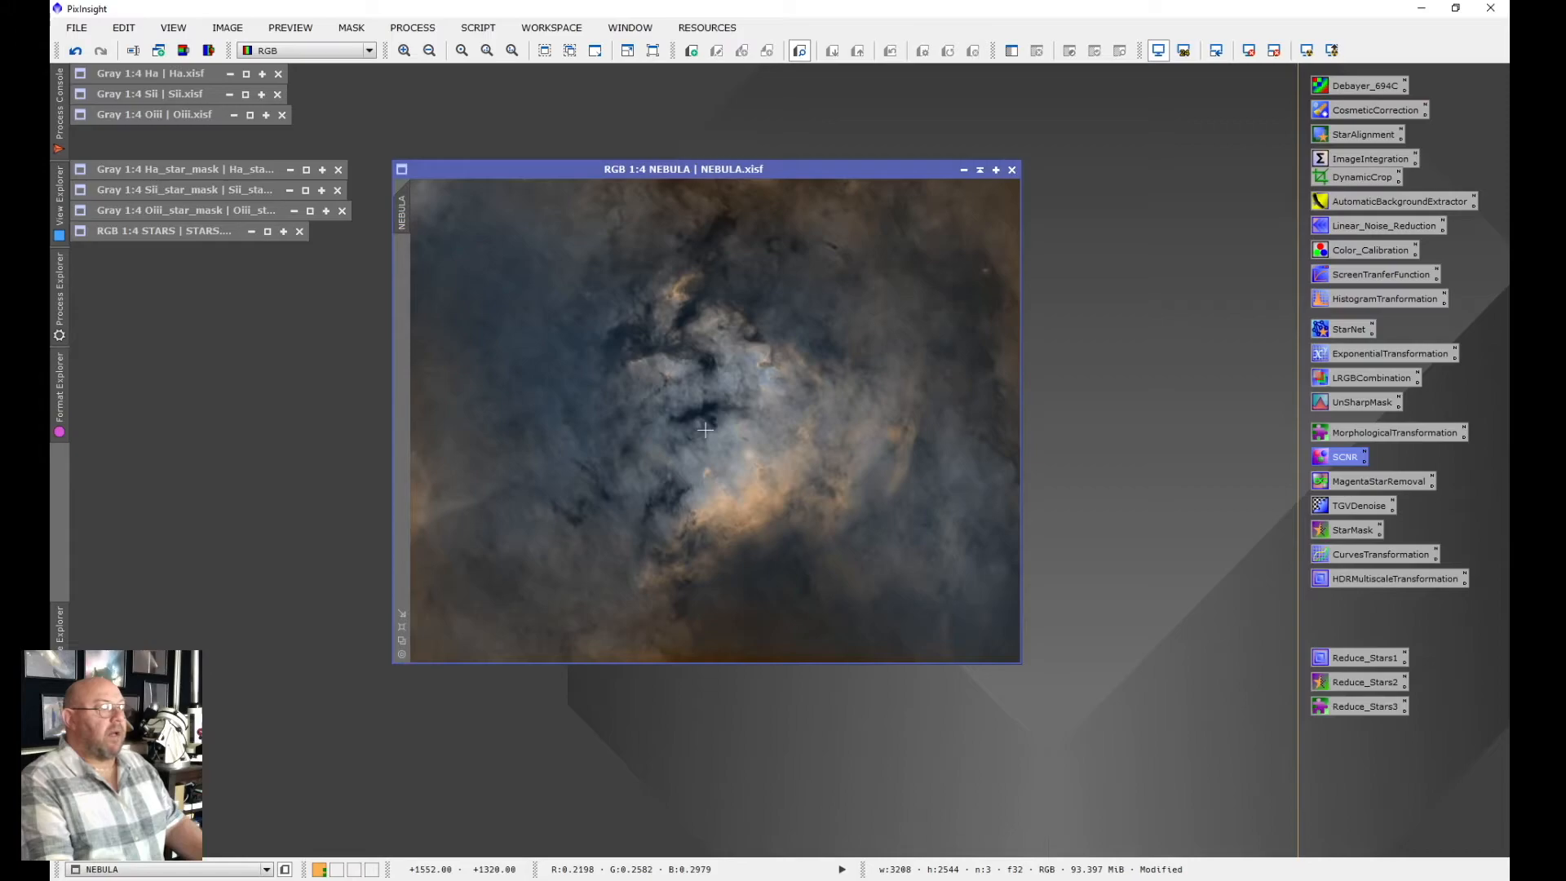
scroll(706, 430, "up", 3)
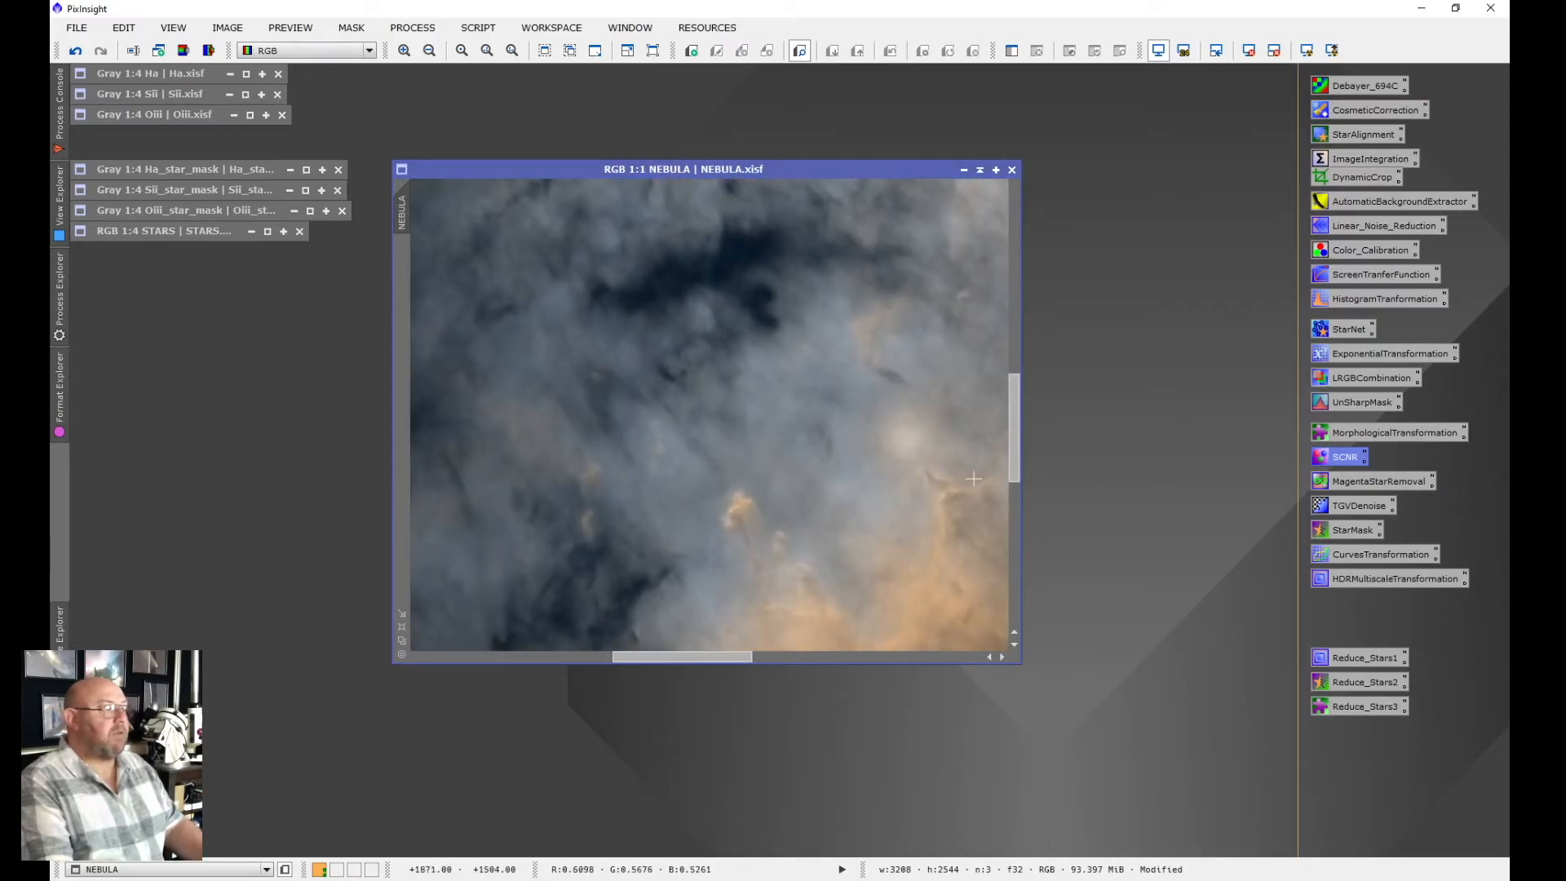
left_click_drag(1014, 426, 1014, 466)
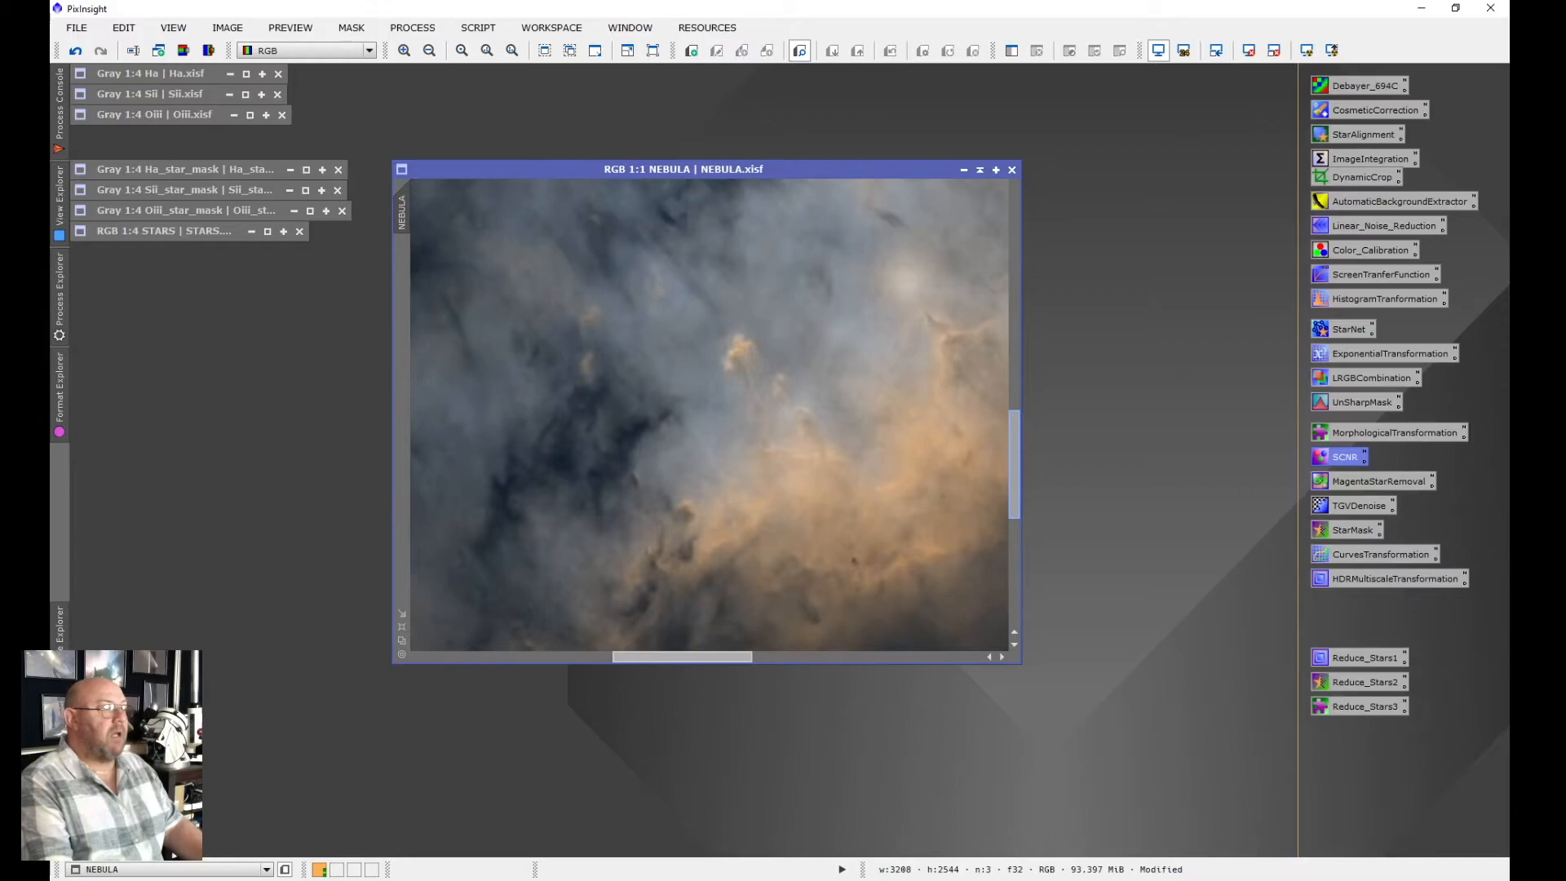
scroll(688, 373, "up", 2)
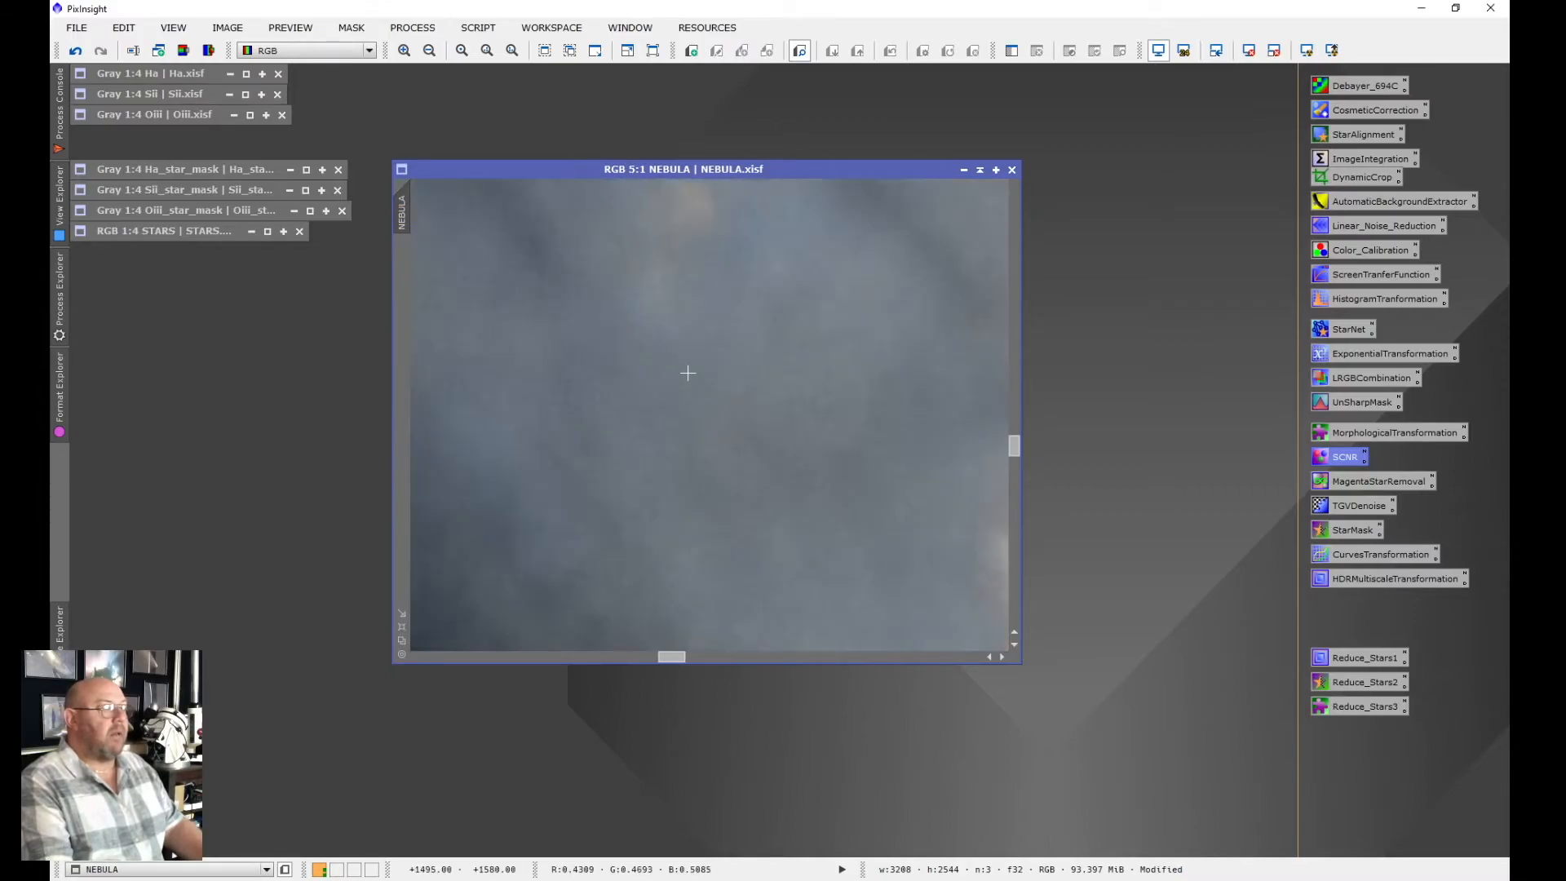
scroll(687, 372, "down", 4)
scroll(688, 373, "down", 3)
scroll(688, 372, "up", 2)
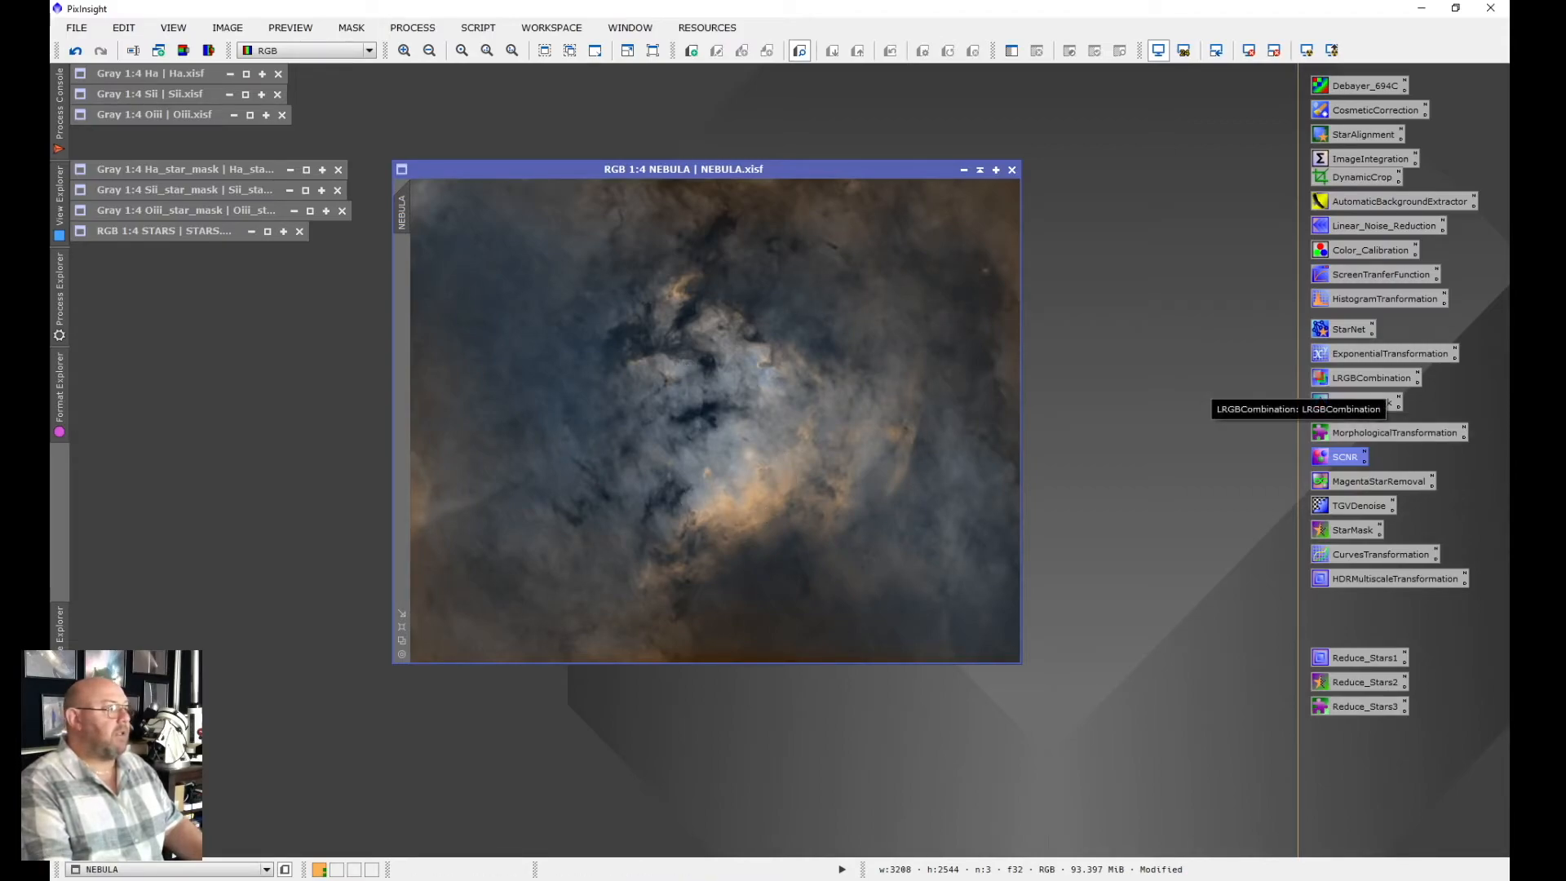
Sharpen the NEBULA image with UnsharpMask at StdDev 3.50 and amount 0.80 on Lightness, tuning it in a real-time preview
double_click(1360, 402)
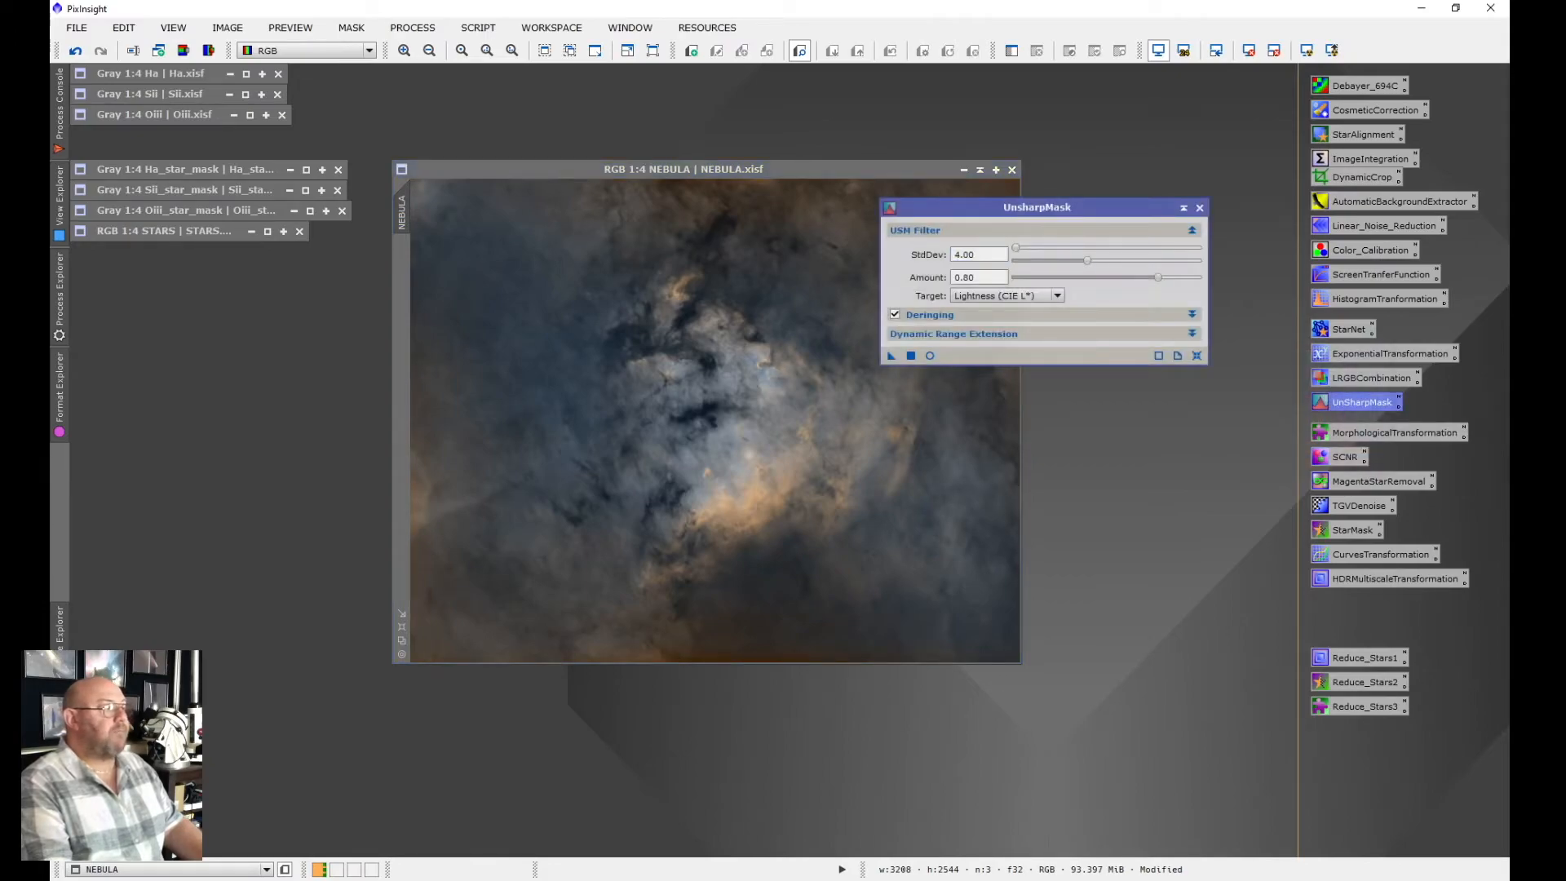
left_click_drag(1037, 208, 1116, 103)
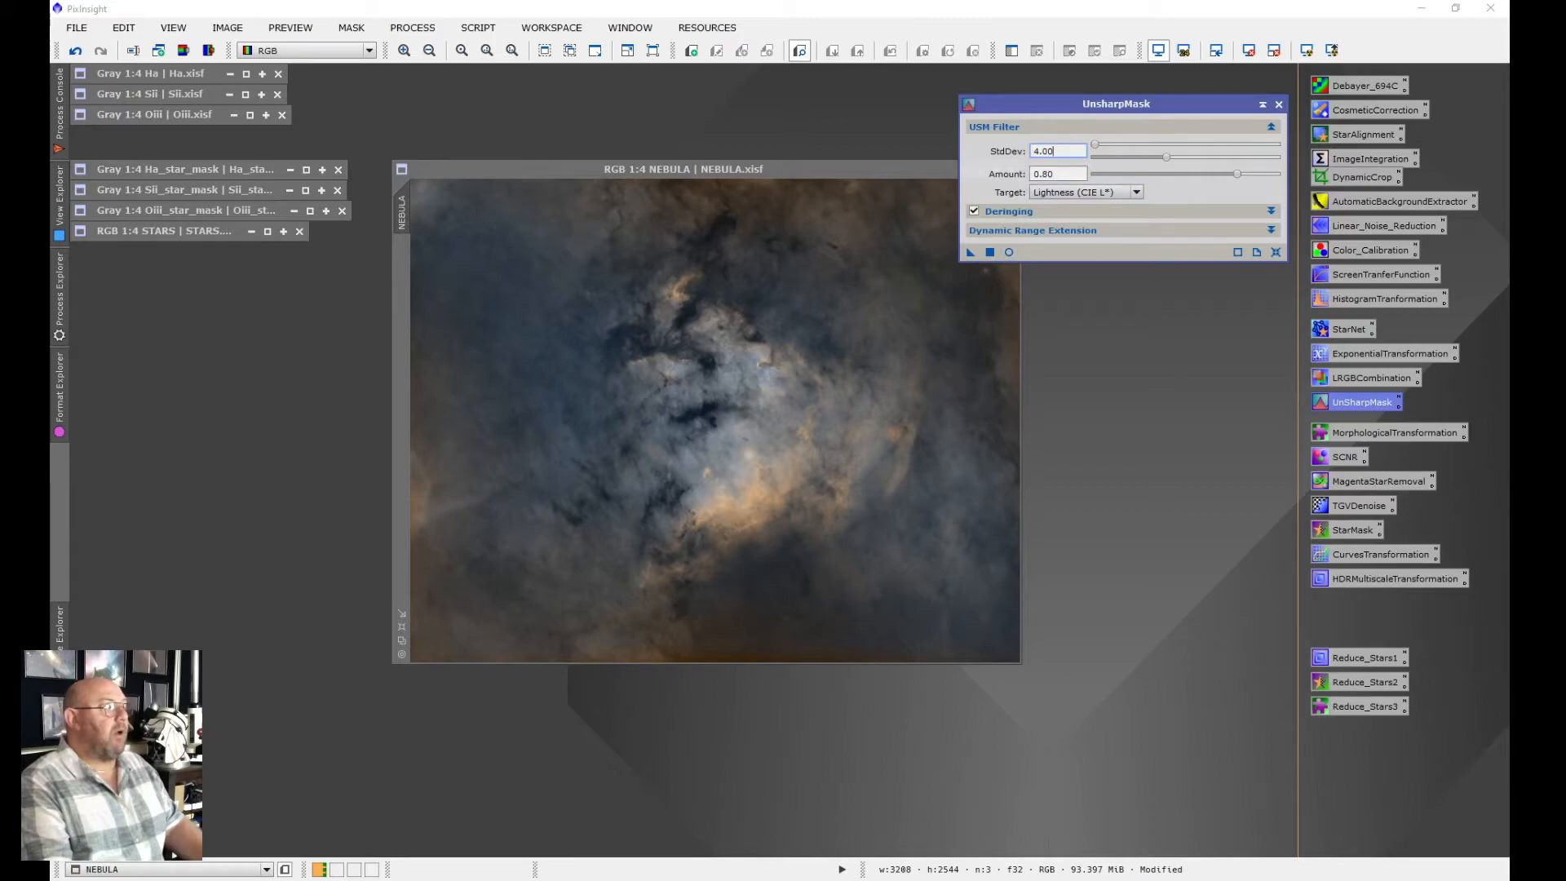
left_click(1008, 252)
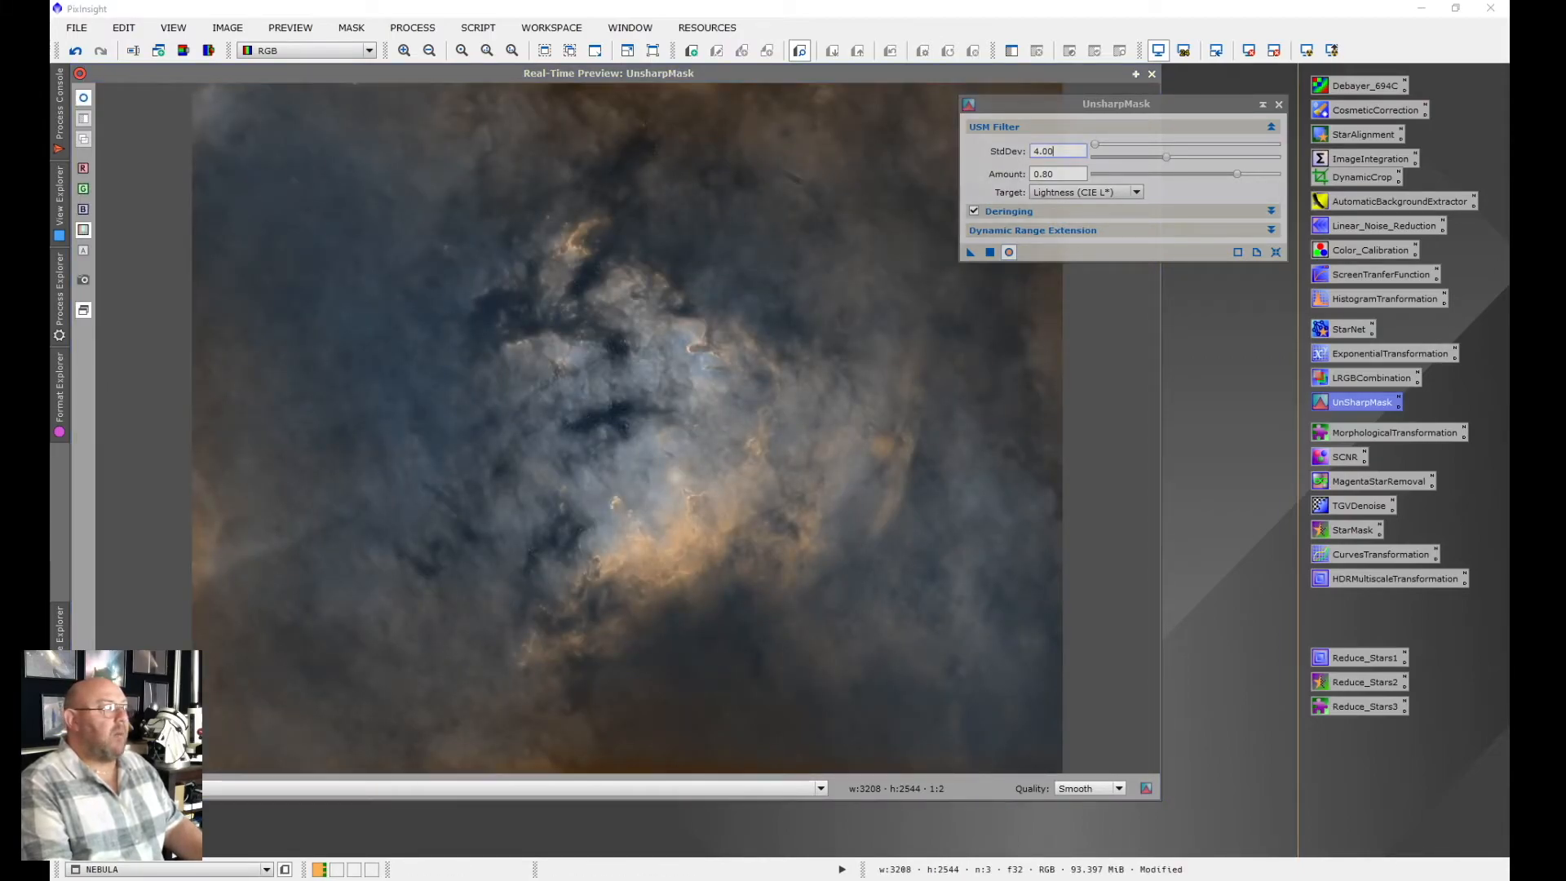
left_click_drag(1166, 157, 1234, 157)
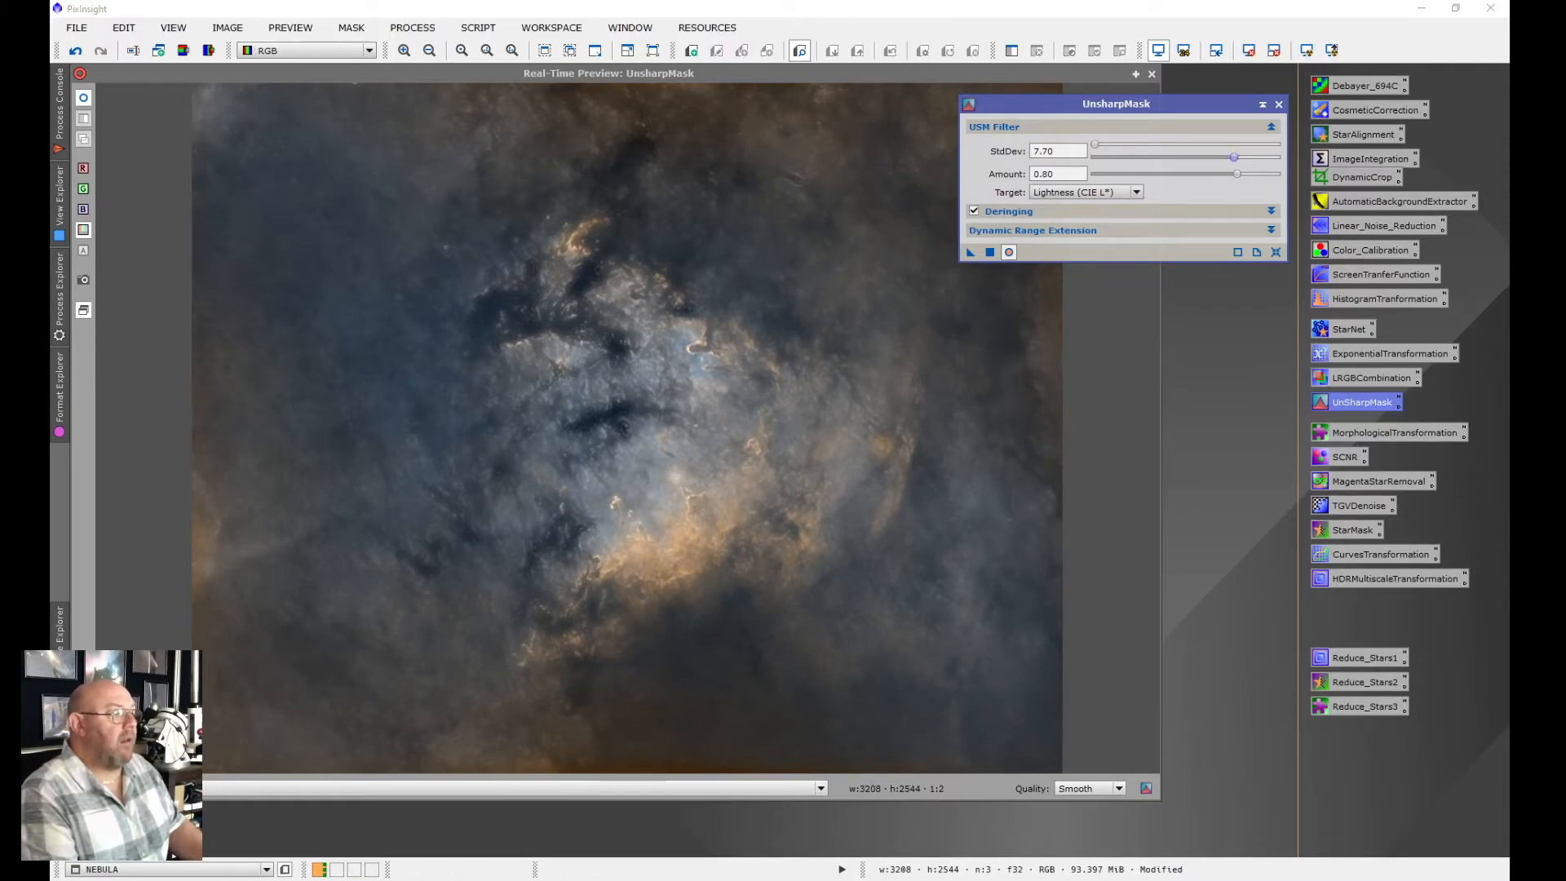
left_click_drag(1234, 157, 1197, 156)
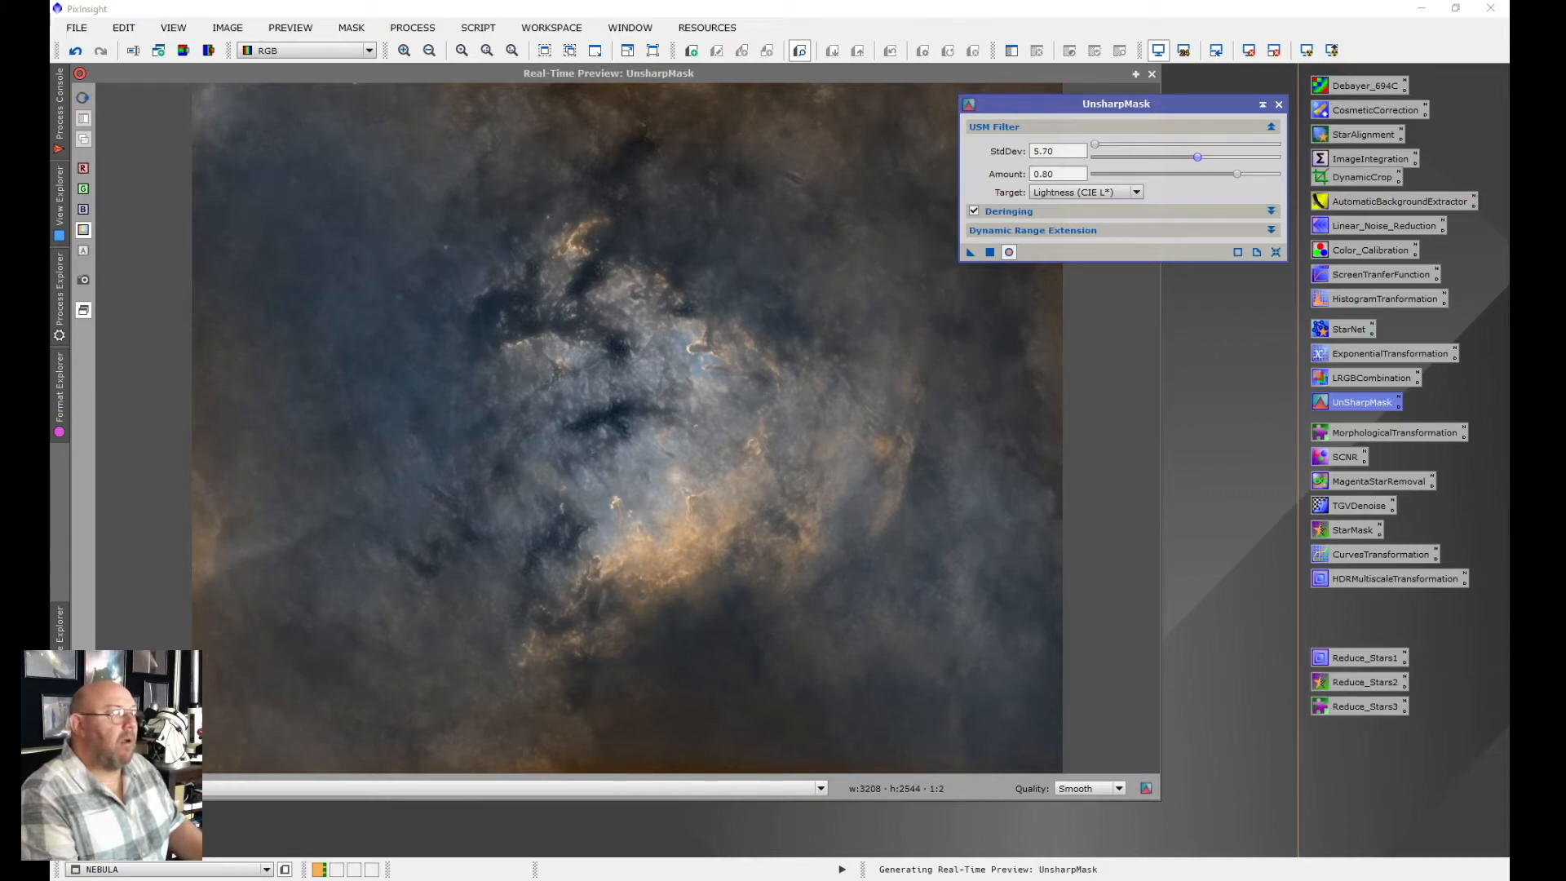
left_click_drag(1197, 157, 1168, 157)
left_click_drag(1169, 156, 1156, 156)
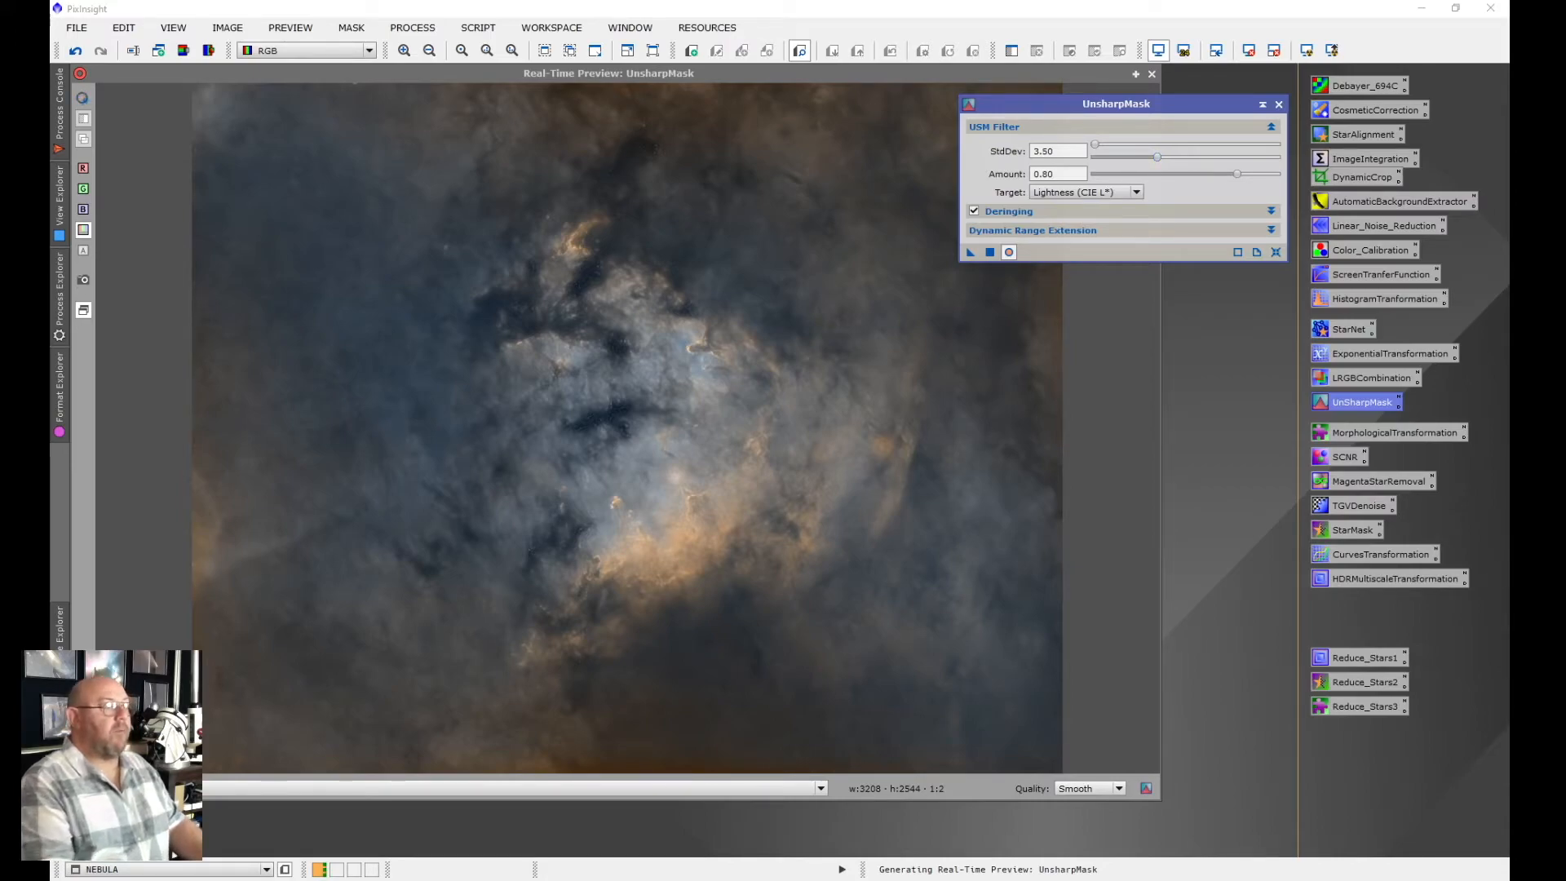
left_click(990, 253)
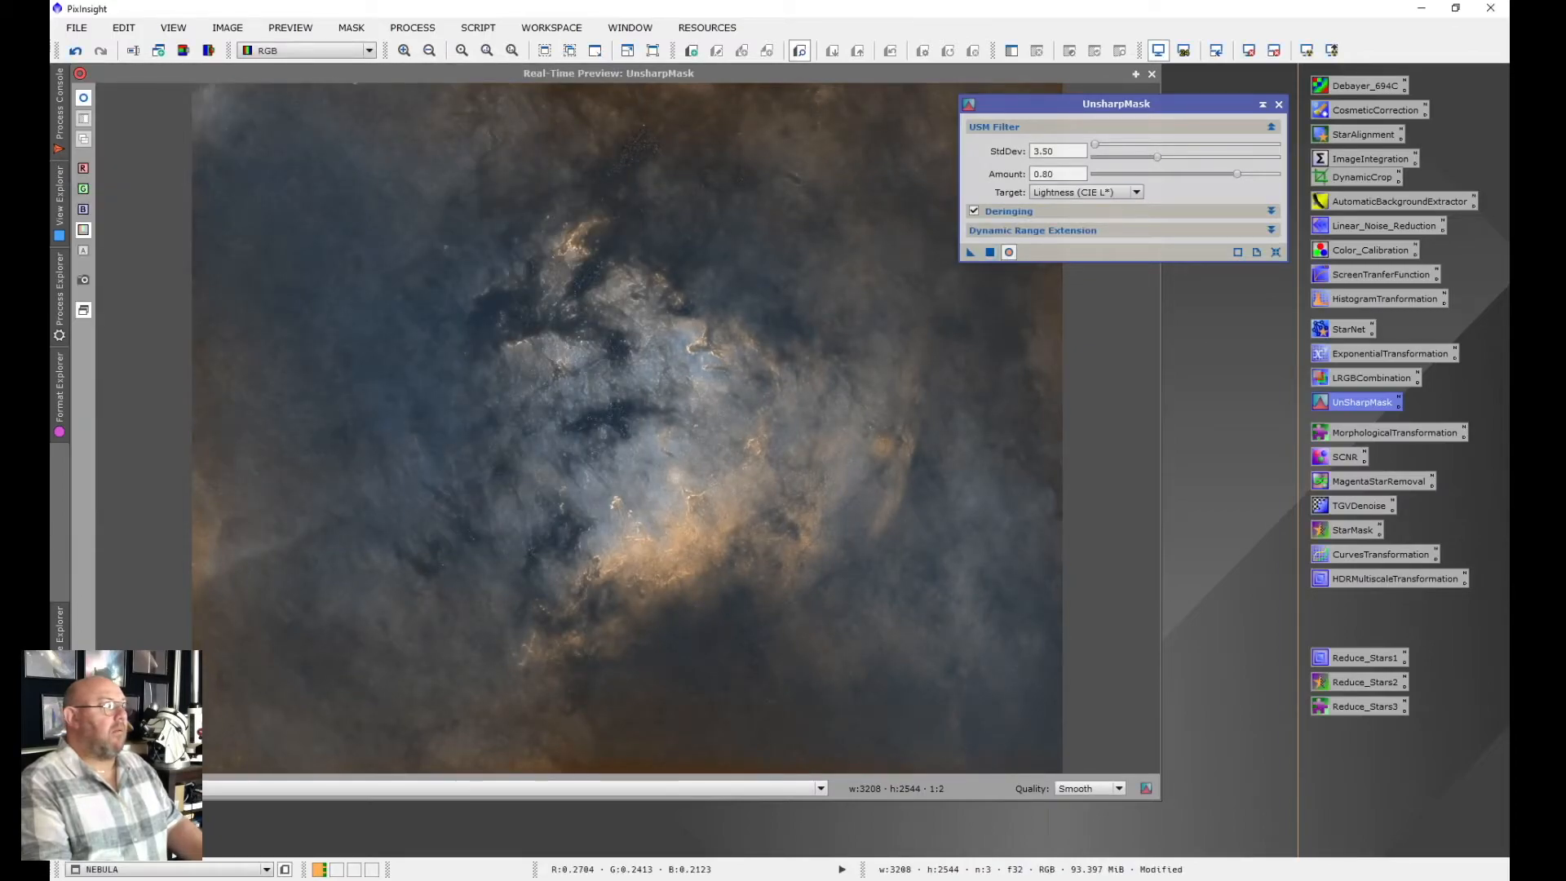
left_click(1278, 104)
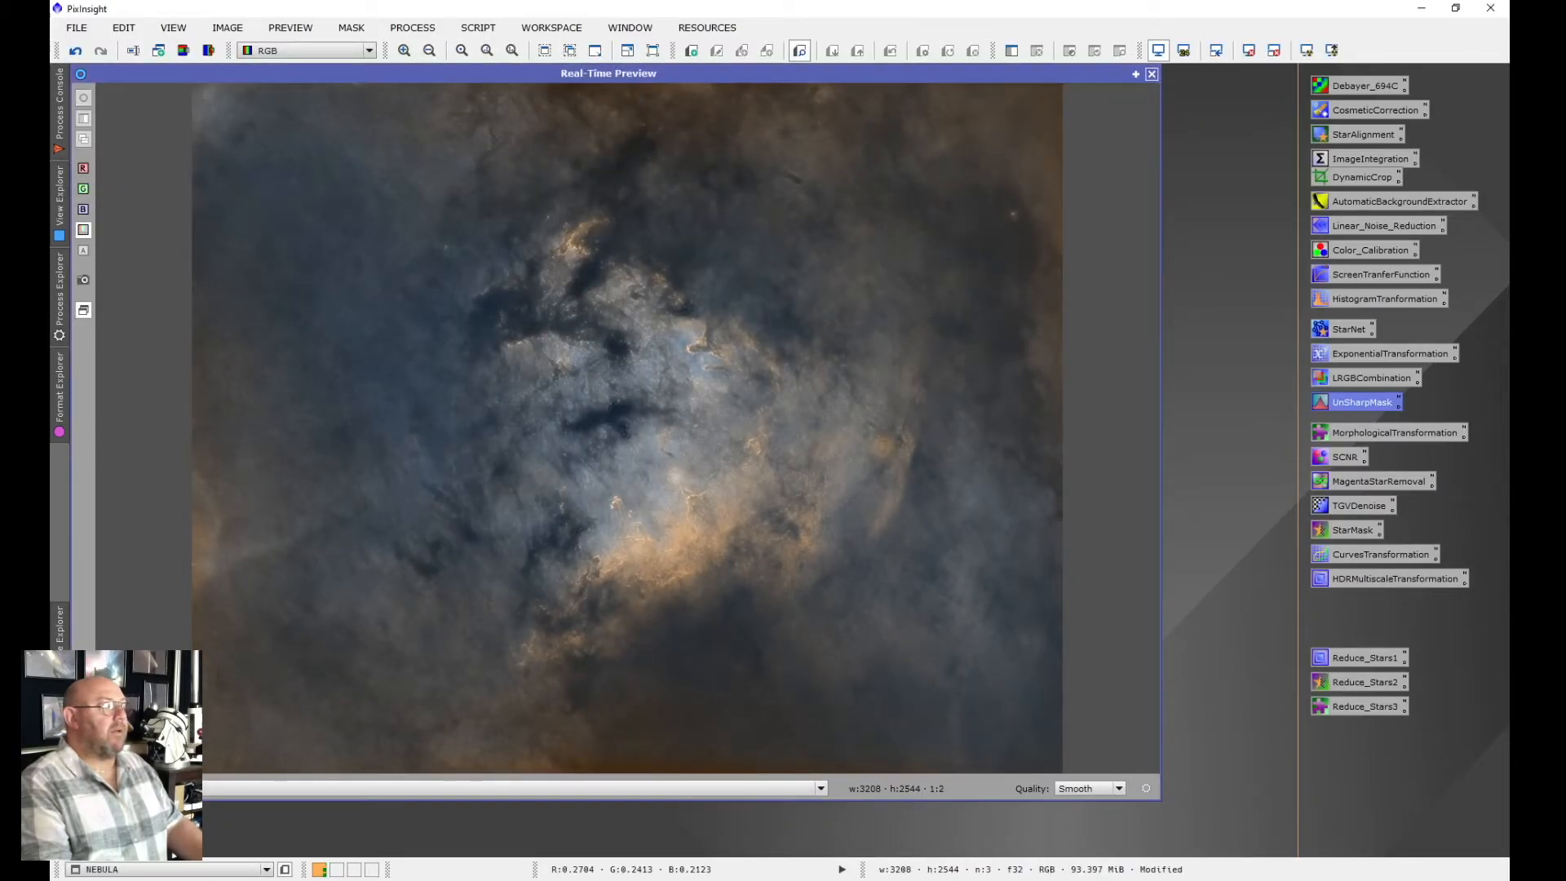
left_click(1151, 75)
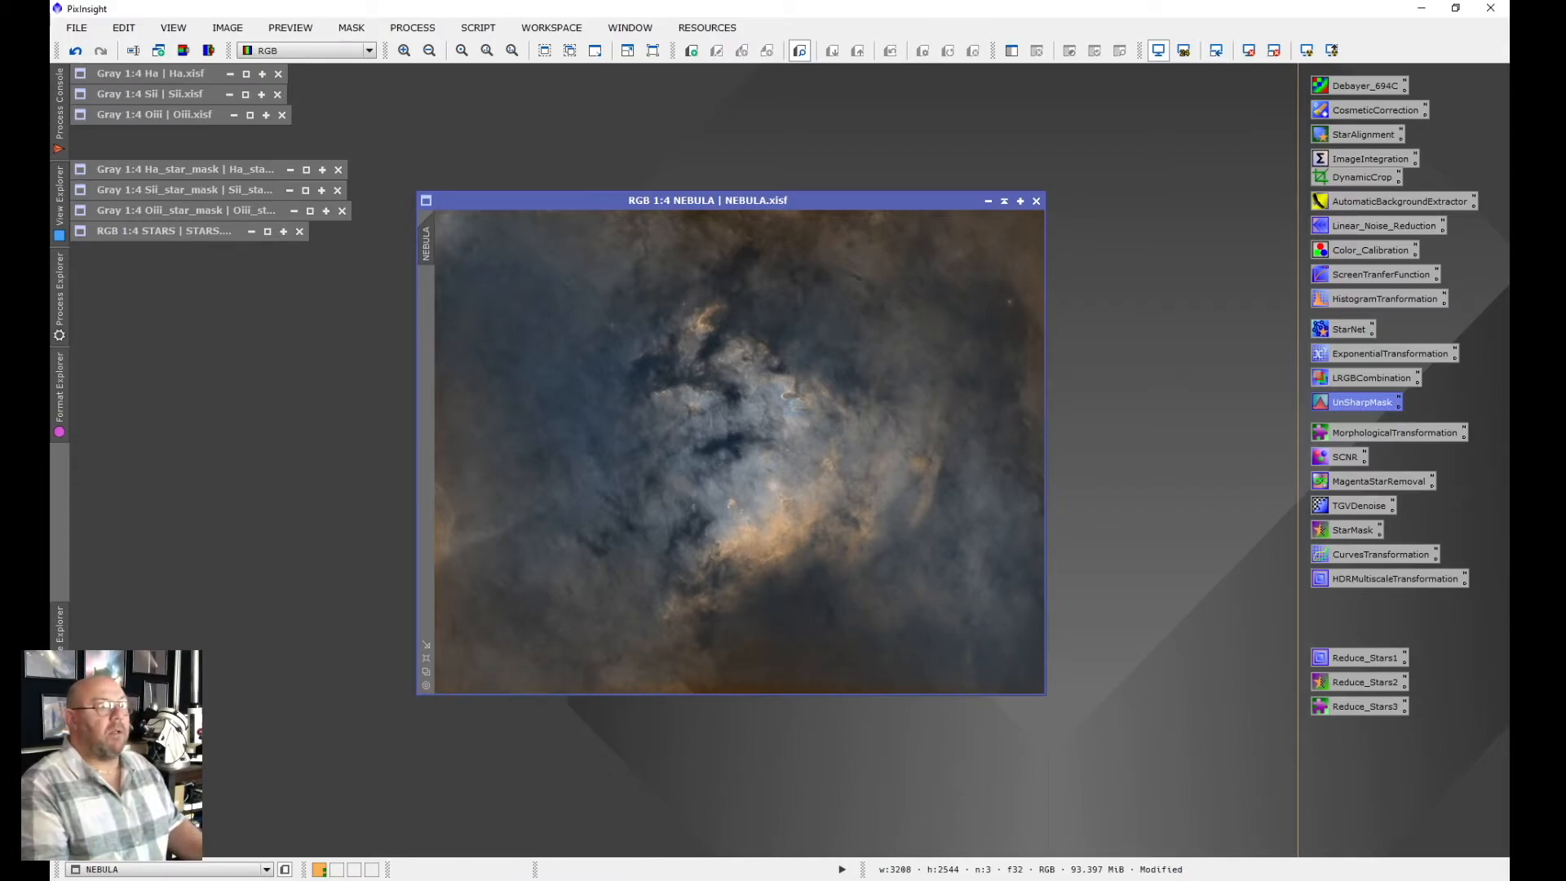
Duplicate the sharpened NEBULA image and iconize the clone at the edge of the workspace
left_click_drag(426, 243, 118, 287)
left_click_drag(550, 264, 525, 312)
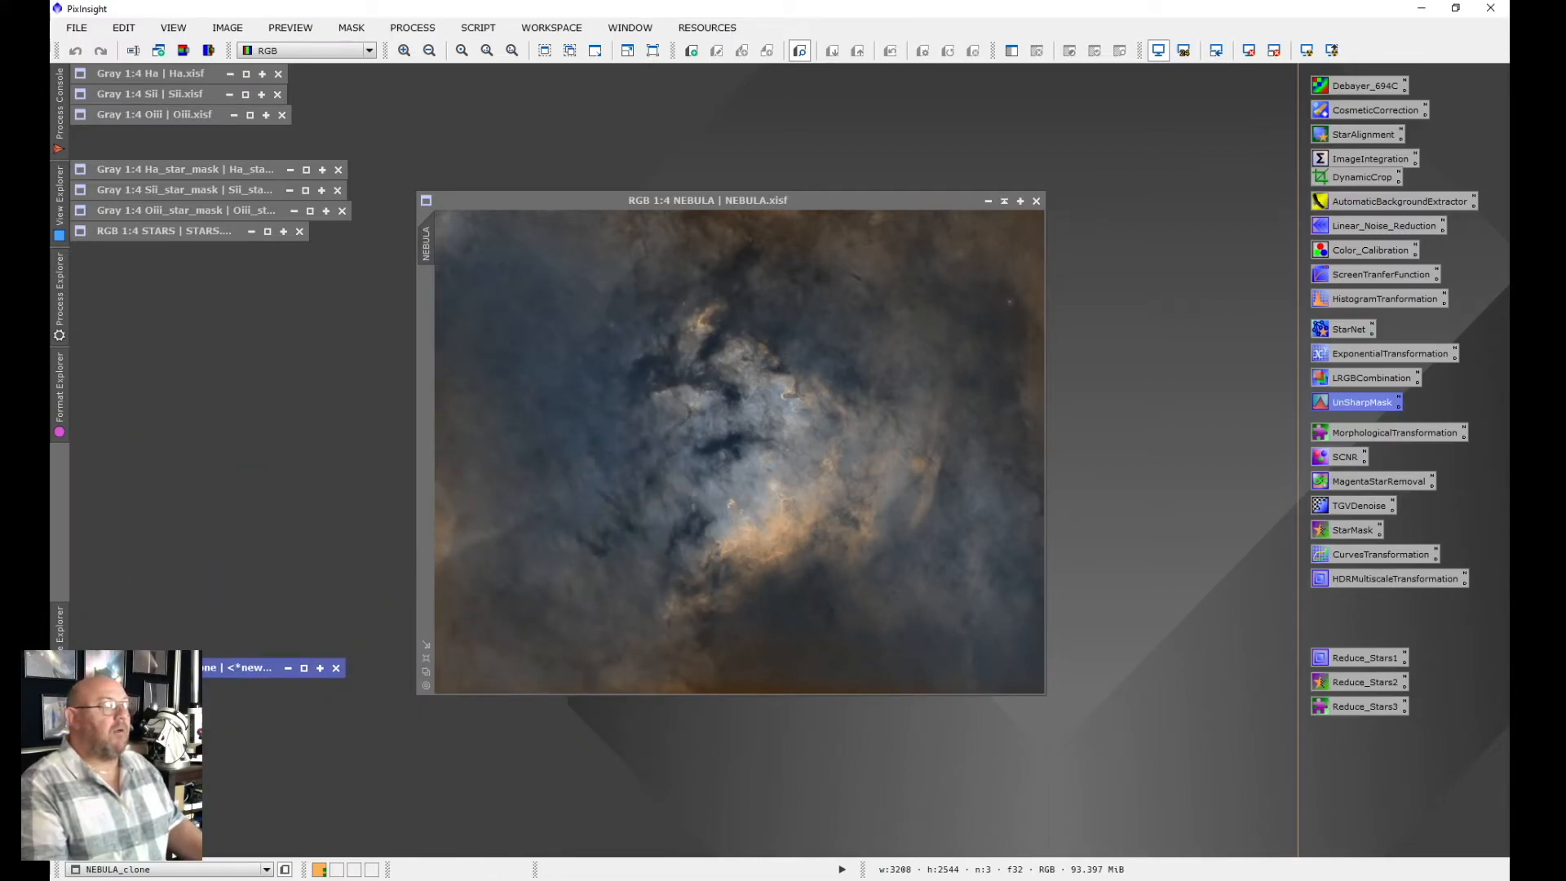
Create a blurred blue chrominance mask of NEBULA with ColorMask at strength 1.0000, and park the iconized mask in the workspace corner
left_click(478, 28)
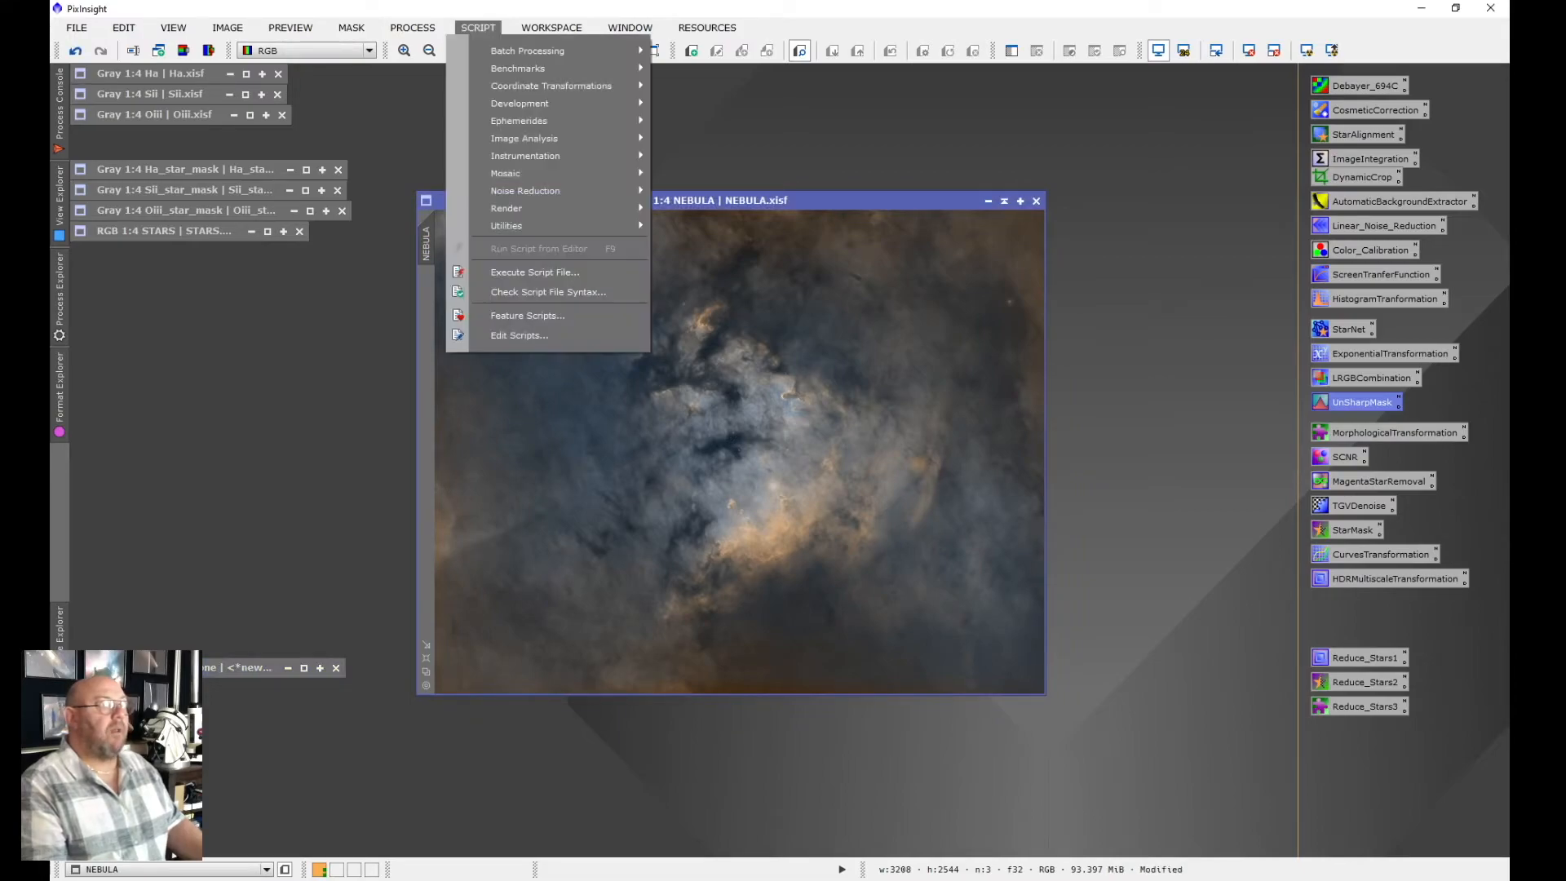
mouse_move(522, 225)
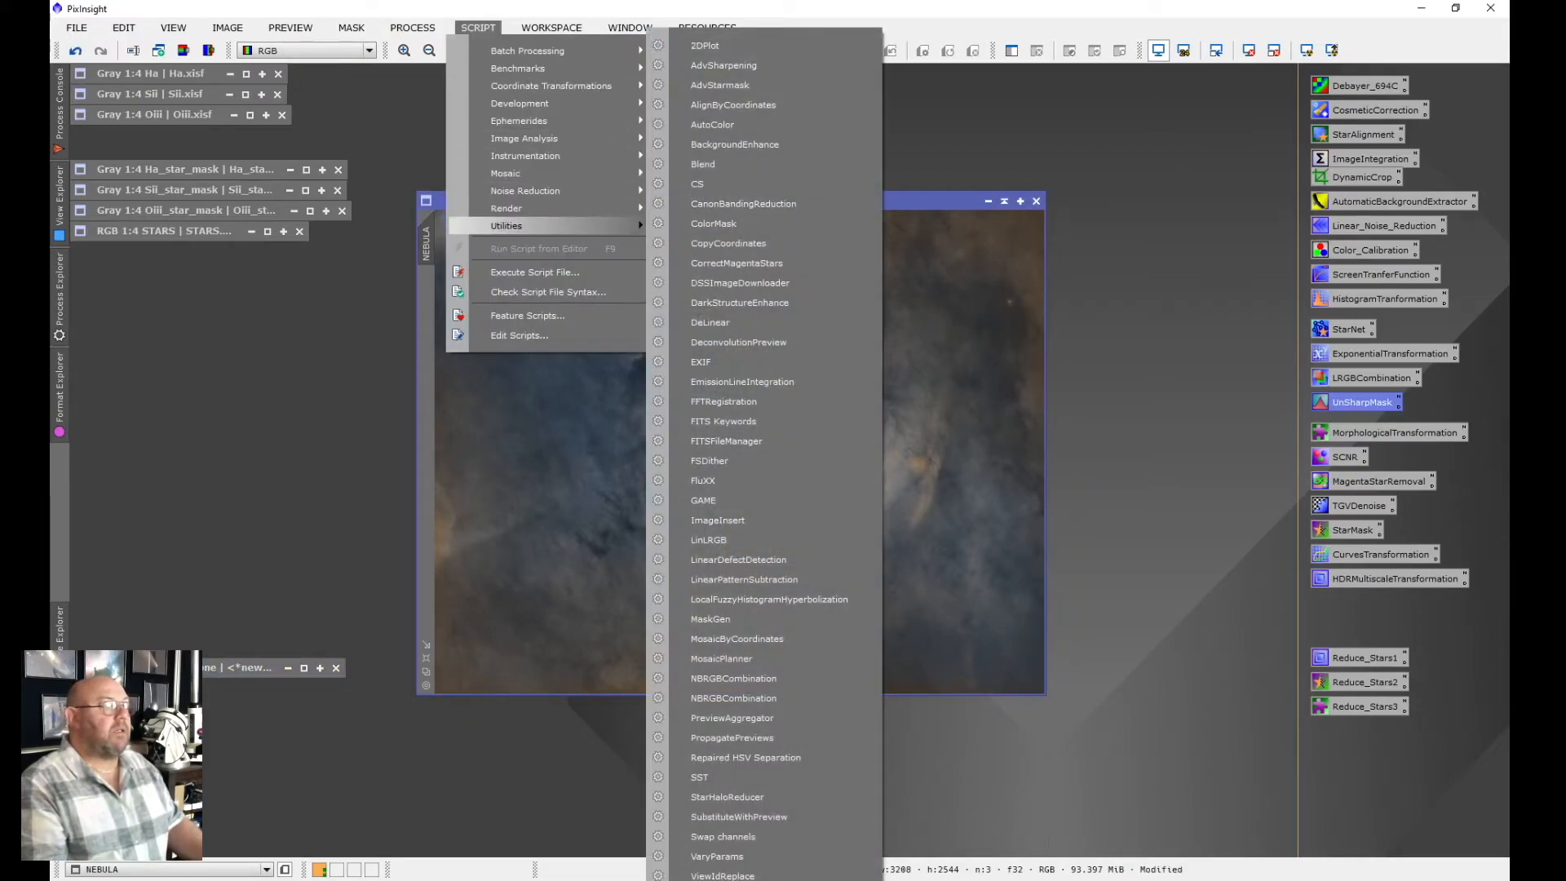
left_click(713, 223)
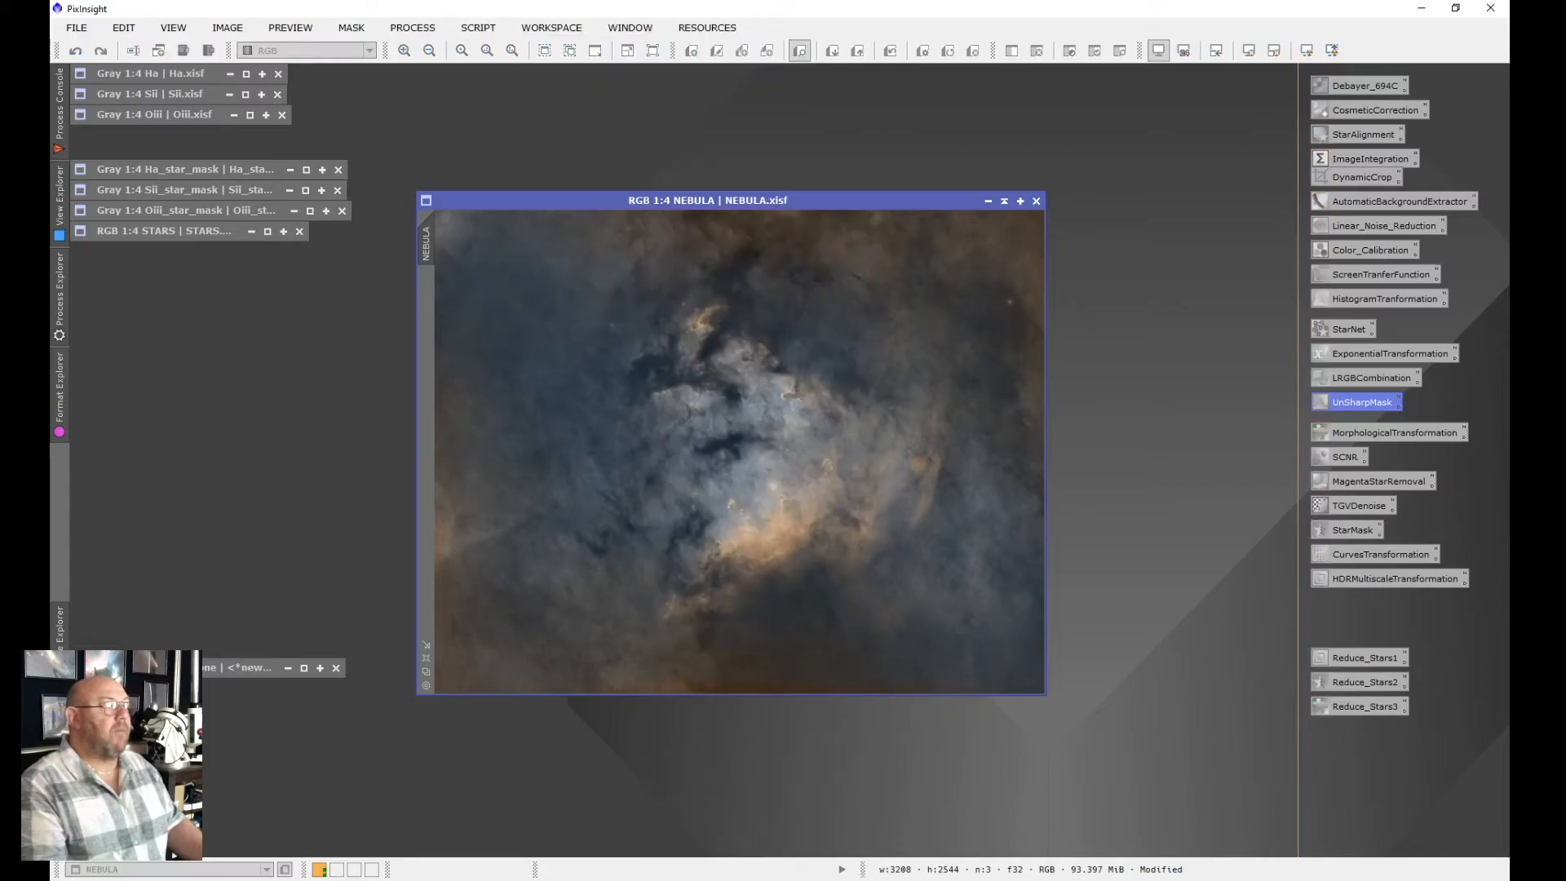
left_click(891, 507)
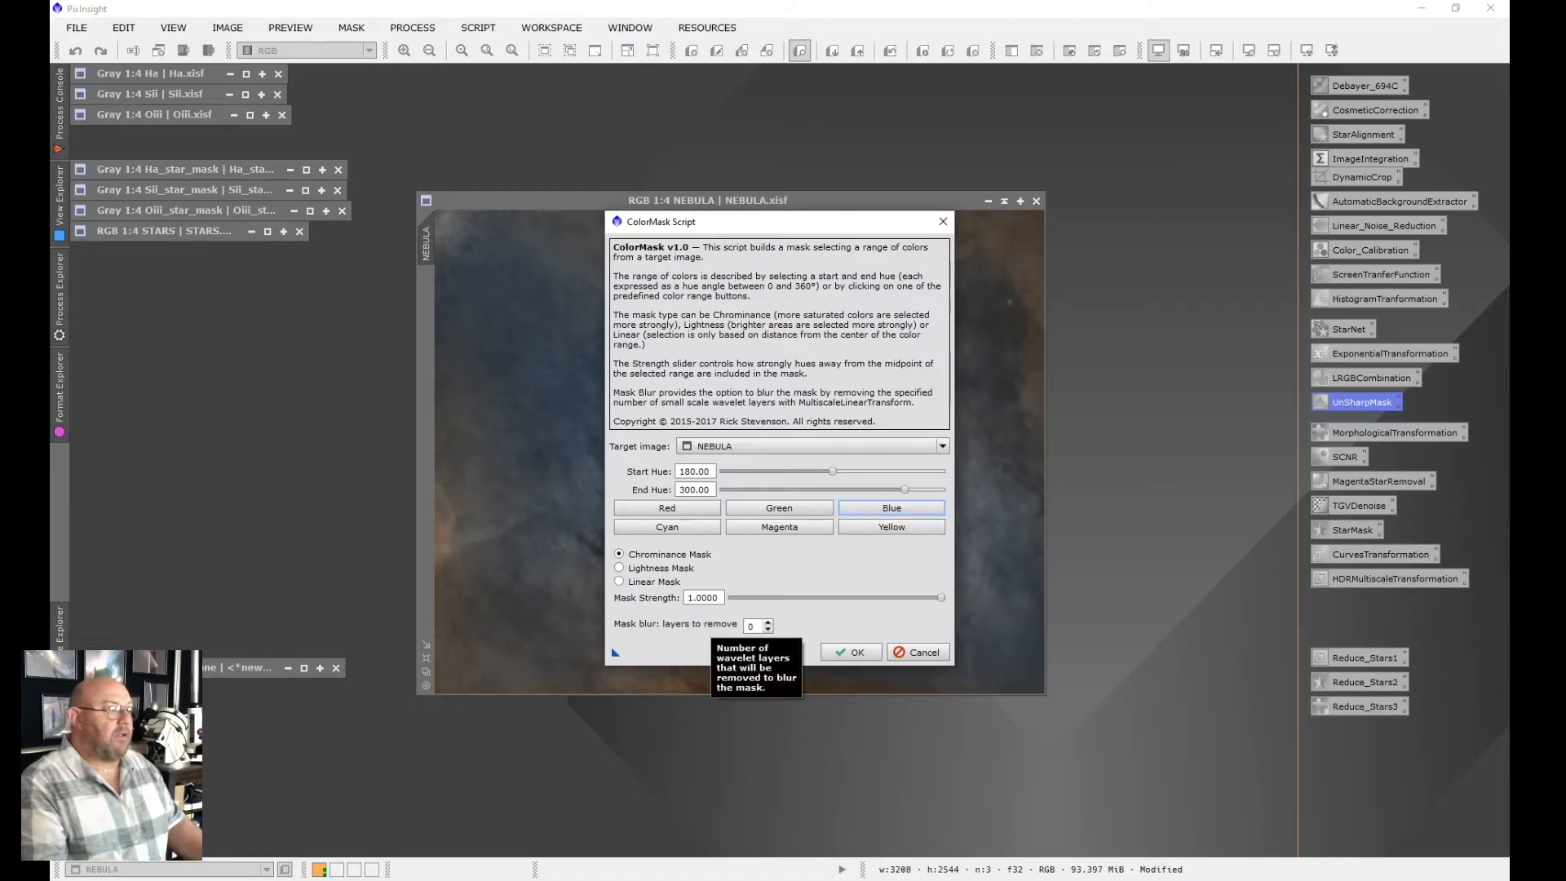
left_click(768, 622)
left_click(767, 622)
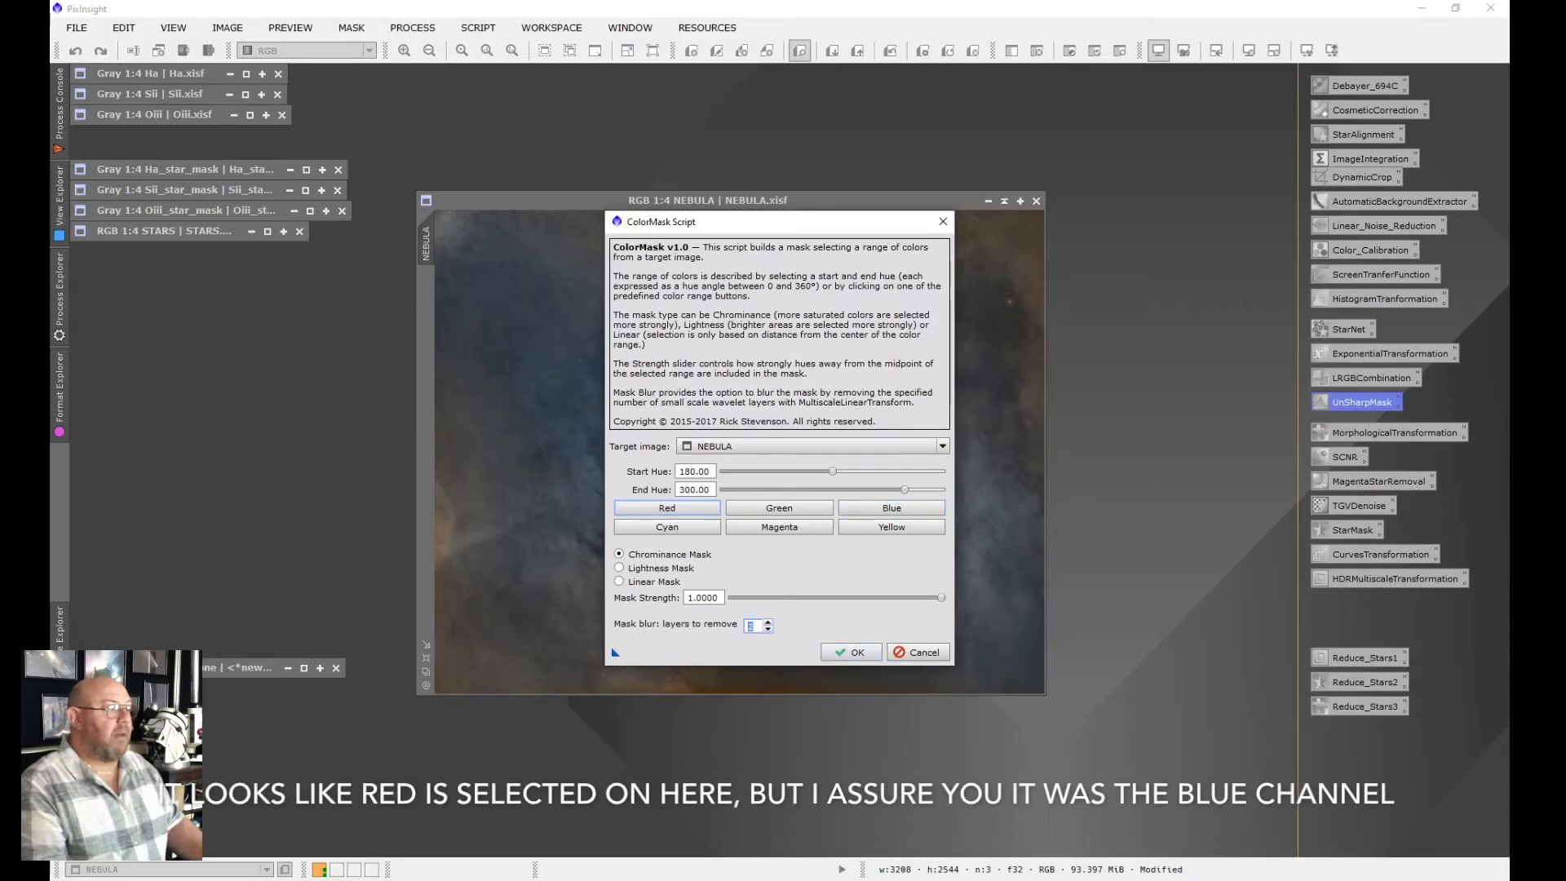
left_click(851, 652)
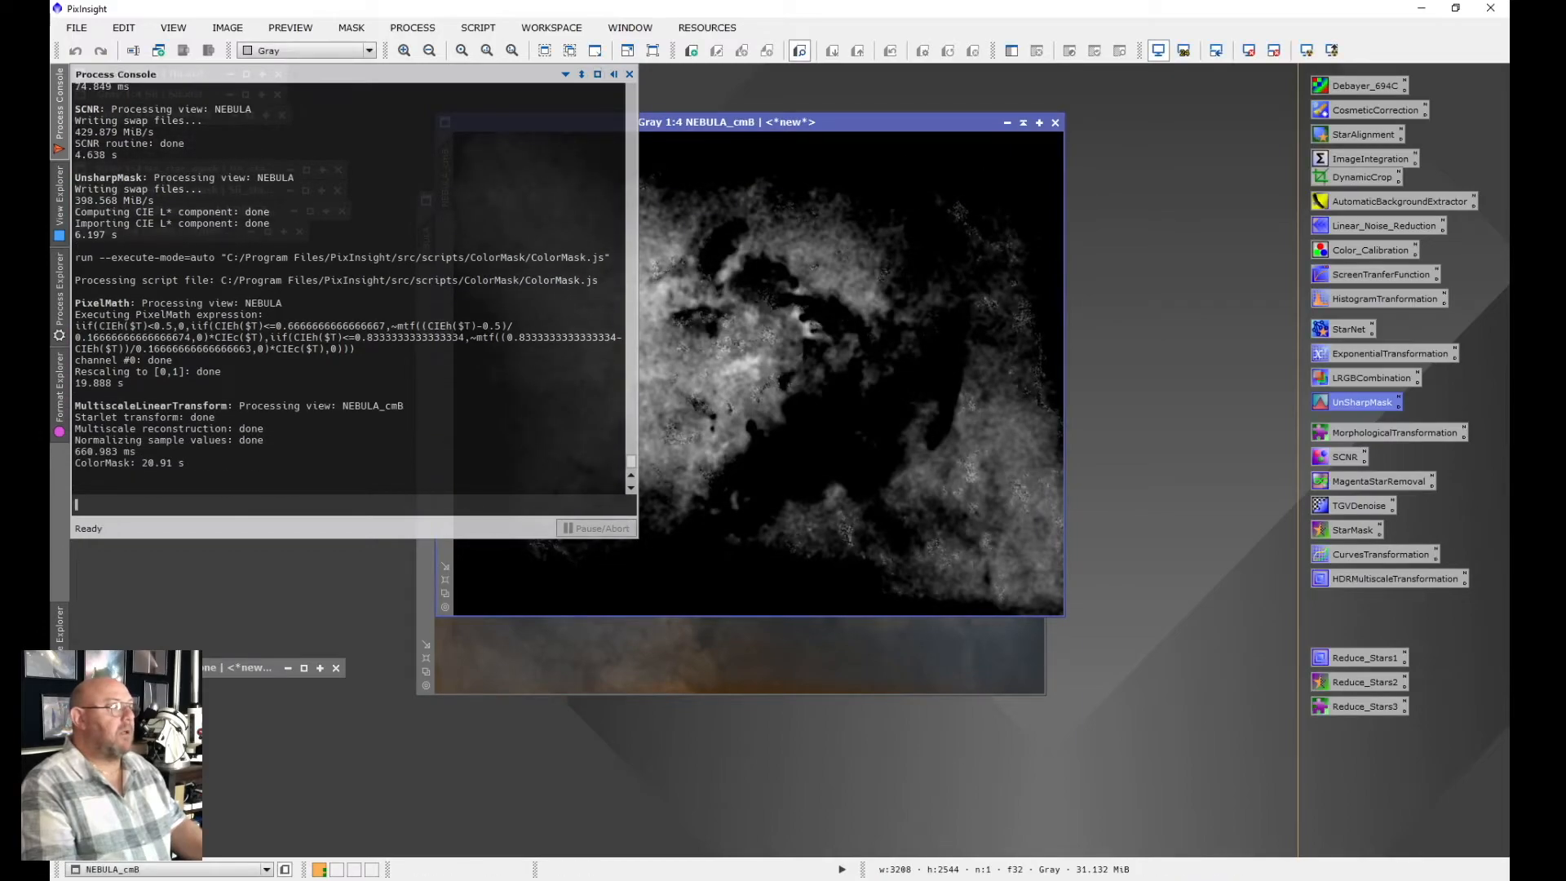
left_click(1022, 123)
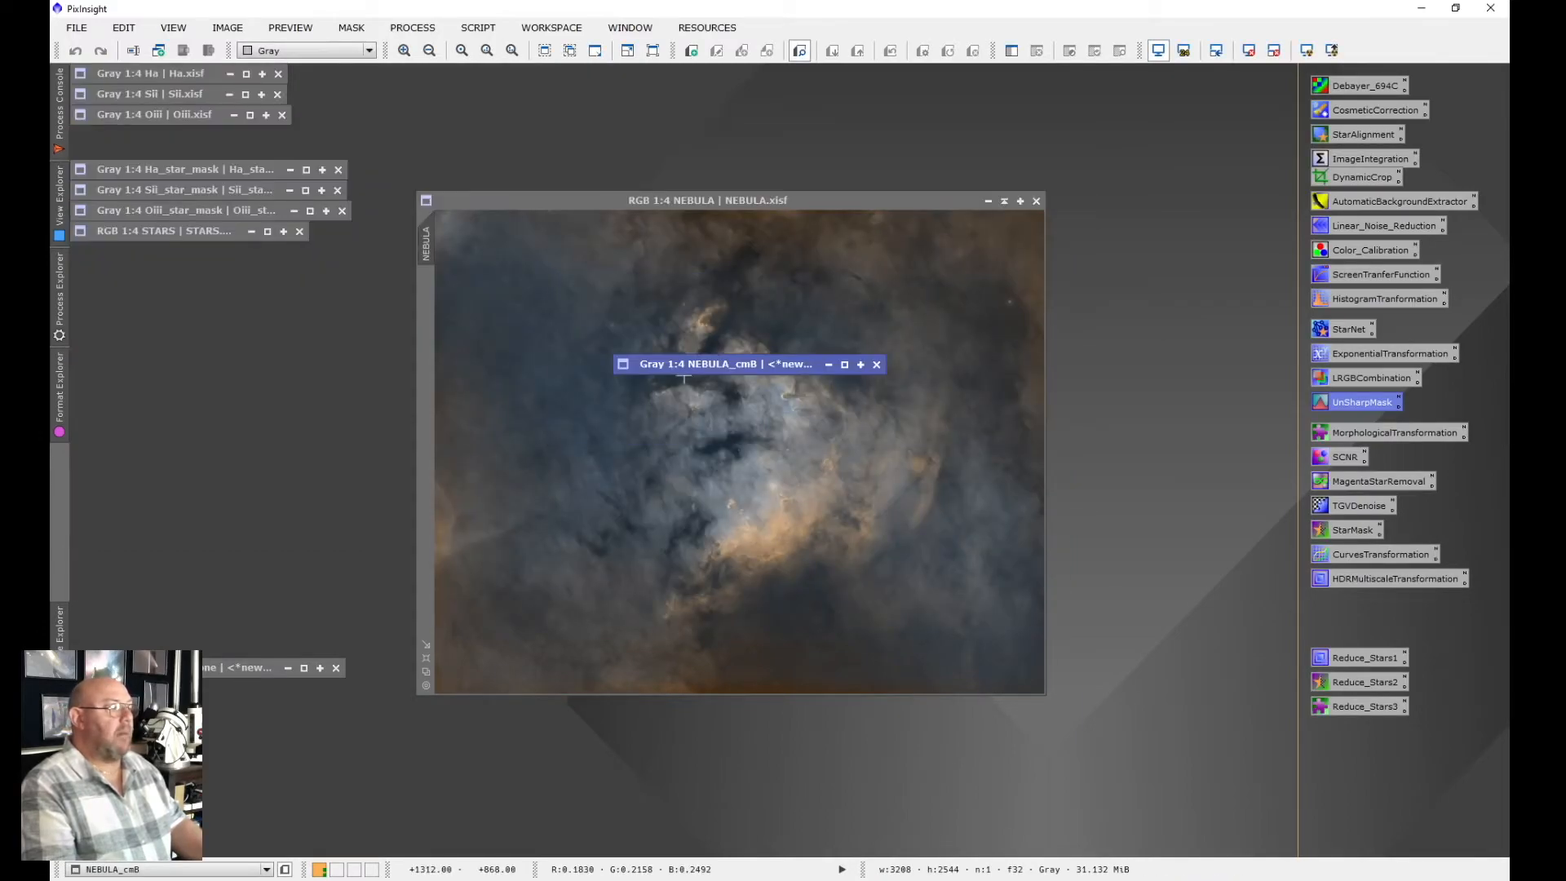
left_click_drag(734, 363, 1145, 74)
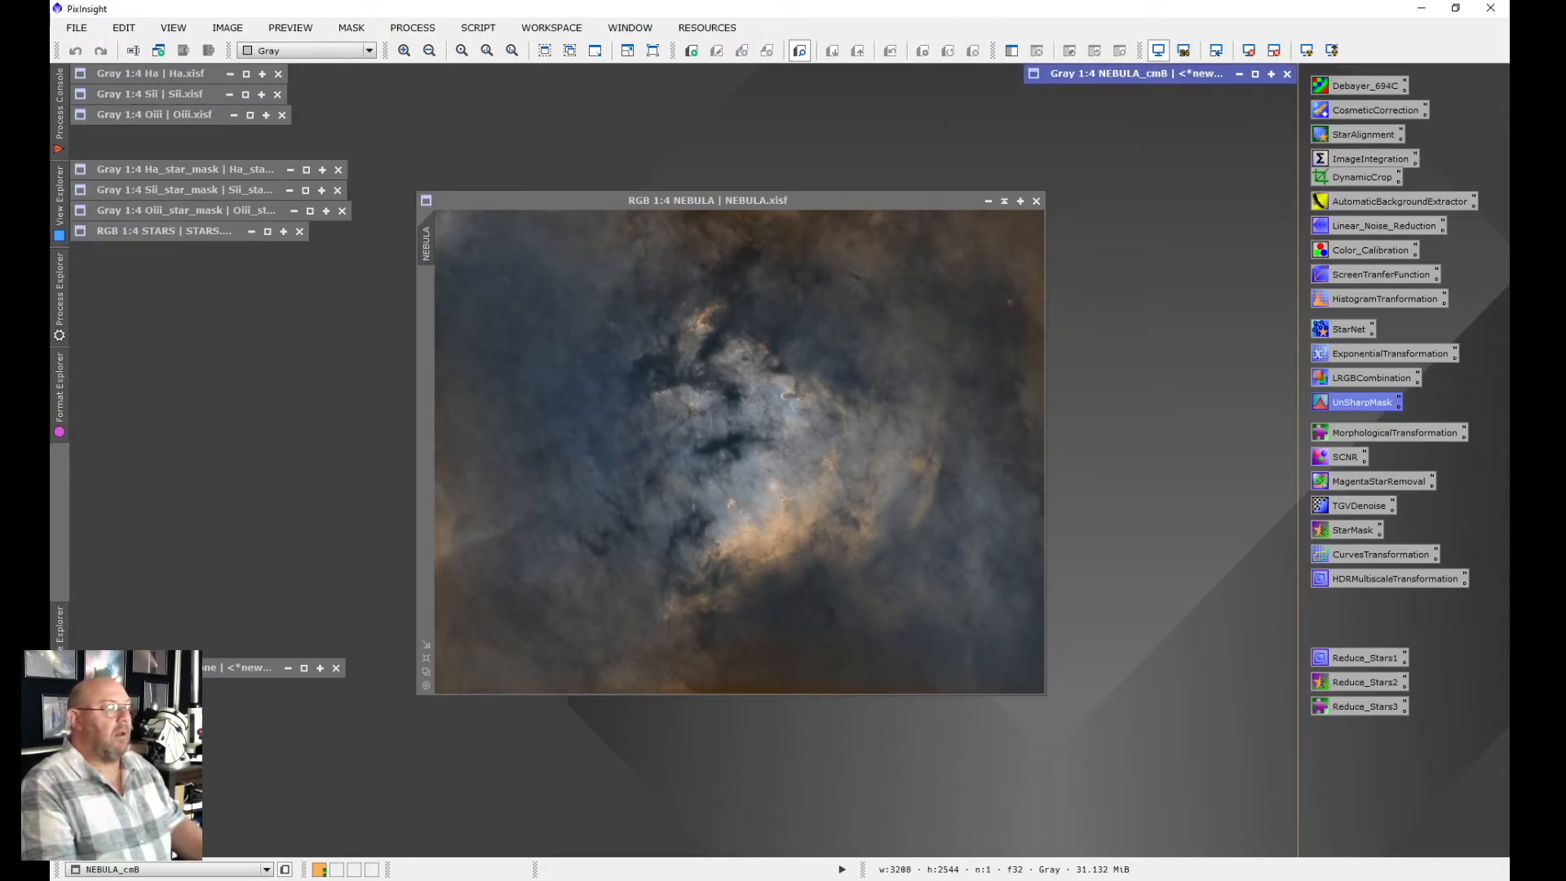
Create a blurred green chrominance mask of NEBULA with ColorMask at strength 1.0000, and park the iconized mask below the blue one
left_click(785, 201)
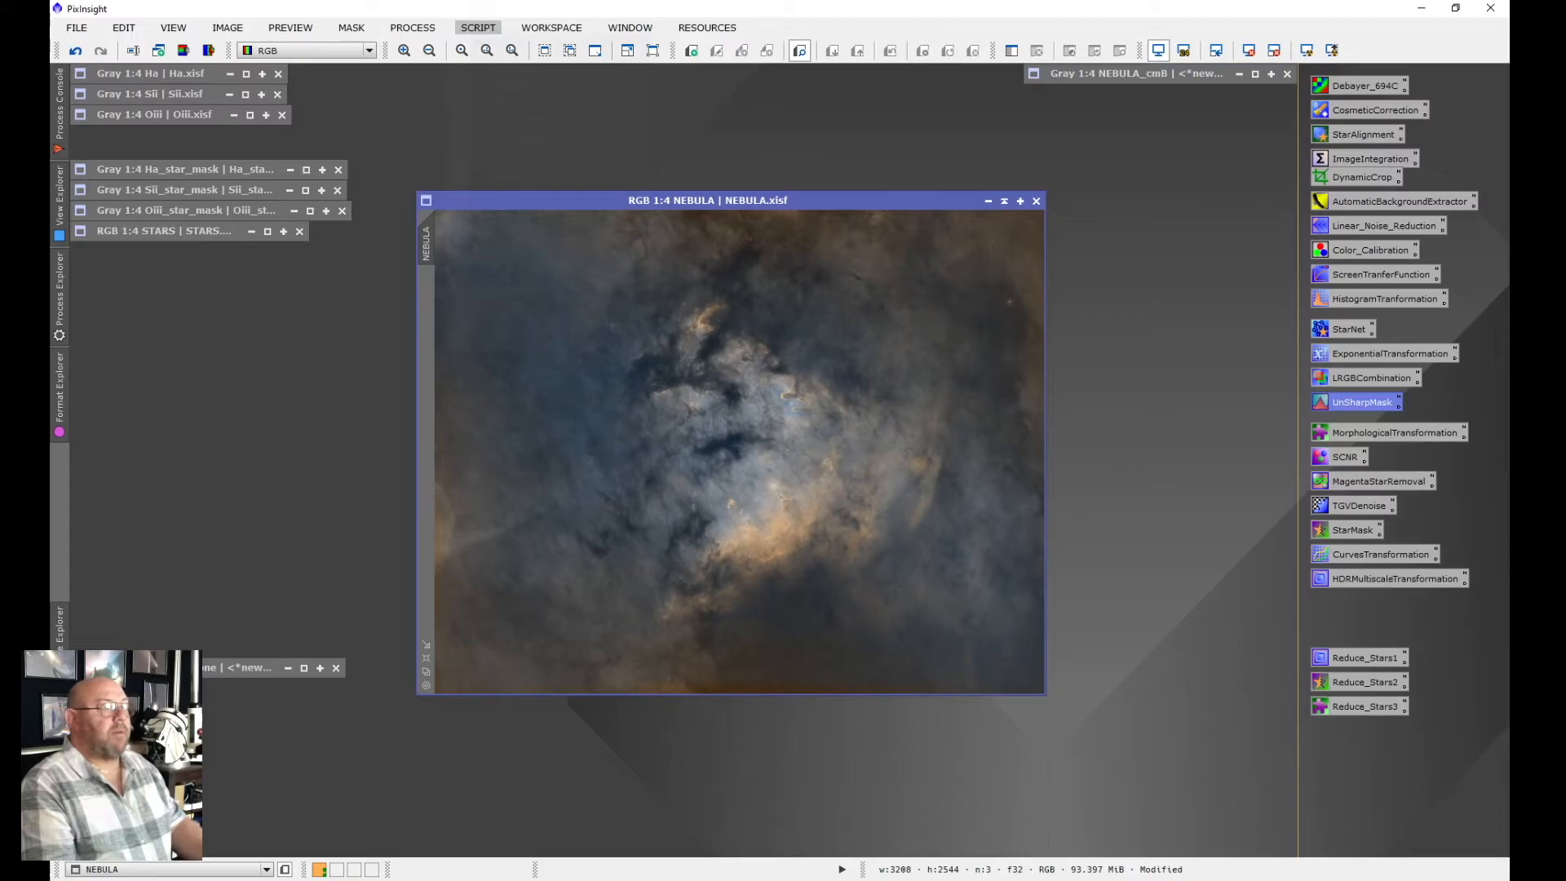
left_click(477, 27)
mouse_move(513, 226)
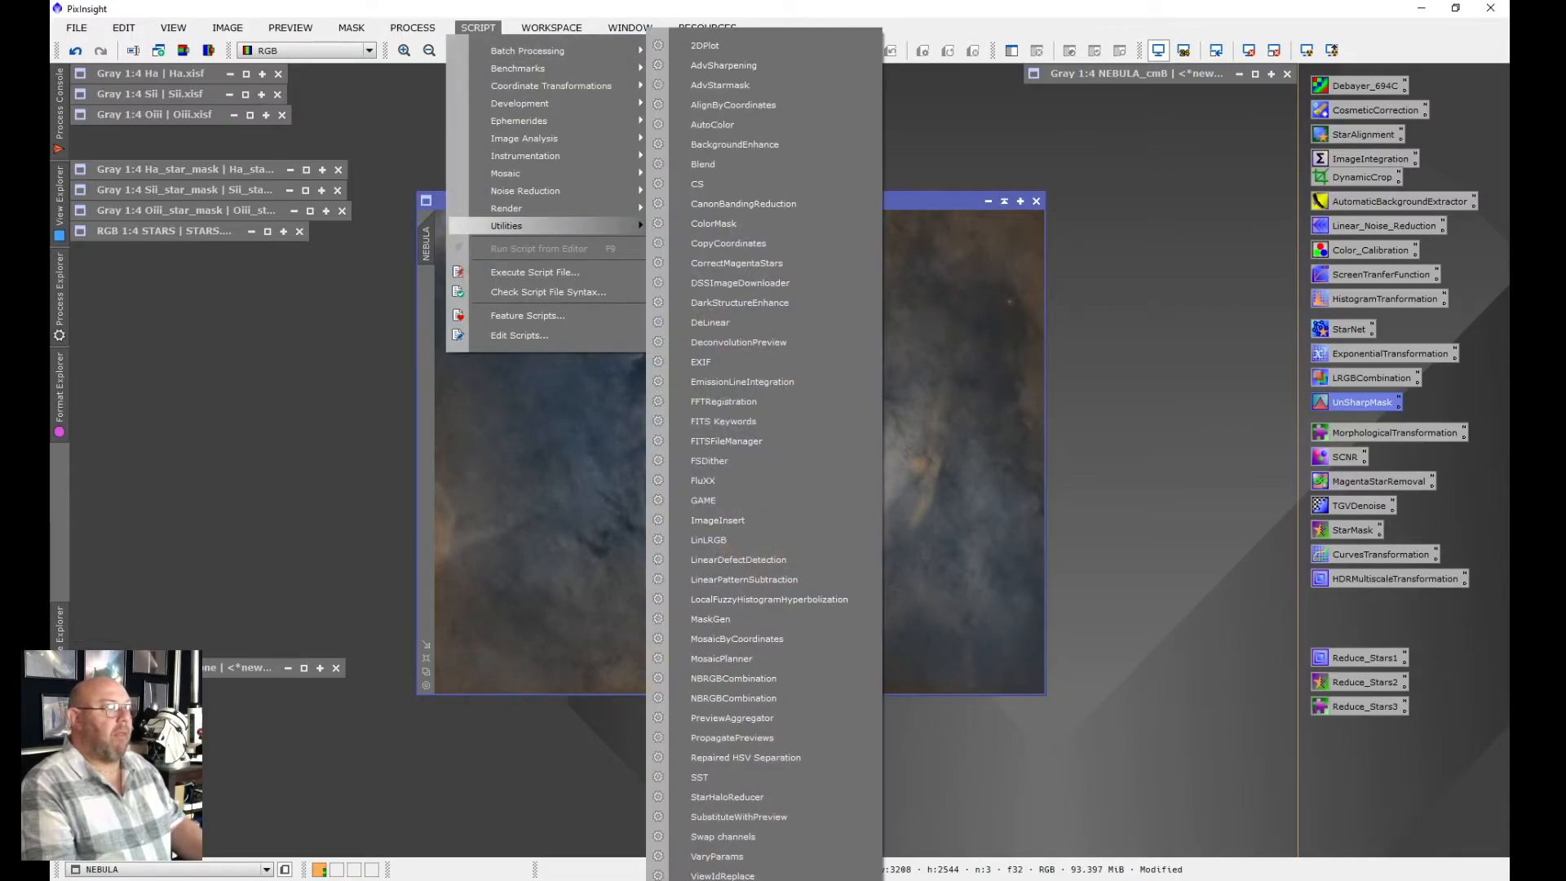
left_click(713, 223)
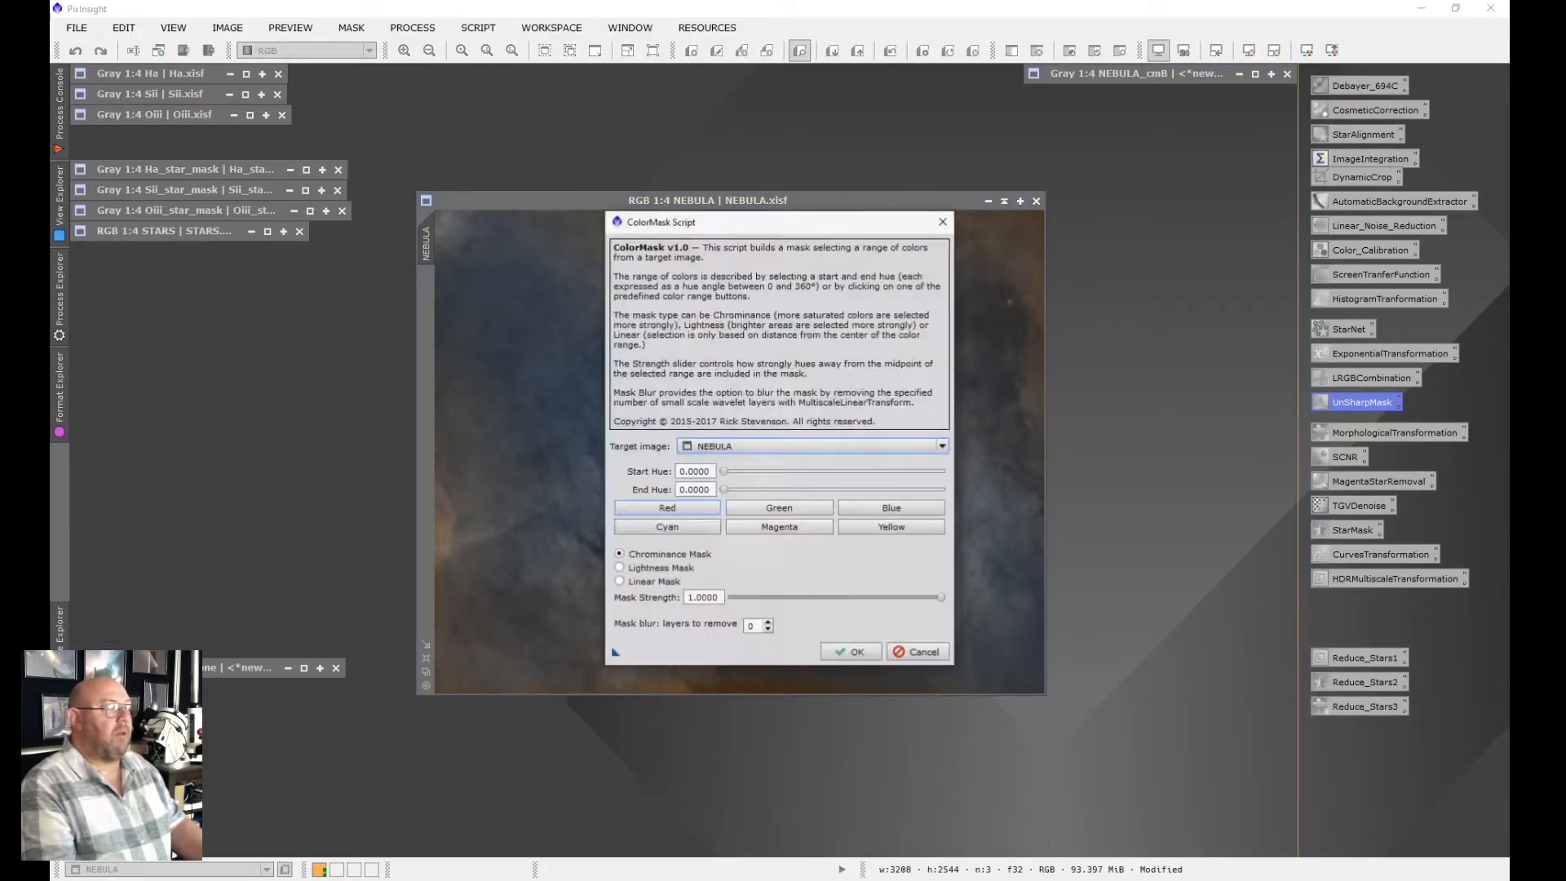
left_click(779, 508)
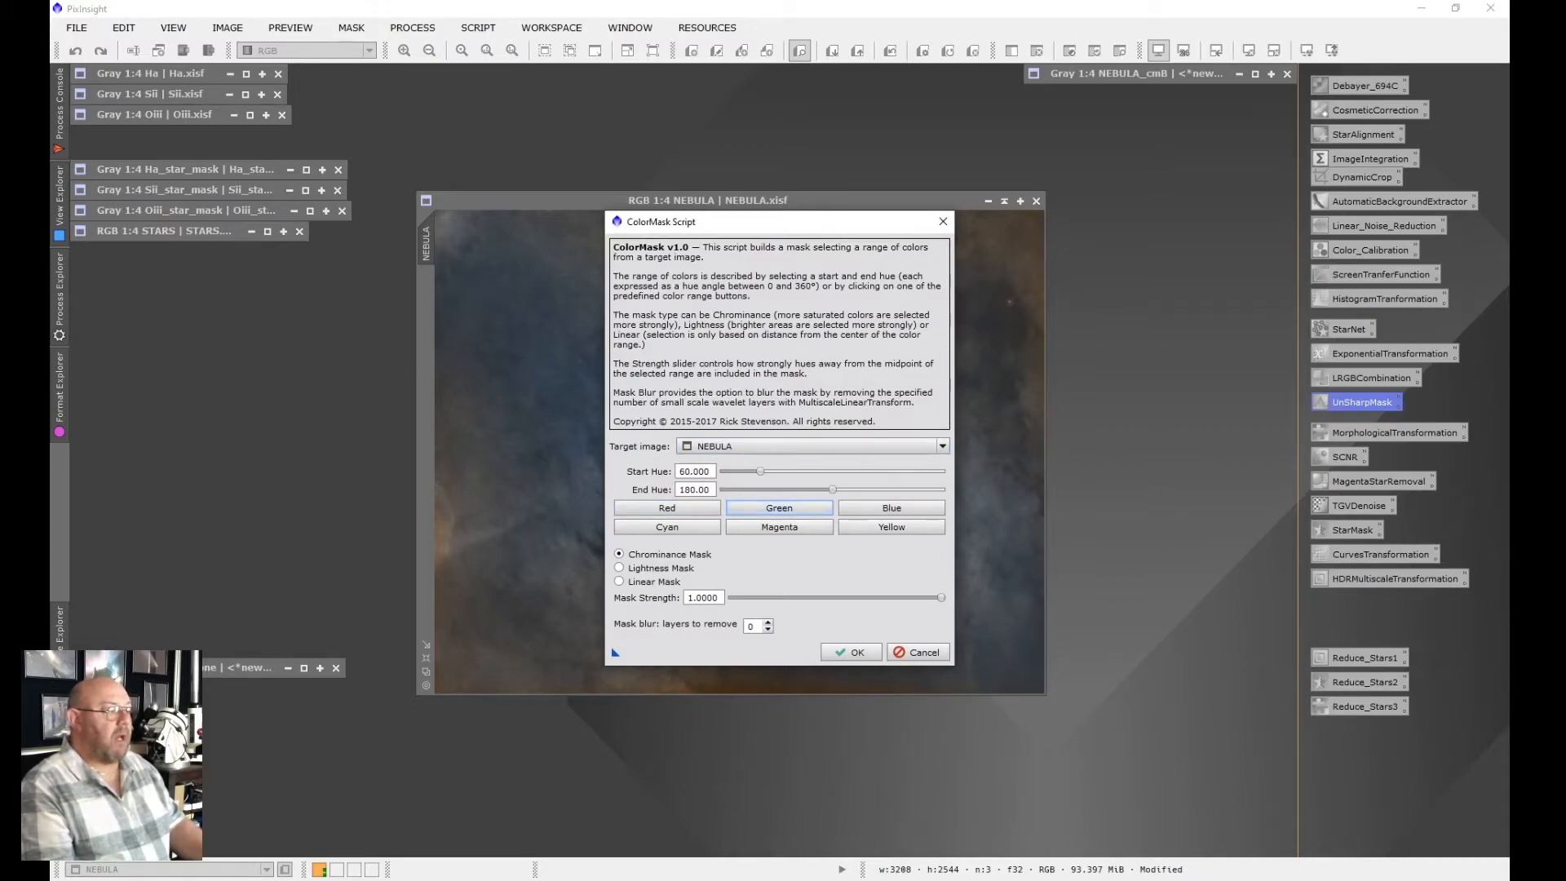
left_click(767, 622)
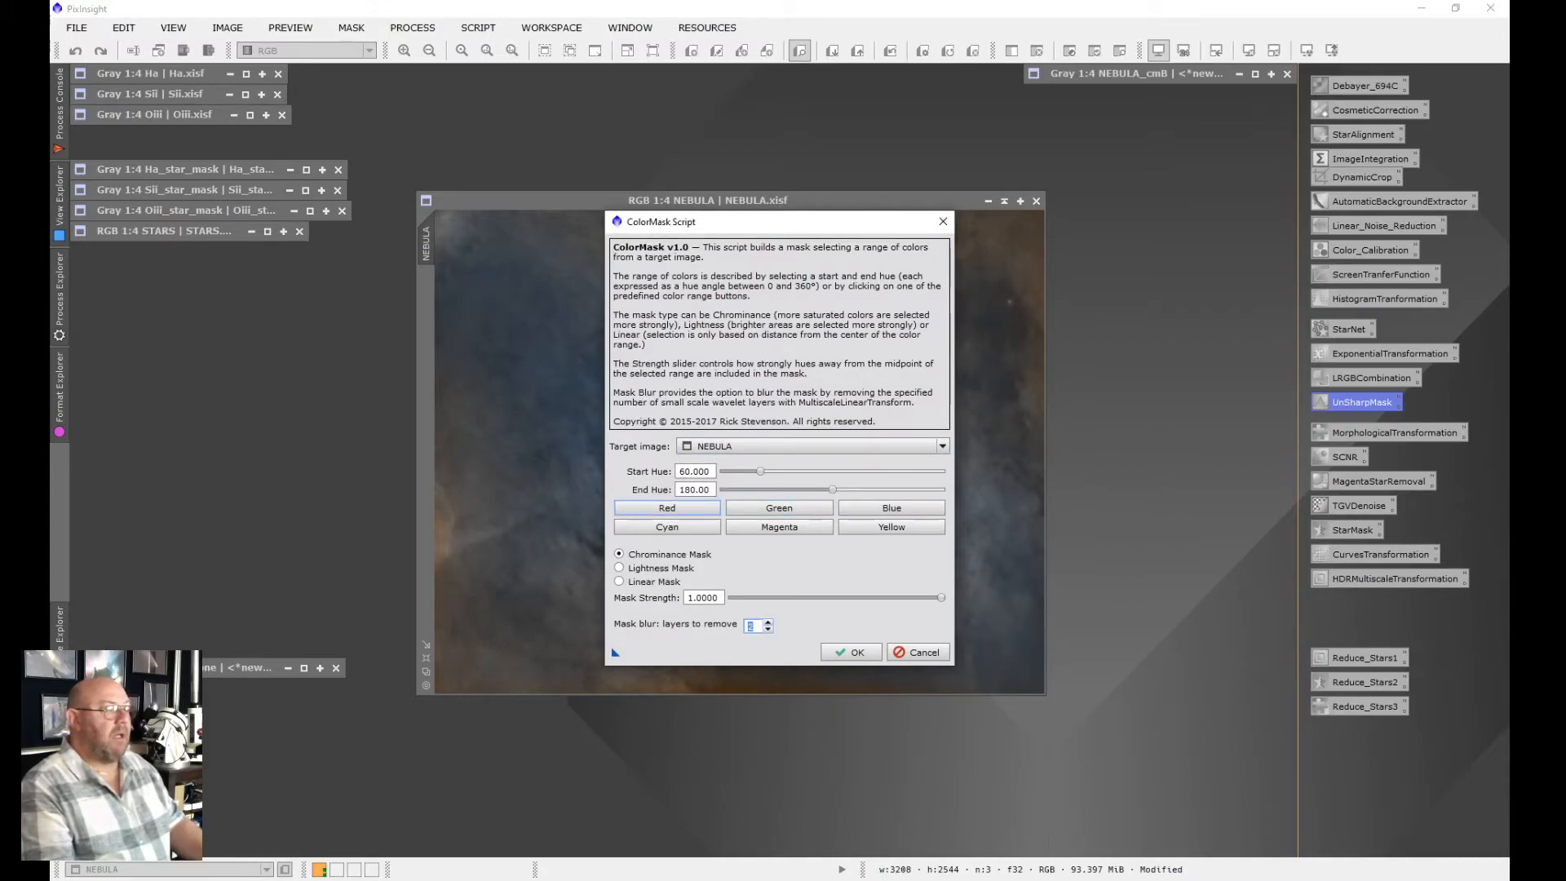
left_click_drag(734, 221, 994, 221)
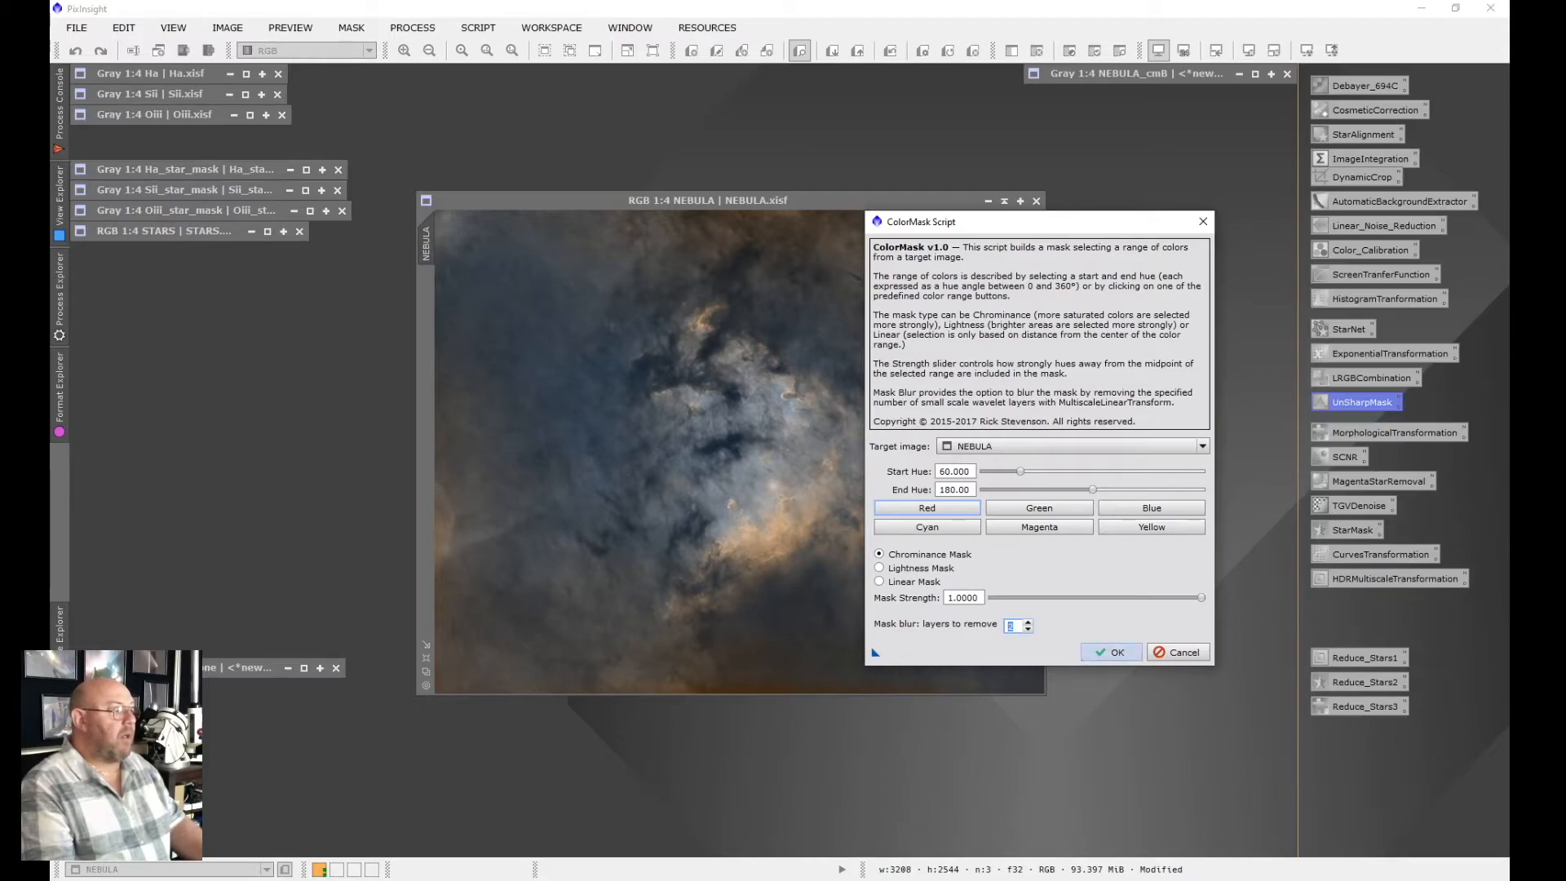
left_click(1111, 652)
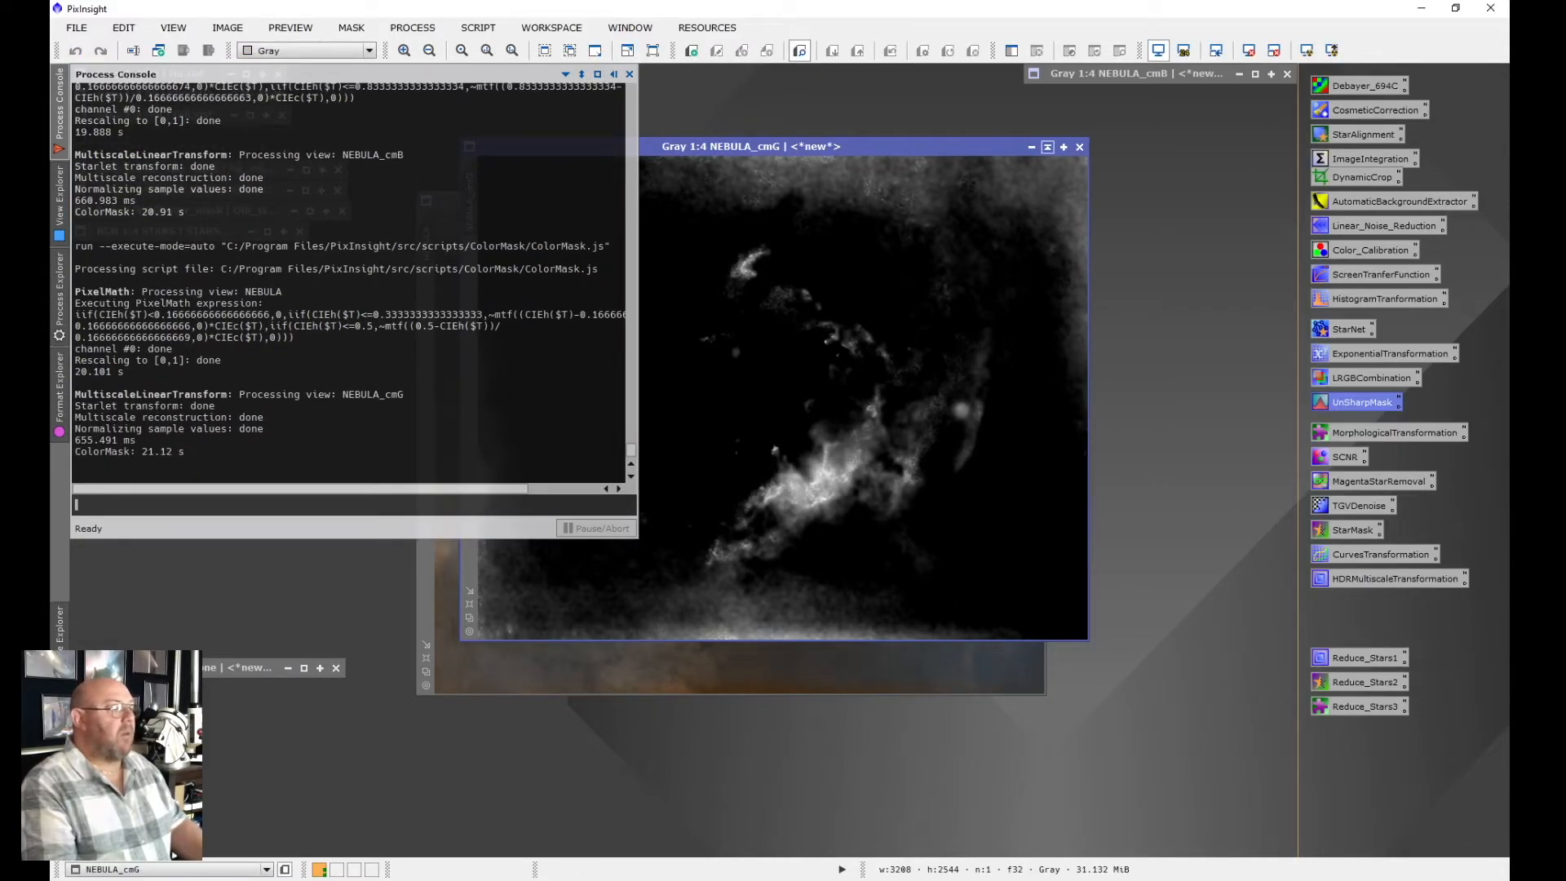
left_click(1032, 147)
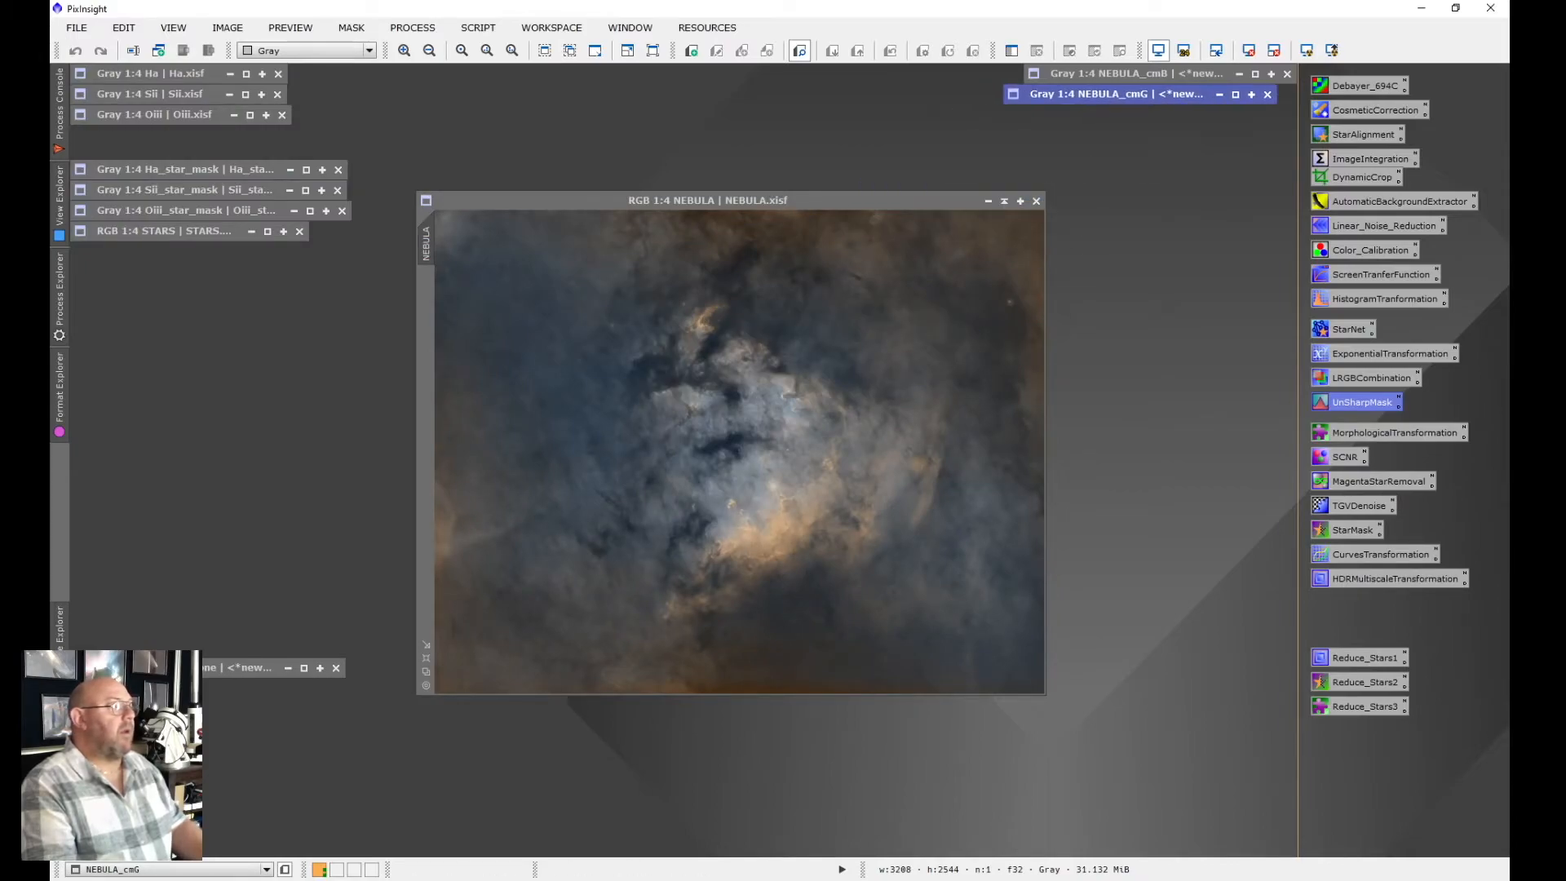
Create a blurred yellow chrominance mask of NEBULA with ColorMask at strength 1.0000, and park the iconized mask below the green one
left_click(708, 200)
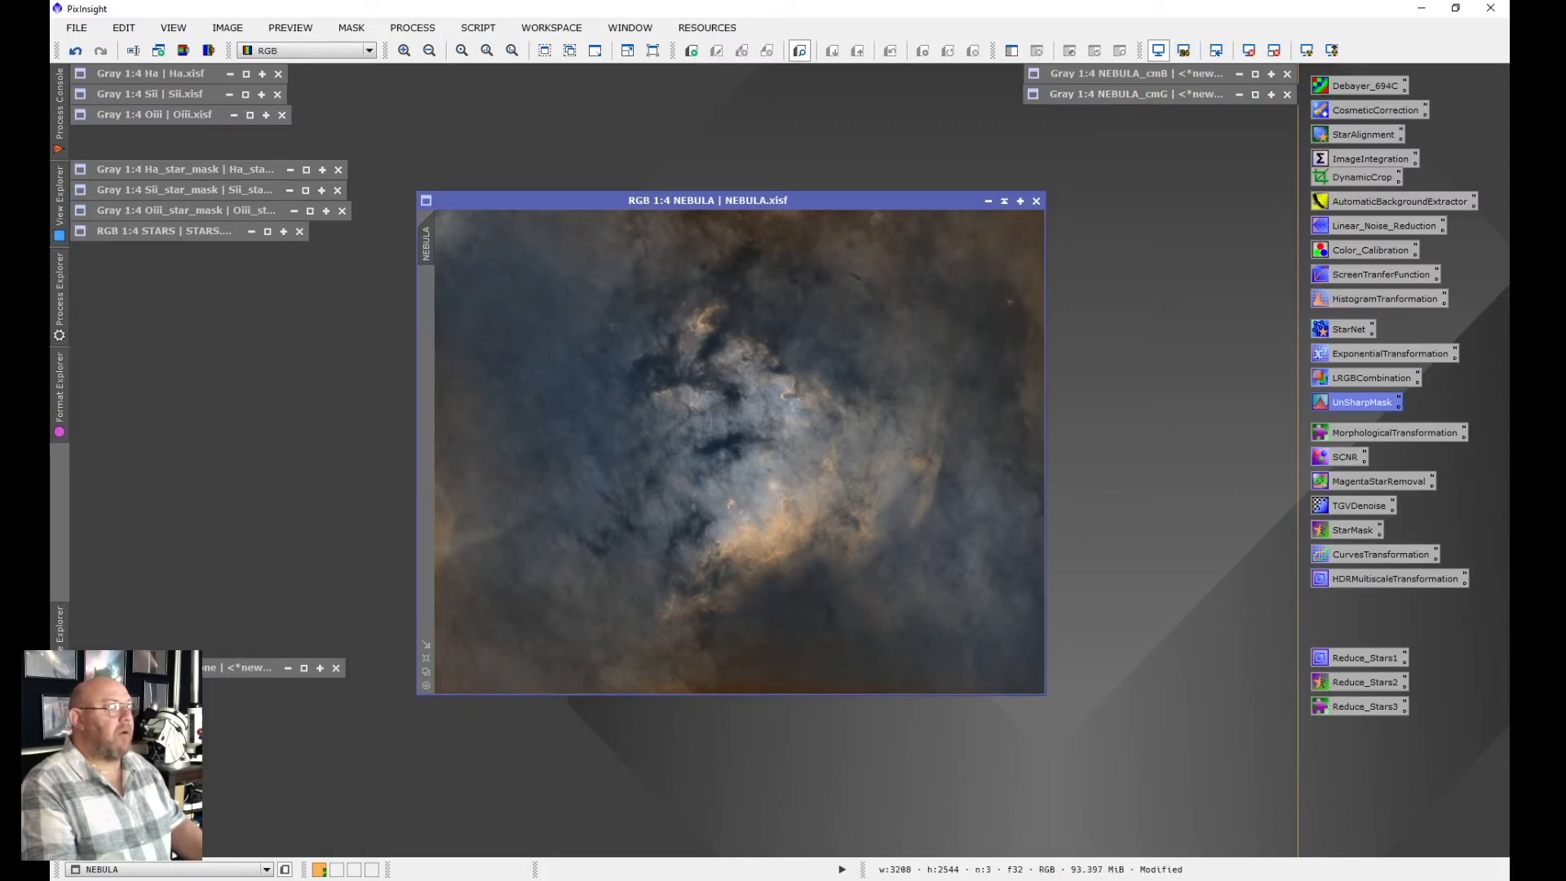
left_click(478, 26)
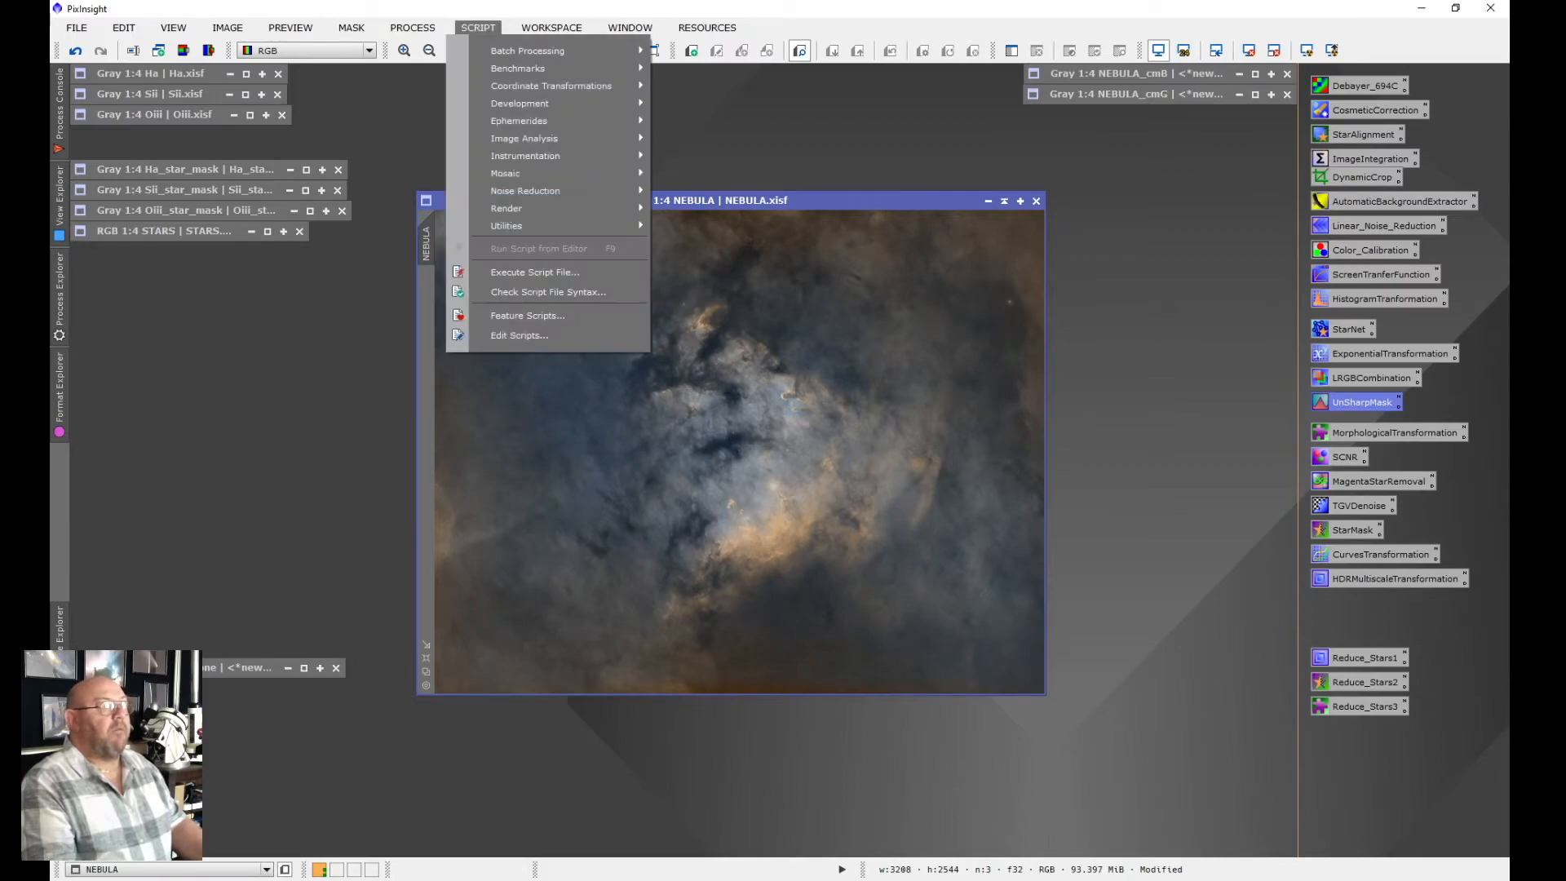
mouse_move(506, 225)
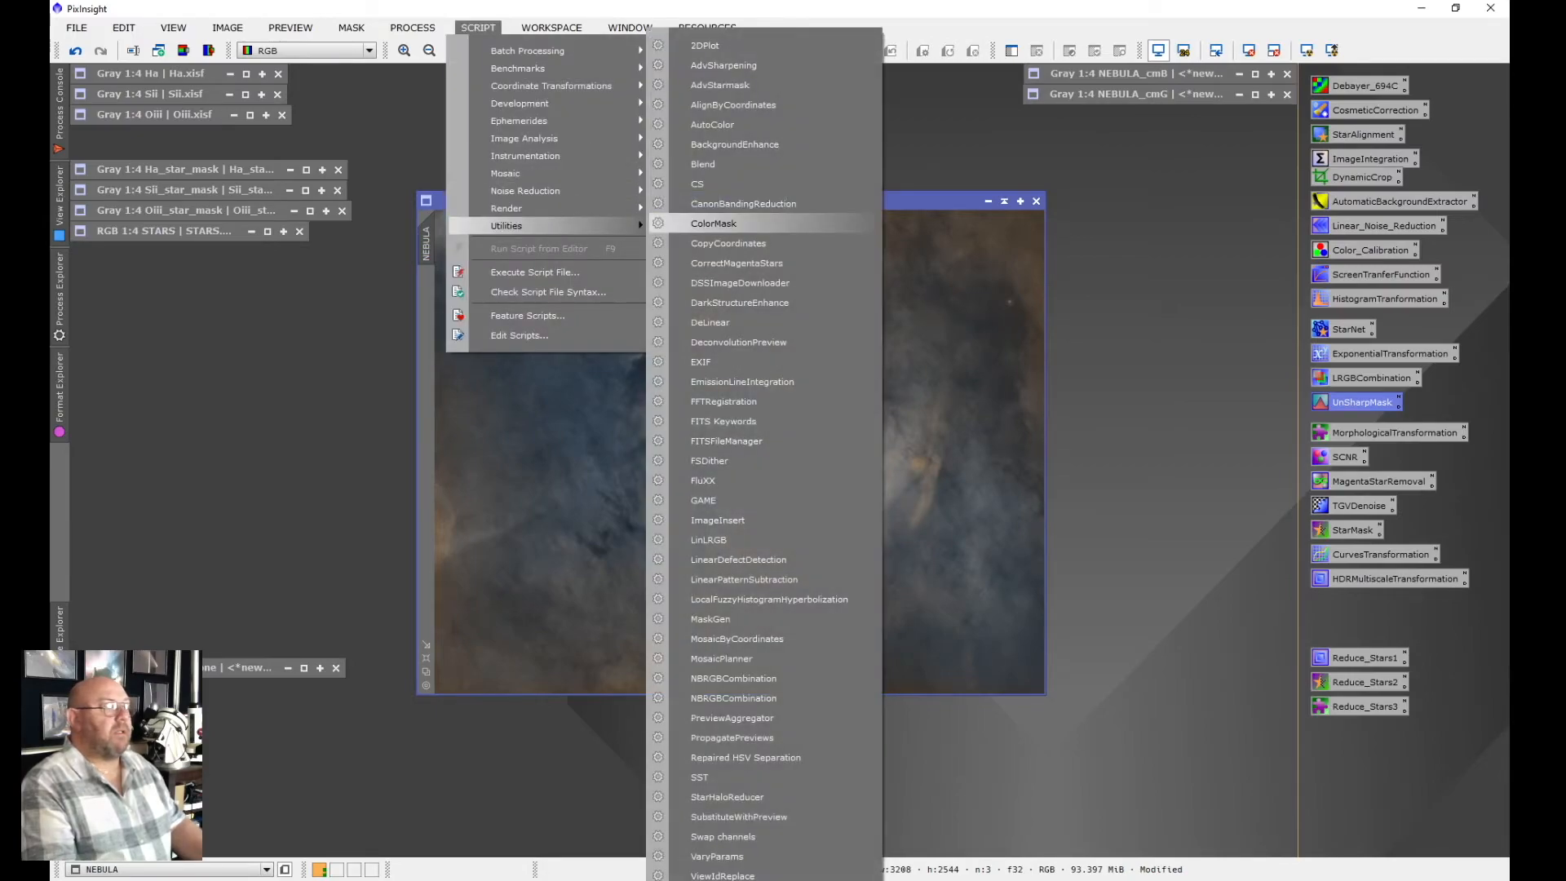
left_click(714, 222)
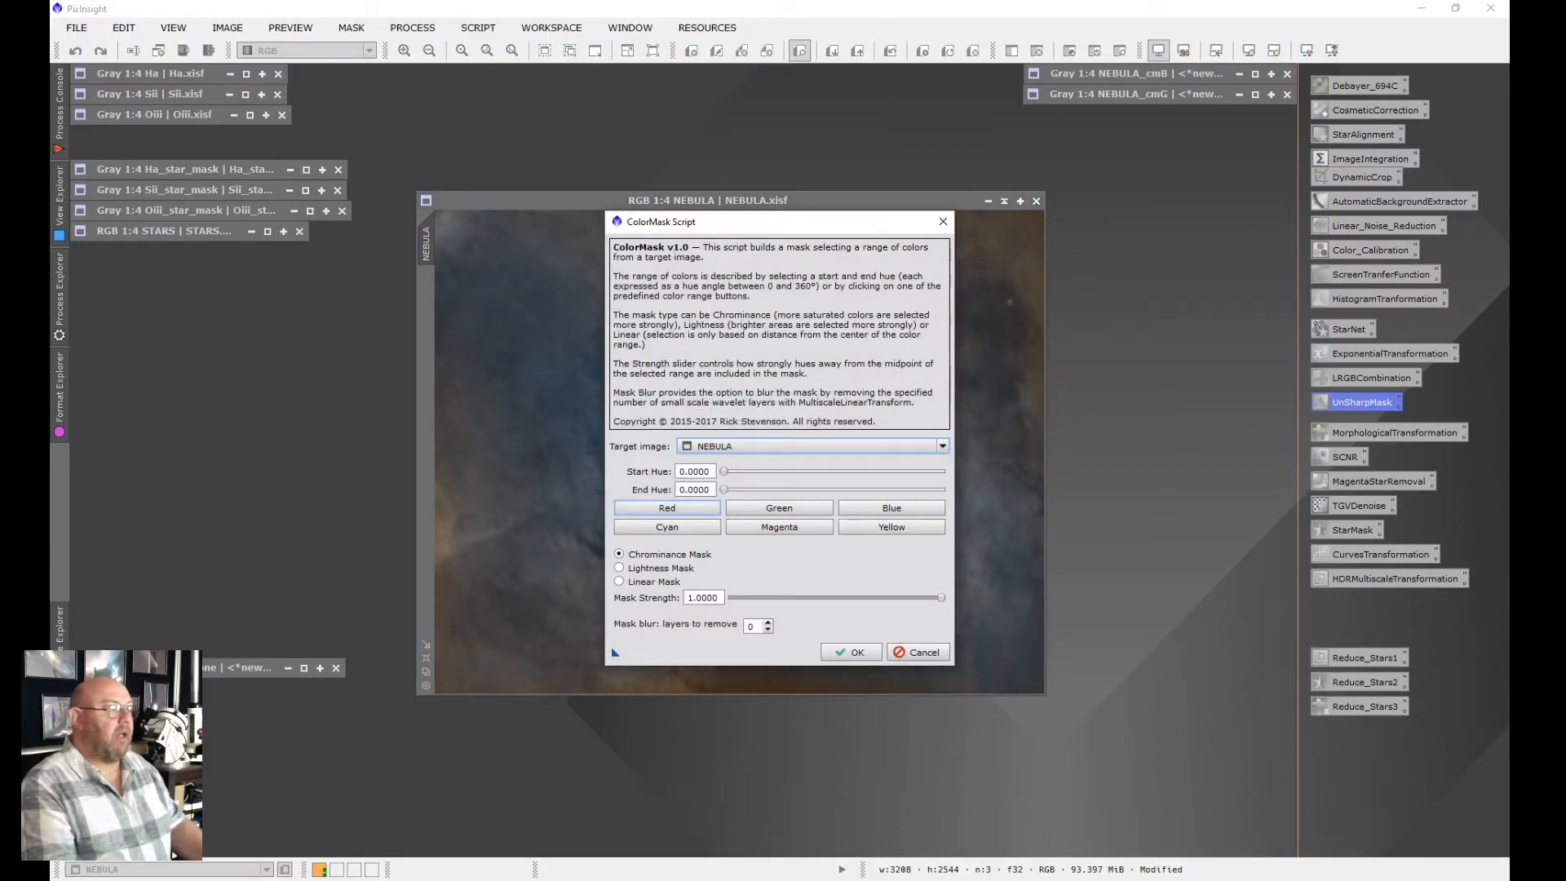
mouse_move(689, 440)
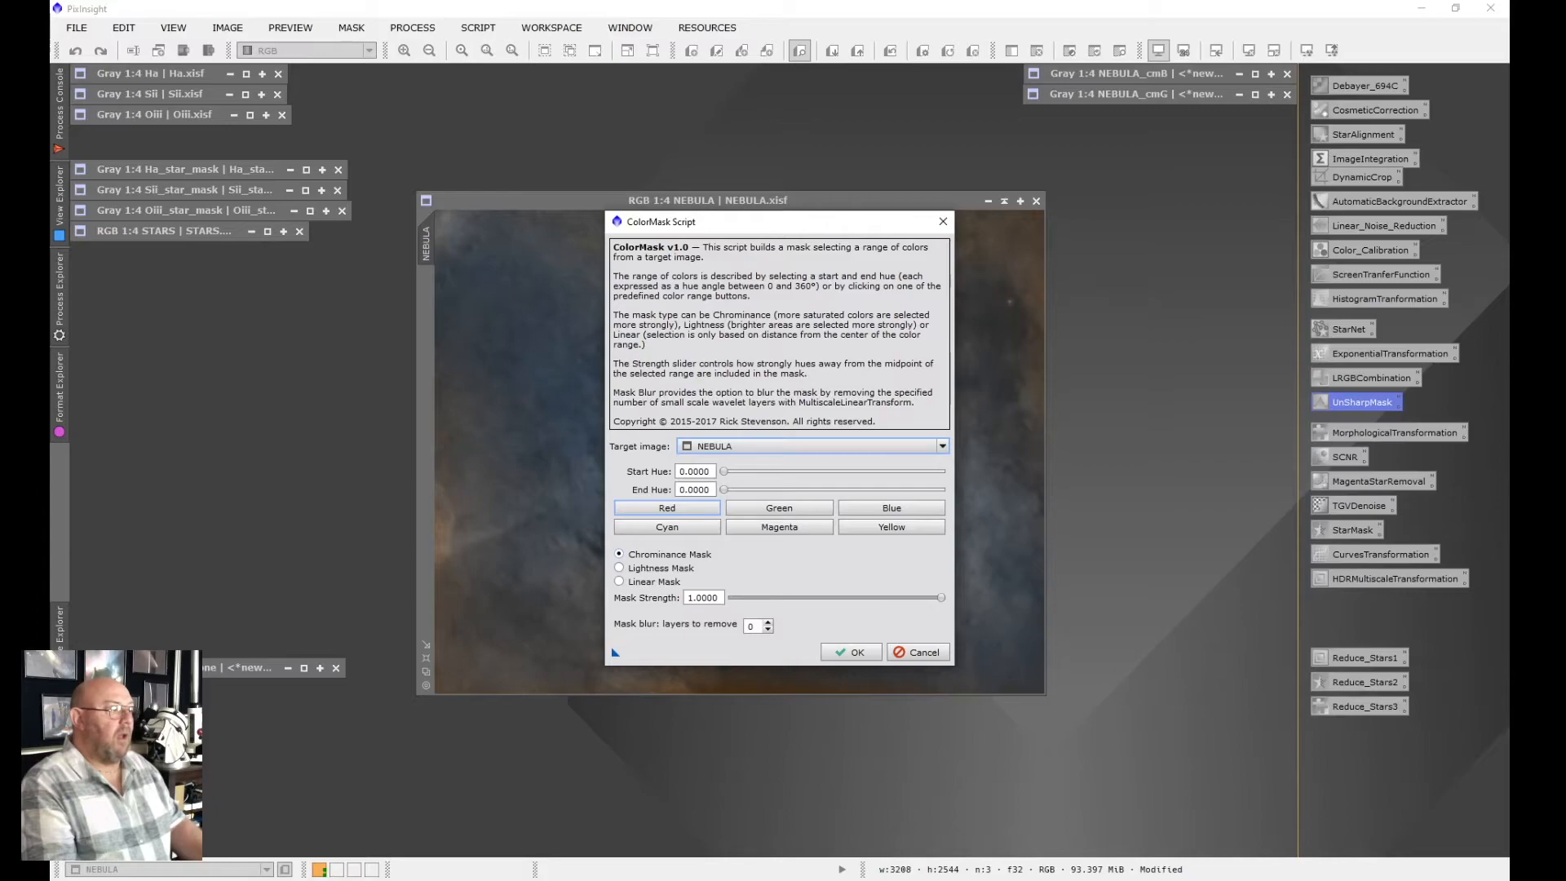
left_click(892, 527)
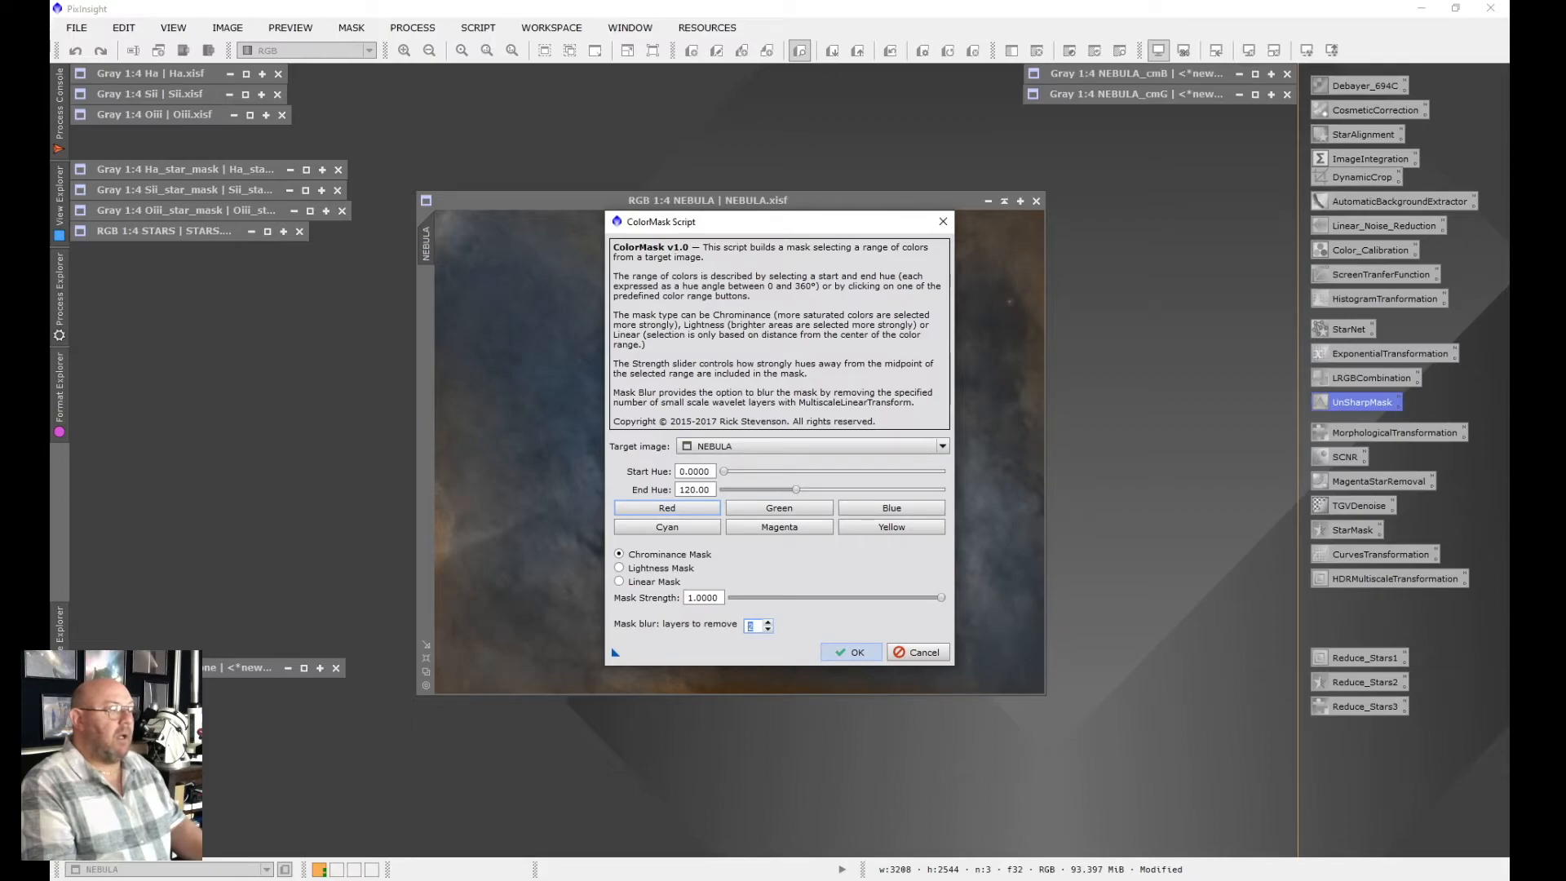
left_click(851, 652)
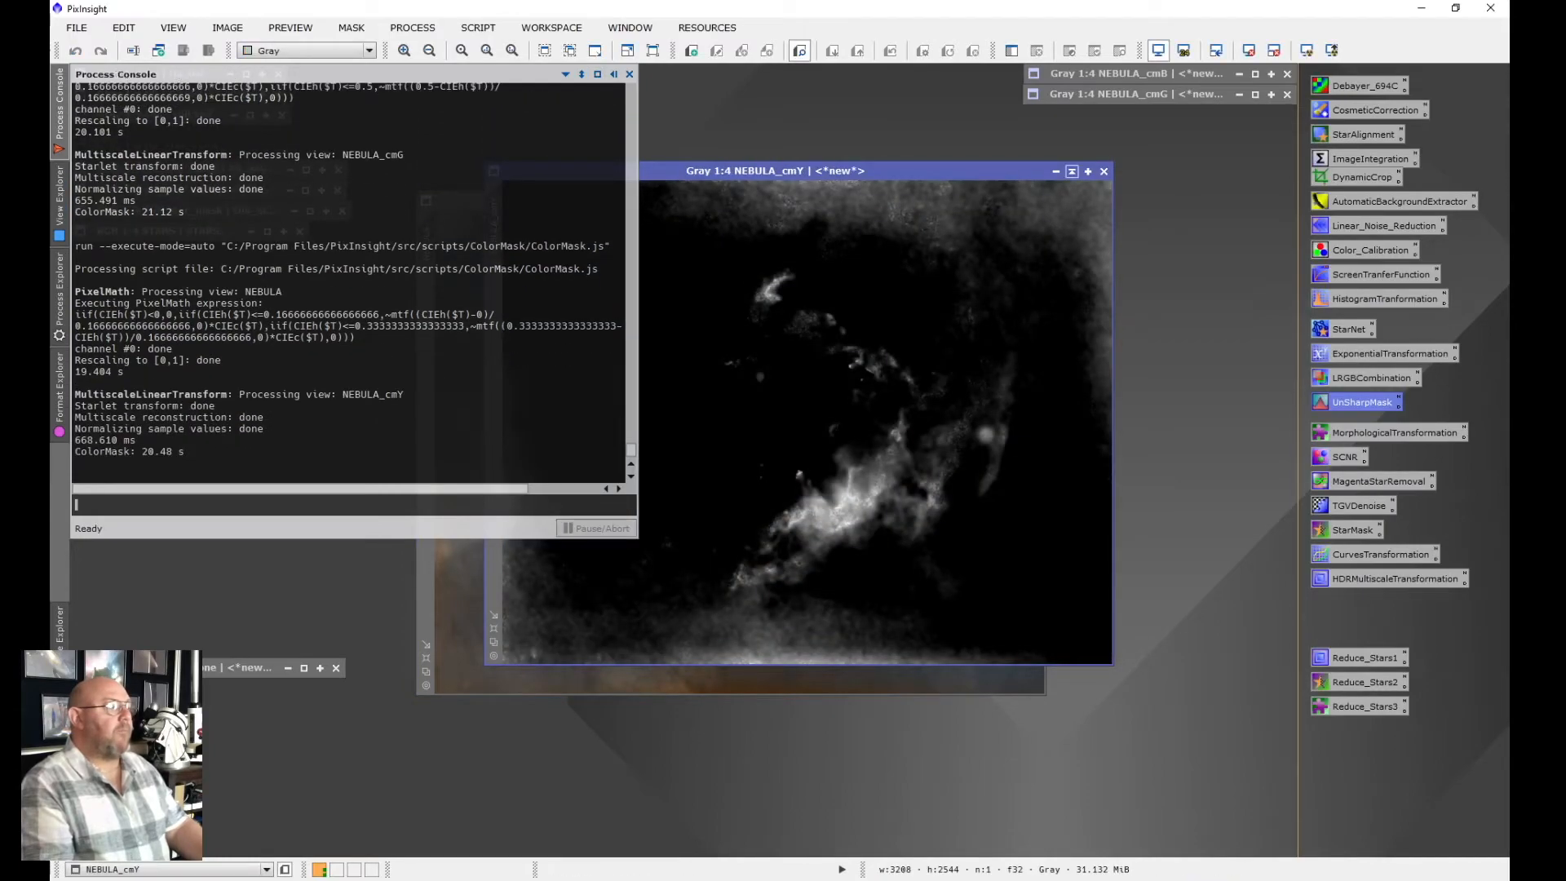
left_click_drag(767, 413, 1123, 115)
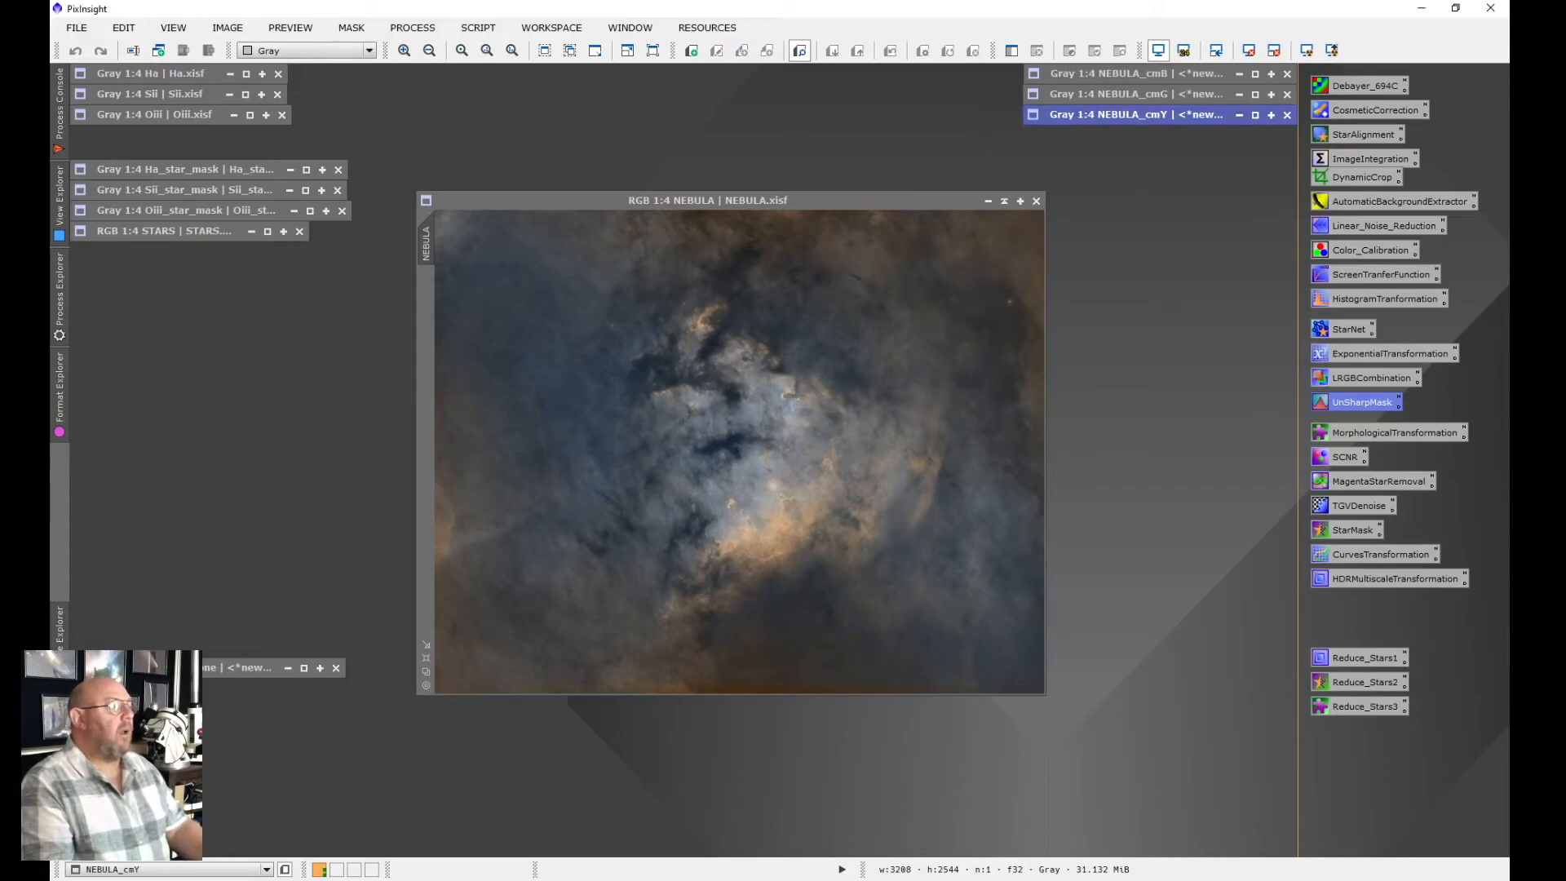
Restore the blue colour mask NEBULA_cmB, apply it as a mask to NEBULA, and make NEBULA the active image
left_click(1255, 73)
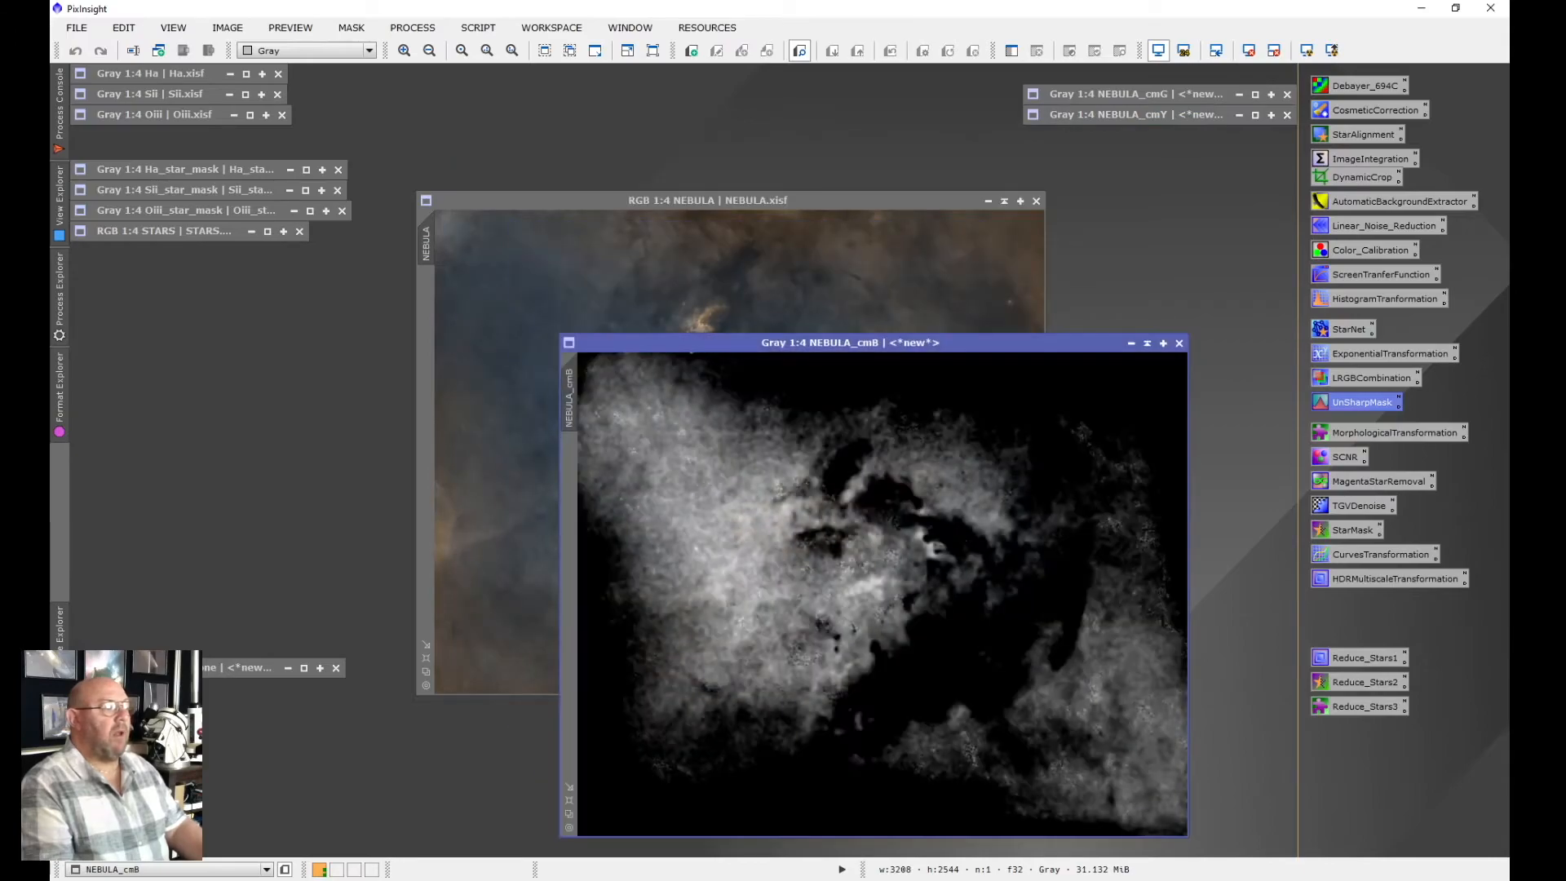
left_click_drag(569, 398, 426, 293)
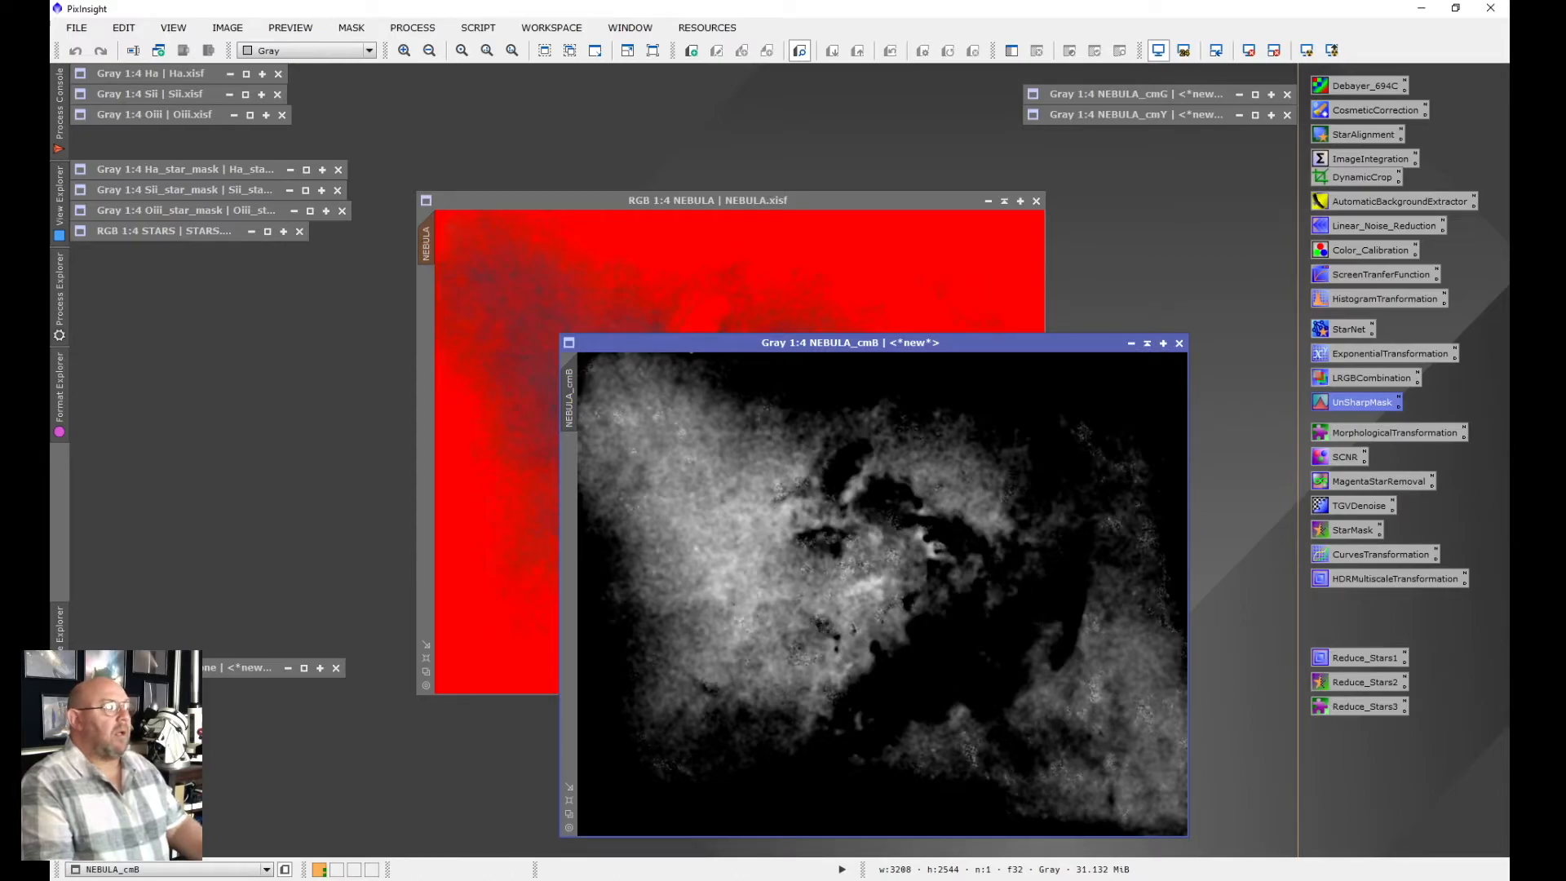
key("ctrl+Tab")
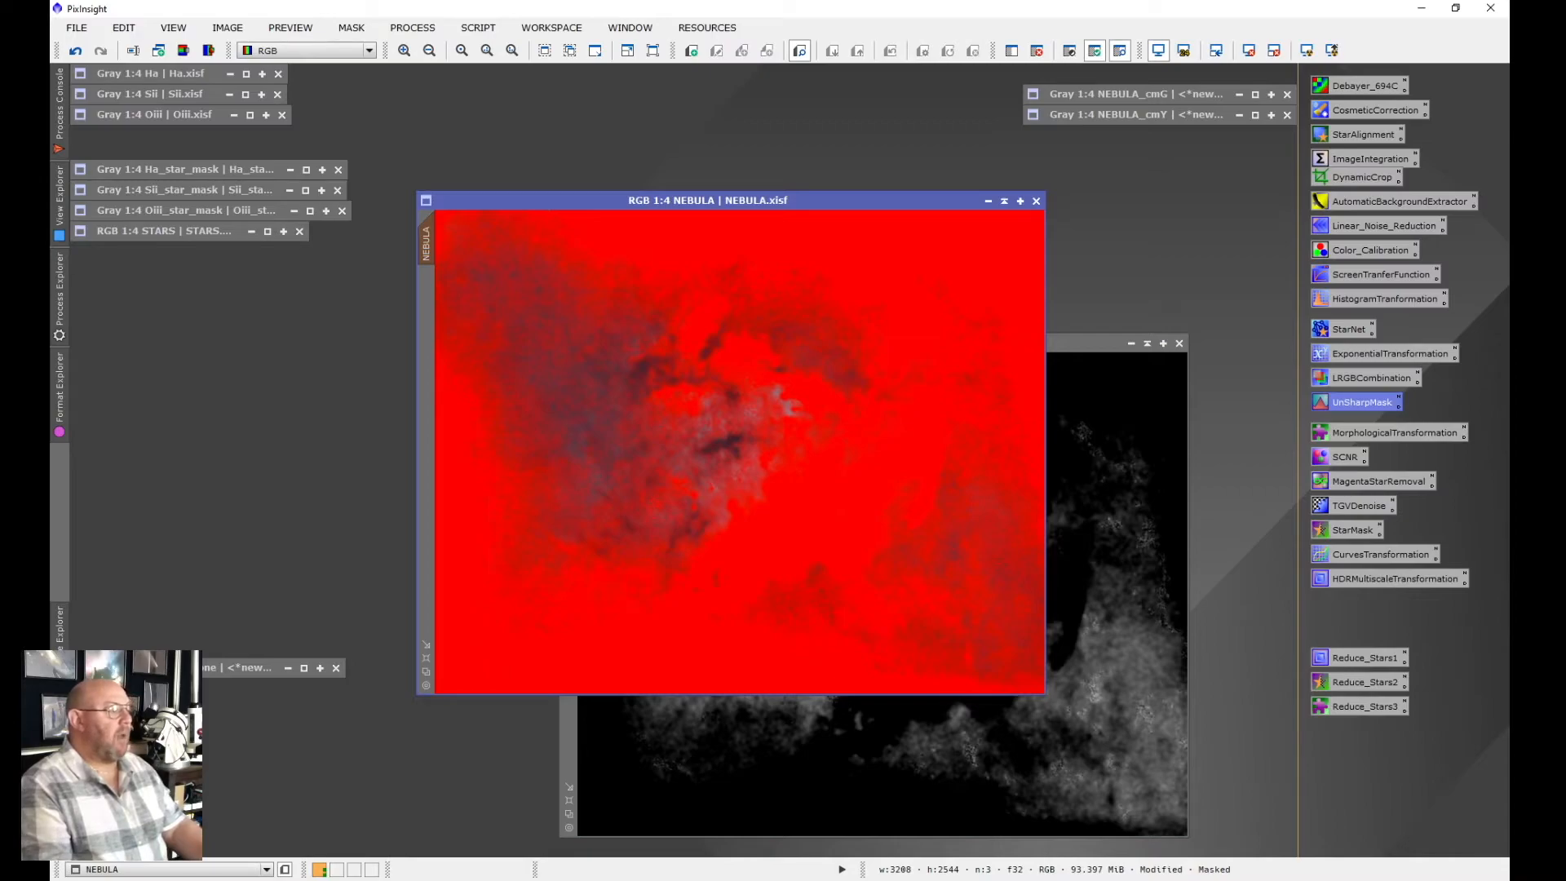
Open CurvesTransformation with a real-time preview and raise the blue curve of NEBULA's masked areas from input 0.44444 to output 0.52972
left_click(1379, 555)
double_click(1379, 555)
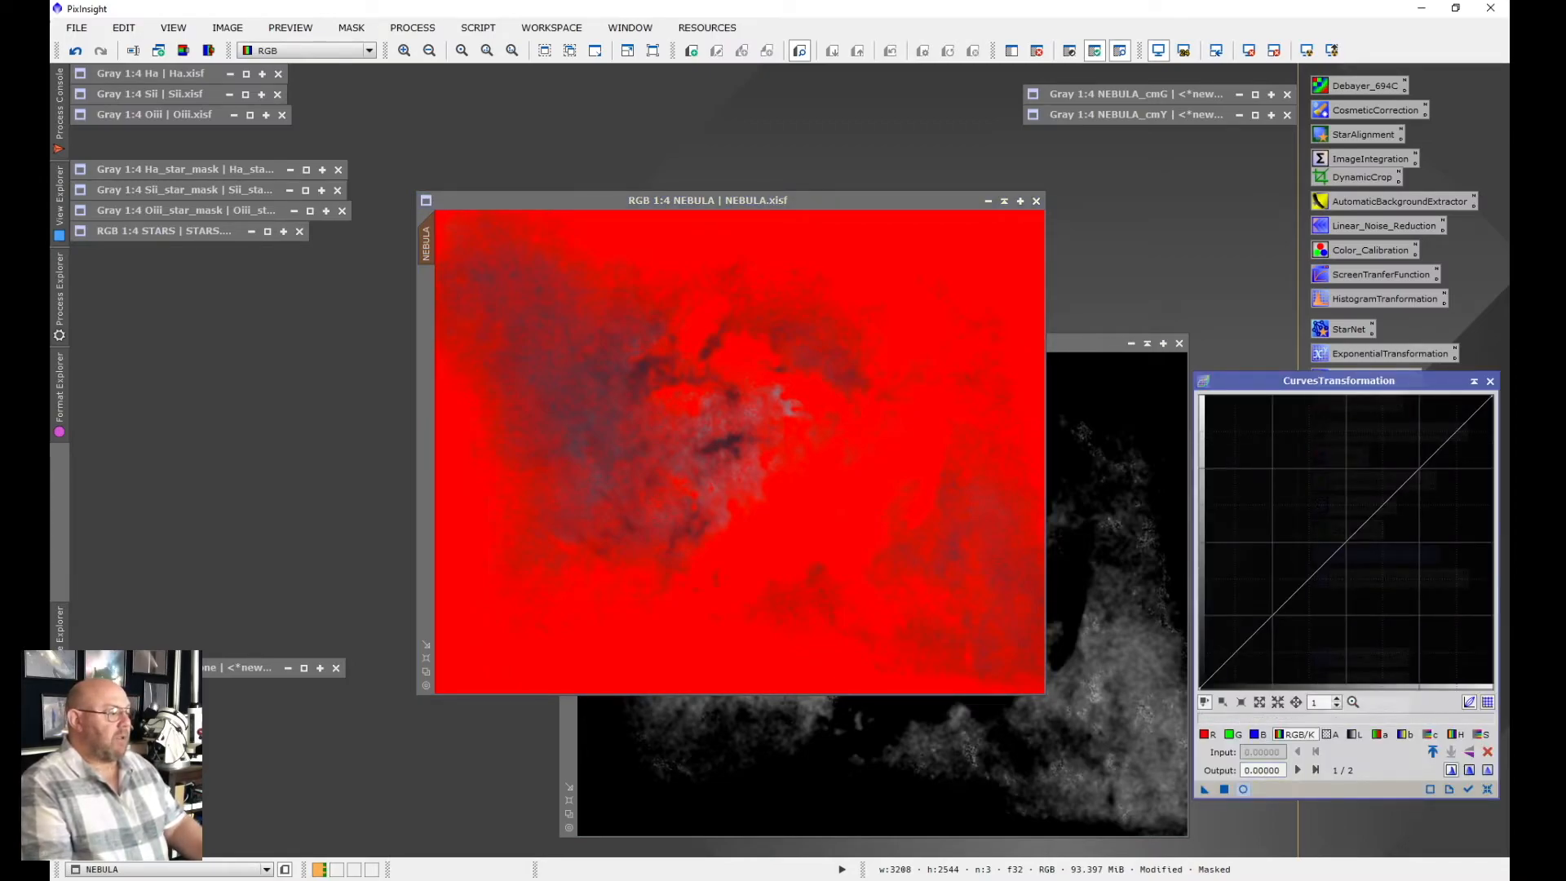
left_click(1243, 789)
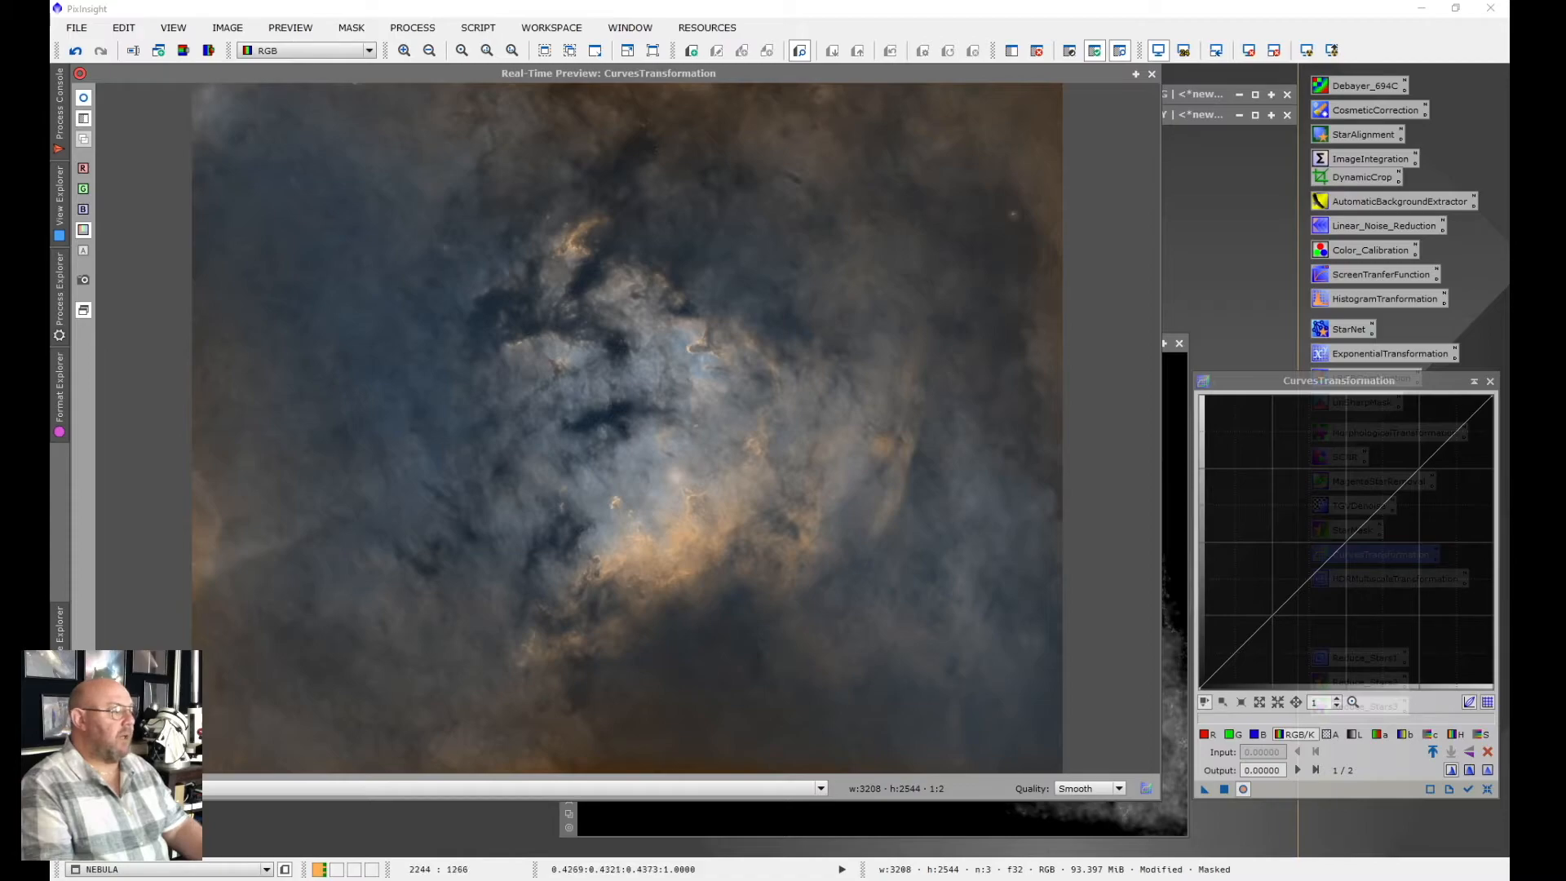
left_click(1256, 734)
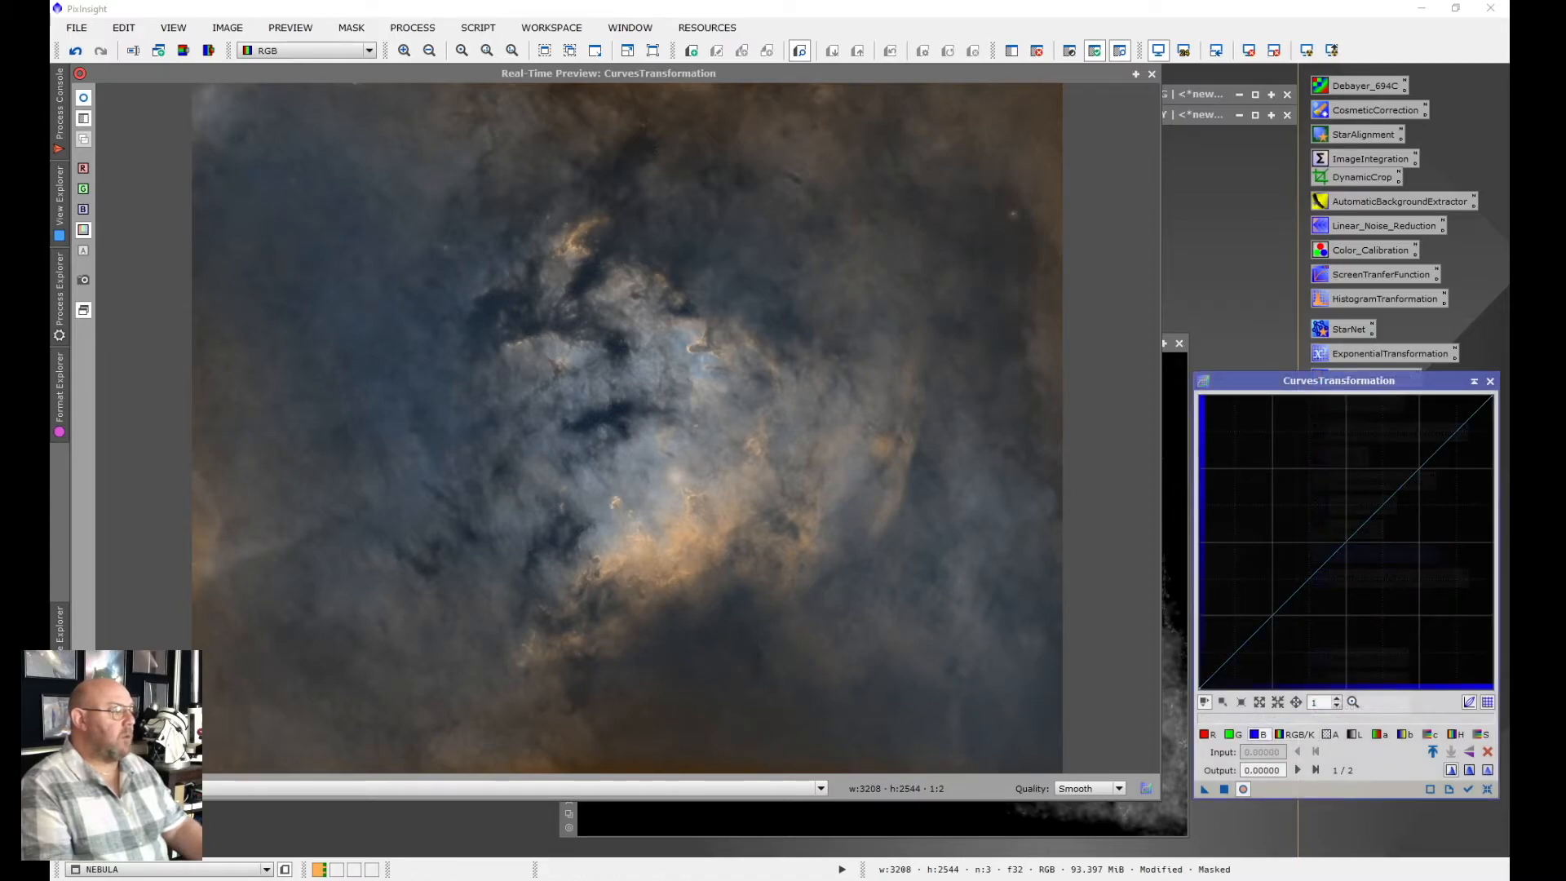
left_click_drag(1341, 546, 1329, 532)
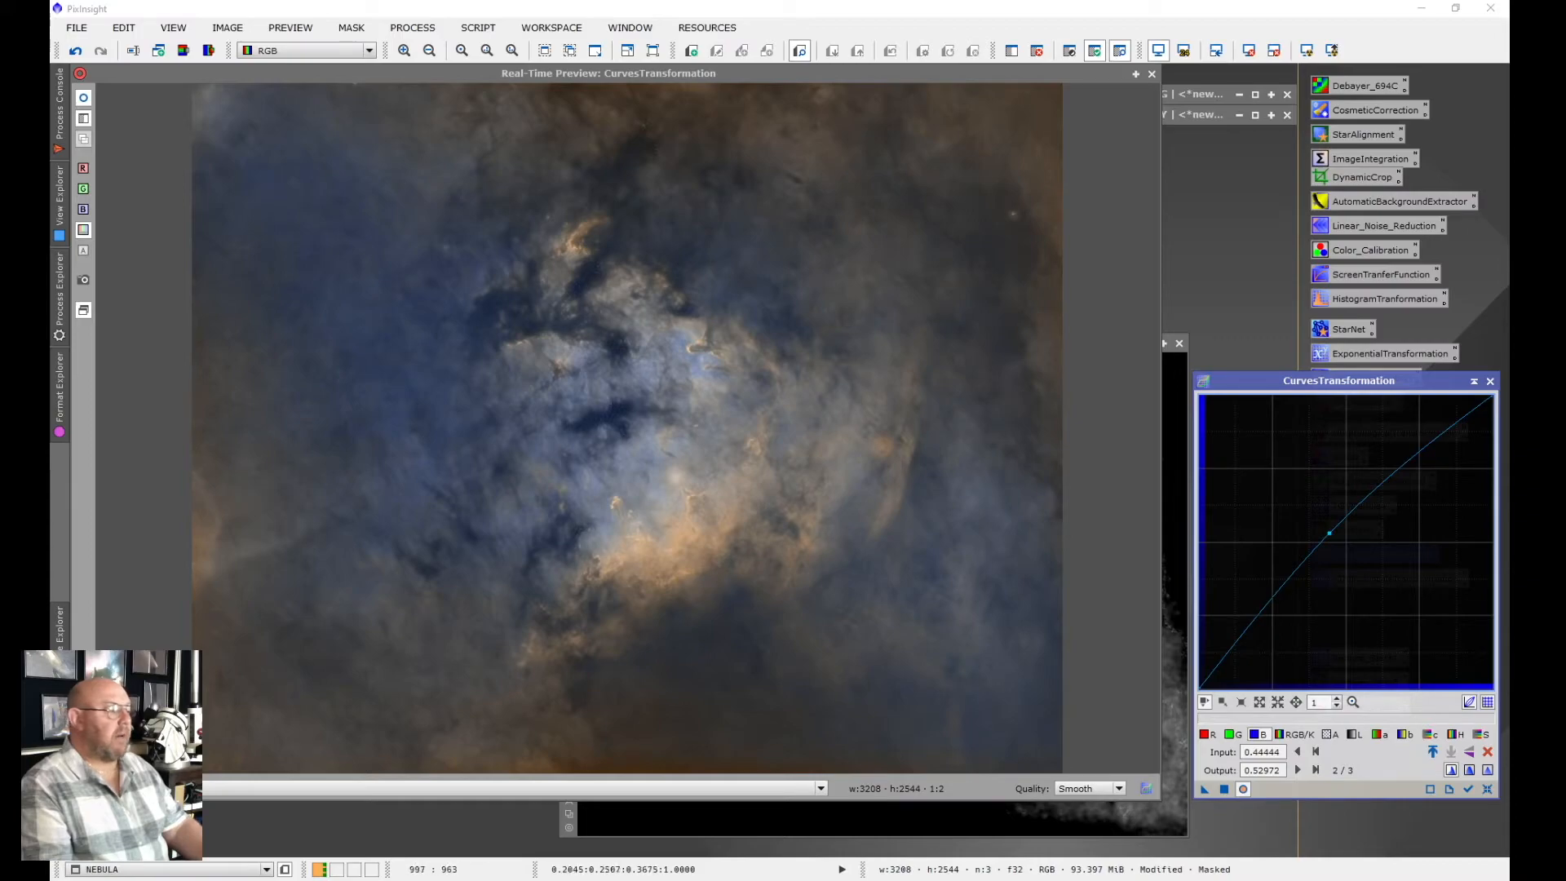
Lower the midtones of the green and red curves, placing the red point at input 0.55297, output 0.46512
left_click(1231, 734)
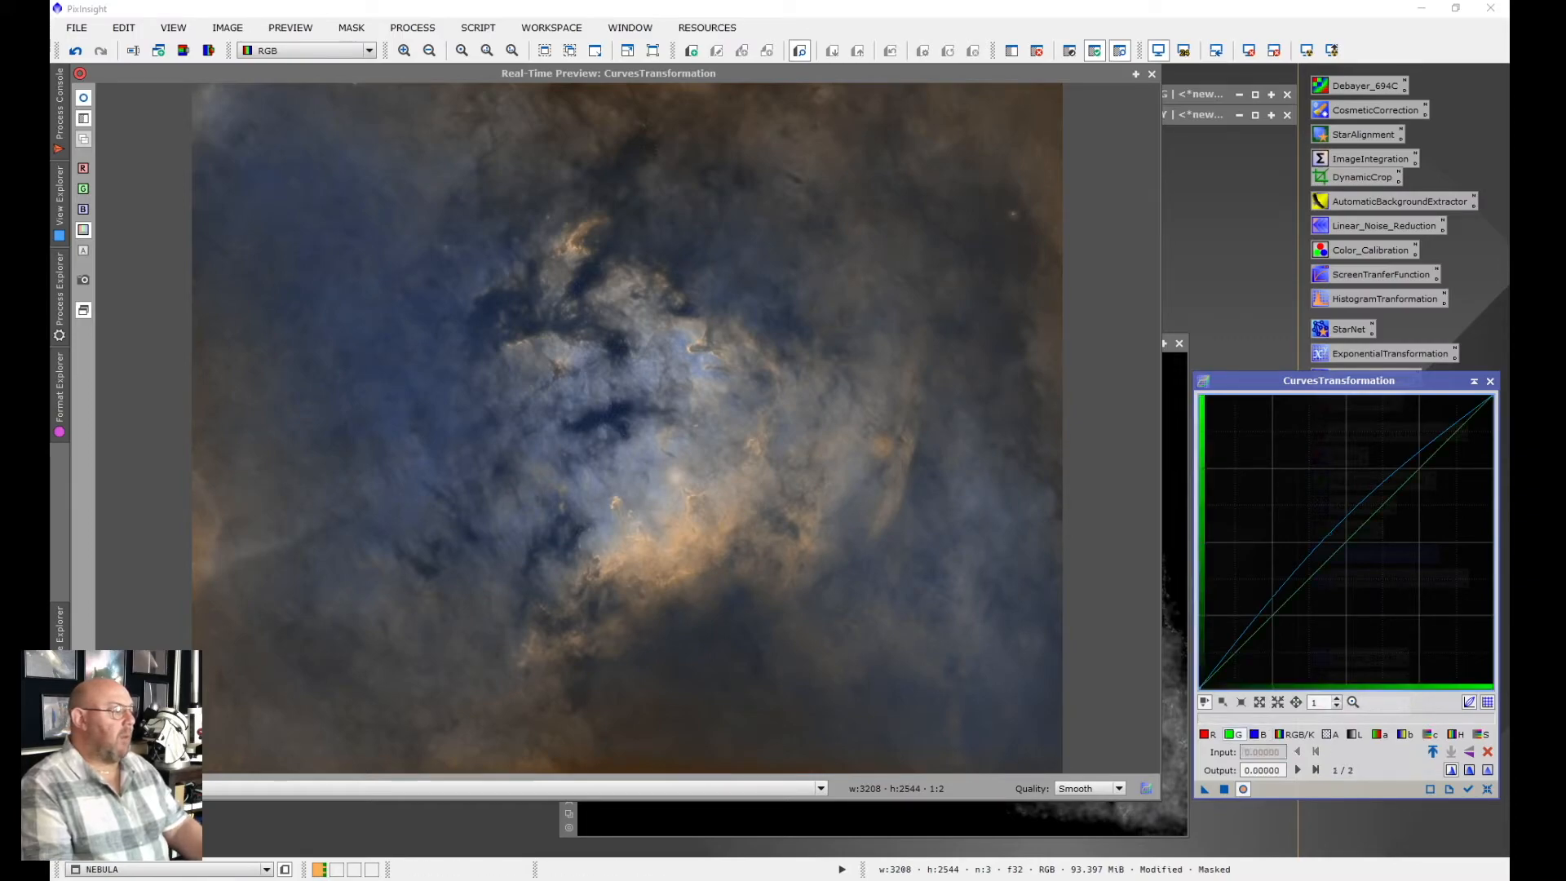
left_click_drag(1345, 545, 1365, 547)
left_click(1204, 734)
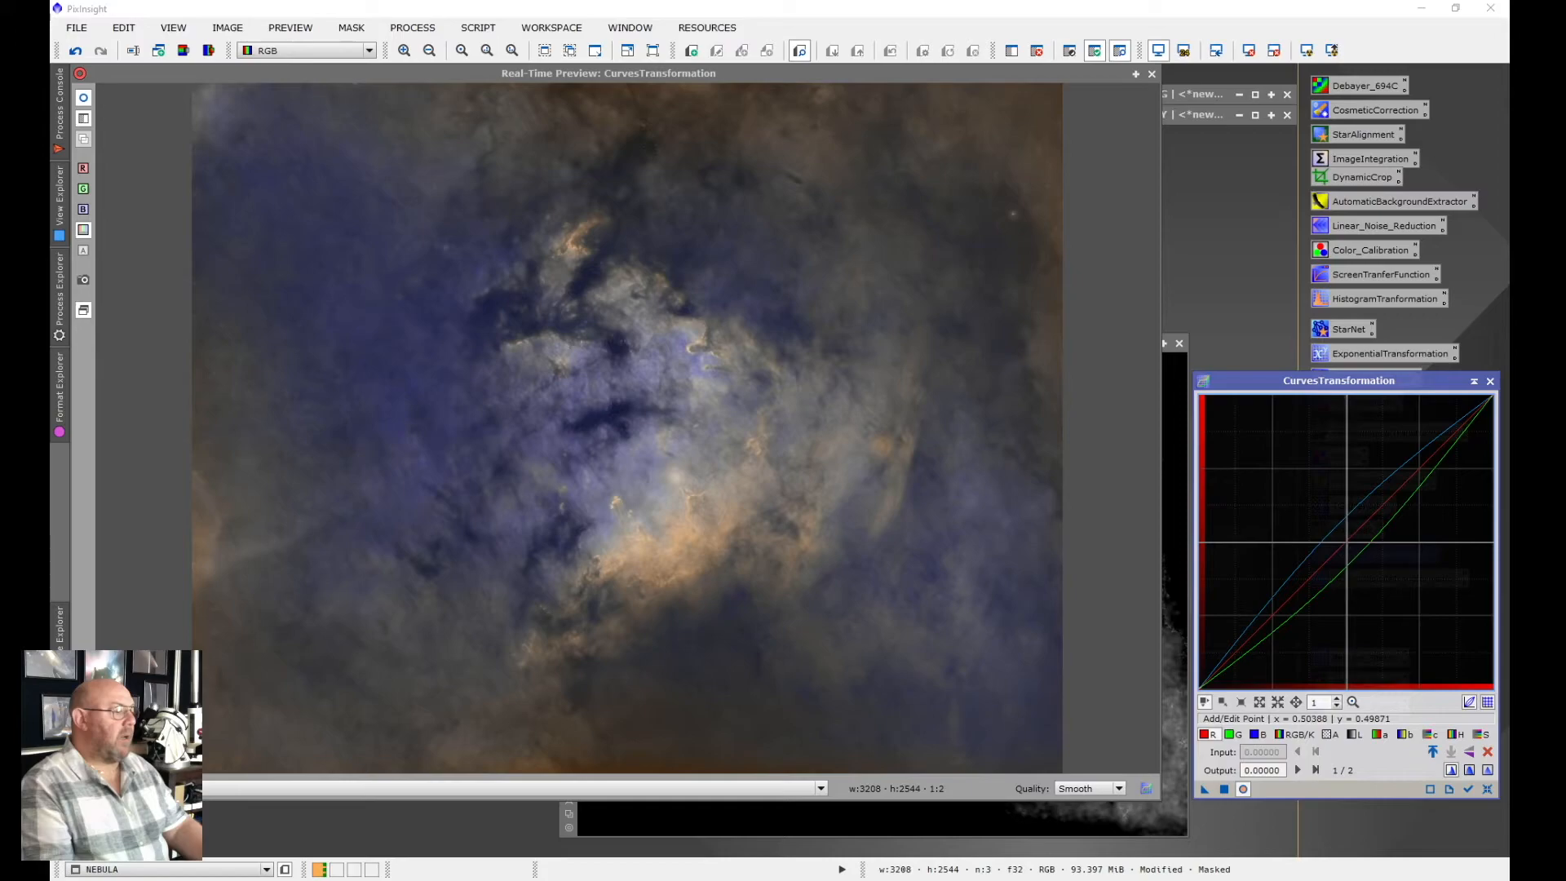
left_click_drag(1346, 543, 1360, 552)
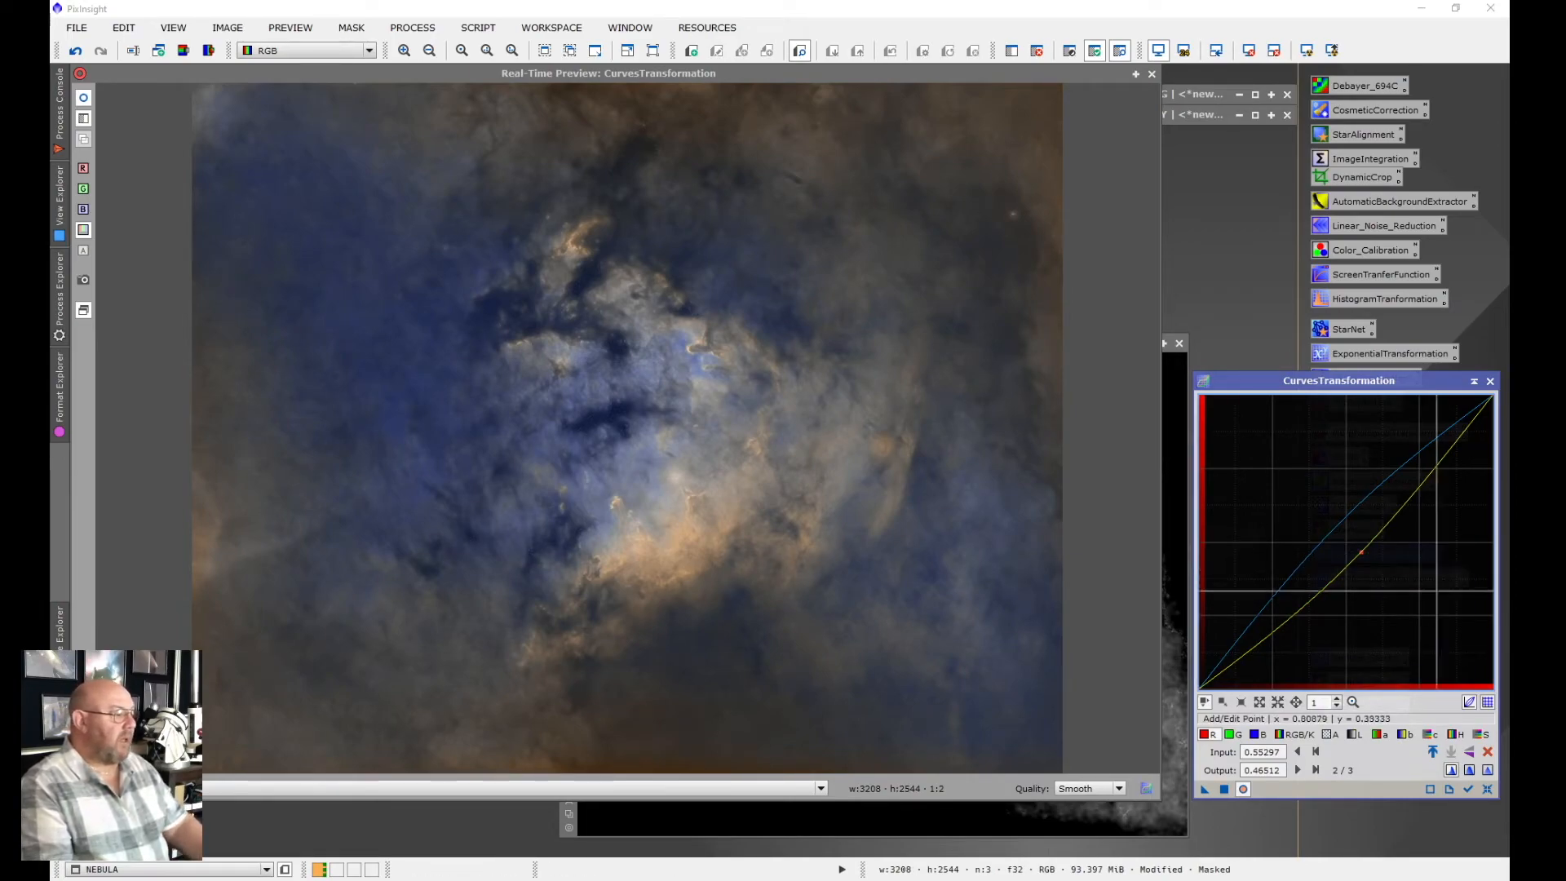
Experiment with the b* curve in both directions and settle on a slightly lowered point at input 0.55814, output 0.50388
left_click(1404, 734)
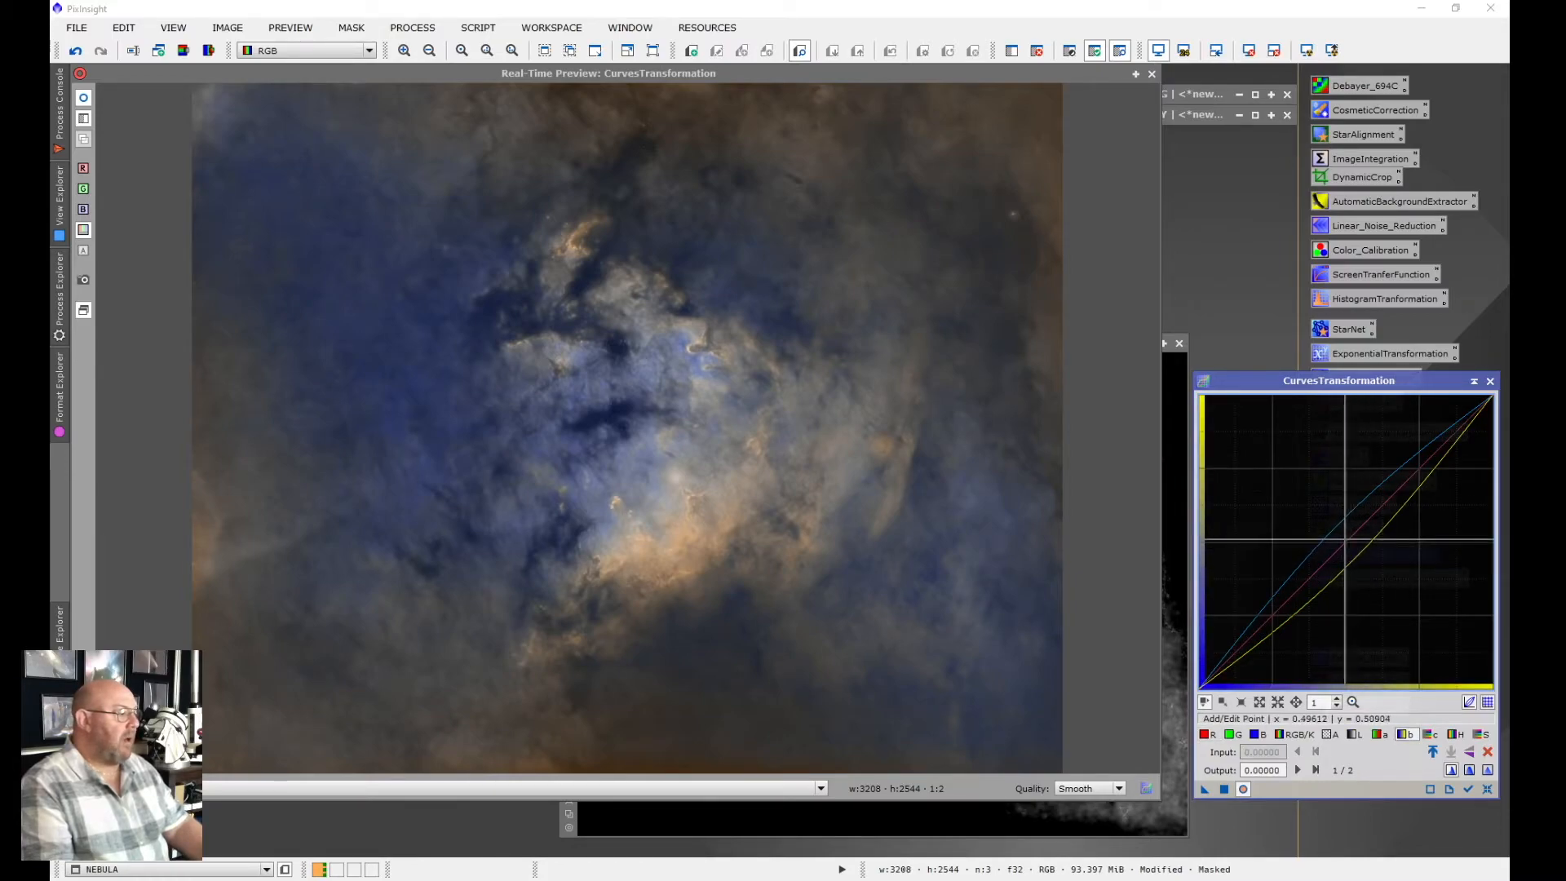
left_click(1356, 545)
left_click_drag(1356, 545, 1394, 569)
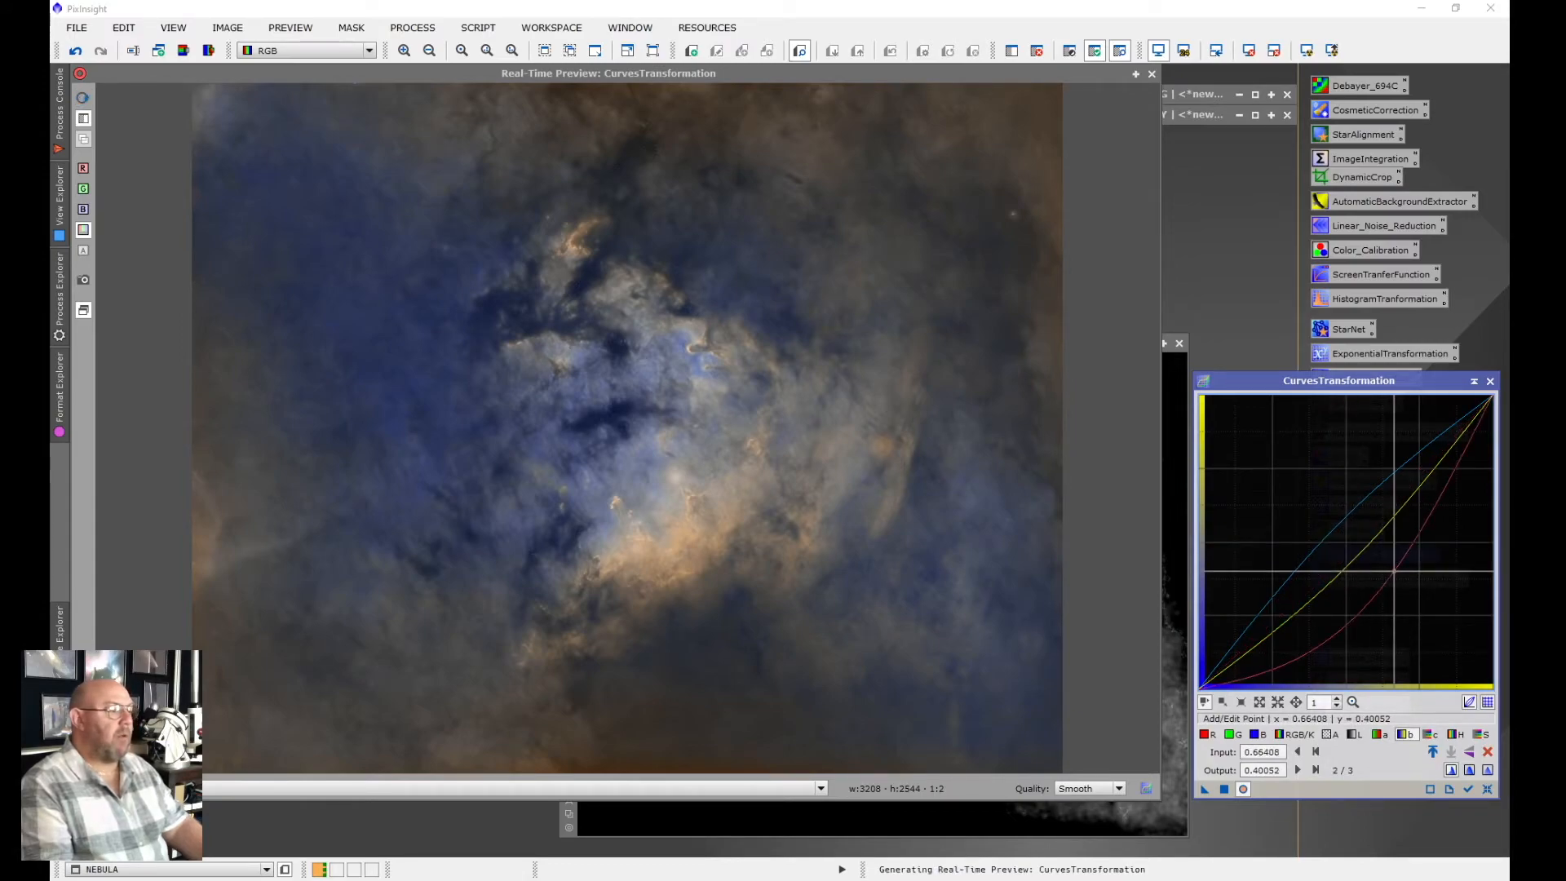
left_click_drag(1395, 570, 1303, 499)
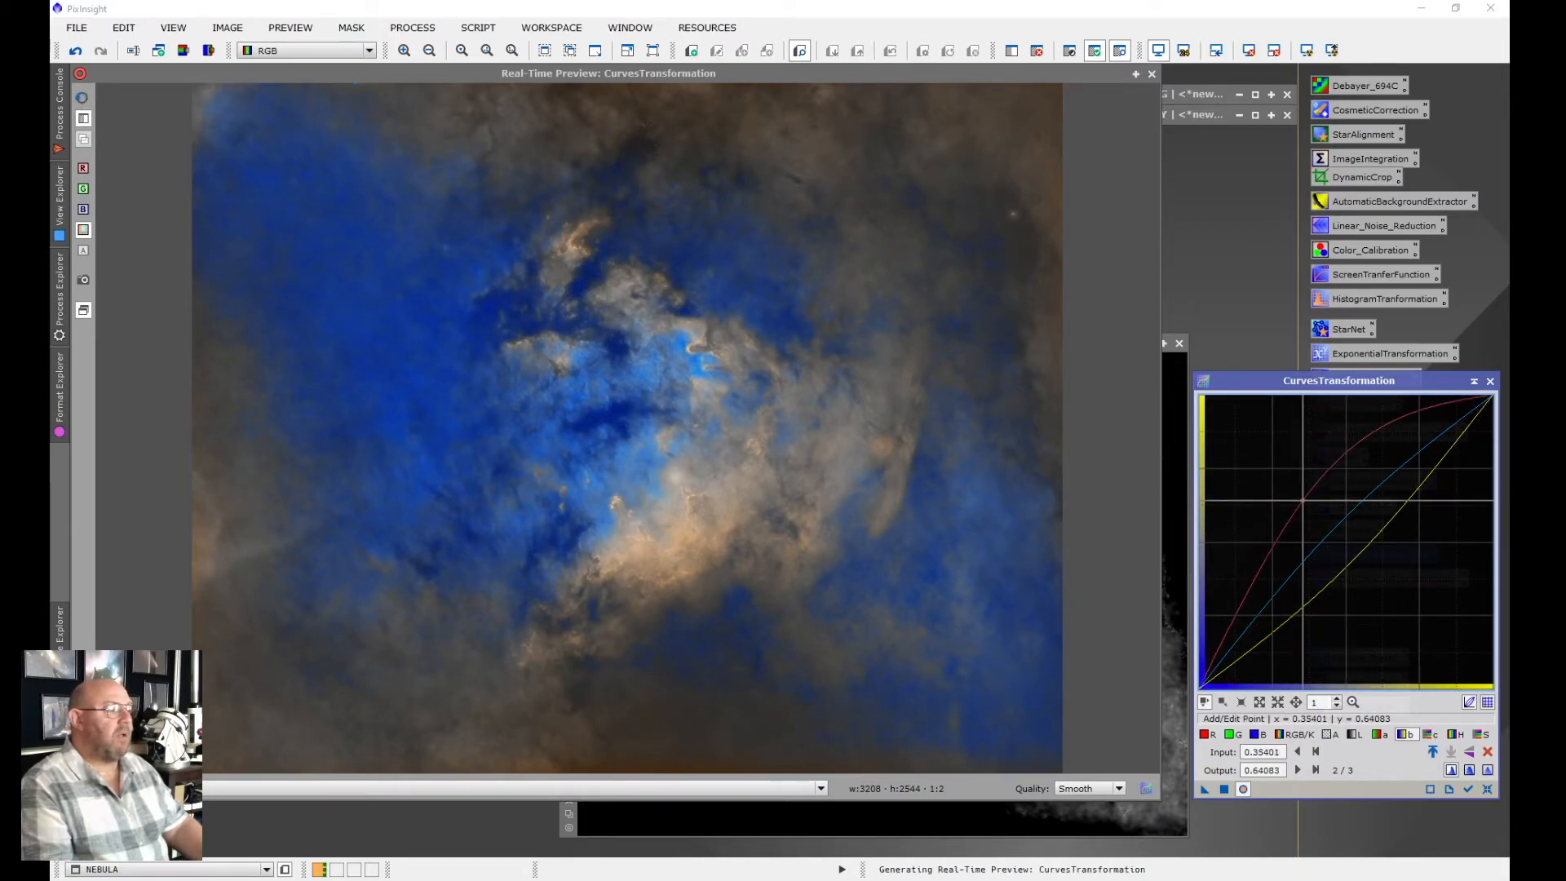
left_click_drag(1304, 499, 1363, 540)
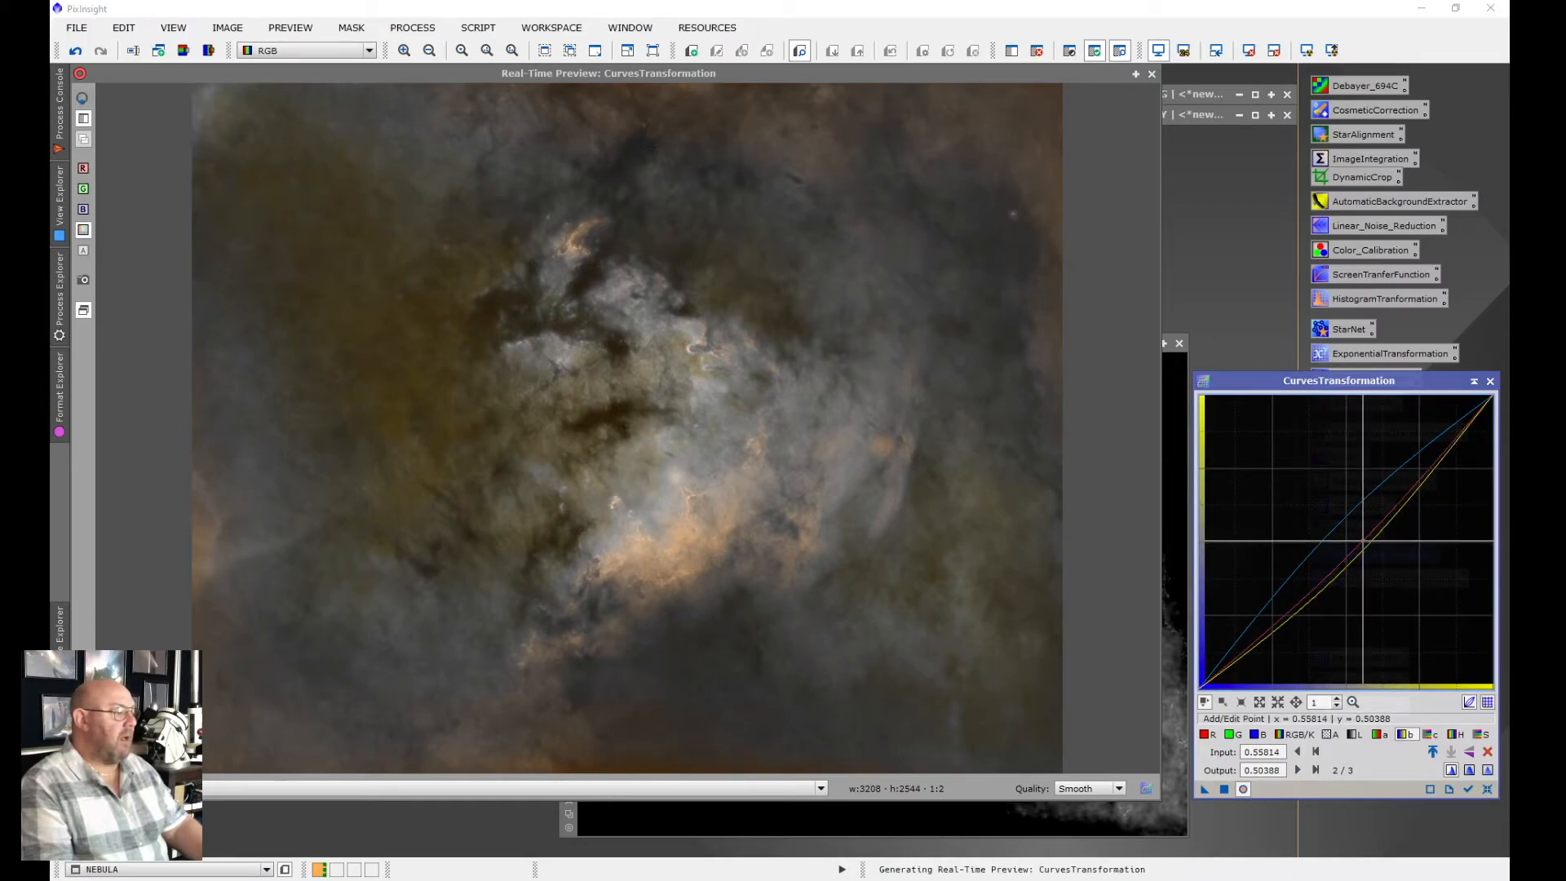
Shape a contrast S-curve on RGB/K with raised highlights and shadows at input 0.12920, output 0.09044, apply all curves to NEBULA and reset them
left_click(1294, 734)
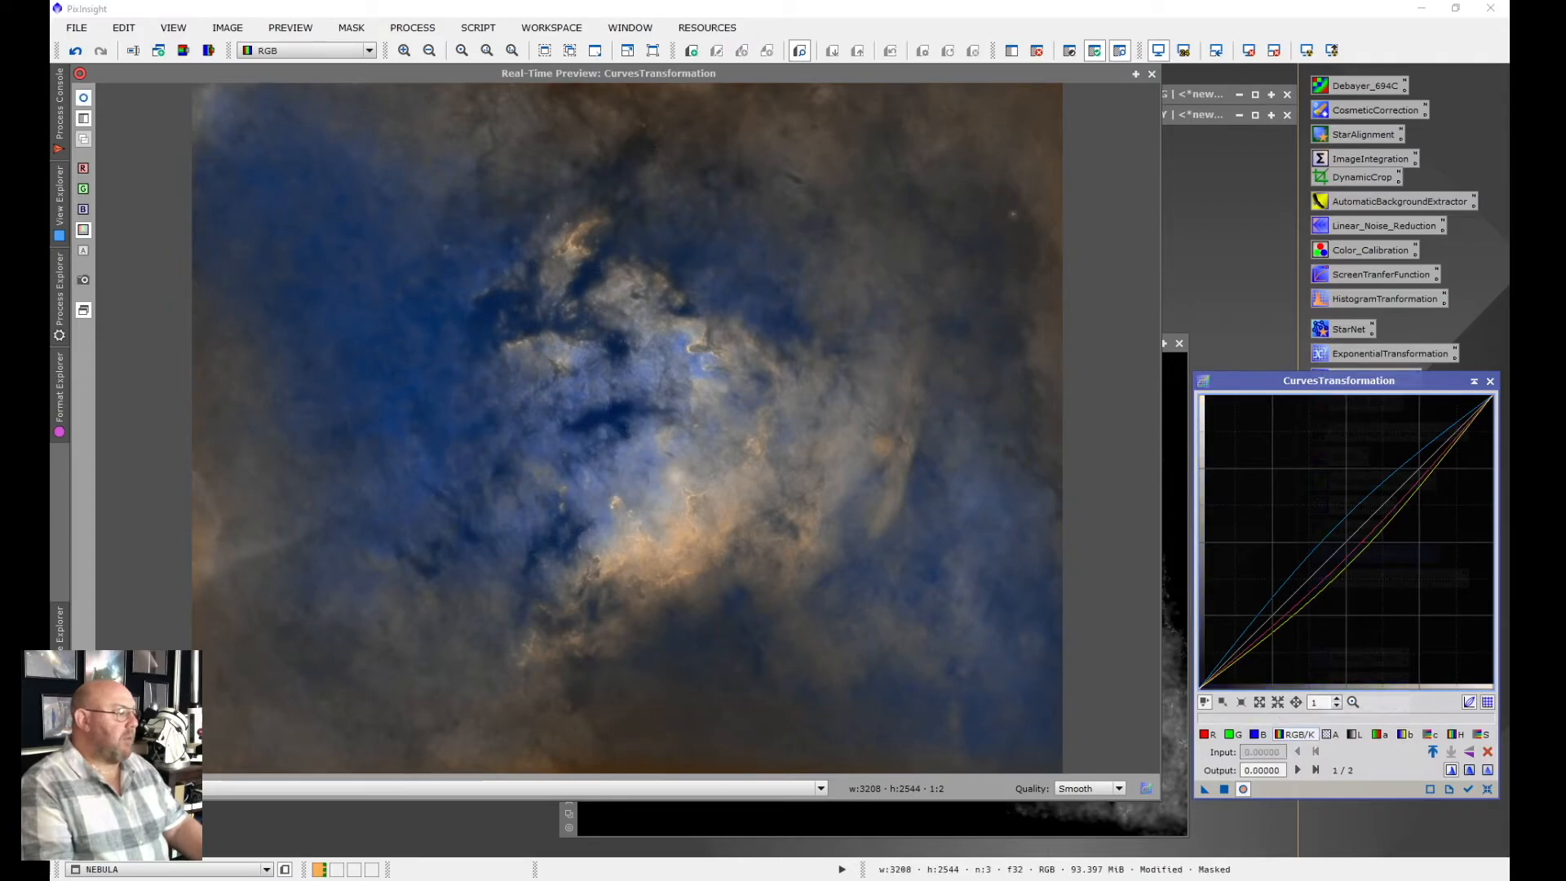
left_click(1442, 437)
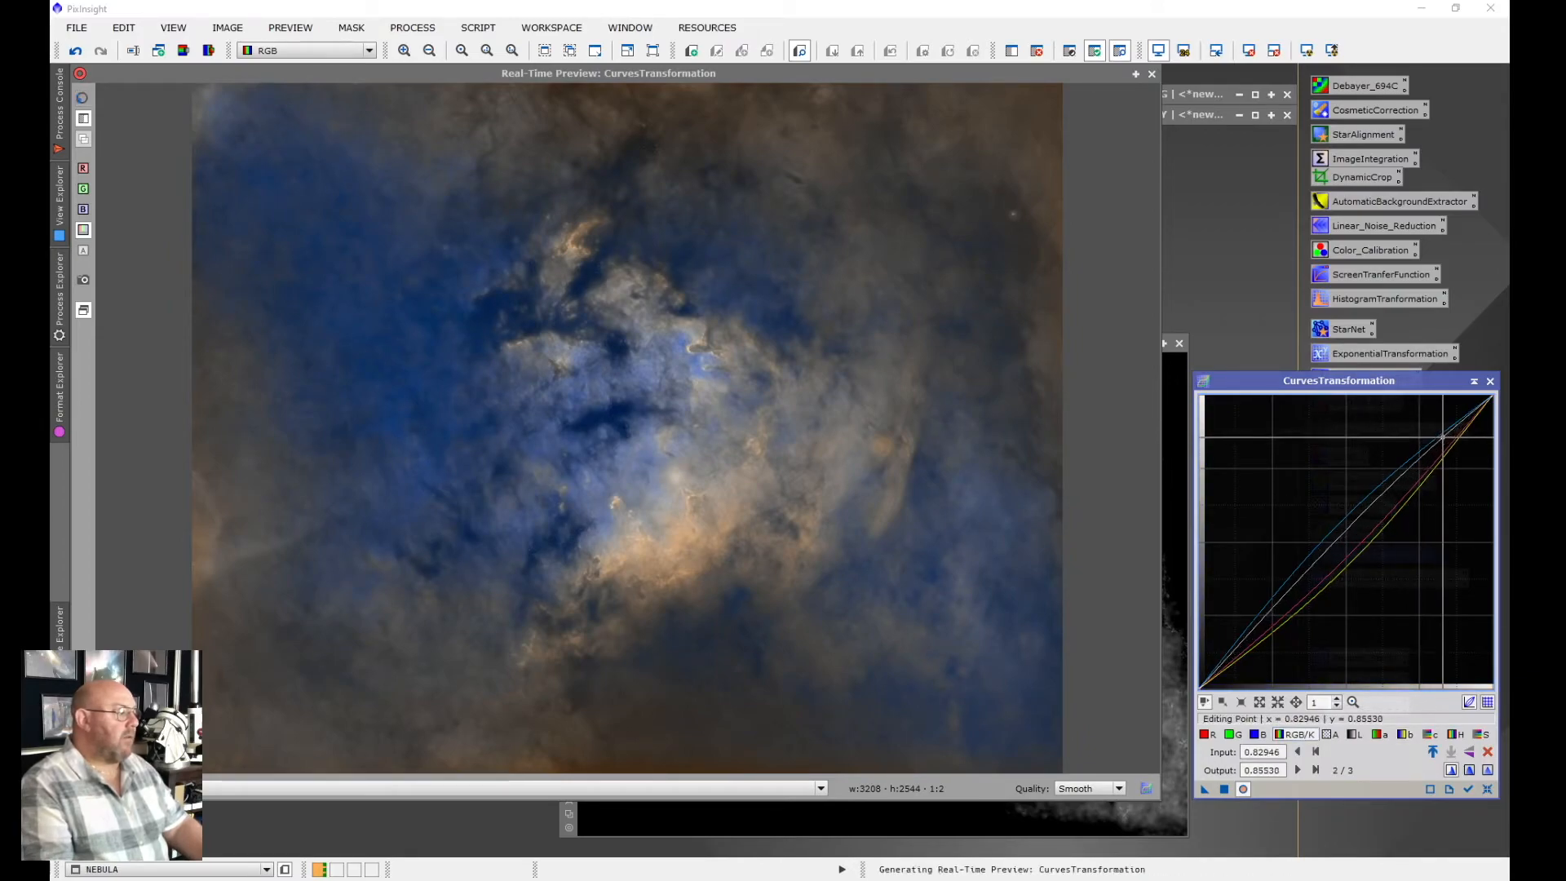
left_click_drag(1441, 437, 1441, 433)
left_click_drag(1224, 685, 1236, 661)
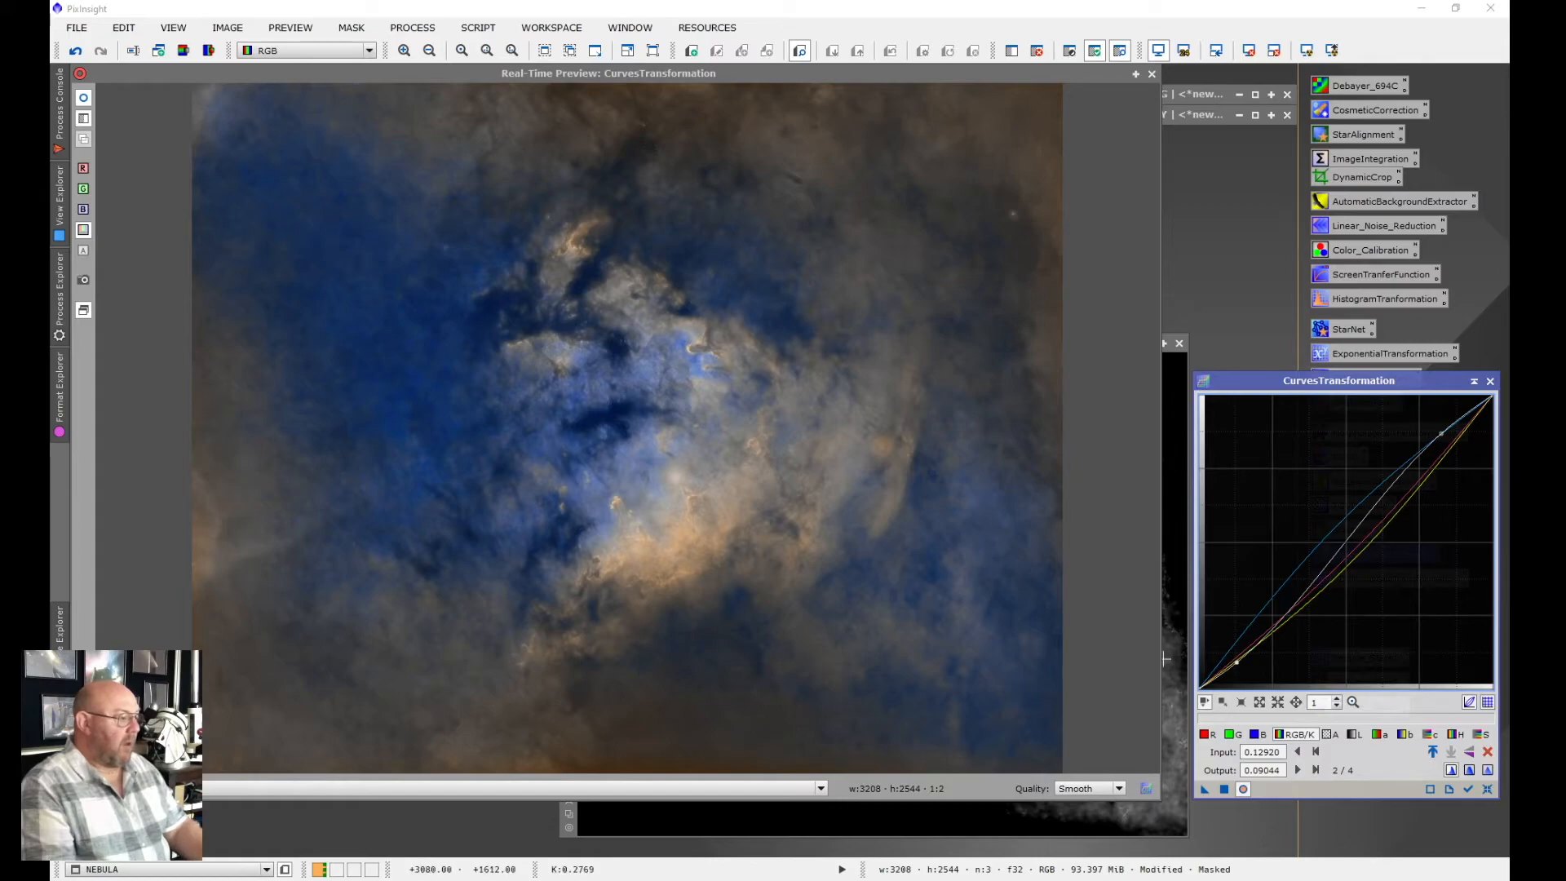
left_click(1224, 789)
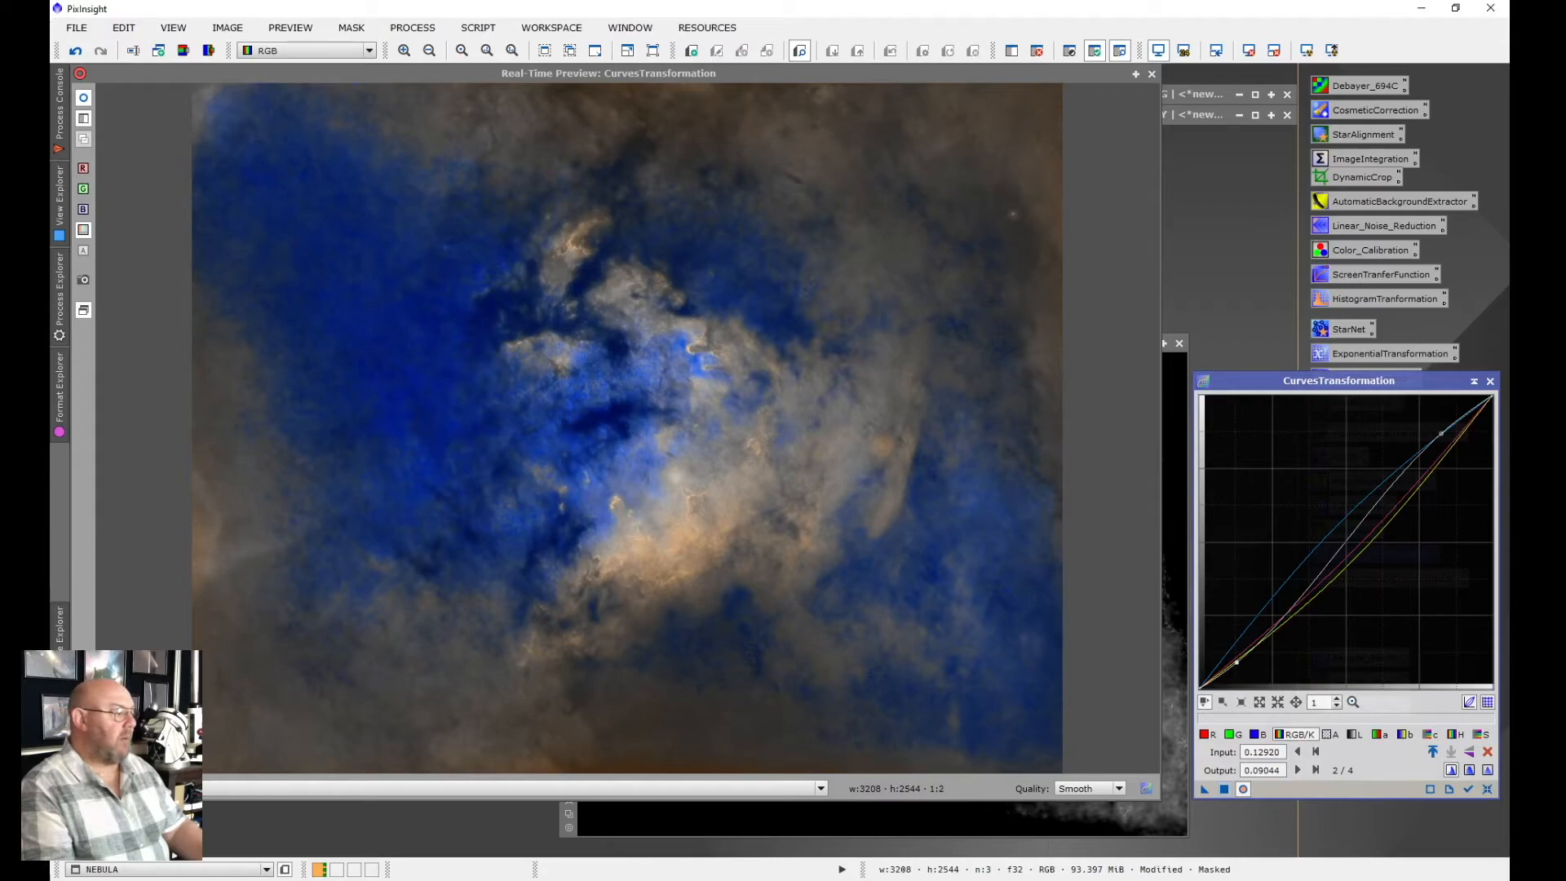
left_click(1487, 788)
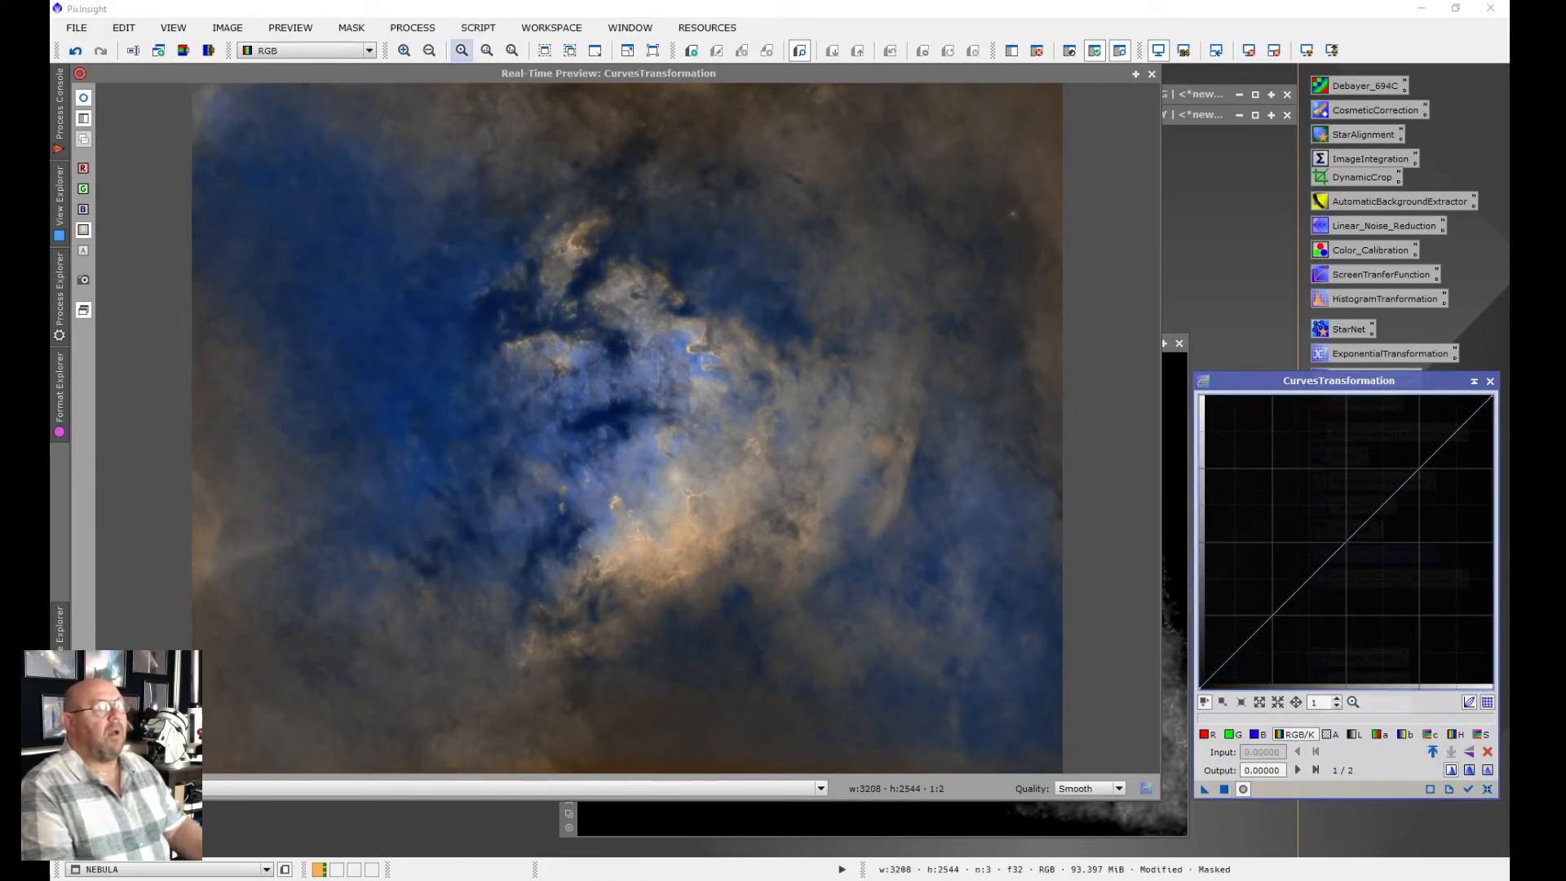
Invert the mask on NEBULA and anchor the RGB/K curve near its quarter, middle and three-quarter points
left_click(352, 28)
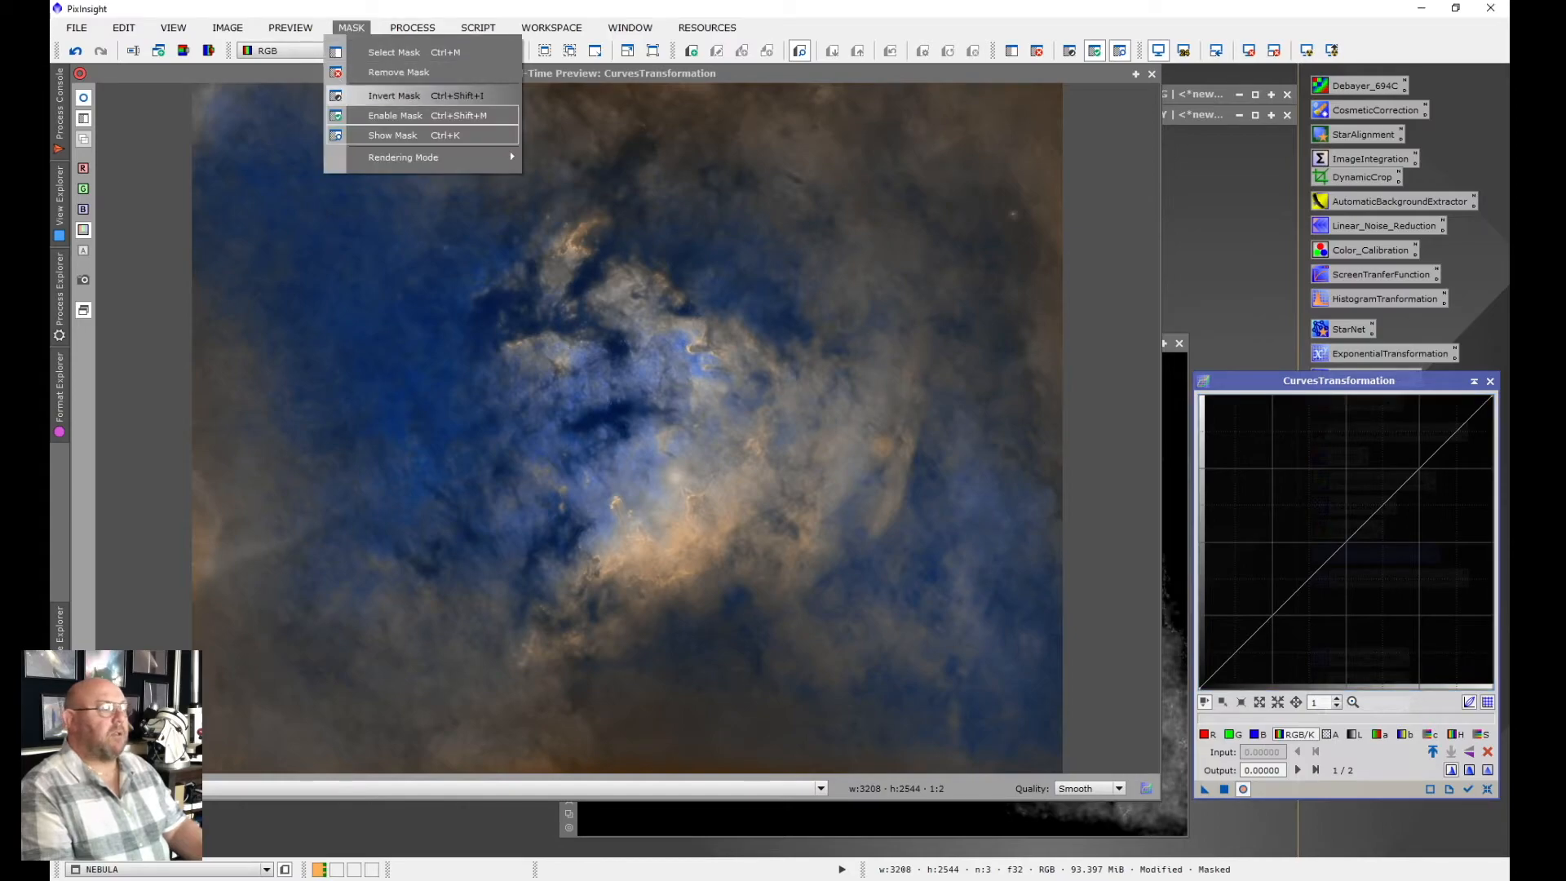
key("Escape")
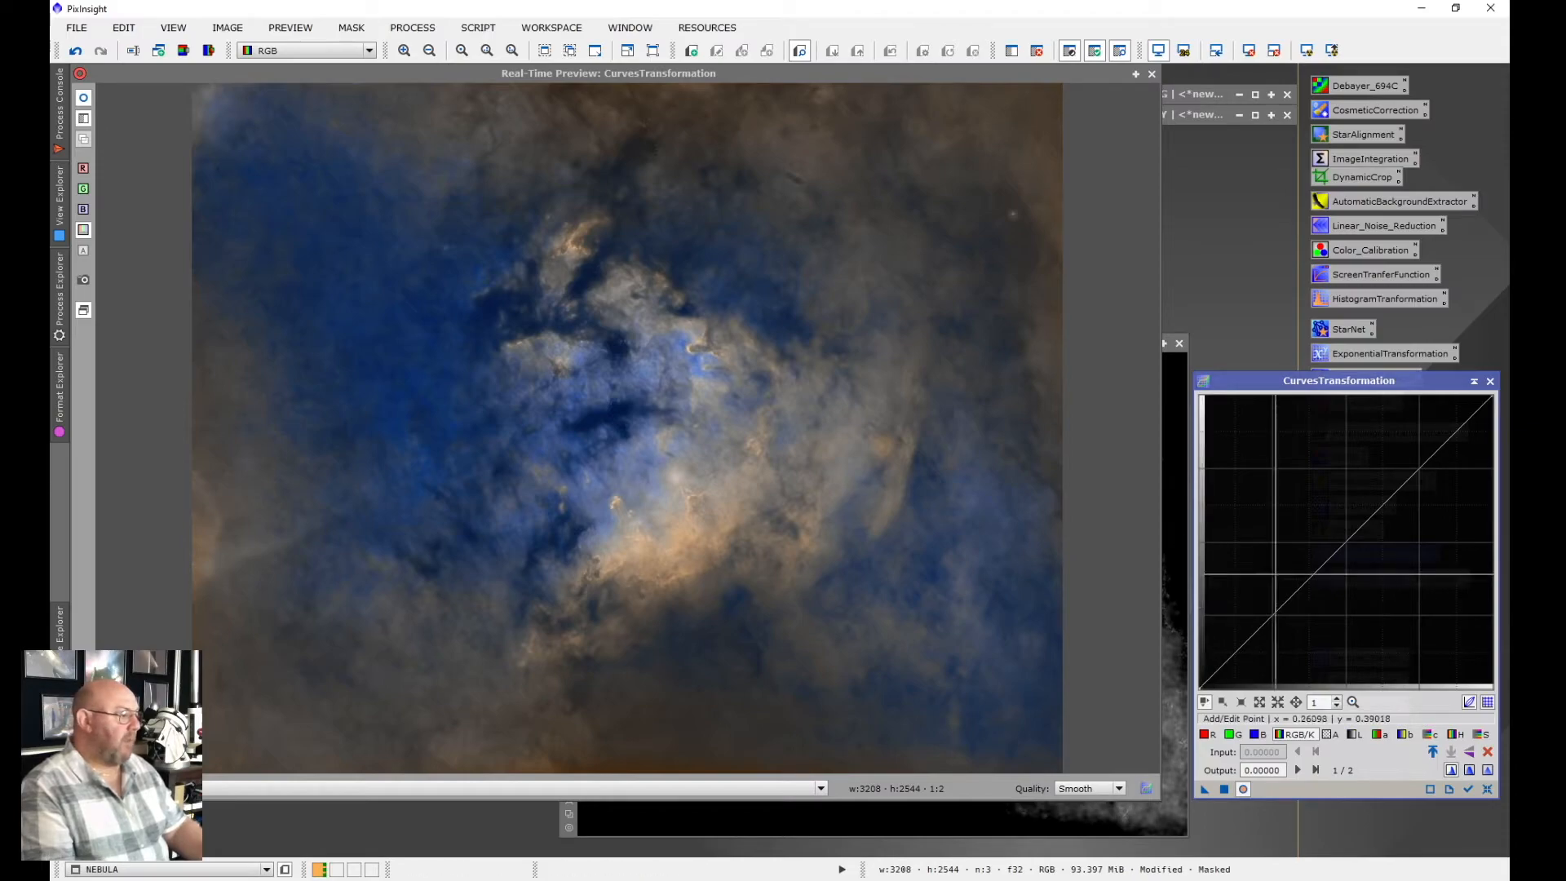
left_click(1270, 616)
left_click(1345, 544)
left_click(1418, 467)
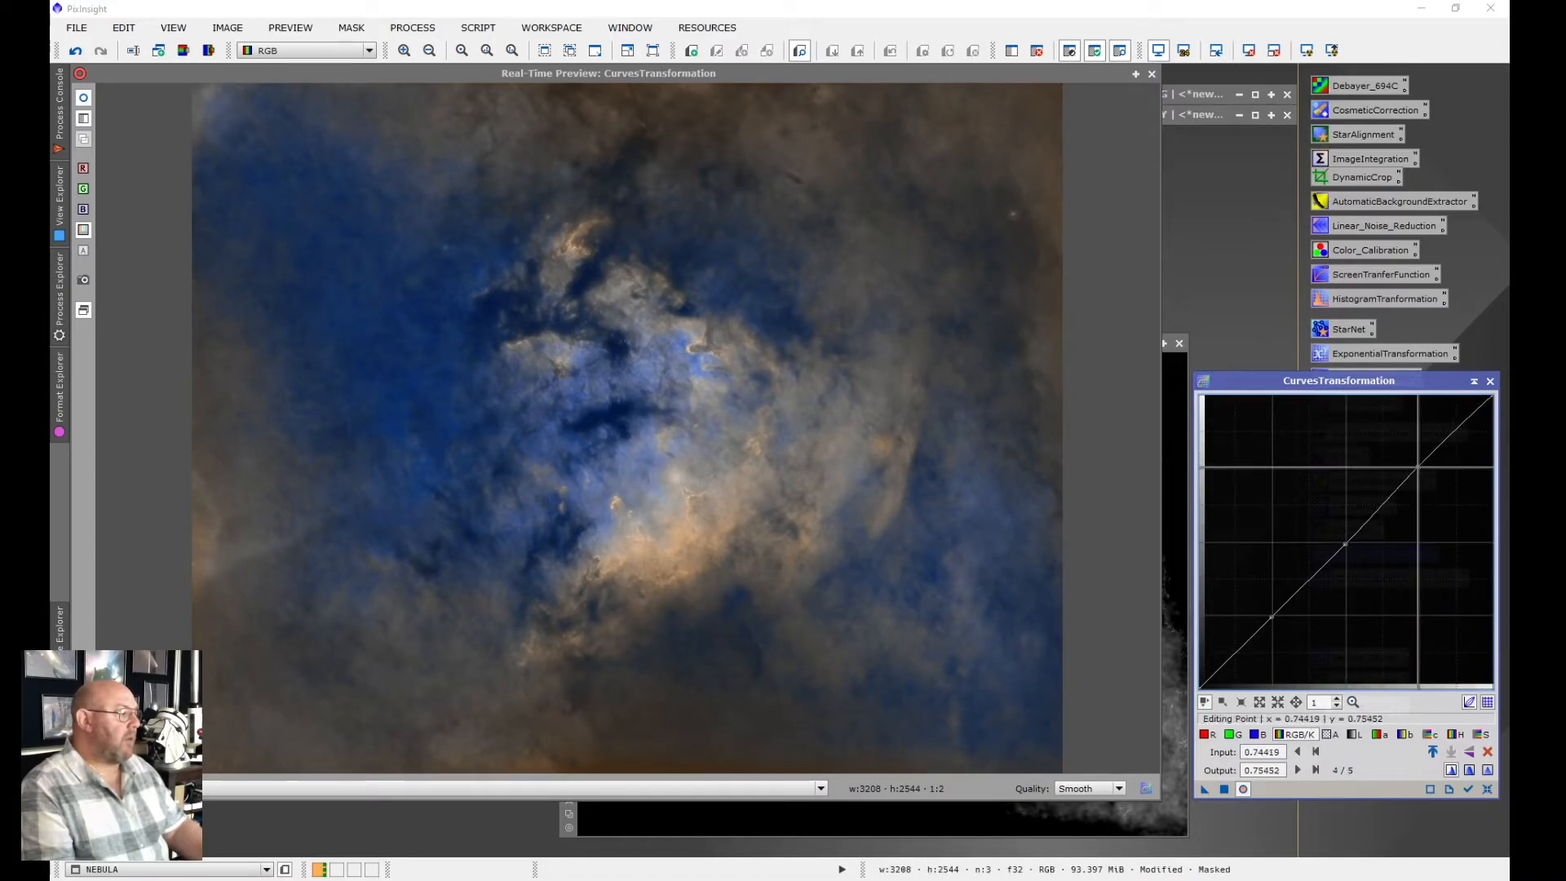
Add RGB/K contrast with a shadow point at 0.13953/0.11370 and a highlight point at 0.86822/0.89664, and apply the curve to NEBULA
left_click(1243, 655)
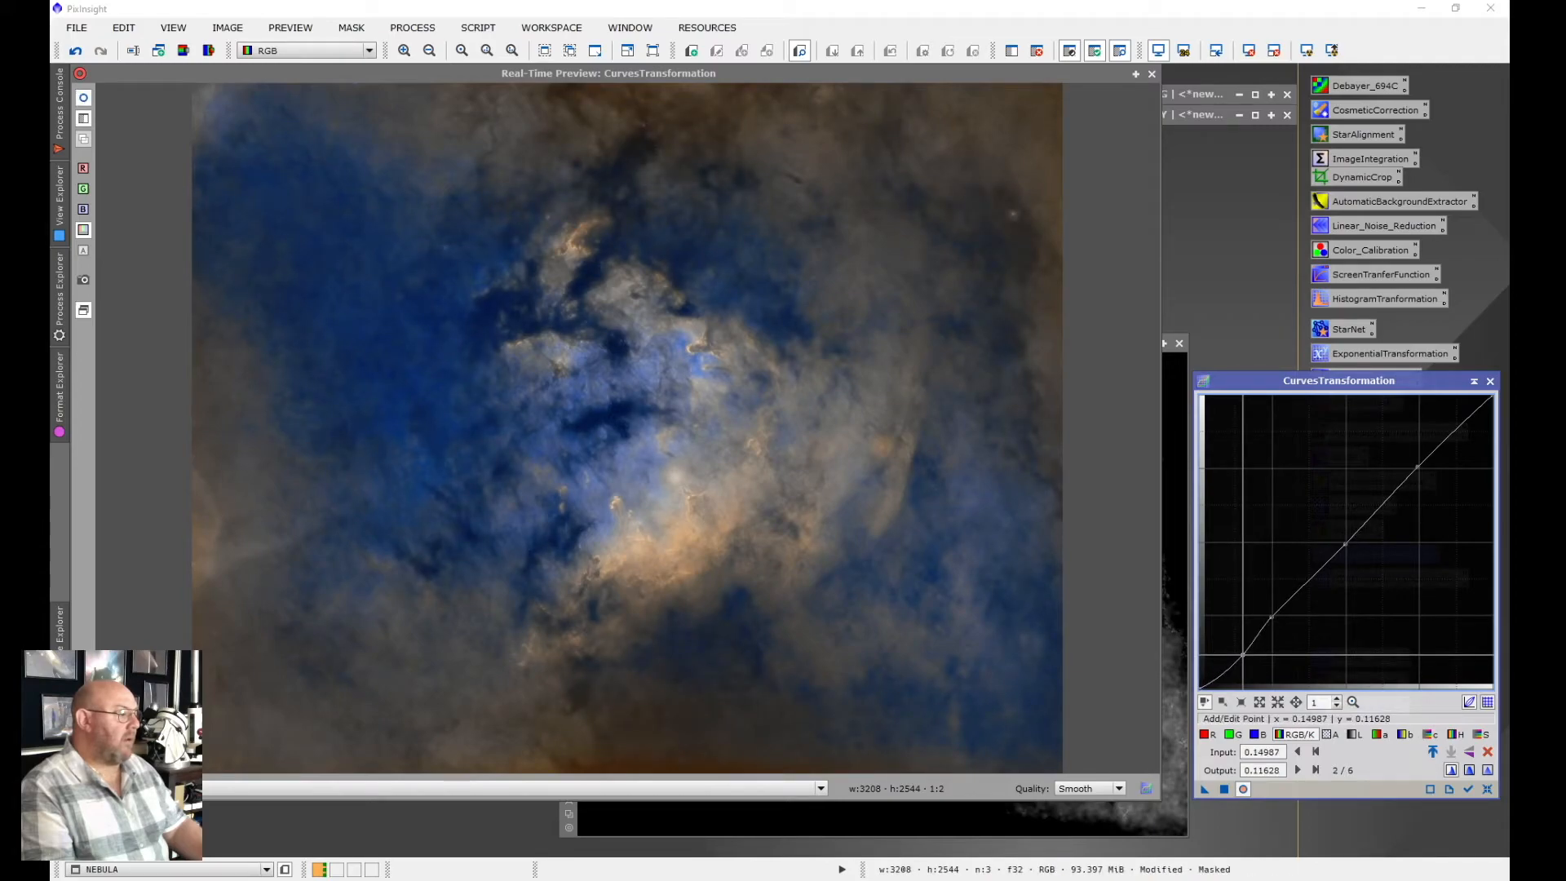
left_click_drag(1243, 655, 1245, 652)
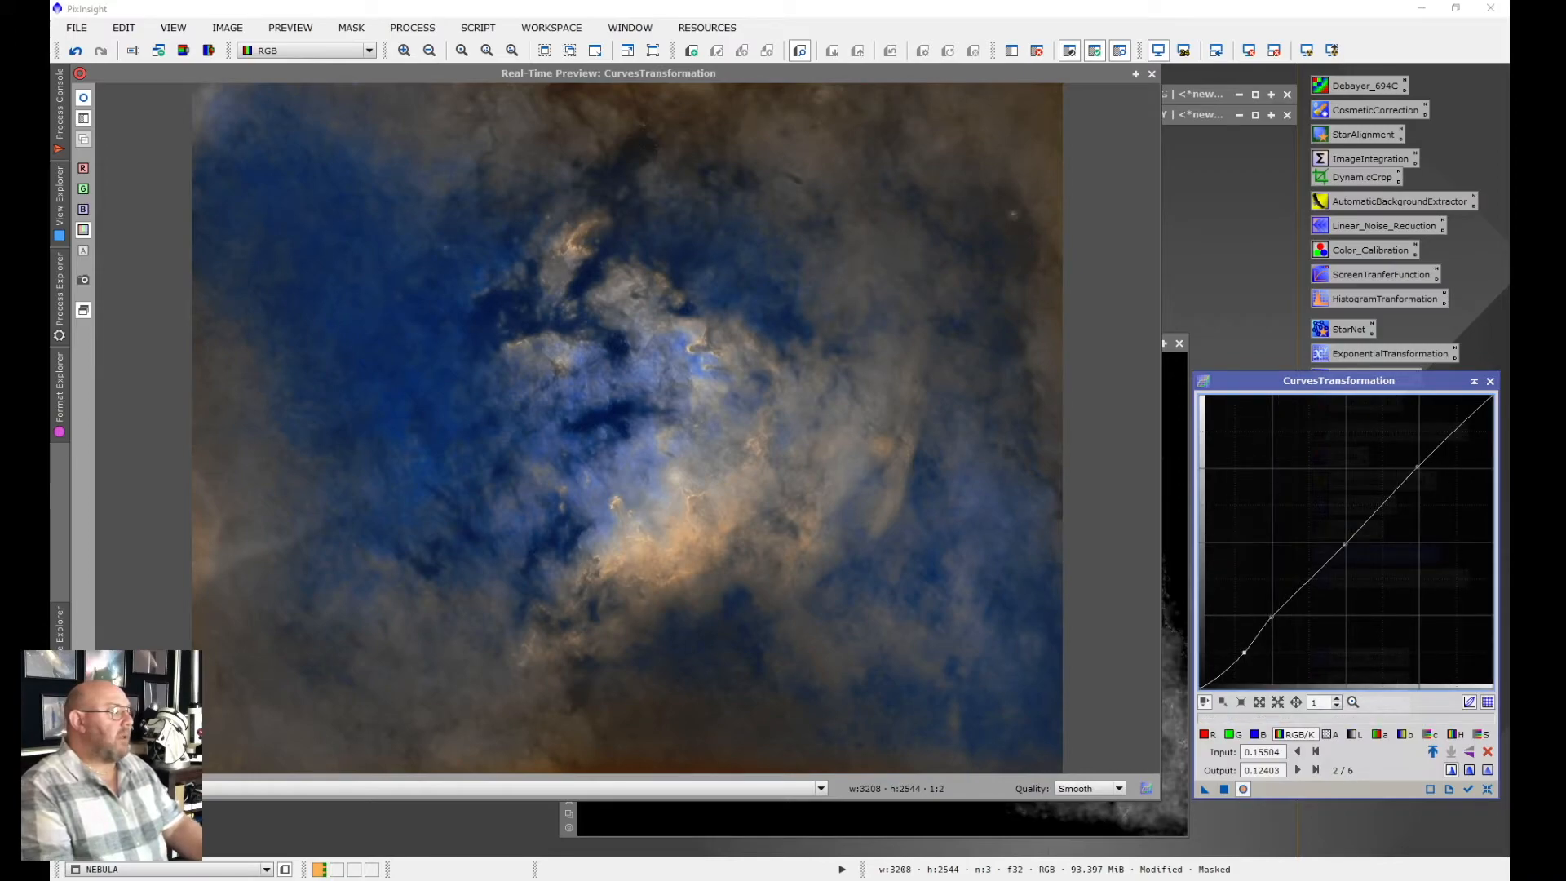
left_click(1454, 431)
left_click_drag(1454, 431, 1454, 425)
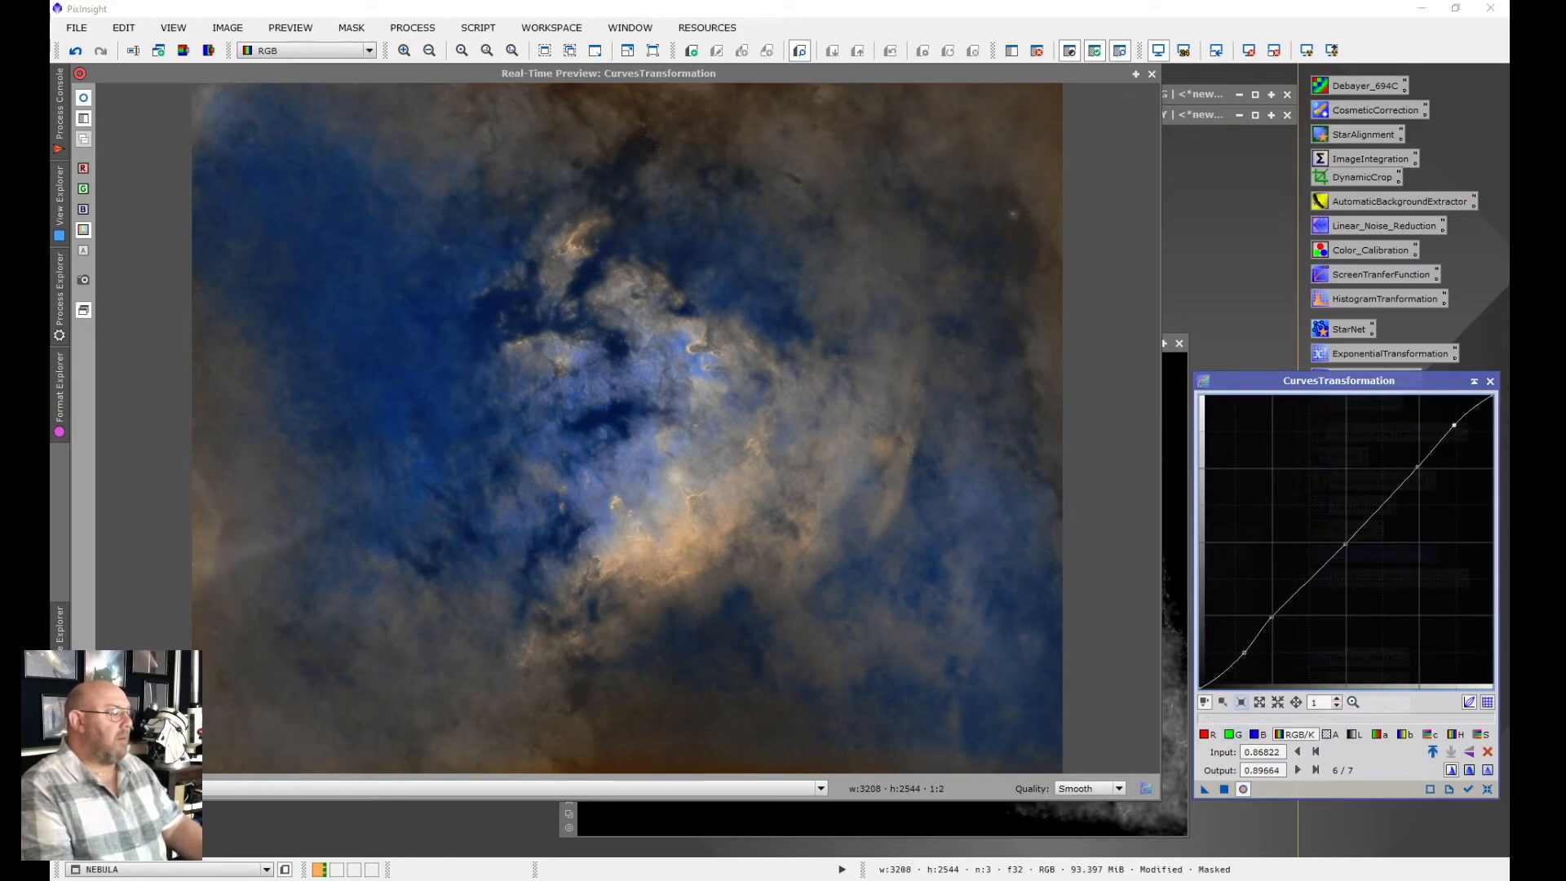
left_click_drag(1243, 653, 1240, 656)
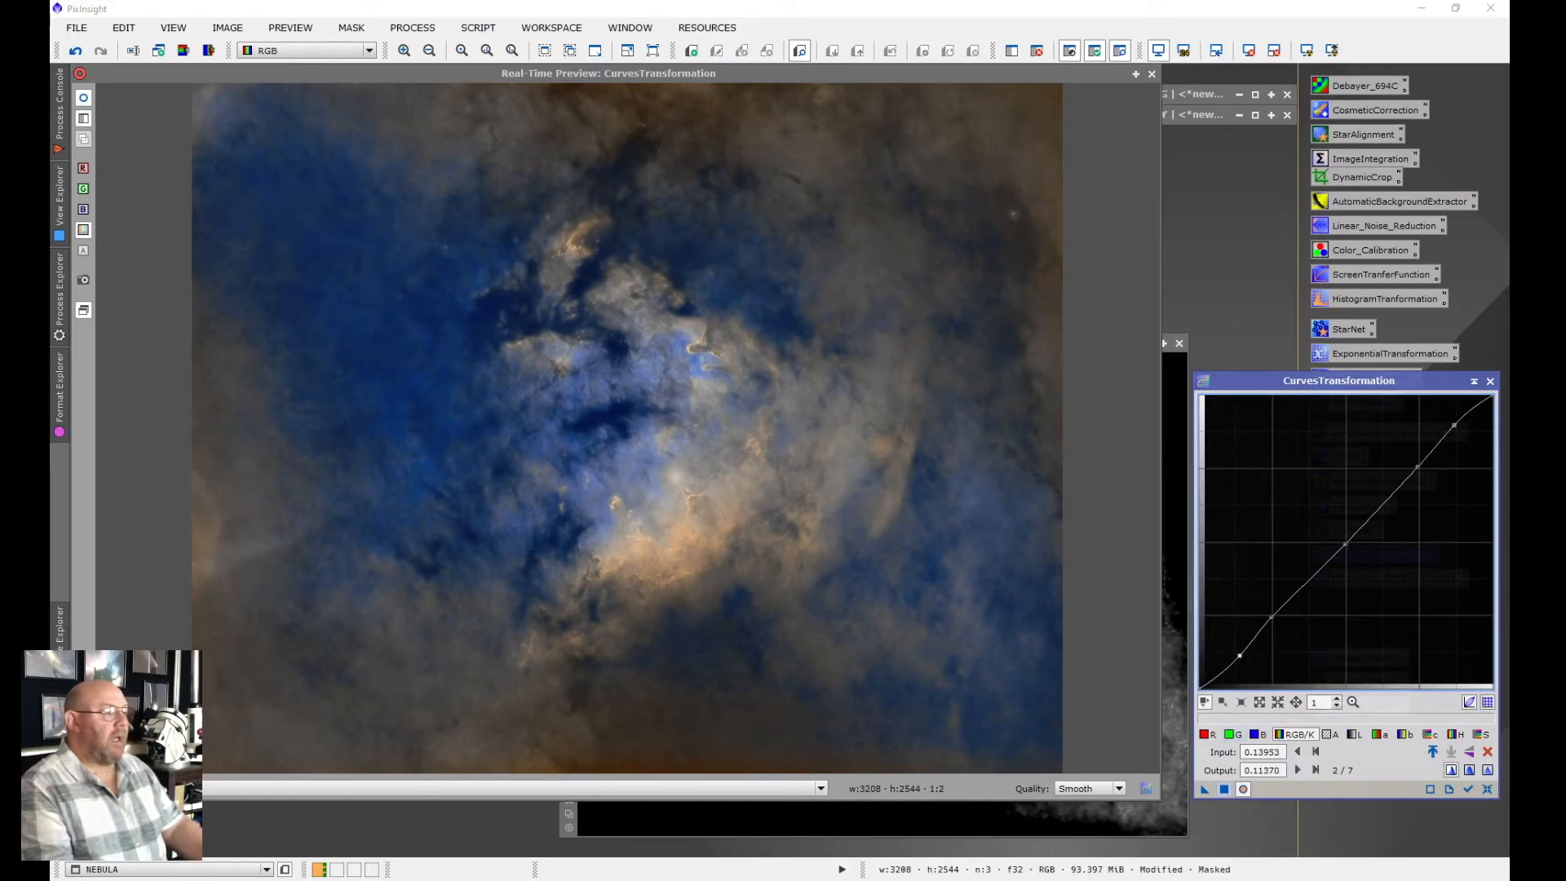
left_click(1223, 788)
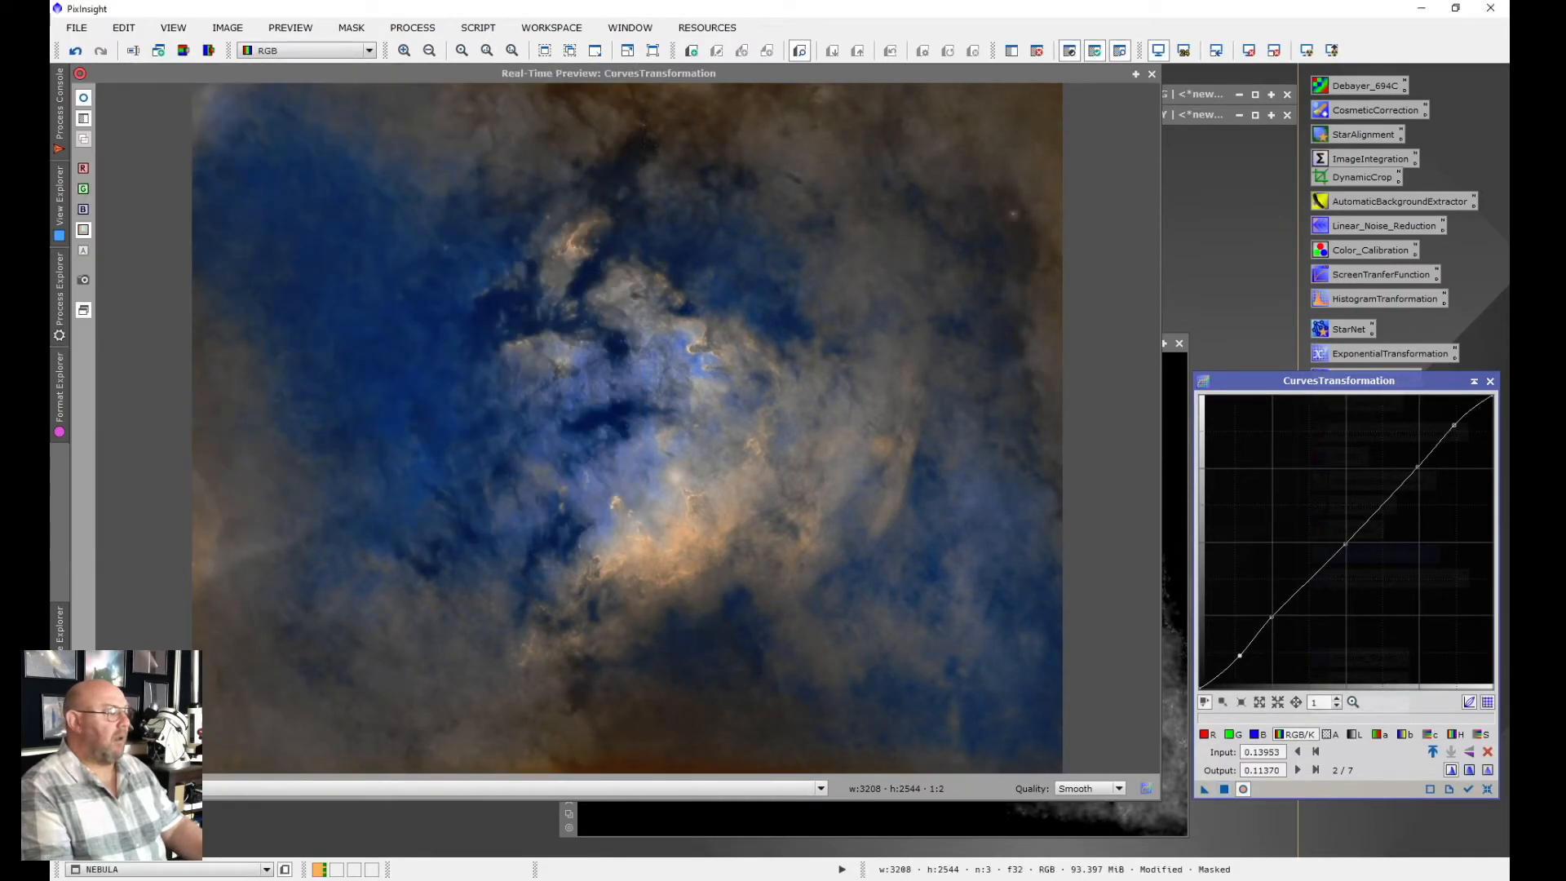
Reset the curves, remove the mask from NEBULA and collapse the NEBULA_cmB mask image
left_click(1487, 788)
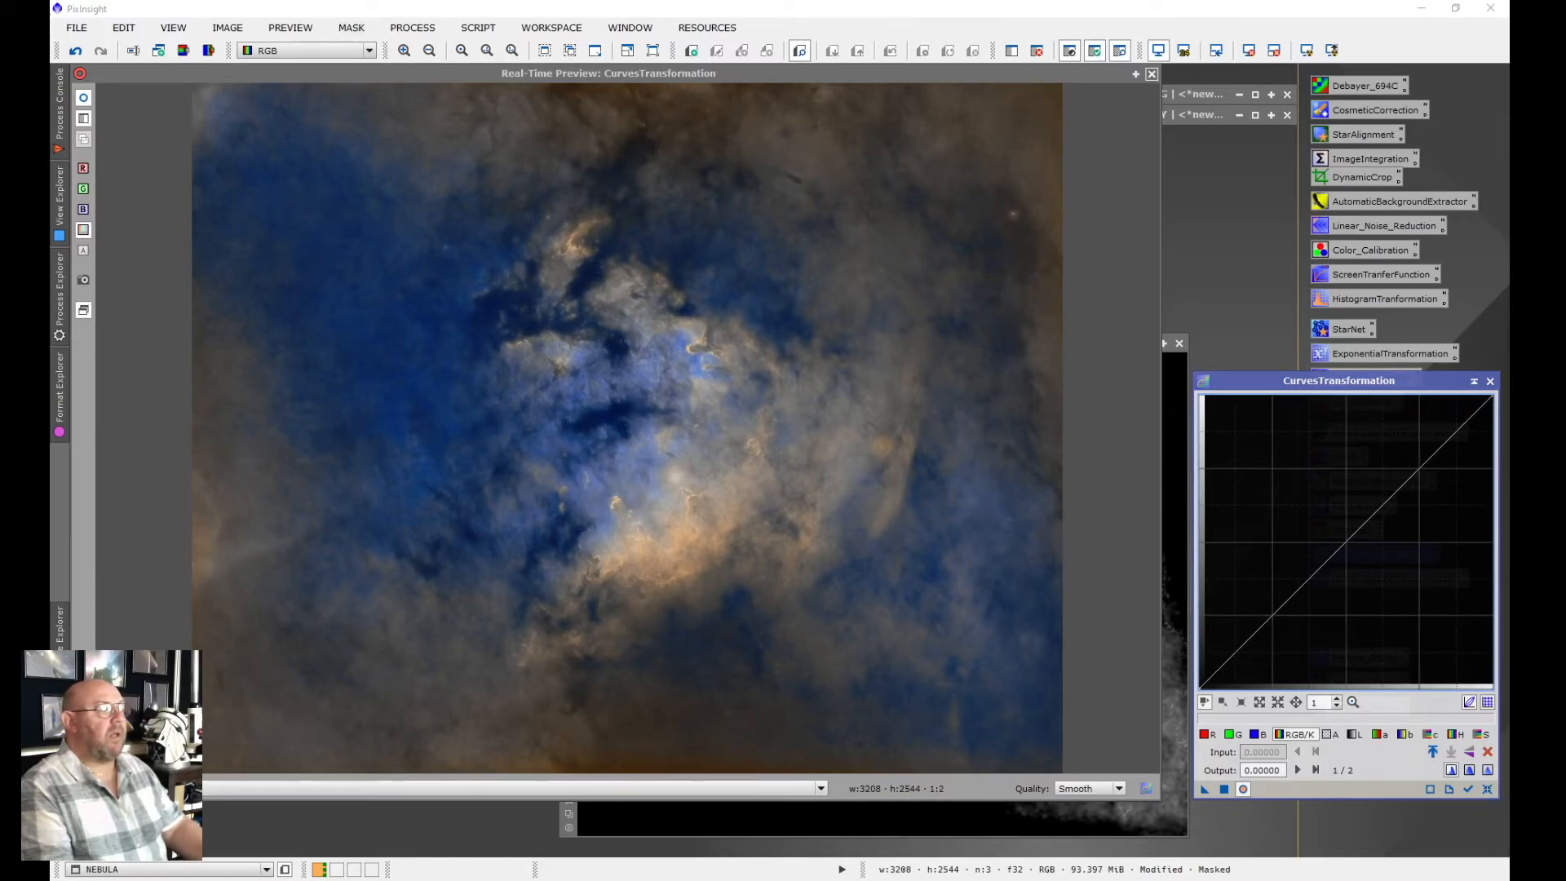
left_click(1243, 789)
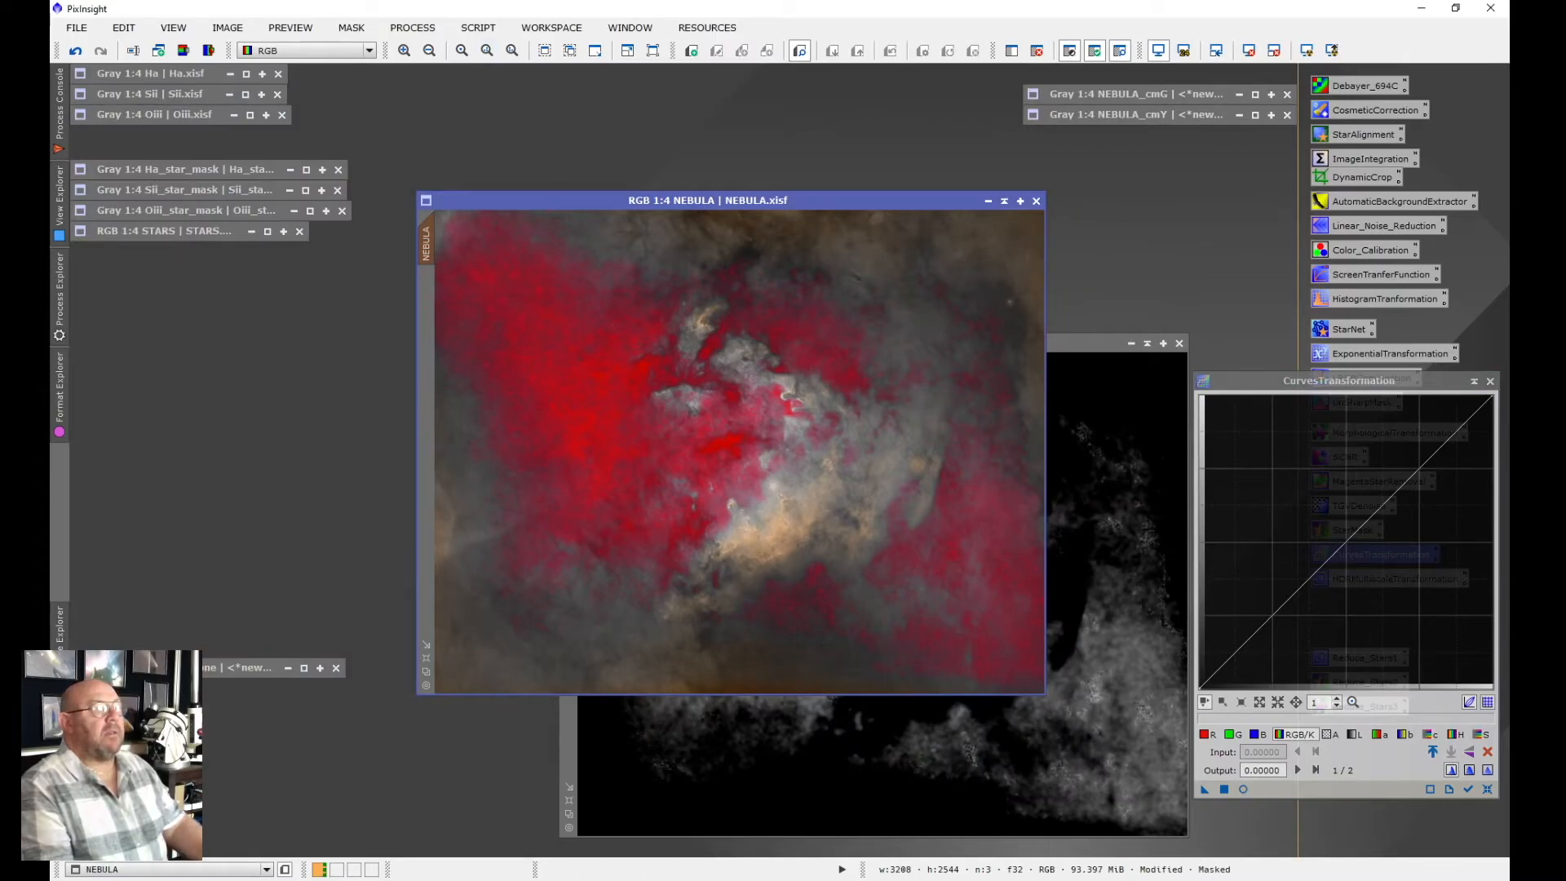
left_click(352, 28)
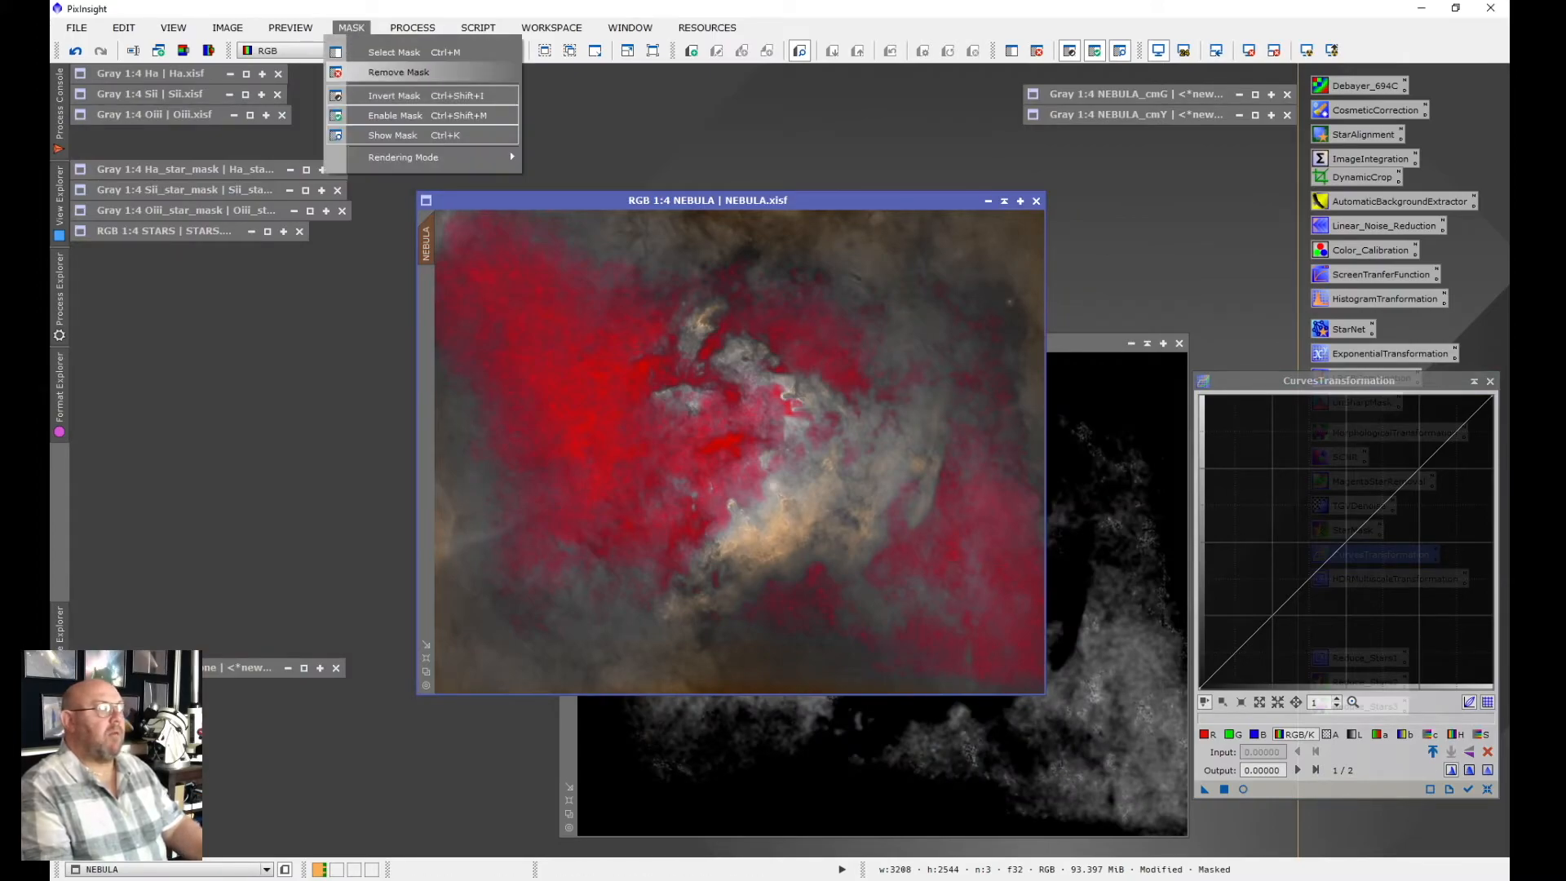
left_click(383, 73)
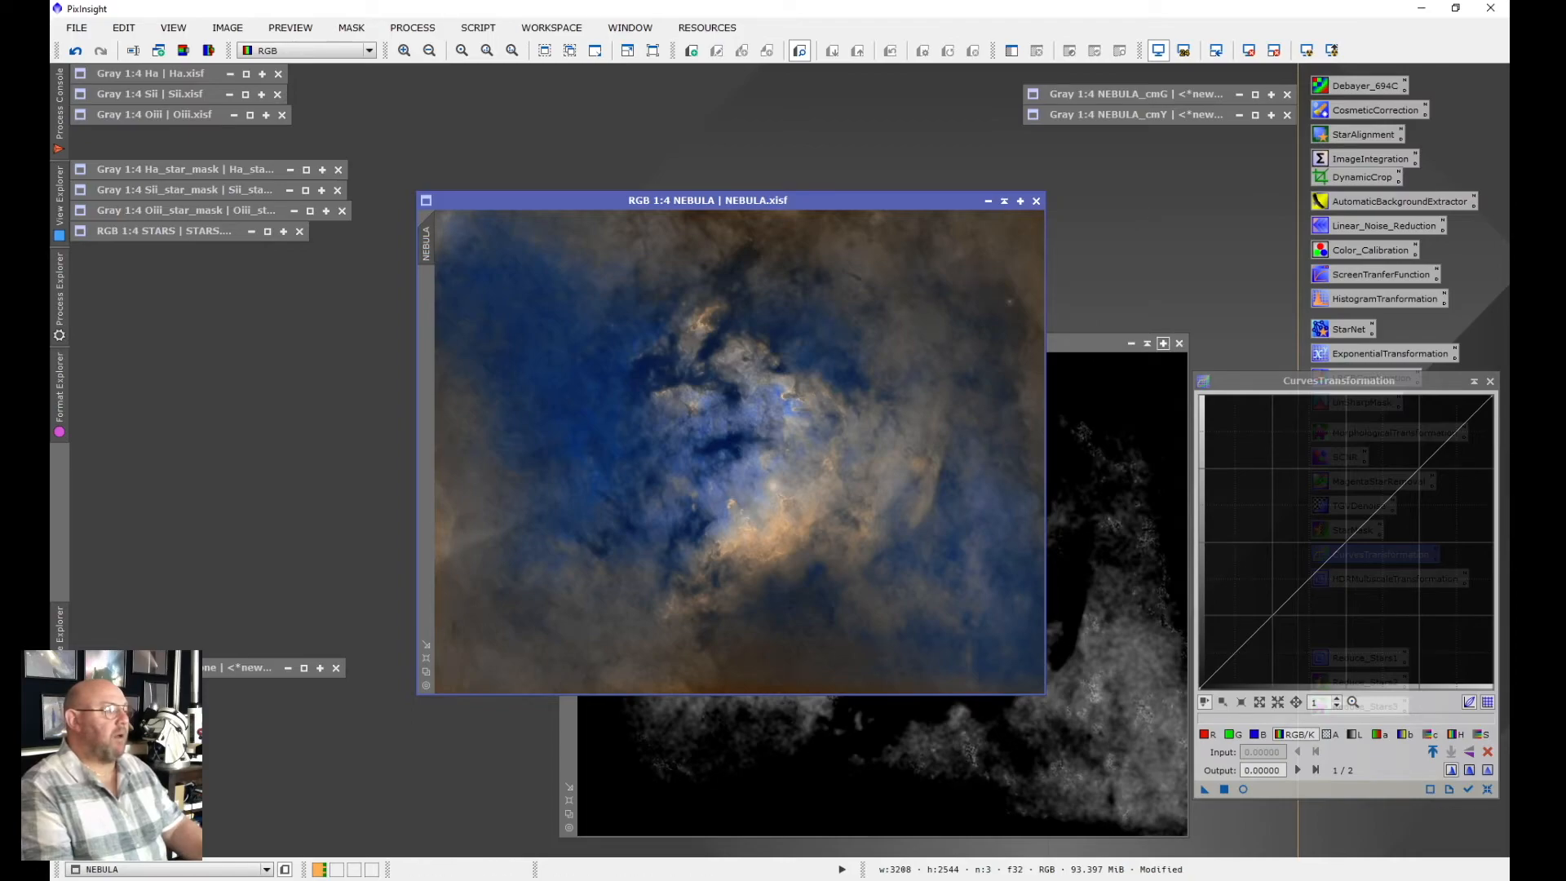
left_click(1147, 343)
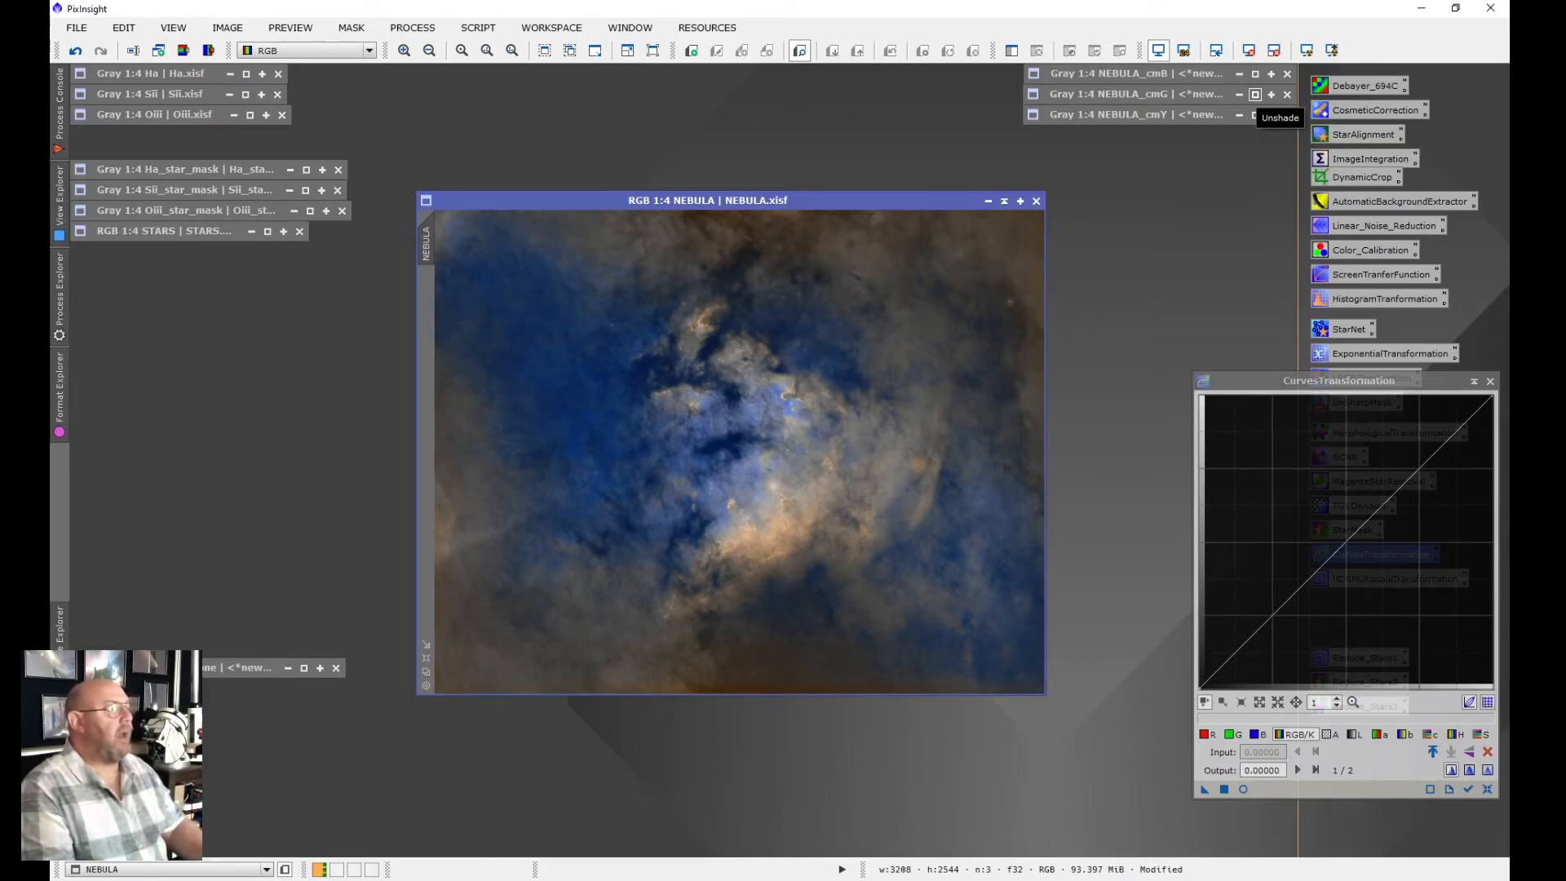
Mask NEBULA with the NEBULA_cmG image and collapse the mask image out of the way
left_click(1255, 94)
left_click_drag(595, 147, 617, 281)
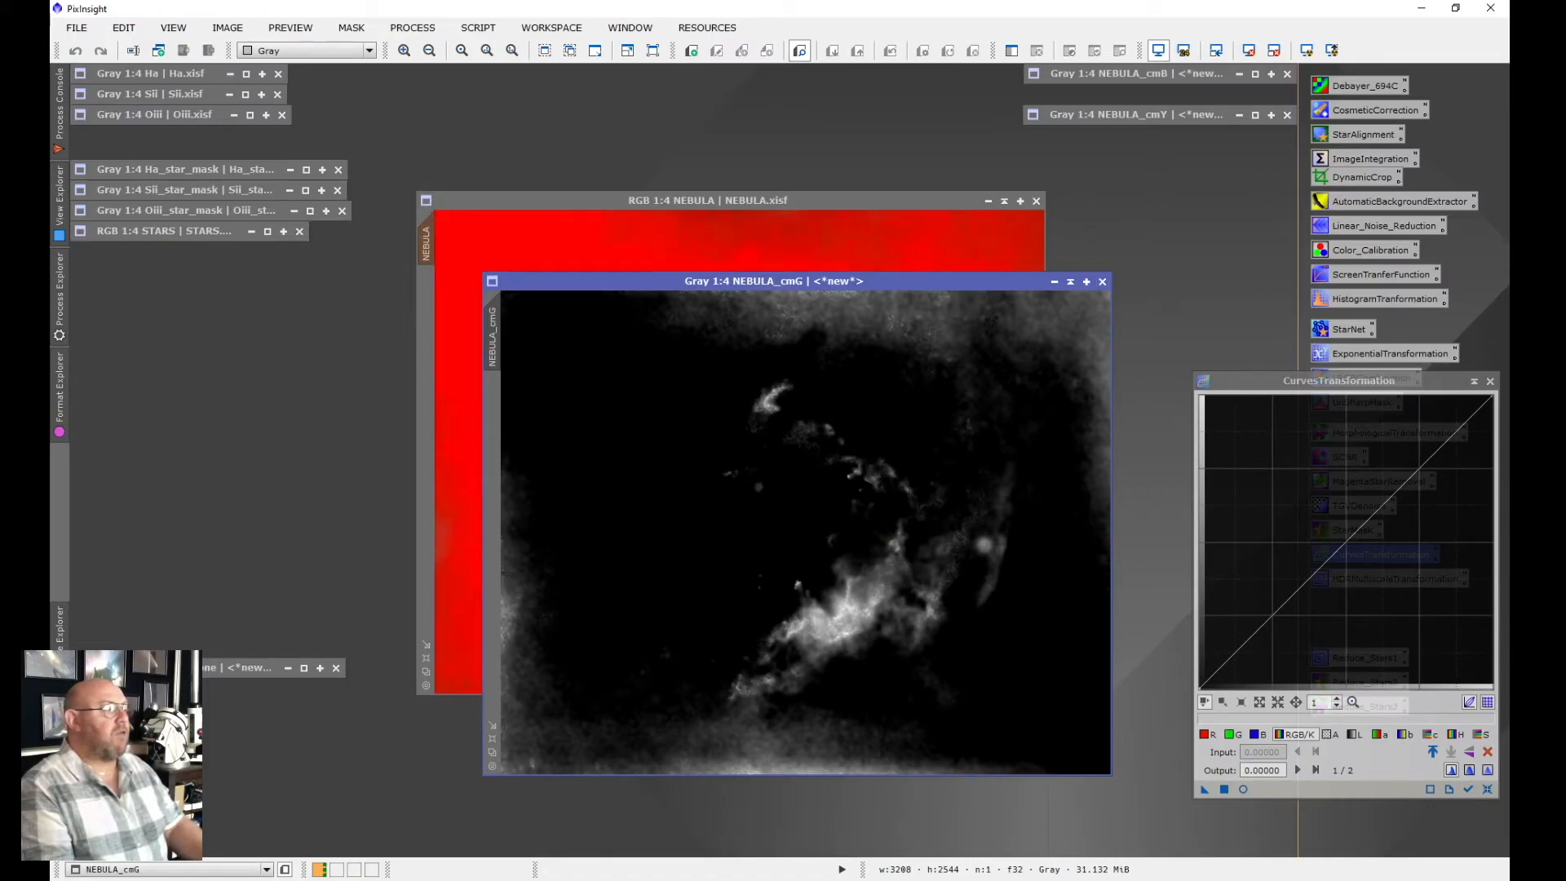
left_click(1071, 281)
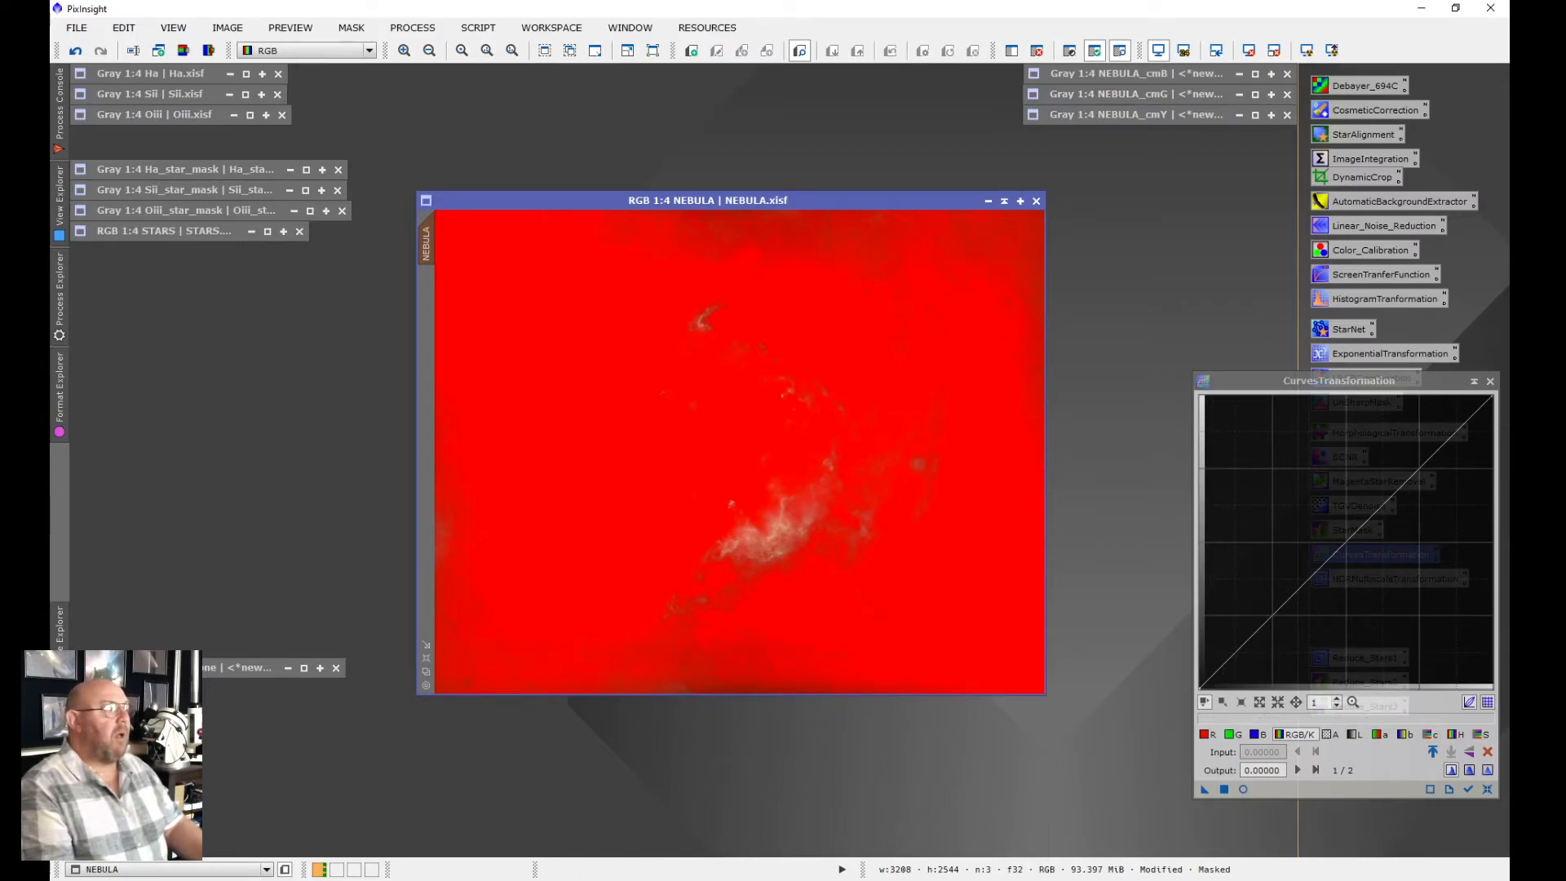
left_click_drag(734, 200, 756, 182)
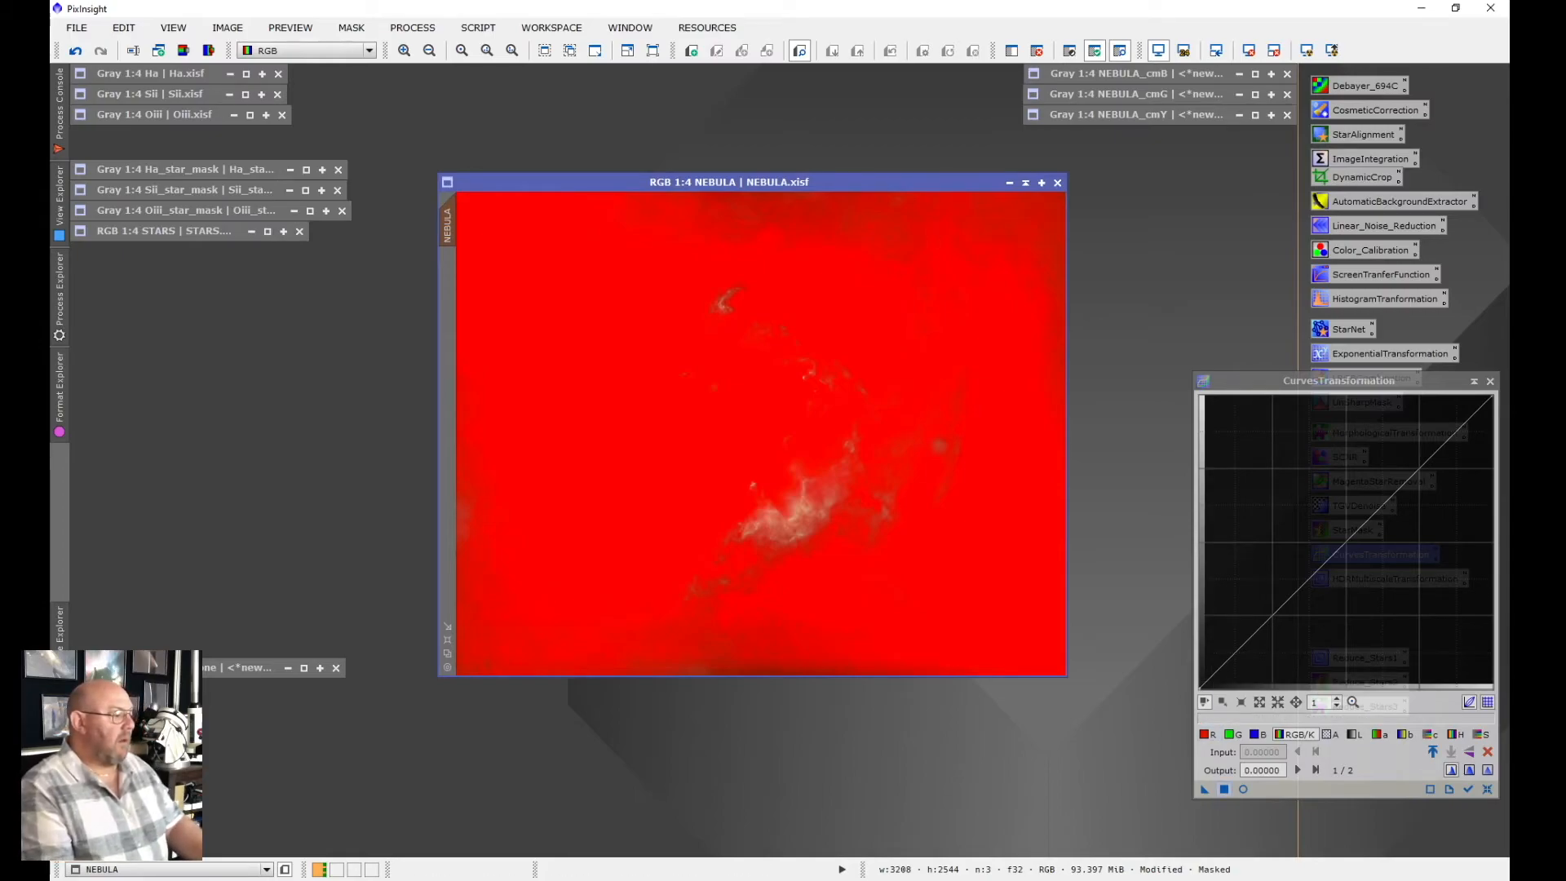
Preview the curves on NEBULA in real time and raise the red curve at input 0.45220, output 0.54264
left_click(1243, 789)
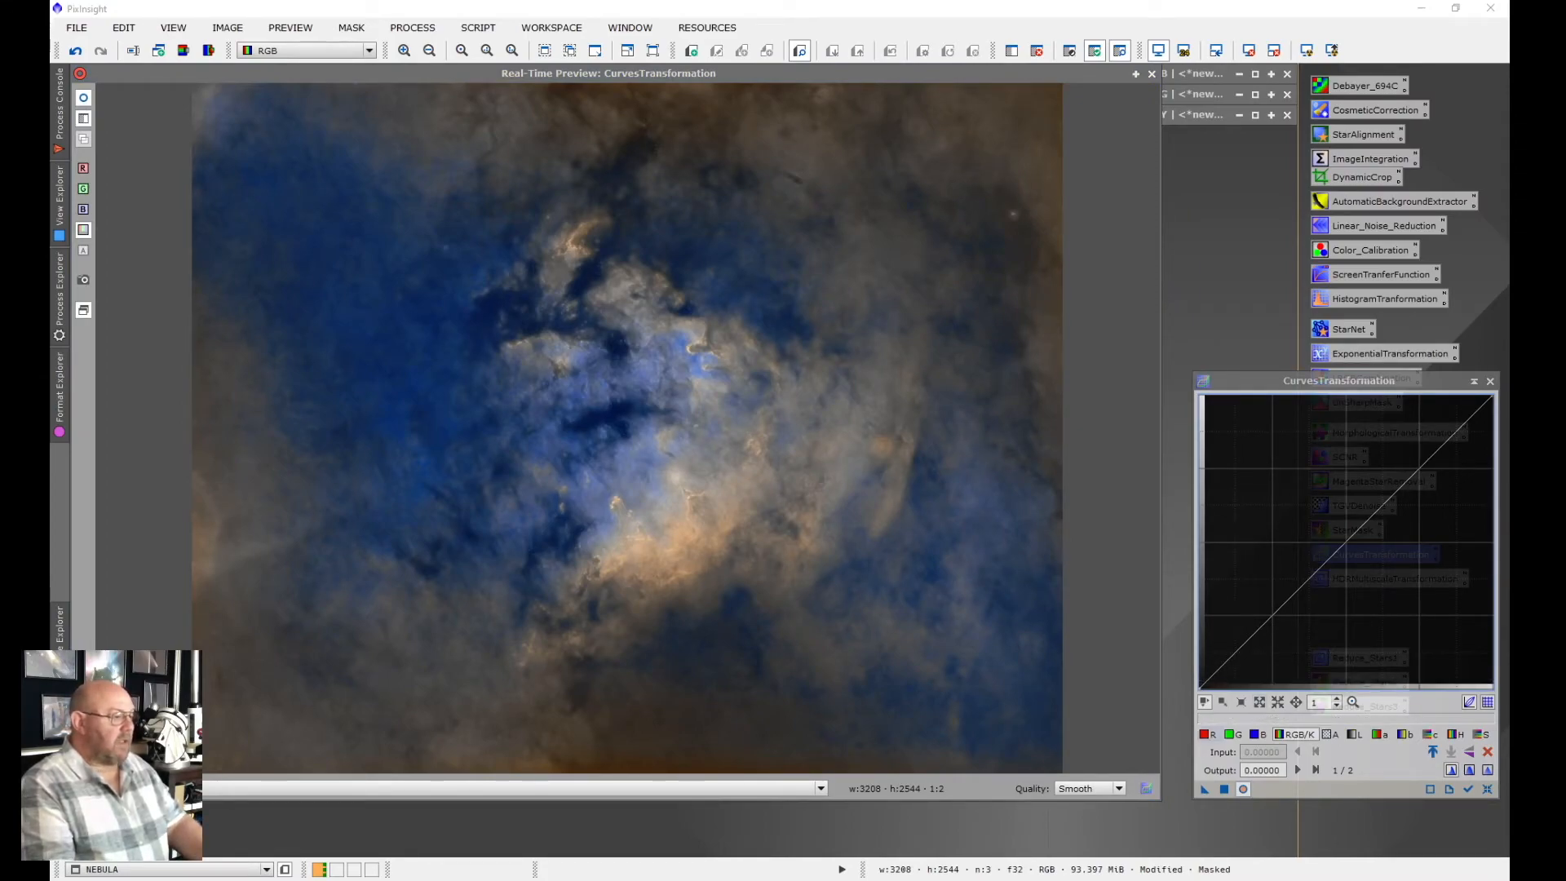
left_click(1204, 734)
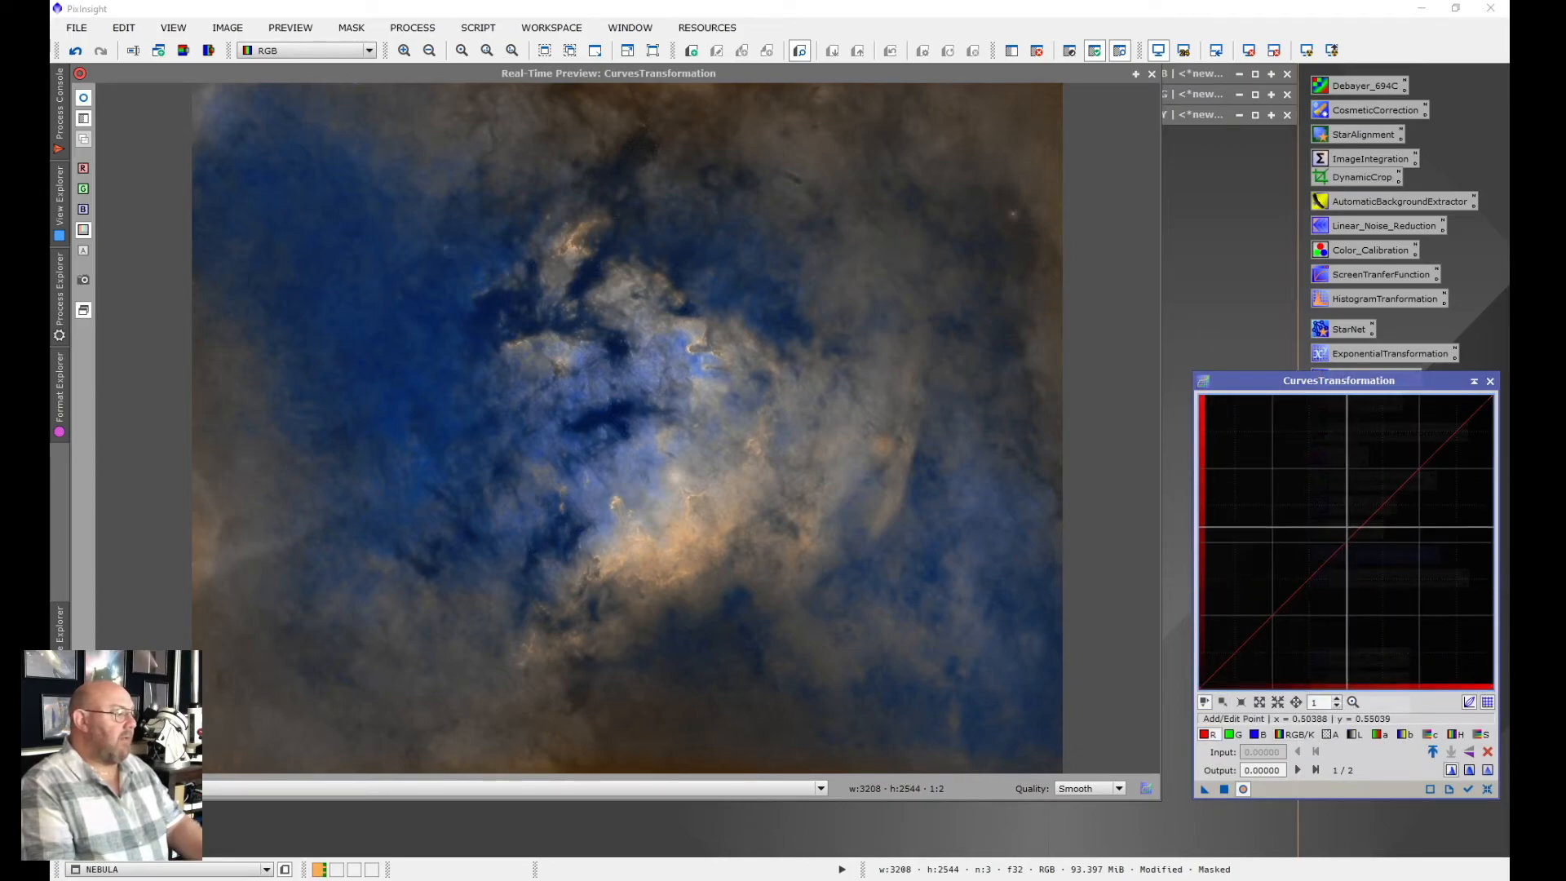
left_click(1349, 546)
left_click_drag(1350, 546, 1331, 530)
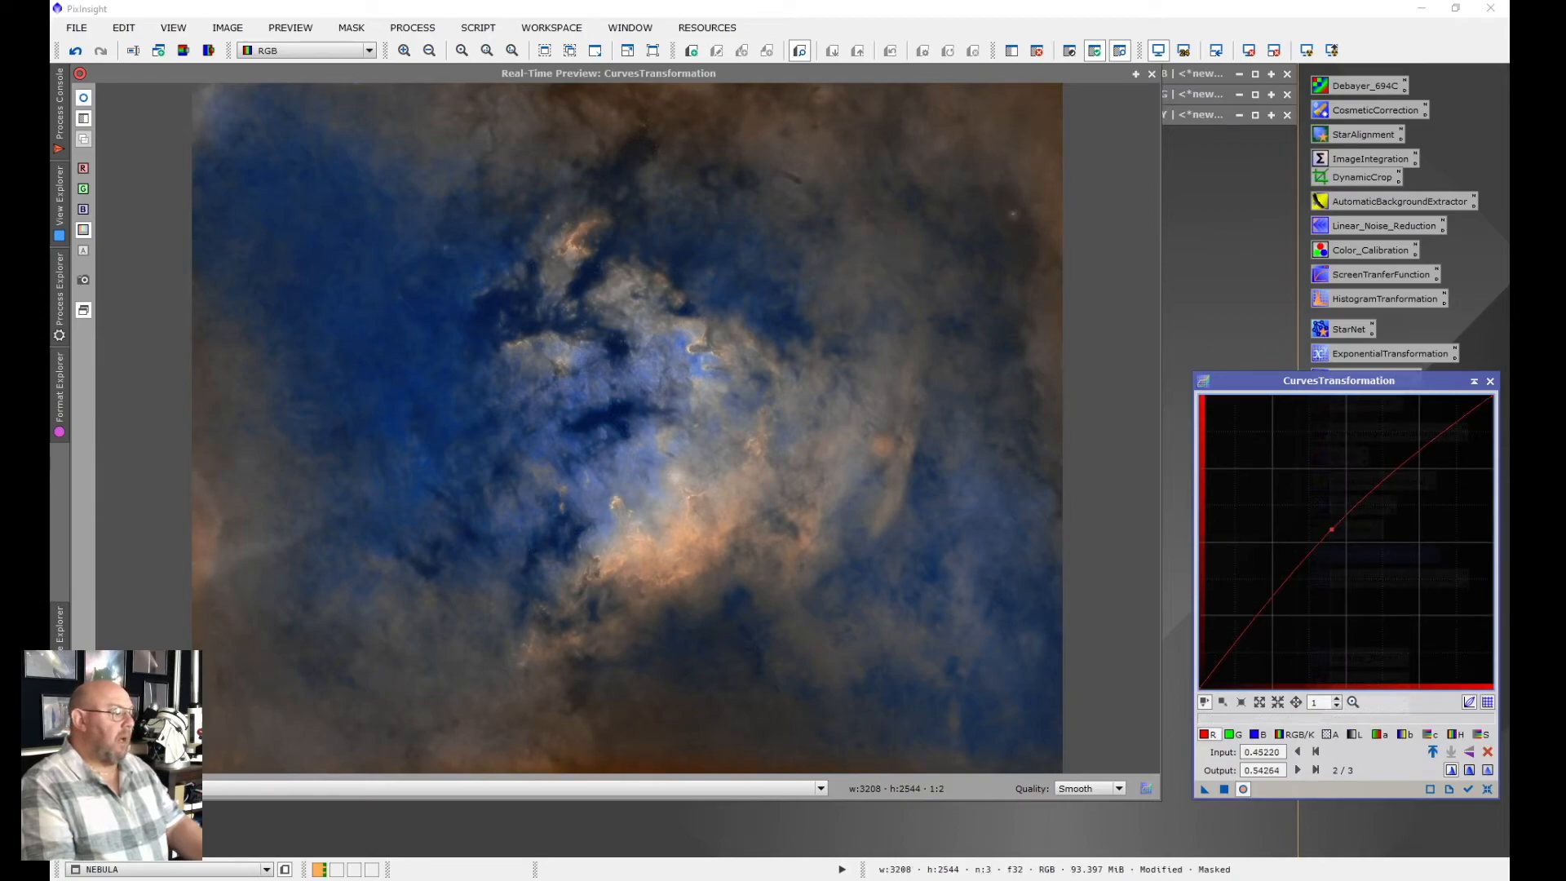
Lower the green curve at input 0.54005, output 0.47804, and the blue curve at input 0.55297, output 0.49354
left_click(1232, 734)
left_click(1349, 541)
left_click_drag(1349, 541, 1358, 548)
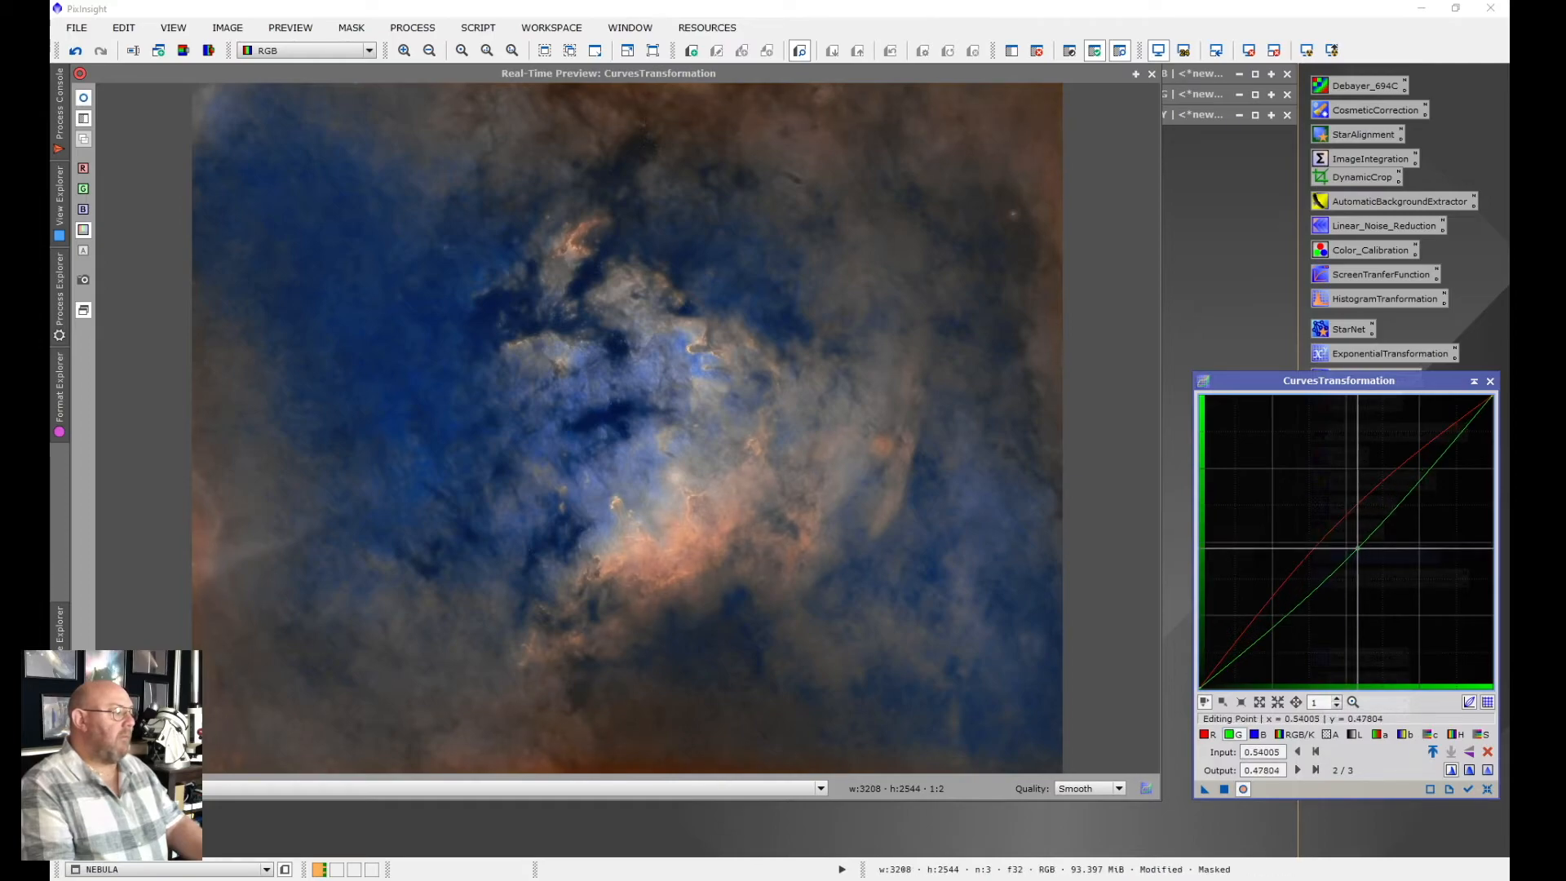
left_click(1256, 734)
left_click(1355, 544)
left_click_drag(1355, 544, 1361, 544)
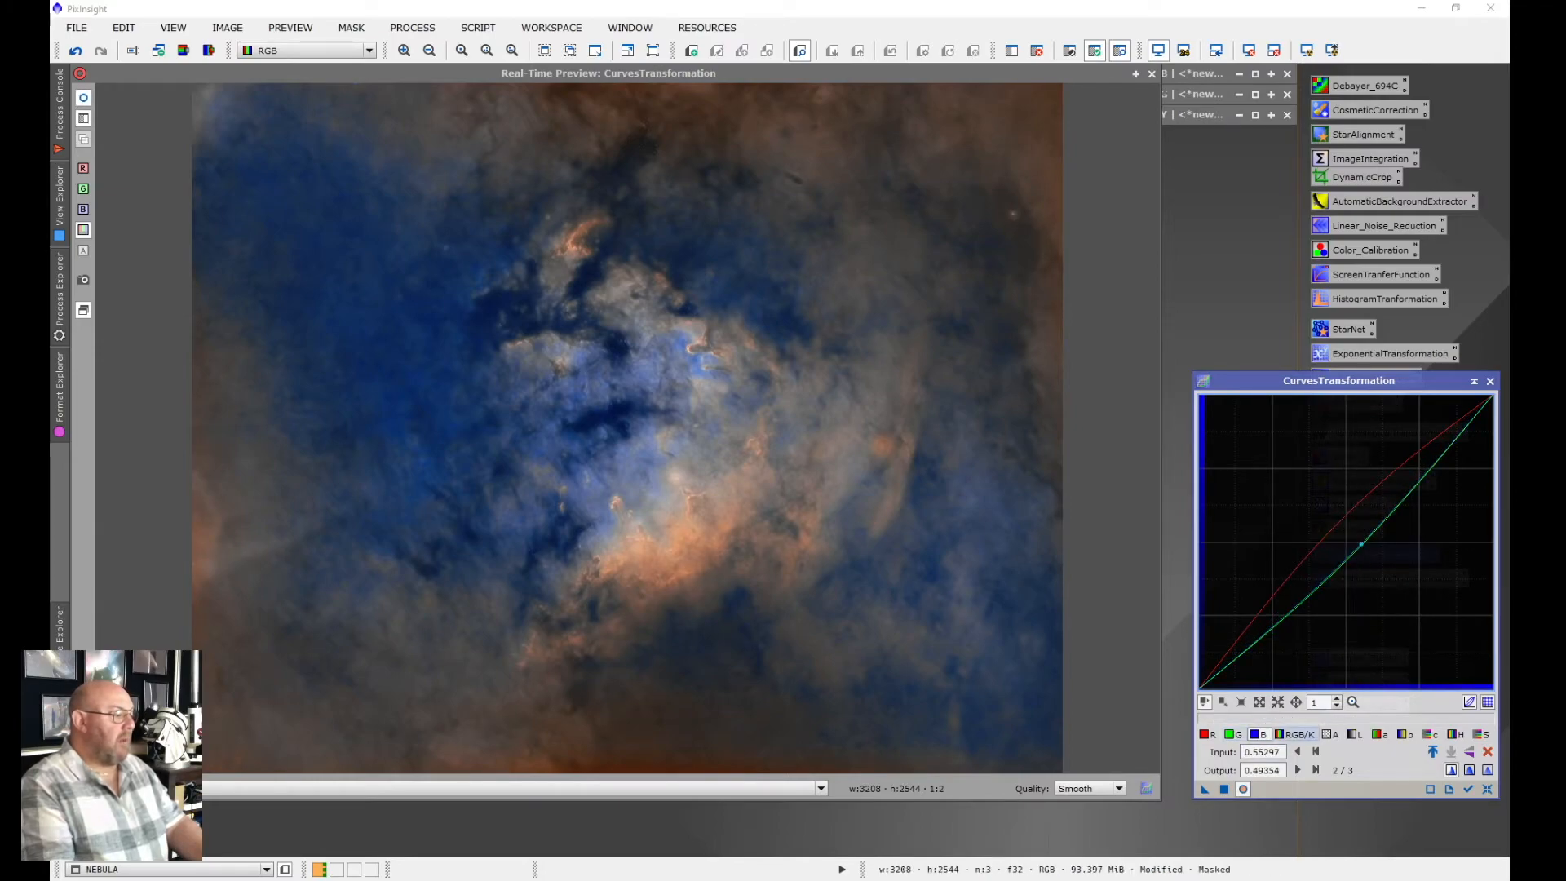
Add RGB/K contrast with points at 0.82946/0.86305 and 0.11111/0.08269, and raise the middle of the c* curve slightly
left_click(1294, 734)
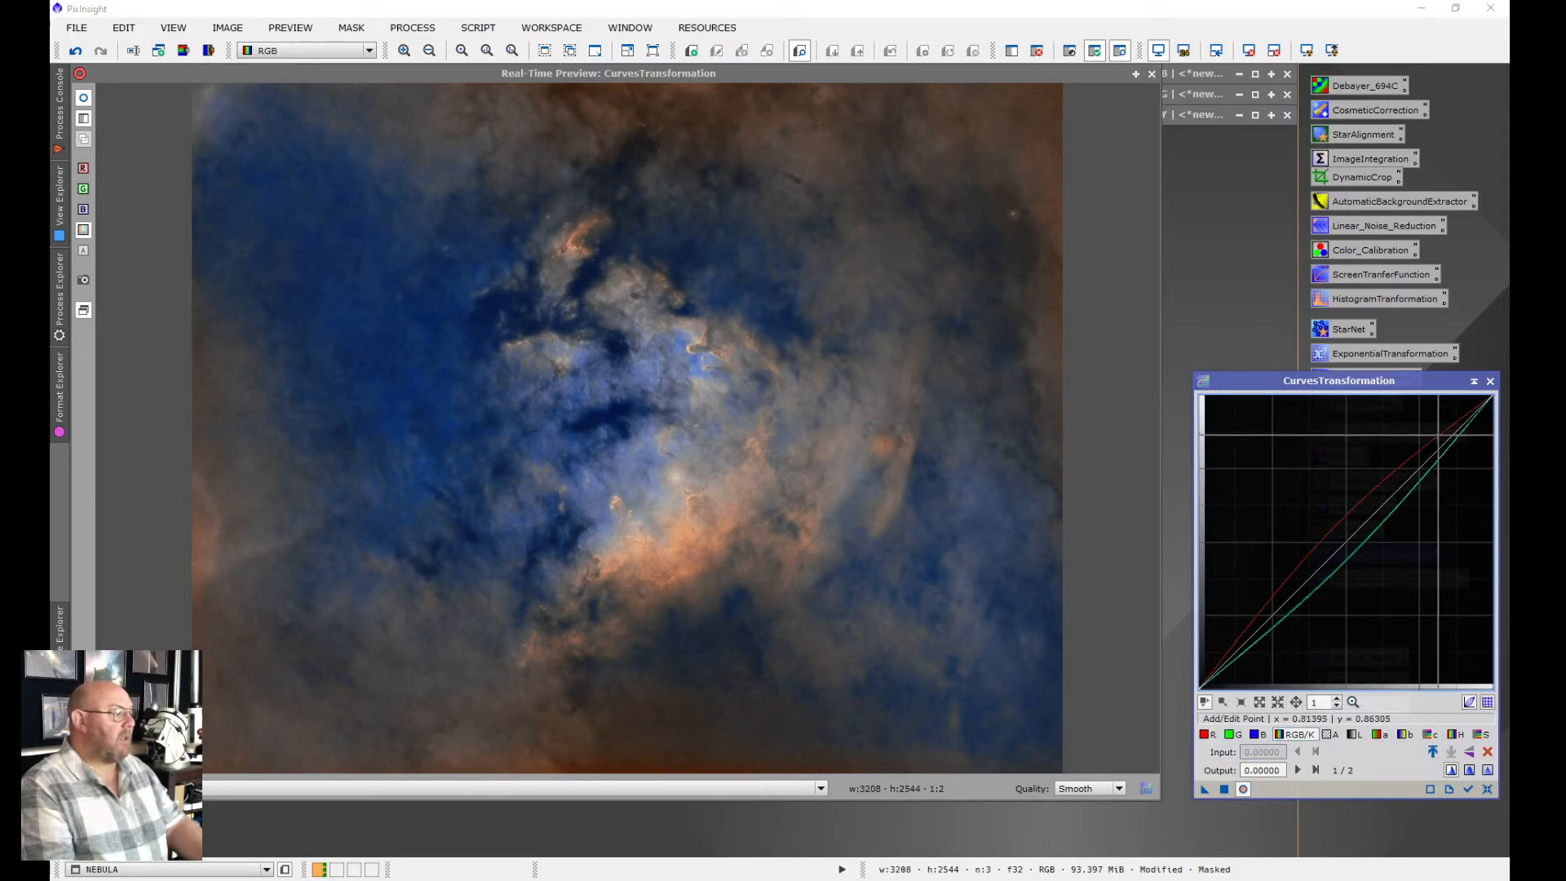
left_click_drag(1438, 435, 1443, 433)
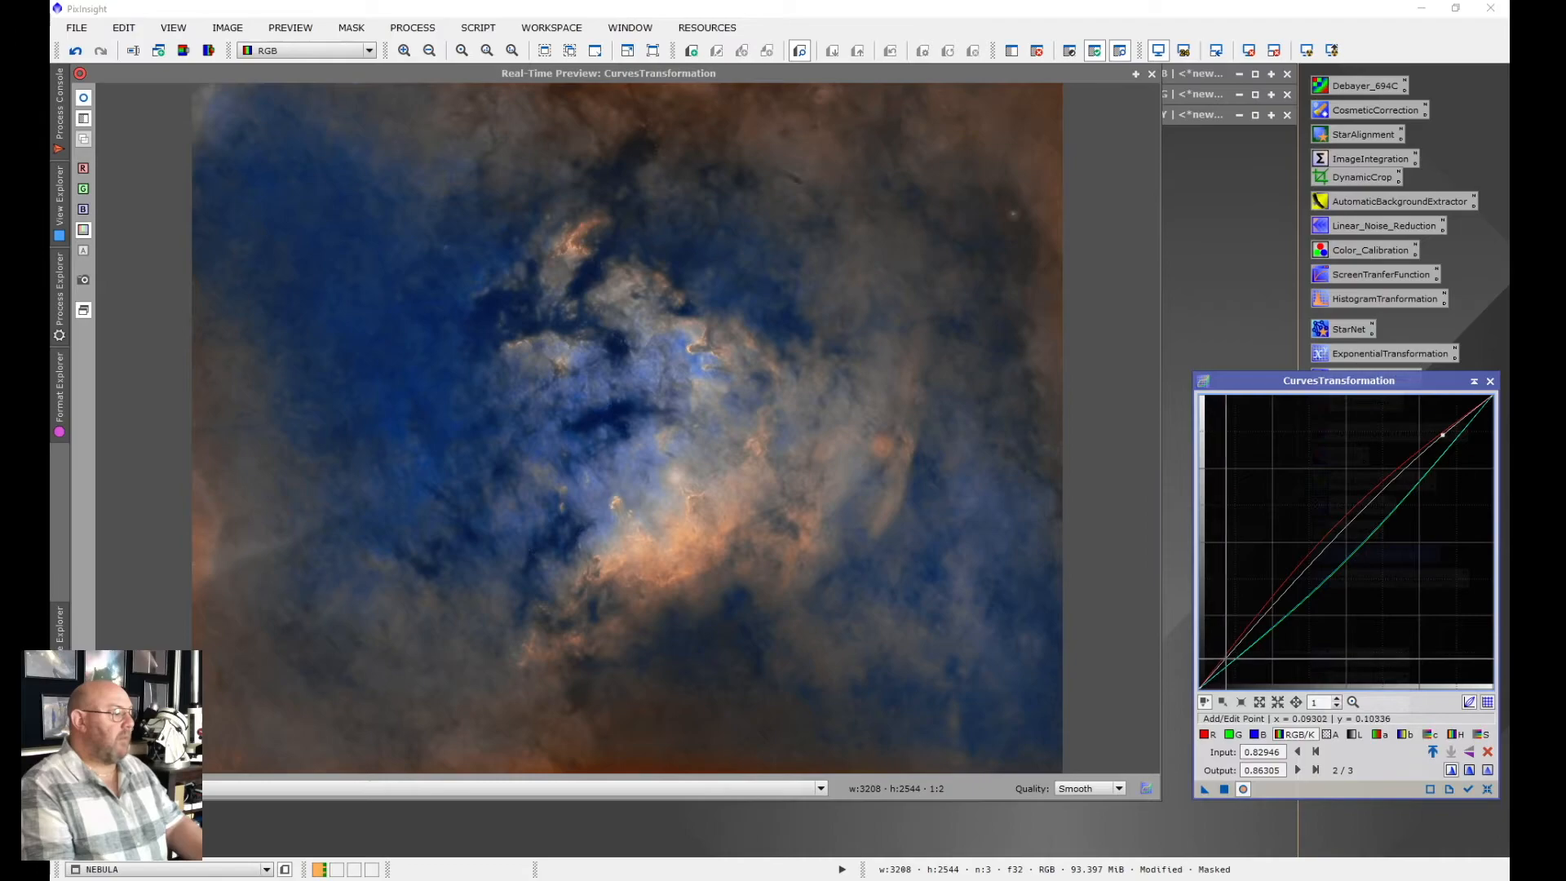
left_click_drag(1232, 655, 1233, 663)
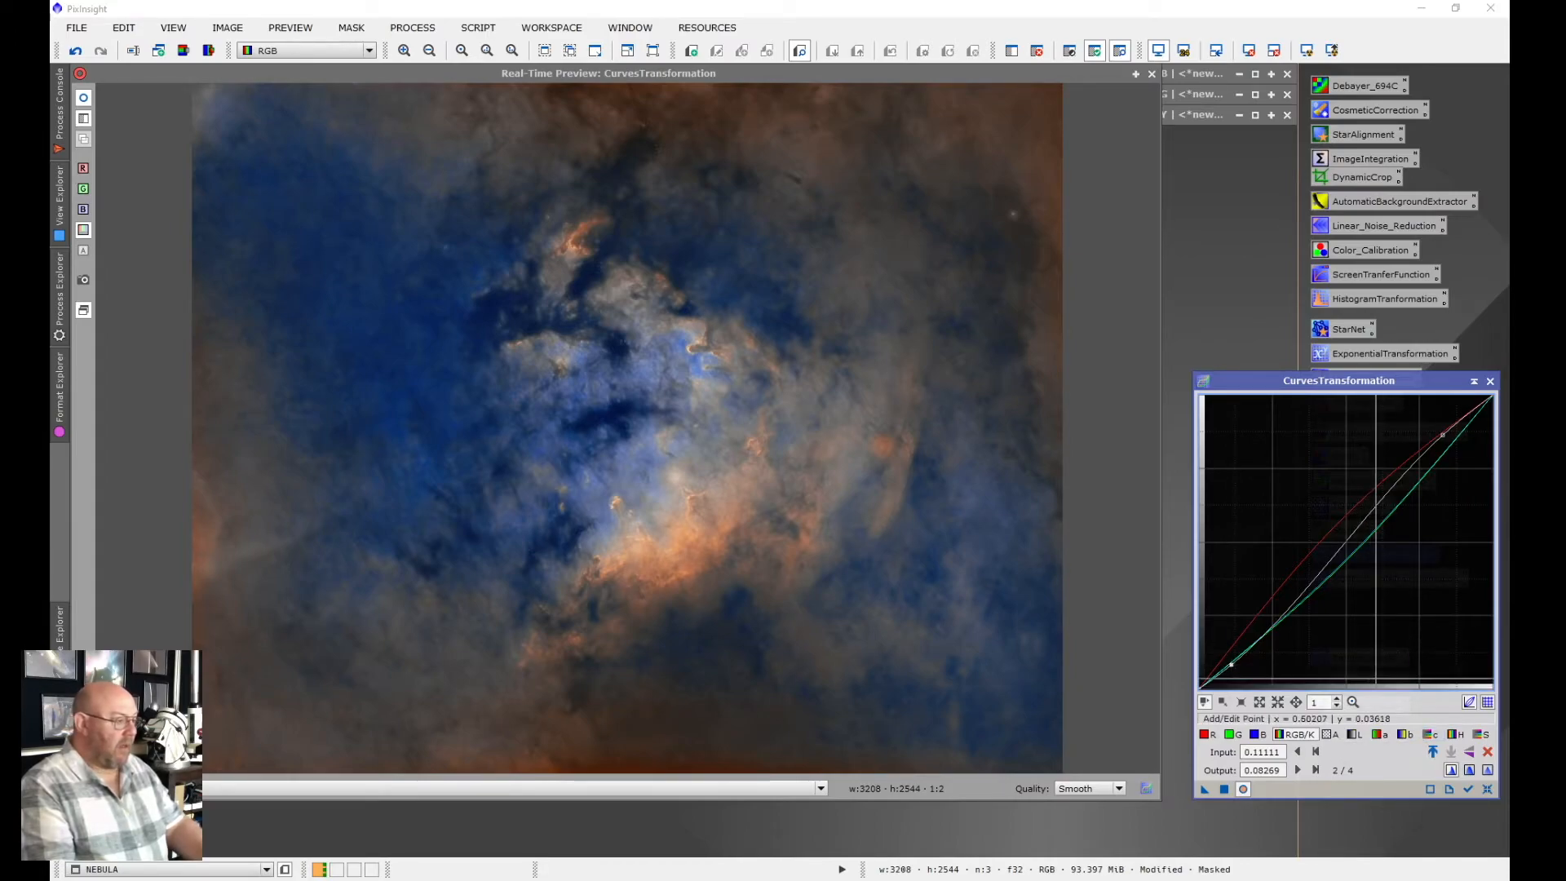
left_click(1432, 734)
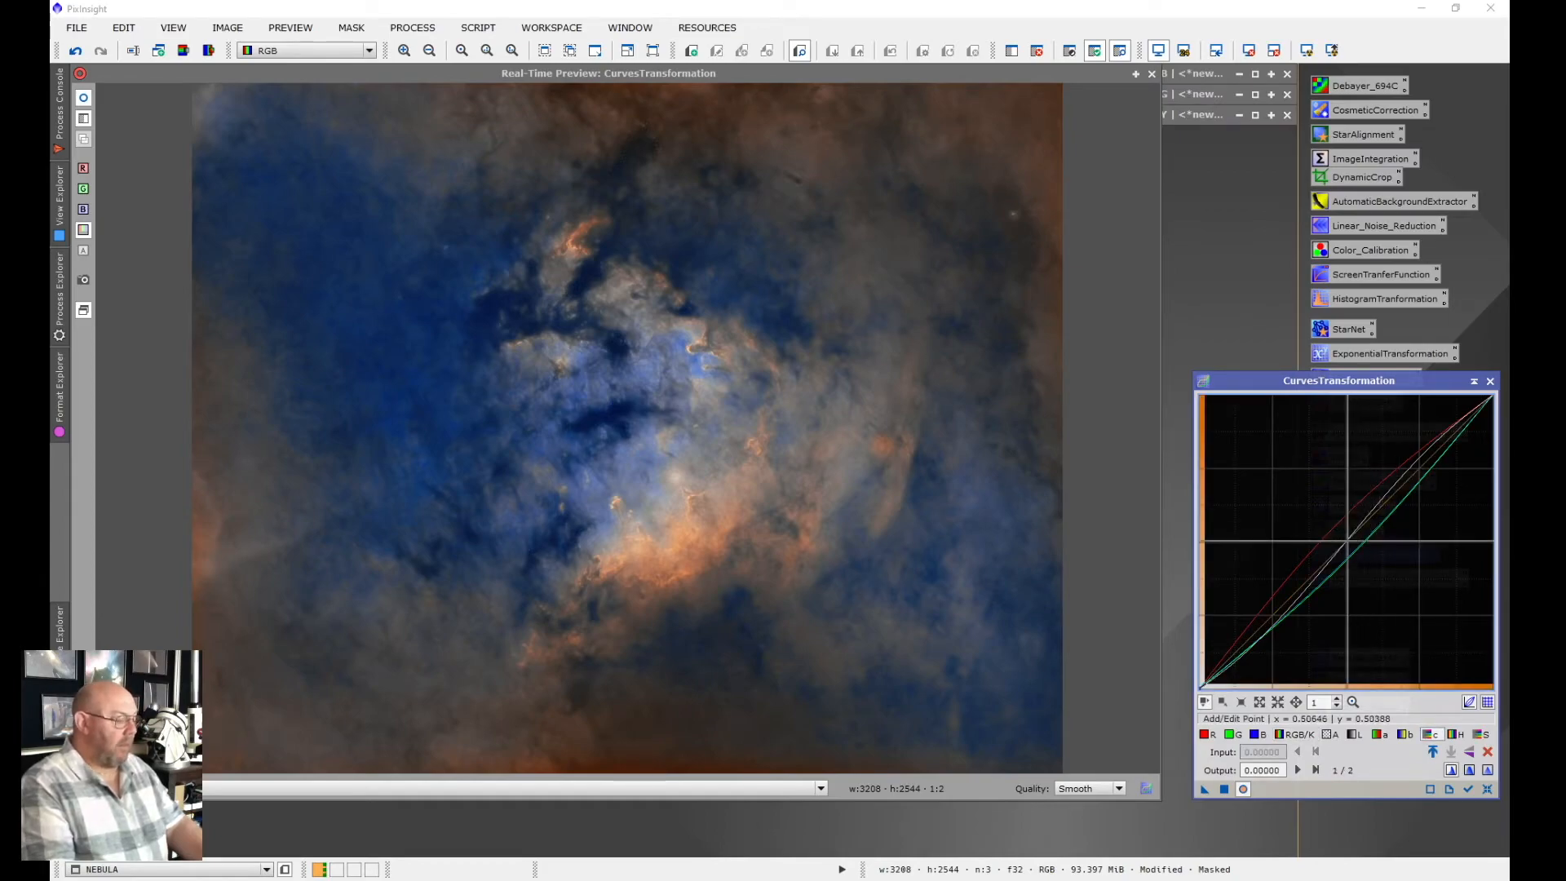
left_click_drag(1345, 549, 1339, 537)
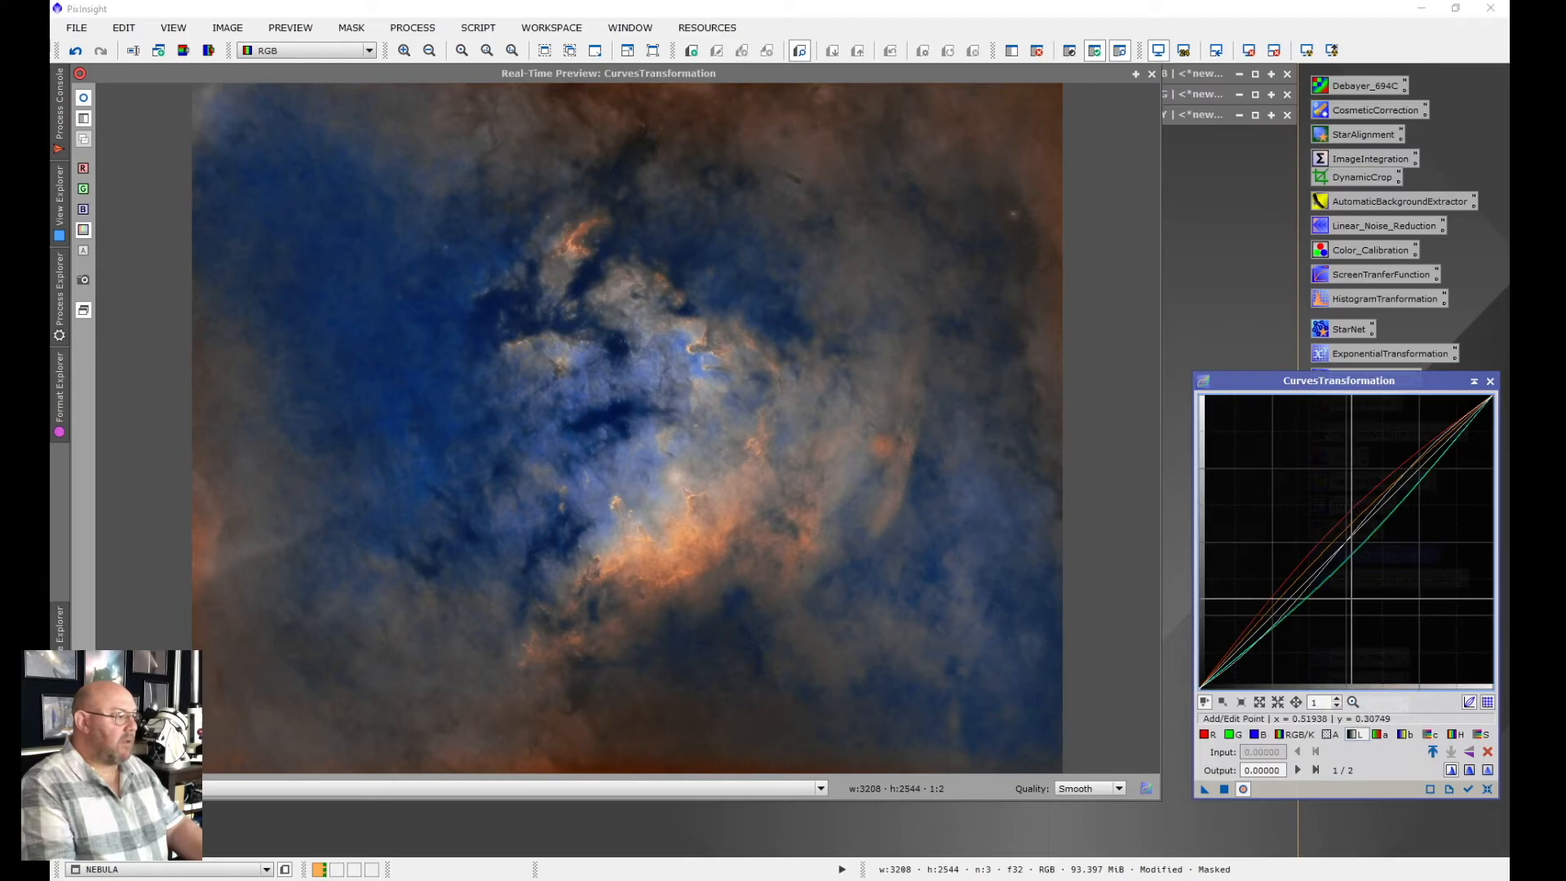
Raise the L* curve at input 0.44703, output 0.55297, apply all curves to NEBULA and reset them
left_click_drag(1337, 539, 1328, 526)
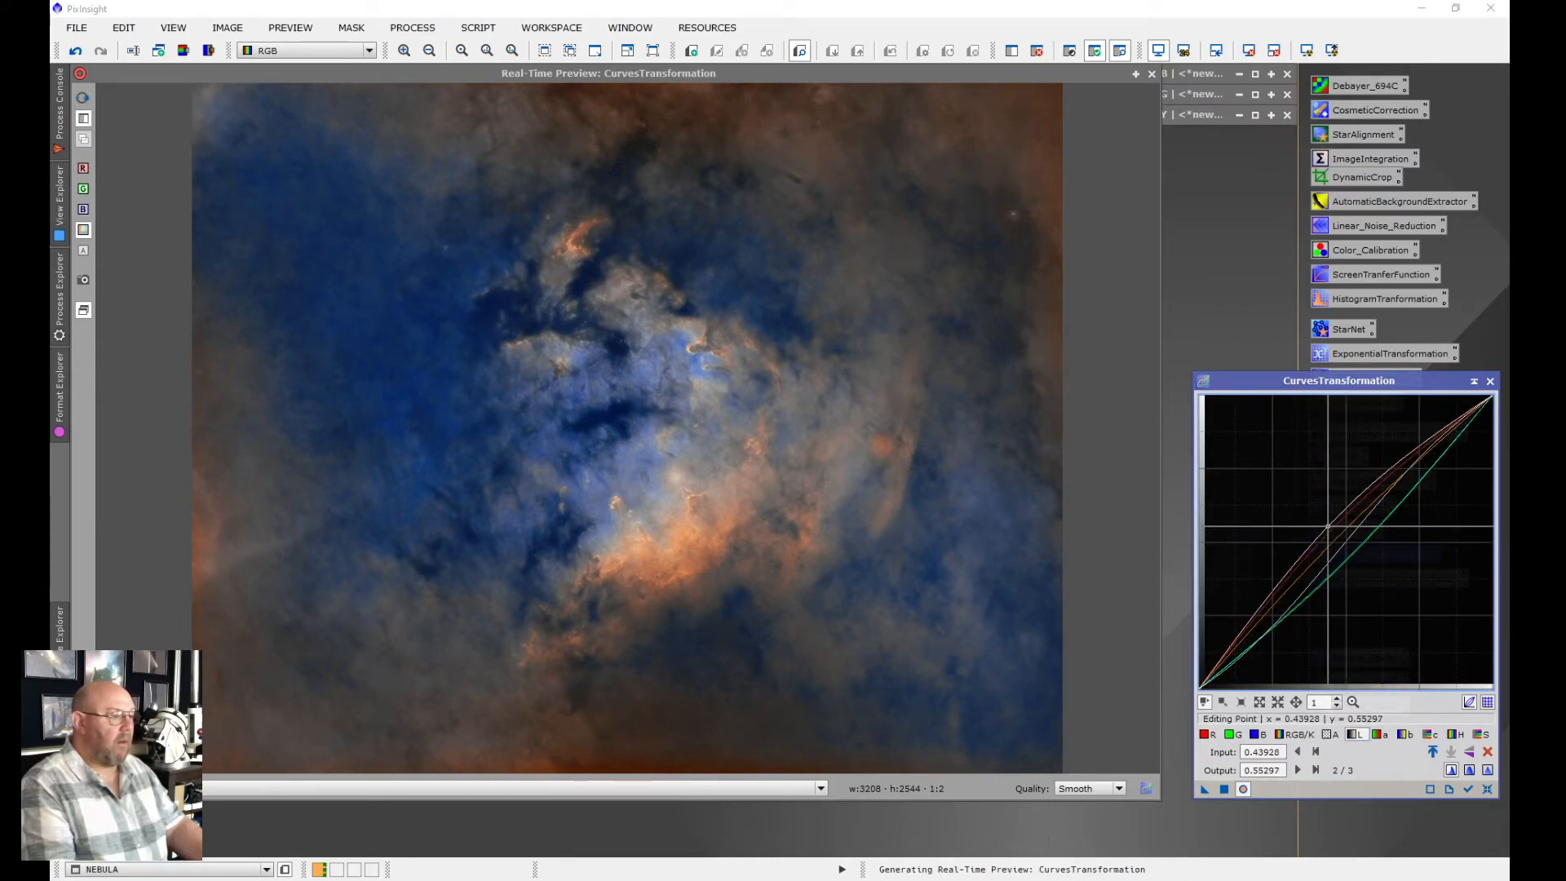
left_click_drag(1328, 526, 1331, 526)
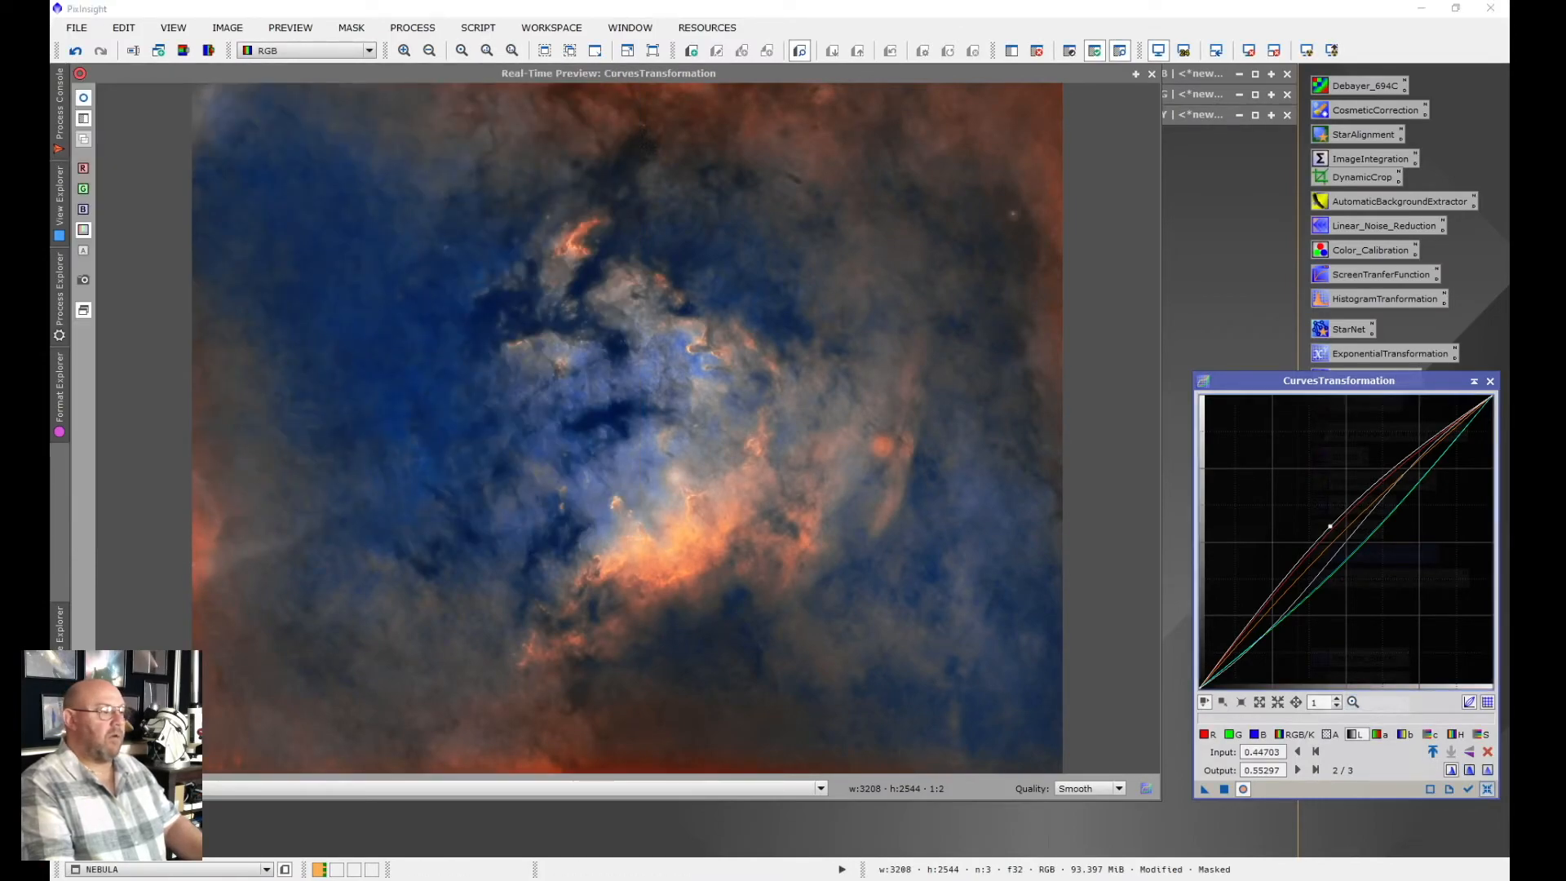
left_click(1487, 788)
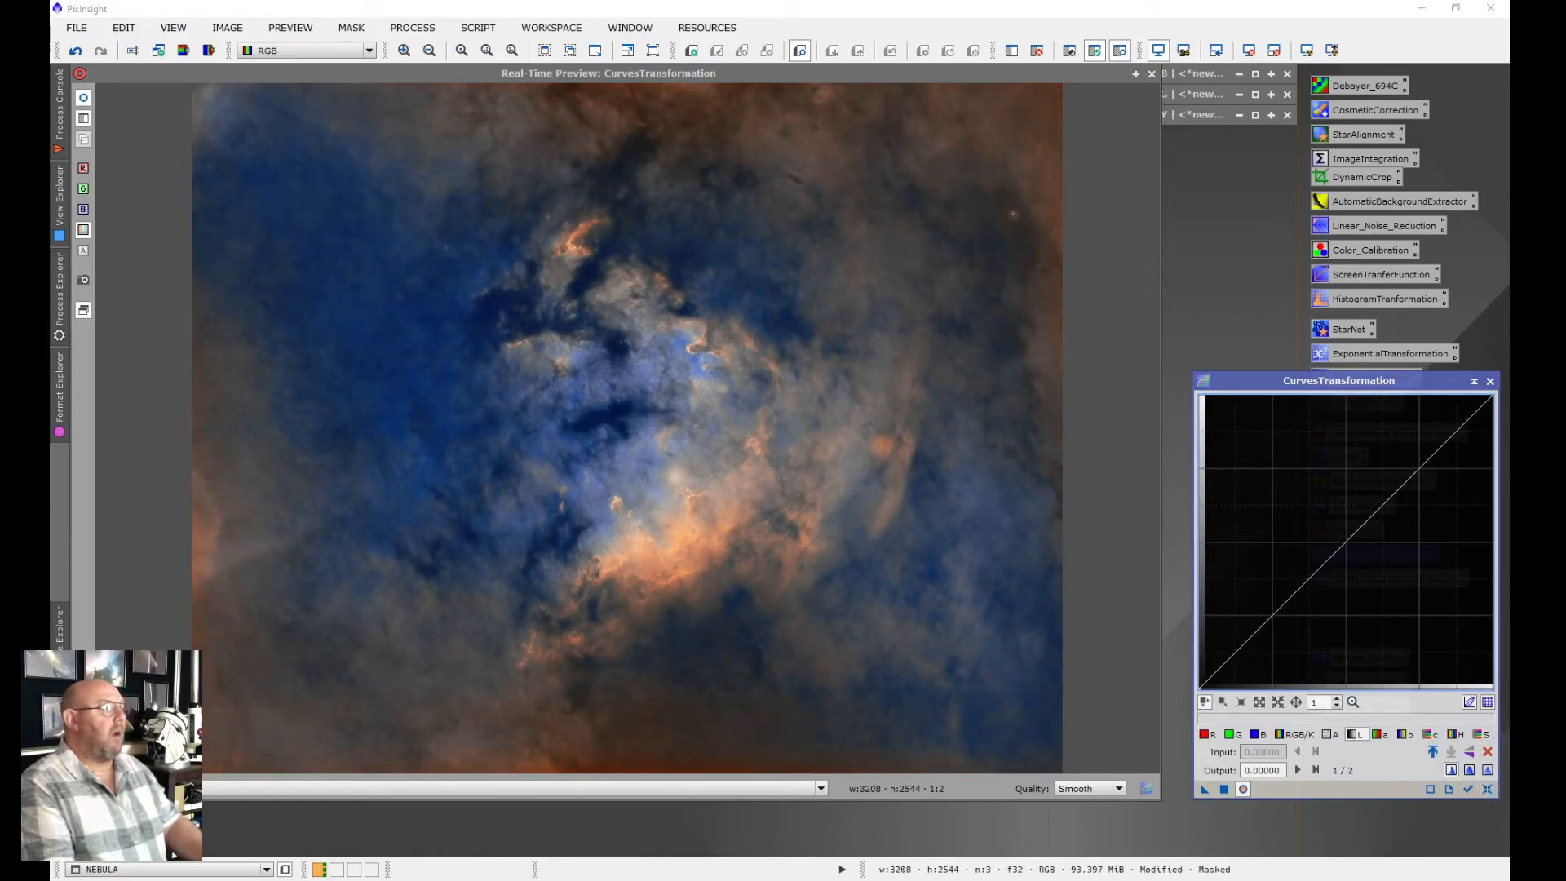
Close the real-time preview and remove the NEBULA_cmG mask from NEBULA
left_click(1152, 74)
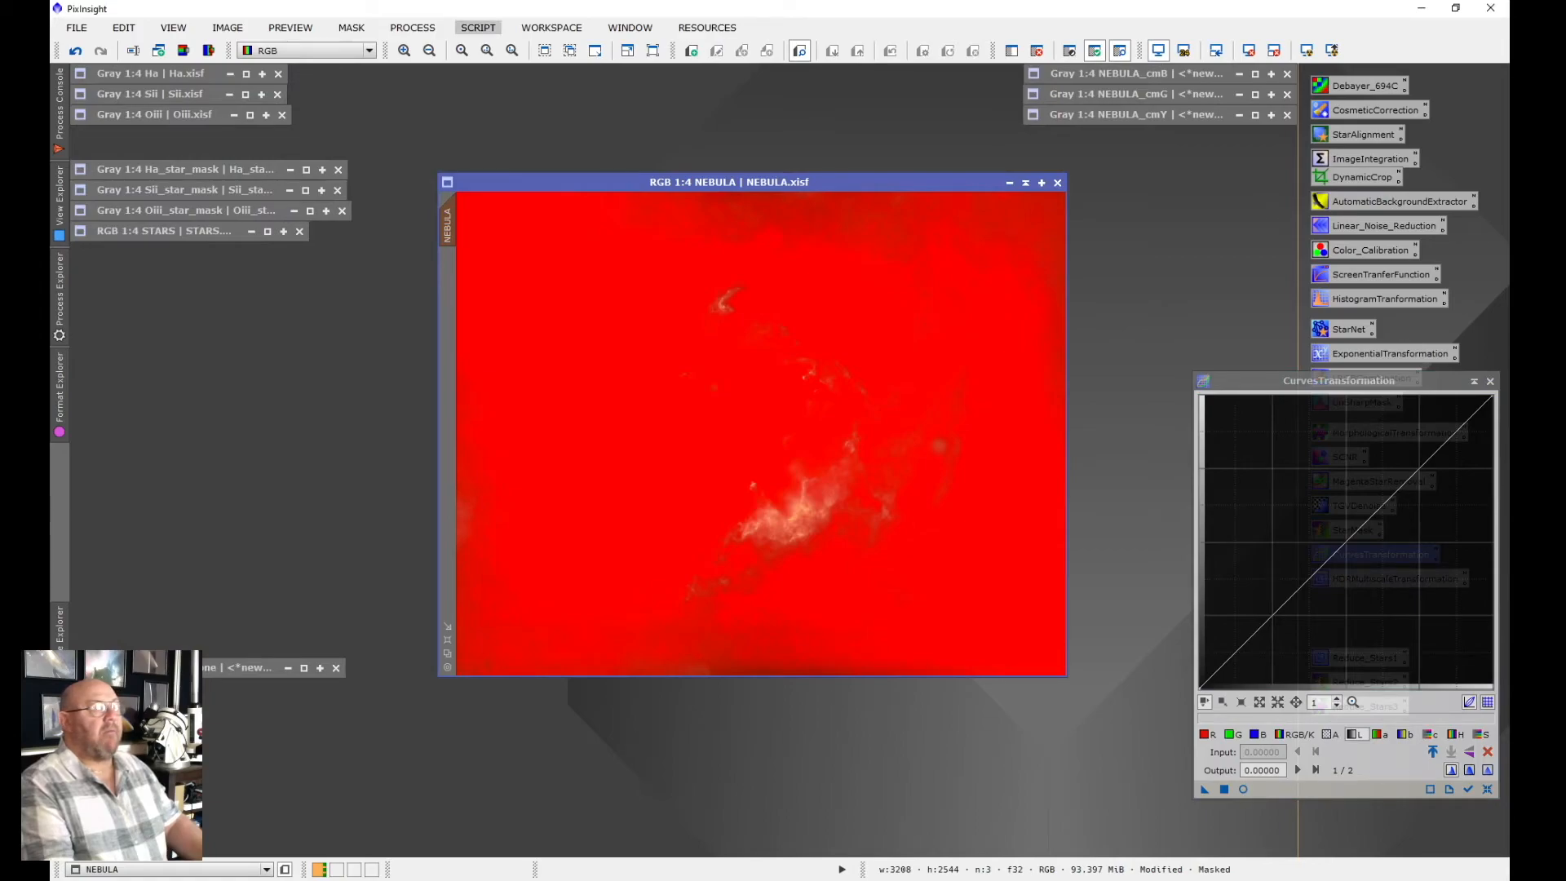
left_click(351, 28)
left_click(384, 72)
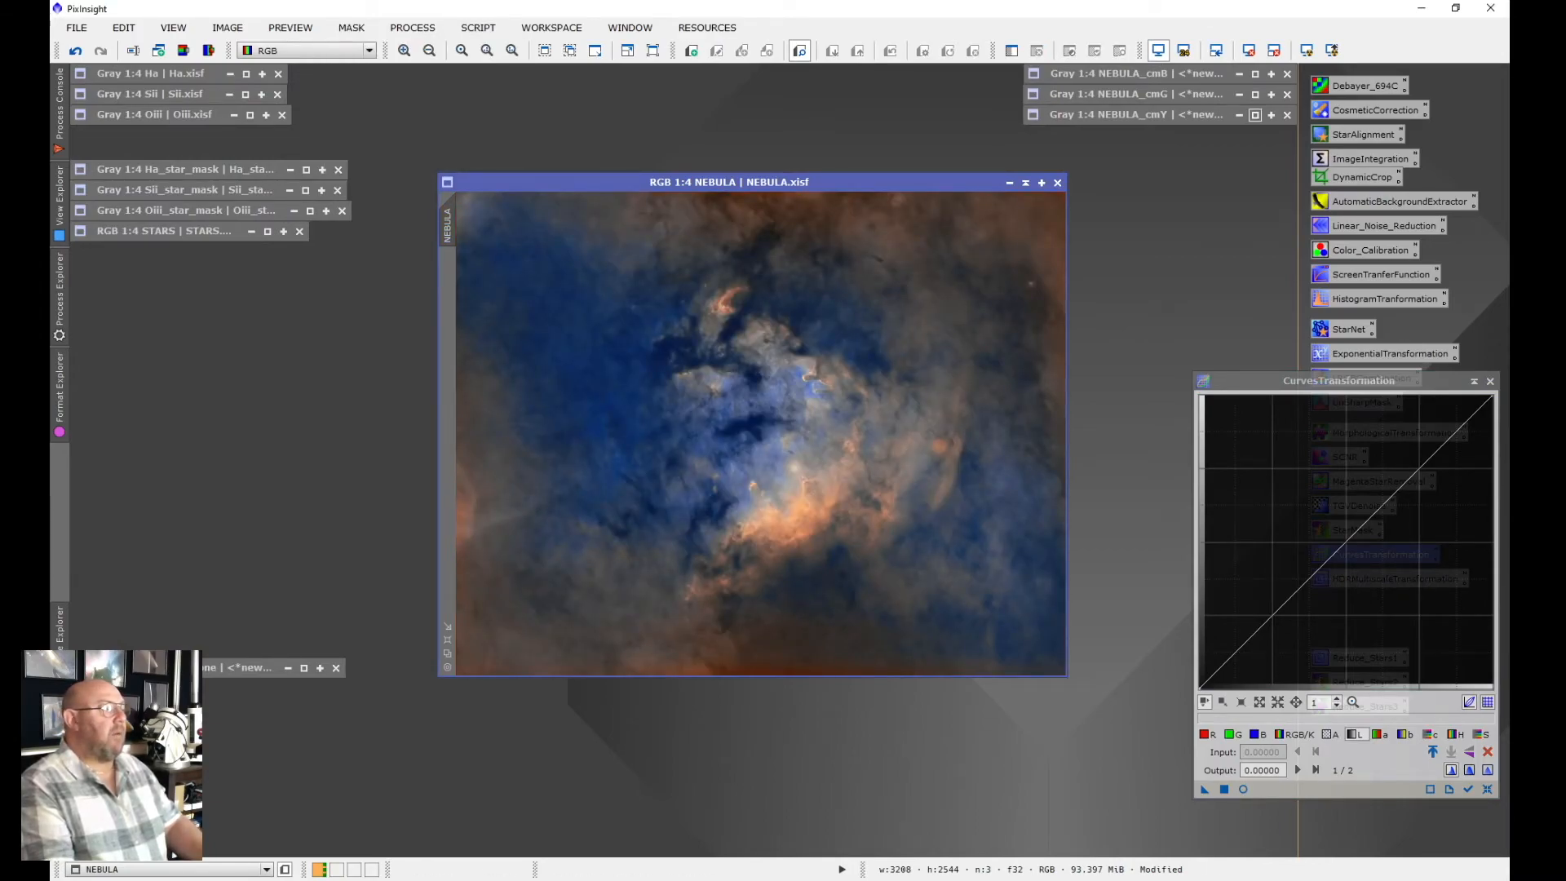
Expand the NEBULA_cmY image, apply it as the mask on NEBULA and make NEBULA the active image
double_click(1133, 114)
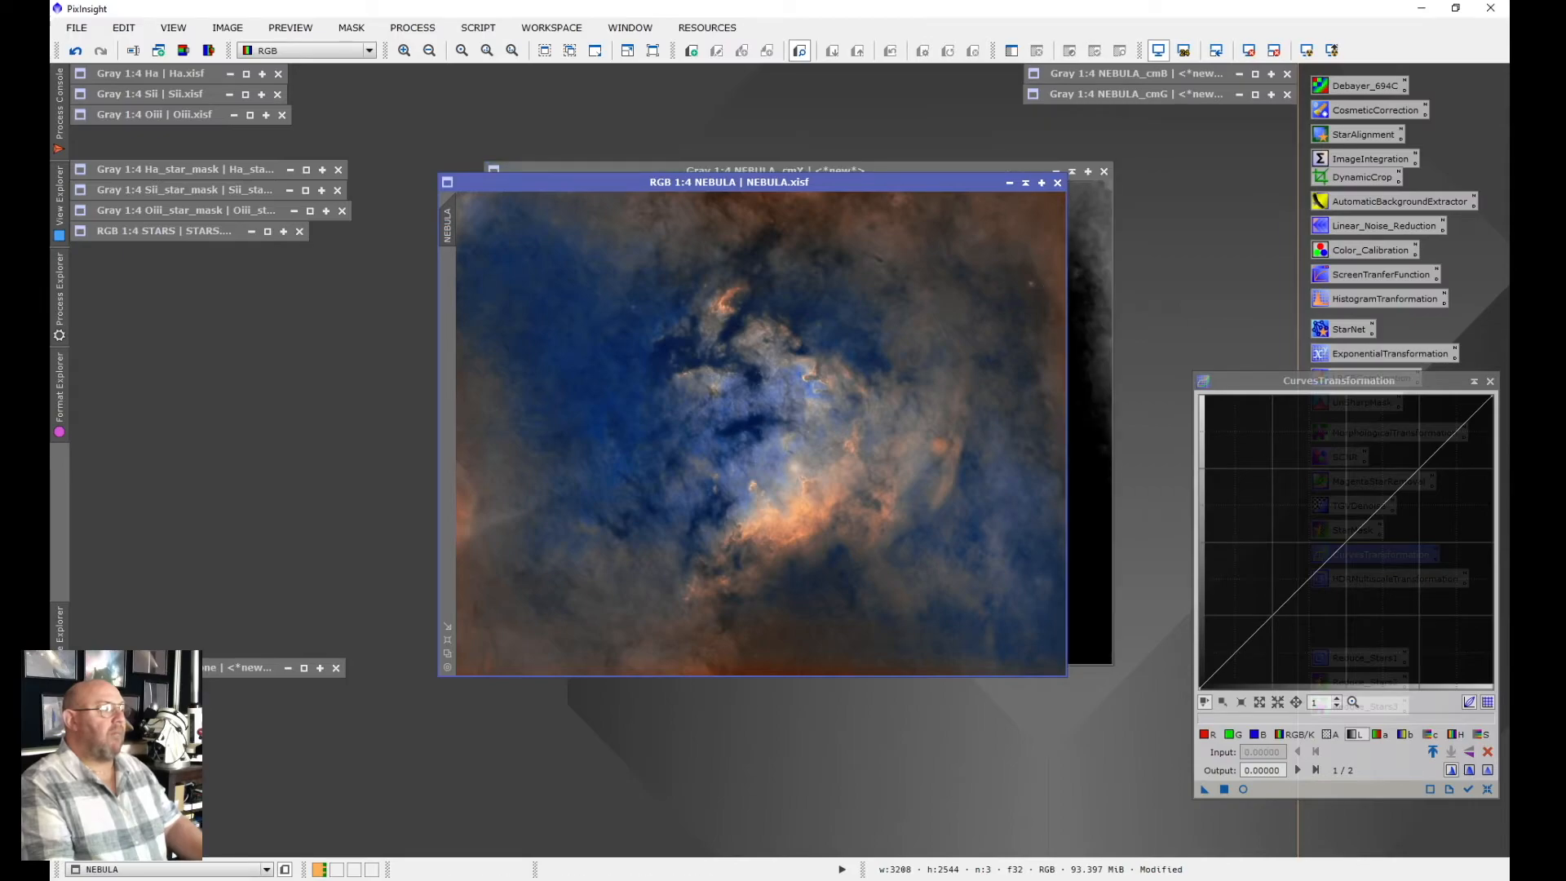
left_click(962, 168)
left_click_drag(963, 168, 957, 273)
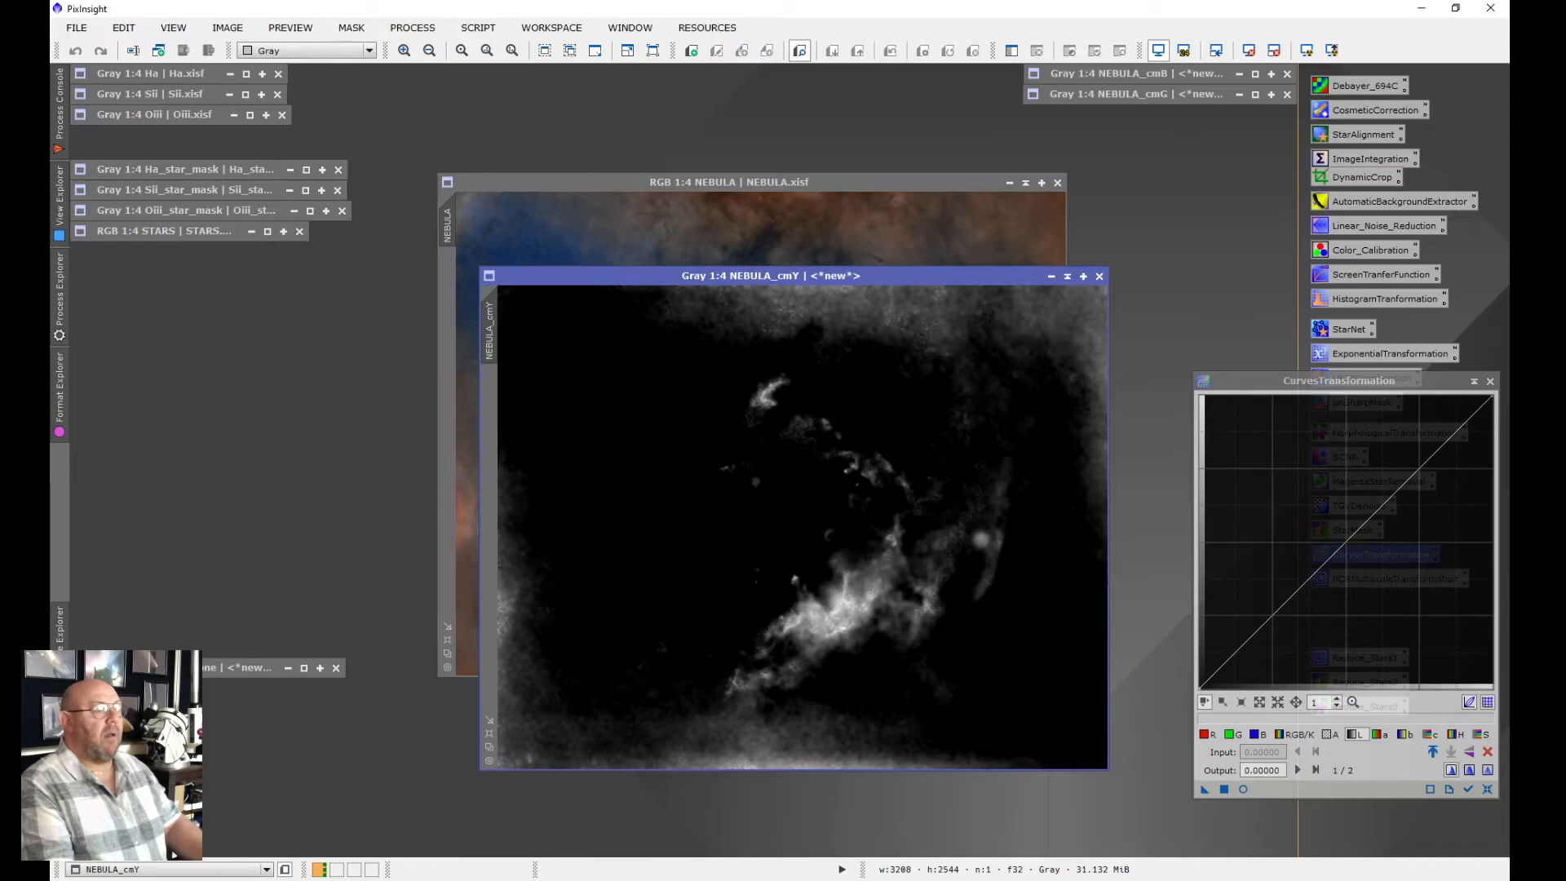
left_click_drag(489, 330, 447, 224)
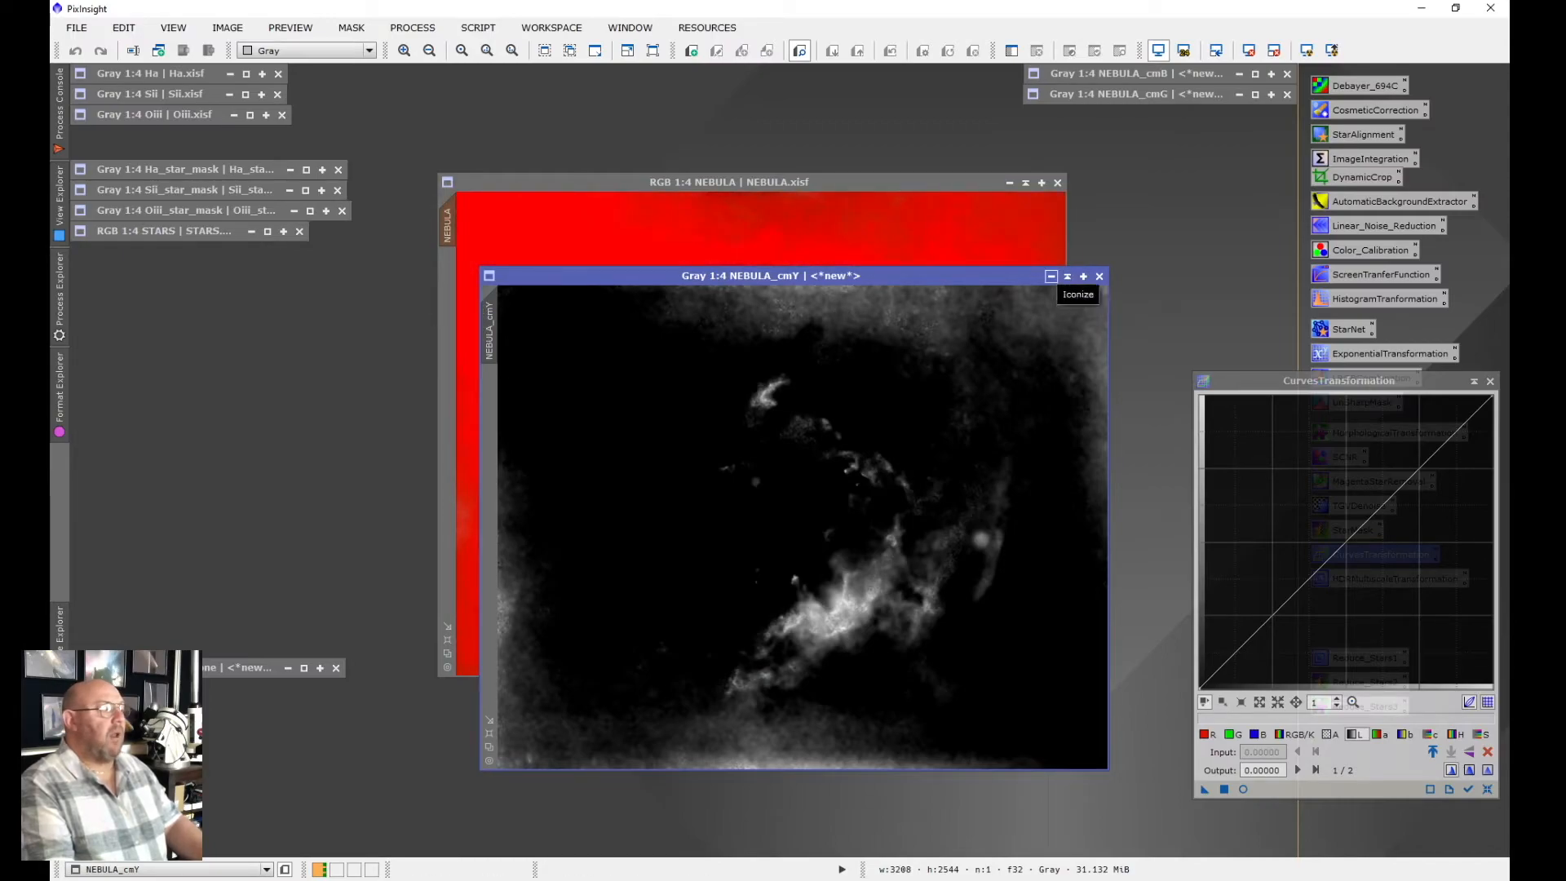
left_click(1064, 269)
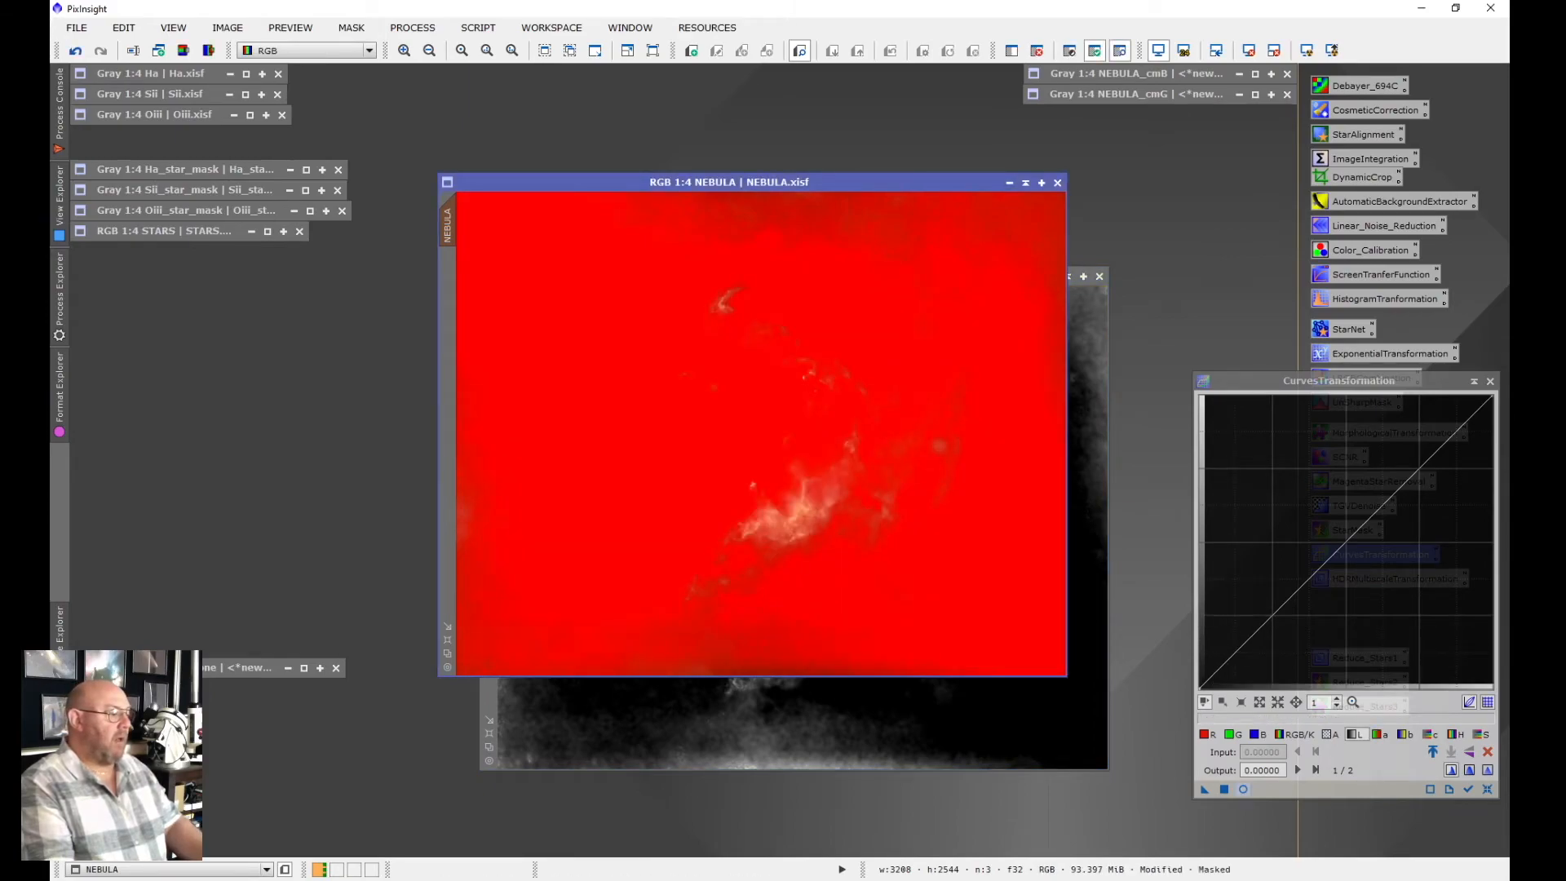
With the real-time preview on, raise the red curve to 0.48320/0.57106 and the RGB/K curve to 0.48320/0.54522
left_click(1243, 788)
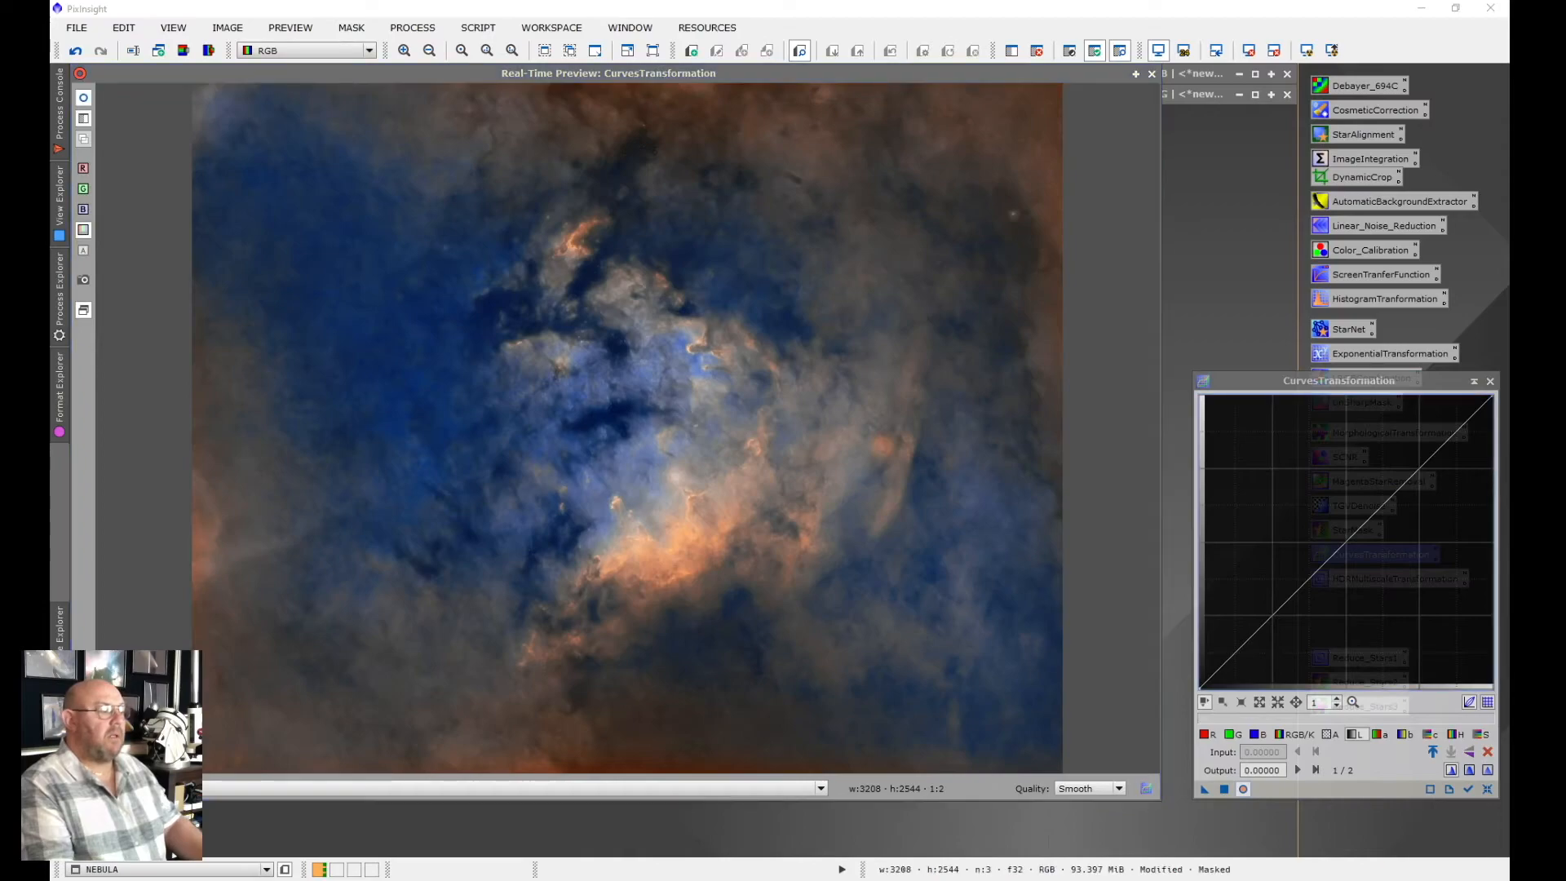
left_click(1203, 733)
left_click_drag(1343, 544, 1330, 522)
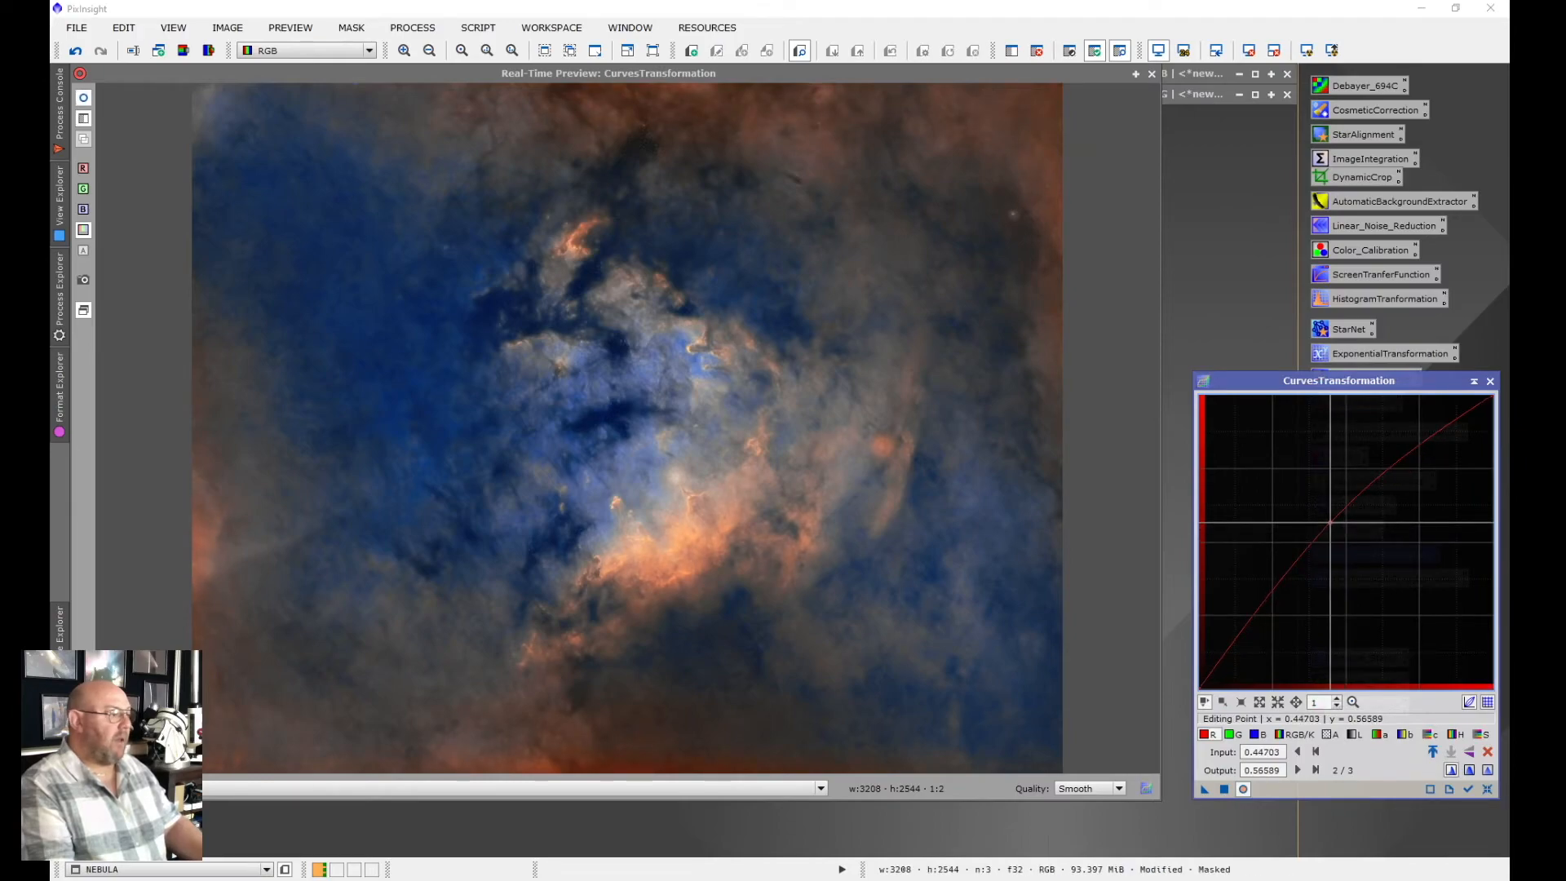
left_click_drag(1331, 522, 1341, 521)
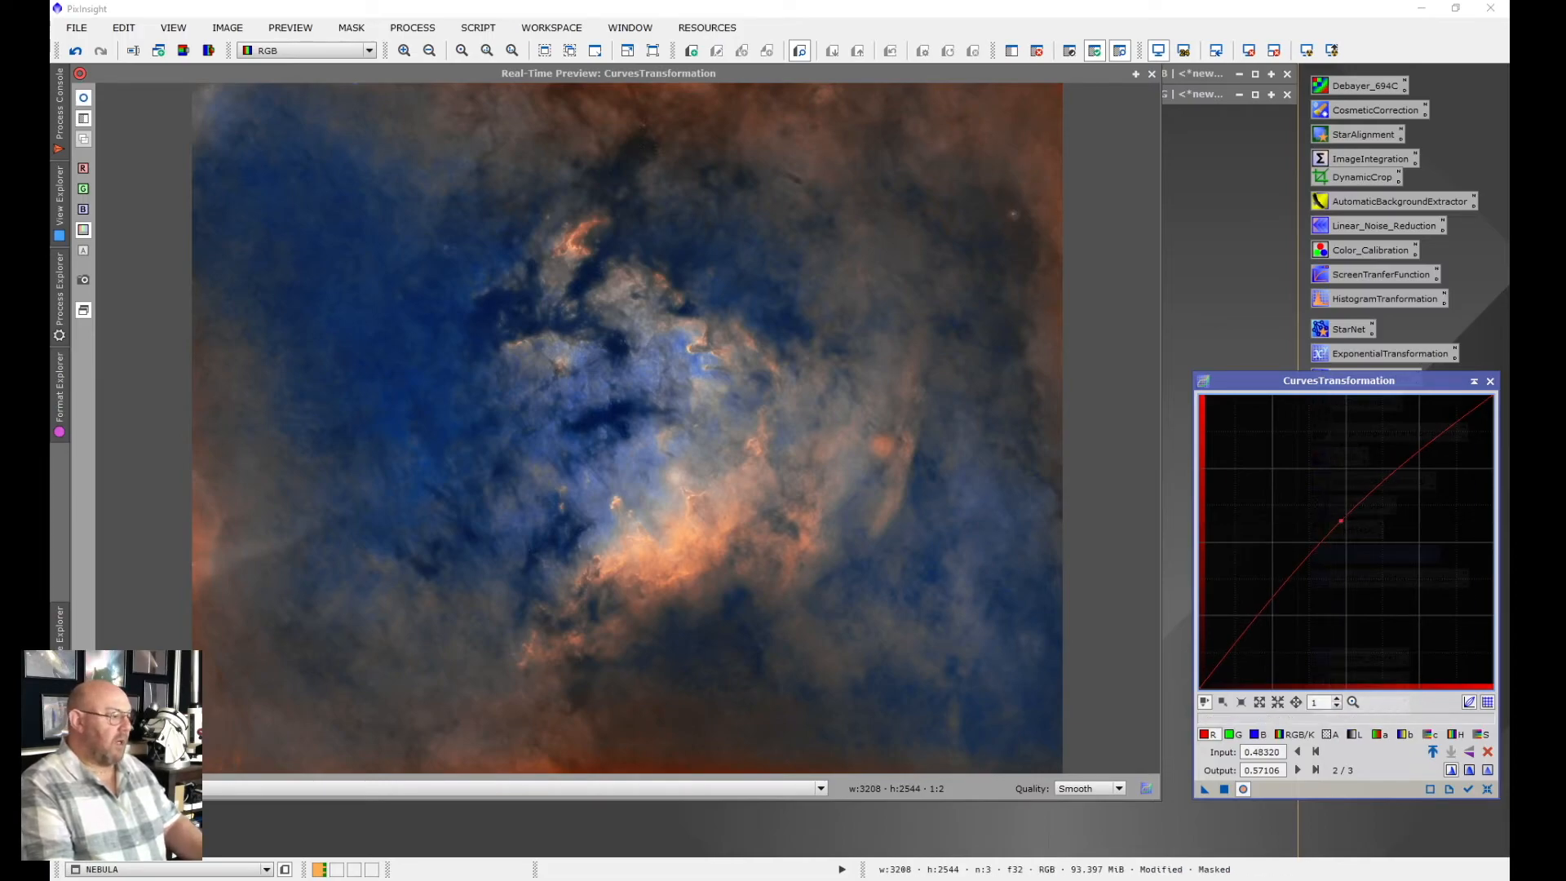
left_click(1295, 733)
left_click_drag(1346, 543, 1340, 529)
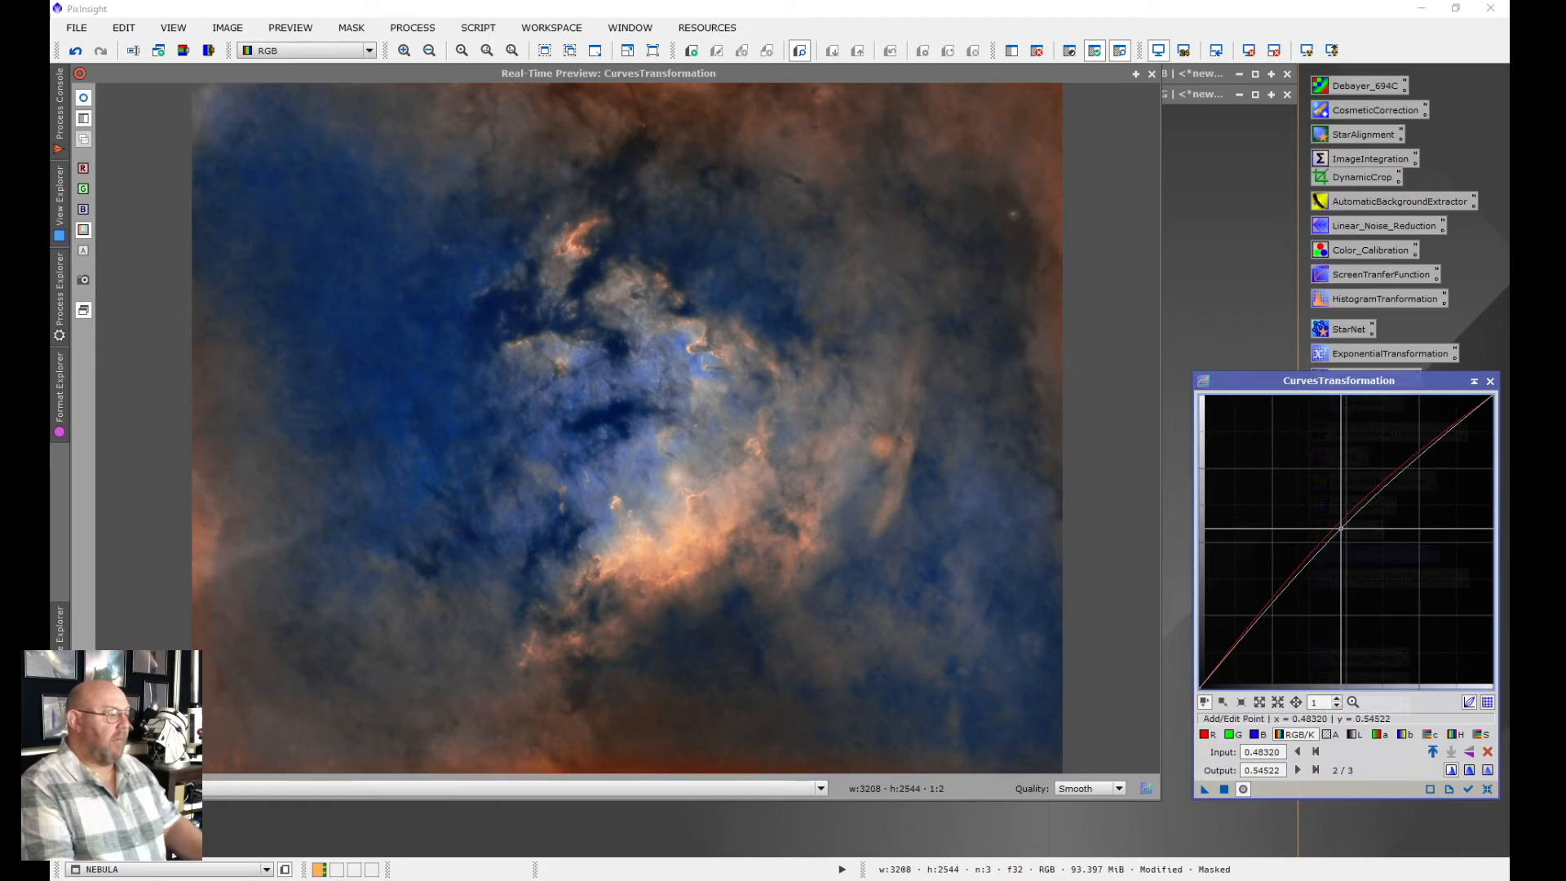
Raise the saturation curve at input 0.48062, output 0.53747, and apply the curves to NEBULA
left_click(1481, 734)
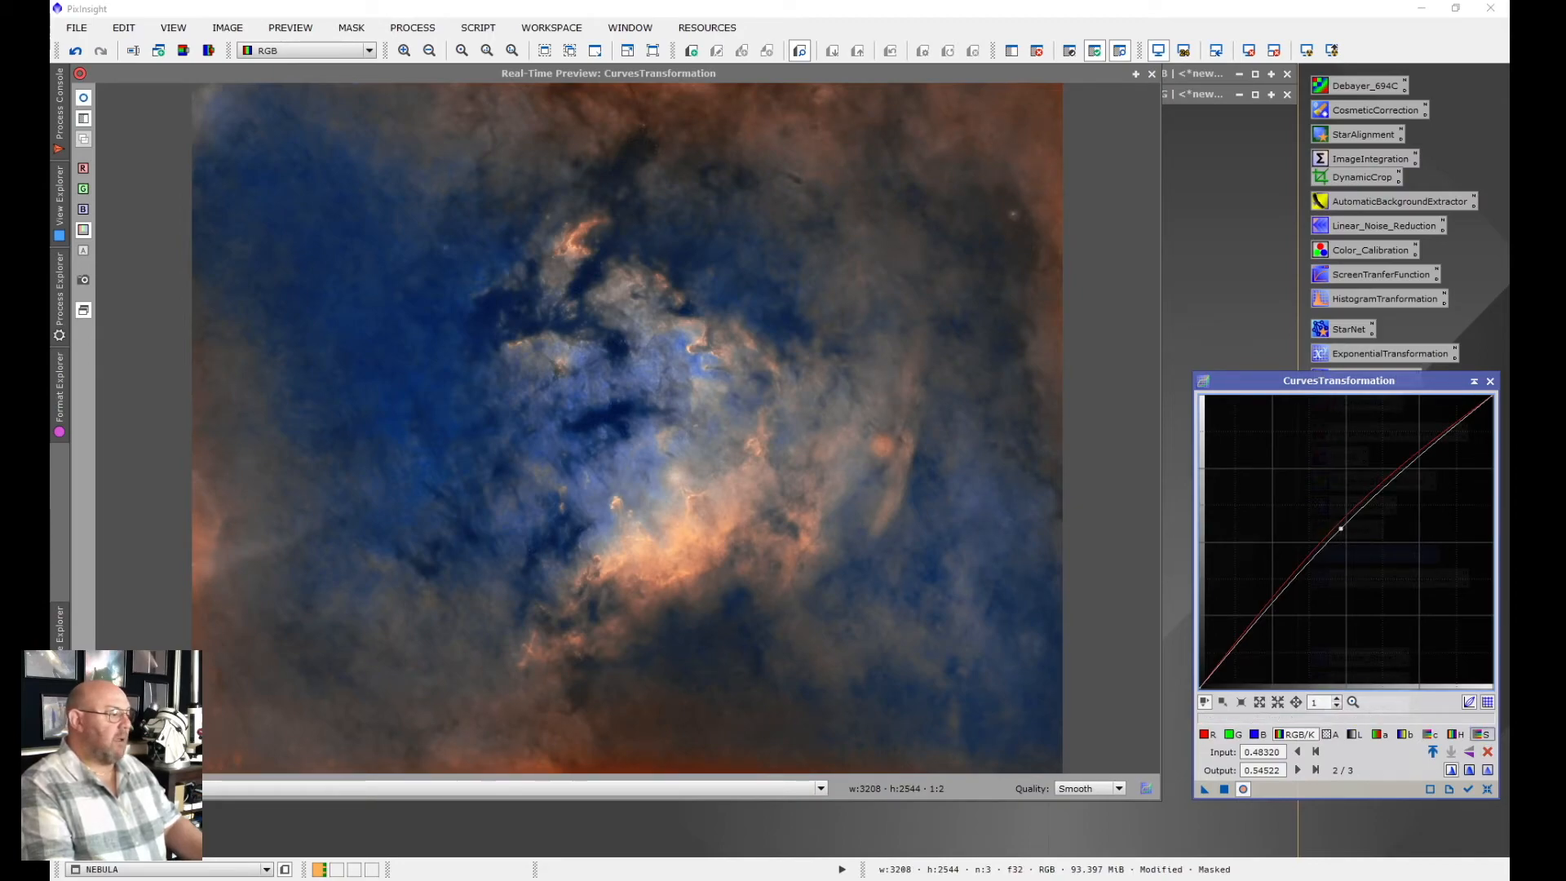
left_click_drag(1347, 544, 1341, 536)
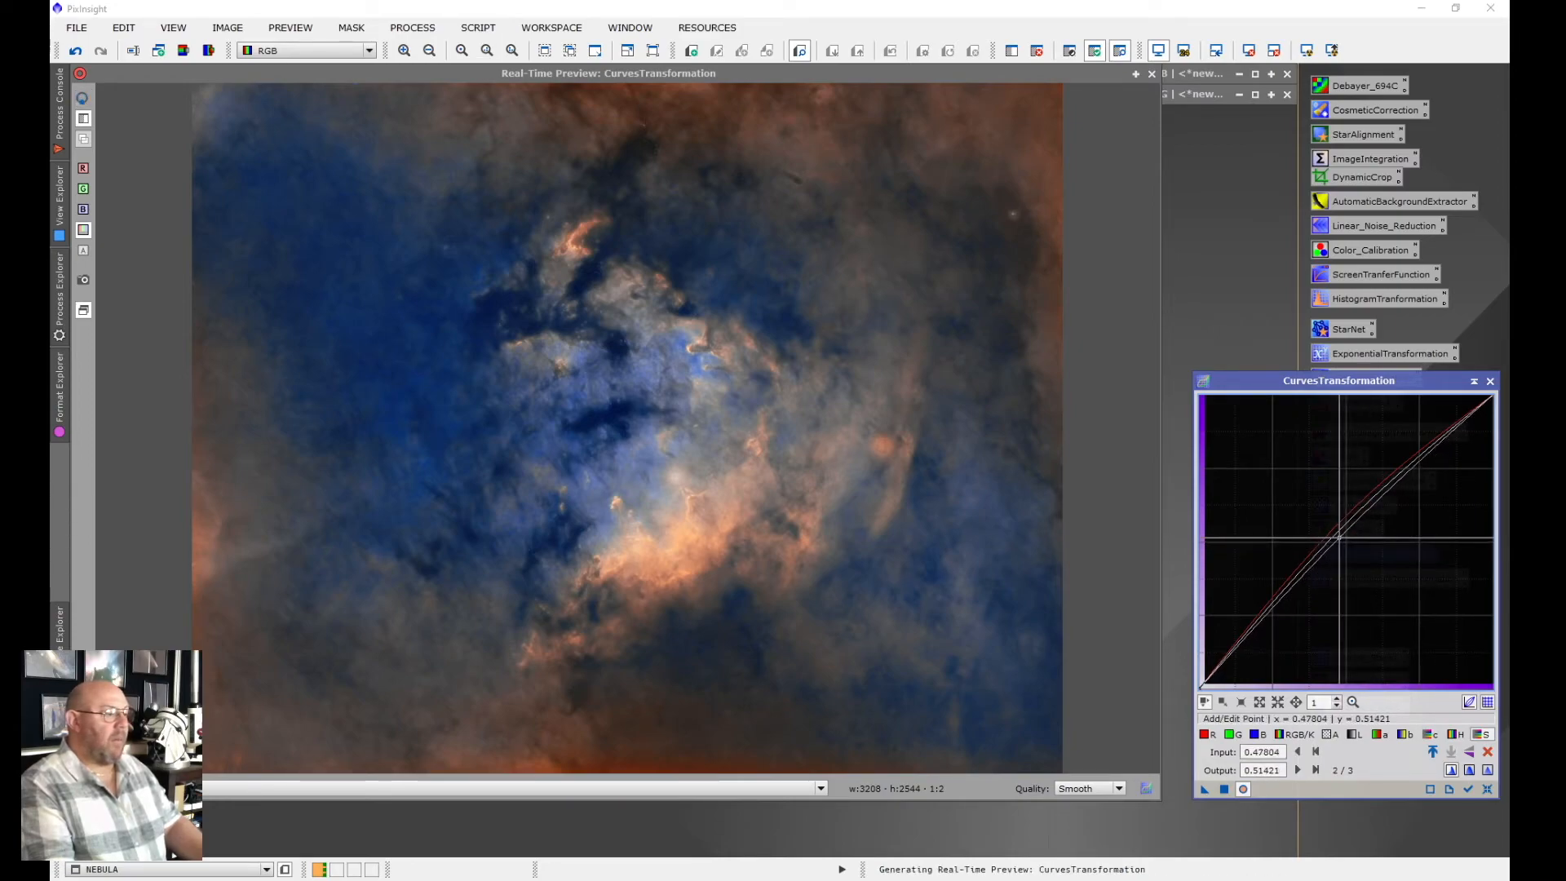
mouse_move(1338, 537)
left_mouse_down()
mouse_move(1325, 516)
mouse_move(1340, 530)
left_mouse_up()
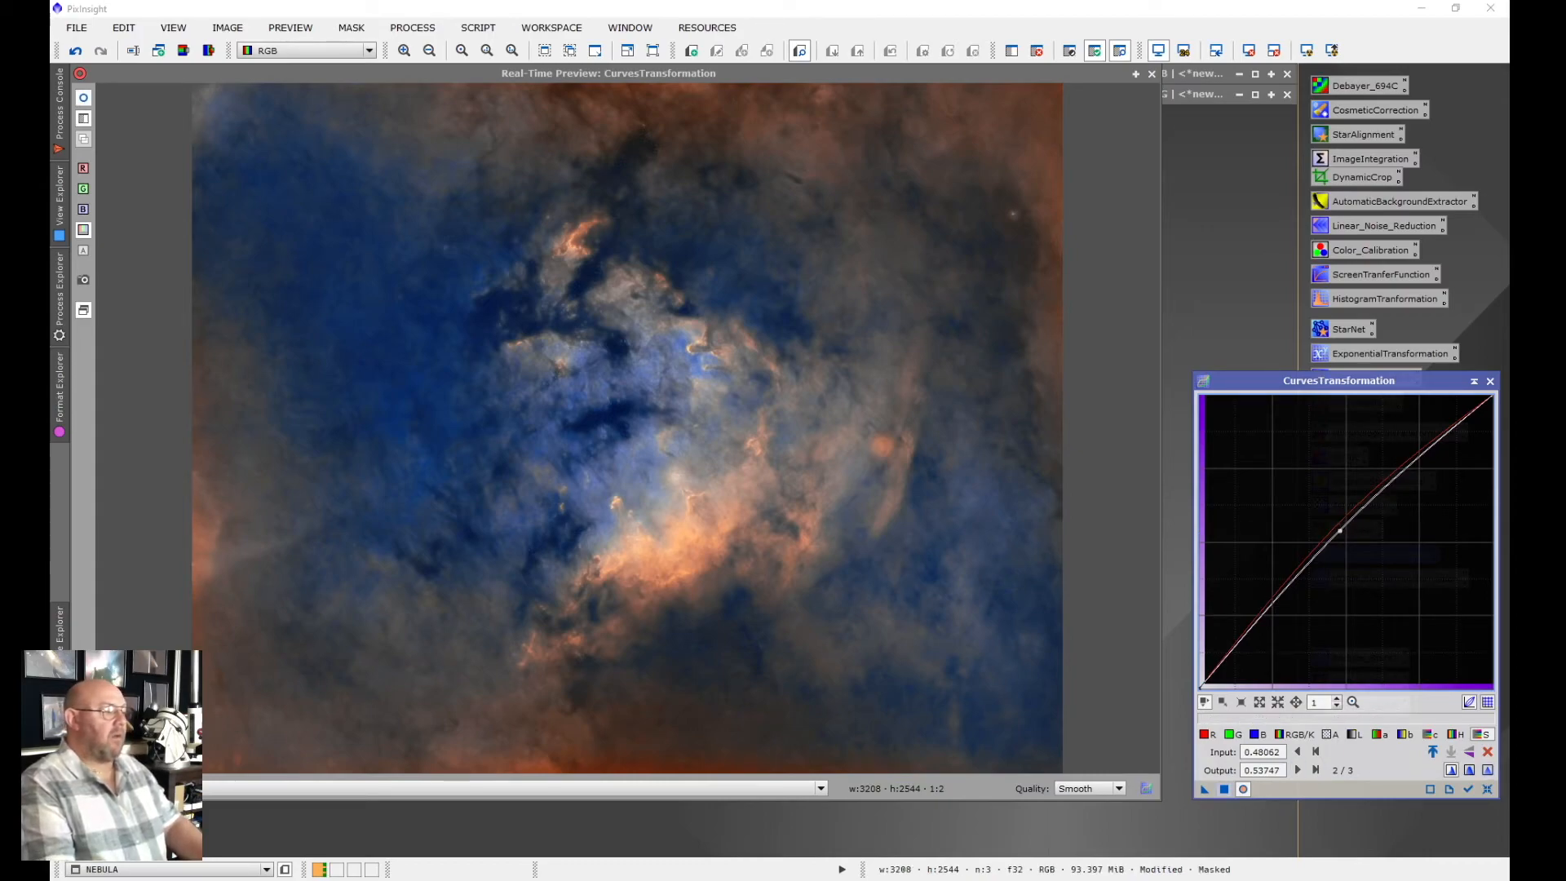
left_click(1223, 788)
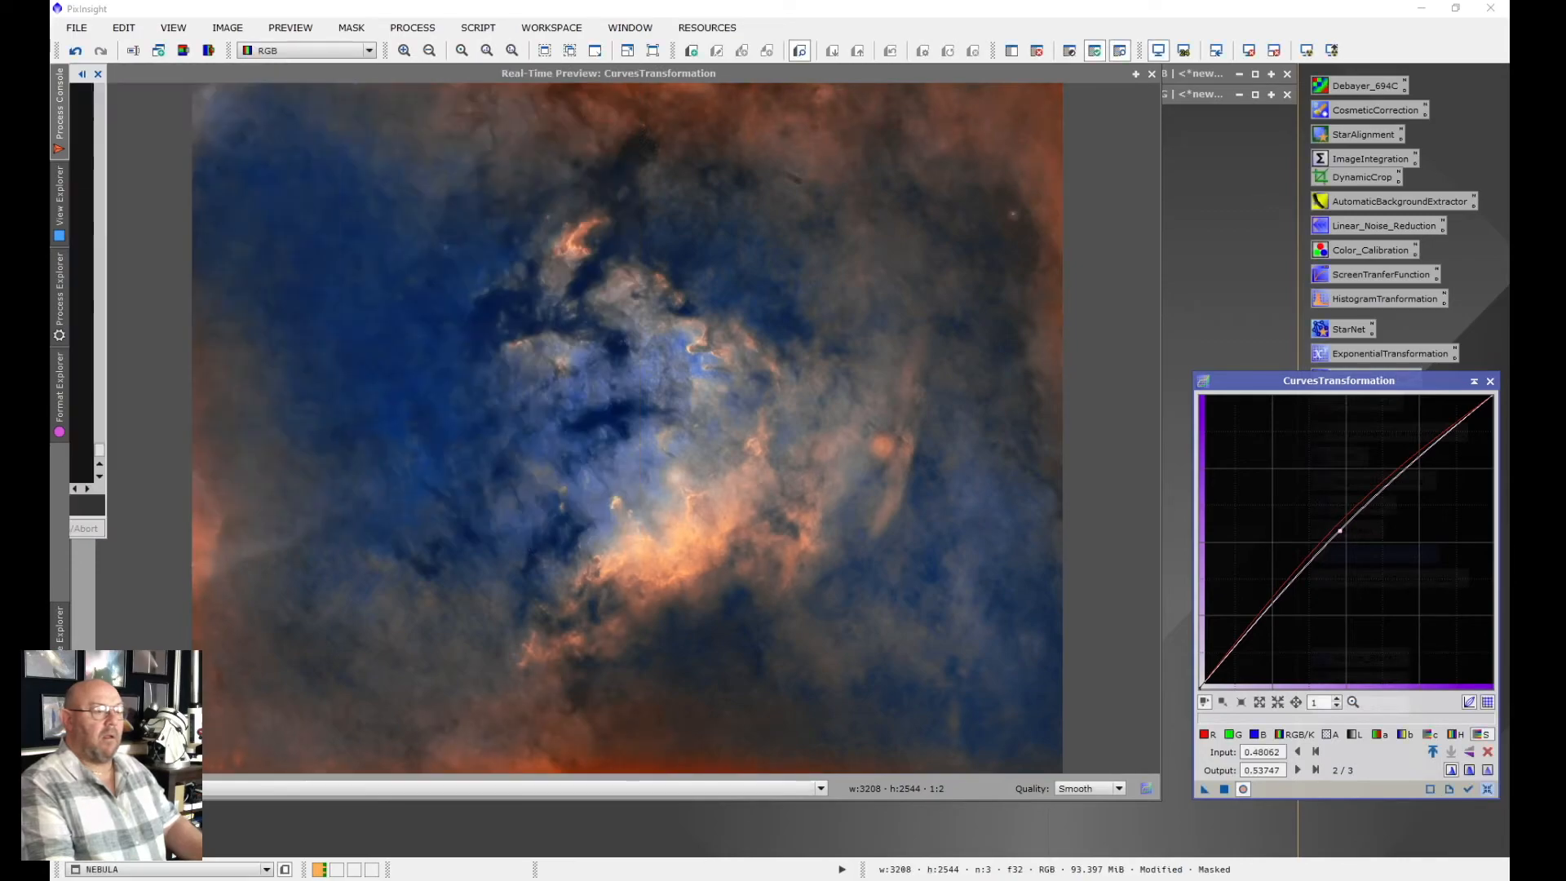
Reset and close CurvesTransformation, and collapse the NEBULA_cmY mask image
left_click(1488, 789)
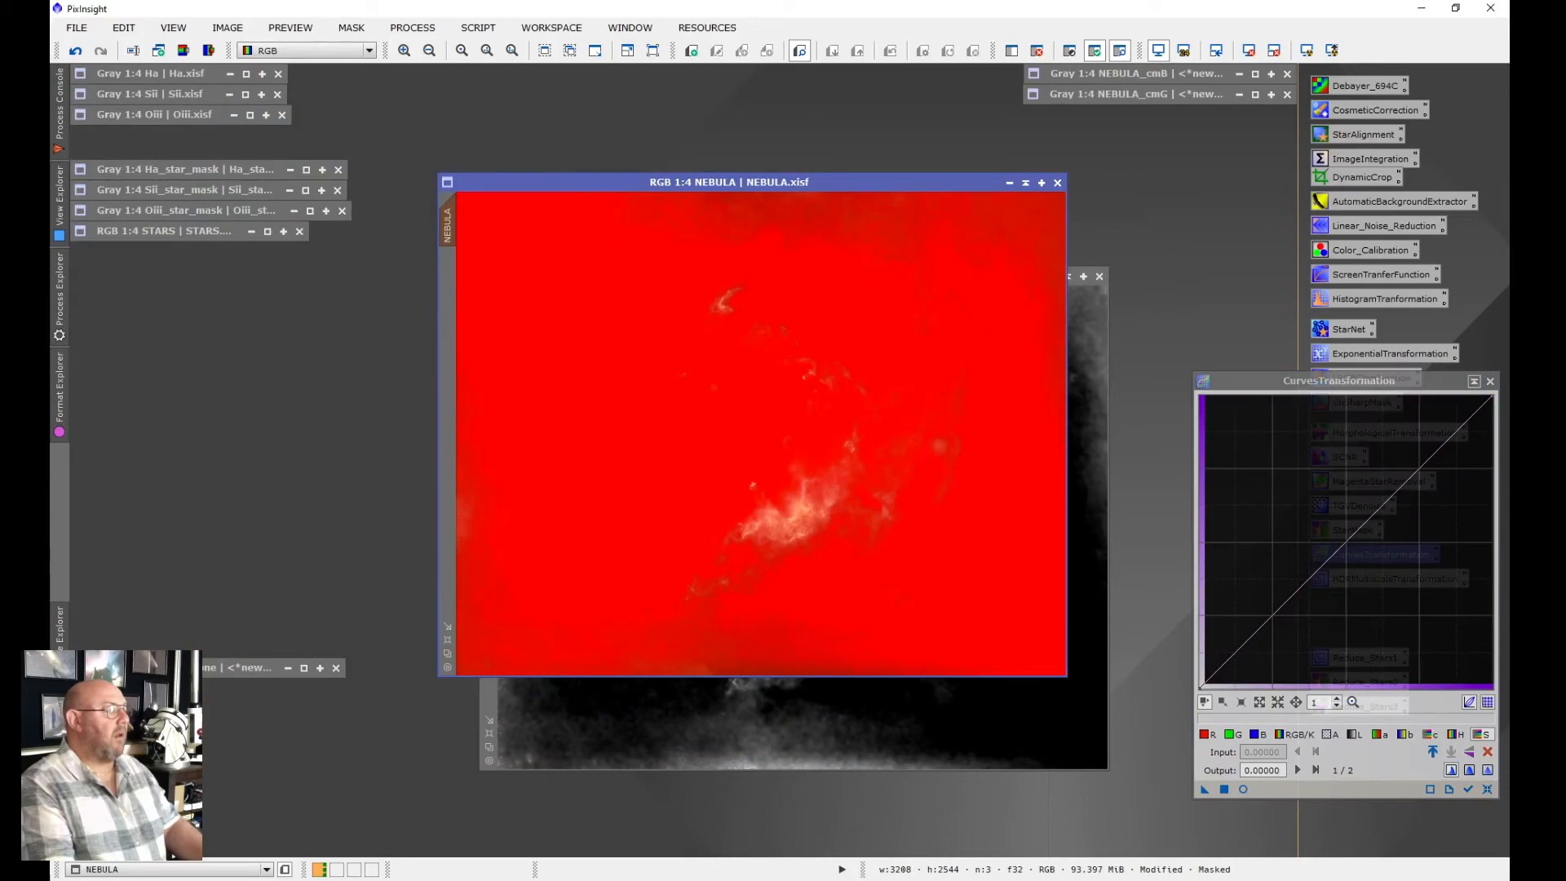
left_click(1490, 381)
left_click(1083, 314)
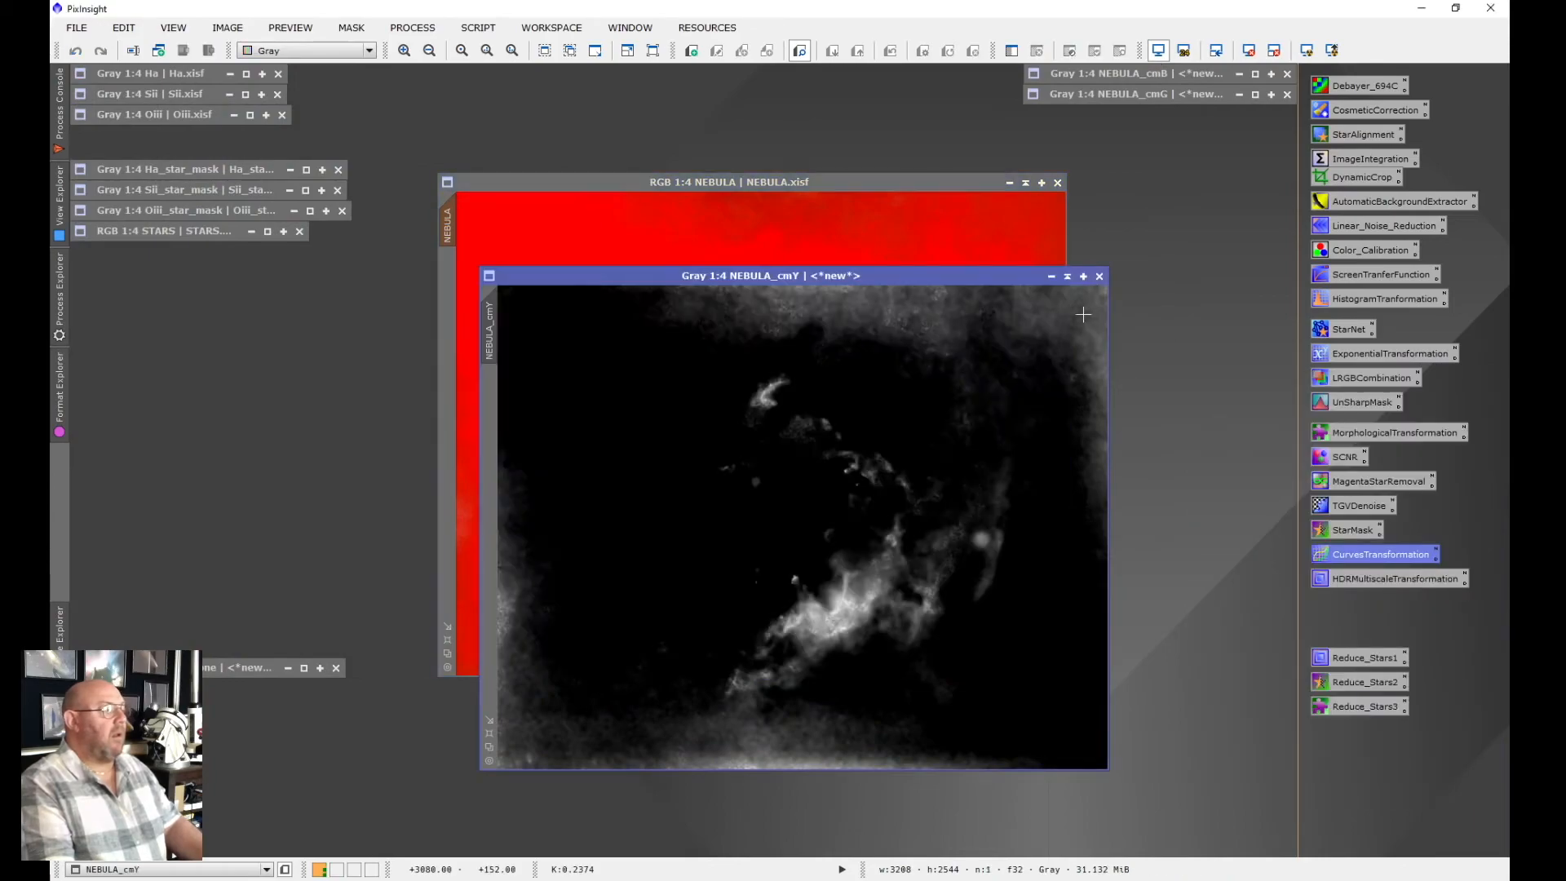
left_click(1067, 276)
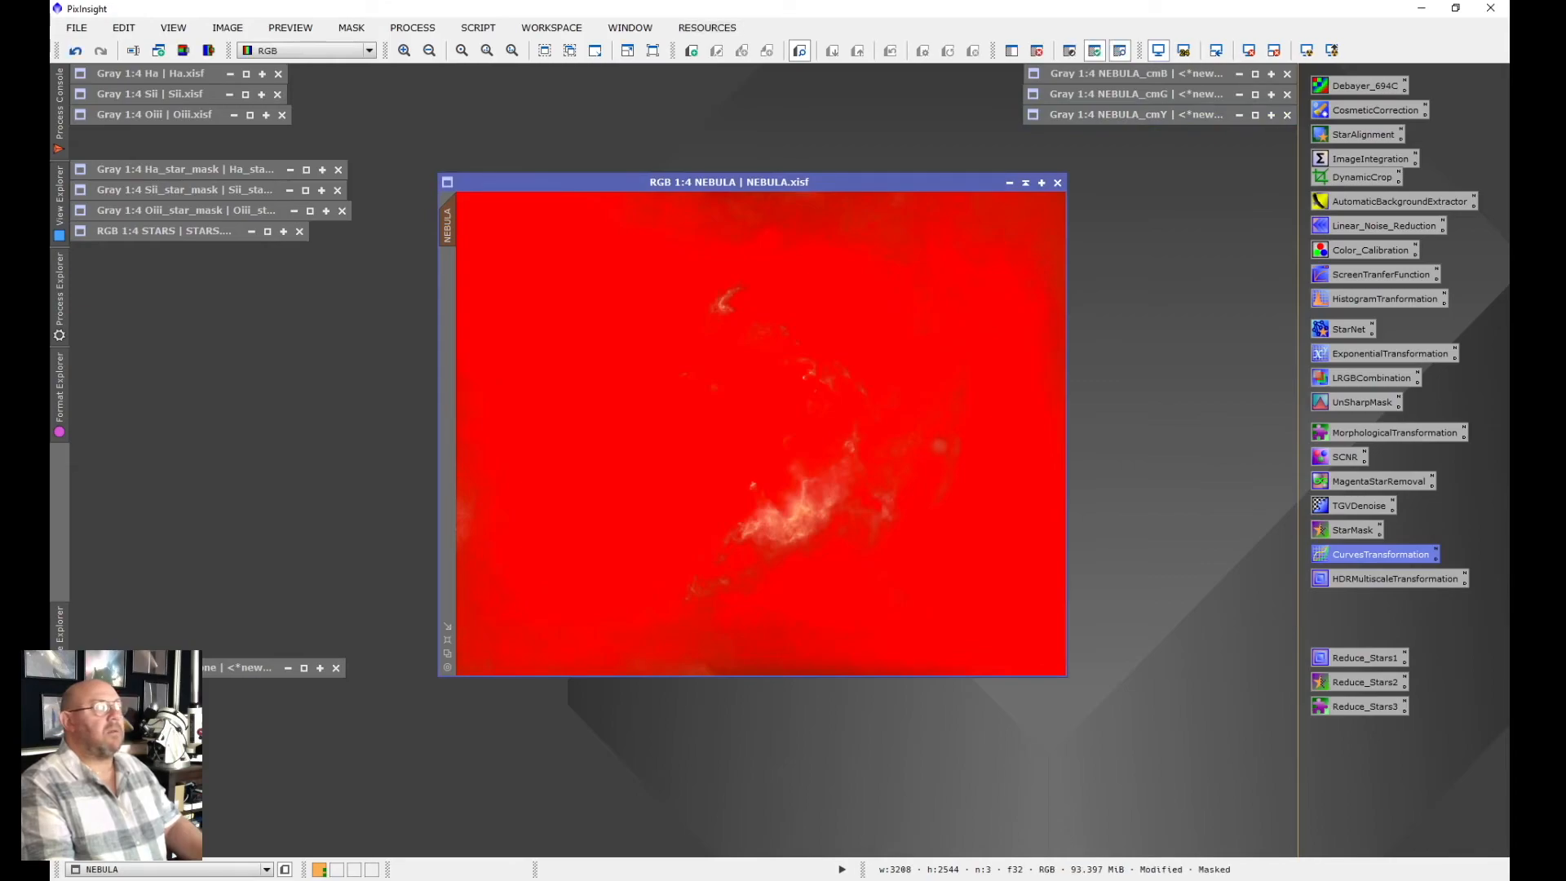
Remove the mask from NEBULA and shift its window slightly aside
left_click(352, 28)
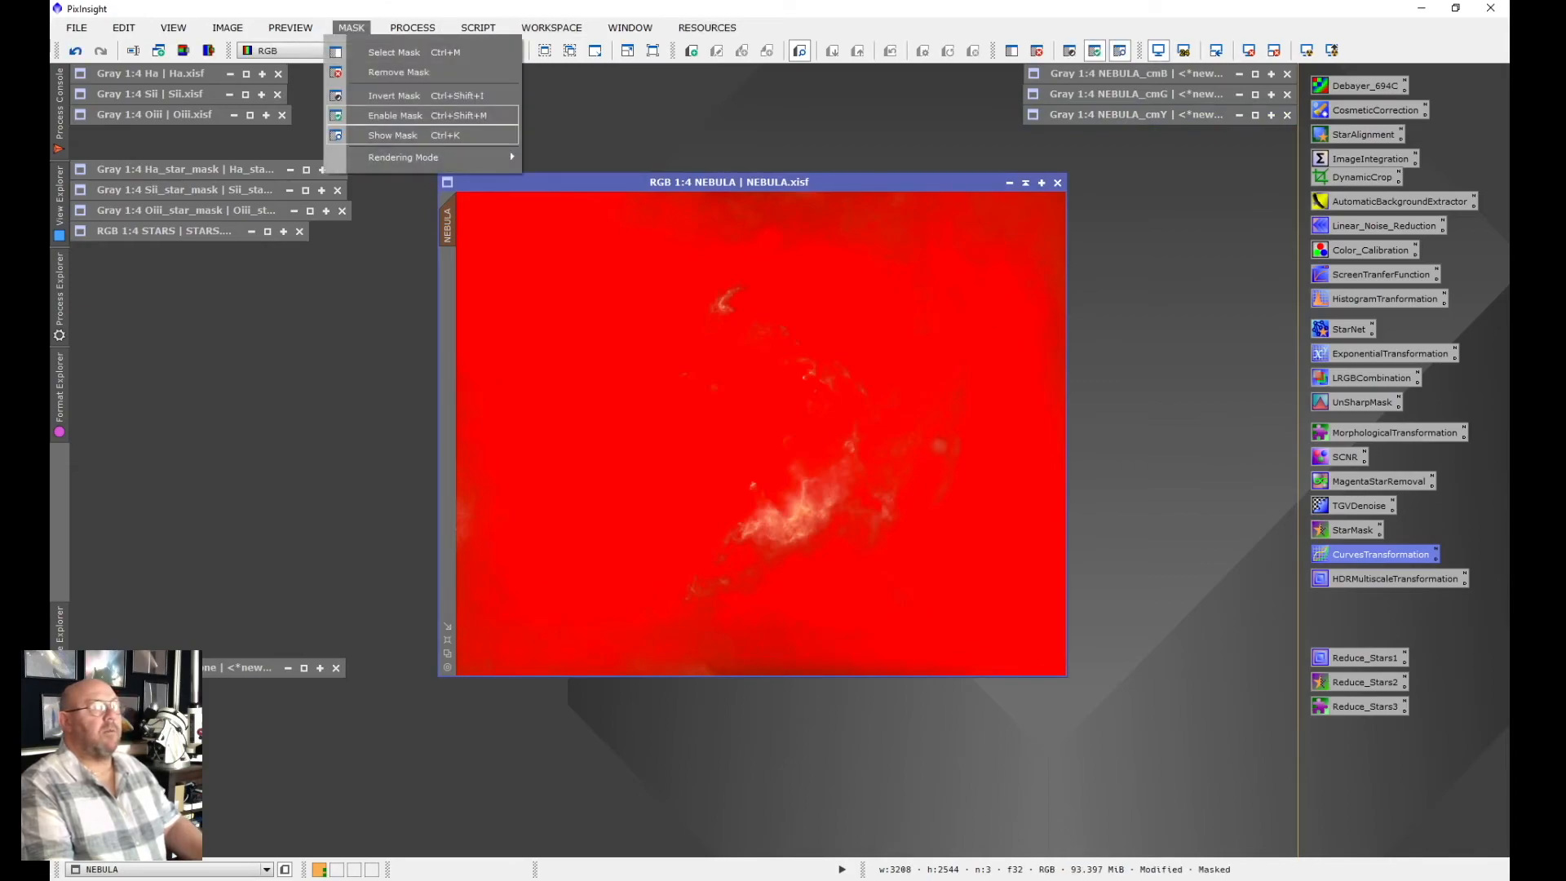
left_click(398, 72)
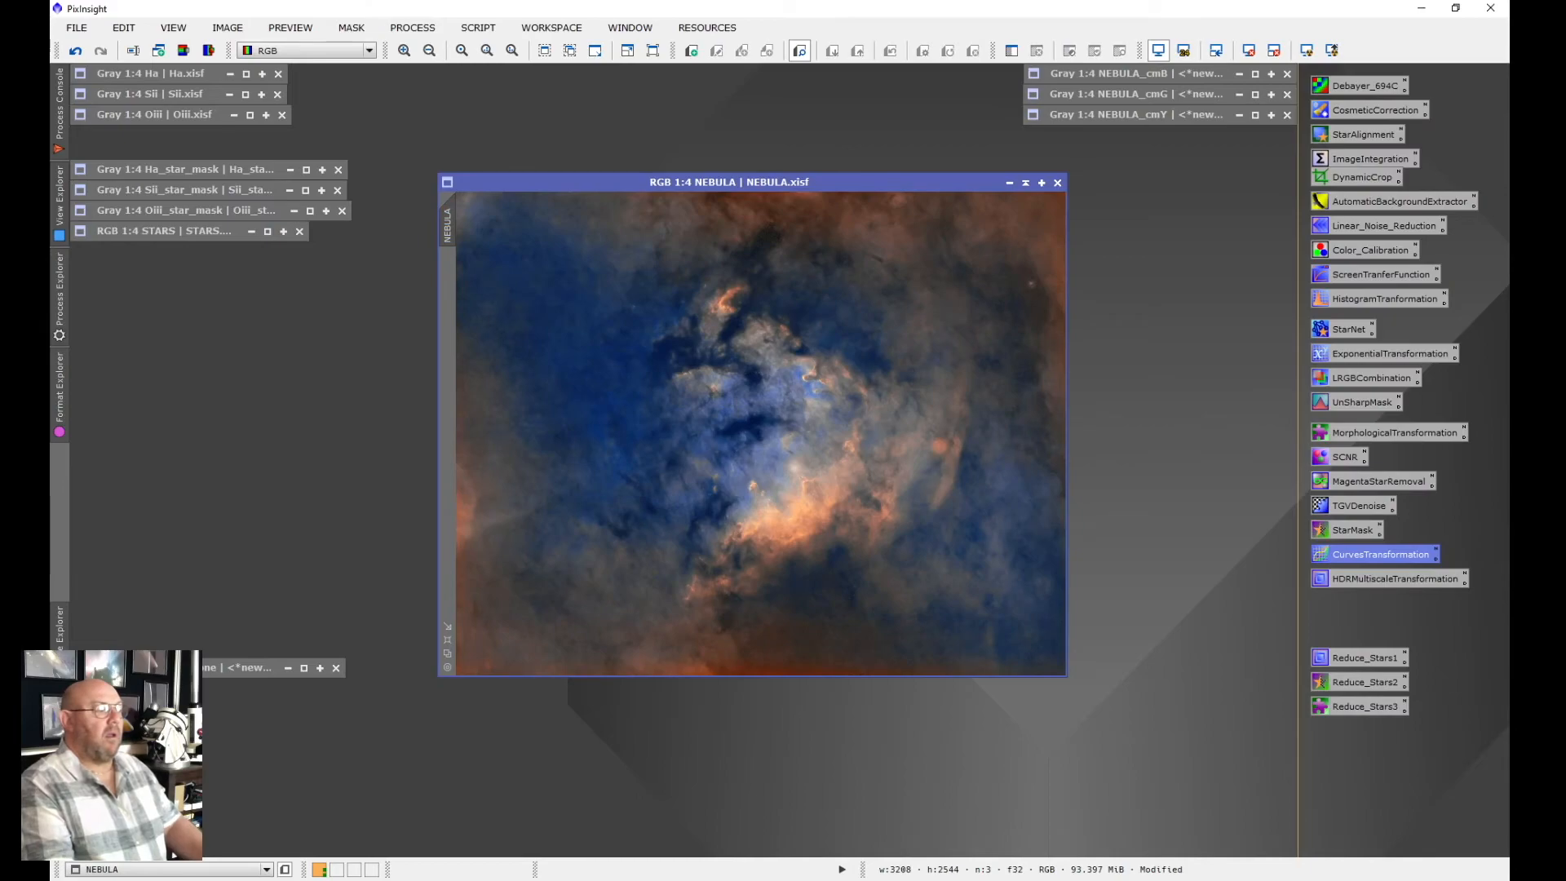
left_click_drag(571, 181, 614, 181)
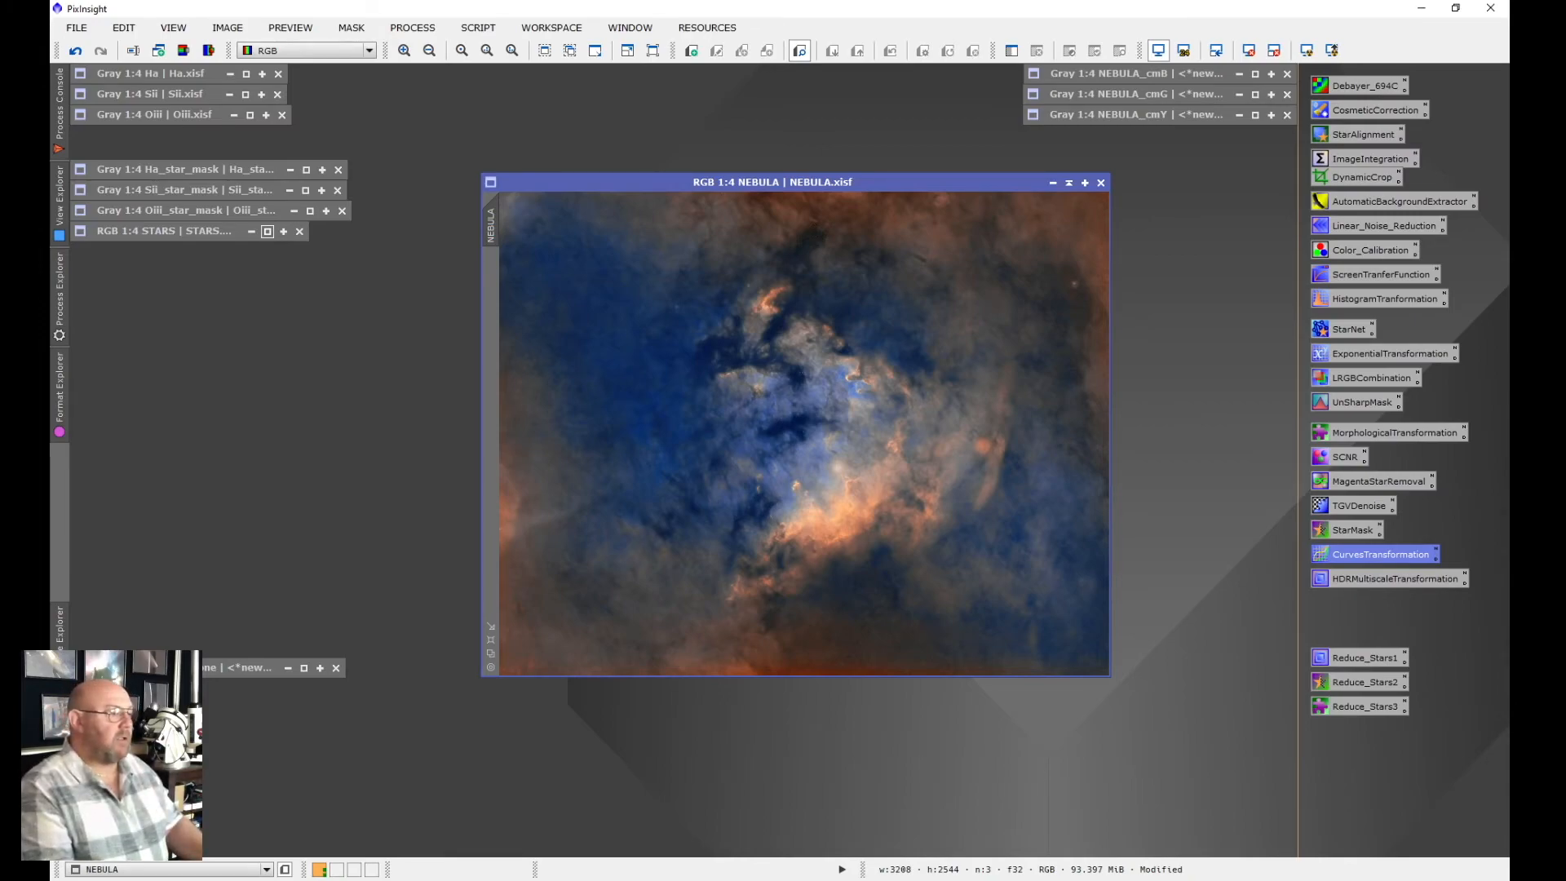
Expand the STARS image, make it active and open CurvesTransformation with the real-time preview on
left_click(267, 232)
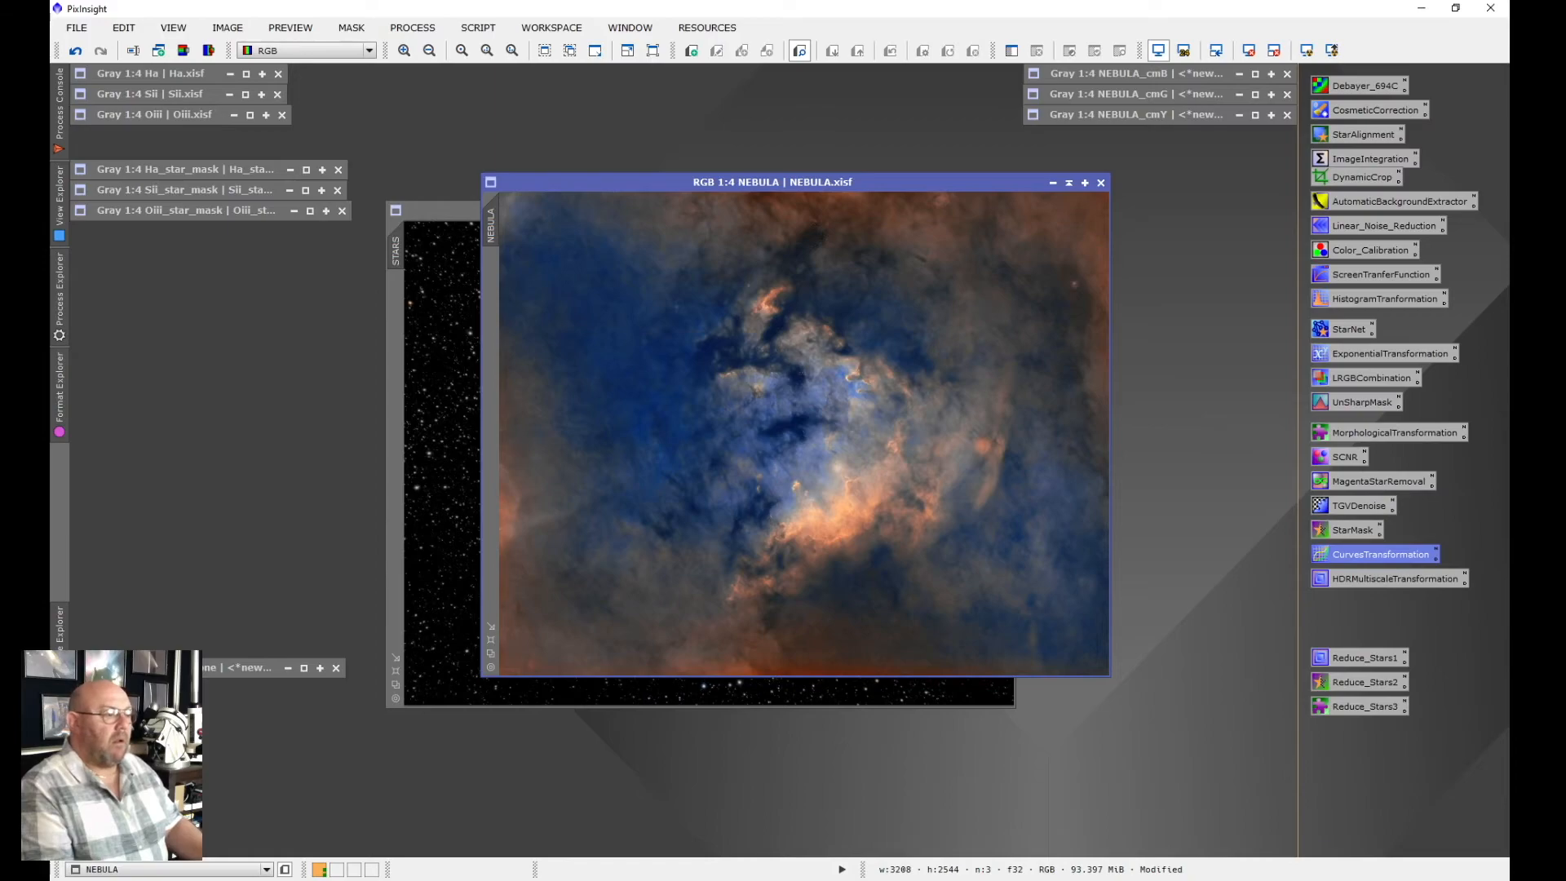
left_click(441, 457)
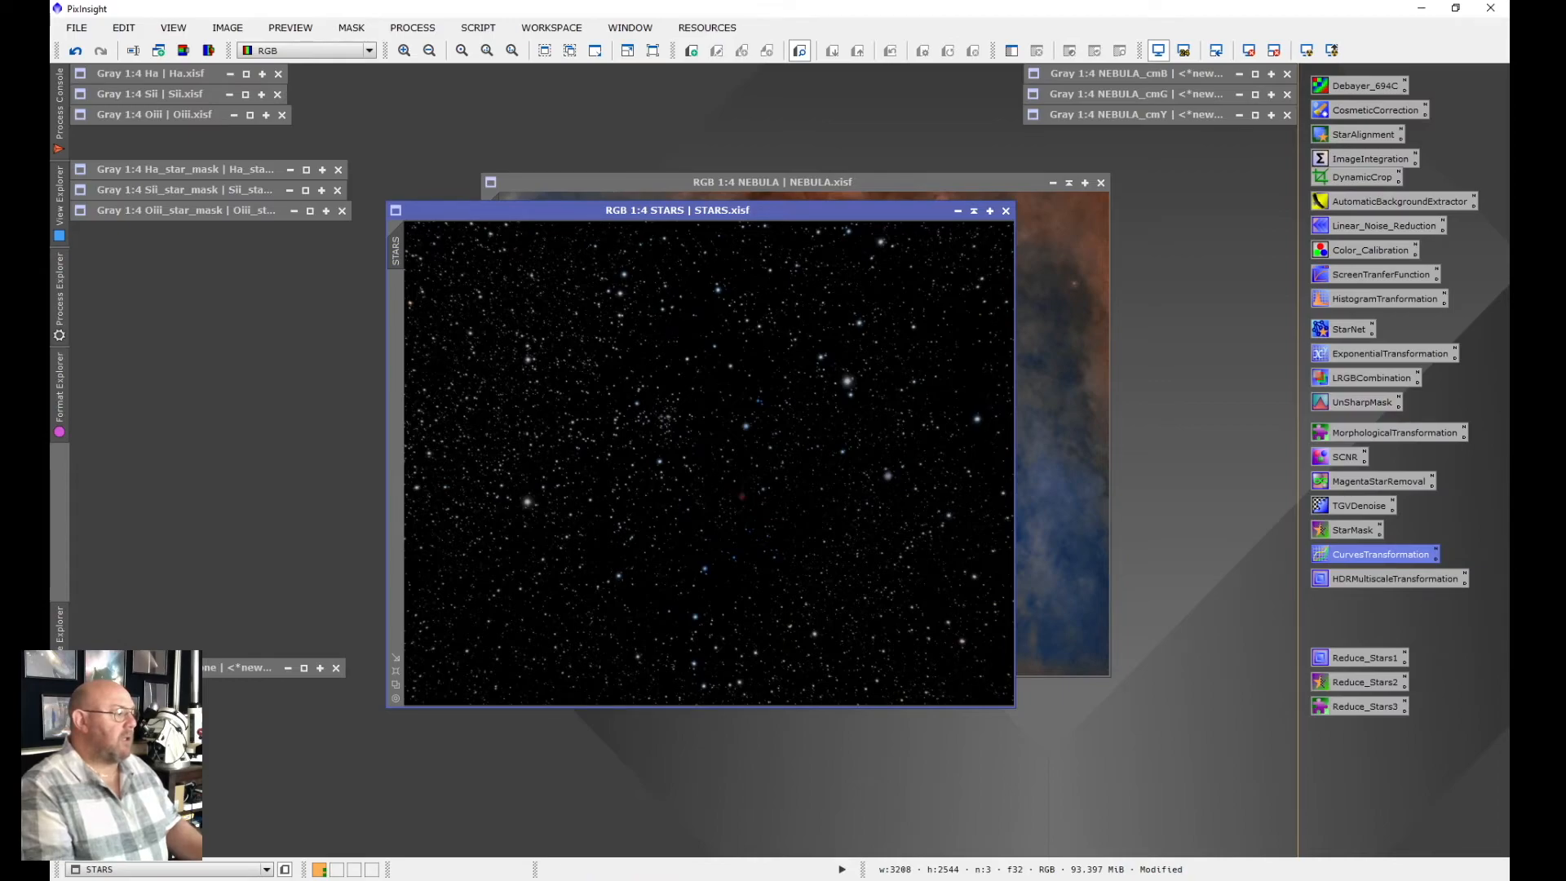
double_click(1380, 554)
left_click(1243, 789)
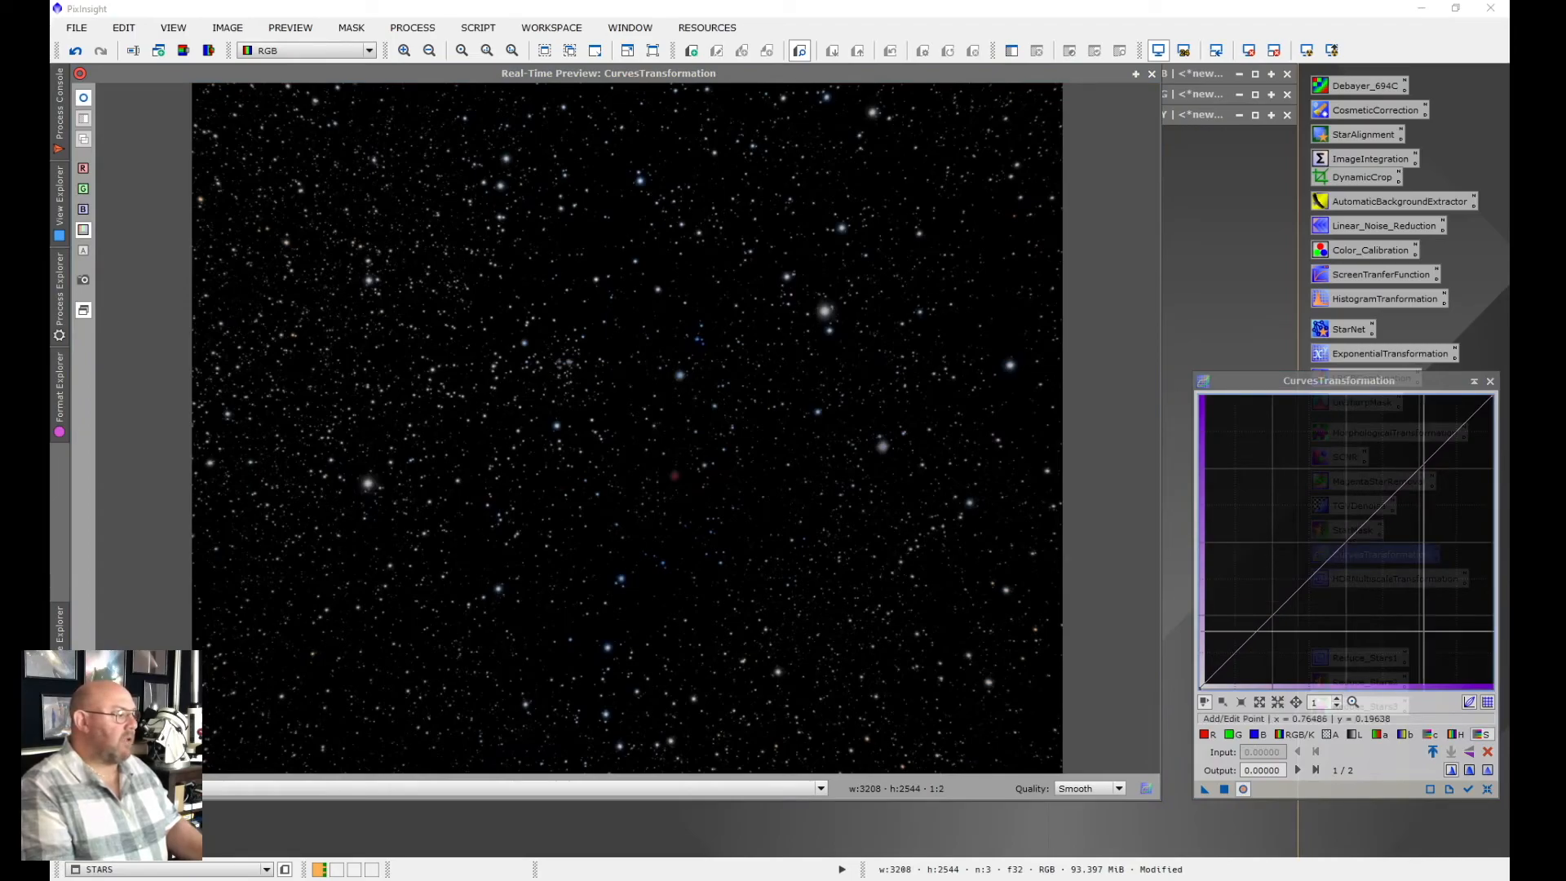
Raise the saturation curve to input 0.42894, output 0.58656, and apply it to STARS
left_click(1347, 538)
left_click_drag(1346, 539, 1324, 516)
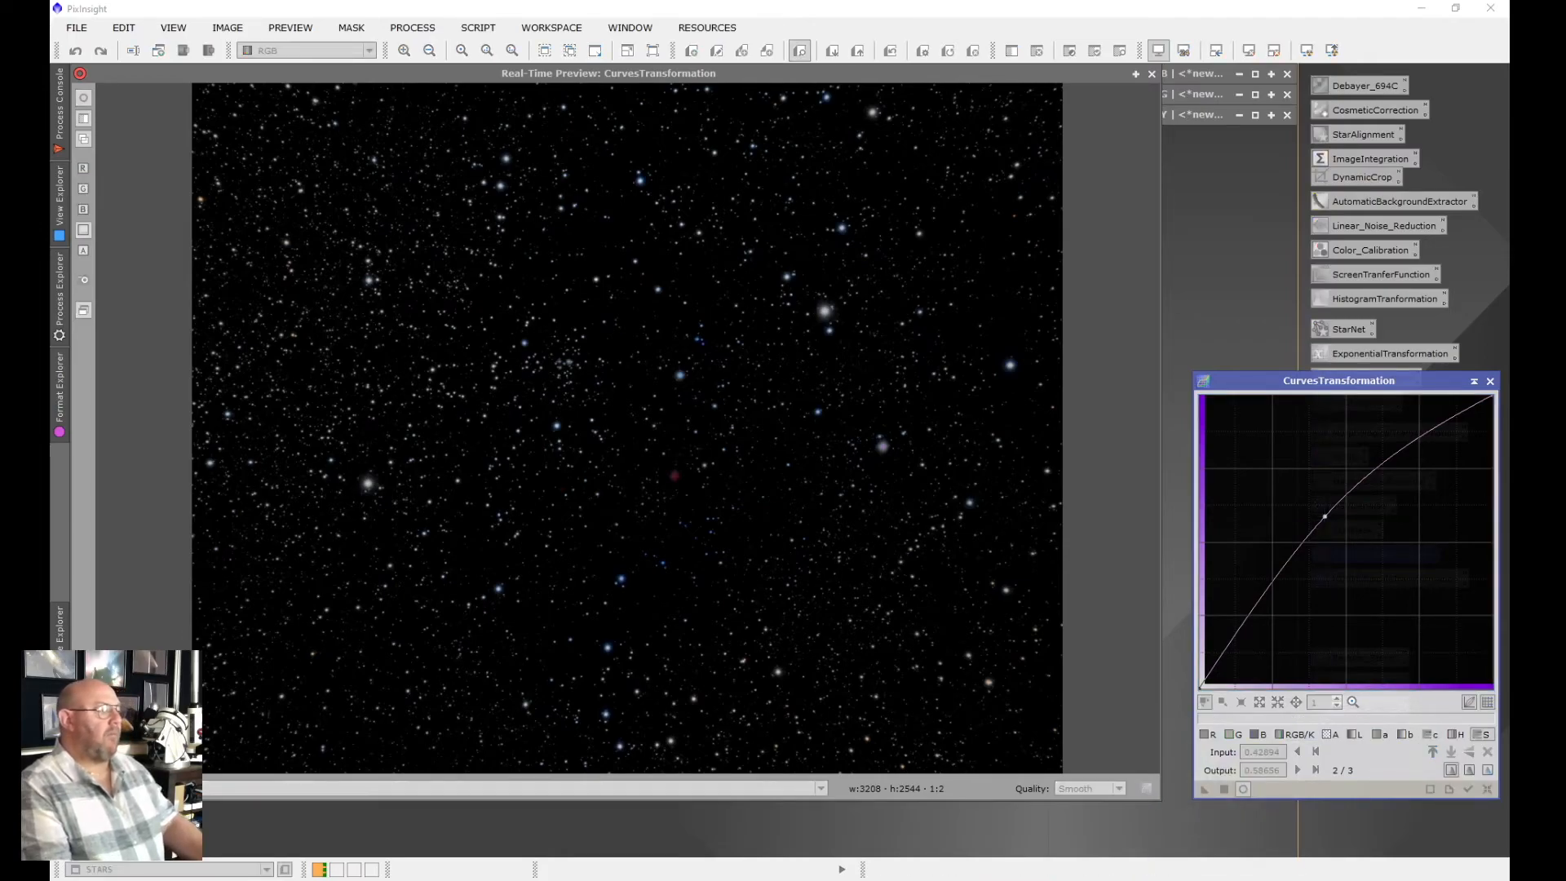
key("F5")
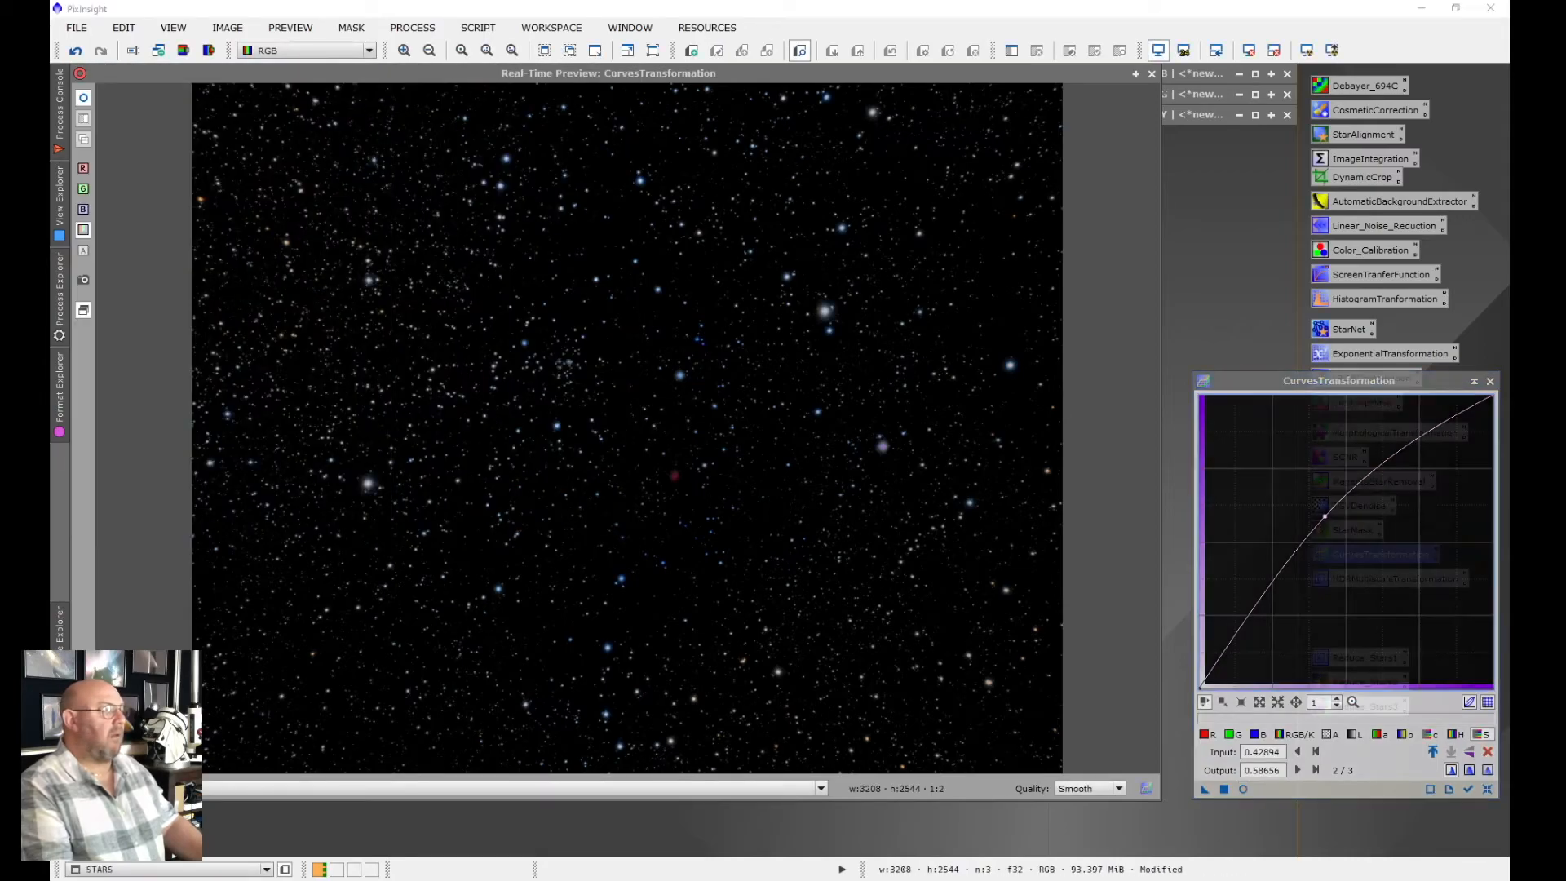
Close CurvesTransformation and its real-time preview, and collapse the STARS image
left_click(1490, 380)
left_click(1150, 73)
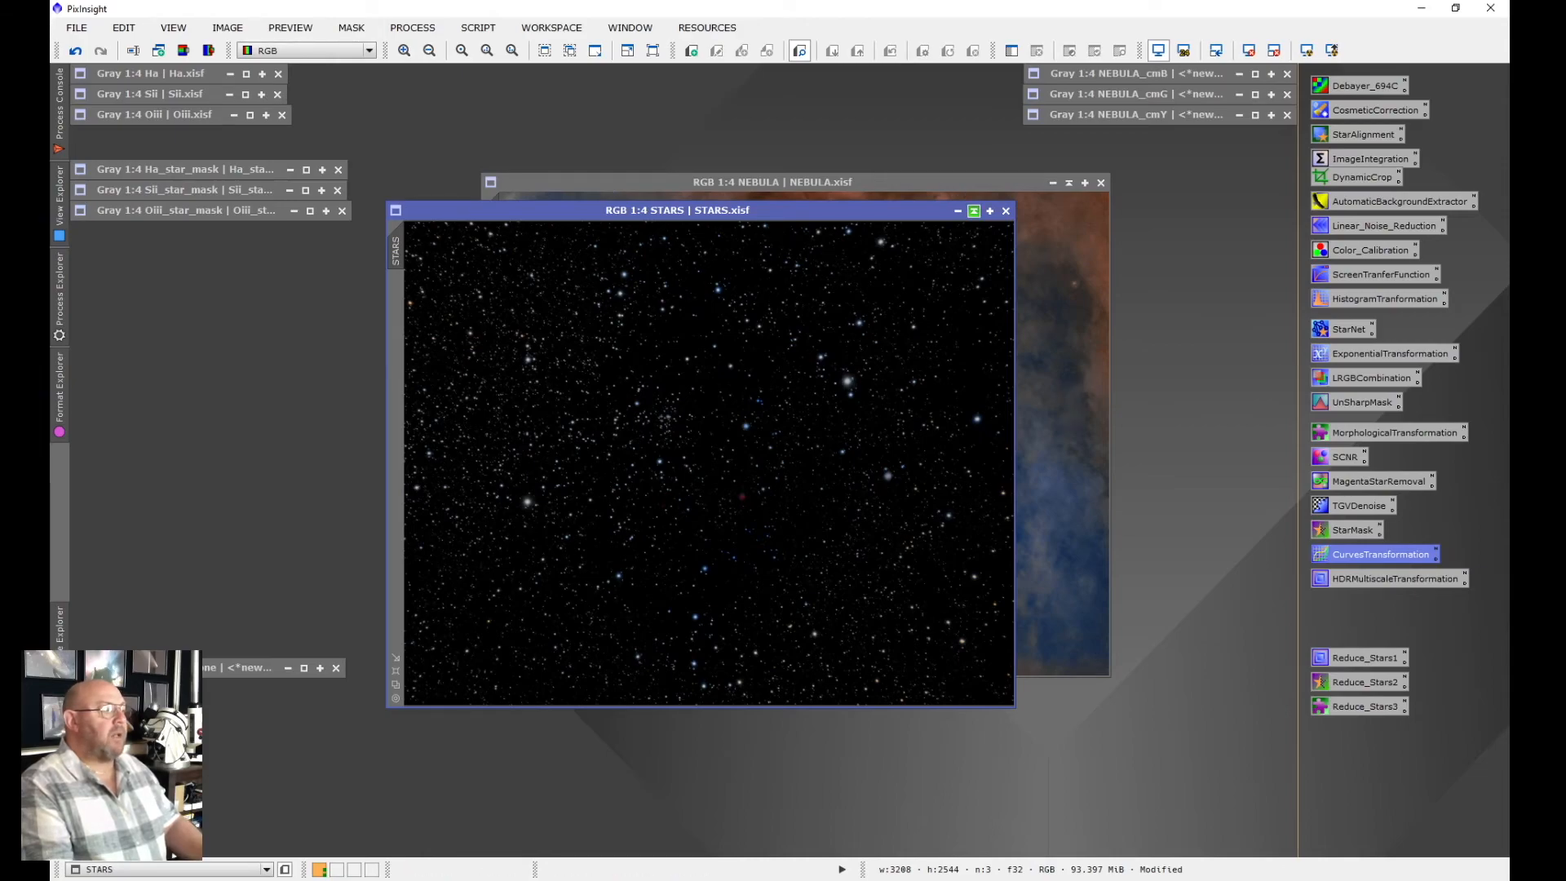
left_click(973, 210)
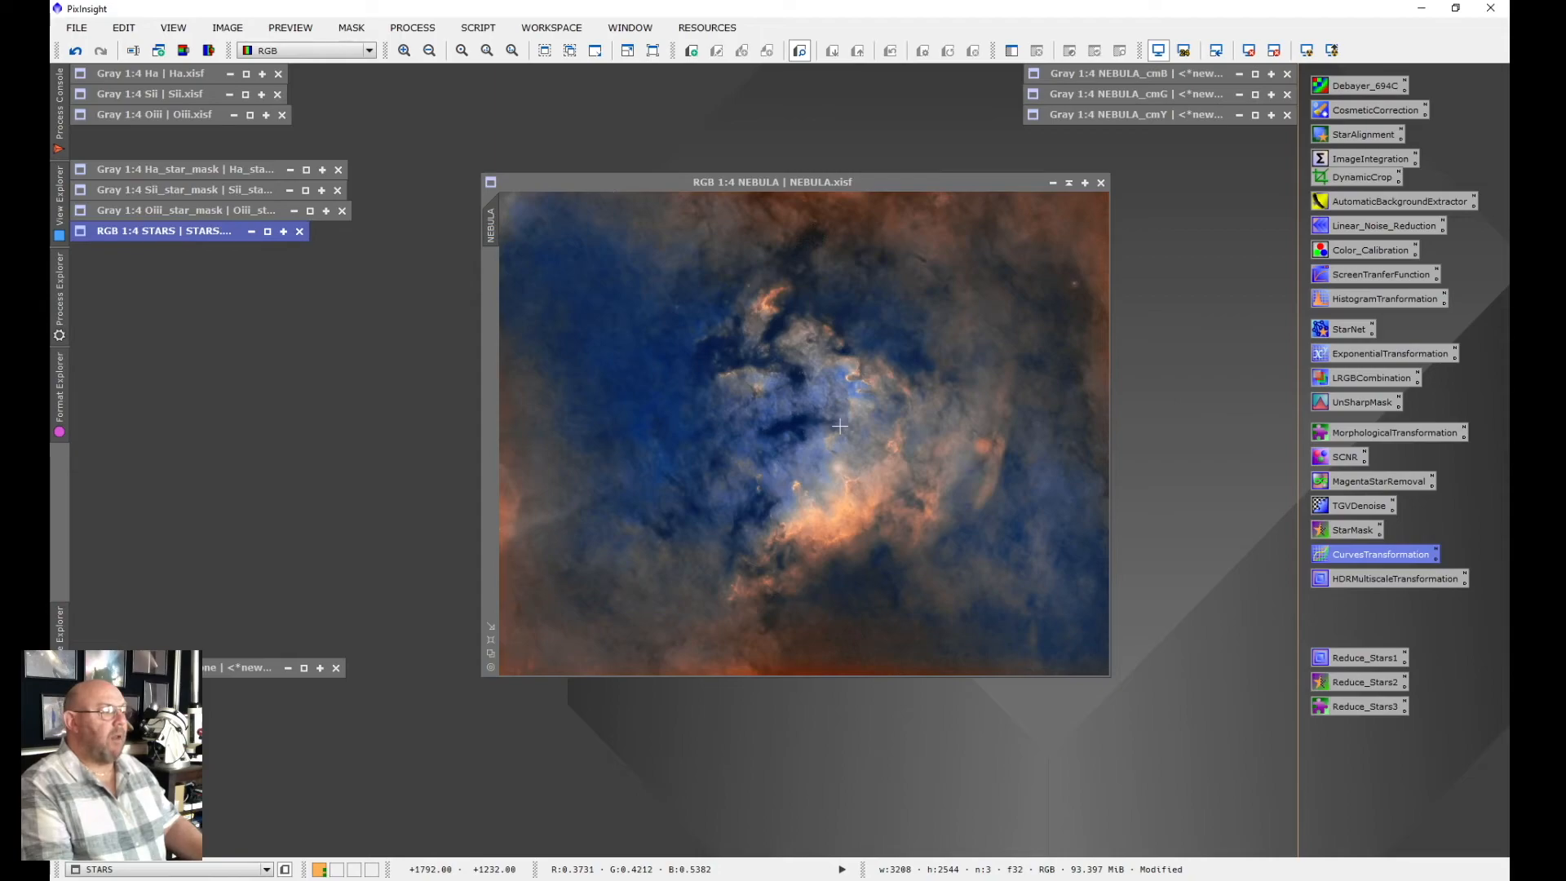
Save NEBULA as NEBULA.tif, a 16-bit unsigned integer TIFF without compression, and close the image
scroll(840, 426, "up", 5)
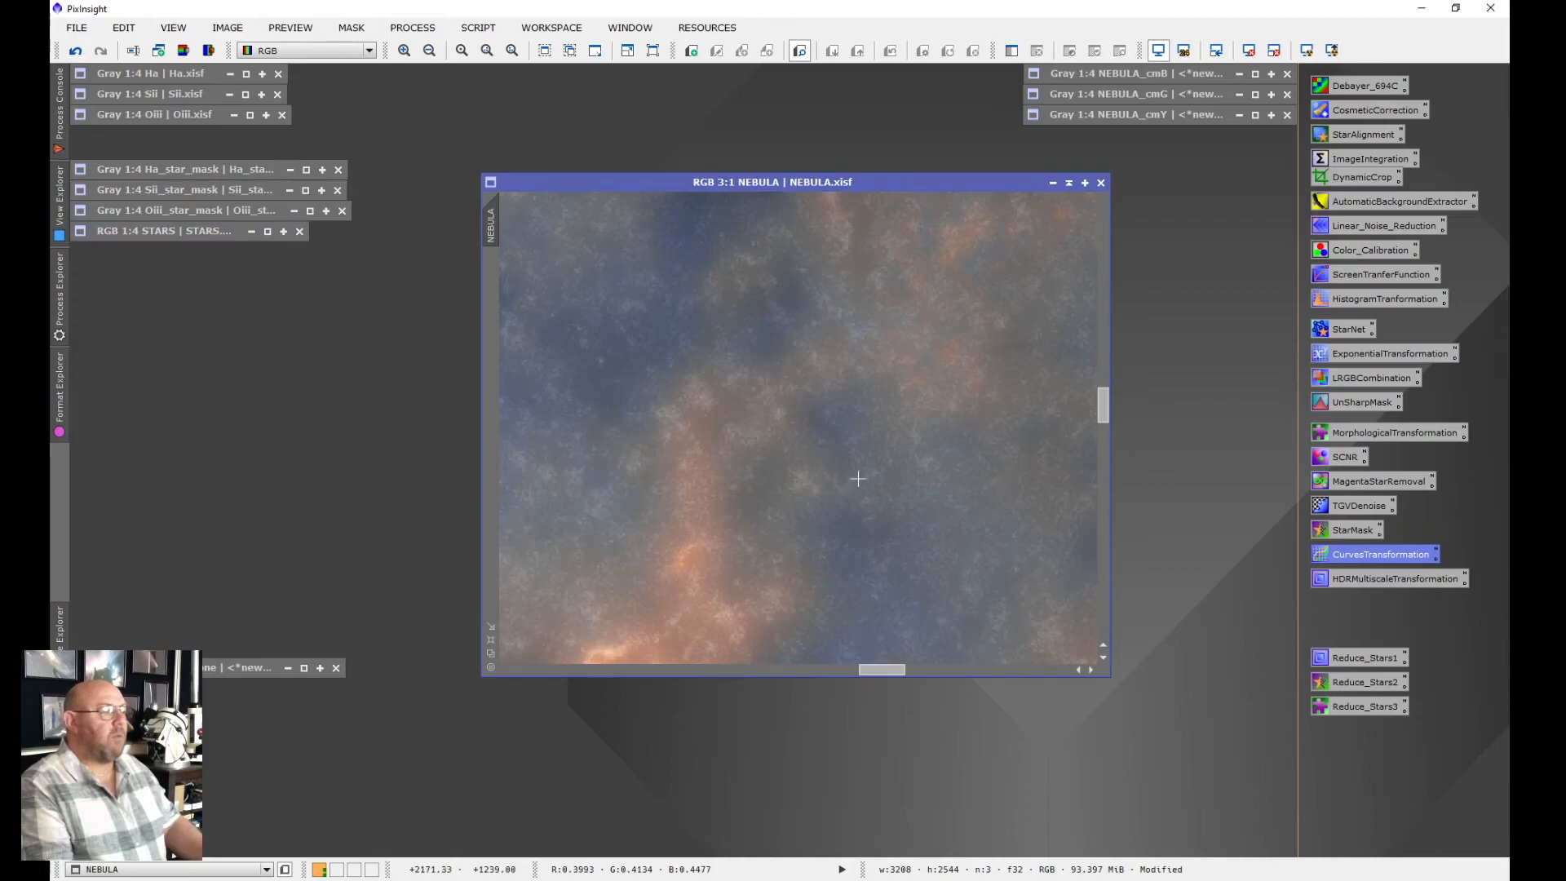
scroll(874, 463, "down", 3)
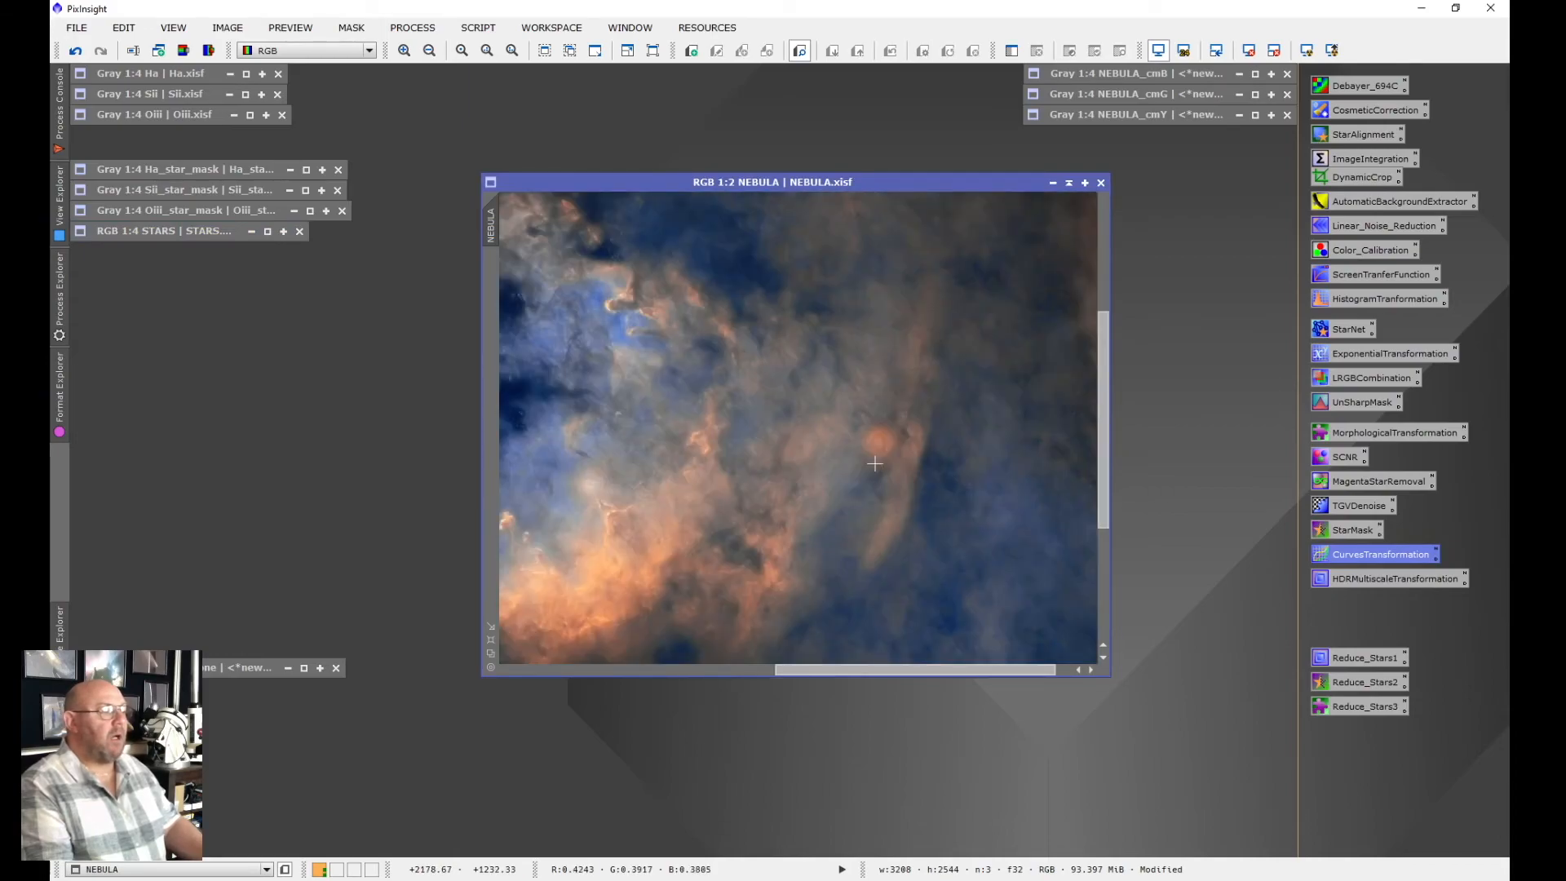
scroll(874, 463, "down", 2)
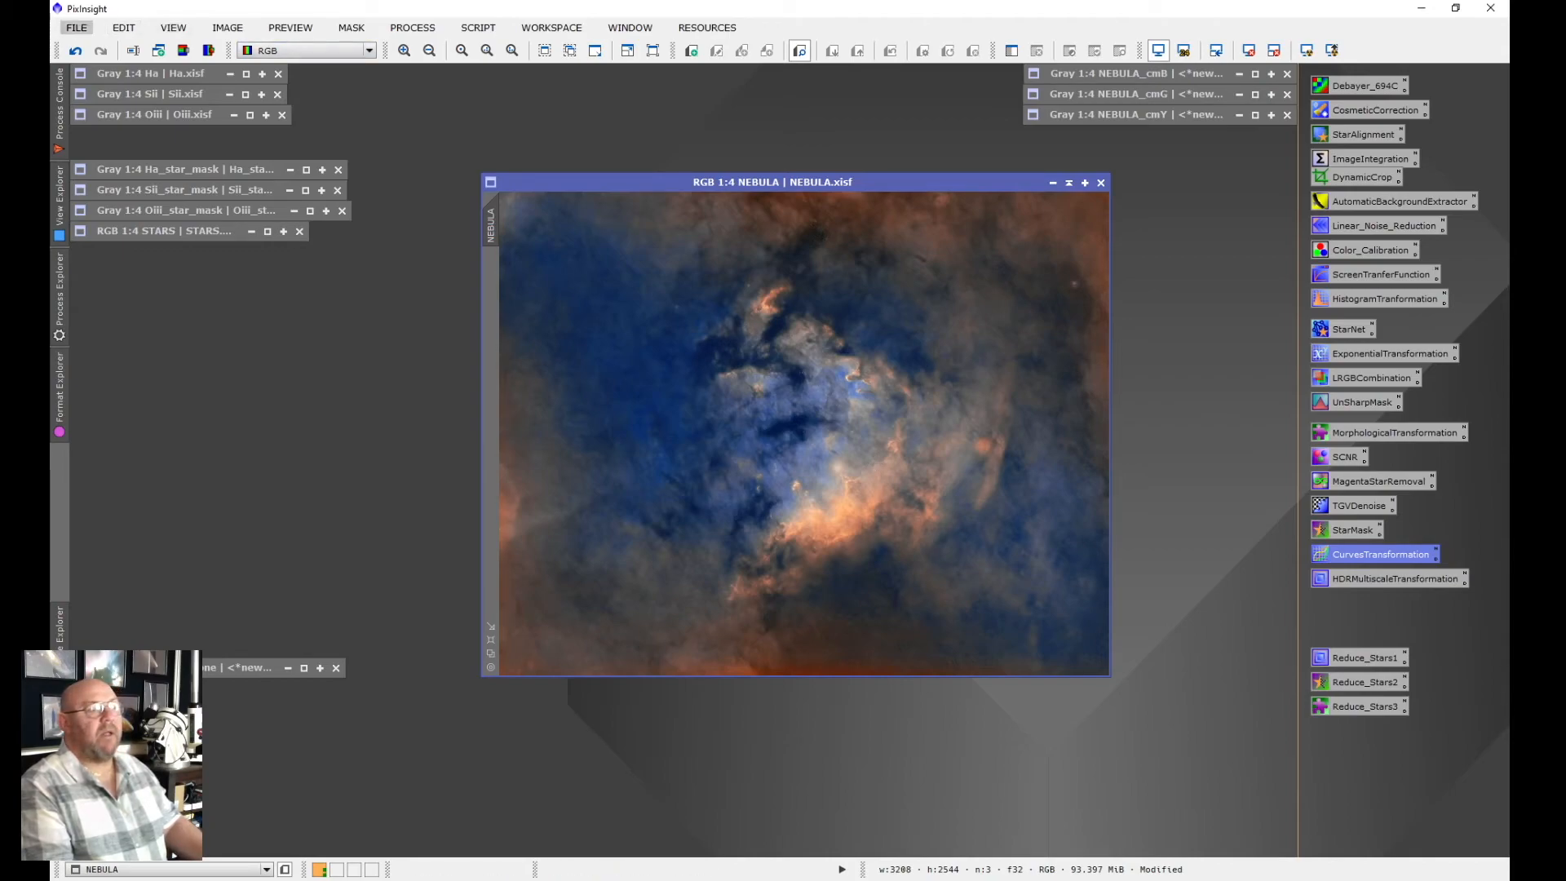
left_click(77, 27)
left_click(118, 178)
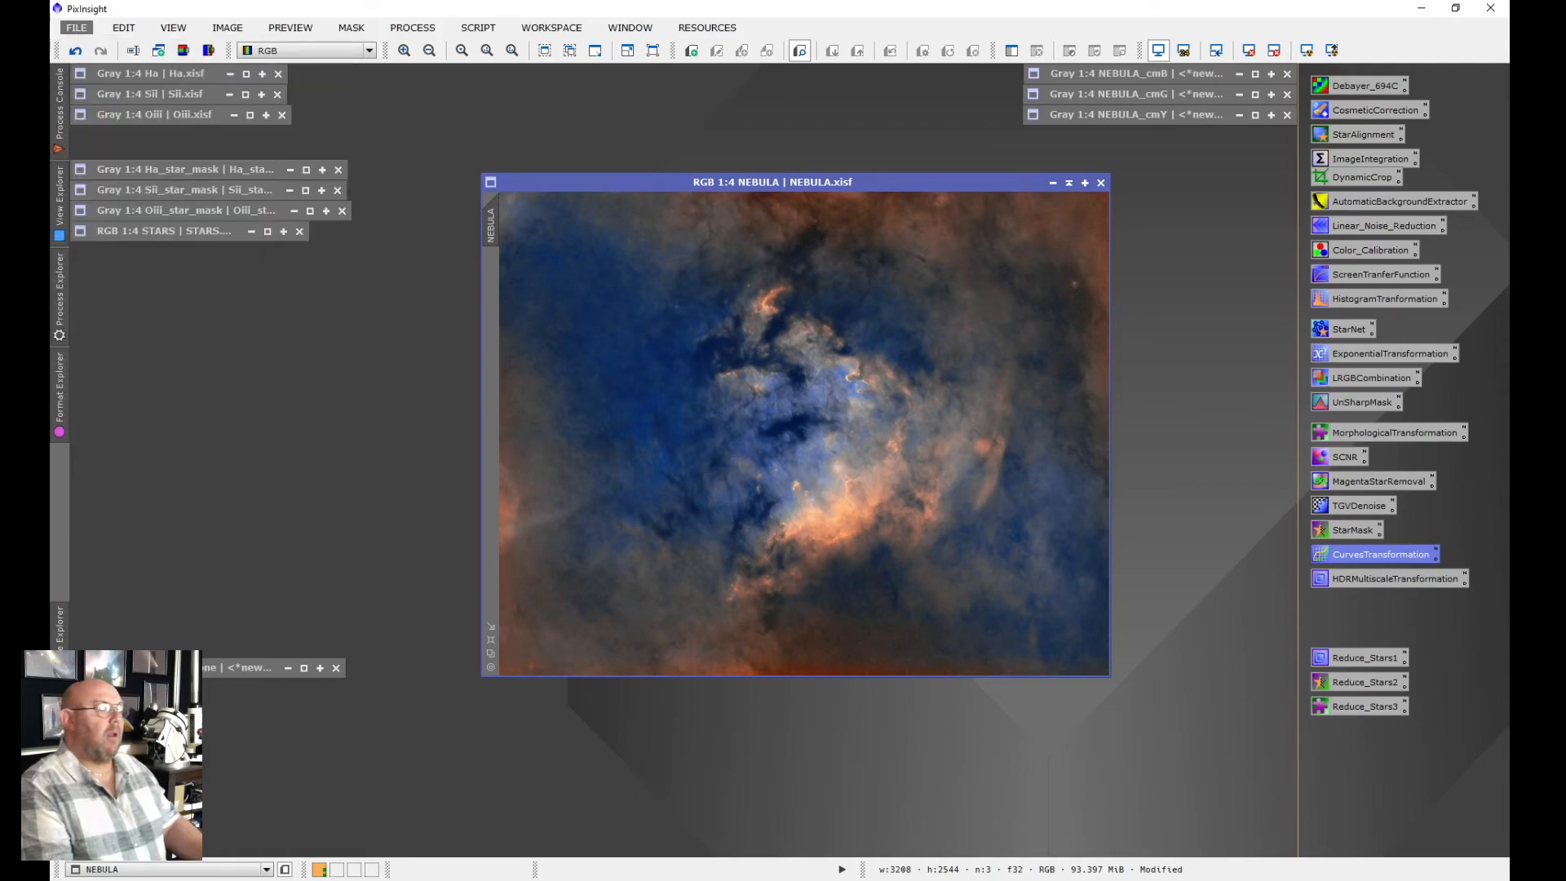
left_click(457, 415)
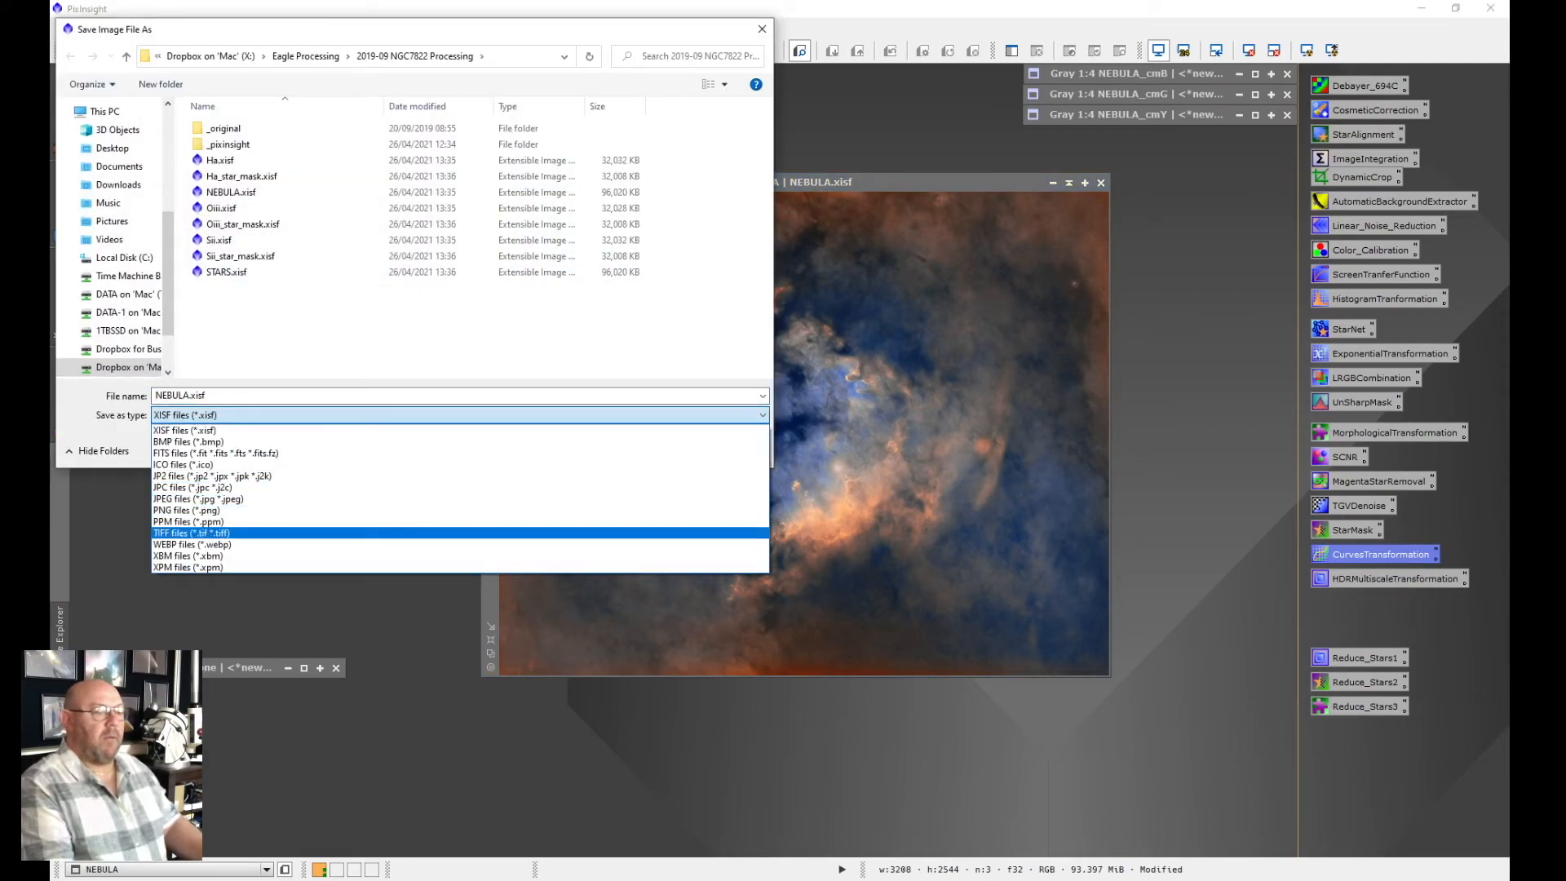
key("Return")
key("Return")
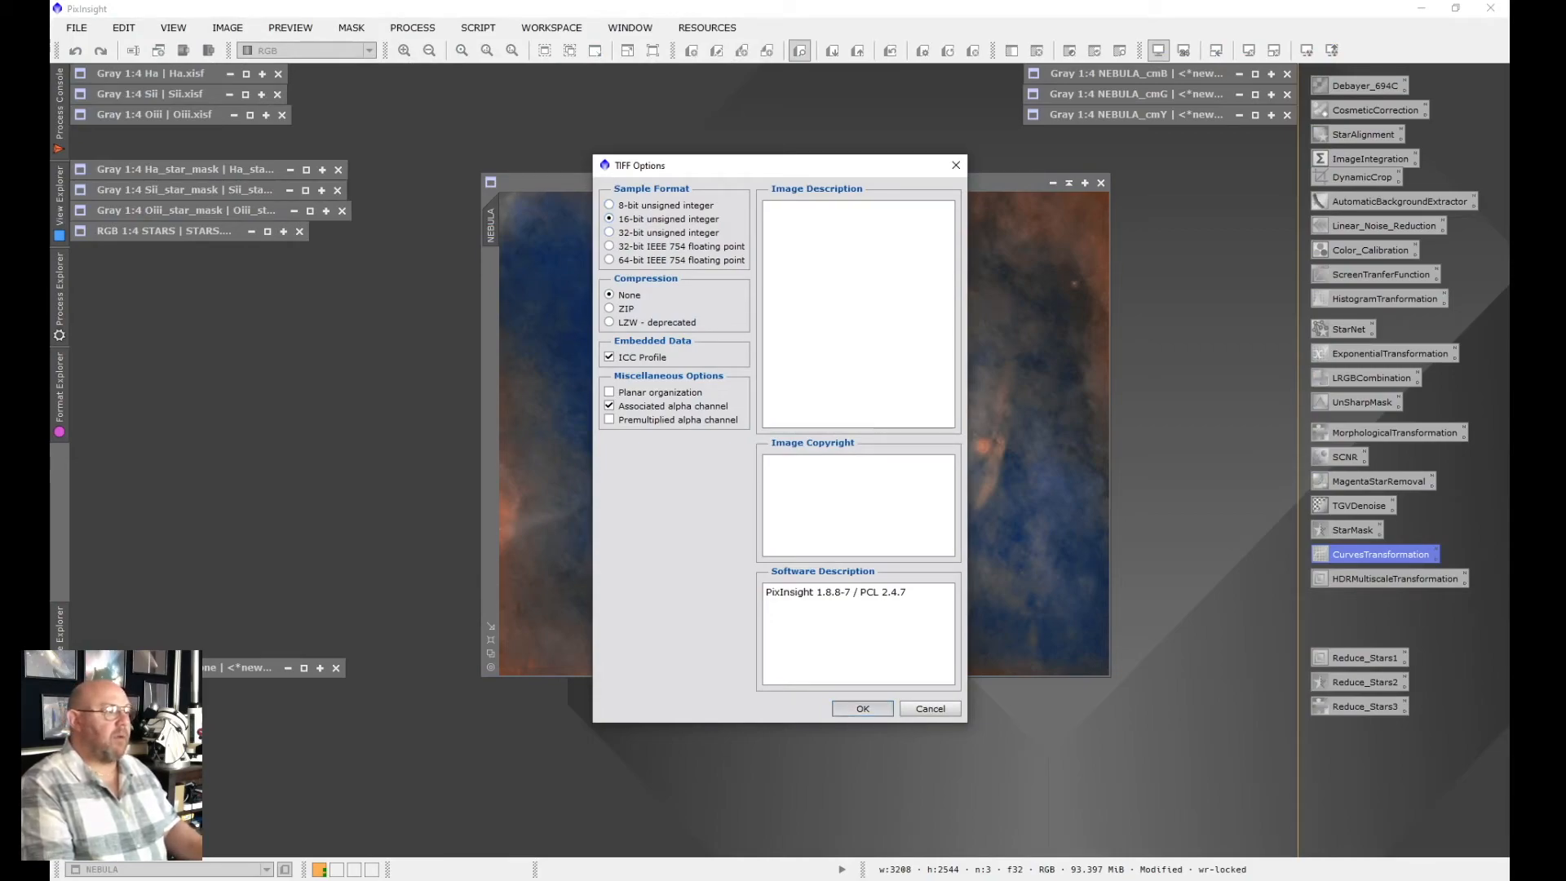
key("Return")
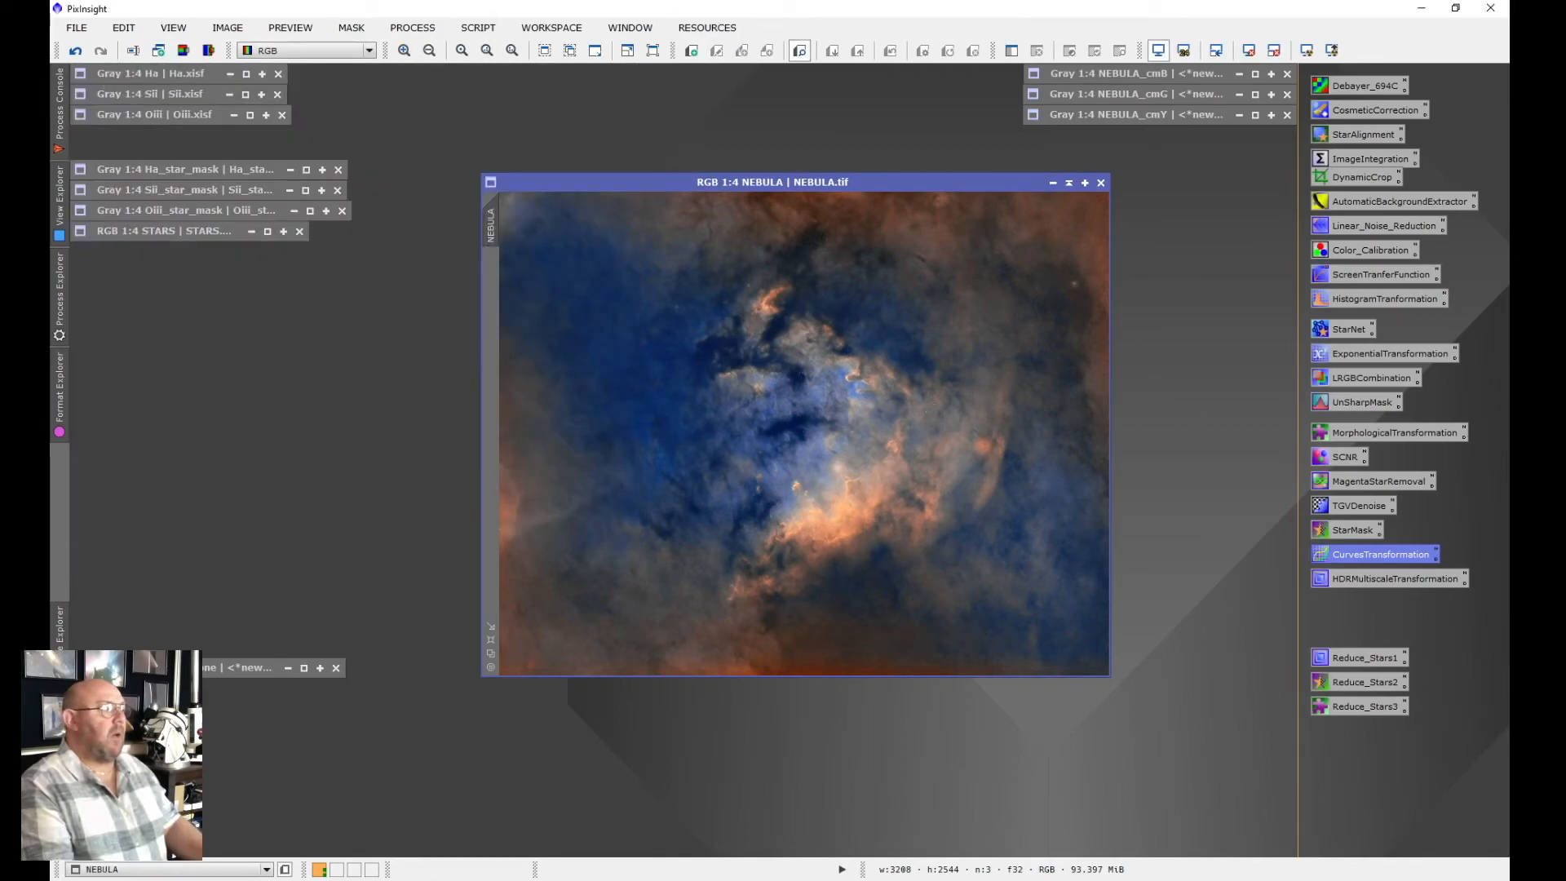
left_click(1101, 183)
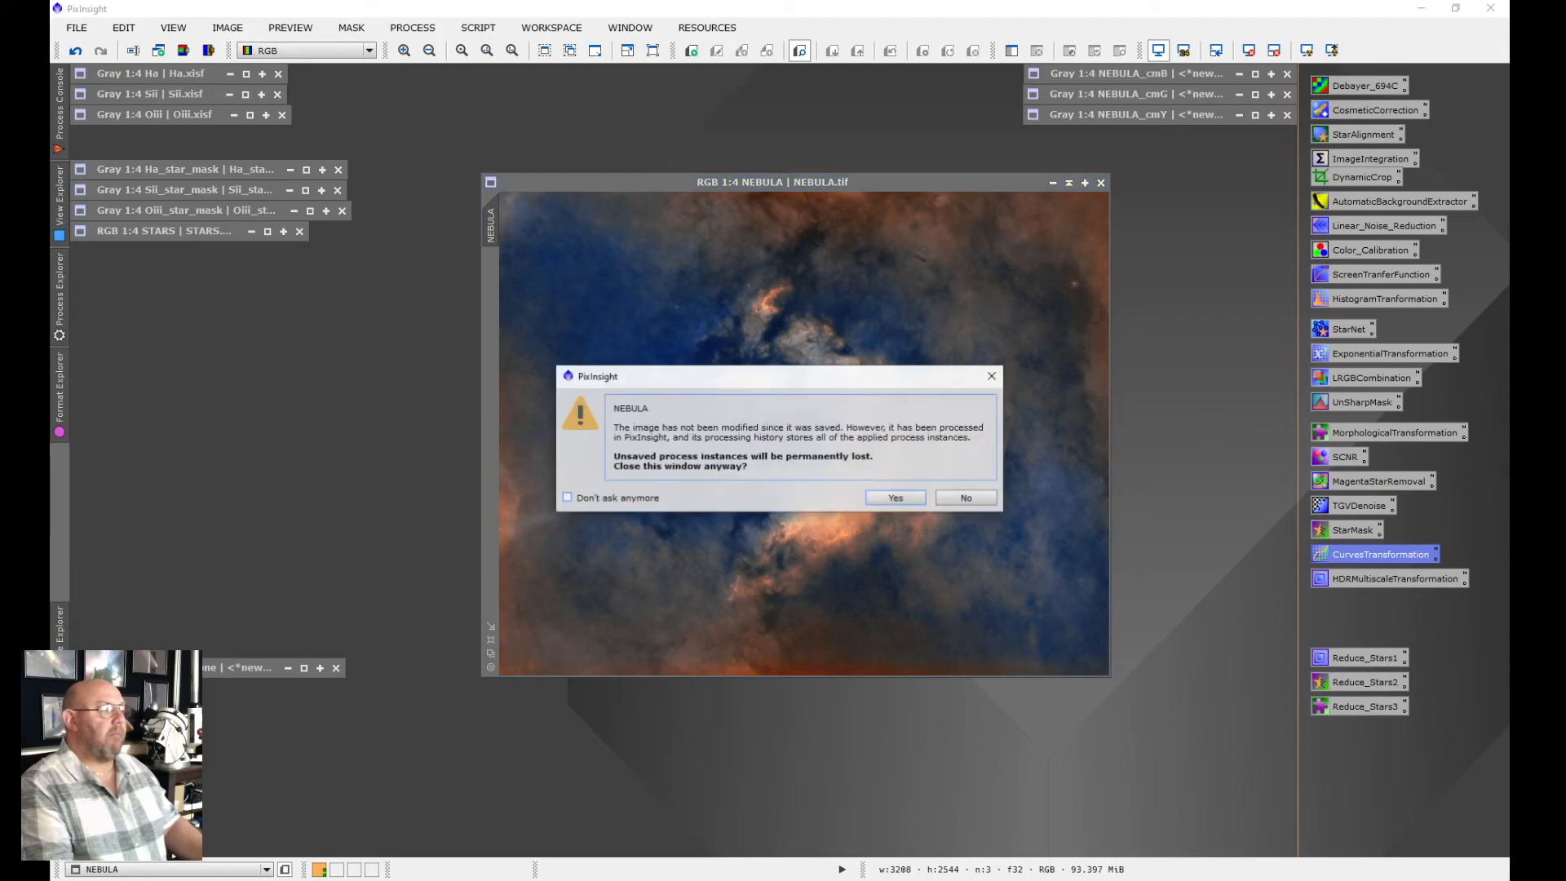
key("Return")
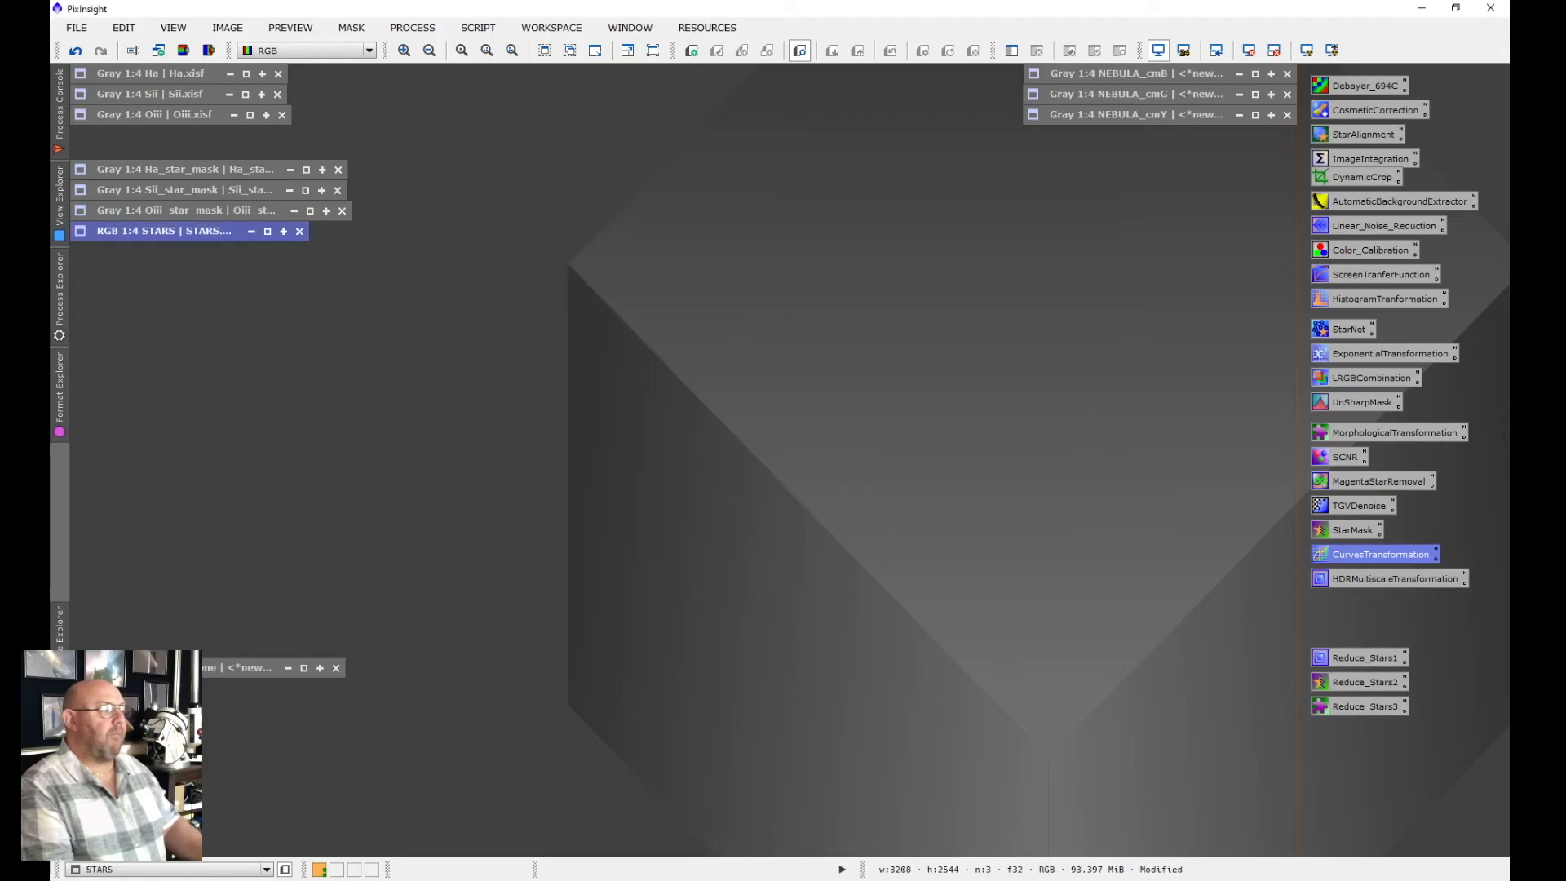
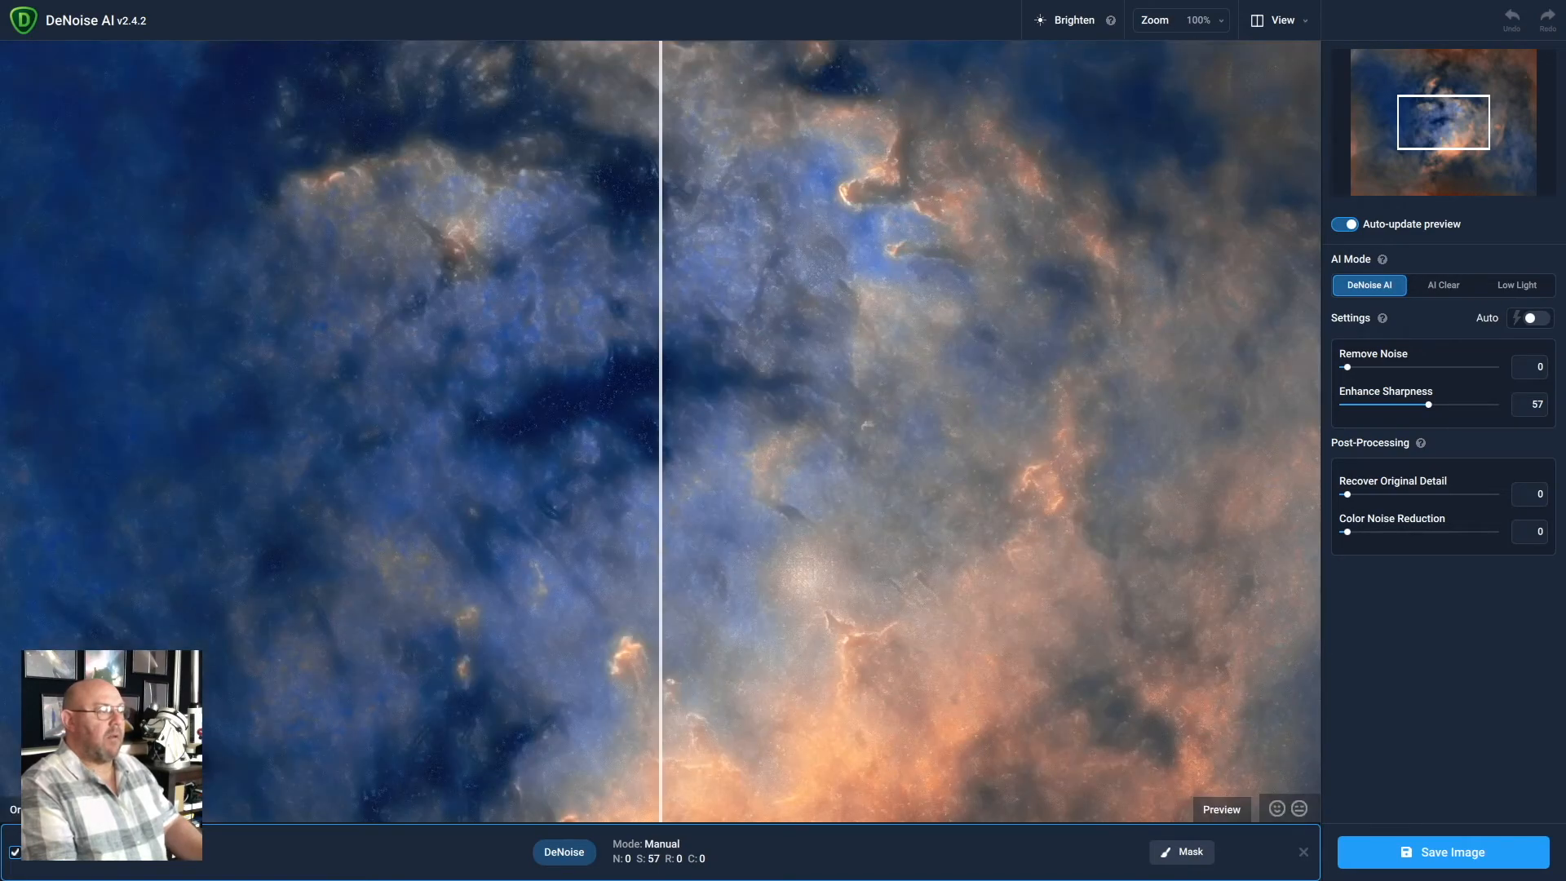
In DeNoise AI, process the nebula in AI Clear mode, compare it at 200%, and save it as a 16-bit LZW TIFF named NEBULA-DeNoiseAI
left_click_drag(661, 440, 584, 440)
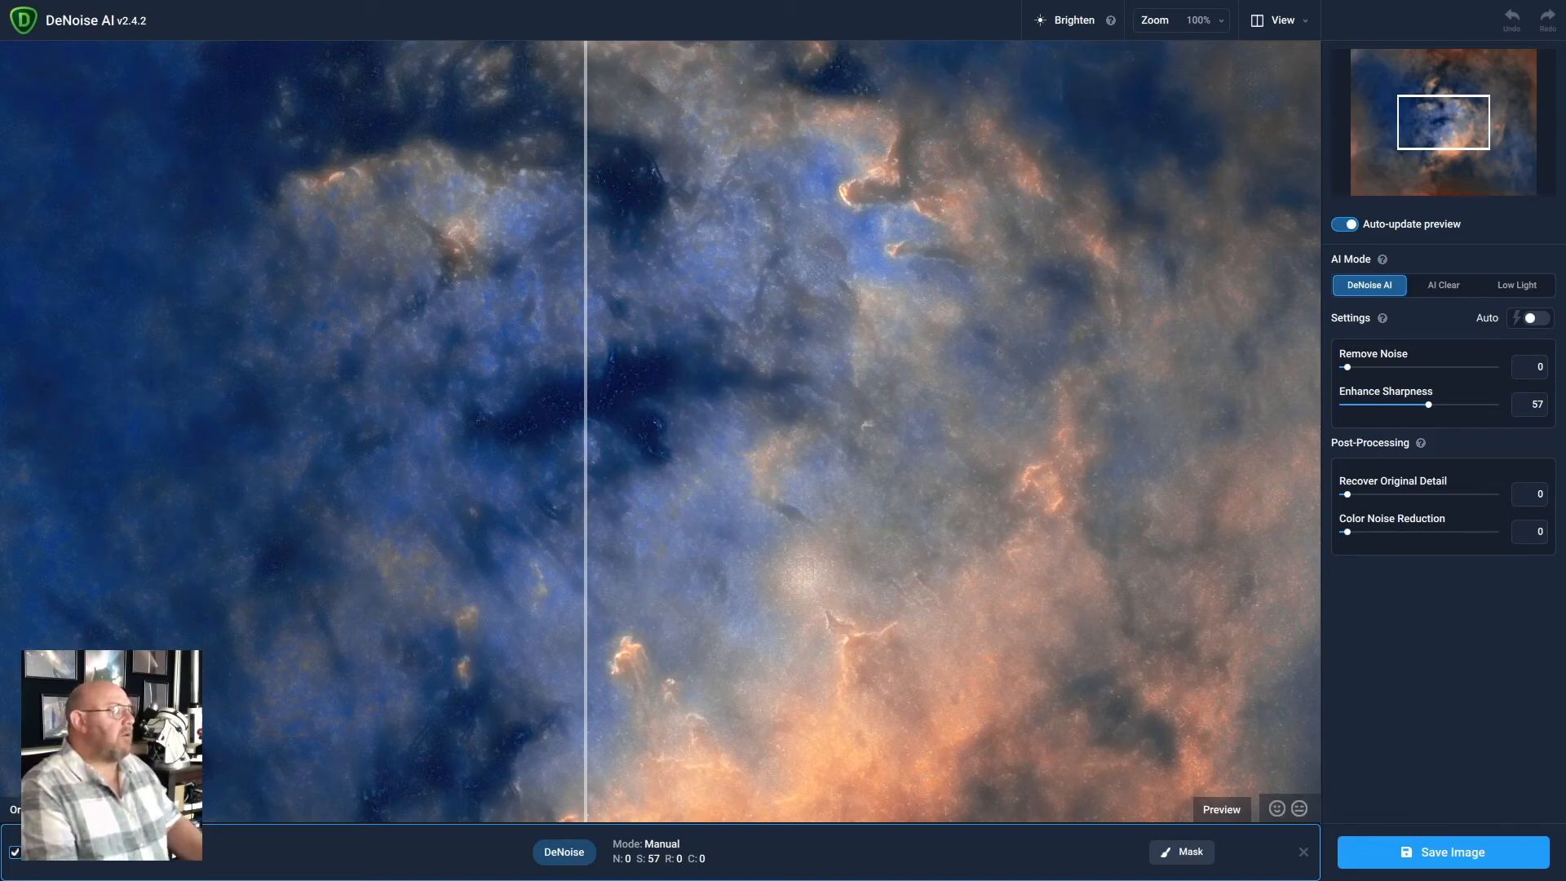
left_click(1442, 284)
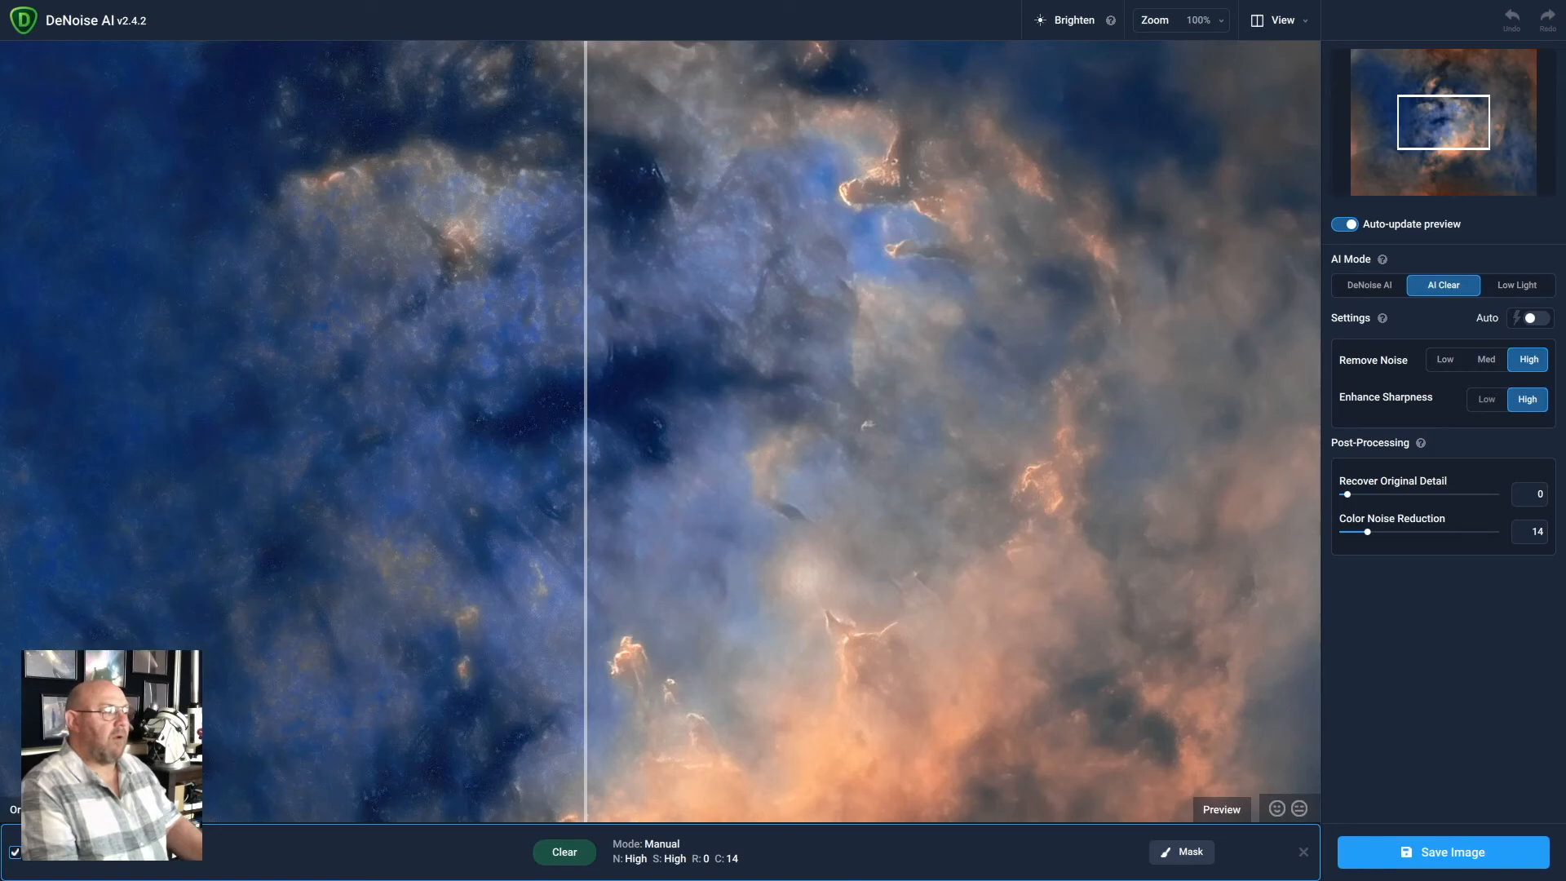
left_click_drag(584, 440, 552, 441)
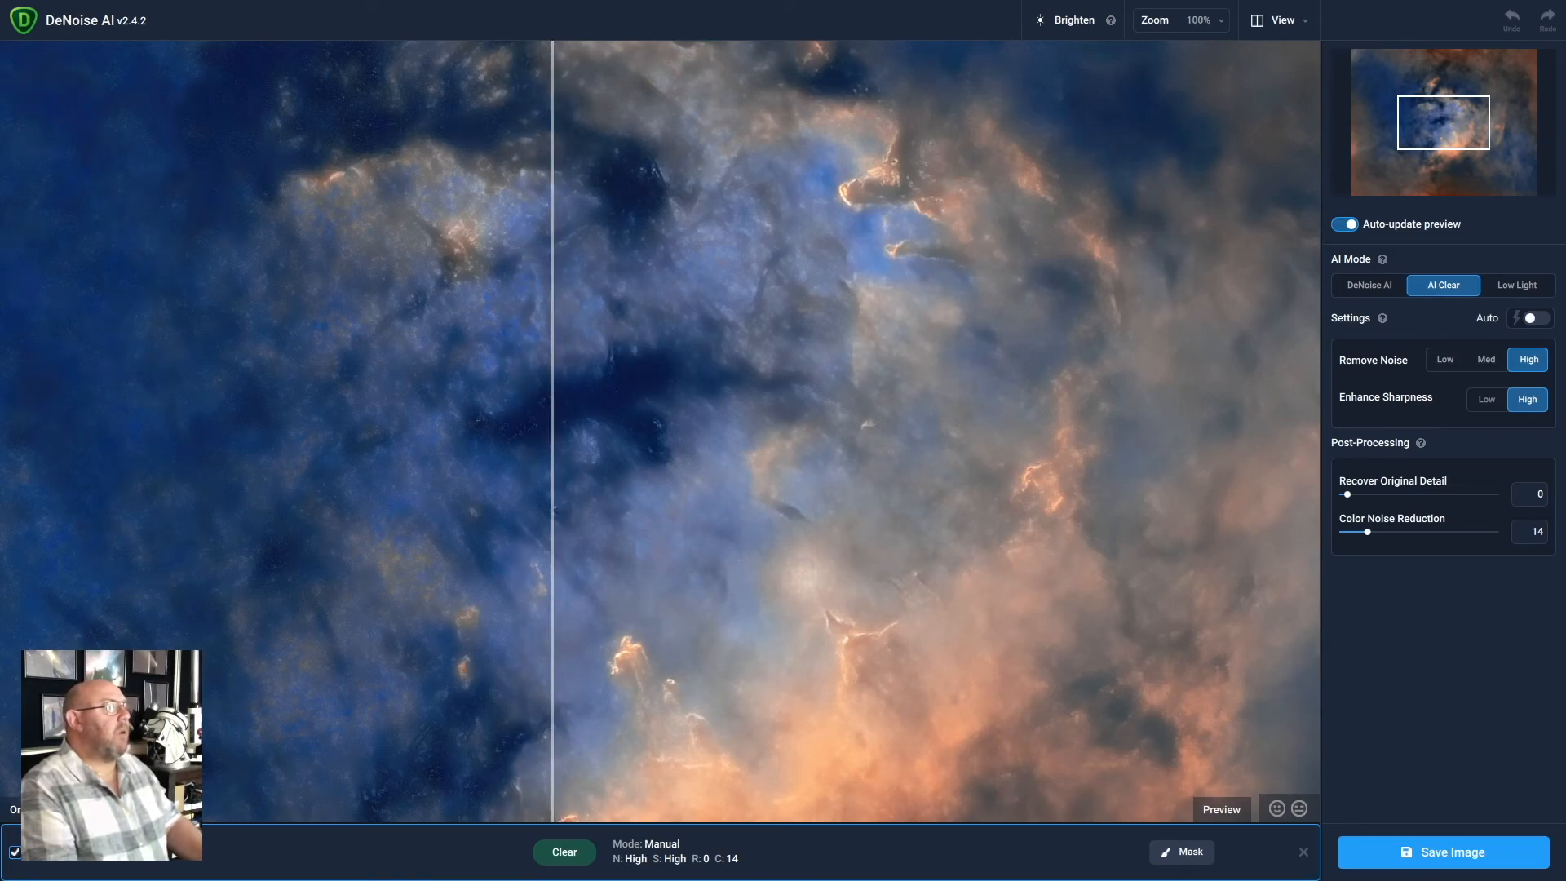
left_click(1180, 20)
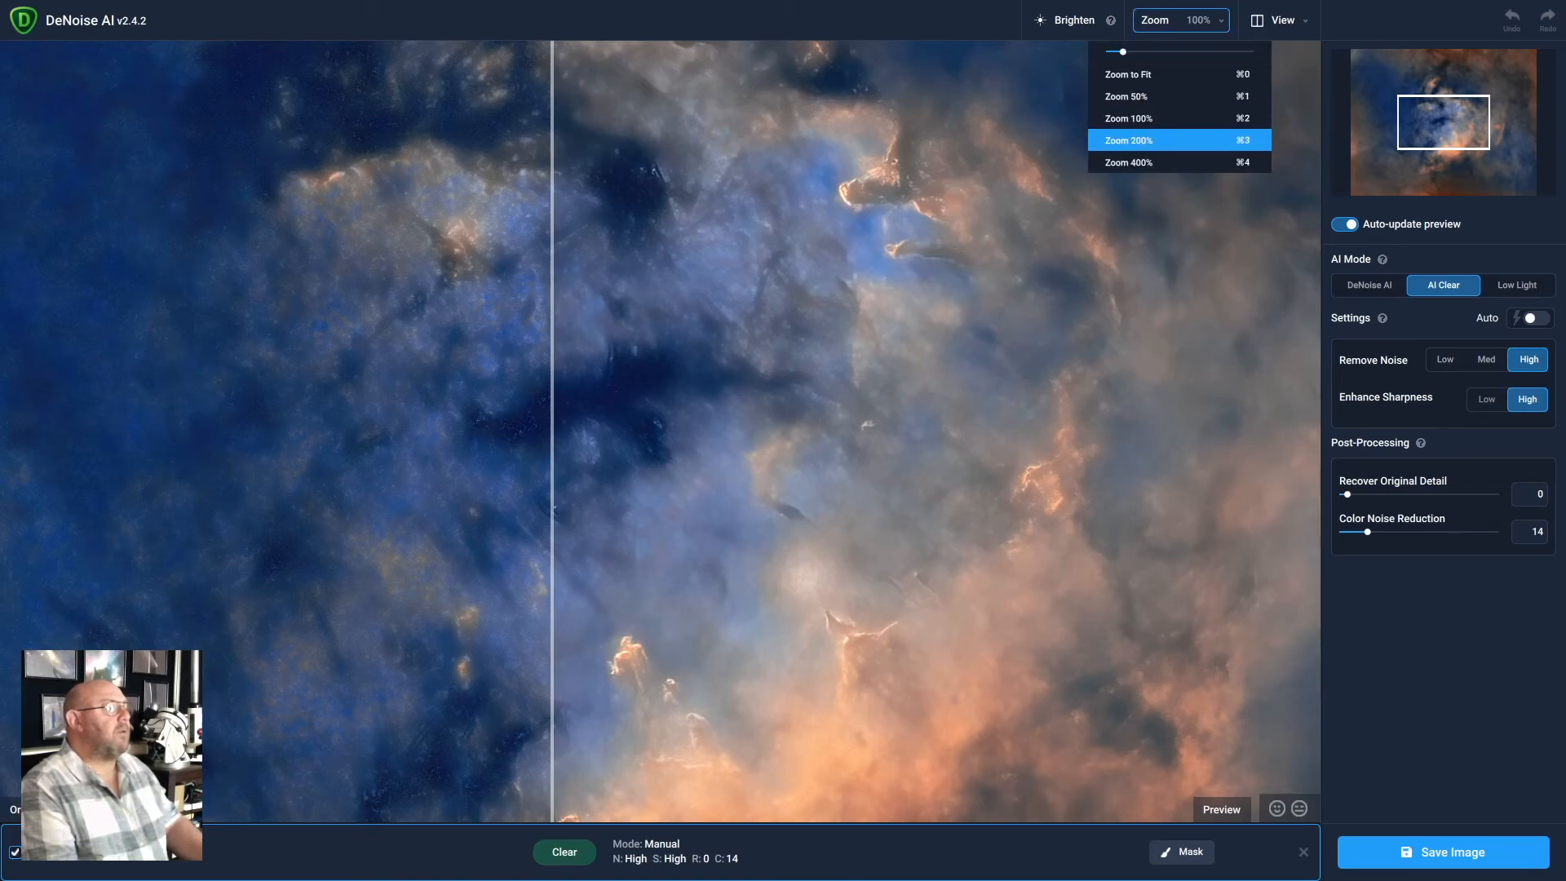
left_click(1128, 141)
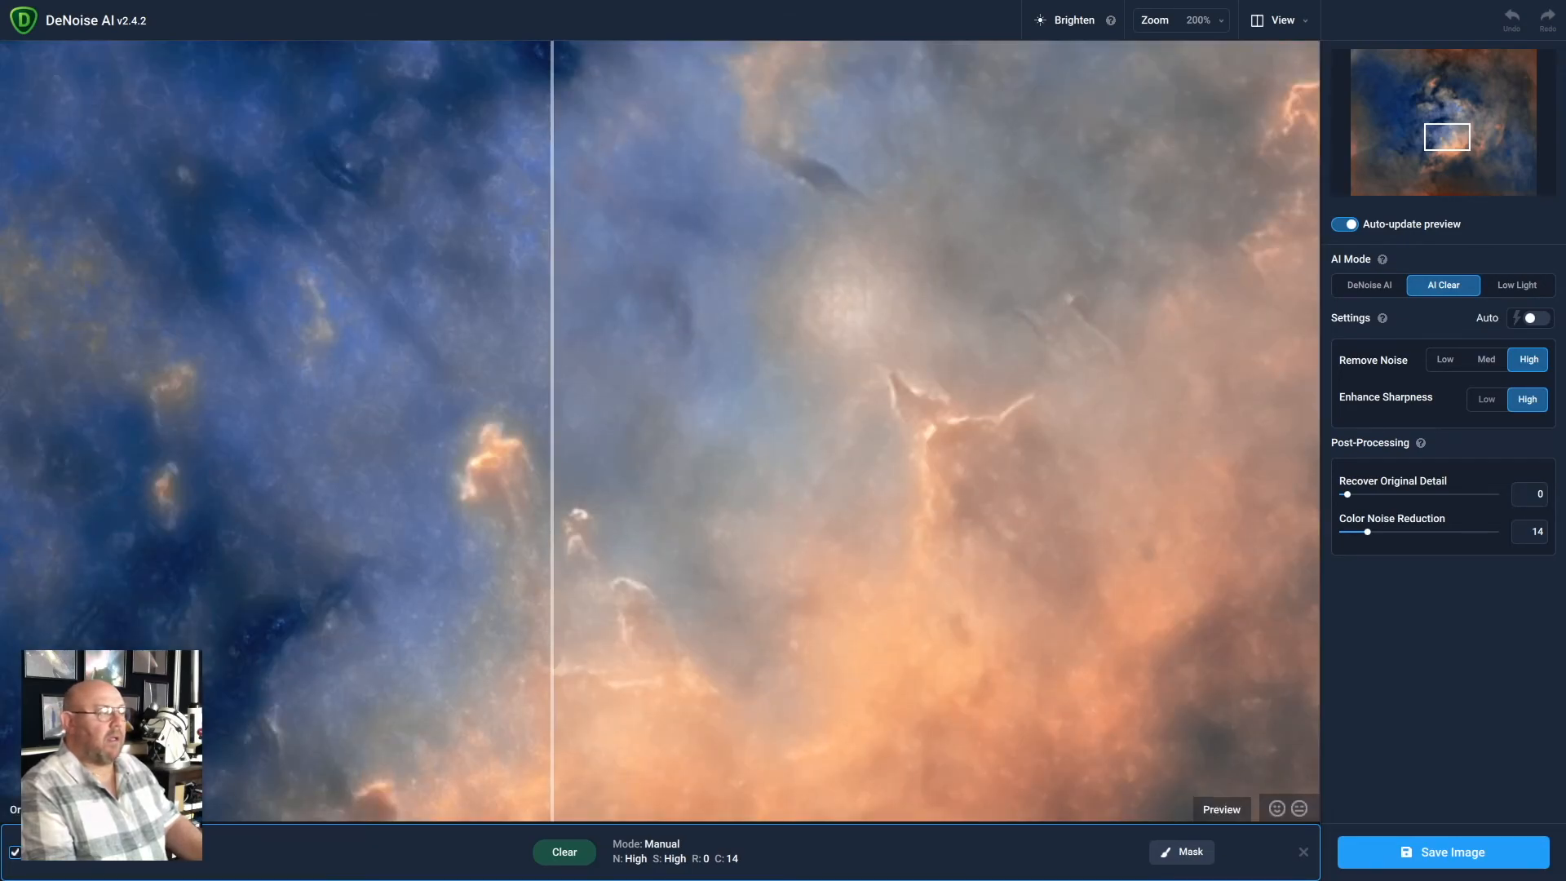
left_click_drag(552, 408, 252, 408)
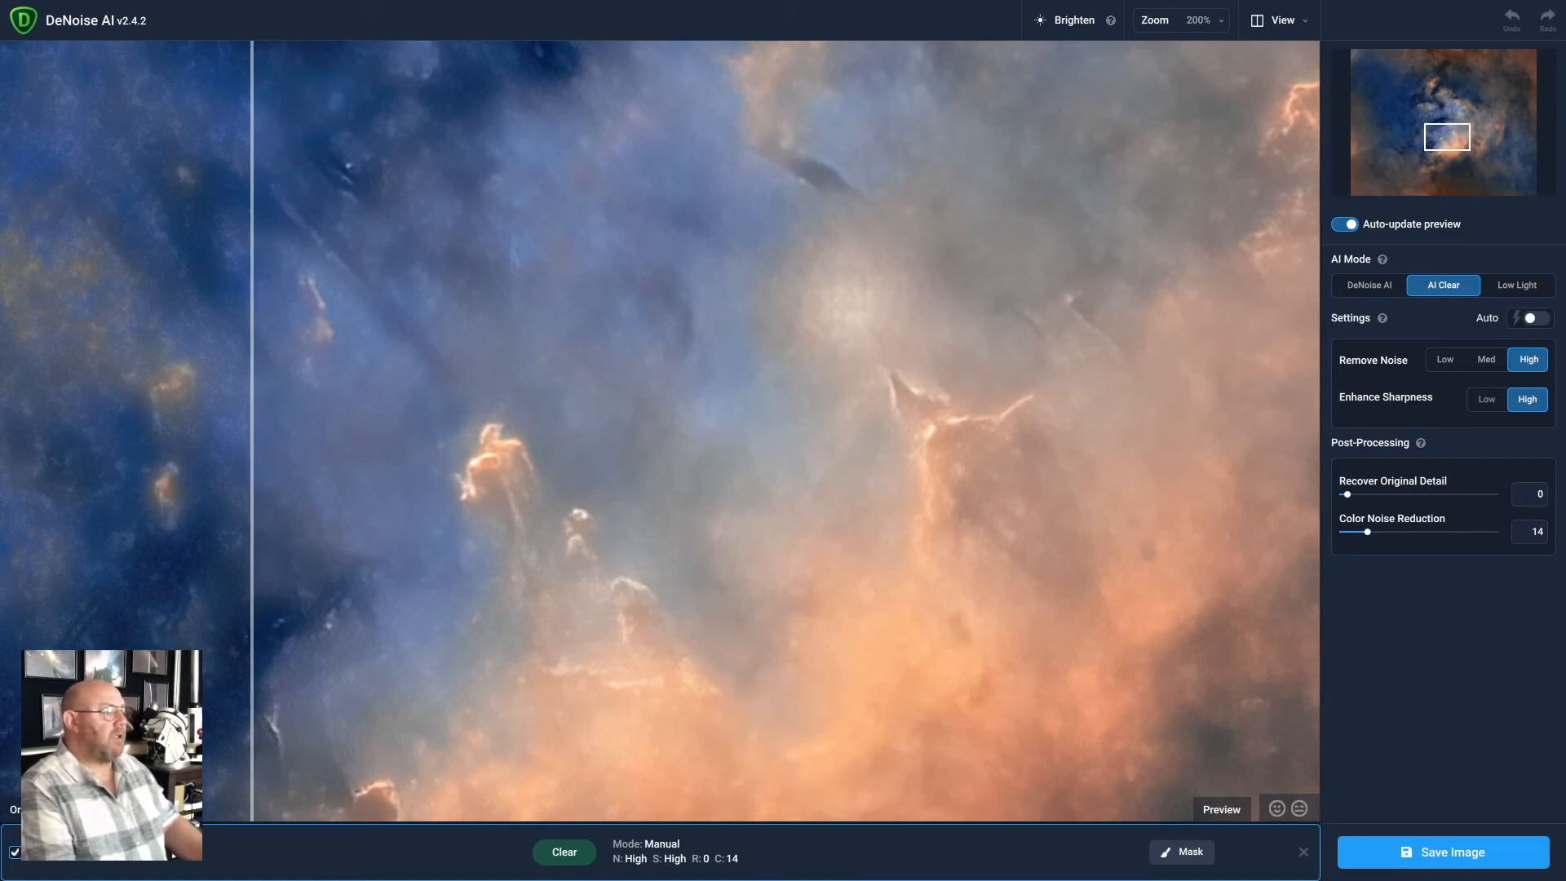
left_click(1442, 851)
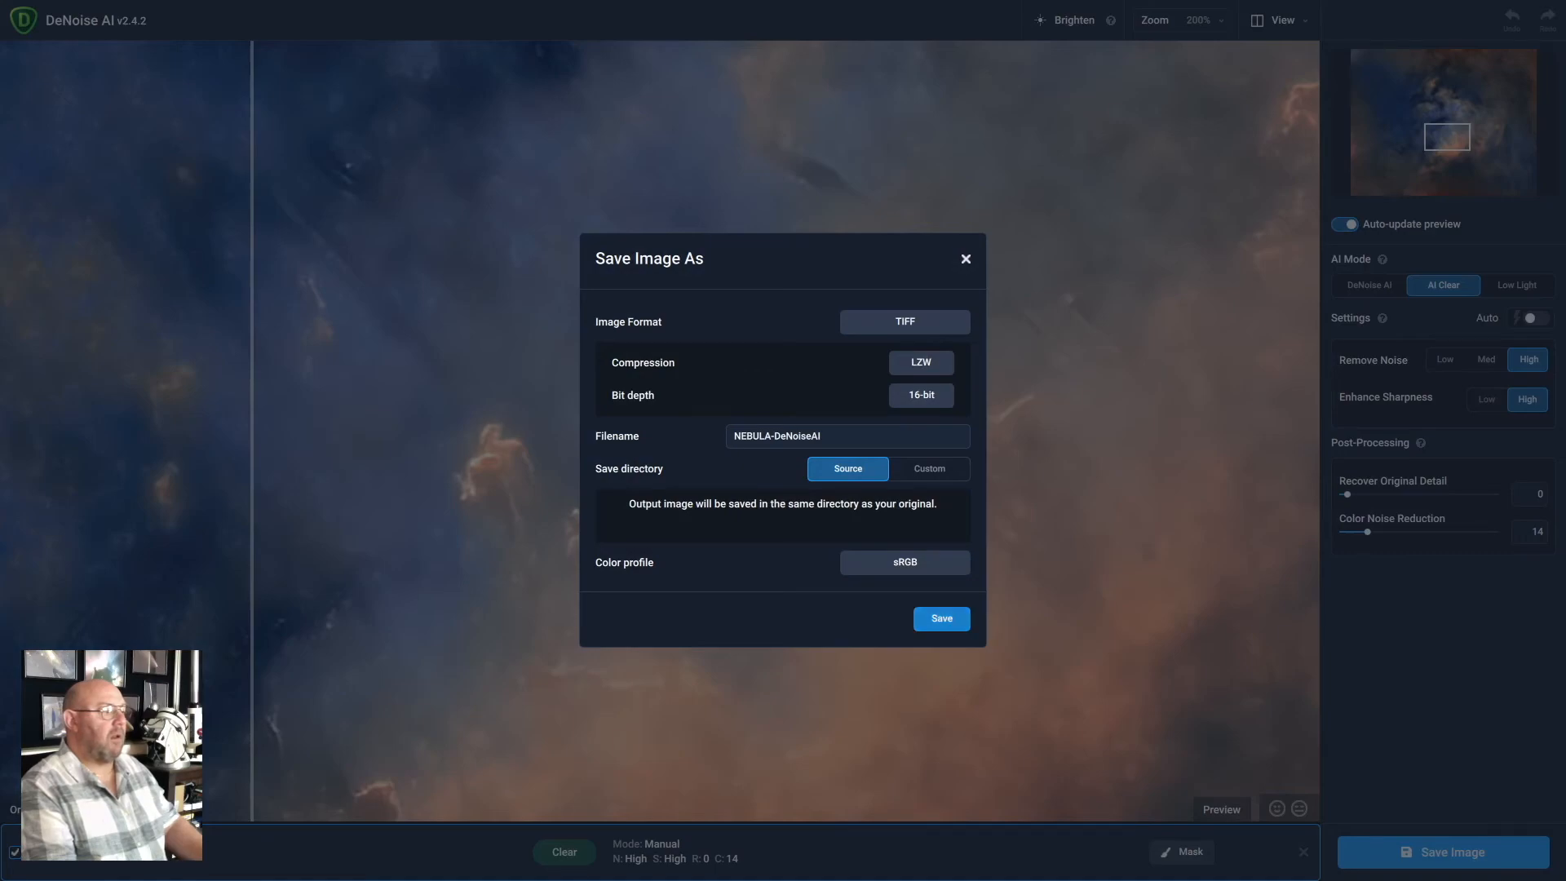
left_click(941, 619)
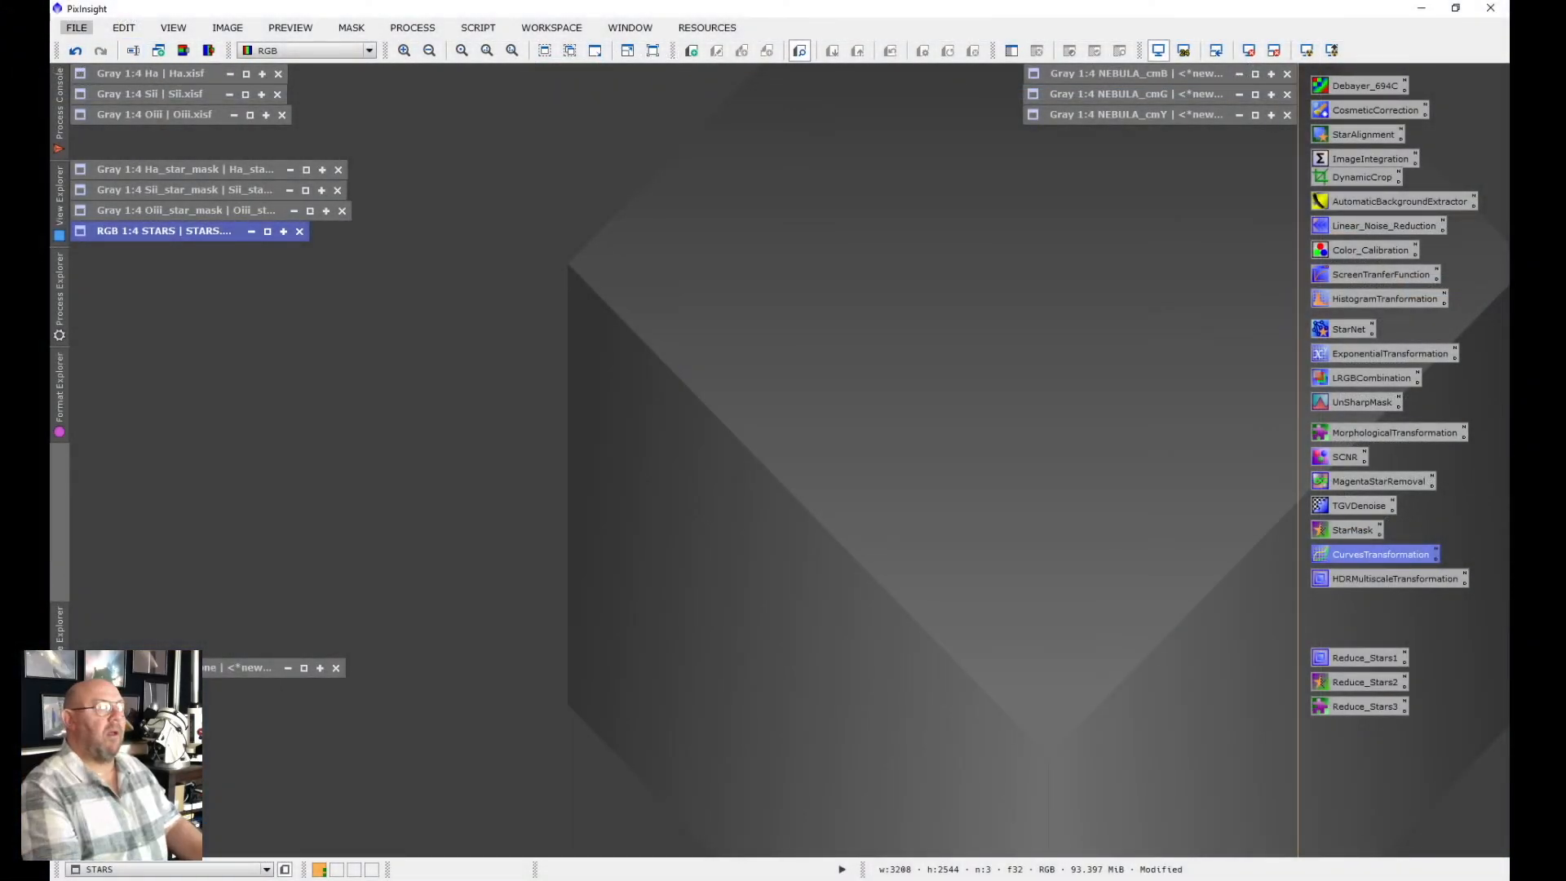
Switch back to PixInsight, open NEBULA-DeNoiseAI-clear.tiff and inspect its noise close up
left_click(76, 27)
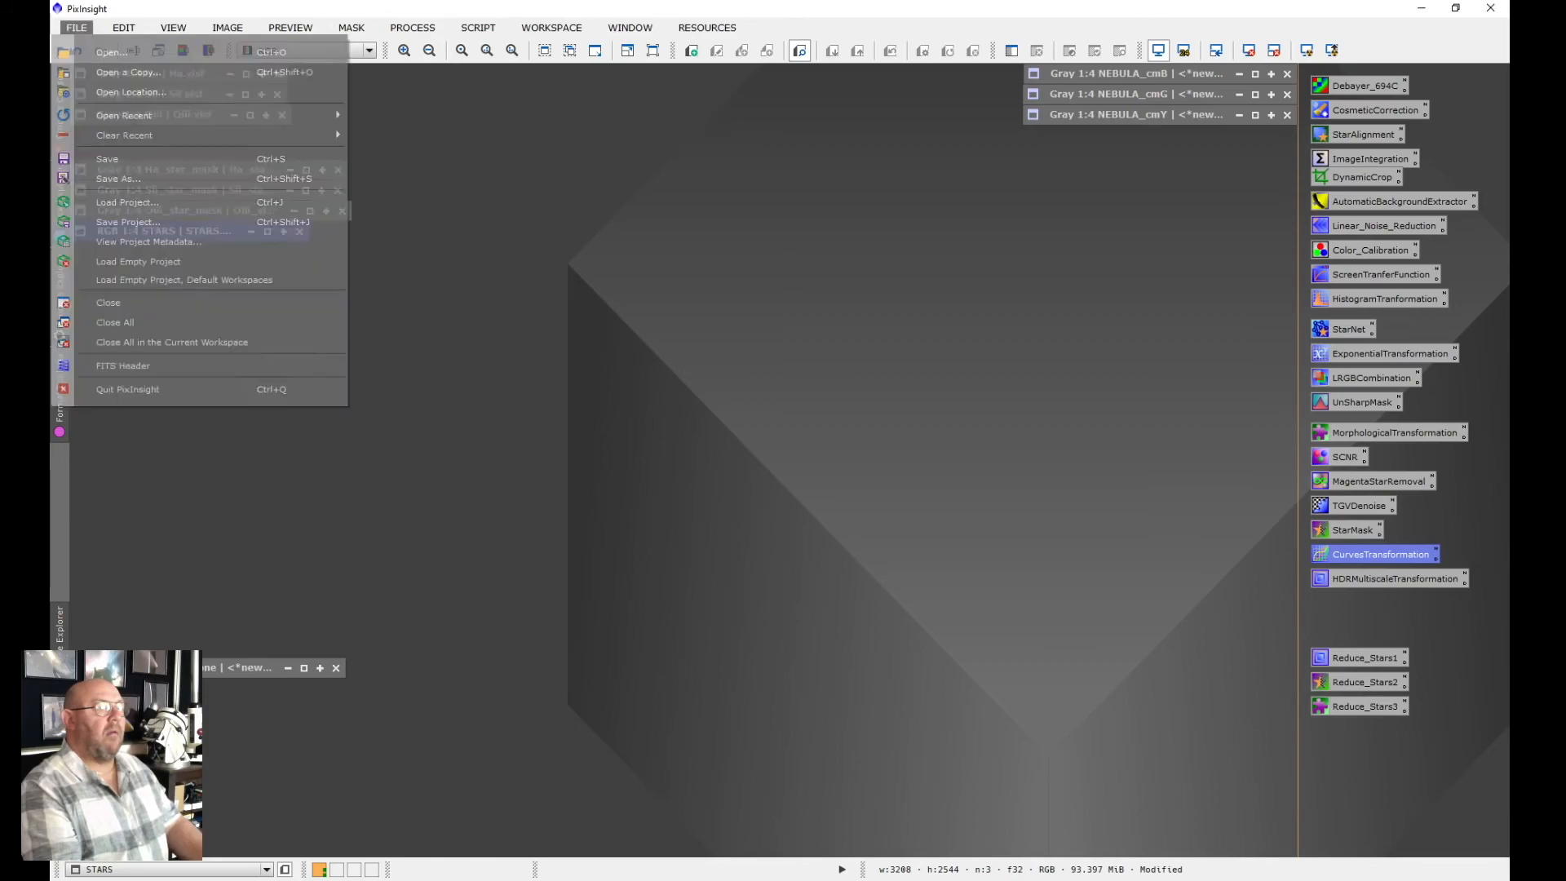
left_click(111, 52)
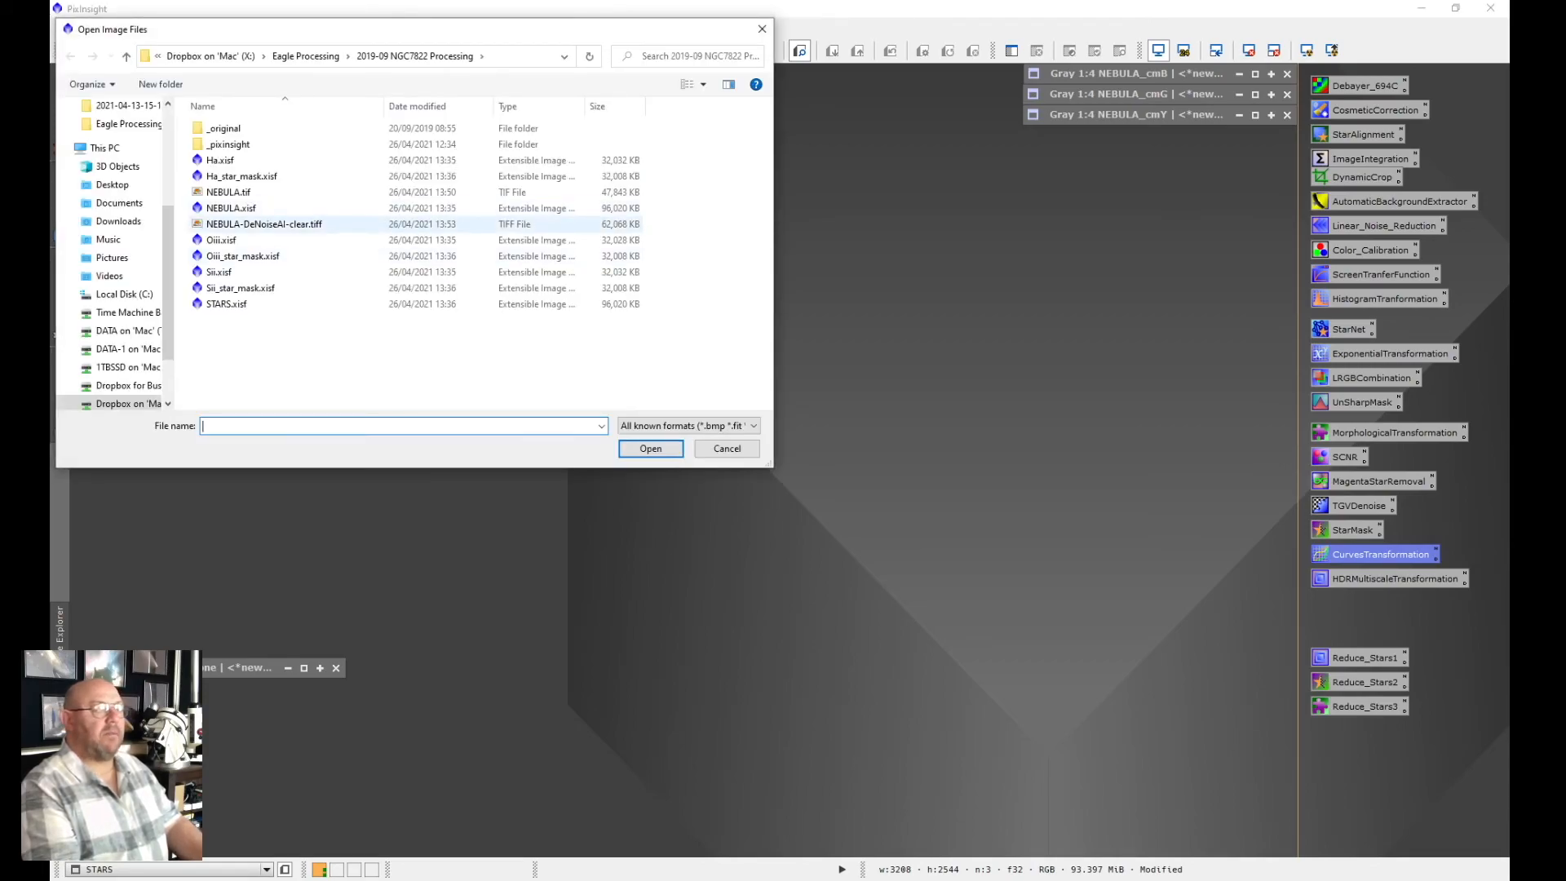
left_click(237, 224)
key("Return")
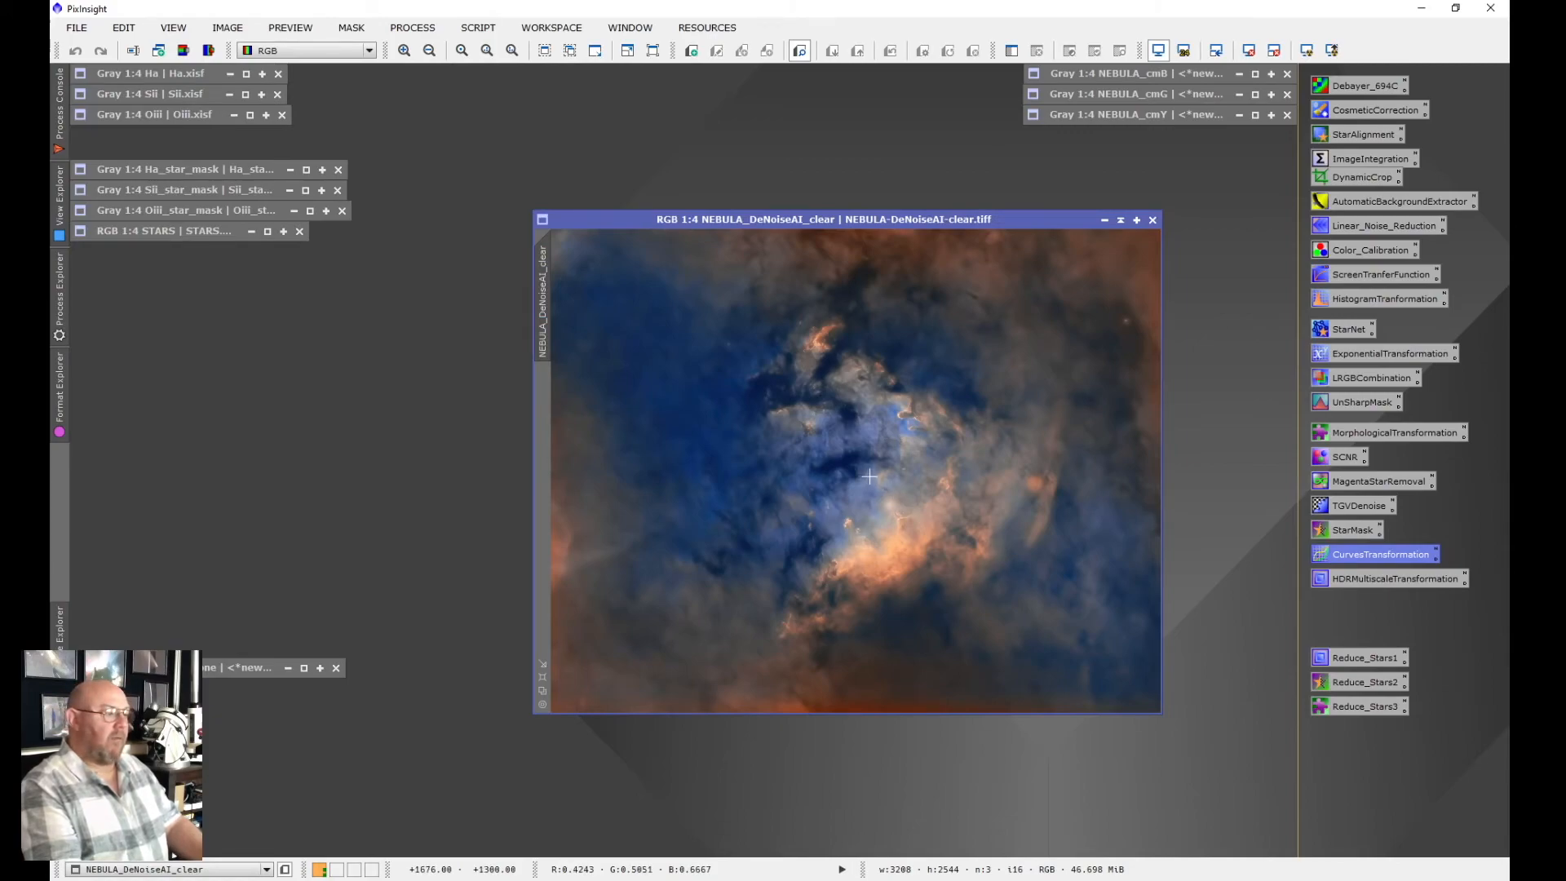
scroll(869, 476, "up", 5)
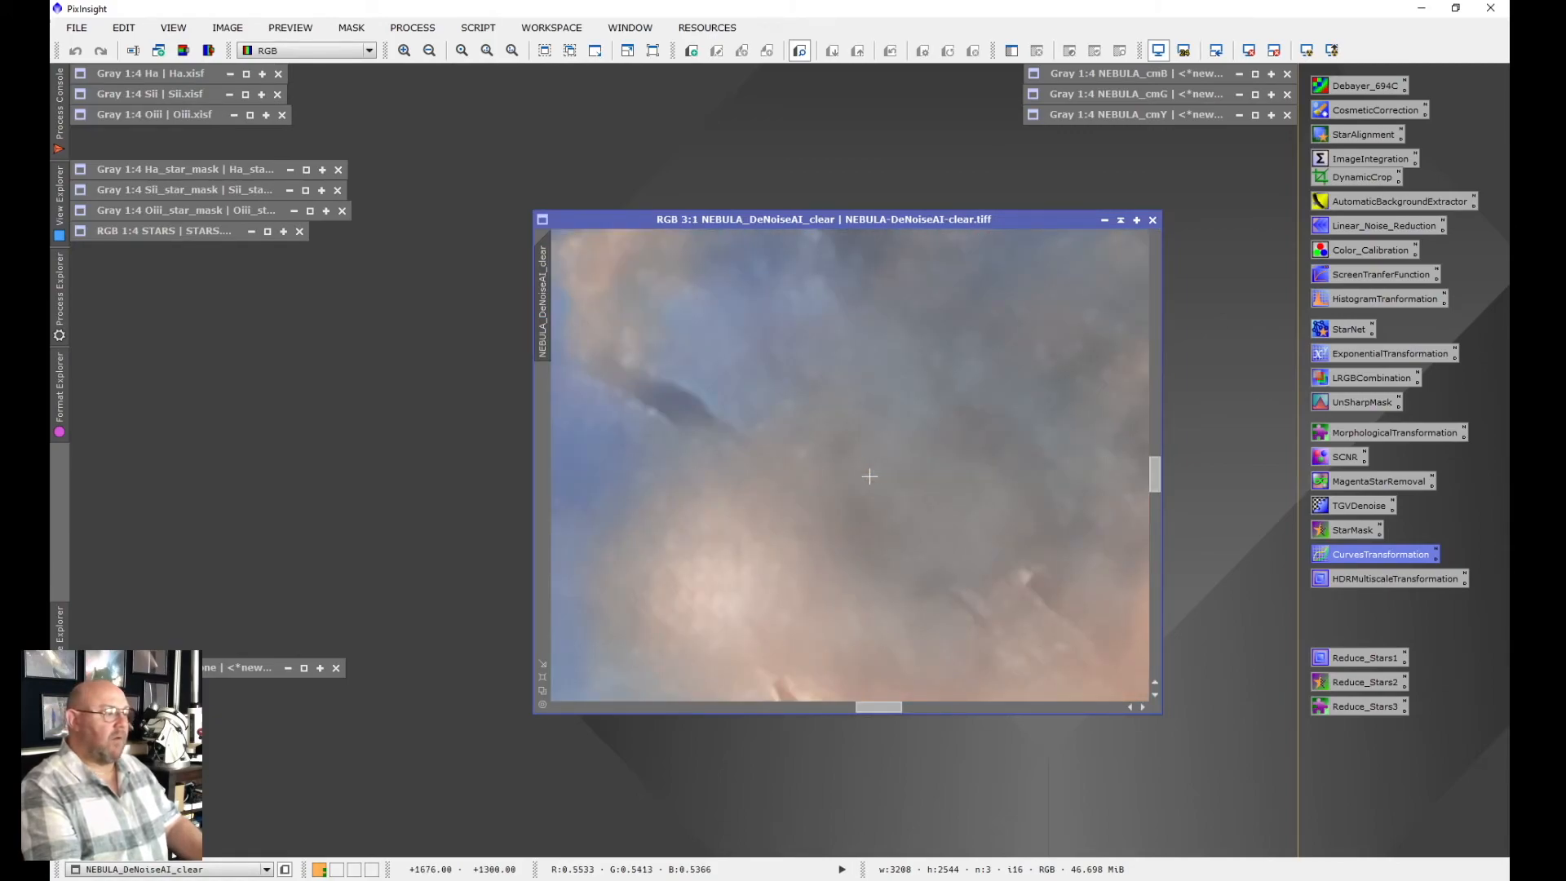
Inspect the denoised nebula at different magnifications, then restore the STARS image and arrange the two side by side
scroll(869, 477, "down", 1)
scroll(869, 476, "down", 4)
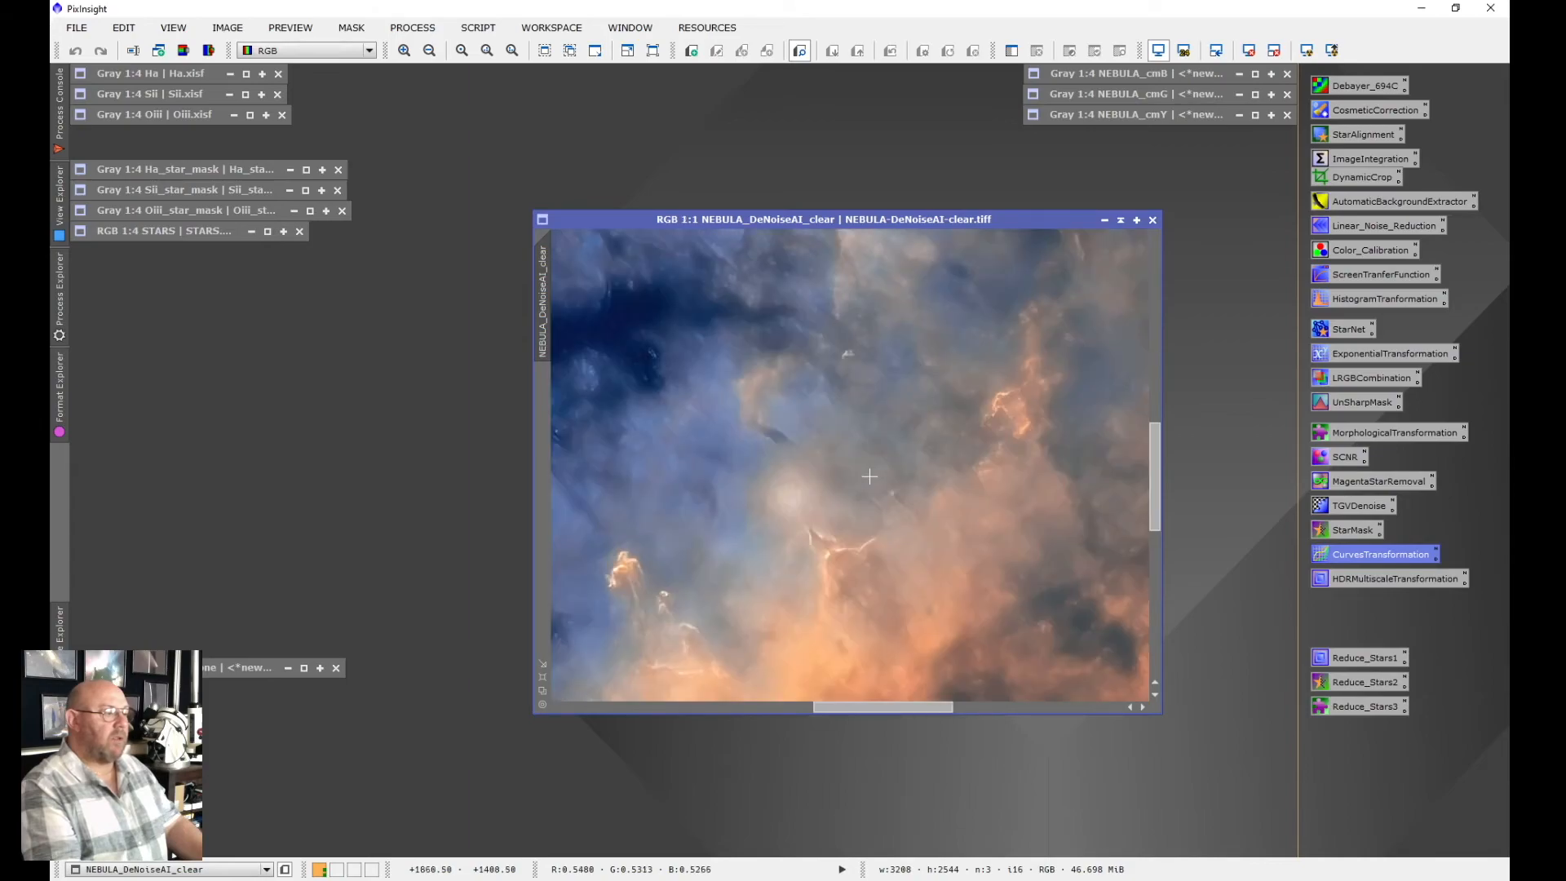
scroll(869, 476, "up", 4)
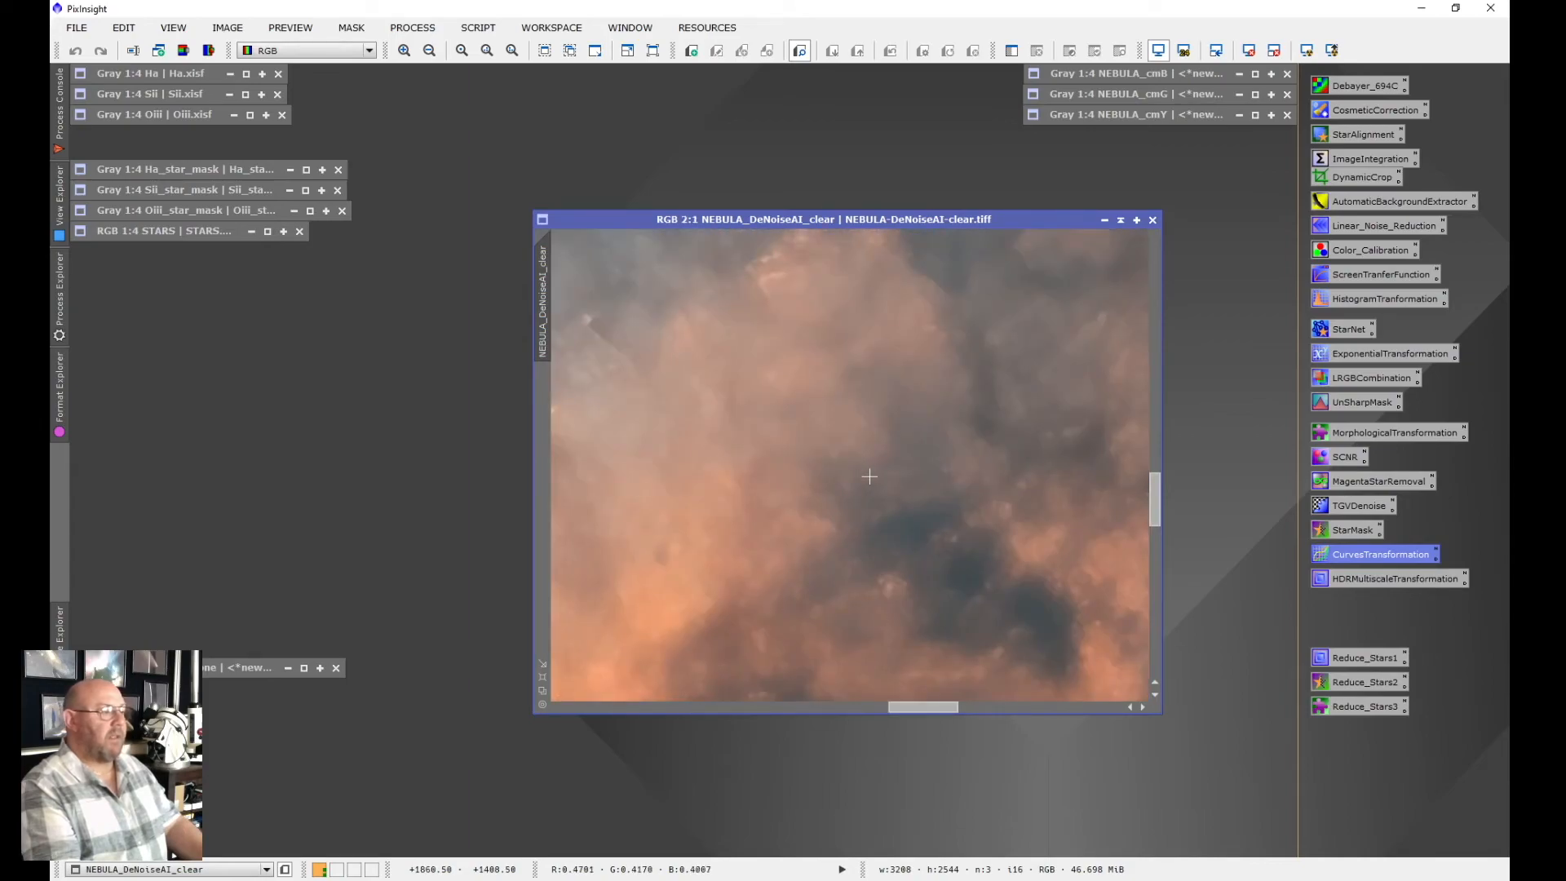
scroll(869, 477, "down", 4)
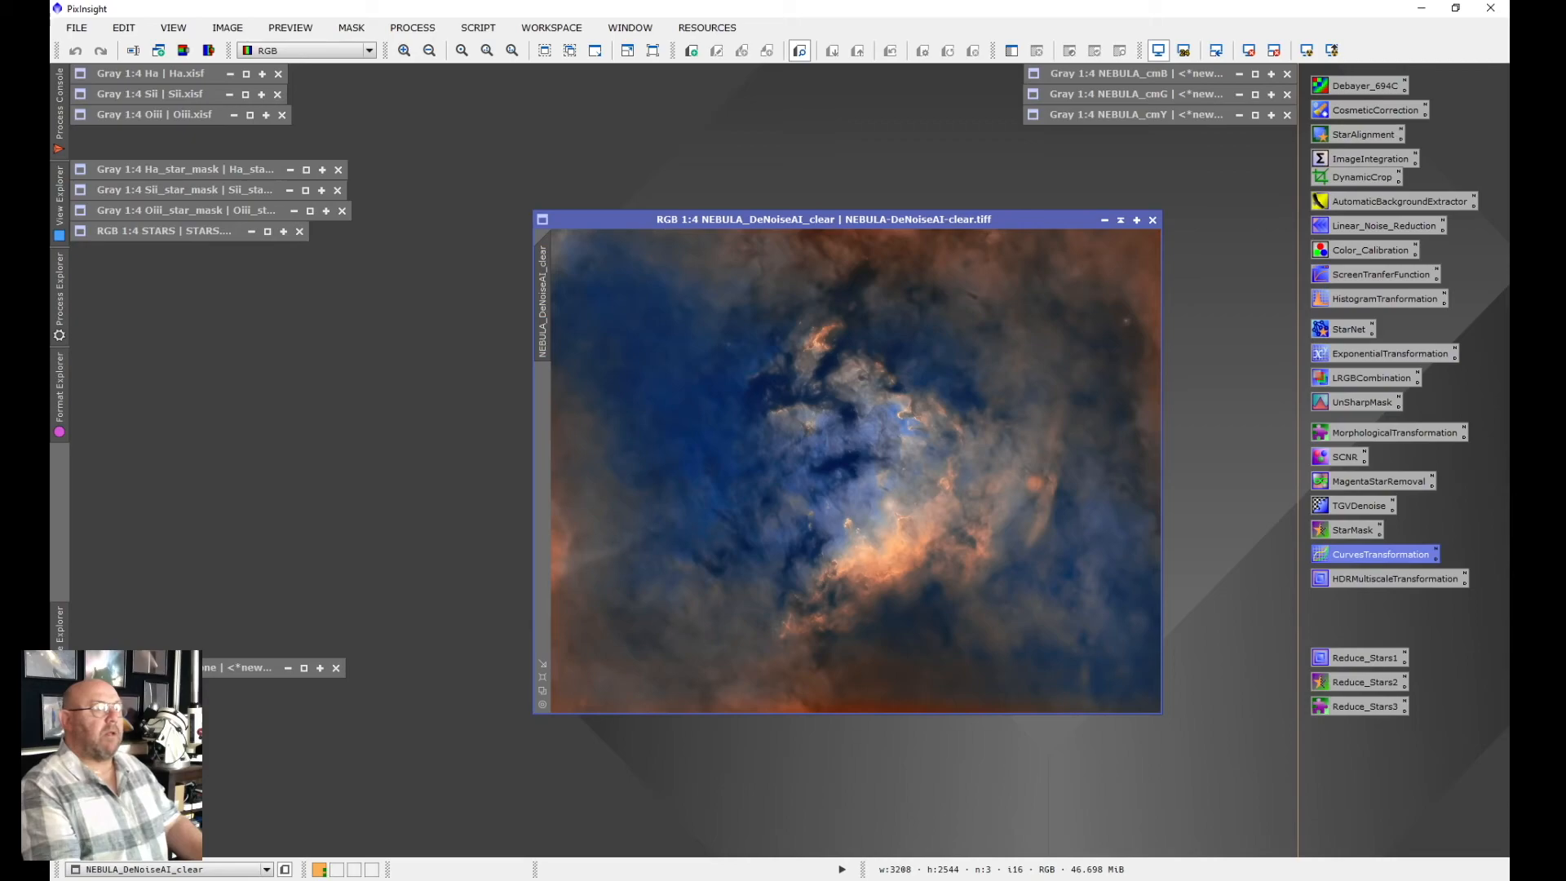
left_click(267, 230)
left_click_drag(457, 210, 198, 220)
left_click_drag(962, 219, 1035, 219)
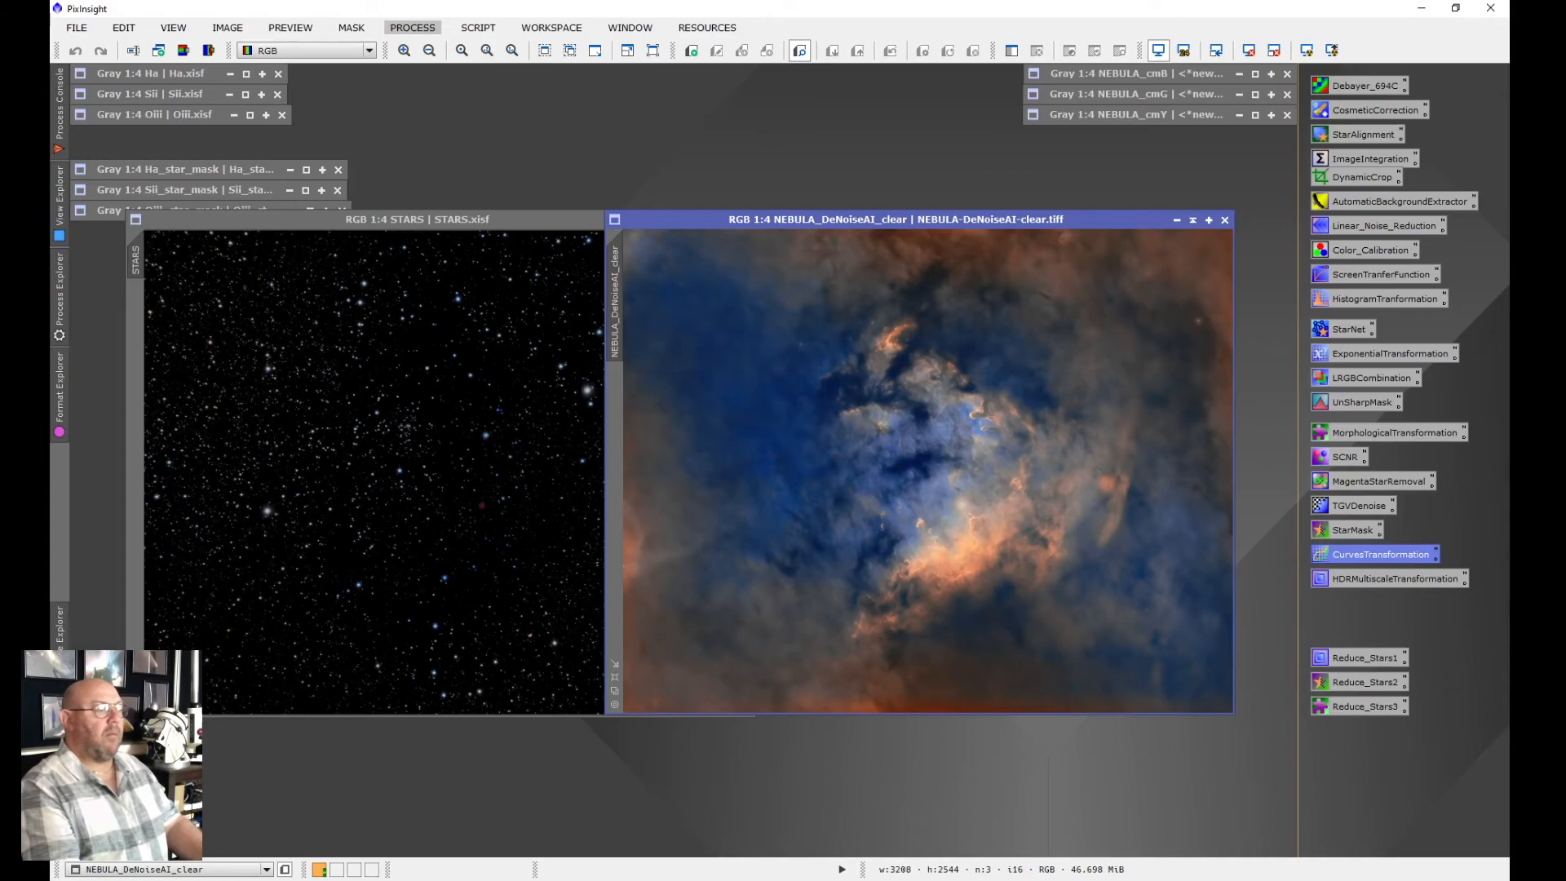
Enter the expression NEBULA+STARS in PixelMath and close the process without applying it
left_click(413, 28)
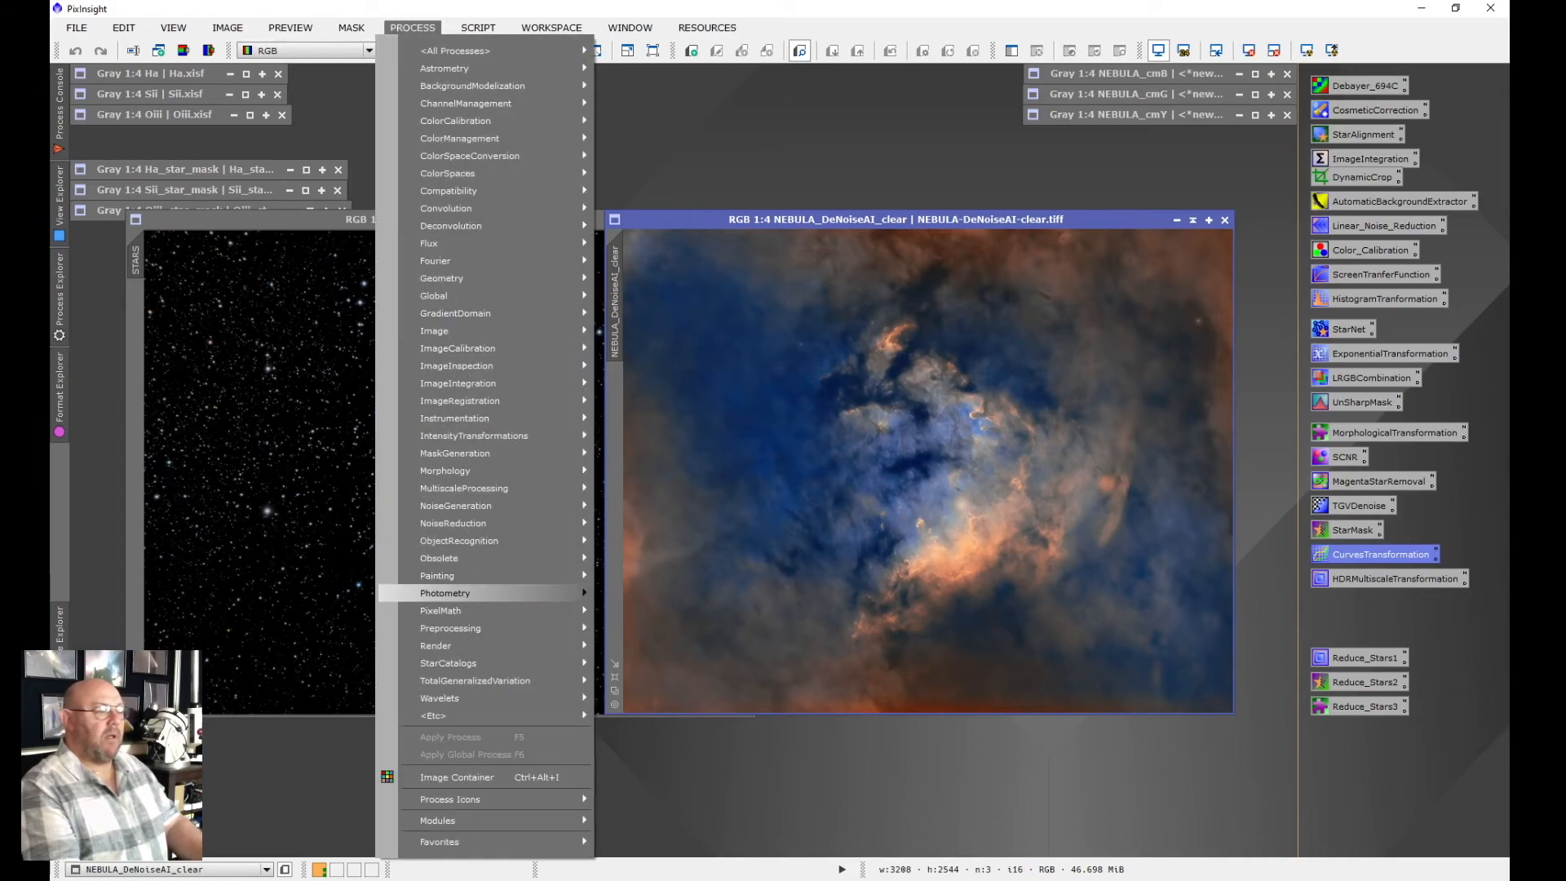
mouse_move(522, 610)
left_click(652, 610)
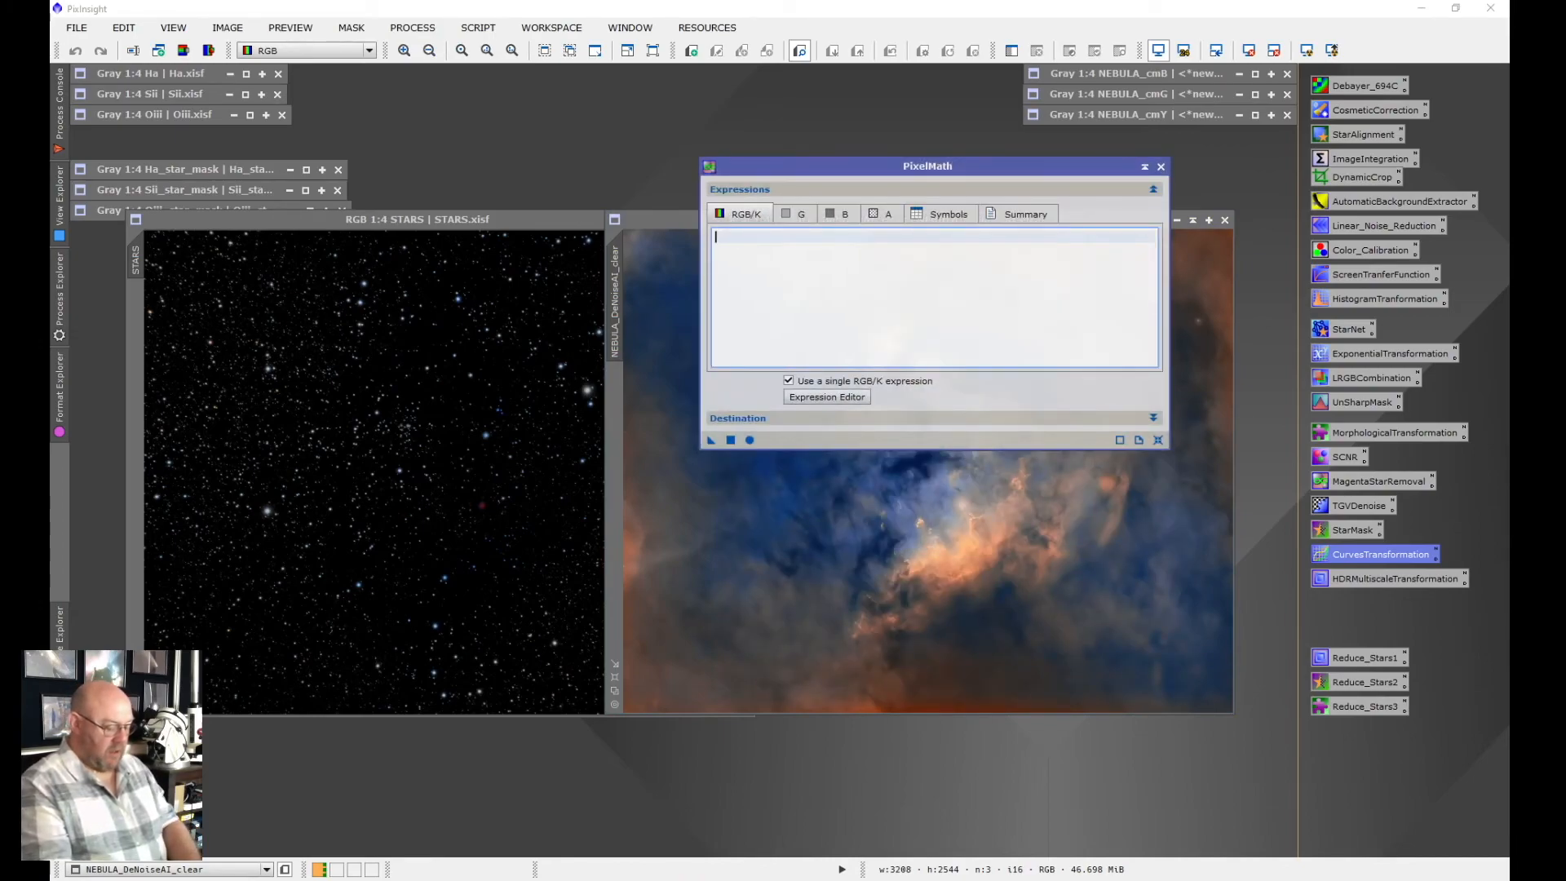
type("NEBULA+STARS")
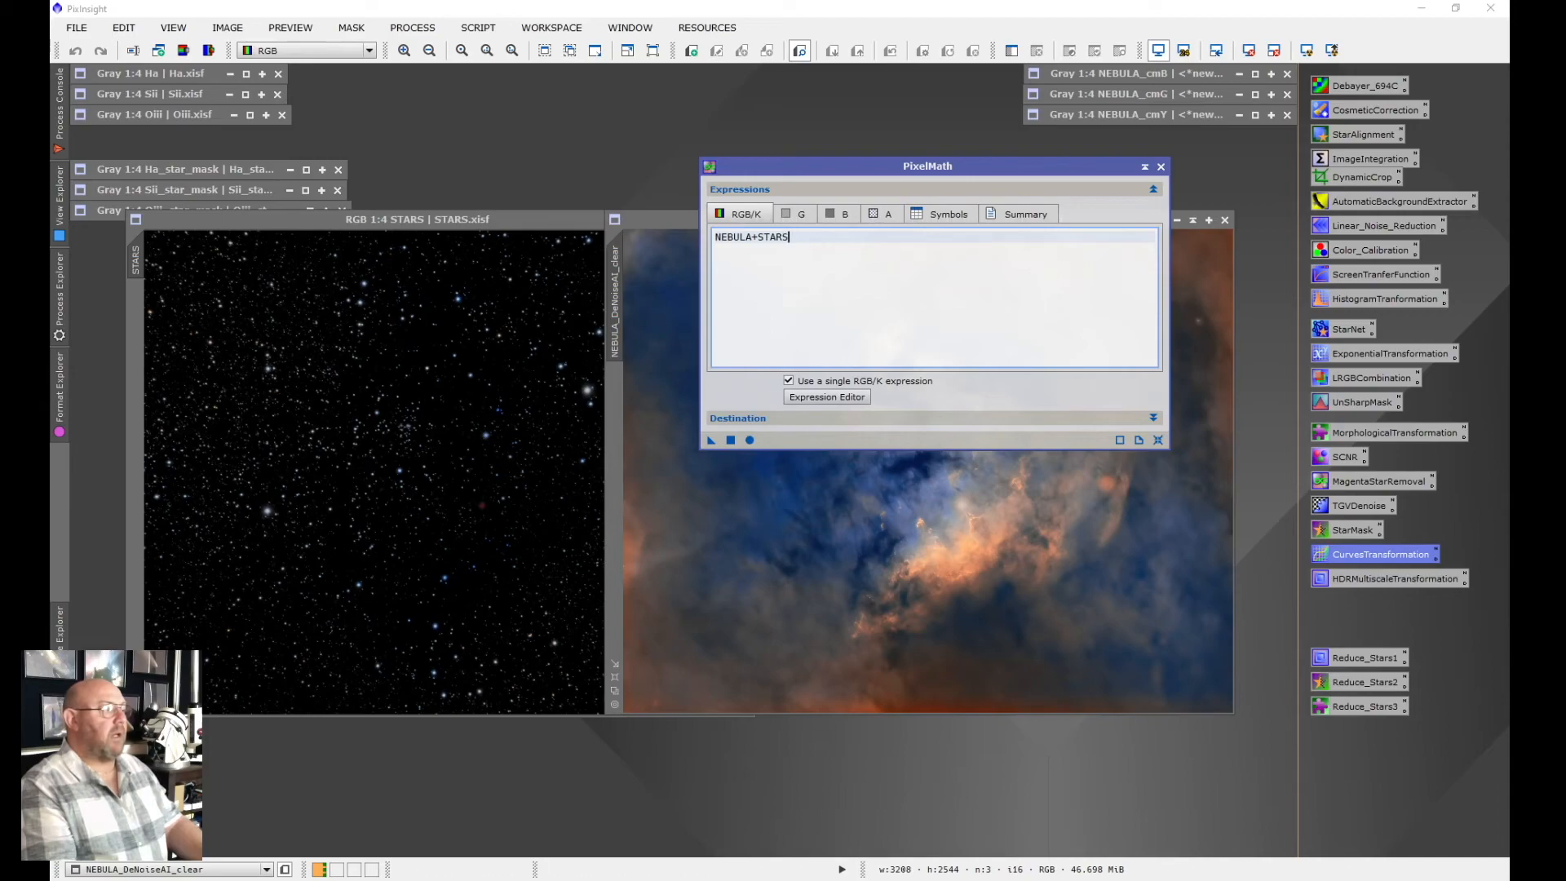
left_click(1161, 166)
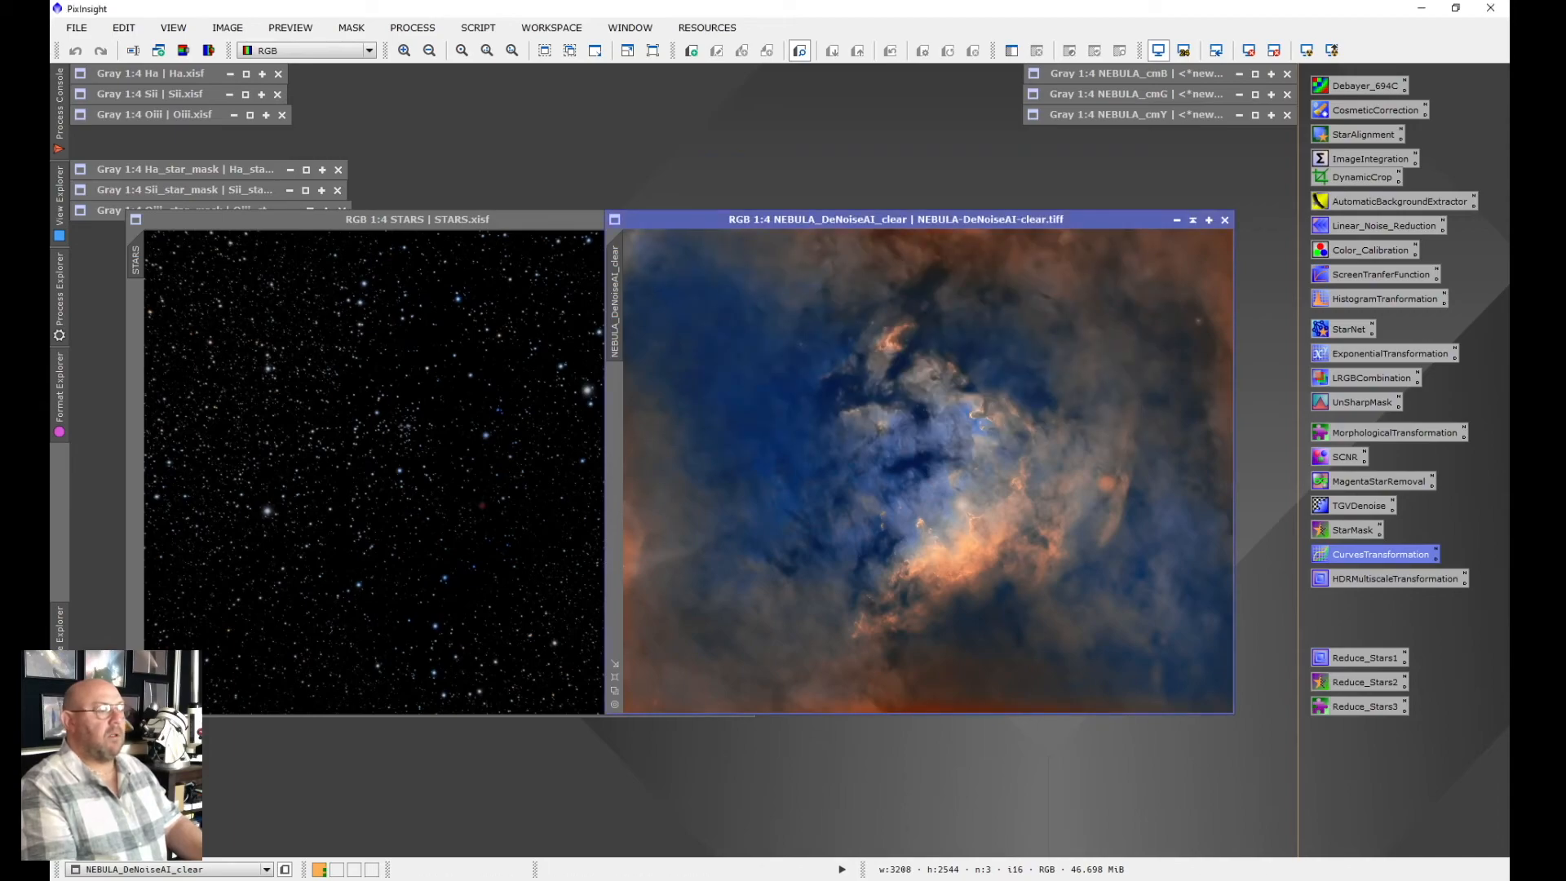
Change the identifier of the NEBULA_DeNoiseAI_clear image to NEBULA
double_click(615, 302)
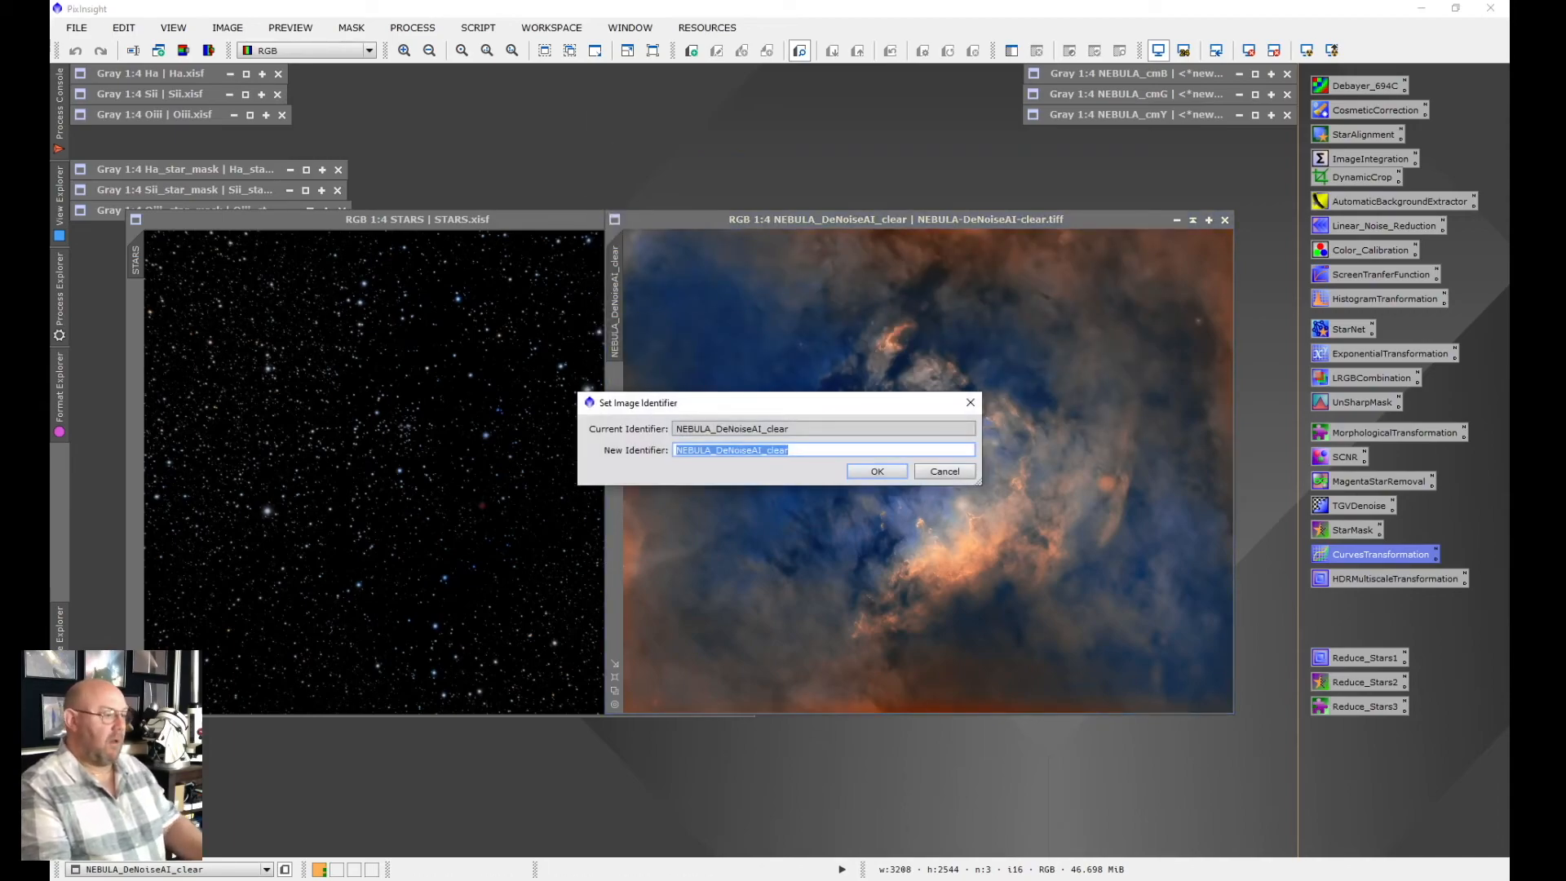
key("End")
key("shift+Left")
key("shift+Left")
key("shift+Left")
key("shift+Left")
key("shift+Left")
key("shift+Left")
key("shift+Left")
key("shift+Left")
key("shift+Left")
key("shift+Left")
key("shift+Left")
key("shift+Left")
key("shift+Left")
key("shift+Left")
key("shift+Left")
key("shift+Left")
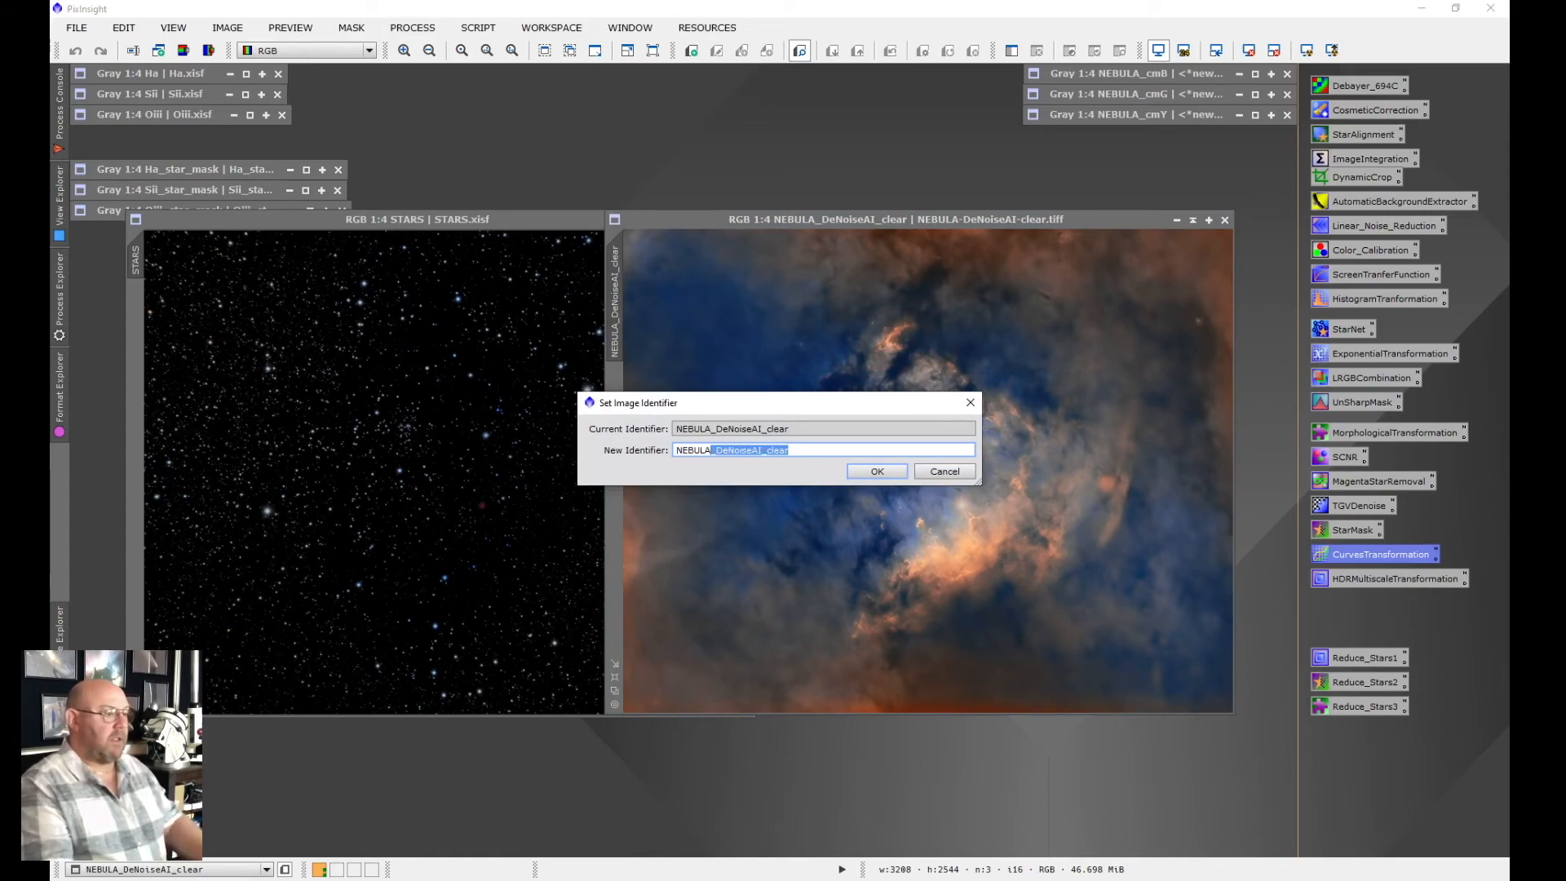
key("BackSpace")
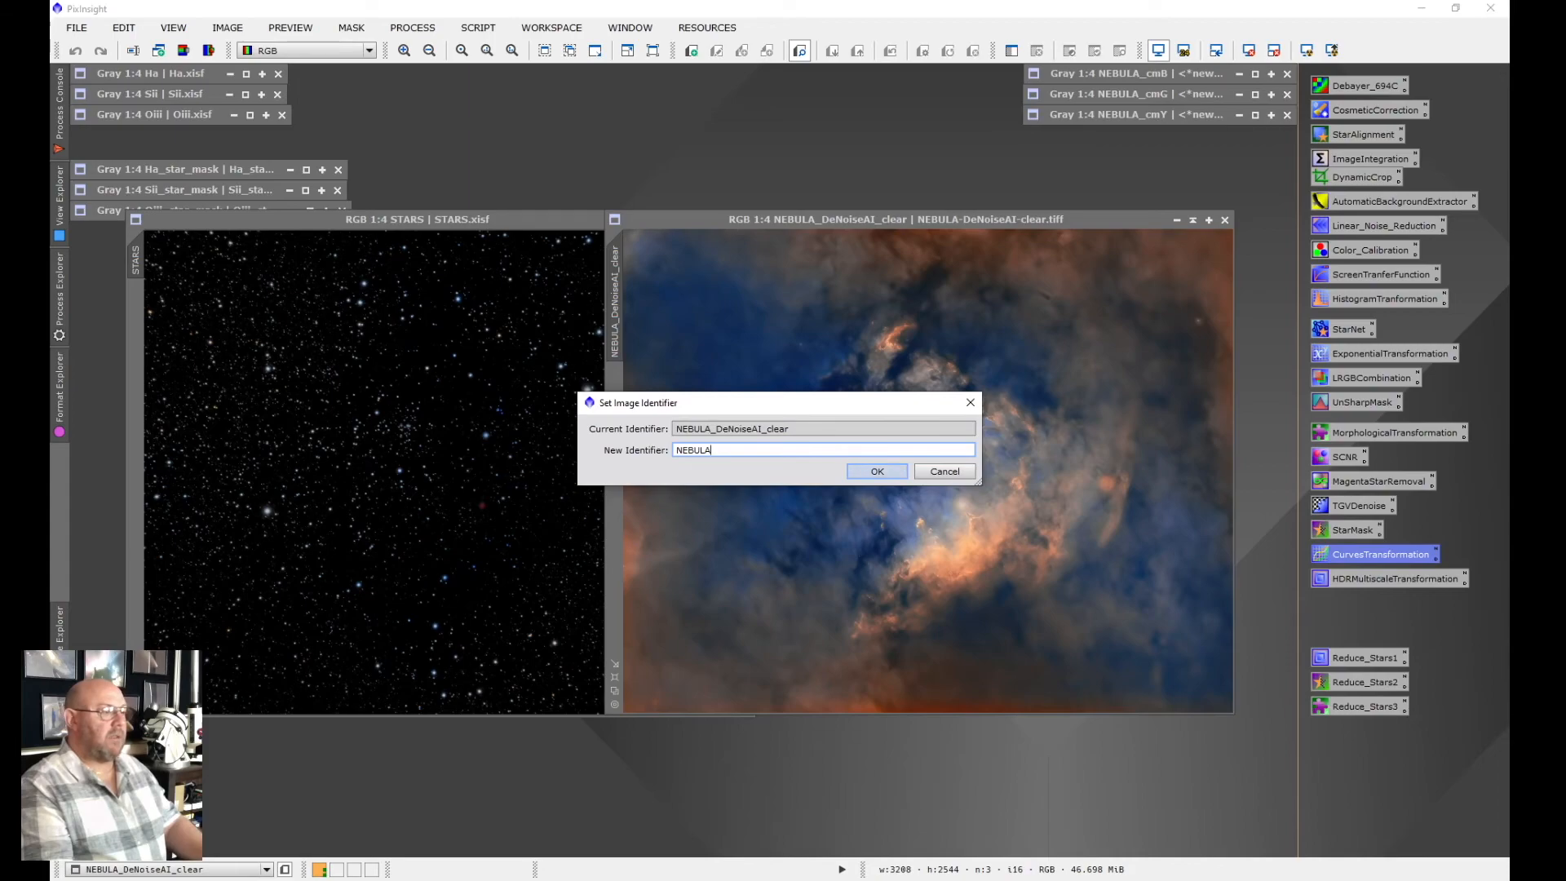
left_click(877, 471)
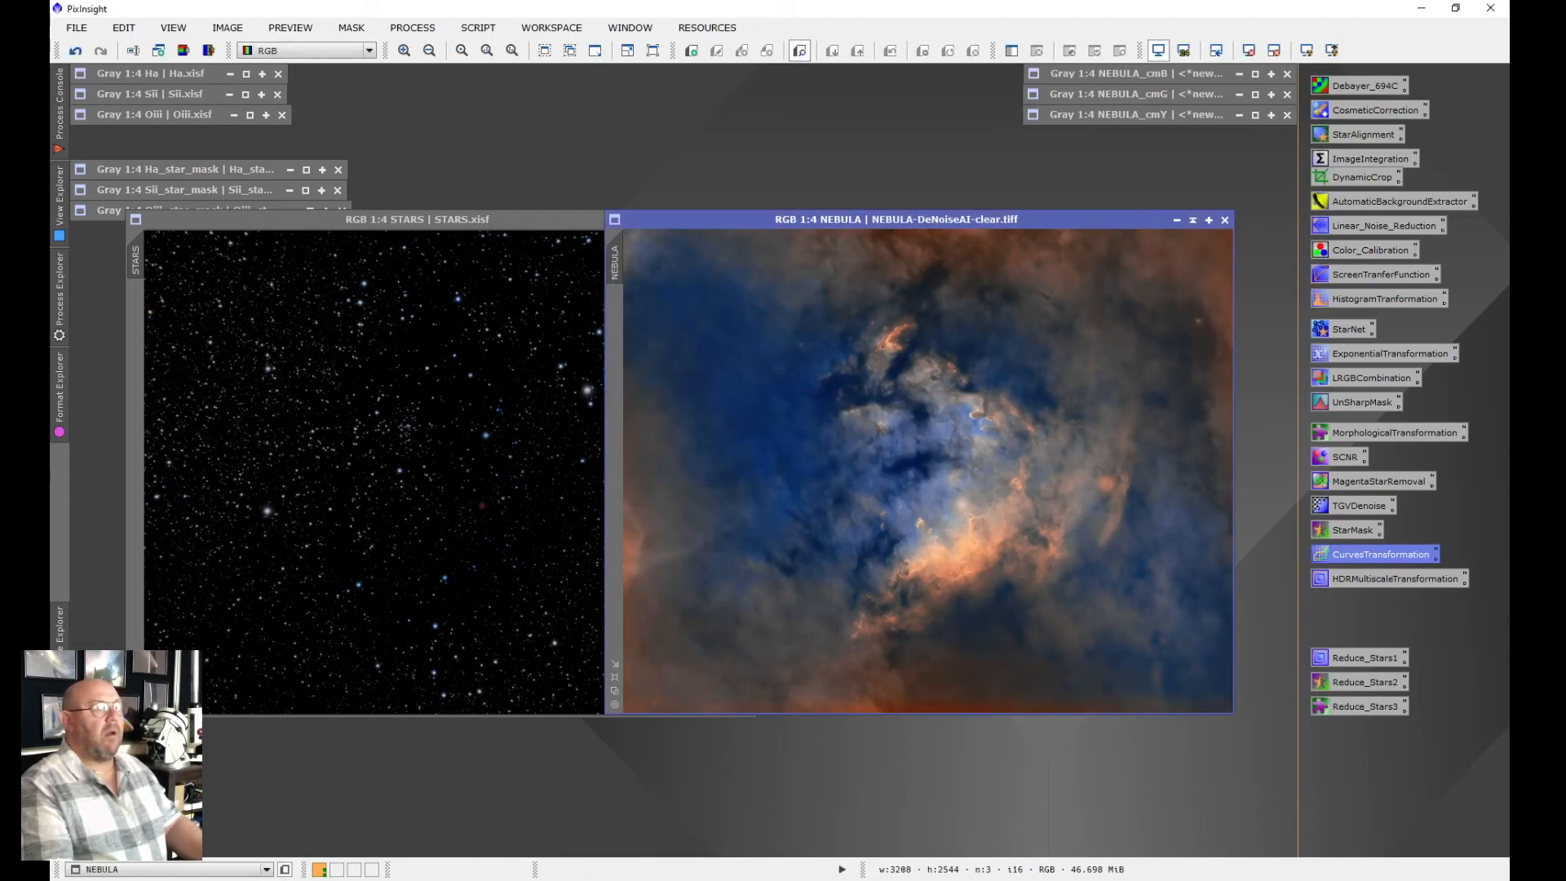
Combine nebula and stars with the PixelMath expression NEBULA+STARS, output as a new image, and move the result clear of the other windows
left_click(413, 28)
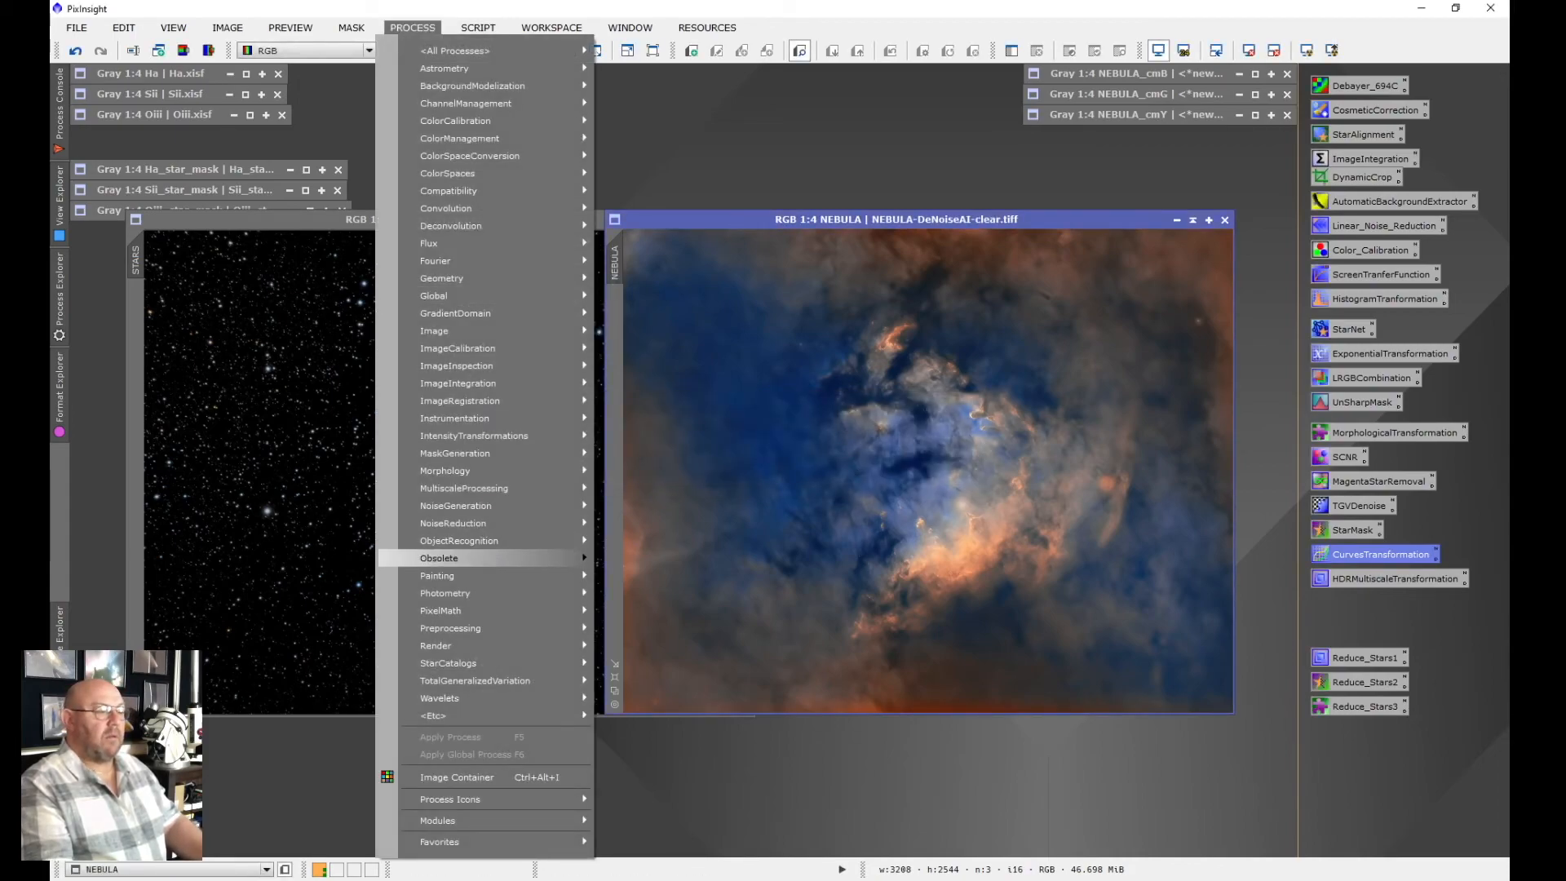
mouse_move(489, 611)
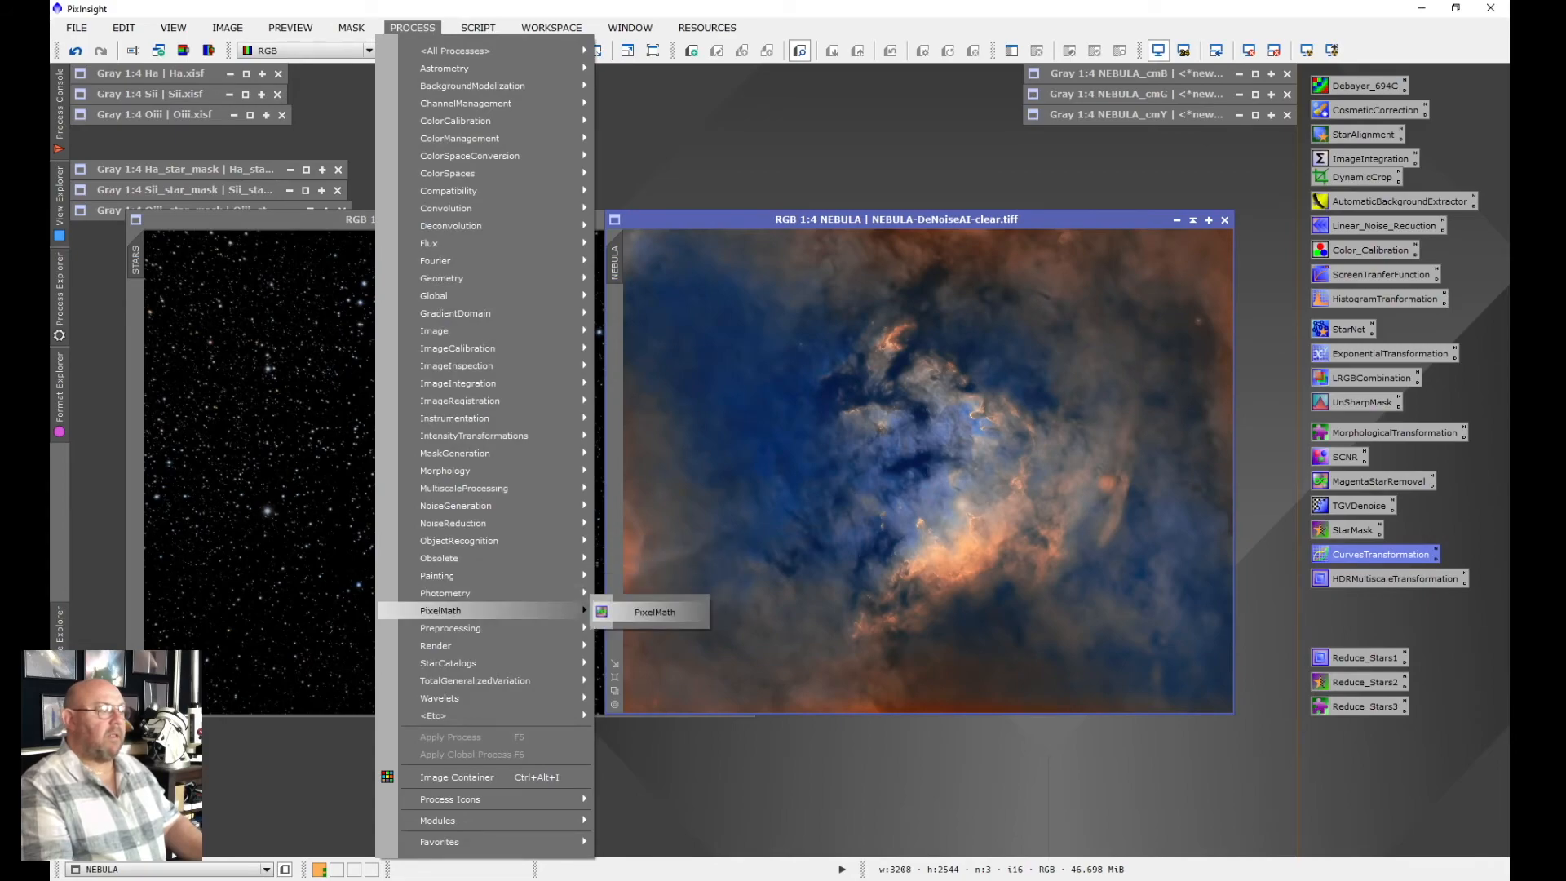
left_click(653, 612)
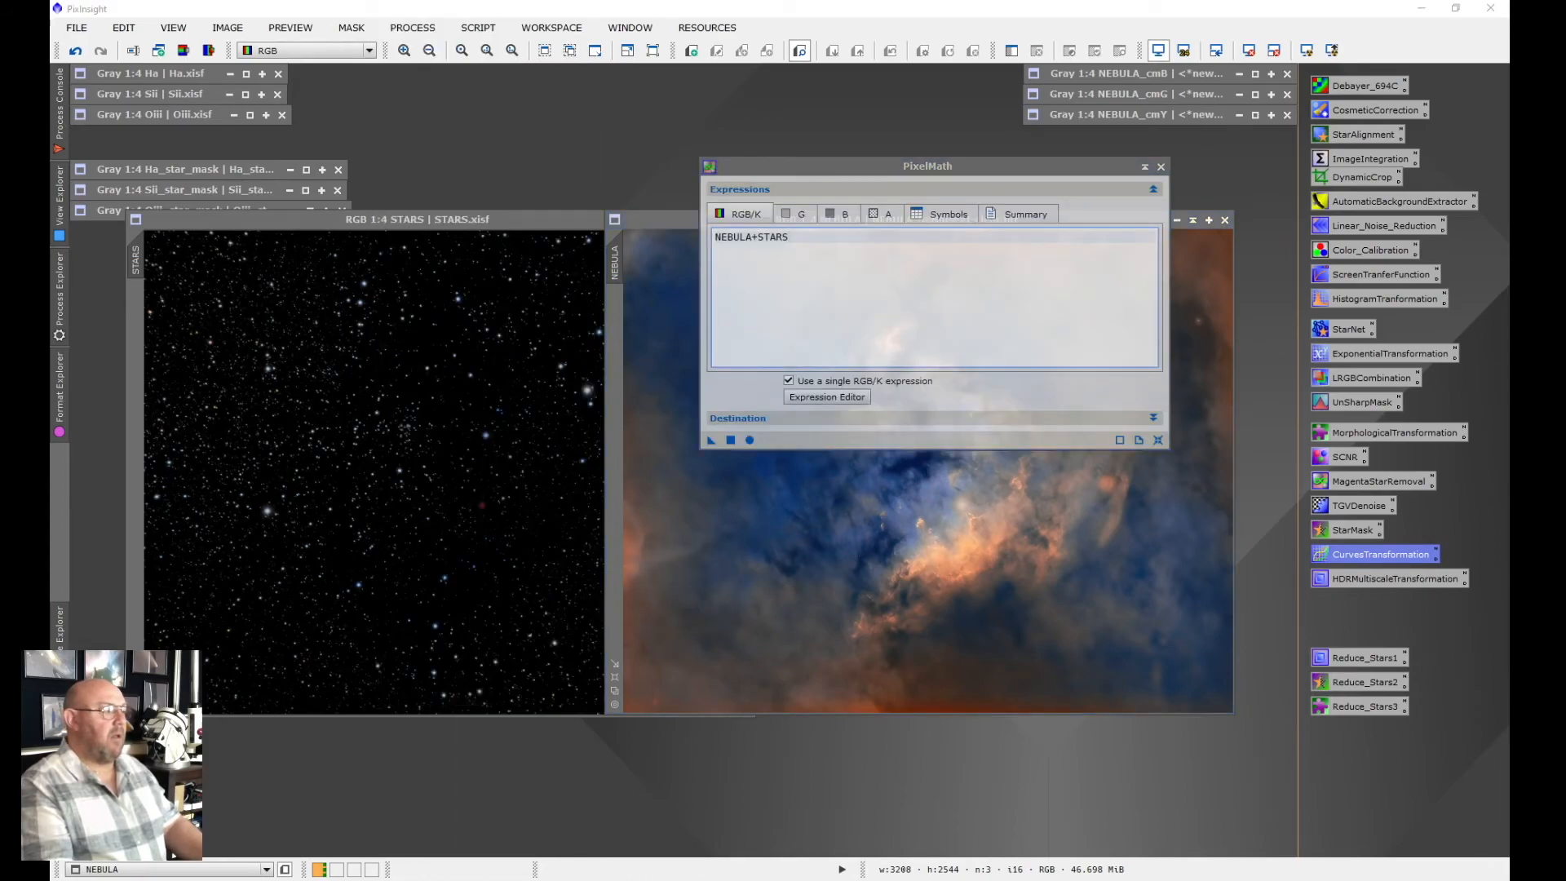
left_click(1153, 418)
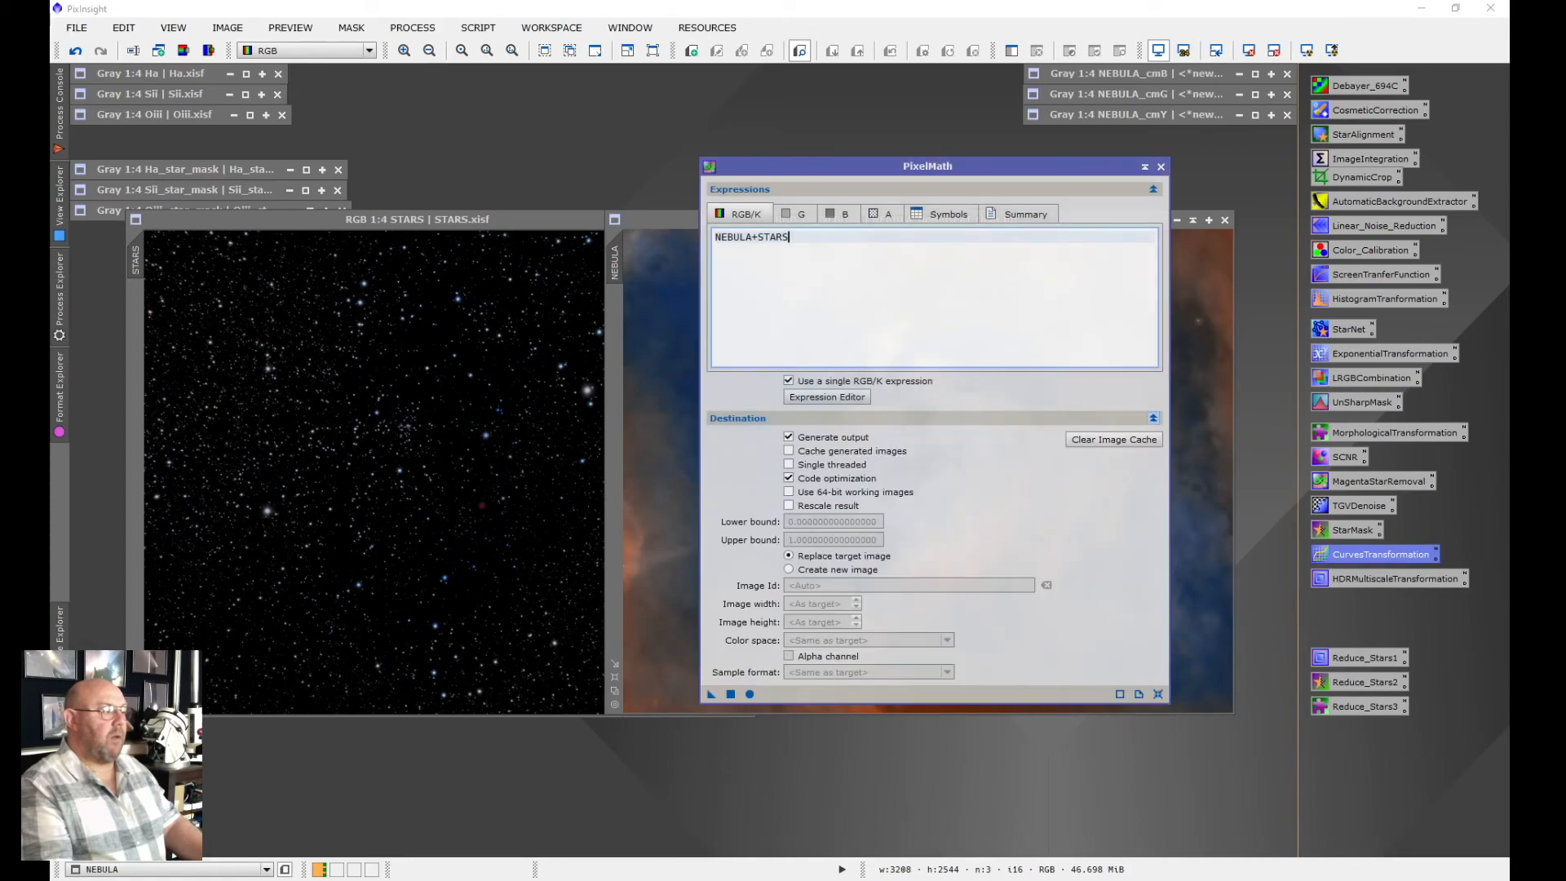
left_click(789, 569)
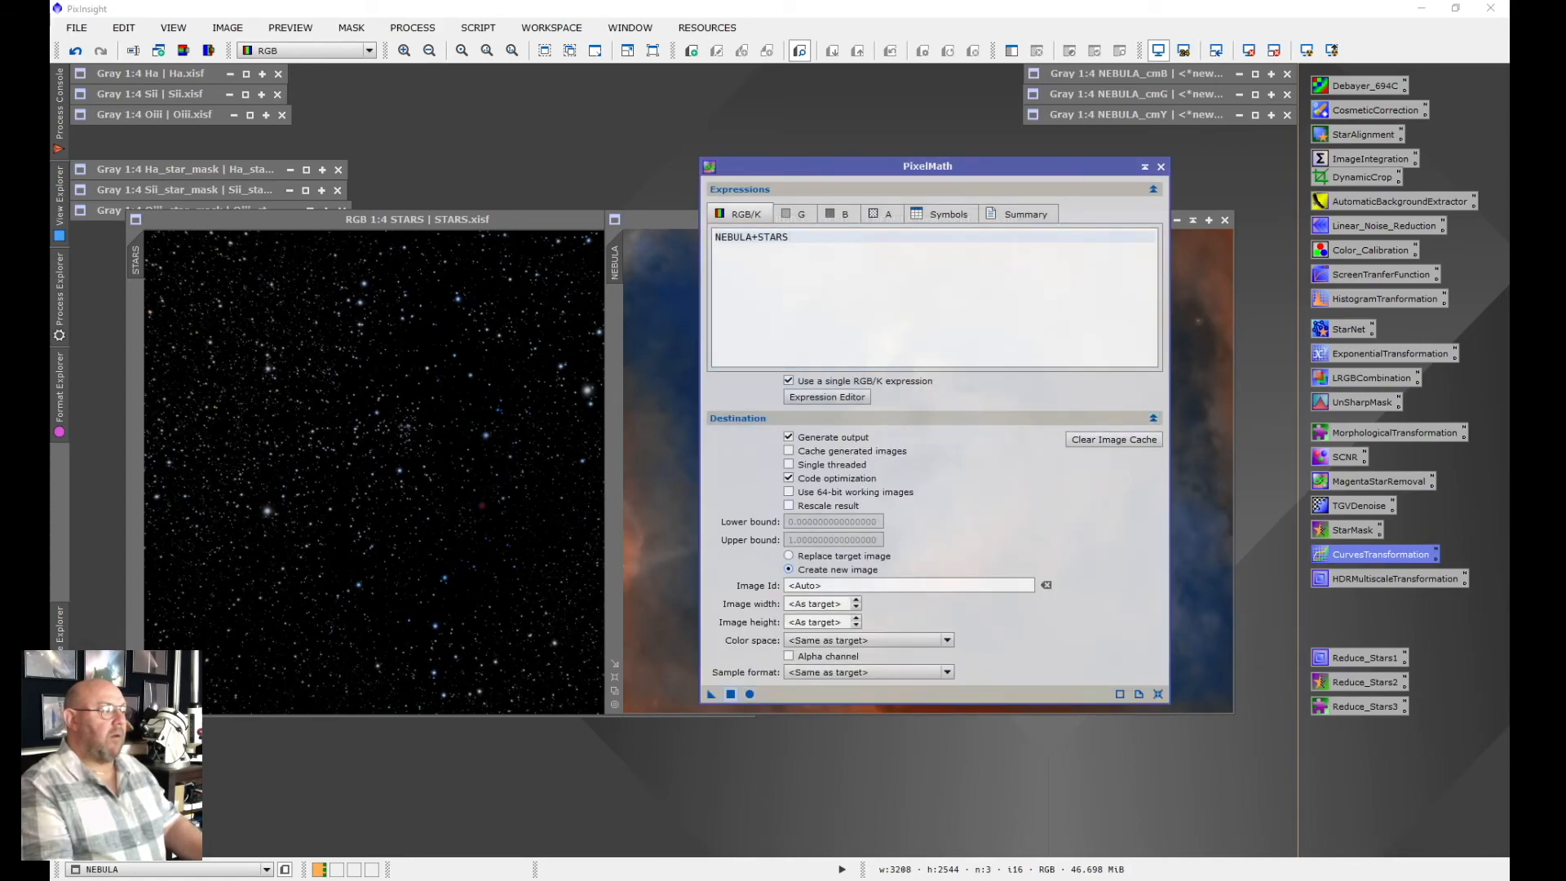
left_click(731, 694)
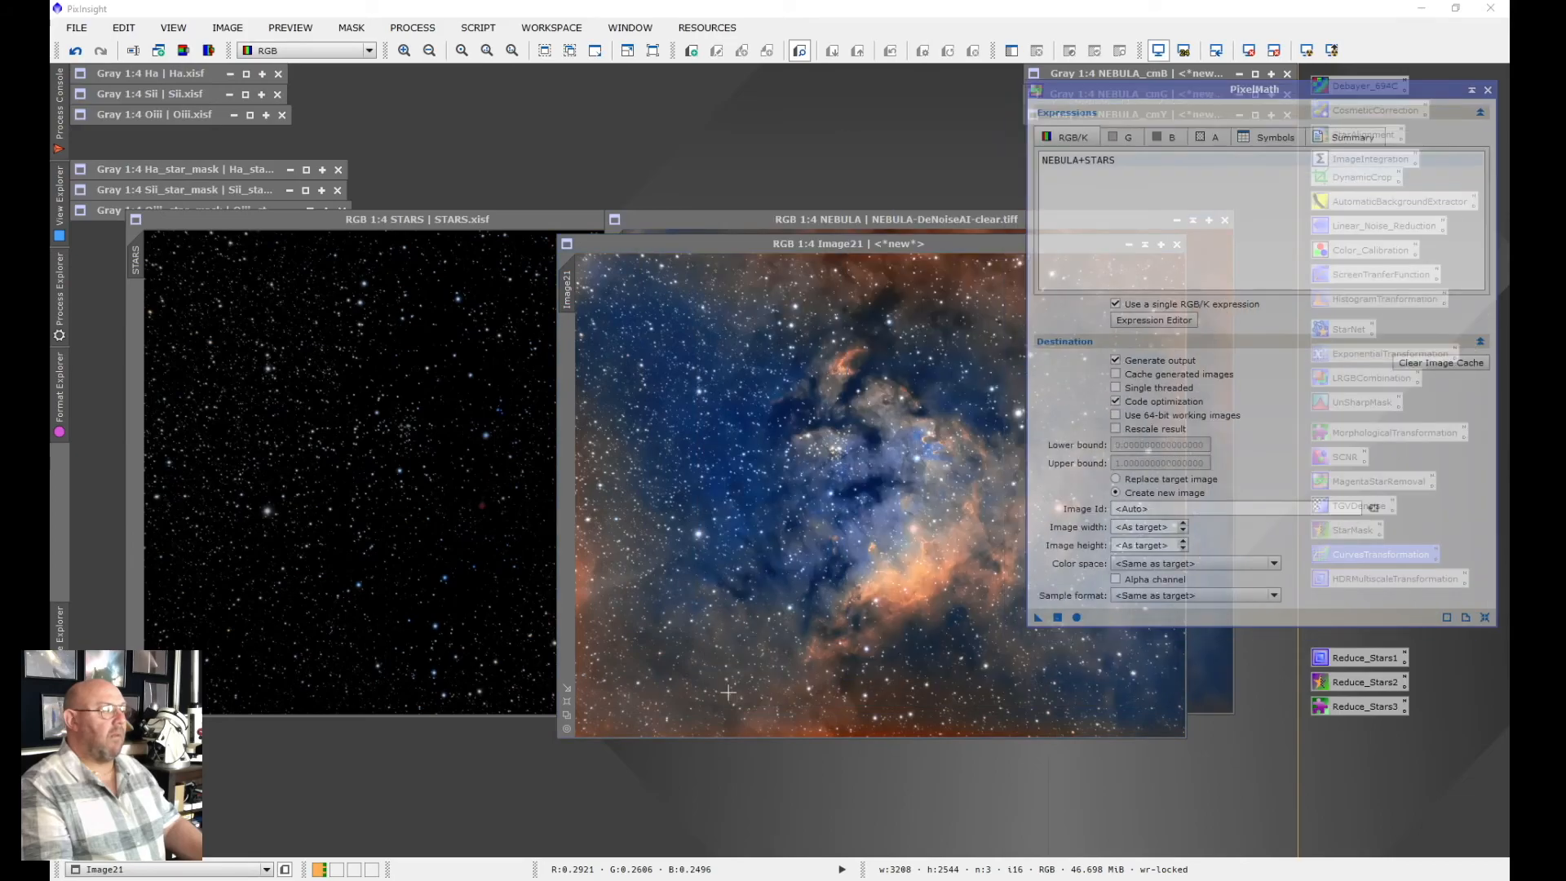
mouse_move(729, 692)
left_mouse_down()
mouse_move(628, 679)
mouse_move(516, 608)
left_mouse_up()
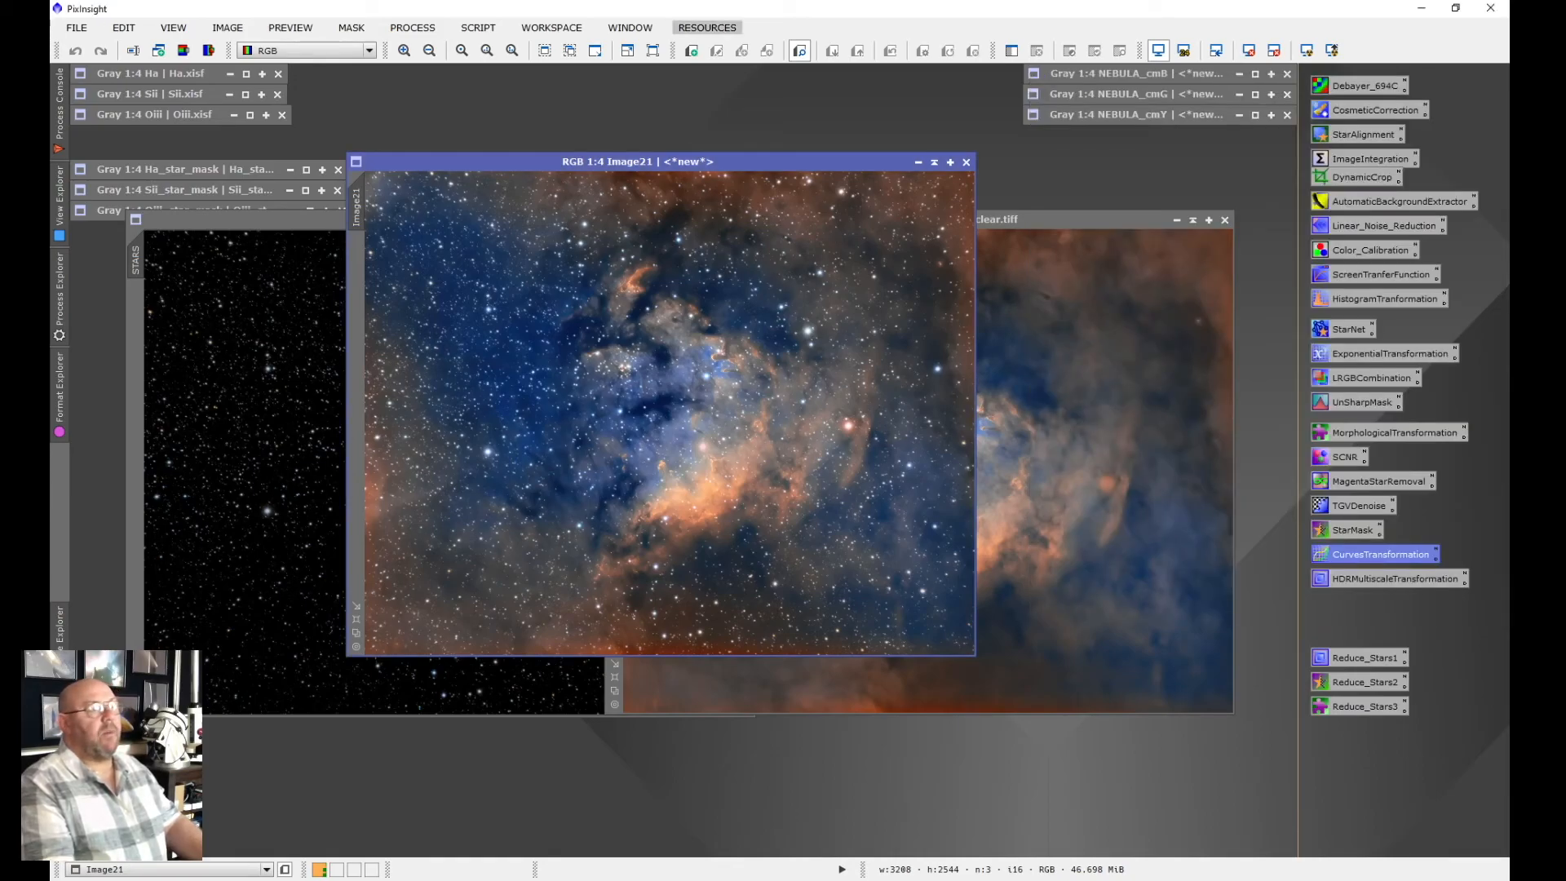
Create a second combined image with softer stars using the PixelMath expression NEBULA+(STARS*0.8), then close PixelMath
left_click(412, 27)
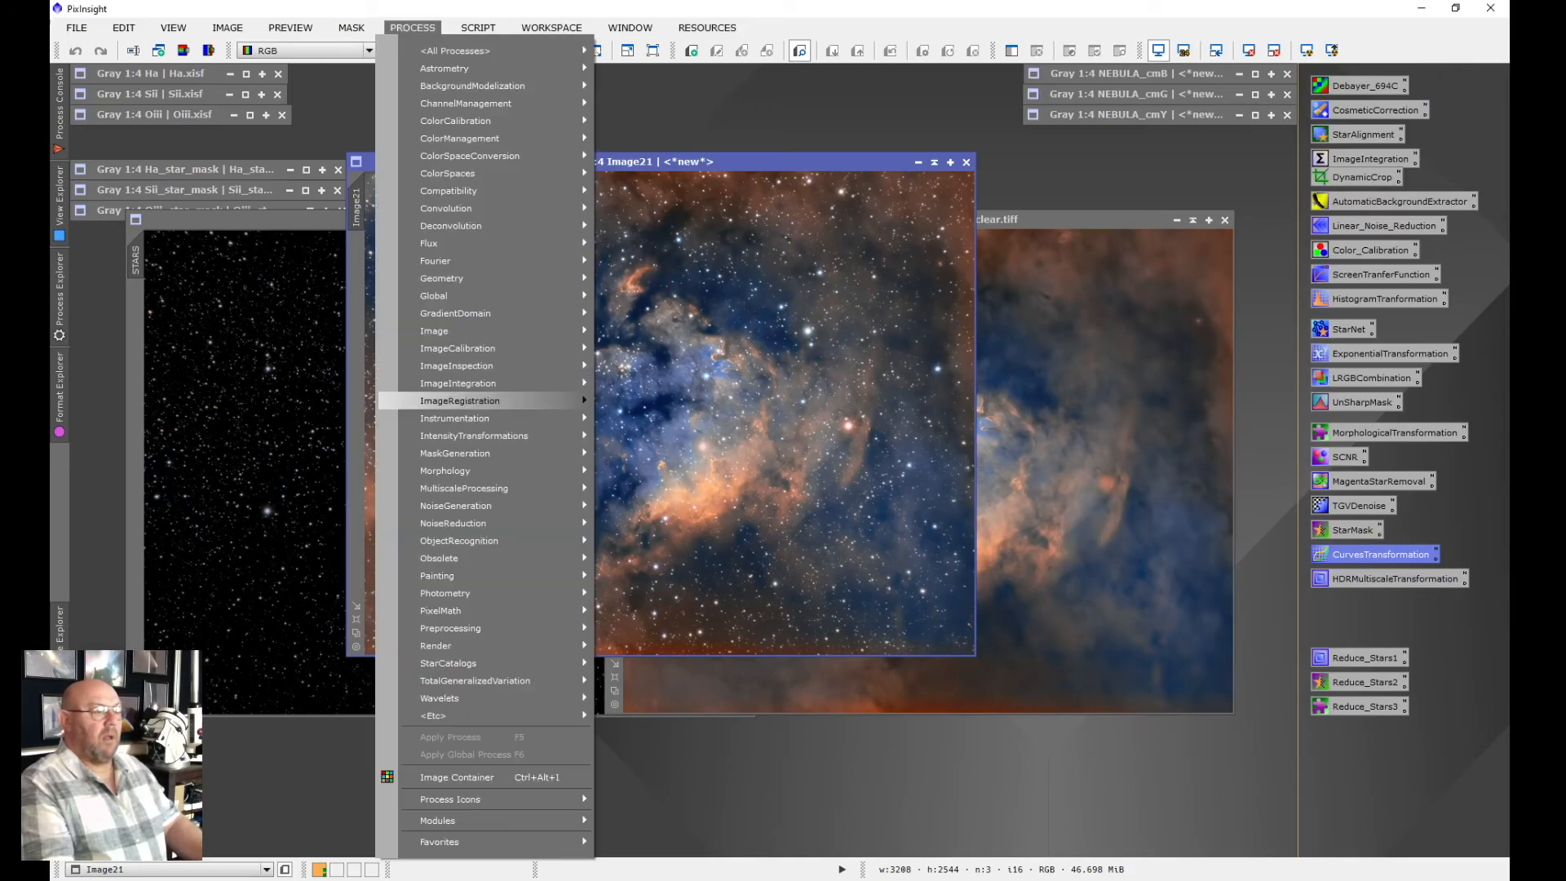
mouse_move(530, 610)
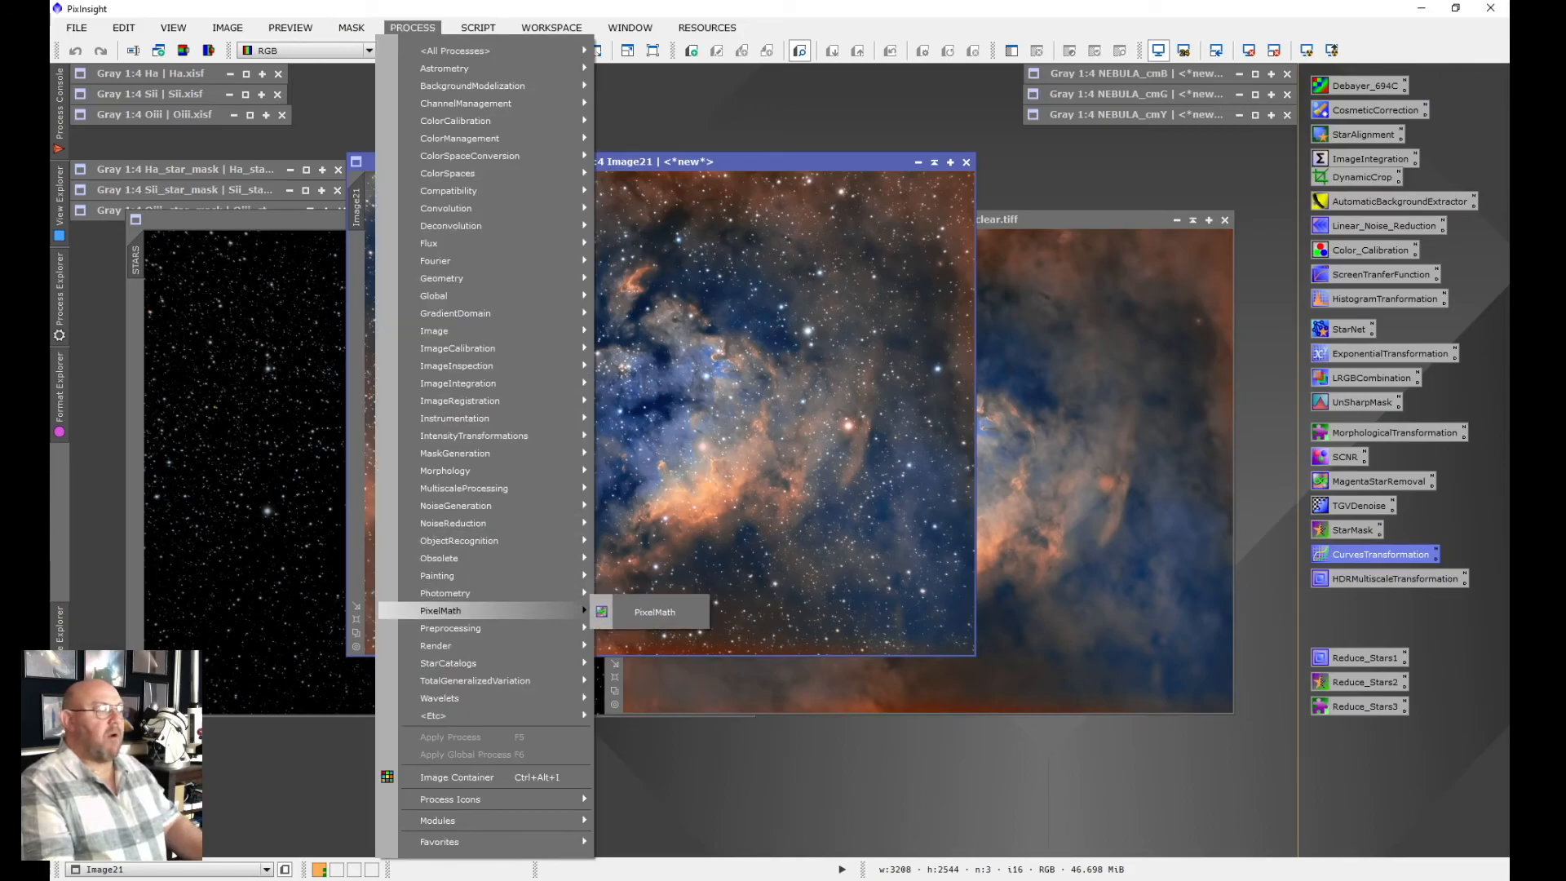
left_click(649, 611)
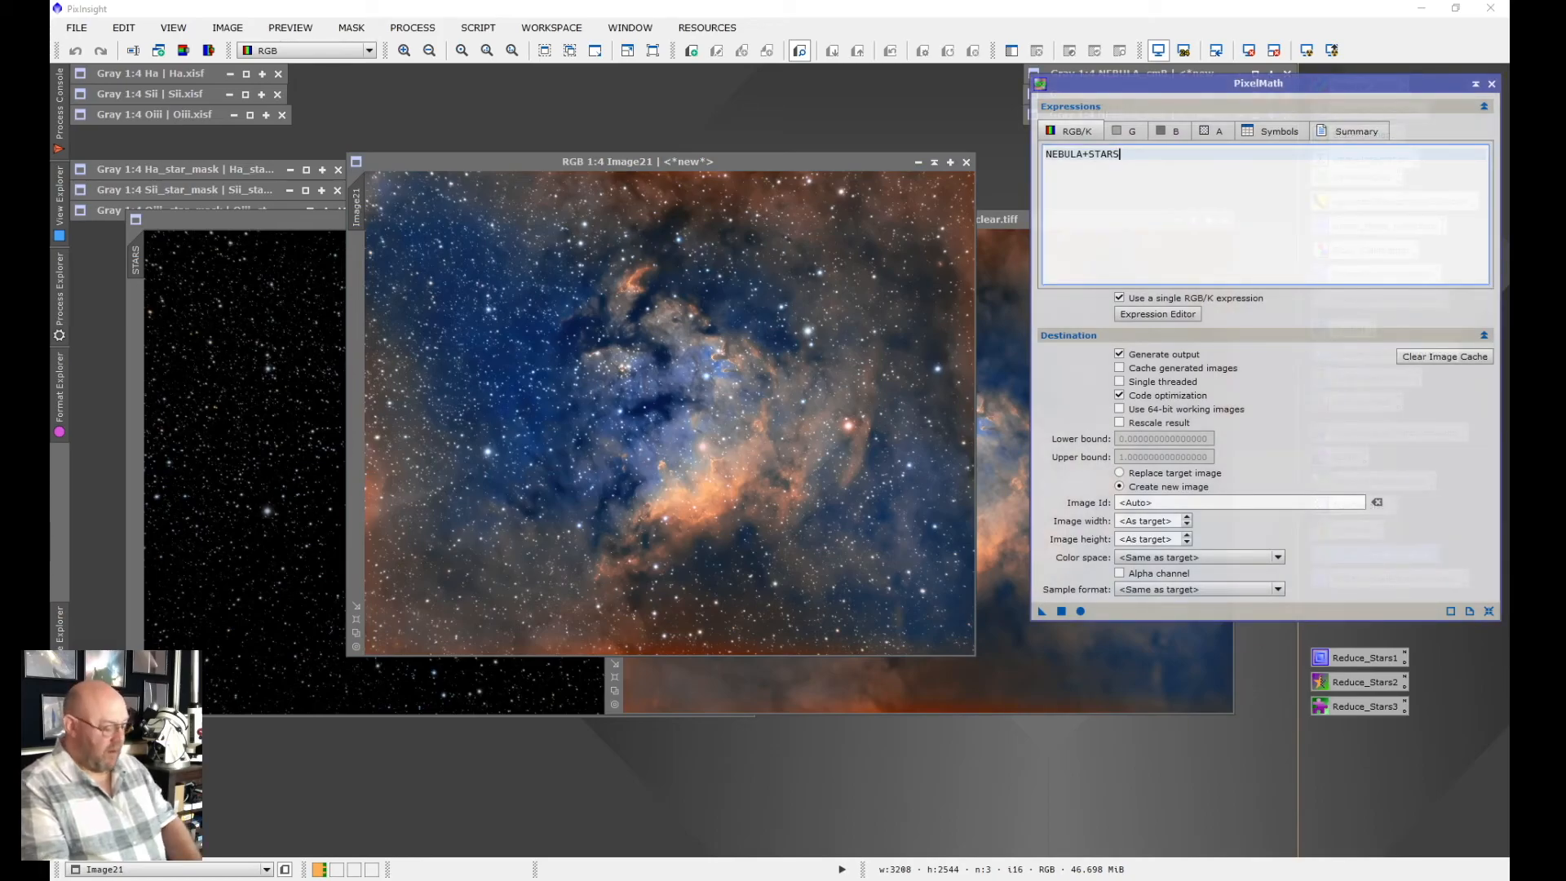
type("(STARS")
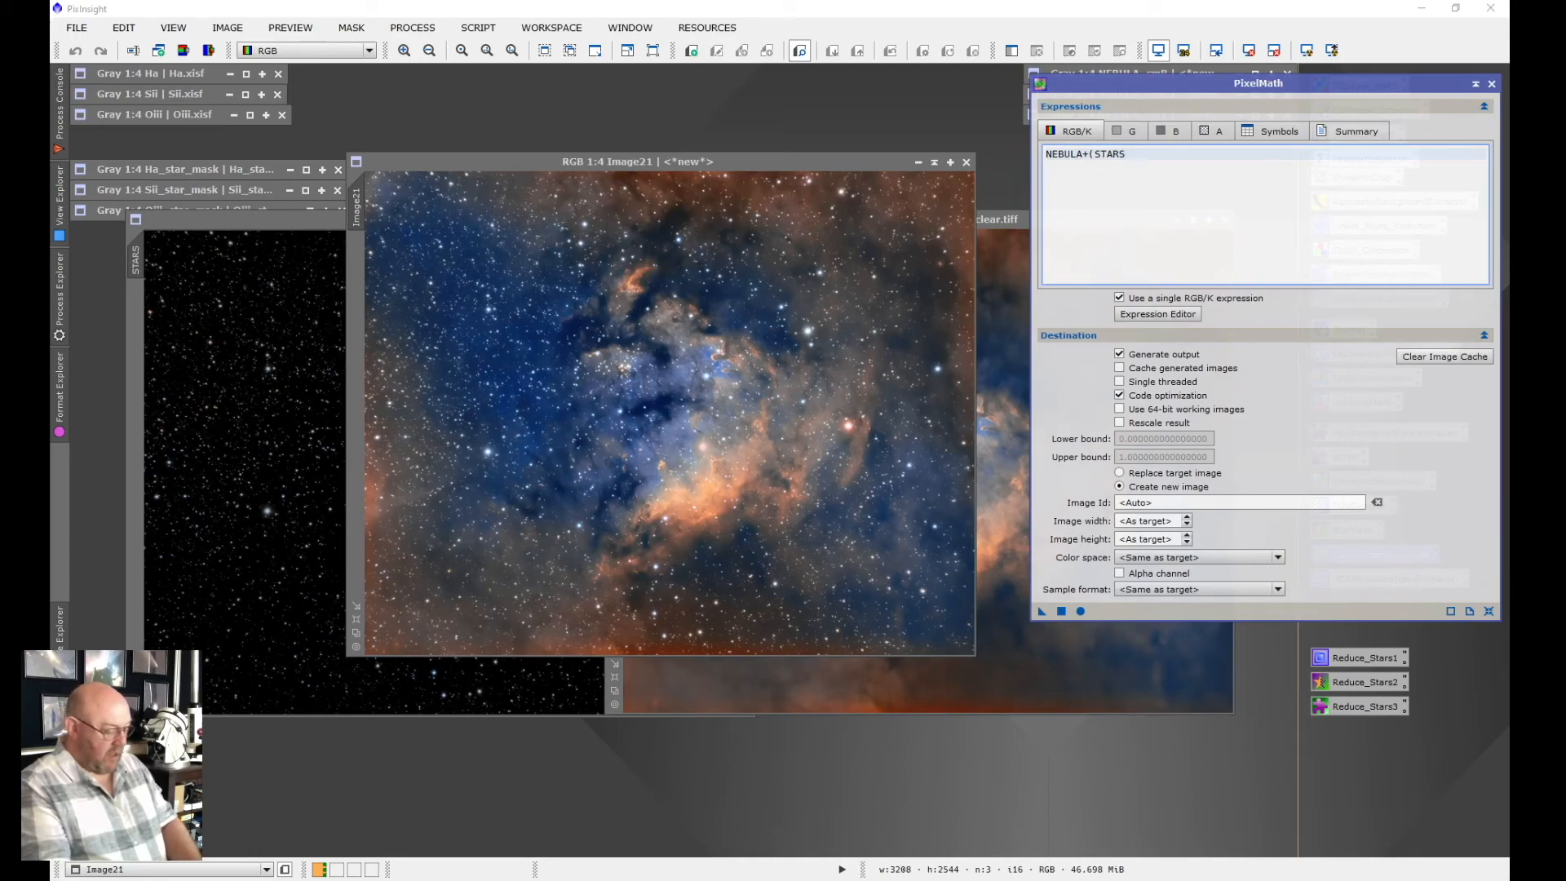
type("*")
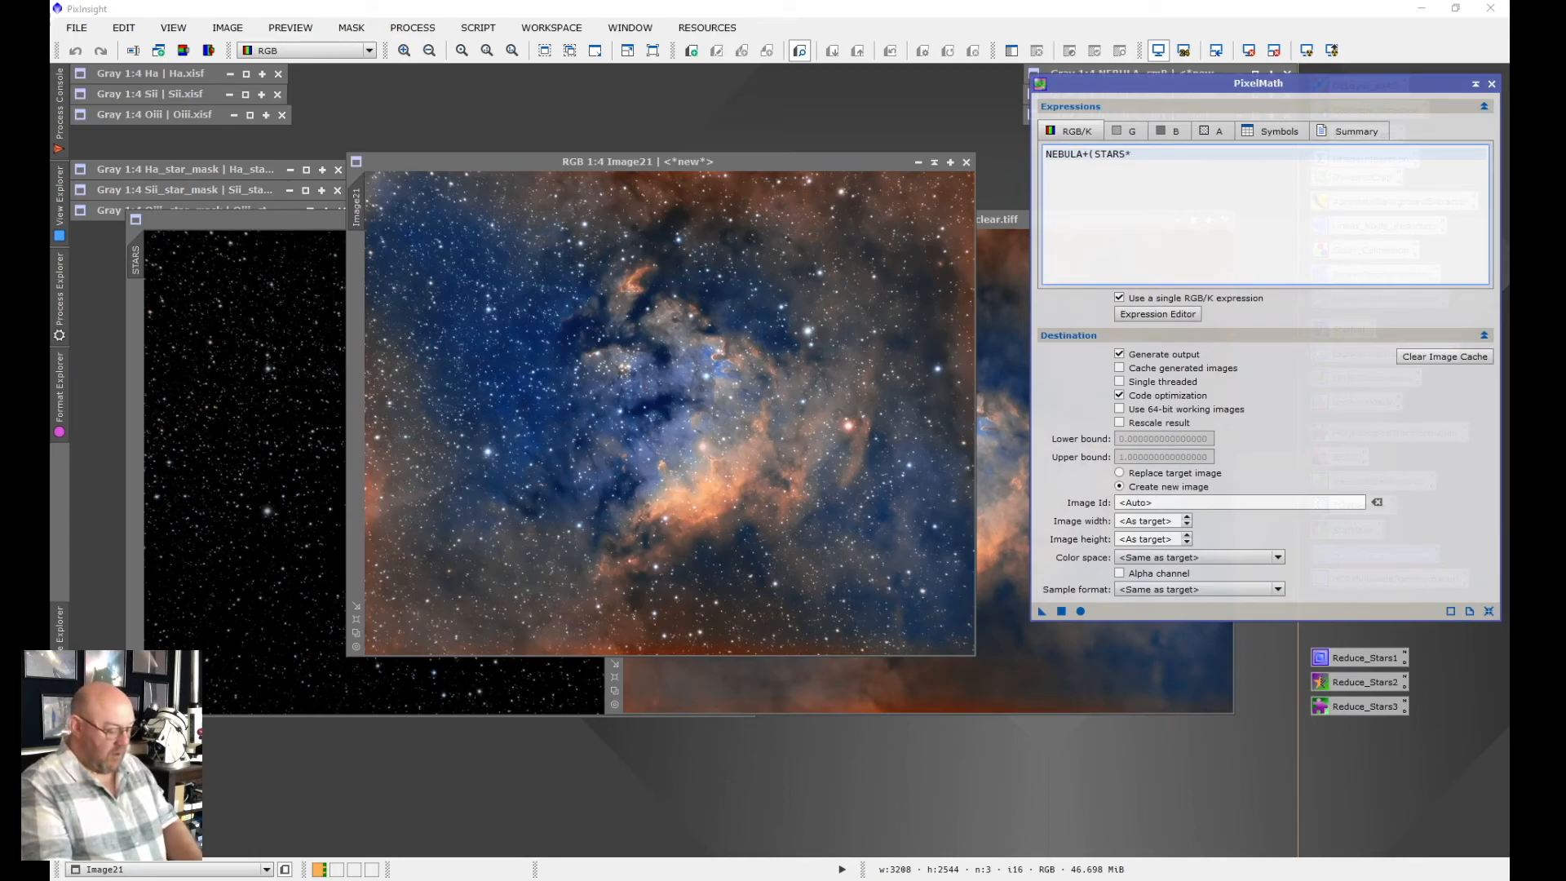
type("0.8")
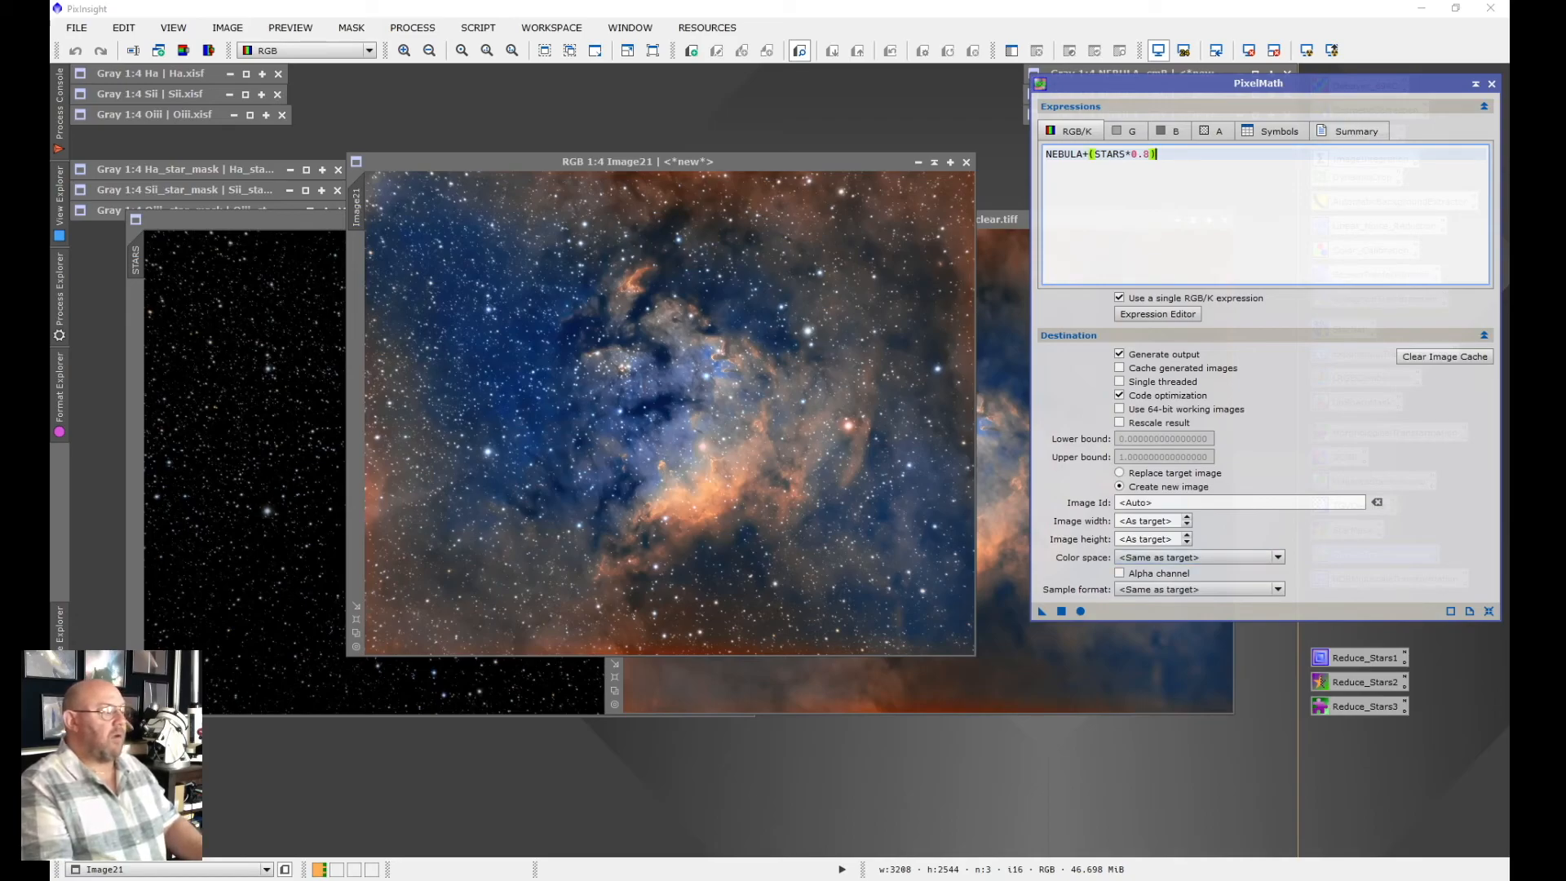
left_click(1080, 611)
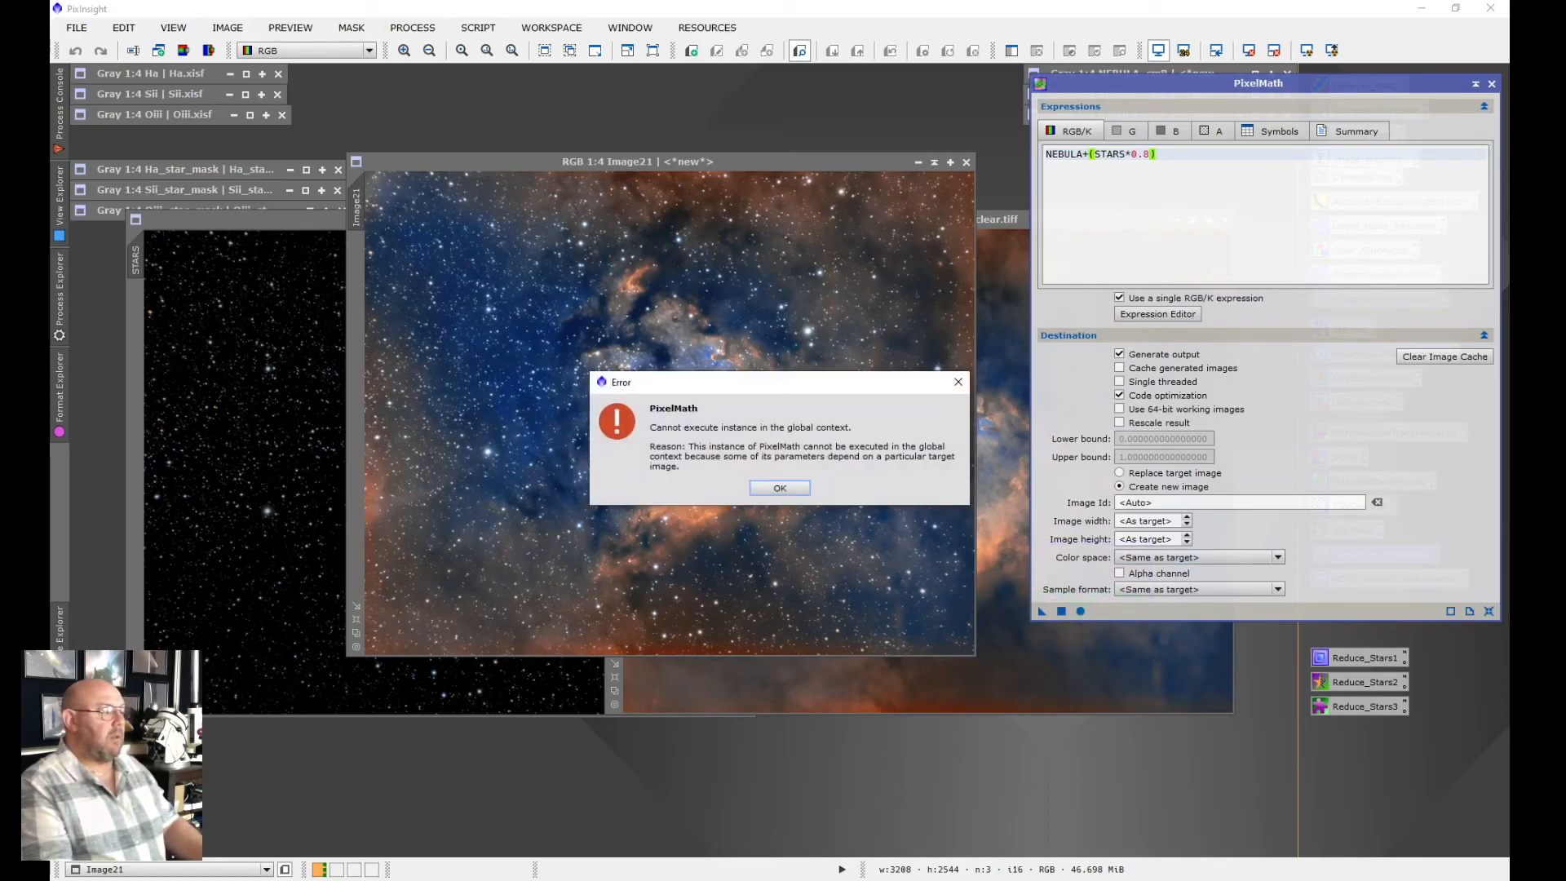
left_click(780, 488)
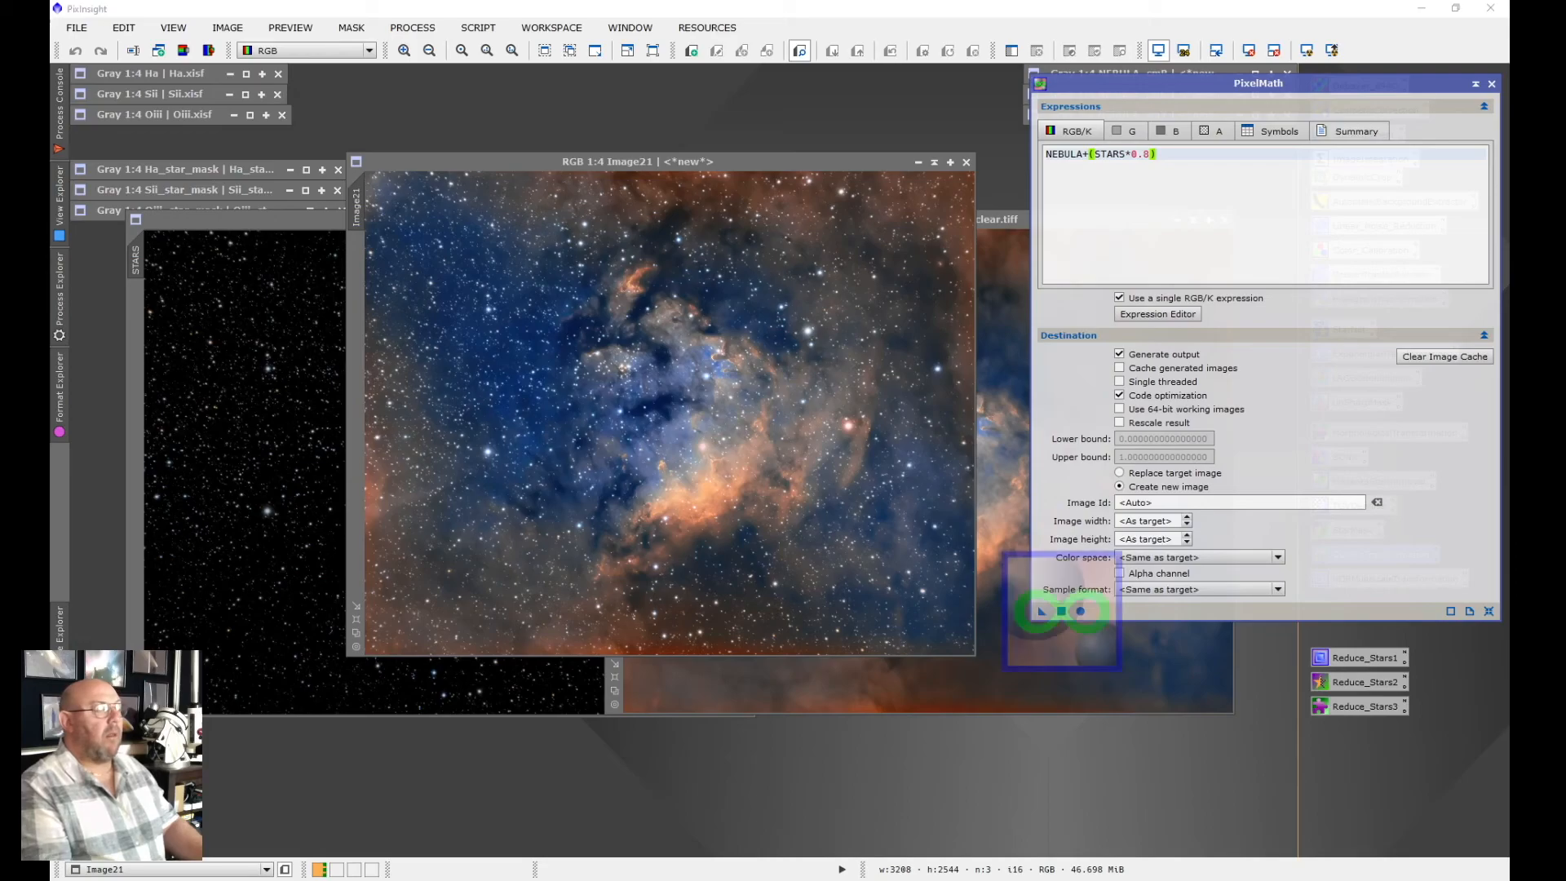
left_click(1061, 611)
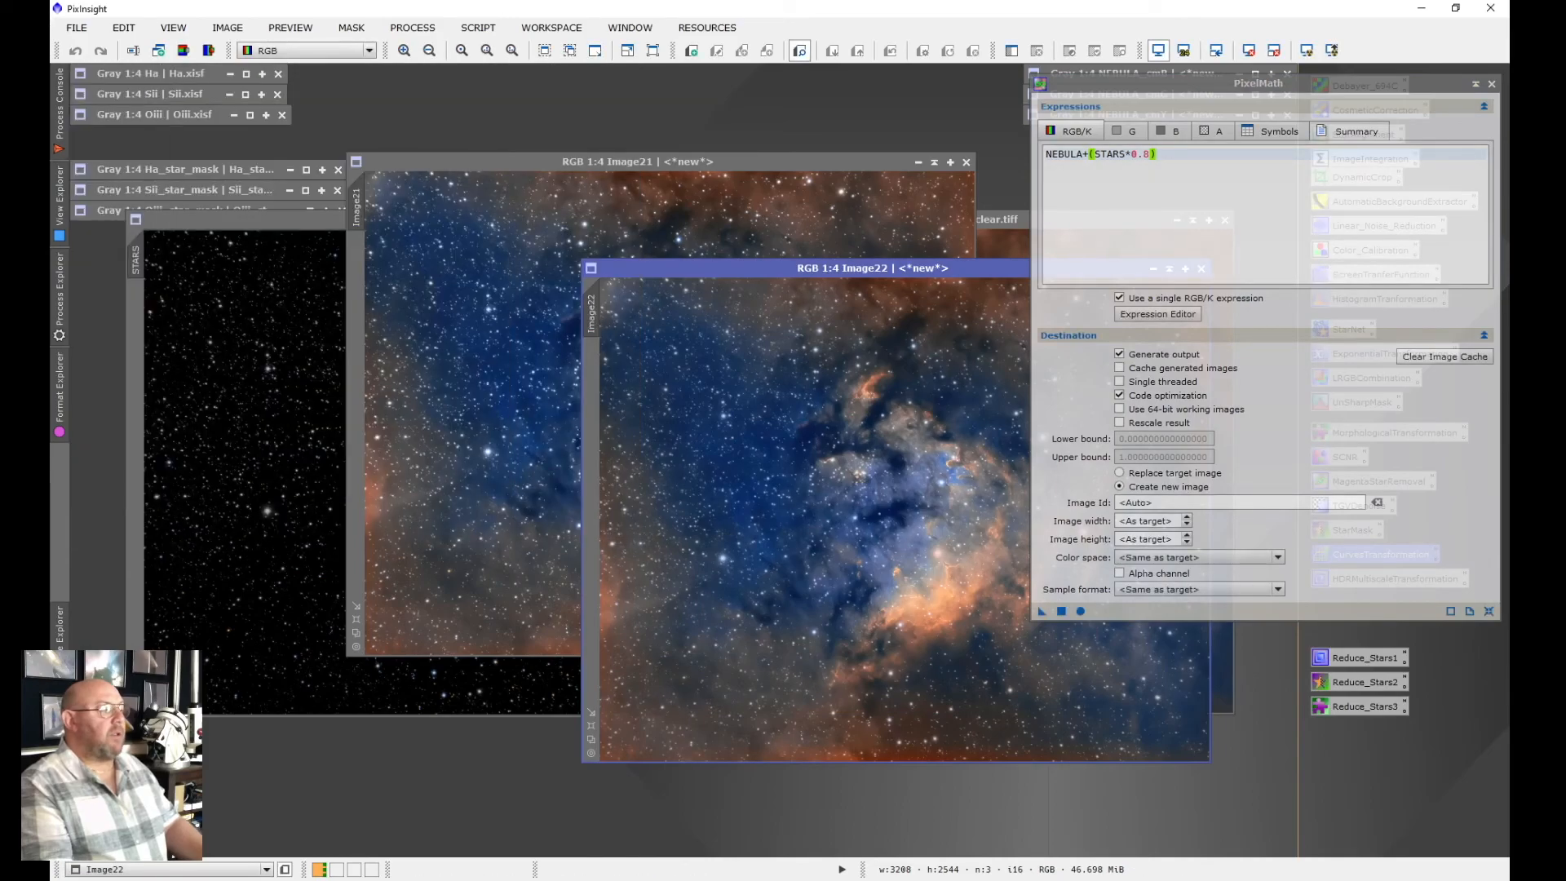
left_click(1492, 84)
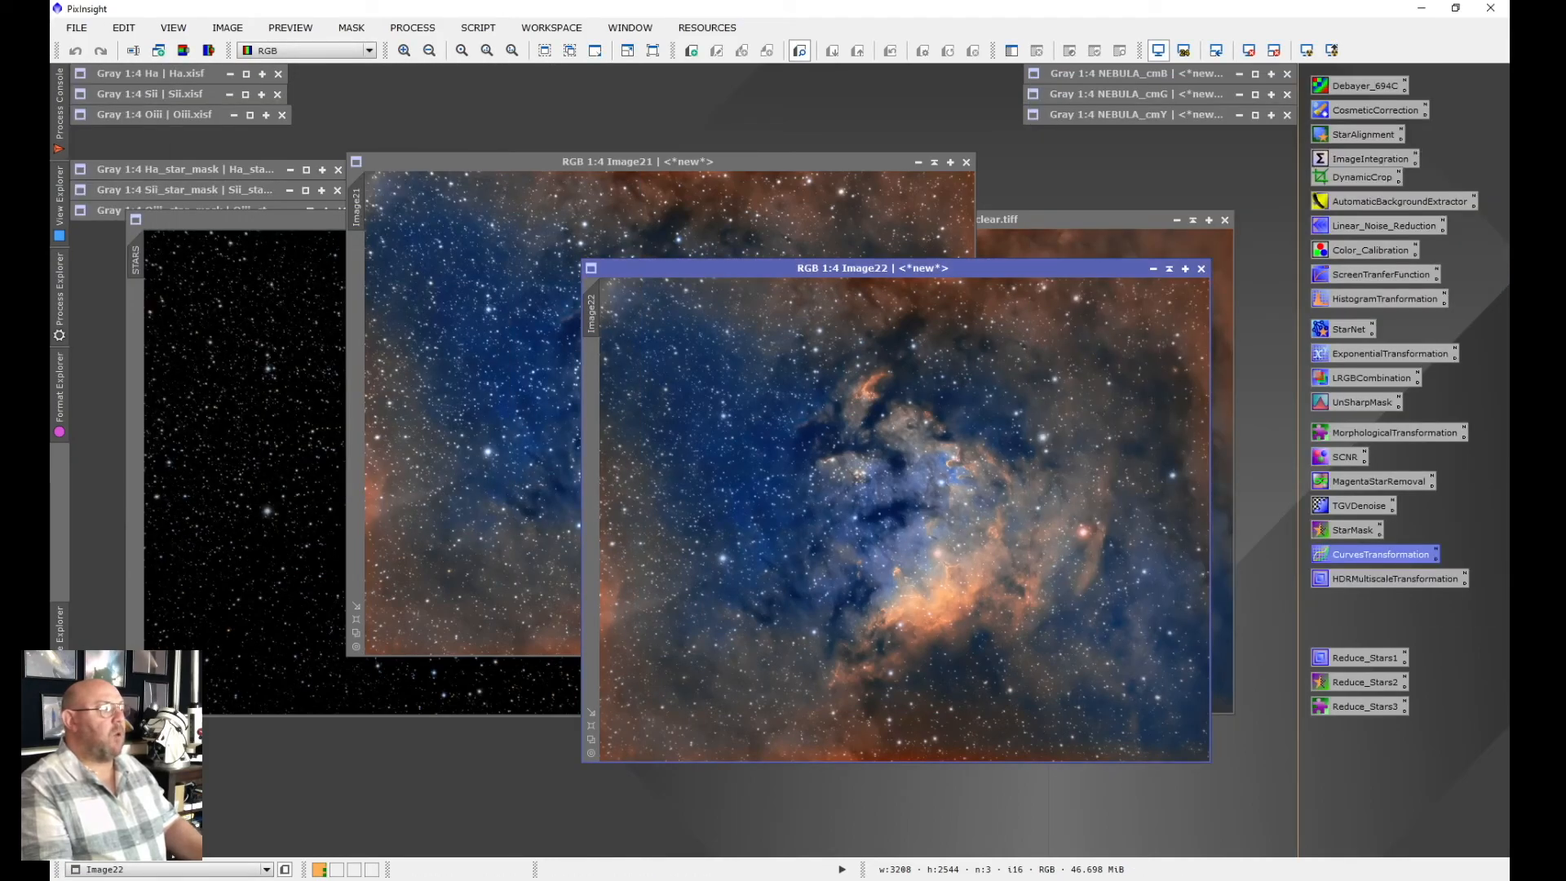
Compare the two combined images side by side and close the one with full-strength stars
left_click_drag(816, 267, 991, 220)
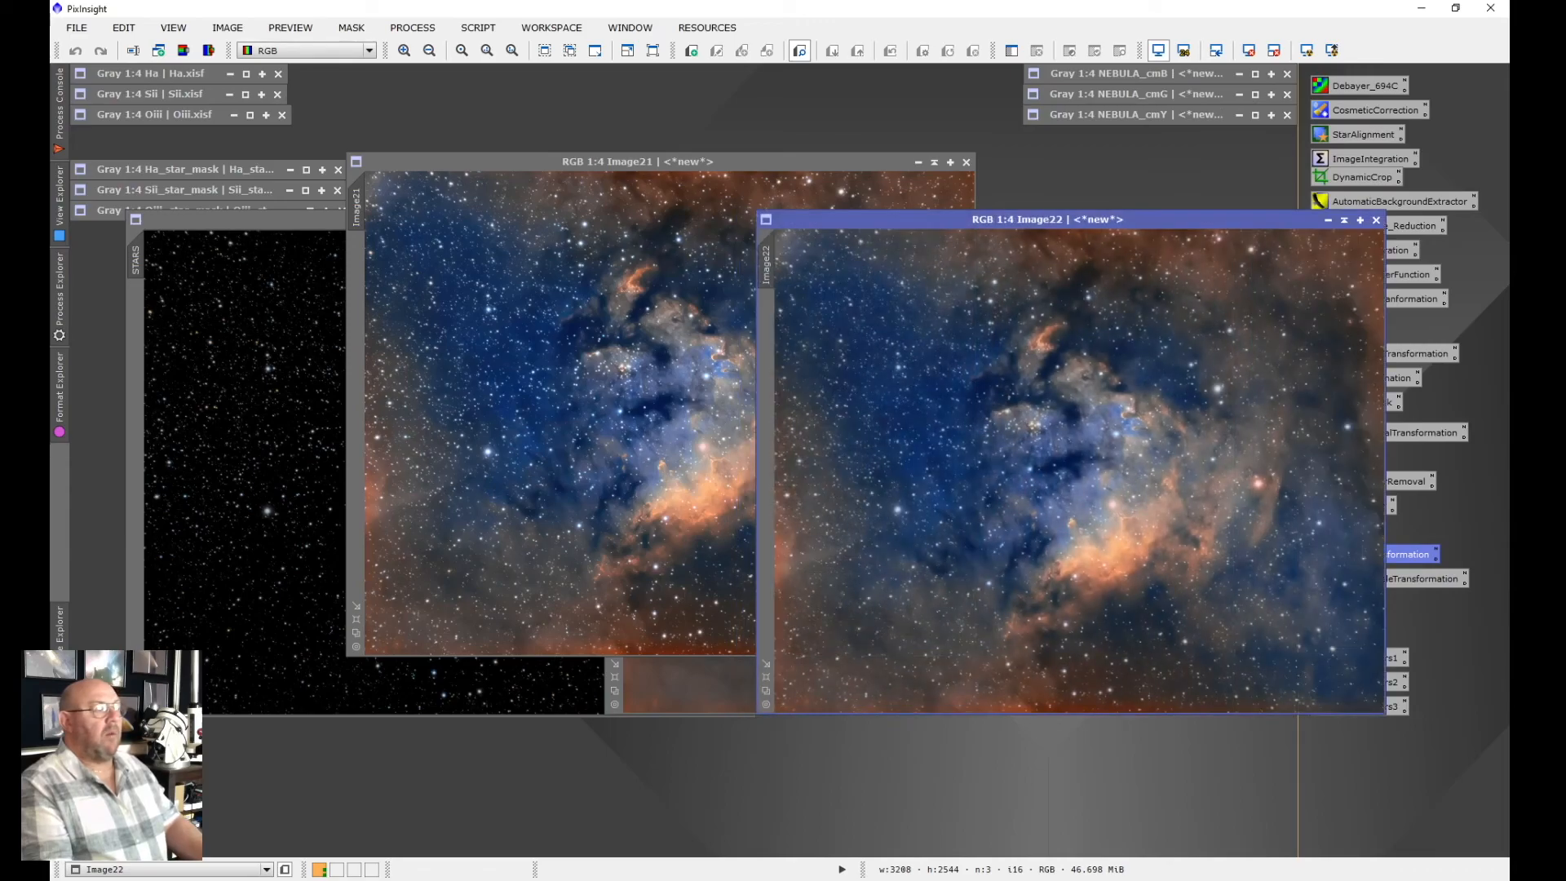
left_click_drag(571, 162, 346, 219)
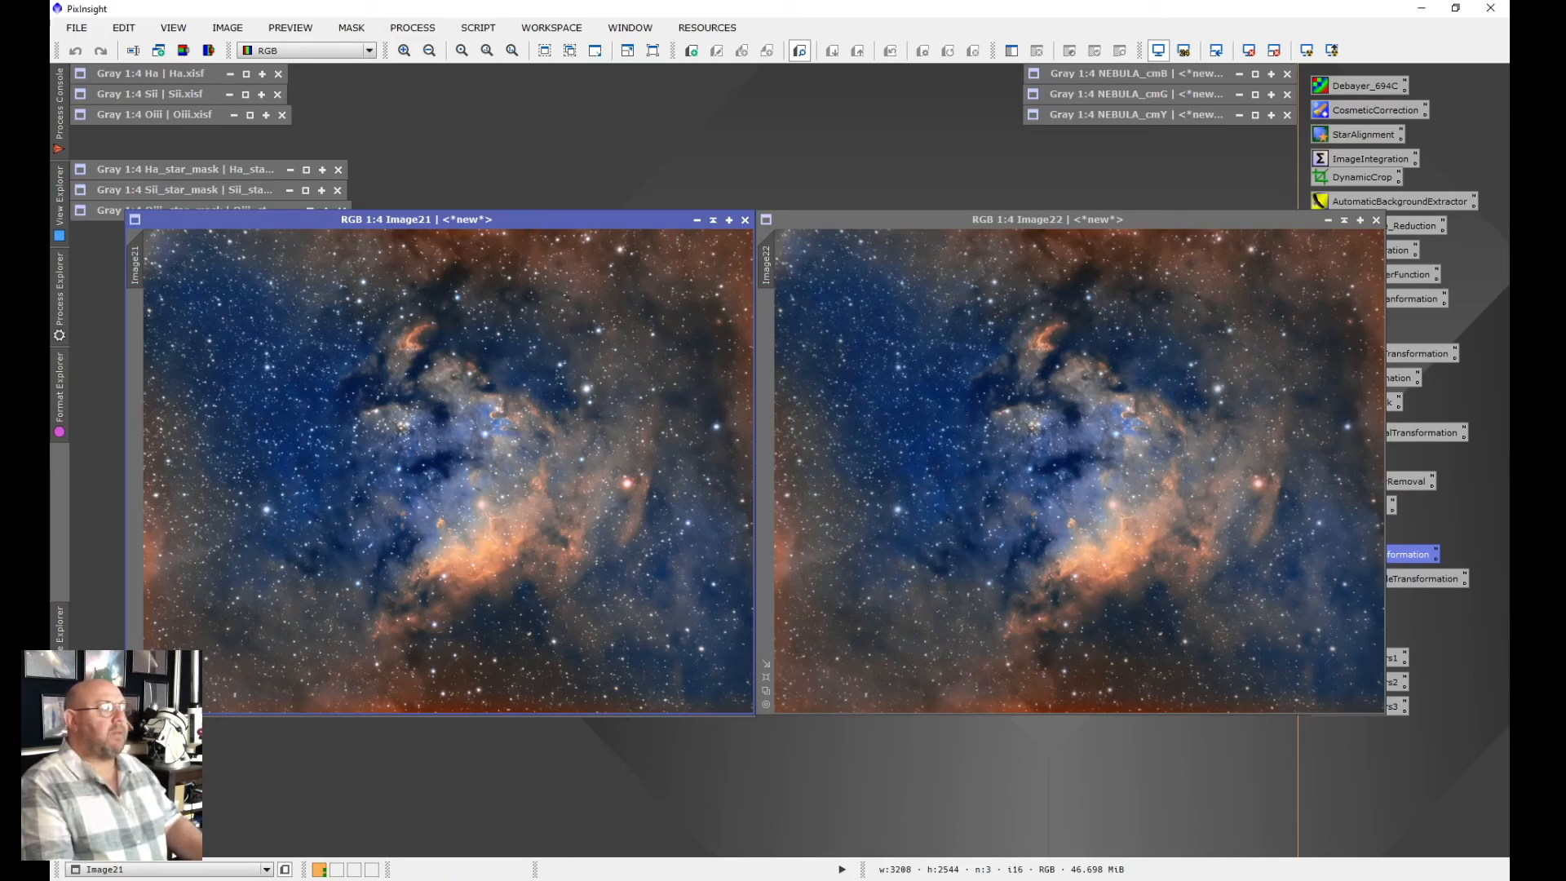
left_click(745, 219)
Place the remaining combined image centrally in the workspace and collapse the NEBULA and STARS images
left_click_drag(1052, 219, 836, 182)
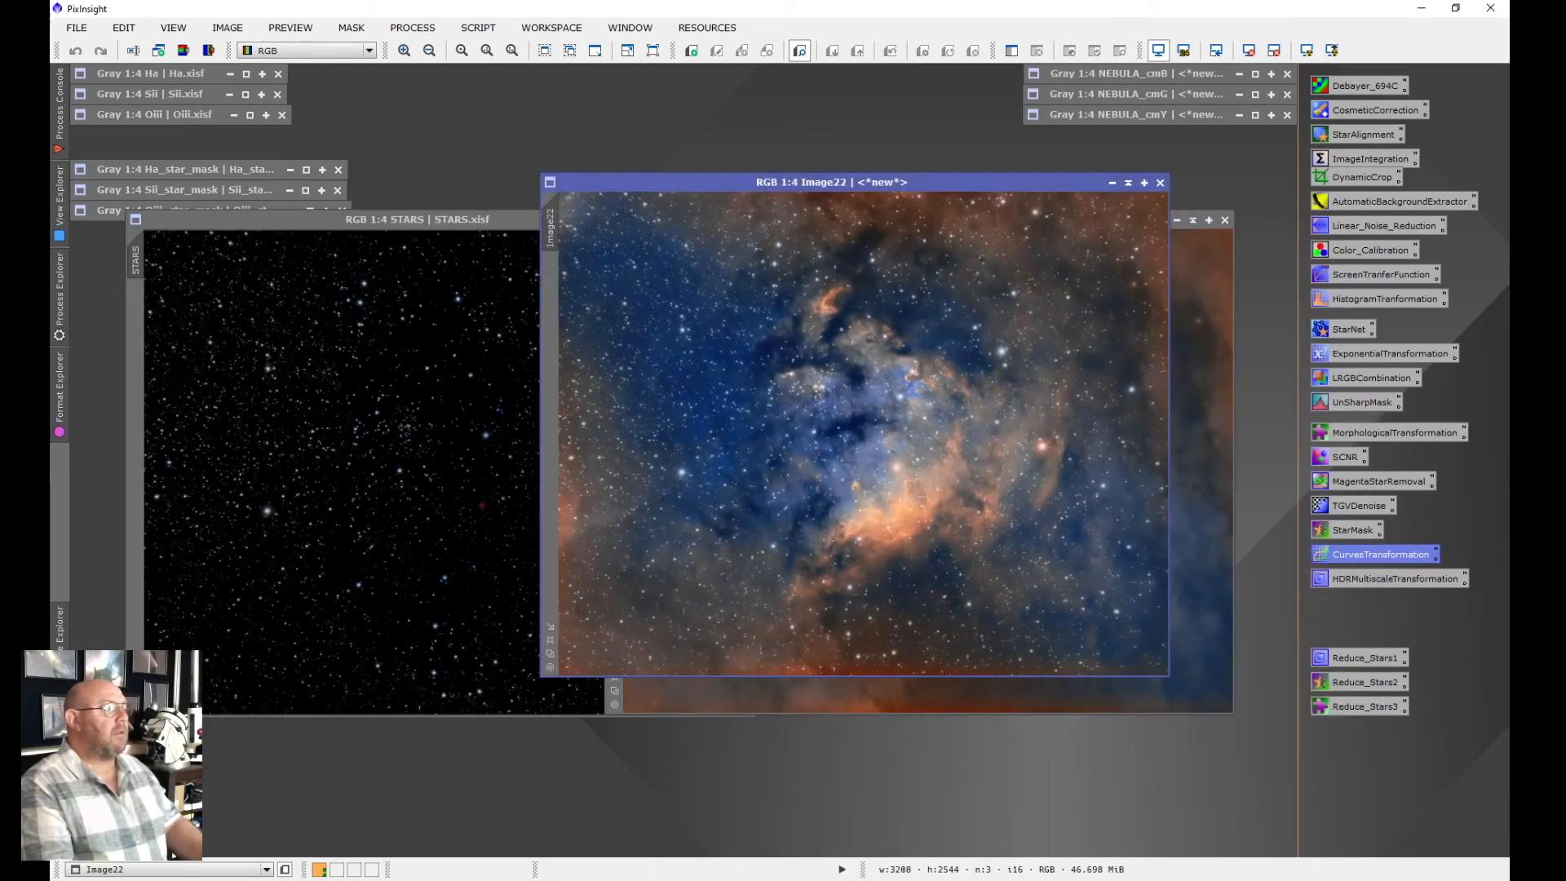
left_click(1192, 220)
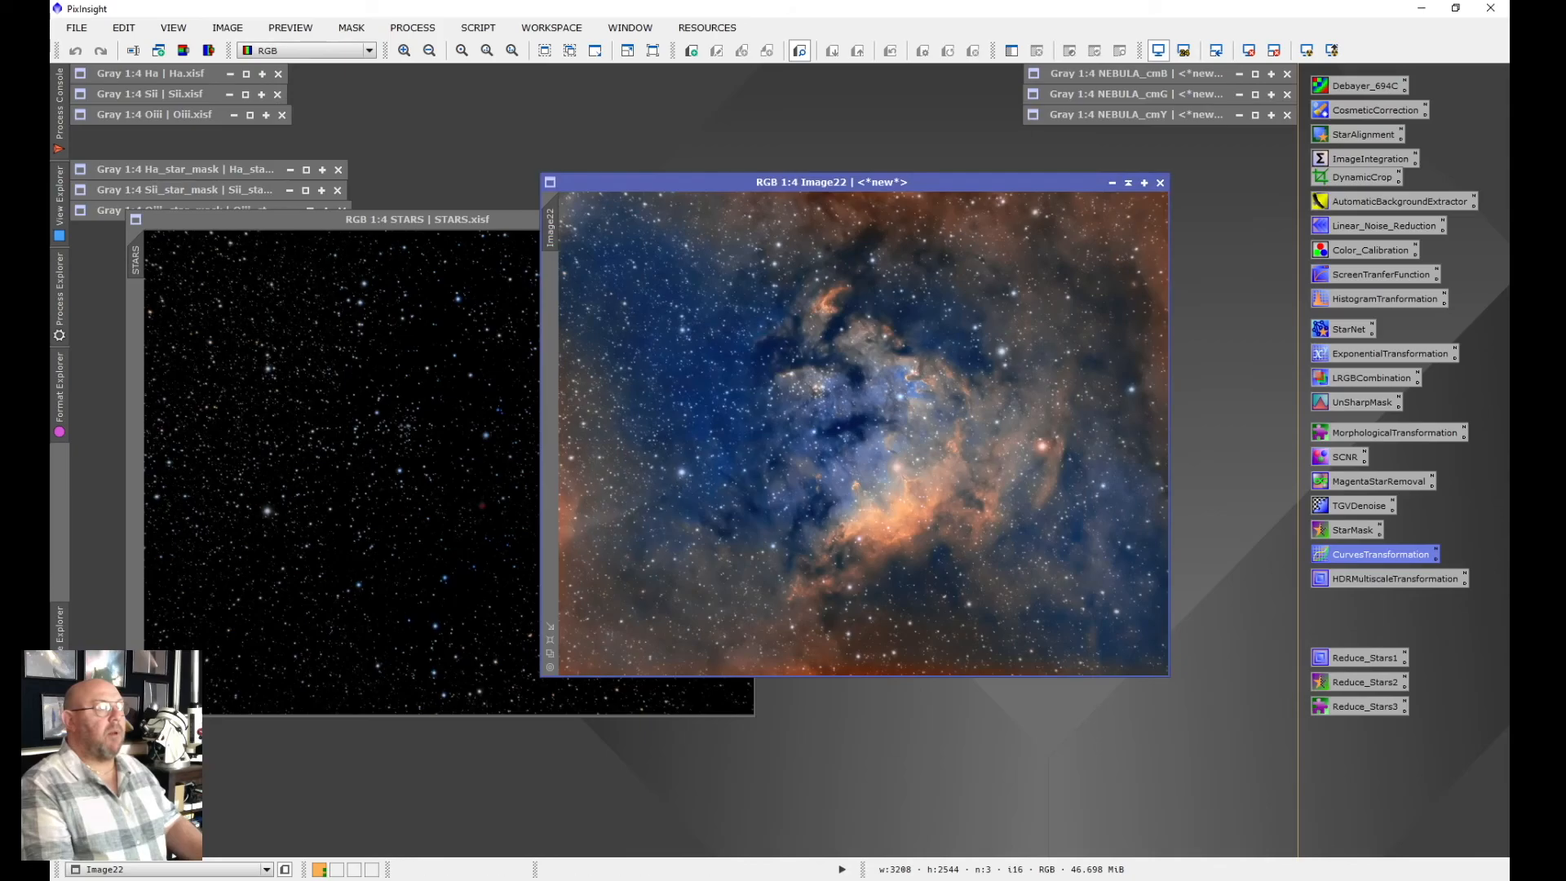
left_click(490, 219)
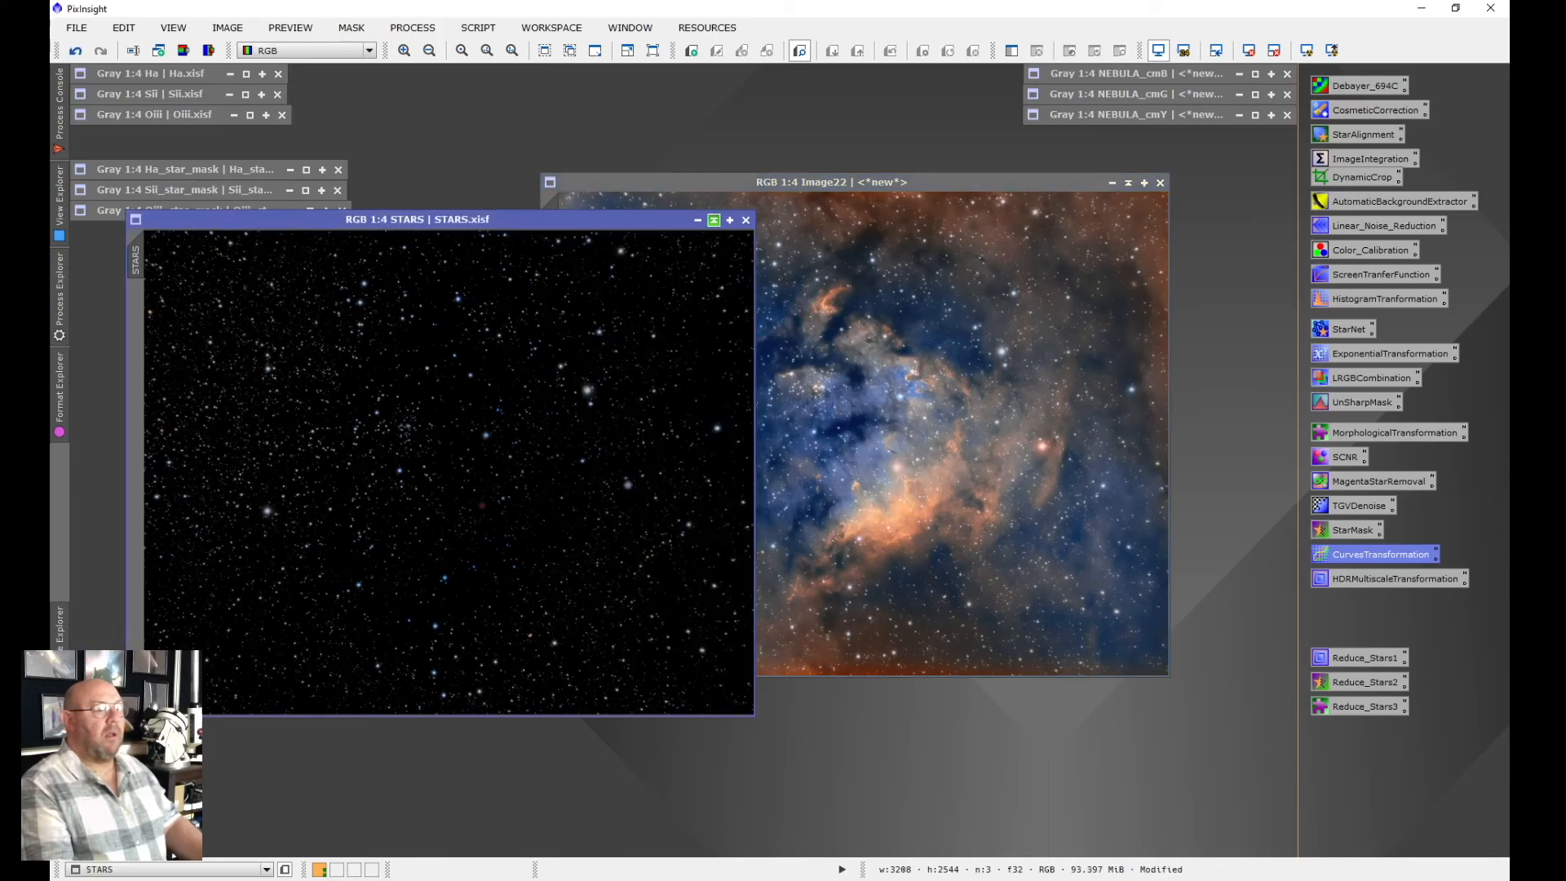
left_click(712, 219)
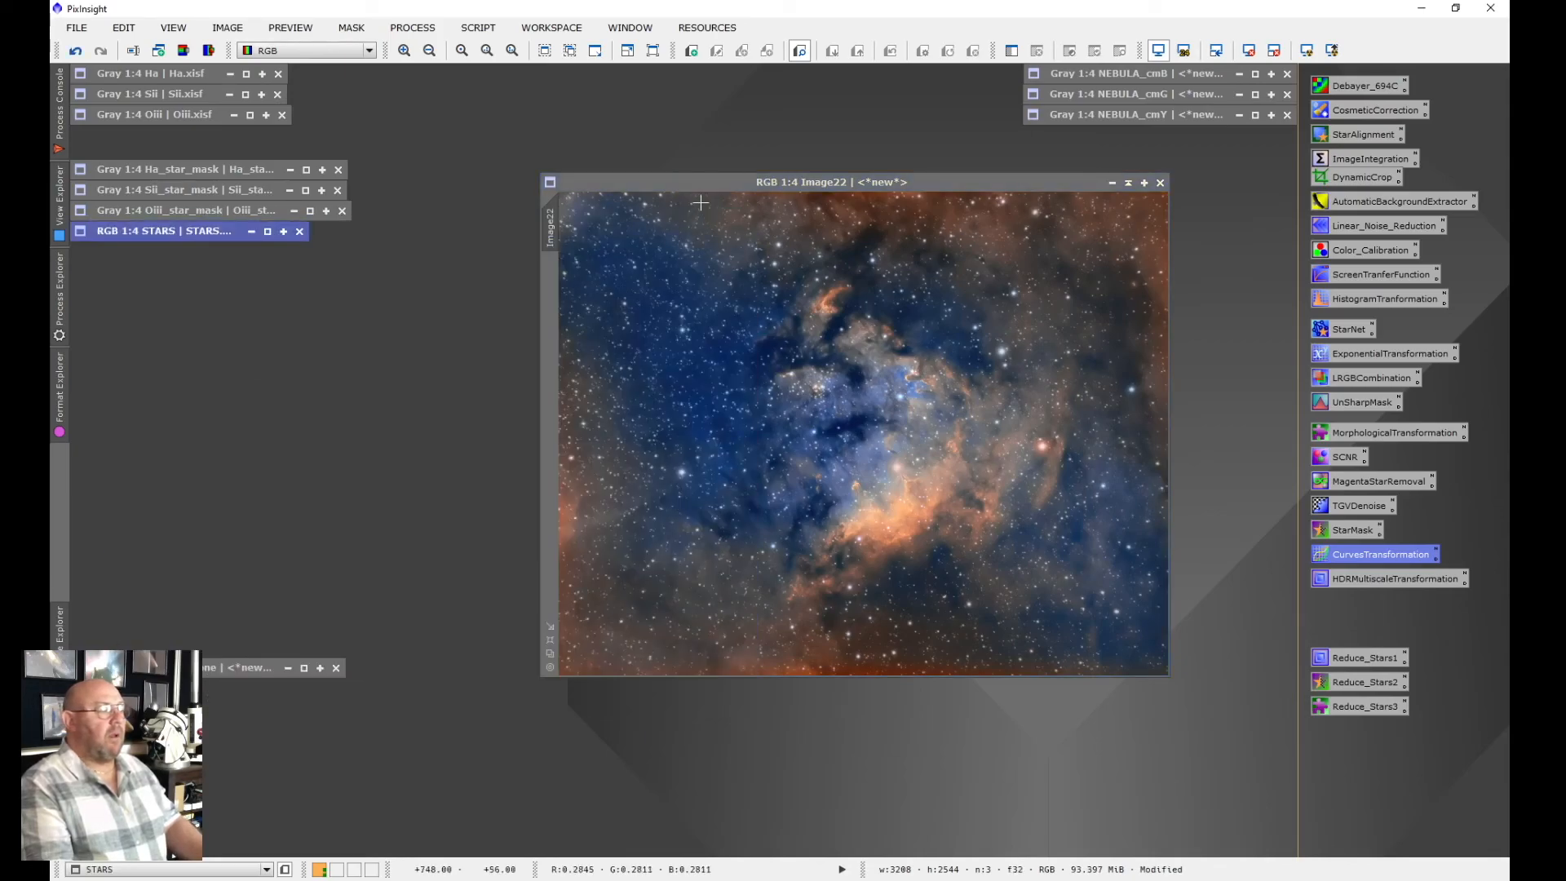
Move the combined image aside and place the collapsed NEBULA image directly below the collapsed Ha, Sii and Oiii images
mouse_move(897, 182)
left_mouse_down()
mouse_move(1216, 308)
mouse_move(1228, 329)
left_mouse_up()
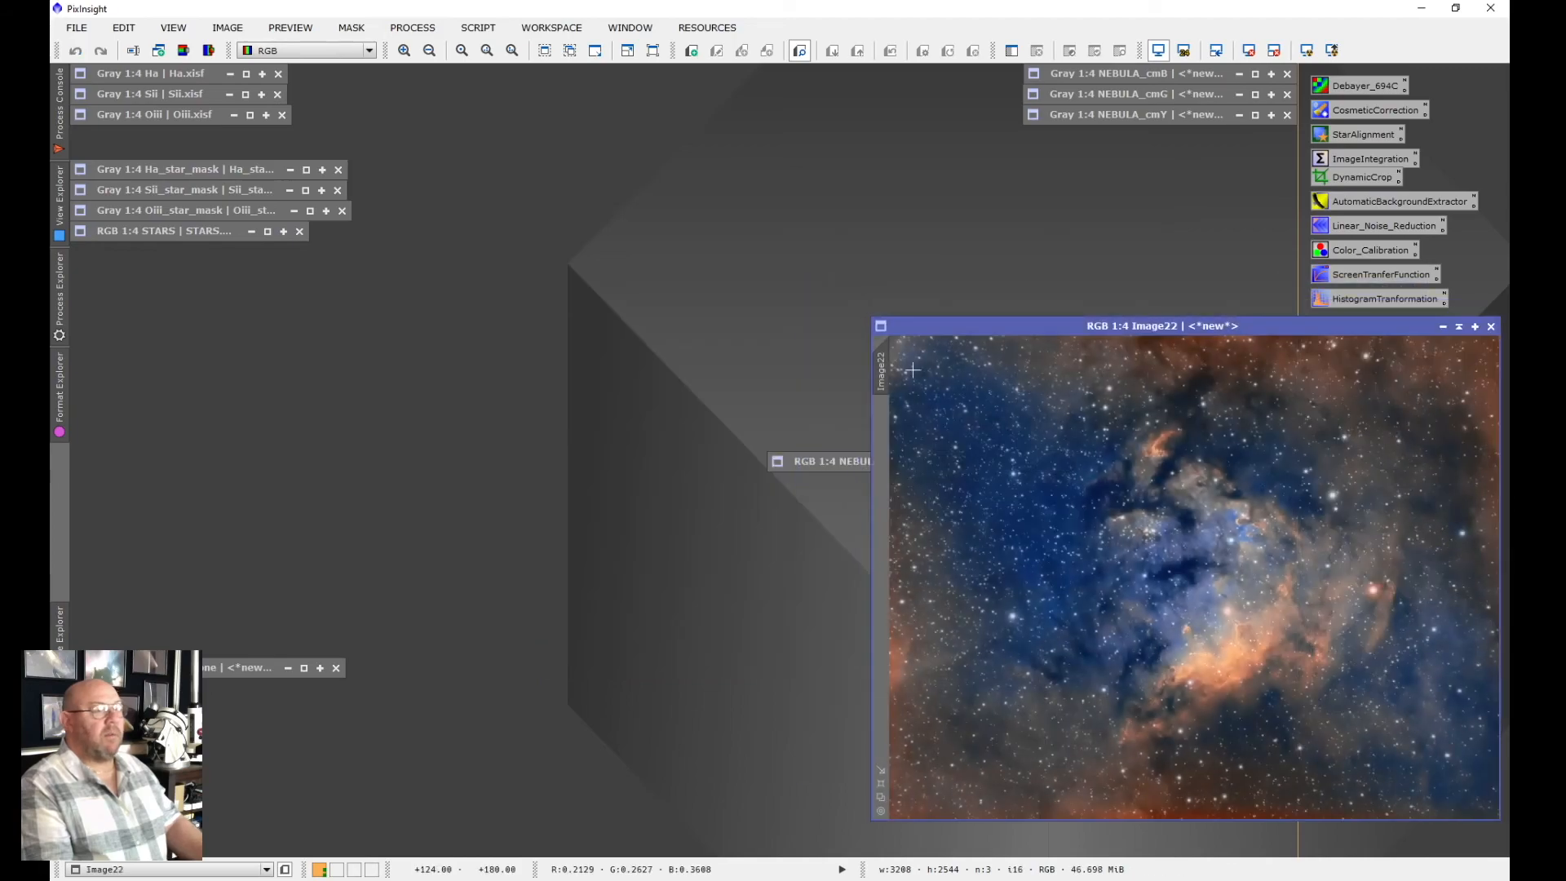
left_click_drag(815, 462, 197, 135)
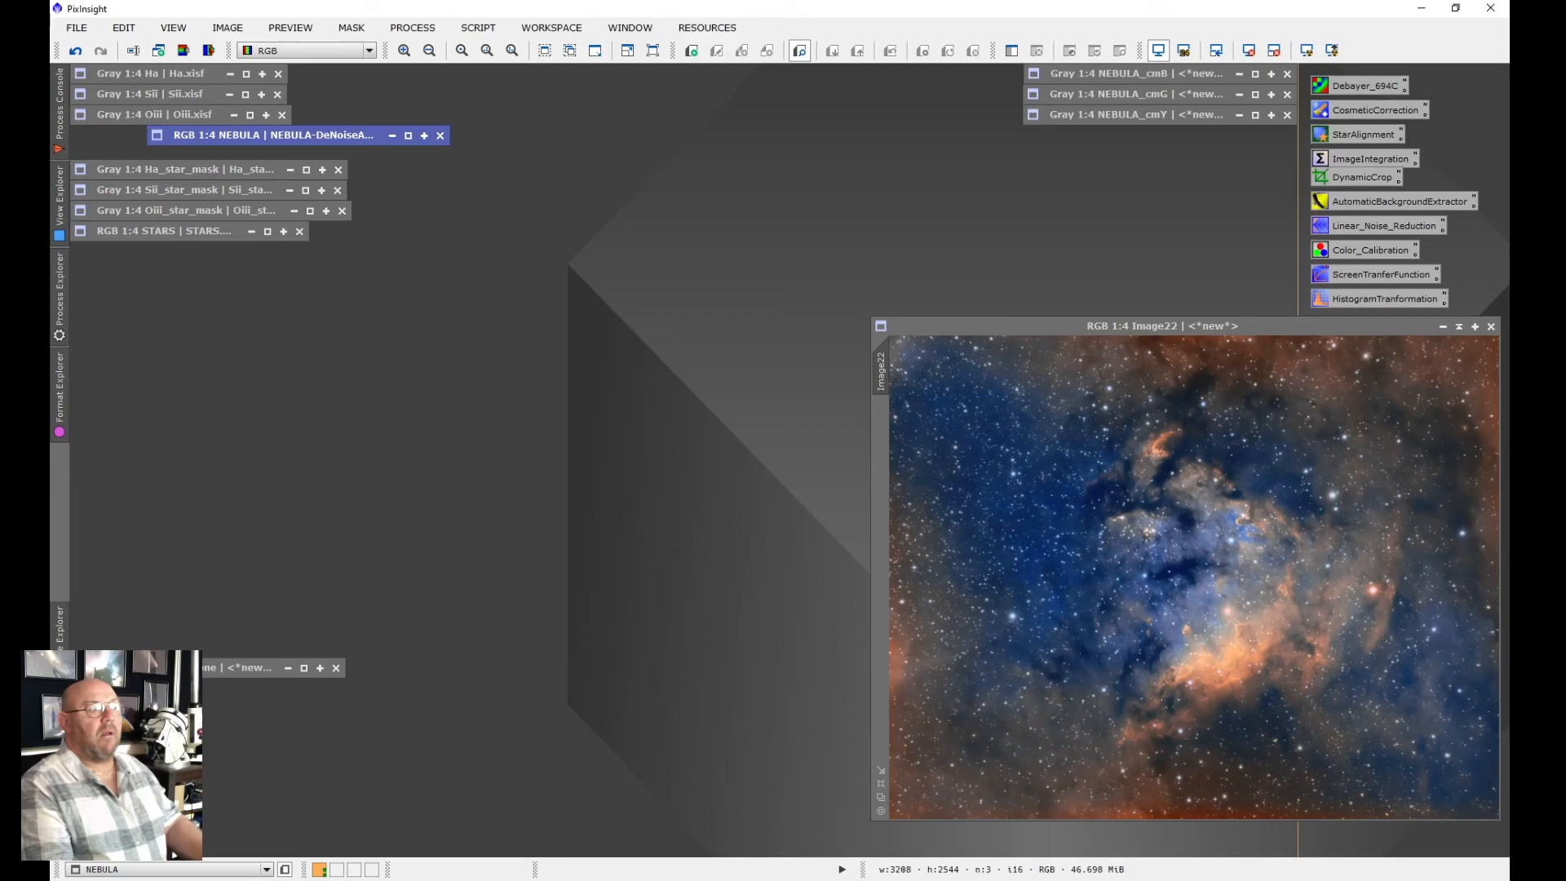
left_click_drag(196, 134, 120, 135)
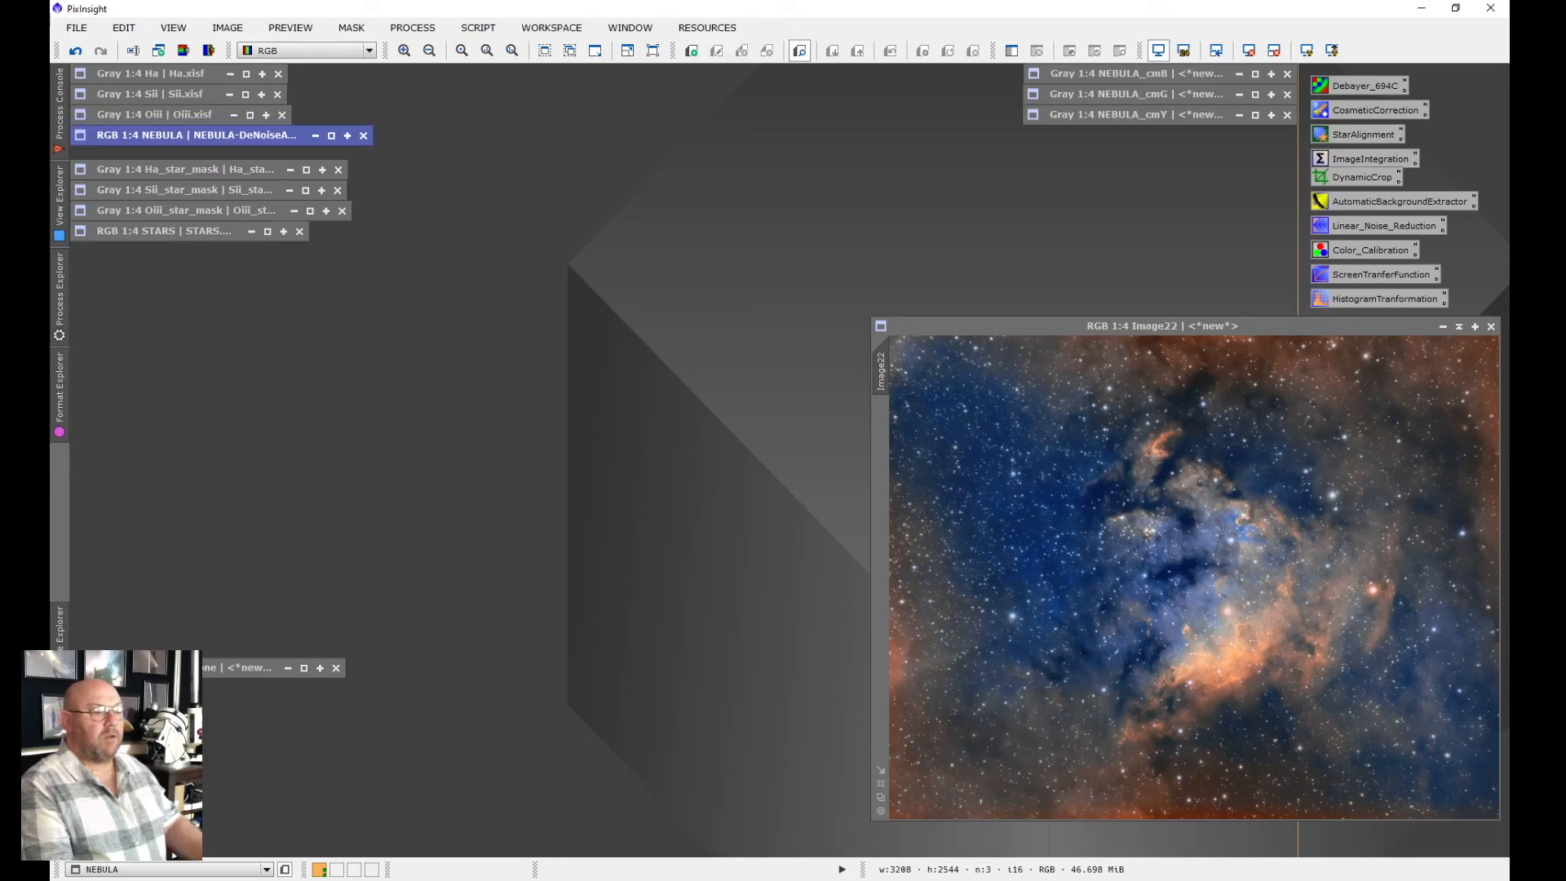
Compare the NEBULA_clone image side by side with the combined image, then collapse the clone and recentre the combined image
left_click(303, 668)
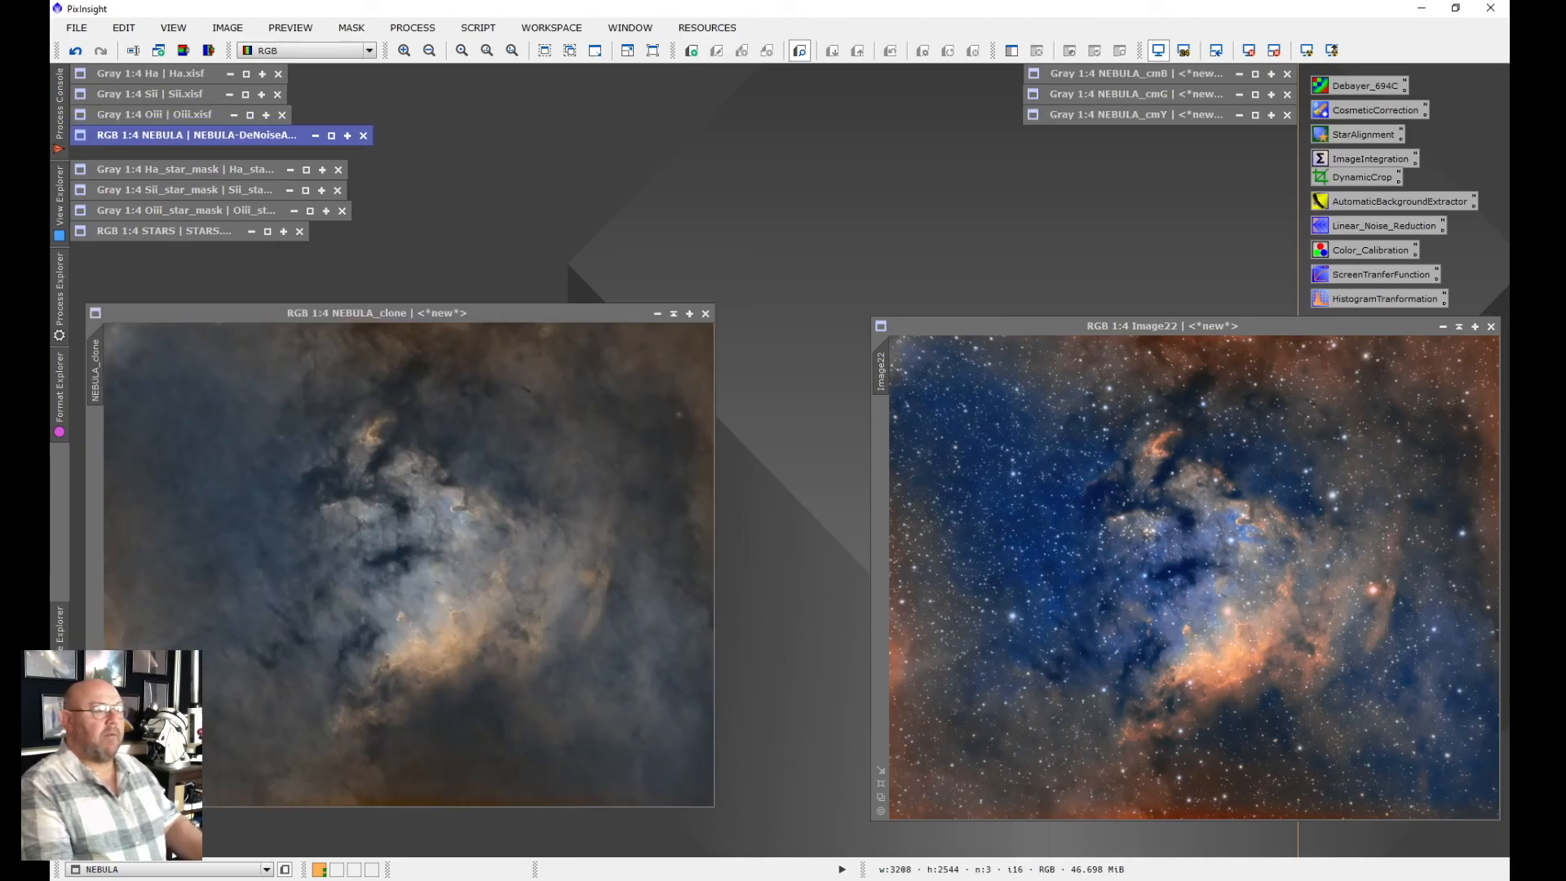
left_click_drag(391, 312, 393, 189)
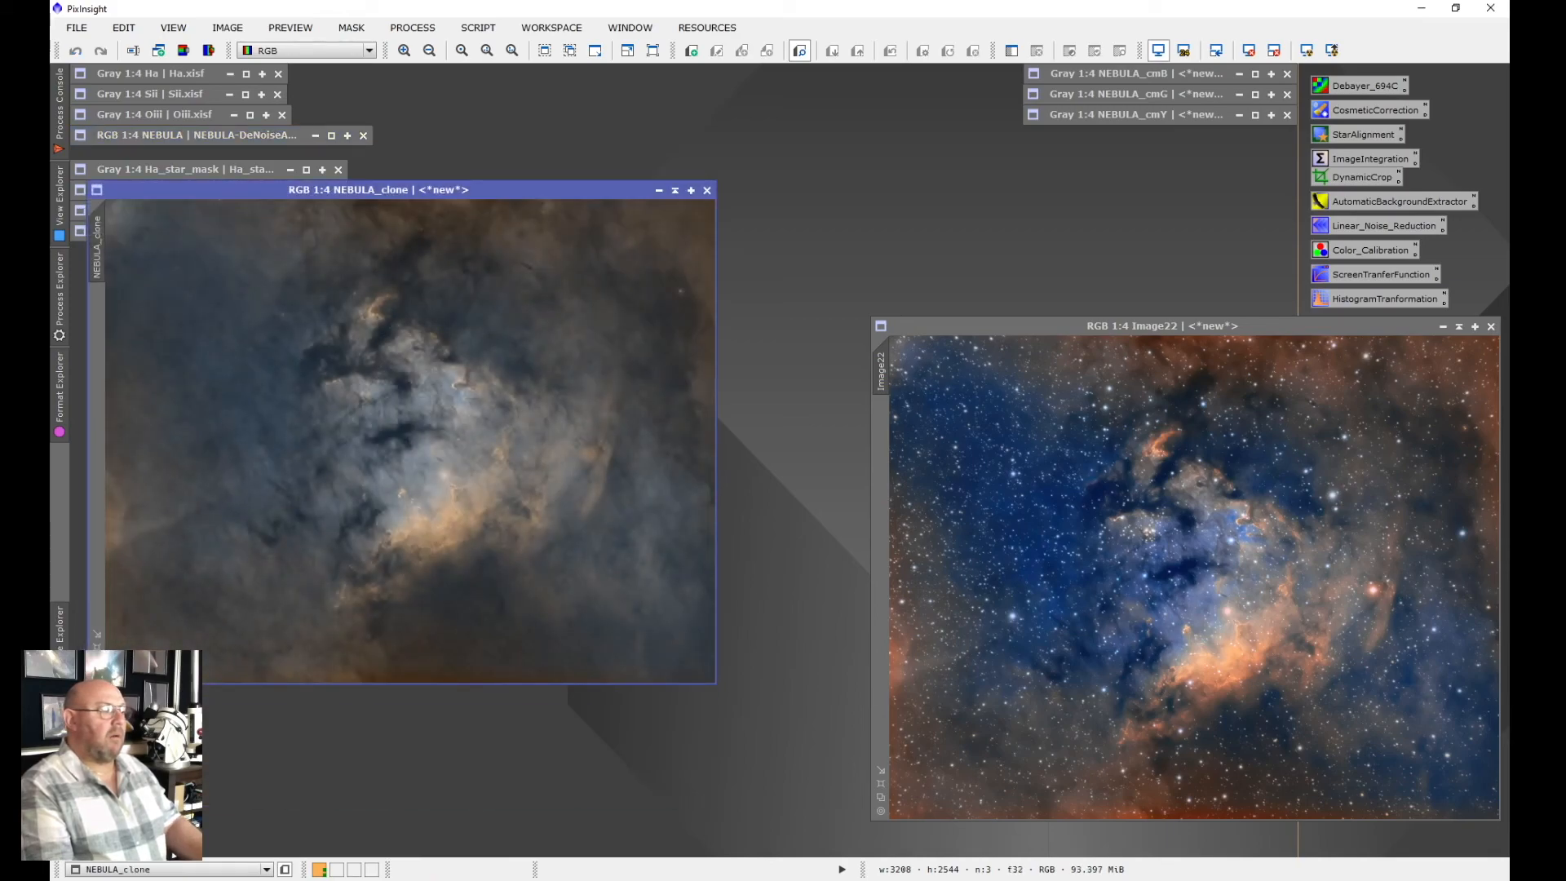
left_click_drag(1060, 325, 906, 189)
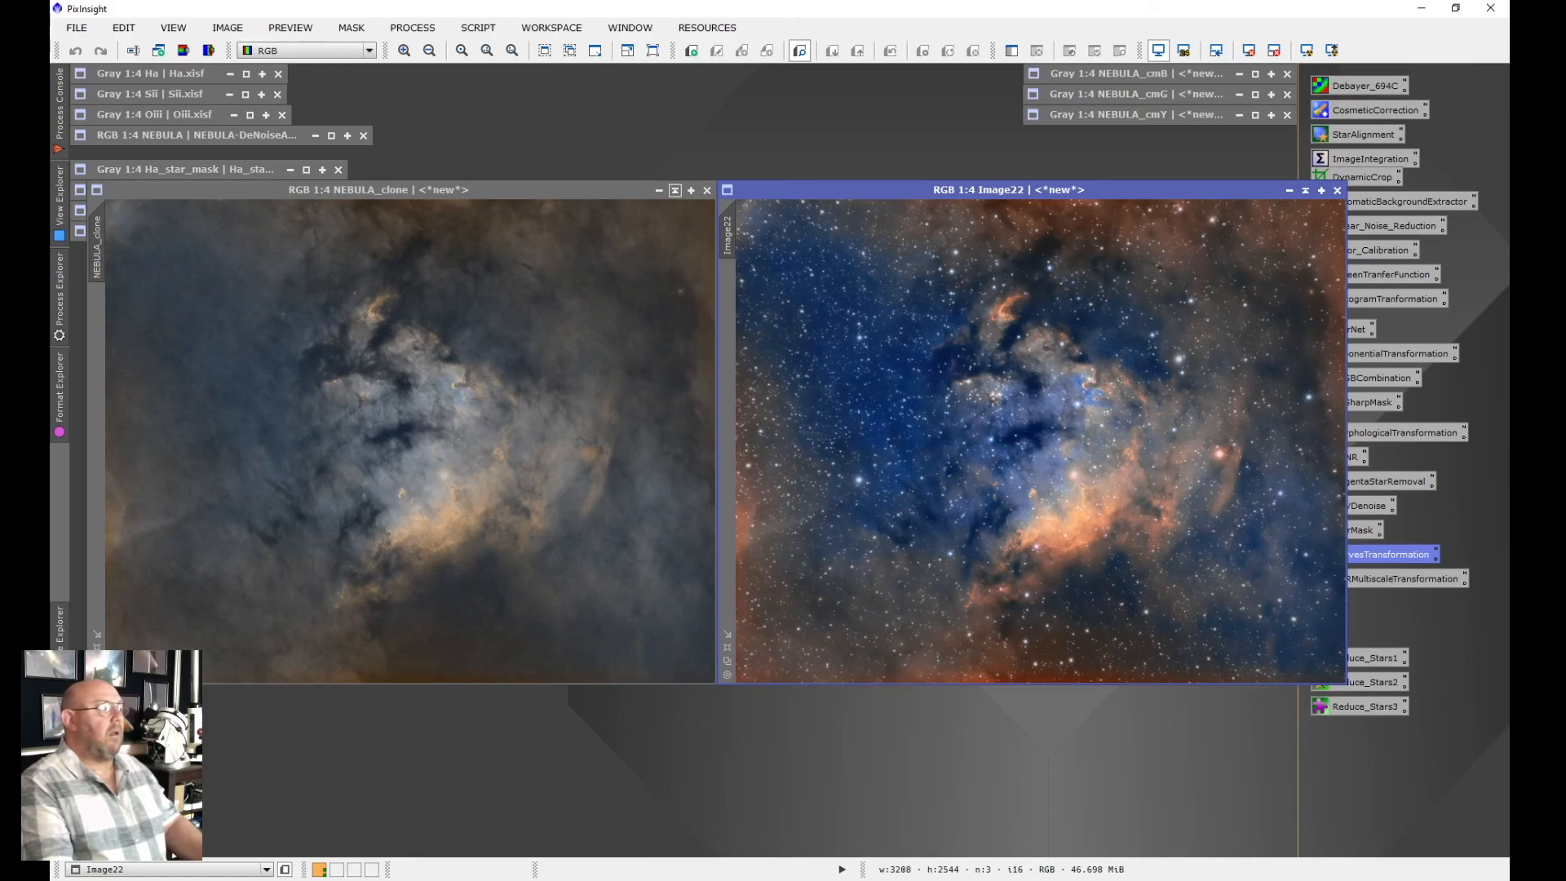
left_click(675, 189)
left_click_drag(938, 189, 700, 190)
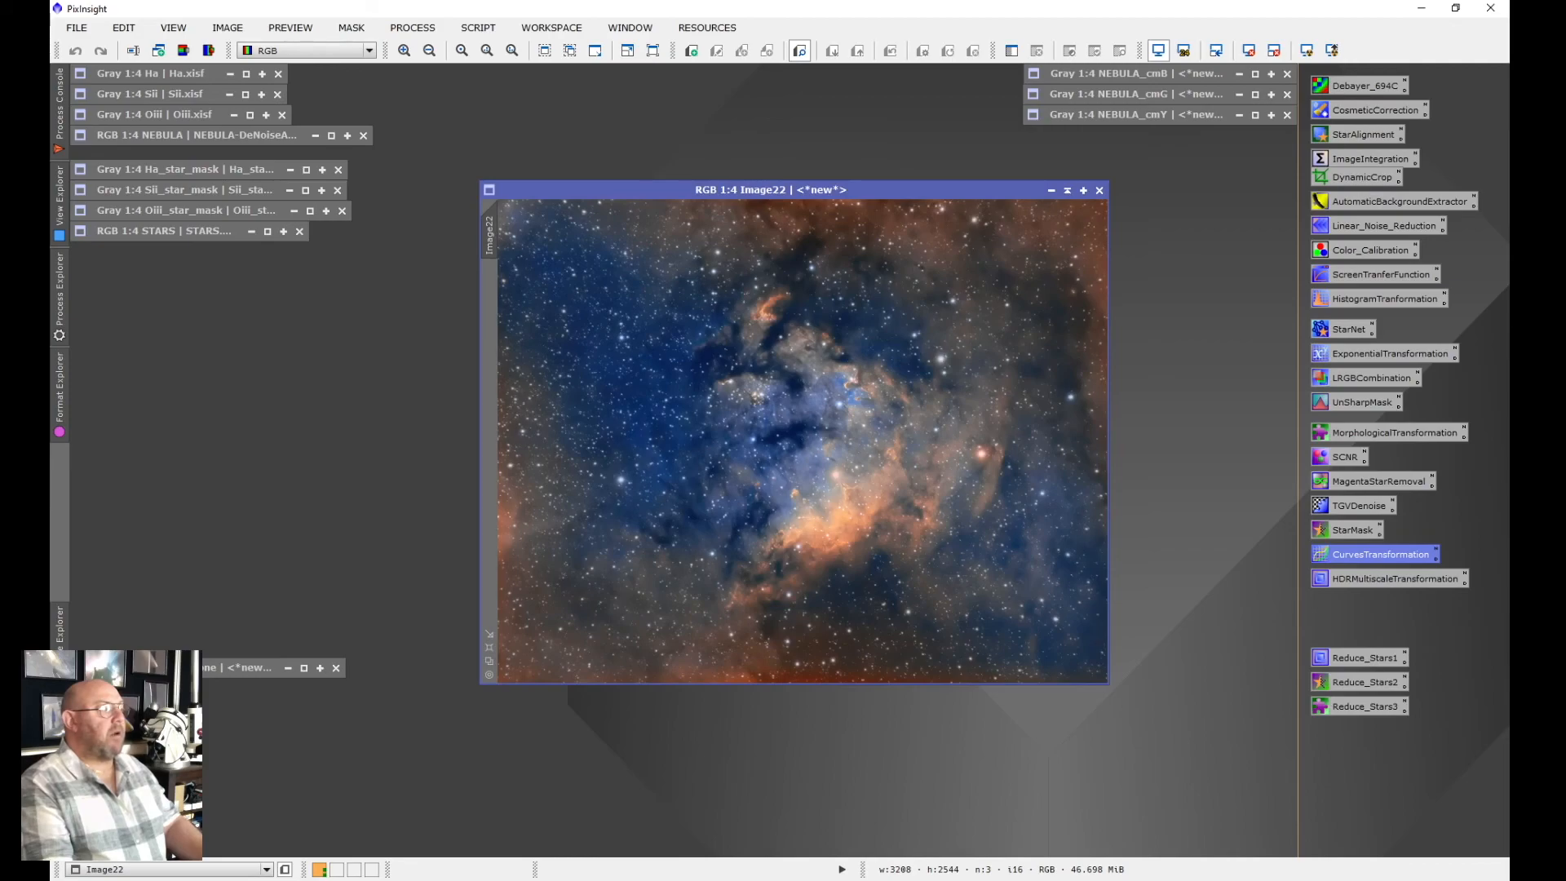
Crop the uneven edges off the combined image with DynamicCrop, keeping an area of about 3028 × 2360 pixels
double_click(1360, 177)
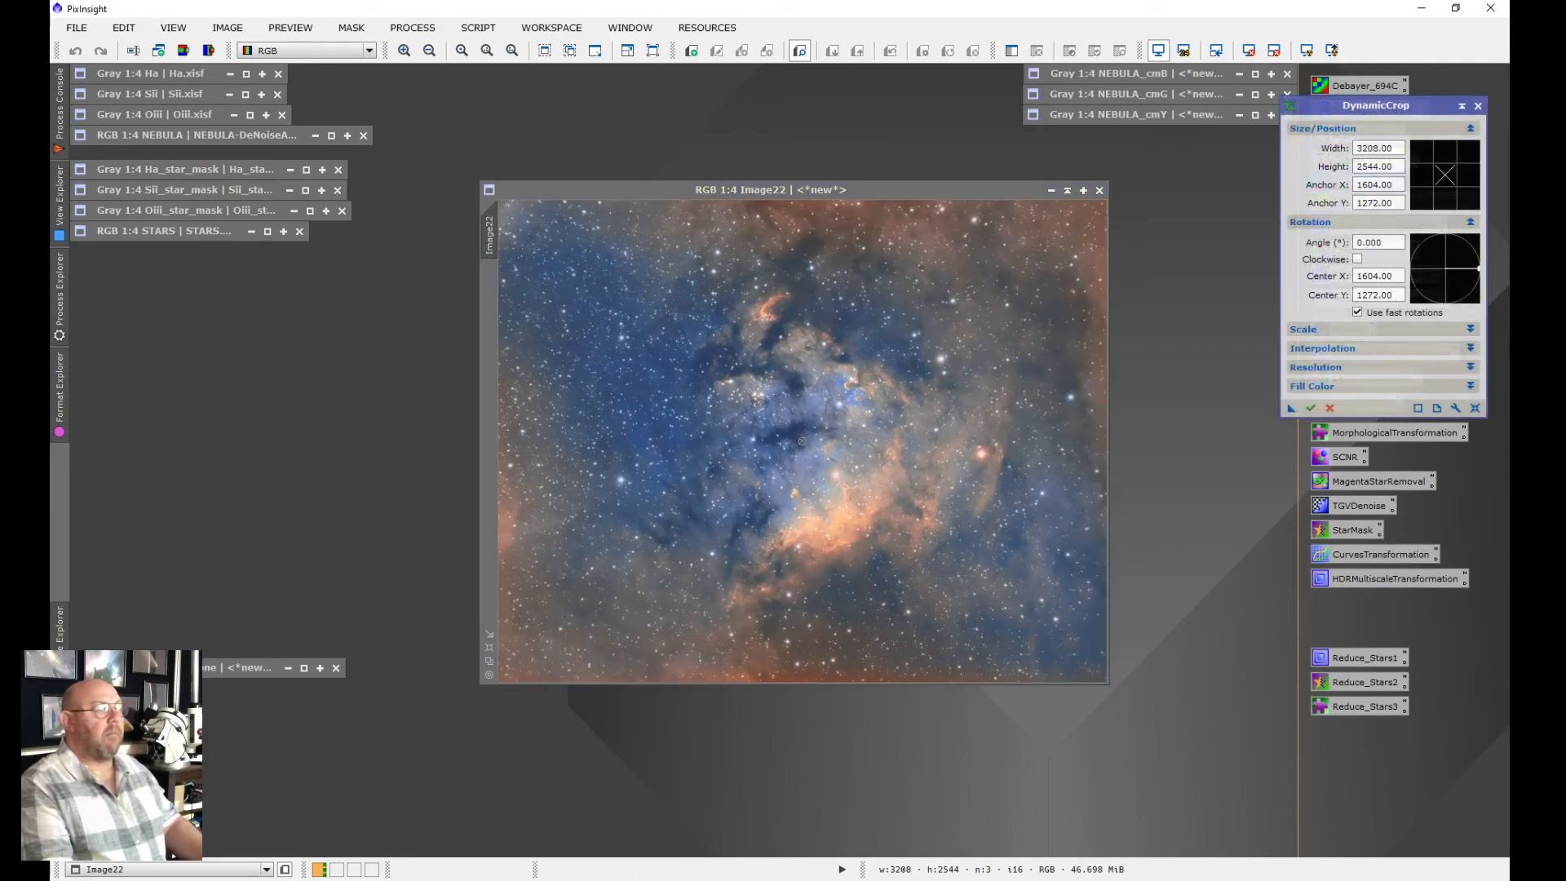
mouse_move(512, 261)
left_mouse_down()
mouse_move(577, 291)
mouse_move(521, 263)
mouse_move(536, 281)
left_mouse_up()
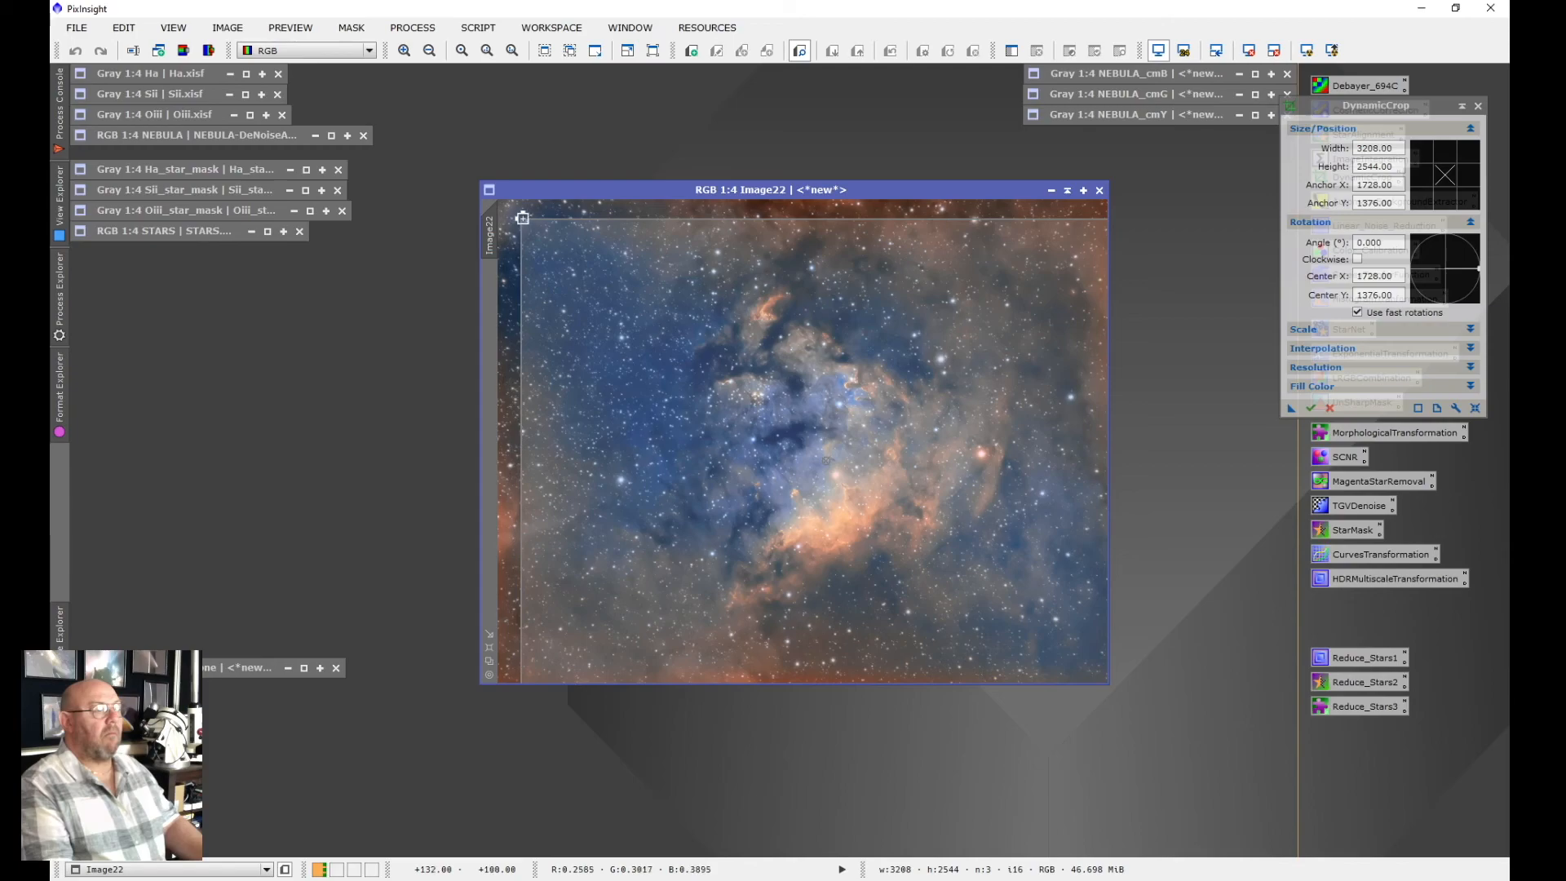
left_click_drag(522, 218, 604, 283)
left_click_drag(674, 353, 597, 293)
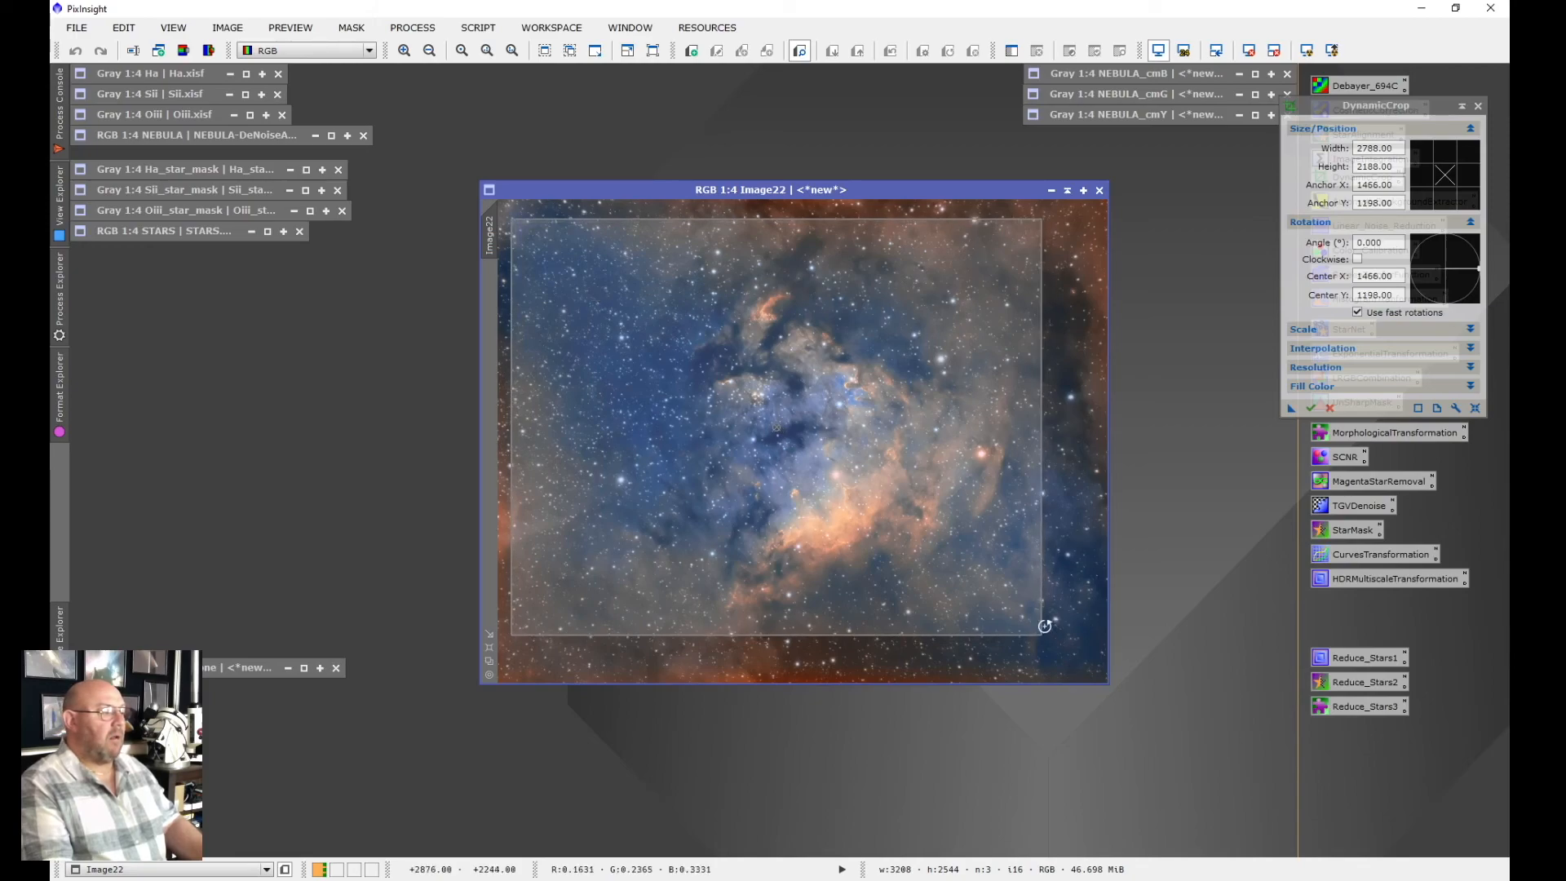
left_click_drag(1040, 634, 1086, 666)
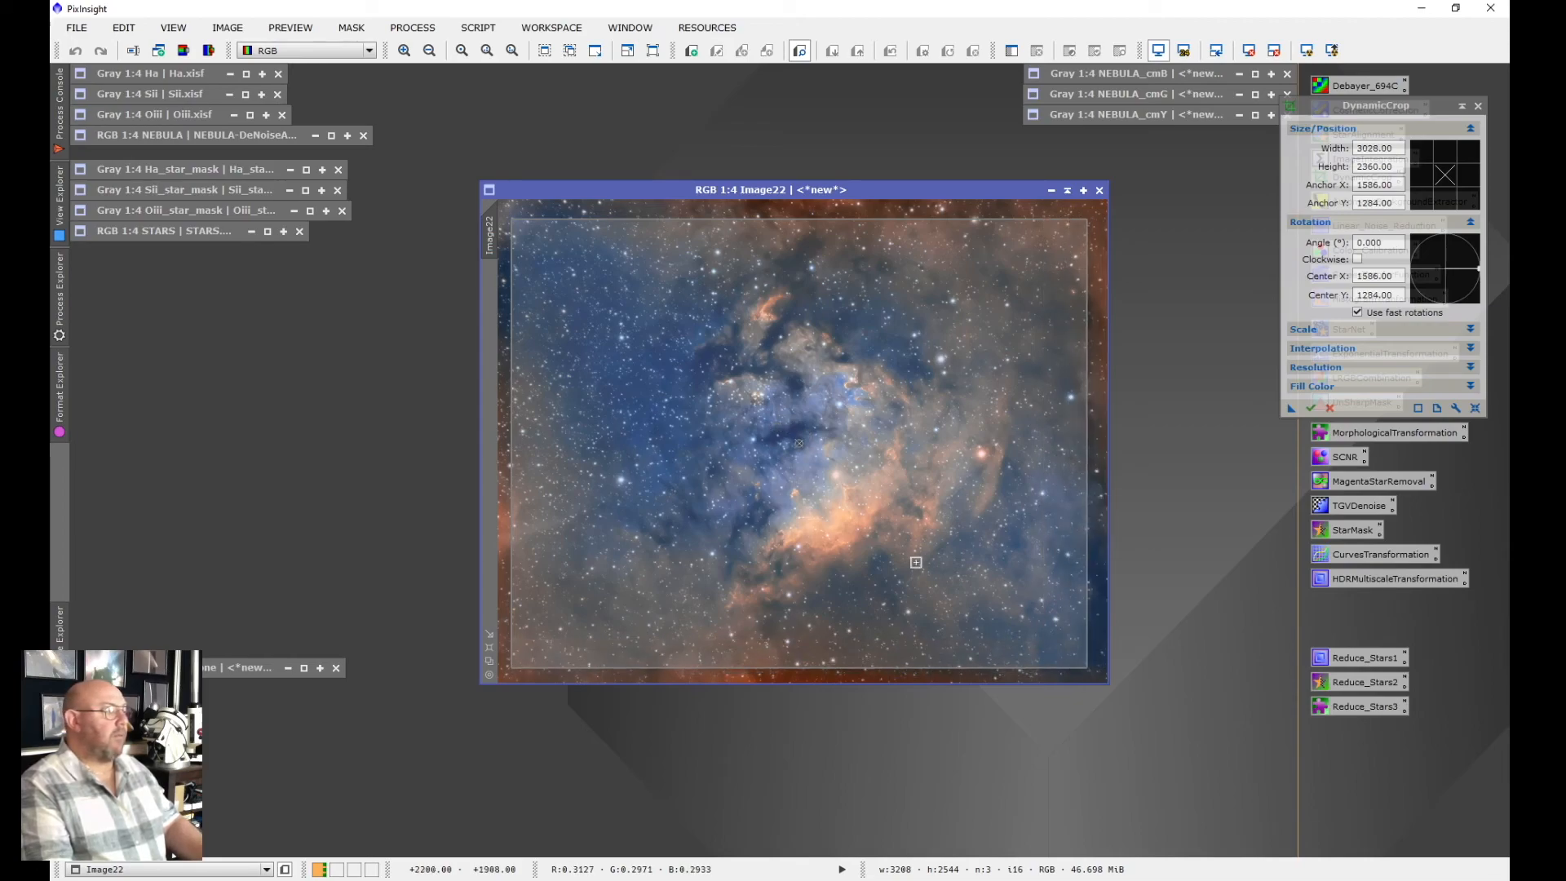
left_click(1310, 407)
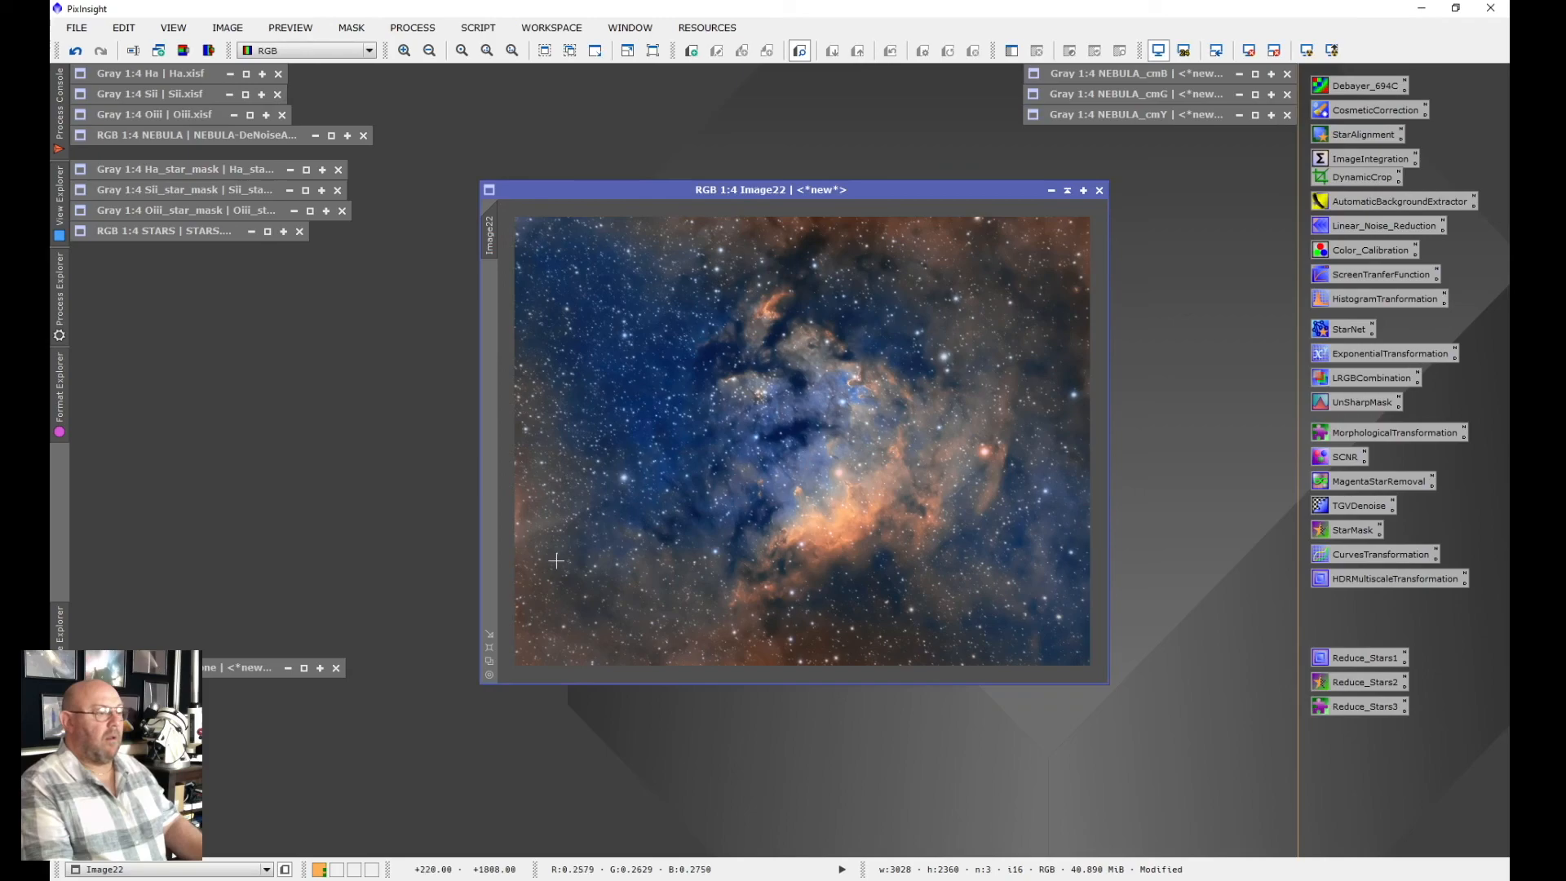
Fit the window to the cropped image, enlarge its view to 1:3 and refit the window to it
left_click(490, 634)
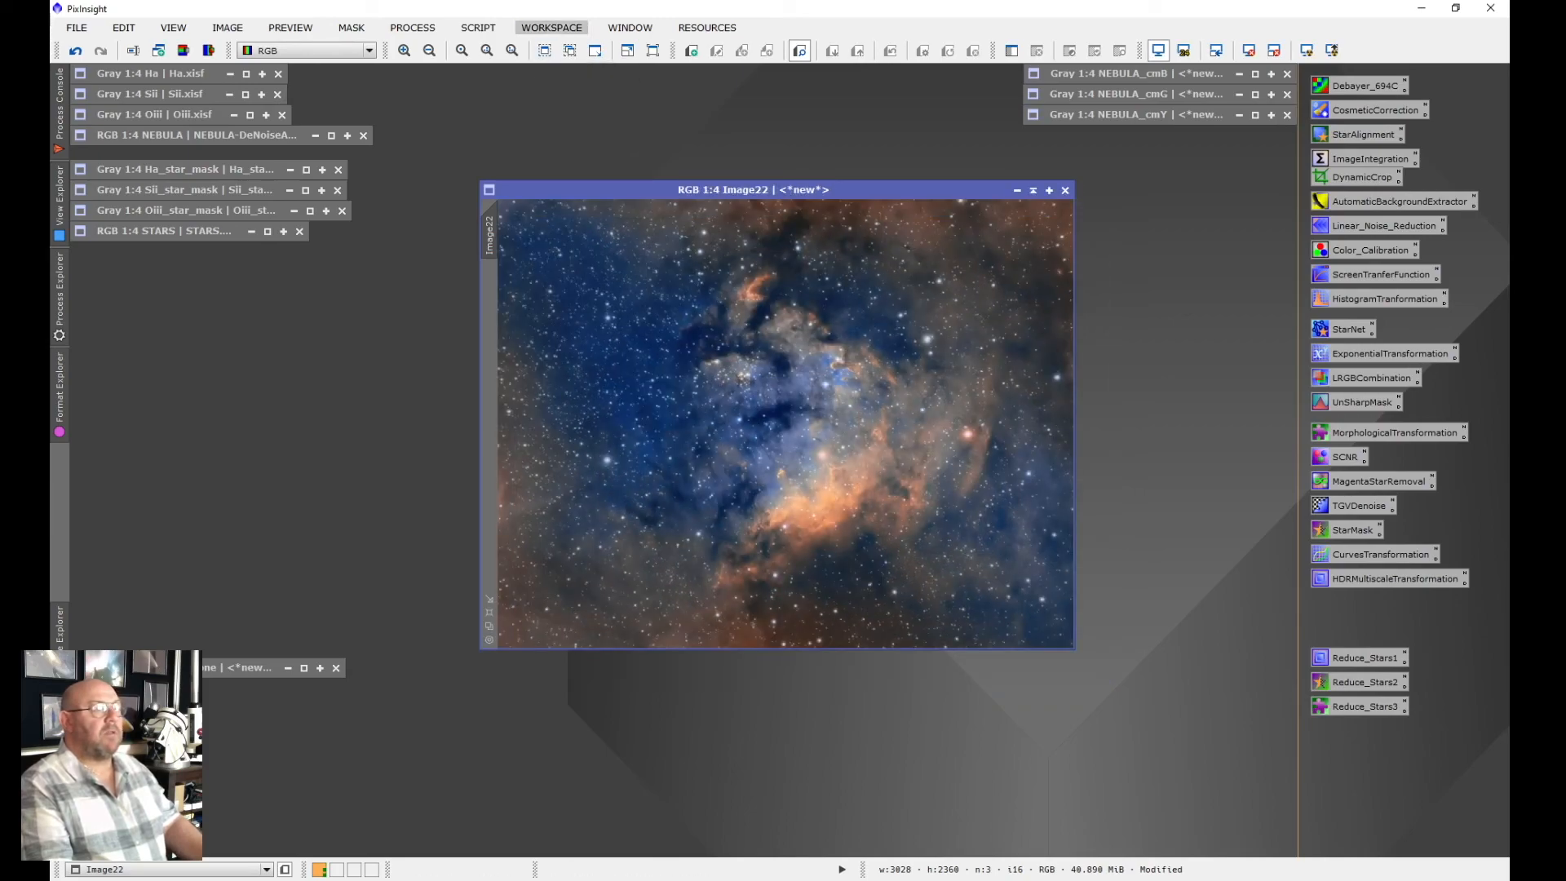
left_click(404, 51)
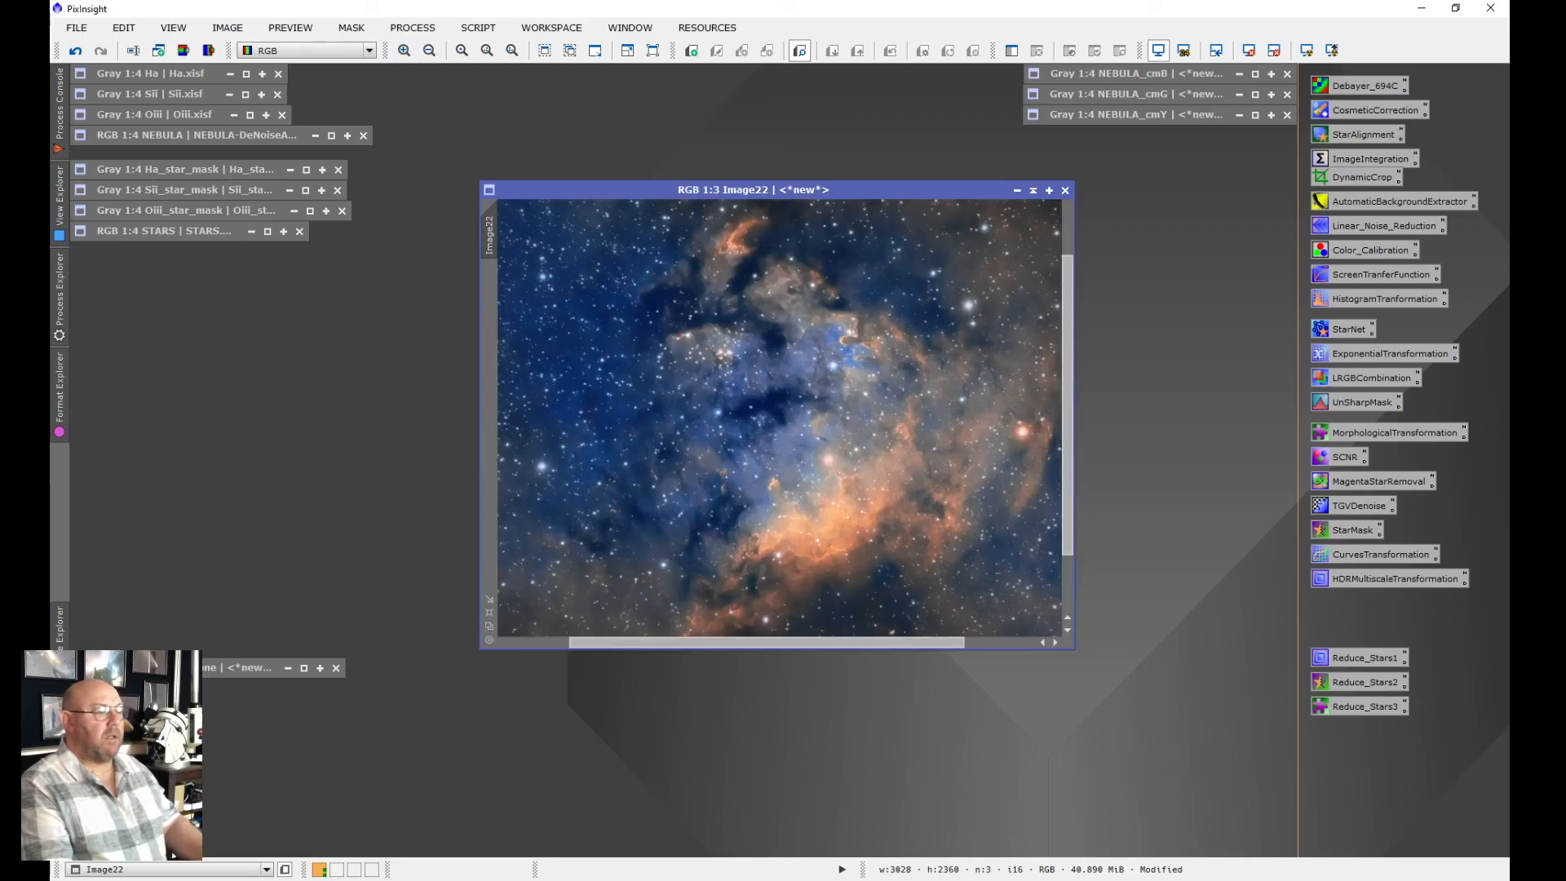
left_click(490, 599)
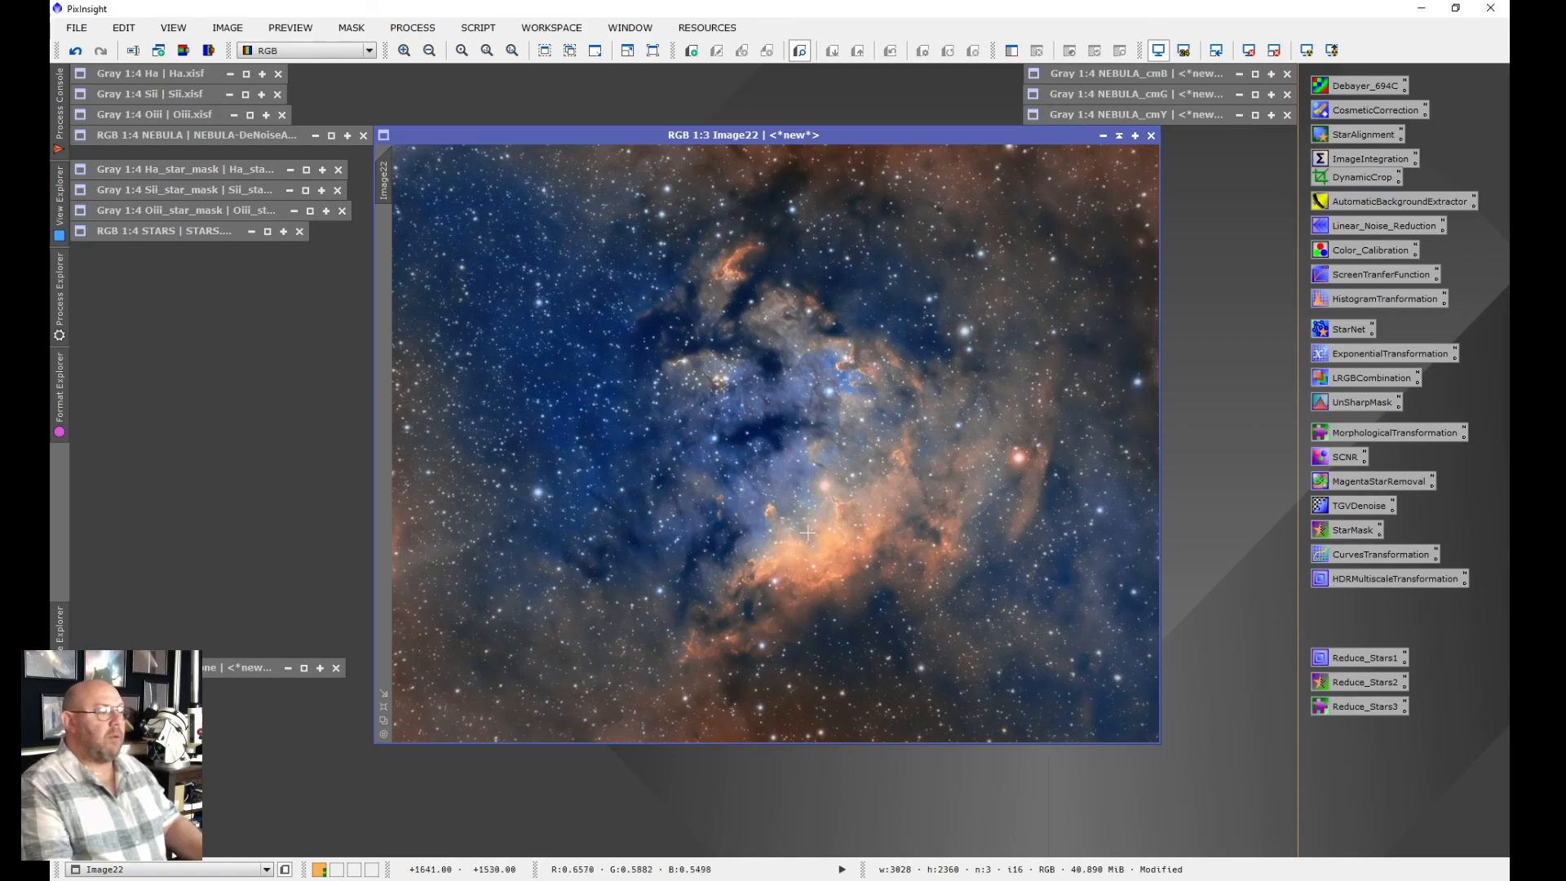
Examine the cropped image's stars and nebula detail at several magnifications, then return to the 1:3 view
scroll(807, 532, "up", 4)
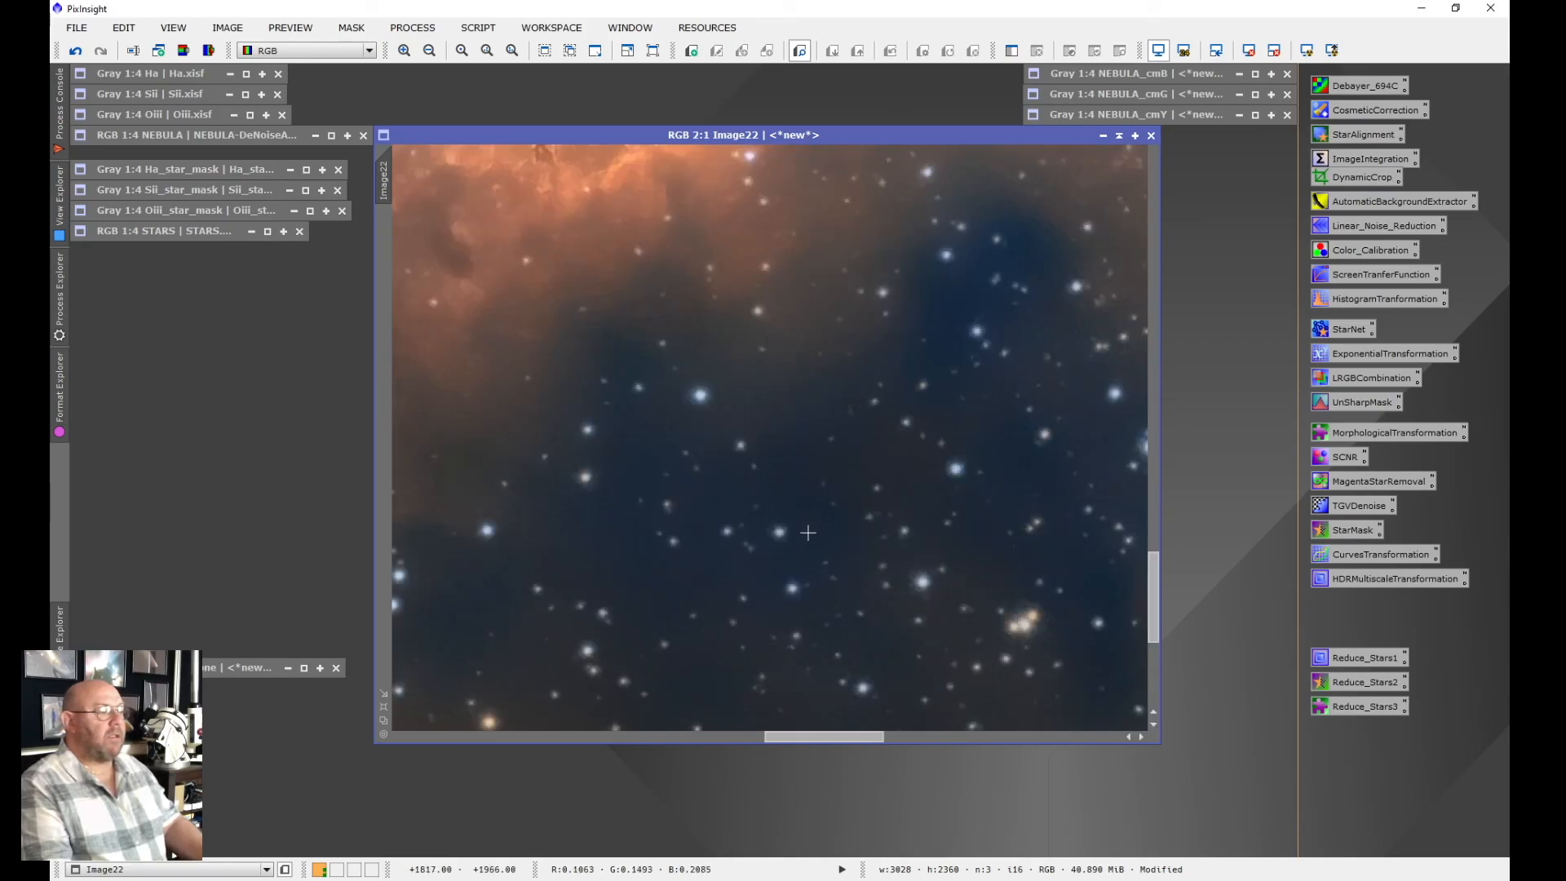
scroll(807, 532, "down", 3)
scroll(807, 532, "up", 2)
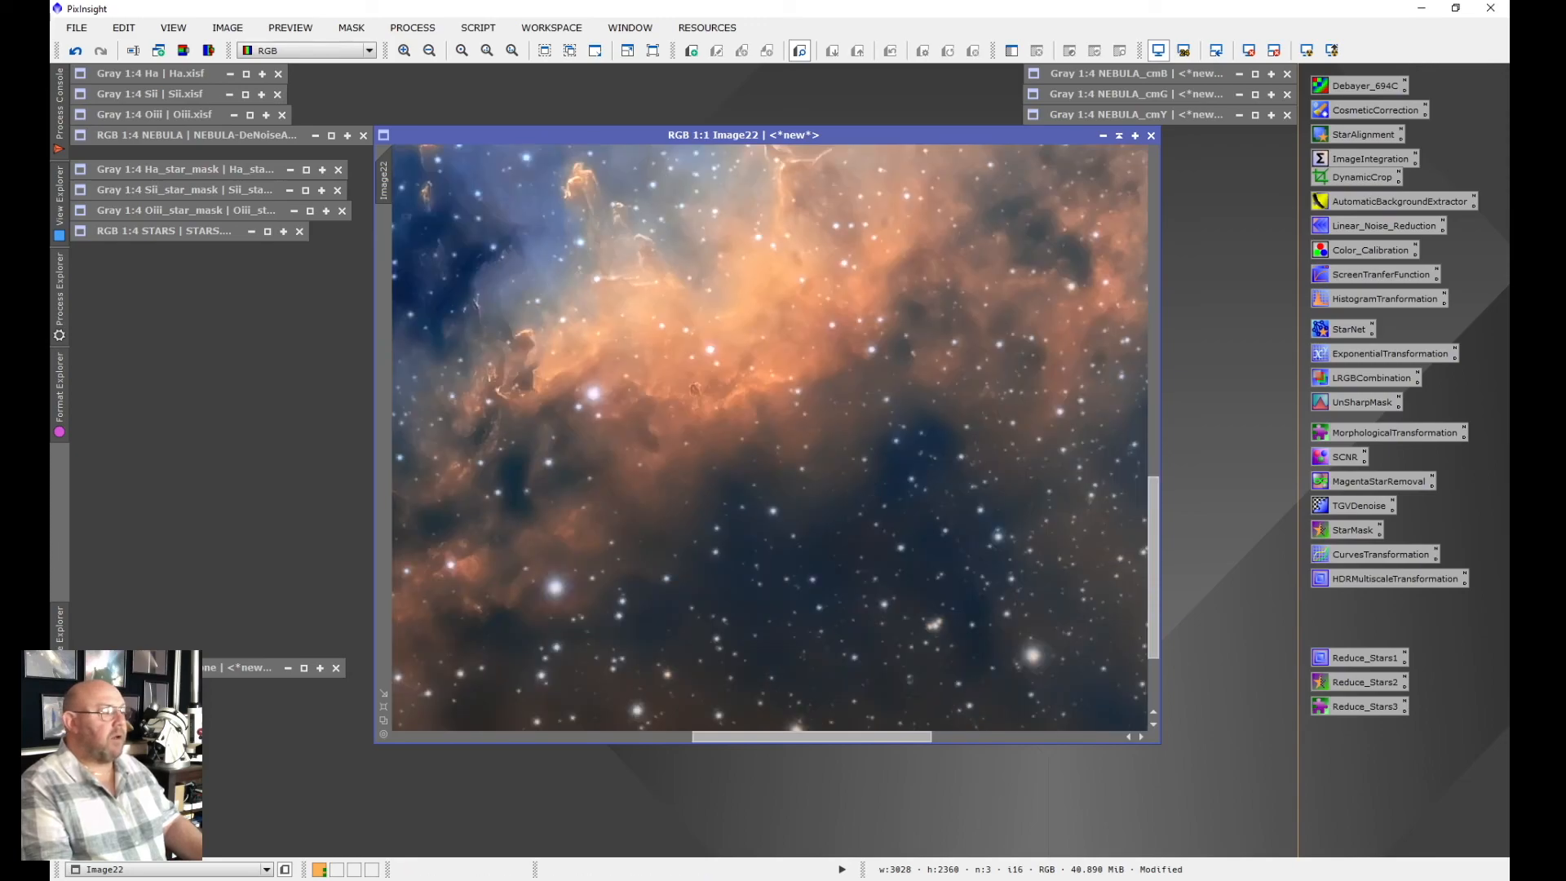
mouse_move(1153, 567)
left_mouse_down()
mouse_move(1153, 497)
mouse_move(1153, 568)
left_mouse_up()
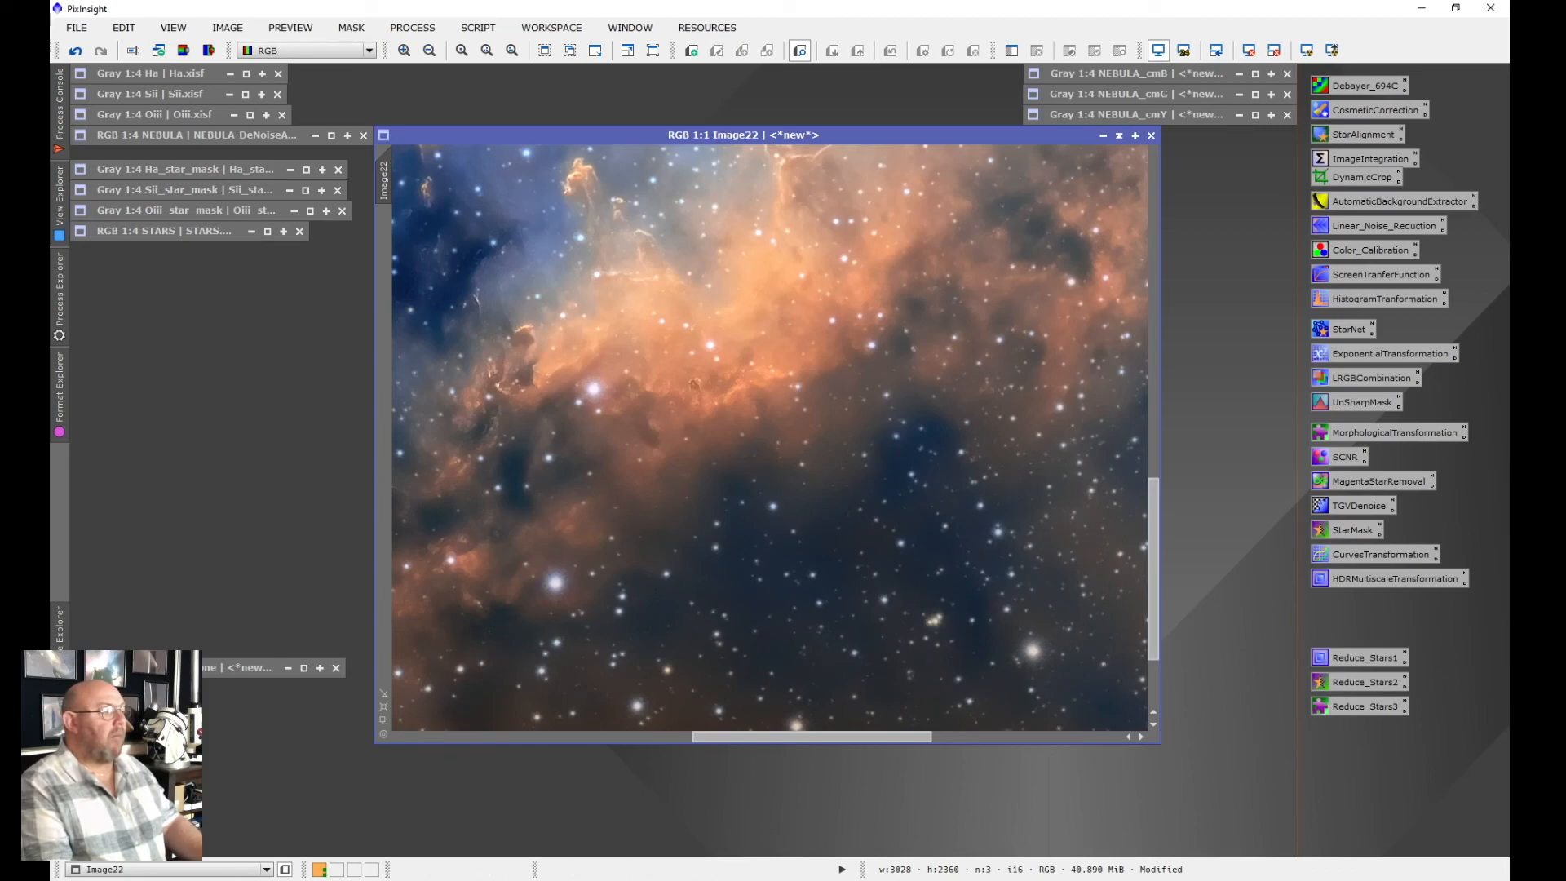
left_click_drag(1153, 568, 1153, 489)
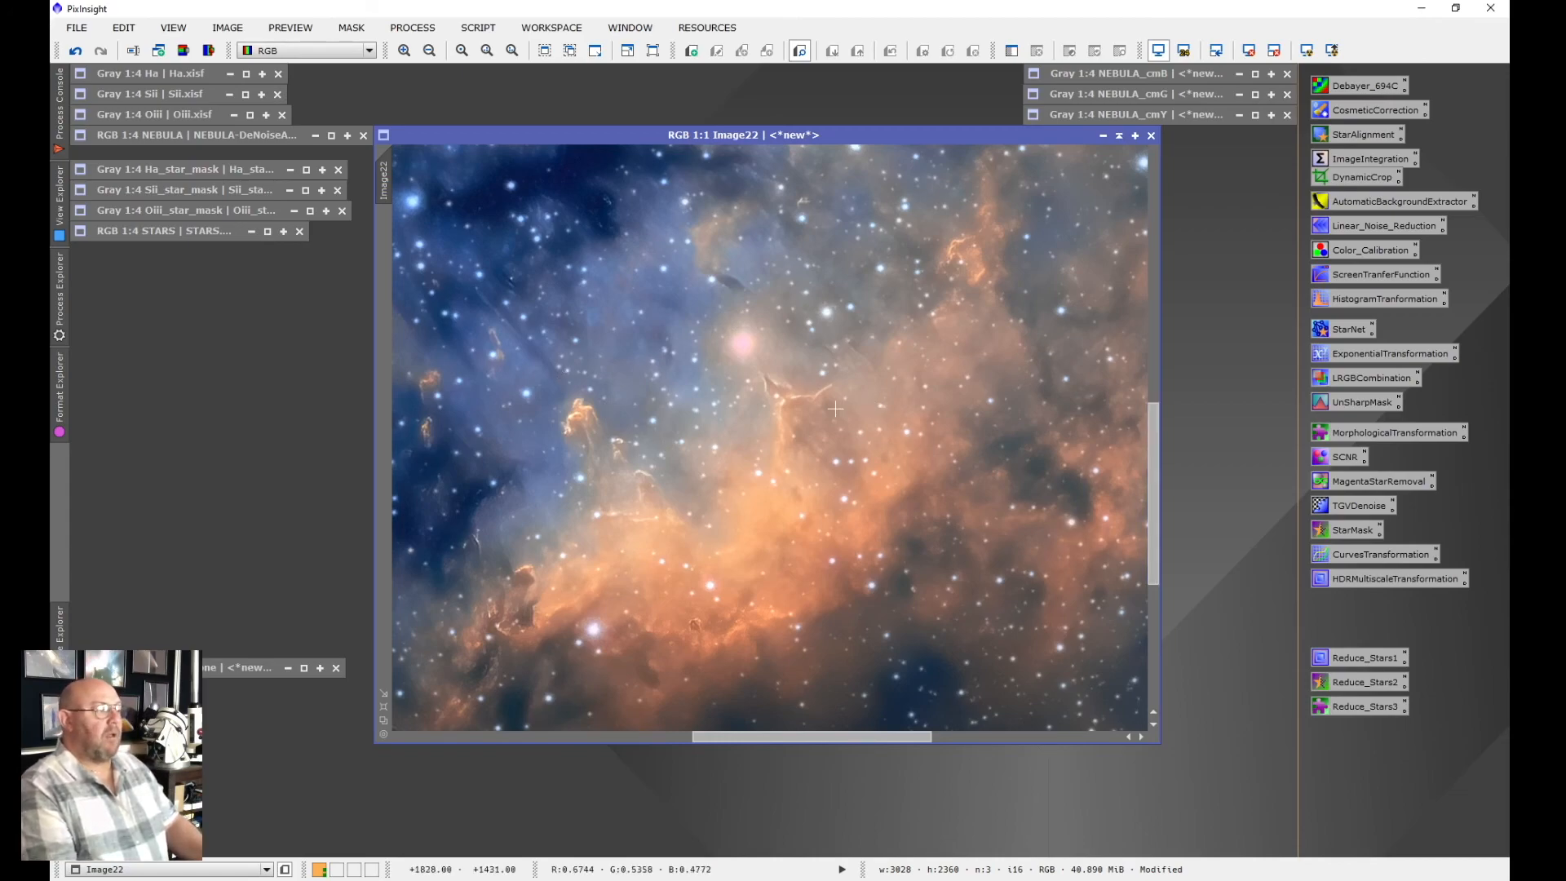
scroll(836, 408, "up", 1)
scroll(835, 408, "down", 4)
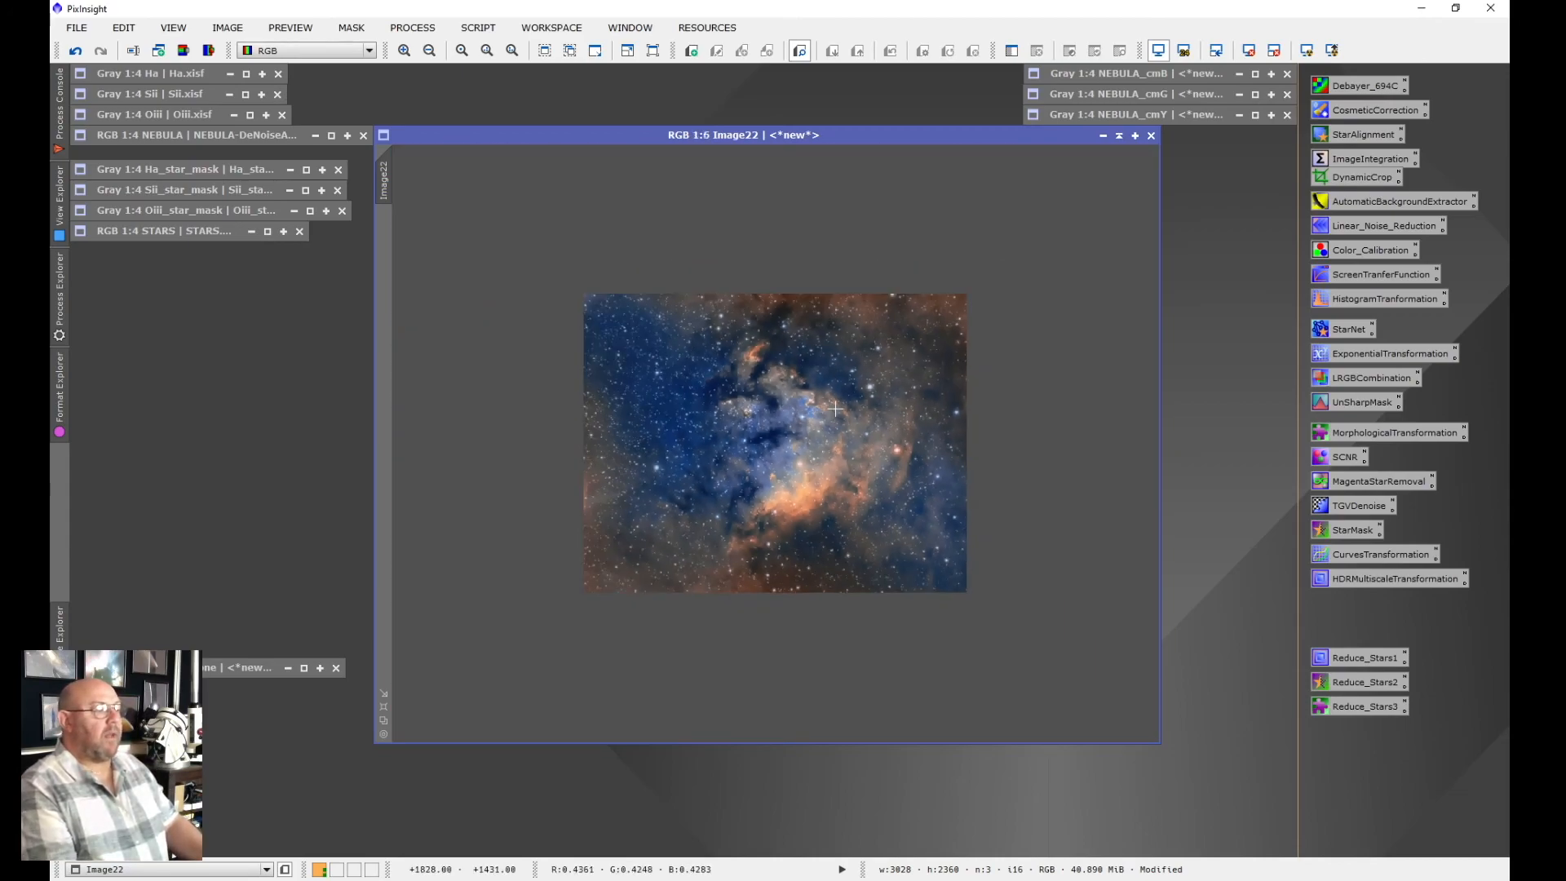
scroll(835, 408, "up", 2)
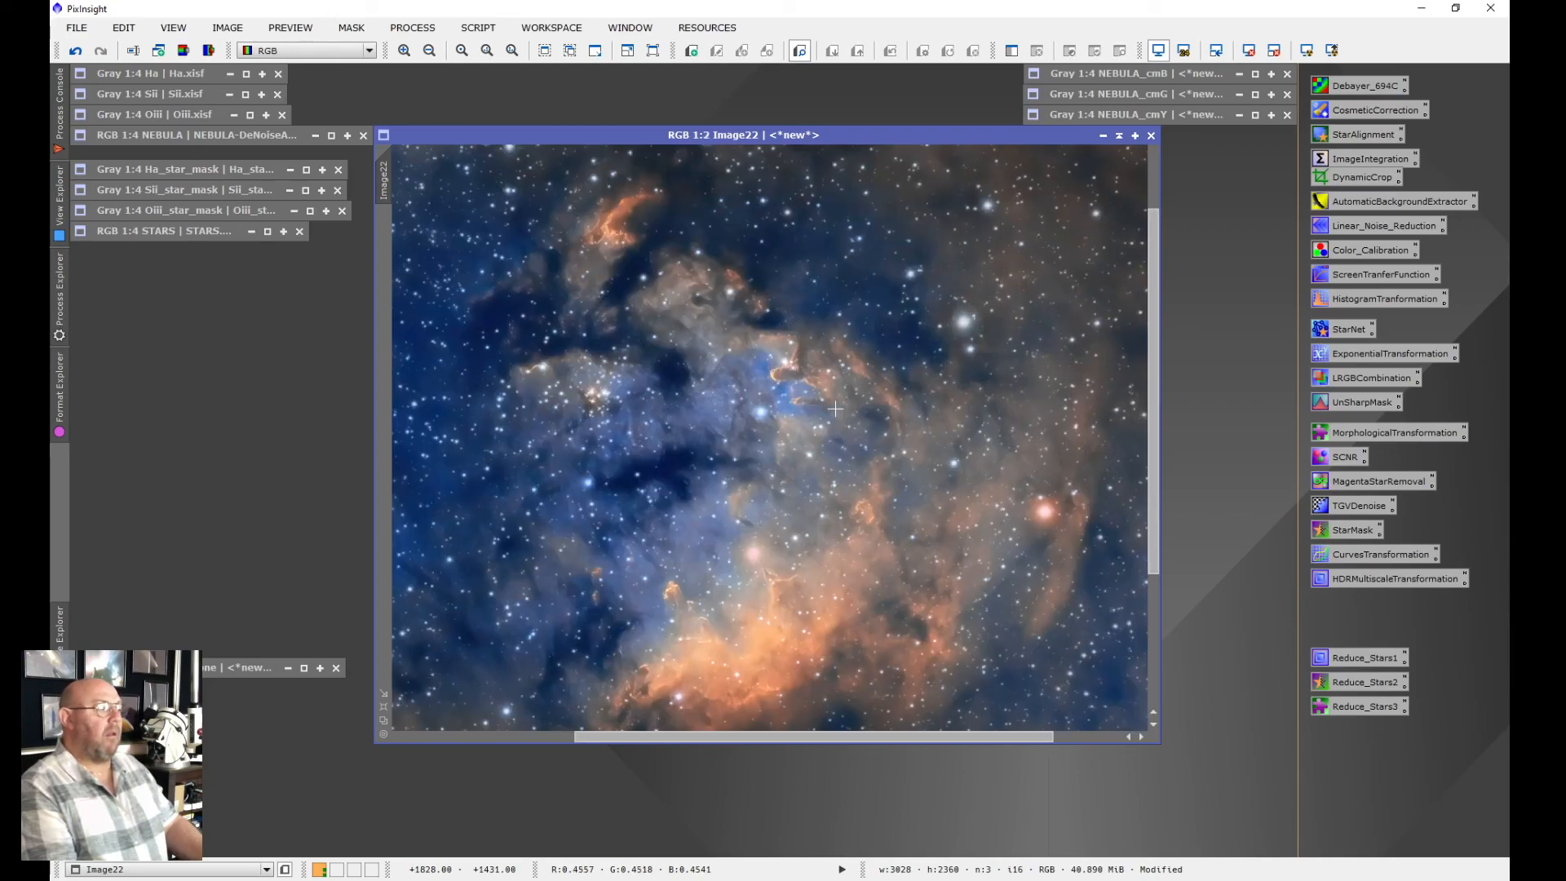
scroll(835, 408, "down", 1)
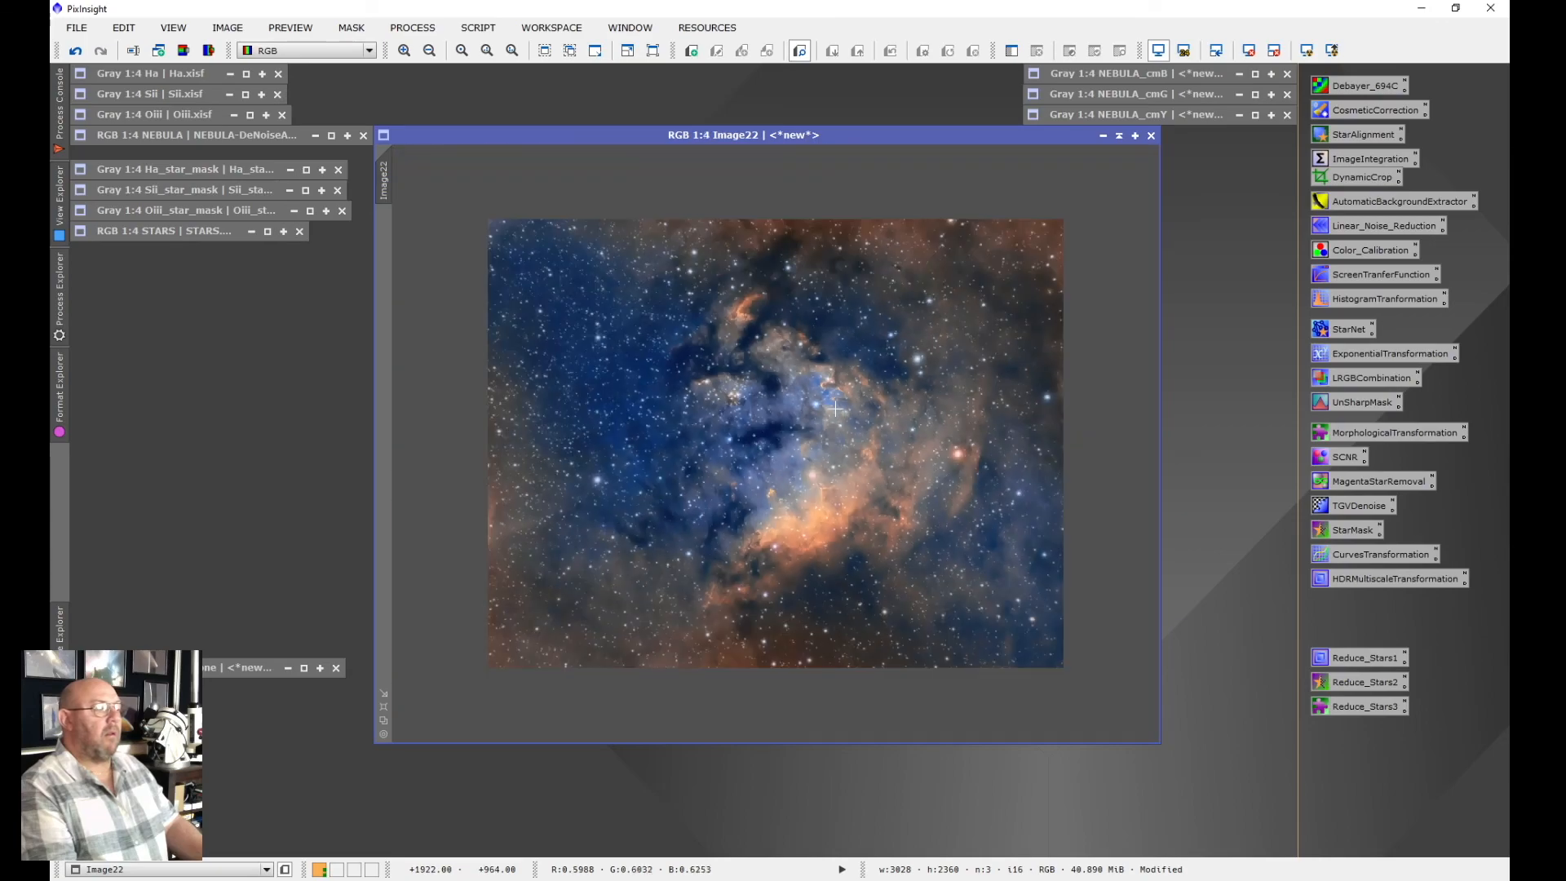
scroll(835, 408, "up", 1)
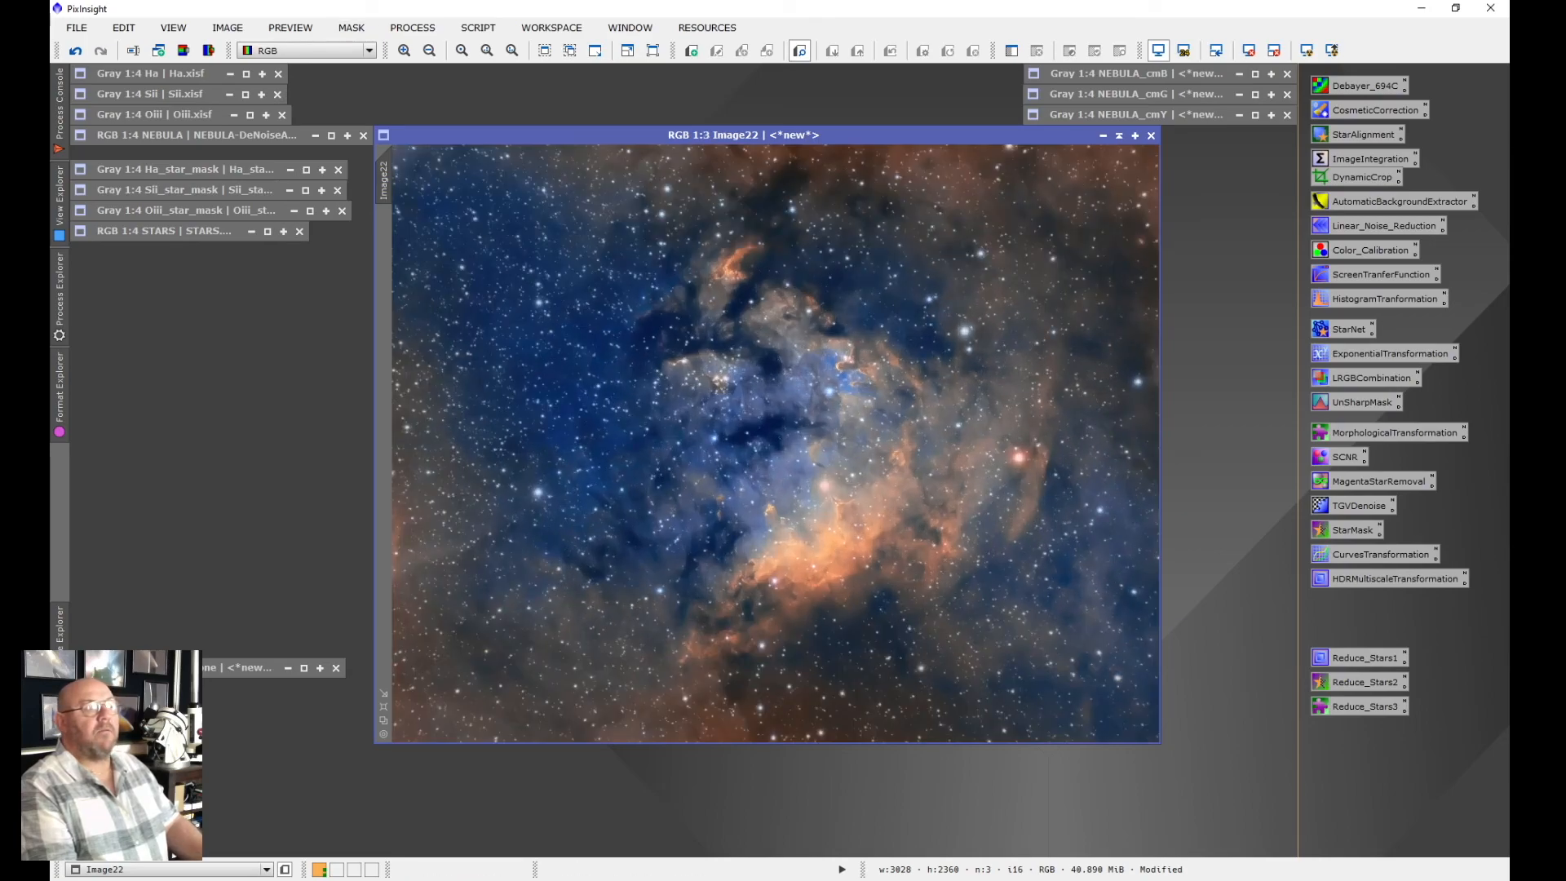
Save the cropped image as the TIFF file "2019-09 NGC7822 SHO.tif" in 16-bit unsigned integer format without compression
left_click(76, 27)
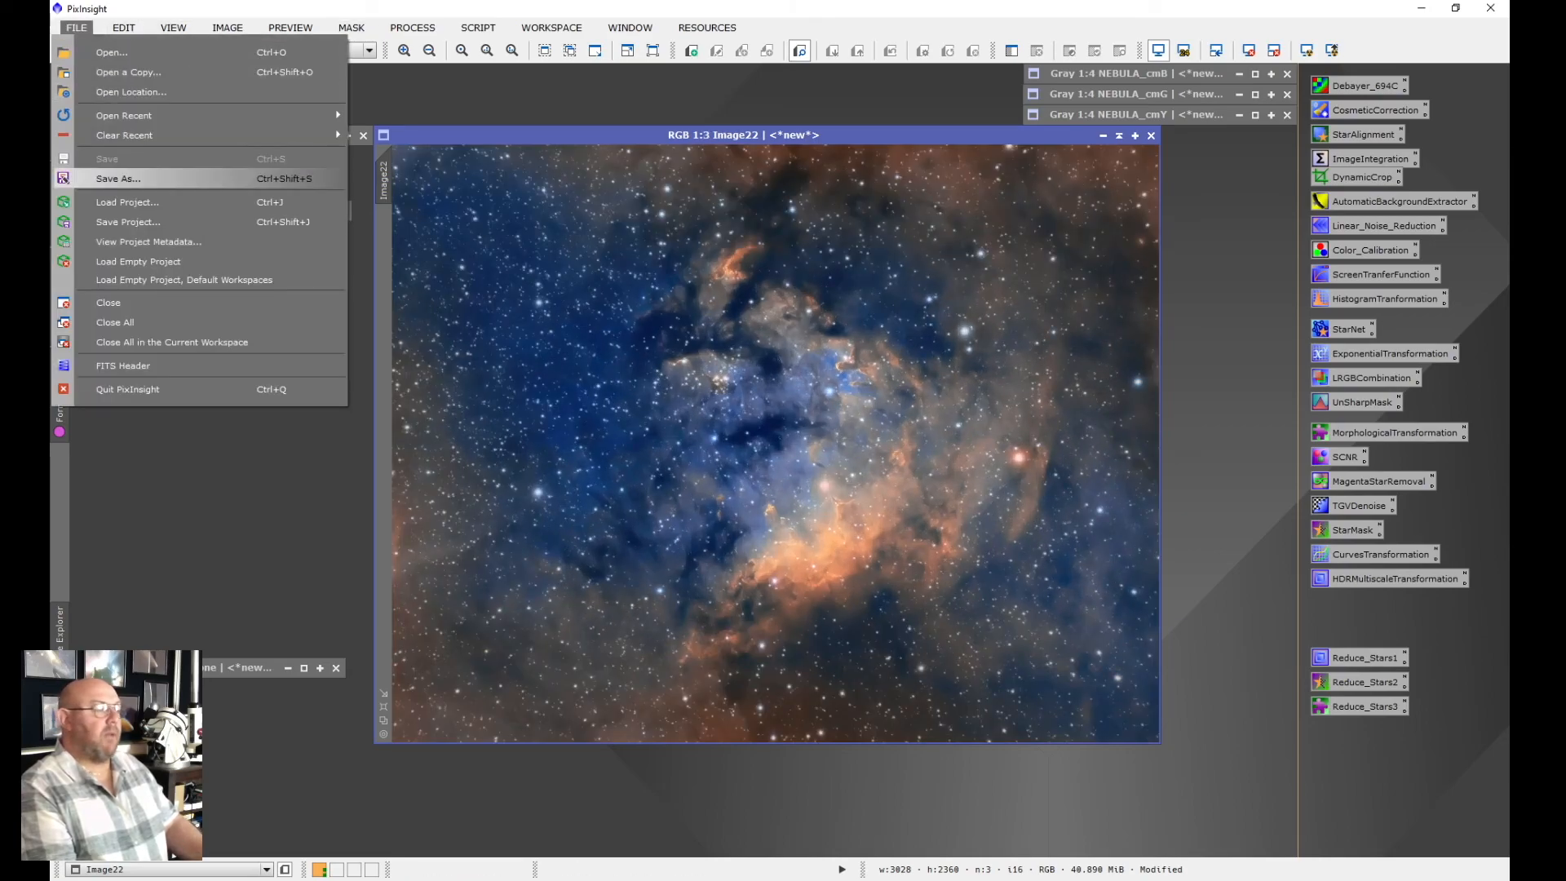
left_click(118, 179)
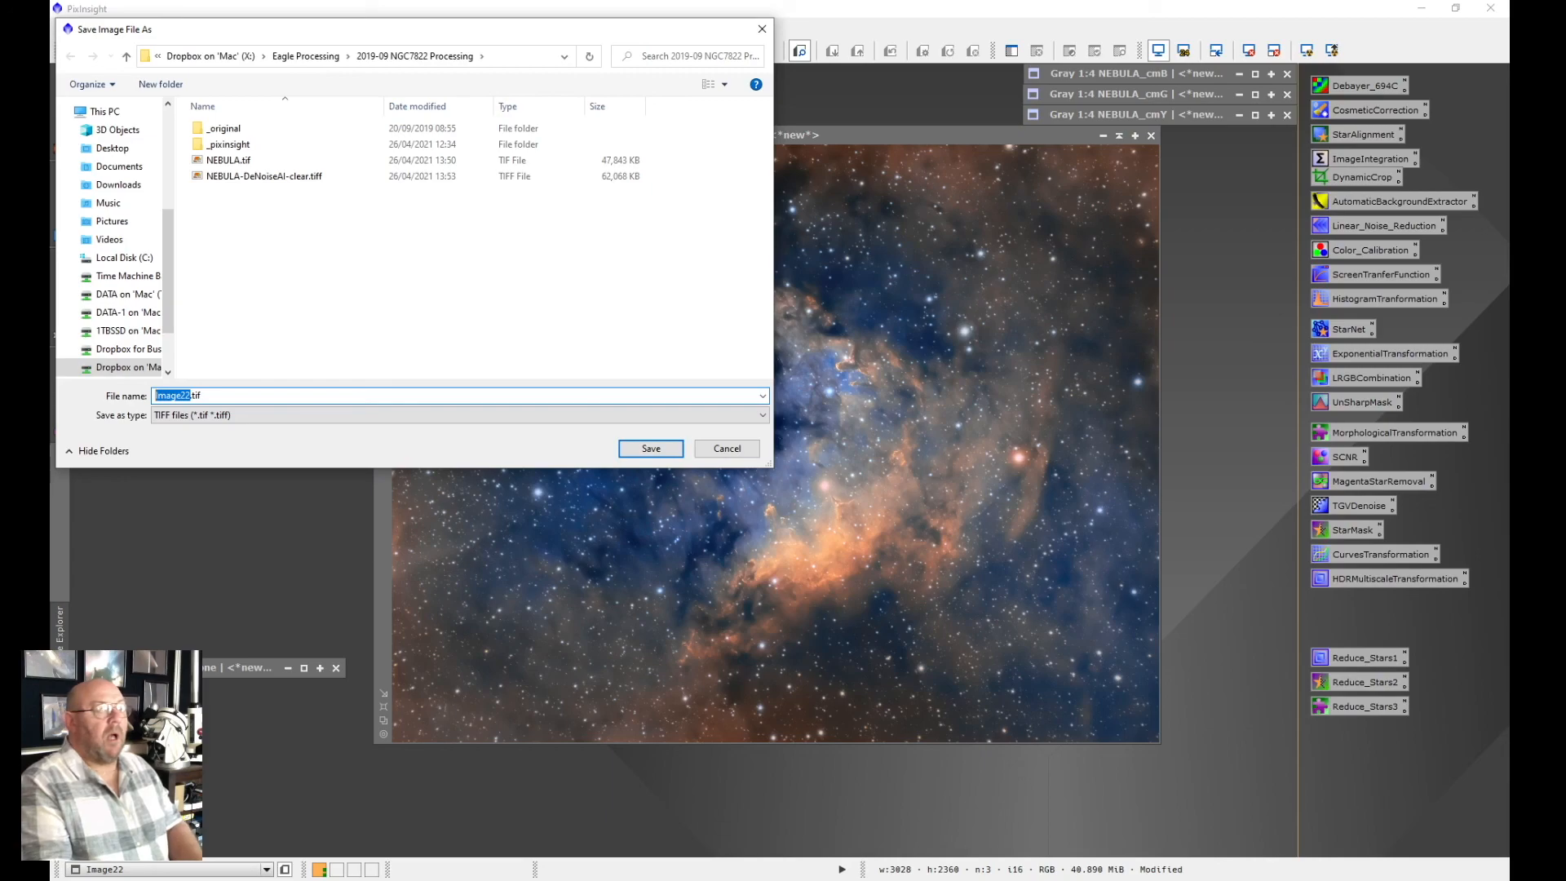
type("2")
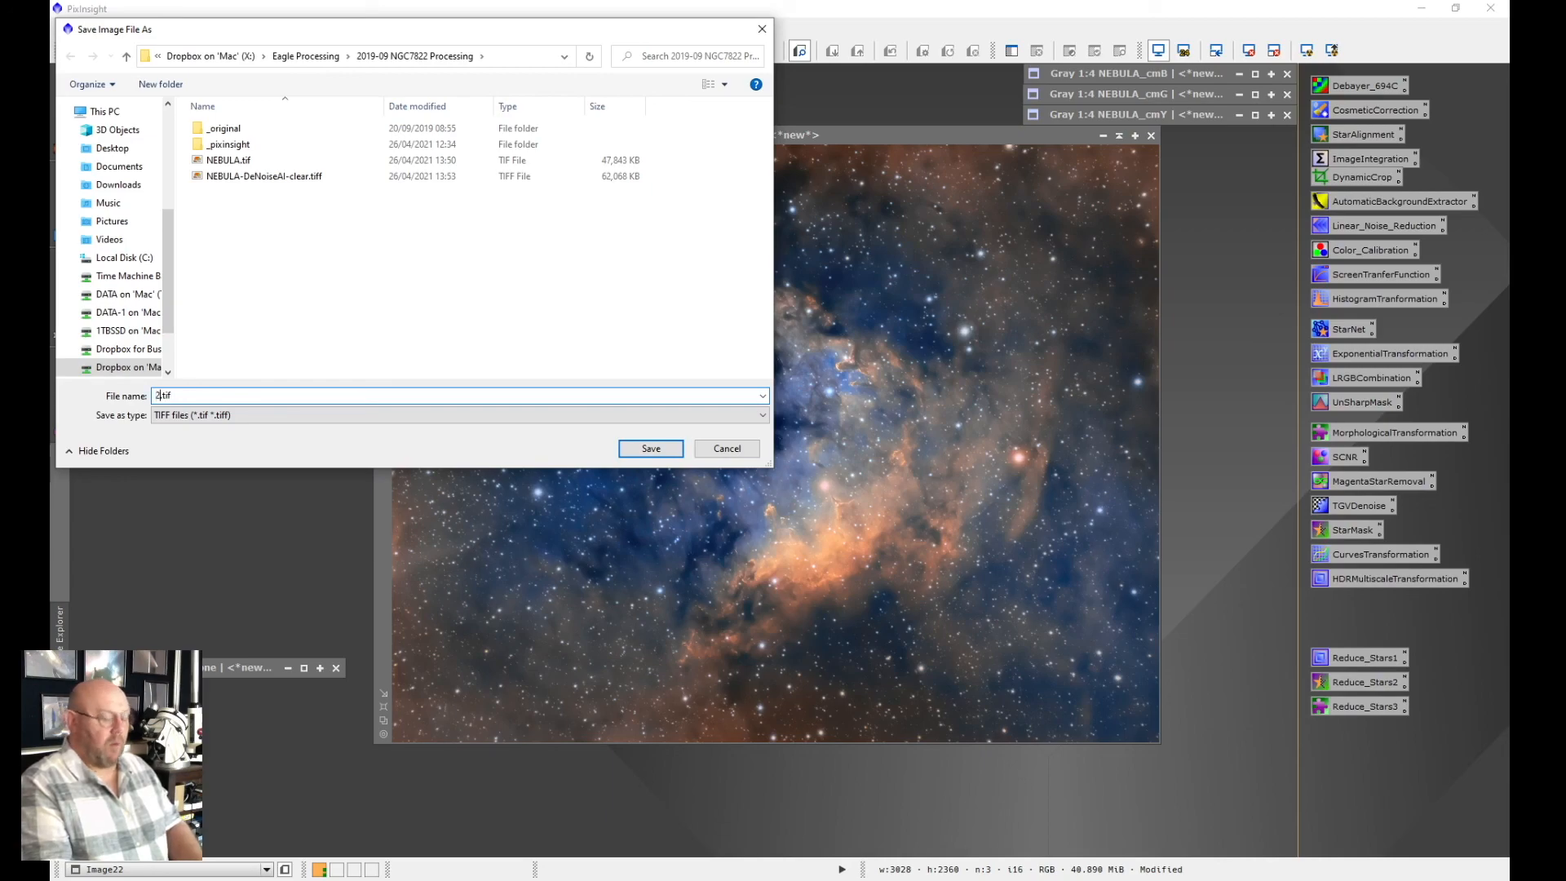
type("01")
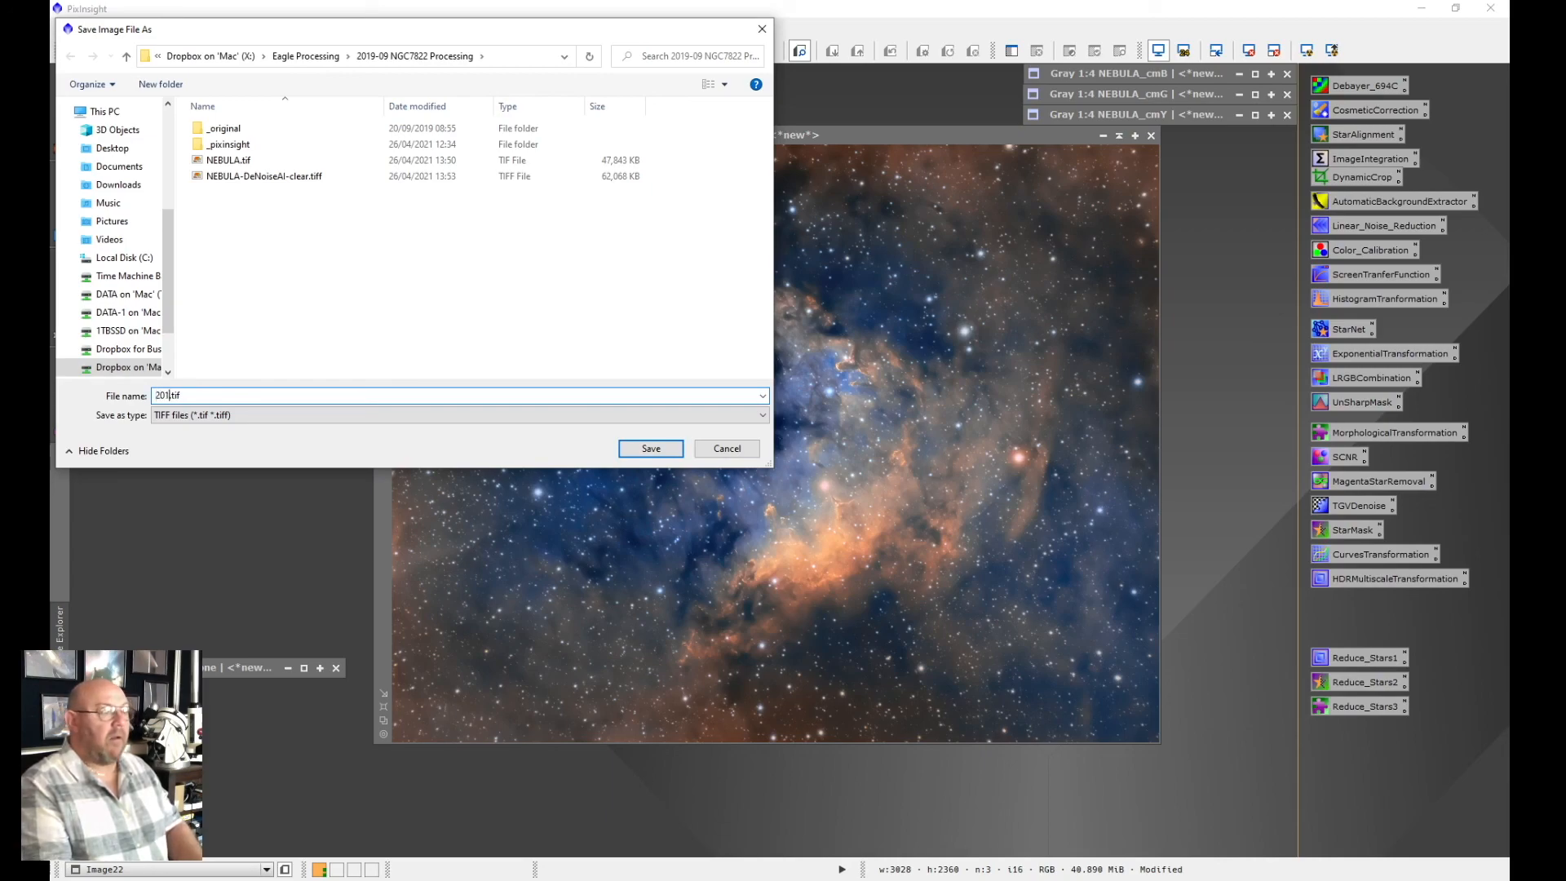
type("9-09 NGC7822 SHO")
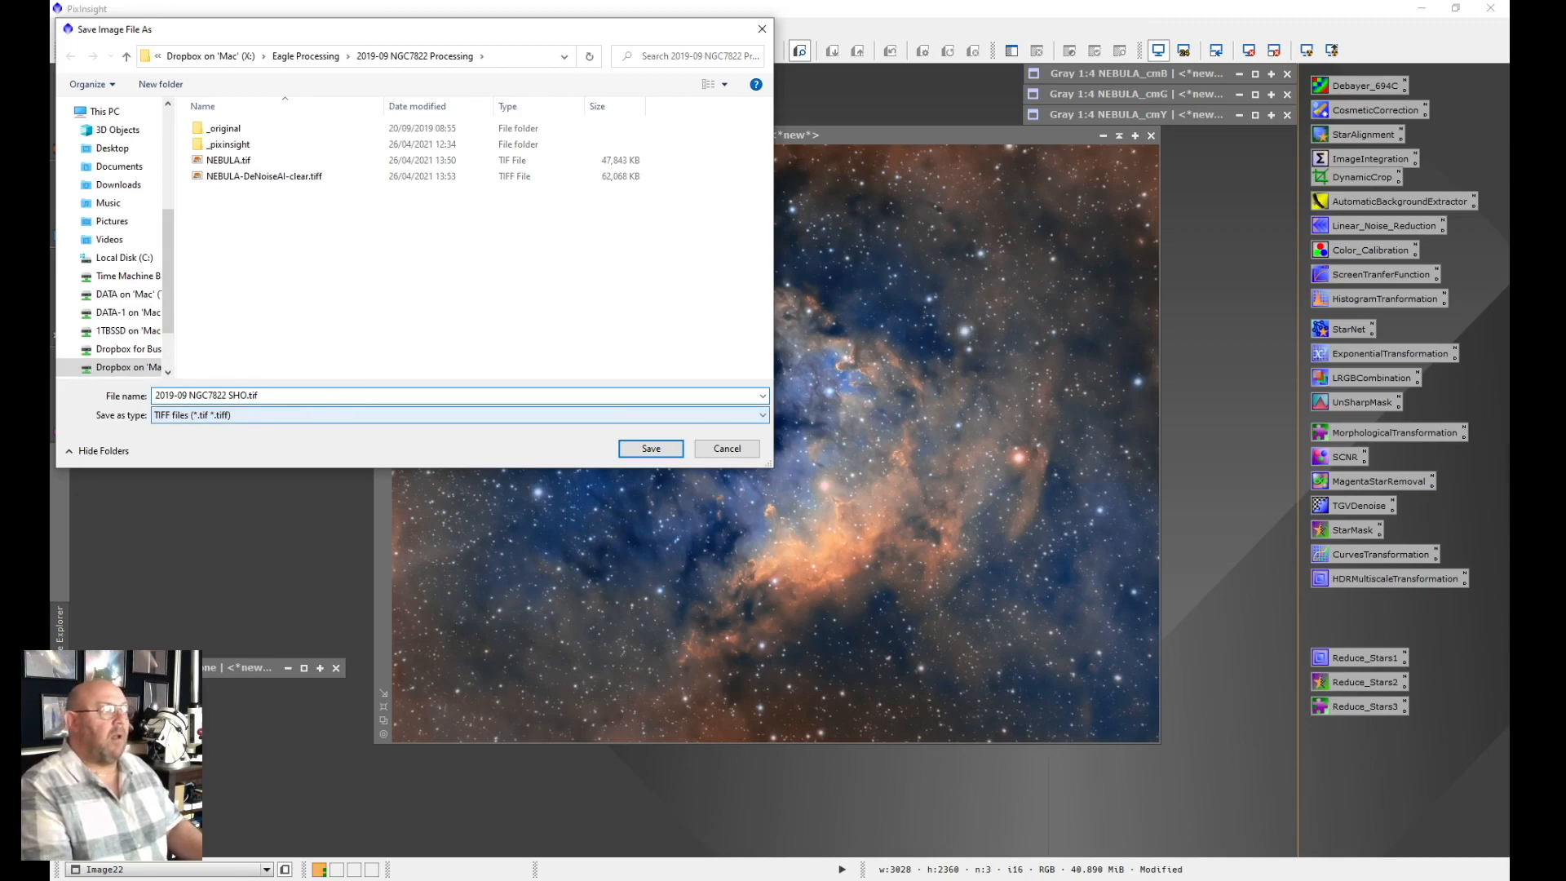
left_click(651, 448)
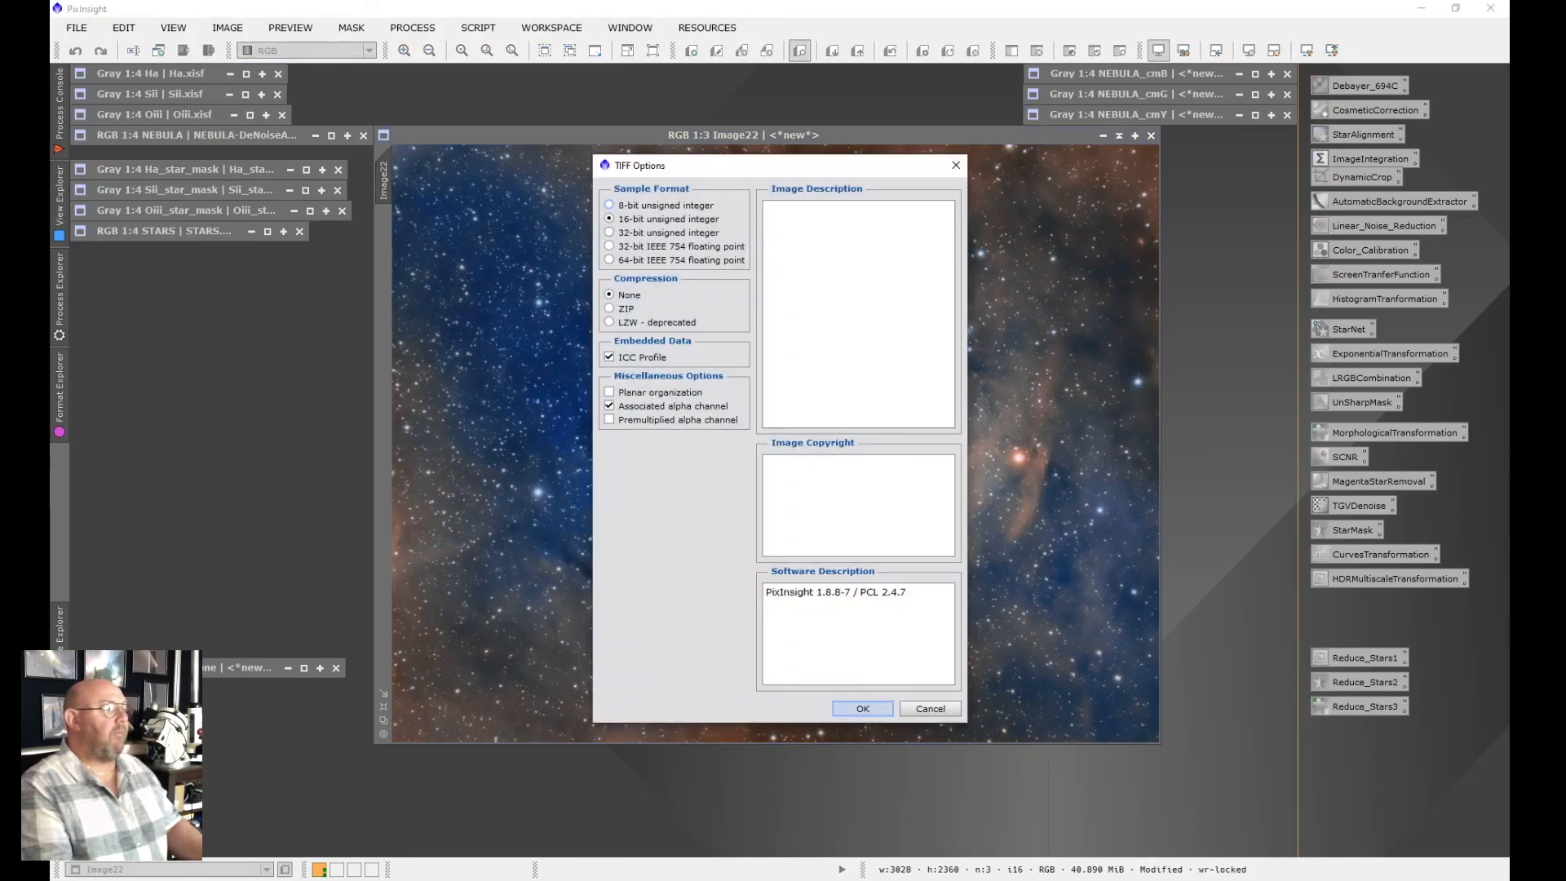
left_click(862, 708)
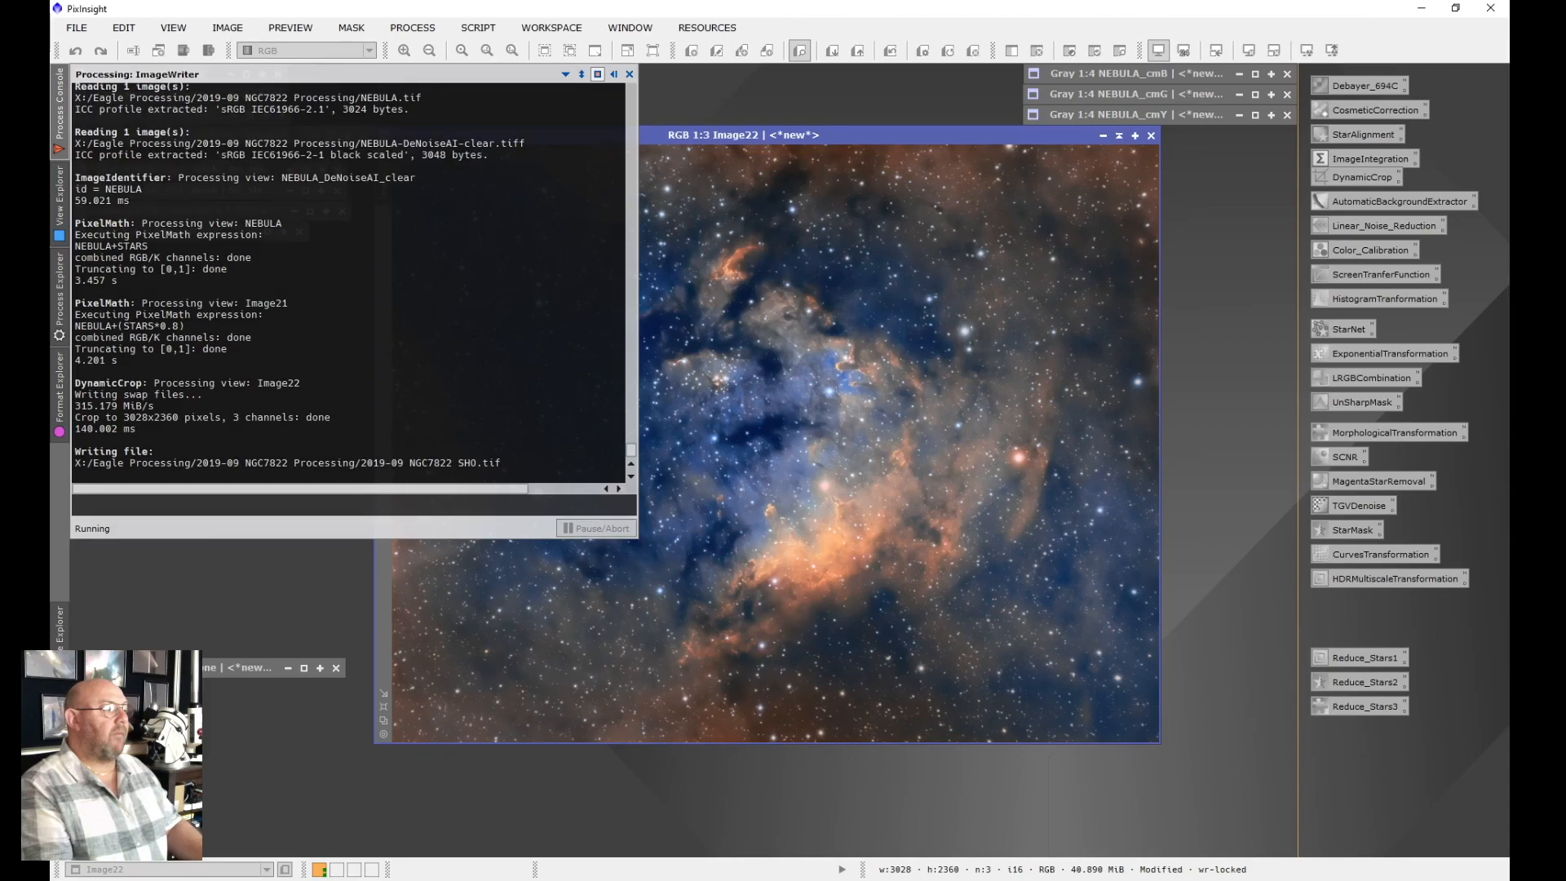